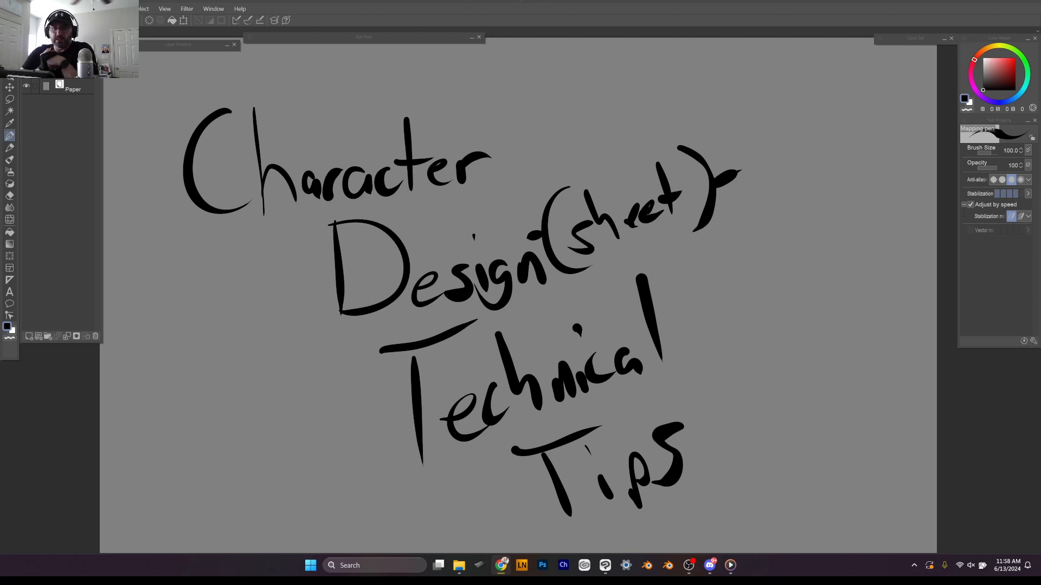
Step: Clear the handwritten title from the whole canvas and remove the selection
scroll(562, 237, "down", 3)
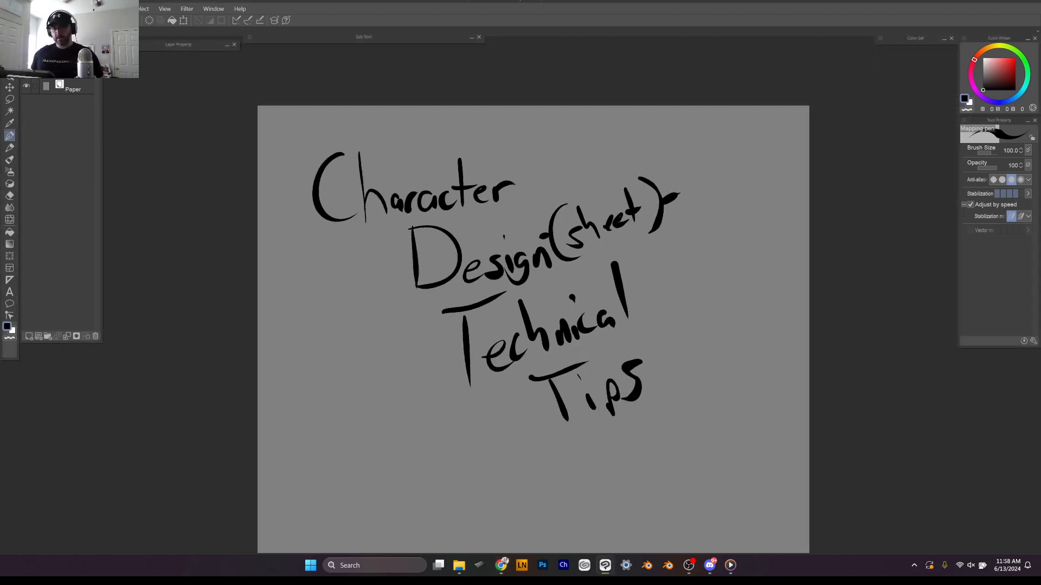
key("ctrl+a")
key("Delete")
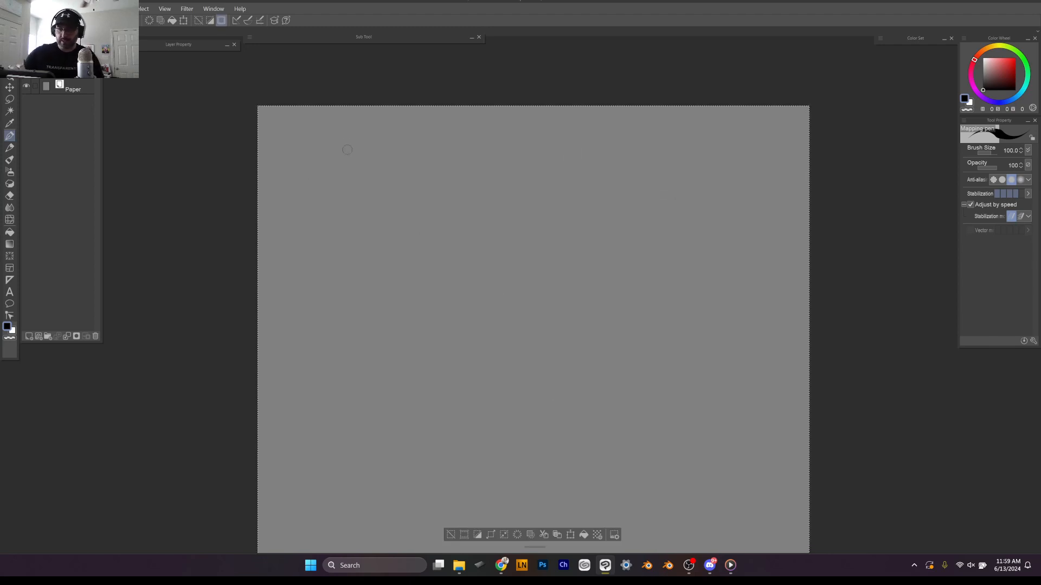
key("bracketleft")
key("bracketleft")
key("bracketleft")
key("bracketleft")
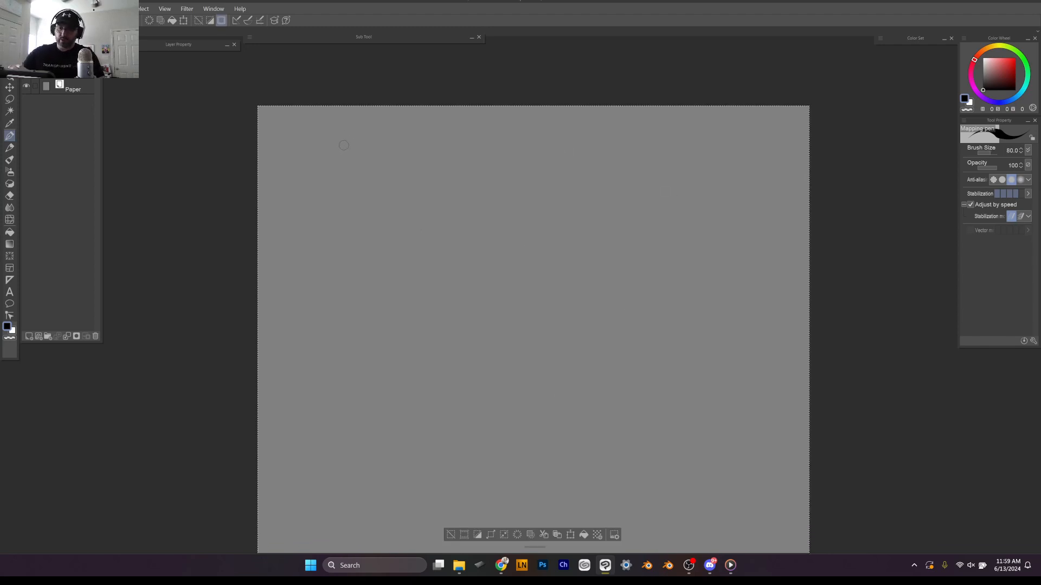
key("ctrl+d")
scroll(345, 142, "up", 5)
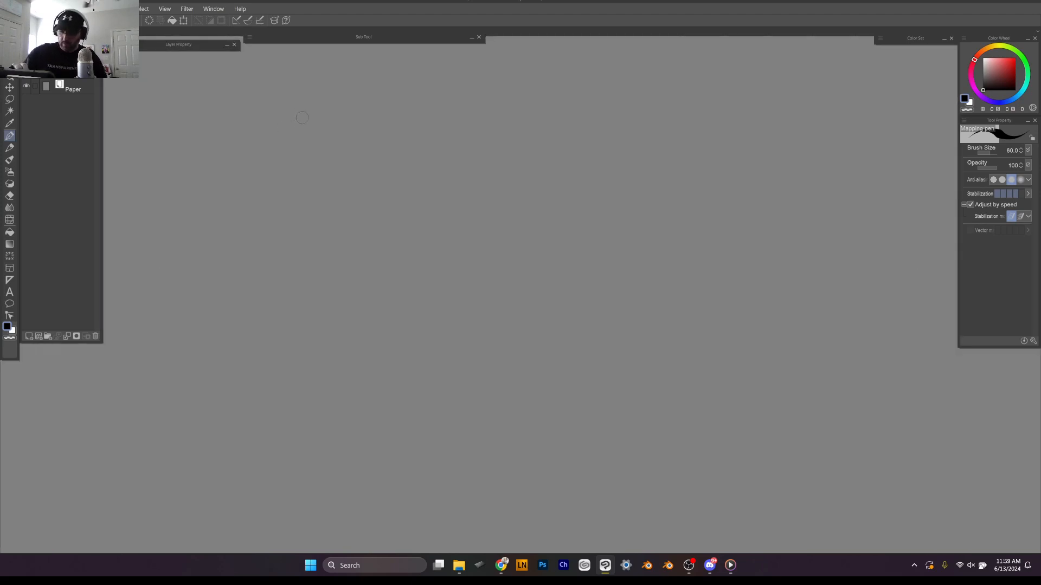
Step: Set the brush size to 17 and sketch the first figure's round head with centre and eye lines, eyes and mouth
key("bracketleft")
key("bracketleft")
key("bracketleft")
key("bracketleft")
key("bracketleft")
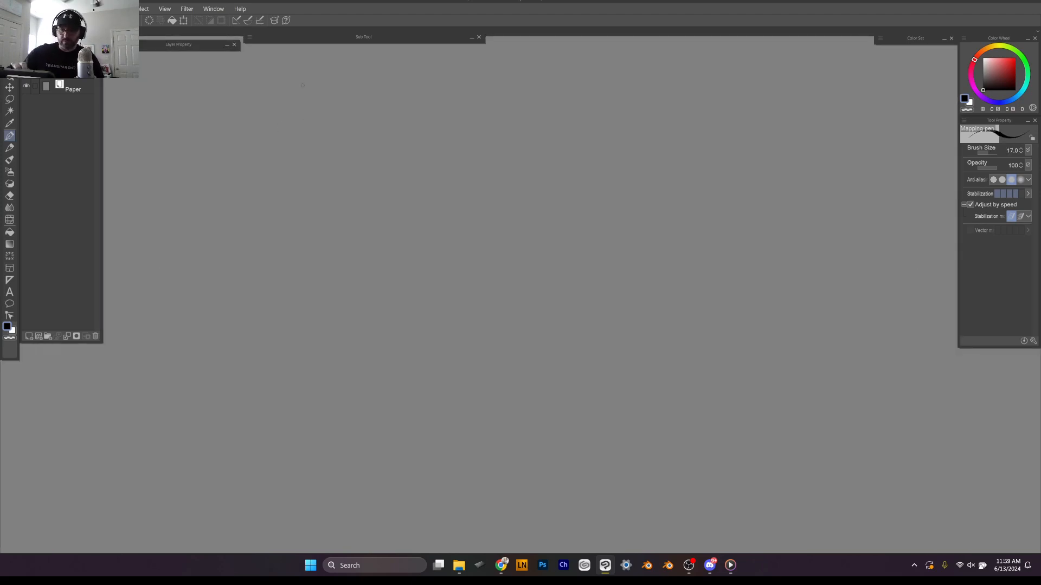
mouse_move(302, 85)
left_mouse_down()
mouse_move(333, 151)
mouse_move(319, 88)
mouse_move(308, 158)
left_mouse_up()
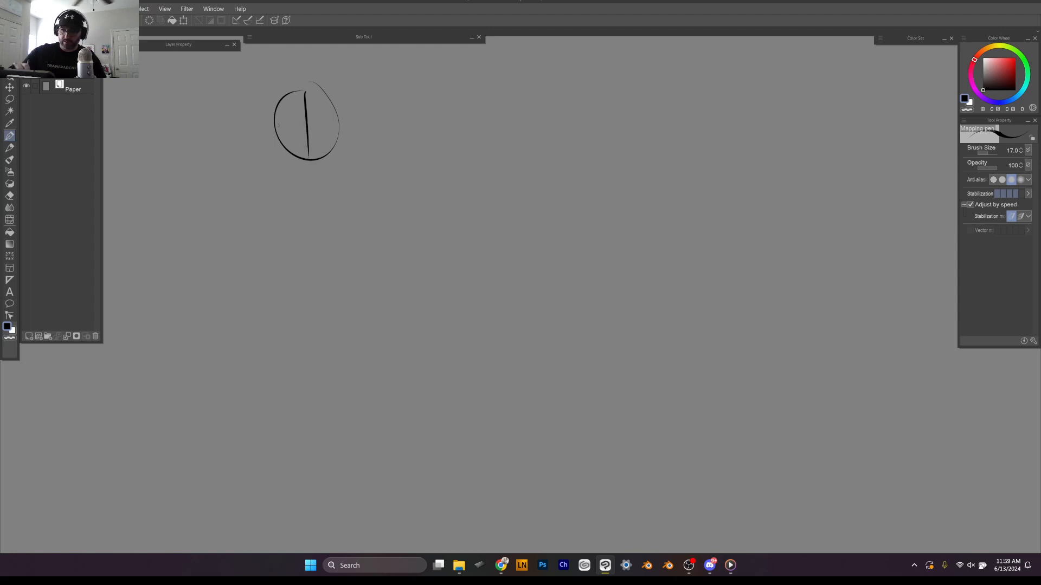
mouse_move(280, 125)
left_mouse_down()
mouse_move(333, 125)
mouse_move(298, 125)
mouse_move(317, 139)
mouse_move(322, 127)
left_mouse_up()
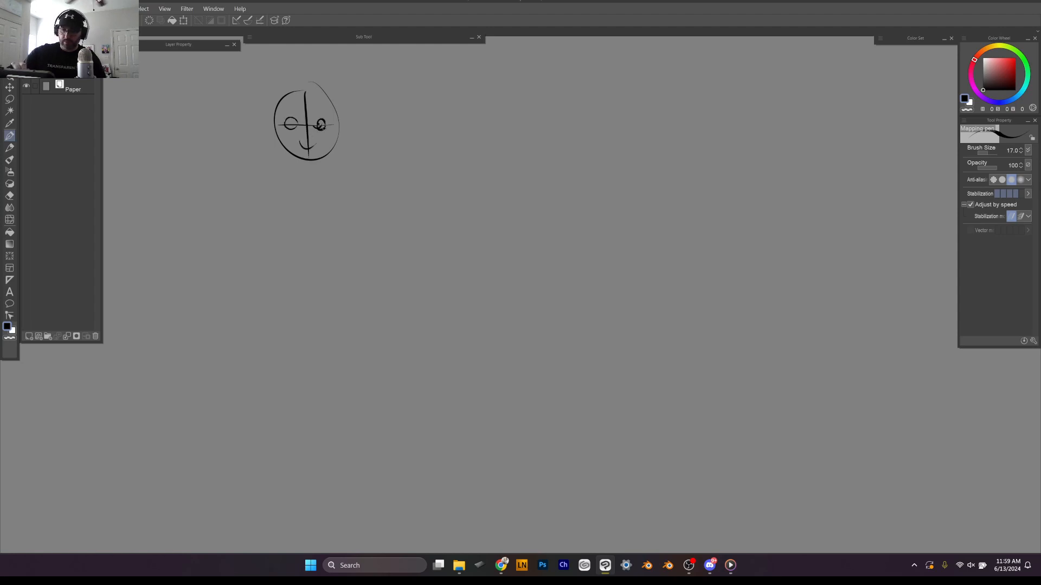
Step: Sketch the first figure's shoulder line and two tapered arms below the head
left_click_drag(307, 163, 301, 317)
key("ctrl+z")
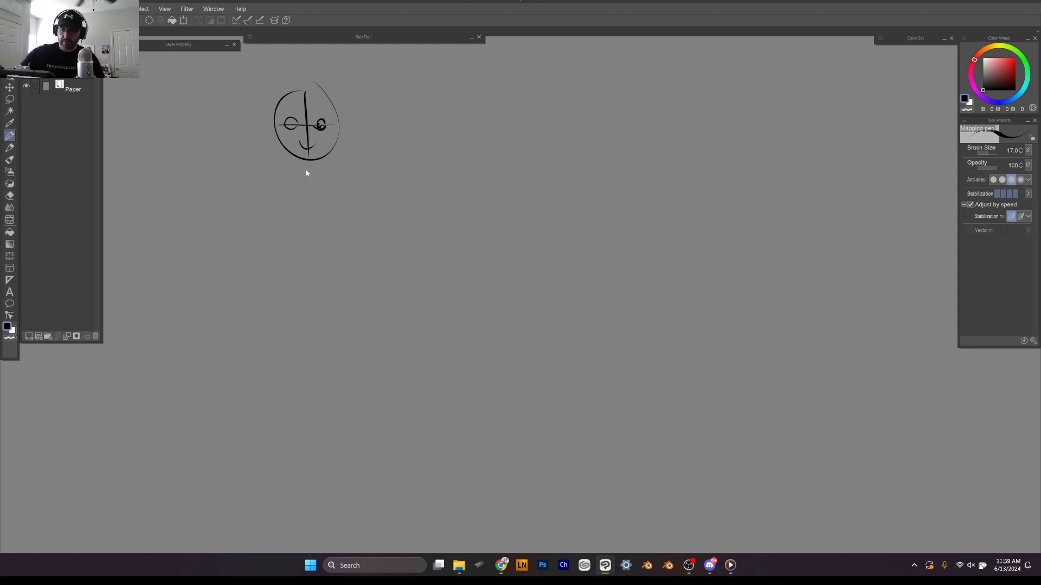
mouse_move(297, 158)
left_mouse_down()
mouse_move(260, 158)
mouse_move(236, 253)
left_mouse_up()
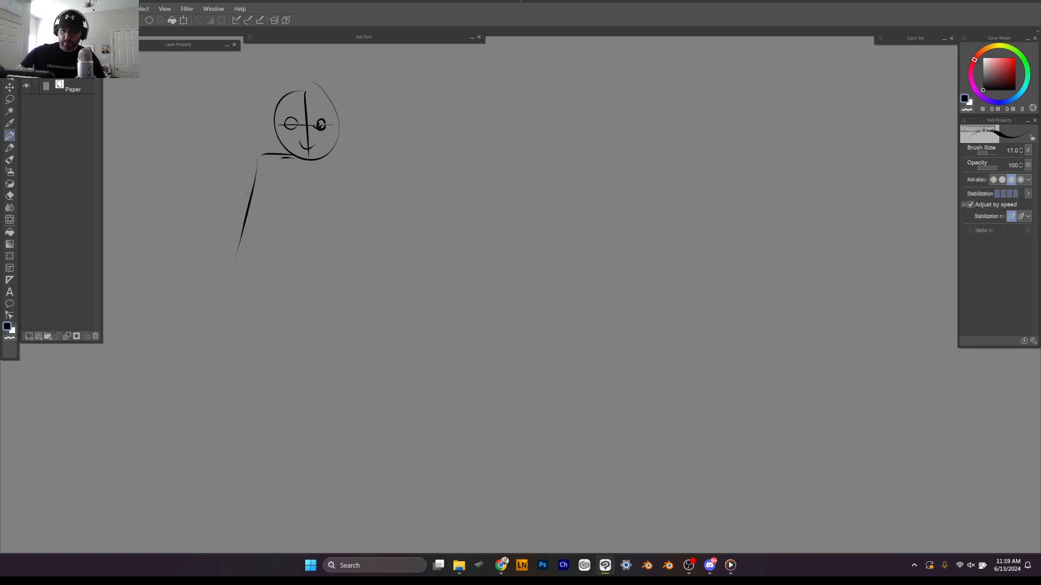
mouse_move(258, 159)
left_mouse_down()
mouse_move(233, 256)
mouse_move(255, 224)
left_mouse_up()
mouse_move(327, 159)
left_mouse_down()
mouse_move(348, 155)
mouse_move(374, 264)
left_mouse_up()
left_click_drag(374, 265, 348, 222)
Step: Draw the first figure's body sides and pointed legs, and reinforce one side of the head outline
left_click_drag(261, 209, 233, 373)
mouse_move(234, 373)
left_mouse_down()
mouse_move(309, 297)
mouse_move(343, 391)
left_mouse_up()
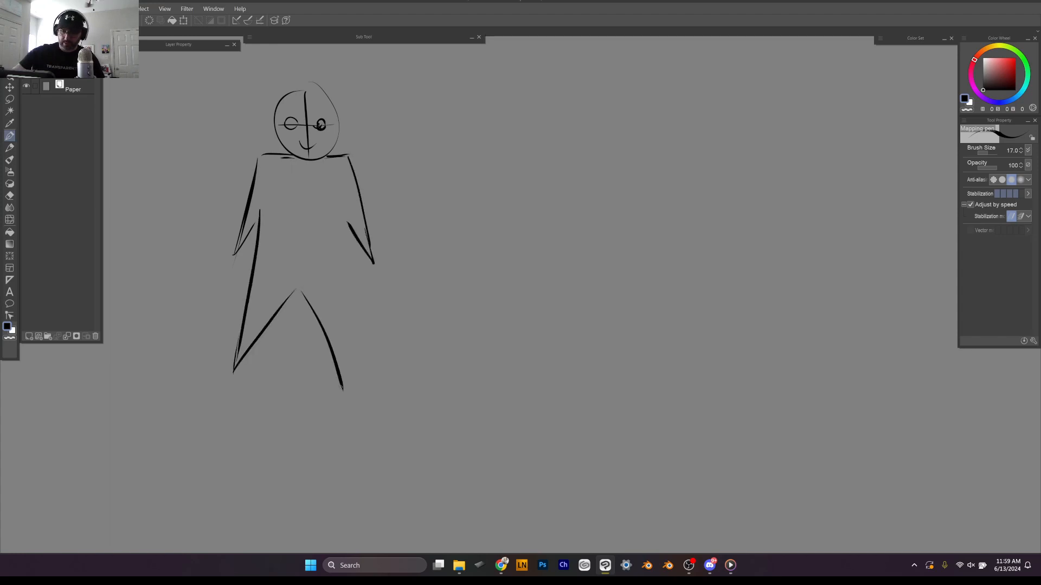
left_click_drag(345, 219, 342, 384)
left_click_drag(342, 275, 345, 368)
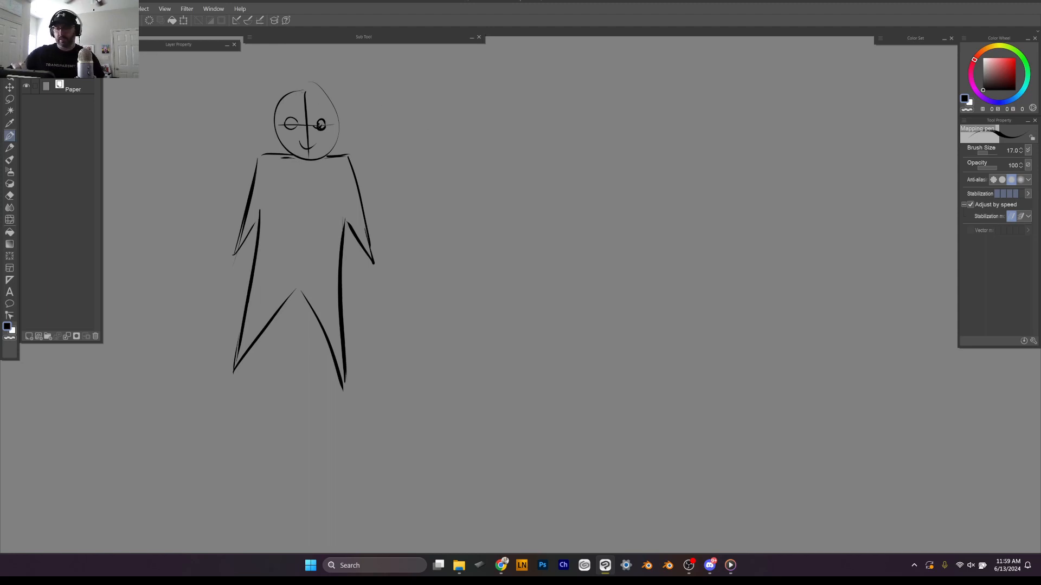
mouse_move(302, 88)
left_mouse_down()
mouse_move(336, 133)
mouse_move(316, 157)
left_mouse_up()
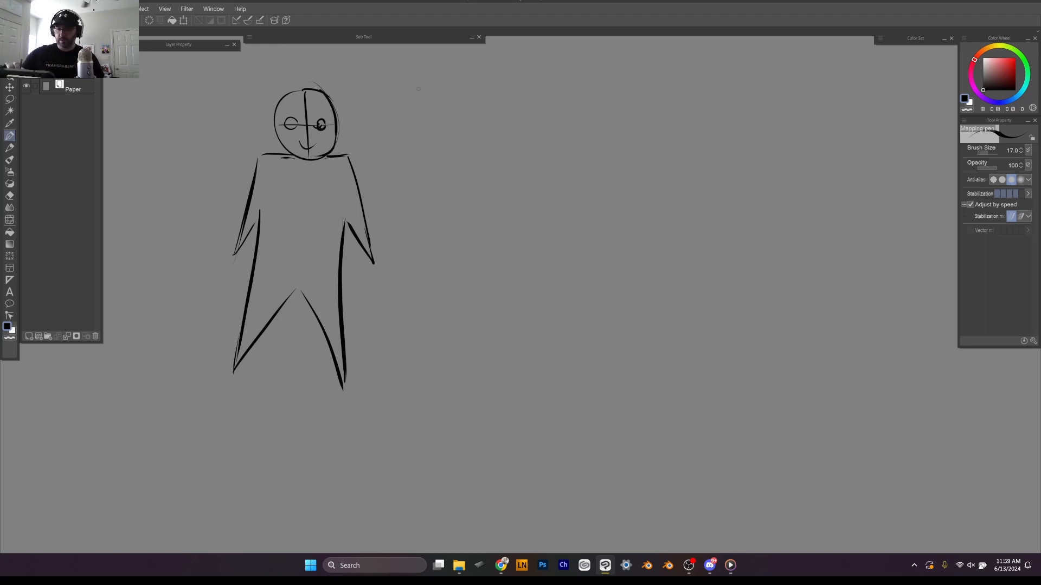
Step: Sketch a second figure beside the first, with a round head, crossed guide lines, shoulder line and one tapered arm
mouse_move(490, 81)
left_mouse_down()
mouse_move(500, 146)
mouse_move(500, 100)
left_mouse_up()
key("ctrl+z")
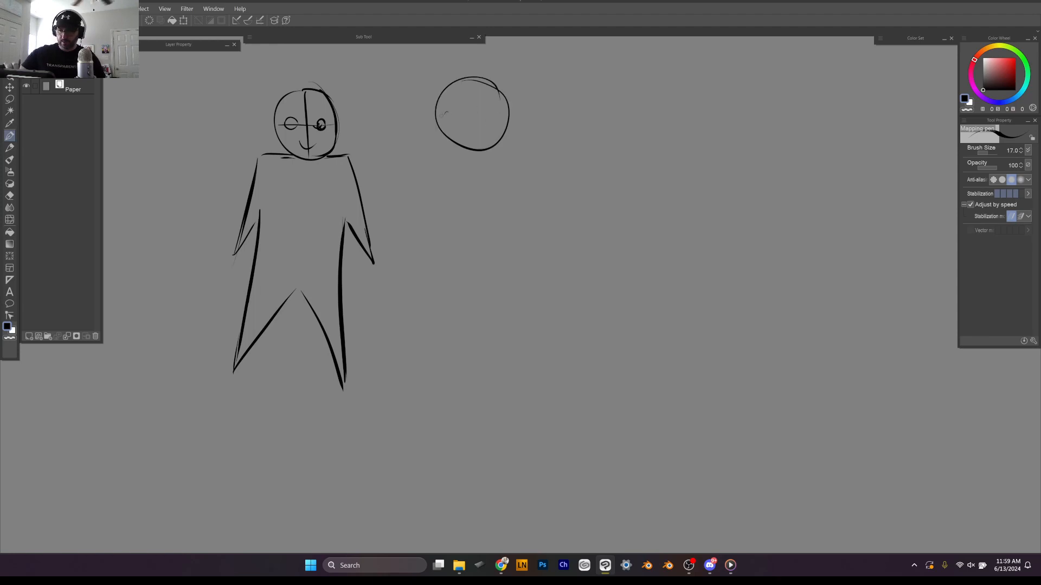
left_click_drag(442, 114, 512, 116)
mouse_move(474, 79)
left_mouse_down()
mouse_move(475, 141)
mouse_move(460, 140)
mouse_move(483, 150)
mouse_move(435, 167)
mouse_move(418, 250)
mouse_move(442, 218)
left_mouse_up()
left_click_drag(442, 206, 423, 238)
left_click_drag(446, 174, 442, 229)
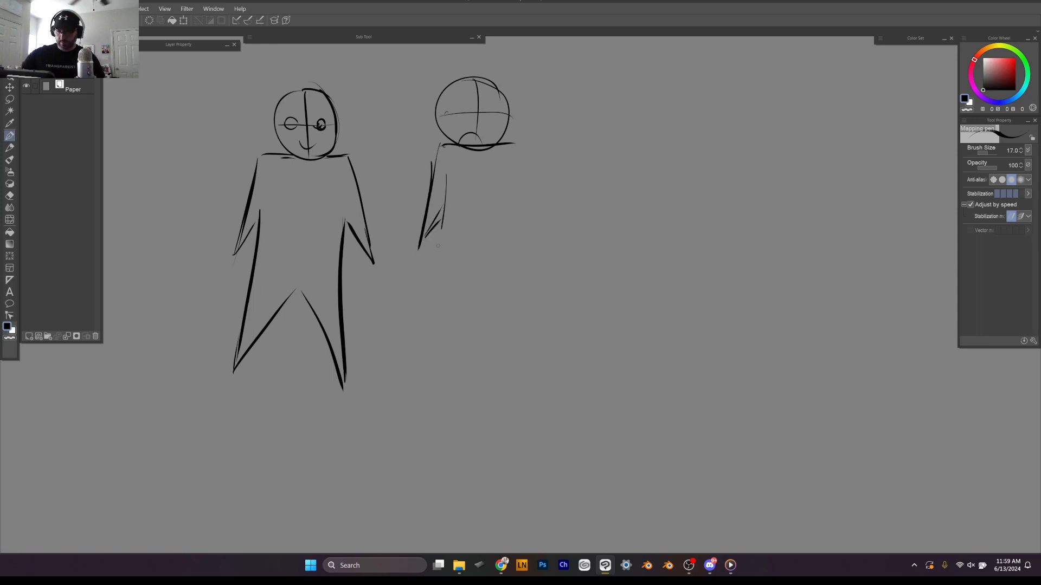
Step: Complete the second figure with its body sides, pointed legs and other arm
left_click_drag(446, 193, 423, 334)
mouse_move(431, 274)
left_mouse_down()
mouse_move(434, 343)
mouse_move(464, 294)
mouse_move(522, 371)
mouse_move(507, 173)
mouse_move(525, 251)
left_mouse_up()
left_click_drag(513, 230, 525, 251)
left_click_drag(837, 127, 842, 136)
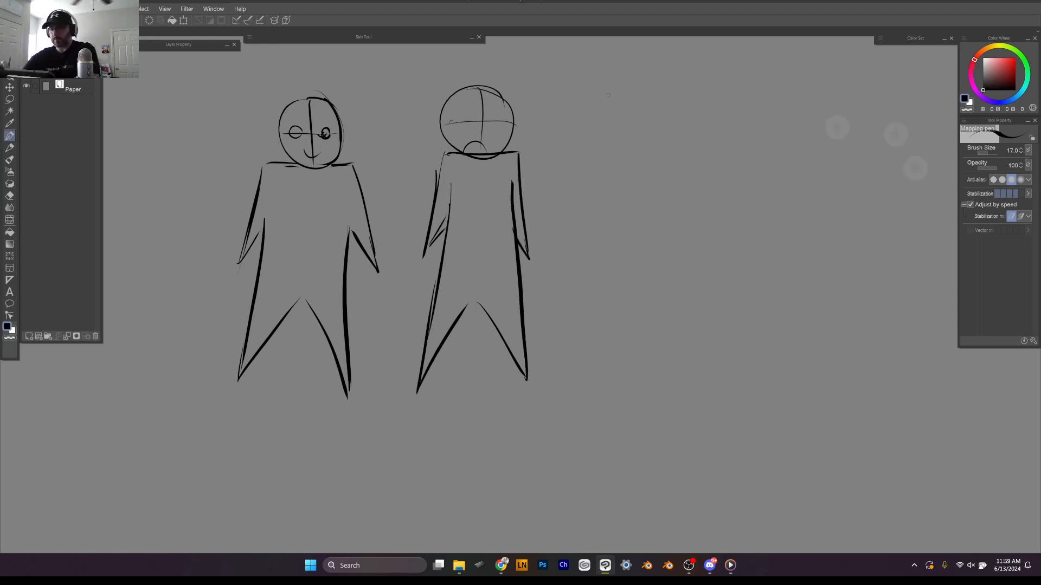
Step: Sketch a third figure in side view, with a round head, crossed guide lines and a narrow curved body
mouse_move(626, 95)
left_mouse_down()
mouse_move(644, 99)
mouse_move(621, 144)
left_mouse_up()
mouse_move(595, 103)
left_mouse_down()
mouse_move(631, 89)
mouse_move(603, 142)
mouse_move(605, 123)
mouse_move(648, 117)
mouse_move(629, 144)
mouse_move(609, 225)
left_mouse_up()
mouse_move(613, 154)
left_mouse_down()
mouse_move(614, 320)
mouse_move(635, 361)
left_mouse_up()
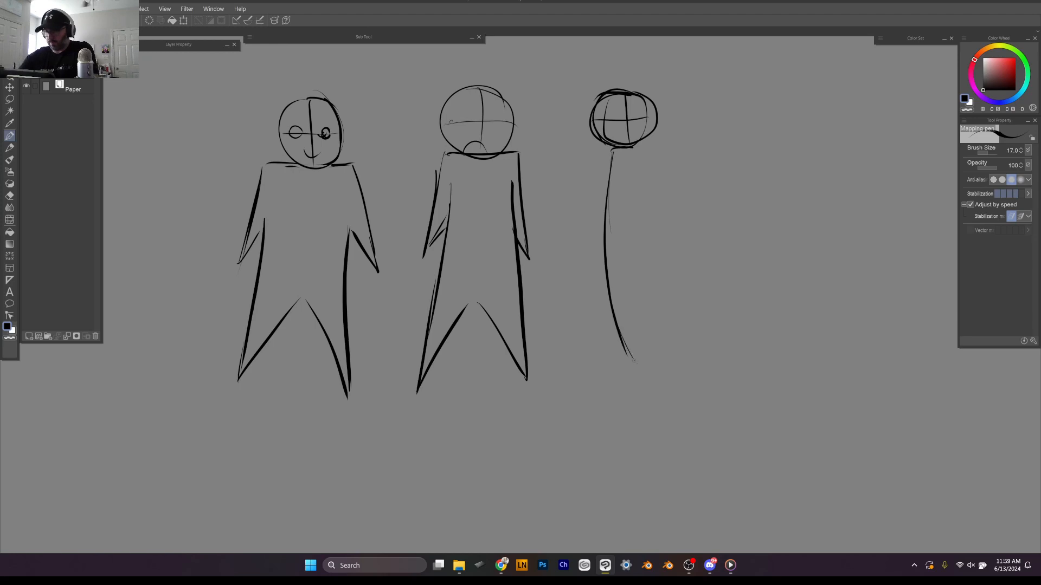
left_click_drag(638, 301, 639, 368)
left_click_drag(641, 277, 640, 320)
mouse_move(614, 156)
left_mouse_down()
mouse_move(609, 187)
mouse_move(638, 362)
mouse_move(640, 223)
mouse_move(635, 309)
left_mouse_up()
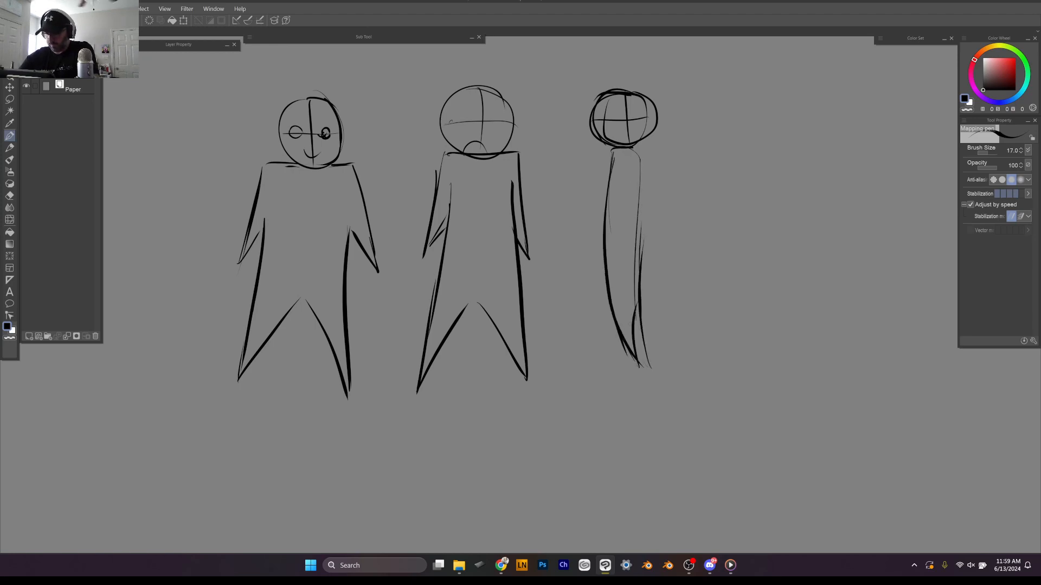
Step: Add the arm to the side-view figure, strengthen its back line and scribble in the foot
left_click_drag(622, 161, 608, 232)
mouse_move(617, 181)
left_mouse_down()
mouse_move(606, 246)
mouse_move(642, 181)
left_mouse_up()
mouse_move(631, 148)
left_mouse_down()
mouse_move(643, 169)
mouse_move(633, 366)
left_mouse_up()
left_click_drag(638, 368, 614, 369)
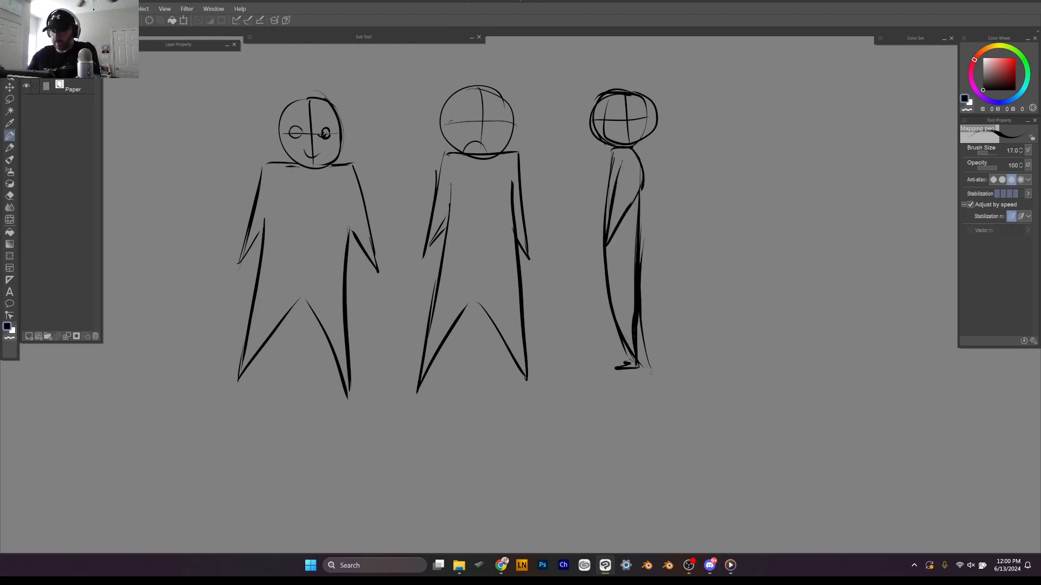
mouse_move(637, 363)
left_mouse_down()
mouse_move(617, 381)
mouse_move(636, 373)
mouse_move(609, 376)
mouse_move(634, 349)
left_mouse_up()
Step: Sketch a fourth round head beside the side-view figure, with turned three-quarter guide lines, undoing stray strokes
mouse_move(755, 94)
left_mouse_down()
mouse_move(732, 115)
mouse_move(756, 95)
mouse_move(735, 134)
mouse_move(724, 119)
mouse_move(773, 108)
mouse_move(751, 93)
mouse_move(770, 118)
mouse_move(736, 145)
mouse_move(769, 123)
left_mouse_up()
key("ctrl+z")
key("ctrl+z")
key("ctrl+z")
key("ctrl+z")
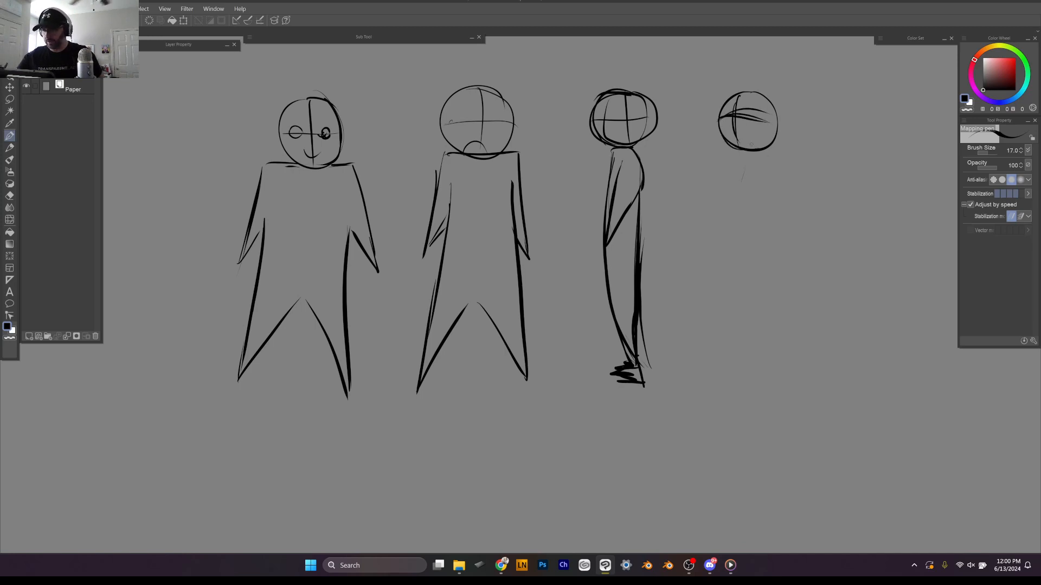
Step: Rough in the fourth figure's shoulder line, first arm, torso centre line and legs in three-quarter view
mouse_move(743, 157)
left_mouse_down()
mouse_move(740, 340)
mouse_move(761, 152)
mouse_move(717, 178)
mouse_move(706, 237)
left_mouse_up()
left_click_drag(712, 194, 700, 253)
left_click_drag(723, 157, 710, 364)
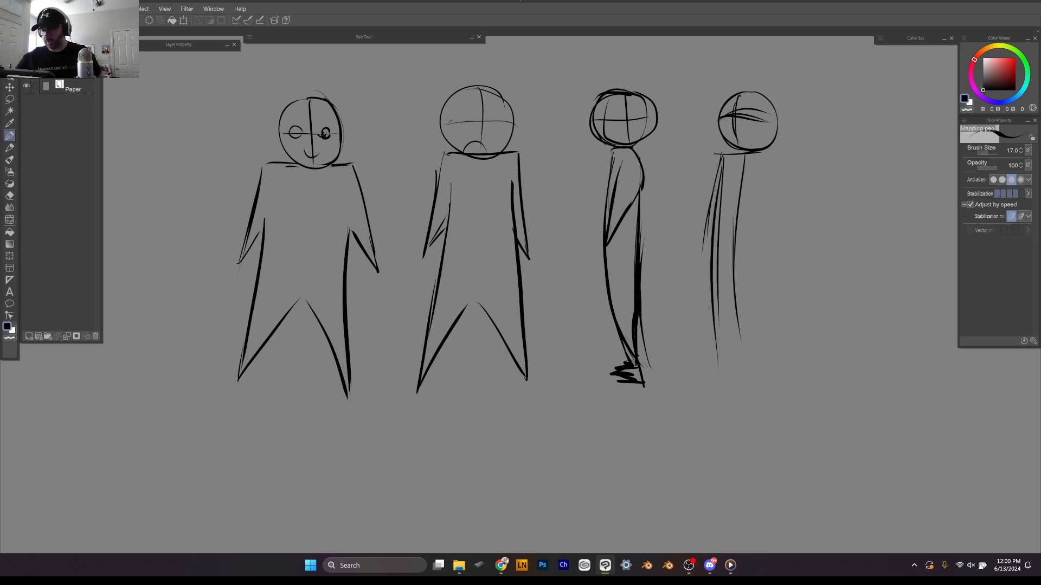
mouse_move(707, 305)
left_mouse_down()
mouse_move(722, 375)
mouse_move(735, 298)
mouse_move(801, 388)
left_mouse_up()
left_click_drag(774, 255, 797, 378)
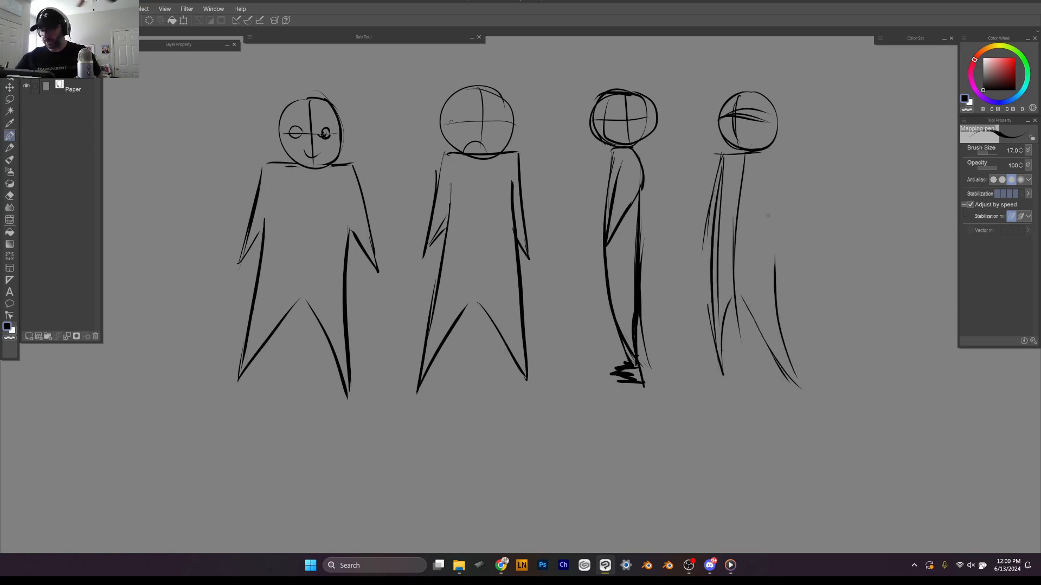
Step: Strengthen the three-quarter figure's body outline and add its second arm
mouse_move(748, 154)
left_mouse_down()
mouse_move(779, 155)
mouse_move(797, 382)
left_mouse_up()
left_click_drag(747, 319, 773, 370)
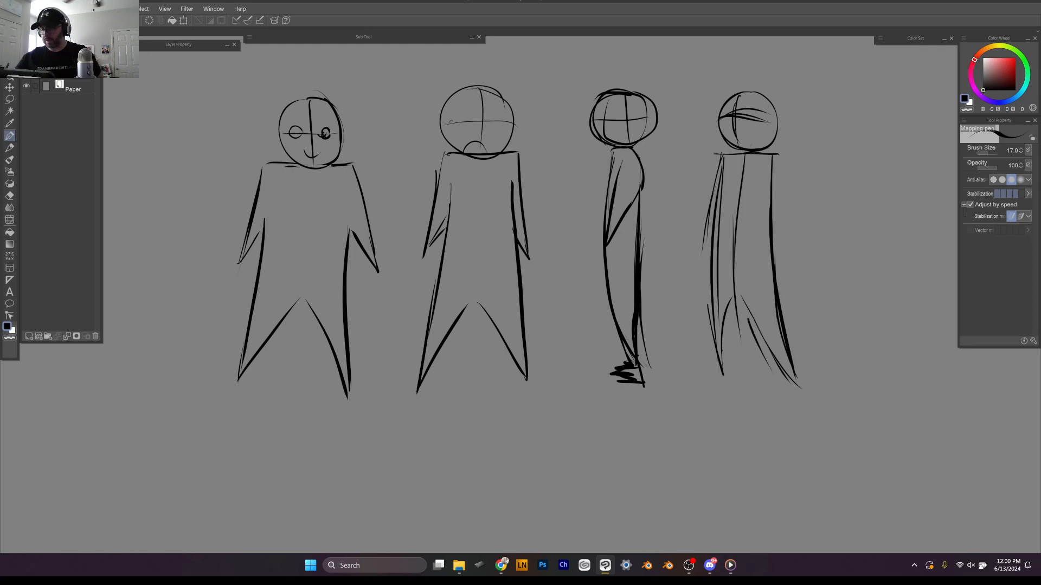
mouse_move(721, 152)
left_mouse_down()
mouse_move(700, 245)
mouse_move(720, 366)
left_mouse_up()
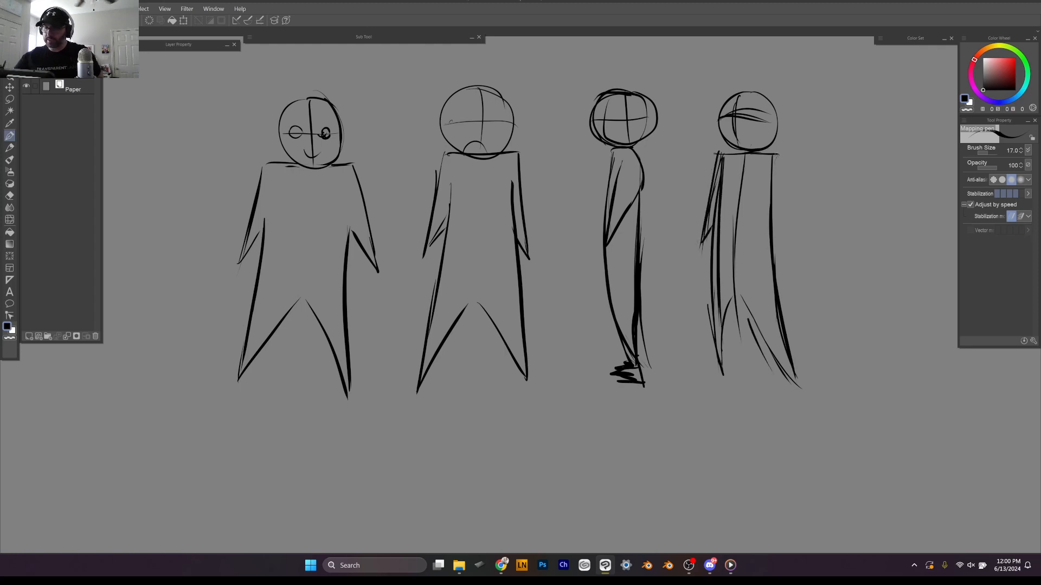
left_click_drag(776, 152, 796, 260)
mouse_move(764, 197)
left_mouse_down()
mouse_move(803, 279)
mouse_move(796, 271)
left_mouse_up()
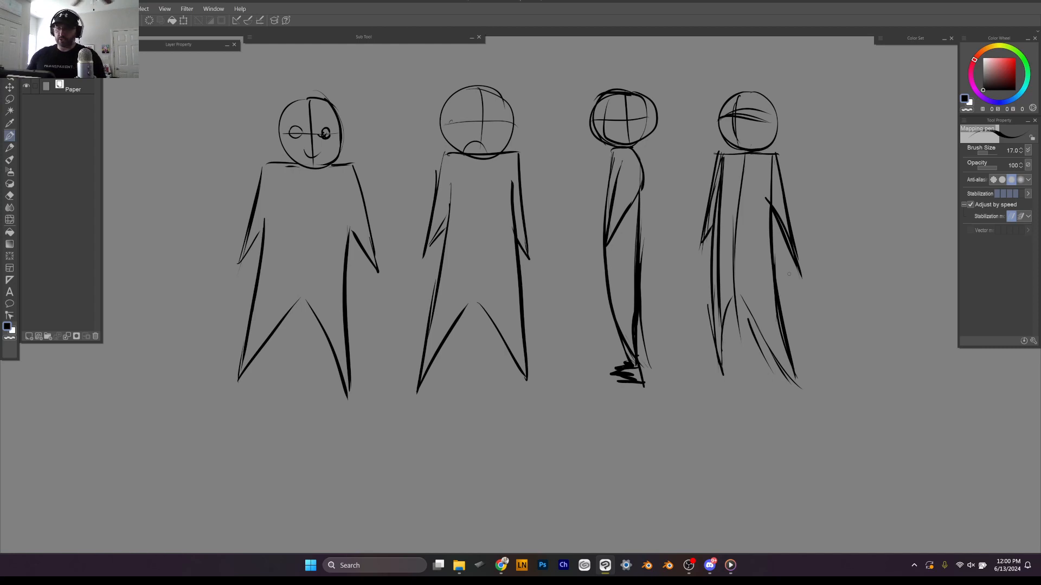
Step: Sketch a larger posed figure beside the row, with an oval head, angled shoulders, ribcage and waist
scroll(789, 274, "down", 3)
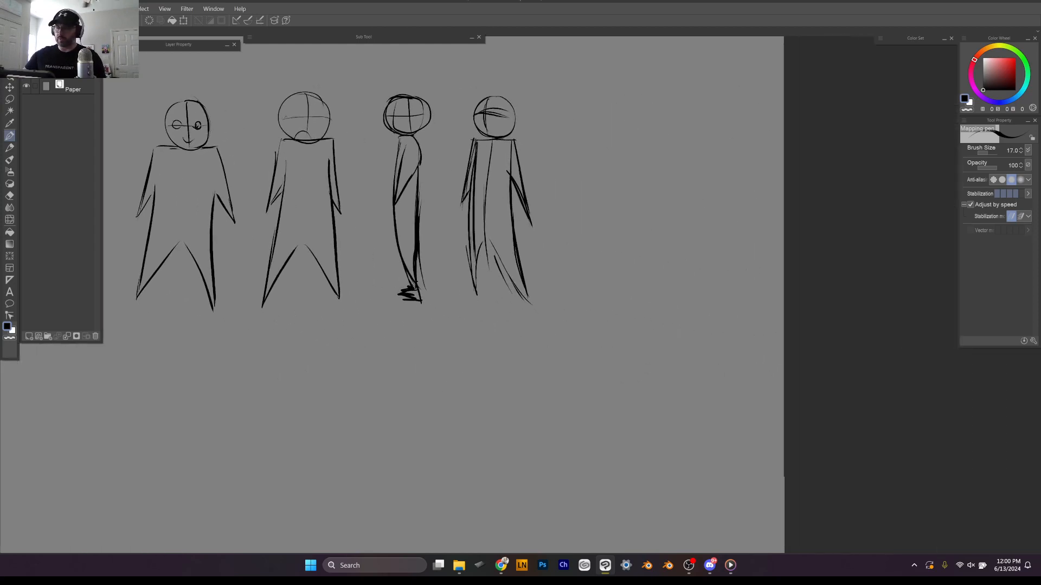
left_click_drag(626, 143, 621, 132)
left_click_drag(621, 129, 623, 159)
mouse_move(602, 113)
left_mouse_down()
mouse_move(621, 132)
mouse_move(579, 153)
mouse_move(594, 201)
mouse_move(651, 218)
left_mouse_up()
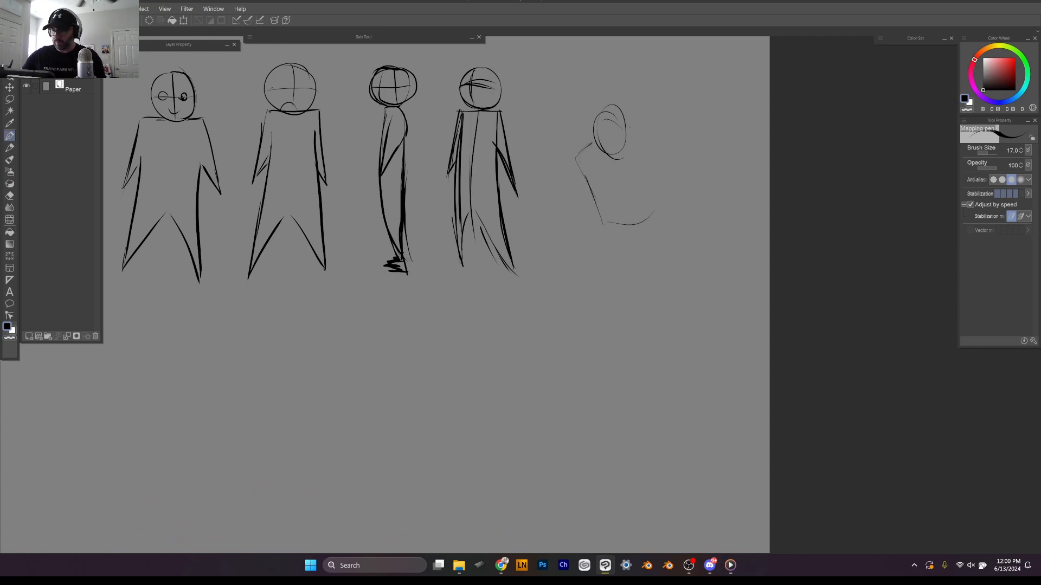
mouse_move(630, 127)
left_mouse_down()
mouse_move(670, 158)
mouse_move(655, 218)
mouse_move(596, 240)
mouse_move(592, 266)
mouse_move(636, 266)
left_mouse_up()
left_click_drag(662, 203, 672, 264)
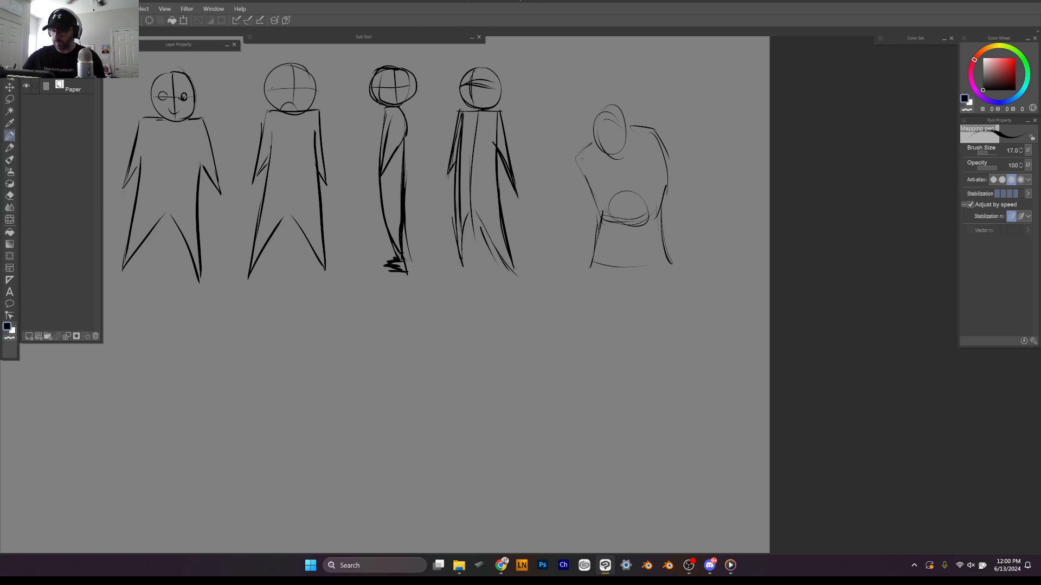
Step: Draw the posed figure's hanging arm with its rounded shoulder, elbow joint and forearm
mouse_move(591, 144)
left_mouse_down()
mouse_move(566, 167)
mouse_move(567, 203)
mouse_move(566, 186)
mouse_move(549, 230)
left_mouse_up()
mouse_move(582, 191)
left_mouse_down()
mouse_move(535, 244)
mouse_move(534, 293)
left_mouse_up()
left_click_drag(561, 228, 533, 293)
left_click_drag(565, 219, 534, 259)
left_click_drag(555, 251, 540, 285)
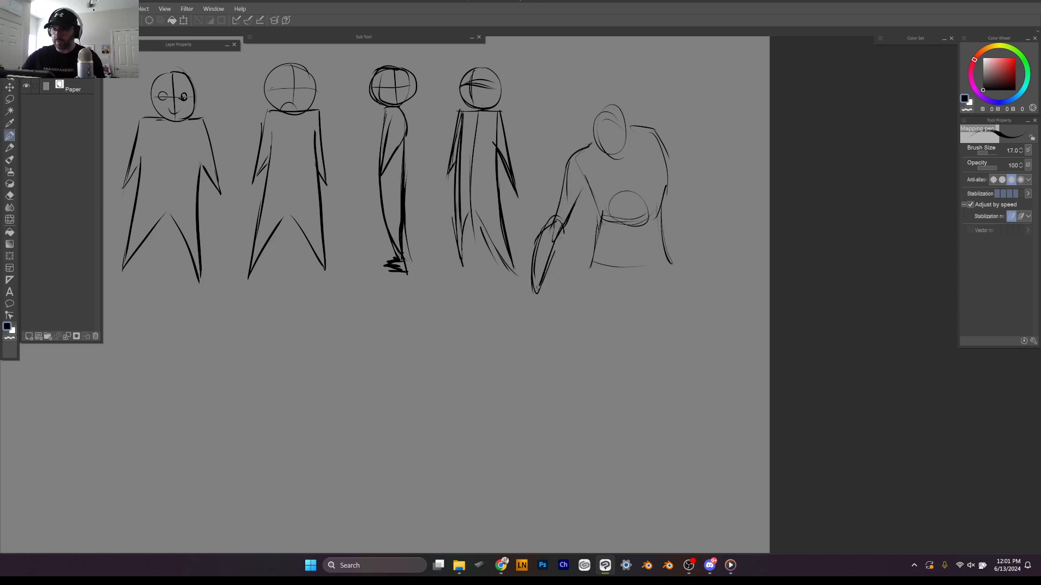
left_click_drag(565, 183, 557, 229)
mouse_move(564, 191)
left_mouse_down()
mouse_move(581, 184)
mouse_move(583, 145)
left_mouse_up()
left_click_drag(590, 162, 585, 183)
Step: Draw the posed figure's bent arm with the hand on the hip, and add the hanging arm's hand
mouse_move(657, 133)
left_mouse_down()
mouse_move(663, 172)
mouse_move(678, 162)
mouse_move(713, 198)
left_mouse_up()
mouse_move(671, 151)
left_mouse_down()
mouse_move(714, 198)
mouse_move(698, 178)
mouse_move(676, 241)
left_mouse_up()
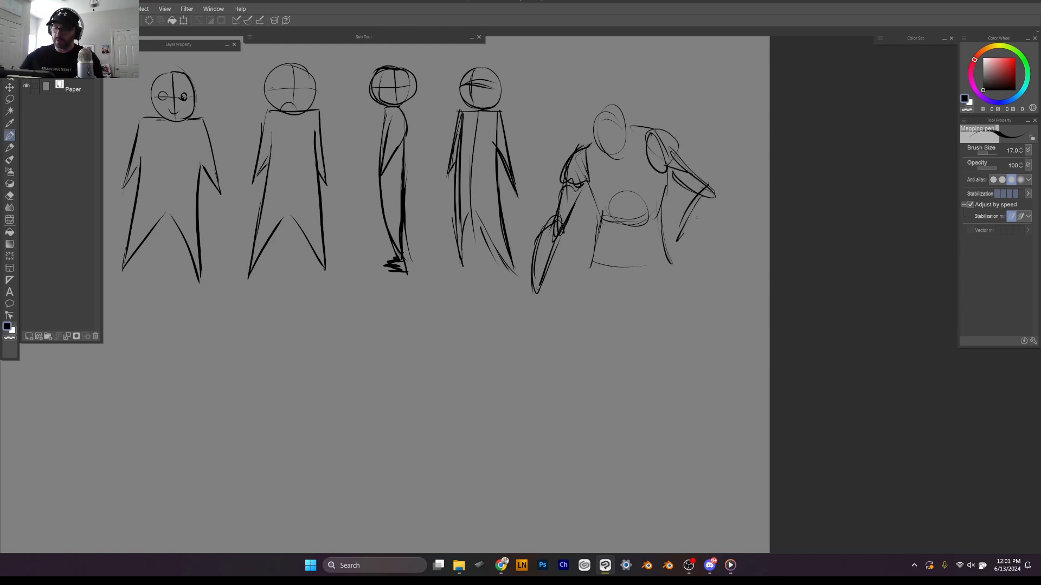
mouse_move(704, 205)
left_mouse_down()
mouse_move(673, 249)
mouse_move(642, 241)
mouse_move(595, 271)
left_mouse_up()
left_click_drag(597, 269, 658, 263)
left_click_drag(538, 296, 541, 306)
Step: Sketch the posed figure's pelvis and the thigh and knee below the hanging arm
left_click_drag(590, 251, 599, 328)
left_click_drag(600, 328, 611, 370)
left_click_drag(618, 266, 609, 319)
left_click_drag(603, 222, 622, 279)
left_click_drag(618, 278, 644, 283)
left_click_drag(656, 231, 636, 267)
mouse_move(591, 255)
left_mouse_down()
mouse_move(609, 274)
mouse_move(617, 366)
mouse_move(607, 369)
left_mouse_up()
left_click_drag(602, 331, 617, 356)
left_click_drag(594, 324, 603, 349)
Step: Sketch the posed figure's other thigh and both lower legs
left_click_drag(633, 278, 666, 278)
left_click_drag(632, 281, 648, 369)
left_click_drag(669, 283, 649, 374)
left_click_drag(671, 261, 657, 363)
left_click_drag(659, 362, 614, 383)
mouse_move(619, 369)
left_mouse_down()
mouse_move(608, 469)
mouse_move(649, 467)
left_mouse_up()
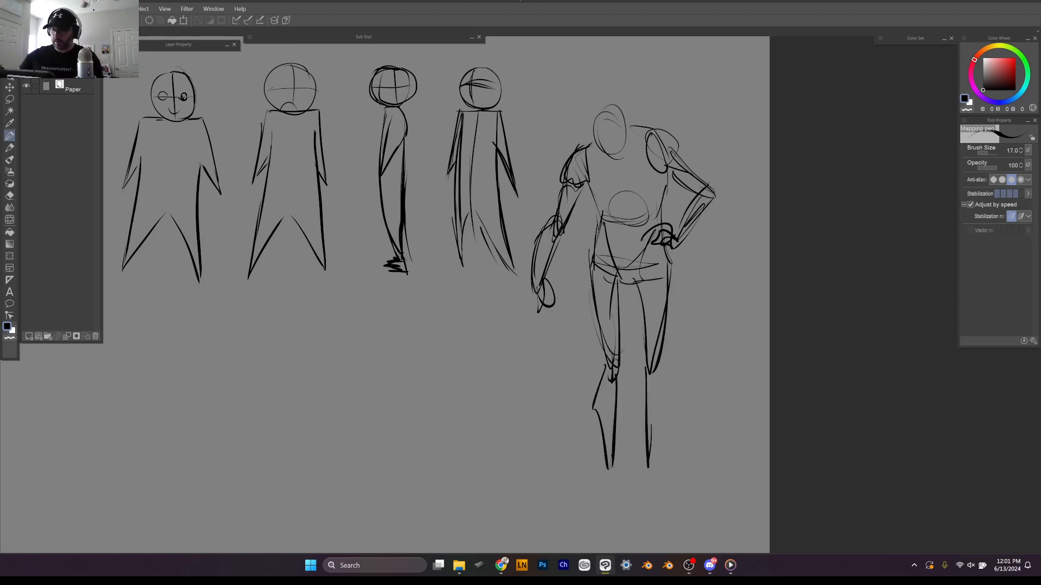
left_click_drag(651, 367, 651, 465)
Step: Strengthen both sides of the posed figure's torso down to the waist
left_click_drag(586, 177, 604, 267)
left_click_drag(672, 180, 665, 228)
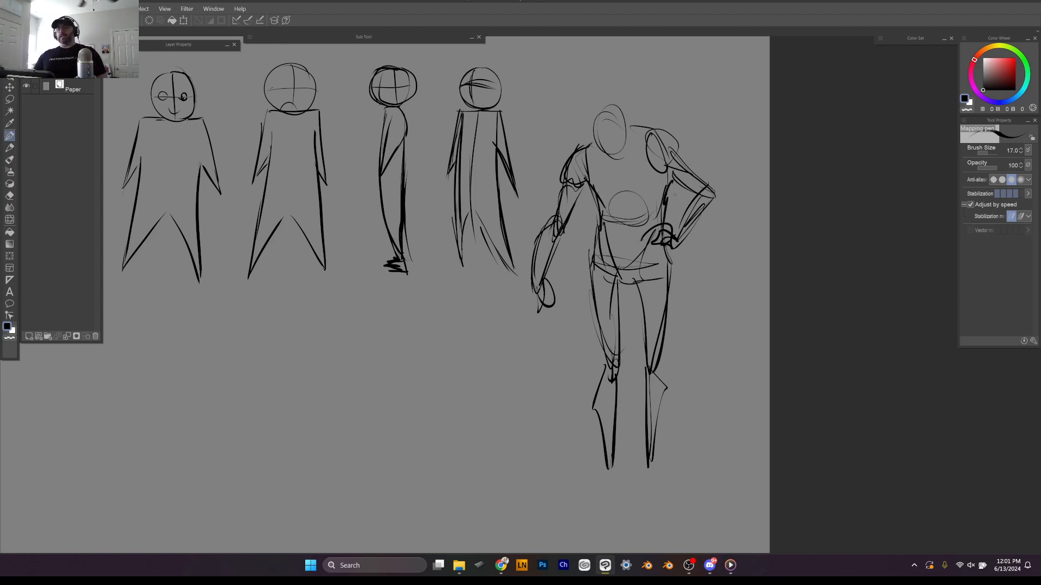
left_click_drag(675, 195, 717, 175)
Step: Rough in a new front-view figure below the first turnaround view, with an oval head, shoulder line and tapered torso narrowing to the waist
scroll(717, 174, "down", 1)
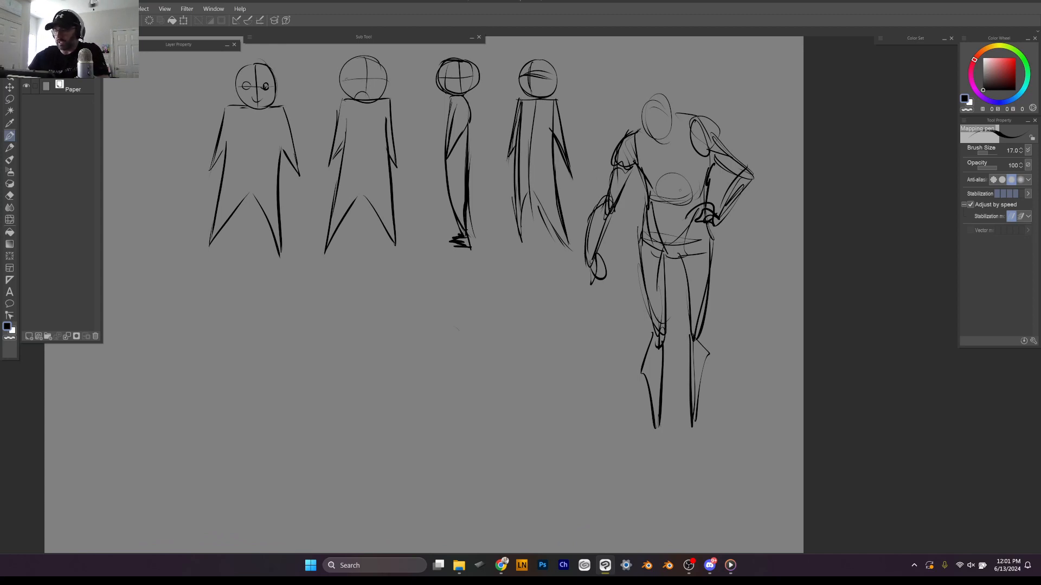
mouse_move(239, 299)
left_mouse_down()
mouse_move(273, 315)
mouse_move(250, 281)
mouse_move(248, 332)
mouse_move(239, 309)
mouse_move(268, 344)
mouse_move(218, 340)
mouse_move(279, 340)
left_mouse_up()
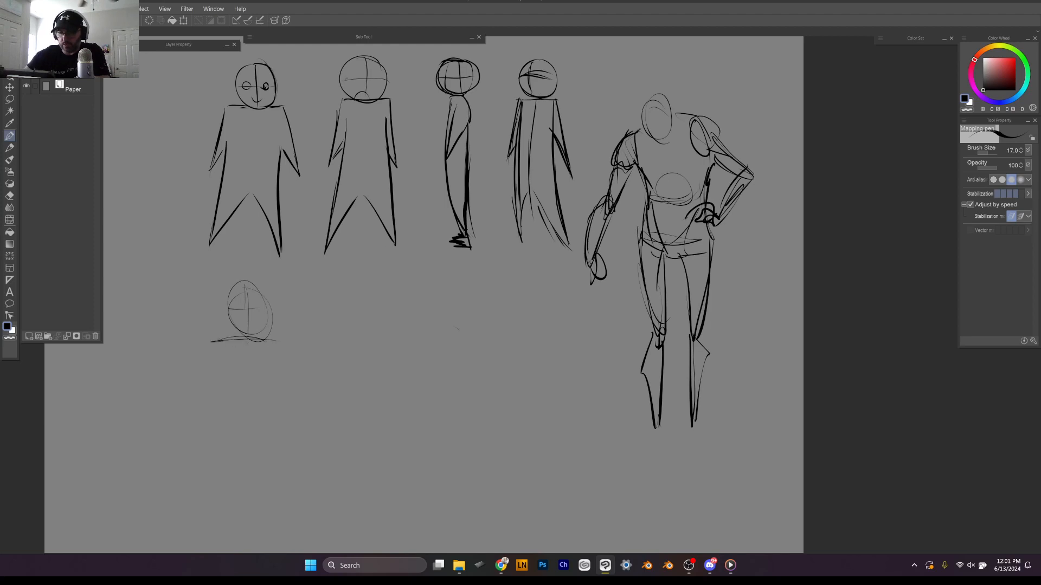
mouse_move(210, 350)
left_mouse_down()
mouse_move(230, 443)
mouse_move(279, 435)
left_mouse_up()
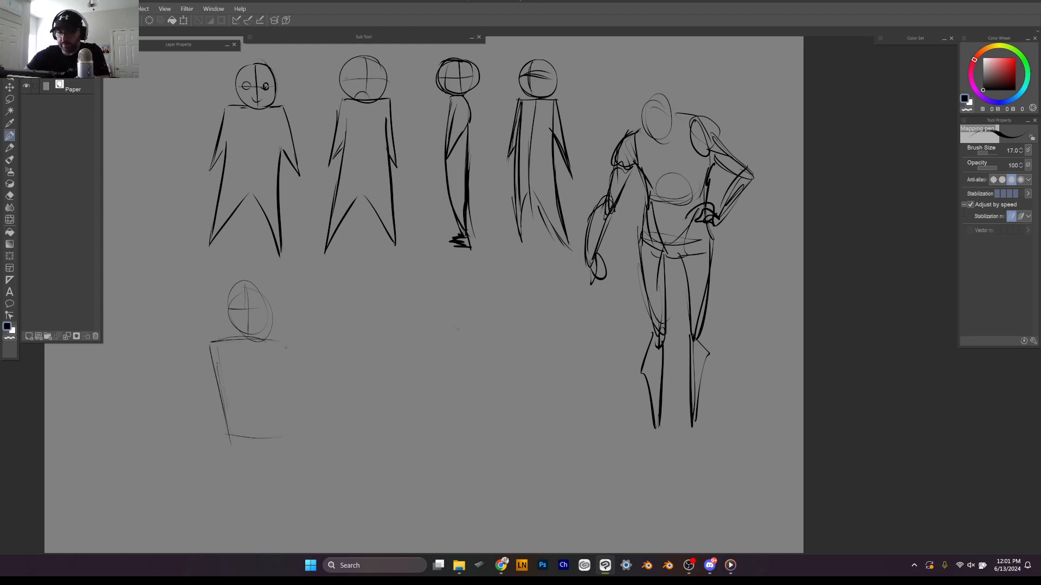
mouse_move(284, 348)
left_mouse_down()
mouse_move(267, 436)
mouse_move(271, 415)
left_mouse_up()
mouse_move(188, 344)
left_mouse_down()
mouse_move(299, 350)
mouse_move(225, 457)
mouse_move(234, 509)
mouse_move(259, 513)
left_mouse_up()
mouse_move(267, 435)
left_mouse_down()
mouse_move(256, 513)
mouse_move(260, 482)
left_mouse_up()
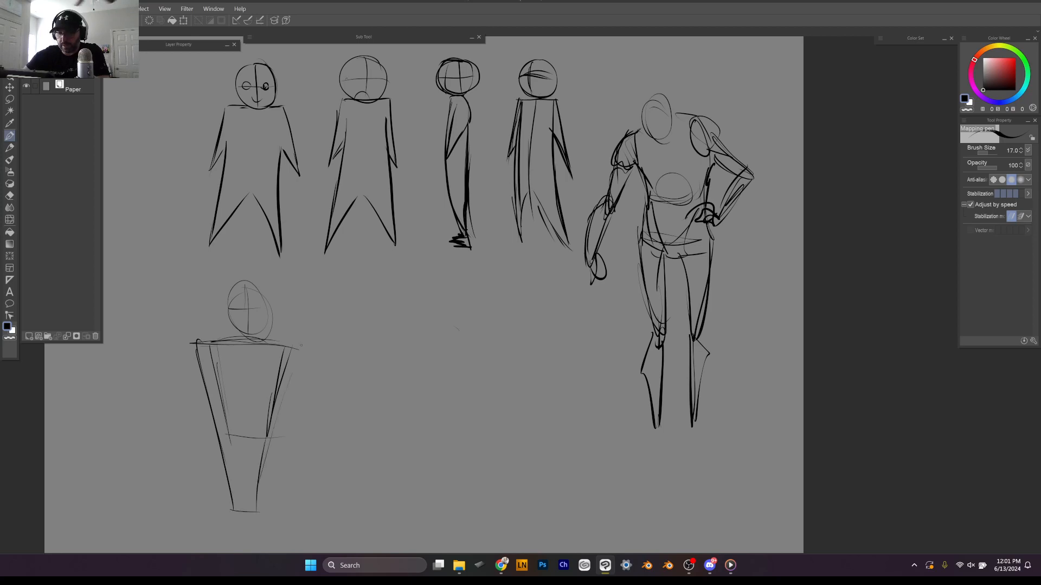
Step: Strengthen both tapering sides of the new figure's torso and close it off at the waist
left_click_drag(299, 345, 267, 484)
left_click_drag(270, 465, 259, 503)
left_click_drag(240, 509, 265, 503)
left_click_drag(269, 477, 263, 503)
left_click_drag(300, 359, 275, 450)
left_click_drag(299, 353, 198, 345)
mouse_move(198, 362)
left_mouse_down()
mouse_move(232, 497)
mouse_move(272, 503)
left_mouse_up()
mouse_move(307, 360)
left_mouse_down()
mouse_move(271, 495)
mouse_move(285, 411)
left_mouse_up()
left_click_drag(279, 427, 261, 495)
Step: Add the chest shape, centre line, abdominal curves and pelvis block to the new figure's torso
left_click_drag(300, 351, 274, 366)
left_click_drag(215, 421, 268, 417)
left_click_drag(249, 347, 251, 411)
mouse_move(201, 351)
left_mouse_down()
mouse_move(204, 383)
mouse_move(251, 386)
left_mouse_up()
left_click_drag(289, 374, 290, 395)
mouse_move(258, 343)
left_mouse_down()
mouse_move(290, 374)
mouse_move(278, 392)
left_mouse_up()
left_click_drag(252, 388, 305, 384)
left_click_drag(237, 347, 284, 343)
mouse_move(198, 354)
left_mouse_down()
mouse_move(206, 387)
mouse_move(265, 380)
left_mouse_up()
left_click_drag(202, 390, 220, 468)
mouse_move(220, 464)
left_mouse_down()
mouse_move(273, 467)
mouse_move(223, 492)
mouse_move(233, 509)
left_mouse_up()
left_click_drag(249, 503, 278, 498)
Step: Draw the front-view figure's left-hand shoulder, upper arm and forearm, hanging away from the torso
mouse_move(209, 341)
left_mouse_down()
mouse_move(184, 350)
mouse_move(172, 379)
mouse_move(166, 465)
left_mouse_up()
left_click_drag(194, 397, 171, 460)
mouse_move(172, 387)
left_mouse_down()
mouse_move(183, 378)
mouse_move(165, 463)
left_mouse_up()
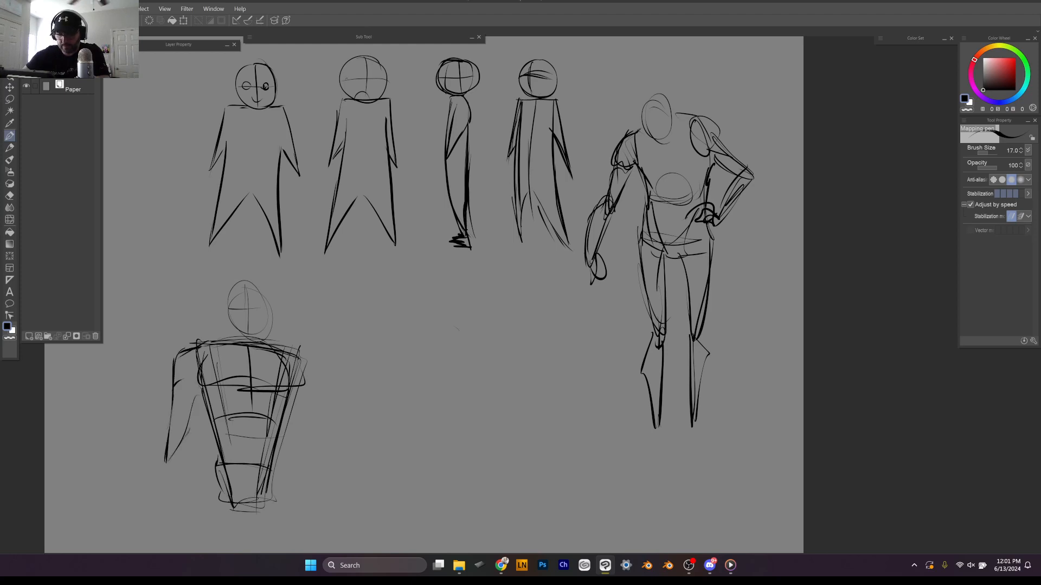
left_click_drag(168, 421, 153, 457)
left_click_drag(163, 454, 159, 520)
left_click_drag(187, 437, 168, 500)
left_click_drag(170, 488, 165, 511)
Step: Draw the front-view figure's opposite arm with a rounded shoulder, upper arm and tapered forearm
mouse_move(307, 353)
left_mouse_down()
mouse_move(321, 386)
mouse_move(301, 392)
left_mouse_up()
left_click_drag(302, 393, 335, 485)
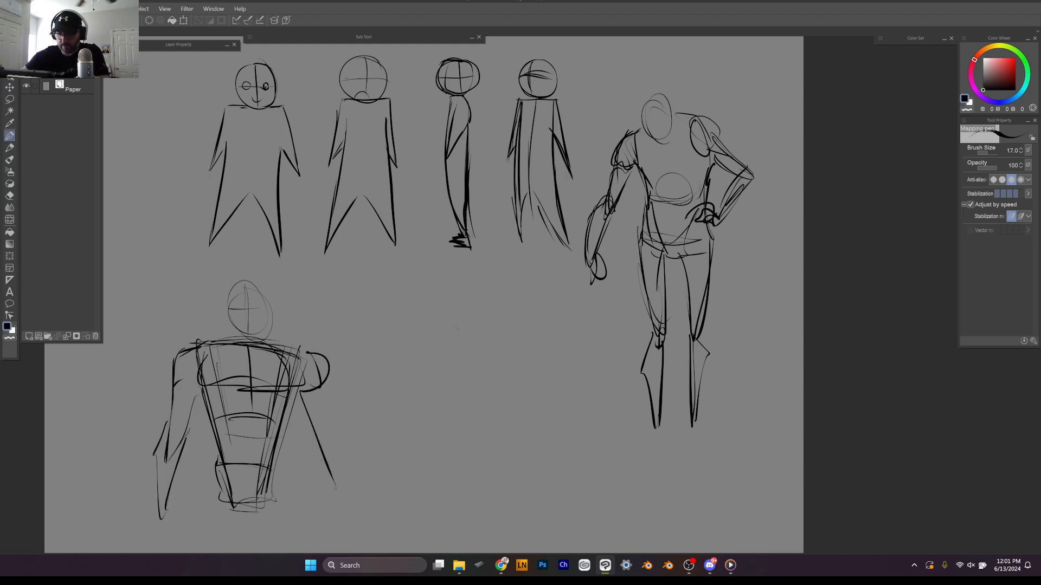
left_click_drag(313, 375, 329, 459)
mouse_move(318, 436)
left_mouse_down()
mouse_move(341, 440)
mouse_move(349, 501)
left_mouse_up()
left_click_drag(325, 456, 348, 511)
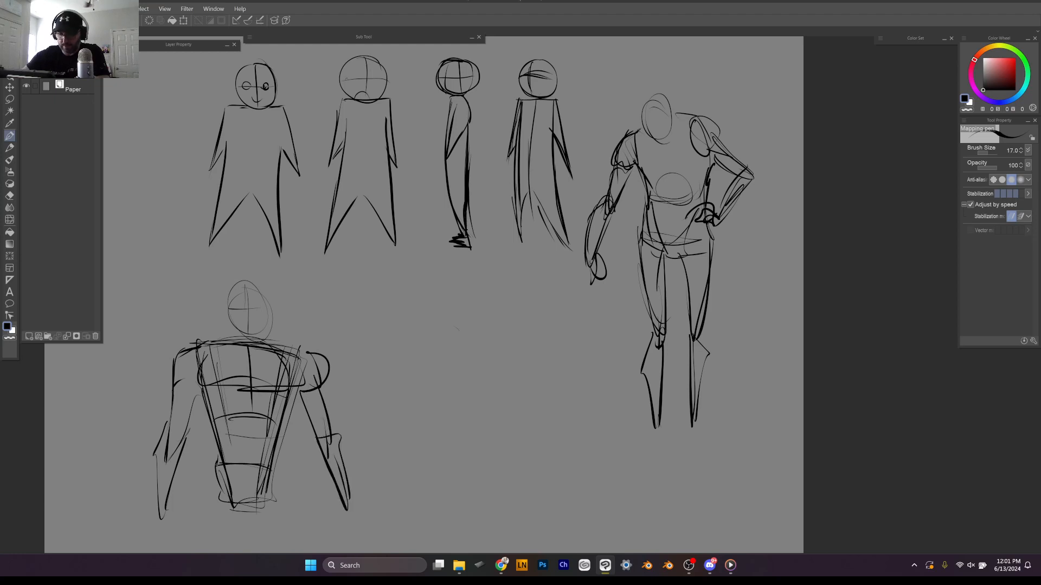
Step: Add the starts of the front-view figure's thighs and darken its narrow head and neck
left_click_drag(216, 475, 210, 548)
mouse_move(277, 467)
left_mouse_down()
mouse_move(291, 544)
mouse_move(280, 540)
left_mouse_up()
left_click_drag(258, 536, 260, 545)
mouse_move(245, 276)
left_mouse_down()
mouse_move(257, 293)
mouse_move(235, 320)
left_mouse_up()
left_click_drag(254, 290, 260, 324)
mouse_move(231, 300)
left_mouse_down()
mouse_move(233, 341)
mouse_move(264, 342)
left_mouse_up()
mouse_move(261, 292)
left_mouse_down()
mouse_move(232, 308)
mouse_move(262, 298)
left_mouse_up()
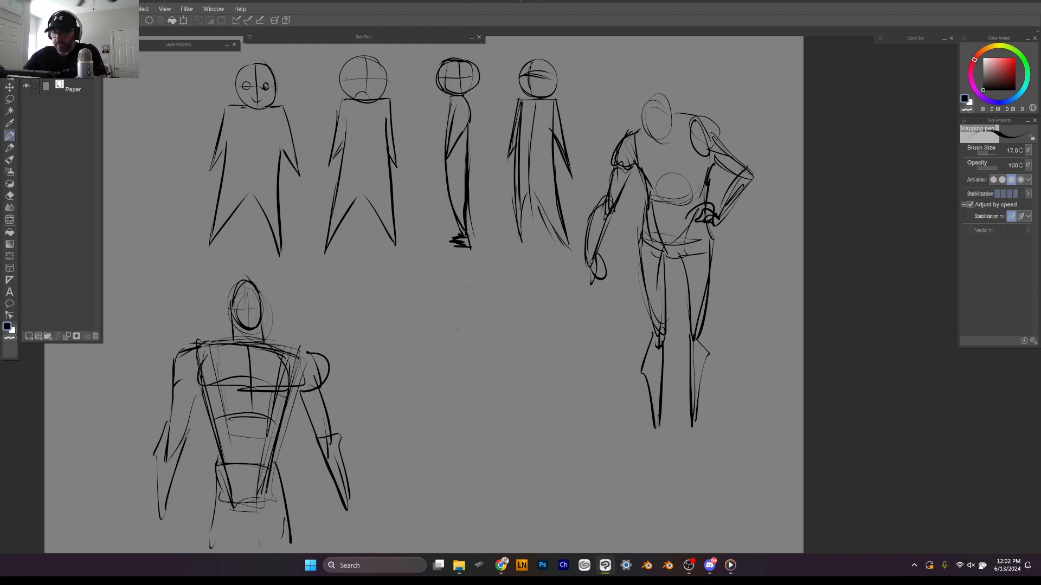
Step: Sketch a second figure's head between the front-view figure and the posed figure, boxing it in with a square jaw
mouse_move(467, 277)
left_mouse_down()
mouse_move(476, 274)
mouse_move(467, 334)
mouse_move(486, 315)
mouse_move(452, 327)
mouse_move(486, 293)
mouse_move(490, 324)
left_mouse_up()
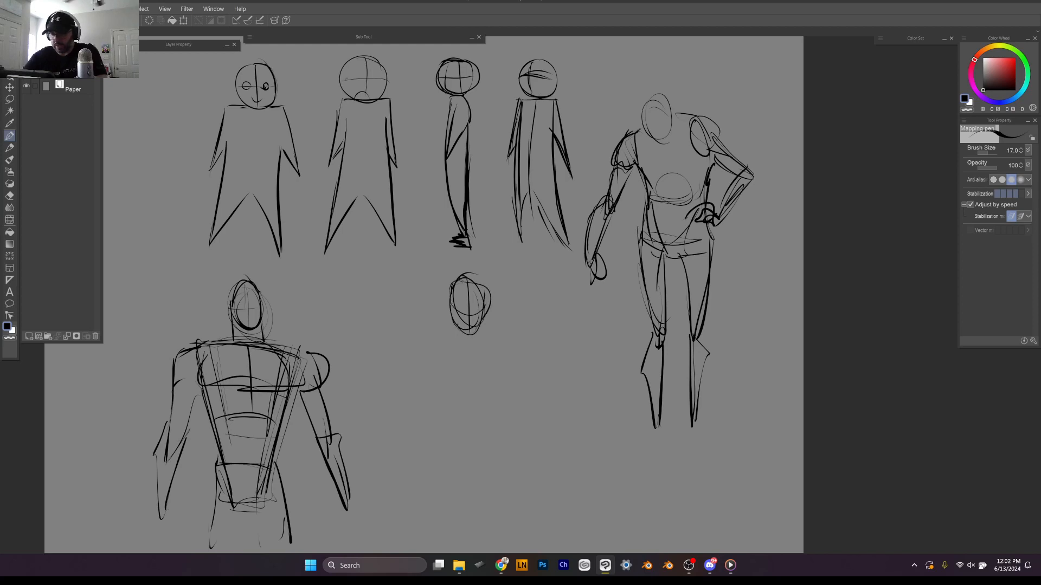
mouse_move(451, 294)
left_mouse_down()
mouse_move(450, 326)
mouse_move(480, 335)
left_mouse_up()
left_click_drag(455, 333, 483, 331)
mouse_move(482, 295)
left_mouse_down()
mouse_move(482, 334)
mouse_move(482, 319)
left_mouse_up()
mouse_move(453, 286)
left_mouse_down()
mouse_move(475, 283)
mouse_move(485, 330)
left_mouse_up()
mouse_move(451, 337)
left_mouse_down()
mouse_move(484, 329)
mouse_move(472, 333)
left_mouse_up()
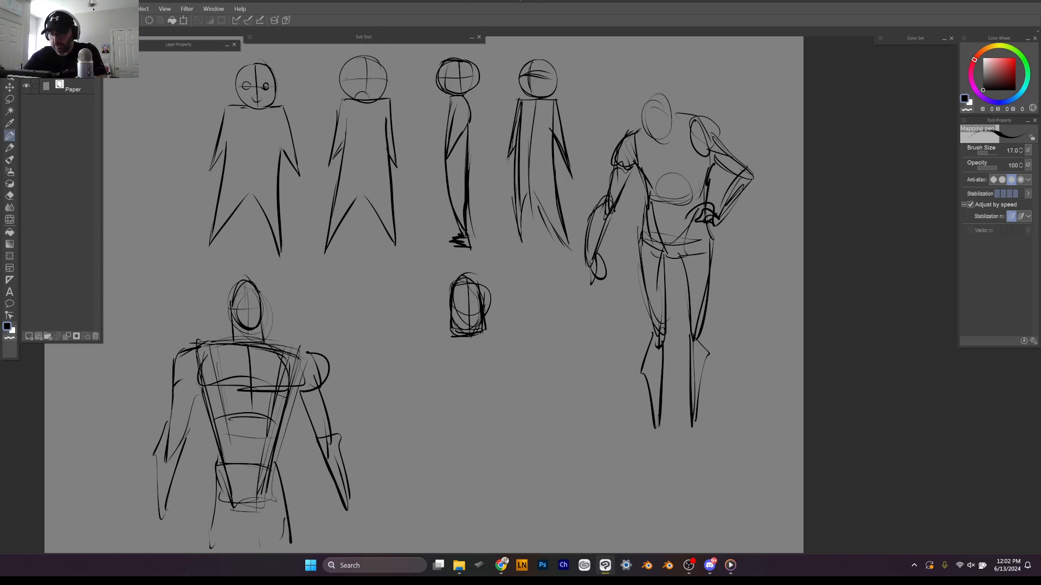
Step: Draw the second figure's broad sloping shoulders and an exaggerated V-shaped torso tapering to a narrow waist
mouse_move(454, 296)
left_mouse_down()
mouse_move(453, 330)
mouse_move(486, 327)
mouse_move(428, 315)
mouse_move(409, 323)
mouse_move(403, 351)
mouse_move(443, 479)
mouse_move(512, 460)
mouse_move(546, 316)
mouse_move(561, 318)
left_mouse_up()
left_click_drag(487, 308, 560, 319)
left_click_drag(561, 322, 485, 468)
left_click_drag(444, 307, 390, 332)
left_click_drag(384, 332, 467, 476)
mouse_move(399, 362)
left_mouse_down()
mouse_move(462, 467)
mouse_move(540, 355)
mouse_move(539, 336)
left_mouse_up()
mouse_move(406, 323)
left_mouse_down()
mouse_move(388, 336)
mouse_move(547, 327)
left_mouse_up()
left_click_drag(469, 347, 467, 395)
Step: Add the lower chest contour, sternum line and abdominal muscles inside the second figure's V-shaped torso
mouse_move(412, 379)
left_mouse_down()
mouse_move(472, 394)
mouse_move(467, 377)
left_mouse_up()
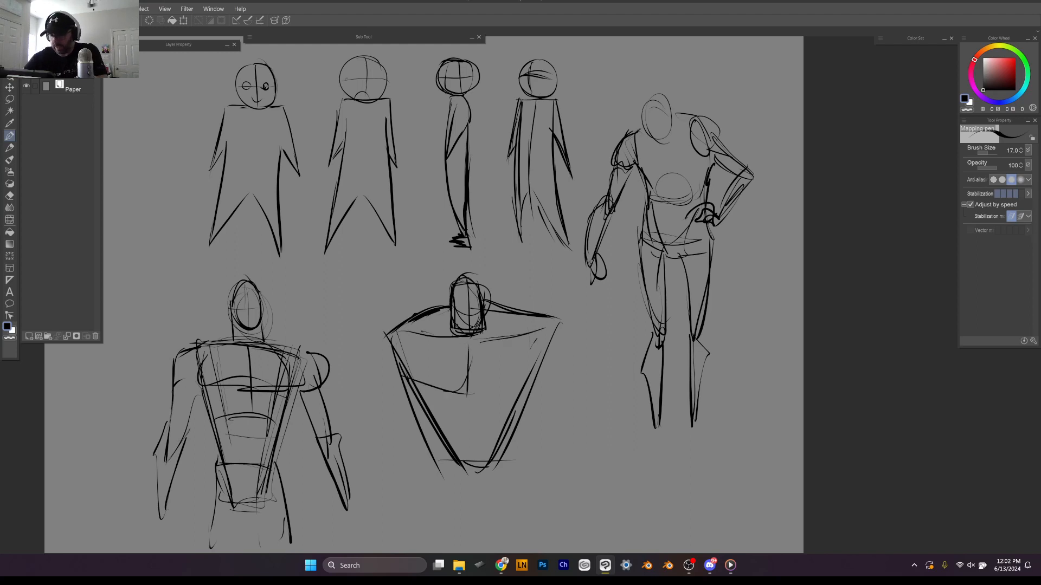
left_click_drag(475, 336, 474, 390)
mouse_move(470, 392)
left_mouse_down()
mouse_move(549, 340)
mouse_move(427, 401)
mouse_move(496, 399)
mouse_move(465, 409)
left_mouse_up()
mouse_move(441, 400)
left_mouse_down()
mouse_move(488, 402)
mouse_move(478, 420)
left_mouse_up()
left_click_drag(492, 401, 461, 438)
left_click_drag(465, 431, 488, 431)
left_click_drag(486, 434, 487, 454)
Step: Sketch the second figure's muscular left-hand arm down to the forearm, and begin the opposite shoulder and arm
mouse_move(404, 324)
left_mouse_down()
mouse_move(380, 346)
mouse_move(388, 454)
left_mouse_up()
left_click_drag(407, 374, 393, 434)
mouse_move(372, 382)
left_mouse_down()
mouse_move(383, 439)
mouse_move(412, 442)
left_mouse_up()
mouse_move(401, 372)
left_mouse_down()
mouse_move(379, 431)
mouse_move(404, 418)
left_mouse_up()
left_click_drag(397, 409, 371, 458)
left_click_drag(390, 458, 382, 500)
left_click_drag(401, 437, 385, 502)
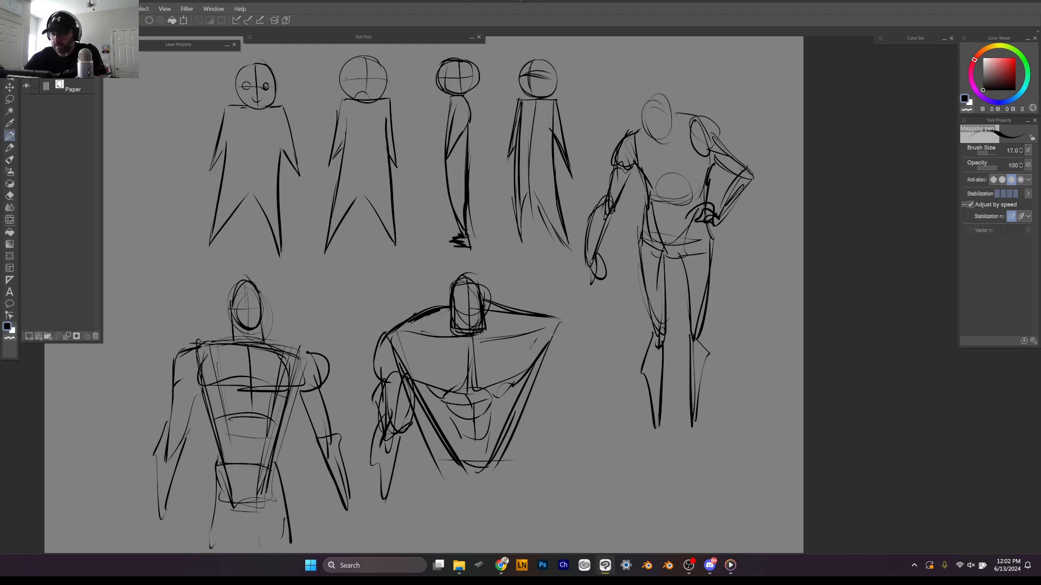
left_click_drag(560, 319, 567, 361)
mouse_move(566, 355)
left_mouse_down()
mouse_move(547, 373)
mouse_move(558, 443)
left_mouse_up()
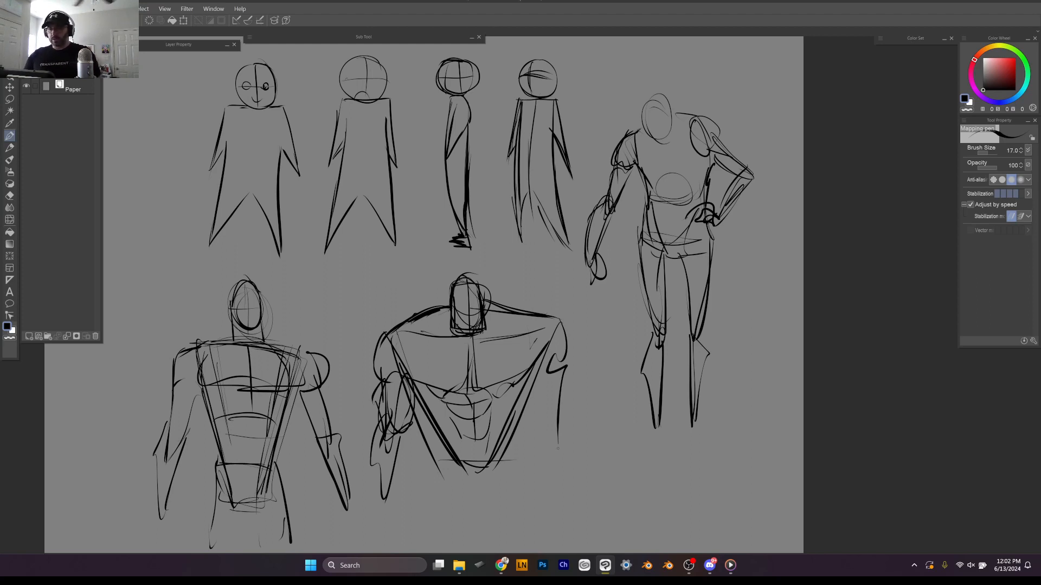
Step: Erase all the sketches from the canvas and remove the selection
key("ctrl+a")
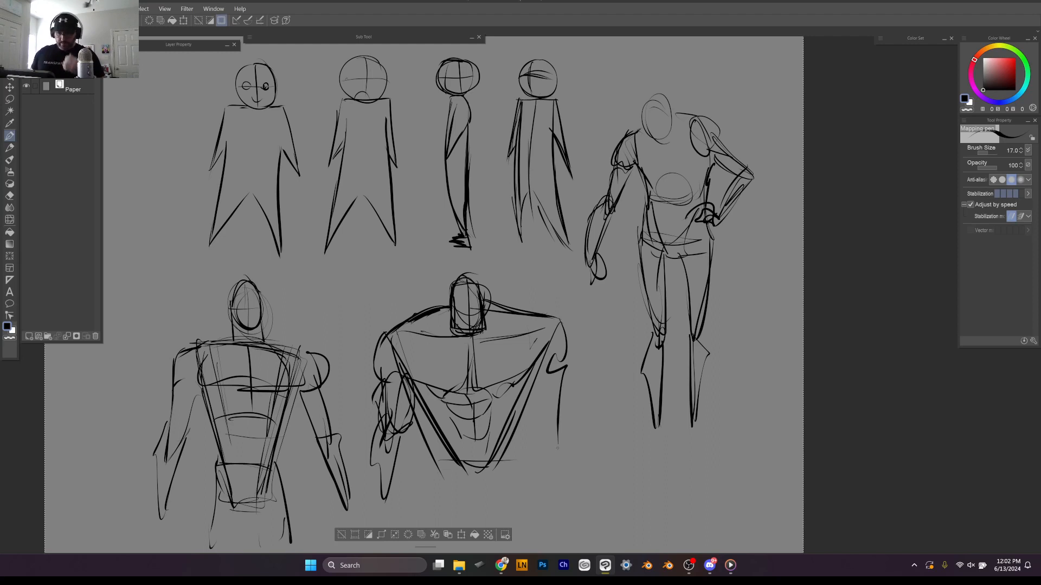
key("Delete")
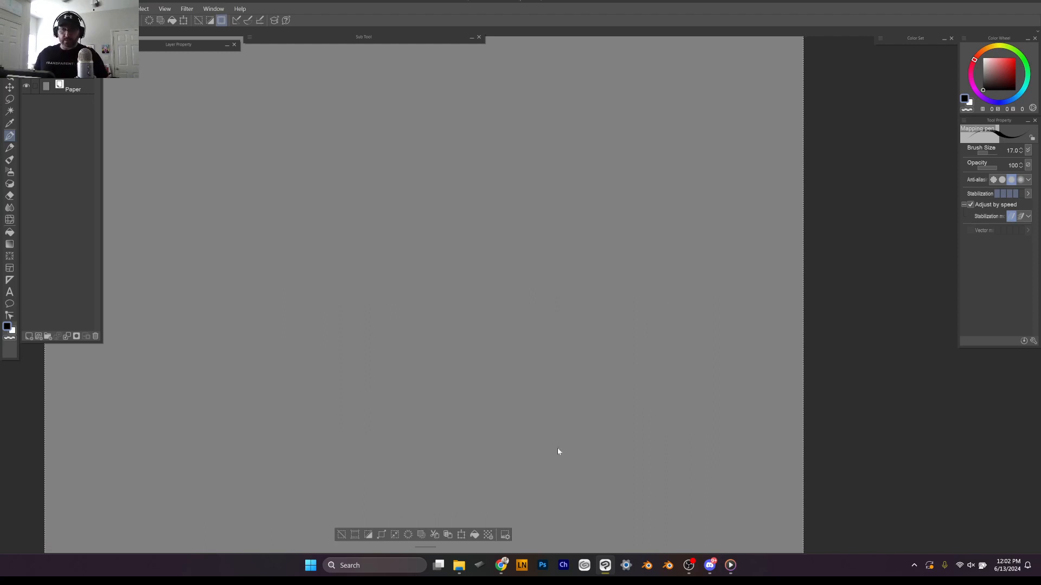
key("ctrl+d")
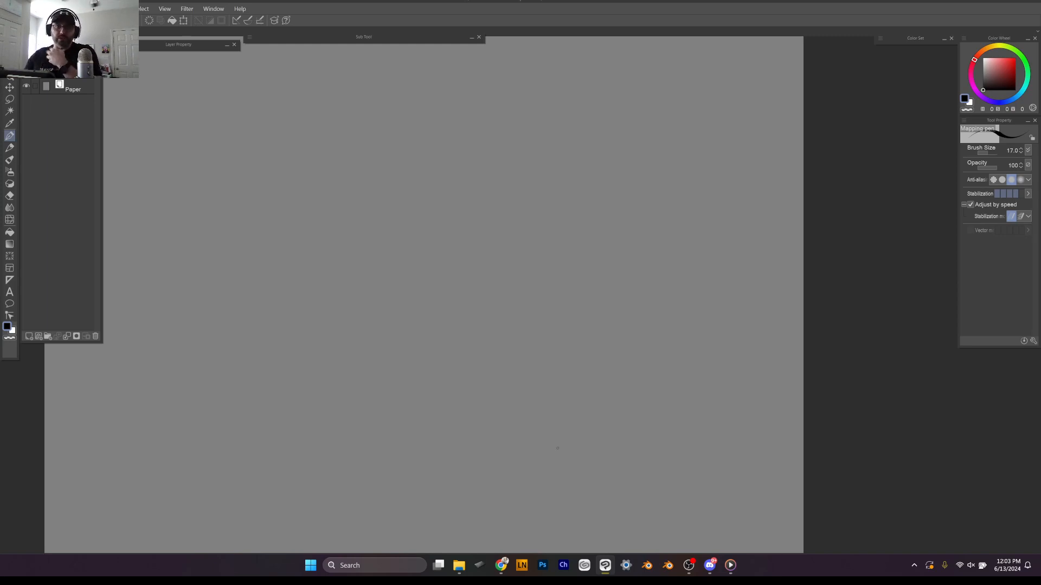
Step: Set the pen opacity to 50 and sketch a large inverted triangle with a curved upper edge as a torso
scroll(558, 449, "down", 2)
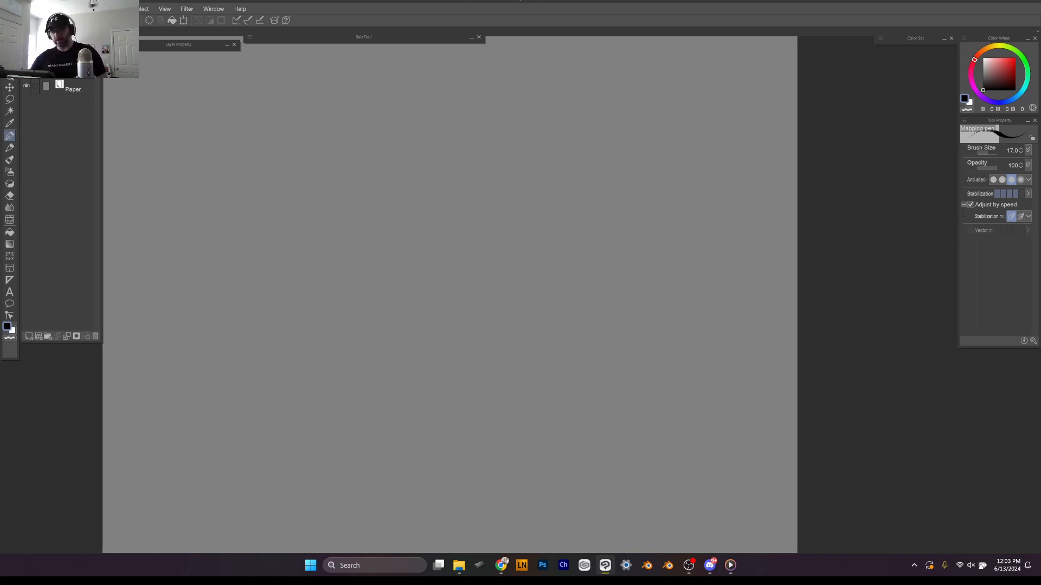
key("5")
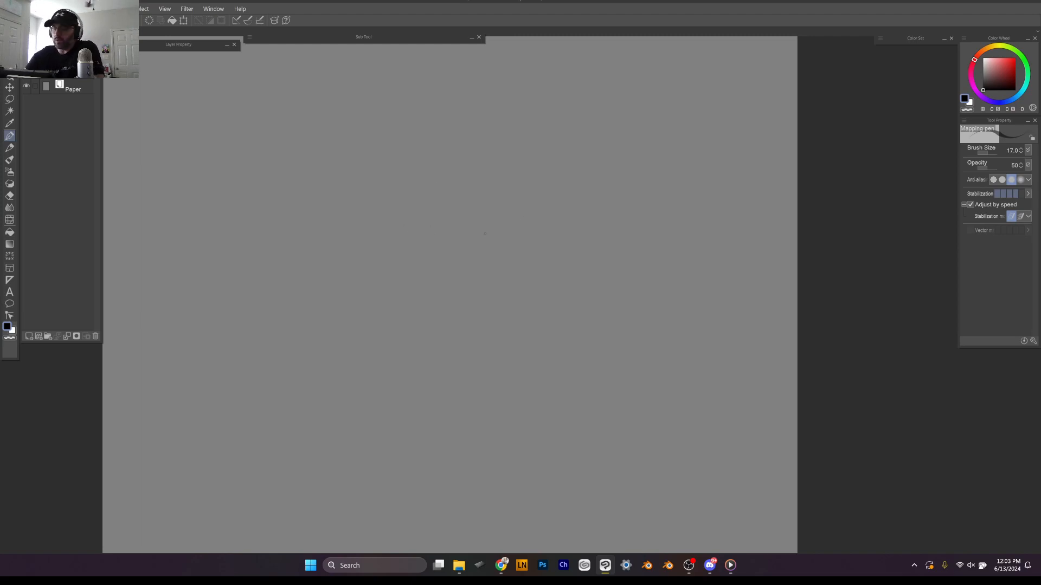
mouse_move(350, 191)
left_mouse_down()
mouse_move(503, 176)
mouse_move(520, 186)
left_mouse_up()
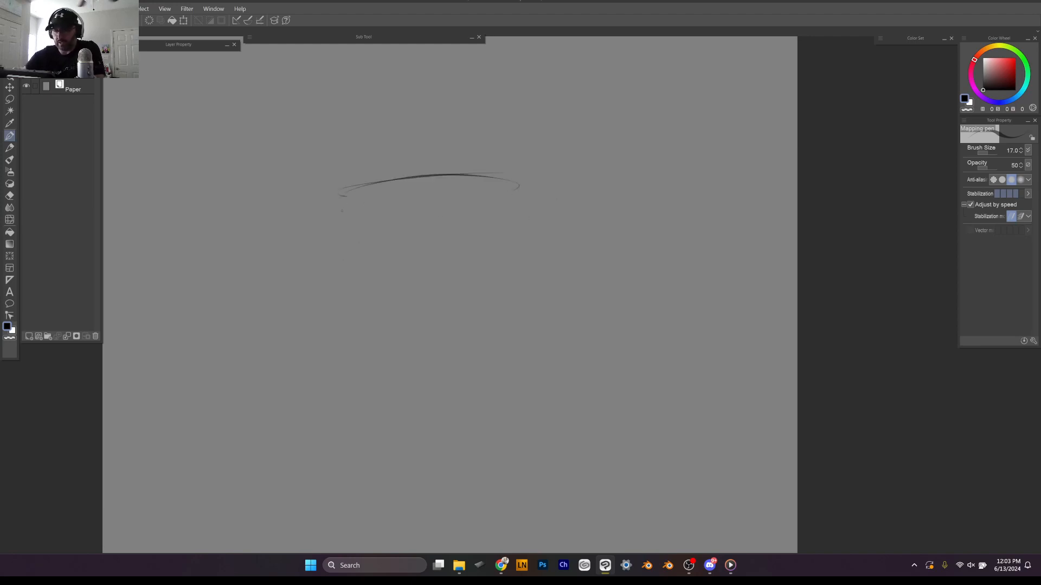
left_click_drag(340, 194, 394, 307)
left_click_drag(355, 233, 422, 387)
left_click_drag(524, 202, 446, 351)
left_click_drag(483, 274, 426, 384)
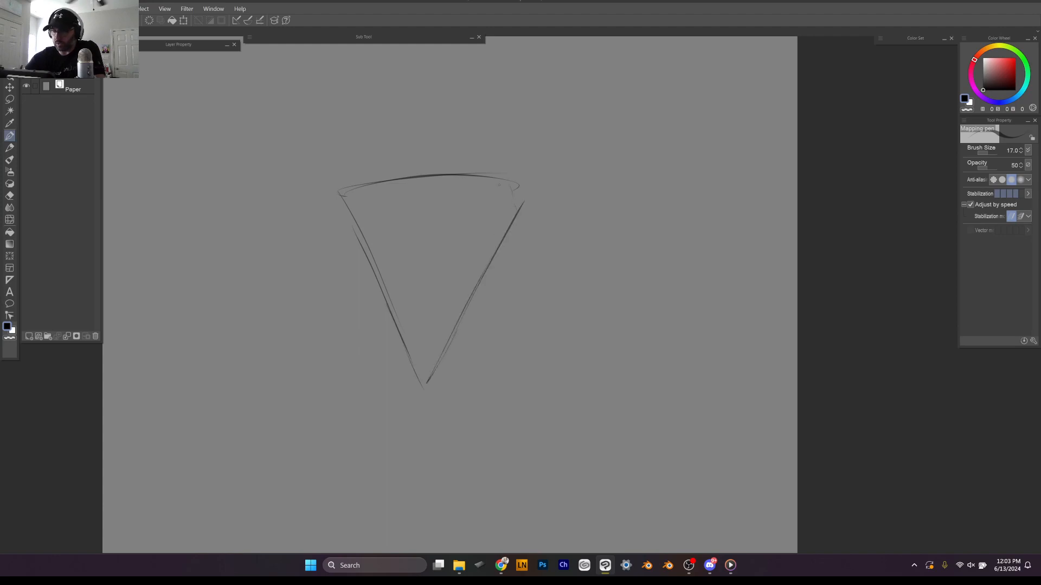
left_click_drag(496, 225, 483, 273)
mouse_move(332, 191)
left_mouse_down()
mouse_move(520, 177)
mouse_move(431, 383)
left_mouse_up()
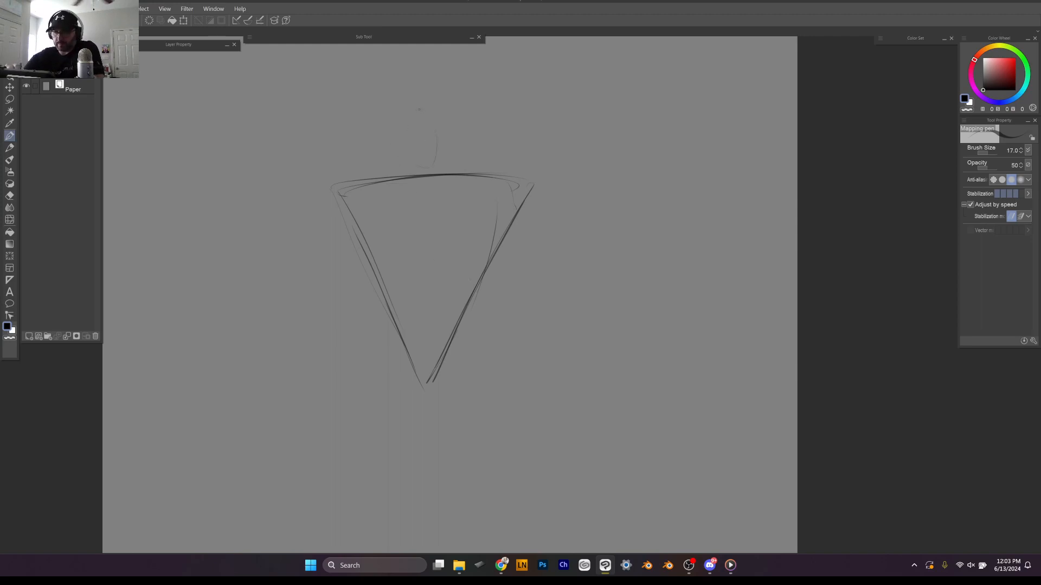
Step: Draw an oval head above the triangular torso and block in its facial guidelines and squared jaw
mouse_move(437, 132)
left_mouse_down()
mouse_move(404, 158)
mouse_move(400, 131)
mouse_move(438, 130)
mouse_move(410, 159)
left_mouse_up()
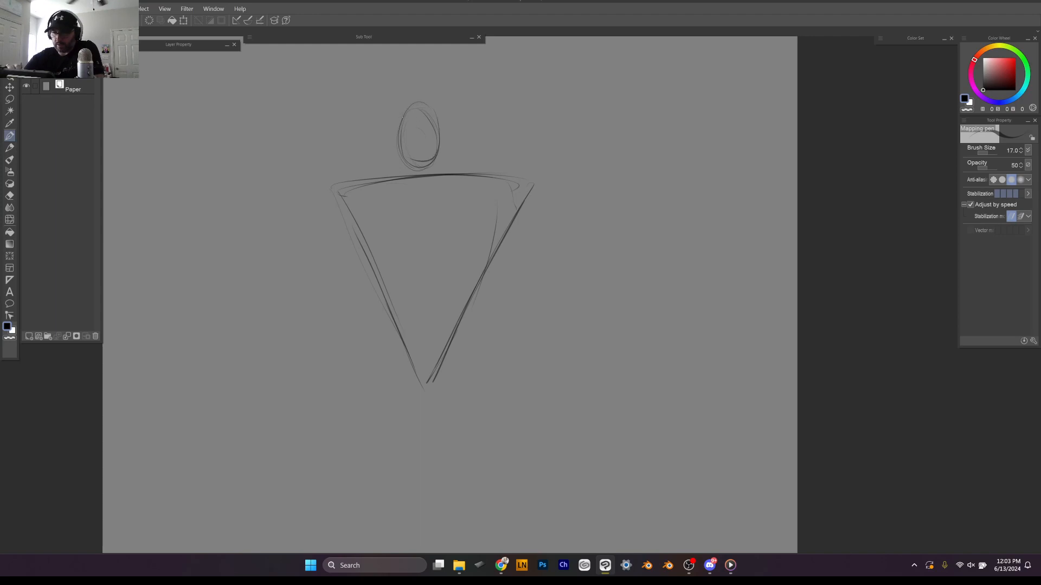
mouse_move(400, 123)
left_mouse_down()
mouse_move(398, 159)
mouse_move(440, 162)
mouse_move(436, 120)
mouse_move(438, 164)
left_mouse_up()
mouse_move(420, 108)
left_mouse_down()
mouse_move(407, 135)
mouse_move(418, 131)
mouse_move(401, 111)
mouse_move(397, 163)
left_mouse_up()
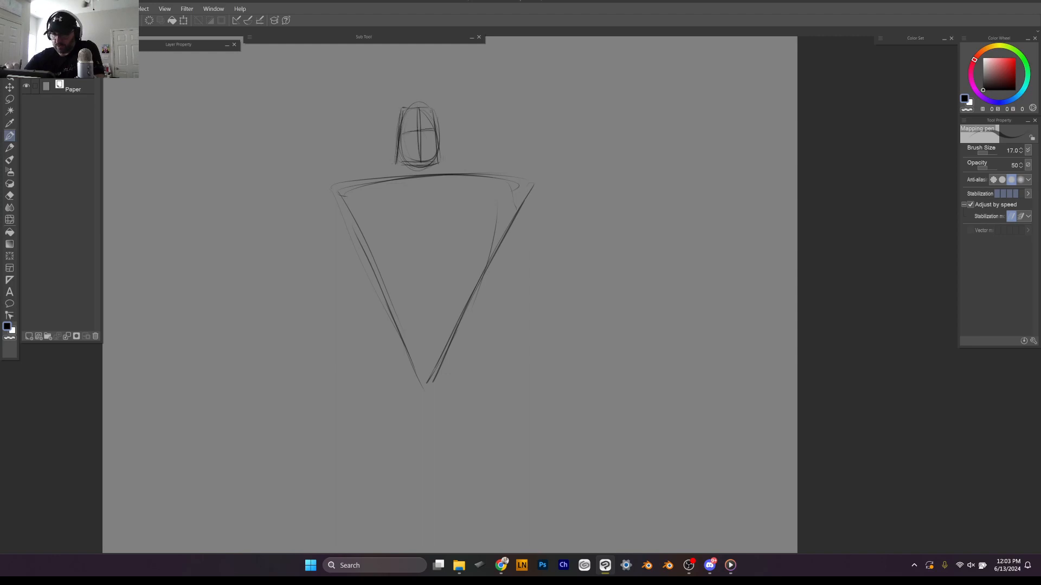
Step: Connect the head to the triangular torso with a thick neck, sloping trapezius lines and collarbones
mouse_move(402, 111)
left_mouse_down()
mouse_move(431, 108)
mouse_move(438, 161)
mouse_move(388, 173)
left_mouse_up()
left_click_drag(436, 136, 454, 173)
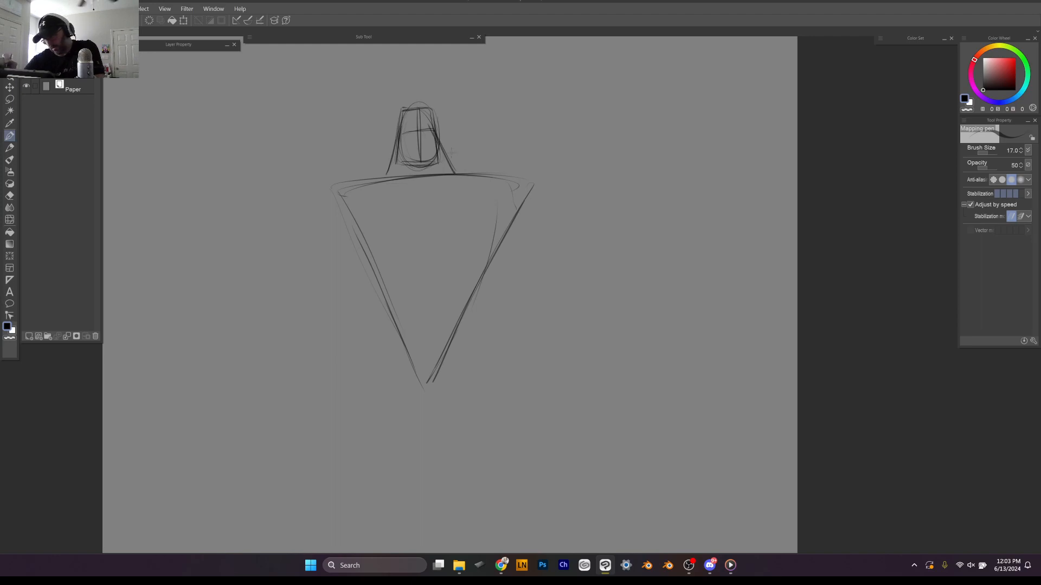
left_click_drag(435, 138, 458, 178)
left_click_drag(392, 155, 334, 190)
mouse_move(444, 146)
left_mouse_down()
mouse_move(468, 168)
mouse_move(527, 185)
left_mouse_up()
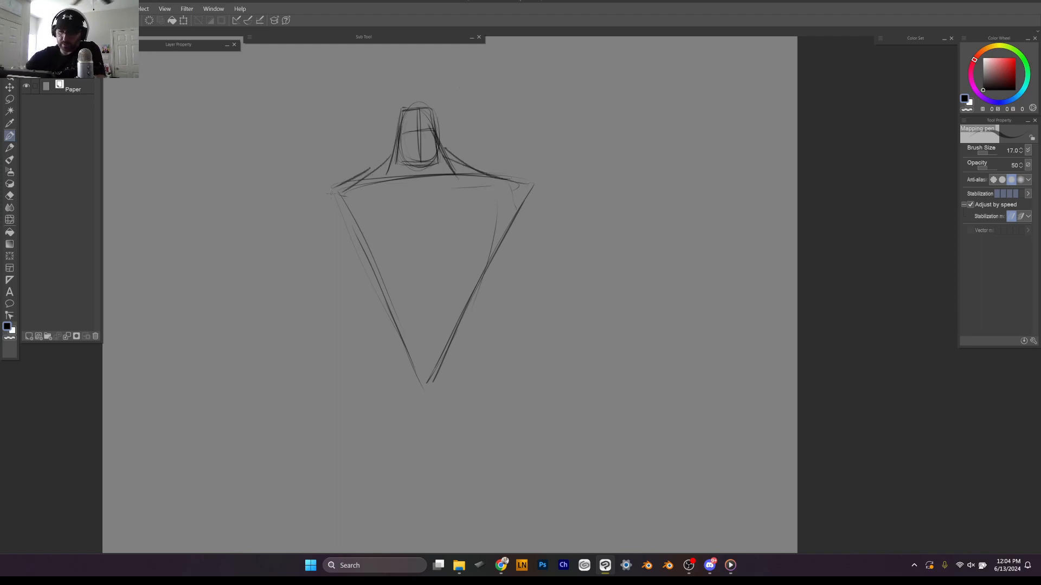
mouse_move(333, 192)
left_mouse_down()
mouse_move(382, 198)
mouse_move(498, 185)
left_mouse_up()
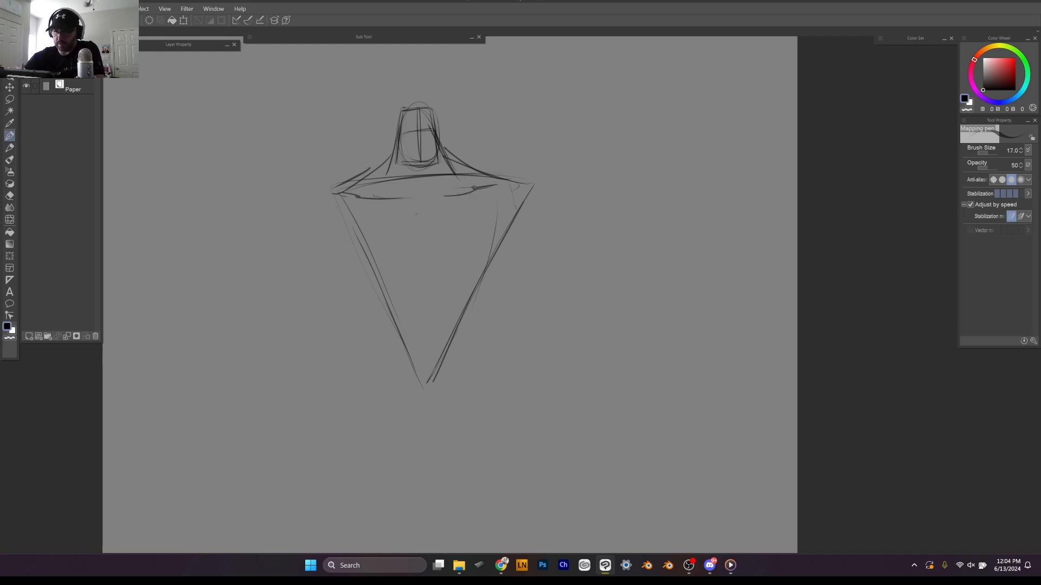
Step: Add the chest's centre line and rounded shoulder contours extending beyond both corners of the triangle
left_click_drag(418, 206, 418, 255)
mouse_move(366, 169)
left_mouse_down()
mouse_move(322, 190)
mouse_move(339, 179)
mouse_move(287, 211)
mouse_move(282, 252)
left_mouse_up()
mouse_move(556, 179)
left_mouse_down()
mouse_move(502, 181)
mouse_move(591, 245)
mouse_move(577, 246)
mouse_move(520, 186)
left_mouse_up()
left_click_drag(576, 216, 561, 243)
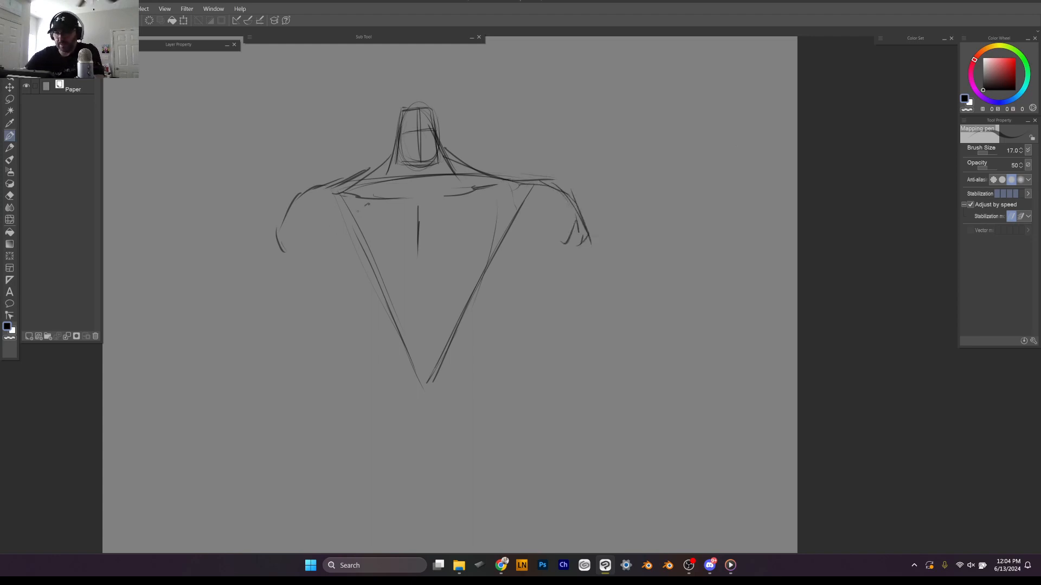
Step: Outline both pectoral muscles across the triangular torso, from the armpits to the lower chest line
left_click_drag(368, 204, 339, 226)
mouse_move(330, 204)
left_mouse_down()
mouse_move(334, 234)
mouse_move(383, 274)
mouse_move(485, 268)
left_mouse_up()
left_click_drag(509, 217, 496, 248)
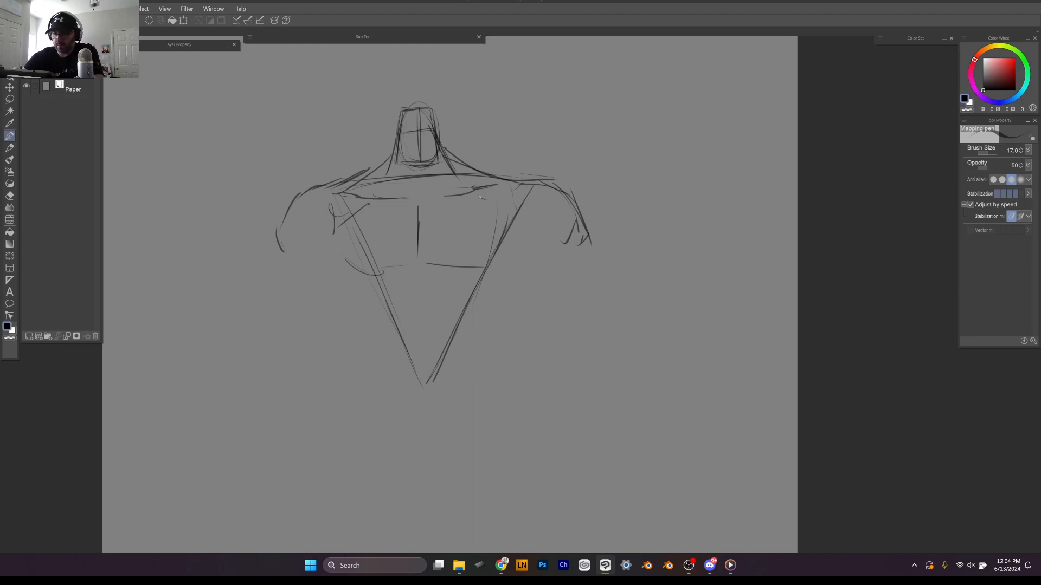
mouse_move(479, 197)
left_mouse_down()
mouse_move(491, 258)
mouse_move(505, 222)
mouse_move(488, 267)
left_mouse_up()
left_click_drag(331, 242, 379, 271)
left_click_drag(380, 268, 459, 266)
left_click_drag(508, 235, 487, 268)
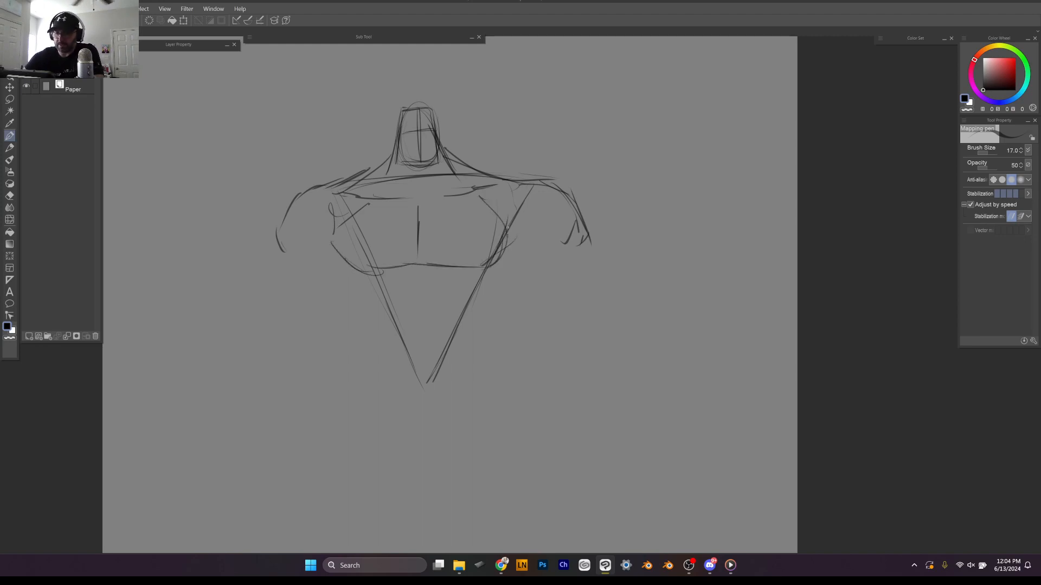
left_click_drag(496, 213, 512, 244)
Step: Sketch the waistline and the side muscles below the chest, and reinforce the outer pectoral contours
mouse_move(336, 274)
left_mouse_down()
mouse_move(372, 300)
mouse_move(381, 346)
mouse_move(411, 360)
mouse_move(477, 356)
left_mouse_up()
left_click_drag(334, 268, 352, 308)
left_click_drag(345, 296, 370, 308)
left_click_drag(339, 242, 392, 269)
left_click_drag(363, 255, 382, 265)
left_click_drag(342, 193, 364, 258)
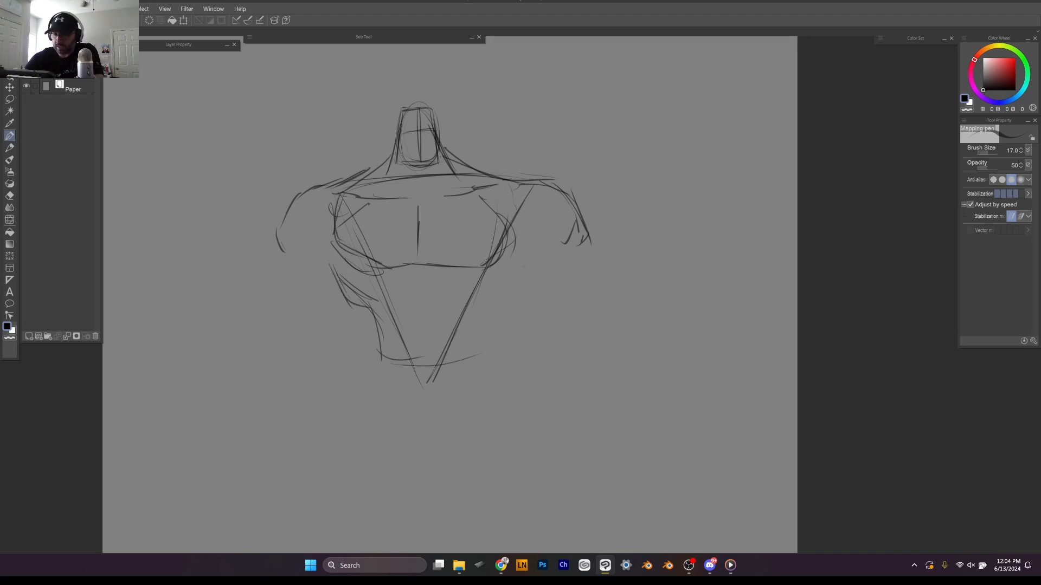
mouse_move(434, 267)
left_mouse_down()
mouse_move(477, 260)
mouse_move(520, 225)
left_mouse_up()
mouse_move(510, 191)
left_mouse_down()
mouse_move(486, 252)
mouse_move(514, 238)
mouse_move(501, 313)
left_mouse_up()
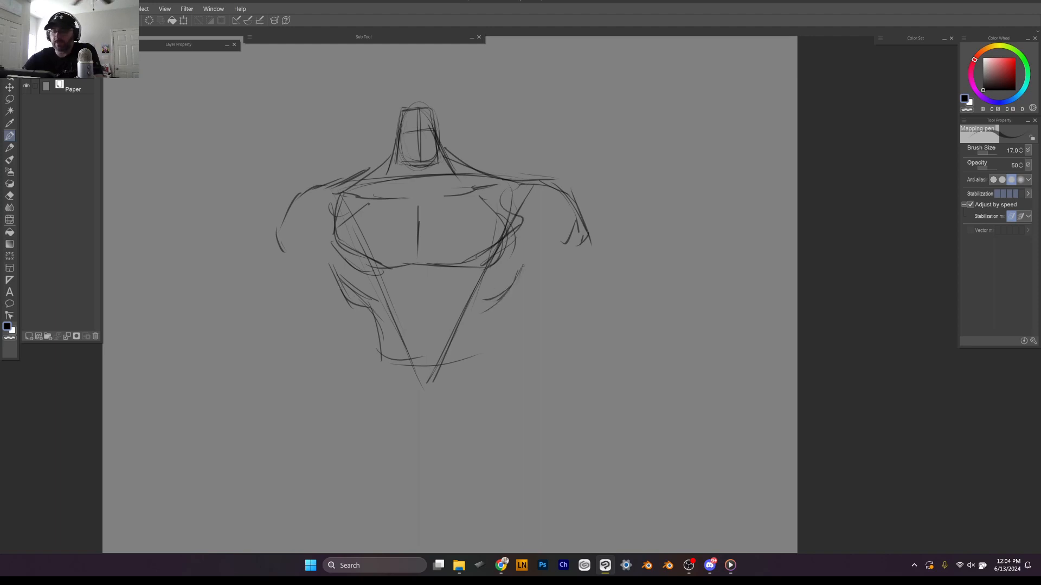
Step: Draw the ribcage arch and the abdominal divisions down the centre of the torso
left_click_drag(342, 288, 369, 313)
mouse_move(368, 311)
left_mouse_down()
mouse_move(378, 350)
mouse_move(415, 290)
left_mouse_up()
left_click_drag(492, 337, 479, 294)
left_click_drag(443, 290, 479, 293)
left_click_drag(484, 300, 493, 325)
left_click_drag(419, 268, 430, 347)
left_click_drag(402, 292, 452, 292)
mouse_move(397, 305)
left_mouse_down()
mouse_move(414, 323)
mouse_move(459, 316)
left_mouse_up()
left_click_drag(459, 334, 436, 350)
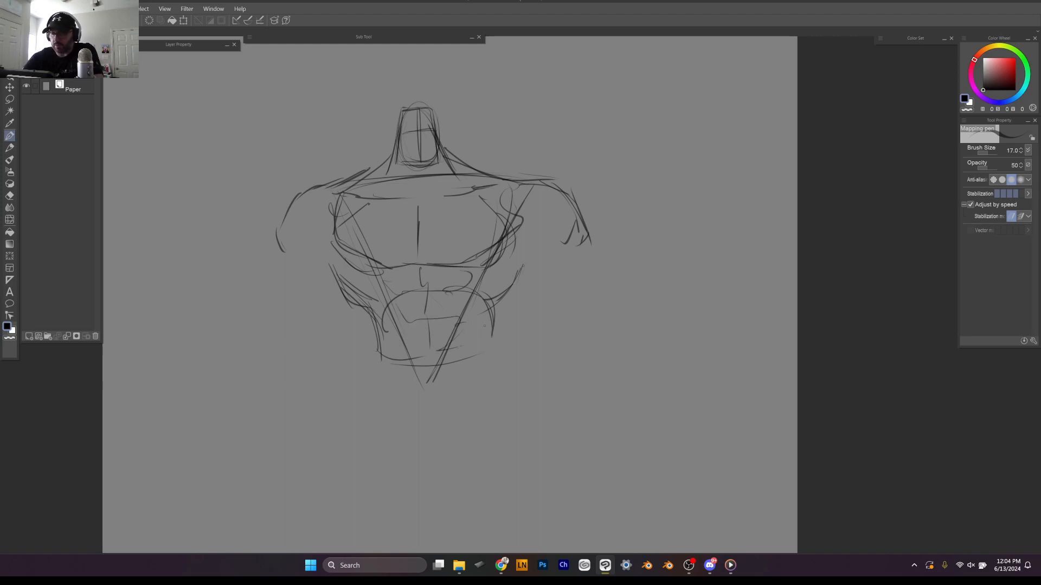
Step: Finish the torso's right-hand flank and waist contour, and add a stroke to the upper abdominals
left_click_drag(434, 271, 441, 287)
left_click_drag(528, 265, 527, 286)
left_click_drag(525, 295, 488, 344)
mouse_move(501, 326)
left_mouse_down()
mouse_move(469, 379)
mouse_move(450, 384)
left_mouse_up()
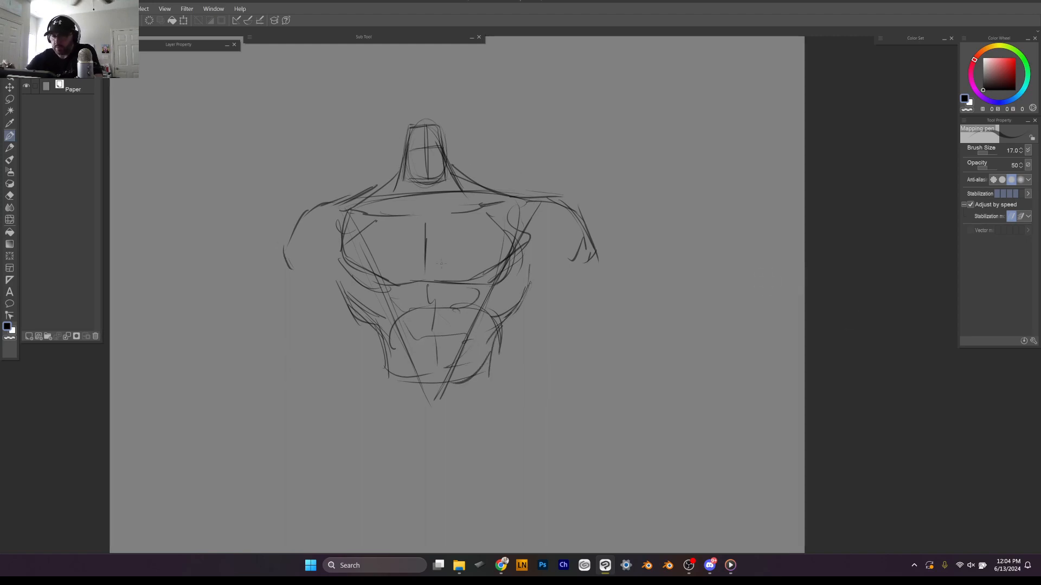
Step: Clear the canvas of the torso study and sketch a tilted wedge-shaped torso outline
key("Delete")
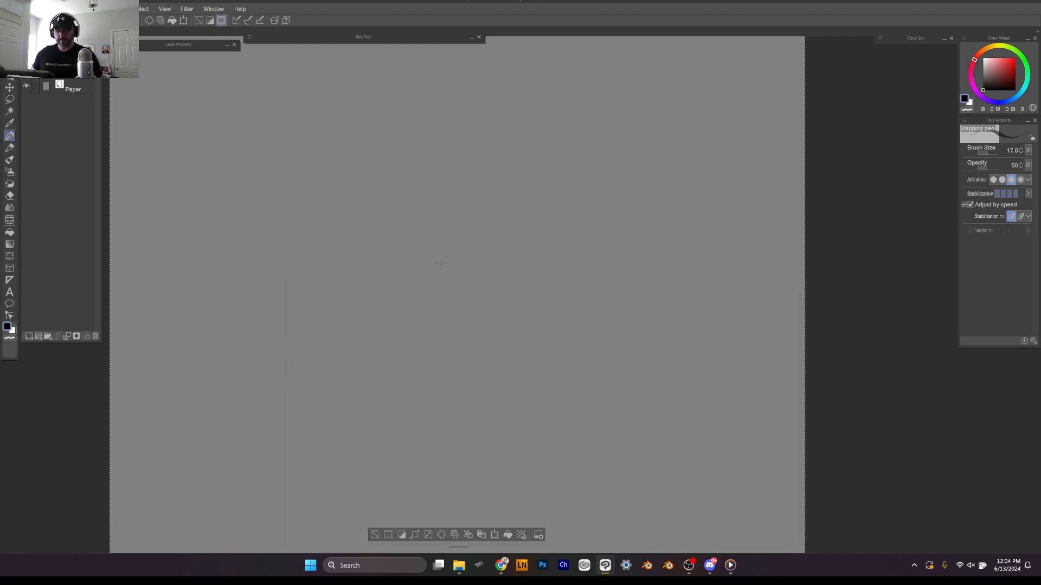
mouse_move(358, 165)
left_mouse_down()
mouse_move(511, 232)
mouse_move(457, 320)
left_mouse_up()
left_click_drag(382, 209, 454, 322)
mouse_move(525, 270)
left_mouse_down()
mouse_move(458, 339)
mouse_move(539, 259)
left_mouse_up()
left_click_drag(435, 183, 541, 233)
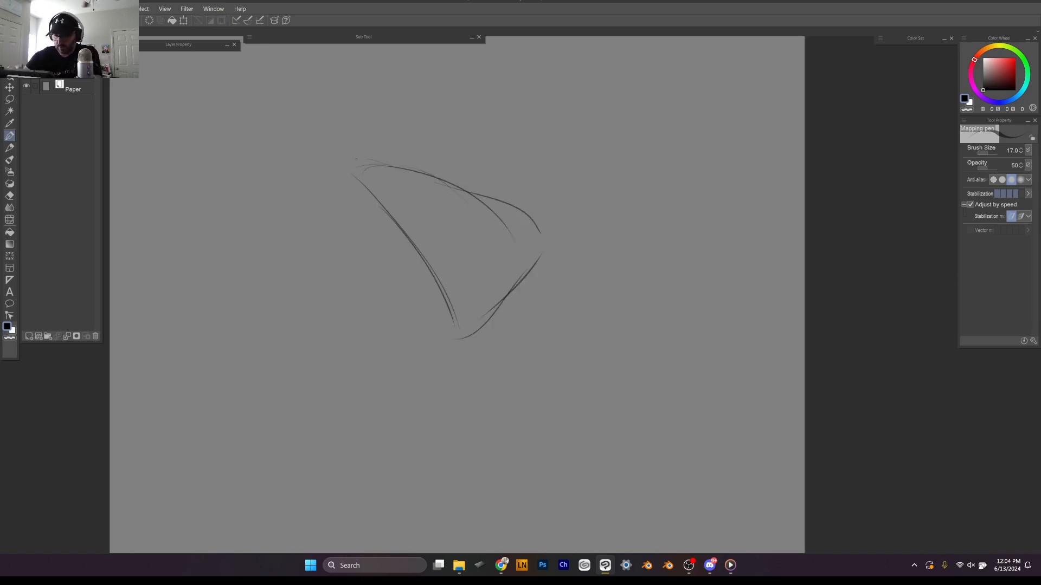
Step: Reinforce the tilted torso wedge's outline and sketch an oval head overlapping its upper part
mouse_move(367, 159)
left_mouse_down()
mouse_move(555, 257)
mouse_move(479, 344)
left_mouse_up()
mouse_move(431, 155)
left_mouse_down()
mouse_move(467, 214)
mouse_move(423, 163)
mouse_move(450, 225)
mouse_move(433, 229)
left_mouse_up()
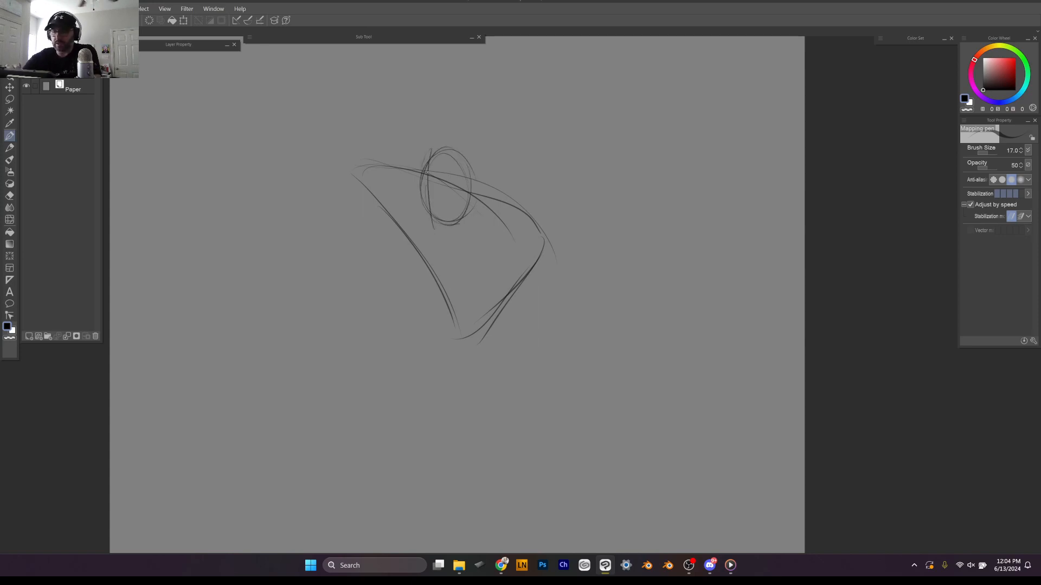
left_click_drag(460, 162, 426, 162)
left_click_drag(466, 165, 468, 222)
left_click_drag(428, 163, 424, 211)
mouse_move(423, 211)
left_mouse_down()
mouse_move(459, 222)
mouse_move(471, 214)
left_mouse_up()
Step: Draw the rounded near-side shoulder and the long sloping far shoulder line running down from the head
mouse_move(423, 157)
left_mouse_down()
mouse_move(397, 173)
mouse_move(386, 222)
left_mouse_up()
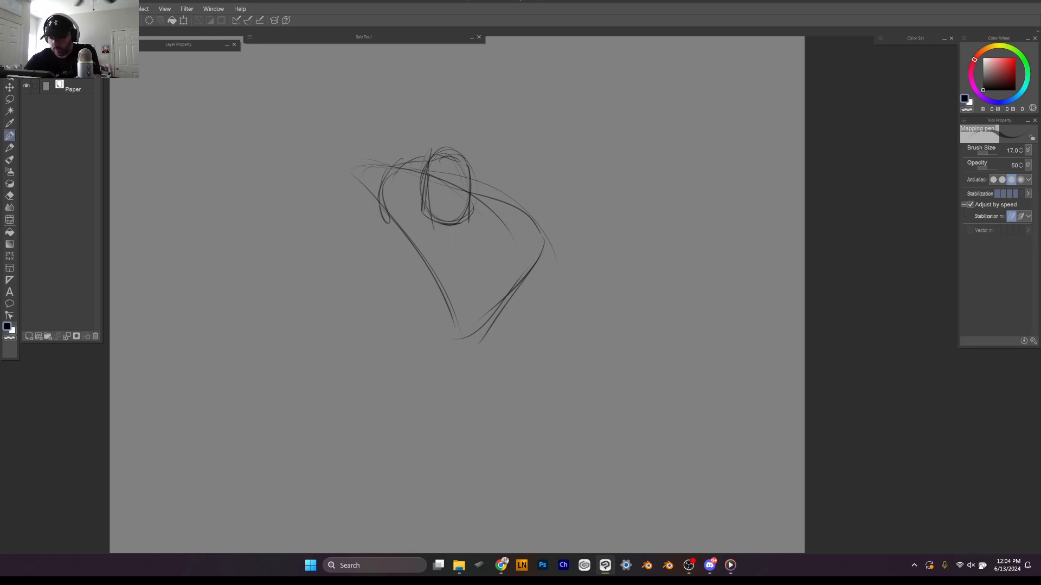
mouse_move(471, 165)
left_mouse_down()
mouse_move(533, 202)
mouse_move(554, 258)
left_mouse_up()
left_click_drag(542, 223, 550, 274)
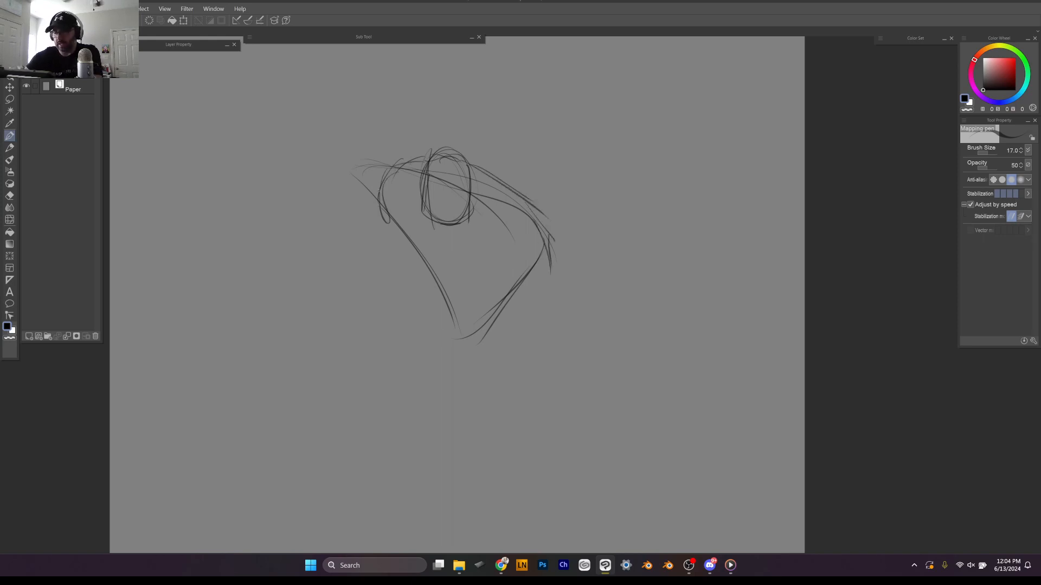
Step: Sketch the pectorals inside the torso wedge, with collarbone lines, a central breastbone split and lower chest contours
mouse_move(375, 188)
left_mouse_down()
mouse_move(402, 258)
mouse_move(465, 288)
left_mouse_up()
left_click_drag(416, 269, 457, 275)
left_click_drag(449, 238, 455, 275)
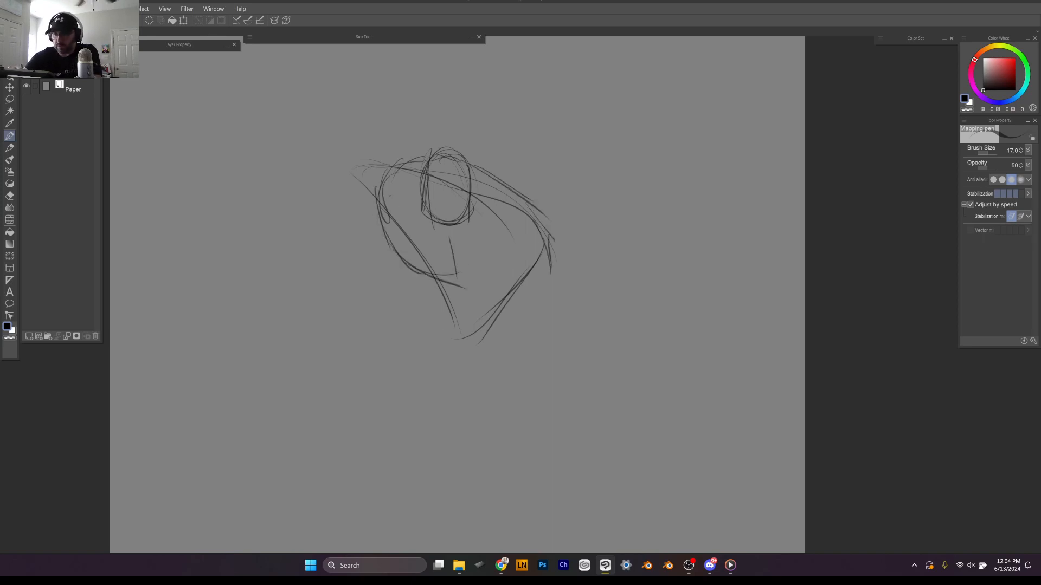
left_click_drag(387, 202, 441, 236)
mouse_move(385, 206)
left_mouse_down()
mouse_move(440, 239)
mouse_move(553, 247)
left_mouse_up()
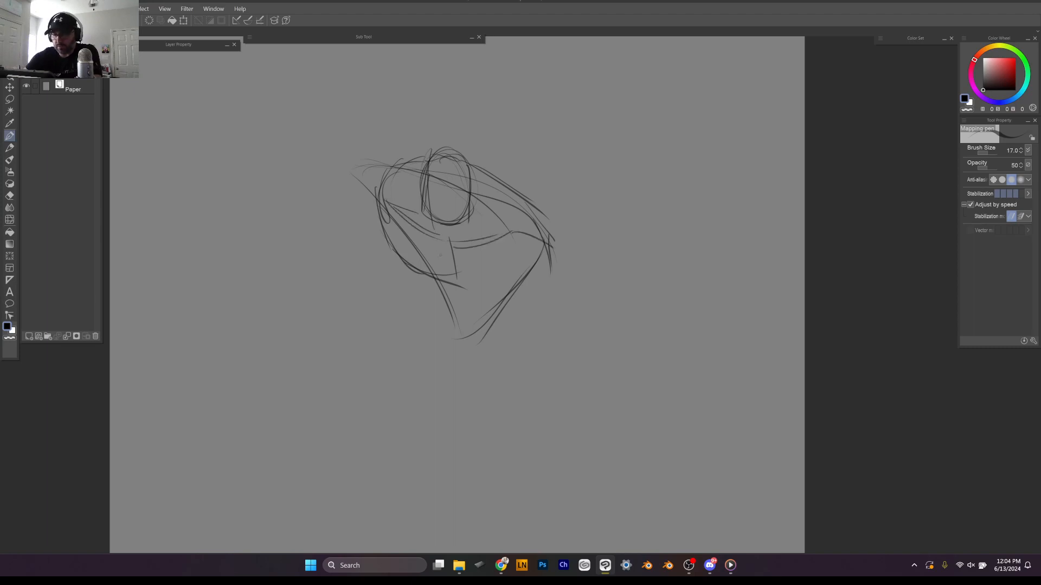
left_click_drag(442, 248, 448, 278)
mouse_move(448, 260)
left_mouse_down()
mouse_move(467, 278)
mouse_move(513, 285)
mouse_move(516, 273)
left_mouse_up()
left_click_drag(509, 274, 523, 245)
left_click_drag(512, 242, 536, 252)
left_click_drag(524, 212, 515, 232)
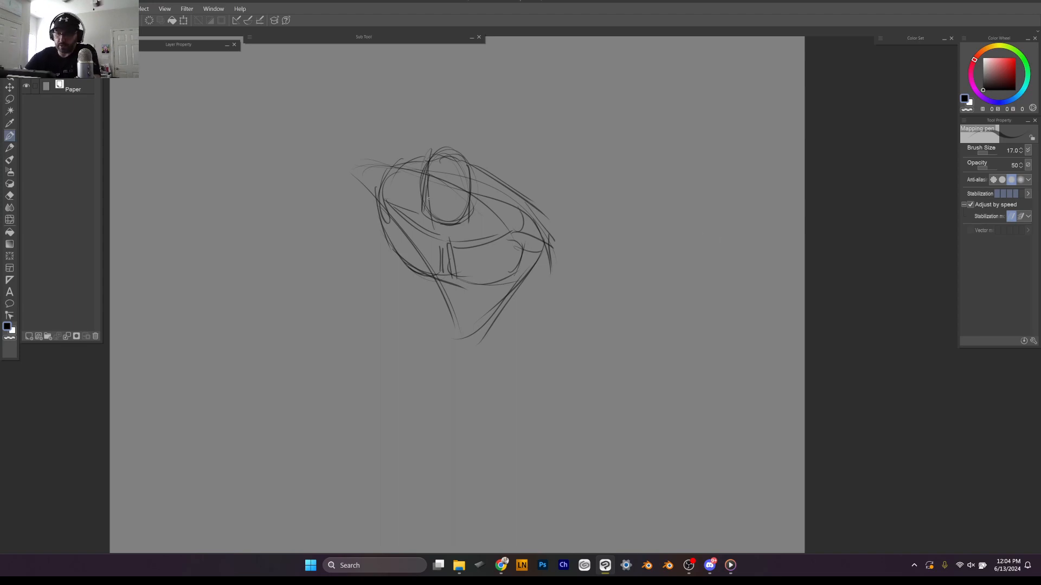
Step: Draw the torso's flanks, side ribs and curved waistline below the chest
mouse_move(431, 157)
left_mouse_down()
mouse_move(380, 179)
mouse_move(386, 239)
mouse_move(423, 299)
left_mouse_up()
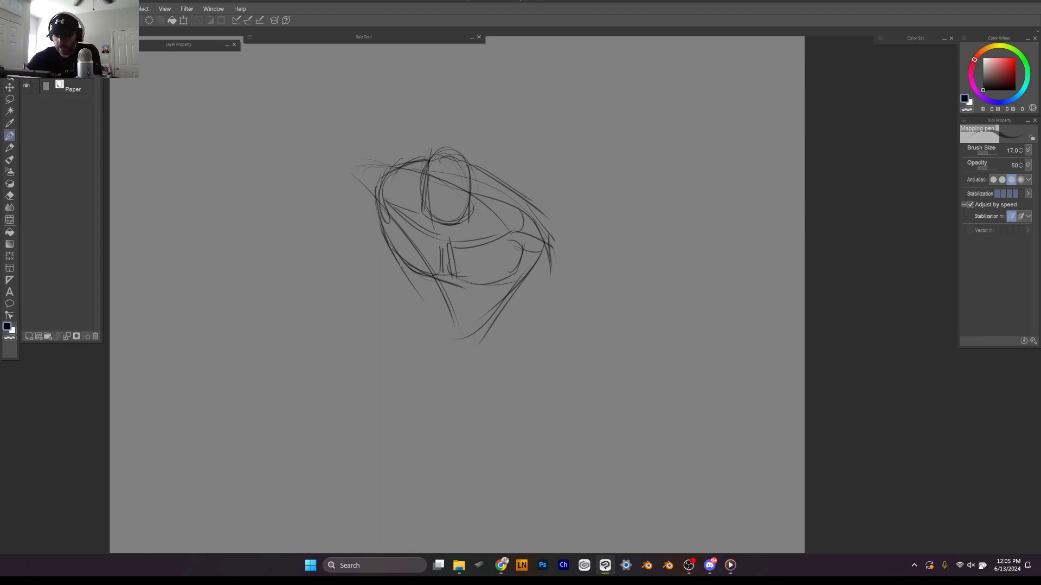
mouse_move(391, 254)
left_mouse_down()
mouse_move(422, 298)
mouse_move(462, 319)
mouse_move(513, 306)
left_mouse_up()
left_click_drag(534, 267, 466, 332)
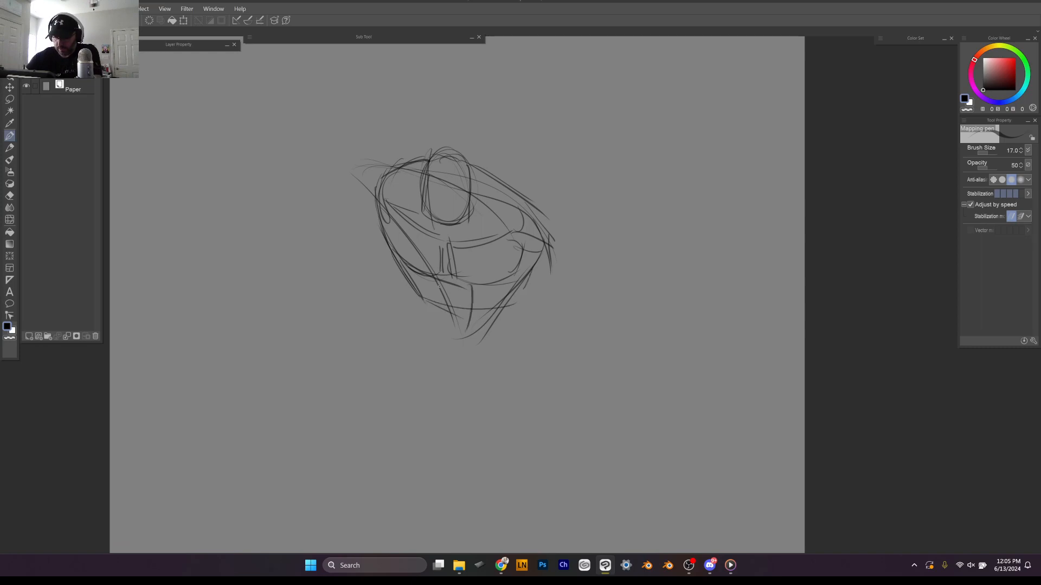
mouse_move(419, 275)
left_mouse_down()
mouse_move(429, 316)
mouse_move(417, 311)
left_mouse_up()
left_click_drag(415, 307, 483, 329)
left_click_drag(407, 268, 404, 302)
mouse_move(409, 301)
left_mouse_down()
mouse_move(421, 317)
mouse_move(520, 319)
left_mouse_up()
left_click_drag(515, 279, 511, 328)
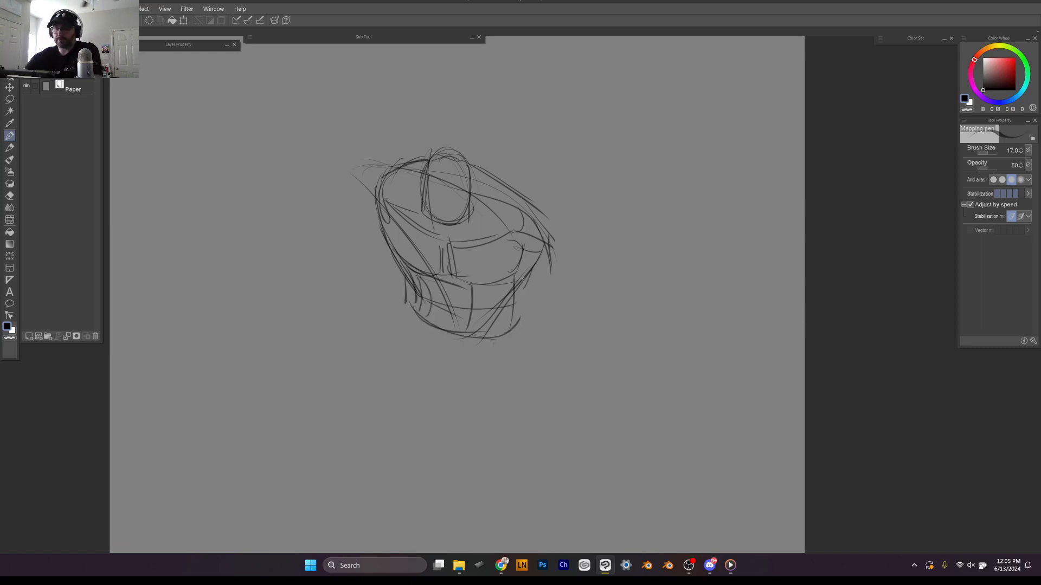
left_click_drag(539, 273, 489, 337)
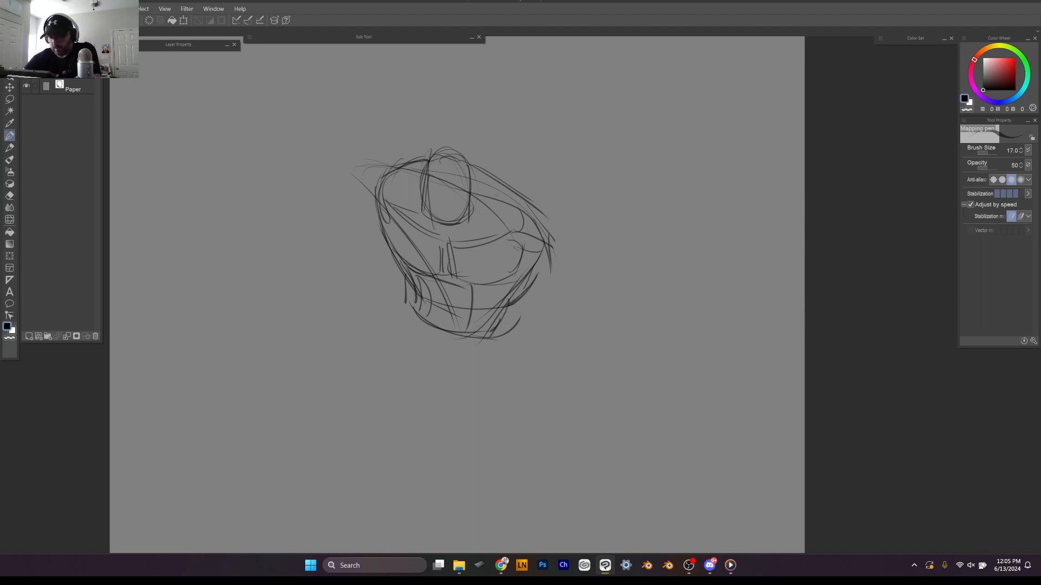
mouse_move(411, 296)
left_mouse_down()
mouse_move(472, 344)
mouse_move(510, 319)
left_mouse_up()
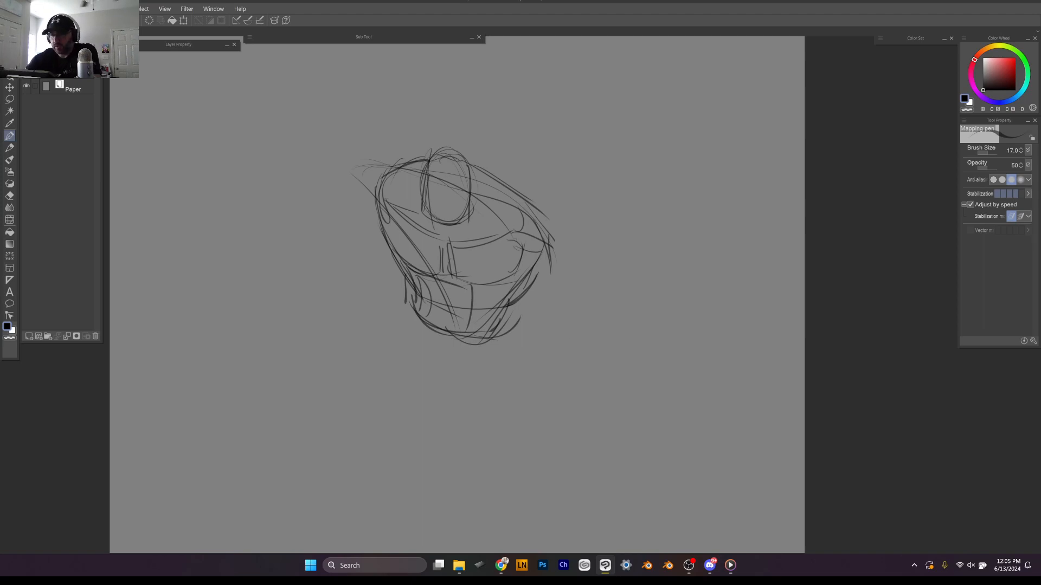
Step: Strengthen the shoulder slope and head outline, and add centre and eye guidelines to the face
left_click_drag(482, 180, 509, 222)
left_click_drag(473, 166, 533, 213)
left_click_drag(430, 161, 426, 214)
mouse_move(429, 166)
left_mouse_down()
mouse_move(467, 163)
mouse_move(433, 158)
mouse_move(424, 214)
mouse_move(473, 184)
mouse_move(472, 214)
left_mouse_up()
mouse_move(448, 174)
left_mouse_down()
mouse_move(450, 219)
mouse_move(460, 199)
left_mouse_up()
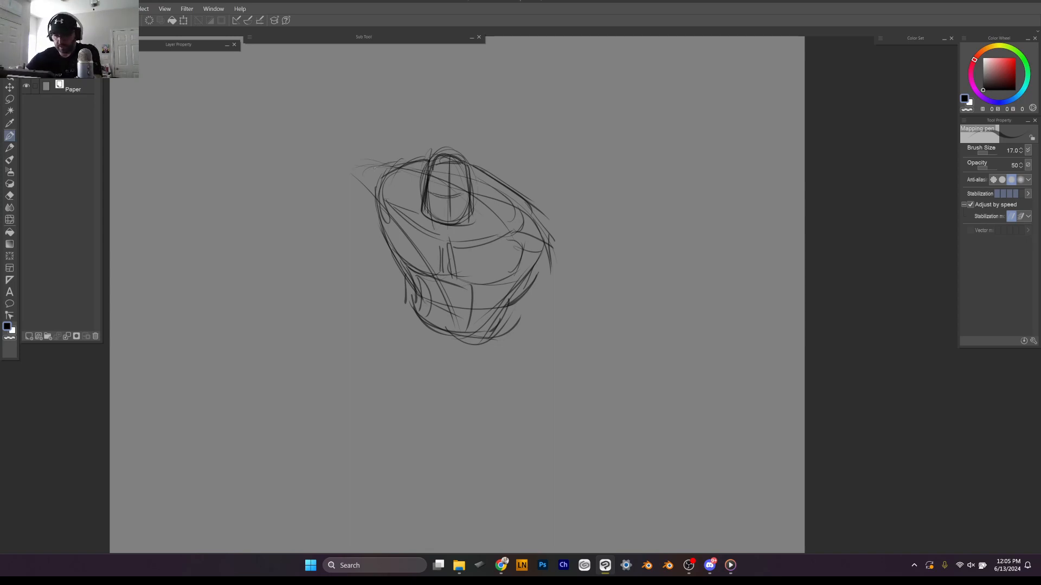
Step: Sketch a foreshortened open hand with blocky fingers beside the waist, below the lower shoulder
mouse_move(554, 292)
left_mouse_down()
mouse_move(587, 289)
mouse_move(604, 317)
mouse_move(567, 322)
mouse_move(603, 309)
mouse_move(565, 299)
left_mouse_up()
mouse_move(573, 281)
left_mouse_down()
mouse_move(583, 295)
mouse_move(565, 299)
mouse_move(583, 297)
left_mouse_up()
mouse_move(581, 297)
left_mouse_down()
mouse_move(586, 281)
mouse_move(604, 315)
mouse_move(583, 314)
mouse_move(594, 317)
left_mouse_up()
mouse_move(586, 296)
left_mouse_down()
mouse_move(605, 302)
mouse_move(609, 339)
left_mouse_up()
mouse_move(603, 332)
left_mouse_down()
mouse_move(593, 340)
mouse_move(607, 342)
left_mouse_up()
mouse_move(611, 329)
left_mouse_down()
mouse_move(613, 346)
mouse_move(597, 356)
left_mouse_up()
mouse_move(567, 283)
left_mouse_down()
mouse_move(533, 309)
mouse_move(531, 337)
mouse_move(542, 326)
left_mouse_up()
mouse_move(541, 326)
left_mouse_down()
mouse_move(533, 337)
mouse_move(583, 321)
mouse_move(591, 335)
left_mouse_up()
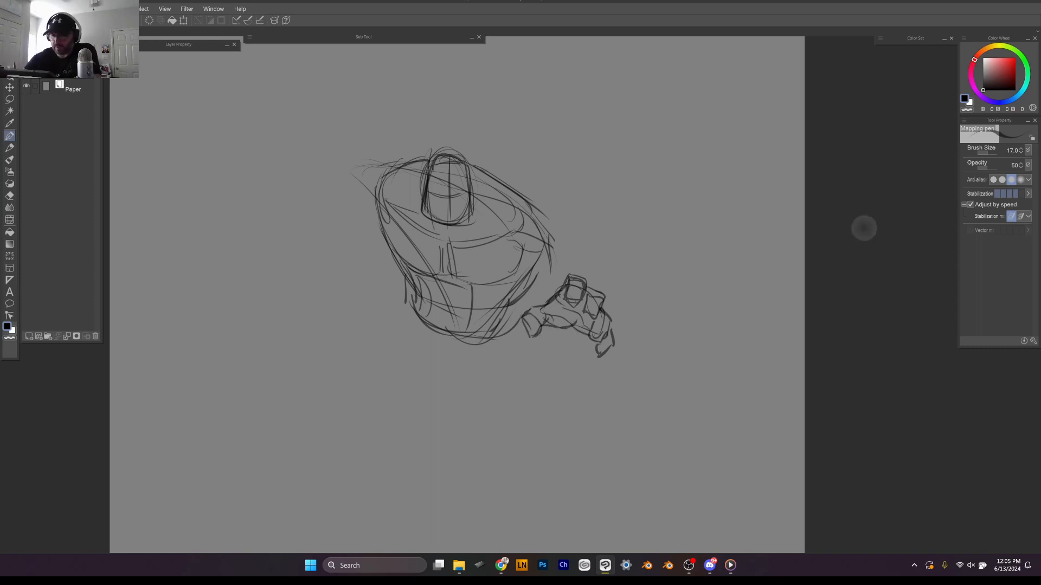
Step: Draw the lower shoulder's deltoid and the foreshortened arm connecting it to the hand beside the waist
left_click_drag(517, 213, 535, 233)
mouse_move(523, 268)
left_mouse_down()
mouse_move(560, 253)
mouse_move(568, 261)
left_mouse_up()
left_click_drag(568, 220, 567, 254)
mouse_move(528, 205)
left_mouse_down()
mouse_move(572, 209)
mouse_move(561, 201)
mouse_move(585, 245)
left_mouse_up()
mouse_move(576, 224)
left_mouse_down()
mouse_move(586, 256)
mouse_move(536, 246)
left_mouse_up()
mouse_move(547, 243)
left_mouse_down()
mouse_move(532, 278)
mouse_move(538, 297)
left_mouse_up()
mouse_move(544, 233)
left_mouse_down()
mouse_move(604, 256)
mouse_move(608, 271)
left_mouse_up()
mouse_move(591, 248)
left_mouse_down()
mouse_move(607, 284)
mouse_move(587, 266)
mouse_move(615, 333)
left_mouse_up()
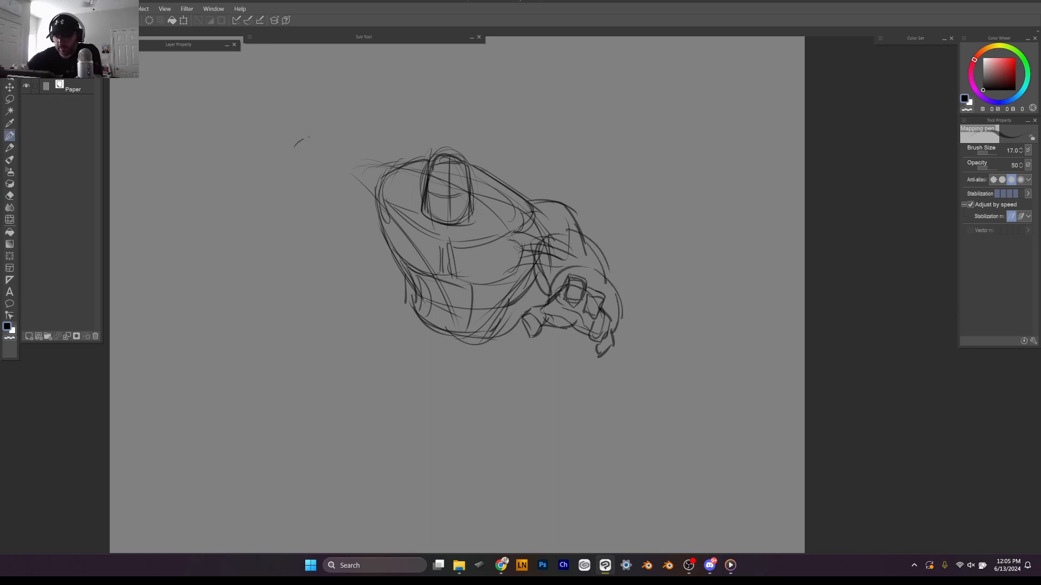
Step: Sketch a second, raised hand with curled blocky fingers out beyond the higher shoulder
mouse_move(309, 137)
left_mouse_down()
mouse_move(332, 175)
mouse_move(278, 159)
mouse_move(270, 190)
mouse_move(332, 176)
left_mouse_up()
mouse_move(314, 140)
left_mouse_down()
mouse_move(337, 175)
mouse_move(298, 126)
mouse_move(278, 138)
mouse_move(296, 134)
left_mouse_up()
mouse_move(296, 135)
left_mouse_down()
mouse_move(300, 160)
mouse_move(300, 132)
mouse_move(282, 158)
left_mouse_up()
left_click_drag(281, 159, 300, 157)
left_click_drag(281, 133, 298, 126)
mouse_move(298, 125)
left_mouse_down()
mouse_move(306, 147)
mouse_move(266, 148)
mouse_move(270, 177)
left_mouse_up()
mouse_move(270, 177)
left_mouse_down()
mouse_move(280, 174)
mouse_move(256, 167)
mouse_move(259, 191)
mouse_move(271, 174)
mouse_move(252, 205)
mouse_move(265, 211)
left_mouse_up()
mouse_move(257, 214)
left_mouse_down()
mouse_move(279, 183)
mouse_move(312, 171)
left_mouse_up()
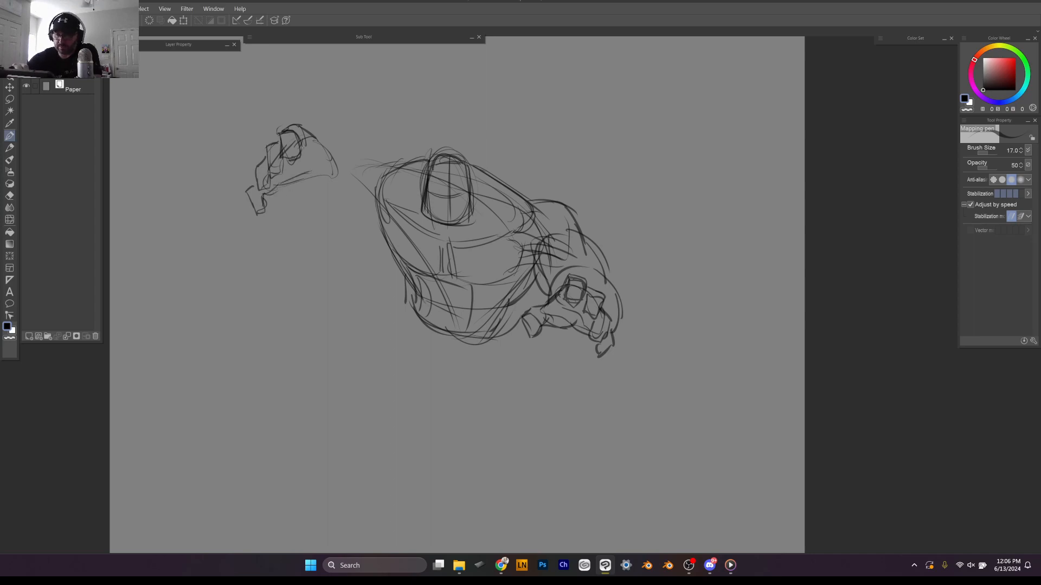
left_click_drag(299, 126, 313, 157)
mouse_move(301, 126)
left_mouse_down()
mouse_move(316, 144)
mouse_move(267, 171)
mouse_move(322, 157)
mouse_move(325, 181)
mouse_move(305, 169)
mouse_move(325, 165)
left_mouse_up()
mouse_move(310, 178)
left_mouse_down()
mouse_move(325, 174)
mouse_move(318, 153)
left_mouse_up()
mouse_move(286, 175)
left_mouse_down()
mouse_move(248, 201)
mouse_move(256, 215)
left_mouse_up()
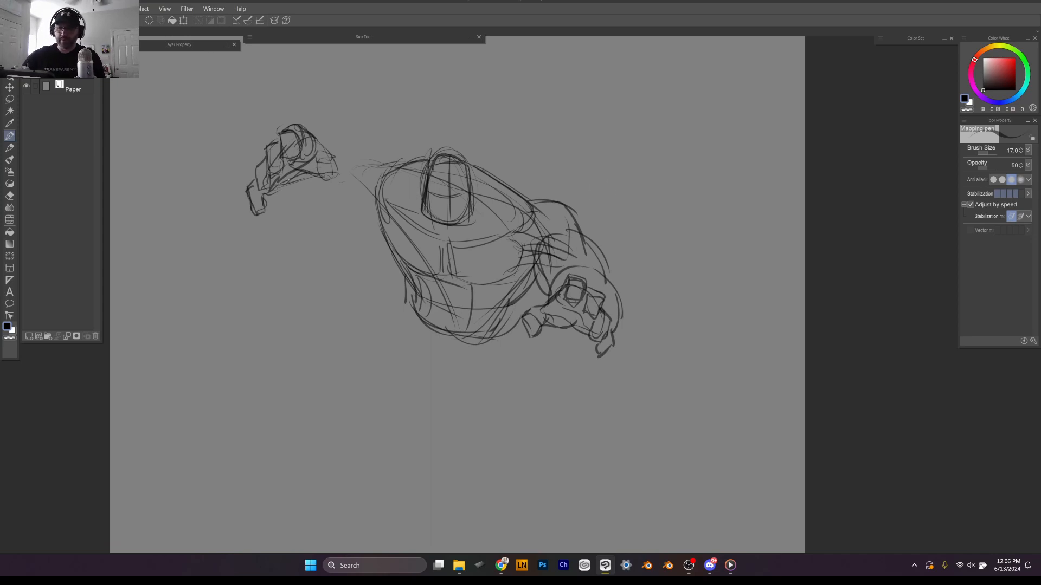
Step: Add the thumb and palm contours to the raised hand, and draw a rounded forearm curve beneath it
left_click_drag(287, 181, 325, 176)
mouse_move(313, 154)
left_mouse_down()
mouse_move(329, 146)
mouse_move(341, 171)
left_mouse_up()
mouse_move(312, 182)
left_mouse_down()
mouse_move(333, 164)
mouse_move(322, 195)
left_mouse_up()
left_click_drag(320, 188, 342, 196)
mouse_move(337, 181)
left_mouse_down()
mouse_move(344, 191)
mouse_move(341, 179)
left_mouse_up()
left_click_drag(334, 179, 342, 194)
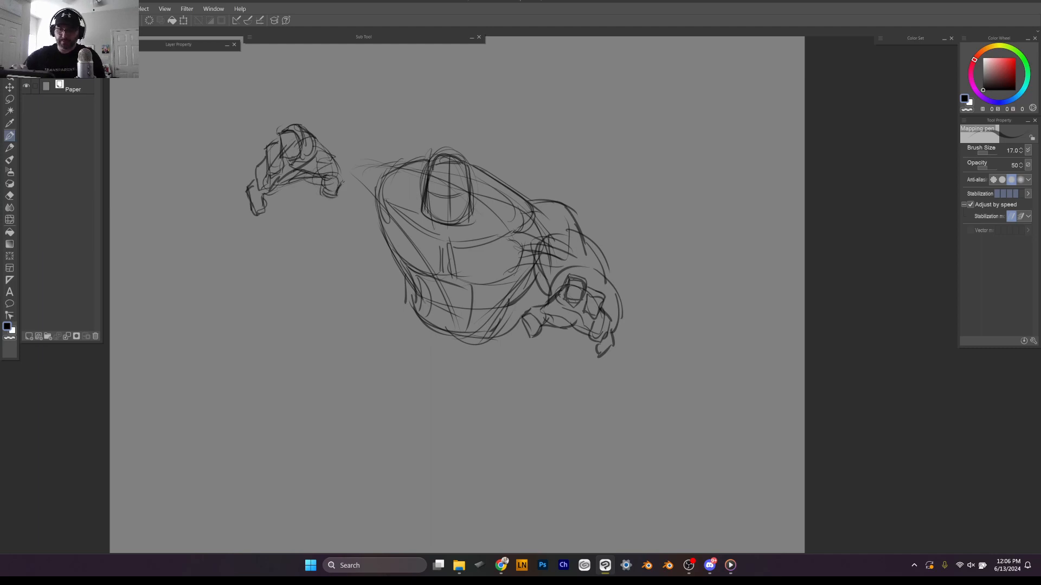
left_click_drag(328, 158, 342, 184)
left_click_drag(313, 158, 329, 153)
left_click_drag(280, 188, 347, 224)
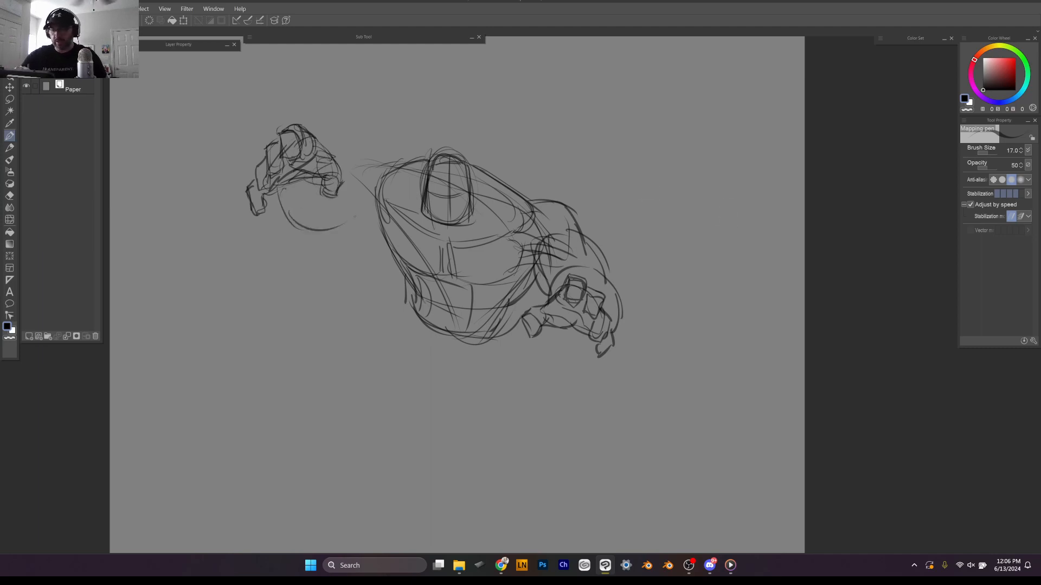
Step: Lasso the raised hand, scale it to 87%, reposition it and rotate it about 15.8 degrees
key("m")
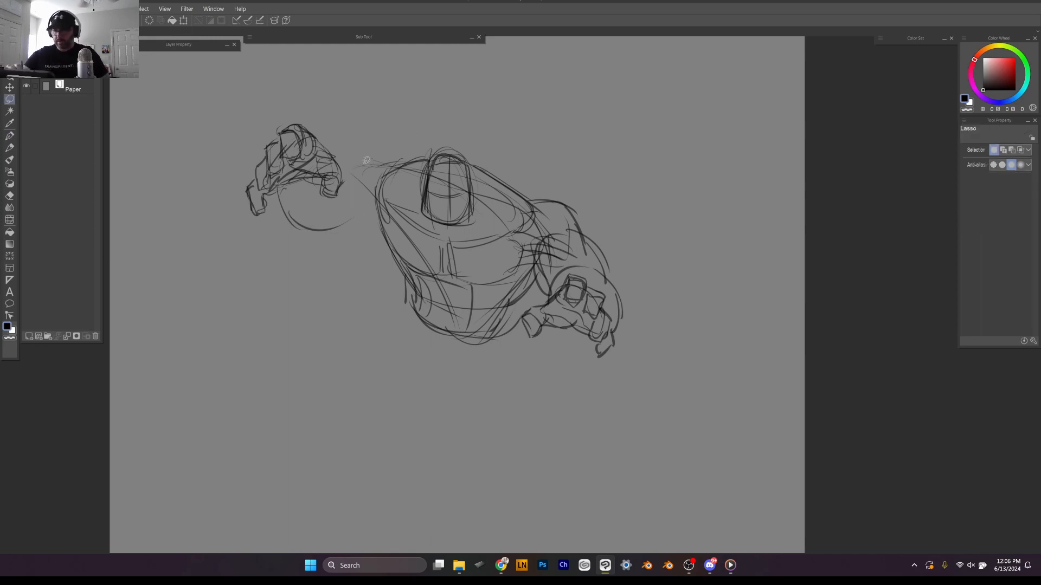
mouse_move(359, 163)
left_mouse_down()
mouse_move(319, 225)
mouse_move(332, 104)
mouse_move(359, 109)
left_mouse_up()
key("ctrl+t")
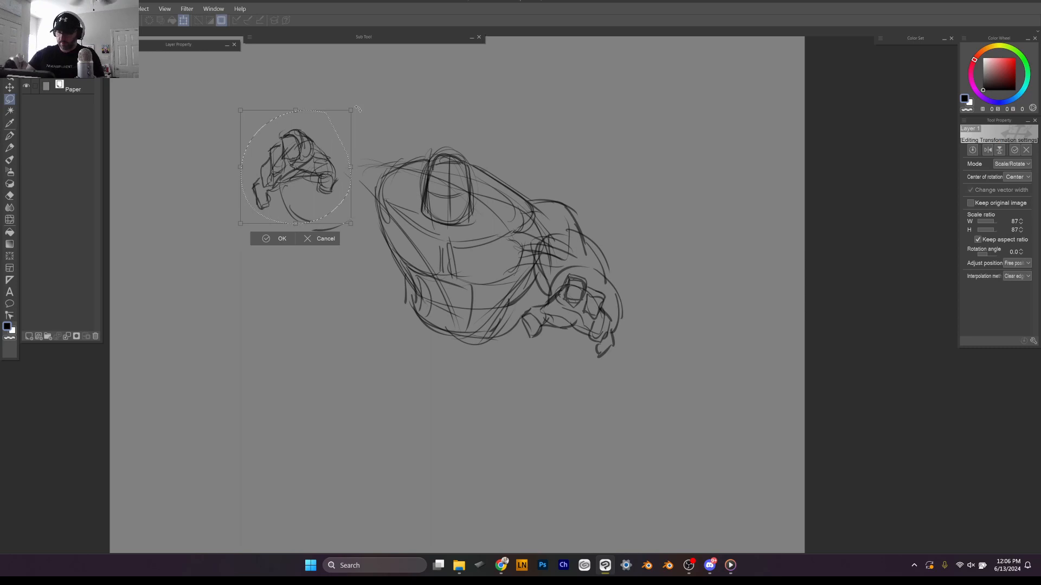
key("Return")
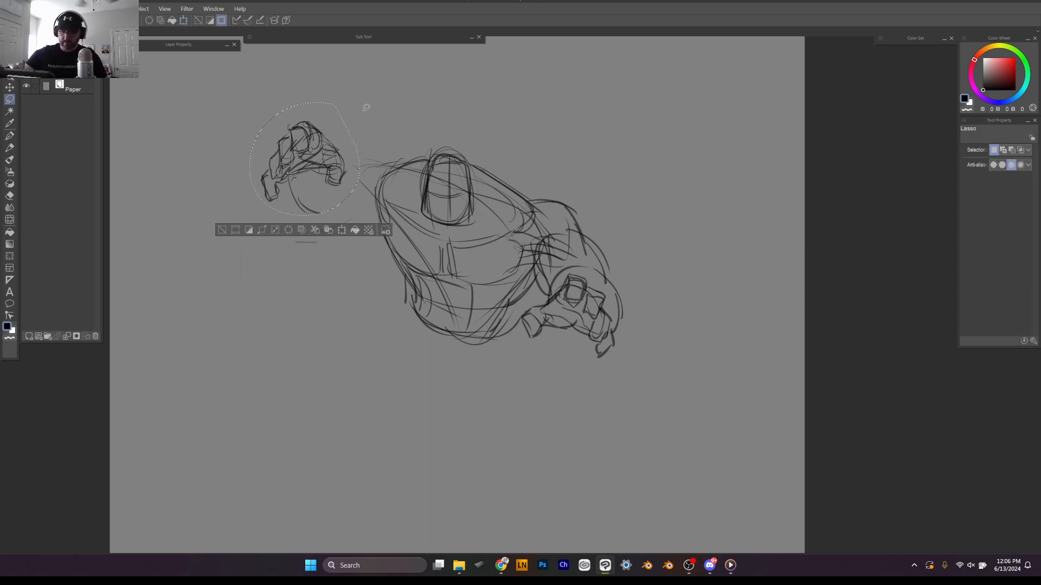
key("ctrl+t")
left_click_drag(271, 93, 306, 91)
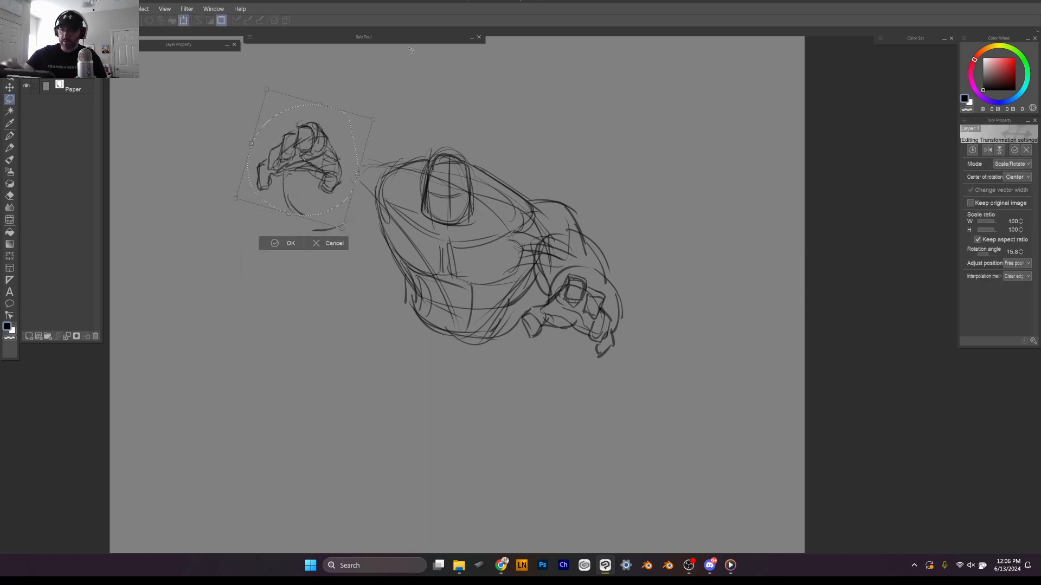
key("Return")
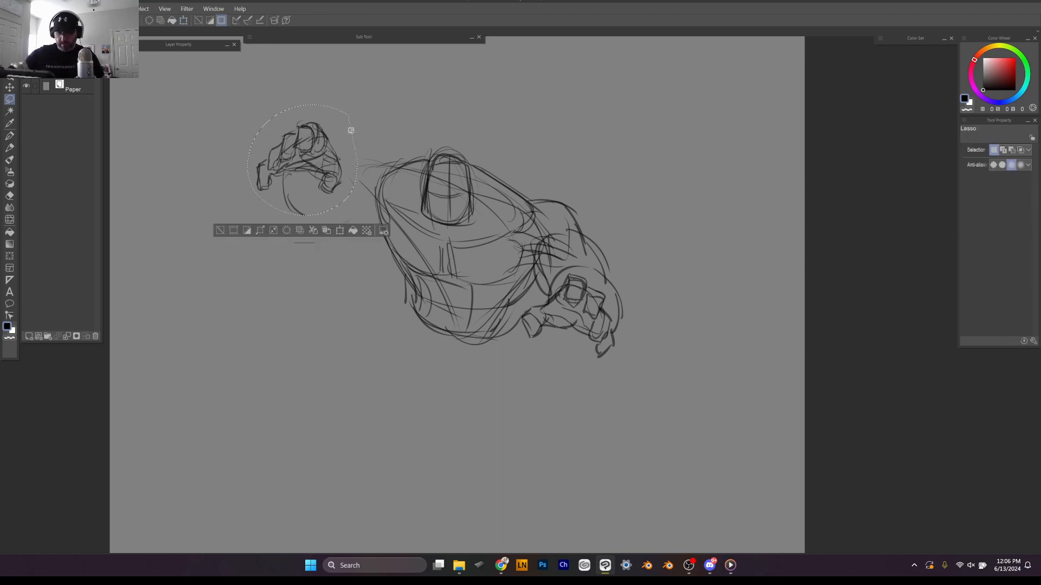
key("ctrl+d")
key("b")
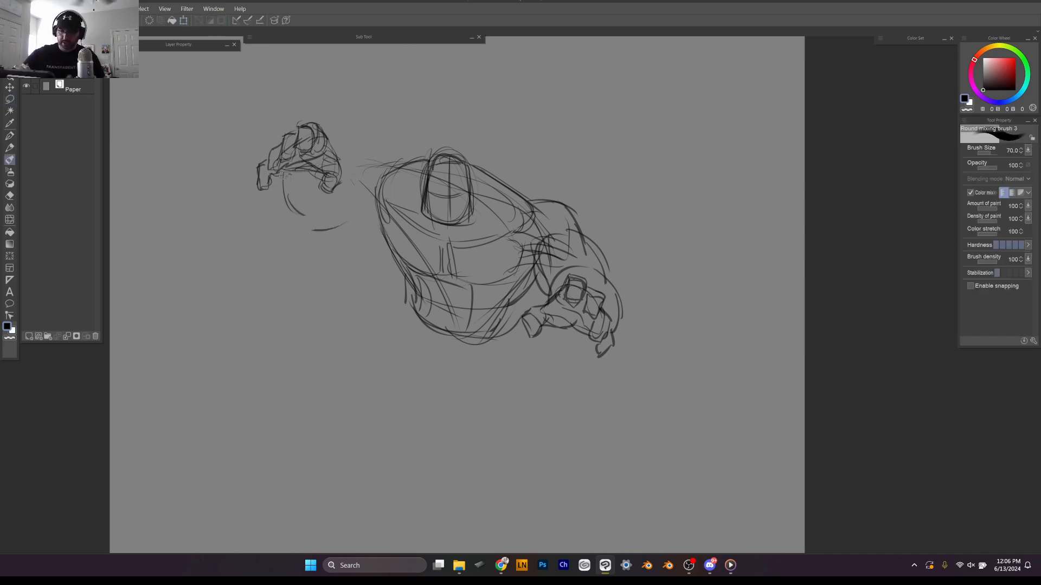
mouse_move(285, 170)
left_mouse_down()
mouse_move(287, 209)
mouse_move(301, 228)
mouse_move(338, 216)
left_mouse_up()
key("ctrl+z")
Step: Draw the raised arm's rounded forearm and upper arm with the pen, linking the hand to the torso
key("p")
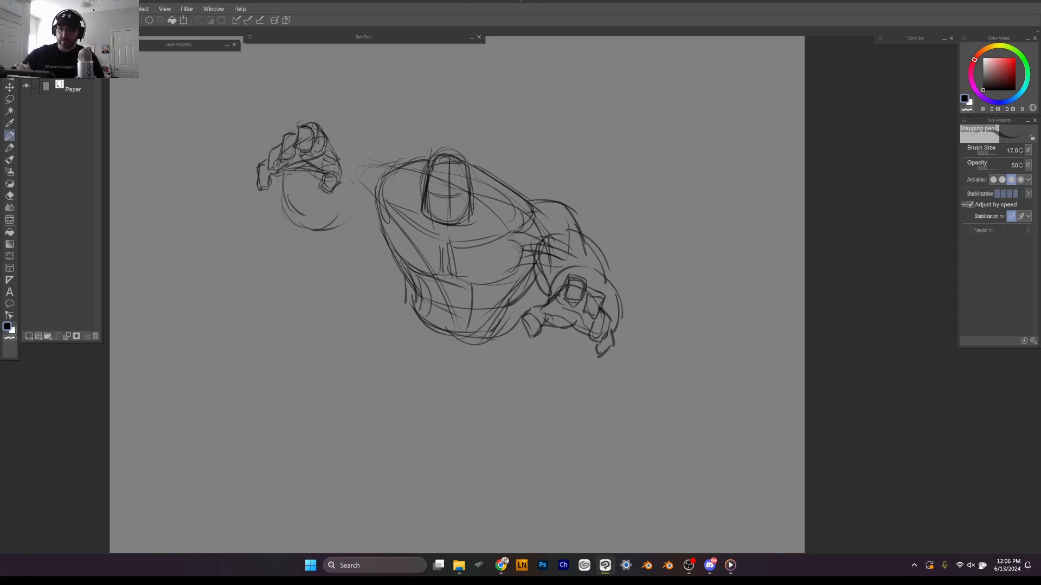
mouse_move(278, 174)
left_mouse_down()
mouse_move(286, 224)
mouse_move(358, 239)
mouse_move(388, 219)
left_mouse_up()
mouse_move(339, 190)
left_mouse_down()
mouse_move(332, 227)
mouse_move(354, 193)
mouse_move(377, 212)
mouse_move(371, 165)
mouse_move(376, 199)
left_mouse_up()
left_click_drag(358, 166, 379, 151)
mouse_move(363, 166)
left_mouse_down()
mouse_move(409, 155)
mouse_move(416, 177)
mouse_move(391, 206)
left_mouse_up()
mouse_move(373, 174)
left_mouse_down()
mouse_move(361, 207)
mouse_move(335, 216)
mouse_move(363, 212)
left_mouse_up()
mouse_move(350, 172)
left_mouse_down()
mouse_move(373, 198)
mouse_move(323, 208)
left_mouse_up()
mouse_move(337, 210)
left_mouse_down()
mouse_move(322, 231)
mouse_move(368, 230)
left_mouse_up()
left_click_drag(338, 231, 386, 214)
mouse_move(379, 202)
left_mouse_down()
mouse_move(402, 178)
mouse_move(396, 205)
left_mouse_up()
Step: Draw the raised arm's shoulder cap and the armpit lines running down the flank
mouse_move(375, 155)
left_mouse_down()
mouse_move(404, 171)
mouse_move(443, 241)
left_mouse_up()
mouse_move(374, 197)
left_mouse_down()
mouse_move(406, 195)
mouse_move(403, 260)
left_mouse_up()
left_click_drag(389, 212, 418, 250)
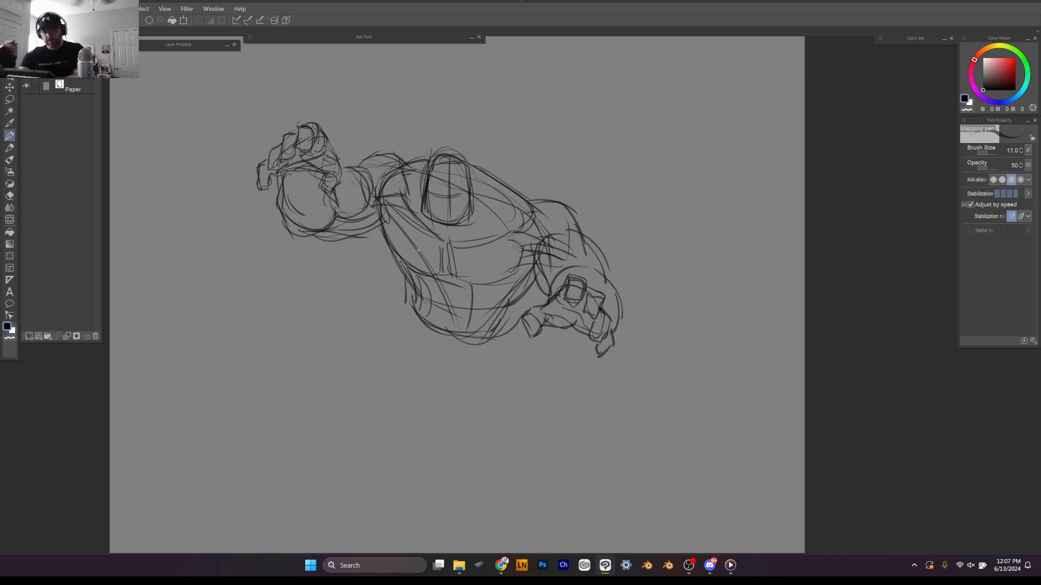
Step: Rough in the pelvis wedge below the waist and draw the abdominal centre line and side divisions
mouse_move(406, 310)
left_mouse_down()
mouse_move(417, 355)
mouse_move(441, 383)
mouse_move(476, 350)
mouse_move(502, 347)
left_mouse_up()
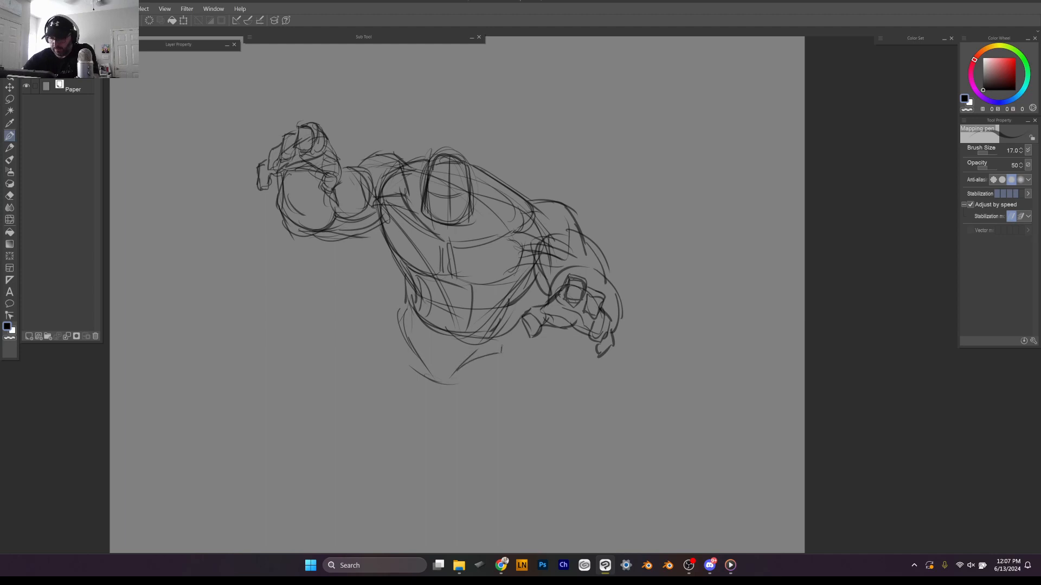
left_click_drag(445, 275, 450, 304)
left_click_drag(443, 278, 452, 329)
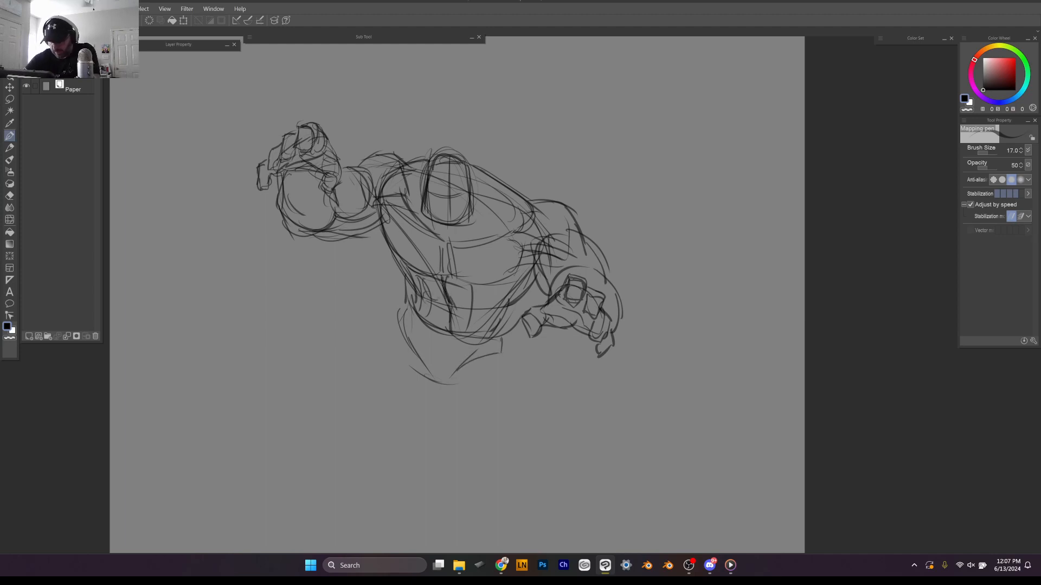
left_click_drag(421, 298, 432, 322)
left_click_drag(485, 286, 457, 309)
left_click_drag(488, 306, 455, 340)
Step: Draw the hip contours and crotch of the pelvis, and reinforce the curved waistline
left_click_drag(411, 302, 395, 326)
mouse_move(438, 319)
left_mouse_down()
mouse_move(396, 353)
mouse_move(434, 382)
mouse_move(476, 386)
left_mouse_up()
left_click_drag(461, 388, 501, 348)
left_click_drag(508, 311, 495, 331)
mouse_move(498, 328)
left_mouse_down()
mouse_move(450, 345)
mouse_move(425, 321)
left_mouse_up()
left_click_drag(413, 311, 455, 334)
Step: Strengthen the outer pelvis edges, lower abdominal contours and far flank with additional strokes
mouse_move(408, 295)
left_mouse_down()
mouse_move(400, 330)
mouse_move(431, 371)
mouse_move(472, 384)
mouse_move(451, 387)
left_mouse_up()
mouse_move(458, 378)
left_mouse_down()
mouse_move(505, 345)
mouse_move(511, 316)
left_mouse_up()
left_click_drag(450, 341, 482, 329)
left_click_drag(473, 332, 510, 312)
mouse_move(500, 320)
left_mouse_down()
mouse_move(510, 296)
mouse_move(535, 293)
mouse_move(537, 277)
left_mouse_up()
mouse_move(498, 344)
left_mouse_down()
mouse_move(508, 328)
mouse_move(502, 337)
left_mouse_up()
left_click_drag(511, 326, 491, 353)
Step: Sketch the foreshortened thigh extending from the hip under the raised arm, with a kneecap and muscle lines
scroll(457, 255, "down", 2)
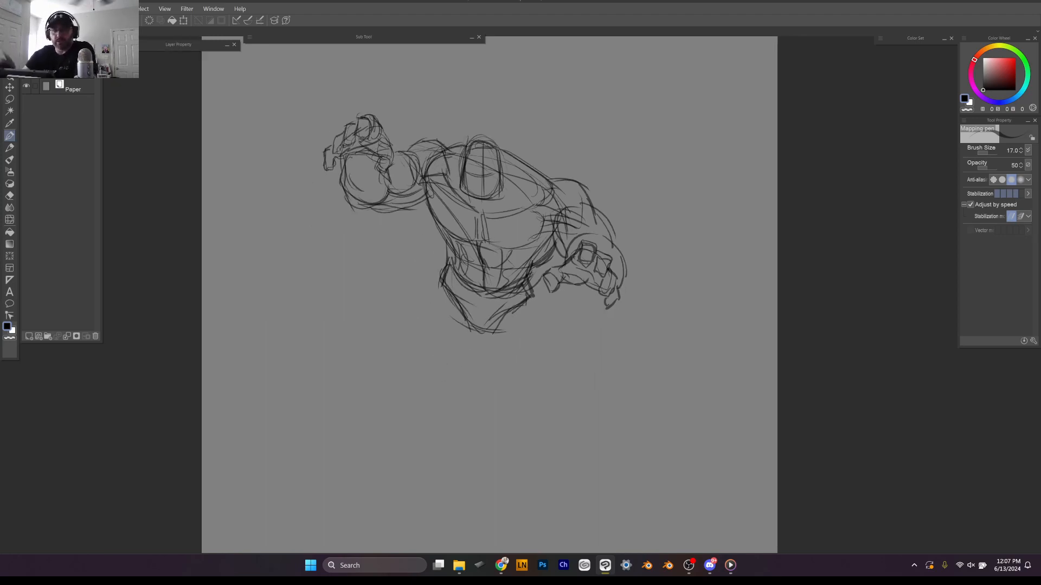
key("ctrl+z")
mouse_move(443, 281)
left_mouse_down()
mouse_move(355, 313)
mouse_move(349, 352)
mouse_move(461, 331)
mouse_move(364, 368)
left_mouse_up()
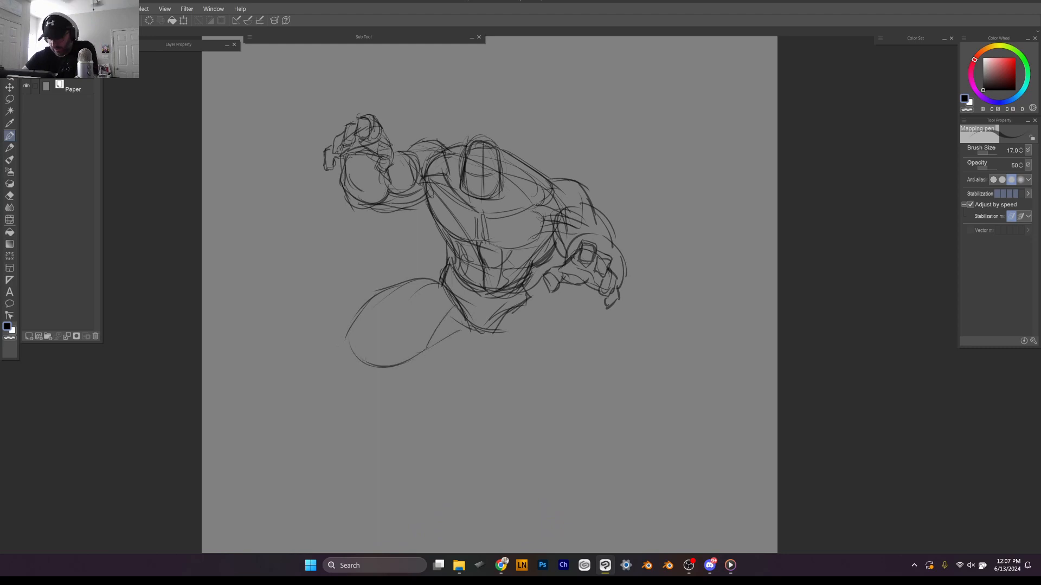
left_click_drag(450, 306, 401, 363)
mouse_move(447, 280)
left_mouse_down()
mouse_move(374, 295)
mouse_move(362, 327)
mouse_move(377, 370)
mouse_move(455, 345)
mouse_move(415, 360)
mouse_move(354, 350)
mouse_move(374, 379)
mouse_move(349, 339)
mouse_move(377, 343)
left_mouse_up()
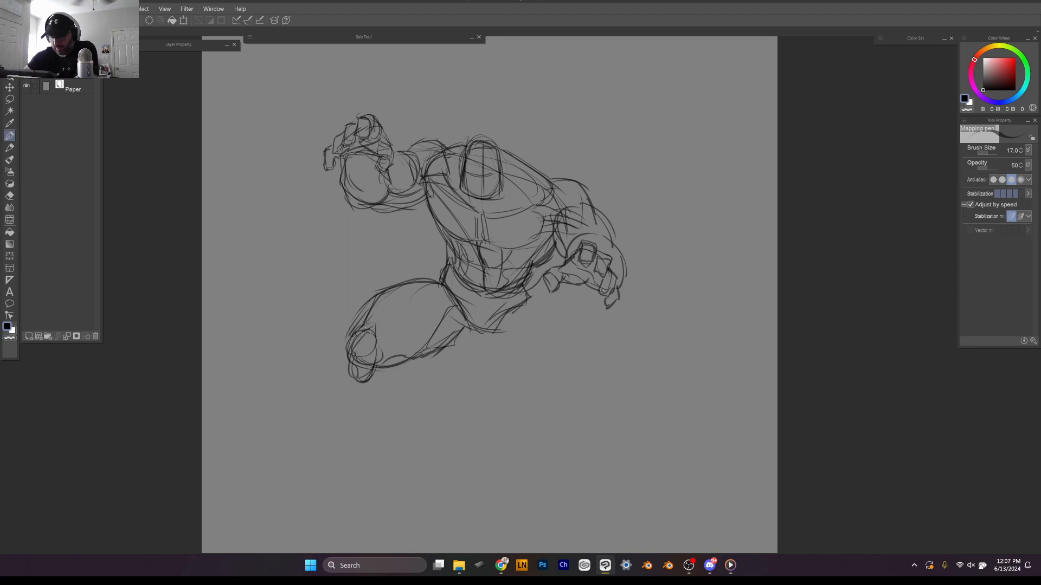
left_click_drag(420, 295, 440, 288)
left_click_drag(421, 324, 417, 332)
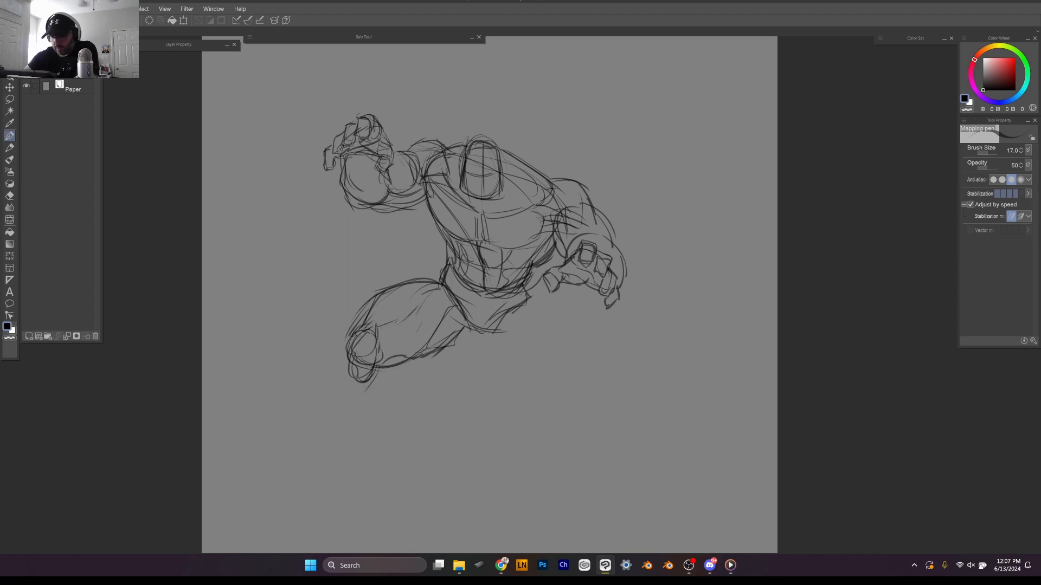
Step: Draw the lower leg beneath the knee, with shin and calf contours and a rounded ankle end
mouse_move(352, 379)
left_mouse_down()
mouse_move(366, 352)
mouse_move(381, 359)
mouse_move(345, 385)
mouse_move(356, 440)
mouse_move(394, 426)
left_mouse_up()
mouse_move(388, 367)
left_mouse_down()
mouse_move(404, 384)
mouse_move(406, 414)
mouse_move(391, 435)
left_mouse_up()
mouse_move(383, 371)
left_mouse_down()
mouse_move(389, 360)
mouse_move(399, 425)
left_mouse_up()
mouse_move(396, 427)
left_mouse_down()
mouse_move(370, 430)
mouse_move(391, 435)
left_mouse_up()
mouse_move(349, 408)
left_mouse_down()
mouse_move(361, 451)
mouse_move(390, 451)
left_mouse_up()
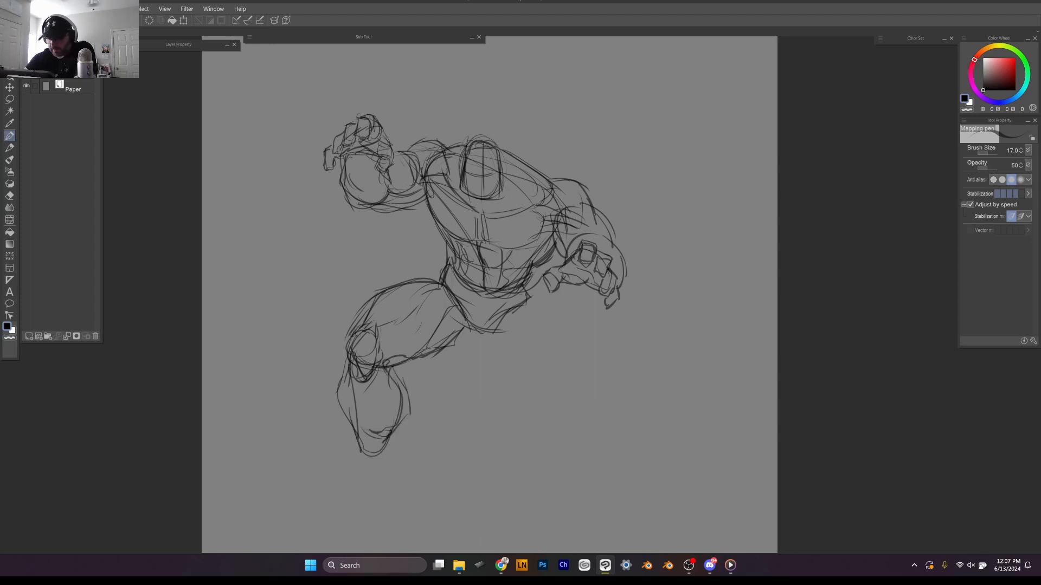
Step: Darken the torso's flank, waist and hip contours on both sides
left_click_drag(449, 256, 441, 279)
left_click_drag(419, 196, 429, 229)
mouse_move(422, 213)
left_mouse_down()
mouse_move(449, 242)
mouse_move(436, 244)
mouse_move(458, 253)
mouse_move(437, 263)
mouse_move(435, 282)
left_mouse_up()
left_click_drag(558, 262, 530, 277)
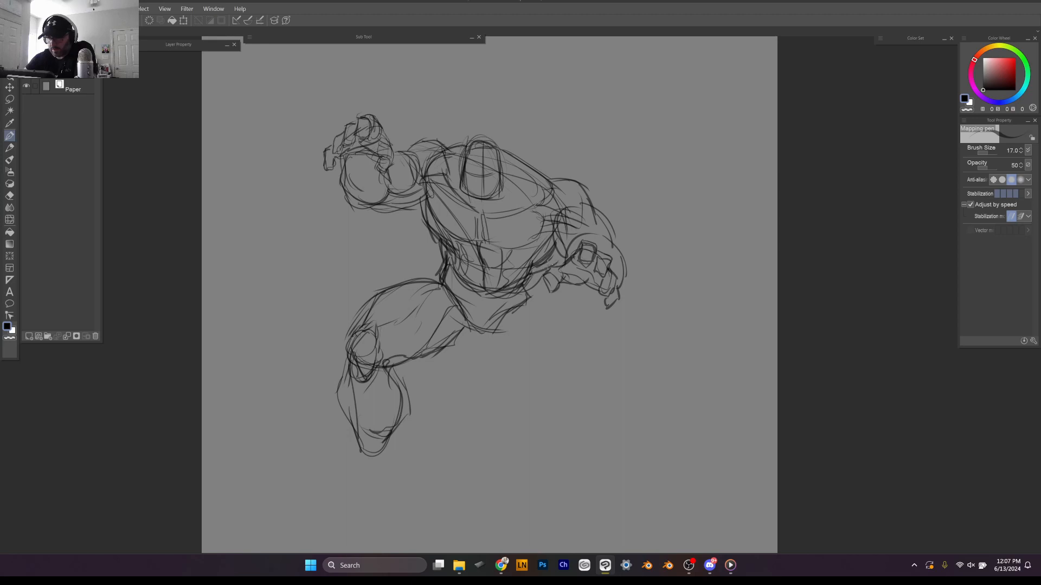
left_click_drag(563, 242, 548, 264)
left_click_drag(534, 268, 519, 292)
Step: Sketch the second thigh extending from the hip under the lowered arm, ending in a rounded kneecap
mouse_move(525, 284)
left_mouse_down()
mouse_move(499, 331)
mouse_move(557, 325)
mouse_move(531, 301)
mouse_move(570, 324)
left_mouse_up()
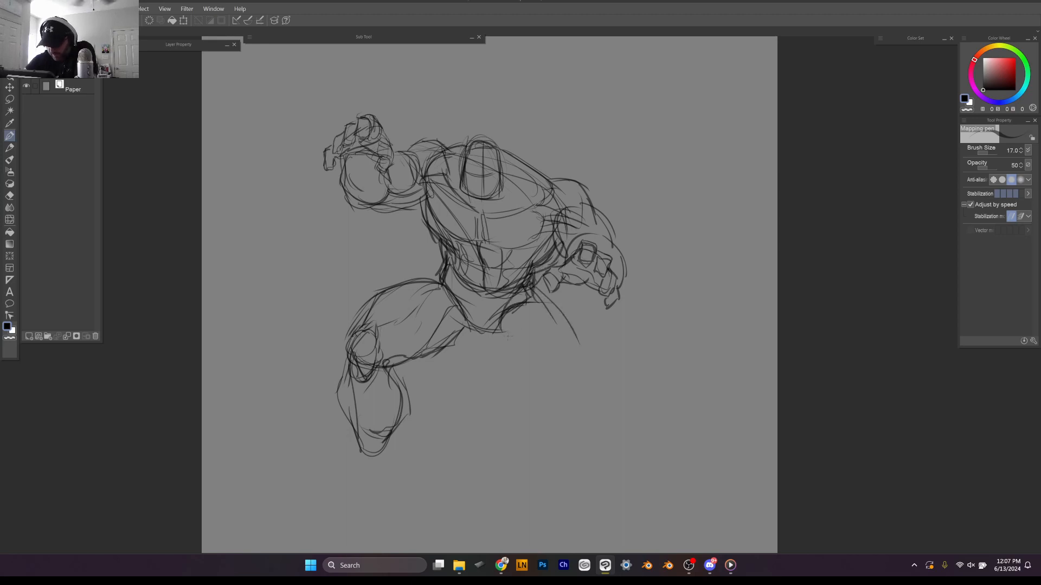
mouse_move(515, 290)
left_mouse_down()
mouse_move(583, 312)
mouse_move(602, 355)
left_mouse_up()
left_click_drag(506, 333, 550, 361)
mouse_move(509, 313)
left_mouse_down()
mouse_move(543, 362)
mouse_move(613, 368)
left_mouse_up()
left_click_drag(585, 316, 612, 365)
mouse_move(534, 292)
left_mouse_down()
mouse_move(601, 343)
mouse_move(612, 370)
mouse_move(581, 361)
mouse_move(615, 374)
mouse_move(585, 403)
left_mouse_up()
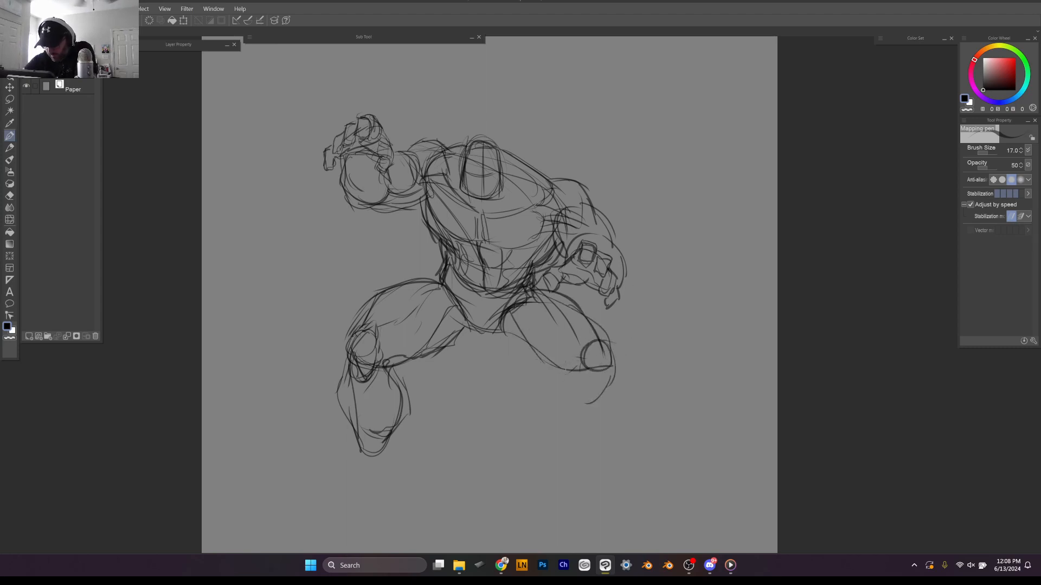
mouse_move(561, 367)
left_mouse_down()
mouse_move(590, 381)
mouse_move(612, 373)
left_mouse_up()
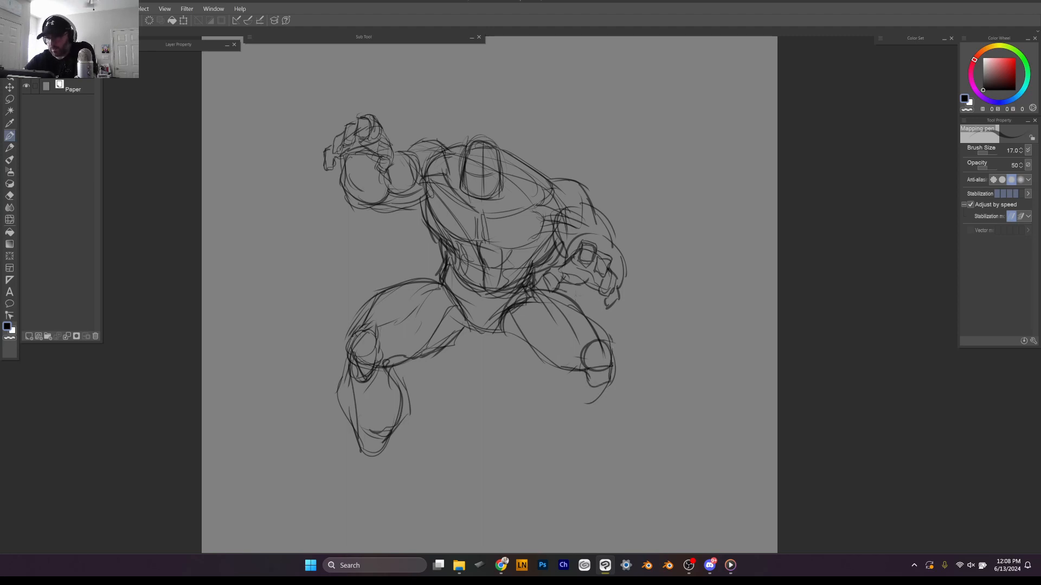
Step: Reinforce the second thigh's contours and draw its lower leg tapering to the ankle
left_click_drag(567, 292, 603, 340)
mouse_move(496, 328)
left_mouse_down()
mouse_move(577, 378)
mouse_move(591, 402)
mouse_move(583, 424)
left_mouse_up()
mouse_move(564, 368)
left_mouse_down()
mouse_move(544, 376)
mouse_move(544, 394)
mouse_move(556, 417)
mouse_move(595, 433)
left_mouse_up()
left_click_drag(610, 384, 588, 428)
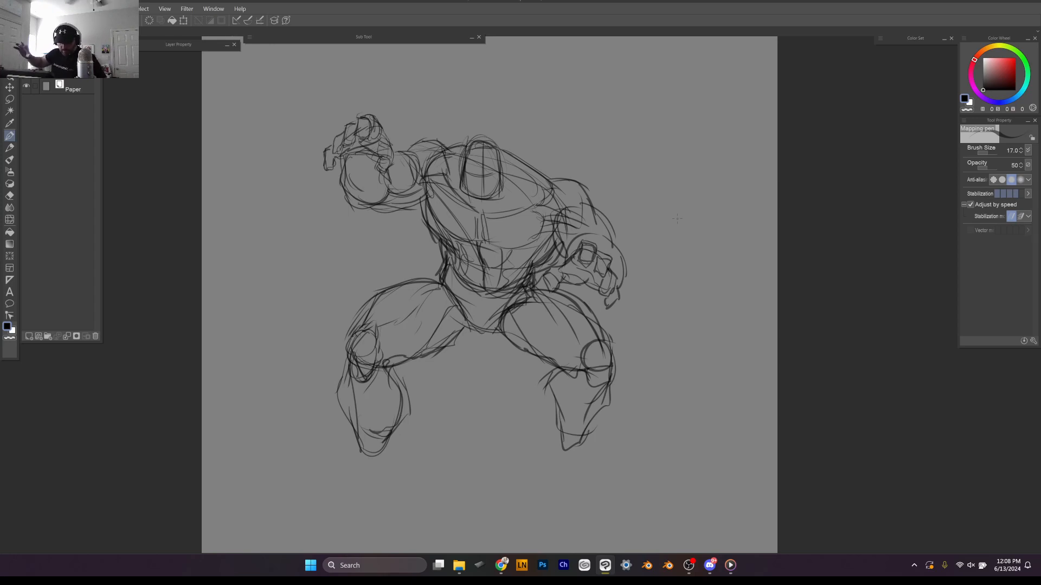
Step: Lasso both legs, flip them horizontally, rotate them slightly clockwise and reposition them under the torso
key("m")
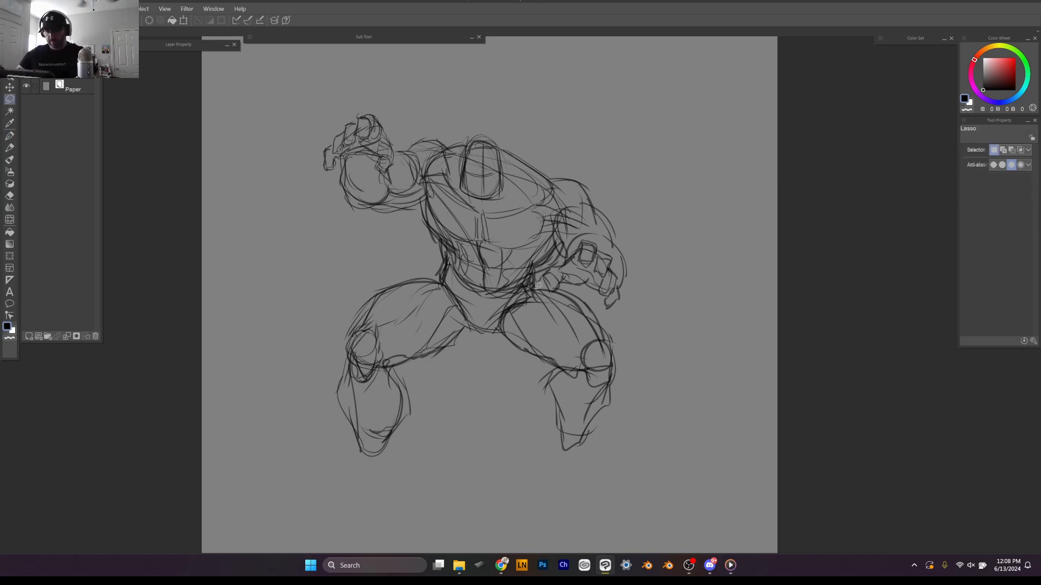
mouse_move(539, 279)
left_mouse_down()
mouse_move(513, 293)
mouse_move(341, 316)
mouse_move(672, 408)
mouse_move(588, 292)
mouse_move(538, 279)
left_mouse_up()
key("ctrl+t")
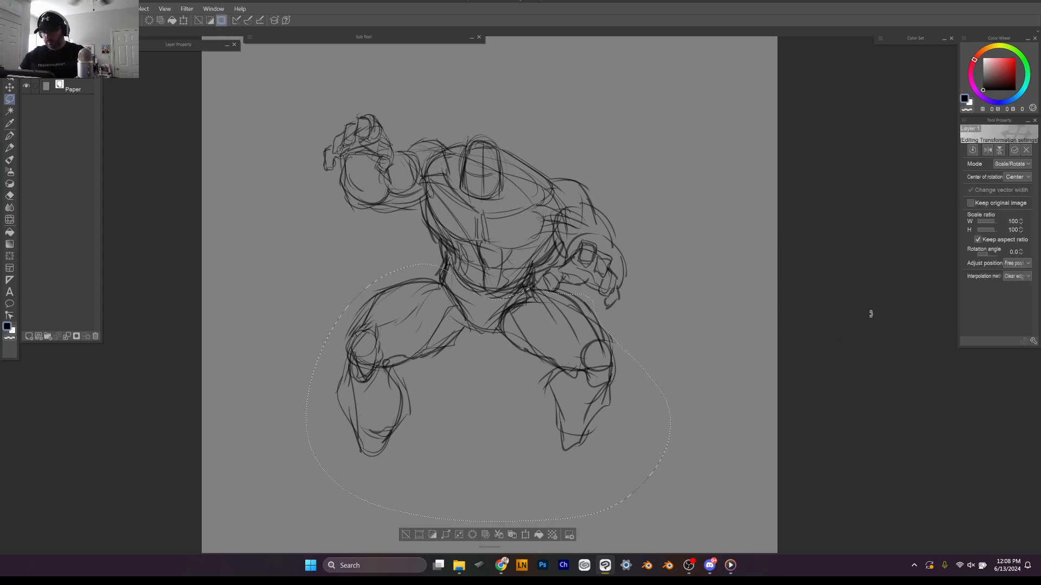
left_click(988, 152)
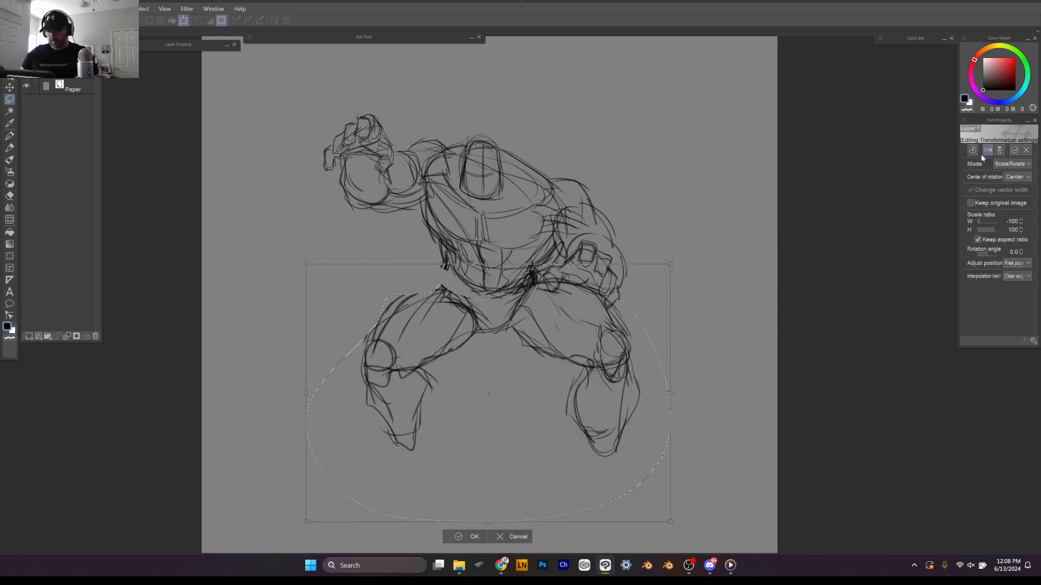
left_click_drag(686, 261, 699, 293)
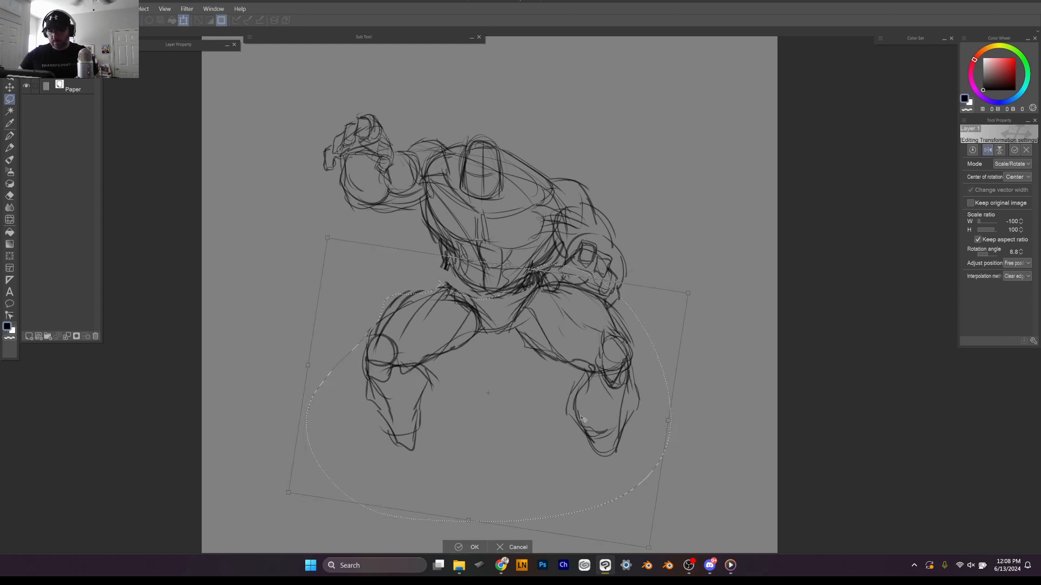
left_click_drag(582, 419, 576, 417)
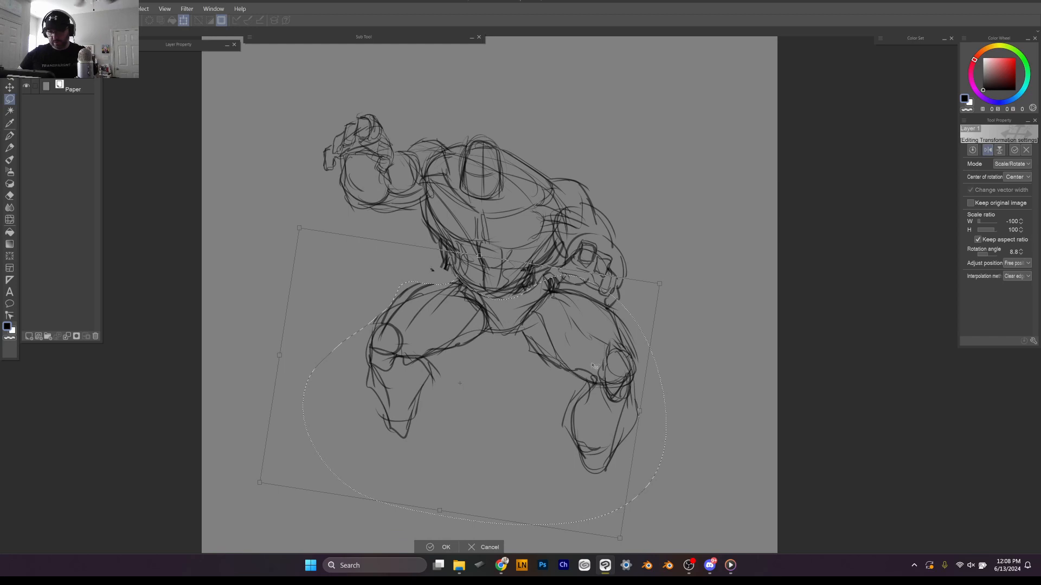
mouse_move(598, 362)
left_mouse_down()
mouse_move(590, 372)
mouse_move(613, 368)
left_mouse_up()
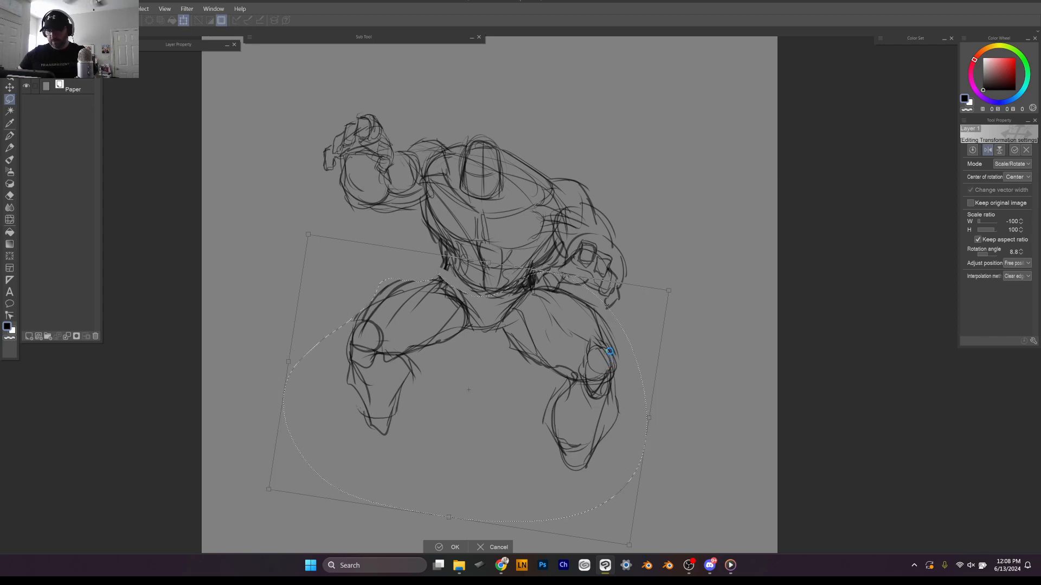
key("Return")
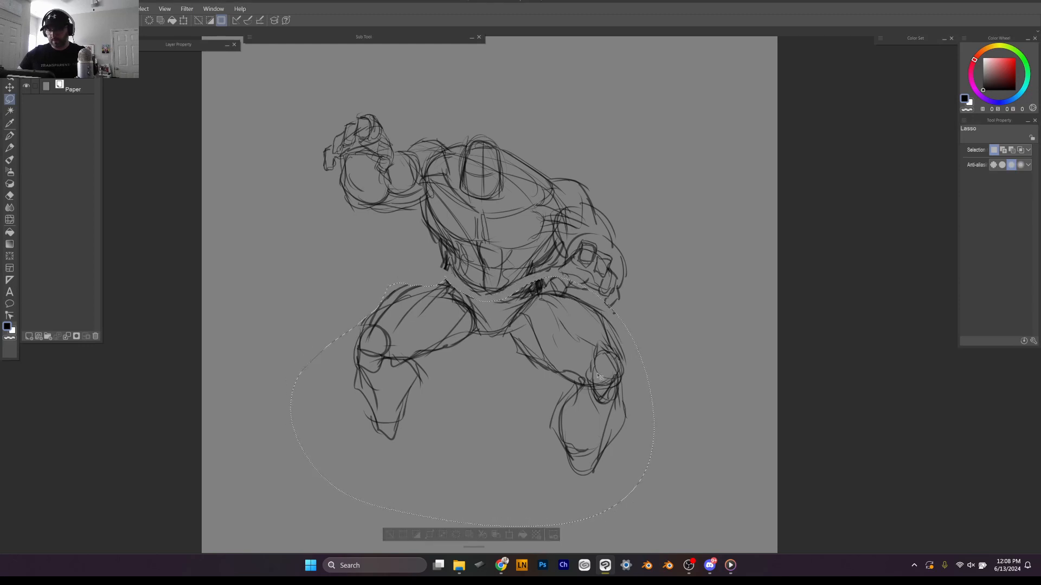
left_click_drag(589, 366, 594, 368)
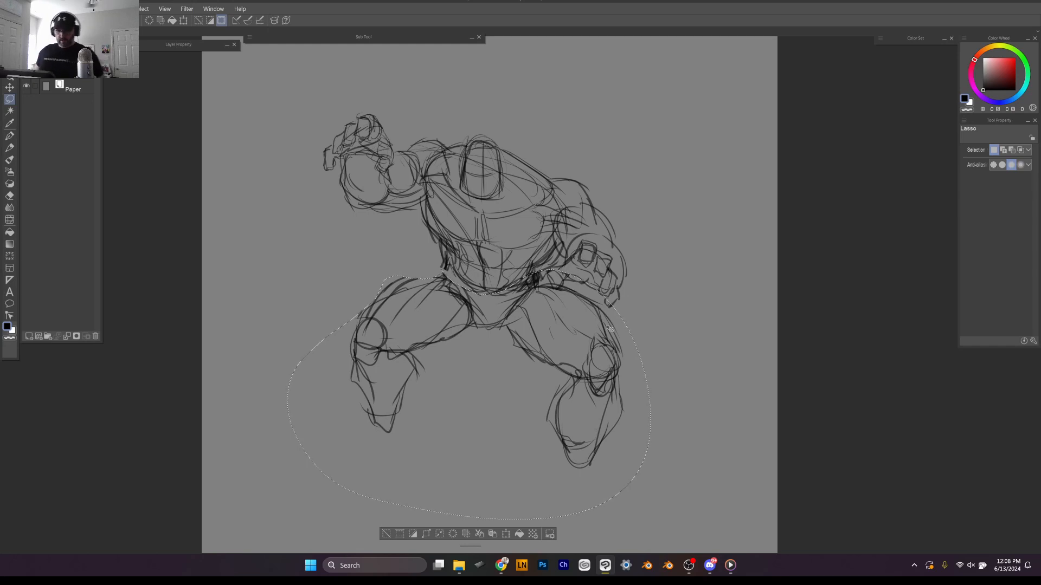
key("ctrl+d")
Step: Draw the ankle and a rough foot below the lower leg on the lowered-arm side with the Mapping pen
left_click_drag(656, 340, 658, 311)
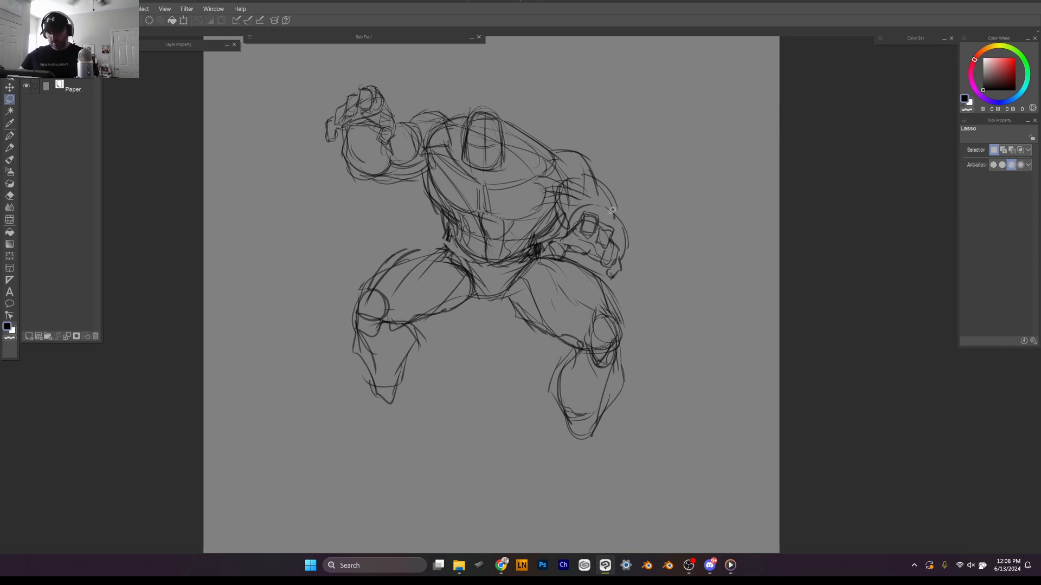
left_click_drag(611, 274, 609, 271)
key("b")
key("ctrl+d")
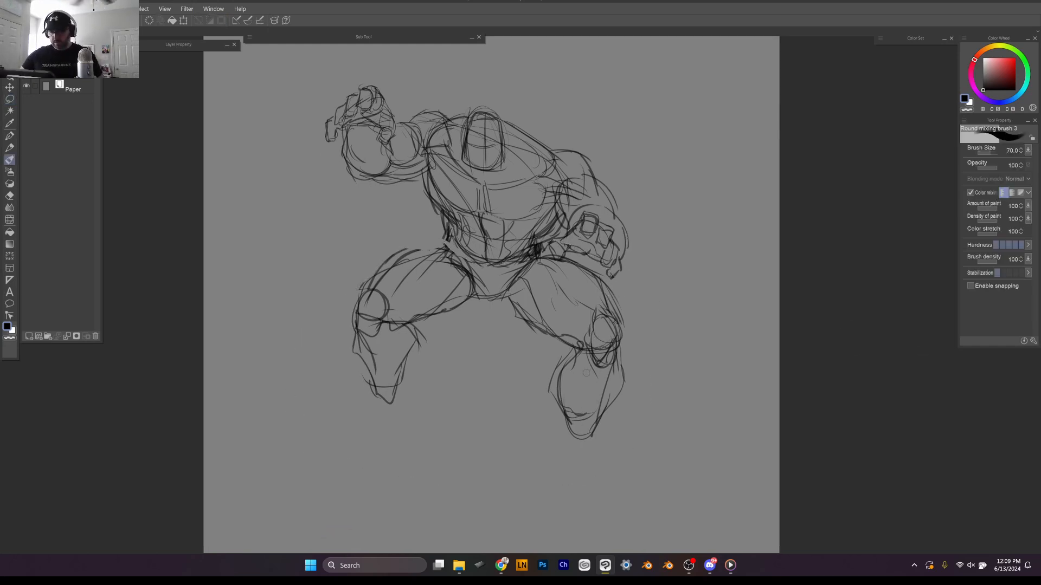
key("p")
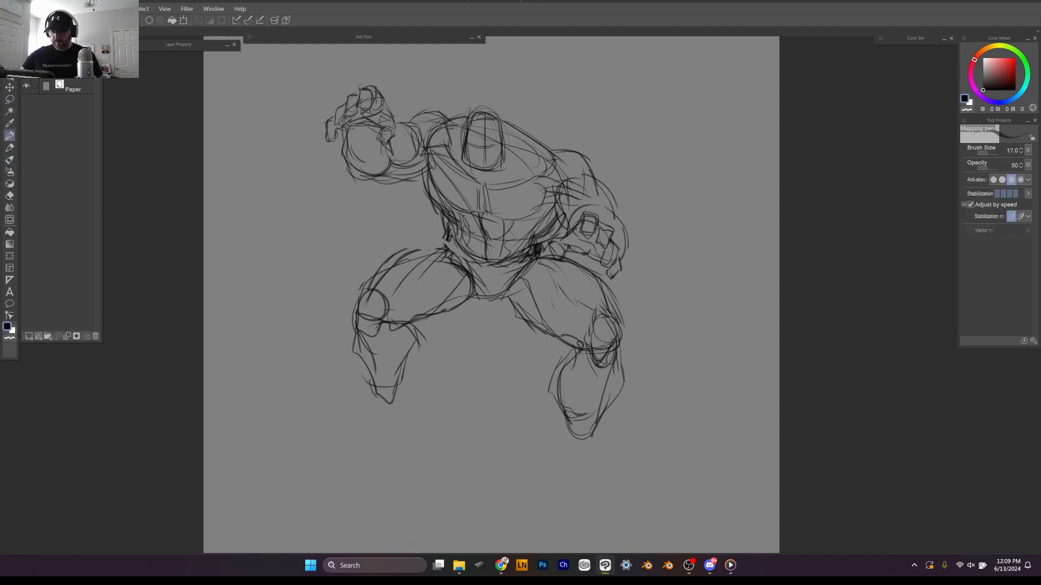
mouse_move(576, 351)
left_mouse_down()
mouse_move(559, 402)
mouse_move(562, 438)
mouse_move(598, 429)
mouse_move(623, 464)
left_mouse_up()
mouse_move(574, 433)
left_mouse_down()
mouse_move(572, 466)
mouse_move(599, 491)
mouse_move(623, 459)
left_mouse_up()
left_click_drag(591, 417, 583, 448)
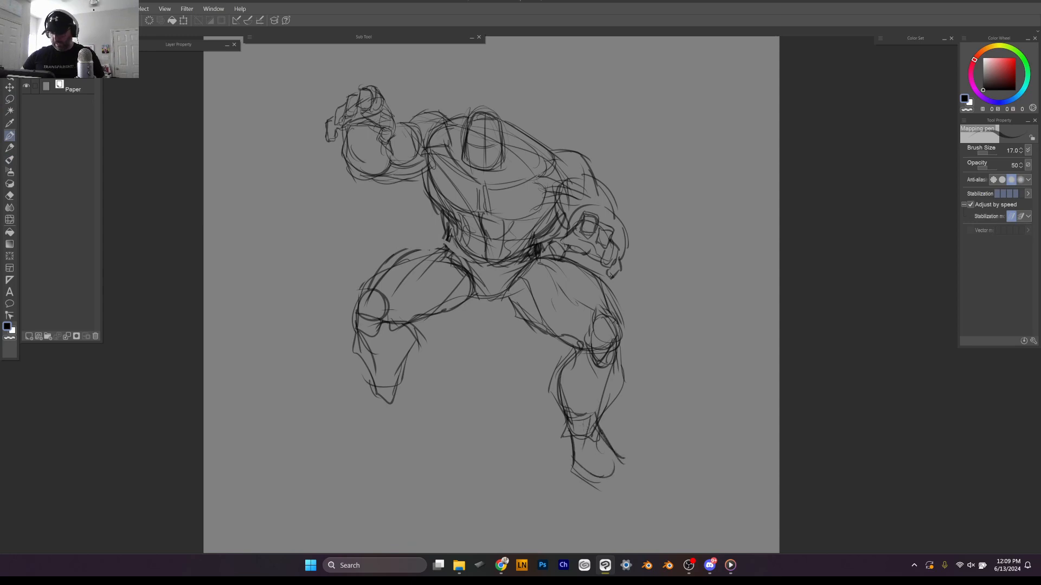
Step: Darken that leg's calf, add an inner shin curve and strengthen the ankle and foot contours
mouse_move(577, 352)
left_mouse_down()
mouse_move(558, 371)
mouse_move(569, 415)
left_mouse_up()
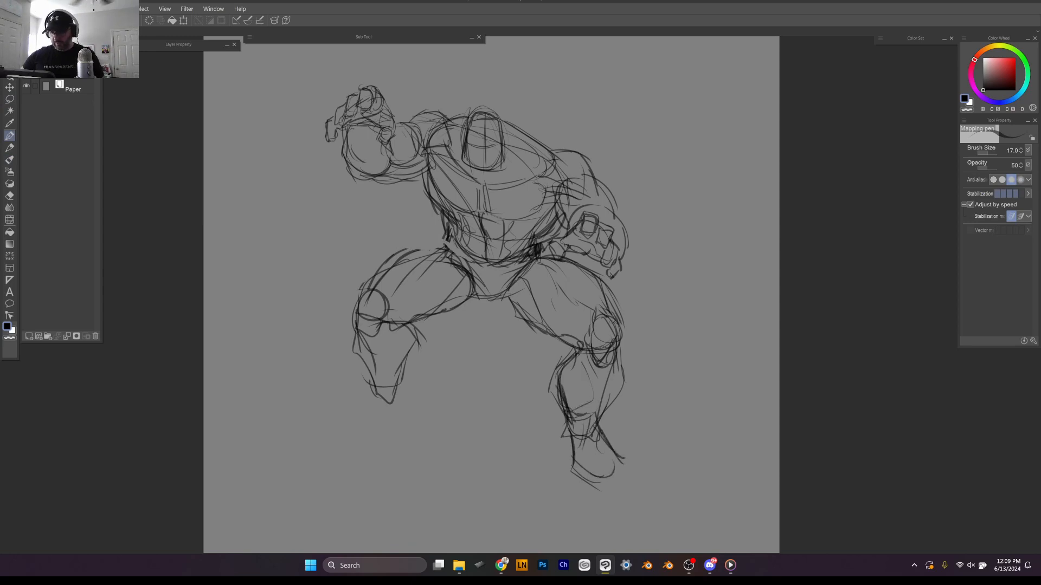
mouse_move(592, 370)
left_mouse_down()
mouse_move(563, 435)
mouse_move(589, 443)
left_mouse_up()
mouse_move(589, 443)
left_mouse_down()
mouse_move(602, 423)
mouse_move(604, 440)
left_mouse_up()
mouse_move(562, 438)
left_mouse_down()
mouse_move(567, 459)
mouse_move(573, 428)
left_mouse_up()
mouse_move(572, 432)
left_mouse_down()
mouse_move(570, 468)
mouse_move(621, 473)
mouse_move(567, 478)
mouse_move(596, 493)
mouse_move(617, 481)
left_mouse_up()
mouse_move(617, 477)
left_mouse_down()
mouse_move(598, 450)
mouse_move(573, 485)
left_mouse_up()
left_click_drag(586, 440, 614, 493)
left_click_drag(596, 444, 595, 460)
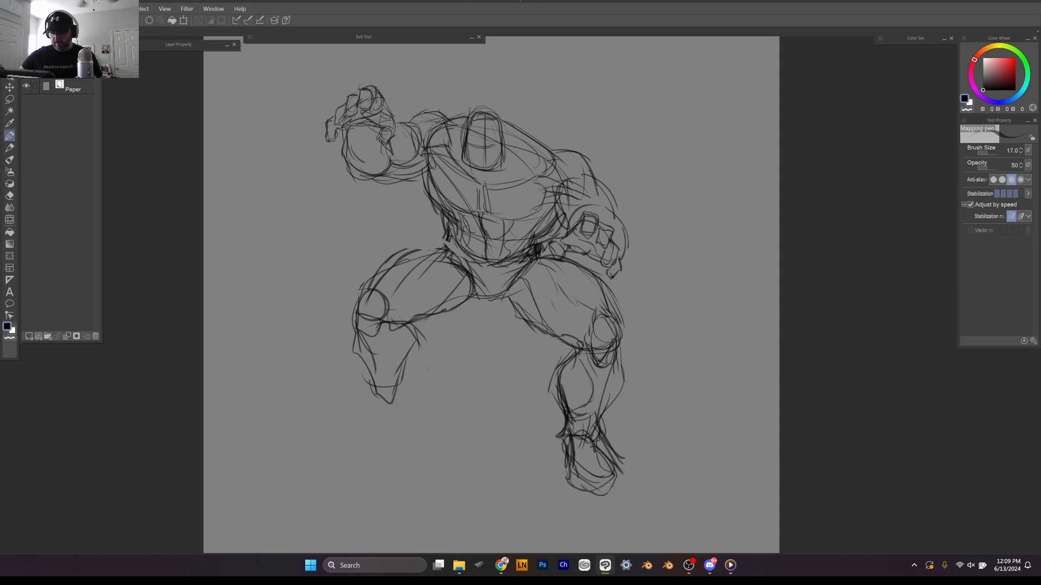
Step: Sketch new shin and calf contours on the leg under the raised arm, with a curve below the kneecap
left_click_drag(349, 341, 399, 379)
mouse_move(398, 341)
left_mouse_down()
mouse_move(418, 388)
mouse_move(412, 378)
left_mouse_up()
left_click_drag(417, 373, 410, 390)
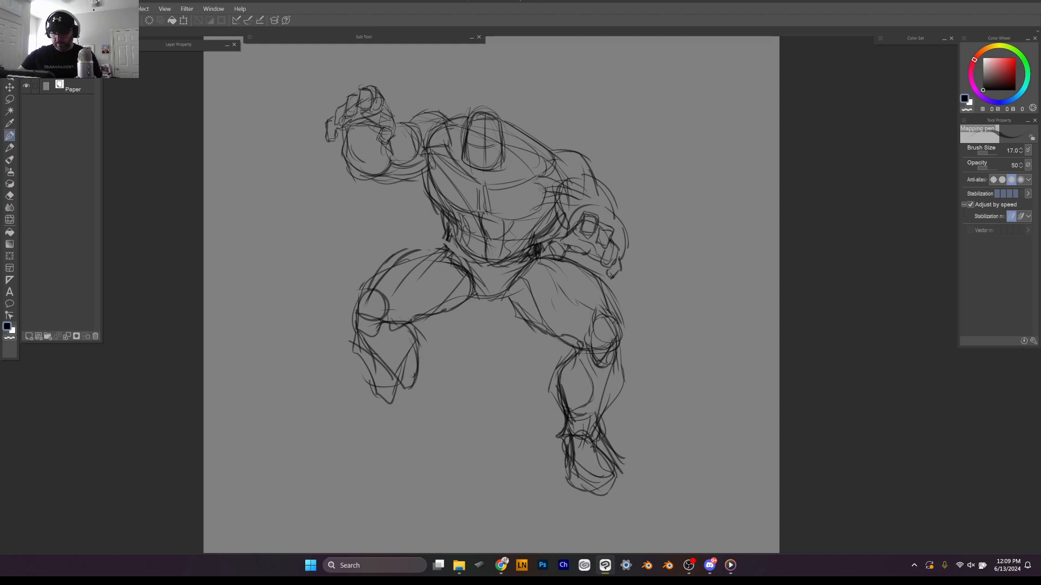
left_click_drag(412, 319, 424, 350)
left_click_drag(363, 328, 397, 356)
mouse_move(388, 288)
left_mouse_down()
mouse_move(361, 321)
mouse_move(390, 347)
left_mouse_up()
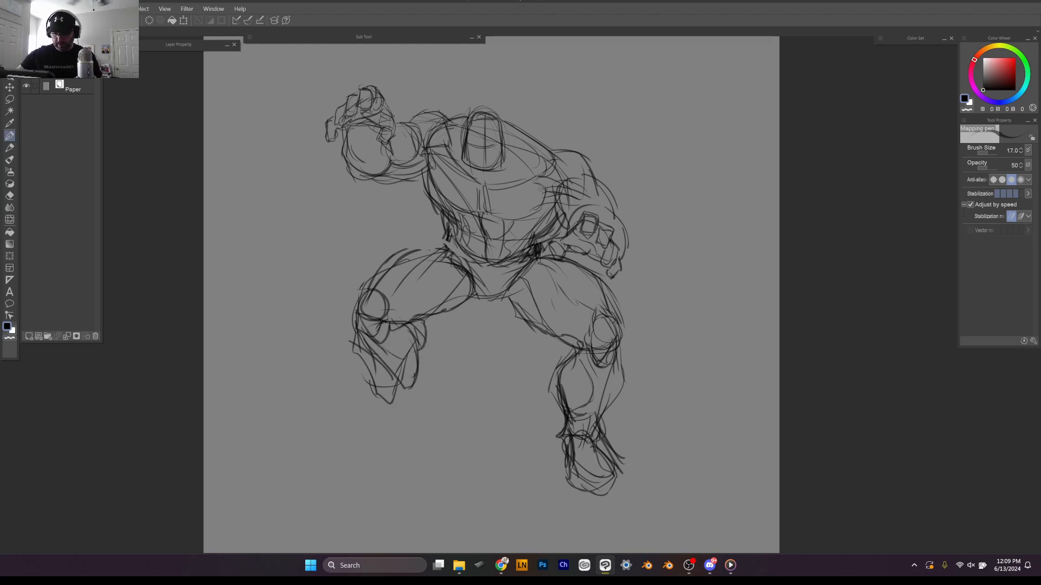
Step: Taper that lower leg to a narrower ankle with darker contours and erase the old ankle end
mouse_move(359, 316)
left_mouse_down()
mouse_move(386, 367)
mouse_move(415, 386)
left_mouse_up()
left_click_drag(418, 341, 414, 390)
left_click_drag(426, 323, 413, 350)
mouse_move(424, 357)
left_mouse_down()
mouse_move(407, 405)
mouse_move(355, 339)
mouse_move(394, 390)
mouse_move(391, 418)
left_mouse_up()
key("e")
key("b")
left_click_drag(401, 374, 395, 406)
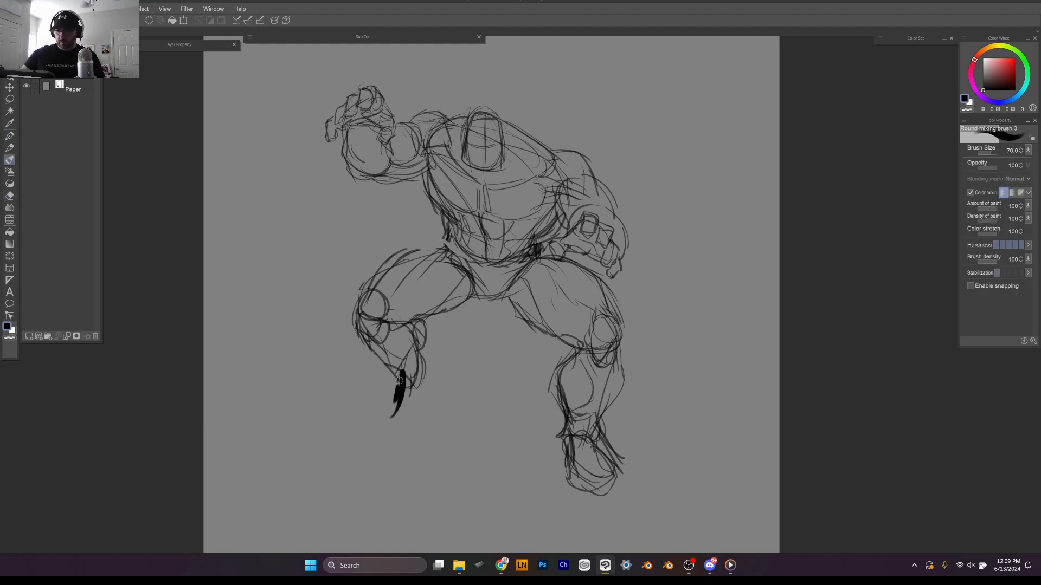
key("p")
key("ctrl+z")
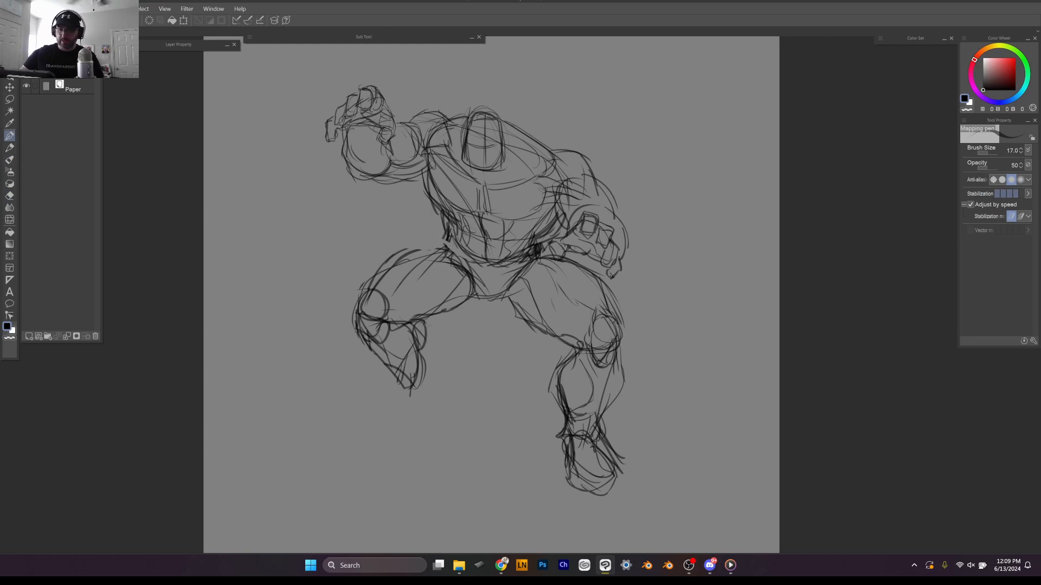
Step: Add the inner calf curve to the leg under the raised arm and draw its ankle, heel and foot
mouse_move(418, 321)
left_mouse_down()
mouse_move(422, 358)
mouse_move(389, 362)
mouse_move(421, 360)
mouse_move(425, 384)
left_mouse_up()
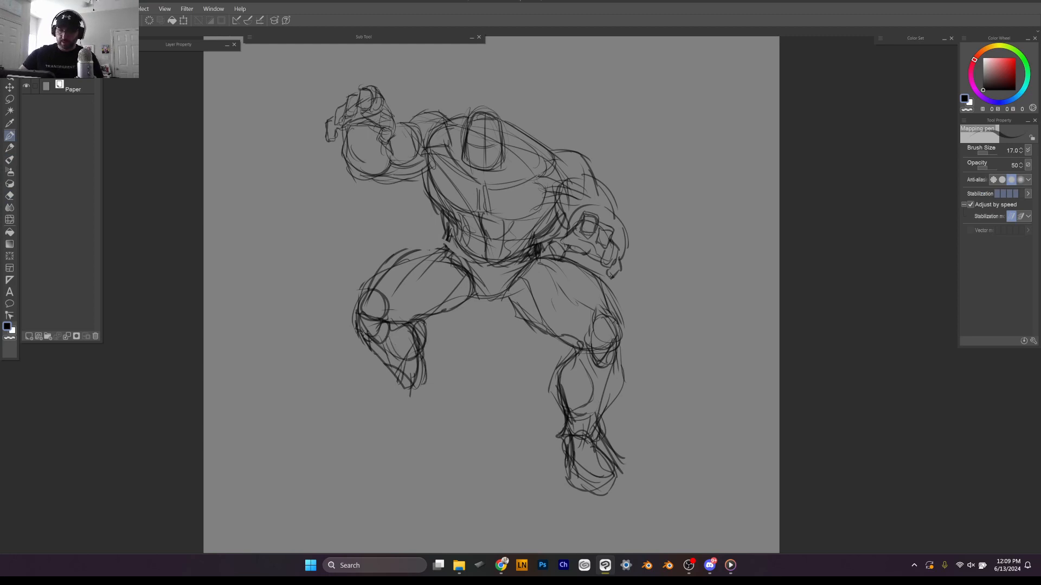
mouse_move(373, 349)
left_mouse_down()
mouse_move(424, 389)
mouse_move(376, 399)
mouse_move(399, 413)
left_mouse_up()
mouse_move(391, 391)
left_mouse_down()
mouse_move(375, 400)
mouse_move(415, 428)
mouse_move(418, 395)
mouse_move(441, 382)
left_mouse_up()
left_click_drag(442, 383, 412, 413)
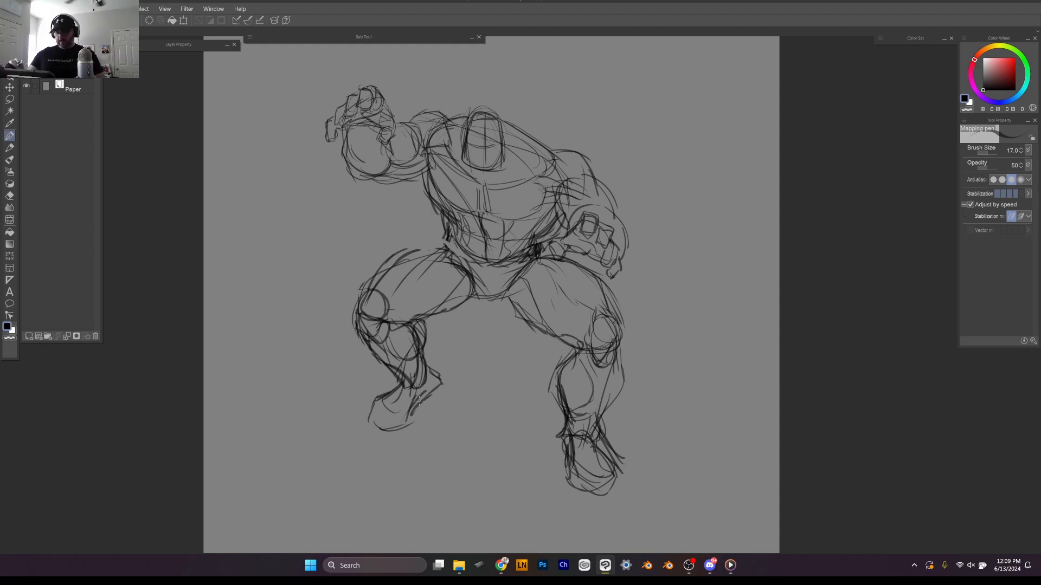
Step: Lasso the whole leg under the raised arm, rotate it about 5.1 degrees and refit it to the hip
key("m")
mouse_move(454, 246)
left_mouse_down()
mouse_move(341, 301)
mouse_move(473, 271)
left_mouse_up()
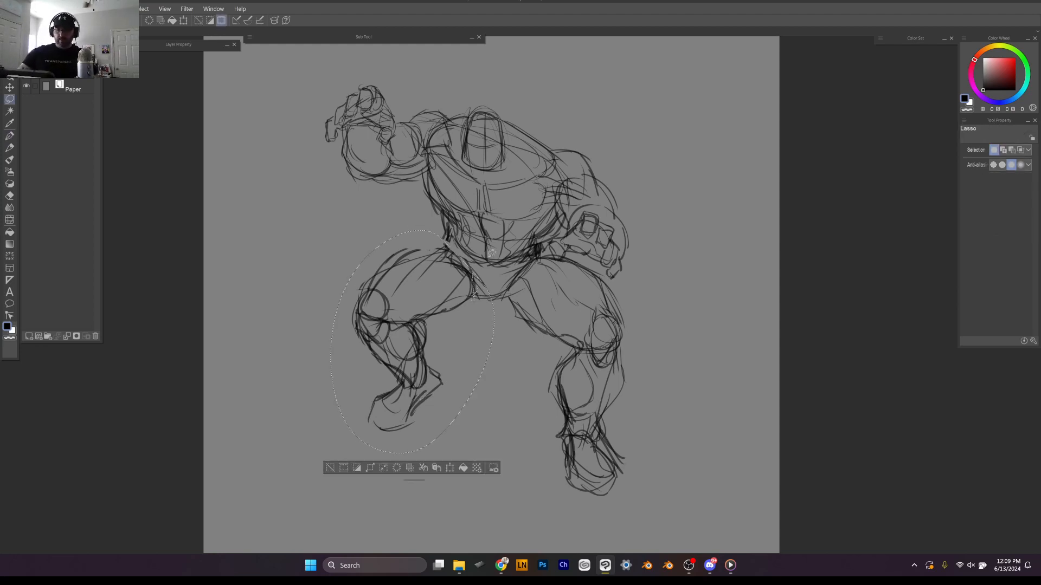
key("ctrl+t")
mouse_move(428, 362)
left_mouse_down()
mouse_move(458, 247)
mouse_move(425, 339)
left_mouse_up()
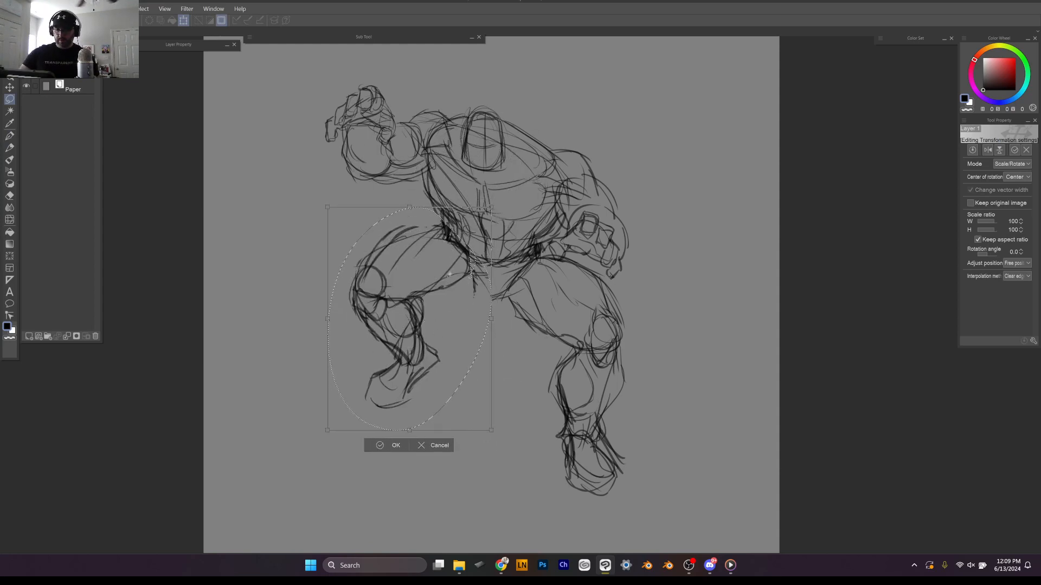
left_click_drag(441, 406, 438, 418)
left_click_drag(494, 218, 514, 218)
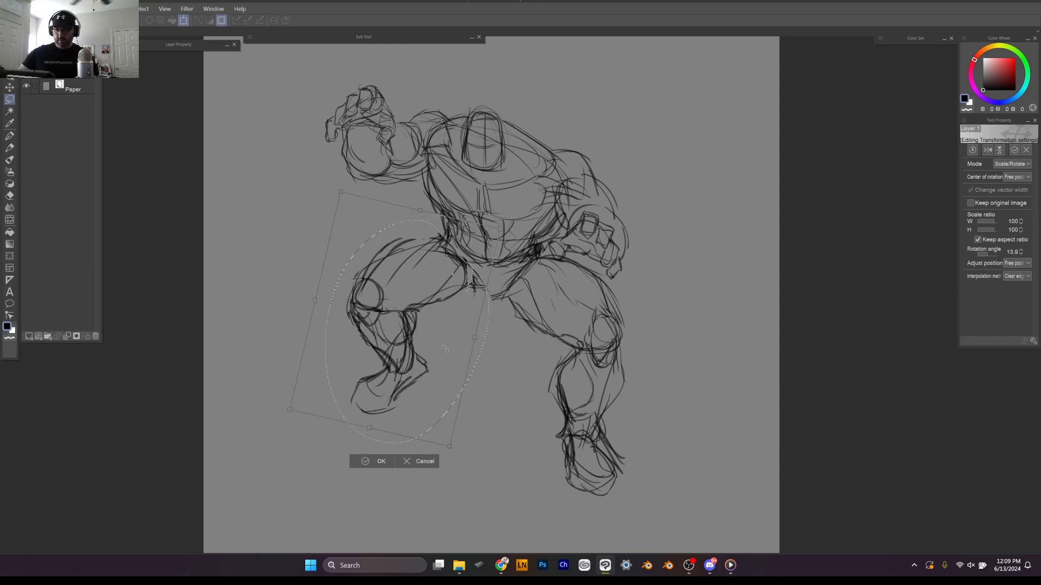
left_click_drag(445, 349, 447, 354)
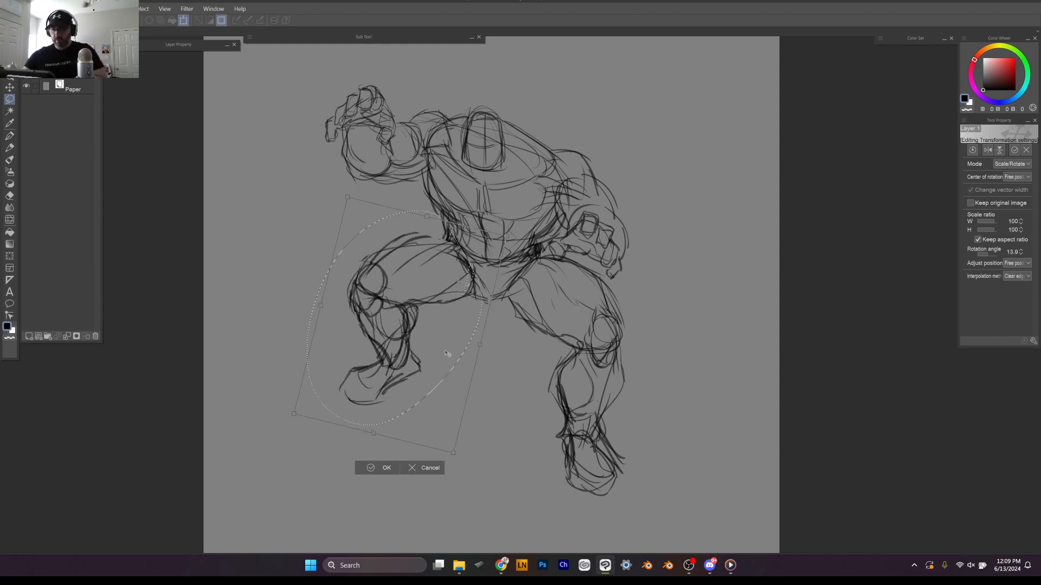
left_click_drag(523, 224, 513, 218)
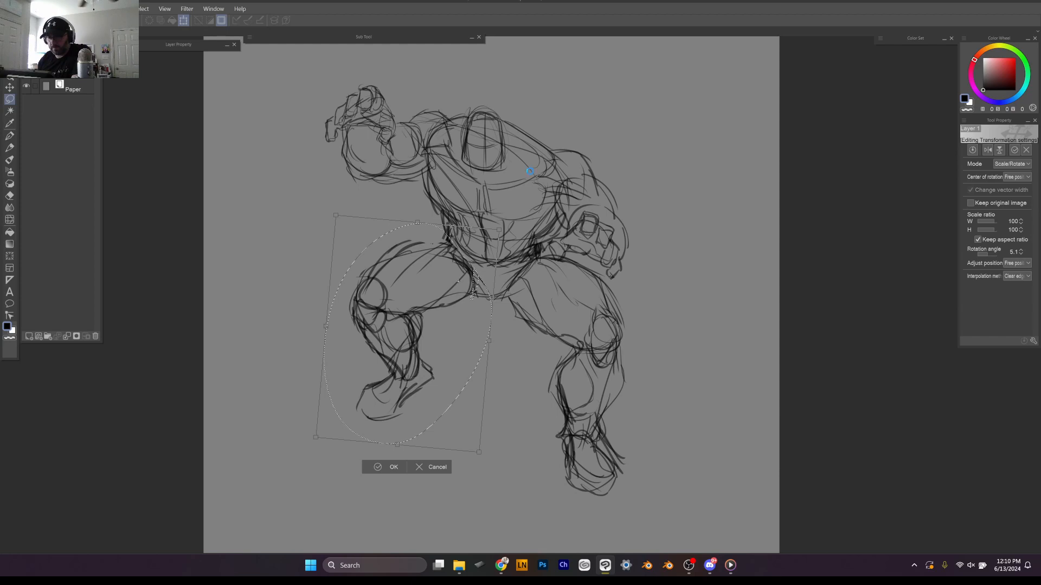
key("Return")
key("ctrl+d")
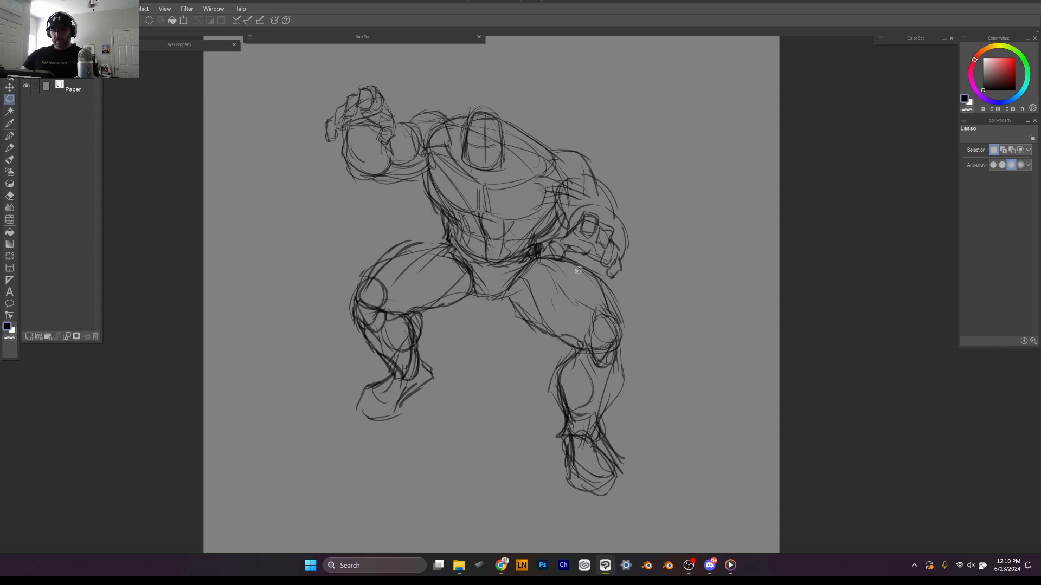
Step: Lasso the thigh and knee under the lowered arm and rotate them about 6.4 degrees clockwise
mouse_move(571, 252)
left_mouse_down()
mouse_move(545, 253)
mouse_move(512, 342)
mouse_move(615, 354)
mouse_move(607, 269)
mouse_move(566, 250)
left_mouse_up()
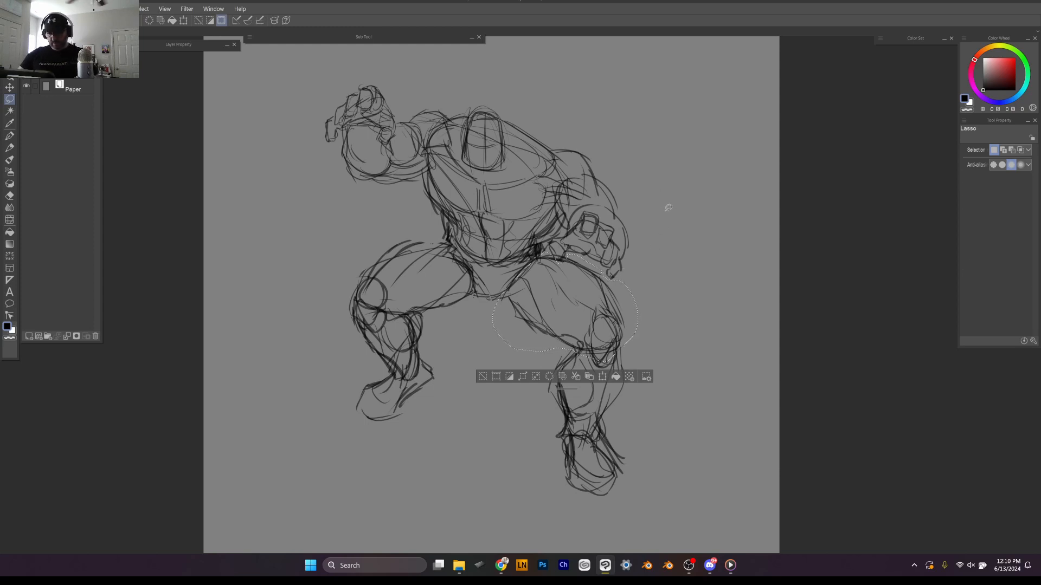
key("ctrl+t")
left_click_drag(602, 245, 661, 286)
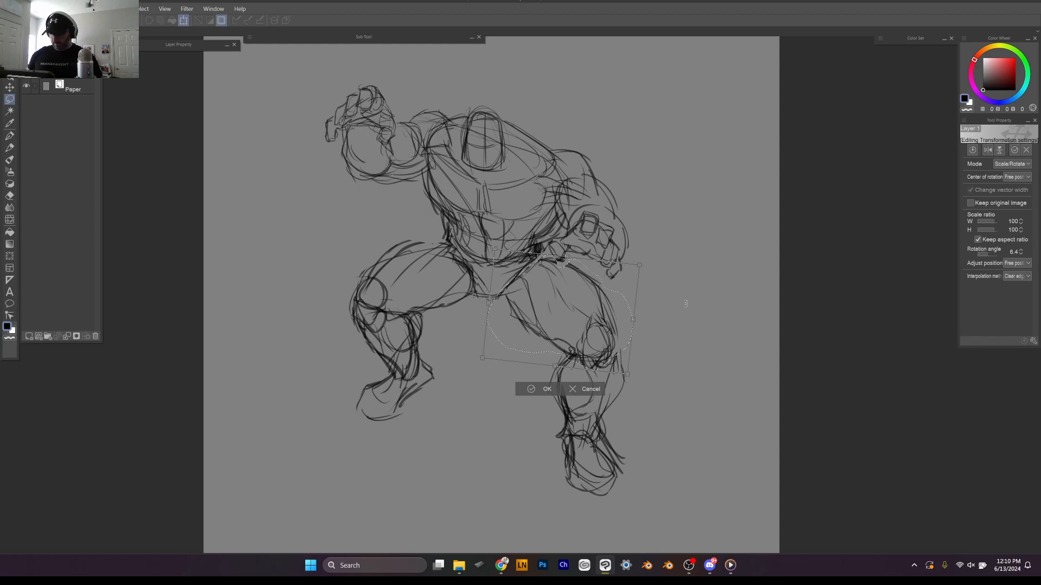
key("Return")
key("ctrl+d")
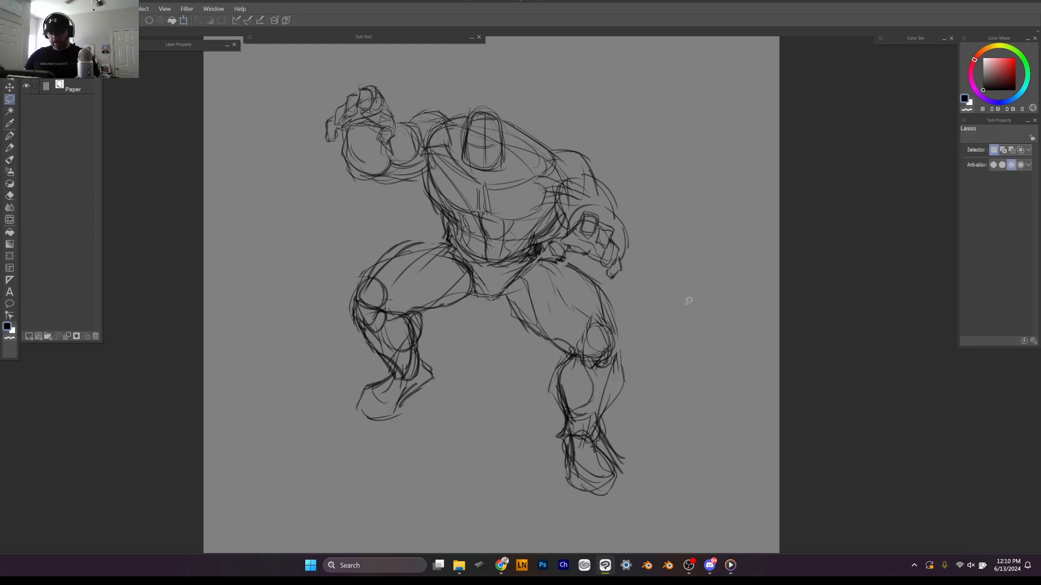
Step: Lasso the lower leg and foot under the lowered arm, foreshorten and rotate them about 11.7 degrees, and refit them to the knee
mouse_move(616, 351)
left_mouse_down()
mouse_move(546, 366)
mouse_move(594, 498)
mouse_move(651, 433)
mouse_move(622, 349)
left_mouse_up()
key("ctrl+t")
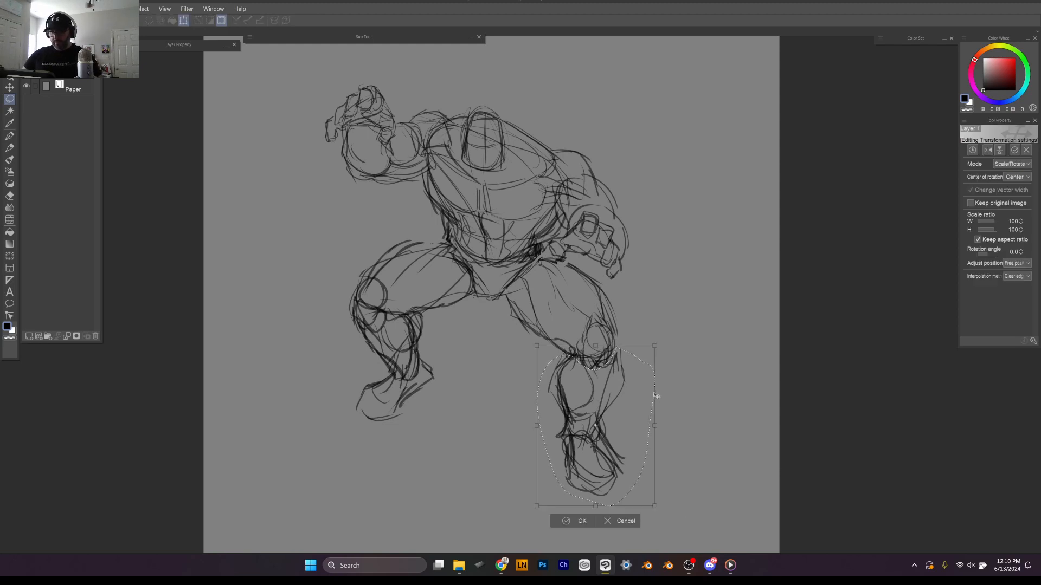
left_click_drag(644, 405, 634, 406)
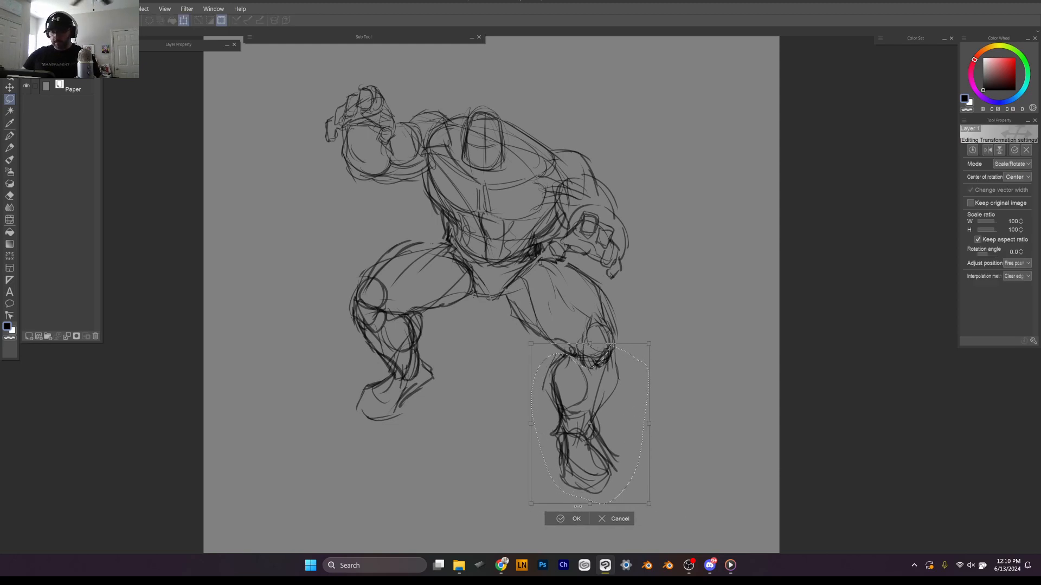
left_click_drag(649, 503, 658, 478)
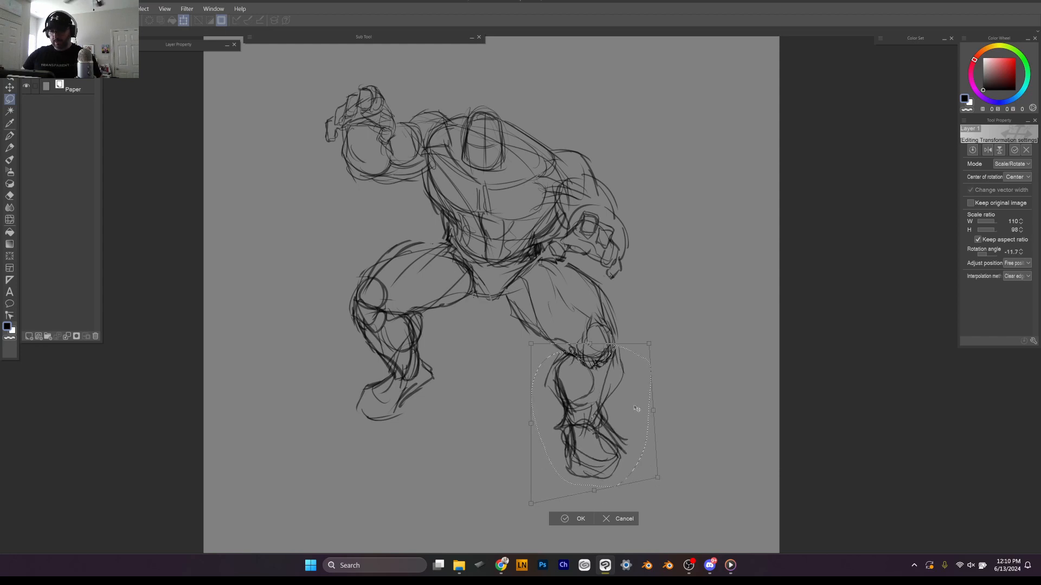
left_click_drag(651, 343, 637, 341)
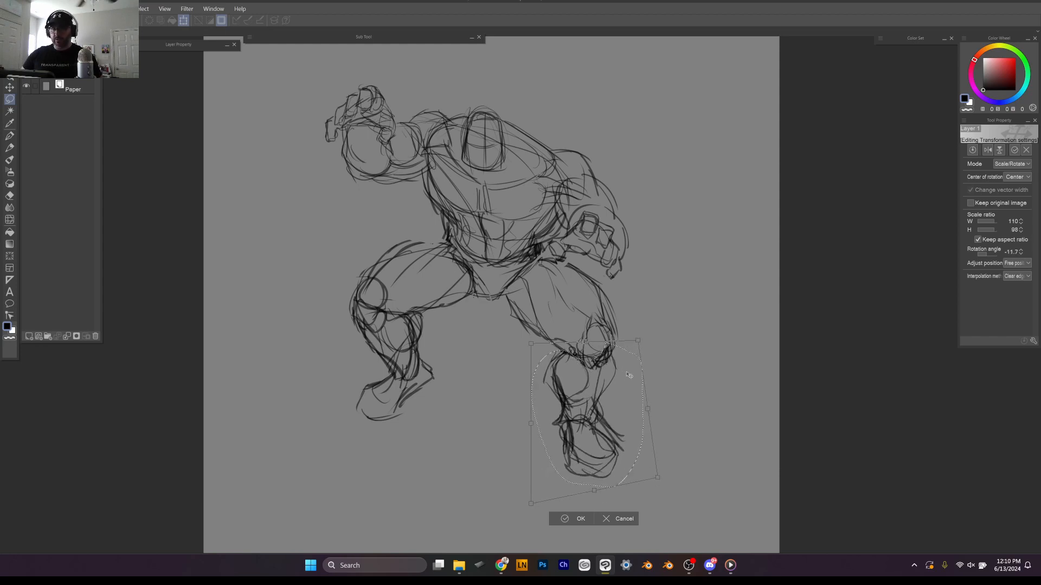
left_click_drag(614, 429, 634, 400)
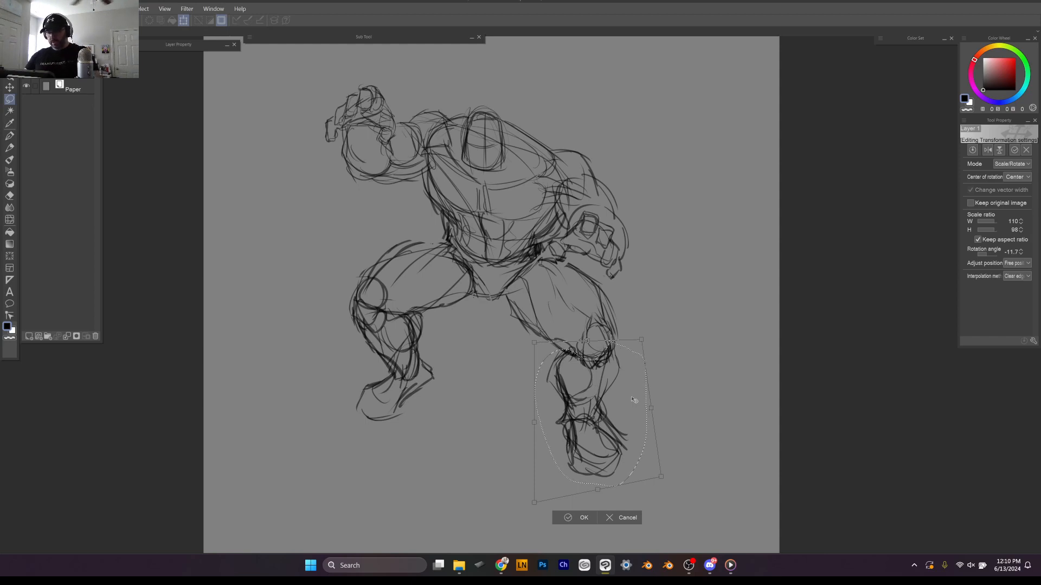
key("Return")
key("ctrl+d")
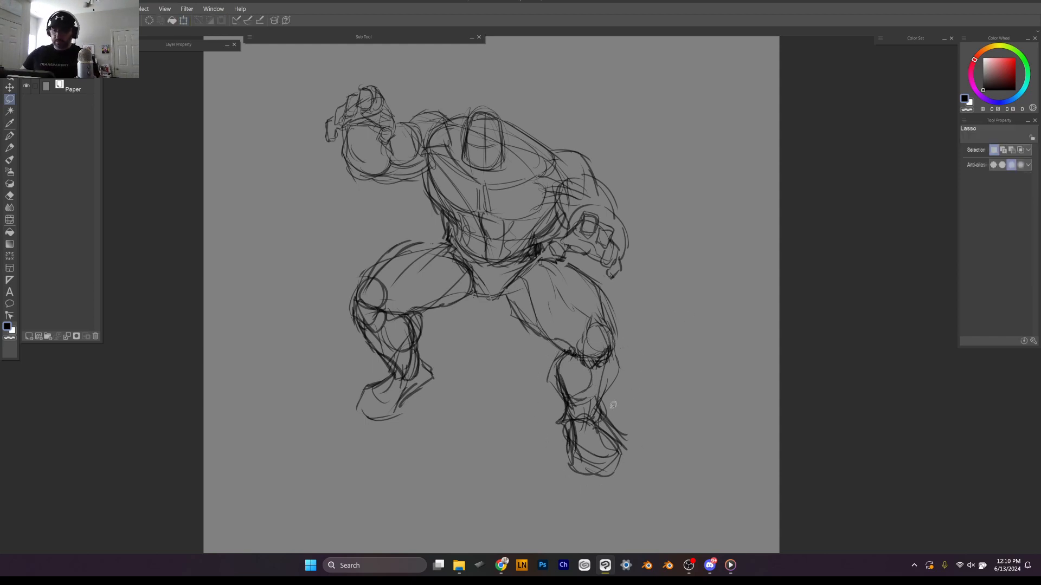
Step: Lasso the foot under the lowered arm and delete it up to the ankle
left_click_drag(617, 393, 600, 423)
key("Delete")
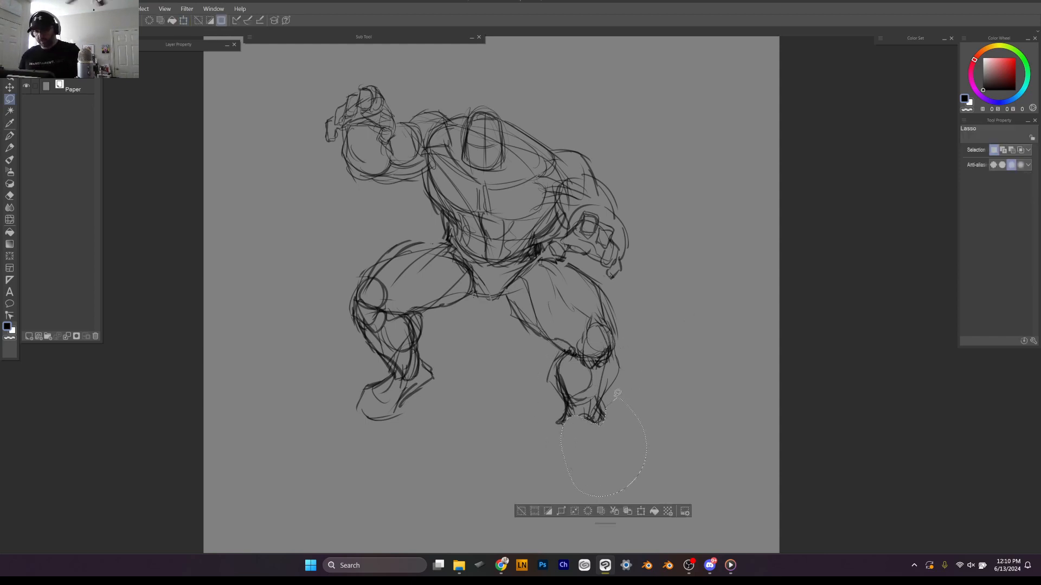
key("ctrl+d")
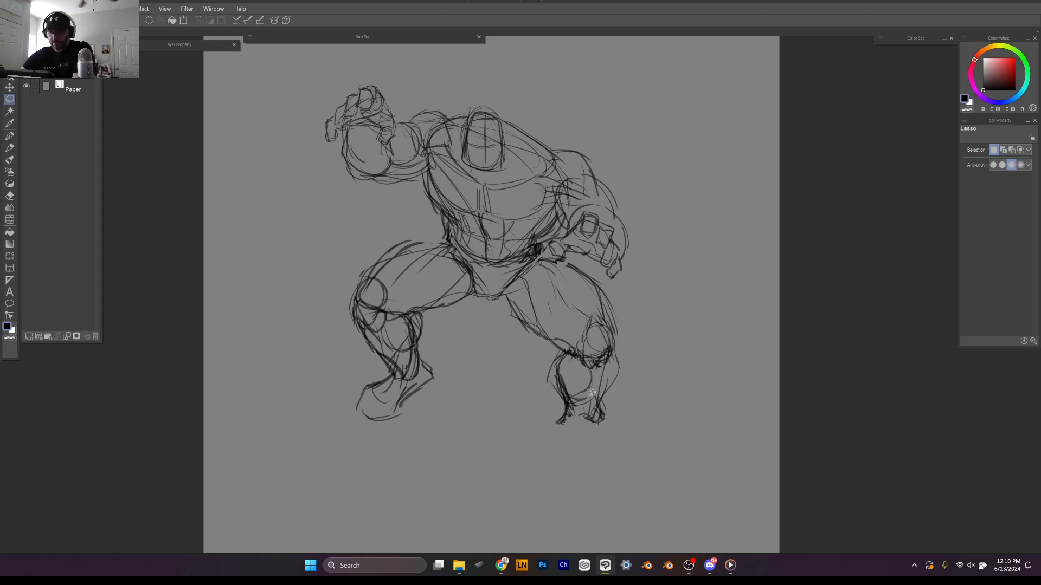
Step: Redraw the ankle and a shorter, forward-pointing foot on that leg, darkening its heel, instep and toe contours
key("p")
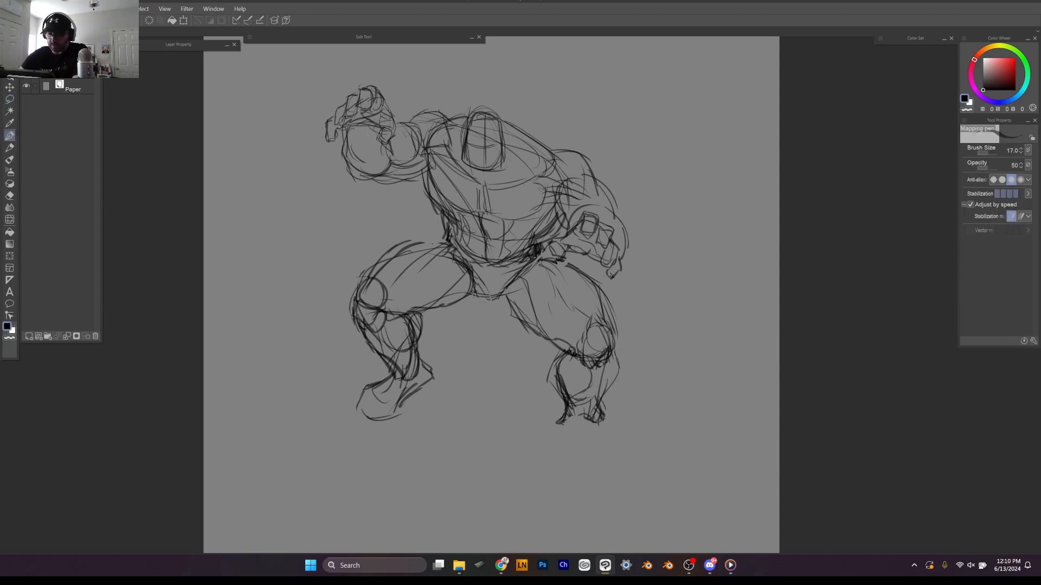
mouse_move(617, 377)
left_mouse_down()
mouse_move(579, 427)
mouse_move(565, 399)
mouse_move(563, 426)
left_mouse_up()
mouse_move(589, 420)
left_mouse_down()
mouse_move(564, 426)
mouse_move(588, 426)
mouse_move(585, 449)
left_mouse_up()
mouse_move(576, 424)
left_mouse_down()
mouse_move(568, 444)
mouse_move(610, 449)
mouse_move(567, 445)
mouse_move(567, 461)
mouse_move(595, 481)
mouse_move(617, 464)
mouse_move(593, 478)
left_mouse_up()
mouse_move(607, 437)
left_mouse_down()
mouse_move(600, 452)
mouse_move(612, 453)
left_mouse_up()
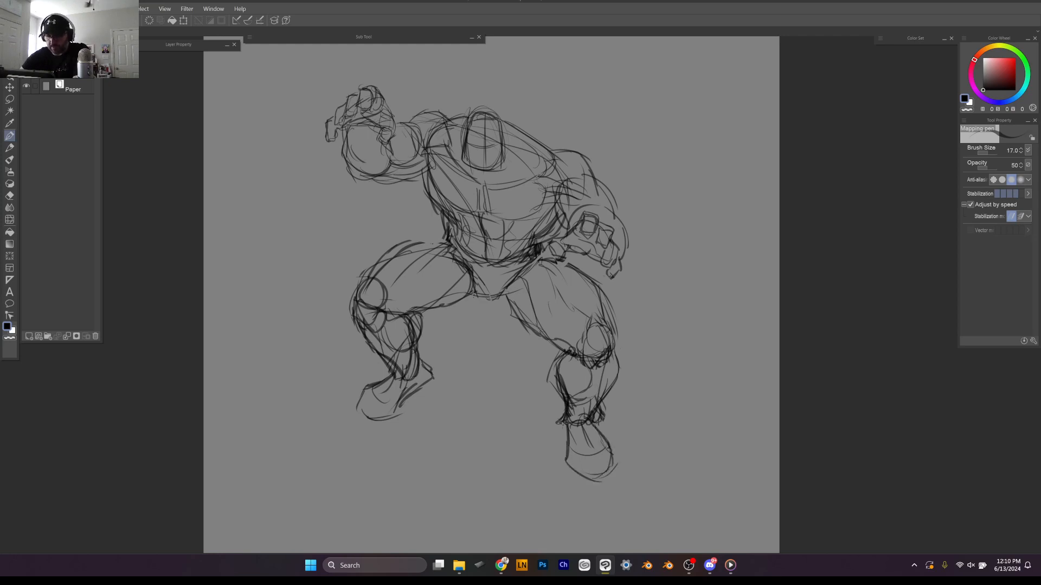
mouse_move(570, 414)
left_mouse_down()
mouse_move(559, 423)
mouse_move(588, 484)
mouse_move(569, 454)
mouse_move(616, 470)
left_mouse_up()
left_click_drag(609, 454, 607, 476)
mouse_move(592, 422)
left_mouse_down()
mouse_move(605, 448)
mouse_move(594, 459)
left_mouse_up()
left_click_drag(599, 436, 617, 465)
left_click_drag(614, 470, 597, 482)
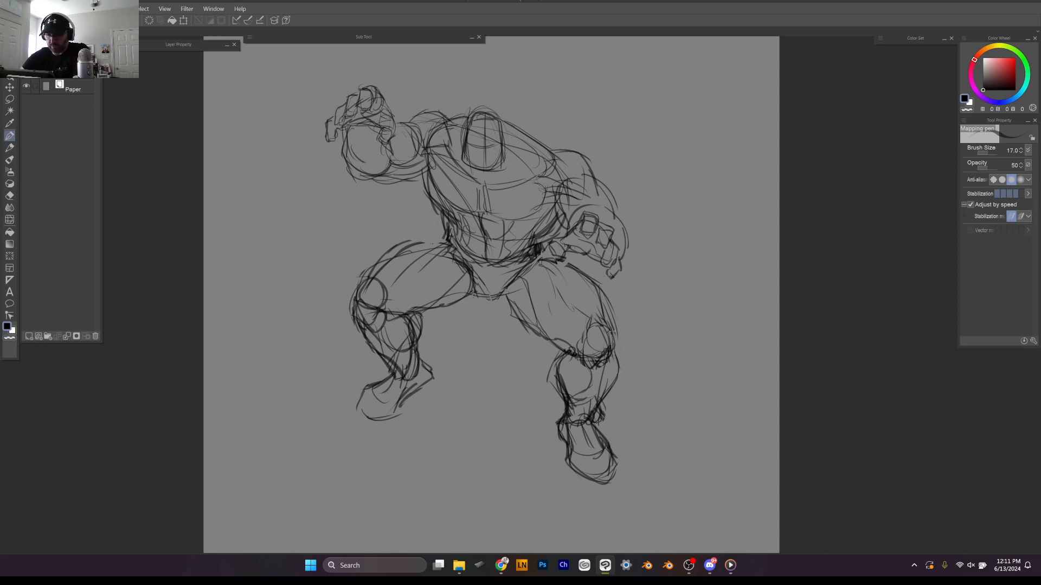
Step: Reinforce the hip line below the lowered hand and darken the upper contour of the thigh under the raised arm
left_click_drag(544, 259, 578, 268)
left_click_drag(532, 257, 557, 272)
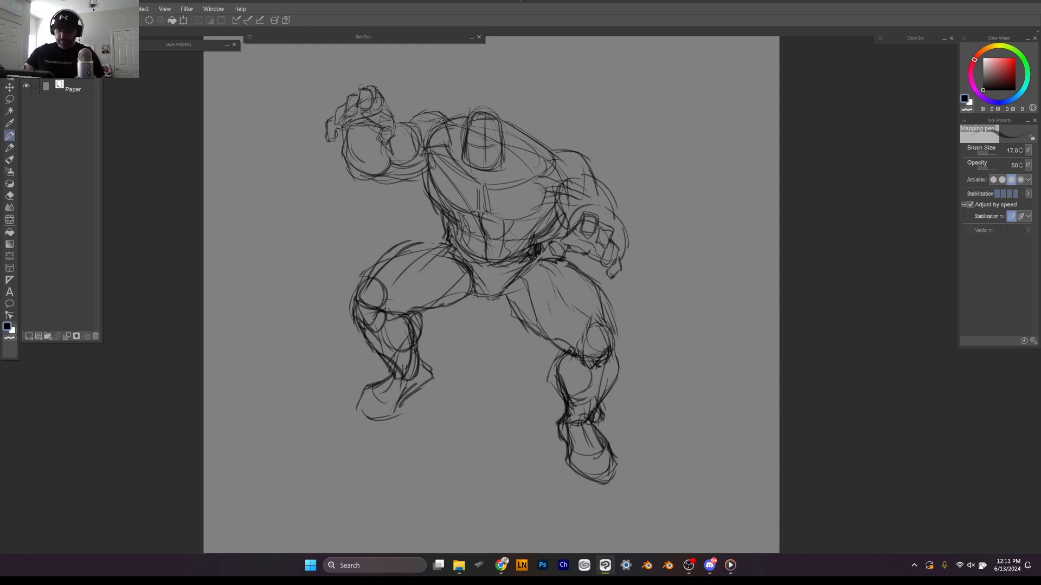
key("p")
mouse_move(379, 250)
left_mouse_down()
mouse_move(442, 238)
mouse_move(397, 245)
mouse_move(375, 275)
left_mouse_up()
key("ctrl+z")
key("p")
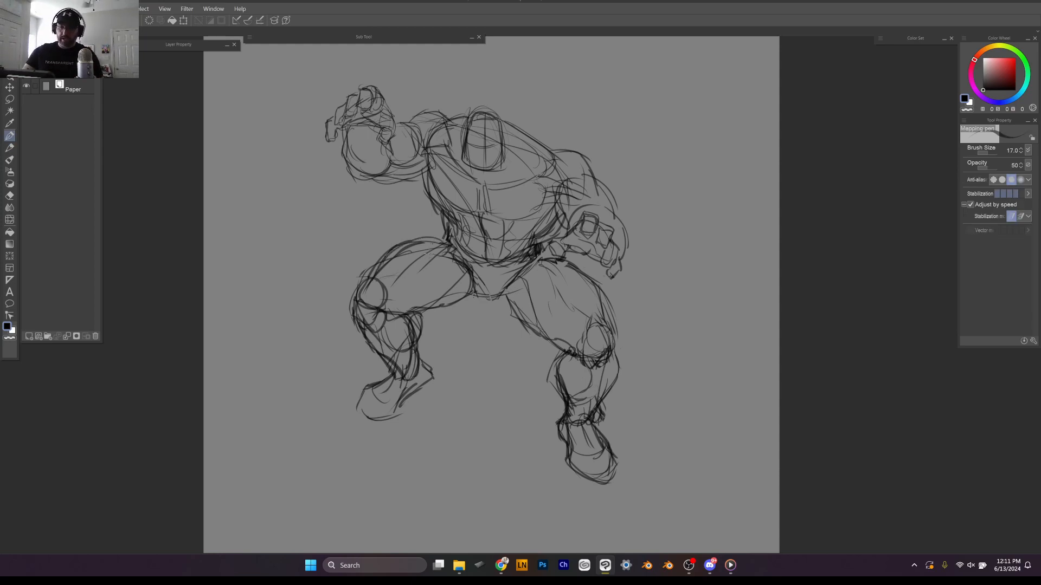
mouse_move(428, 255)
left_mouse_down()
mouse_move(380, 285)
mouse_move(390, 313)
mouse_move(421, 294)
mouse_move(439, 264)
left_mouse_up()
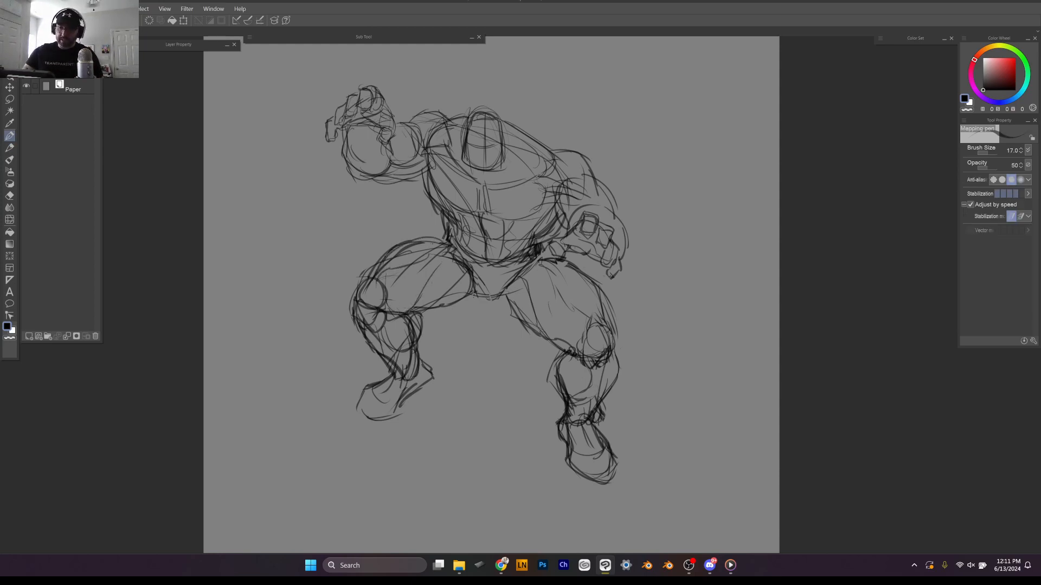
Step: Strengthen the inner thigh contour from the crotch to the knee on the leg under the lowered arm
left_click_drag(477, 293, 548, 335)
left_click_drag(530, 286, 542, 333)
left_click_drag(544, 338, 584, 354)
left_click_drag(527, 282, 542, 334)
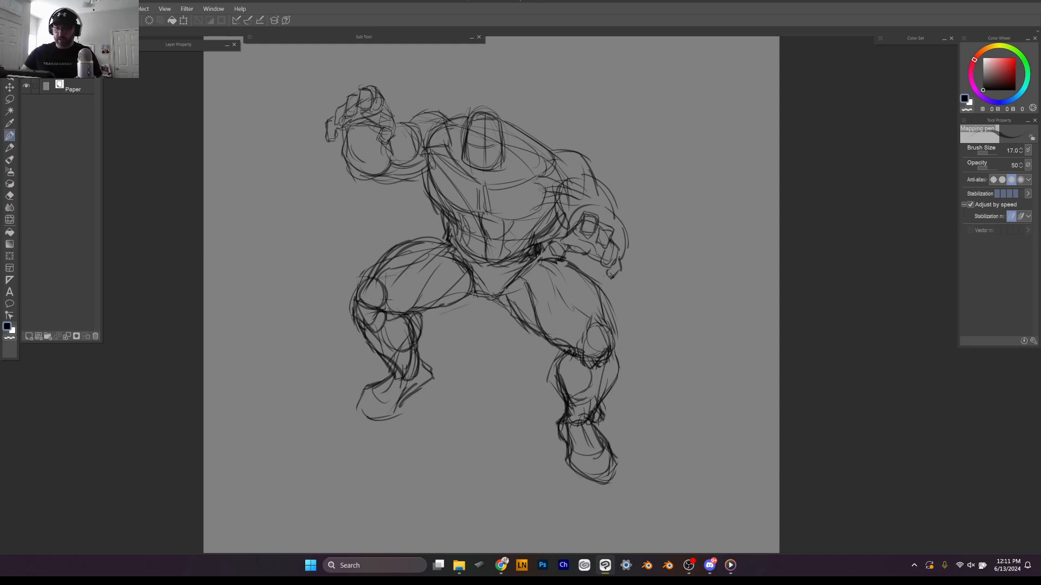
Step: Add muscle lines inside that thigh and darken its outer contour down past the knee
mouse_move(530, 259)
left_mouse_down()
mouse_move(553, 321)
mouse_move(540, 282)
left_mouse_up()
mouse_move(538, 281)
left_mouse_down()
mouse_move(592, 318)
mouse_move(571, 264)
mouse_move(581, 304)
left_mouse_up()
left_click_drag(577, 272, 591, 317)
left_click_drag(581, 306, 593, 349)
left_click_drag(590, 313, 612, 346)
left_click_drag(588, 282, 607, 309)
left_click_drag(600, 298, 617, 386)
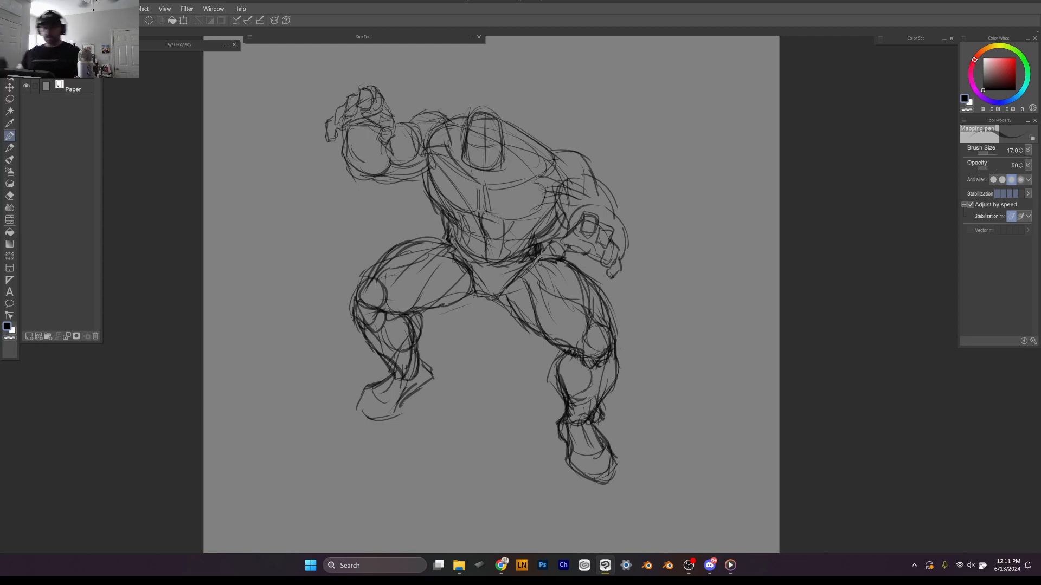
Step: Sketch a head oval, slanted shoulder line and curved spine for a second, standing figure beside the crouching one
scroll(589, 400, "down", 3)
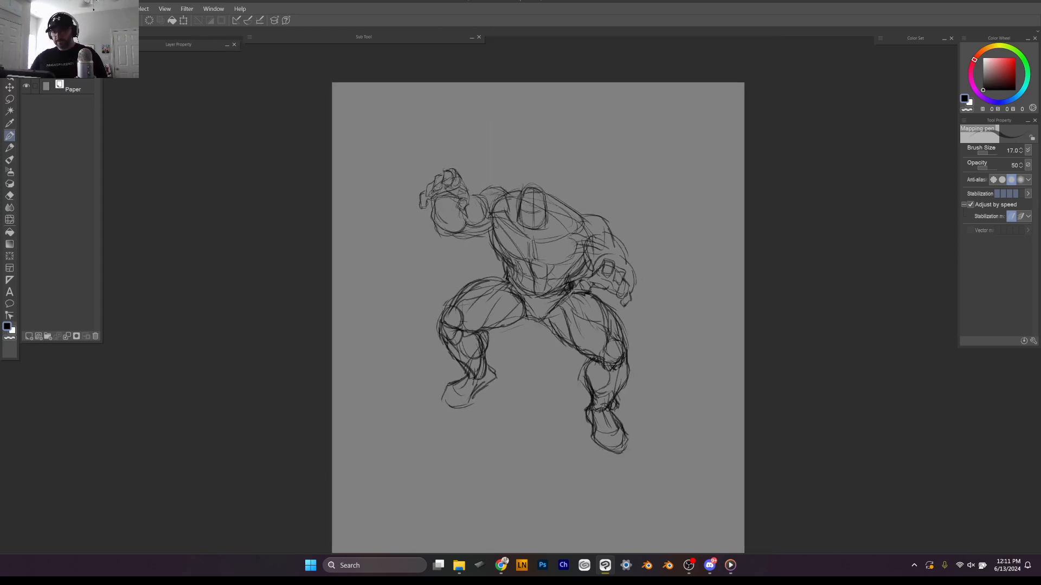
left_click_drag(678, 294, 672, 221)
left_click_drag(602, 270, 560, 400)
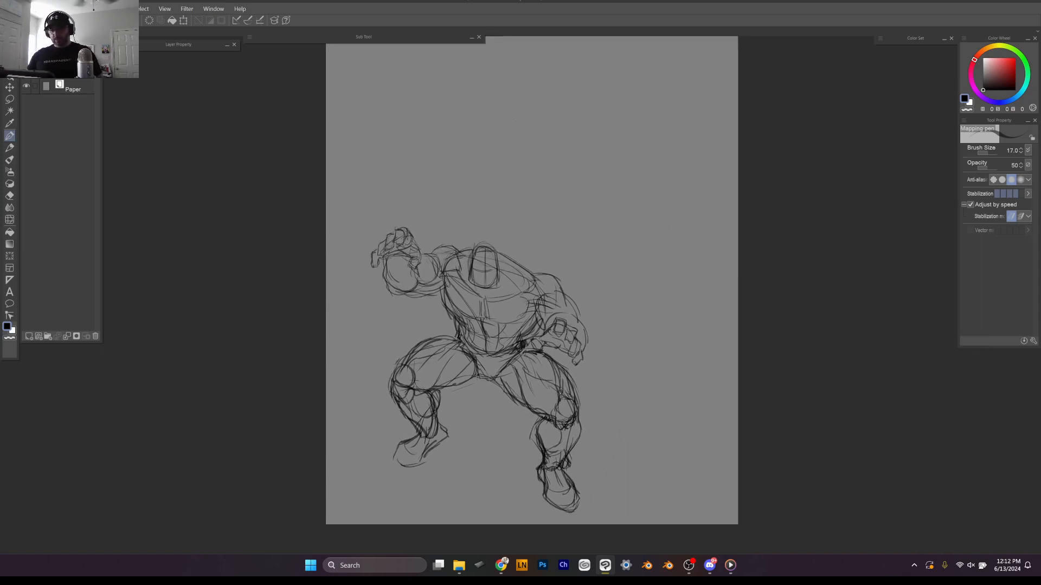
scroll(738, 418, "up", 4)
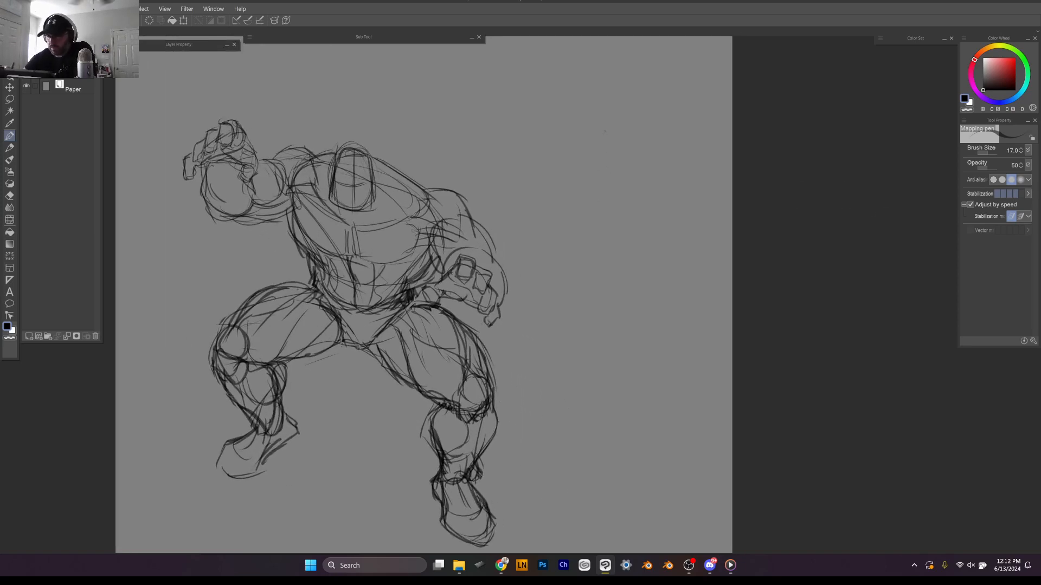
mouse_move(604, 132)
left_mouse_down()
mouse_move(599, 165)
mouse_move(647, 142)
left_mouse_up()
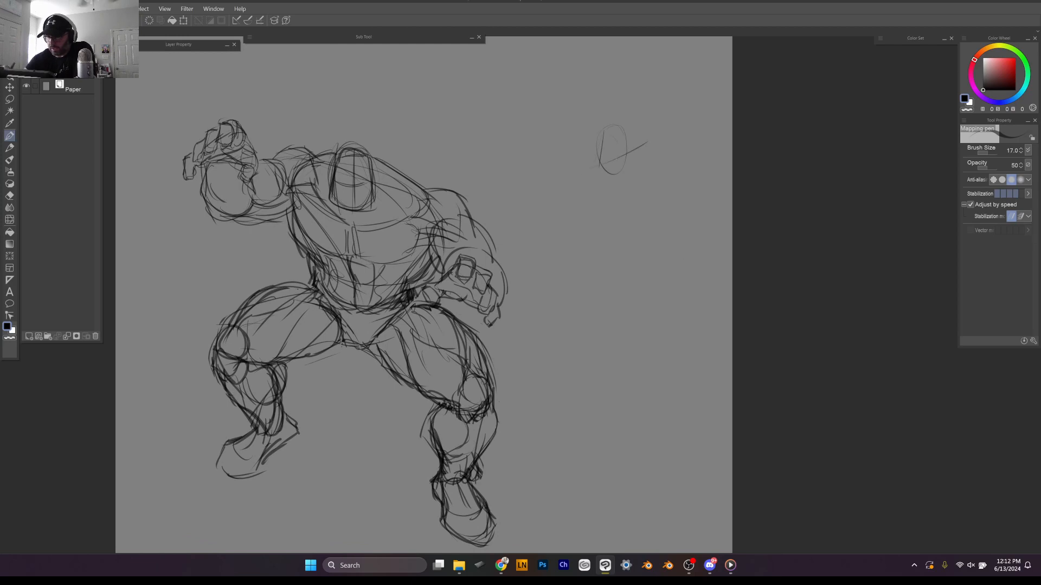
left_click_drag(568, 176, 655, 145)
mouse_move(573, 176)
left_mouse_down()
mouse_move(603, 193)
mouse_move(606, 262)
left_mouse_up()
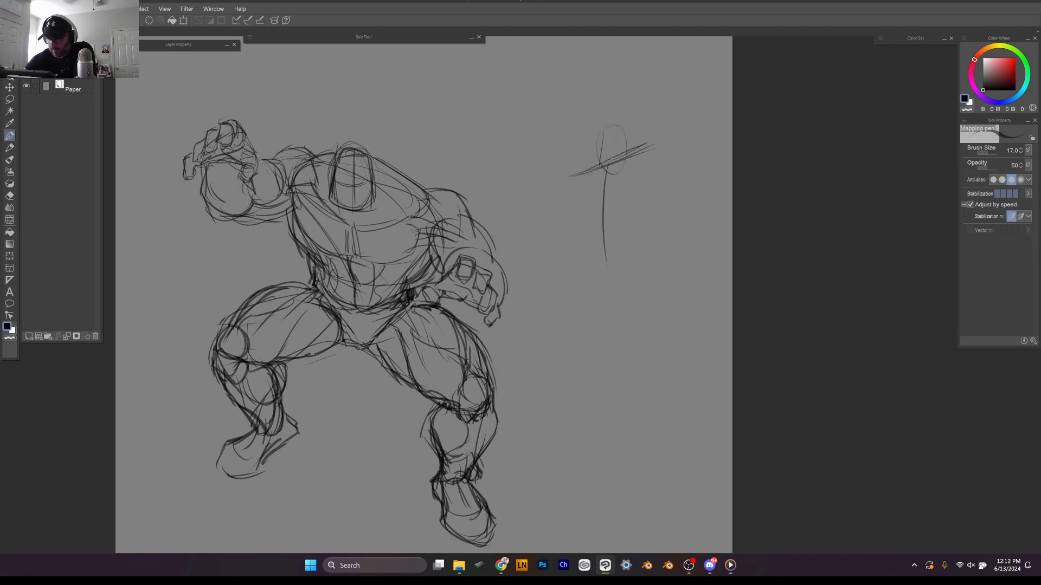
left_click_drag(613, 159, 604, 254)
Step: Rough in the standing figure's torso sides and the ribcage arch below the shoulder line
mouse_move(568, 173)
left_mouse_down()
mouse_move(555, 244)
mouse_move(585, 286)
left_mouse_up()
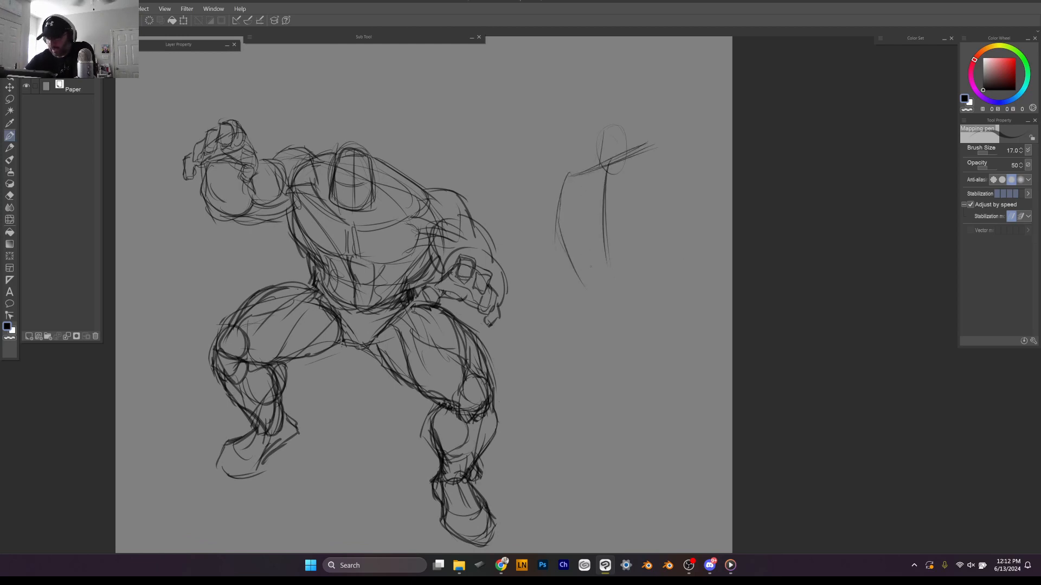
left_click_drag(576, 245, 653, 232)
left_click_drag(683, 179, 655, 234)
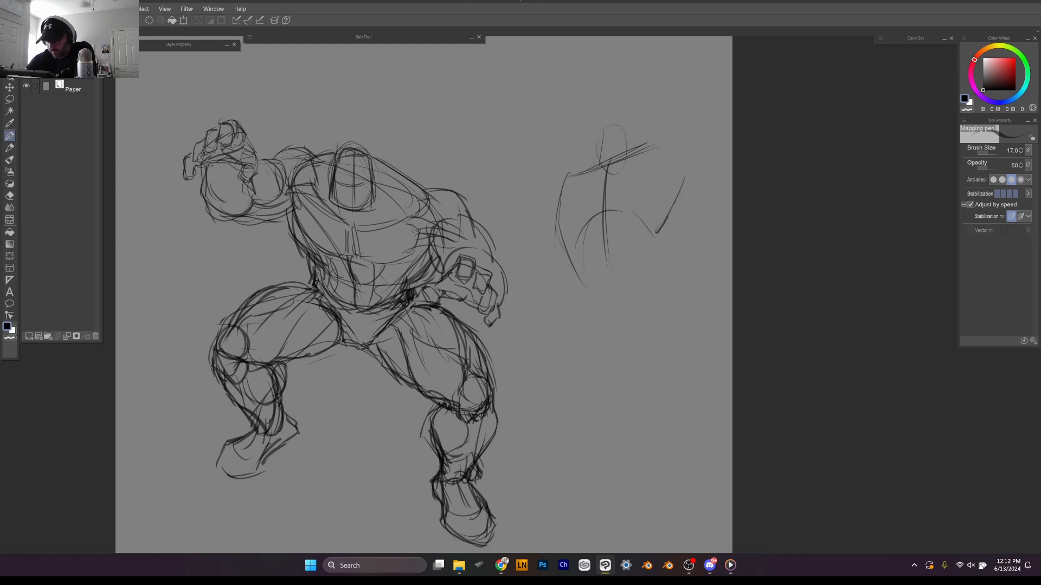
left_click_drag(657, 148, 682, 181)
left_click_drag(682, 199, 653, 286)
left_click_drag(560, 183, 555, 241)
left_click_drag(560, 227, 593, 295)
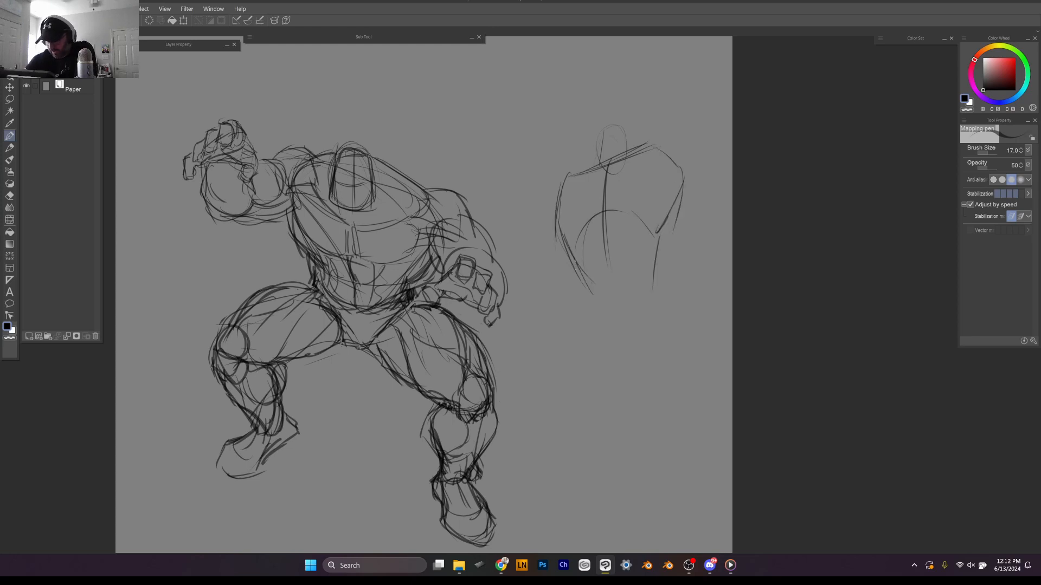
Step: Define the standing figure's slanted chest plane and collar lines between the two shoulders
left_click_drag(583, 234, 568, 246)
mouse_move(573, 169)
left_mouse_down()
mouse_move(554, 205)
mouse_move(596, 199)
left_mouse_up()
mouse_move(572, 172)
left_mouse_down()
mouse_move(562, 188)
mouse_move(600, 159)
left_mouse_up()
mouse_move(604, 161)
left_mouse_down()
mouse_move(598, 190)
mouse_move(610, 200)
mouse_move(662, 181)
mouse_move(661, 152)
left_mouse_up()
mouse_move(649, 142)
left_mouse_down()
mouse_move(660, 154)
mouse_move(635, 185)
mouse_move(586, 197)
left_mouse_up()
Step: Draw the standing figure's bent arm nearest the crouching figure, with rounded shoulder, elbow, forearm and fist at the hip
left_click_drag(574, 169, 536, 188)
mouse_move(556, 173)
left_mouse_down()
mouse_move(536, 190)
mouse_move(541, 208)
left_mouse_up()
mouse_move(540, 192)
left_mouse_down()
mouse_move(517, 239)
mouse_move(561, 274)
mouse_move(581, 250)
mouse_move(590, 266)
mouse_move(569, 266)
mouse_move(590, 250)
mouse_move(565, 265)
left_mouse_up()
mouse_move(567, 247)
left_mouse_down()
mouse_move(560, 266)
mouse_move(589, 253)
left_mouse_up()
mouse_move(538, 204)
left_mouse_down()
mouse_move(507, 245)
mouse_move(510, 271)
left_mouse_up()
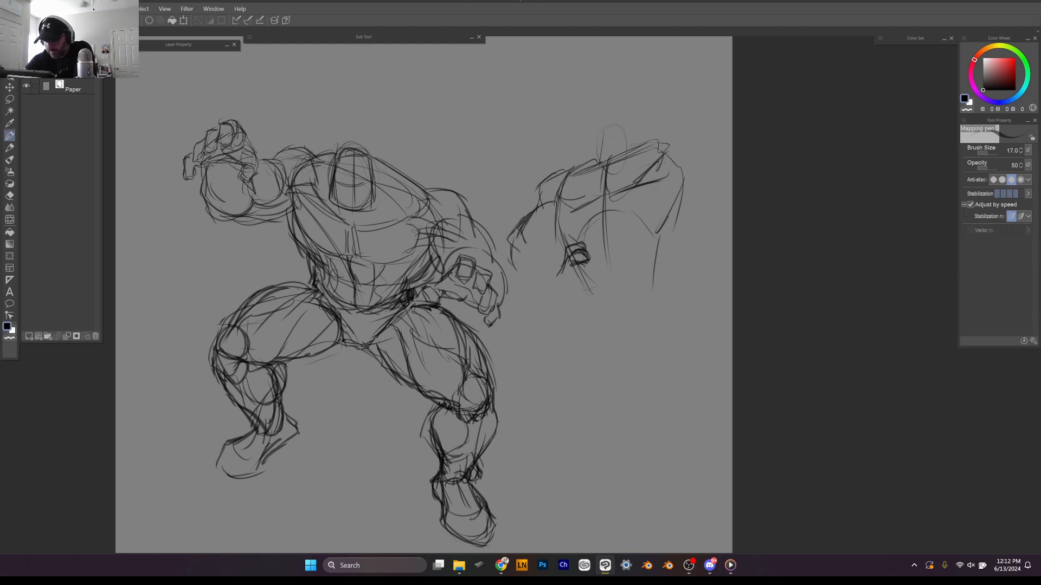
mouse_move(518, 227)
left_mouse_down()
mouse_move(504, 252)
mouse_move(534, 288)
mouse_move(566, 279)
left_mouse_up()
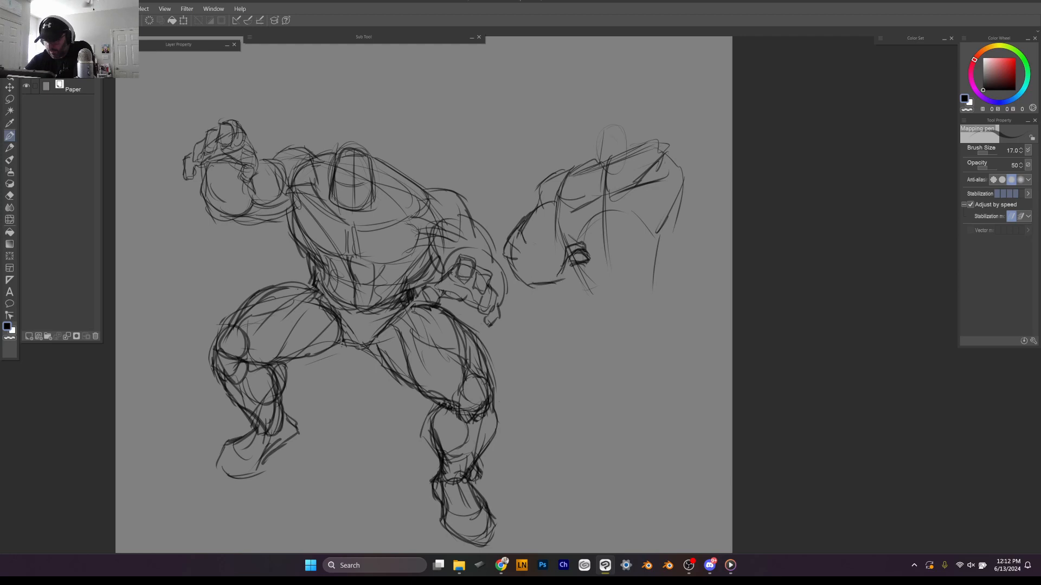
mouse_move(522, 238)
left_mouse_down()
mouse_move(547, 230)
mouse_move(559, 251)
mouse_move(551, 239)
left_mouse_up()
mouse_move(537, 203)
left_mouse_down()
mouse_move(527, 214)
mouse_move(533, 231)
mouse_move(525, 219)
mouse_move(504, 244)
mouse_move(517, 259)
mouse_move(516, 225)
mouse_move(563, 169)
left_mouse_up()
left_click_drag(512, 257, 570, 275)
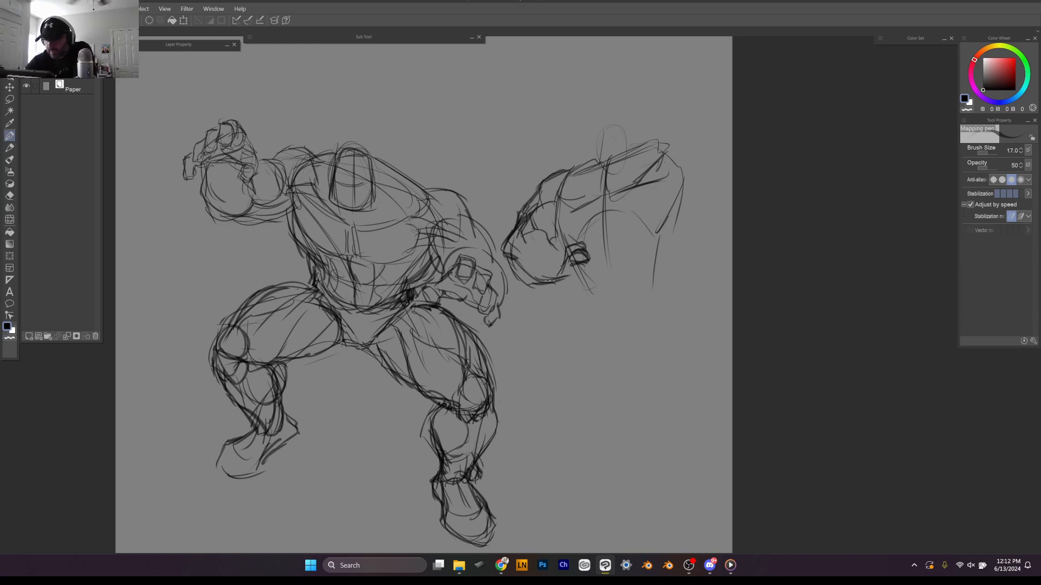
mouse_move(552, 233)
left_mouse_down()
mouse_move(538, 250)
mouse_move(554, 245)
mouse_move(548, 265)
mouse_move(572, 240)
mouse_move(583, 249)
mouse_move(578, 272)
left_mouse_up()
Step: Sketch the fist and bent forearm at the standing figure's opposite hip
mouse_move(648, 226)
left_mouse_down()
mouse_move(677, 252)
mouse_move(634, 247)
mouse_move(670, 241)
mouse_move(669, 225)
mouse_move(651, 254)
mouse_move(631, 234)
mouse_move(663, 264)
mouse_move(717, 267)
left_mouse_up()
left_click_drag(665, 237, 704, 234)
left_click_drag(673, 235, 701, 222)
left_click_drag(682, 228, 720, 196)
left_click_drag(662, 260, 713, 266)
left_click_drag(727, 218, 714, 266)
Step: Add the shoulder and upper arm above that forearm and darken the torso side beside it
mouse_move(642, 143)
left_mouse_down()
mouse_move(685, 127)
mouse_move(723, 149)
left_mouse_up()
mouse_move(723, 145)
left_mouse_down()
mouse_move(671, 152)
mouse_move(675, 178)
left_mouse_up()
mouse_move(668, 158)
left_mouse_down()
mouse_move(705, 201)
mouse_move(704, 135)
mouse_move(729, 198)
mouse_move(682, 207)
mouse_move(689, 218)
left_mouse_up()
left_click_drag(690, 181, 668, 201)
left_click_drag(672, 160, 665, 181)
left_click_drag(687, 196, 673, 225)
left_click_drag(679, 219, 664, 233)
Step: Draw the standing figure's waistline curves and block in its head with straight sides and a face line
mouse_move(581, 265)
left_mouse_down()
mouse_move(576, 293)
mouse_move(645, 274)
left_mouse_up()
left_click_drag(598, 278, 668, 264)
left_click_drag(579, 288, 659, 279)
mouse_move(600, 144)
left_mouse_down()
mouse_move(593, 162)
mouse_move(630, 126)
mouse_move(627, 150)
left_mouse_up()
mouse_move(619, 125)
left_mouse_down()
mouse_move(614, 157)
mouse_move(601, 156)
mouse_move(620, 154)
left_mouse_up()
left_click_drag(630, 122, 629, 153)
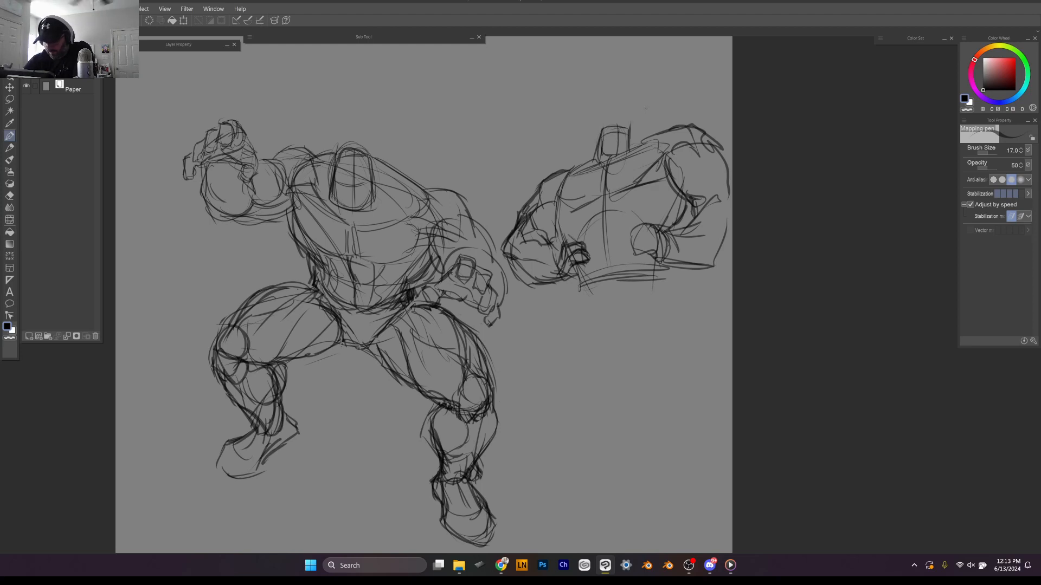
Step: Sketch the standing figure's V-shaped pelvis and its leg nearest the crouching figure, with tapered thigh, knee and calf
mouse_move(575, 279)
left_mouse_down()
mouse_move(599, 321)
mouse_move(619, 329)
left_mouse_up()
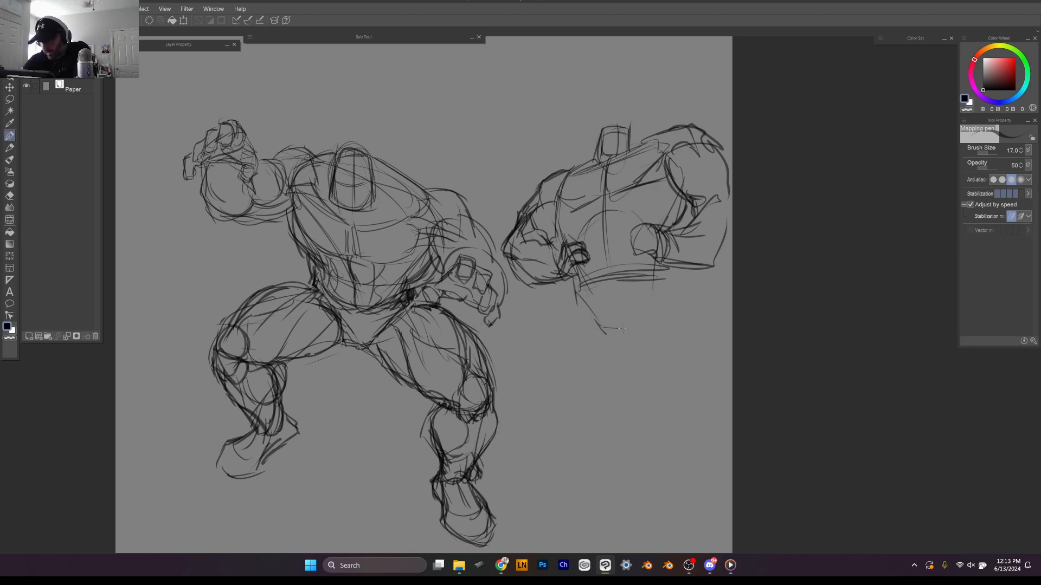
left_click_drag(650, 285, 592, 332)
left_click_drag(573, 289, 554, 345)
mouse_move(561, 305)
left_mouse_down()
mouse_move(570, 399)
mouse_move(614, 329)
mouse_move(564, 400)
mouse_move(575, 417)
left_mouse_up()
mouse_move(552, 369)
left_mouse_down()
mouse_move(534, 470)
mouse_move(572, 422)
left_mouse_up()
left_click_drag(580, 394, 573, 449)
left_click_drag(575, 440, 557, 476)
mouse_move(555, 386)
left_mouse_down()
mouse_move(535, 409)
mouse_move(542, 463)
left_mouse_up()
mouse_move(562, 443)
left_mouse_down()
mouse_move(542, 477)
mouse_move(562, 473)
left_mouse_up()
Step: Draw the standing figure's other thigh, tapering from the hip to the knee, and redo its inner contour
left_click_drag(627, 338, 669, 405)
left_click_drag(669, 405, 683, 348)
mouse_move(654, 278)
left_mouse_down()
mouse_move(679, 305)
mouse_move(692, 377)
mouse_move(652, 381)
left_mouse_up()
left_click_drag(622, 335, 657, 388)
mouse_move(649, 299)
left_mouse_down()
mouse_move(638, 375)
mouse_move(673, 399)
left_mouse_up()
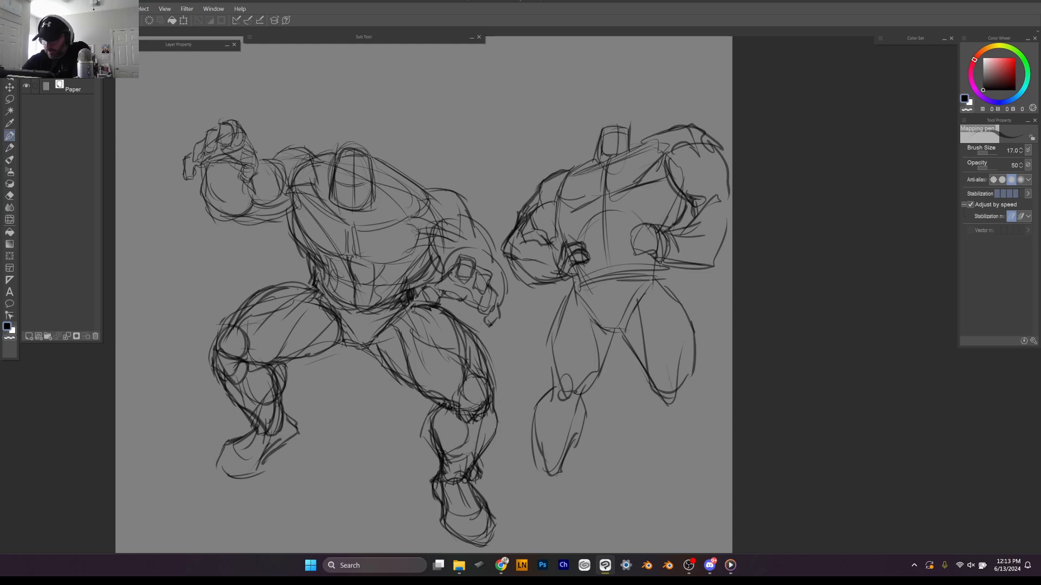
left_click_drag(650, 279, 688, 387)
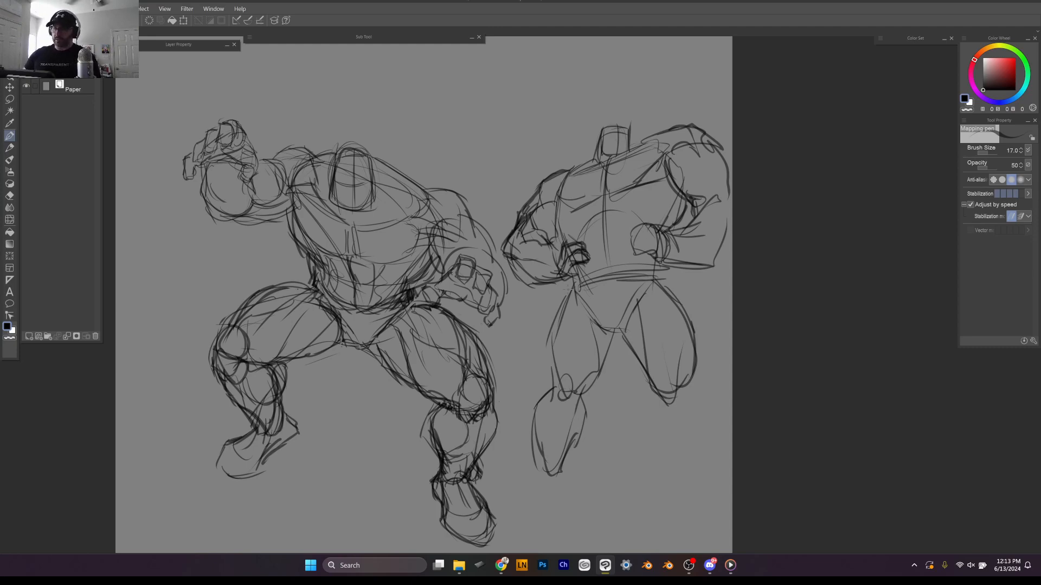
key("ctrl+z")
mouse_move(655, 280)
left_mouse_down()
mouse_move(662, 392)
mouse_move(670, 373)
mouse_move(667, 396)
left_mouse_up()
Step: Add the knee and tapering lower leg beneath that thigh and reinforce the opposite calf's contours
mouse_move(694, 350)
left_mouse_down()
mouse_move(689, 396)
mouse_move(670, 396)
mouse_move(690, 467)
left_mouse_up()
left_click_drag(686, 384, 711, 480)
left_click_drag(666, 404, 668, 448)
left_click_drag(675, 443, 698, 484)
mouse_move(668, 401)
left_mouse_down()
mouse_move(713, 434)
mouse_move(703, 490)
left_mouse_up()
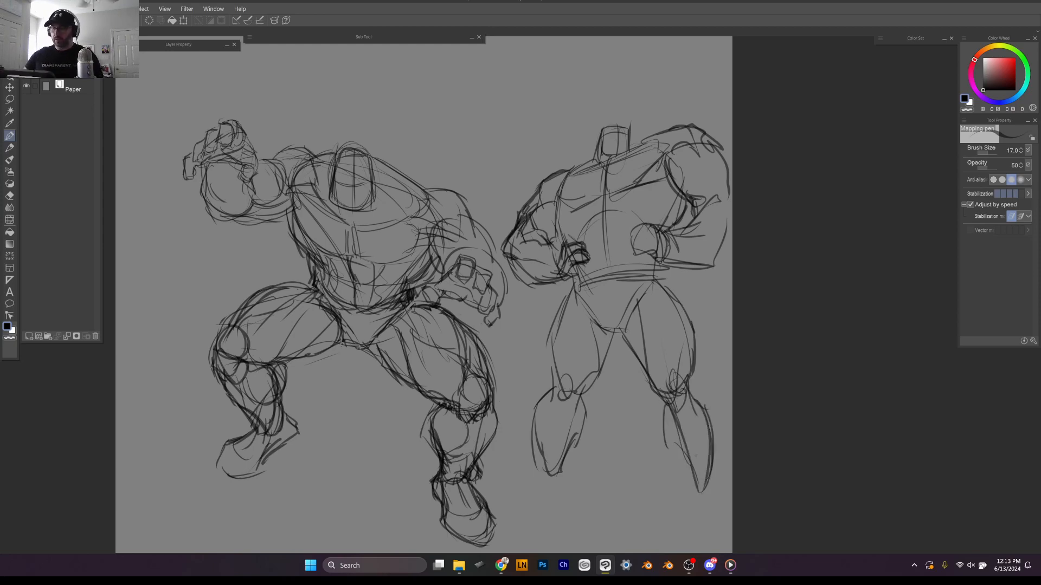
left_click_drag(587, 393, 558, 480)
mouse_move(552, 395)
left_mouse_down()
mouse_move(536, 477)
mouse_move(562, 460)
left_mouse_up()
Step: Draw the ankle and foot of the standing figure's leg farthest from the crouching figure and darken its calf
left_click_drag(663, 426, 686, 463)
mouse_move(683, 461)
left_mouse_down()
mouse_move(690, 500)
mouse_move(717, 512)
mouse_move(694, 480)
mouse_move(687, 527)
left_mouse_up()
mouse_move(693, 500)
left_mouse_down()
mouse_move(682, 526)
mouse_move(718, 529)
left_mouse_up()
left_click_drag(706, 481, 721, 528)
left_click_drag(710, 460, 714, 508)
mouse_move(691, 396)
left_mouse_down()
mouse_move(715, 437)
mouse_move(715, 511)
left_mouse_up()
Step: Refine the calf of the leg nearest the crouching figure and add its ankle and outward-pointing foot
left_click_drag(578, 435, 552, 492)
mouse_move(554, 396)
left_mouse_down()
mouse_move(535, 422)
mouse_move(542, 477)
left_mouse_up()
left_click_drag(572, 437, 541, 479)
mouse_move(545, 399)
left_mouse_down()
mouse_move(538, 477)
mouse_move(518, 503)
mouse_move(548, 515)
left_mouse_up()
mouse_move(552, 478)
left_mouse_down()
mouse_move(542, 509)
mouse_move(514, 510)
mouse_move(551, 517)
mouse_move(508, 509)
mouse_move(547, 514)
left_mouse_up()
left_click_drag(547, 485, 545, 515)
mouse_move(541, 456)
left_mouse_down()
mouse_move(541, 478)
mouse_move(502, 511)
left_mouse_up()
left_click_drag(504, 511, 549, 518)
left_click_drag(556, 485, 551, 515)
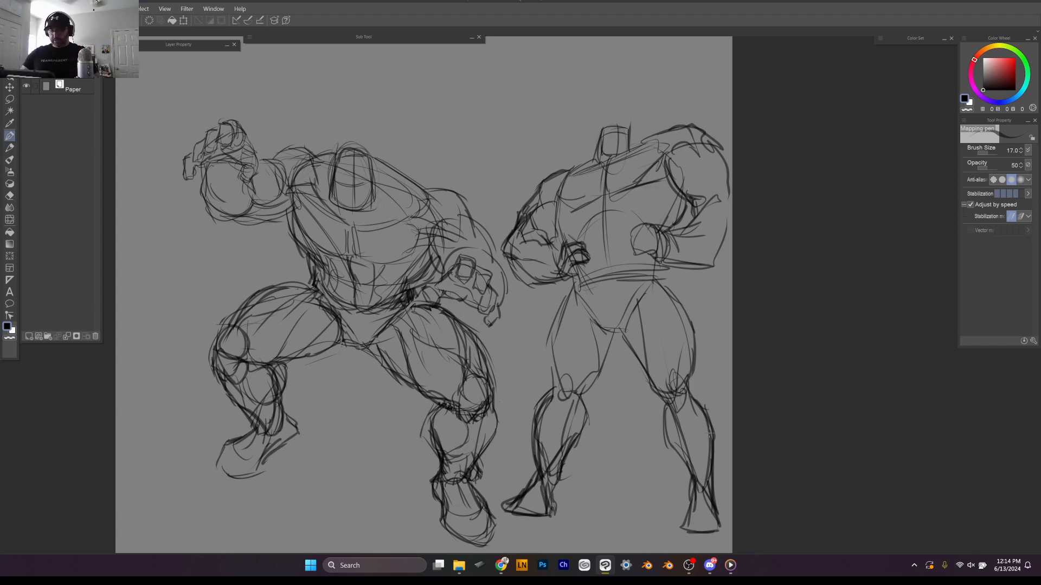
Step: Lasso the entire standing figure and delete it, leaving only the crouching figure
key("m")
mouse_move(735, 485)
left_mouse_down()
mouse_move(550, 534)
mouse_move(531, 140)
mouse_move(790, 467)
mouse_move(781, 458)
left_mouse_up()
key("Delete")
key("ctrl+d")
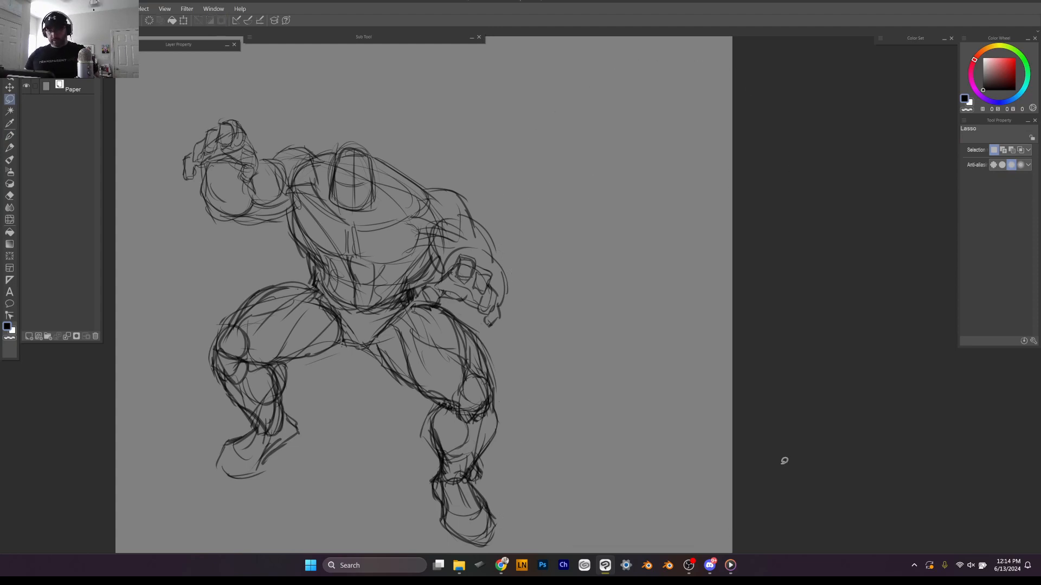
key("p")
scroll(509, 185, "up", 3)
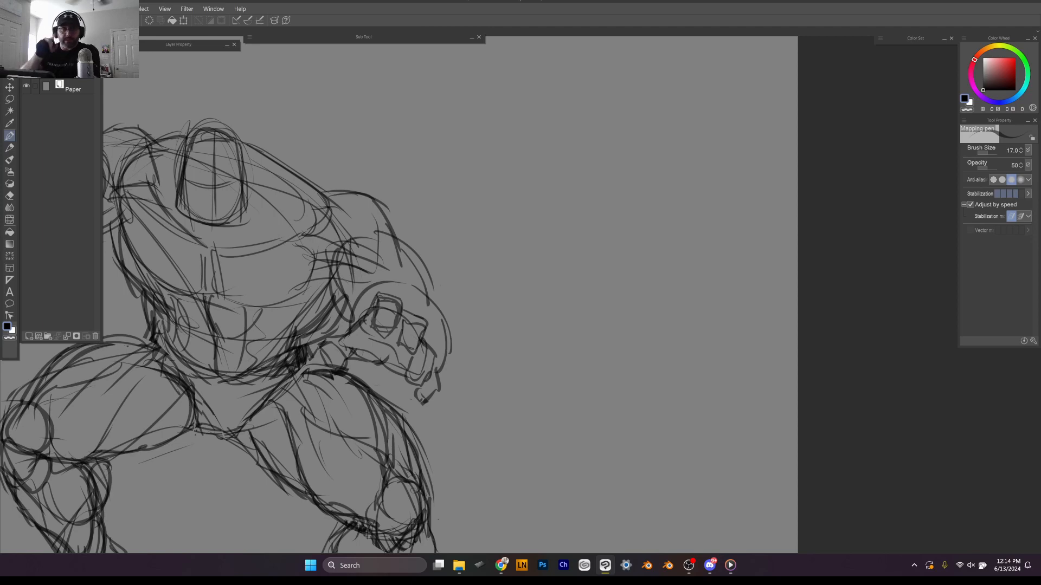
Step: Block in a tapering torso outline with a curved waistline in the empty space beside the crouching figure
scroll(596, 157, "up", 1)
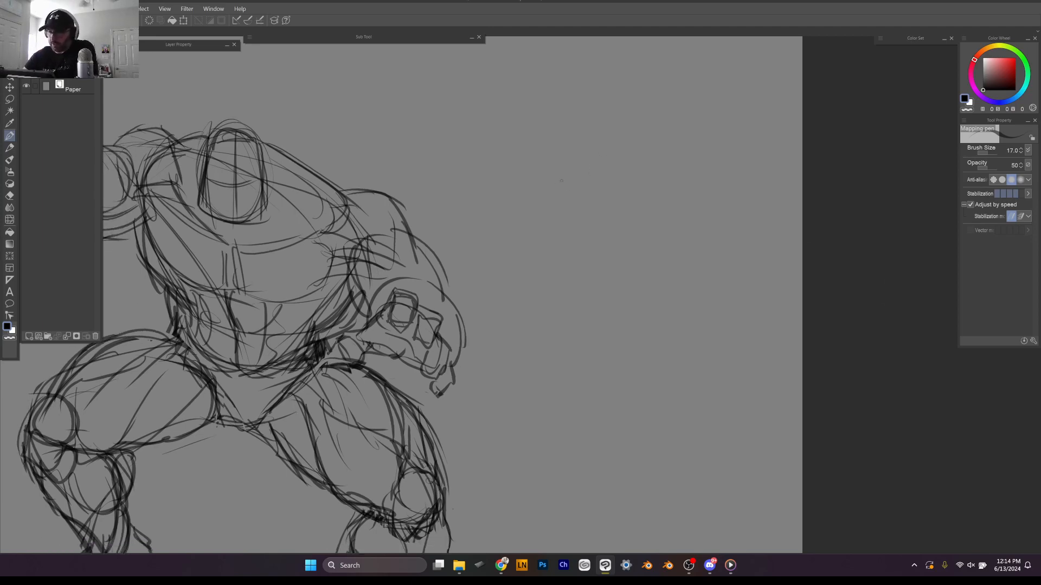
mouse_move(551, 187)
left_mouse_down()
mouse_move(644, 135)
mouse_move(681, 136)
left_mouse_up()
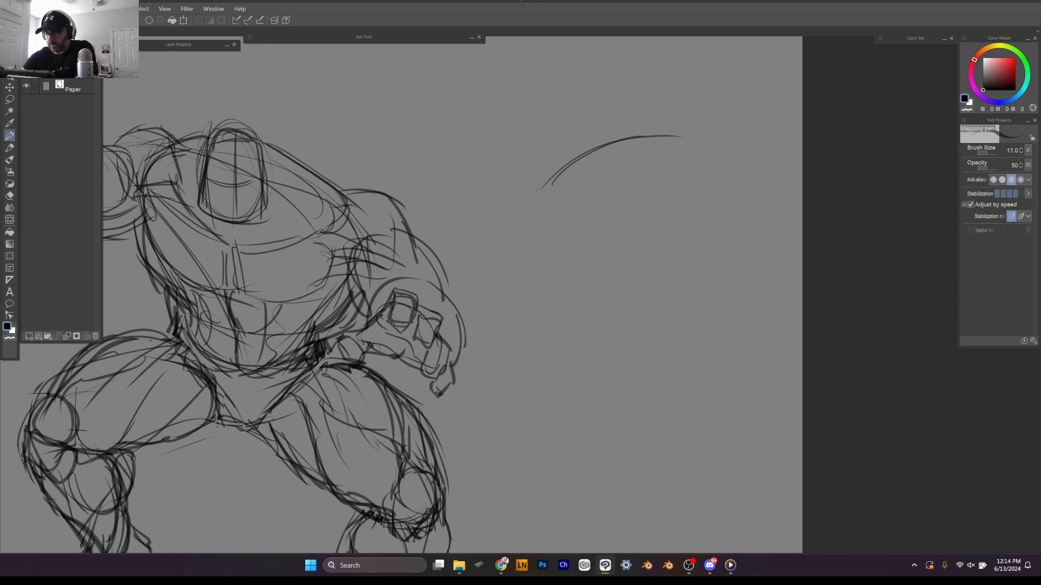
mouse_move(538, 190)
left_mouse_down()
mouse_move(569, 262)
mouse_move(615, 307)
left_mouse_up()
left_click_drag(686, 148, 650, 309)
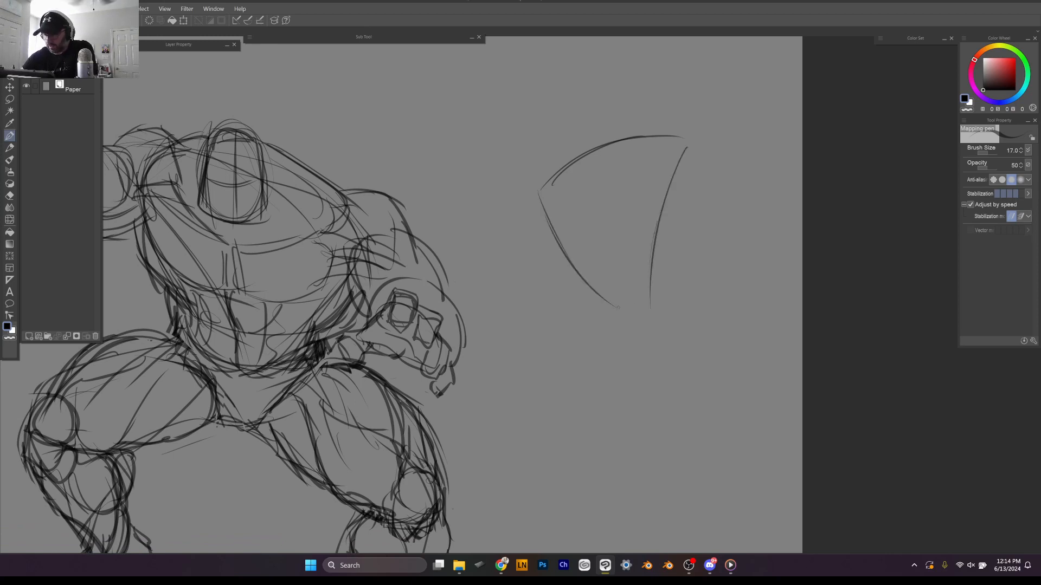
left_click_drag(579, 283, 660, 268)
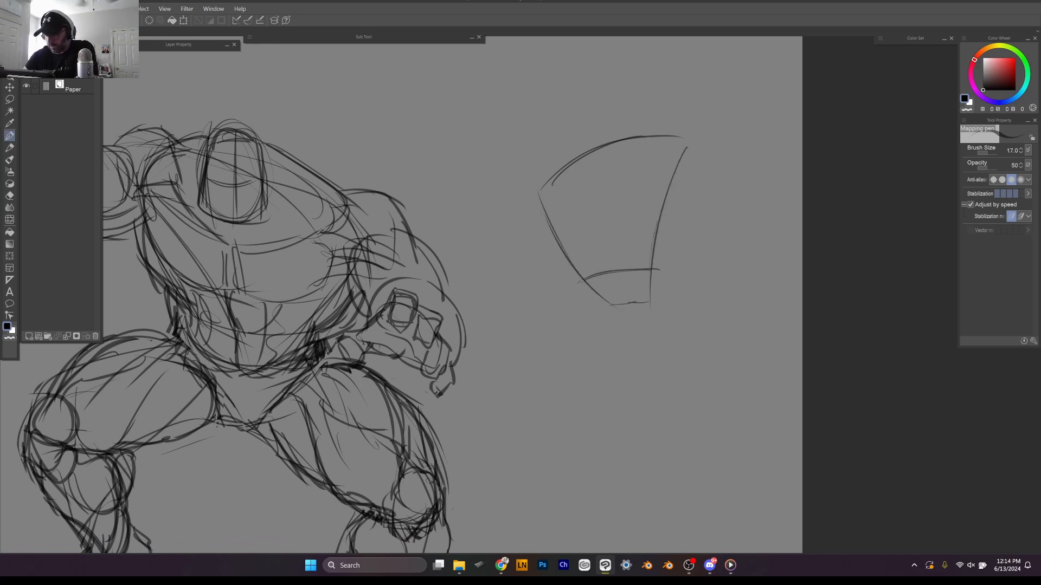
Step: Add the curved centreline and the rib and chest contours inside the new torso
left_click_drag(596, 148, 602, 266)
left_click_drag(573, 265, 587, 201)
left_click_drag(592, 206, 641, 230)
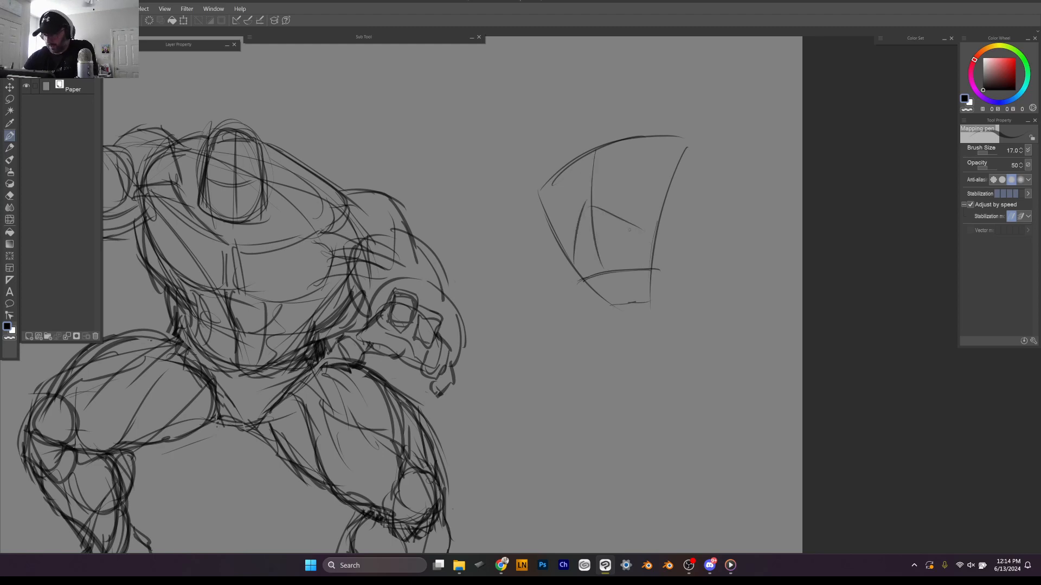
mouse_move(545, 210)
left_mouse_down()
mouse_move(576, 231)
mouse_move(632, 223)
mouse_move(562, 203)
mouse_move(592, 187)
left_mouse_up()
mouse_move(591, 150)
left_mouse_down()
mouse_move(591, 177)
mouse_move(642, 174)
mouse_move(658, 143)
left_mouse_up()
mouse_move(591, 157)
left_mouse_down()
mouse_move(585, 190)
mouse_move(609, 112)
mouse_move(583, 148)
mouse_move(614, 137)
mouse_move(577, 164)
left_mouse_up()
Step: Draw the blocky neck, the sloping shoulder and the arm nearest the crouching figure, ending in a tapered forearm
mouse_move(582, 129)
left_mouse_down()
mouse_move(572, 160)
mouse_move(531, 185)
left_mouse_up()
left_click_drag(576, 155, 529, 192)
mouse_move(573, 156)
left_mouse_down()
mouse_move(549, 182)
mouse_move(508, 280)
left_mouse_up()
mouse_move(526, 210)
left_mouse_down()
mouse_move(502, 296)
mouse_move(507, 262)
mouse_move(501, 348)
mouse_move(536, 294)
left_mouse_up()
left_click_drag(547, 248, 541, 274)
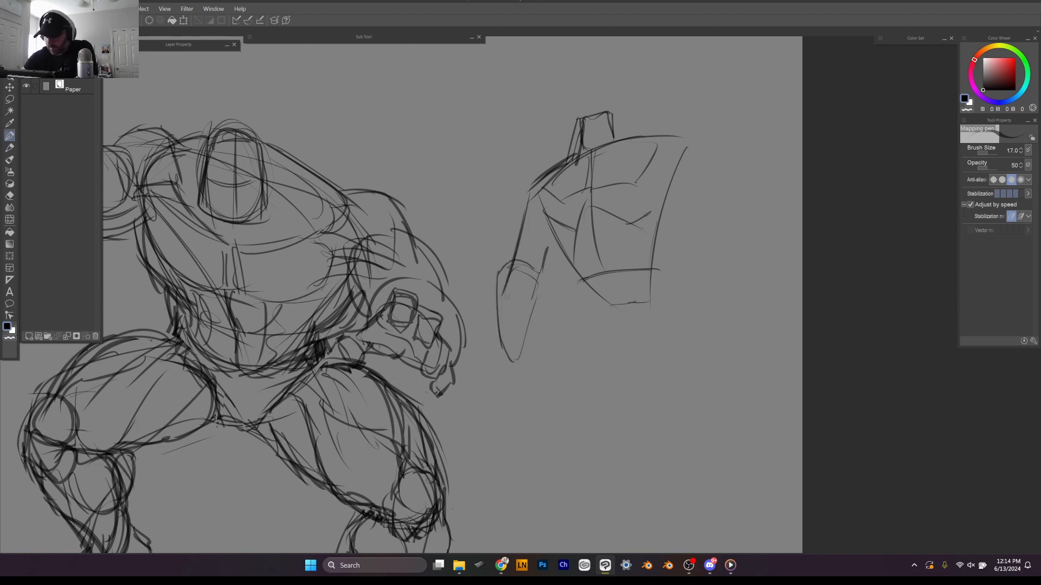
Step: Curve in the shoulder farthest from the crouching figure and darken both sides of the ribcage
mouse_move(655, 135)
left_mouse_down()
mouse_move(716, 161)
mouse_move(719, 209)
left_mouse_up()
left_click_drag(543, 217, 573, 279)
mouse_move(688, 206)
left_mouse_down()
mouse_move(668, 233)
mouse_move(671, 220)
mouse_move(662, 225)
left_mouse_up()
mouse_move(688, 196)
left_mouse_down()
mouse_move(664, 216)
mouse_move(679, 267)
left_mouse_up()
left_click_drag(666, 219, 677, 264)
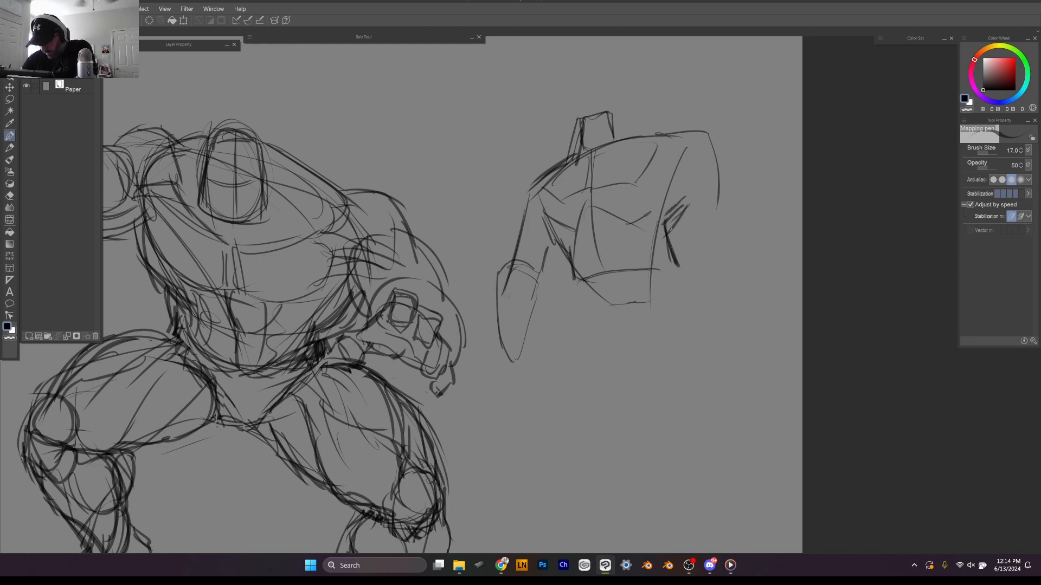
Step: Build up the rounded deltoid and upper arm on the shoulder farthest from the crouching figure
left_click_drag(673, 177, 713, 192)
mouse_move(682, 127)
left_mouse_down()
mouse_move(727, 142)
mouse_move(721, 185)
left_mouse_up()
left_click_drag(700, 156, 721, 187)
left_click_drag(657, 149, 701, 168)
mouse_move(657, 140)
left_mouse_down()
mouse_move(719, 129)
mouse_move(729, 183)
left_mouse_up()
mouse_move(674, 157)
left_mouse_down()
mouse_move(698, 223)
mouse_move(734, 205)
left_mouse_up()
mouse_move(723, 157)
left_mouse_down()
mouse_move(738, 216)
mouse_move(725, 260)
left_mouse_up()
Step: Draw the elbow and a tapered forearm below that upper arm
left_click_drag(738, 196, 755, 310)
left_click_drag(684, 183, 726, 241)
left_click_drag(694, 203, 715, 240)
mouse_move(724, 219)
left_mouse_down()
mouse_move(711, 254)
mouse_move(734, 304)
left_mouse_up()
left_click_drag(715, 255, 738, 315)
mouse_move(739, 314)
left_mouse_down()
mouse_move(759, 235)
mouse_move(759, 258)
left_mouse_up()
left_click_drag(762, 254, 758, 312)
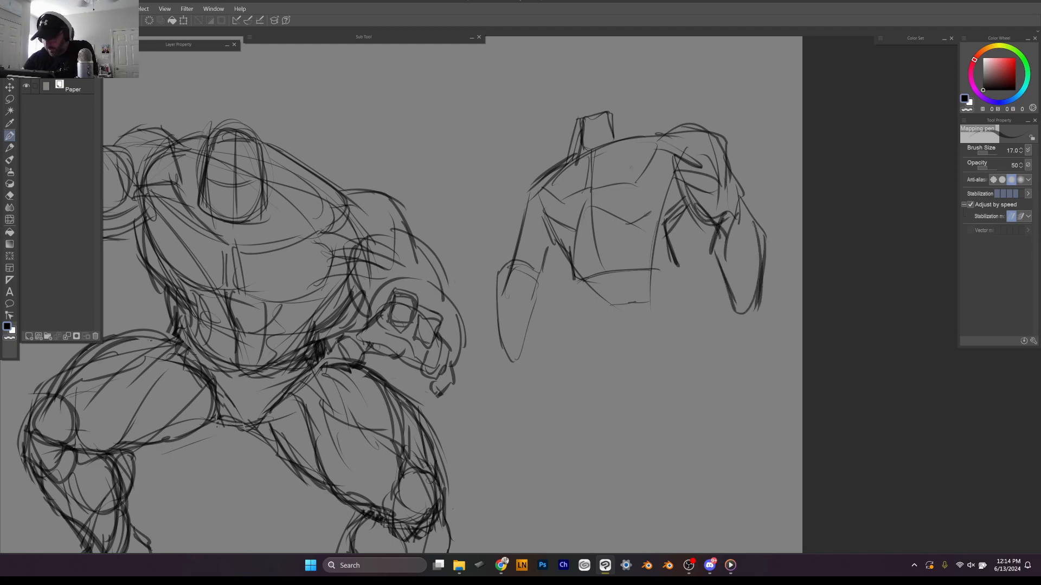
Step: Reinforce the shoulder, elbow and forearm contours of the arm nearest the crouching figure
mouse_move(544, 173)
left_mouse_down()
mouse_move(520, 200)
mouse_move(554, 193)
mouse_move(521, 194)
mouse_move(523, 209)
left_mouse_up()
mouse_move(522, 208)
left_mouse_down()
mouse_move(535, 218)
mouse_move(520, 216)
left_mouse_up()
mouse_move(524, 214)
left_mouse_down()
mouse_move(515, 251)
mouse_move(549, 253)
left_mouse_up()
left_click_drag(552, 240, 503, 272)
mouse_move(497, 274)
left_mouse_down()
mouse_move(517, 255)
mouse_move(509, 365)
left_mouse_up()
left_click_drag(542, 264, 507, 364)
left_click_drag(530, 315, 510, 359)
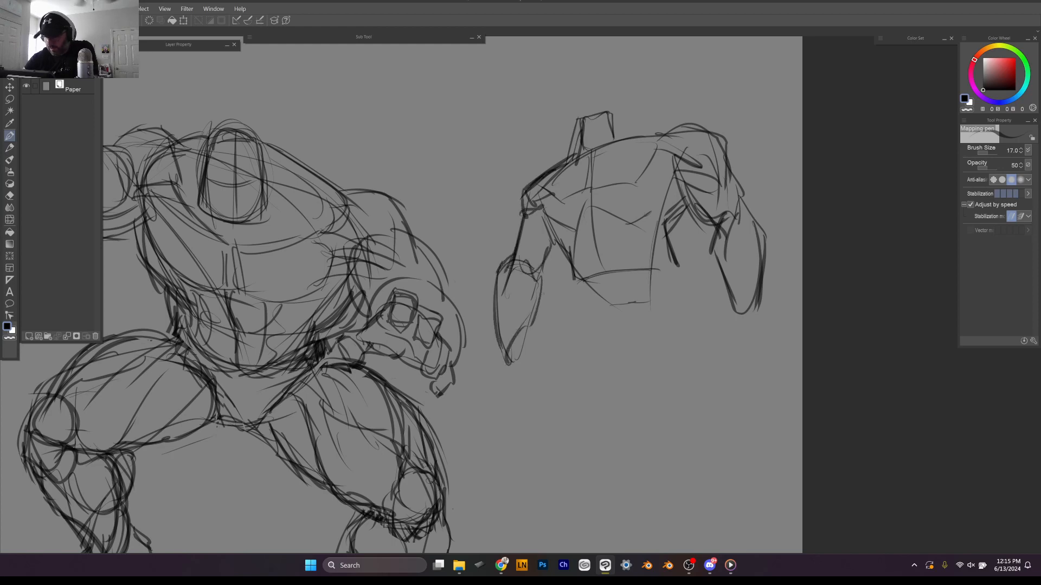
Step: Sketch a wedge-shaped pelvis with hip lines beneath the torso and restate the waistline
mouse_move(569, 277)
left_mouse_down()
mouse_move(573, 320)
mouse_move(617, 336)
mouse_move(615, 347)
left_mouse_up()
mouse_move(613, 343)
left_mouse_down()
mouse_move(636, 342)
mouse_move(658, 299)
left_mouse_up()
left_click_drag(641, 319, 662, 295)
left_click_drag(570, 280, 574, 315)
mouse_move(575, 305)
left_mouse_down()
mouse_move(610, 316)
mouse_move(623, 337)
left_mouse_up()
mouse_move(622, 336)
left_mouse_down()
mouse_move(647, 336)
mouse_move(677, 288)
left_mouse_up()
left_click_drag(583, 281, 674, 259)
left_click_drag(671, 253, 686, 287)
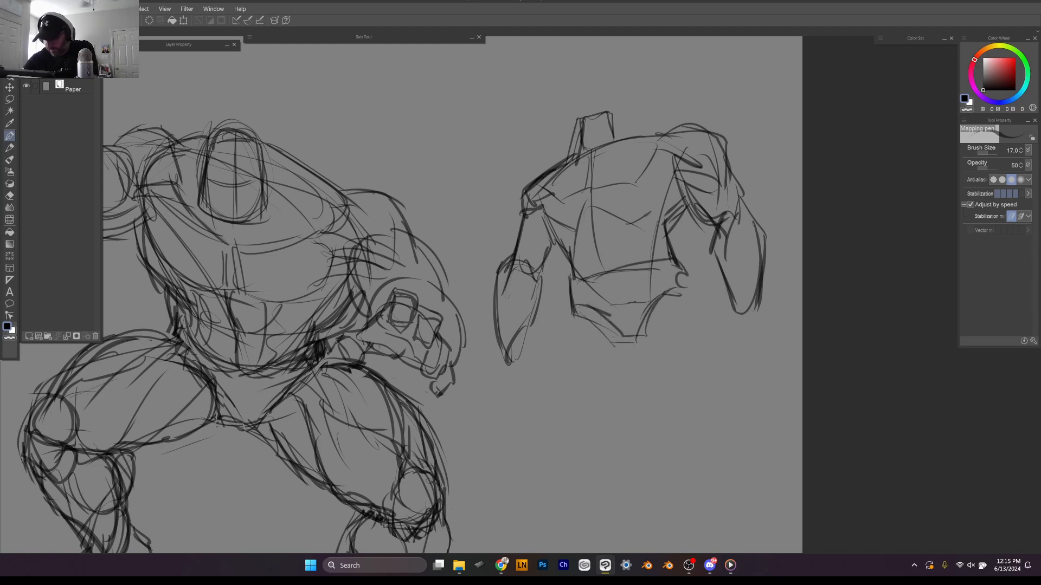
Step: Try rough contours for both thighs beneath the pelvis
mouse_move(570, 306)
left_mouse_down()
mouse_move(564, 369)
mouse_move(588, 412)
left_mouse_up()
left_click_drag(567, 352, 629, 430)
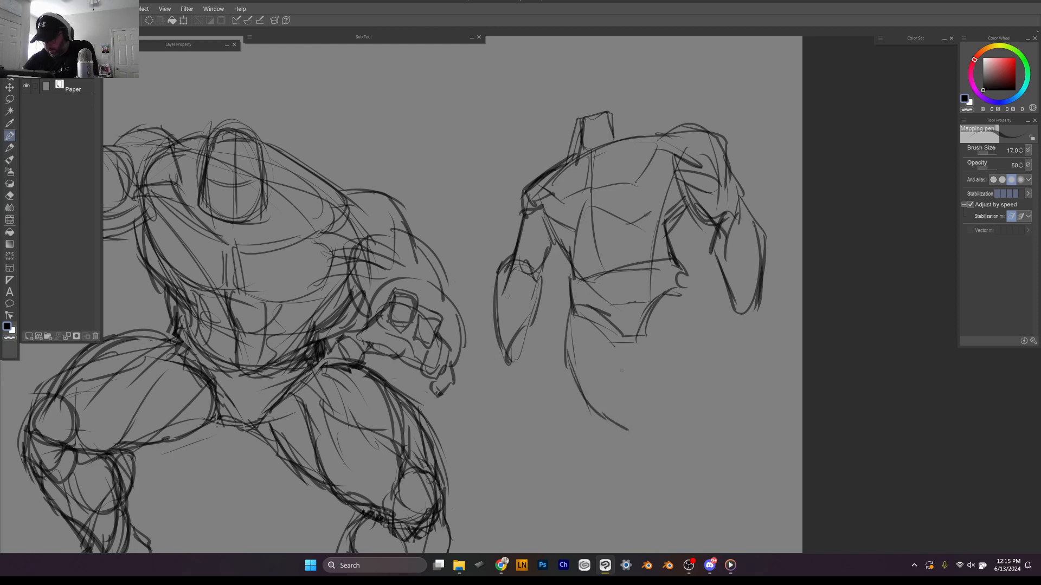
mouse_move(638, 343)
left_mouse_down()
mouse_move(645, 410)
mouse_move(685, 427)
left_mouse_up()
Step: Darken both sides of the waist and add a second curved line across the lower torso
left_click_drag(668, 247, 684, 278)
left_click_drag(677, 261, 698, 290)
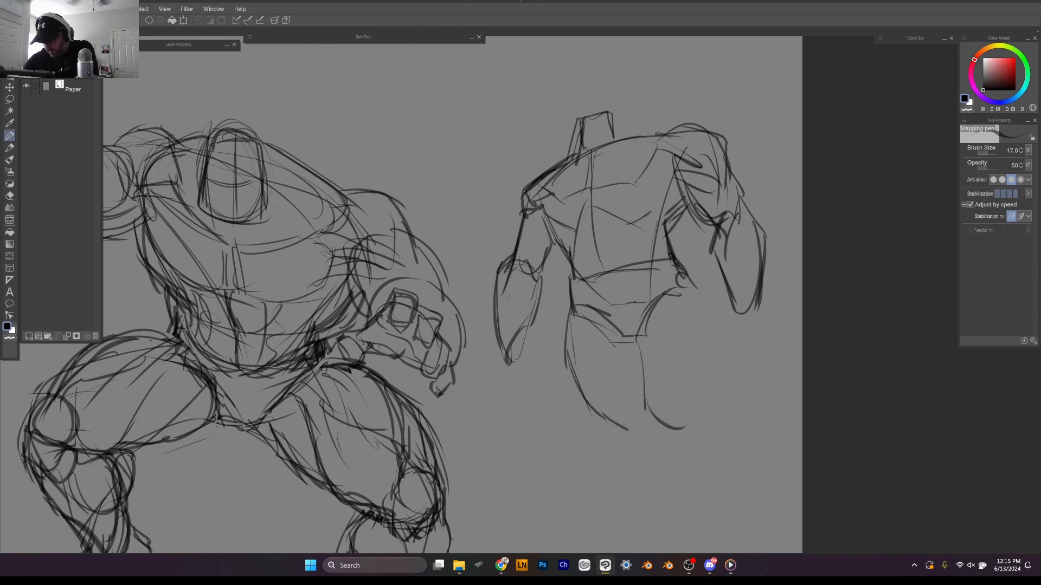
mouse_move(673, 250)
left_mouse_down()
mouse_move(578, 265)
mouse_move(668, 244)
left_mouse_up()
left_click_drag(572, 261, 570, 297)
left_click_drag(571, 291, 605, 298)
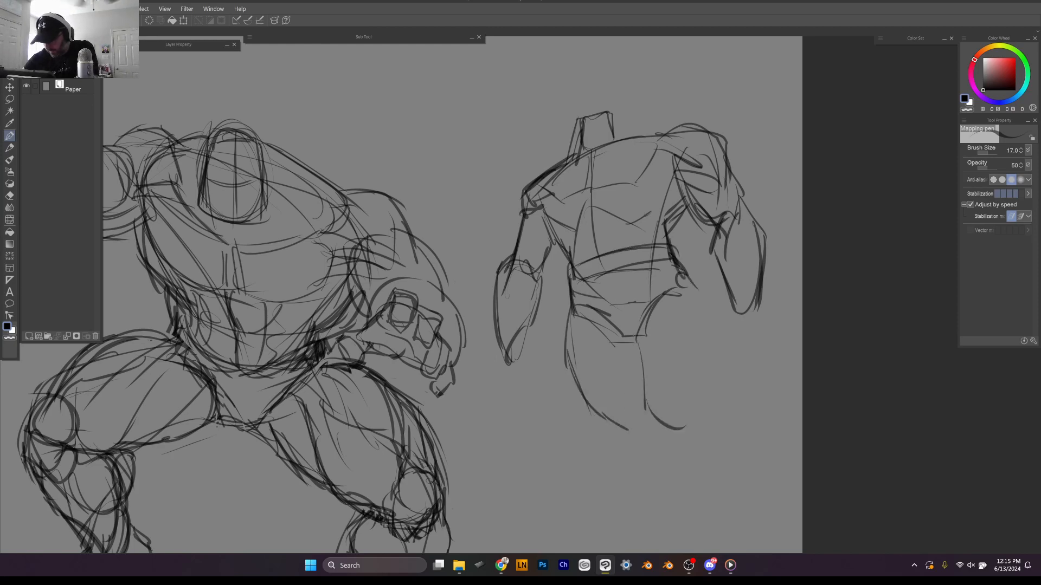
Step: Redraw the pelvis shorter and higher under the waist and erase the first thigh lines
left_click_drag(593, 248, 611, 289)
left_click_drag(609, 289, 617, 303)
left_click_drag(574, 293, 597, 297)
mouse_move(574, 296)
left_mouse_down()
mouse_move(606, 302)
mouse_move(621, 318)
left_mouse_up()
mouse_move(597, 298)
left_mouse_down()
mouse_move(633, 314)
mouse_move(676, 272)
mouse_move(639, 337)
mouse_move(589, 317)
mouse_move(581, 401)
left_mouse_up()
left_click_drag(675, 425, 640, 380)
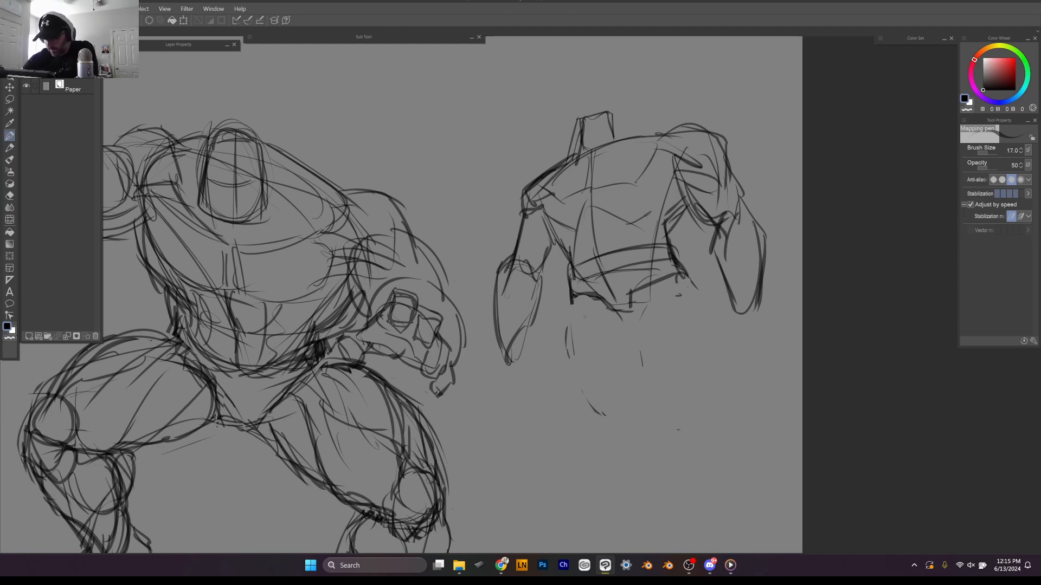
Step: Draw the thigh nearest the crouching figure with a small round kneecap at its lower end
left_click_drag(569, 302, 560, 386)
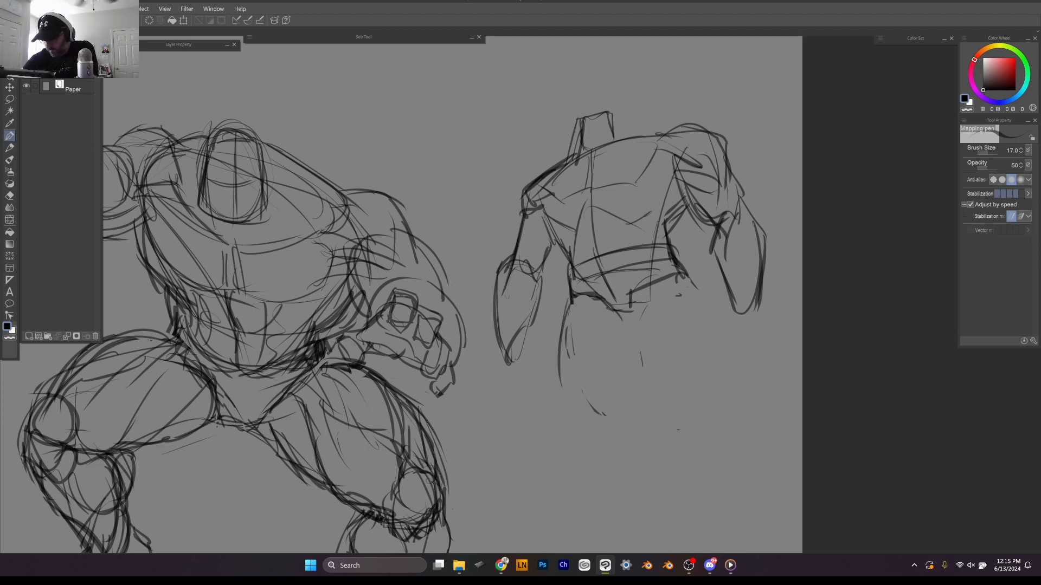
mouse_move(575, 313)
left_mouse_down()
mouse_move(562, 390)
mouse_move(602, 409)
left_mouse_up()
left_click_drag(623, 318, 616, 387)
left_click_drag(586, 308, 581, 417)
left_click_drag(612, 379, 603, 417)
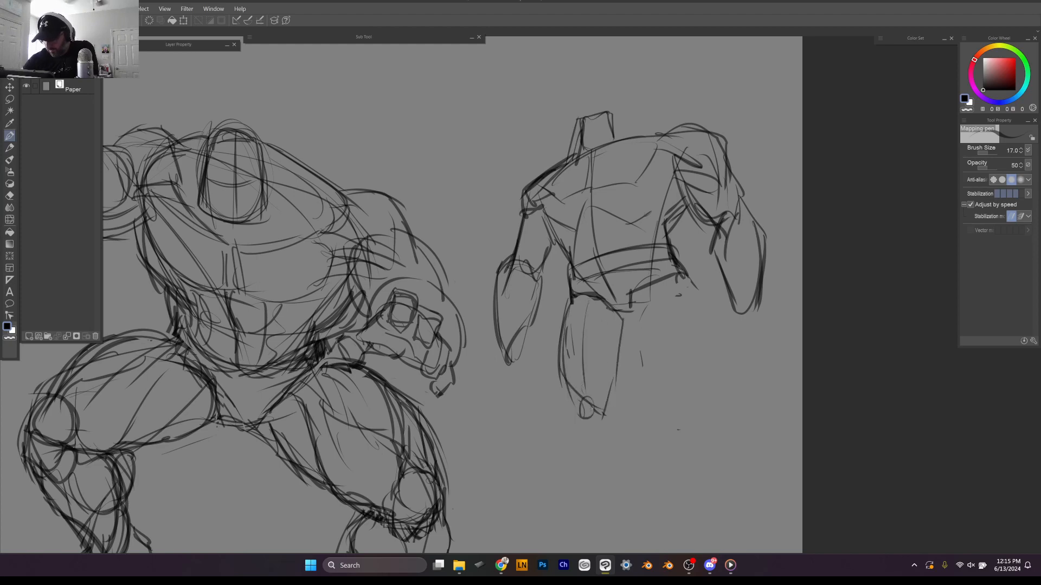
Step: Add a tapering lower leg with a bulging calf beneath that knee
left_click_drag(557, 373, 598, 466)
mouse_move(596, 410)
left_mouse_down()
mouse_move(598, 515)
mouse_move(567, 479)
mouse_move(600, 516)
left_mouse_up()
left_click_drag(566, 391, 588, 515)
mouse_move(601, 413)
left_mouse_down()
mouse_move(607, 470)
mouse_move(595, 501)
left_mouse_up()
left_click_drag(567, 491, 595, 519)
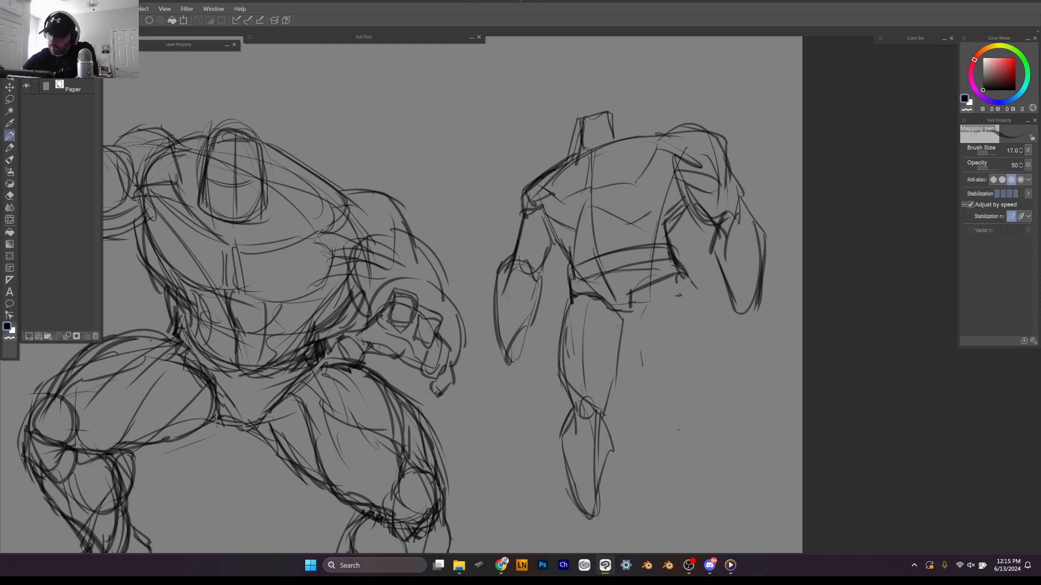
Step: Reinforce the inner thigh, calf and ankle of that leg and define the crotch
mouse_move(610, 300)
left_mouse_down()
mouse_move(616, 399)
mouse_move(605, 423)
left_mouse_up()
mouse_move(617, 357)
left_mouse_down()
mouse_move(607, 428)
mouse_move(587, 448)
mouse_move(621, 460)
mouse_move(597, 515)
left_mouse_up()
left_click_drag(568, 497, 605, 532)
left_click_drag(568, 477, 619, 502)
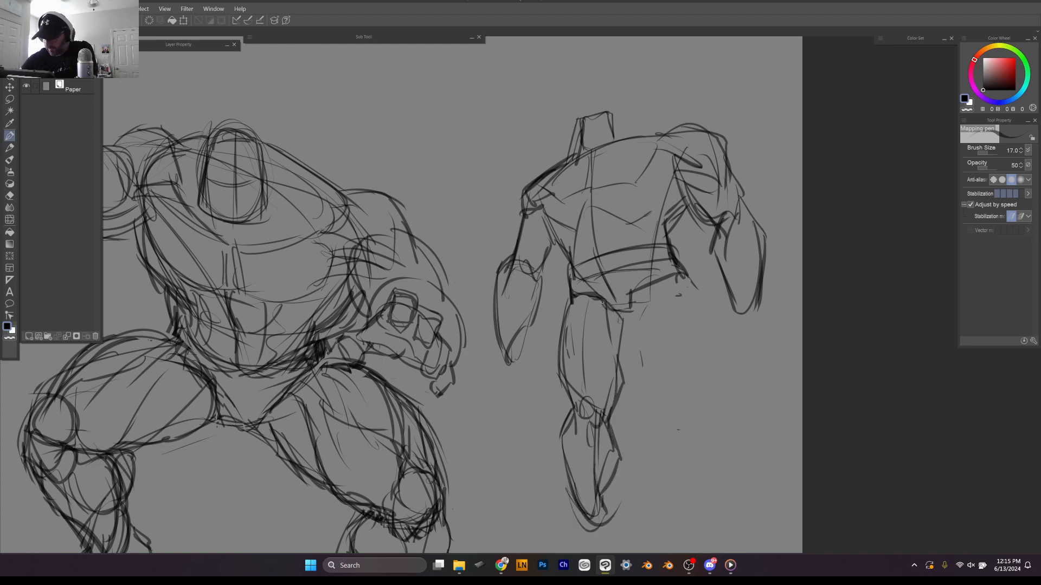
mouse_move(596, 299)
left_mouse_down()
mouse_move(627, 327)
mouse_move(632, 298)
mouse_move(630, 324)
left_mouse_up()
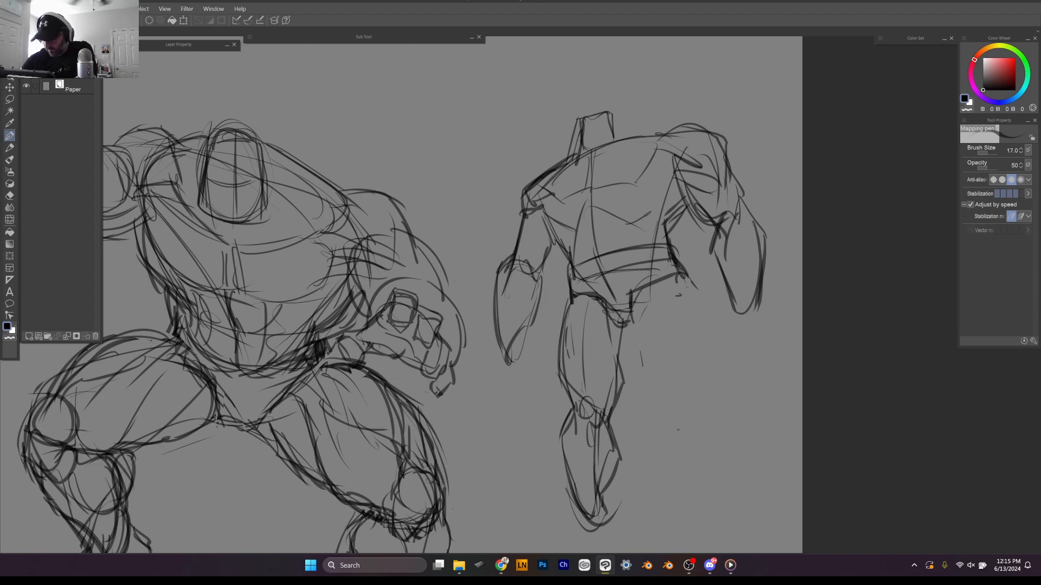
Step: Sketch the outward-angled thigh farthest from the crouching figure, from the hip down to the knee
left_click_drag(672, 264, 701, 336)
left_click_drag(633, 318, 657, 363)
left_click_drag(639, 285, 682, 400)
left_click_drag(633, 332, 678, 404)
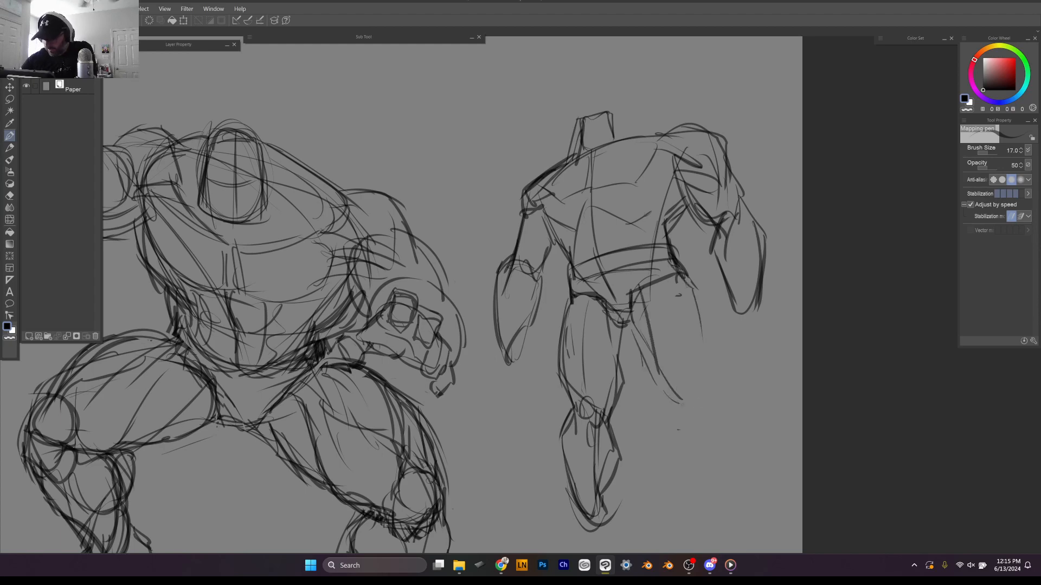
left_click_drag(710, 346, 680, 404)
left_click_drag(681, 278, 721, 364)
mouse_move(714, 364)
left_mouse_down()
mouse_move(702, 403)
mouse_move(683, 407)
left_mouse_up()
Step: Strengthen the outer contour of that thigh and round out its knee
left_click_drag(714, 326, 694, 389)
left_click_drag(680, 299, 717, 376)
mouse_move(684, 394)
left_mouse_down()
mouse_move(708, 412)
mouse_move(695, 413)
left_mouse_up()
left_click_drag(678, 281, 708, 346)
left_click_drag(708, 346, 695, 431)
Step: Draw the inner and outer calf contours of the lower leg beneath that knee
mouse_move(690, 412)
left_mouse_down()
mouse_move(708, 453)
mouse_move(699, 417)
left_mouse_up()
left_click_drag(699, 418, 715, 483)
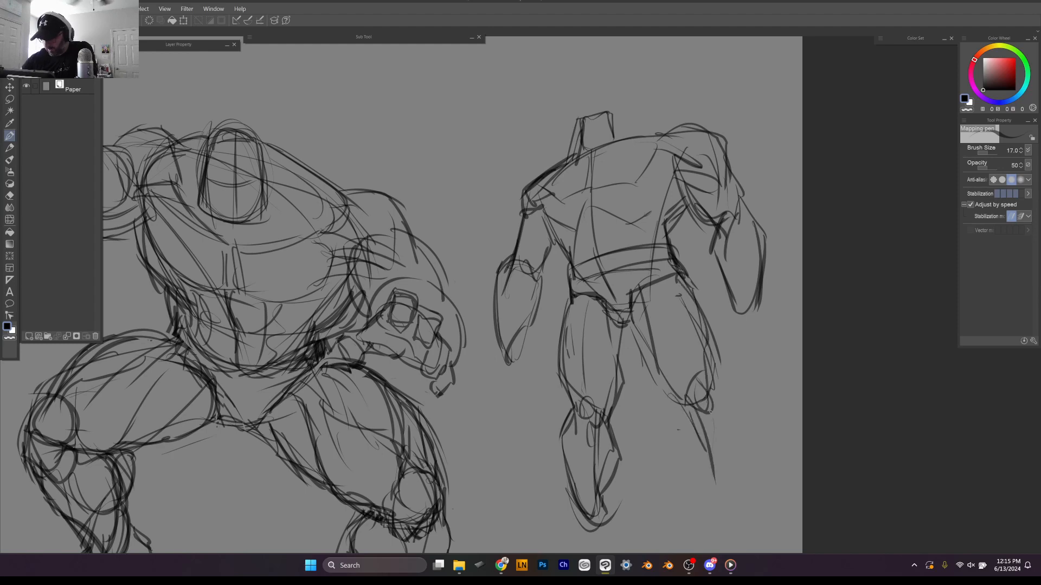
left_click_drag(710, 396, 729, 471)
mouse_move(684, 413)
left_mouse_down()
mouse_move(726, 499)
mouse_move(705, 439)
left_mouse_up()
left_click_drag(705, 433, 740, 503)
left_click_drag(708, 397, 733, 433)
left_click_drag(733, 433, 744, 469)
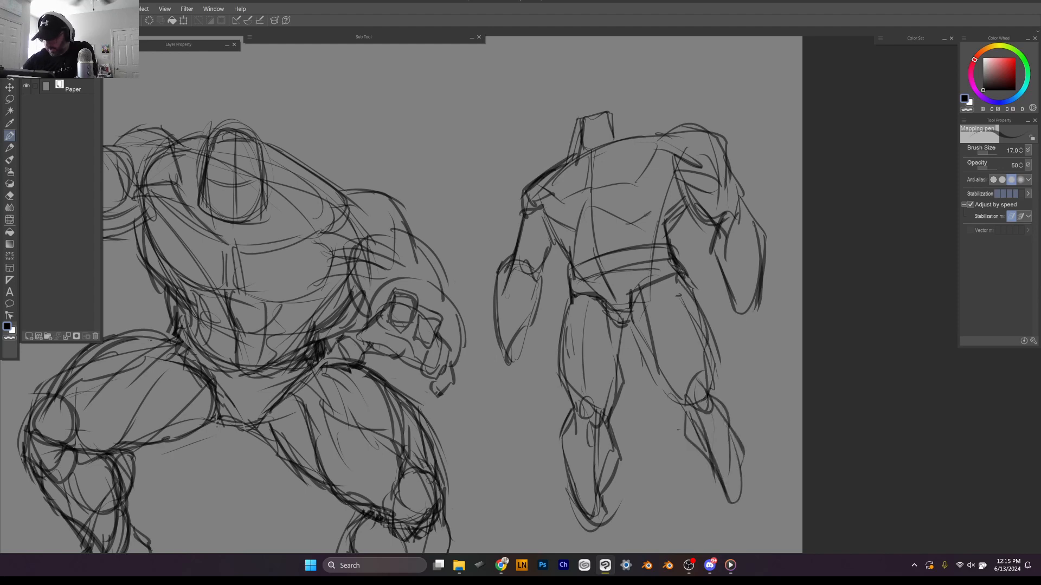
Step: Darken that lower leg's outer edge and taper it into a narrow ankle
mouse_move(709, 387)
left_mouse_down()
mouse_move(746, 439)
mouse_move(741, 498)
left_mouse_up()
left_click_drag(740, 488, 722, 518)
left_click_drag(714, 467, 724, 513)
left_click_drag(738, 474, 727, 522)
Step: Add simple blocky fists at the ends of both forearms of the standing figure
mouse_move(734, 300)
left_mouse_down()
mouse_move(716, 324)
mouse_move(749, 337)
left_mouse_up()
mouse_move(749, 332)
left_mouse_down()
mouse_move(758, 303)
mouse_move(743, 310)
mouse_move(753, 333)
left_mouse_up()
mouse_move(725, 293)
left_mouse_down()
mouse_move(737, 307)
mouse_move(715, 310)
left_mouse_up()
left_click_drag(718, 308, 711, 320)
mouse_move(506, 323)
left_mouse_down()
mouse_move(500, 347)
mouse_move(529, 352)
mouse_move(519, 367)
mouse_move(535, 340)
left_mouse_up()
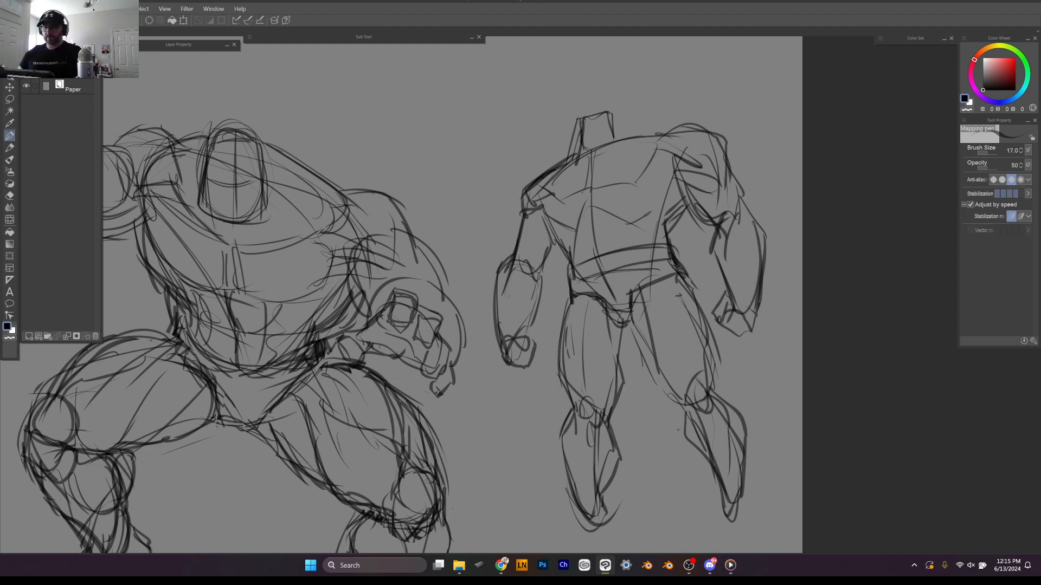
Step: Draw wedge-shaped feet beneath both ankles of the standing figure
scroll(768, 297, "down", 3)
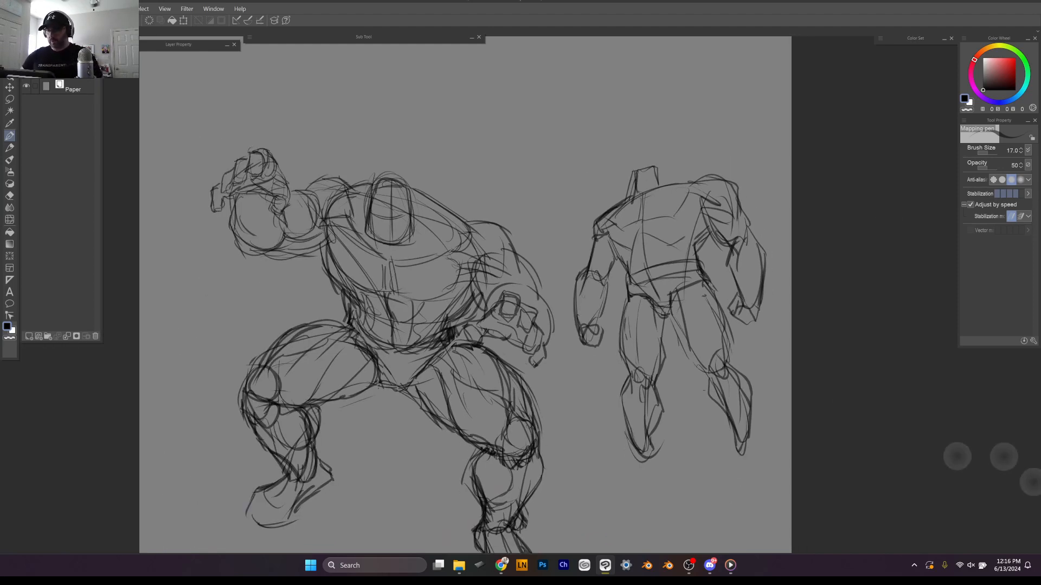
mouse_move(737, 435)
left_mouse_down()
mouse_move(729, 461)
mouse_move(736, 444)
left_mouse_up()
left_click_drag(746, 437, 753, 458)
mouse_move(734, 438)
left_mouse_down()
mouse_move(730, 460)
mouse_move(761, 468)
mouse_move(748, 437)
left_mouse_up()
mouse_move(632, 442)
left_mouse_down()
mouse_move(611, 479)
mouse_move(650, 478)
left_mouse_up()
mouse_move(650, 471)
left_mouse_down()
mouse_move(655, 478)
mouse_move(618, 486)
left_mouse_up()
mouse_move(635, 445)
left_mouse_down()
mouse_move(654, 481)
mouse_move(615, 480)
left_mouse_up()
mouse_move(613, 479)
left_mouse_down()
mouse_move(635, 491)
mouse_move(653, 467)
left_mouse_up()
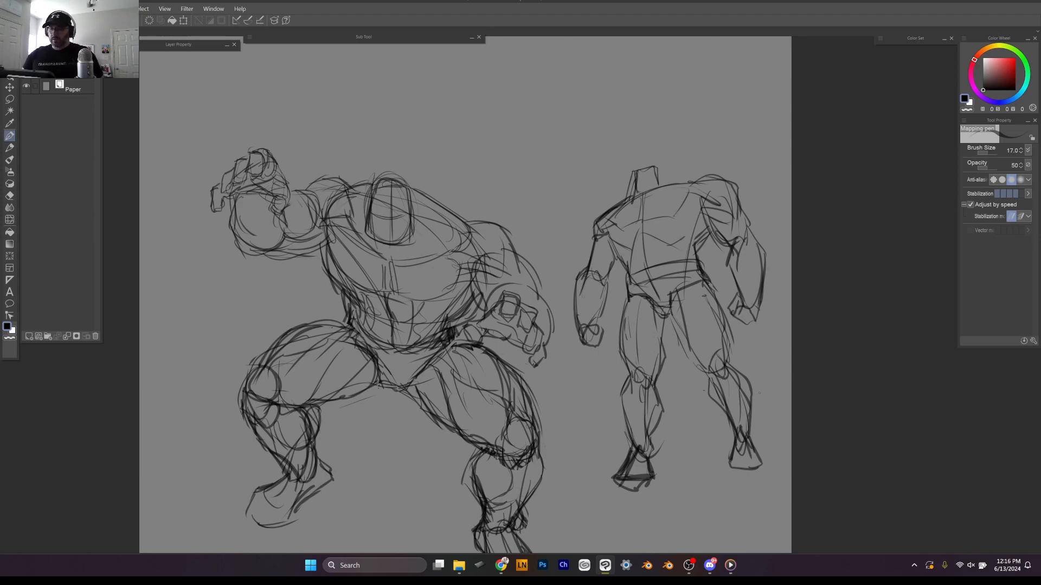
mouse_move(735, 445)
left_mouse_down()
mouse_move(729, 474)
mouse_move(754, 481)
left_mouse_up()
left_click_drag(765, 455, 752, 480)
Step: Scale the sketch of both figures down to 78 percent, keeping it in the lower part of the page
scroll(715, 291, "down", 5)
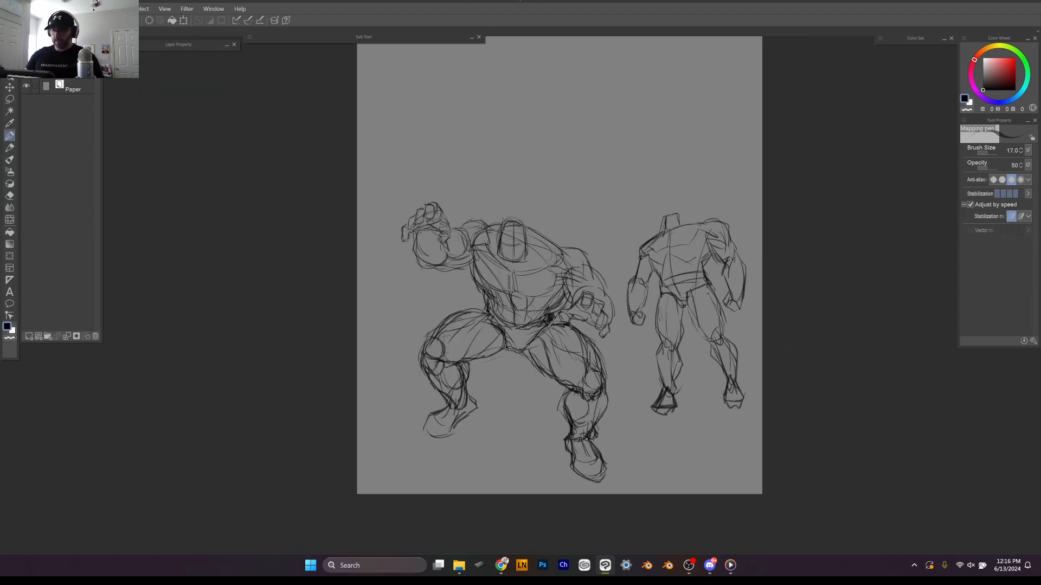
left_click_drag(559, 271, 563, 314)
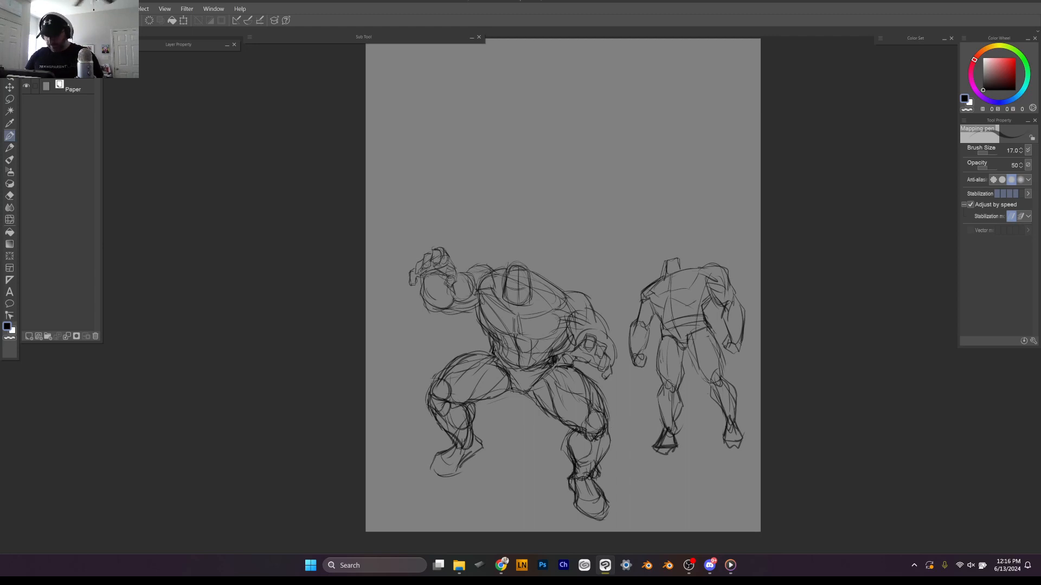
scroll(518, 287, "up", 4)
left_click_drag(516, 297, 525, 472)
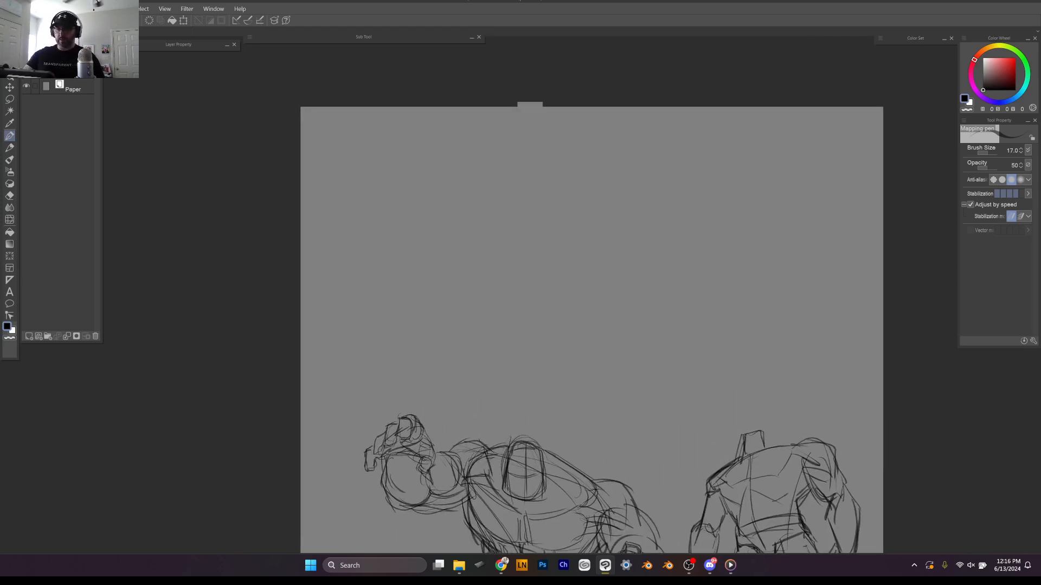
scroll(433, 173, "up", 4)
scroll(481, 92, "down", 4)
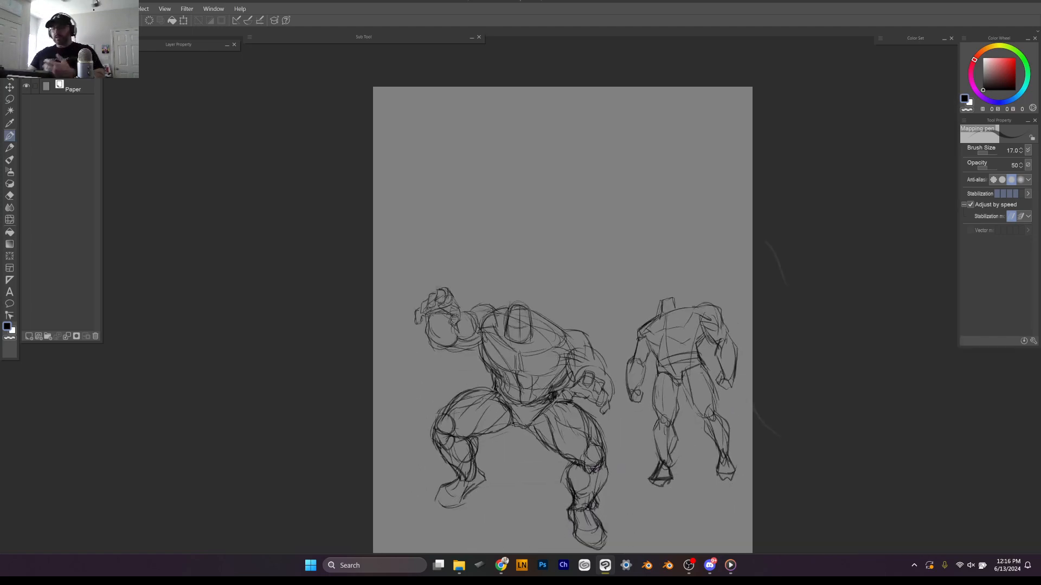
left_click_drag(563, 325, 539, 287)
key("ctrl+t")
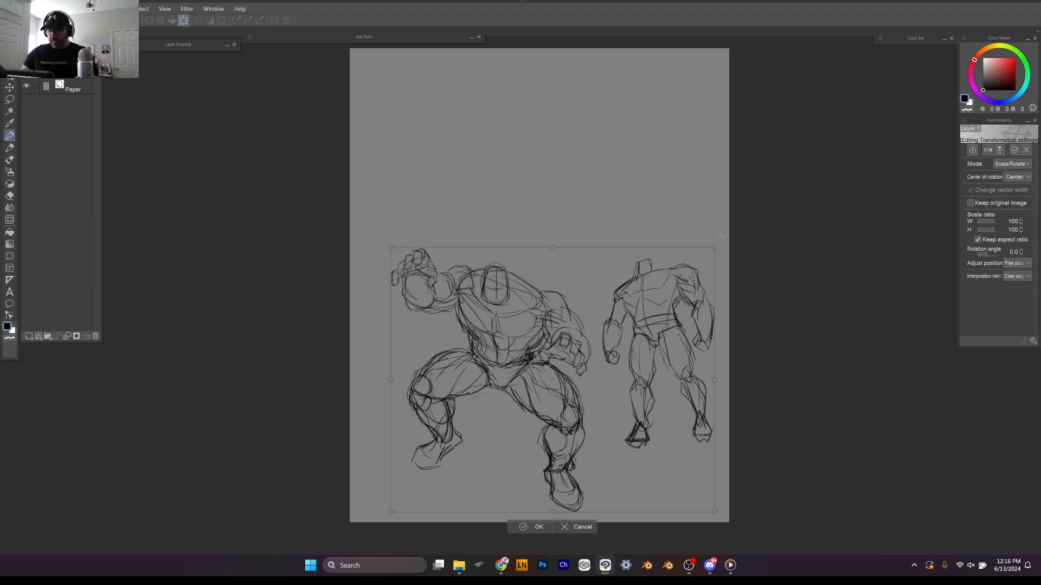
left_click_drag(716, 248, 644, 306)
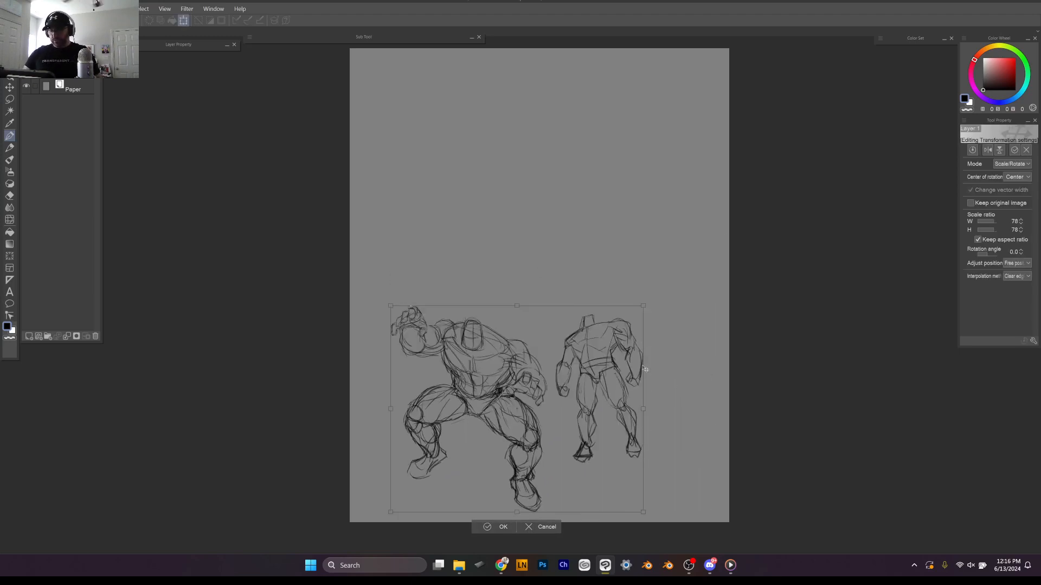
key("Return")
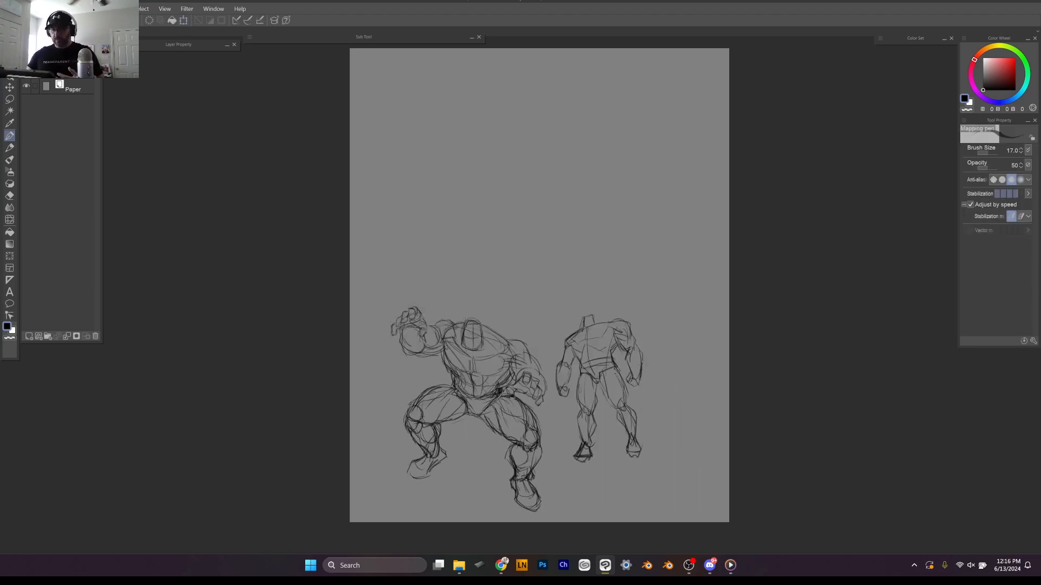
Step: Try to frame the page's upper area with straight connected pen lines along its top and right edges
scroll(618, 123, "up", 5)
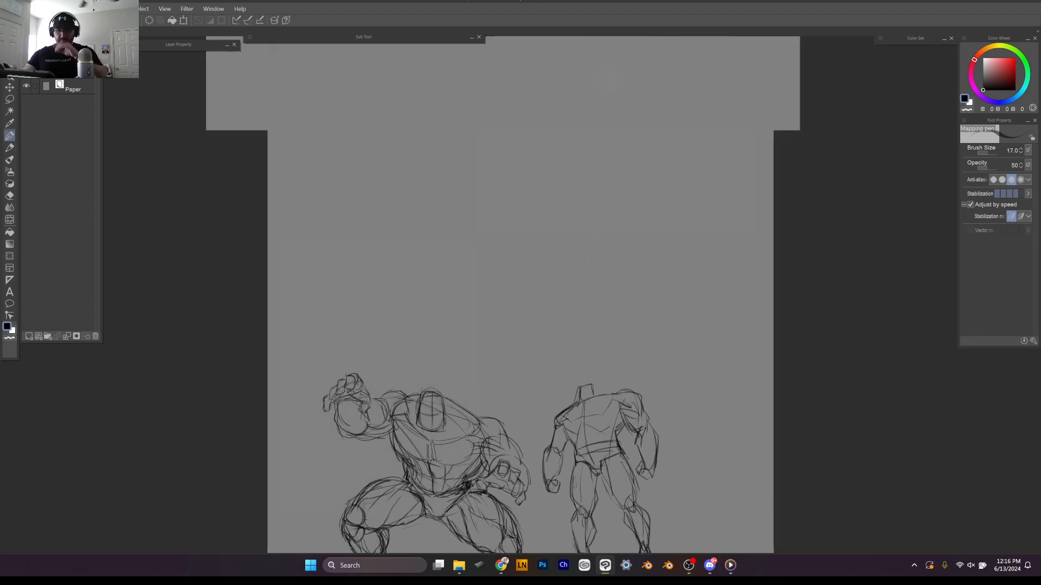
left_click_drag(618, 123, 677, 280)
scroll(507, 336, "down", 1)
left_click_drag(507, 336, 514, 270)
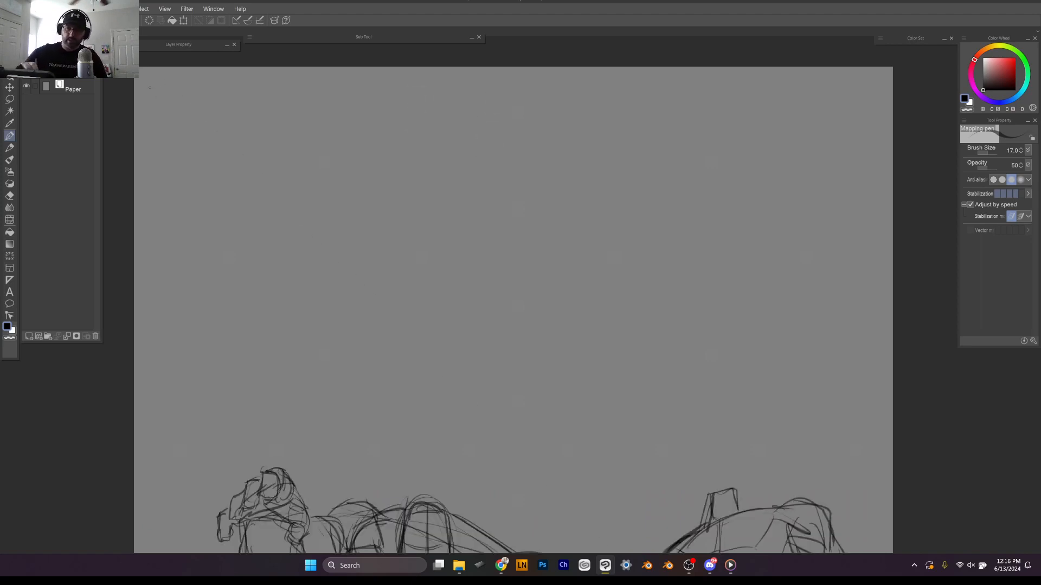
mouse_move(149, 84)
left_mouse_down()
mouse_move(395, 67)
mouse_move(816, 85)
mouse_move(833, 295)
mouse_move(823, 309)
left_mouse_up()
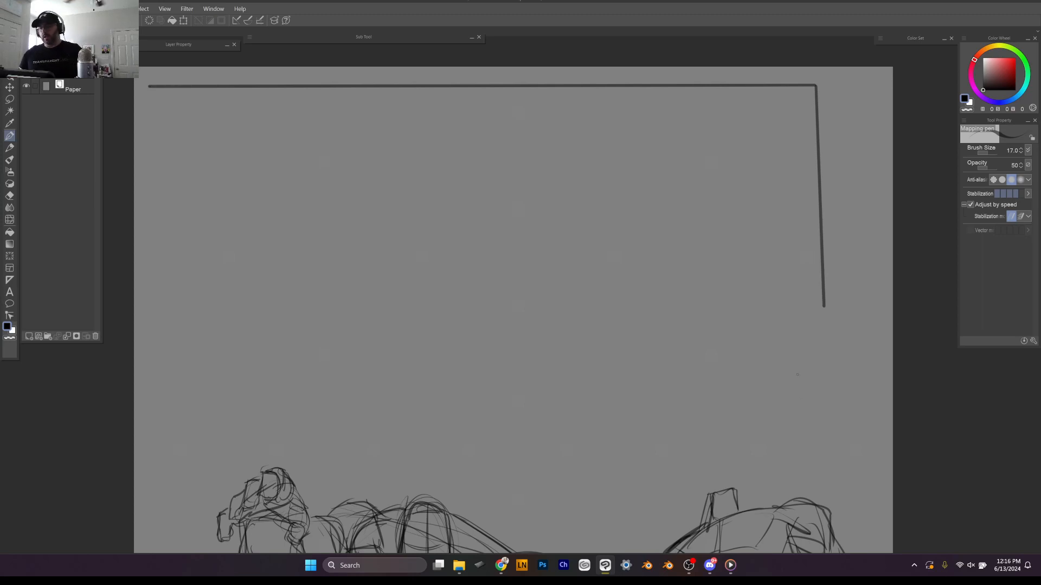
key("ctrl+z")
key("ctrl+z")
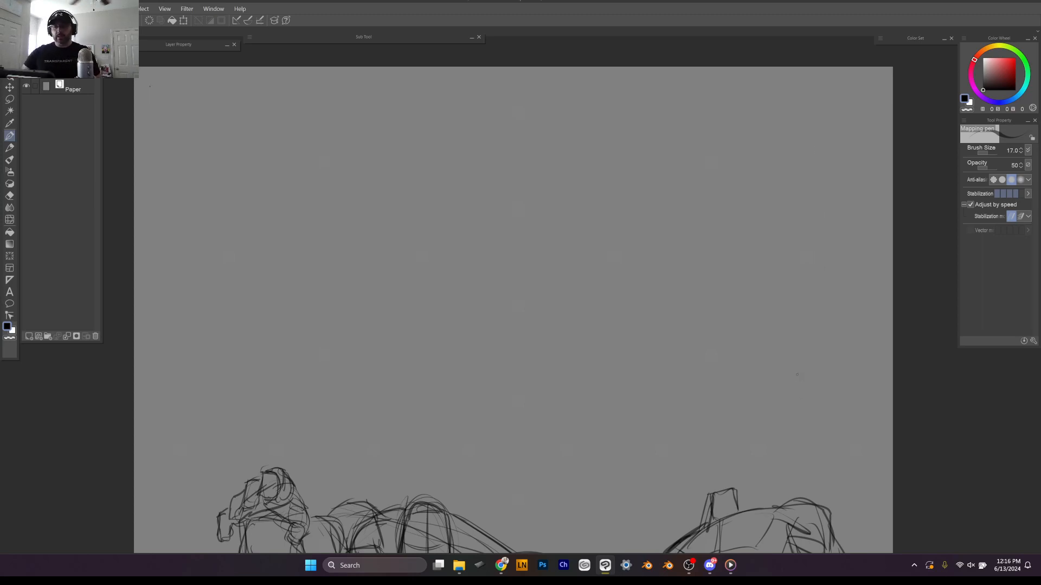
Step: Try straight slanted pen strokes running down from the page's upper-left corner and back
left_click_drag(149, 85, 204, 340)
left_click_drag(204, 339, 151, 86)
key("ctrl+z")
key("ctrl+z")
key("ctrl+z")
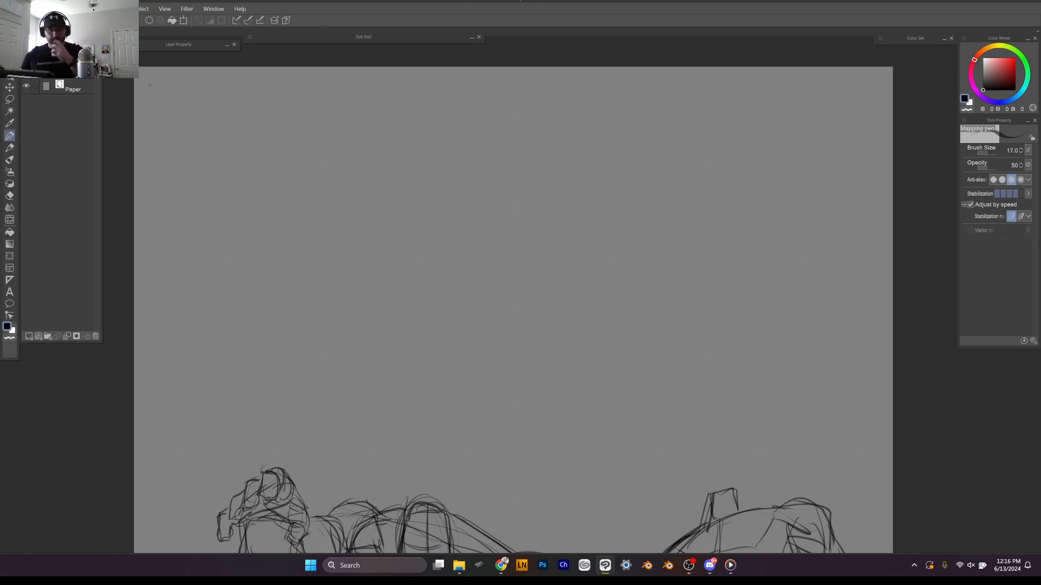
Step: Turn on grid snapping and test it with a horizontal pen stroke near the page's top edge
left_click(261, 21)
left_click_drag(136, 92, 396, 99)
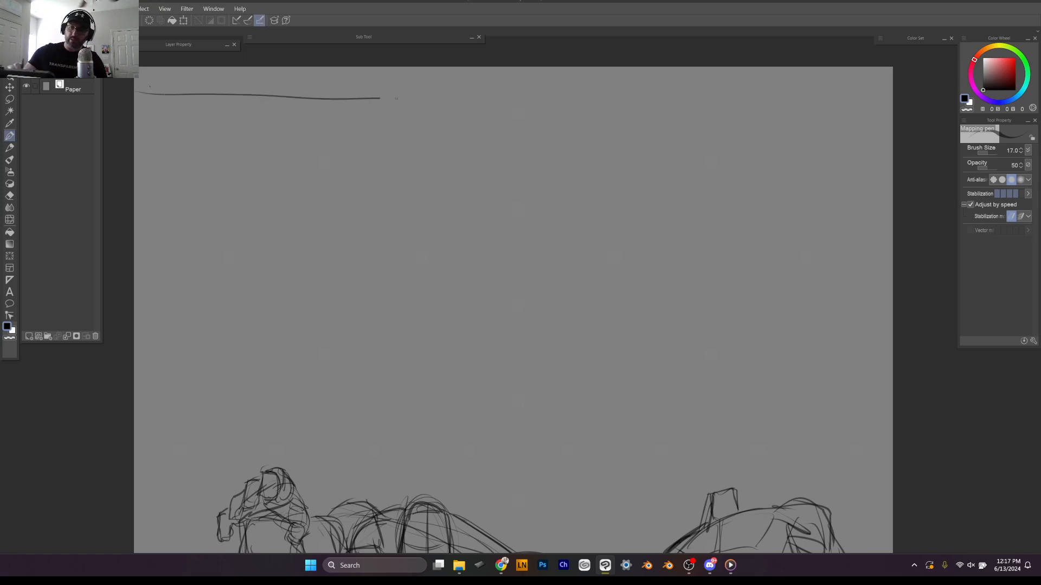
key("ctrl+z")
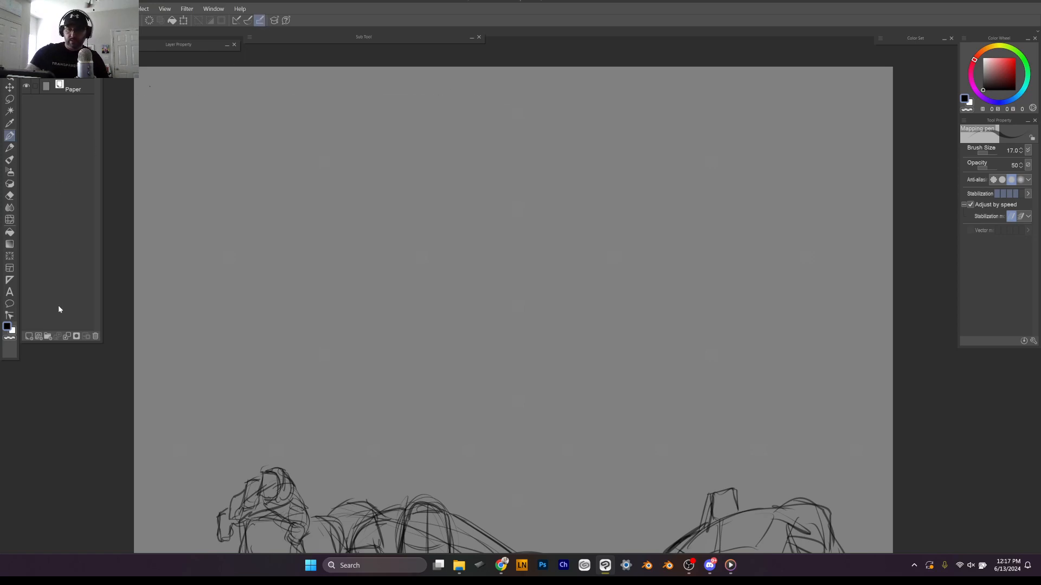
Step: Add a new layer above the Paper layer and check the available ruler sub tools
left_click(10, 279)
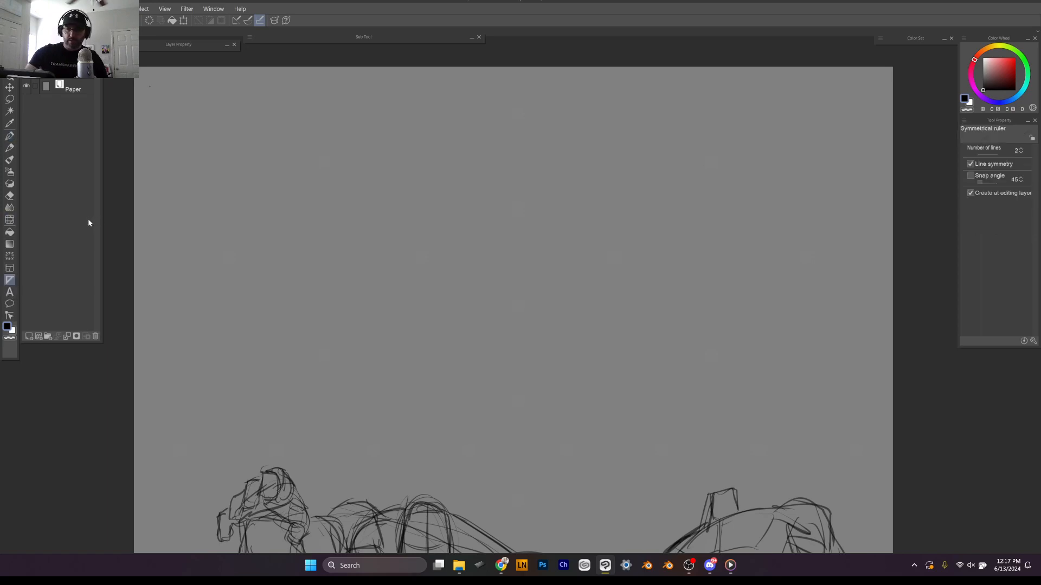
left_click(29, 337)
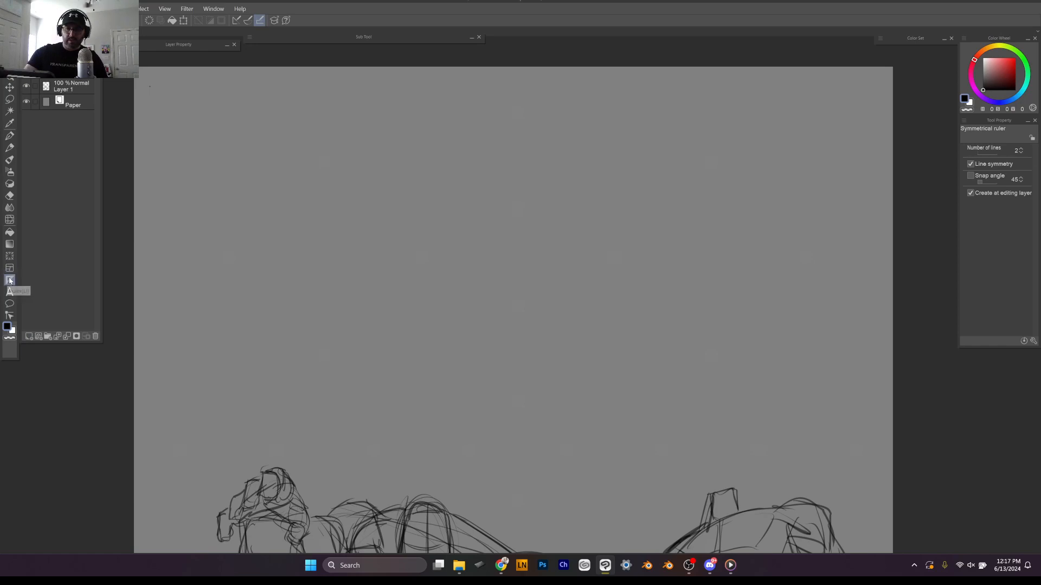
left_click(79, 81)
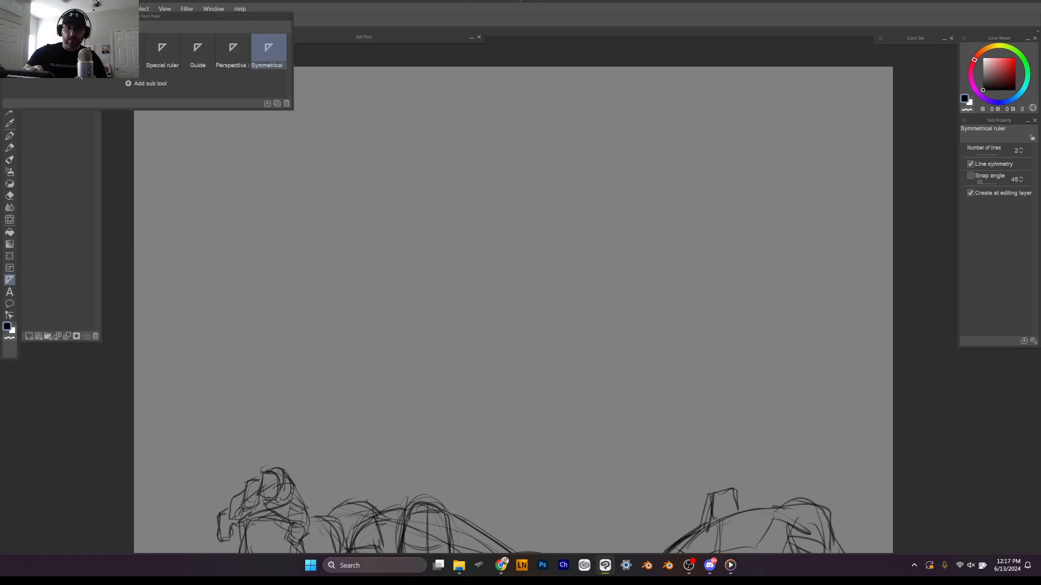
left_click(90, 139)
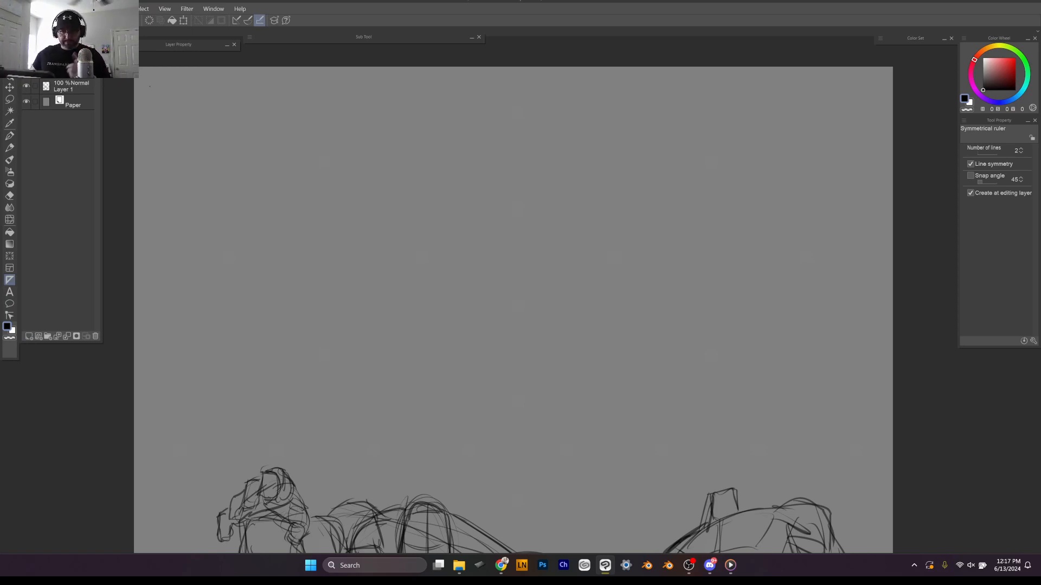
Step: Try a 1-point perspective ruler on the new layer, testing it with a pen stroke on the upper page
right_click(77, 70)
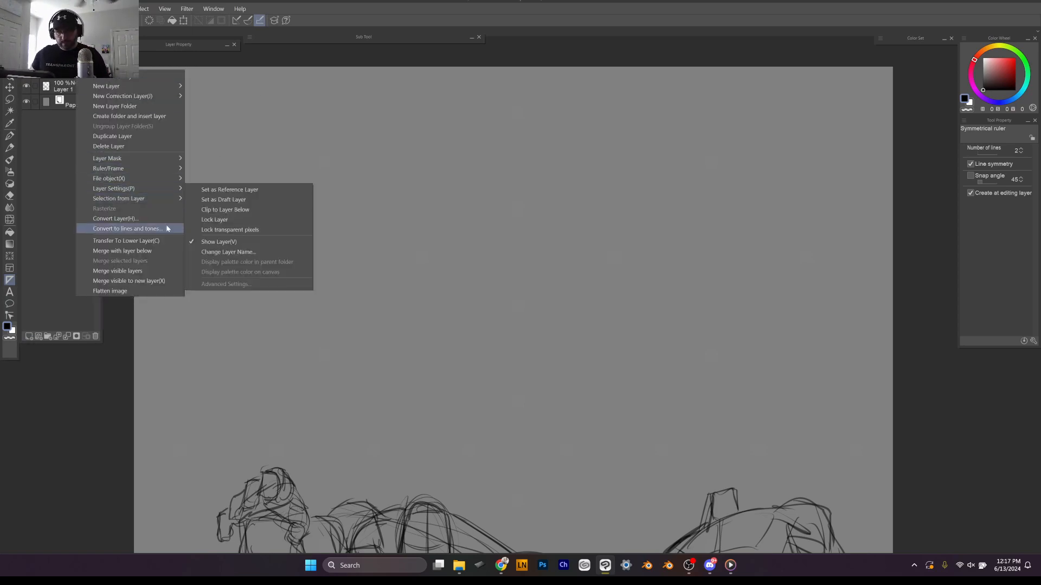
mouse_move(160, 172)
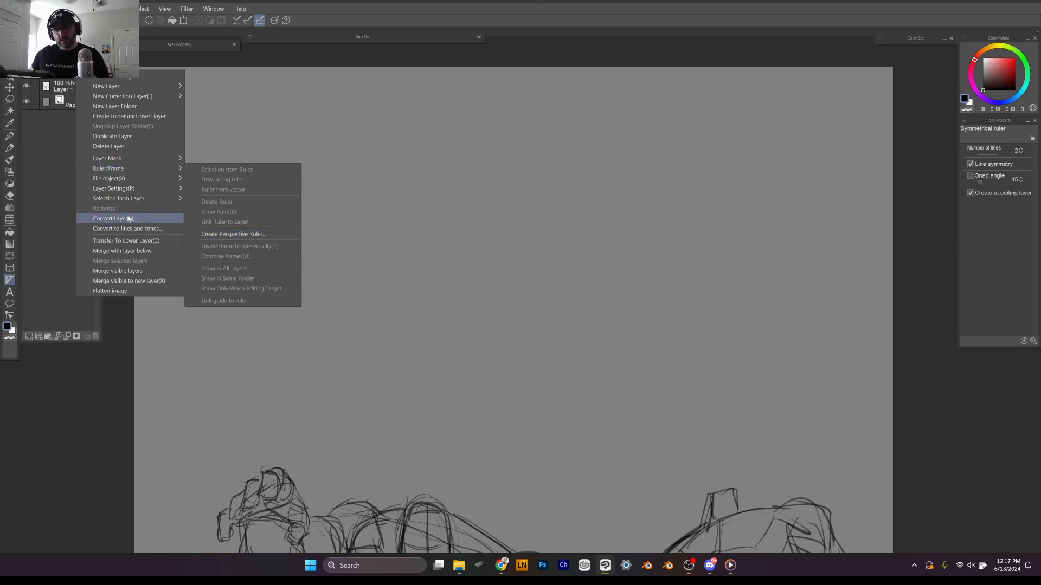
left_click(268, 236)
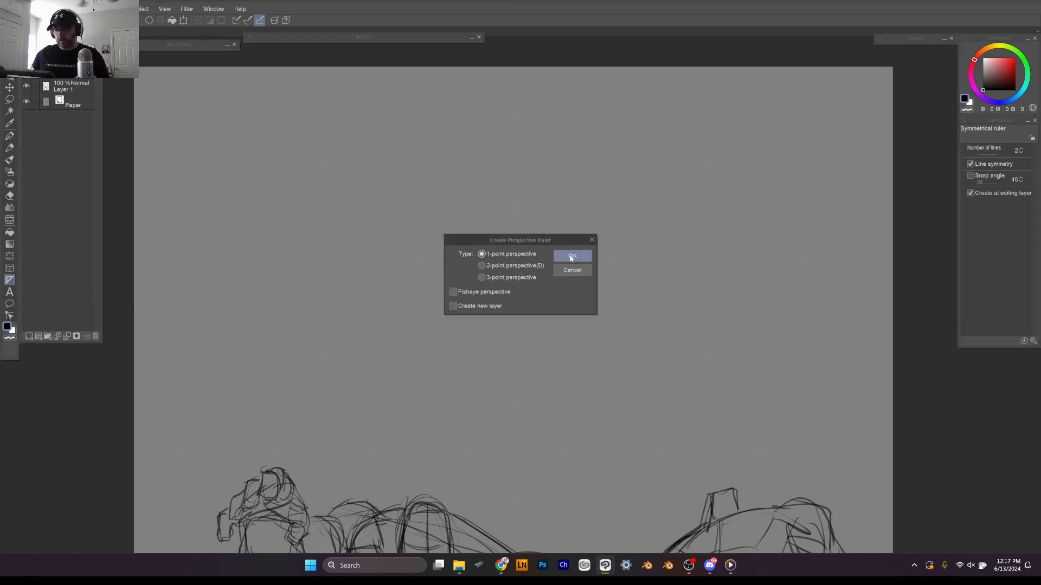
left_click(571, 258)
scroll(566, 251, "down", 4)
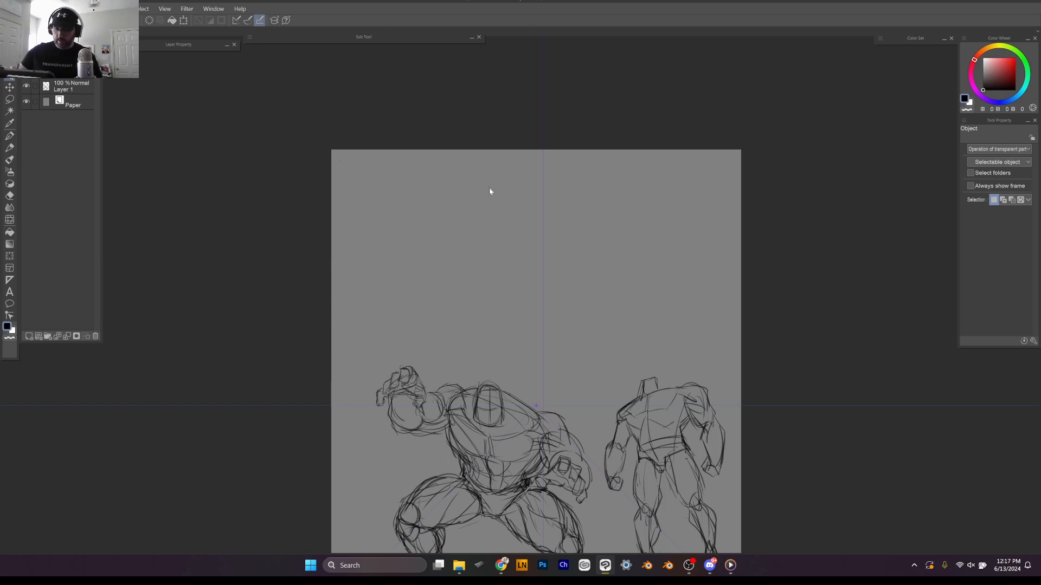
key("p")
mouse_move(360, 160)
left_mouse_down()
mouse_move(680, 173)
mouse_move(596, 212)
mouse_move(555, 263)
mouse_move(547, 300)
left_mouse_up()
key("ctrl+z")
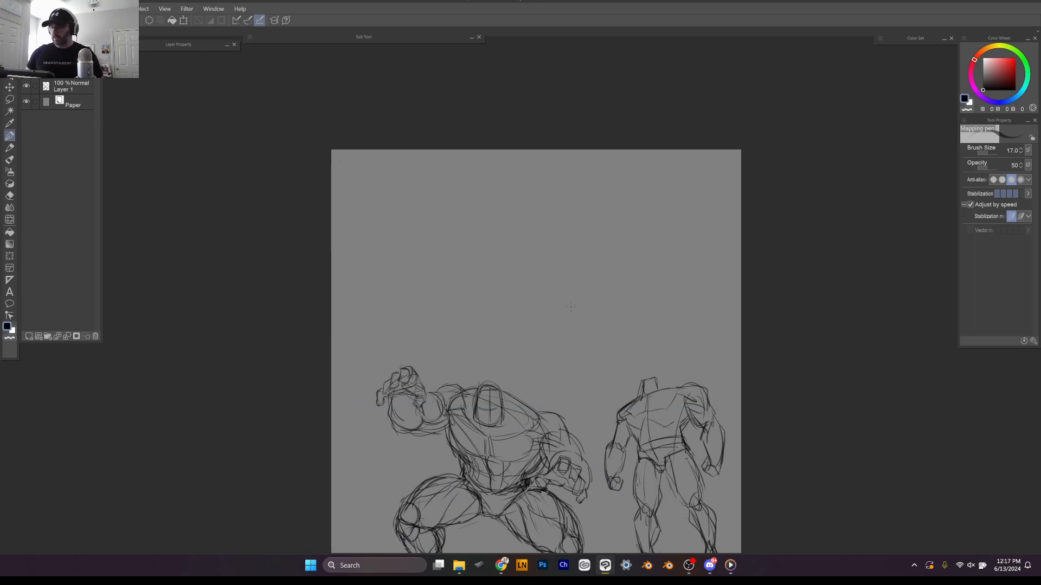
Step: Make the Mapping pen's Enable snapping correction setting appear among its tool properties
left_click(1032, 341)
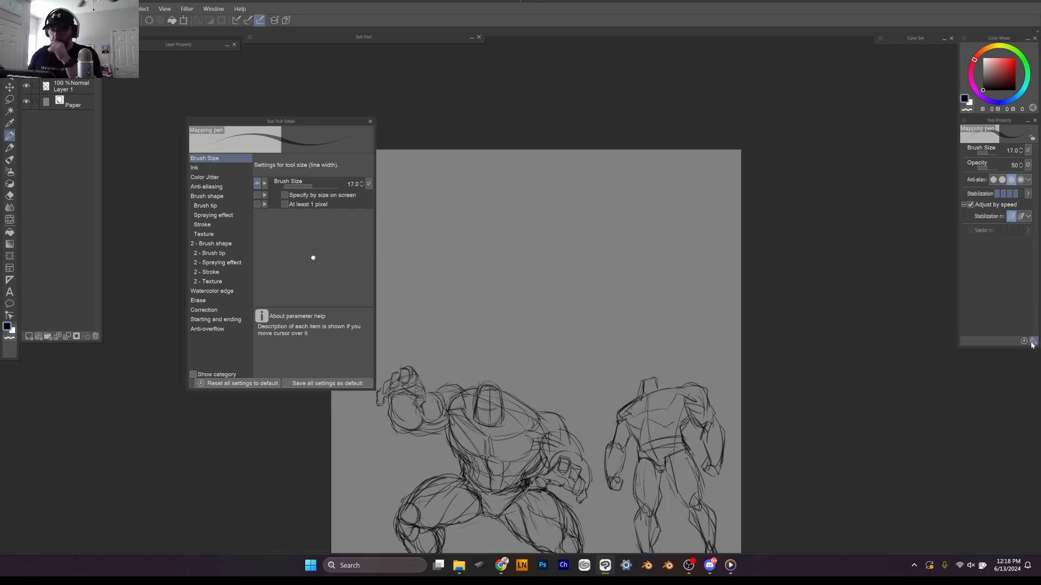
left_click(198, 167)
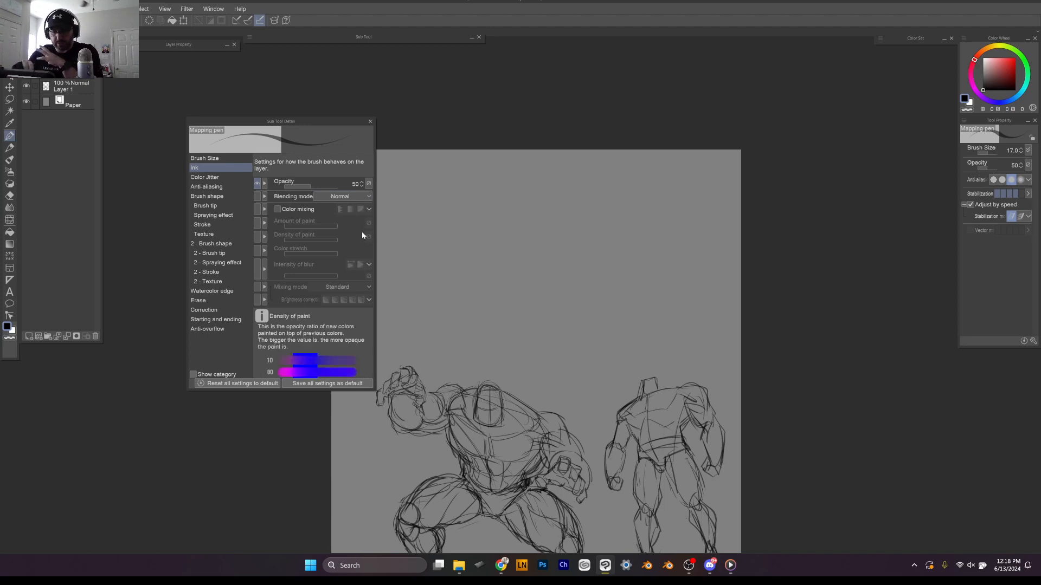
left_click(239, 310)
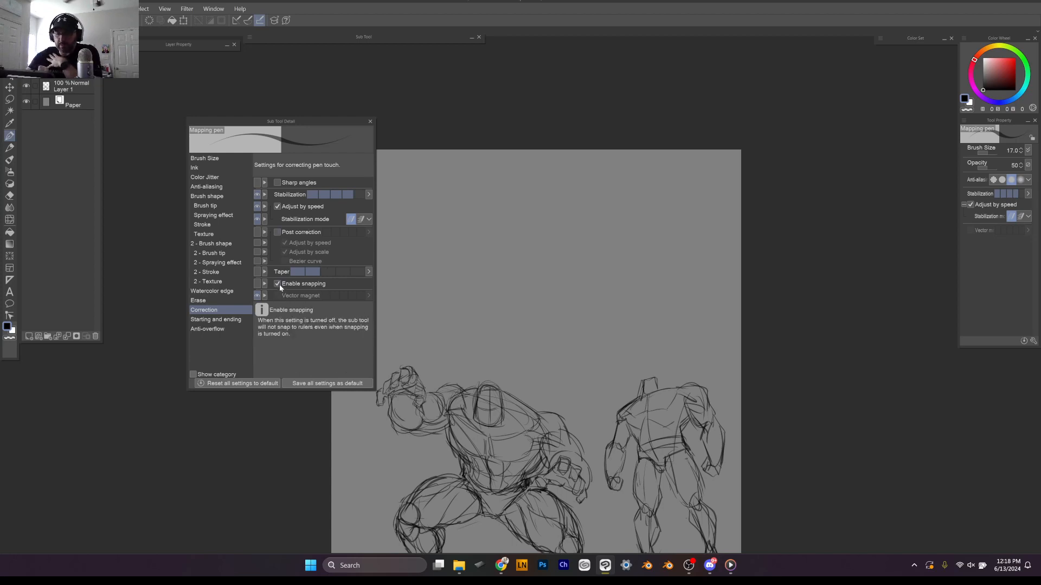
left_click(257, 284)
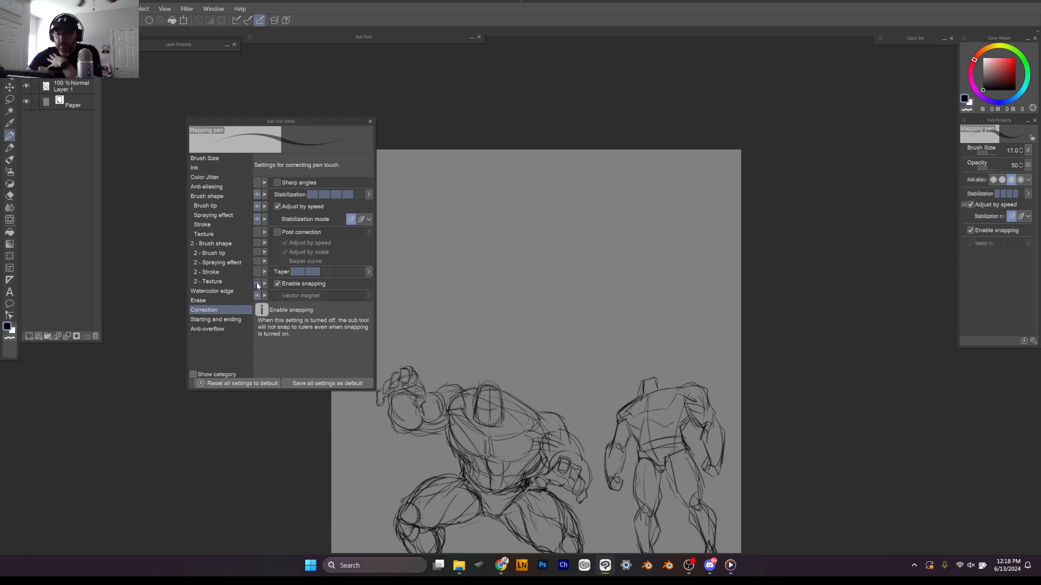
left_click(369, 121)
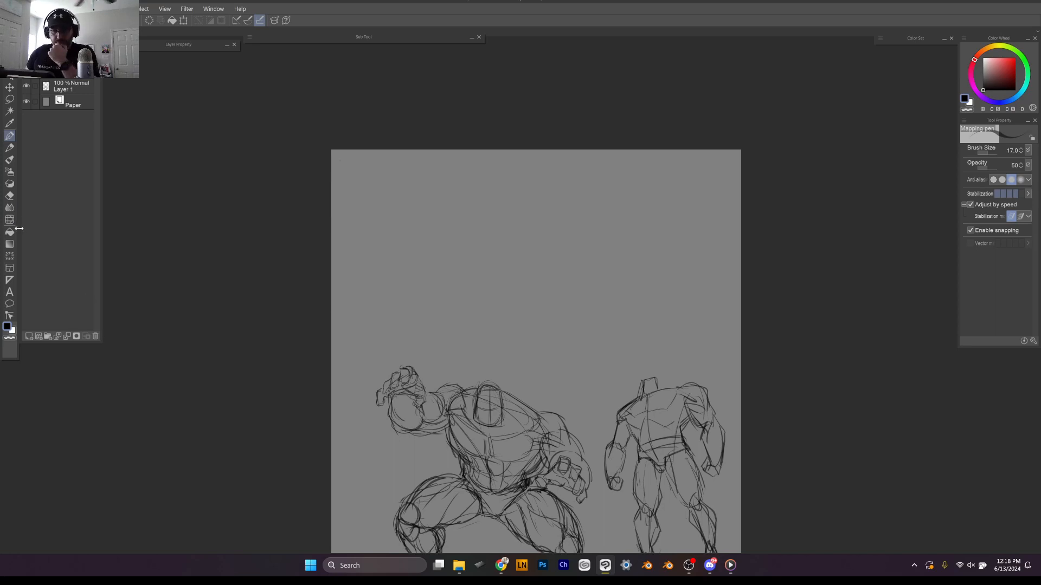
Step: Expand the ruler sub tool list to show full names and try a linear ruler on the upper page
left_click(9, 280)
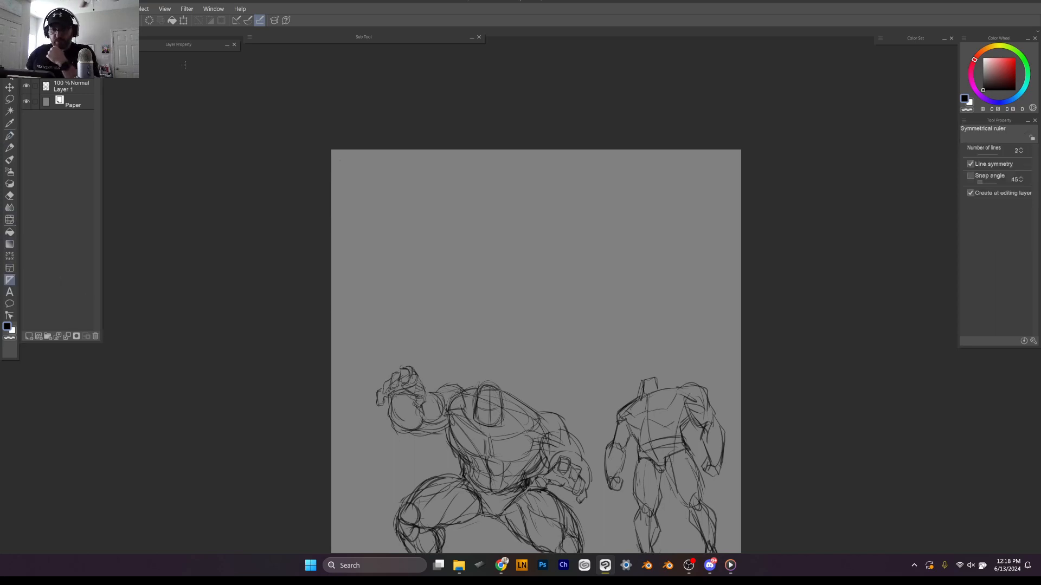
left_click(371, 154, "alt")
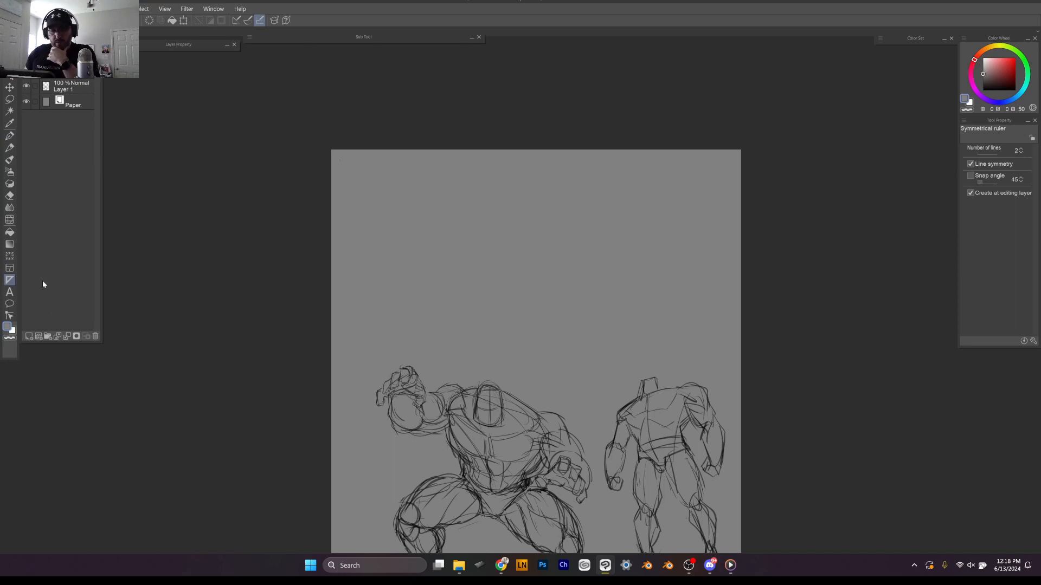
double_click(337, 39)
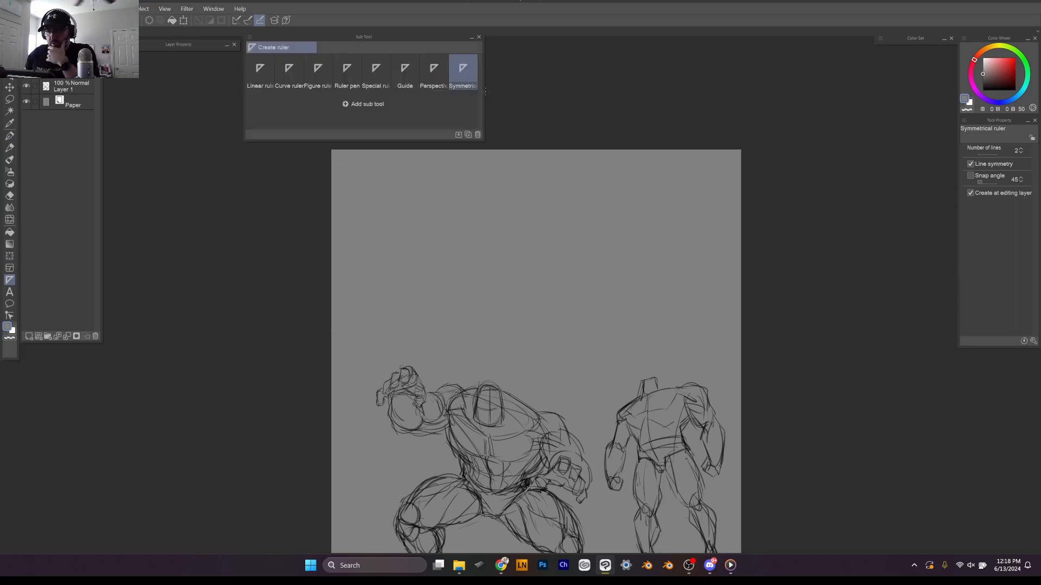
left_click_drag(483, 94, 703, 96)
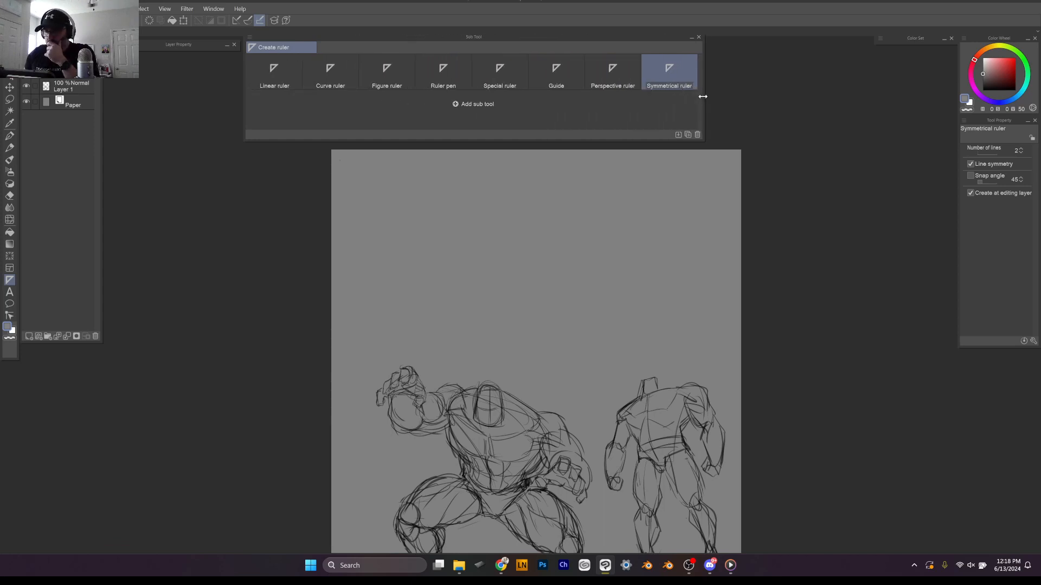
left_click(274, 73)
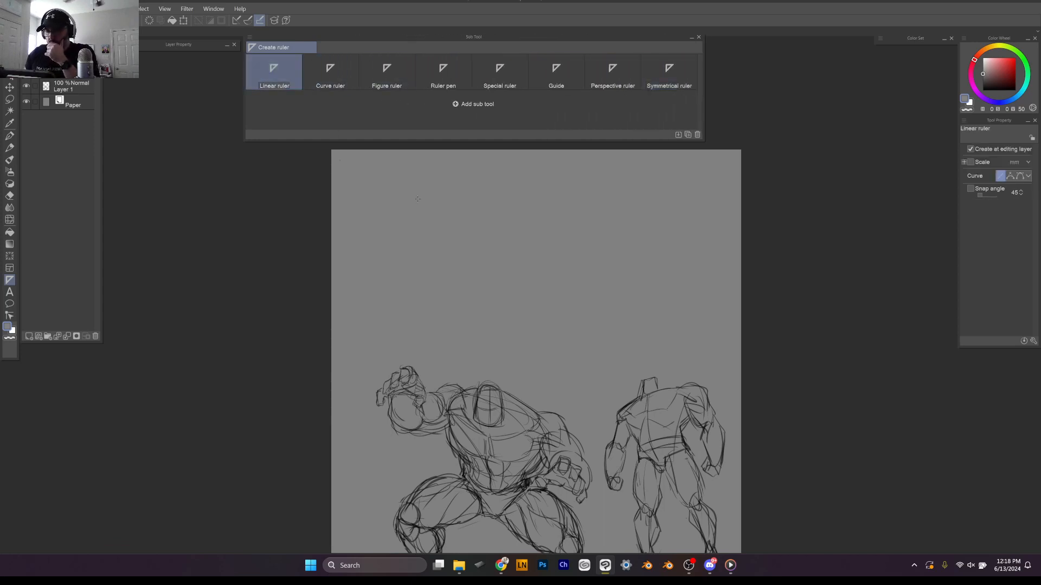
left_click_drag(558, 242, 558, 241)
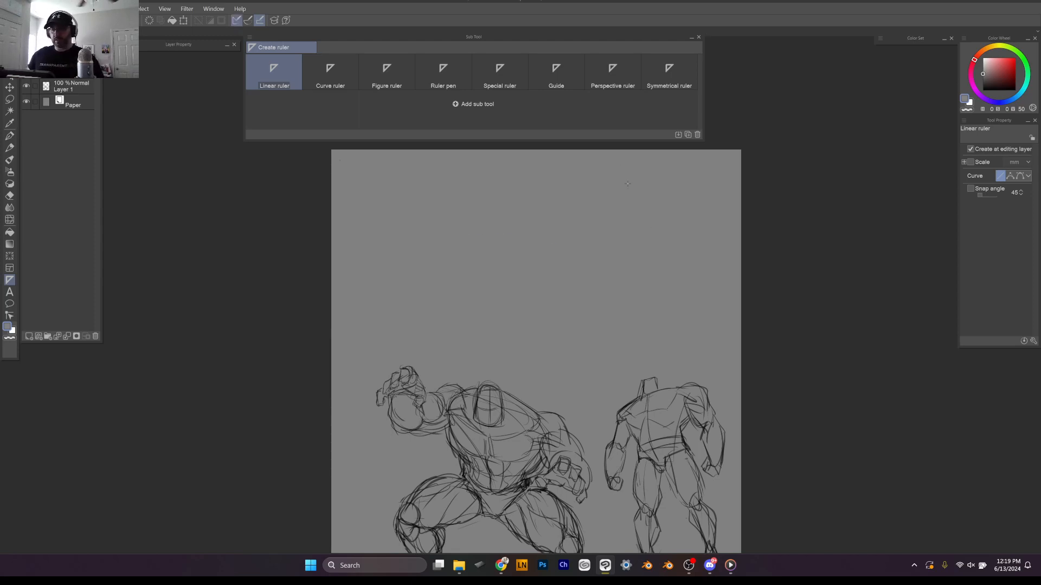
Step: Add a horizontal and a vertical guide that cross in the empty area above the two figures
left_click(558, 76)
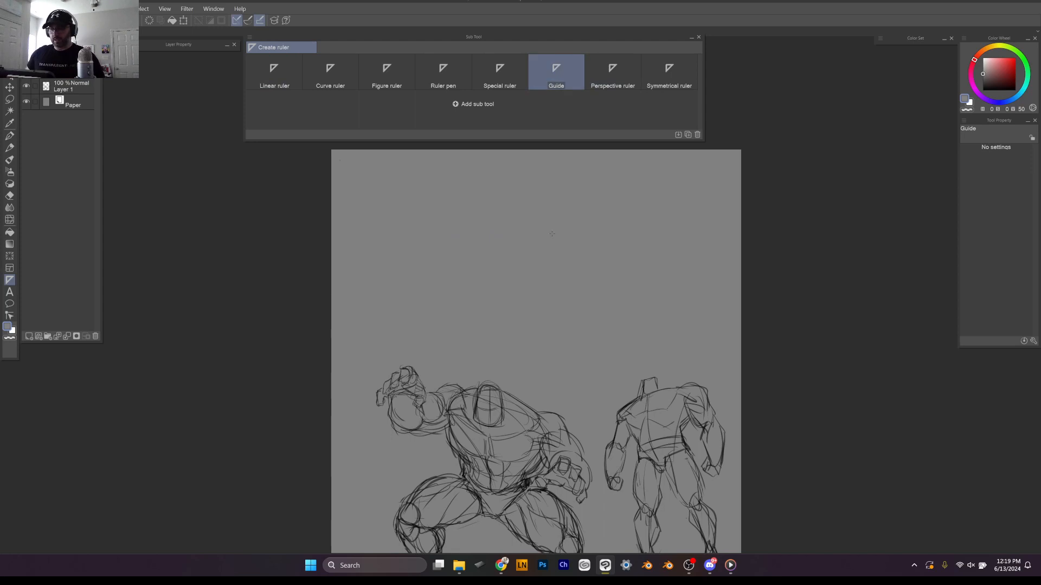
left_click_drag(599, 378, 598, 362)
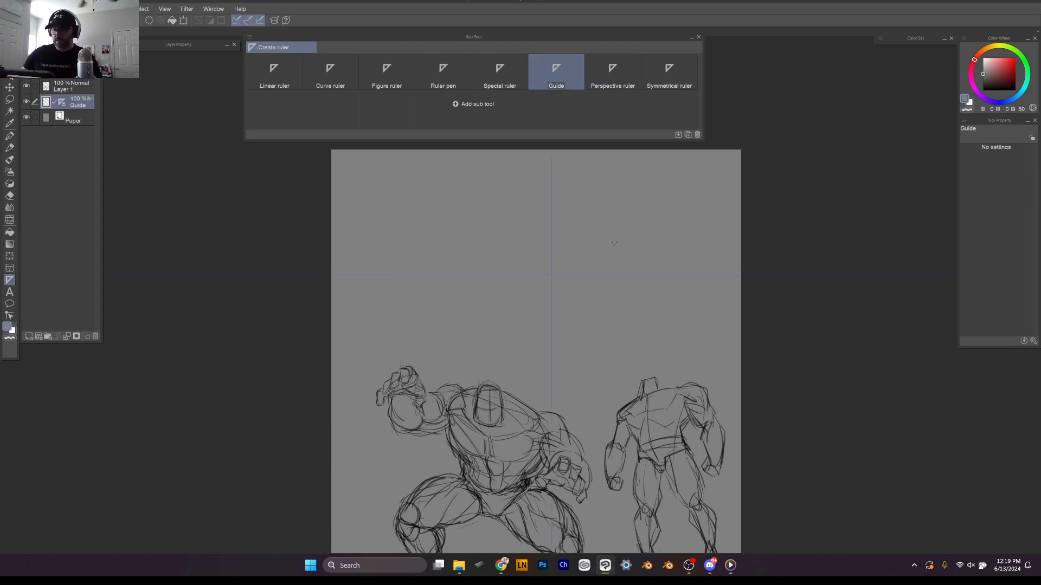
left_click_drag(670, 245, 674, 247)
Step: Test snapping with the Mapping pen in black, drawing horizontal strokes above and along the horizontal guide
key("p")
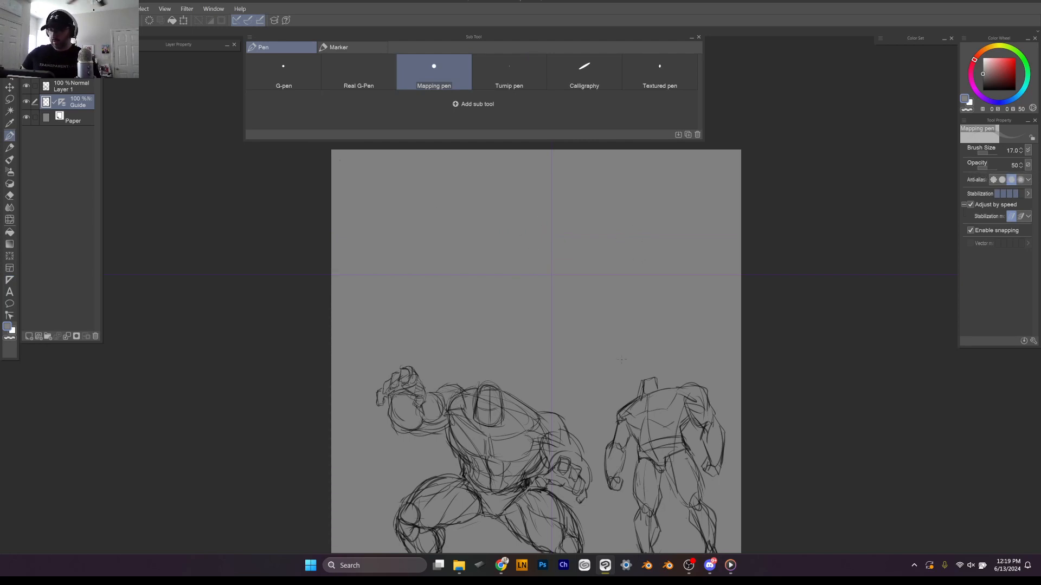
left_click(853, 207, "alt")
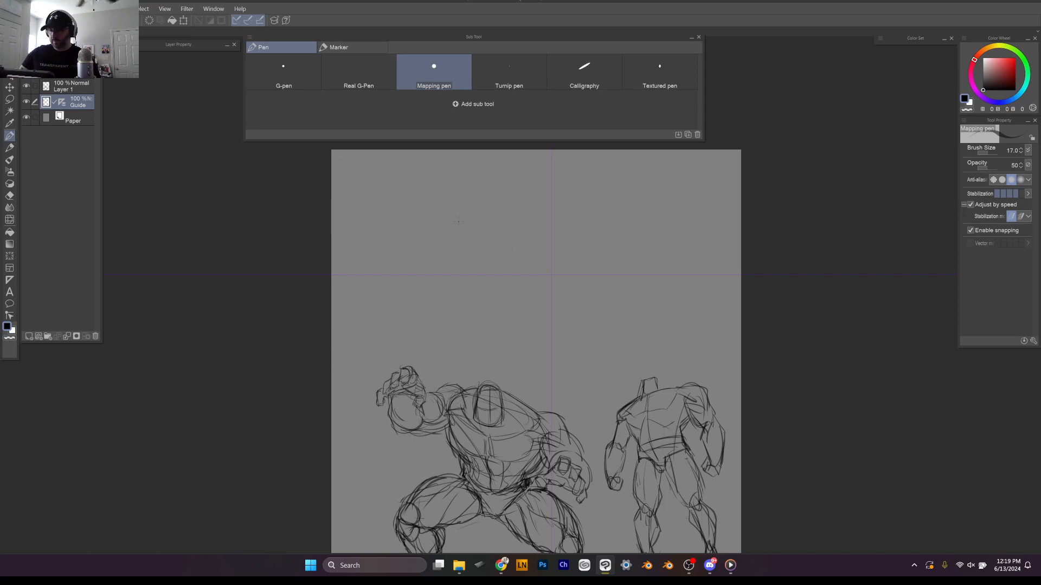
left_click_drag(475, 219, 690, 237)
key("ctrl+z")
left_click_drag(526, 237, 637, 237)
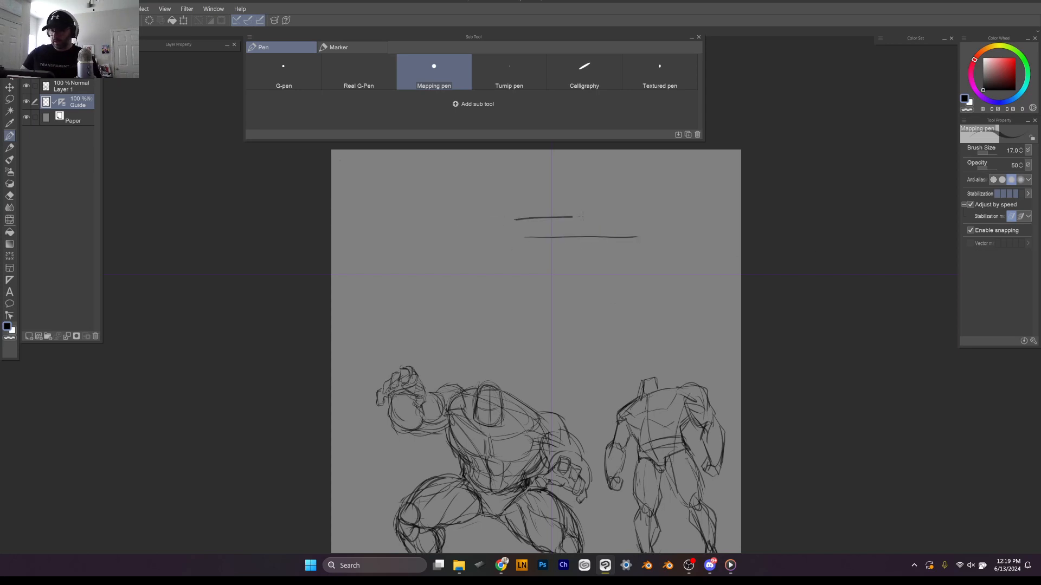
left_click_drag(580, 217, 518, 225)
left_click_drag(523, 276, 680, 275)
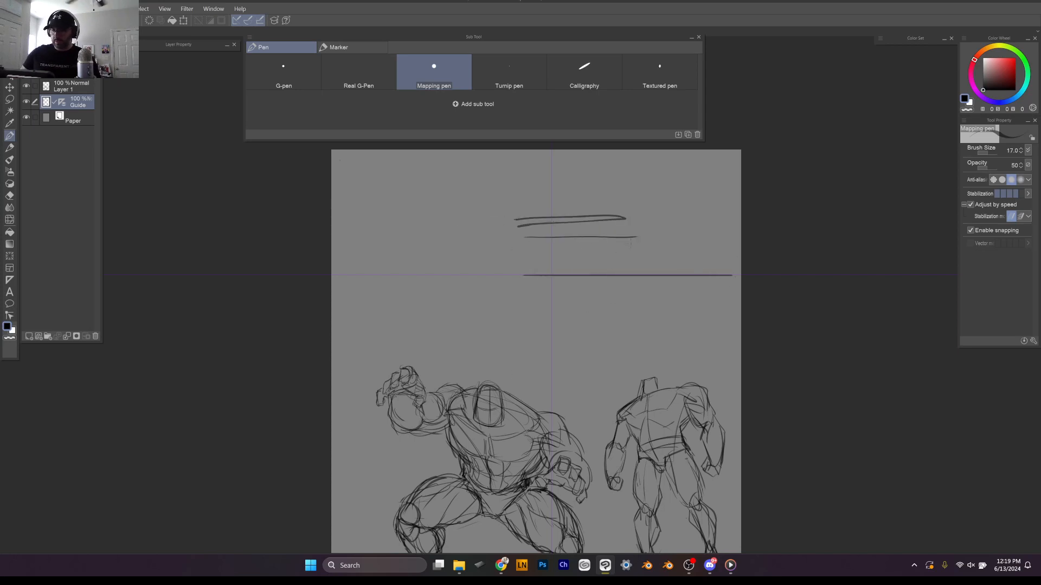
key("ctrl+z")
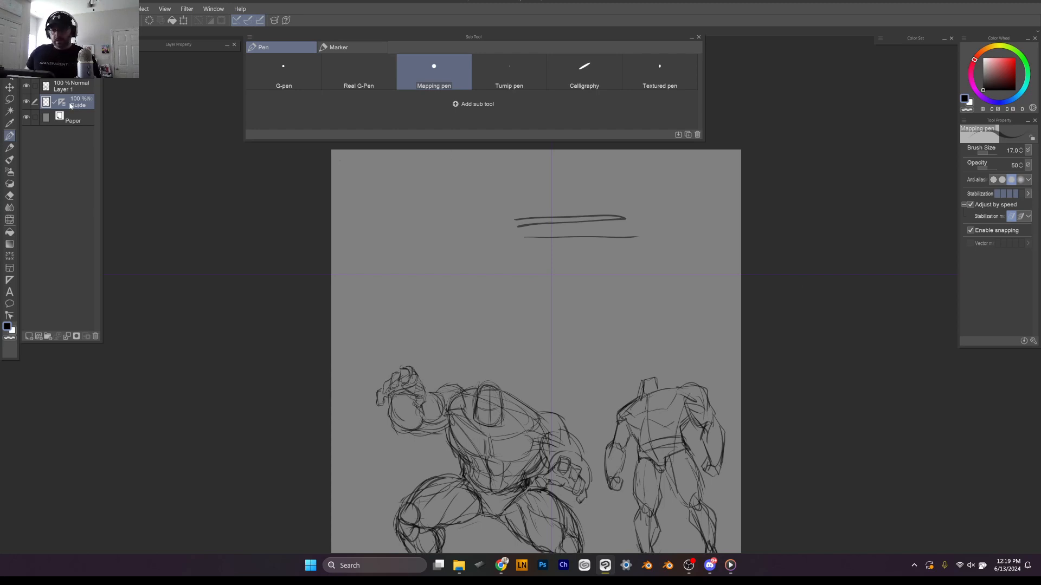
Step: Create a perspective ruler on the Guide layer
left_click(9, 279)
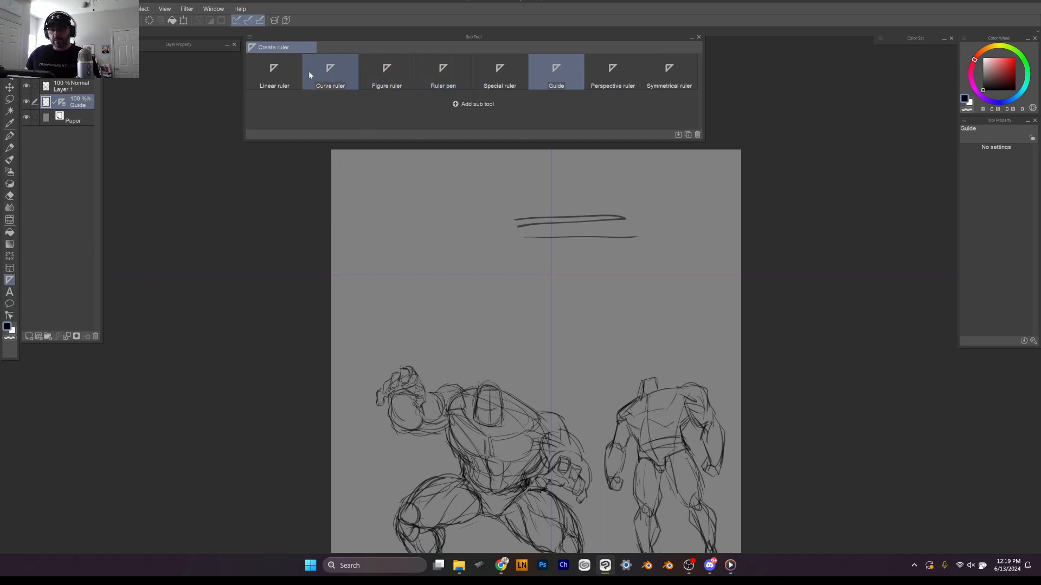
right_click(79, 106)
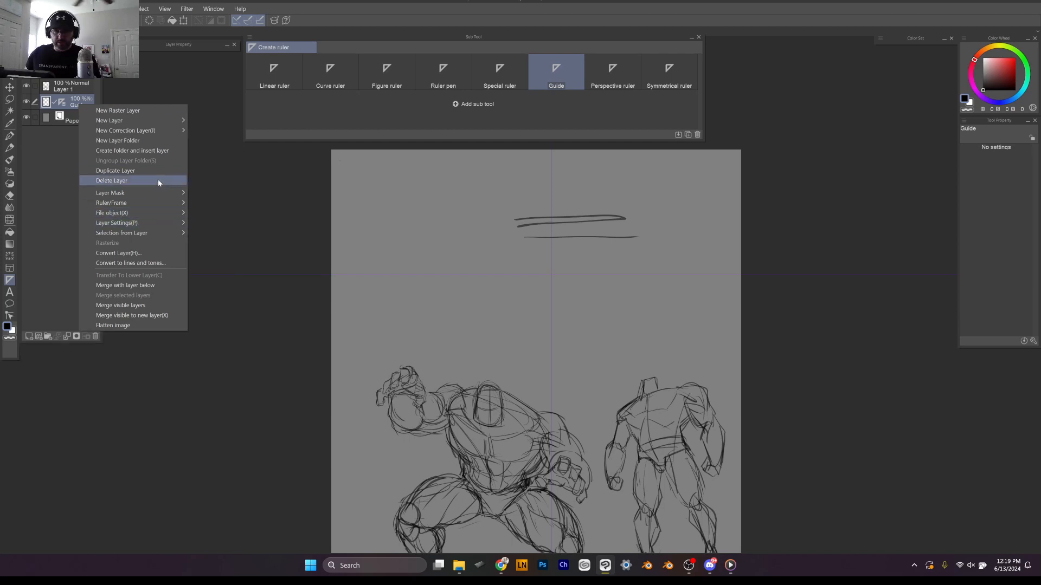
mouse_move(155, 133)
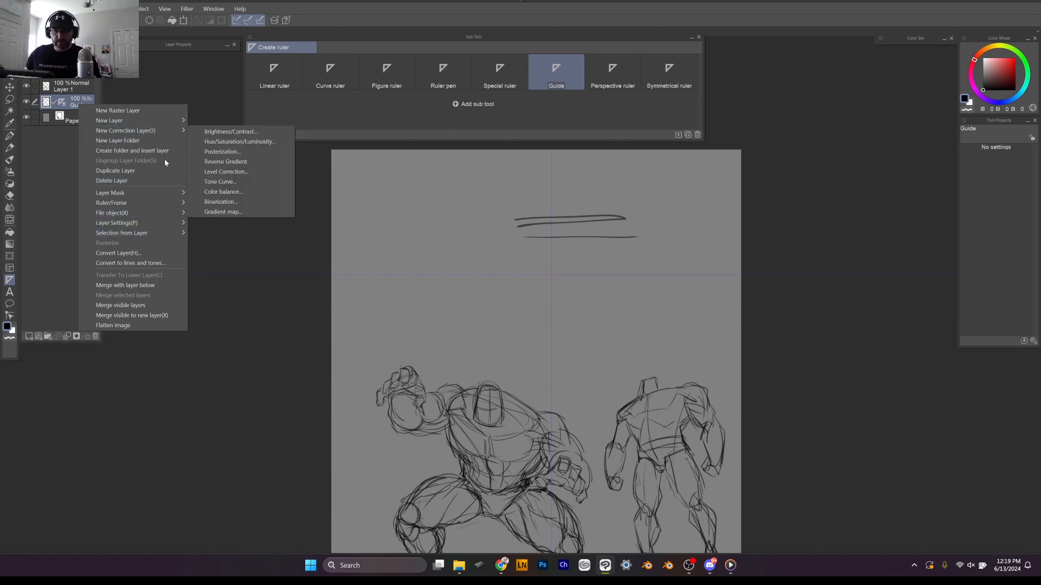
mouse_move(150, 203)
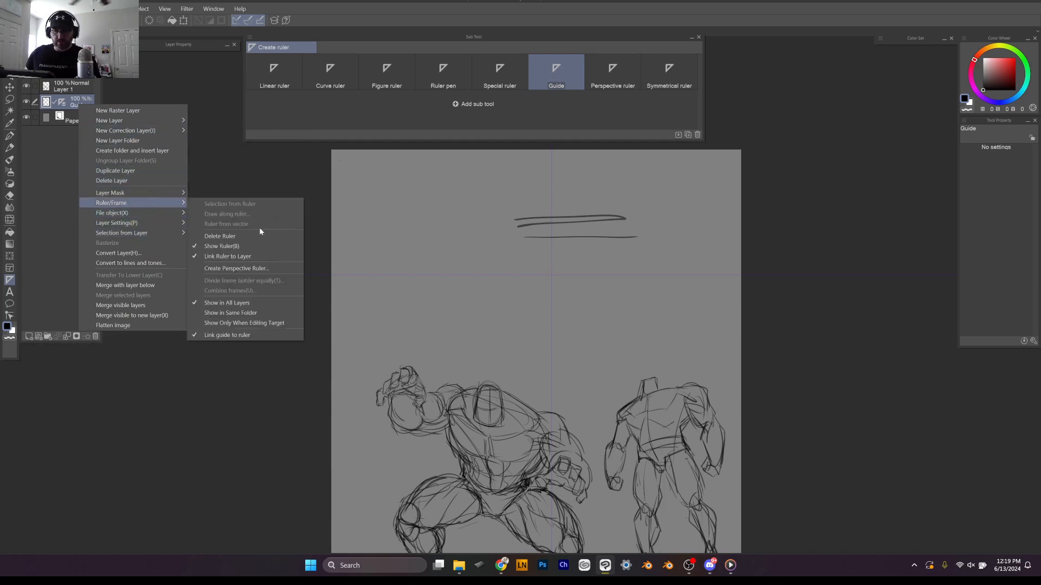
left_click(272, 269)
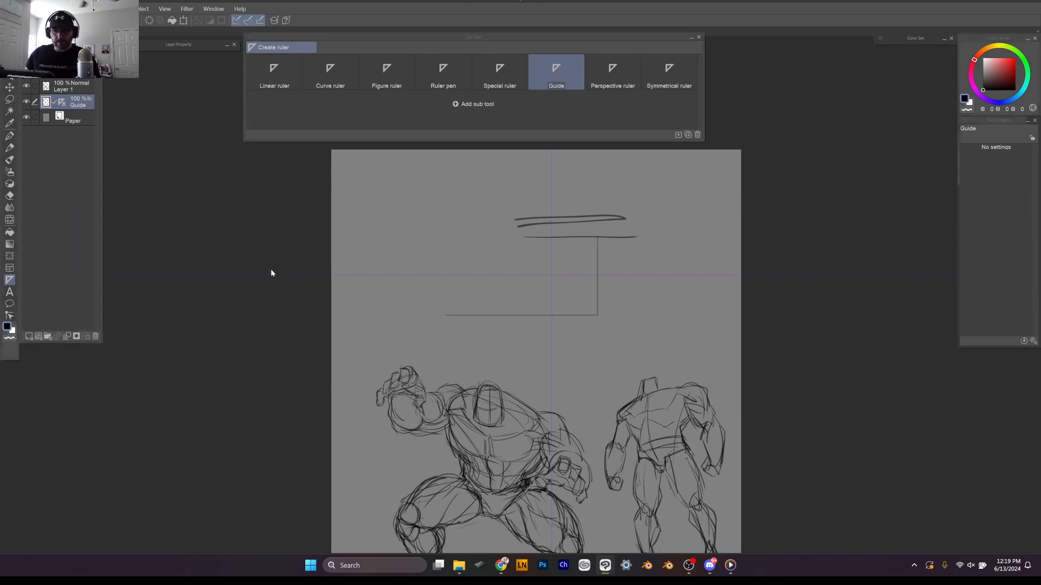
left_click(578, 257)
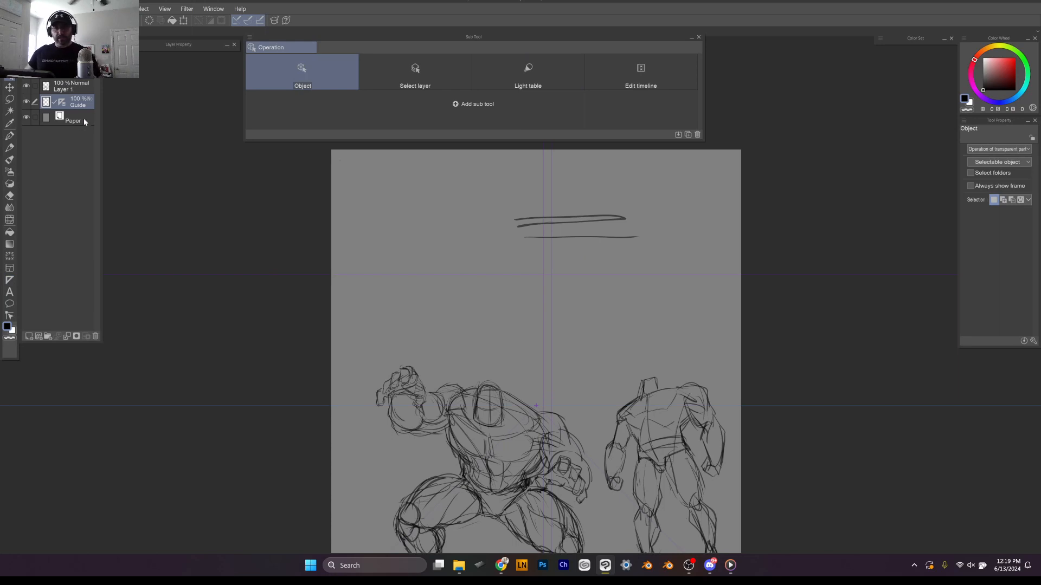
Step: Delete the Guide layer and the extra empty layer, and add a new raster layer above Layer 1
left_click(96, 337)
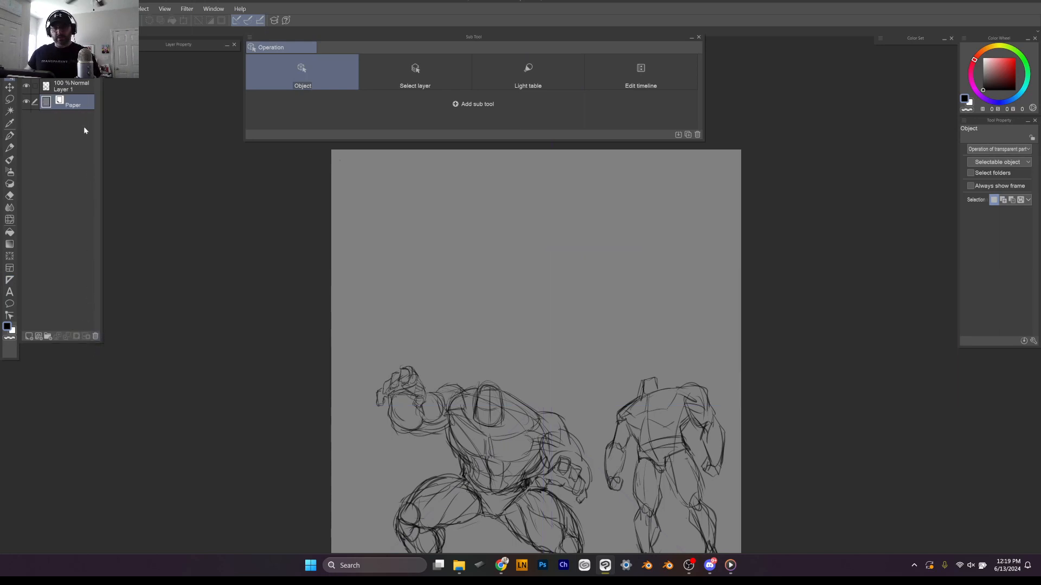
left_click(95, 337)
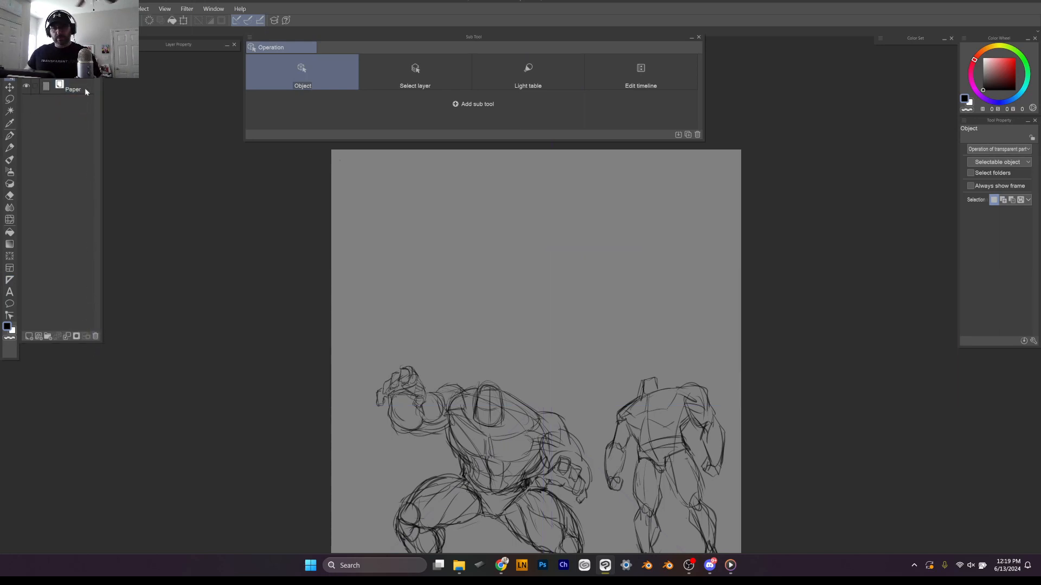
left_click(28, 337)
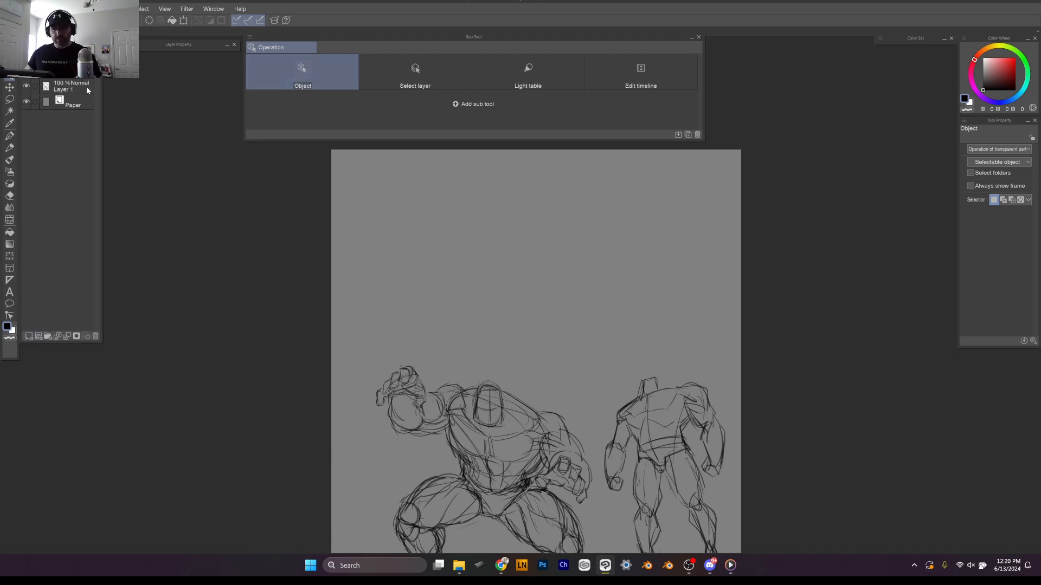
Step: Create a 1-point perspective ruler on the new raster layer
right_click(57, 80)
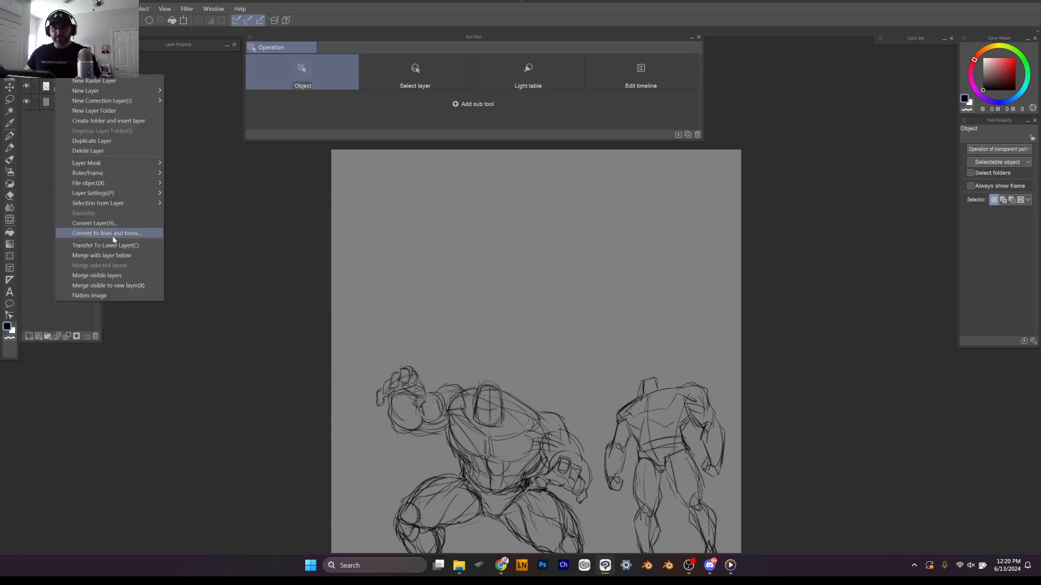
mouse_move(139, 208)
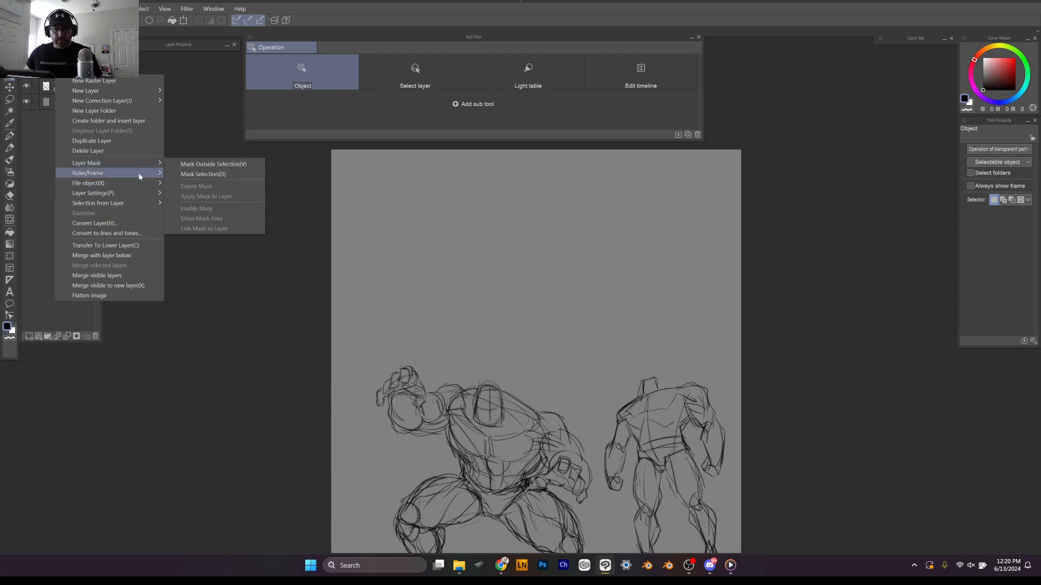
mouse_move(140, 172)
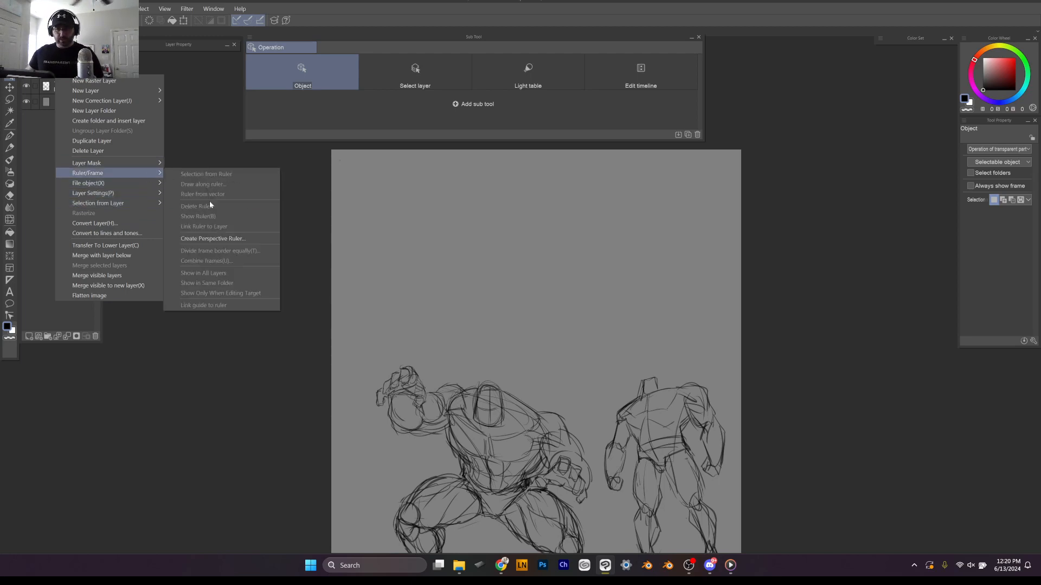
left_click(214, 238)
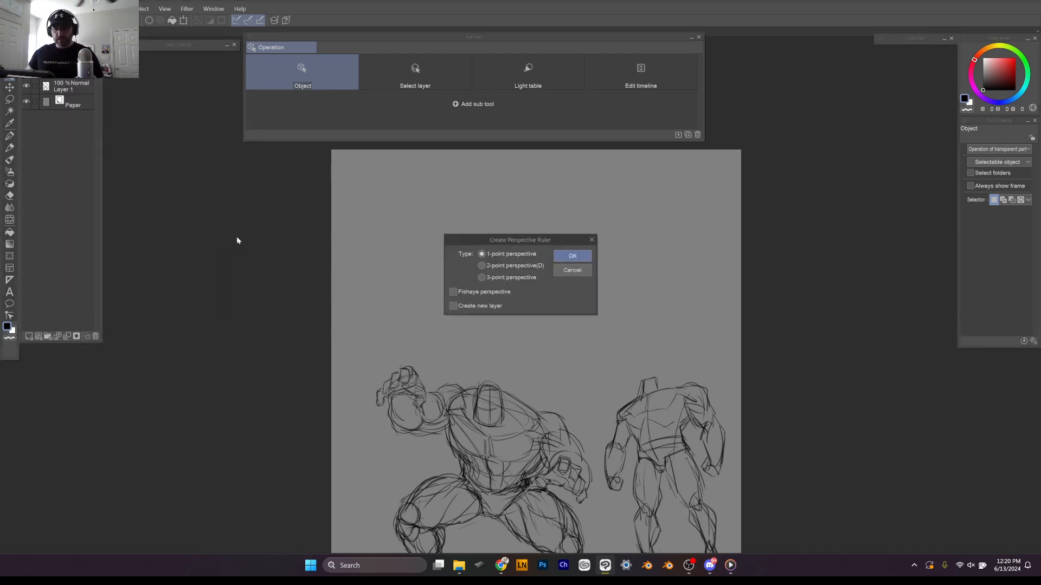
left_click(584, 257)
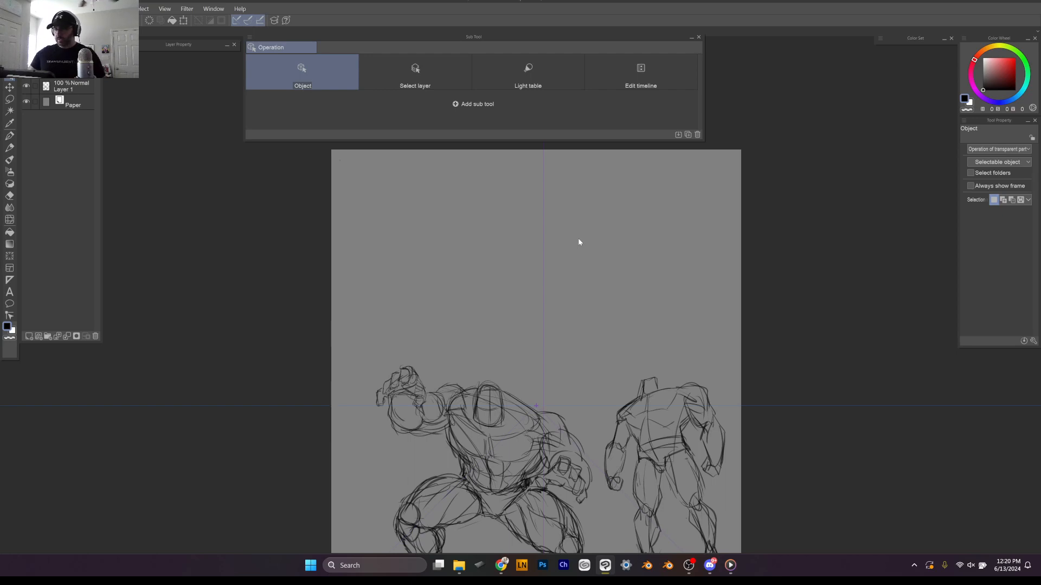
Step: Test the perspective ruler with the Mapping pen by drawing horizontal and vertical lines above the figures, undoing the stray diagonal
key("p")
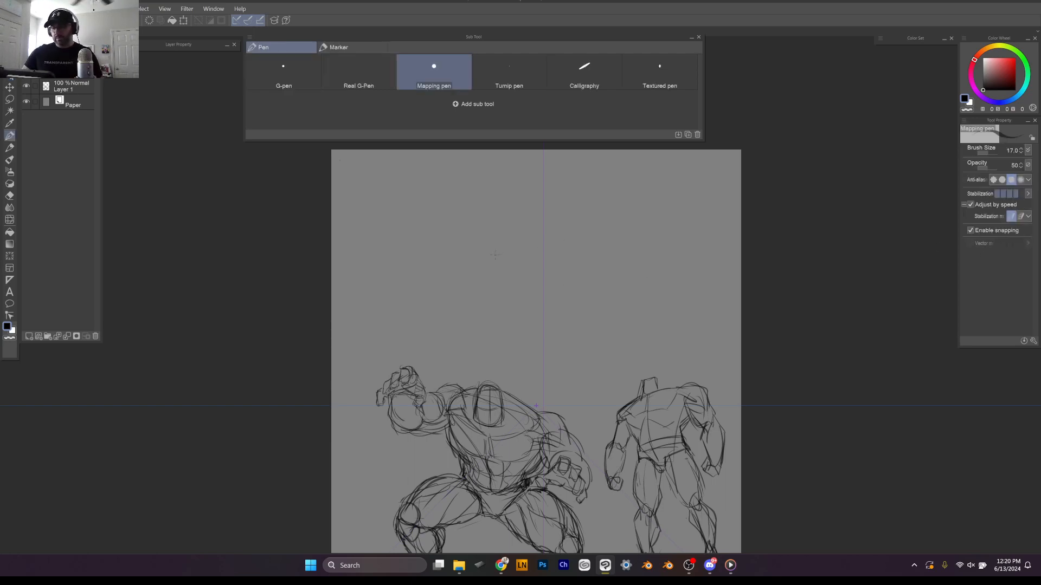
left_click_drag(495, 255, 647, 254)
left_click_drag(508, 282, 624, 282)
left_click_drag(532, 236, 523, 310)
mouse_move(493, 215)
left_mouse_down()
mouse_move(493, 357)
mouse_move(493, 275)
left_mouse_up()
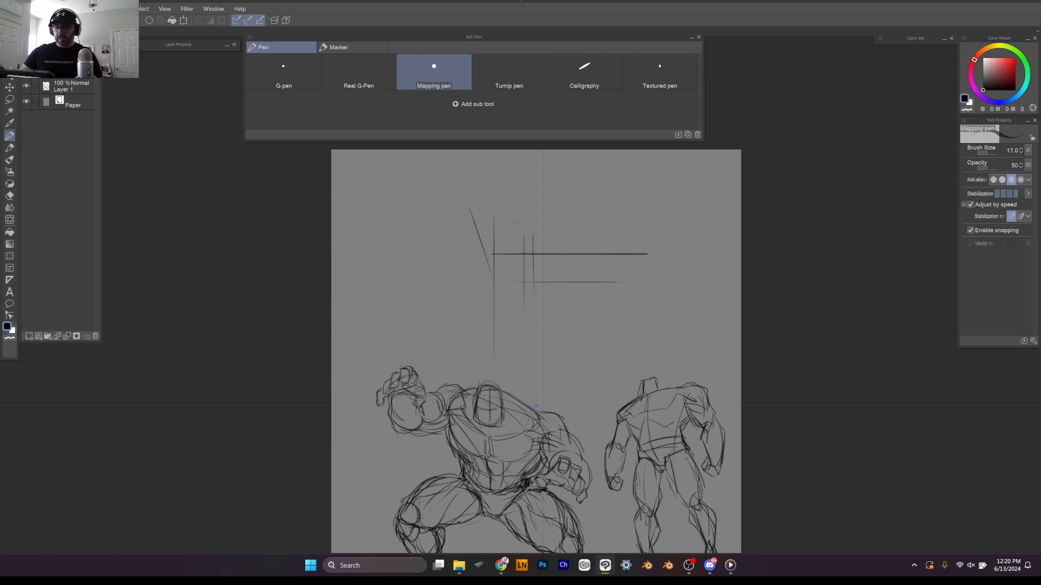
key("ctrl+z")
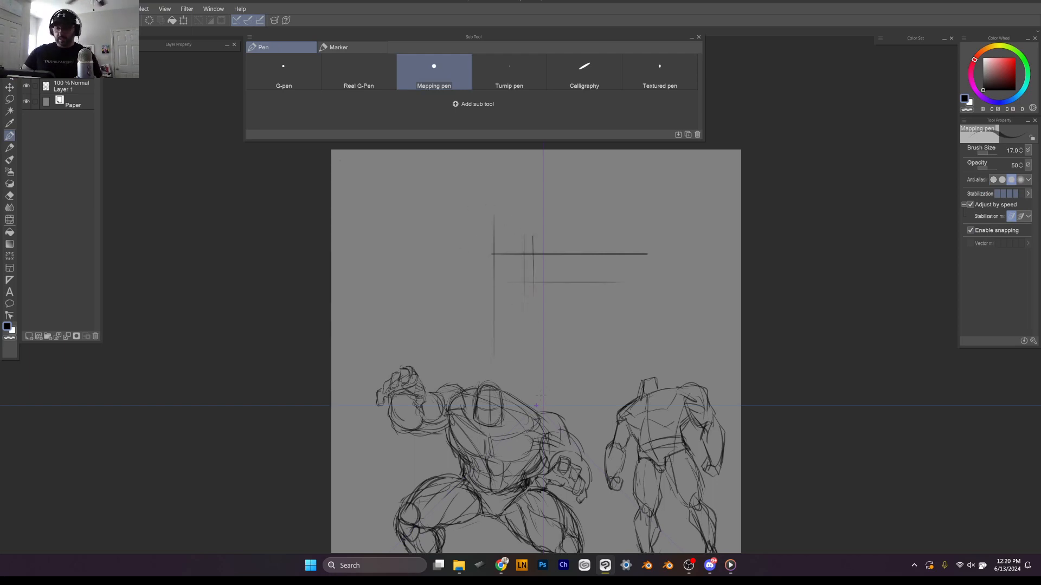
Step: Draw snapped test lines from the vanishing point, one straight up and several diagonals fanning out to the upper left
left_click_drag(537, 403, 537, 200)
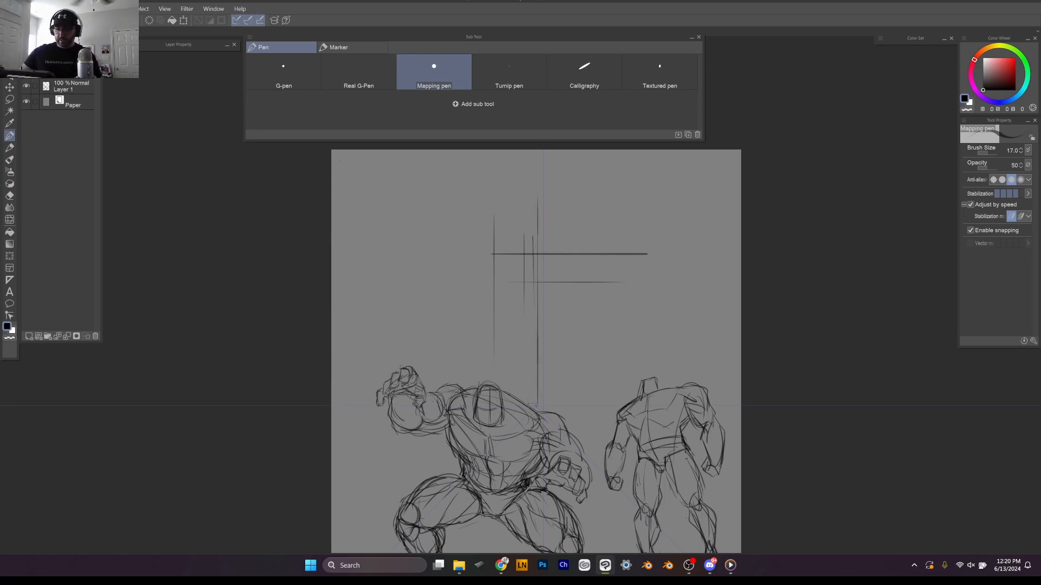
left_click_drag(531, 404, 531, 221)
key("ctrl+z")
left_click_drag(412, 261, 535, 404)
left_click_drag(419, 302, 535, 404)
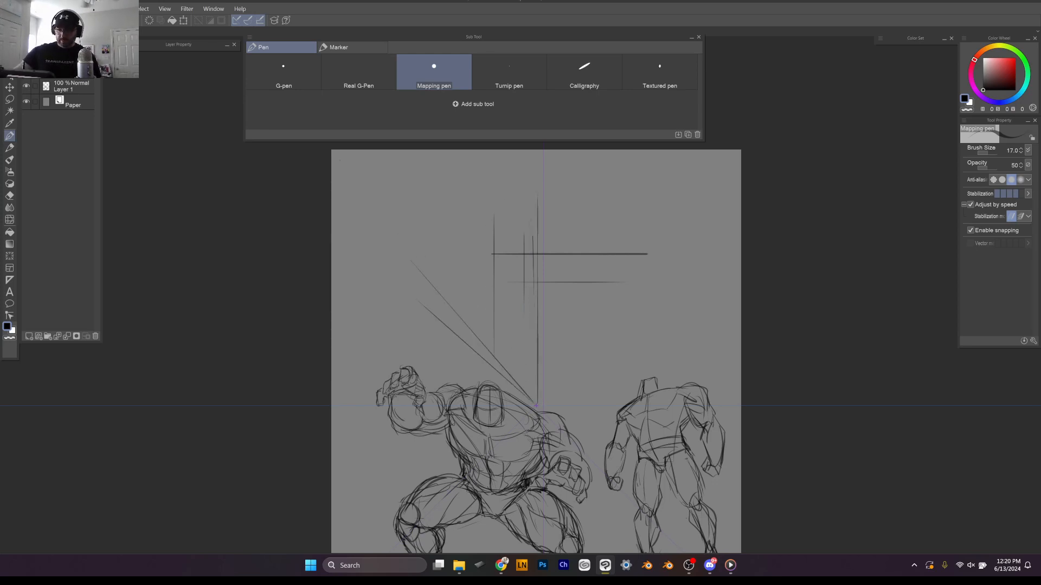
left_click_drag(458, 251, 535, 403)
mouse_move(504, 291)
left_mouse_down()
mouse_move(534, 403)
mouse_move(545, 259)
left_mouse_up()
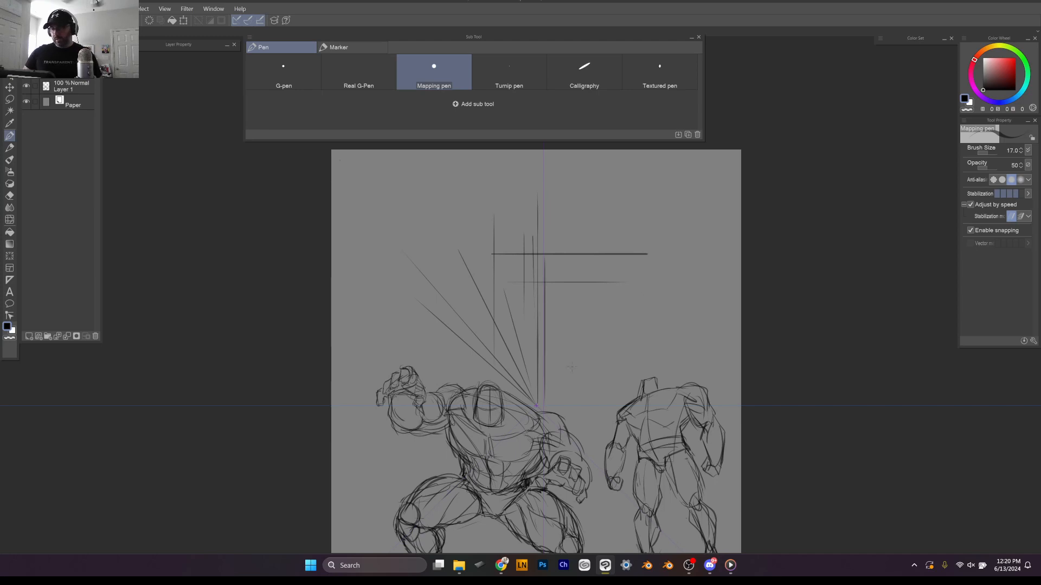
Step: Undo the last vertical test line and draw snapped horizontal and diagonal lines to the right of the vanishing point
key("ctrl+z")
left_click_drag(536, 400, 536, 281)
key("ctrl+z")
mouse_move(540, 401)
left_mouse_down()
mouse_move(713, 329)
mouse_move(698, 392)
left_mouse_up()
left_click_drag(550, 378, 642, 380)
left_click_drag(595, 350, 637, 311)
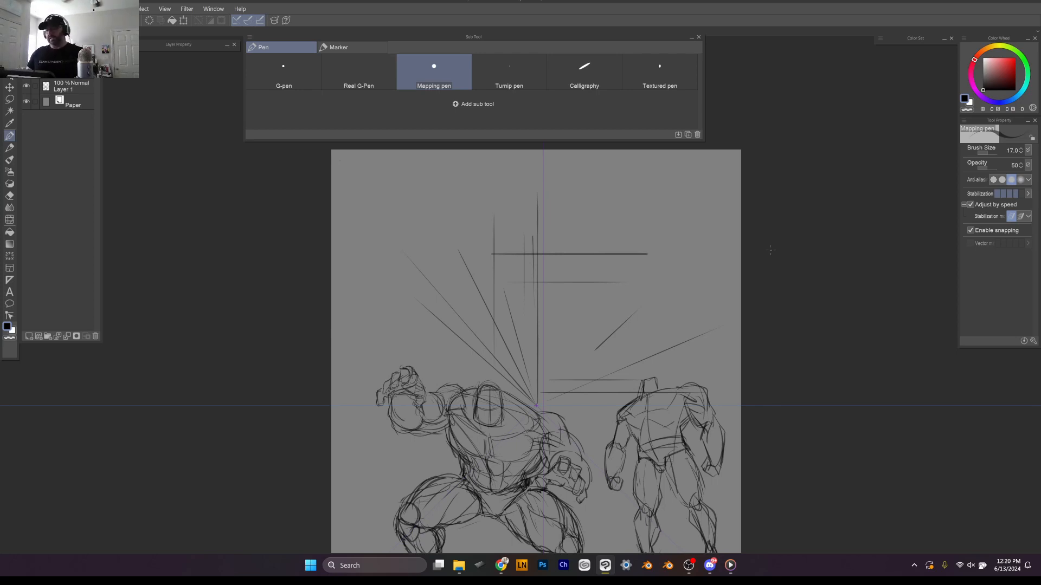
Step: Clear all test lines from the ruler layer and turn off Enable snapping for the Mapping pen
key("ctrl+a")
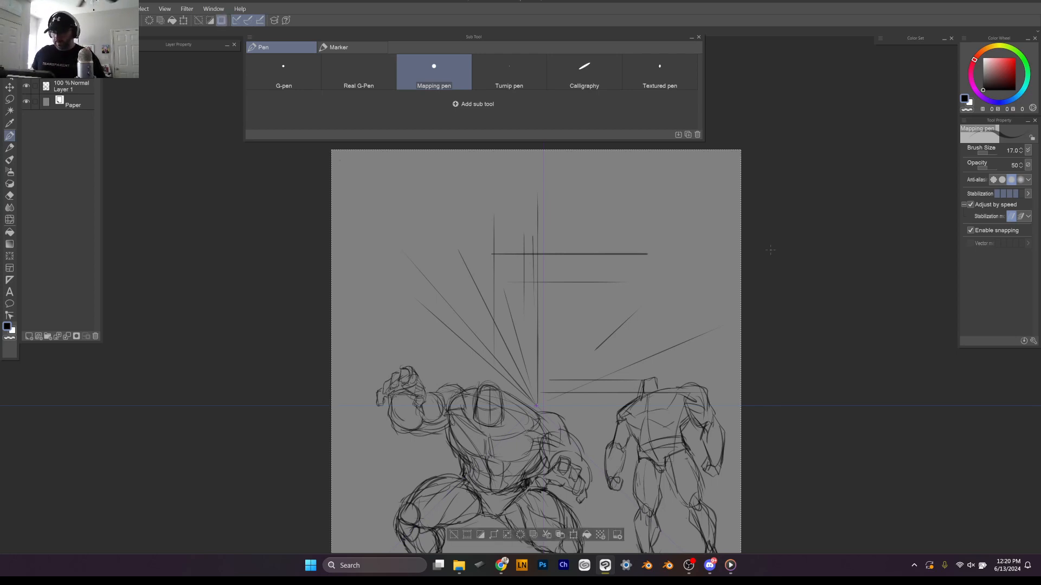
key("Delete")
left_click(970, 230)
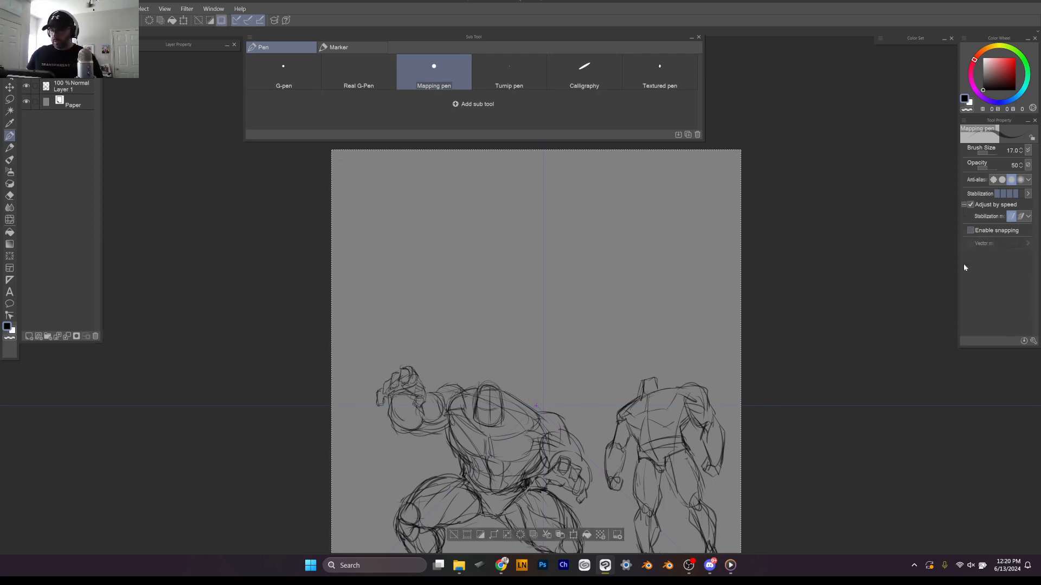
Step: Try a large freehand oval above the figures without snapping and undo it
mouse_move(595, 233)
left_mouse_down()
mouse_move(510, 304)
mouse_move(629, 304)
left_mouse_up()
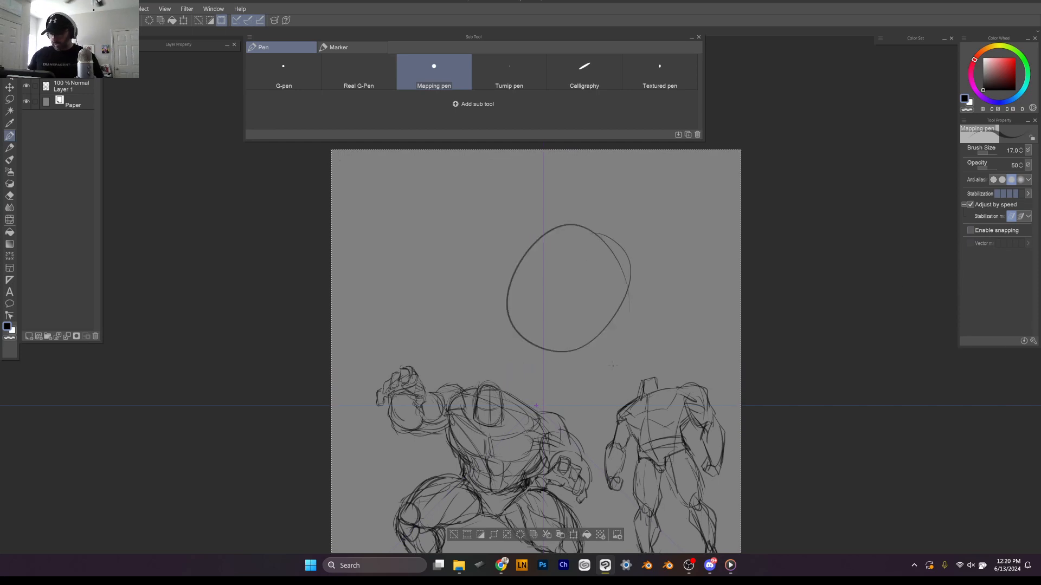
key("ctrl+z")
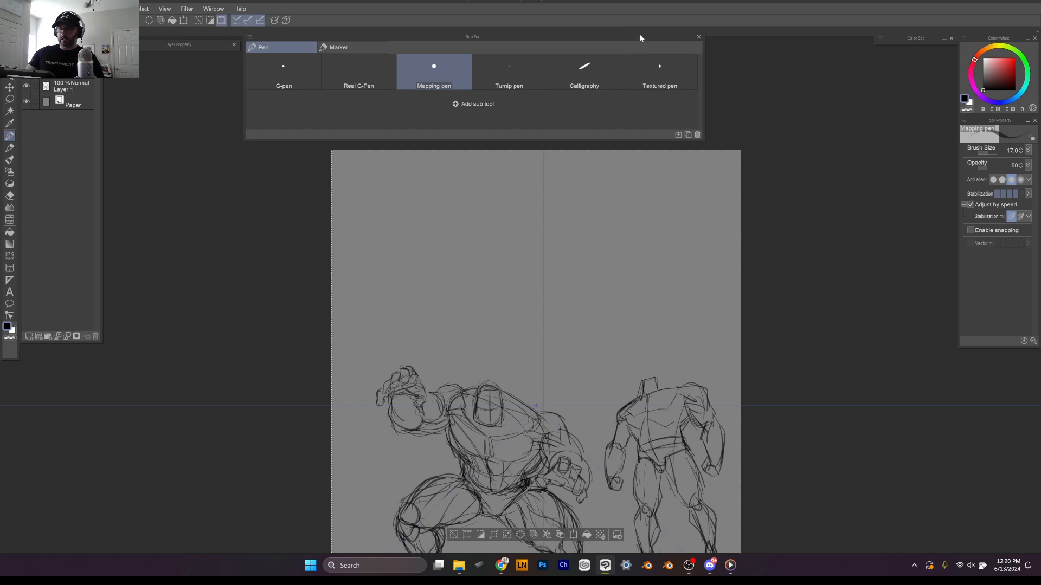
Step: With the sub tool list collapsed, add a new raster layer above the perspective ruler layer and clear the canvas selection
left_click(691, 38)
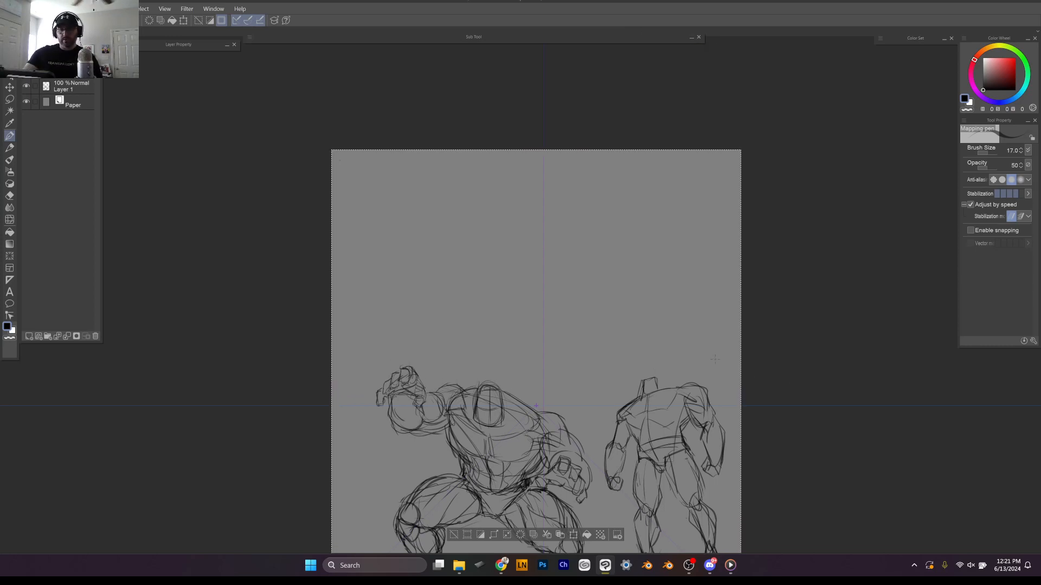
left_click(29, 336)
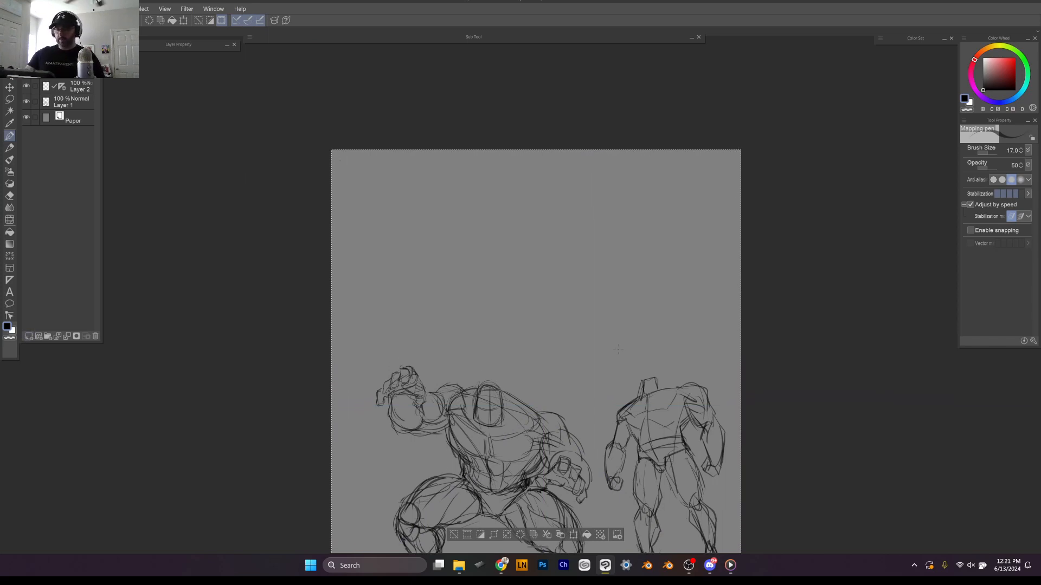
scroll(356, 234, "up", 5)
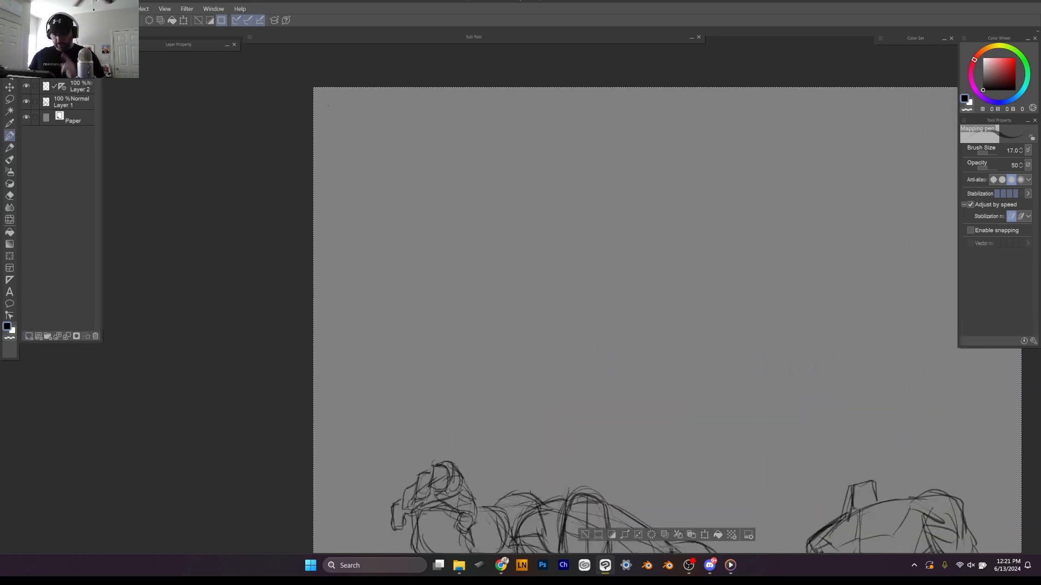
key("ctrl+d")
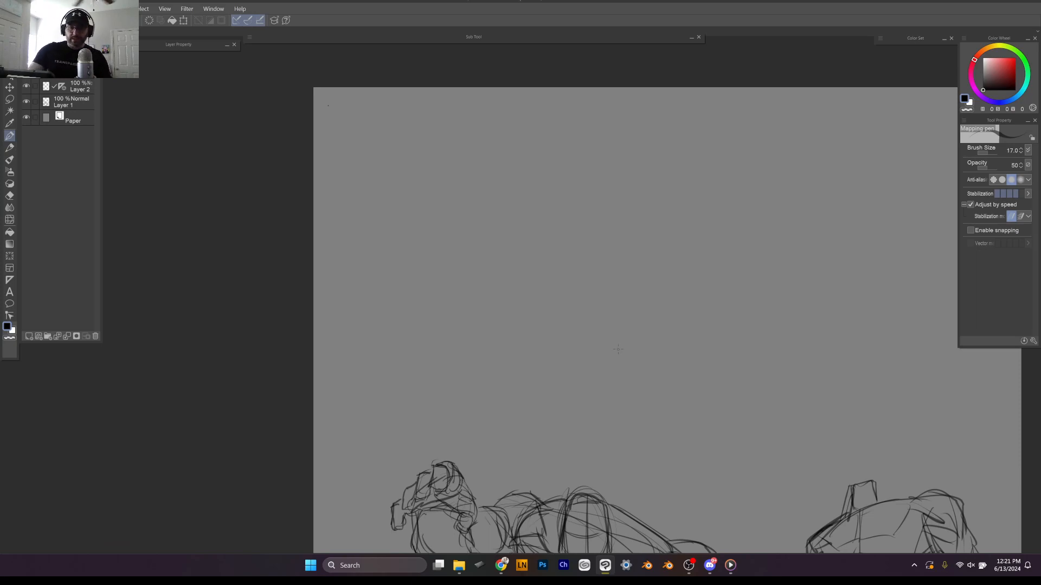
key("super+d")
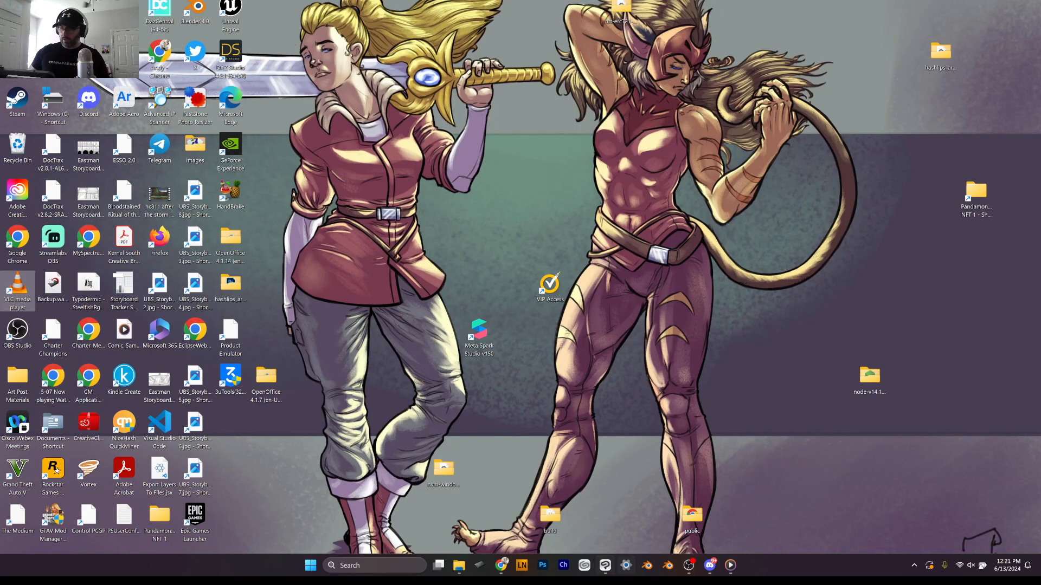
left_click(605, 565)
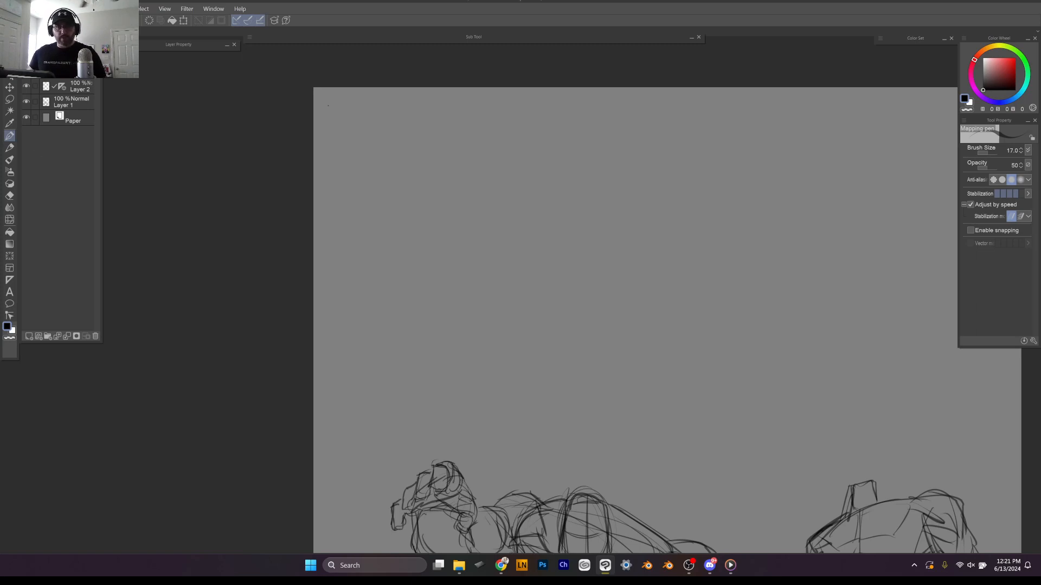
key("alt+Tab")
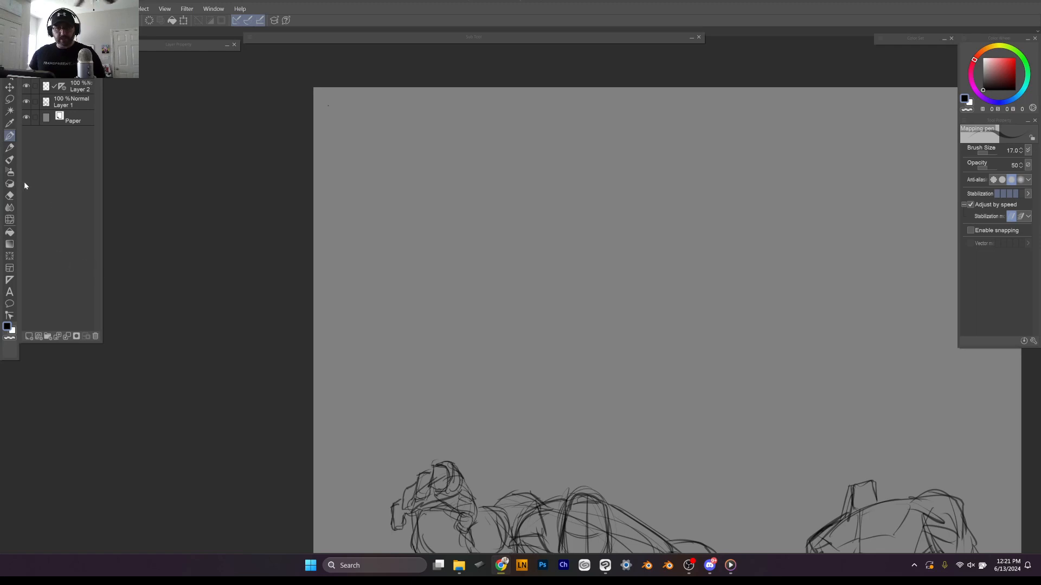
Step: Create a vertical symmetrical ruler with 2 lines and line symmetry on the new layer, above the crouching figure's head
left_click(9, 280)
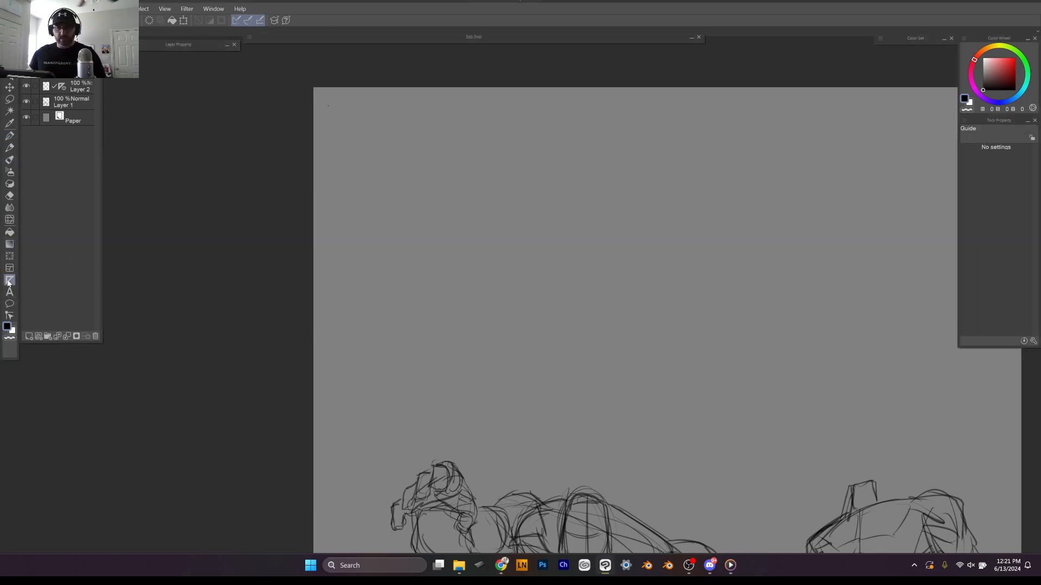
left_click(377, 39)
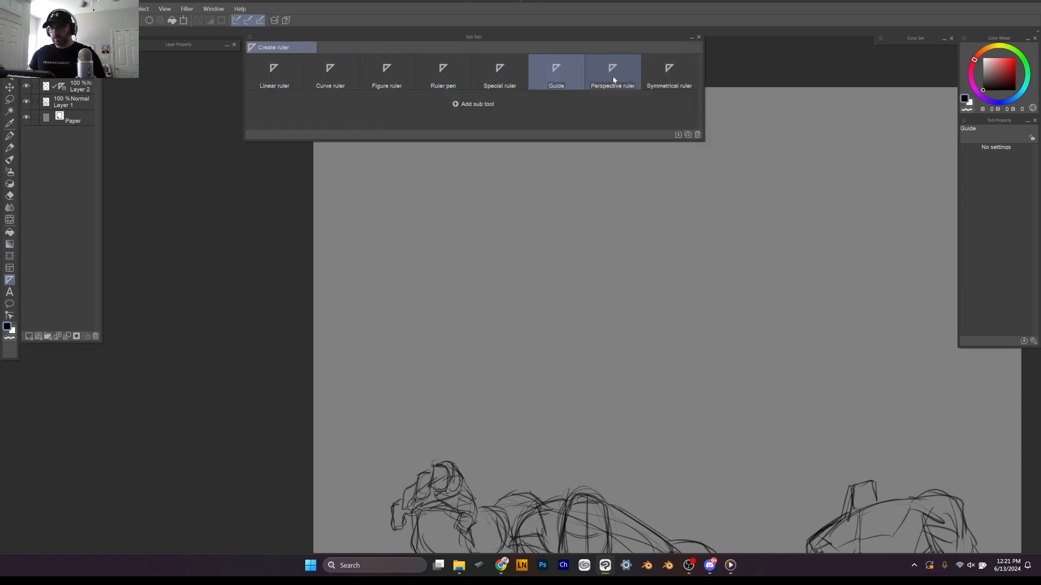
left_click(648, 73)
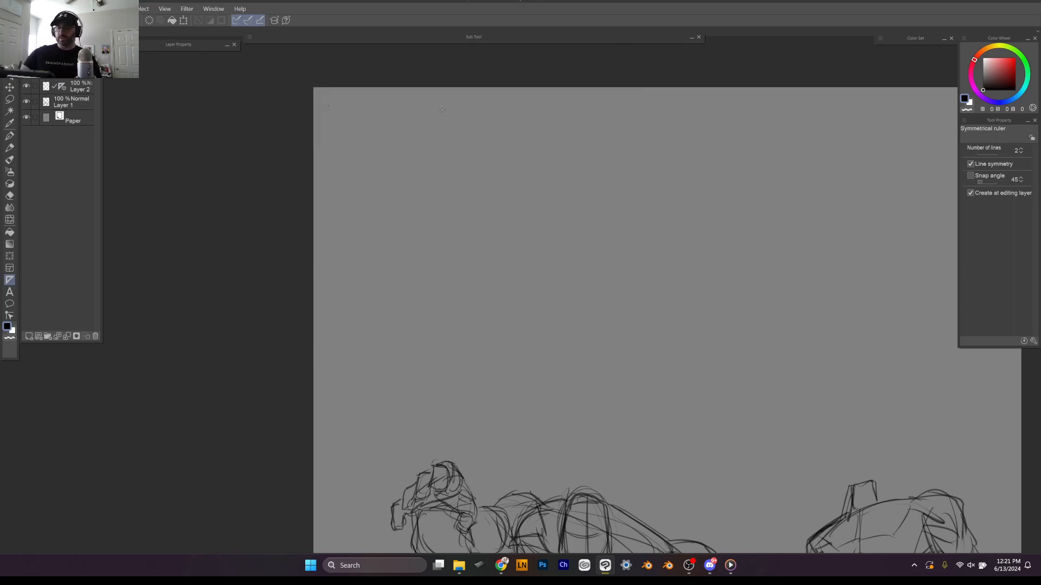
left_click_drag(439, 112, 437, 203)
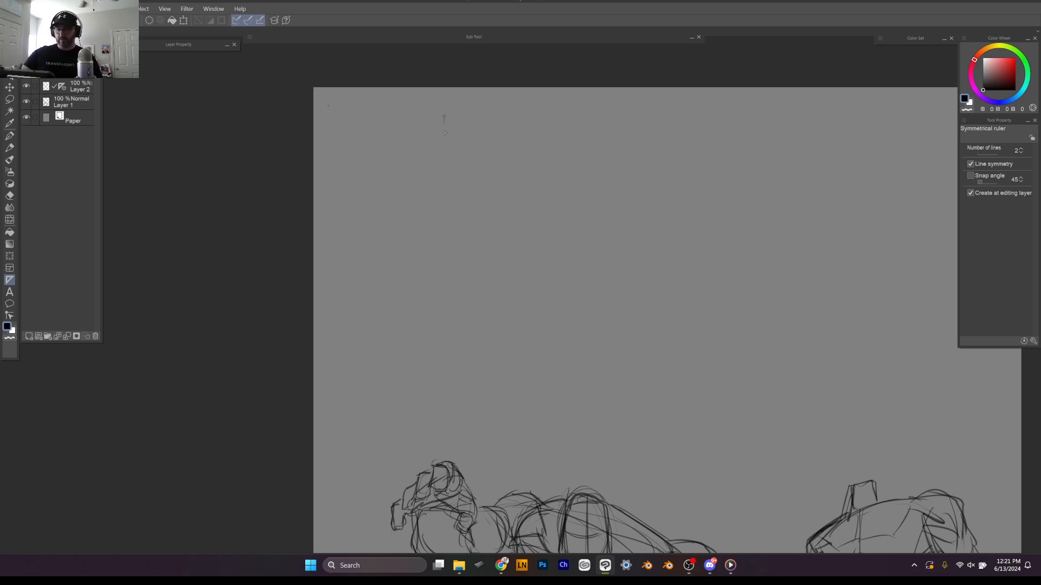
left_click_drag(445, 132, 530, 184)
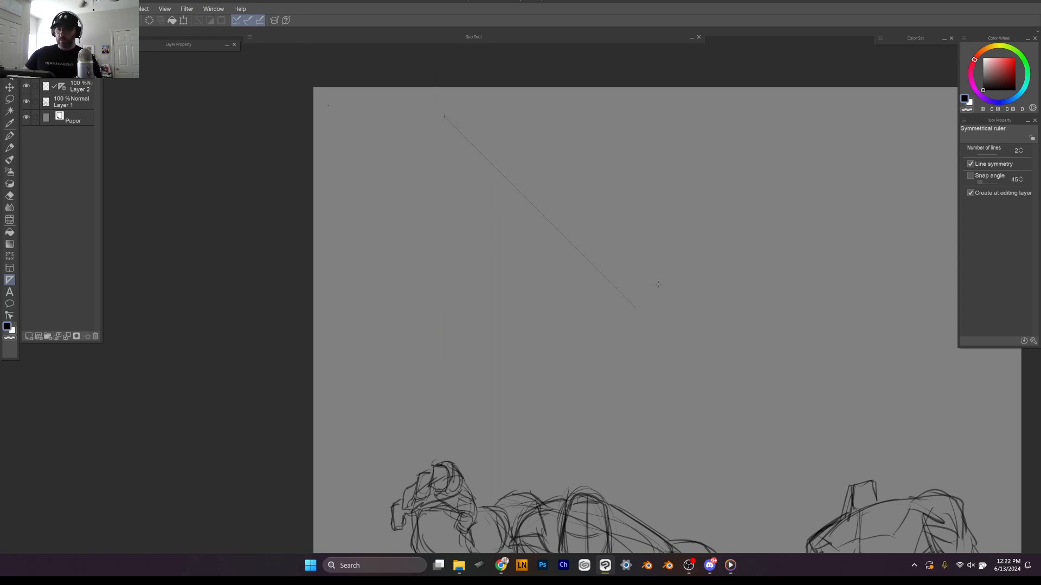
left_click_drag(595, 258, 480, 451)
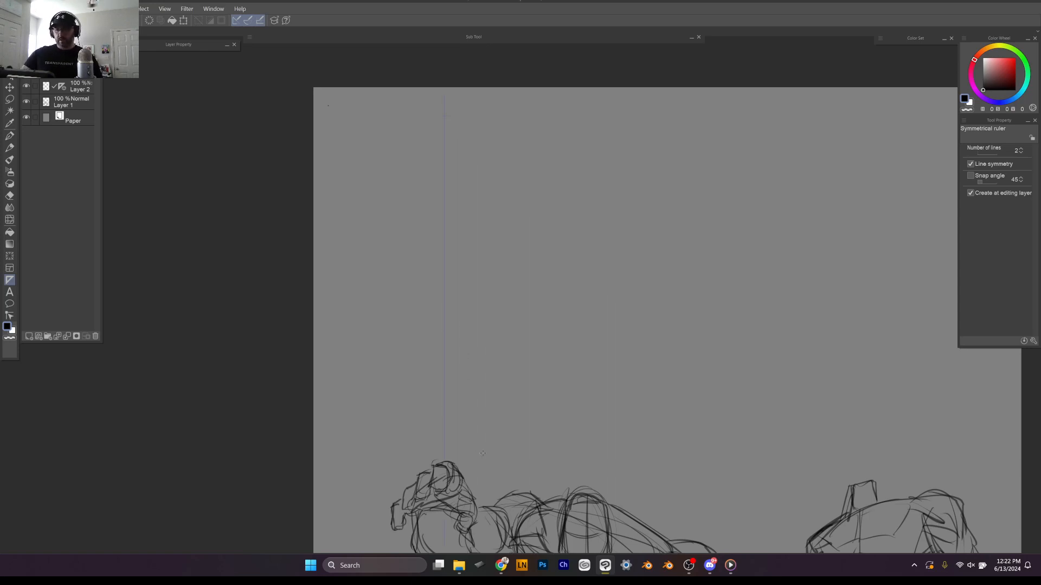
scroll(482, 453, "up", 5)
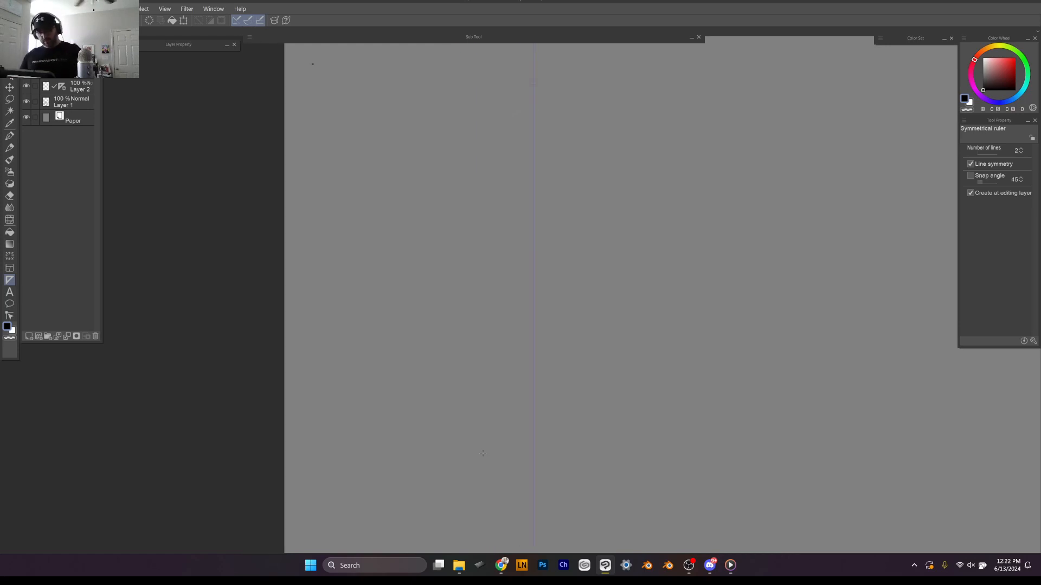
Step: Draw a small test oval on the symmetry line with the Mapping pen at size 10, then enable the pen's snapping and undo the oval
key("p")
scroll(602, 304, "right", 3)
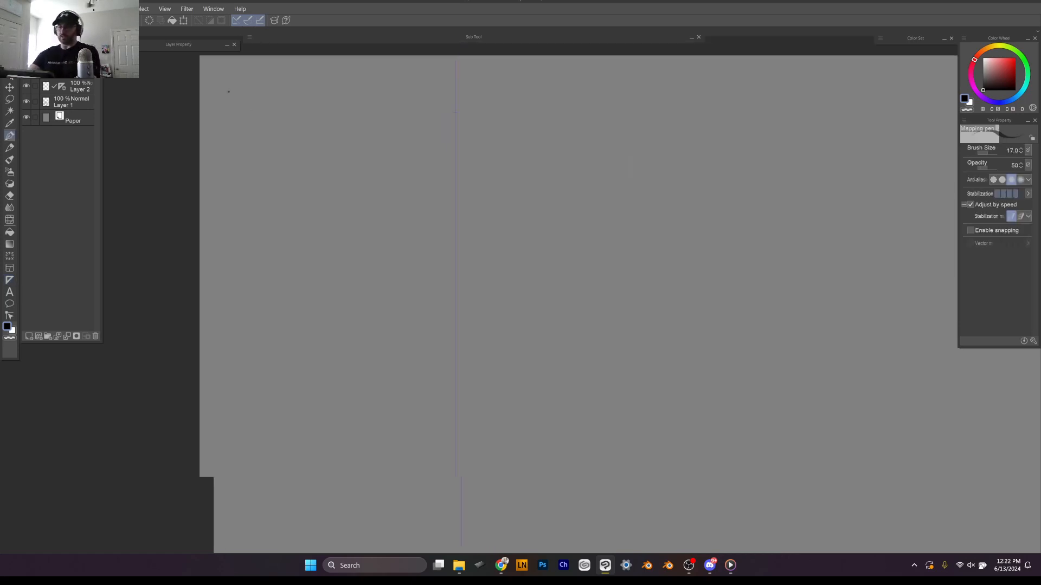
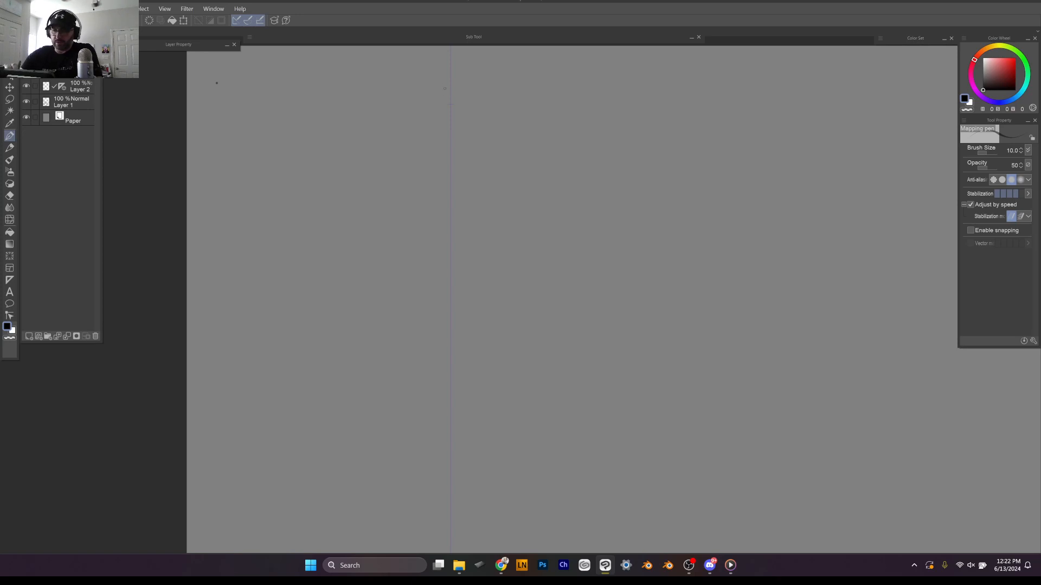
mouse_move(438, 85)
left_mouse_down()
mouse_move(464, 103)
mouse_move(451, 74)
left_mouse_up()
left_click(972, 231)
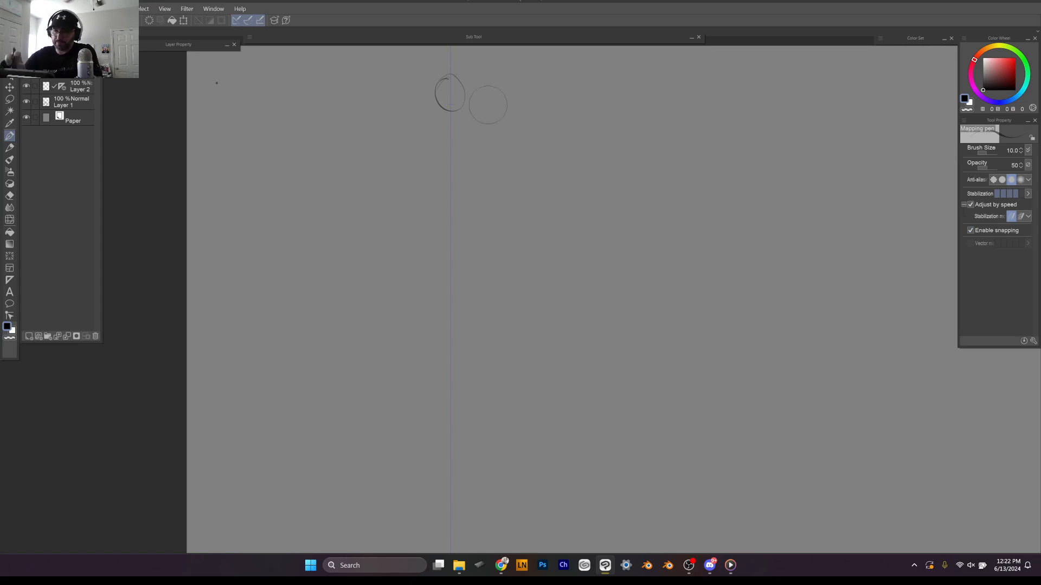
key("ctrl+z")
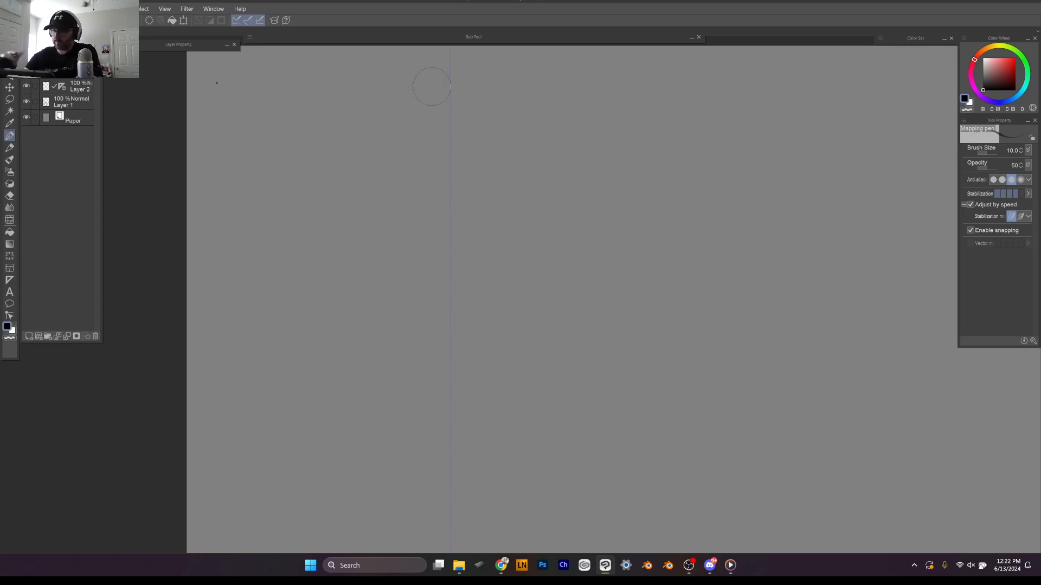
Step: Sketch a small mirrored test head near the top of the symmetry line and erase most of its right half
mouse_move(447, 78)
left_mouse_down()
mouse_move(429, 113)
mouse_move(462, 81)
mouse_move(452, 76)
mouse_move(466, 88)
mouse_move(449, 76)
mouse_move(463, 105)
mouse_move(449, 104)
mouse_move(468, 89)
mouse_move(455, 80)
mouse_move(455, 105)
mouse_move(435, 84)
mouse_move(428, 125)
mouse_move(435, 107)
mouse_move(444, 127)
mouse_move(437, 82)
left_mouse_up()
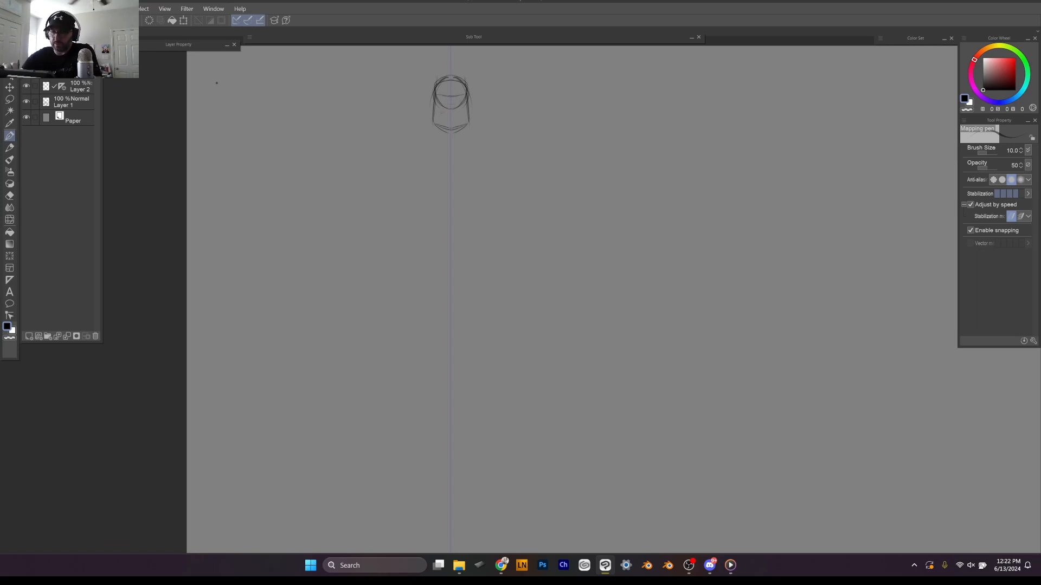
left_click_drag(465, 92, 469, 83)
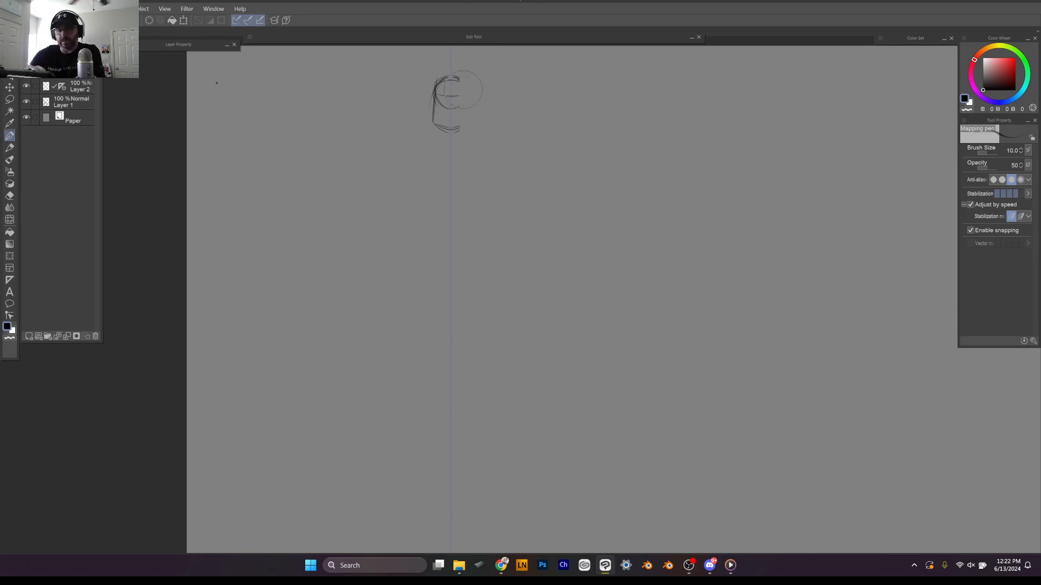
Step: Turn on Enable snapping for the Hard eraser, then return to the Mapping pen and undo the test head
left_click(9, 195)
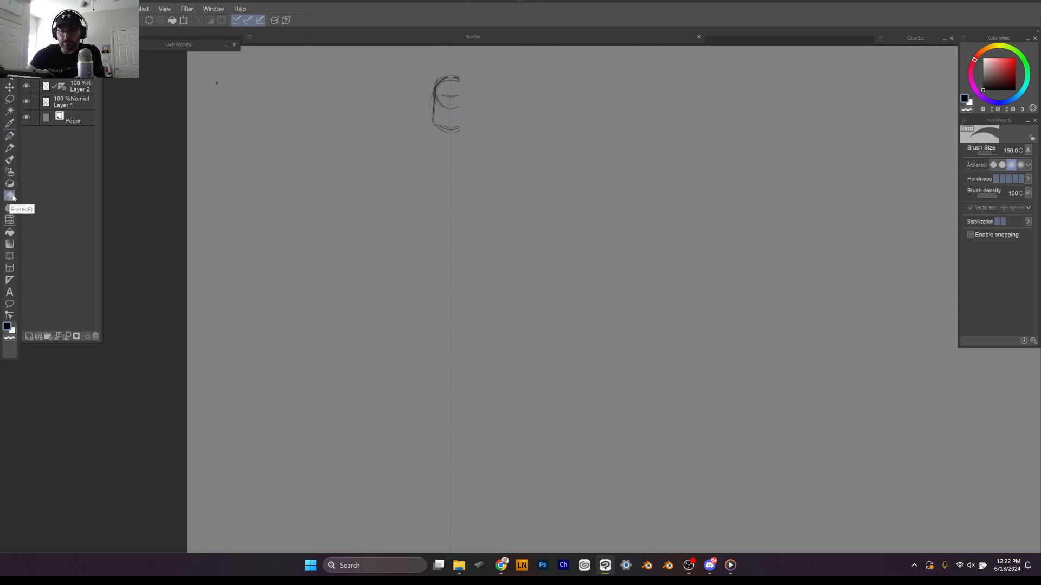
left_click(980, 235)
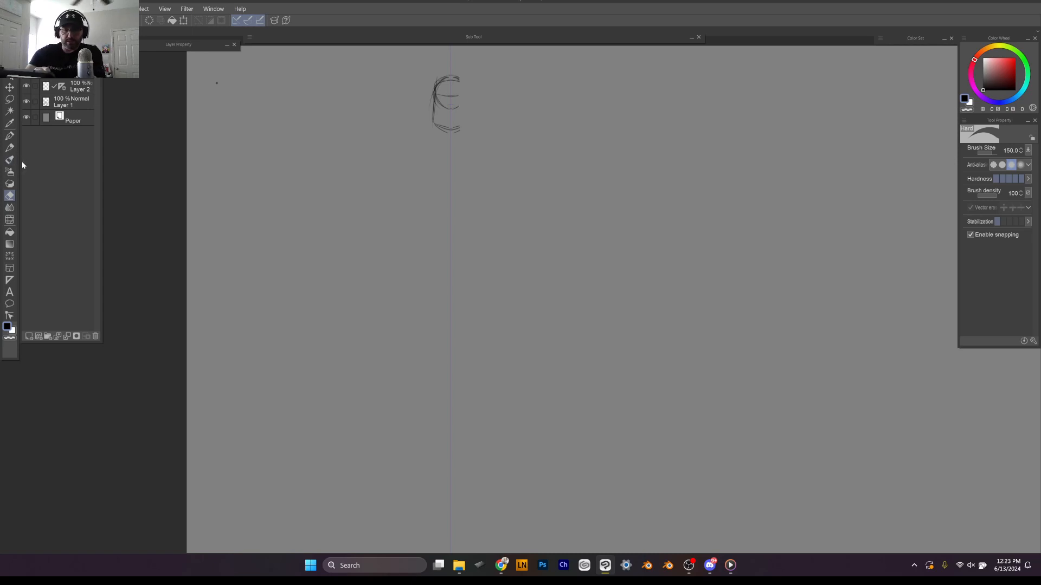
left_click(10, 135)
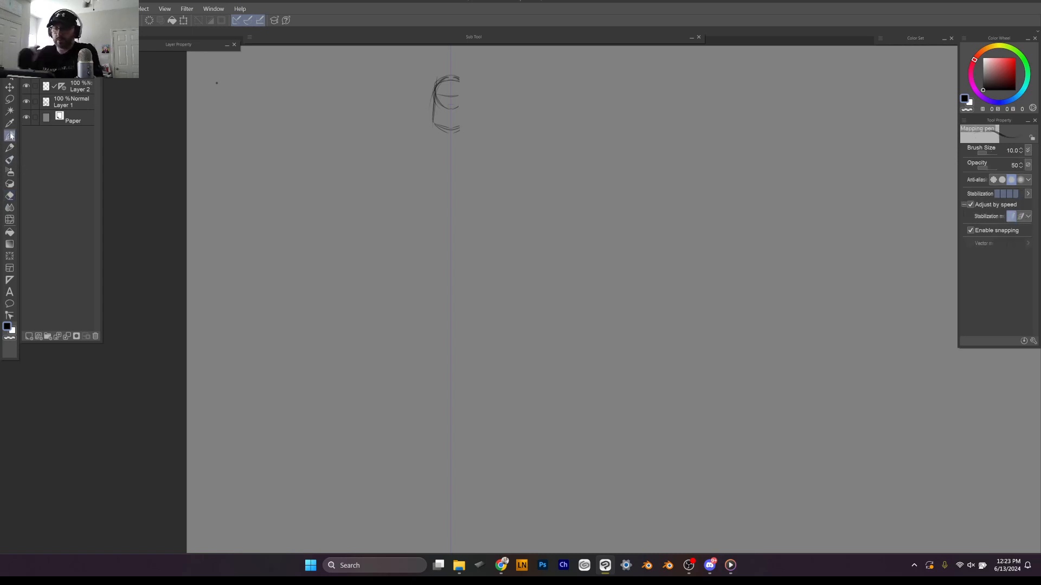
key("ctrl+z")
key("ctrl+z")
key("ctrl+z")
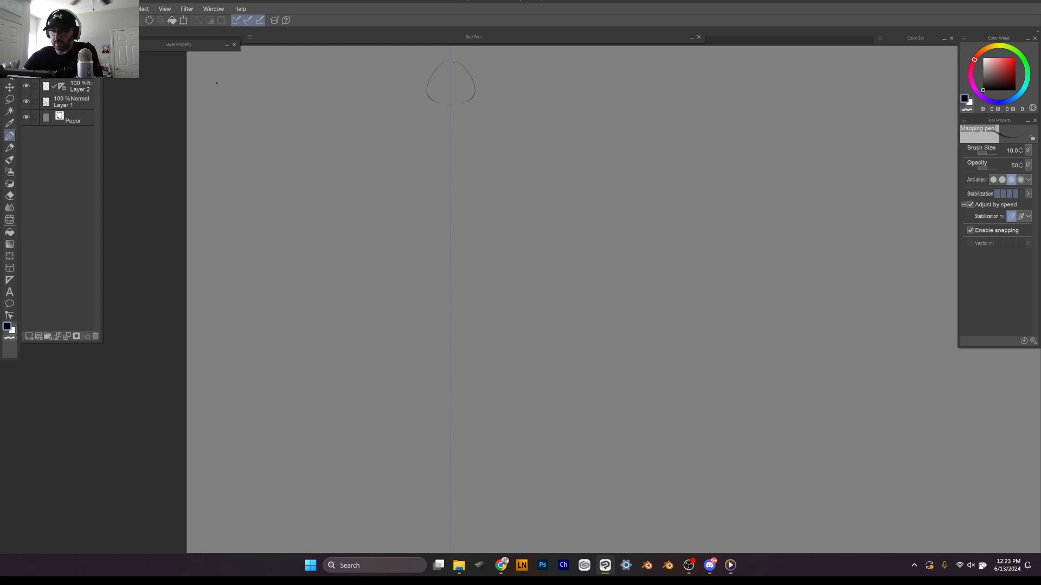
Step: Sketch a mirrored head construction at the top of the symmetry line, with a round cranium, angular jaw and vertical center line
mouse_move(454, 61)
left_mouse_down()
mouse_move(469, 87)
mouse_move(450, 101)
left_mouse_up()
mouse_move(455, 59)
left_mouse_down()
mouse_move(453, 98)
mouse_move(432, 83)
mouse_move(450, 59)
mouse_move(444, 87)
mouse_move(430, 79)
mouse_move(442, 102)
left_mouse_up()
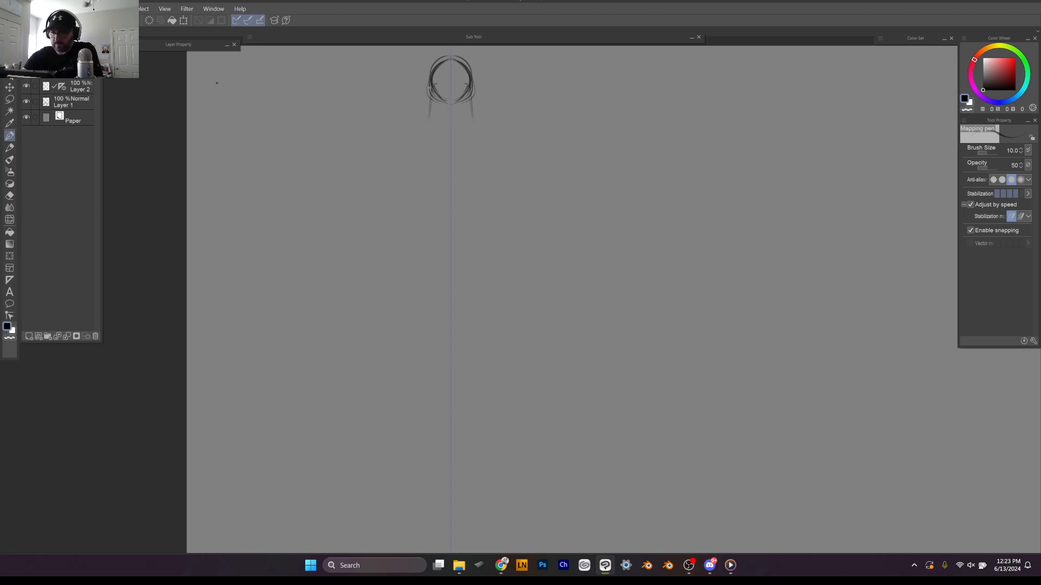
mouse_move(429, 115)
left_mouse_down()
mouse_move(430, 83)
mouse_move(456, 100)
left_mouse_up()
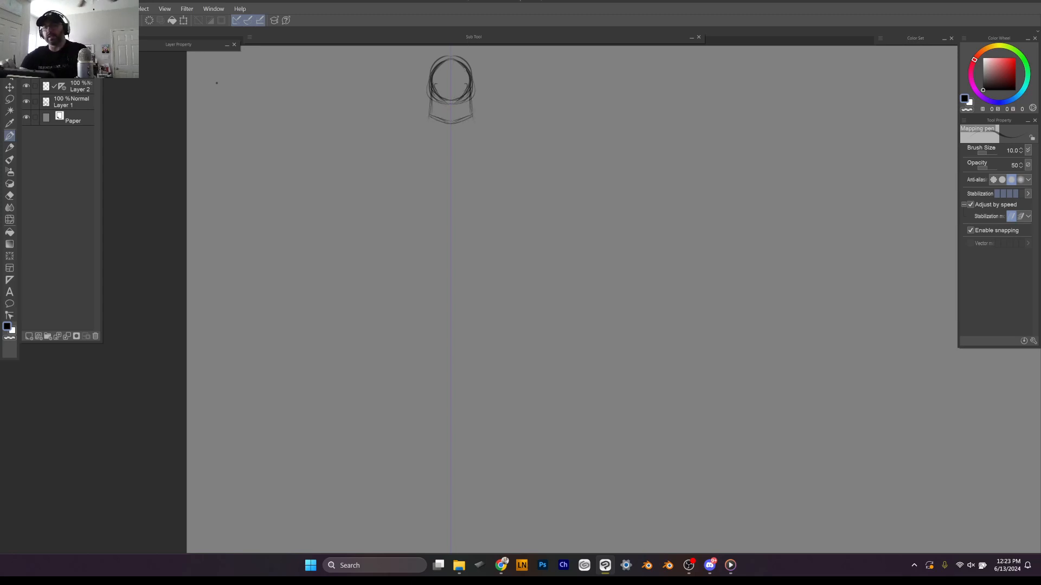
left_click_drag(451, 96, 451, 122)
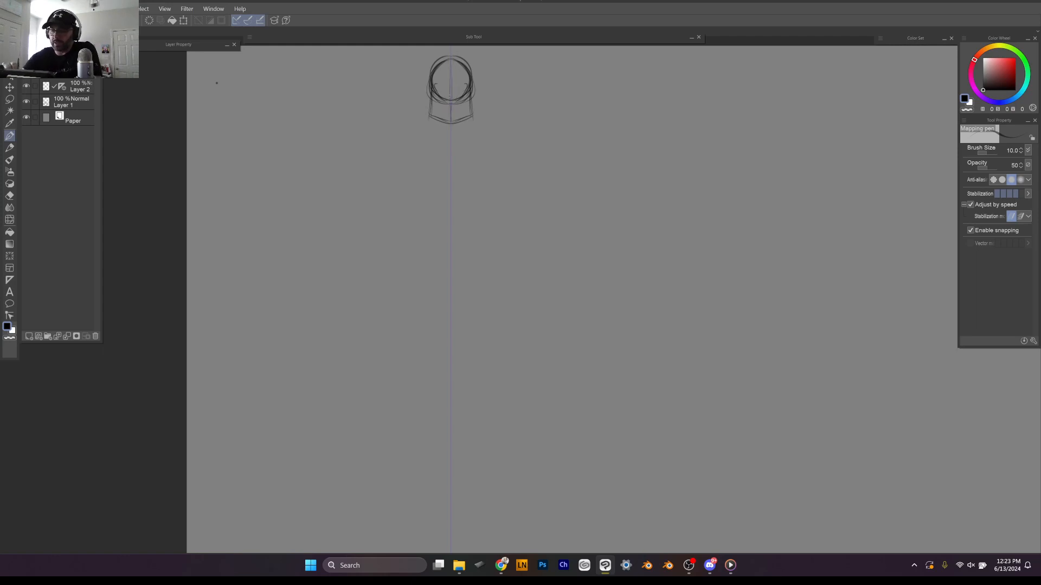
left_click_drag(450, 59, 452, 106)
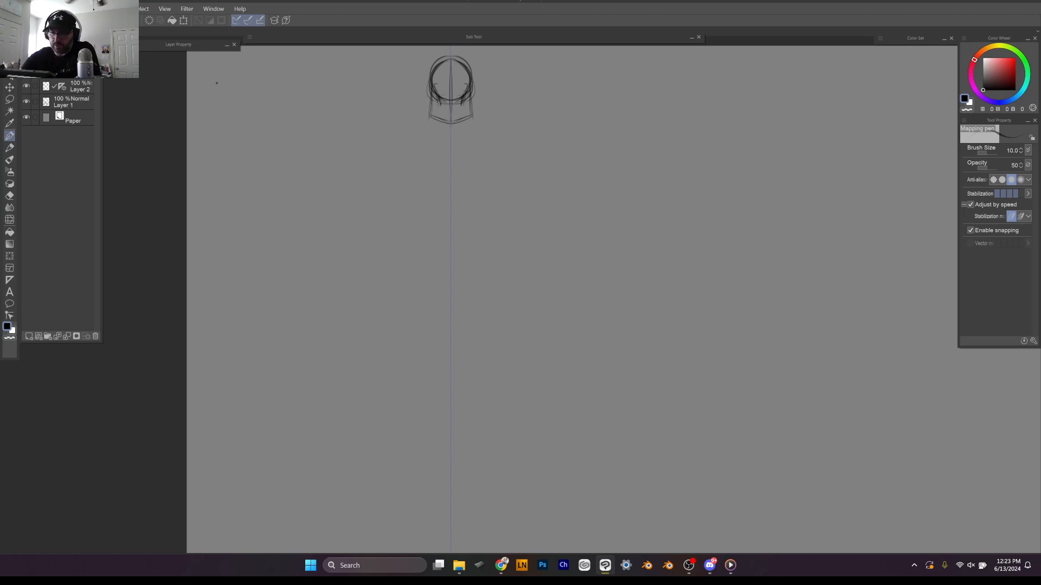
Step: Detail the head as a skull with teeth, eye sockets and nose, a darker jaw and chin, and ears at the sides
mouse_move(441, 107)
left_mouse_down()
mouse_move(462, 105)
mouse_move(447, 115)
left_mouse_up()
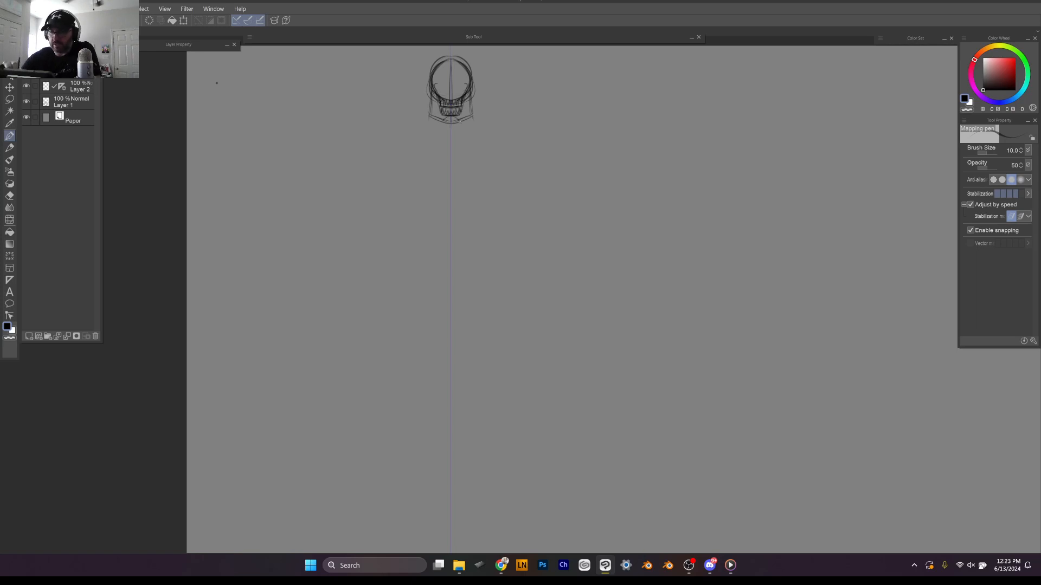
mouse_move(443, 123)
left_mouse_down()
mouse_move(459, 128)
mouse_move(431, 116)
left_mouse_up()
mouse_move(470, 103)
left_mouse_down()
mouse_move(470, 117)
mouse_move(441, 125)
left_mouse_up()
left_click_drag(472, 115, 454, 127)
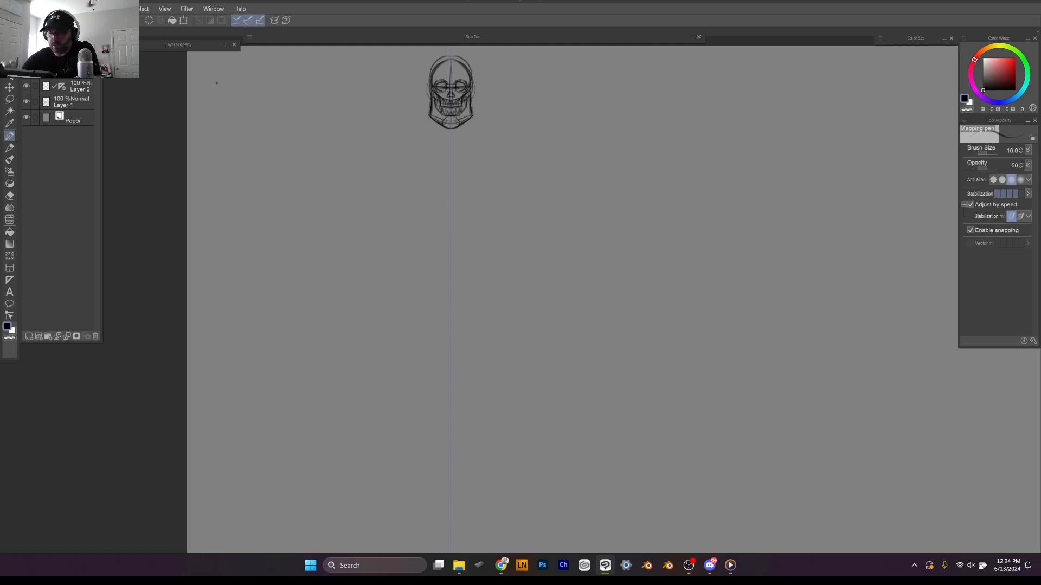
mouse_move(434, 66)
left_mouse_down()
mouse_move(470, 59)
mouse_move(425, 94)
left_mouse_up()
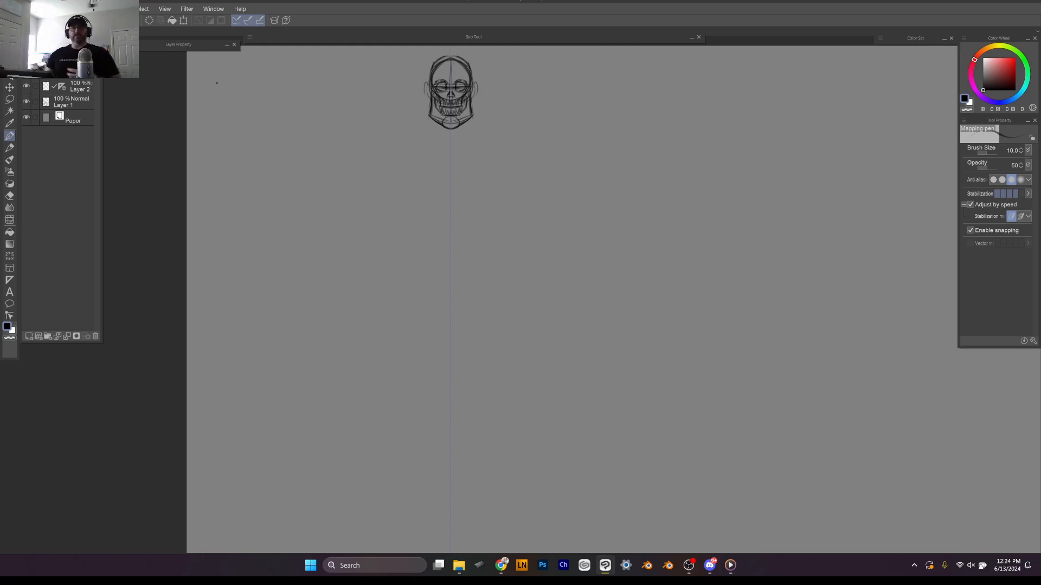
Step: Sketch the mirrored neck below the skull, with neck muscles converging at the throat and collarbones extending outward
scroll(435, 84, "up", 5)
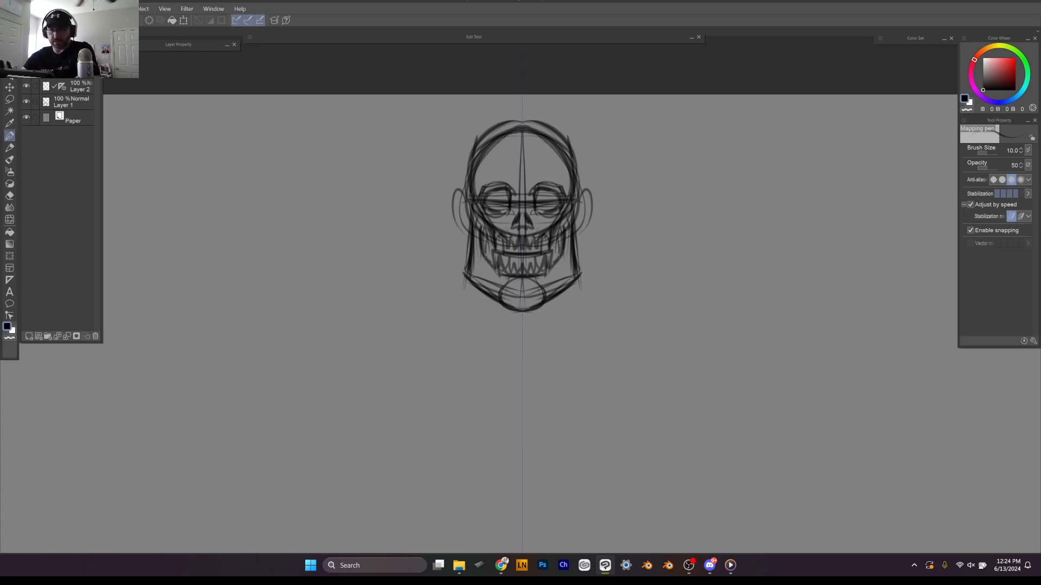
scroll(369, 145, "down", 8)
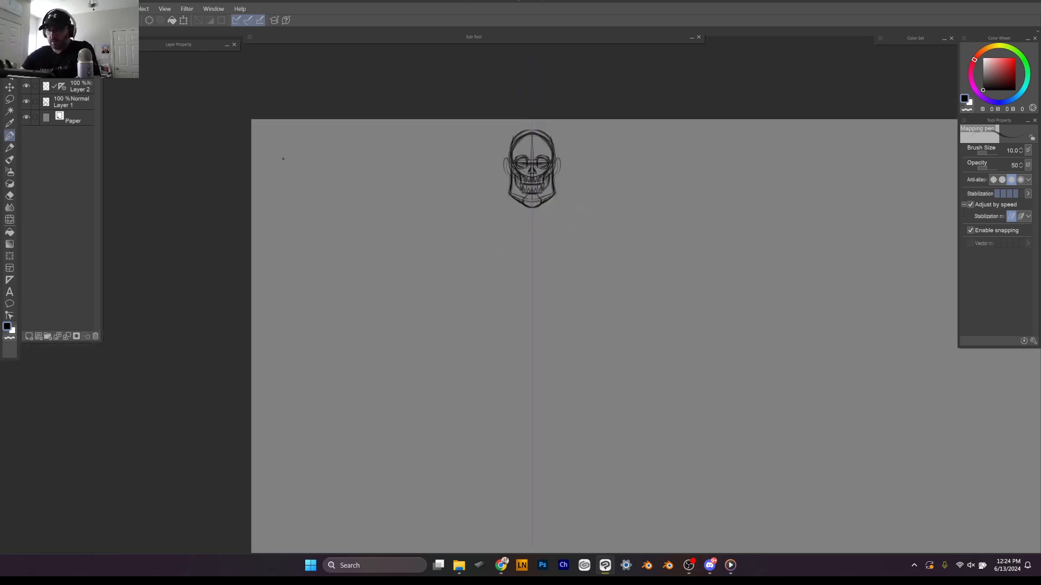
left_click_drag(577, 209, 536, 215)
scroll(564, 163, "up", 2)
scroll(583, 125, "down", 2)
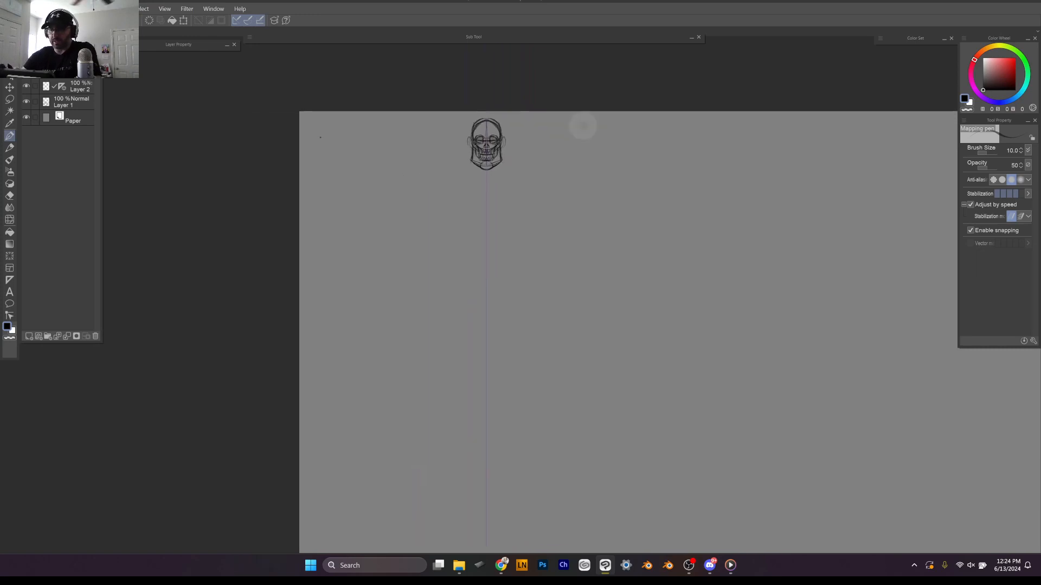
scroll(550, 154, "up", 2)
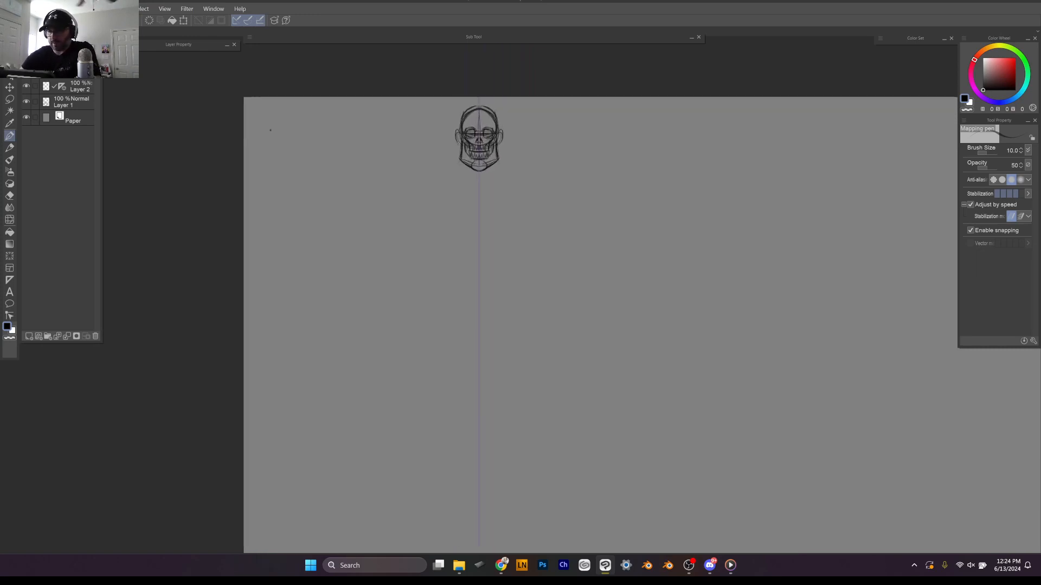
left_click_drag(462, 149, 460, 184)
left_click_drag(495, 149, 497, 183)
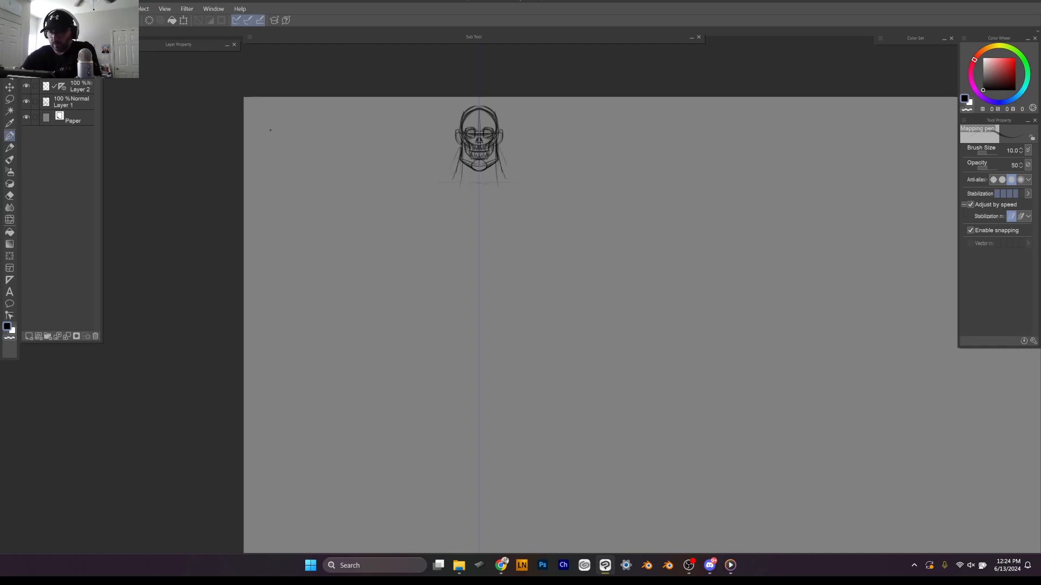
left_click_drag(460, 149, 451, 182)
mouse_move(498, 147)
left_mouse_down()
mouse_move(507, 183)
mouse_move(478, 188)
left_mouse_up()
mouse_move(463, 164)
left_mouse_down()
mouse_move(481, 190)
mouse_move(429, 192)
mouse_move(449, 195)
left_mouse_up()
left_click_drag(428, 187, 468, 190)
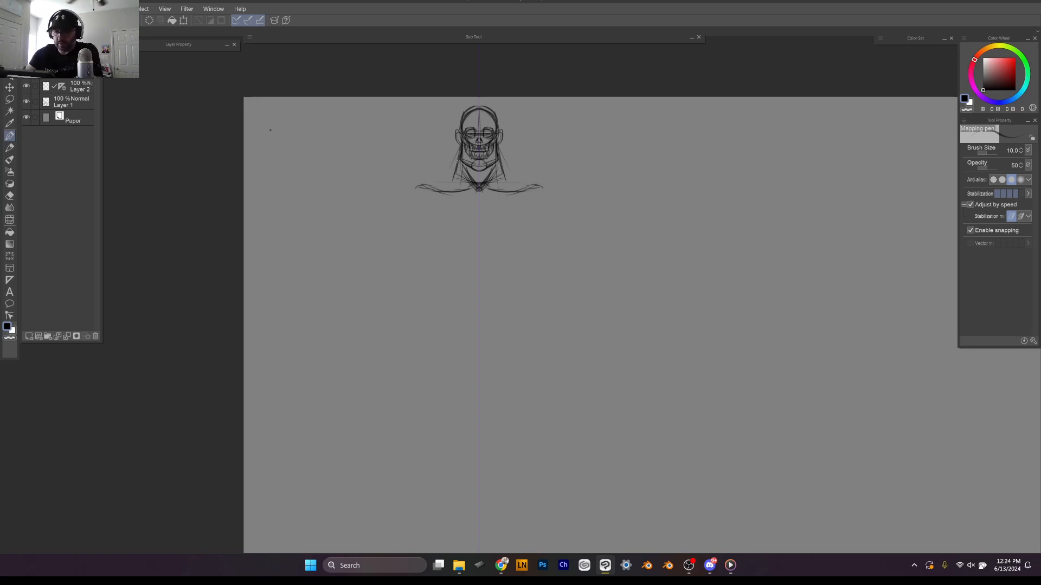
Step: Draw the sloping trapezius lines to the shoulders and block in the torso with tapering sides and a shallow V at the waist
mouse_move(456, 161)
left_mouse_down()
mouse_move(421, 177)
mouse_move(443, 168)
mouse_move(544, 179)
mouse_move(413, 182)
left_mouse_up()
mouse_move(423, 180)
left_mouse_down()
mouse_move(398, 192)
mouse_move(456, 386)
left_mouse_up()
mouse_move(418, 302)
left_mouse_down()
mouse_move(446, 375)
mouse_move(479, 375)
left_mouse_up()
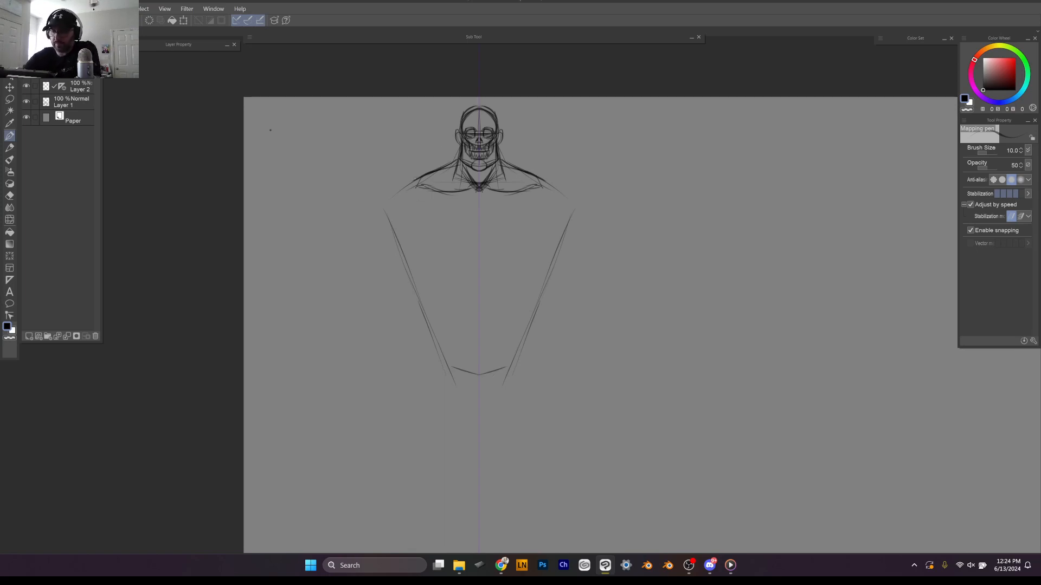
Step: Sketch the mirrored chest inside the torso outline, with shoulder curves, pectorals, sternum, rib arches and upper abdominal muscles
mouse_move(418, 177)
left_mouse_down()
mouse_move(384, 194)
mouse_move(410, 230)
mouse_move(412, 272)
left_mouse_up()
mouse_move(413, 186)
left_mouse_down()
mouse_move(407, 275)
mouse_move(428, 301)
mouse_move(415, 294)
mouse_move(479, 280)
left_mouse_up()
mouse_move(407, 239)
left_mouse_down()
mouse_move(429, 253)
mouse_move(479, 247)
left_mouse_up()
mouse_move(406, 218)
left_mouse_down()
mouse_move(419, 249)
mouse_move(435, 256)
left_mouse_up()
left_click_drag(478, 193, 476, 242)
mouse_move(474, 227)
left_mouse_down()
mouse_move(468, 247)
mouse_move(474, 212)
mouse_move(438, 253)
left_mouse_up()
left_click_drag(445, 248, 414, 259)
mouse_move(476, 200)
left_mouse_down()
mouse_move(469, 239)
mouse_move(421, 274)
mouse_move(450, 270)
mouse_move(434, 293)
mouse_move(456, 292)
mouse_move(437, 280)
mouse_move(457, 316)
mouse_move(478, 318)
mouse_move(449, 328)
left_mouse_up()
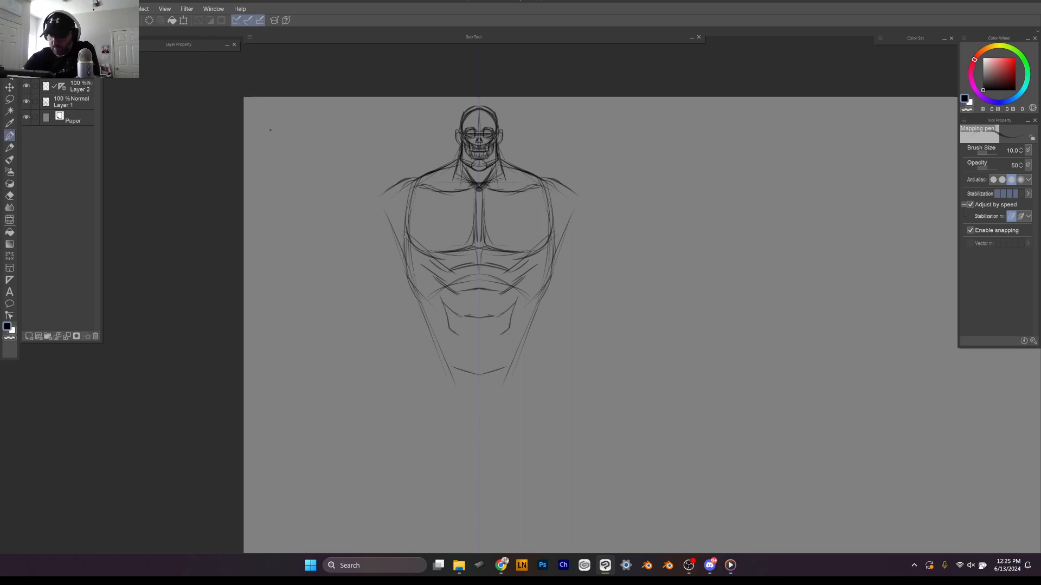
Step: Add the flaring back muscles, obliques and lower abdomen down to the pelvis, and reinforce the inner pectoral edges at the sternum
mouse_move(393, 248)
left_mouse_down()
mouse_move(396, 293)
mouse_move(396, 281)
mouse_move(430, 313)
left_mouse_up()
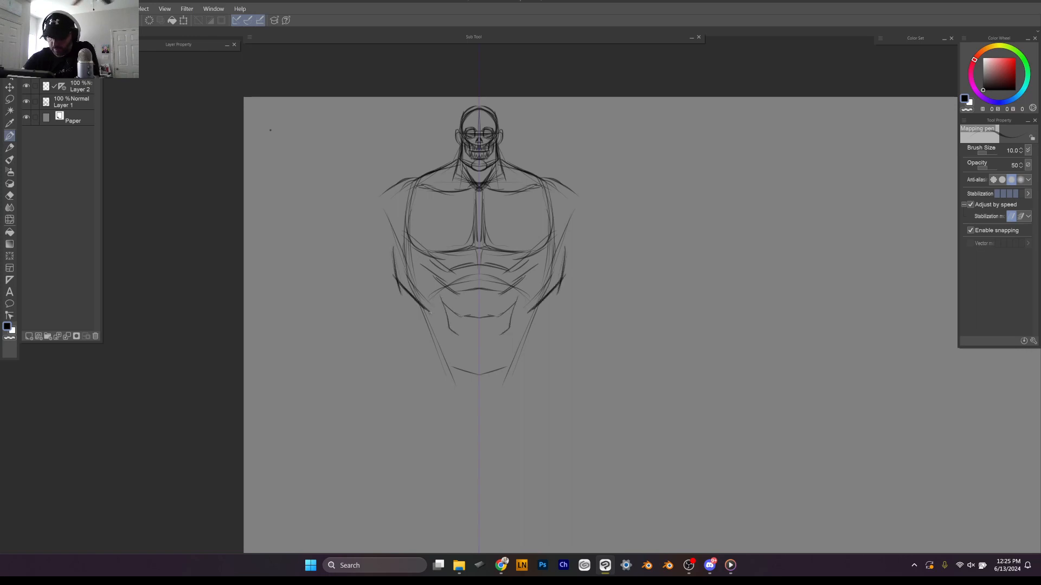
left_click_drag(392, 240, 430, 312)
mouse_move(410, 273)
left_mouse_down()
mouse_move(428, 321)
mouse_move(425, 343)
mouse_move(425, 327)
left_mouse_up()
mouse_move(428, 308)
left_mouse_down()
mouse_move(453, 355)
mouse_move(426, 347)
mouse_move(450, 354)
mouse_move(458, 337)
mouse_move(469, 392)
mouse_move(488, 400)
left_mouse_up()
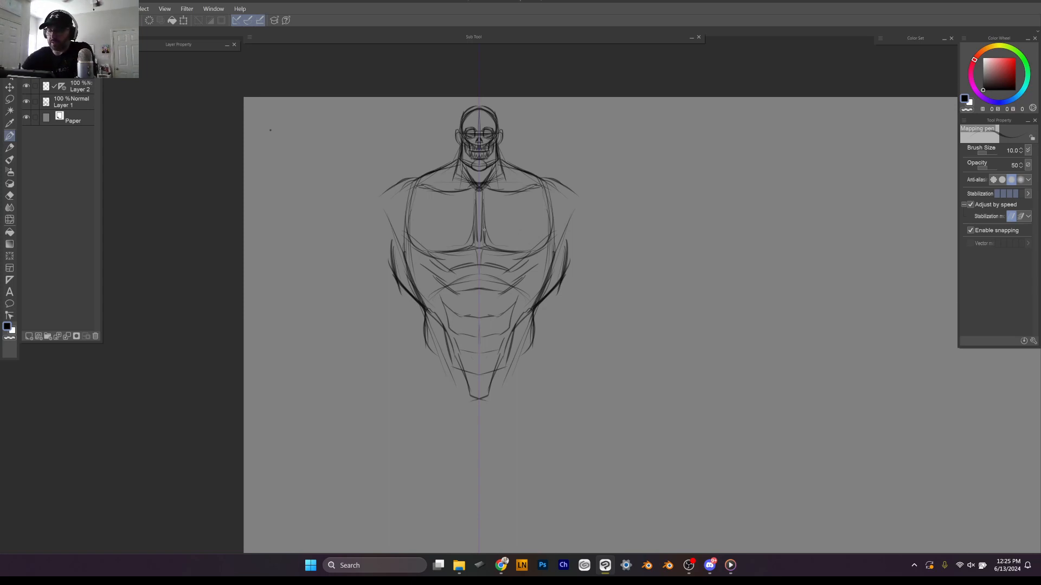
left_click_drag(474, 231, 461, 249)
left_click_drag(484, 234, 500, 248)
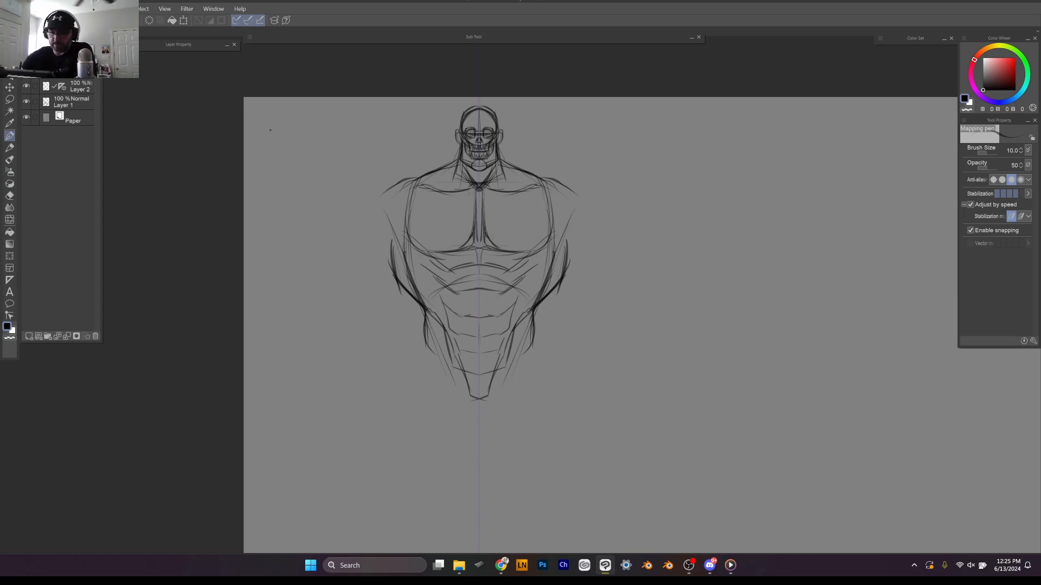
Step: Sketch the mirrored rounded deltoids outside the chest, with armpit lines linking the outer pectorals to the shoulders
left_click_drag(471, 194, 416, 195)
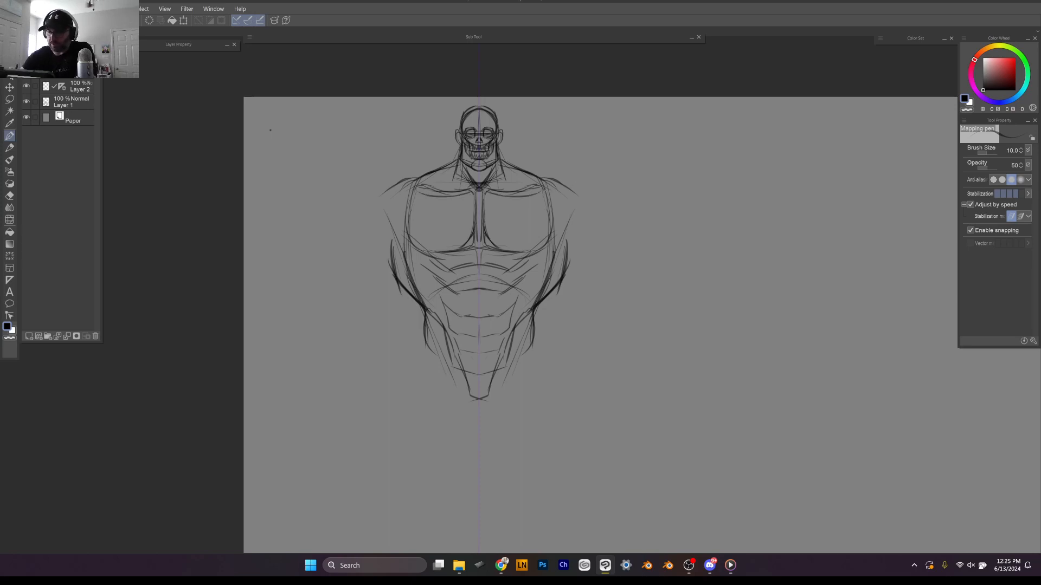
left_click_drag(561, 215, 544, 241)
left_click_drag(541, 190, 563, 219)
left_click_drag(562, 218, 527, 250)
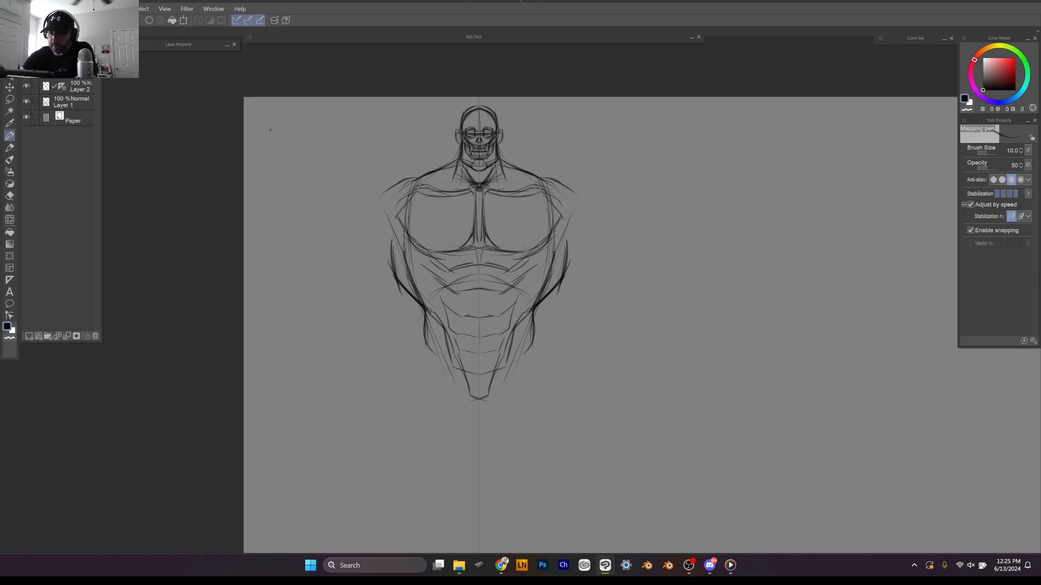
left_click_drag(549, 204, 560, 221)
left_click_drag(552, 224, 573, 230)
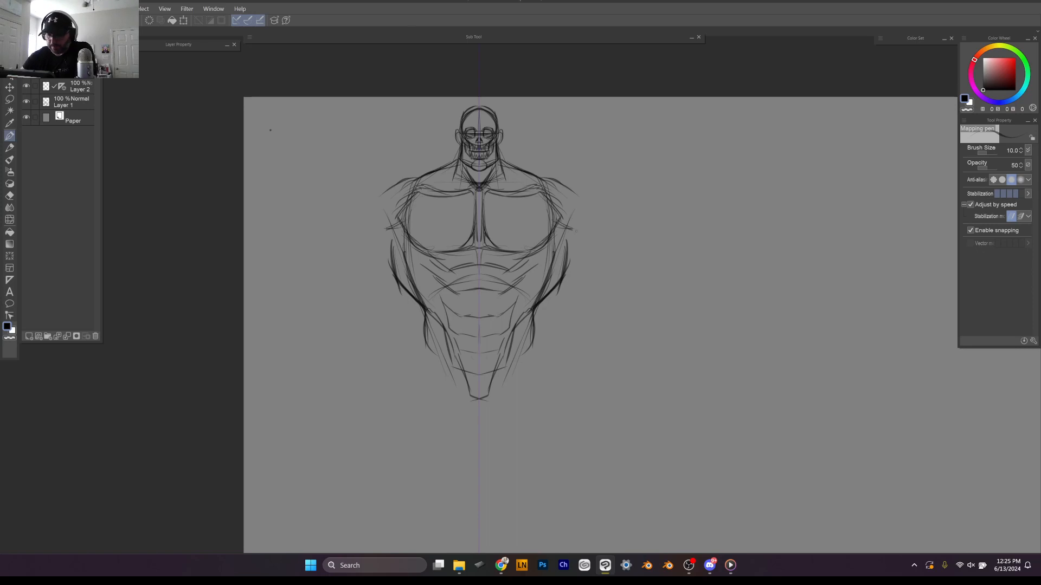
mouse_move(540, 182)
left_mouse_down()
mouse_move(593, 190)
mouse_move(587, 237)
left_mouse_up()
mouse_move(563, 201)
left_mouse_down()
mouse_move(552, 219)
mouse_move(597, 220)
left_mouse_up()
mouse_move(546, 184)
left_mouse_down()
mouse_move(590, 191)
mouse_move(593, 233)
left_mouse_up()
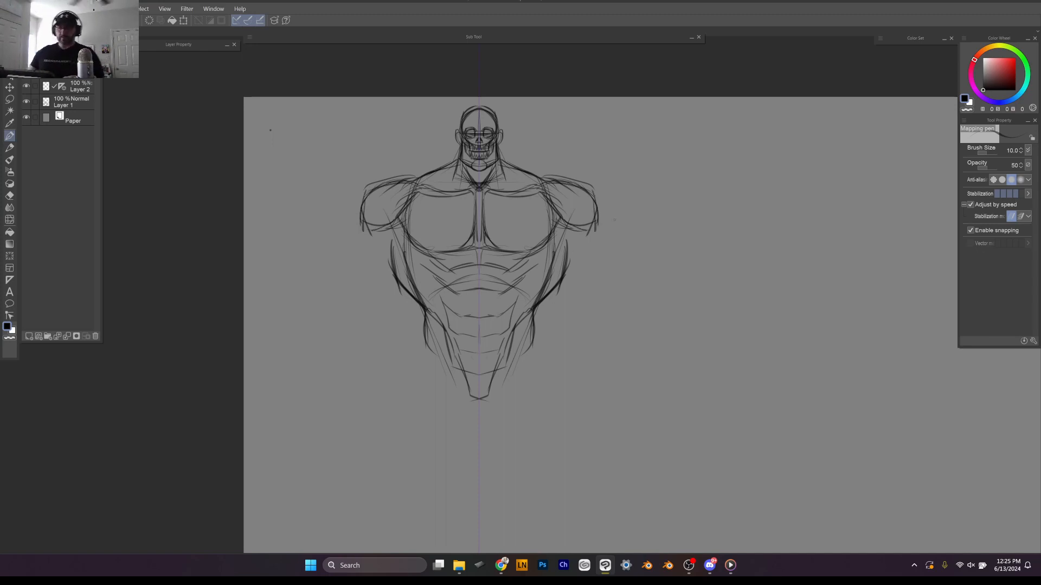
Step: Reinforce the curved abdominal muscle lines and erase the rough contours along both sides of the waist
mouse_move(511, 279)
left_mouse_down()
mouse_move(501, 293)
mouse_move(477, 290)
mouse_move(463, 318)
mouse_move(478, 319)
mouse_move(477, 356)
left_mouse_up()
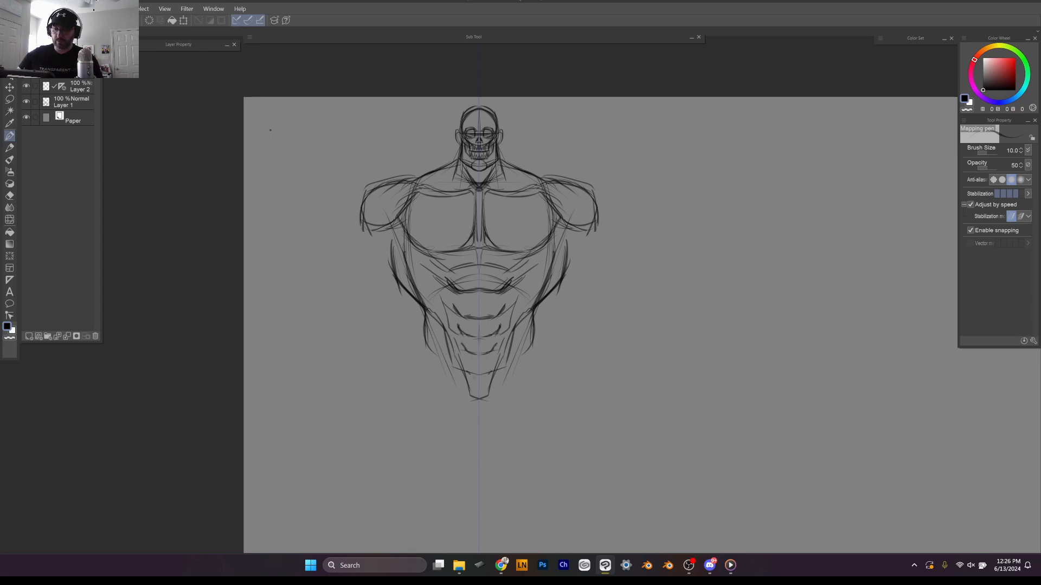
left_click_drag(442, 293, 453, 326)
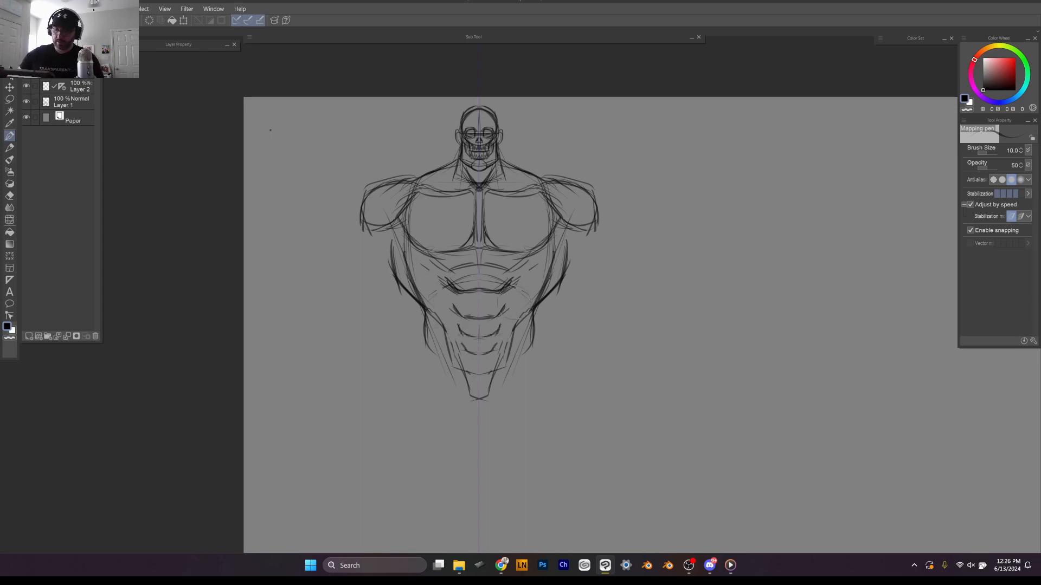
left_click_drag(415, 246, 426, 355)
left_click_drag(556, 298, 554, 293)
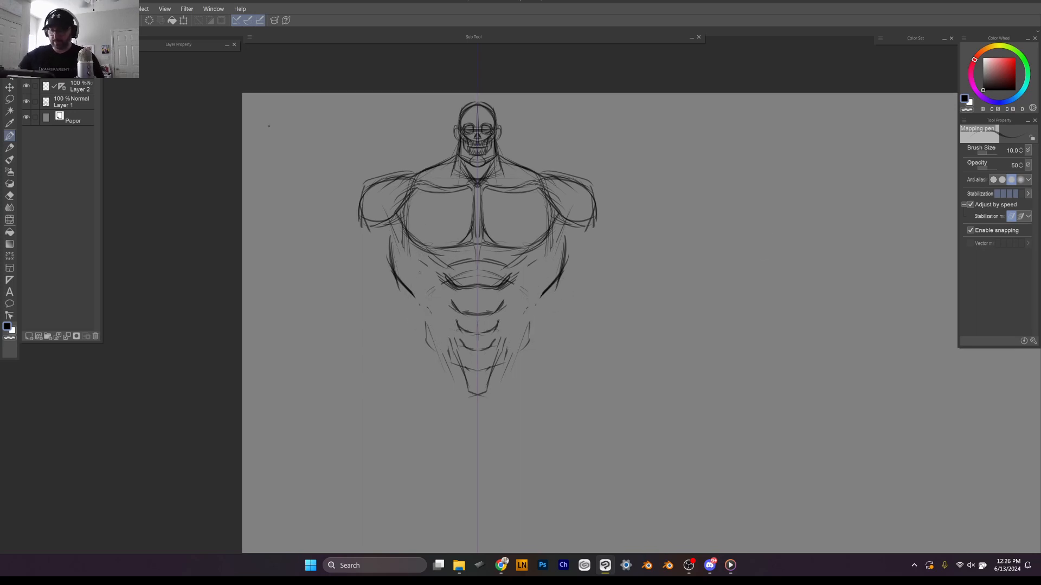
Step: Redraw the waist sides below the back muscles, with oblique curves running down toward the hips
mouse_move(397, 275)
left_mouse_down()
mouse_move(424, 299)
mouse_move(427, 338)
left_mouse_up()
left_click_drag(426, 309, 426, 340)
left_click_drag(428, 312, 448, 344)
mouse_move(428, 306)
left_mouse_down()
mouse_move(422, 318)
mouse_move(443, 343)
left_mouse_up()
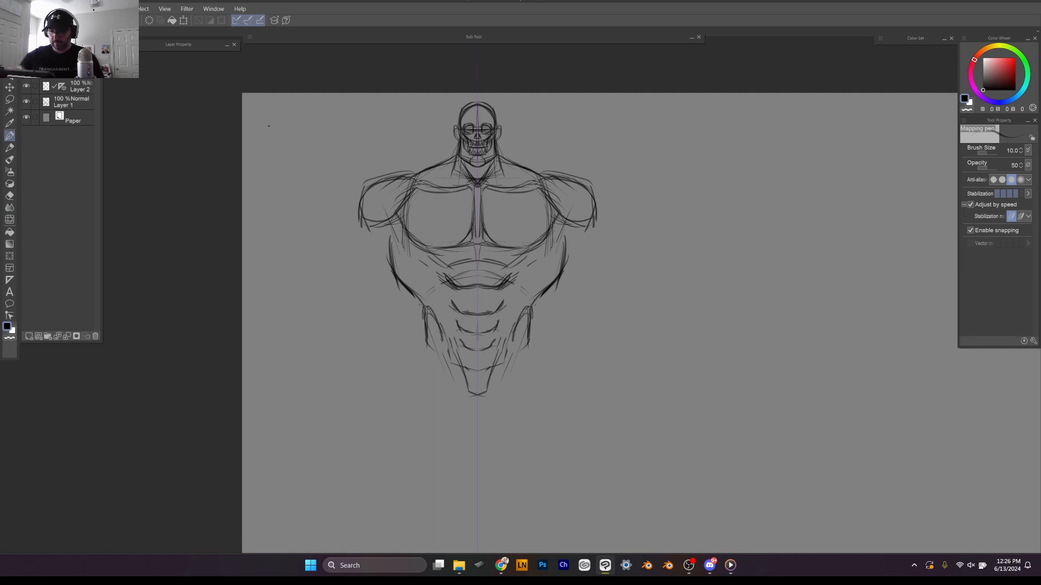
Step: Narrow the flared back muscles closer to the ribcage and sketch the rib-side muscles beside the upper abdomen
scroll(658, 203, "down", 2)
scroll(659, 244, "down", 3)
left_click_drag(718, 323, 624, 270)
scroll(624, 270, "down", 1)
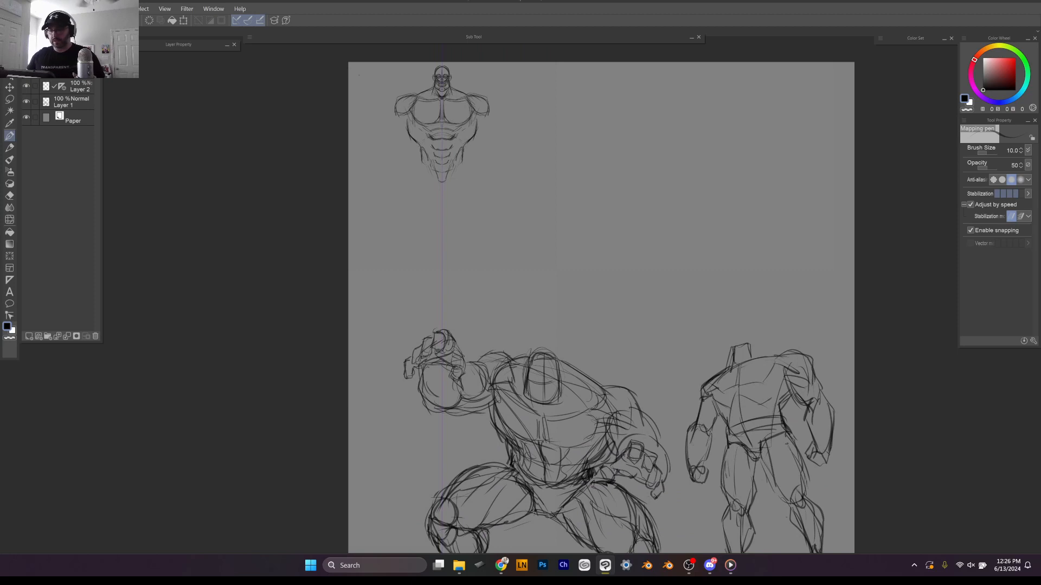
scroll(474, 163, "up", 3)
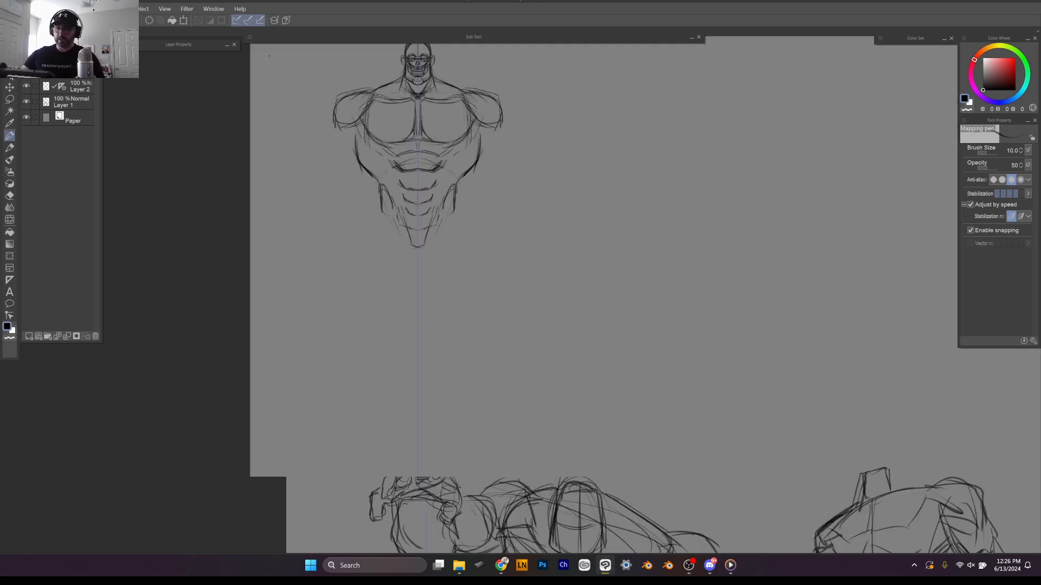
left_click_drag(456, 217, 513, 320)
scroll(542, 162, "up", 2)
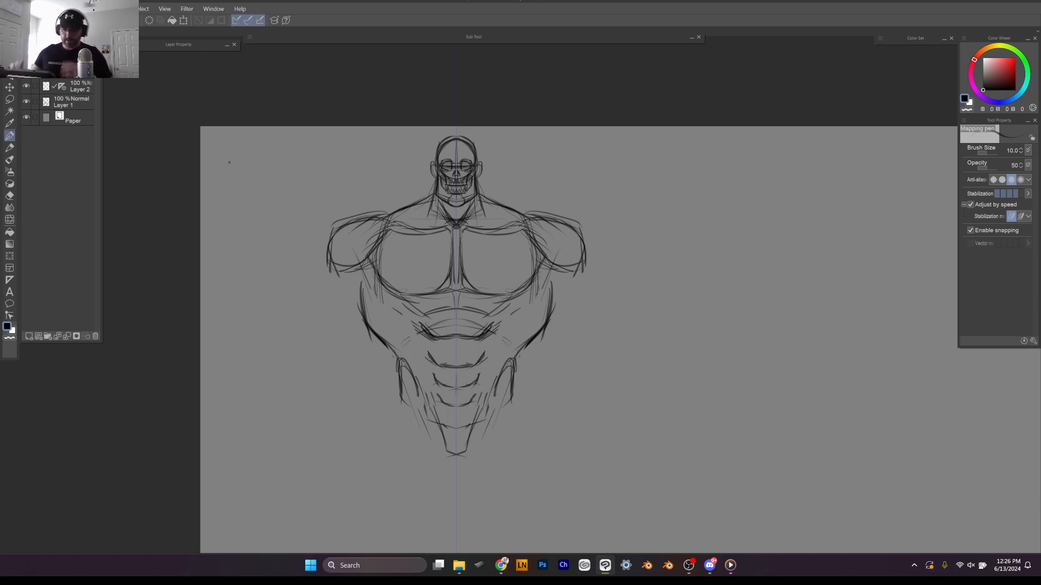
left_click_drag(548, 299, 541, 330)
mouse_move(567, 294)
left_mouse_down()
mouse_move(534, 331)
mouse_move(506, 318)
mouse_move(517, 329)
left_mouse_up()
left_click_drag(515, 332, 501, 339)
mouse_move(488, 342)
left_mouse_down()
mouse_move(478, 349)
mouse_move(482, 399)
mouse_move(485, 386)
left_mouse_up()
Step: Darken the tapering torso sides and draw the obliques and hip lines down to the pelvis
left_click_drag(515, 363, 511, 403)
mouse_move(511, 354)
left_mouse_down()
mouse_move(500, 370)
mouse_move(518, 362)
left_mouse_up()
mouse_move(539, 304)
left_mouse_down()
mouse_move(515, 368)
mouse_move(539, 329)
mouse_move(515, 349)
mouse_move(515, 363)
left_mouse_up()
left_click_drag(398, 363, 394, 359)
mouse_move(544, 270)
left_mouse_down()
mouse_move(536, 310)
mouse_move(510, 346)
left_mouse_up()
left_click_drag(536, 310, 507, 362)
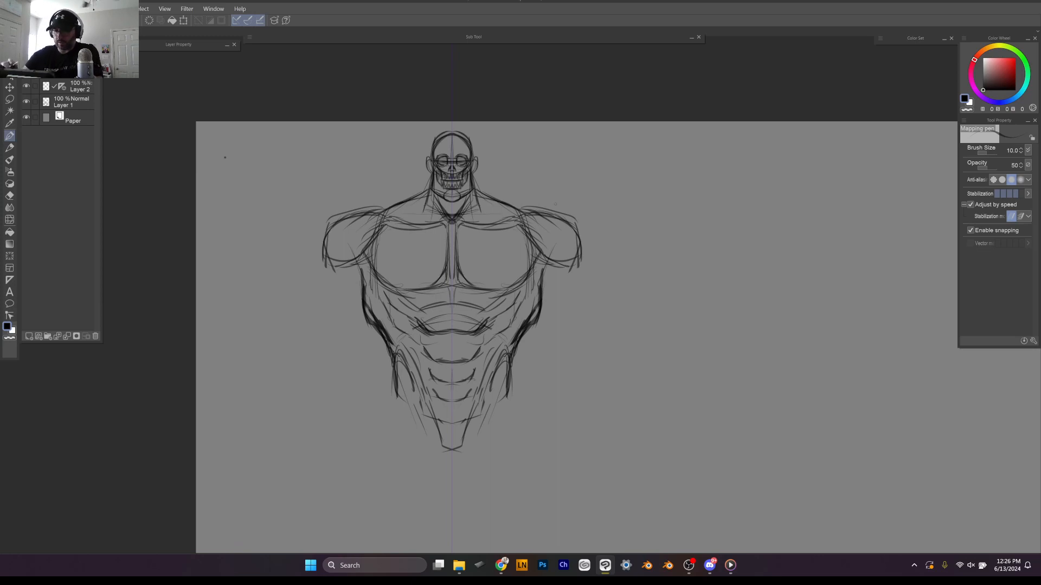
left_click_drag(388, 346, 417, 397)
left_click_drag(392, 352, 428, 423)
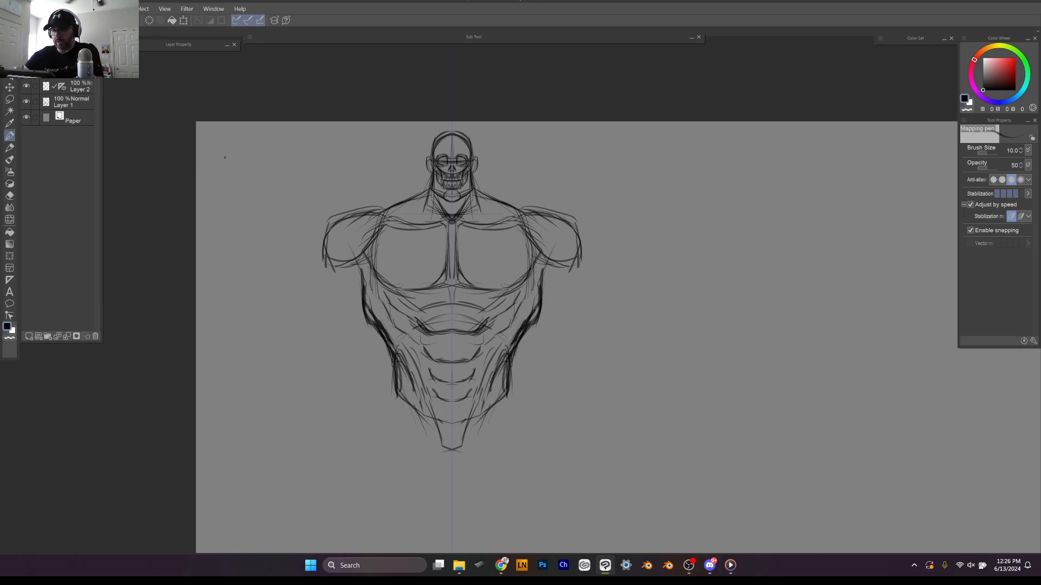
Step: Sketch the mirrored upper arms below the deltoids and block in the outer forearm contours
mouse_move(379, 213)
left_mouse_down()
mouse_move(328, 232)
mouse_move(328, 284)
mouse_move(315, 276)
mouse_move(316, 286)
left_mouse_up()
left_click_drag(331, 273, 314, 313)
left_click_drag(361, 286, 345, 328)
mouse_move(326, 275)
left_mouse_down()
mouse_move(343, 331)
mouse_move(349, 324)
mouse_move(317, 308)
mouse_move(321, 340)
mouse_move(336, 302)
mouse_move(322, 273)
mouse_move(312, 308)
mouse_move(326, 337)
mouse_move(351, 320)
mouse_move(314, 307)
mouse_move(287, 350)
mouse_move(294, 400)
mouse_move(324, 397)
left_mouse_up()
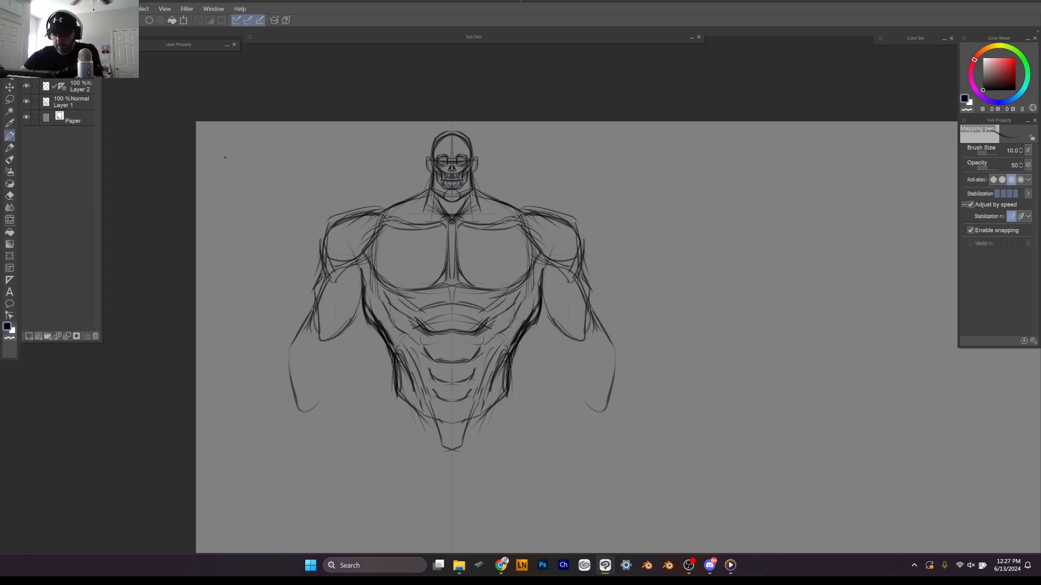
Step: Define the rounded biceps and elbows, and taper the inner forearms down to the wrists
mouse_move(316, 310)
left_mouse_down()
mouse_move(330, 338)
mouse_move(351, 317)
mouse_move(358, 275)
left_mouse_up()
mouse_move(358, 274)
left_mouse_down()
mouse_move(338, 327)
mouse_move(334, 277)
left_mouse_up()
mouse_move(310, 313)
left_mouse_down()
mouse_move(297, 390)
mouse_move(328, 386)
left_mouse_up()
mouse_move(348, 326)
left_mouse_down()
mouse_move(316, 417)
mouse_move(302, 337)
mouse_move(319, 350)
mouse_move(300, 338)
mouse_move(313, 374)
left_mouse_up()
left_click_drag(296, 337, 315, 418)
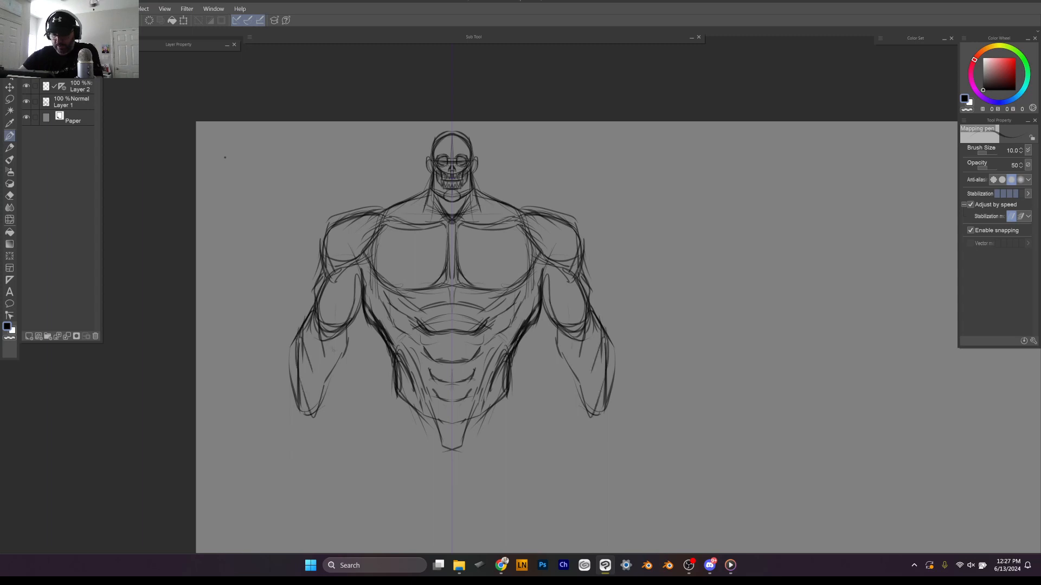
Step: Add muscle lines inside the forearms and darken the inner forearm and outer upper-arm contours
left_click_drag(345, 334, 338, 346)
left_click_drag(346, 336, 323, 392)
left_click_drag(327, 362, 316, 415)
left_click_drag(312, 380, 306, 409)
left_click_drag(295, 354, 293, 373)
left_click_drag(301, 373, 295, 416)
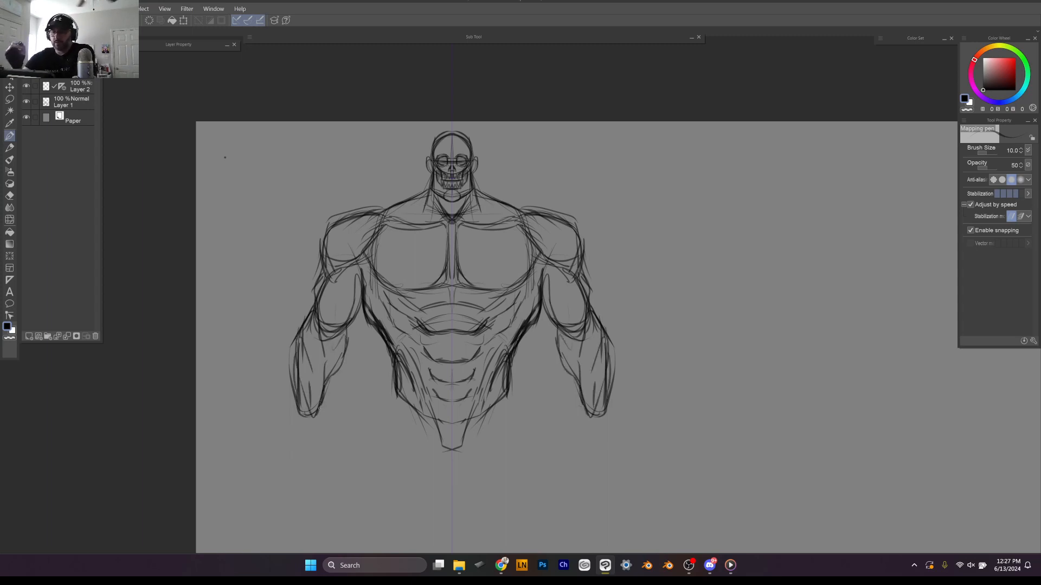
mouse_move(557, 324)
left_mouse_down()
mouse_move(545, 299)
mouse_move(580, 393)
left_mouse_up()
left_click_drag(560, 359, 584, 403)
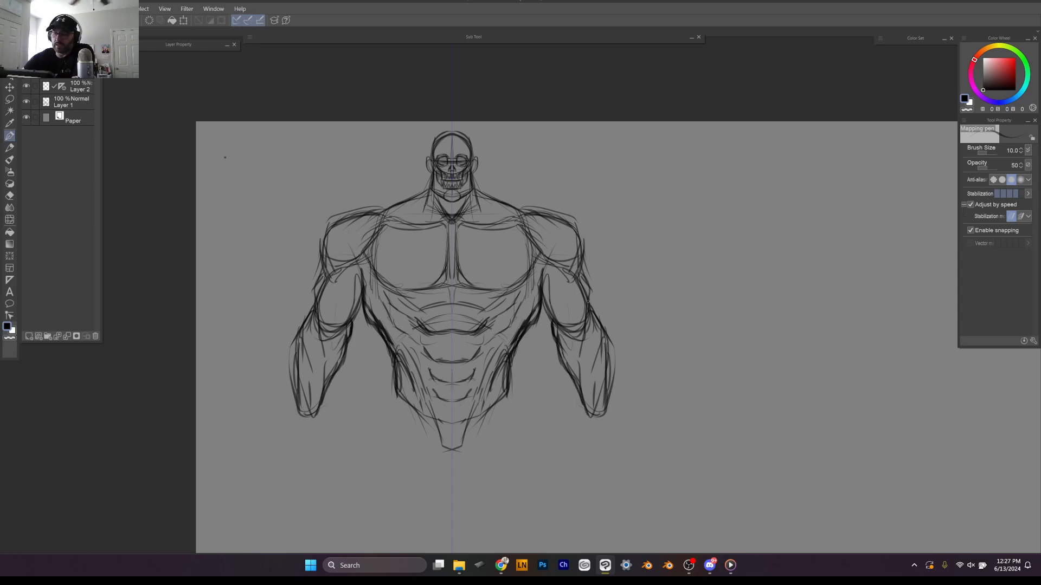
left_click_drag(579, 277, 590, 301)
mouse_move(581, 256)
left_mouse_down()
mouse_move(573, 229)
mouse_move(557, 223)
left_mouse_up()
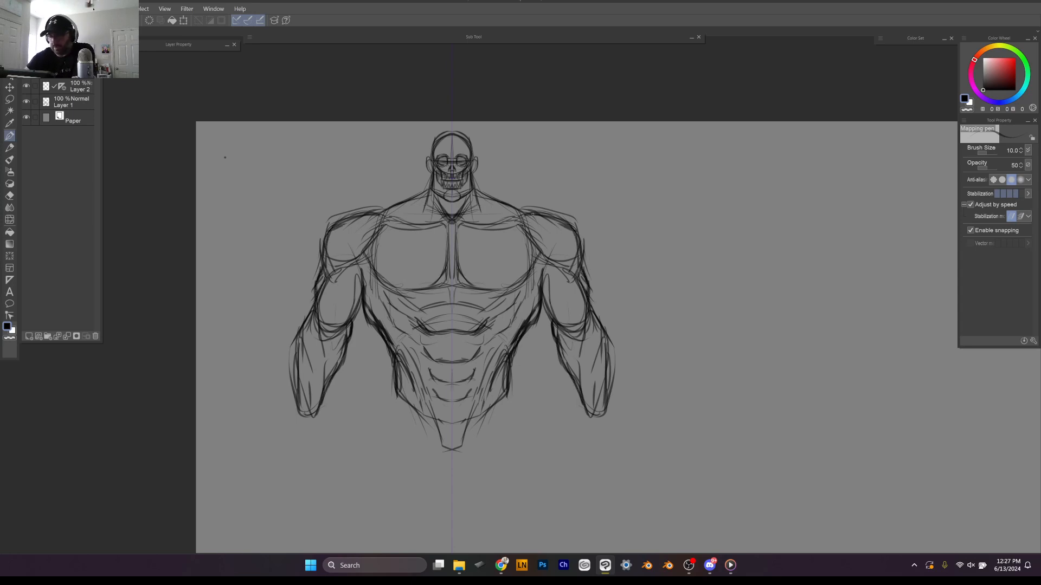
Step: Sketch the mirrored hips and bulging outer thigh contours below the waist
scroll(494, 126, "down", 3)
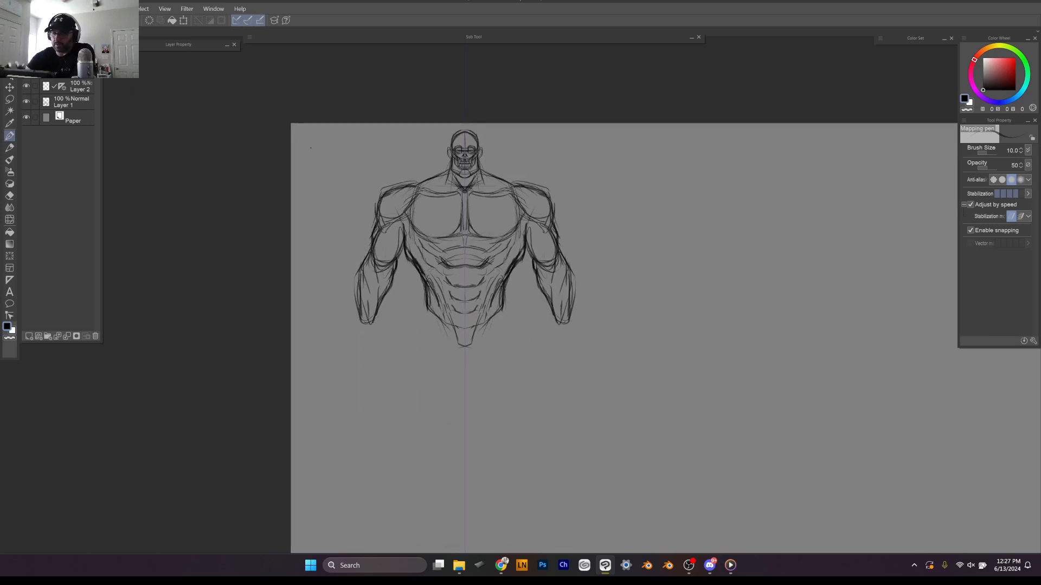
left_click_drag(426, 294, 416, 338)
left_click_drag(424, 302, 410, 358)
left_click_drag(413, 348, 424, 415)
left_click_drag(411, 376, 423, 410)
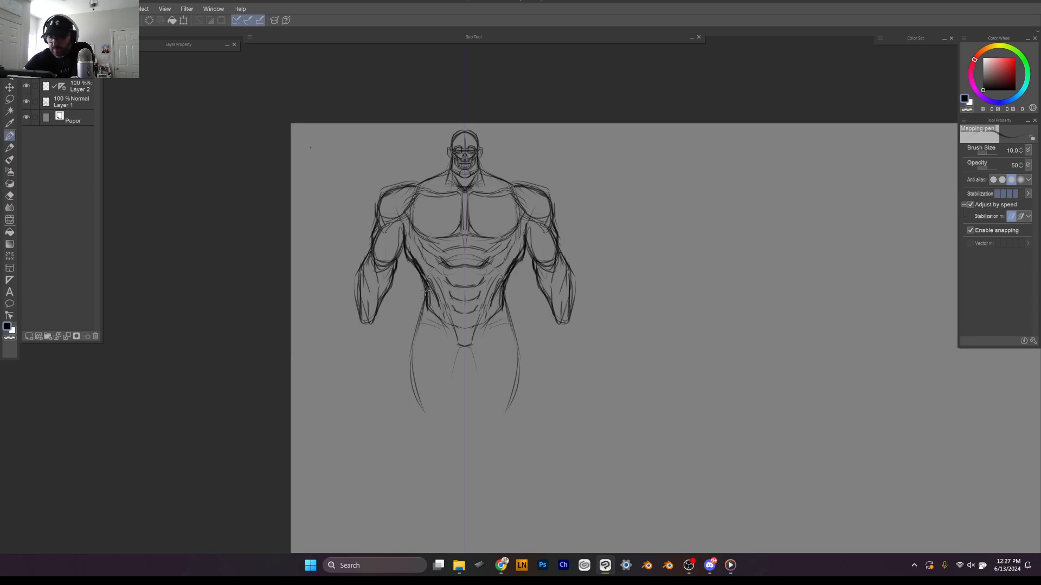
Step: Draw the inner thighs and thigh muscle lines, reinforce the outer contours, and close the thighs above the knees
left_click_drag(428, 298, 446, 314)
mouse_move(436, 306)
left_mouse_down()
mouse_move(446, 316)
mouse_move(416, 322)
mouse_move(445, 329)
mouse_move(416, 328)
mouse_move(450, 390)
left_mouse_up()
mouse_move(460, 349)
left_mouse_down()
mouse_move(454, 394)
mouse_move(456, 376)
left_mouse_up()
left_click_drag(458, 375, 451, 405)
mouse_move(444, 324)
left_mouse_down()
mouse_move(453, 404)
mouse_move(447, 425)
mouse_move(402, 380)
mouse_move(415, 425)
left_mouse_up()
left_click_drag(407, 355, 400, 390)
mouse_move(413, 336)
left_mouse_down()
mouse_move(402, 392)
mouse_move(415, 424)
mouse_move(435, 428)
left_mouse_up()
left_click_drag(418, 420, 439, 433)
left_click_drag(417, 424, 438, 431)
left_click_drag(407, 399, 418, 427)
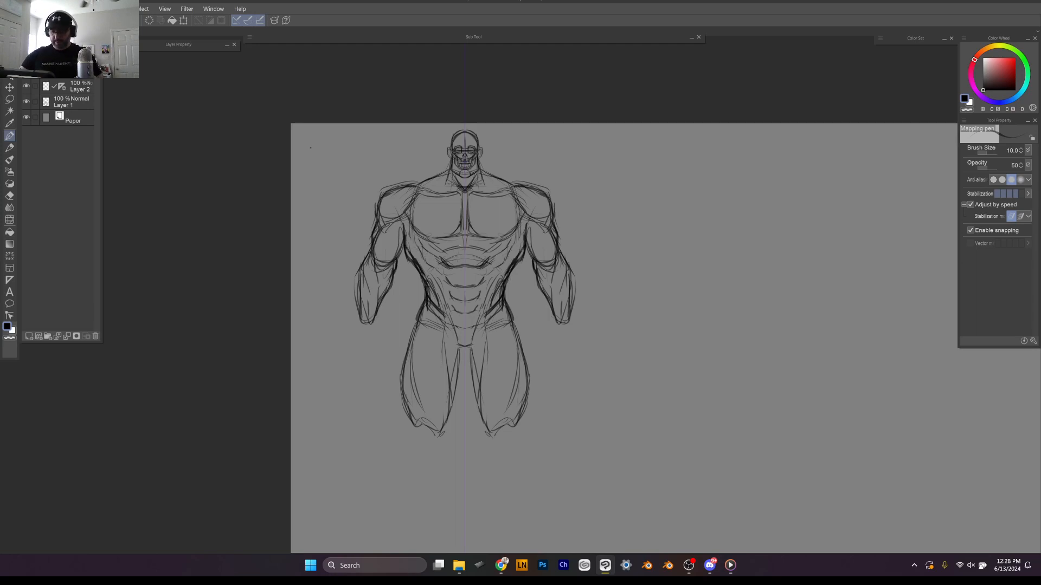
Step: Lasso the lower torso and thighs, scale them to 93%, move them slightly upward, and deselect
key("m")
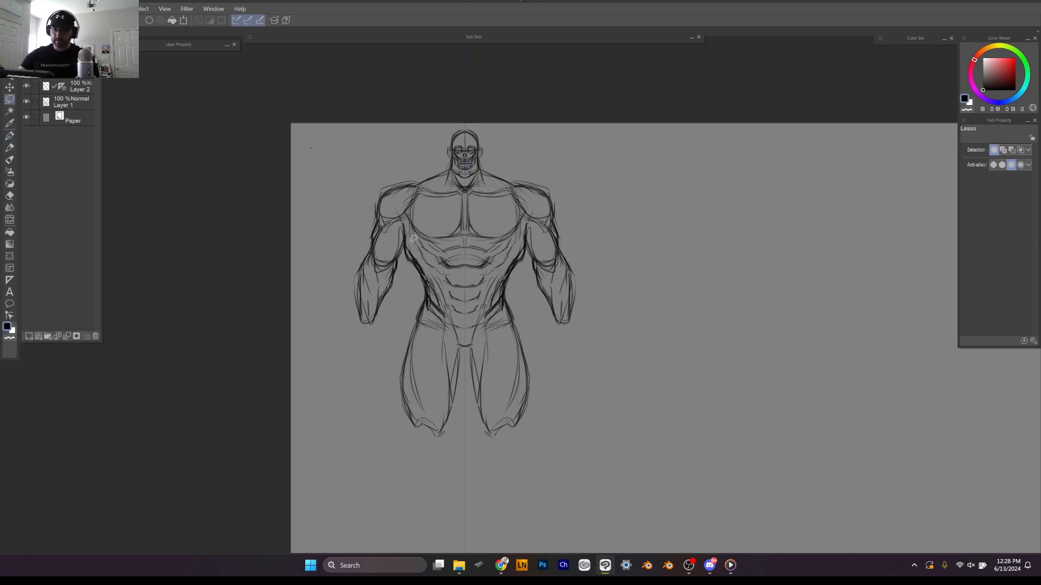
mouse_move(406, 247)
left_mouse_down()
mouse_move(373, 384)
mouse_move(542, 349)
mouse_move(525, 245)
left_mouse_up()
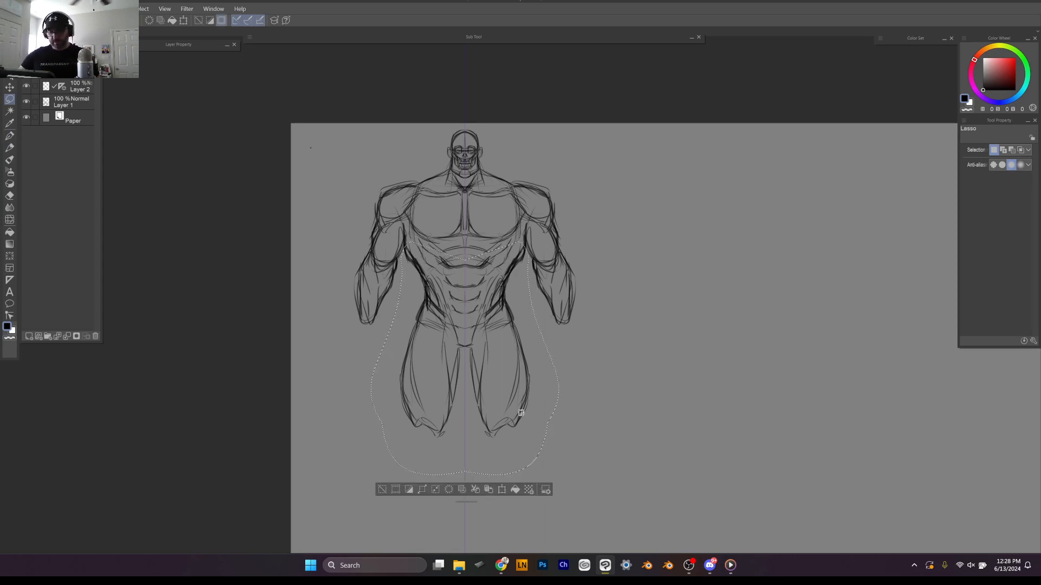
key("ctrl+t")
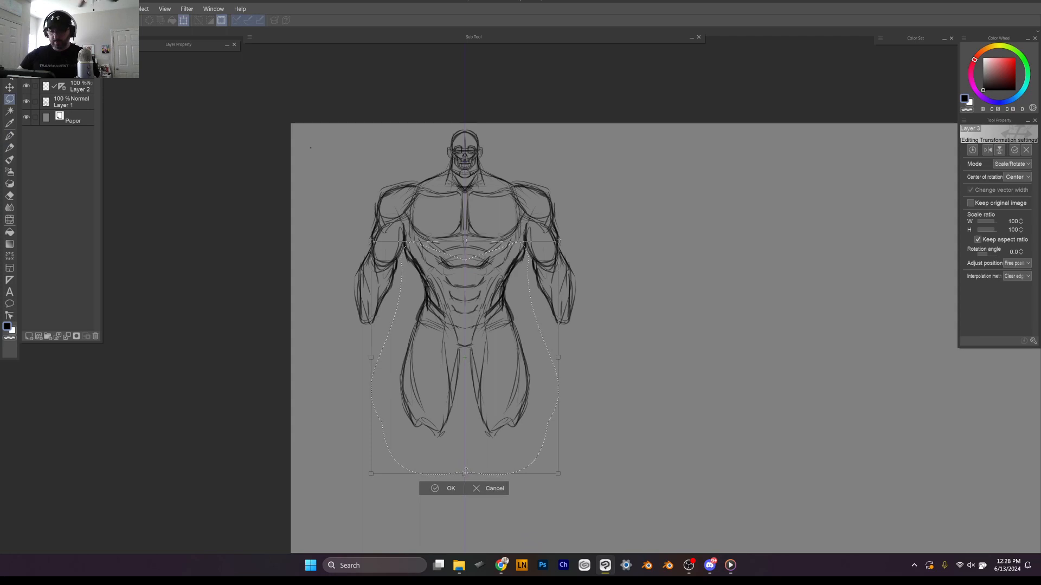
left_click_drag(467, 472, 467, 460)
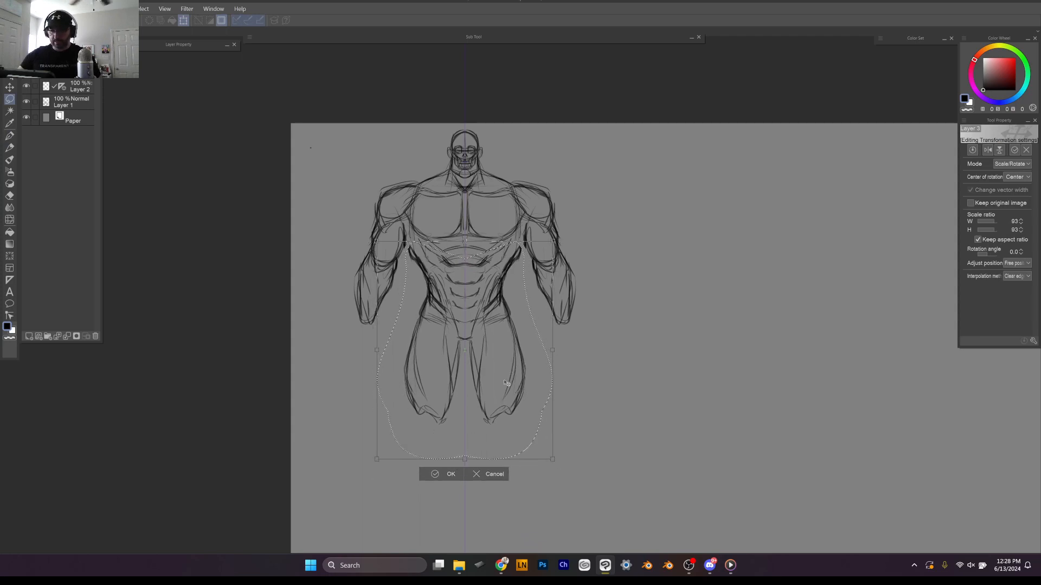
left_click_drag(505, 382, 511, 370)
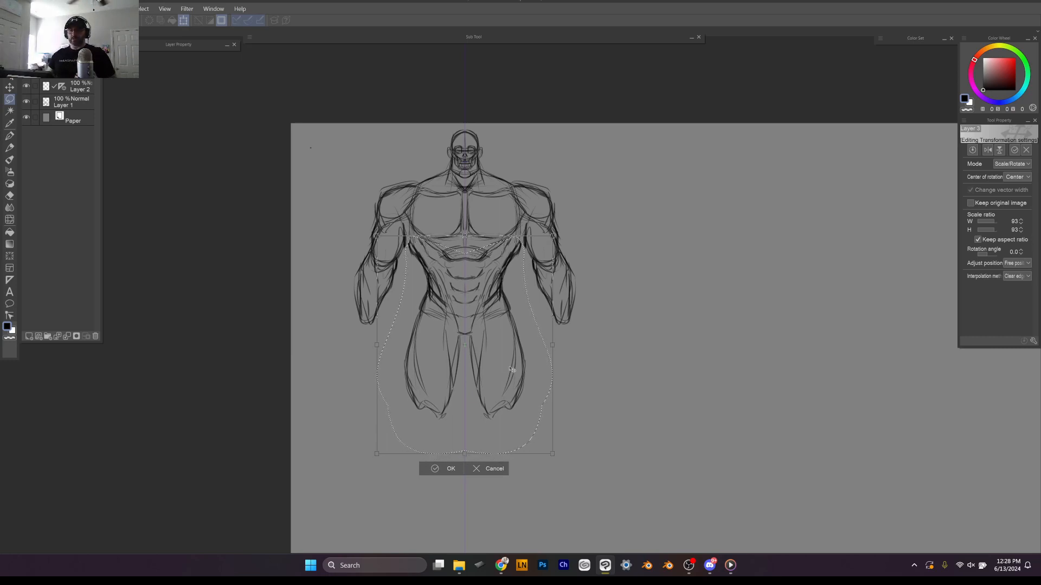
key("Return")
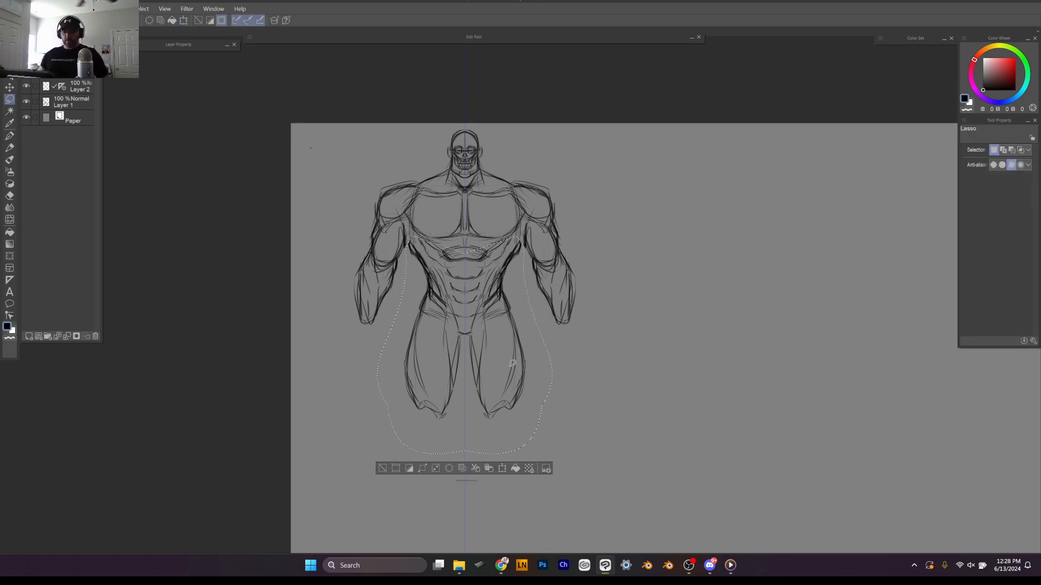
key("ctrl+d")
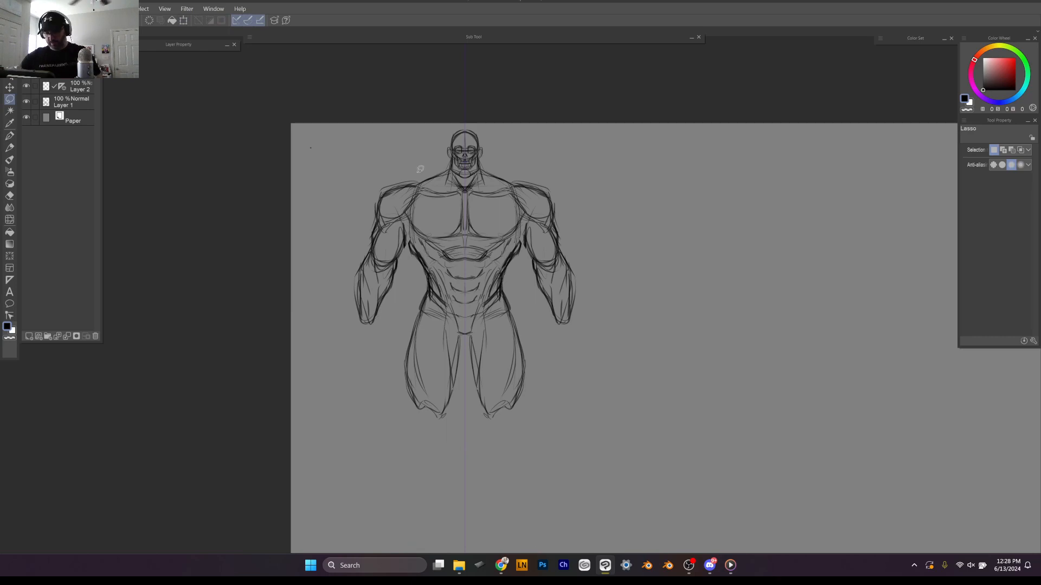
Step: Touch up the chest and arm lines with the mapping pen and sketch mirrored clenched fists below the wrists
key("p")
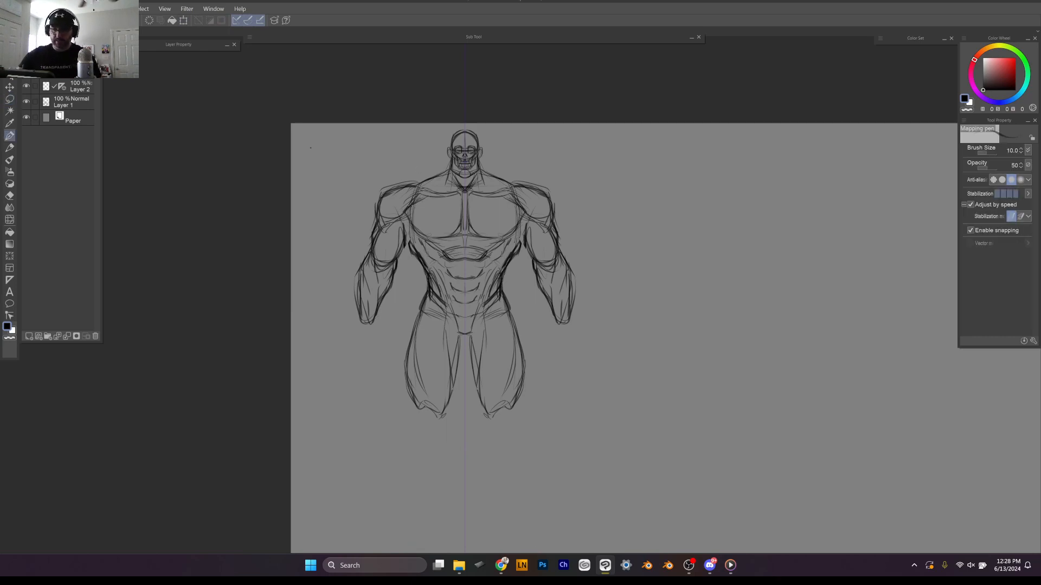
left_click_drag(419, 232, 435, 239)
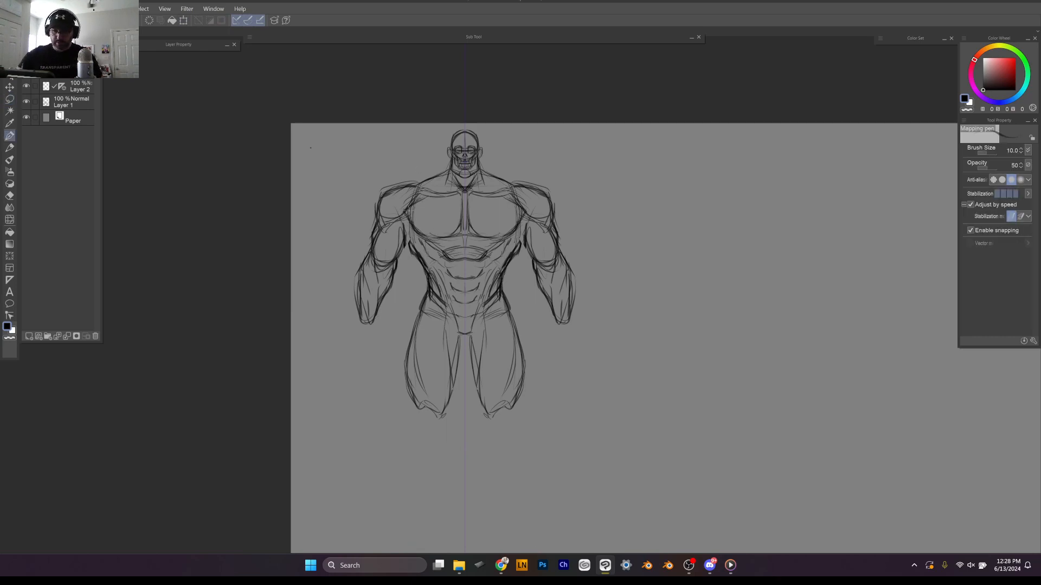
mouse_move(412, 206)
left_mouse_down()
mouse_move(409, 220)
mouse_move(379, 229)
mouse_move(406, 241)
mouse_move(397, 260)
mouse_move(357, 270)
left_mouse_up()
mouse_move(359, 321)
left_mouse_down()
mouse_move(369, 348)
mouse_move(374, 322)
mouse_move(362, 343)
mouse_move(363, 324)
mouse_move(362, 343)
mouse_move(386, 337)
mouse_move(366, 354)
left_mouse_up()
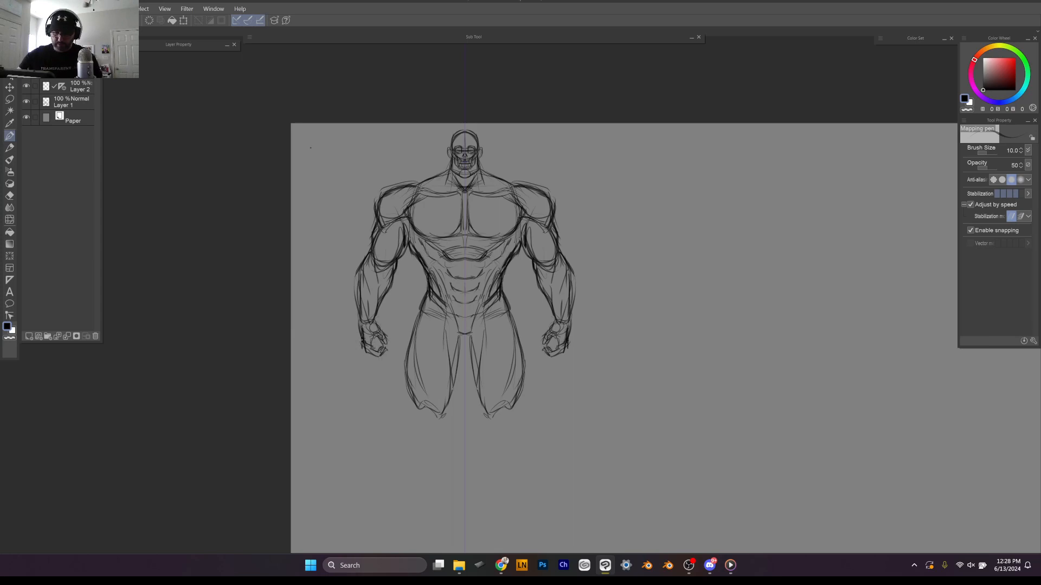
left_click_drag(361, 333, 366, 354)
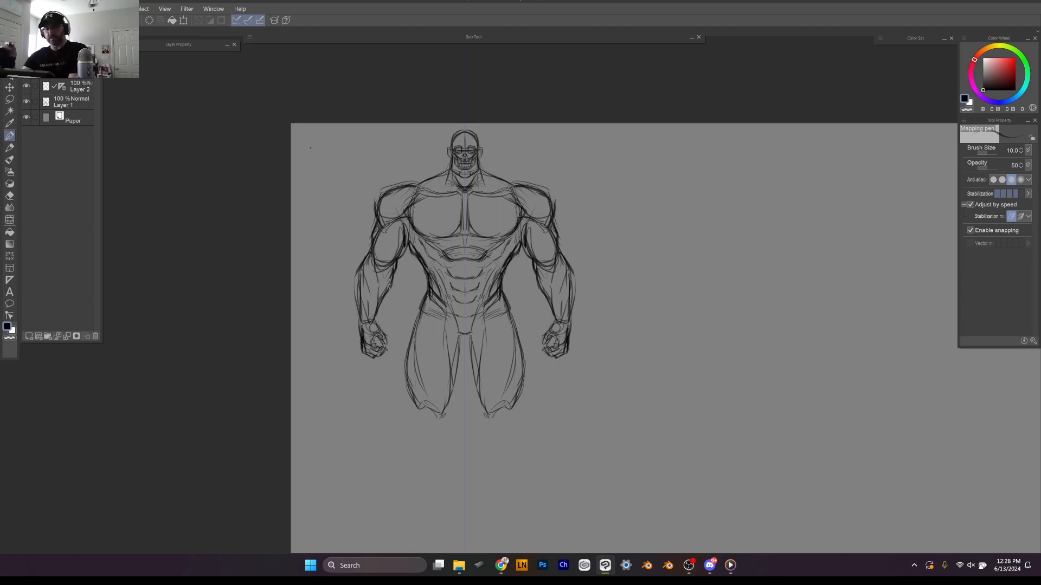
Step: Sketch the mirrored kneecaps below the thighs and outline the lower legs down to the ankles
scroll(461, 325, "down", 3)
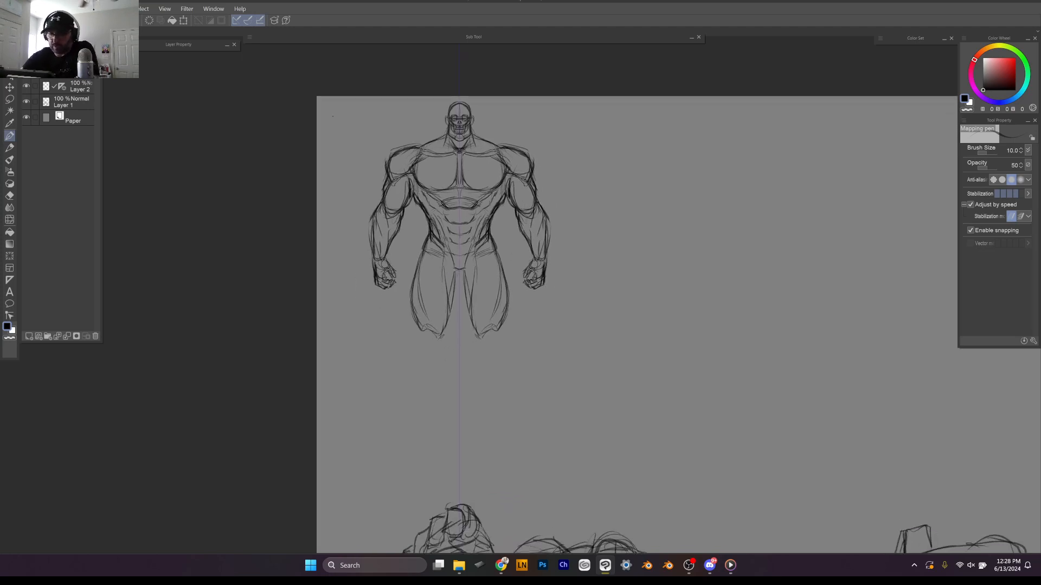
mouse_move(450, 285)
left_mouse_down()
mouse_move(451, 310)
mouse_move(420, 346)
mouse_move(436, 350)
mouse_move(417, 341)
mouse_move(410, 351)
mouse_move(410, 398)
left_mouse_up()
left_click_drag(410, 387, 417, 413)
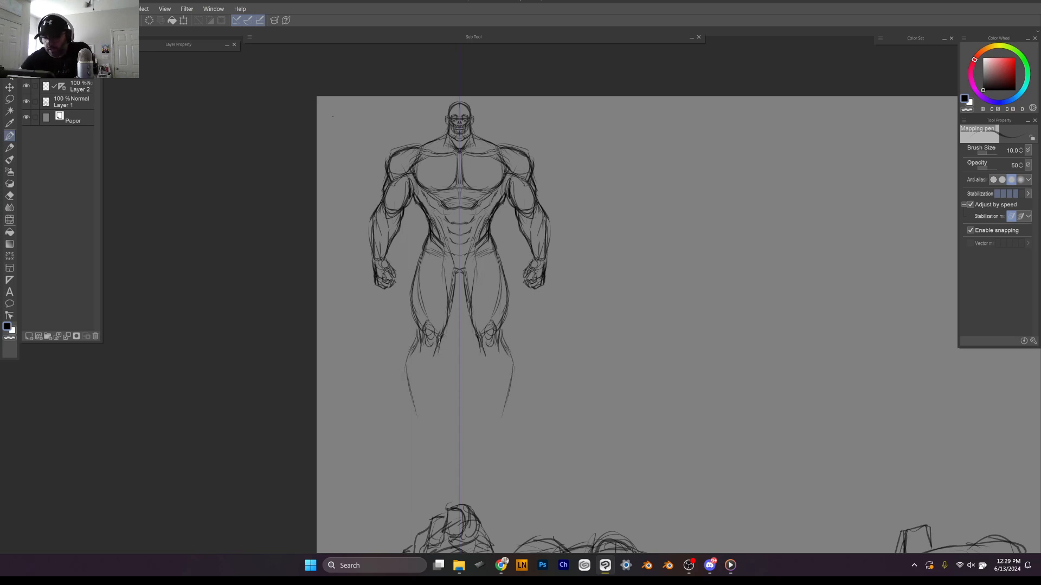
mouse_move(438, 350)
left_mouse_down()
mouse_move(433, 390)
mouse_move(414, 411)
mouse_move(435, 417)
left_mouse_up()
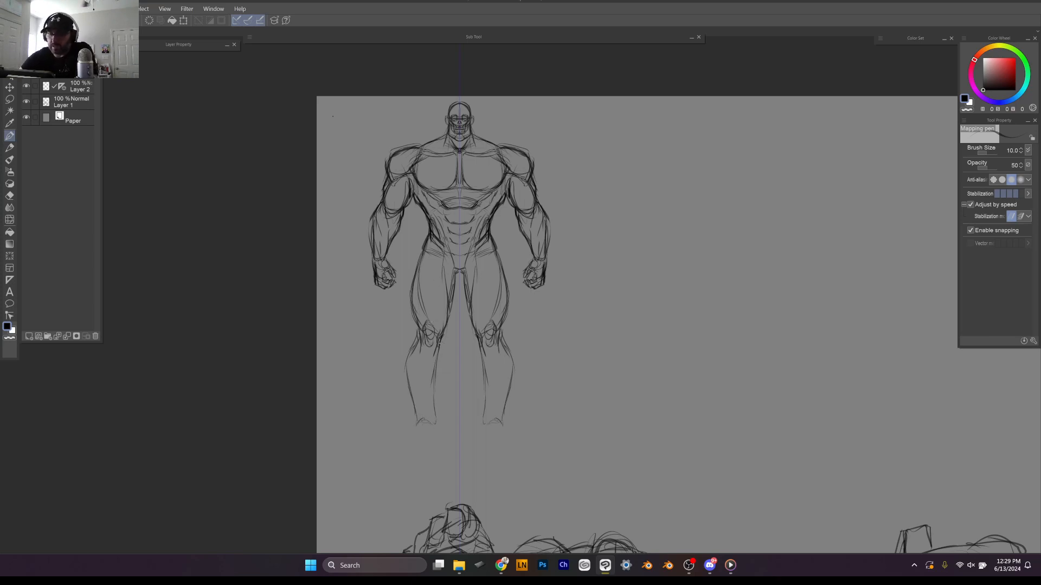
Step: Reinforce the bulging calf contours and sketch the mirrored feet flaring outward below the ankles
left_click_drag(419, 341, 406, 378)
mouse_move(411, 358)
left_mouse_down()
mouse_move(405, 391)
mouse_move(419, 413)
left_mouse_up()
left_click_drag(439, 345, 432, 421)
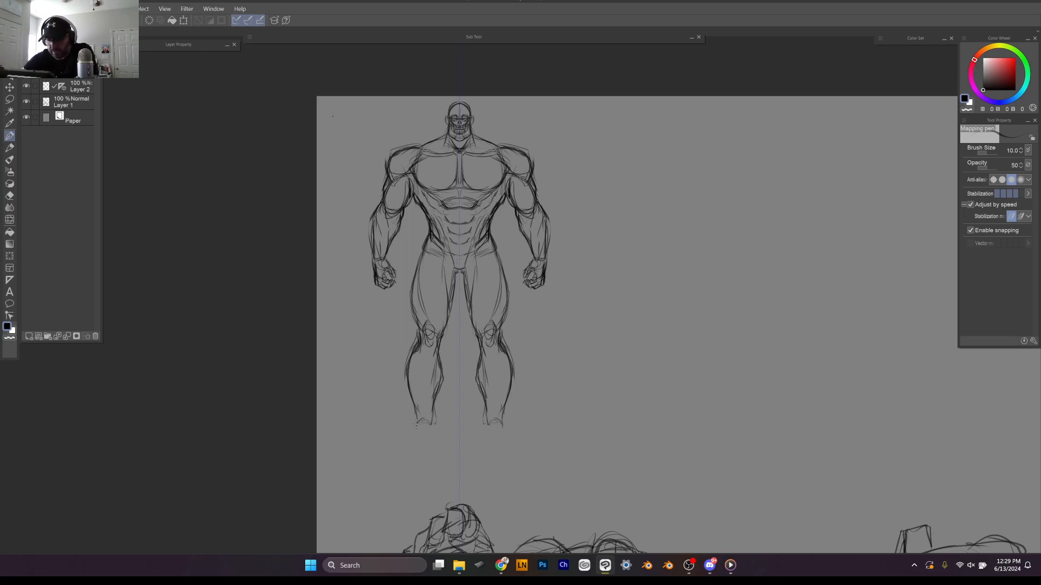
mouse_move(434, 415)
left_mouse_down()
mouse_move(403, 450)
mouse_move(434, 454)
left_mouse_up()
left_click_drag(436, 453, 417, 459)
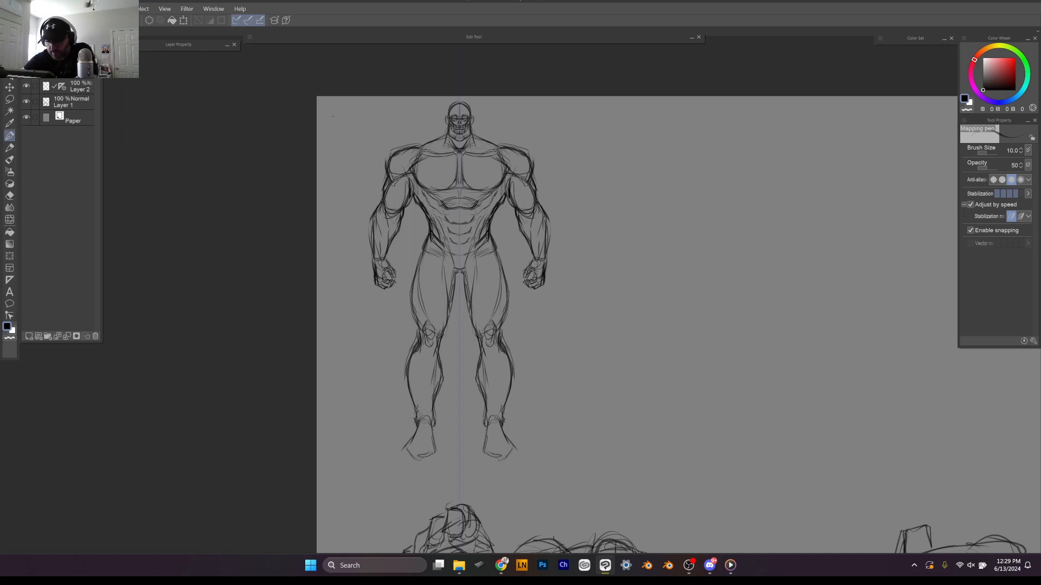
Step: Sketch mirrored contour lines on the front-view figure's knees, ankles, feet and inner thighs with the size 10 Mapping pen
left_click_drag(432, 398, 434, 420)
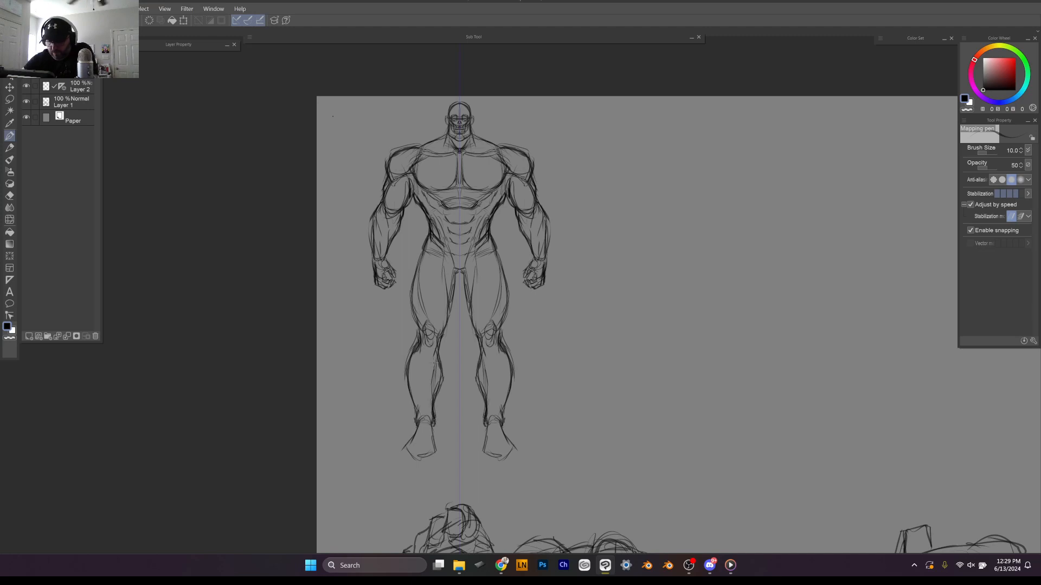
left_click_drag(436, 333, 446, 342)
left_click_drag(442, 403, 436, 410)
left_click_drag(415, 421, 407, 425)
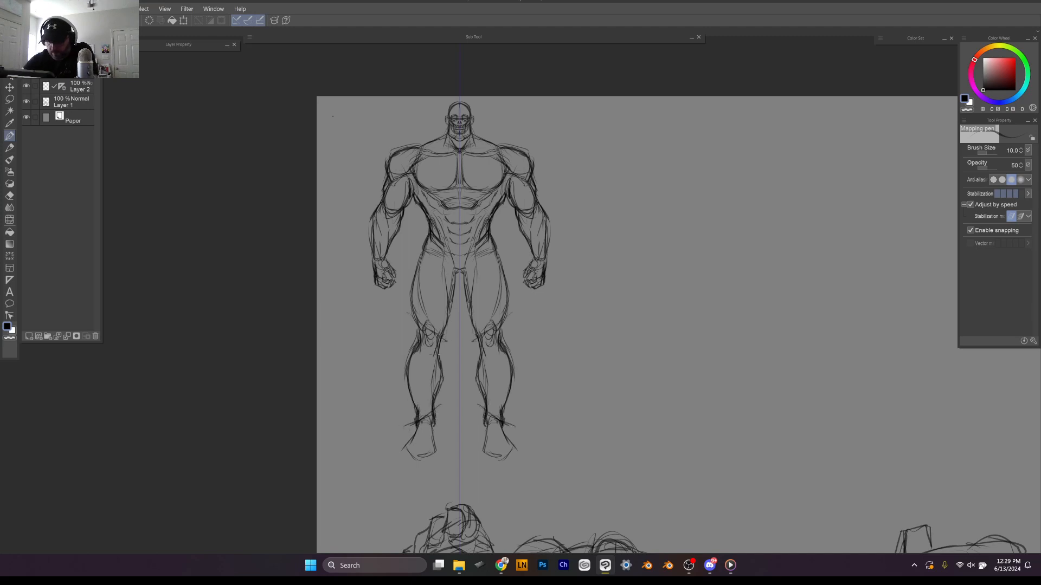
mouse_move(429, 364)
left_mouse_down()
mouse_move(434, 426)
mouse_move(434, 397)
mouse_move(405, 445)
mouse_move(423, 456)
left_mouse_up()
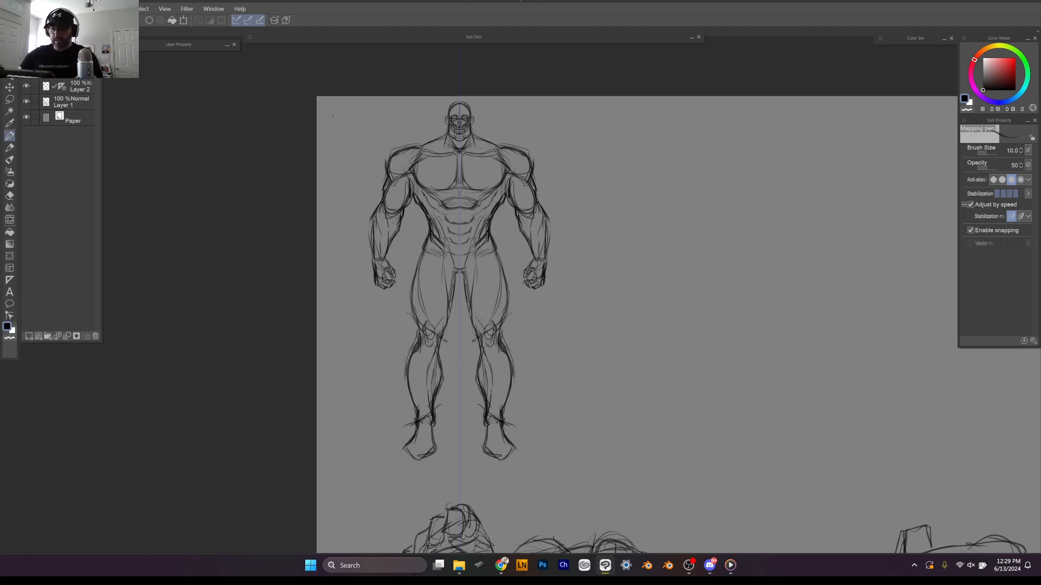
left_click_drag(445, 301, 429, 321)
left_click_drag(439, 278, 433, 305)
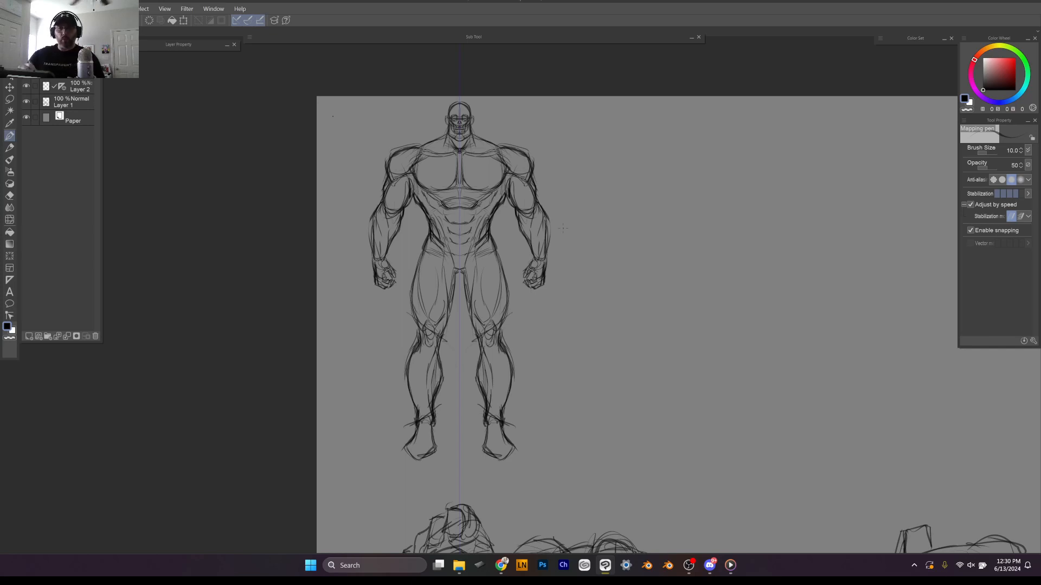
Step: Reshape the front-view figure's shoulders and the slope beside the neck with Liquify, at brush sizes 400 and 250
left_click(11, 220)
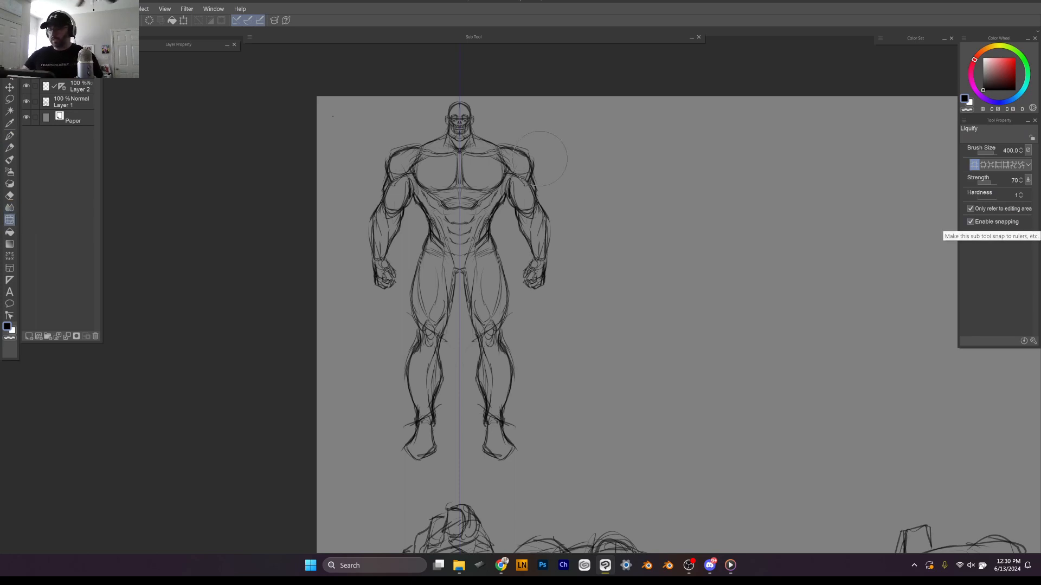
left_click_drag(530, 145, 527, 144)
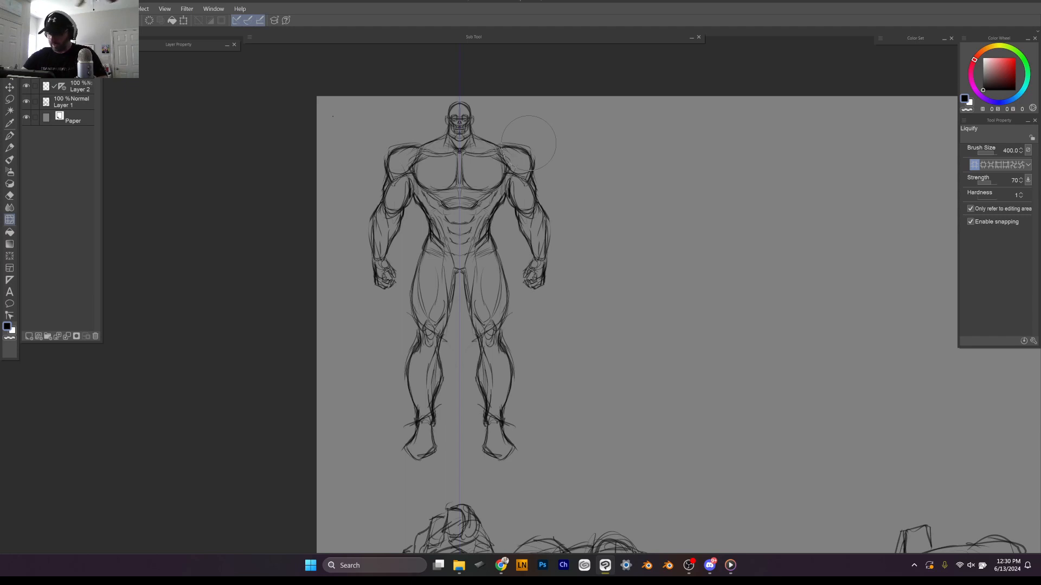
key("bracketleft")
key("bracketleft")
left_click_drag(516, 142, 515, 139)
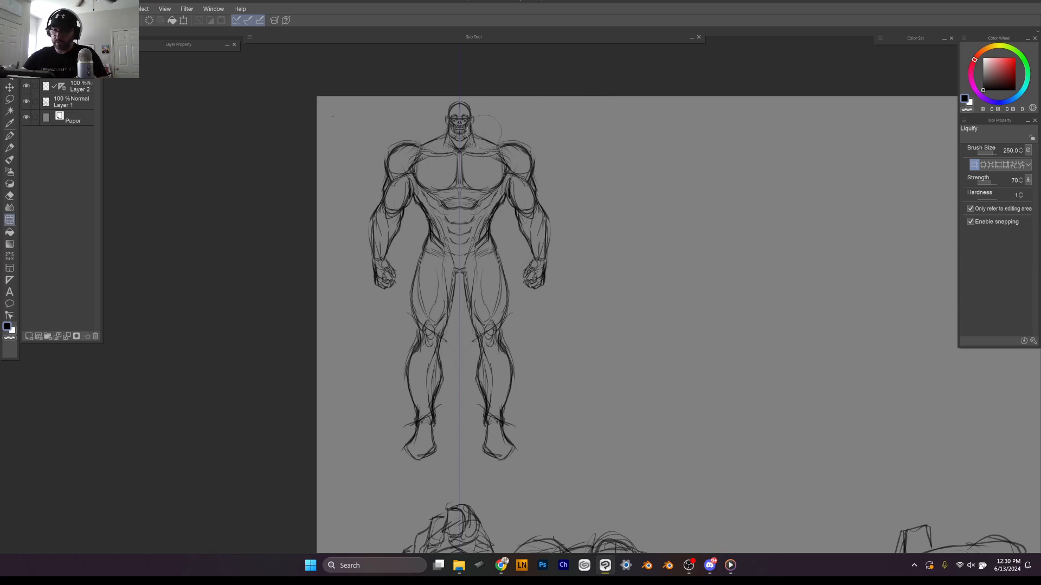
left_click_drag(487, 129, 491, 130)
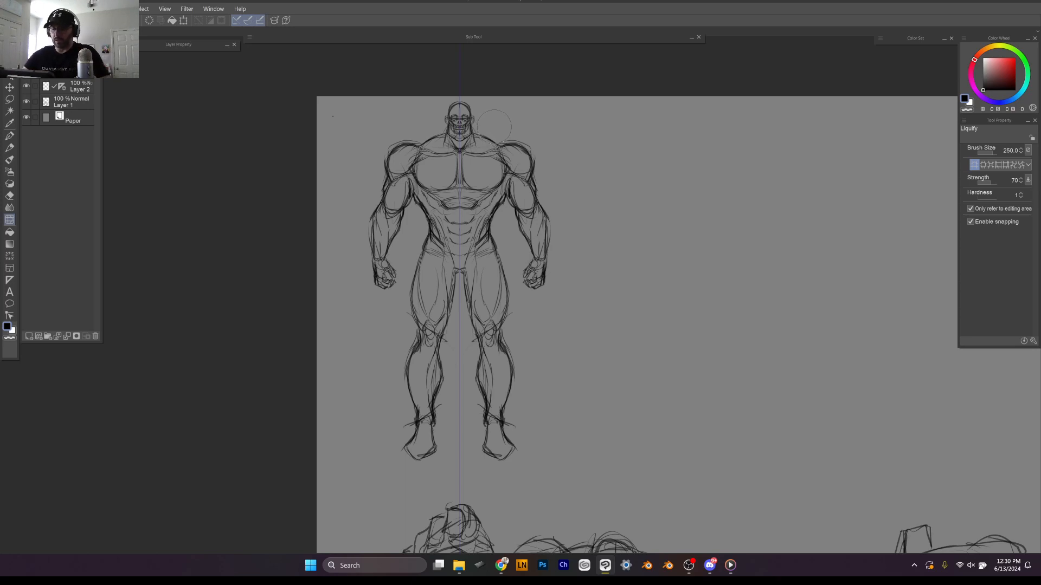
Step: Reshape the front-view figure's ankles and feet with Liquify at brush size 170
key("bracketright")
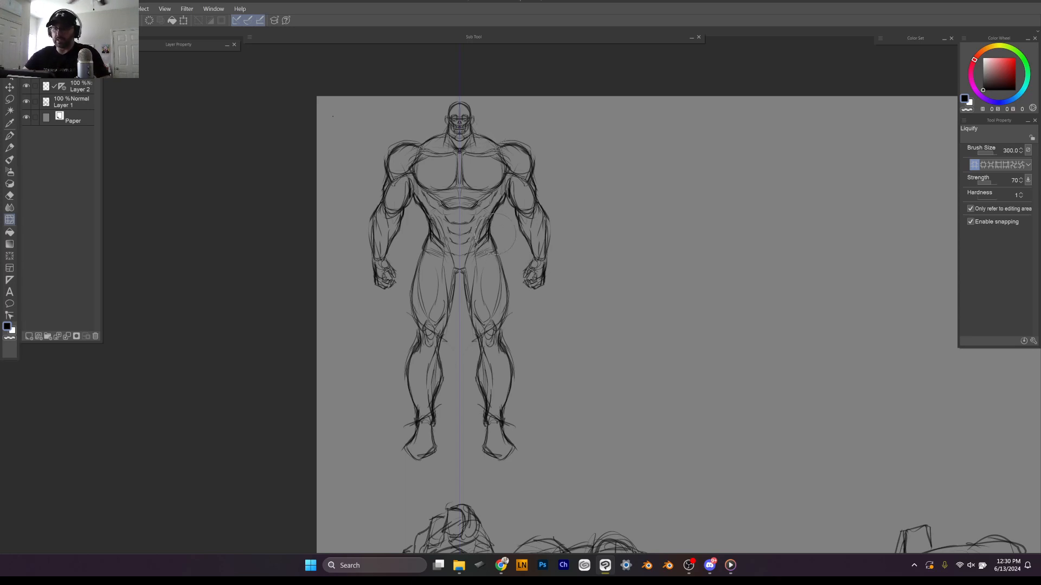
key("bracketleft")
key("bracketleft")
key("bracketleft")
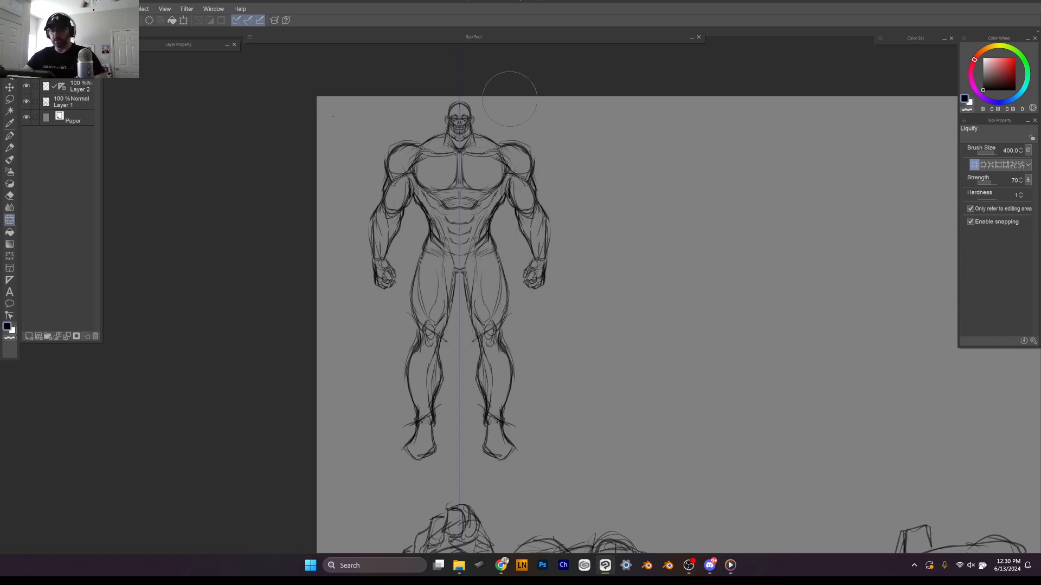
key("bracketleft")
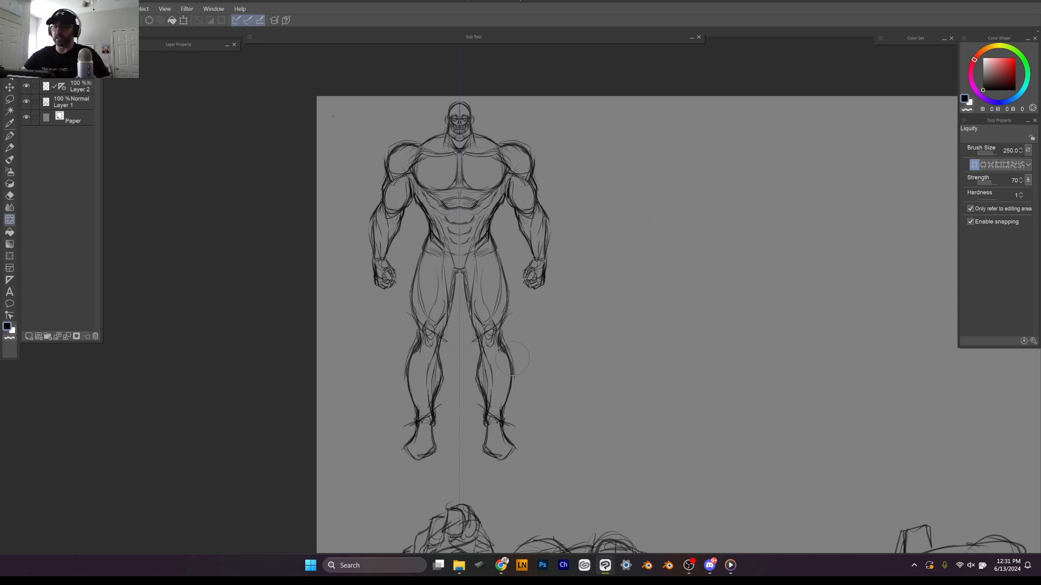
key("bracketleft")
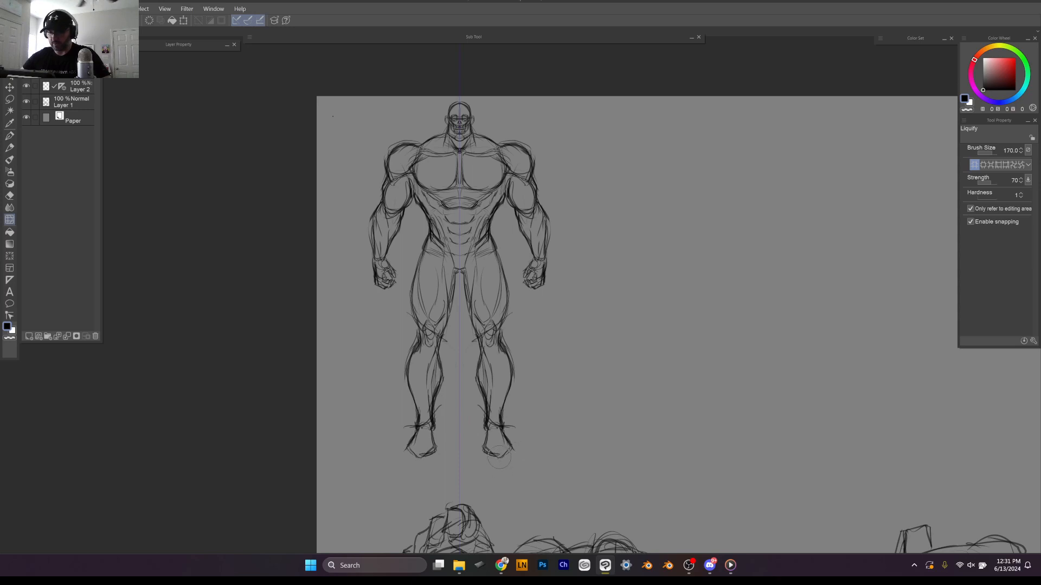
left_click_drag(481, 449, 488, 437)
Step: Nudge the outer contour of the knees slightly inward with Liquify at brush size 250
key("bracketright")
key("bracketright")
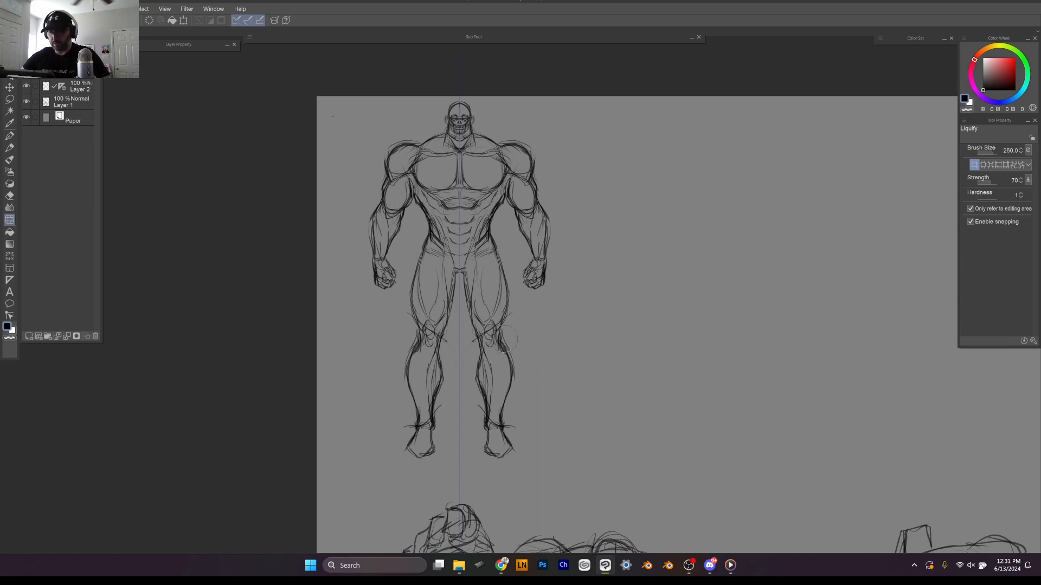
left_click_drag(508, 341, 504, 343)
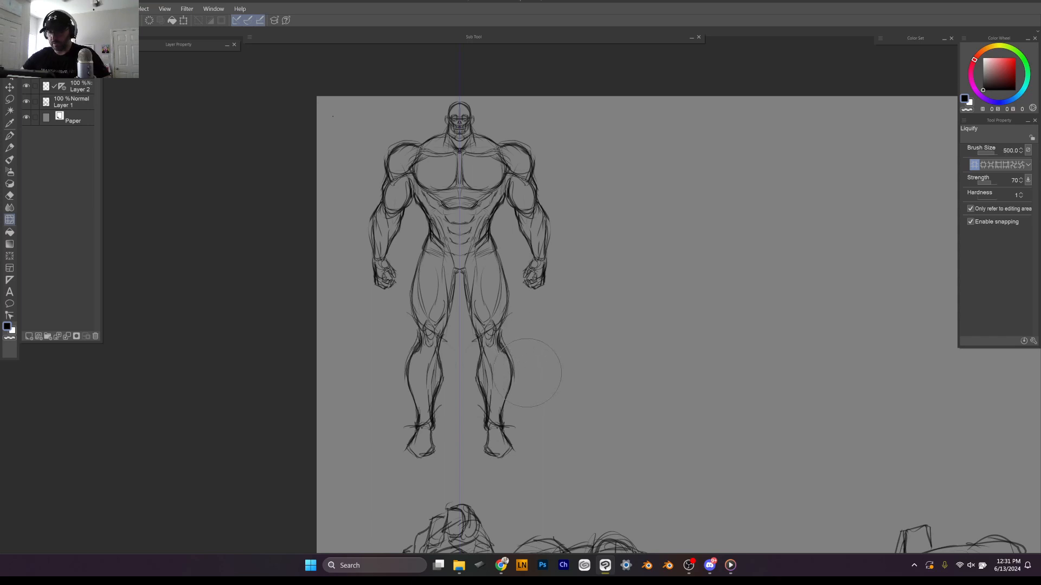
Step: Try slimming both calves with Liquify at brush size 500, and undo that change
left_click_drag(524, 371, 521, 379)
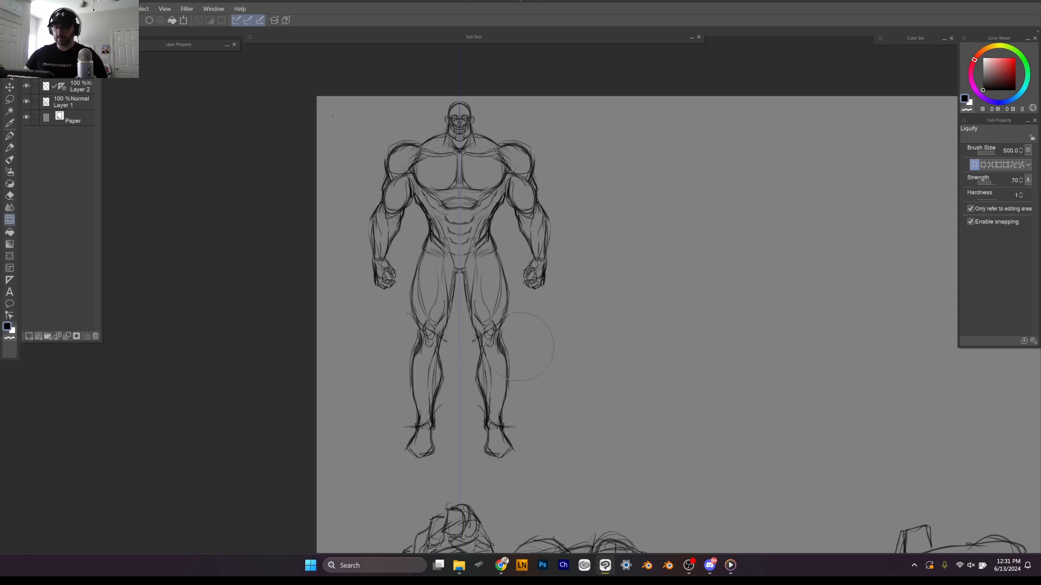
key("ctrl+z")
key("ctrl+z")
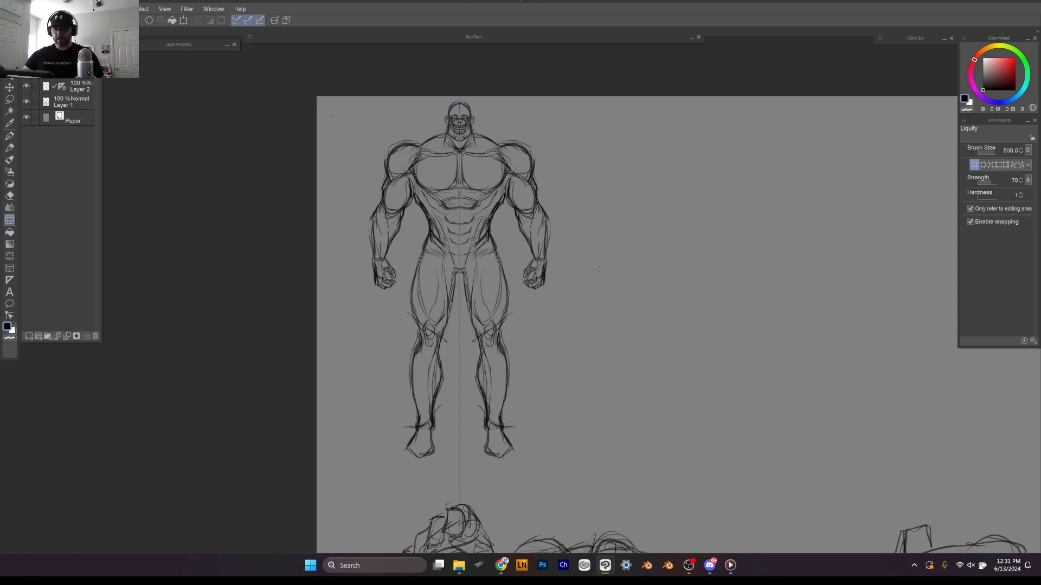
key("ctrl+z")
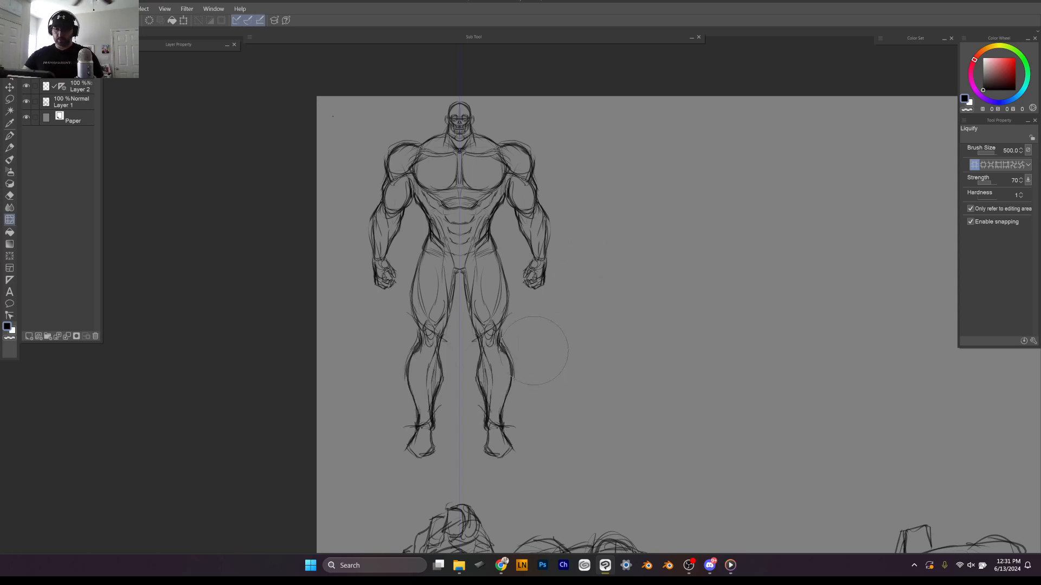
Step: Slightly slim the calves and outer thighs of the front-view figure with Liquify at brush size 300
key("[")
key("[")
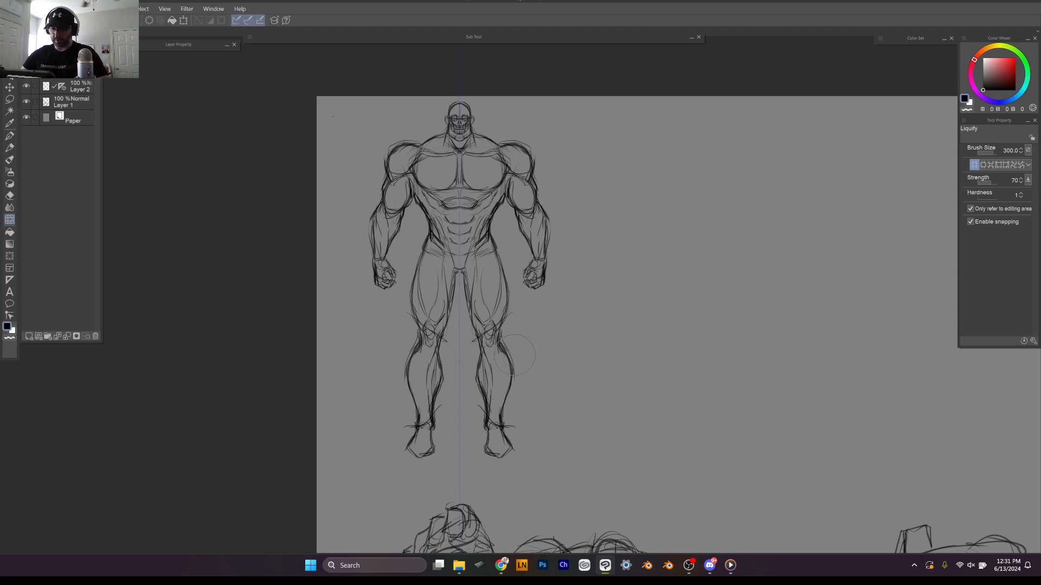
mouse_move(514, 355)
left_mouse_down()
mouse_move(540, 351)
mouse_move(516, 381)
left_mouse_up()
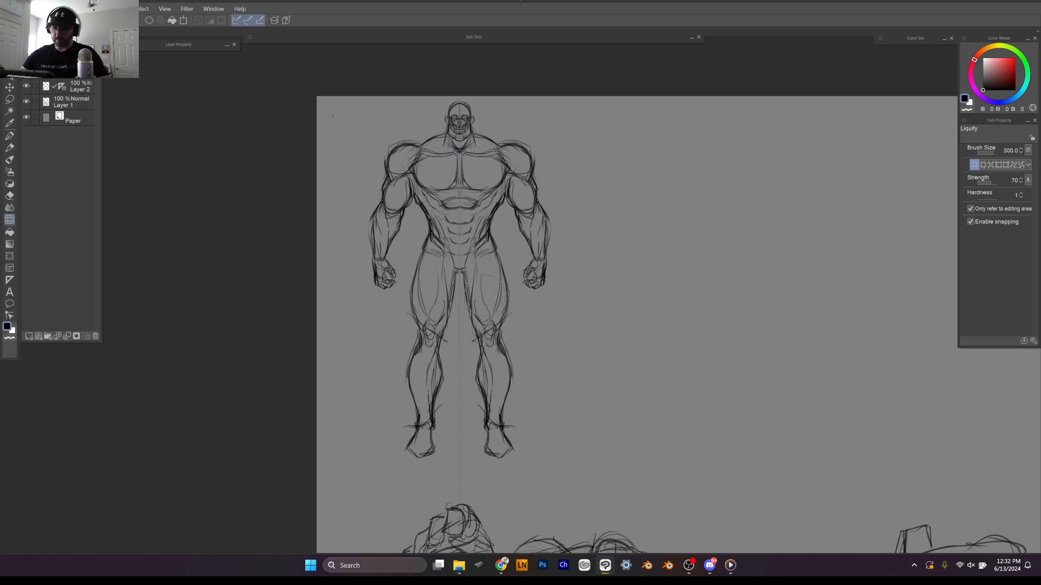
left_click_drag(510, 313, 508, 313)
left_click_drag(505, 271, 505, 269)
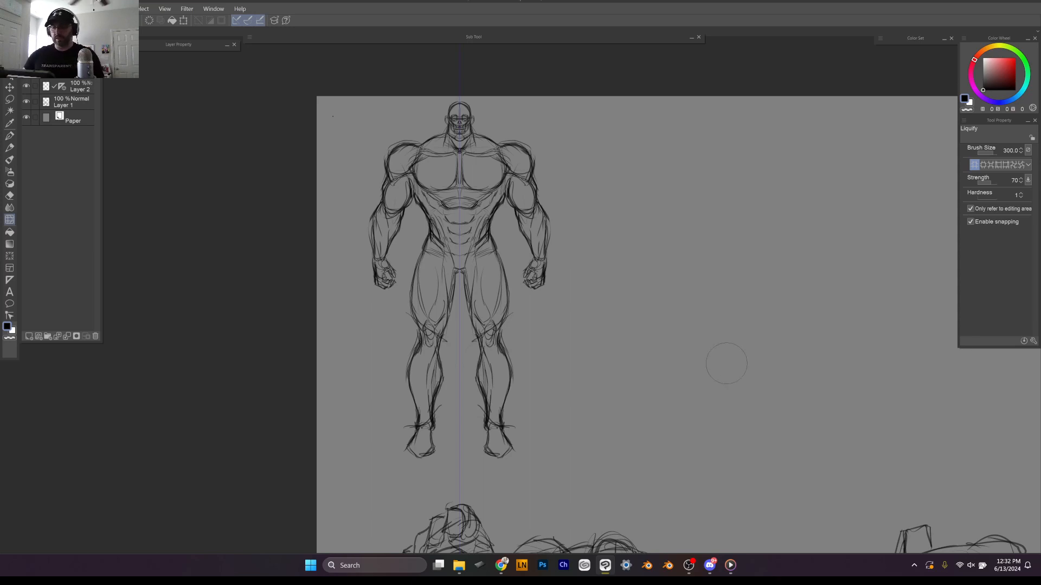
key("ctrl+minus")
key("ctrl+minus")
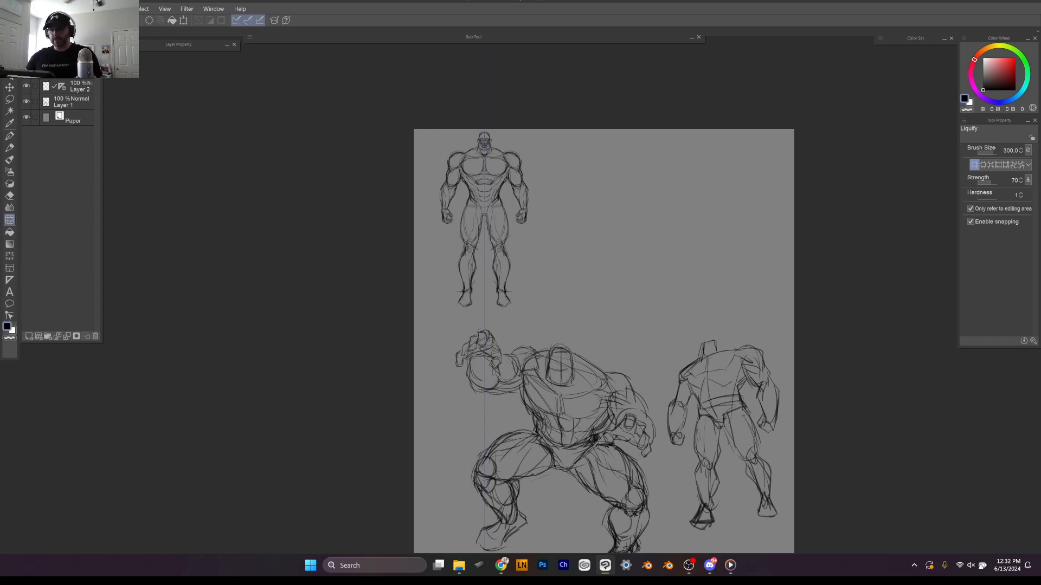
scroll(478, 114, "up", 5)
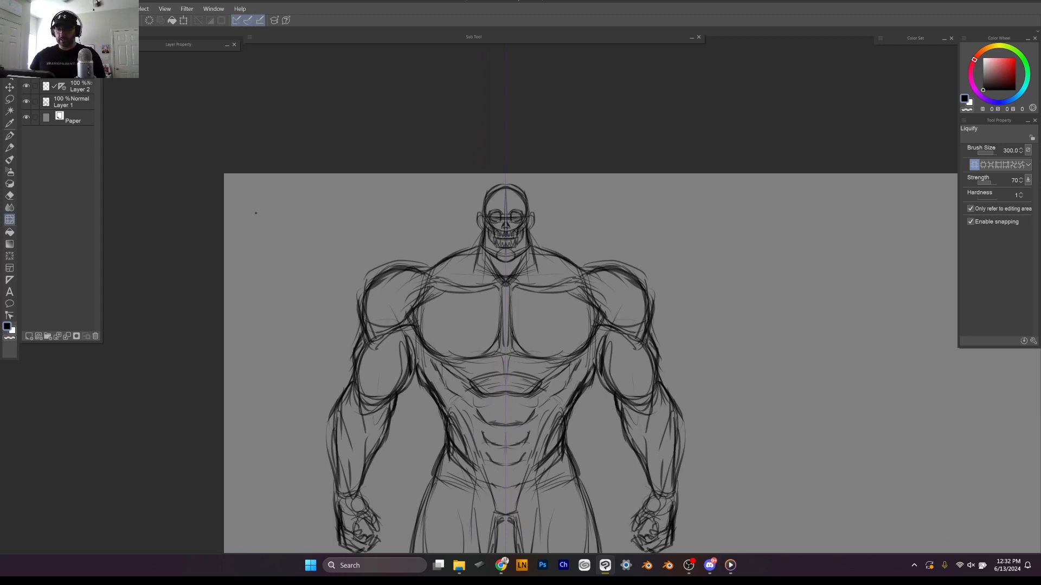
scroll(607, 271, "down", 3)
scroll(510, 244, "up", 4)
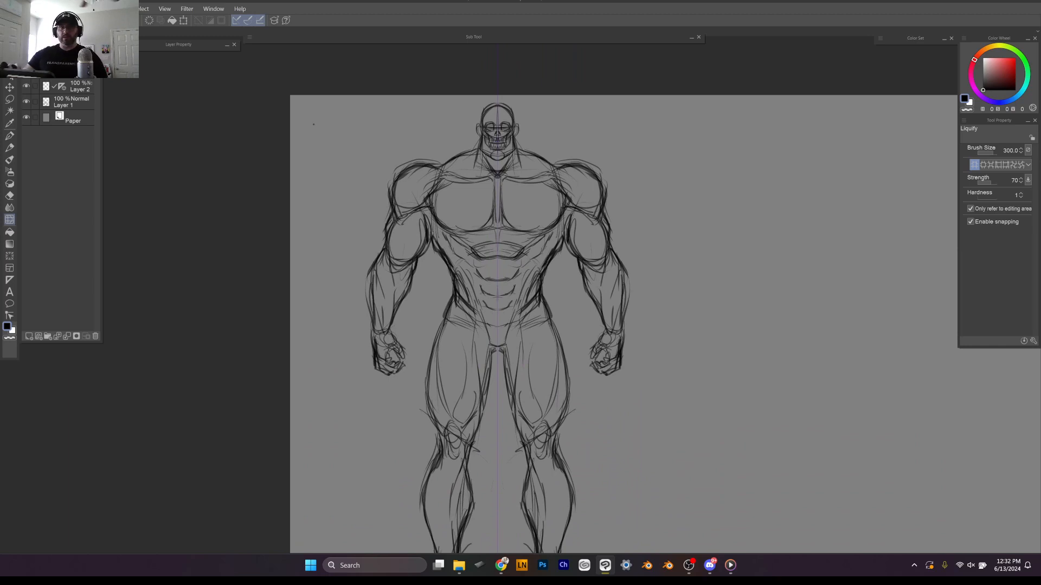
key("m")
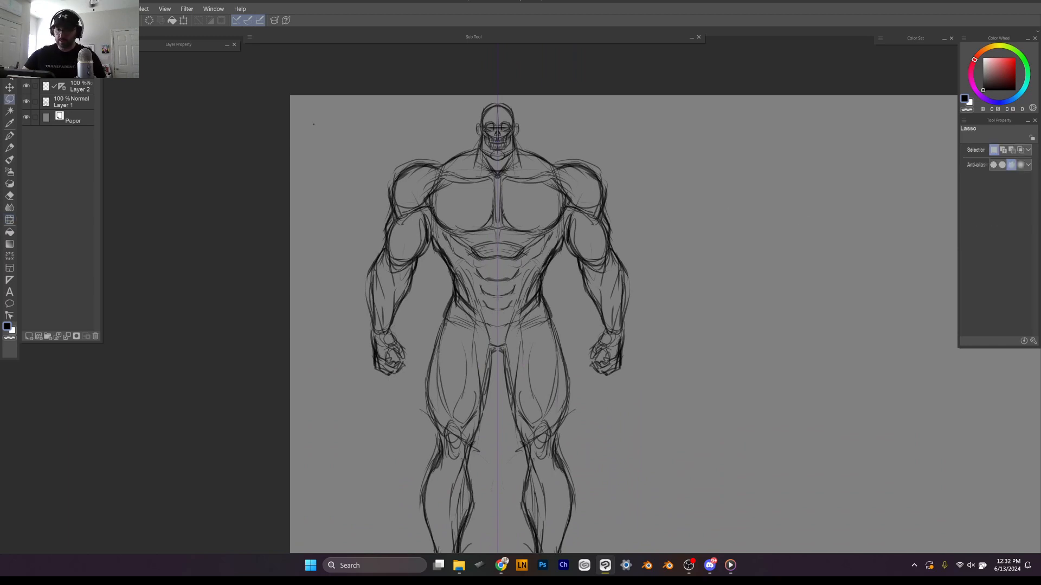
key("ctrl+d")
mouse_move(487, 99)
left_mouse_down()
mouse_move(519, 102)
mouse_move(525, 137)
mouse_move(496, 162)
left_mouse_up()
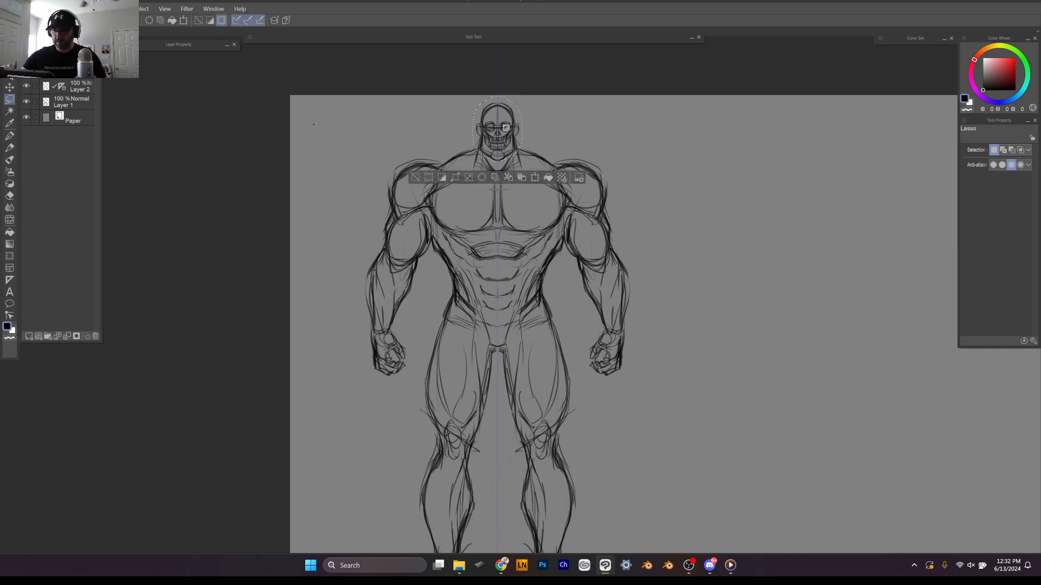
left_click_drag(513, 118, 513, 127)
left_click_drag(716, 215, 694, 204)
scroll(697, 267, "up", 5)
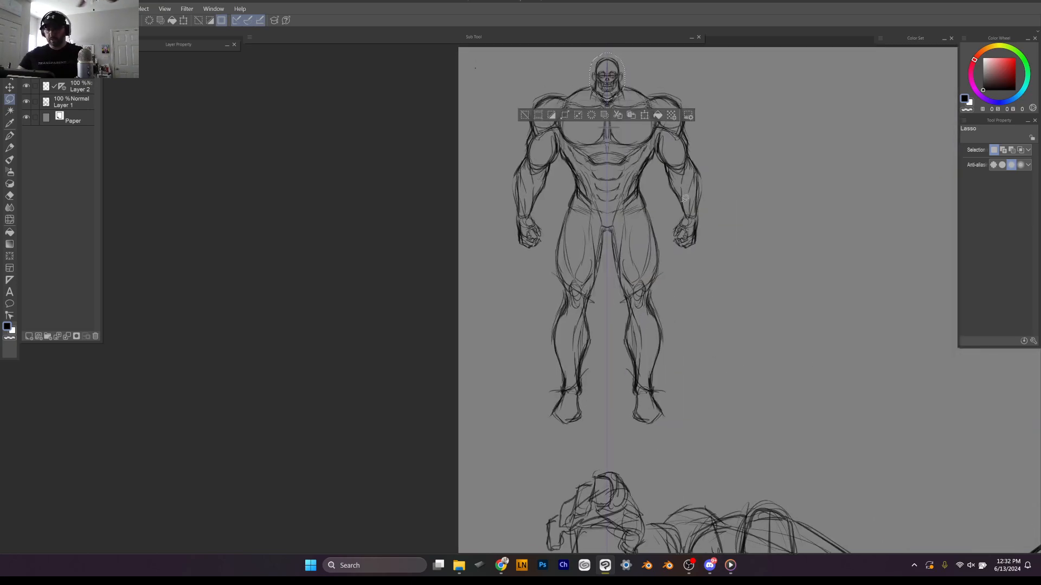
left_click(760, 108)
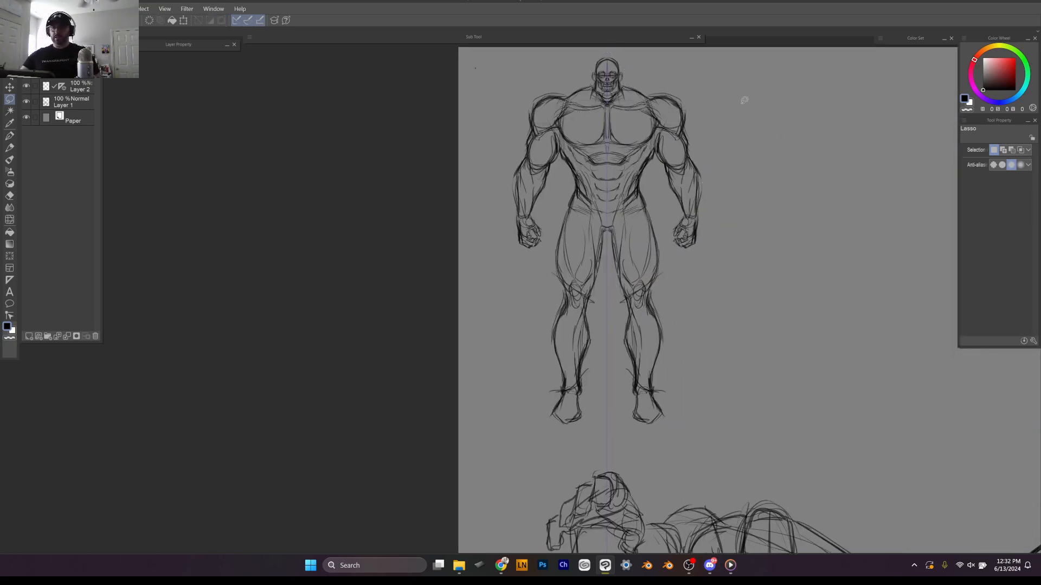
Step: Lasso the whole front-view figure and scale its height to 93%, keeping the width at 100%
mouse_move(604, 96)
left_mouse_down()
mouse_move(610, 87)
mouse_move(542, 69)
mouse_move(667, 437)
mouse_move(705, 334)
left_mouse_up()
left_click(615, 95)
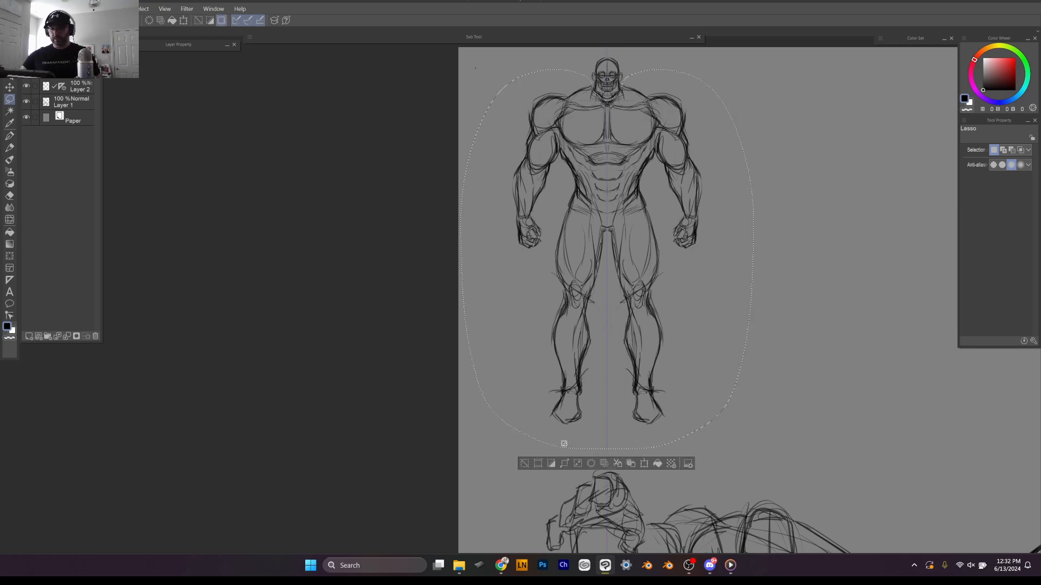
key("ctrl+t")
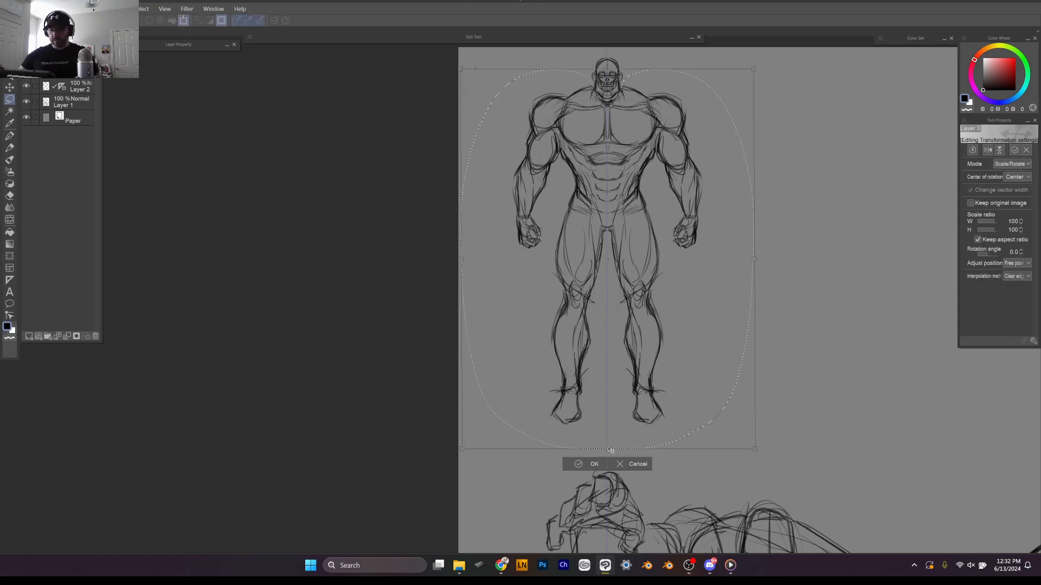
mouse_move(609, 432)
left_mouse_down()
mouse_move(617, 425)
mouse_move(609, 446)
left_mouse_up()
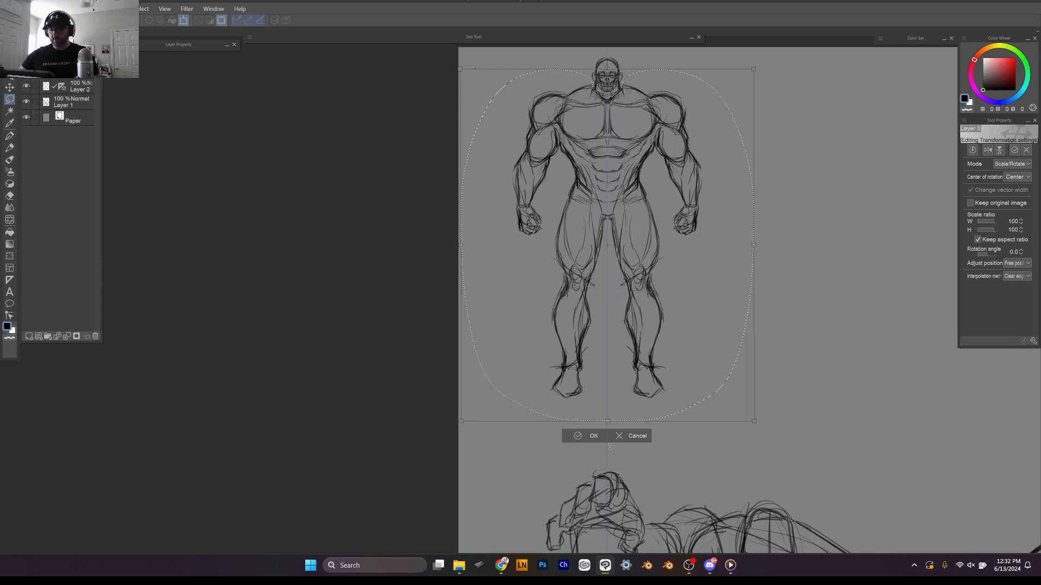
key("ctrl+z")
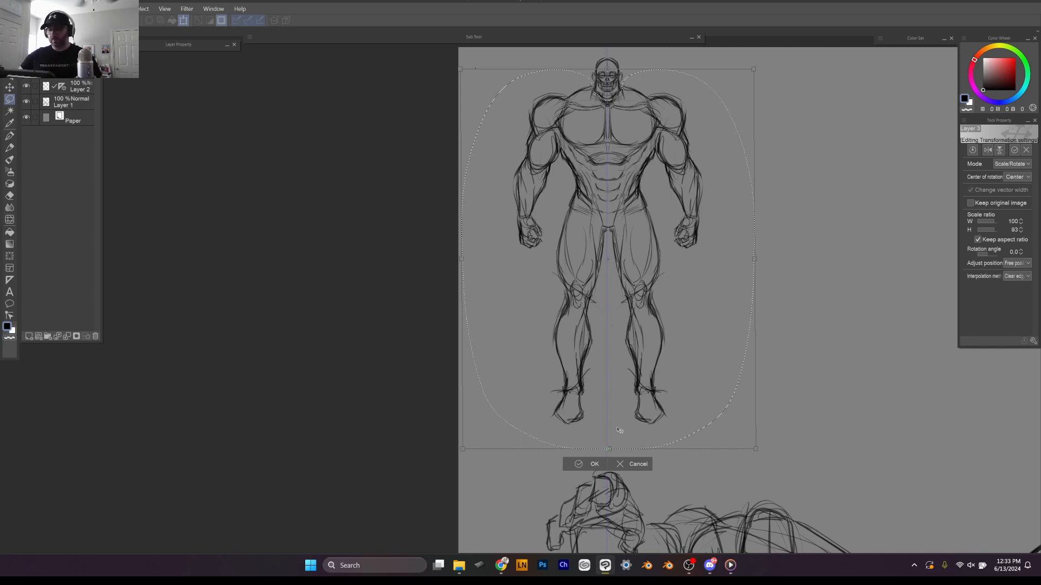
key("ctrl+y")
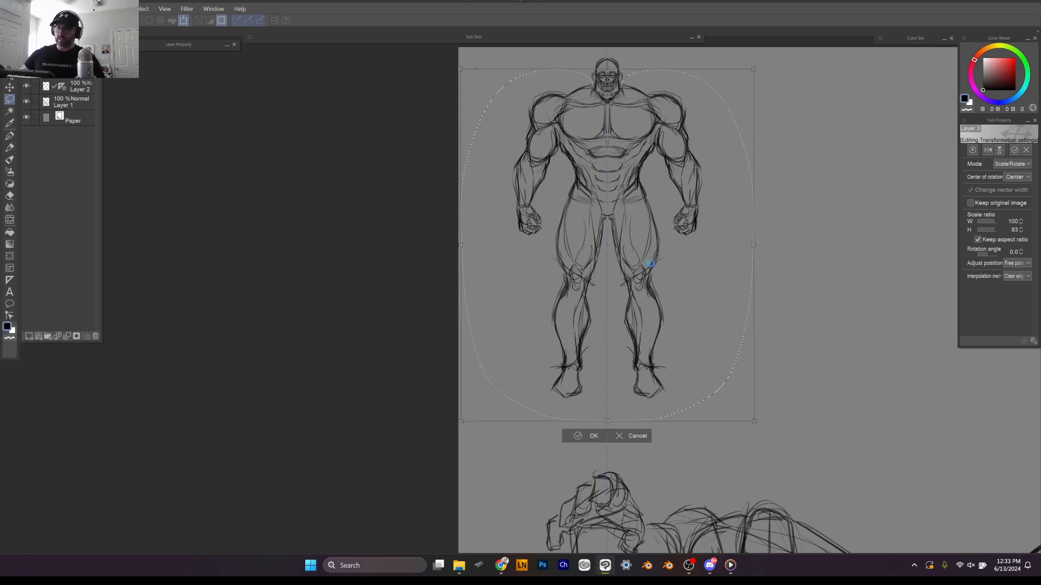
key("Return")
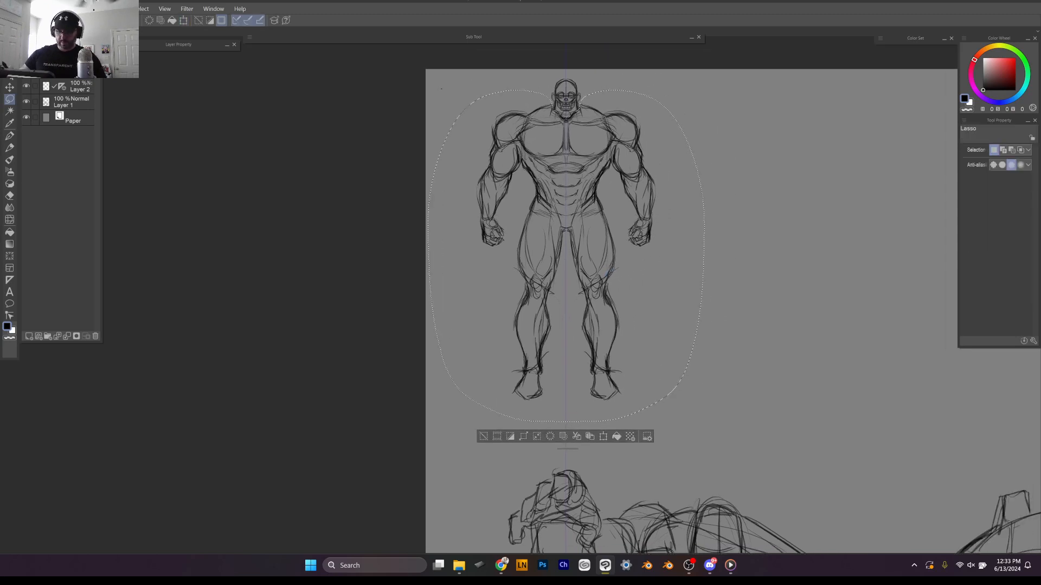
Step: Undo the height scaling of the front-view figure
key("ctrl+d")
scroll(522, 217, "down", 3)
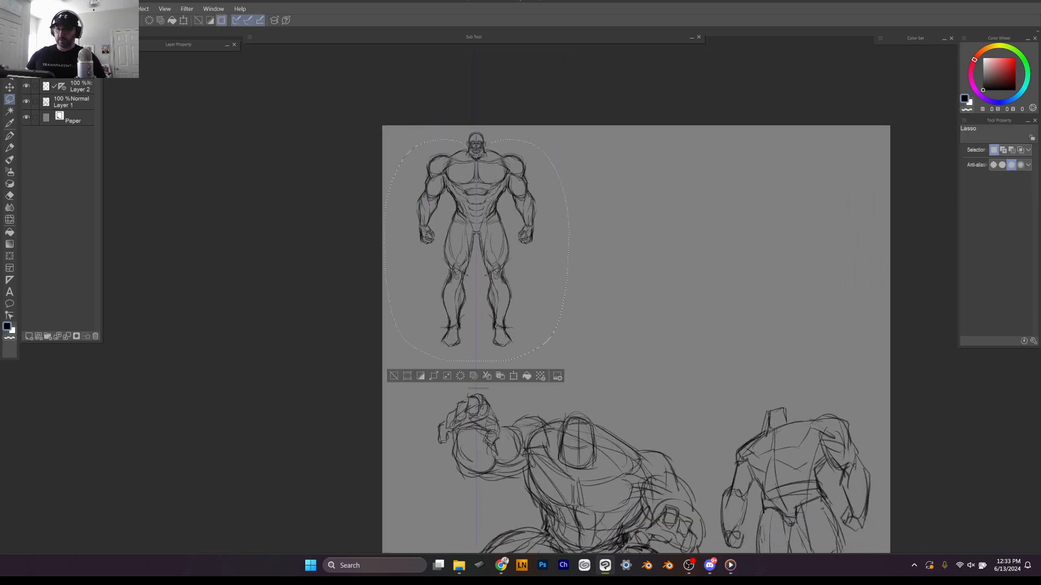
key("ctrl+z")
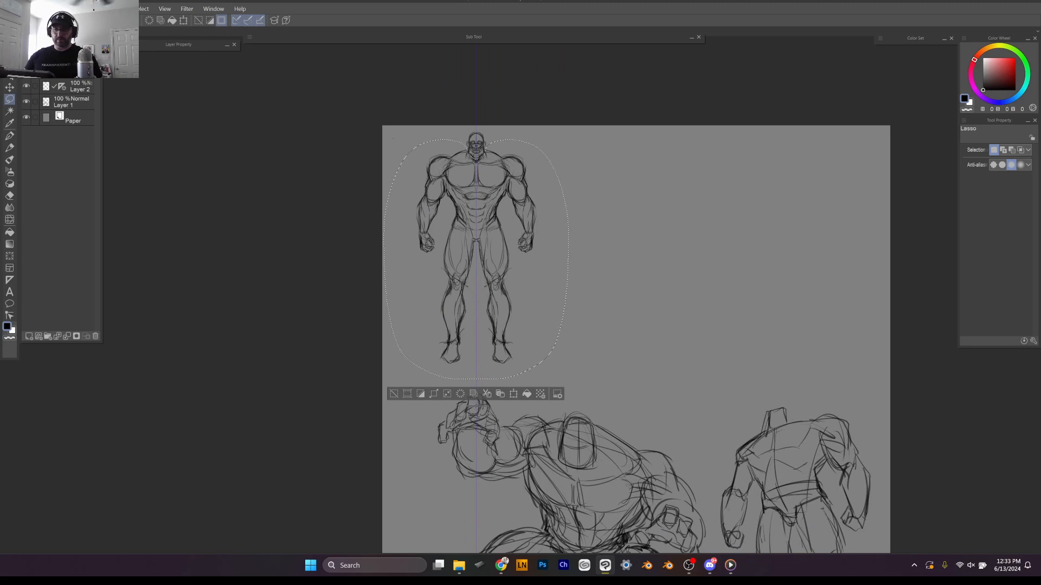
Step: Reapply and undo the front-view figure's height scaling to compare its proportions, and clear the whole-figure selection
key("ctrl+y")
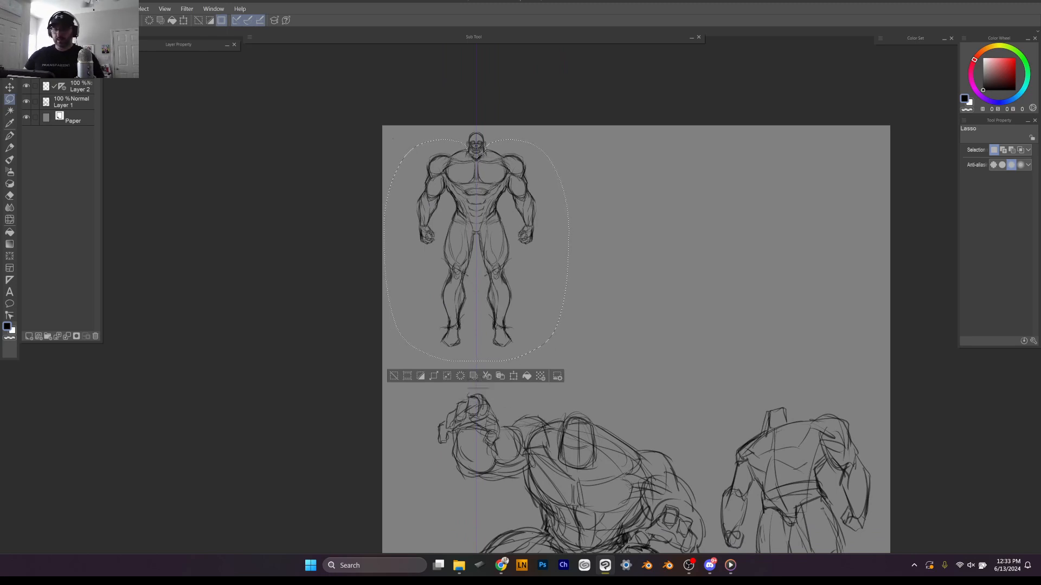
key("ctrl+z")
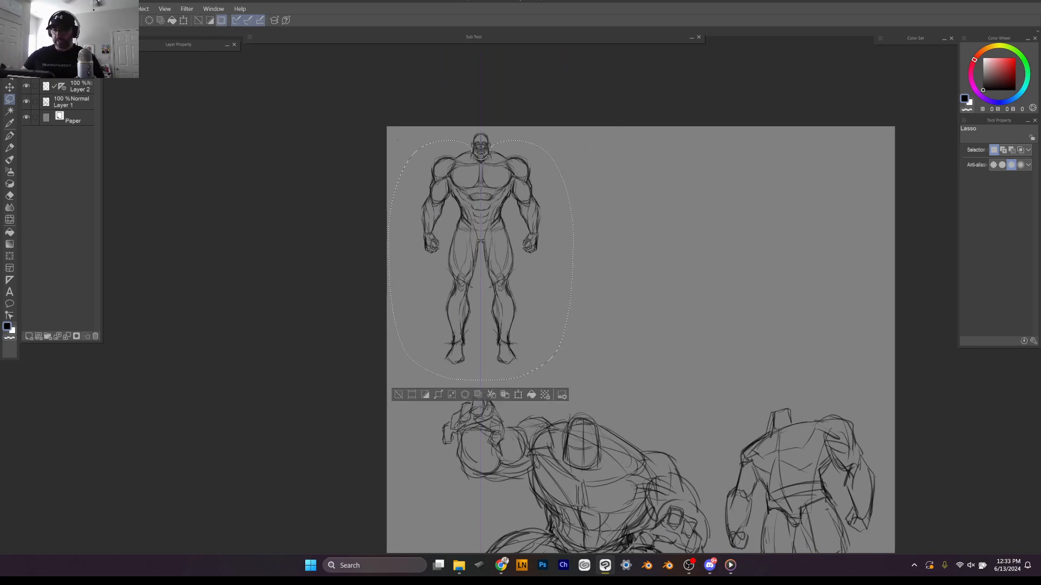
key("ctrl+z")
scroll(626, 326, "down", 3)
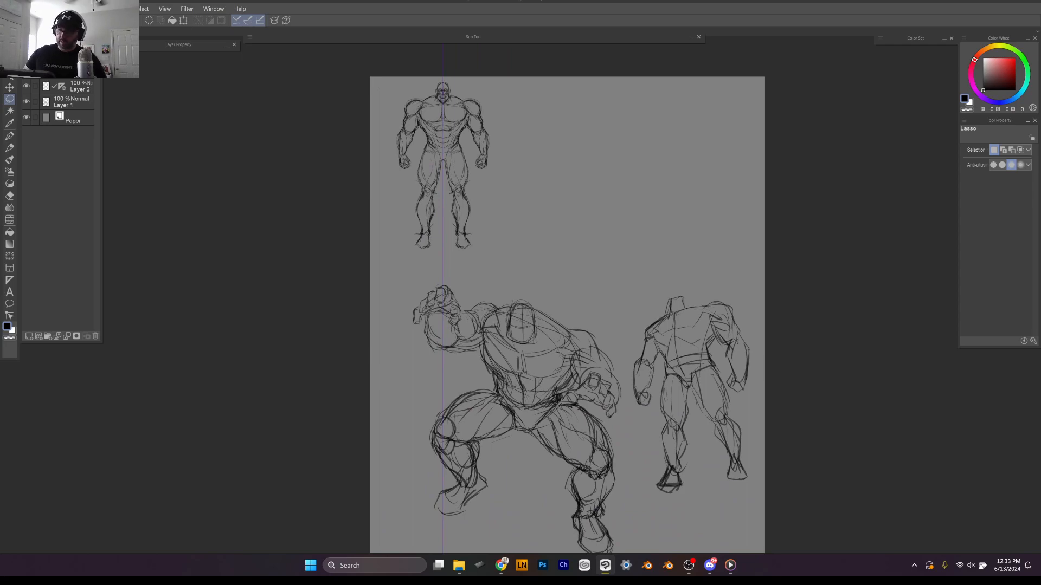
scroll(443, 162, "up", 4)
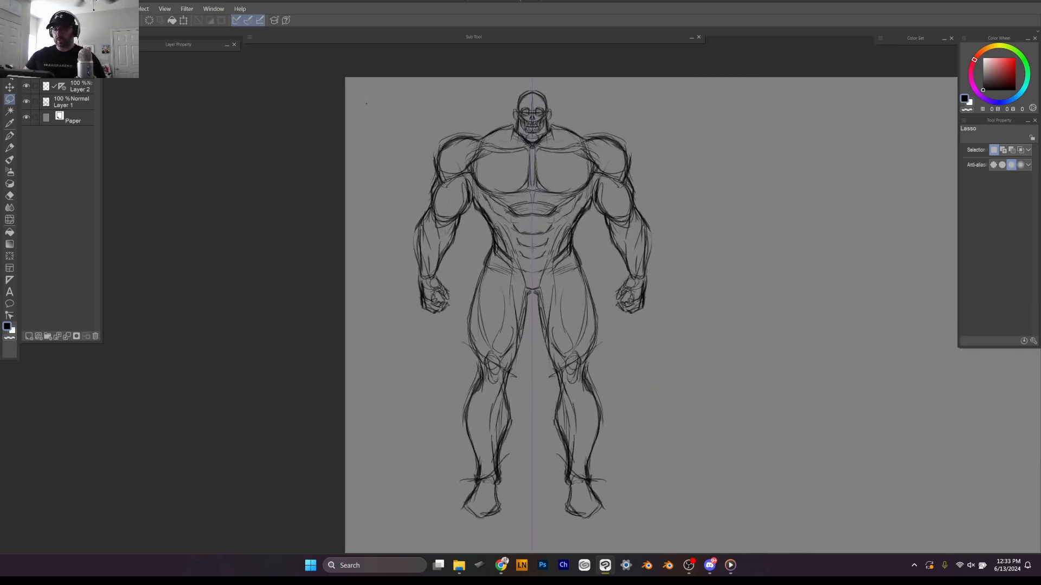
left_click_drag(514, 116, 549, 117)
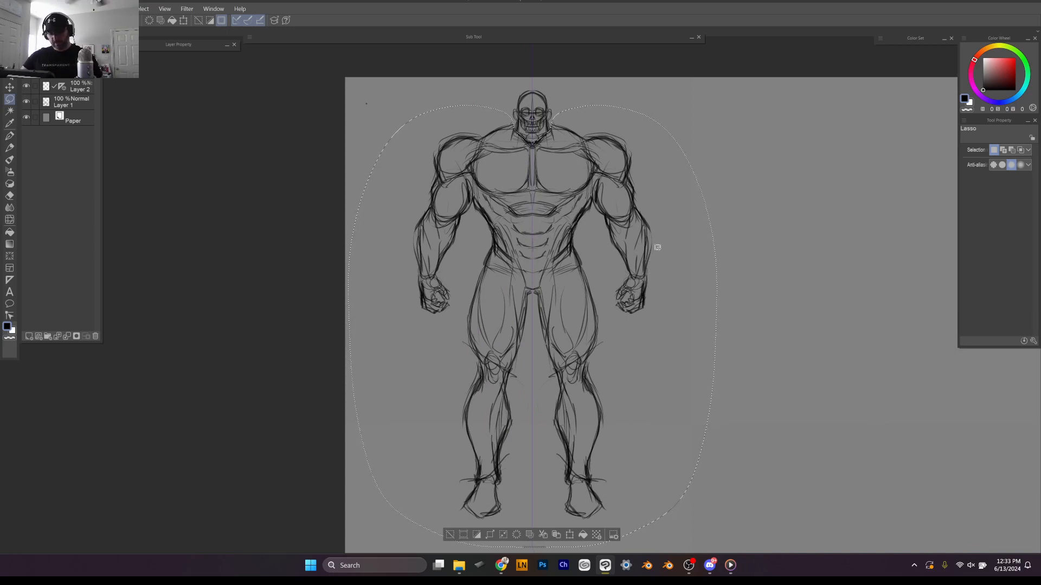
key("ctrl+d")
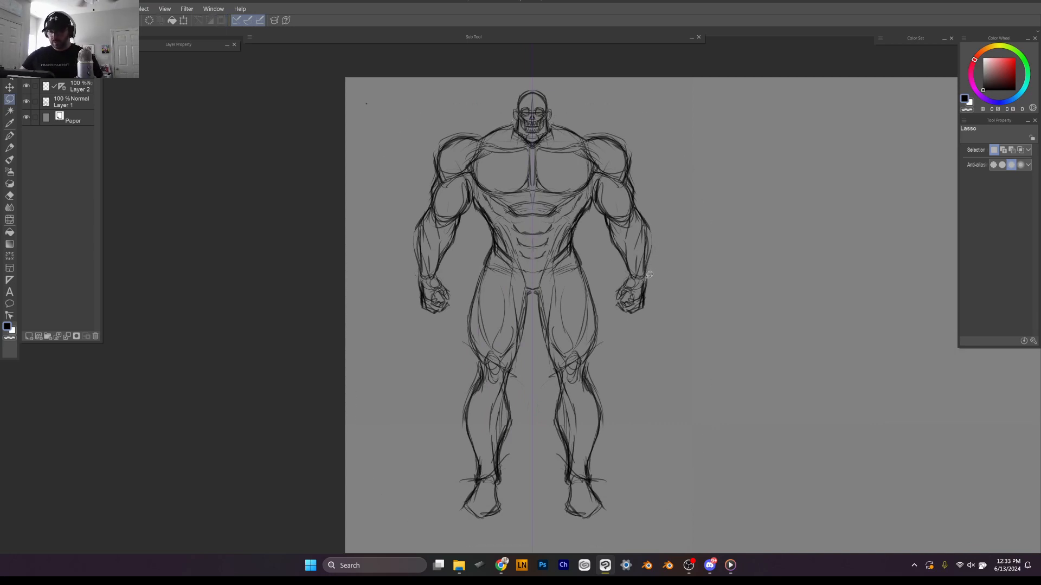
Step: Lasso both fists of the front-view figure and try enlarging them together to 111%
mouse_move(648, 274)
left_mouse_down()
mouse_move(632, 326)
mouse_move(666, 289)
left_mouse_up()
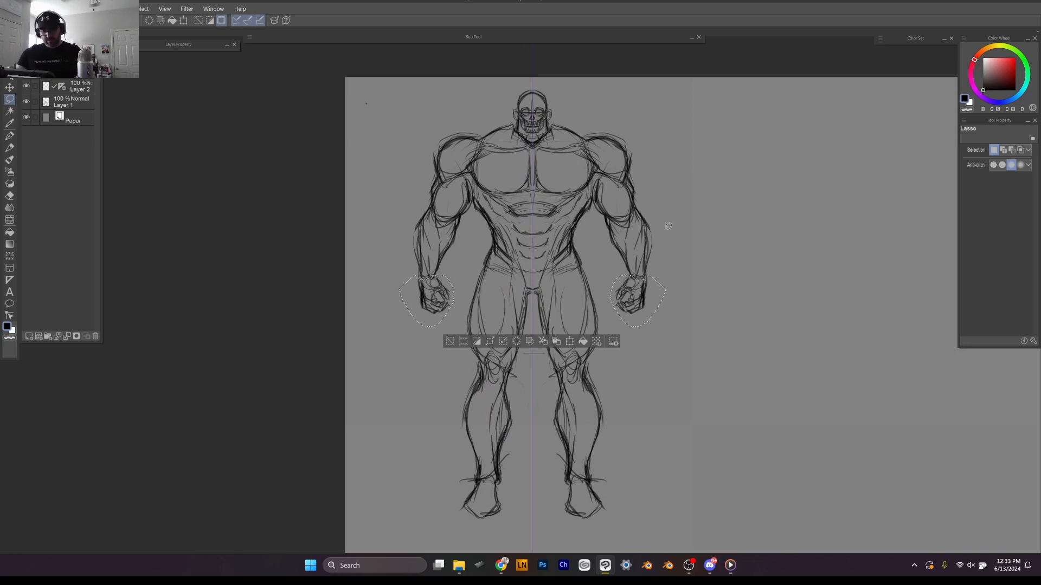
key("ctrl+t")
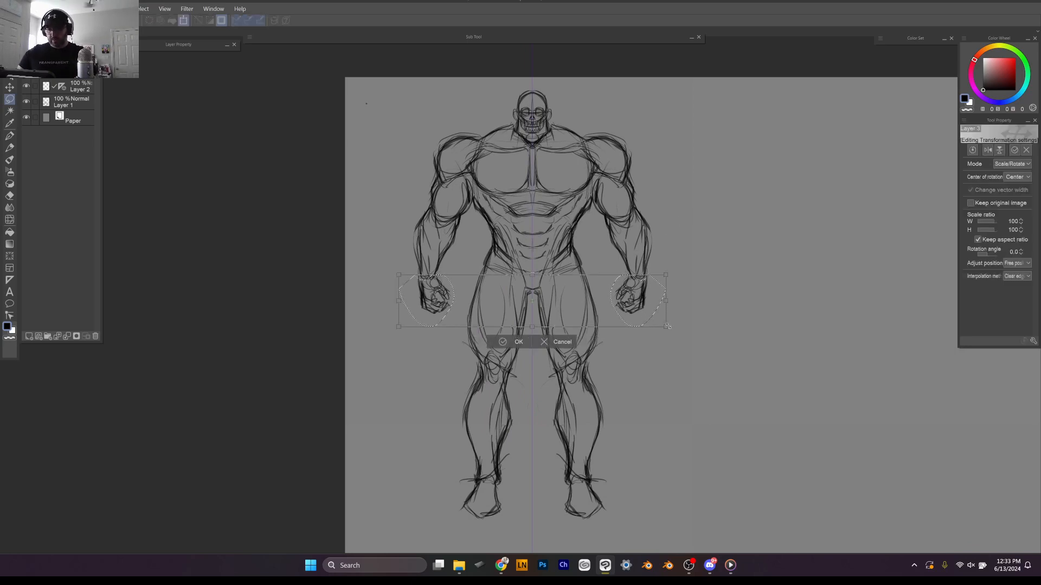
left_click_drag(667, 328, 684, 337)
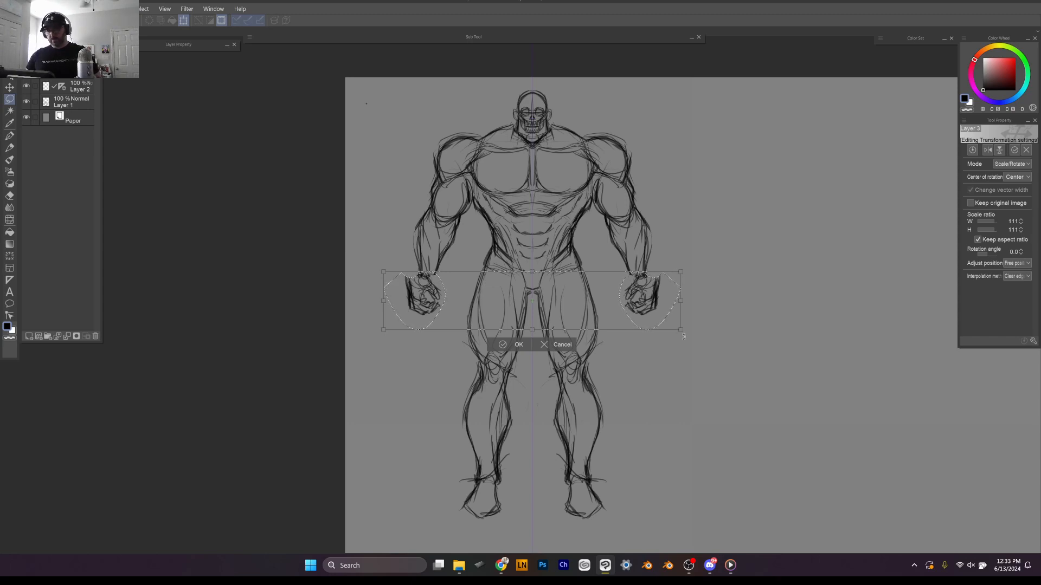
key("Return")
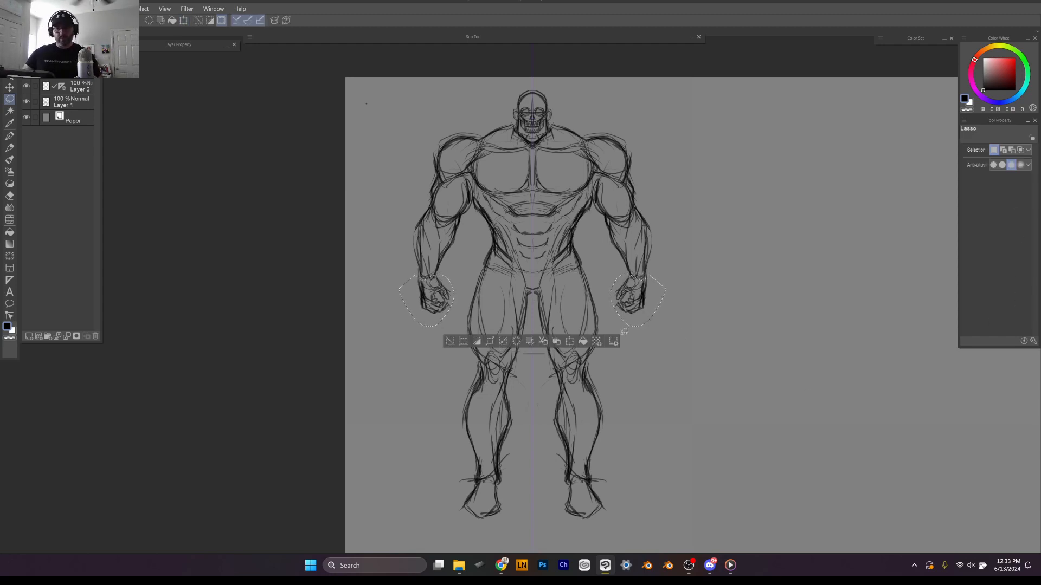
Step: Make the Lasso's Enable snapping option available in its tool properties and turn snapping off
left_click(1032, 342)
left_click(212, 182)
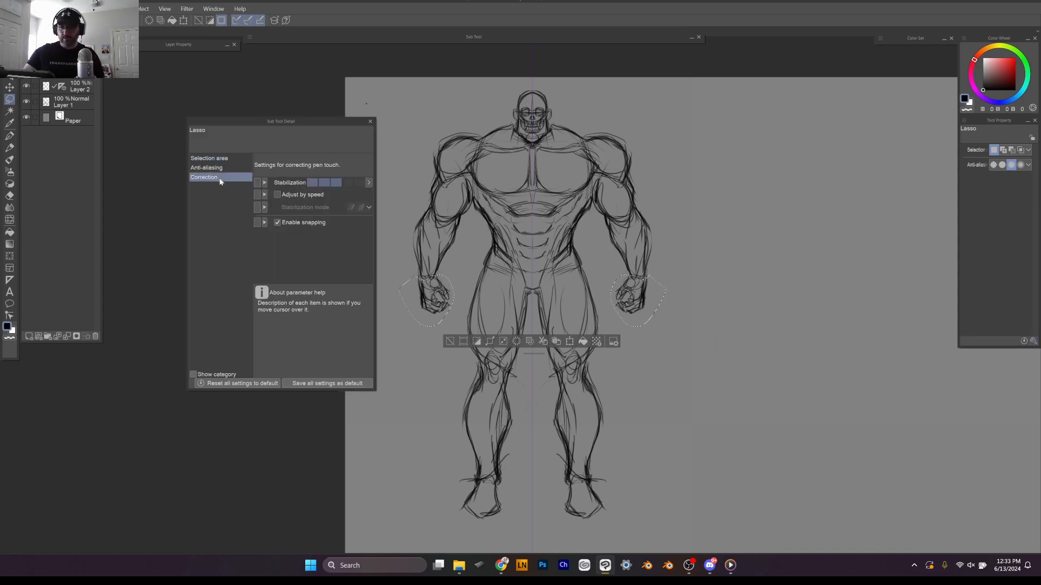
left_click(258, 223)
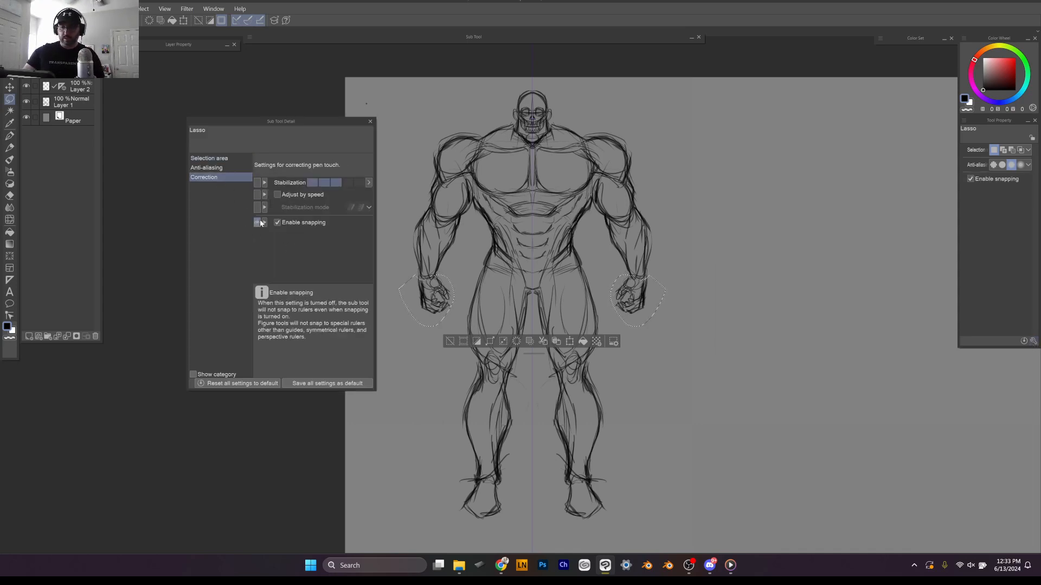
left_click(370, 121)
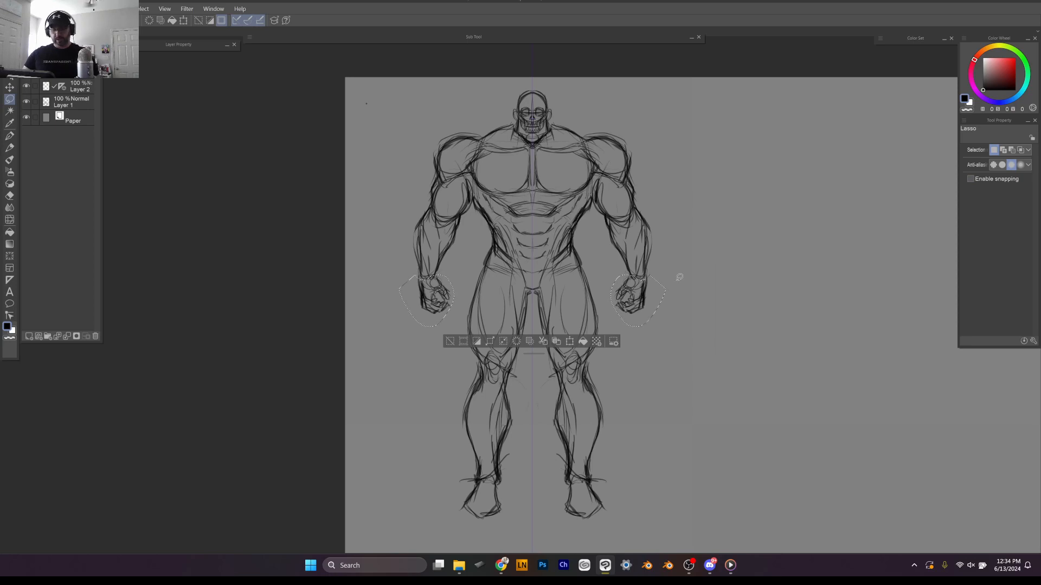
Step: Lasso only the fist on the viewer's right of the front-view figure and scale it to 117% in width and height
left_click(655, 289)
left_click_drag(613, 280, 612, 277)
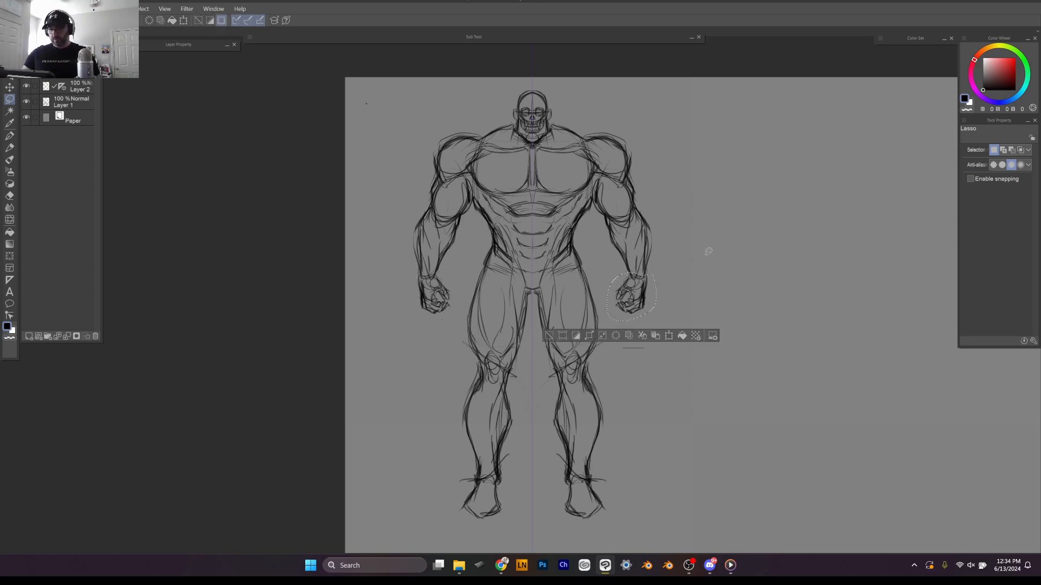
key("ctrl+t")
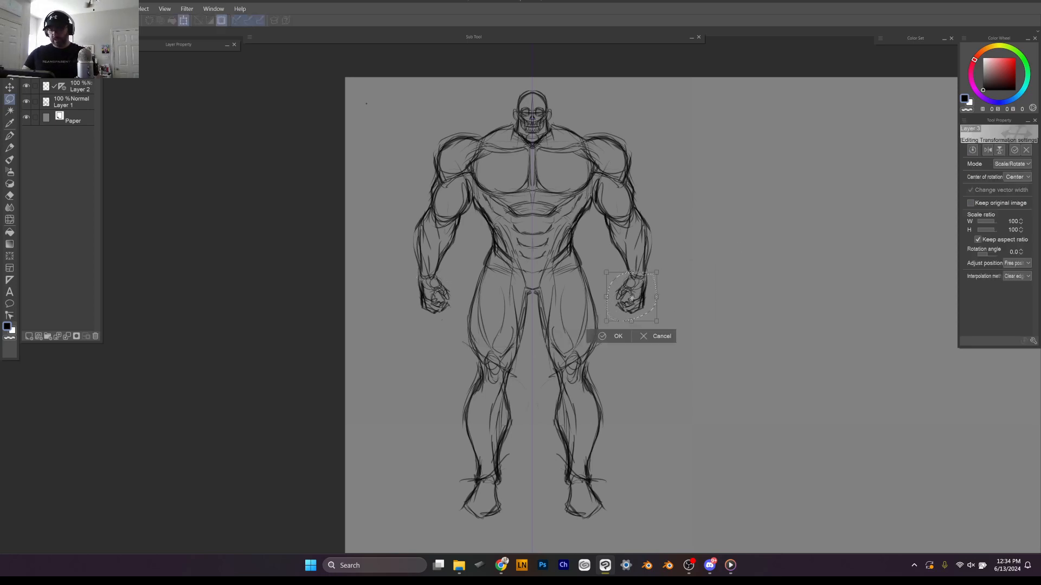
key("Return")
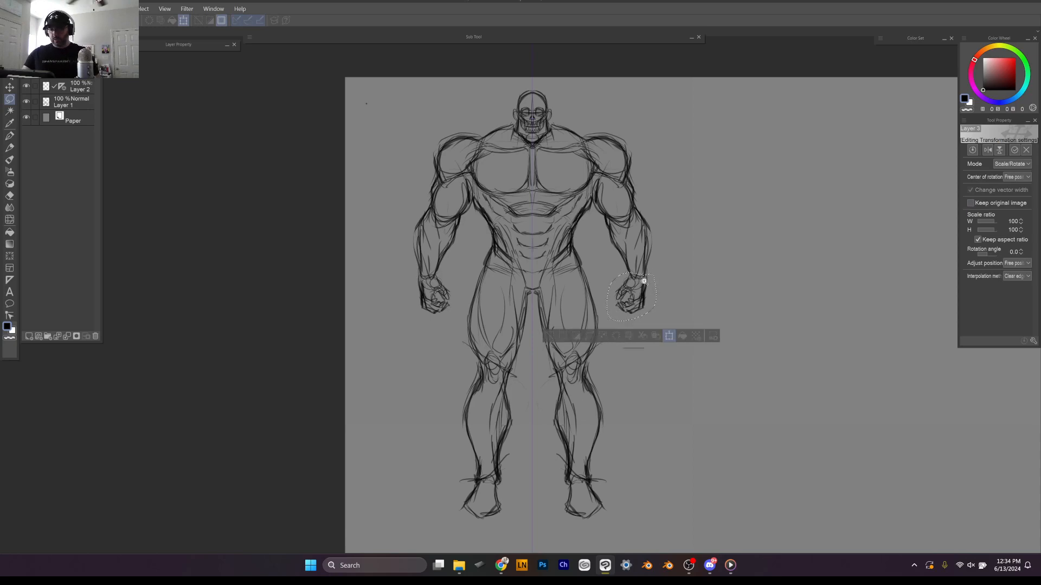
scroll(647, 295, "up", 8)
scroll(662, 294, "down", 3)
scroll(664, 296, "up", 5)
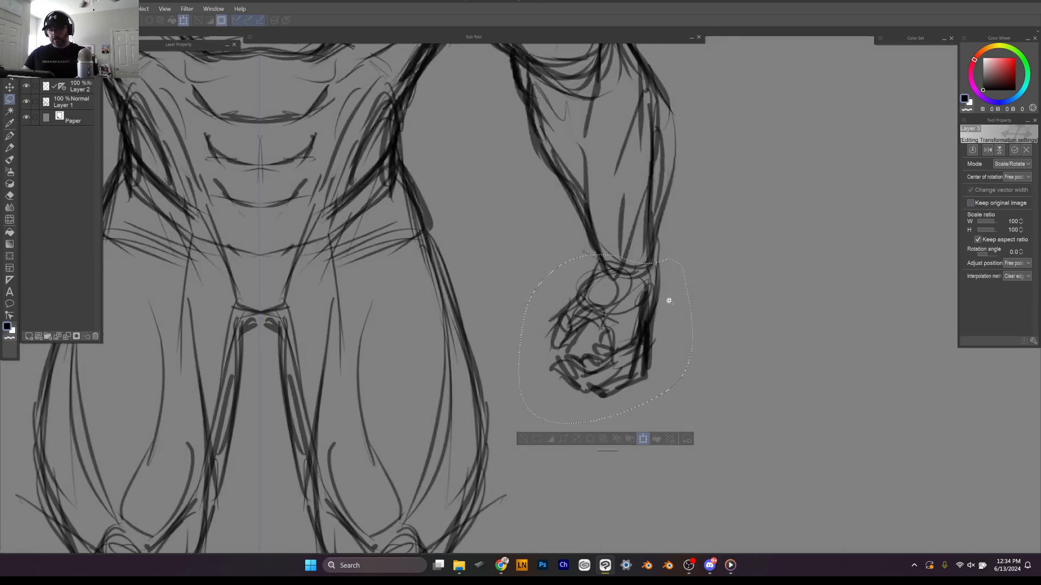
key("ctrl+t")
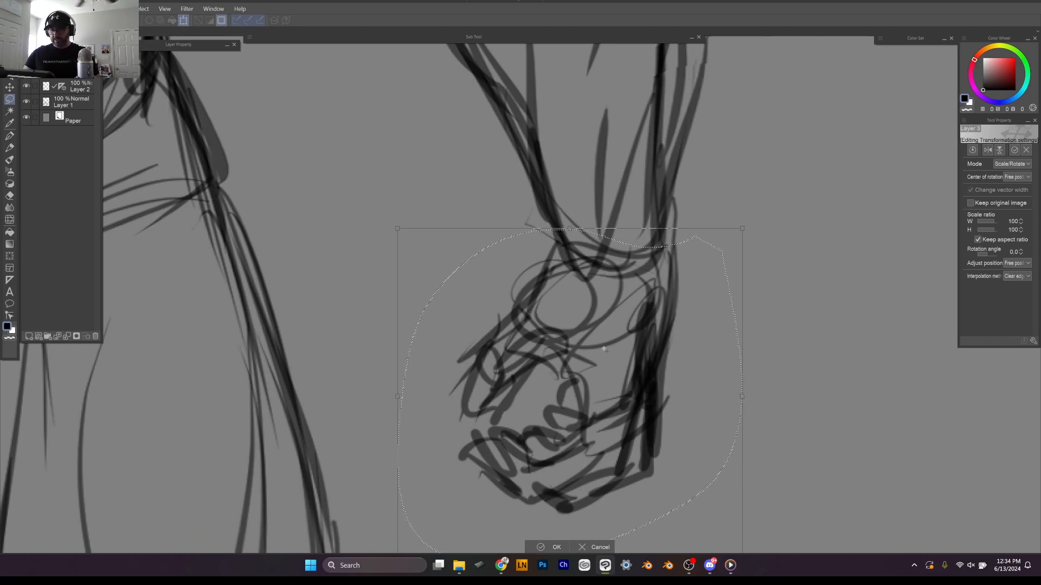
scroll(623, 358, "up", 6)
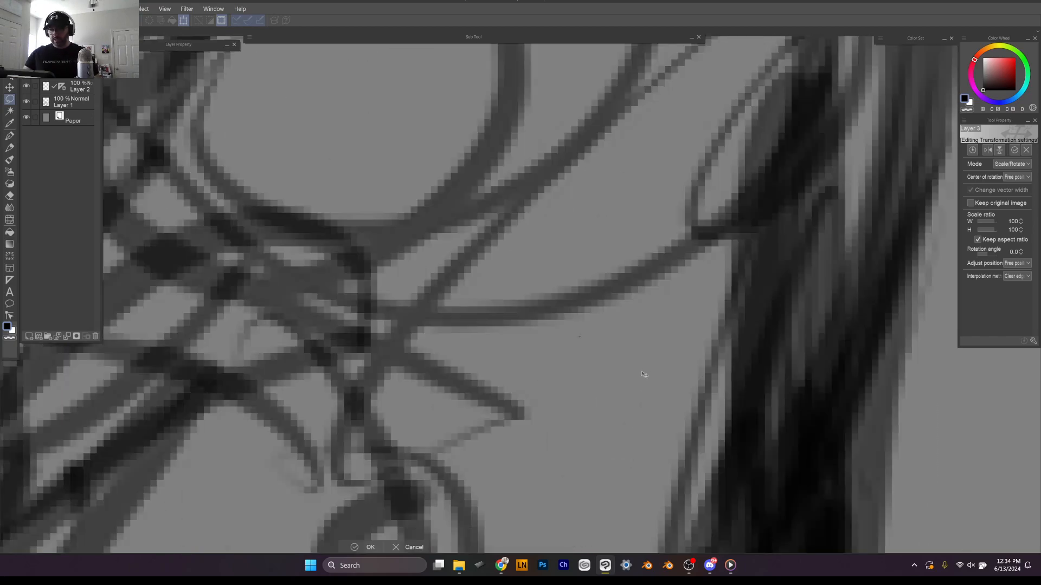
scroll(645, 371, "down", 6)
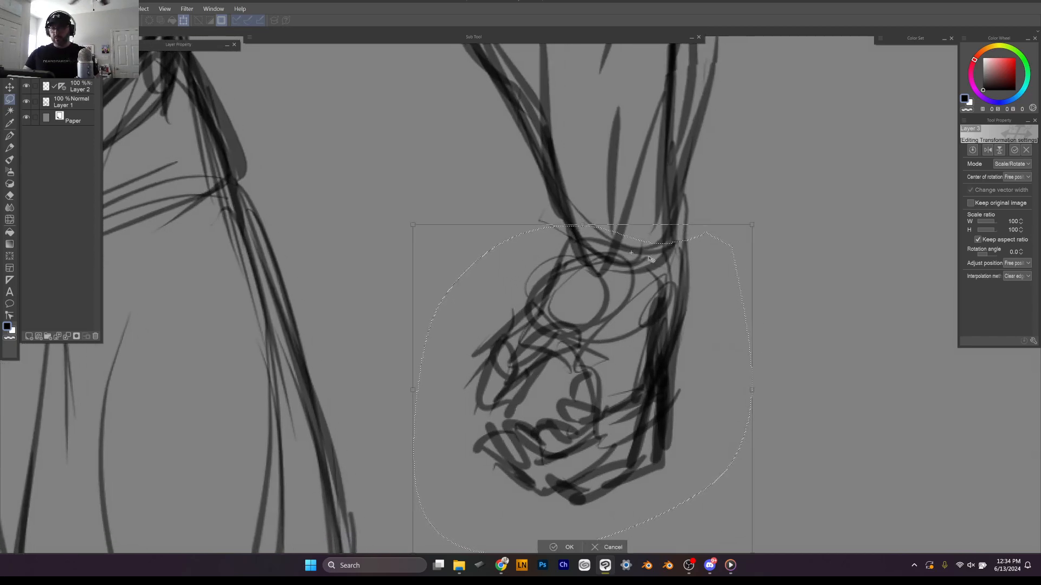
scroll(770, 331, "down", 5)
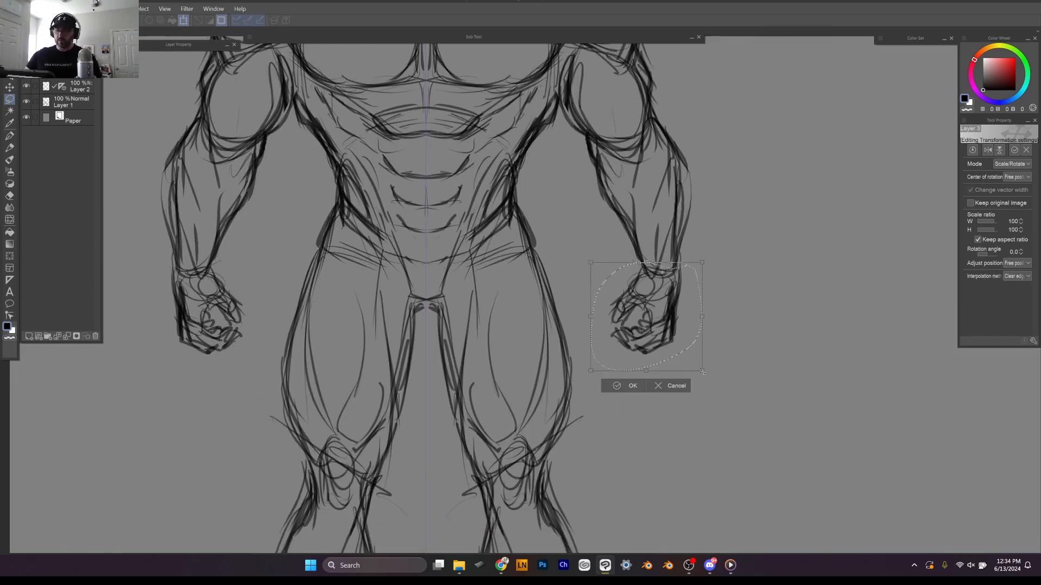
left_click_drag(702, 373, 708, 378)
key("Return")
scroll(763, 337, "down", 5)
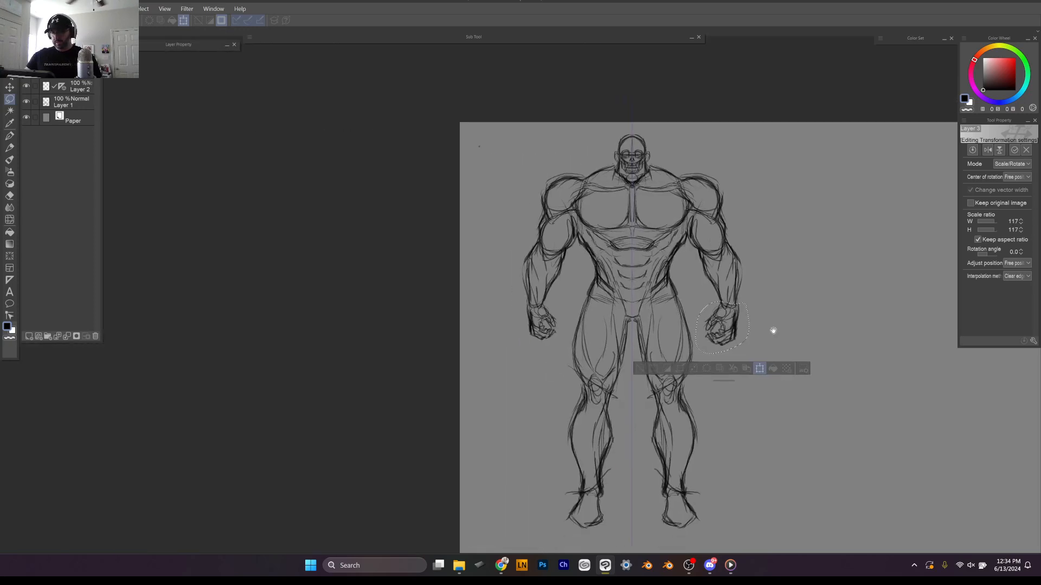
left_click_drag(789, 318, 768, 327)
left_click_drag(833, 359, 748, 316)
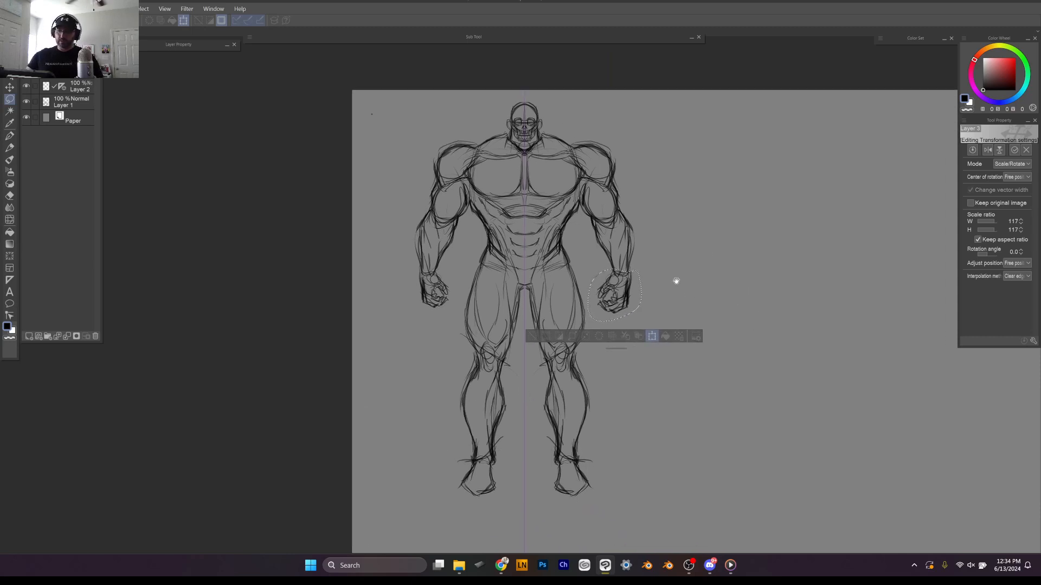
left_click_drag(673, 283, 688, 290)
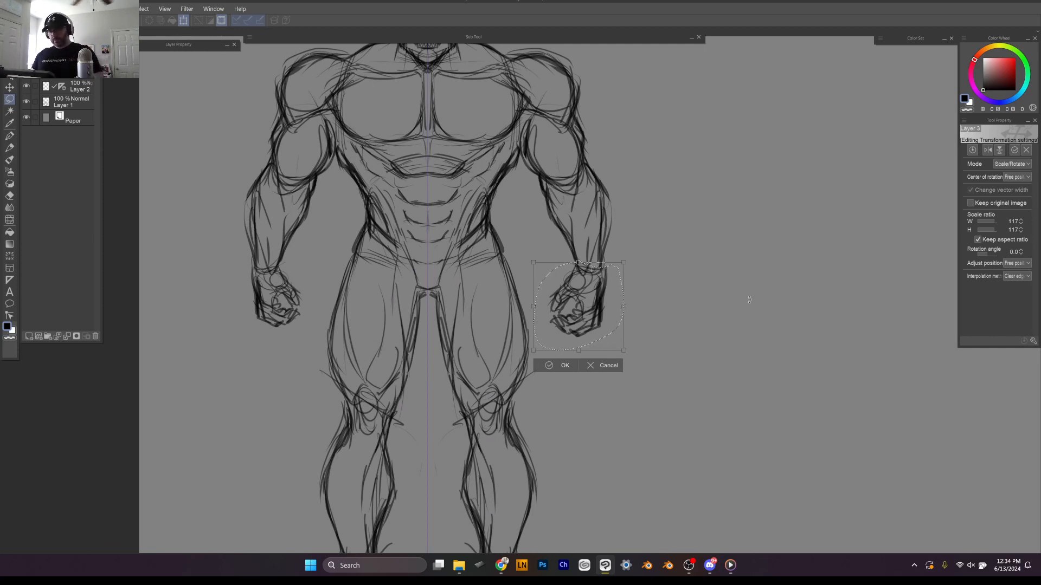
key("Return")
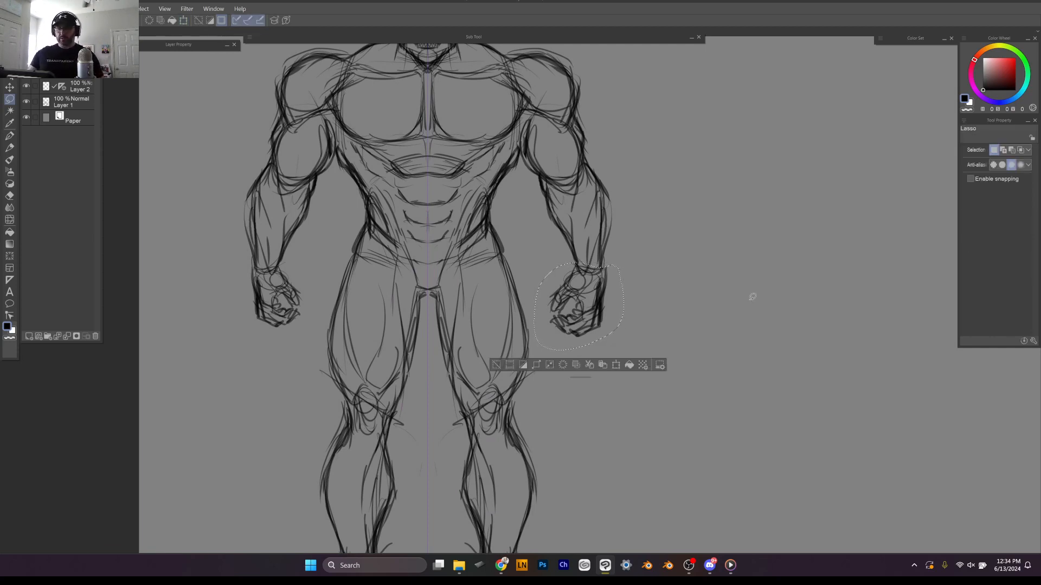
Step: Delete the old fist on the viewer's left and place a copy of the enlarged fist beside that empty wrist
mouse_move(285, 269)
left_mouse_down()
mouse_move(254, 274)
mouse_move(297, 251)
mouse_move(286, 266)
left_mouse_up()
mouse_move(605, 264)
left_mouse_down()
mouse_move(563, 265)
mouse_move(612, 281)
mouse_move(611, 262)
mouse_move(579, 261)
mouse_move(565, 351)
mouse_move(614, 257)
left_mouse_up()
left_click(618, 255)
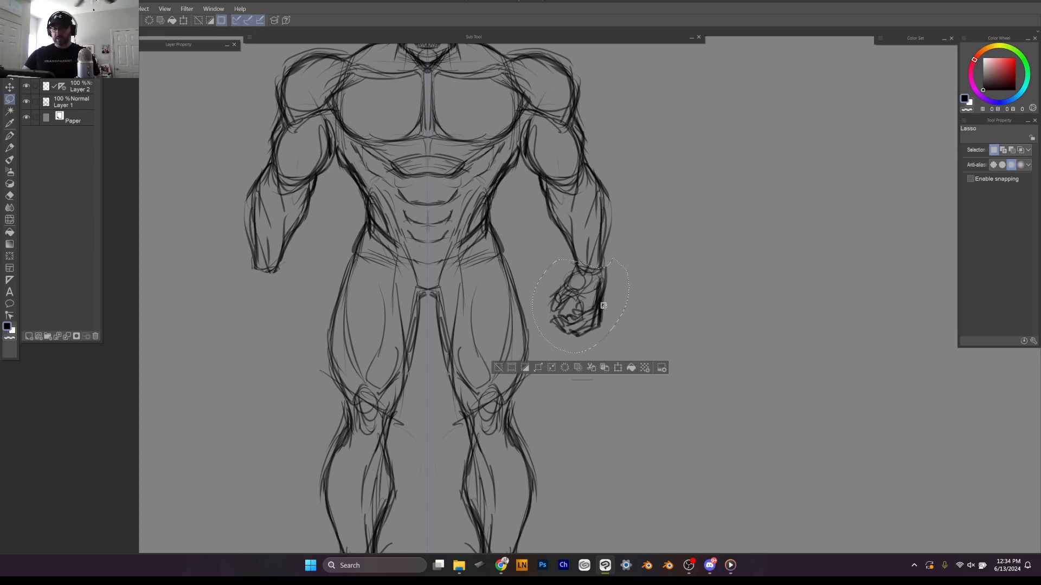
mouse_move(603, 307)
left_mouse_down()
mouse_move(432, 325)
mouse_move(263, 325)
mouse_move(321, 332)
left_mouse_up()
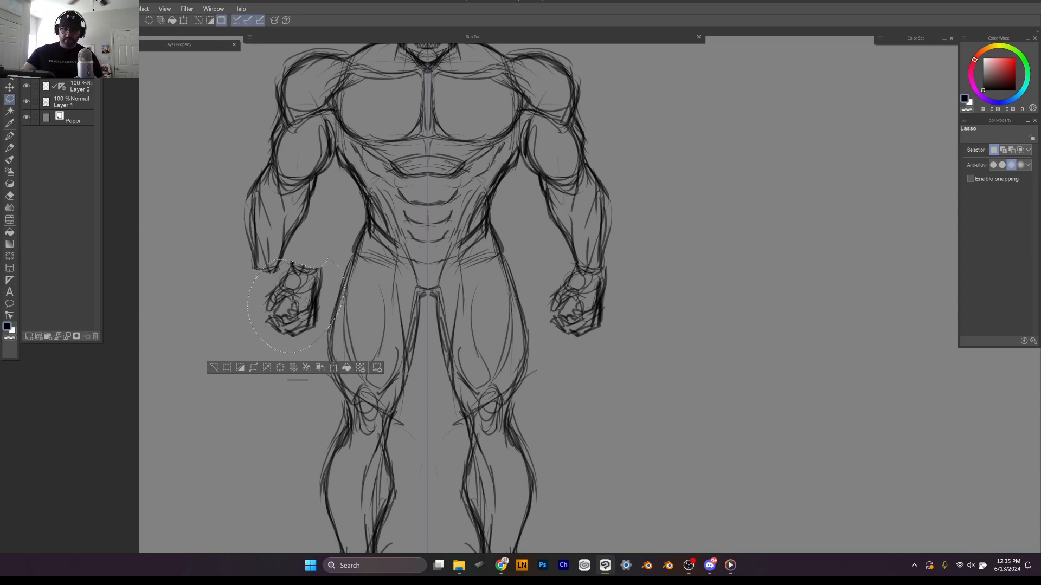
left_click_drag(317, 300, 229, 308)
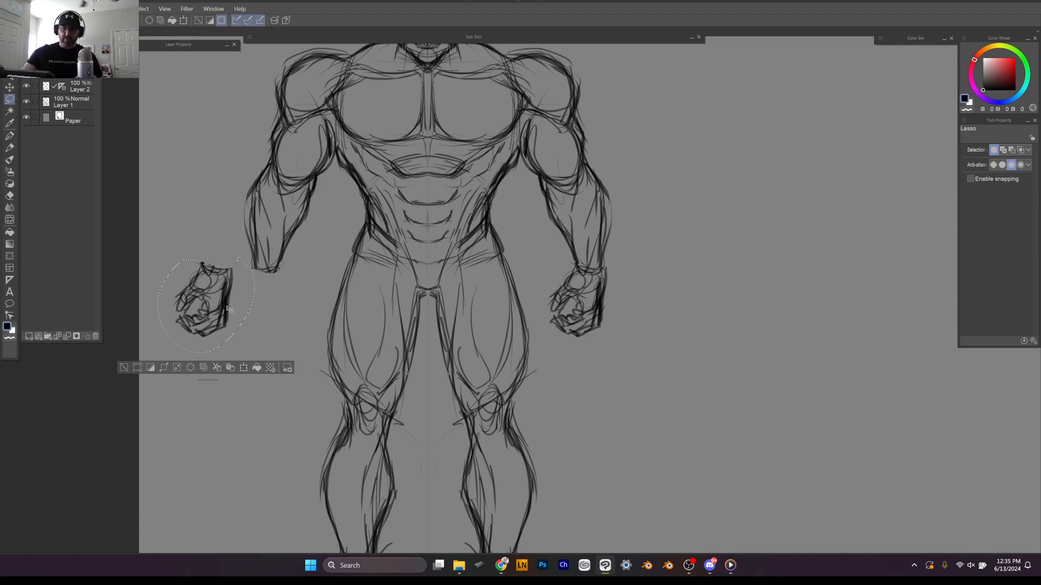
Step: Flip the copied fist horizontally, fit it onto the empty wrist, and deselect it
key("ctrl+t")
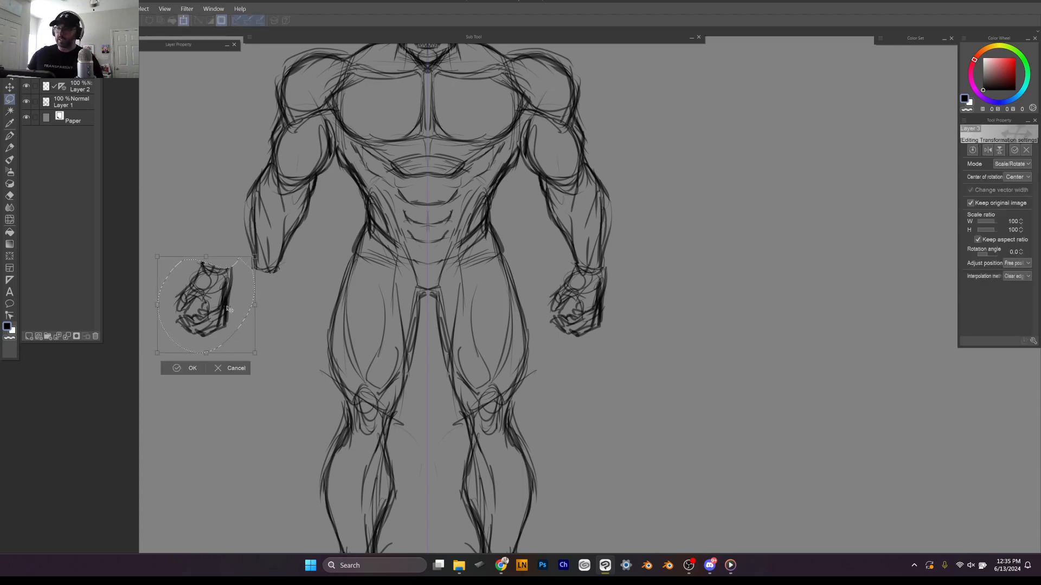
left_click(987, 150)
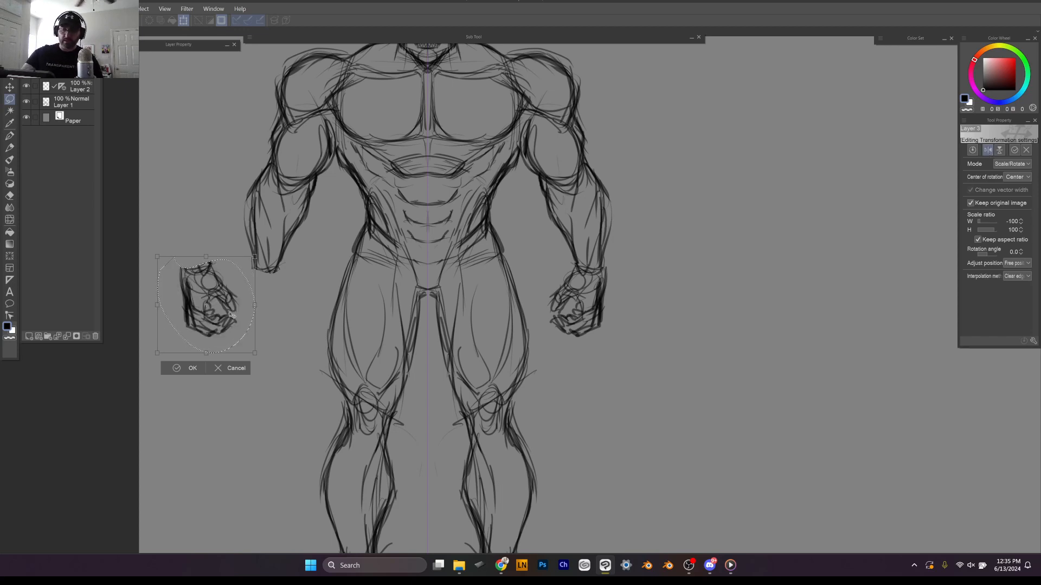
left_click_drag(226, 304, 301, 302)
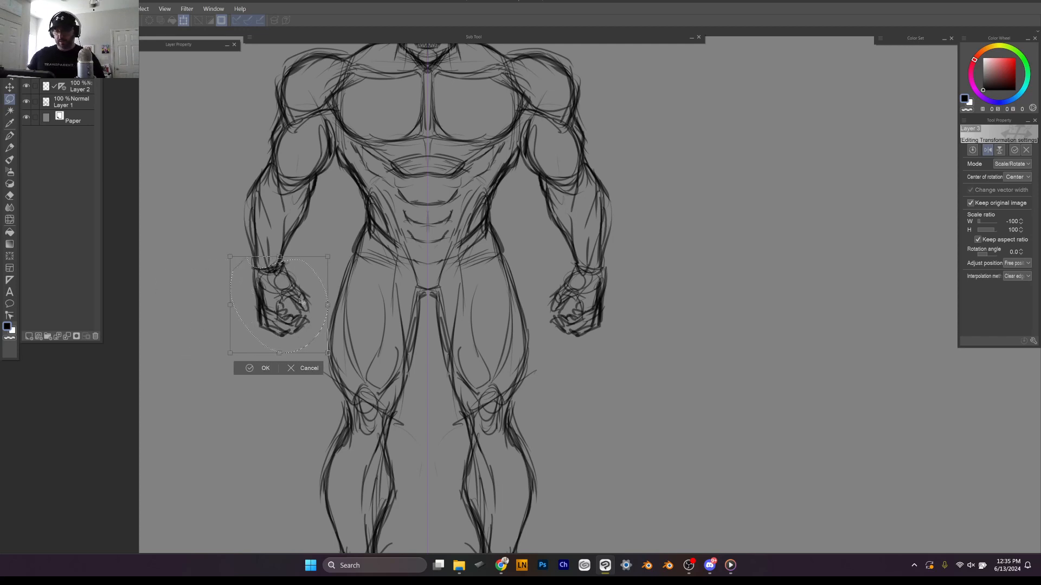
key("Return")
key("ctrl+d")
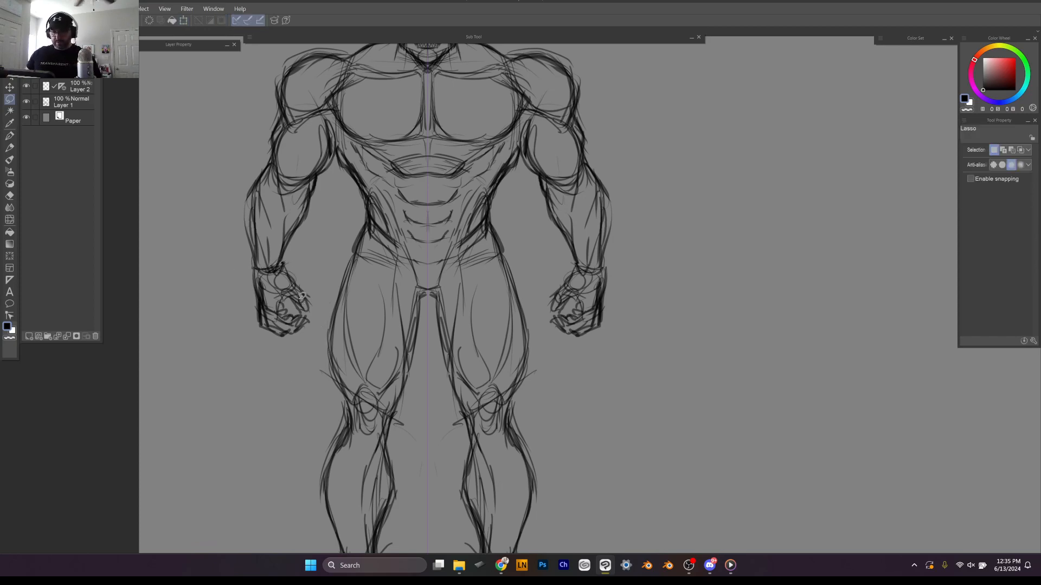
key("ctrl+minus")
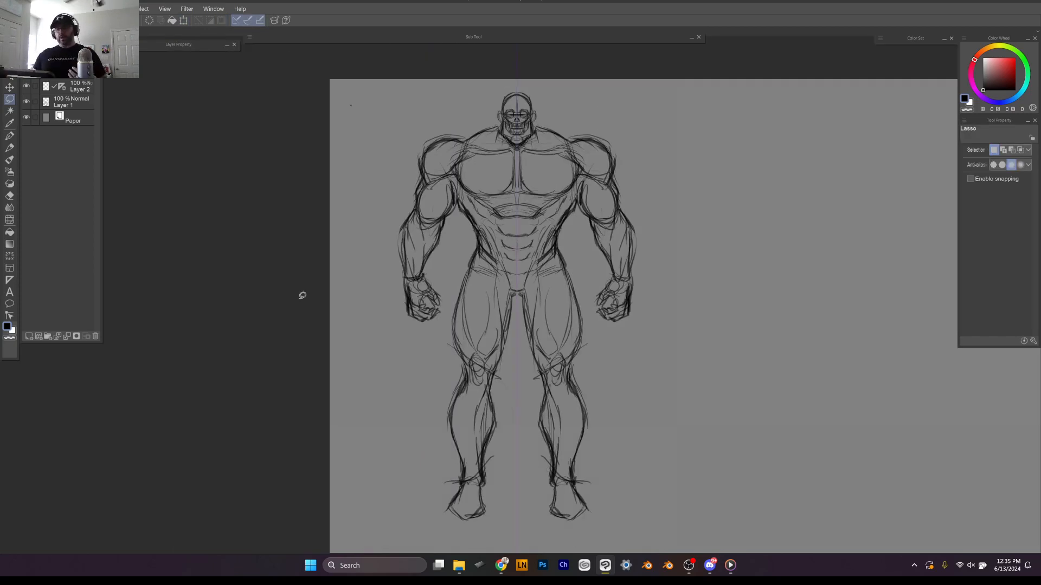
key("ctrl+plus")
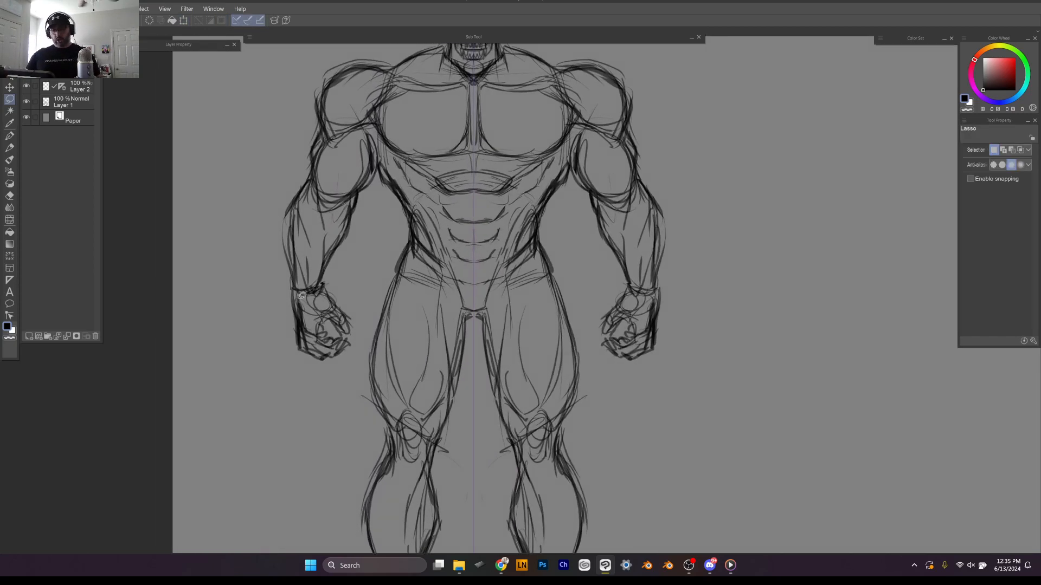
left_click_drag(286, 277, 293, 285)
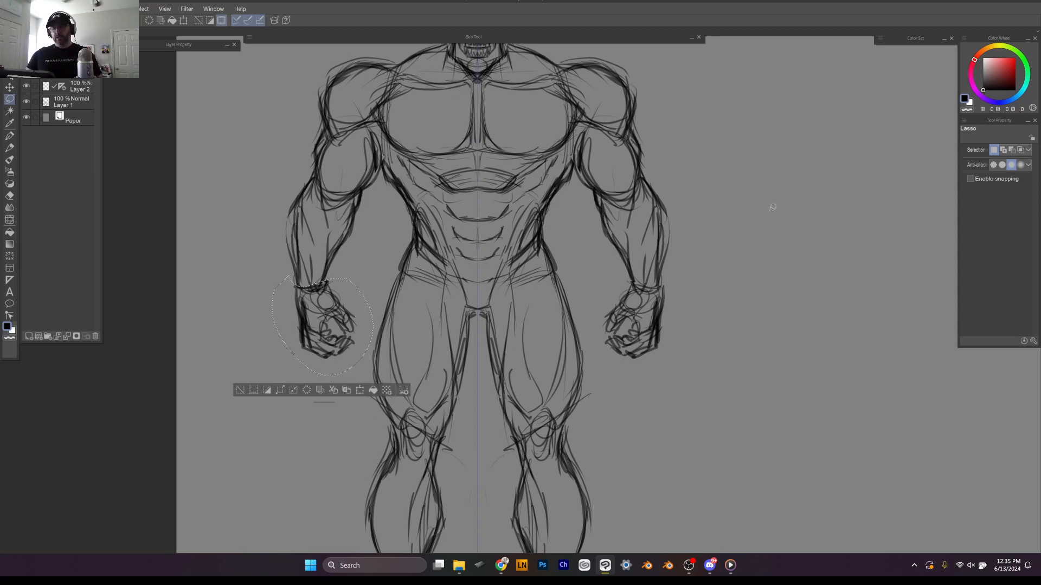
key("ctrl+d")
key("ctrl+minus")
key("ctrl+minus")
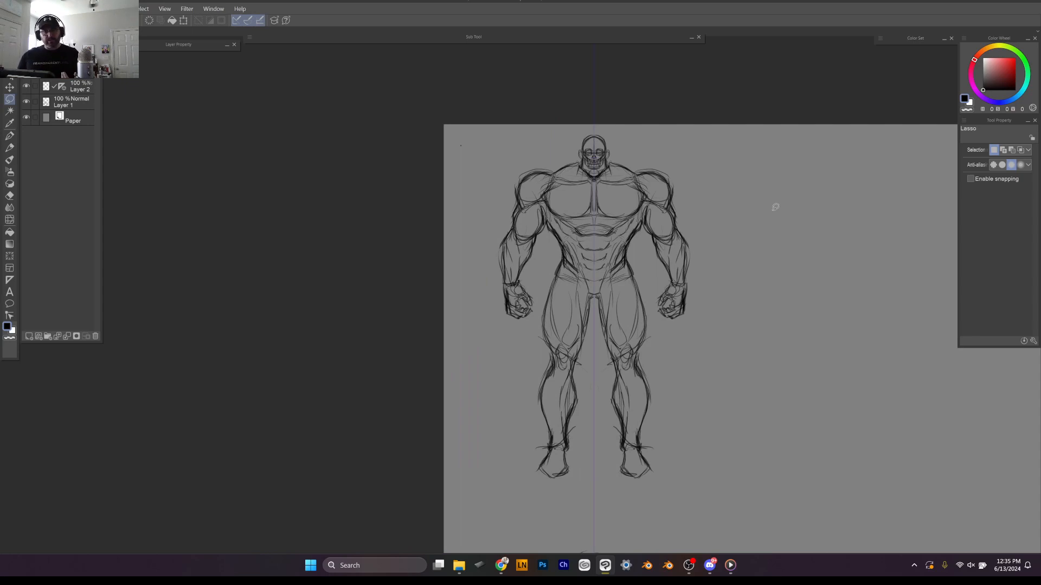
key("ctrl+minus")
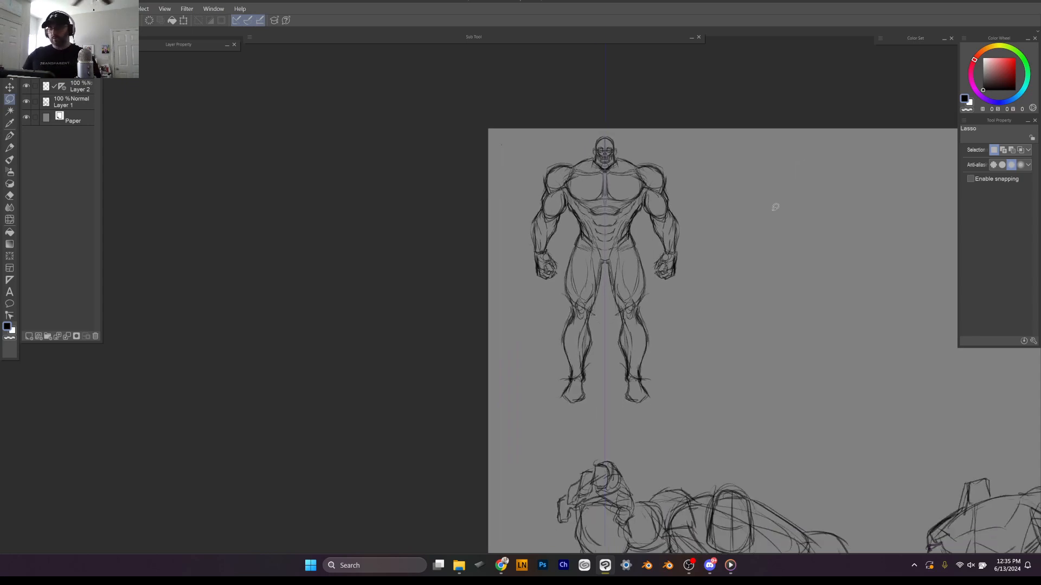
key("ctrl+plus")
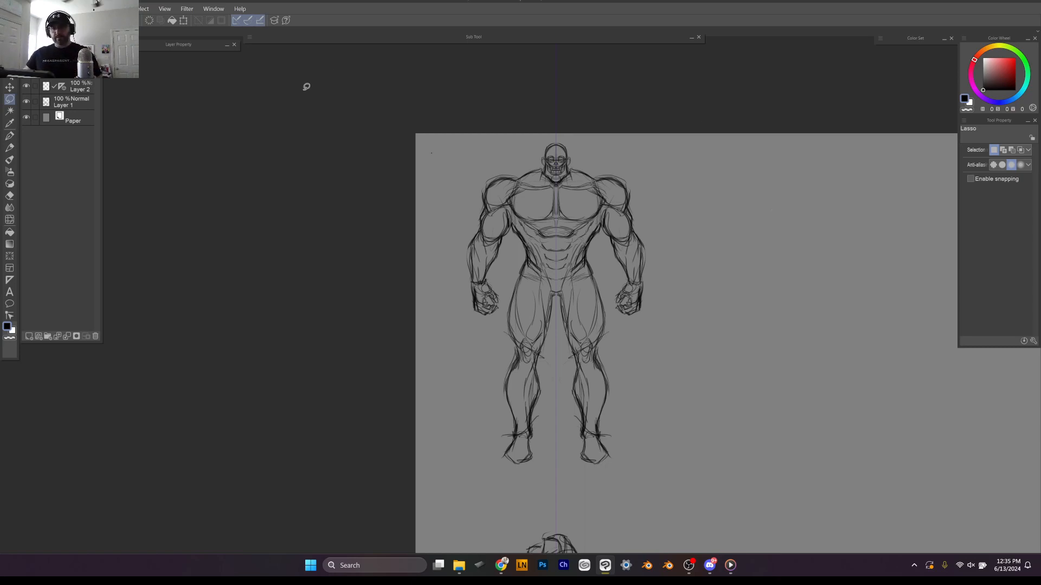
Step: Add a new layer above Layer 3, which holds the front-view sketch, and group both layers in a new folder
left_click(81, 84)
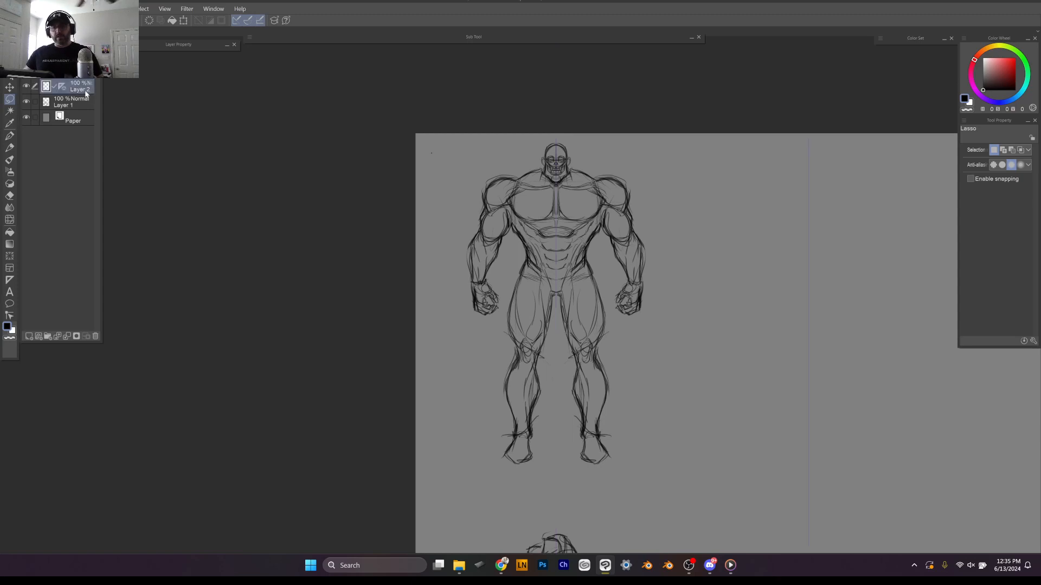
left_click(82, 71)
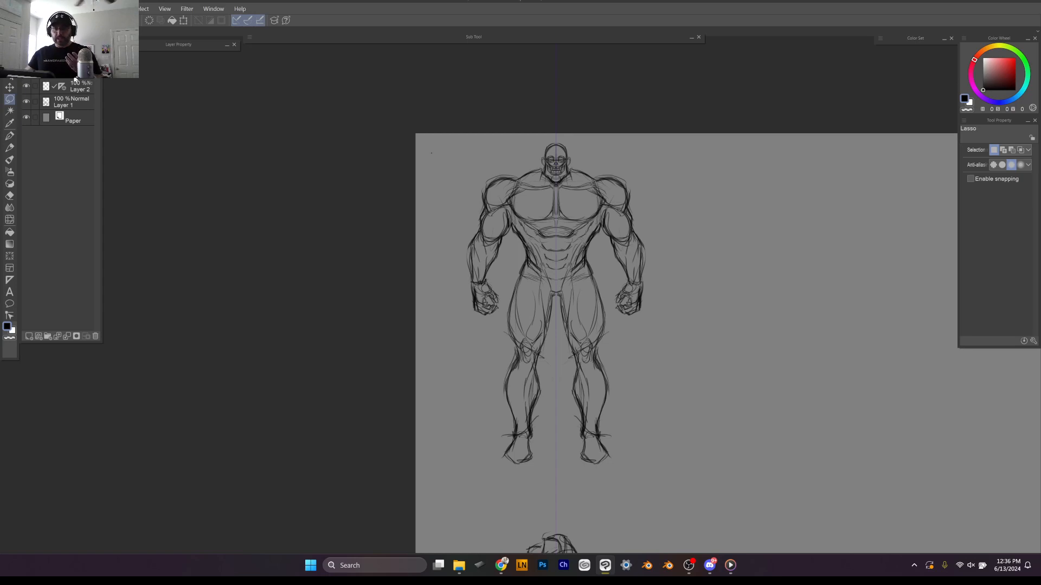
right_click(75, 79)
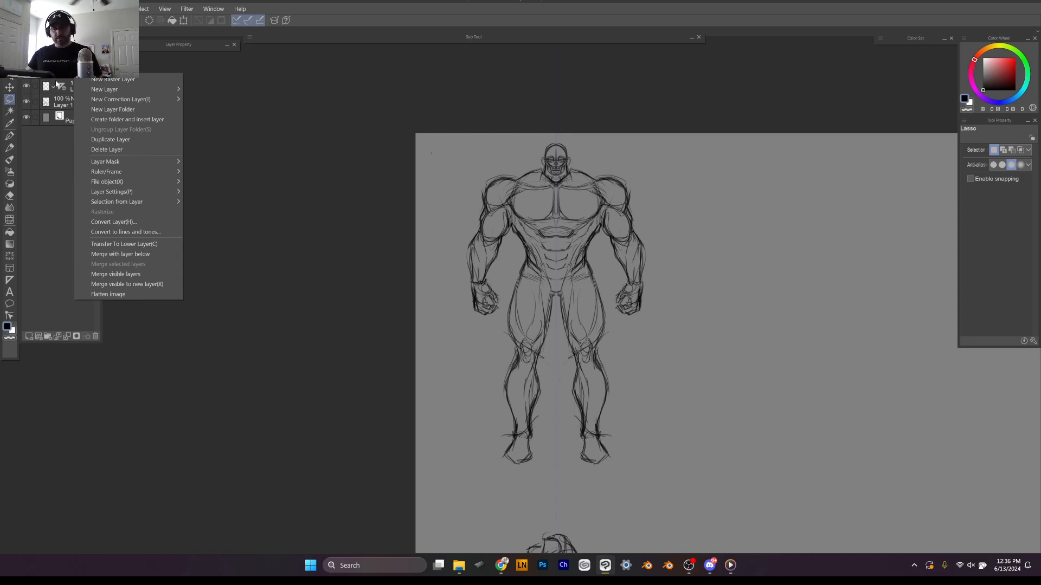
left_click(59, 112)
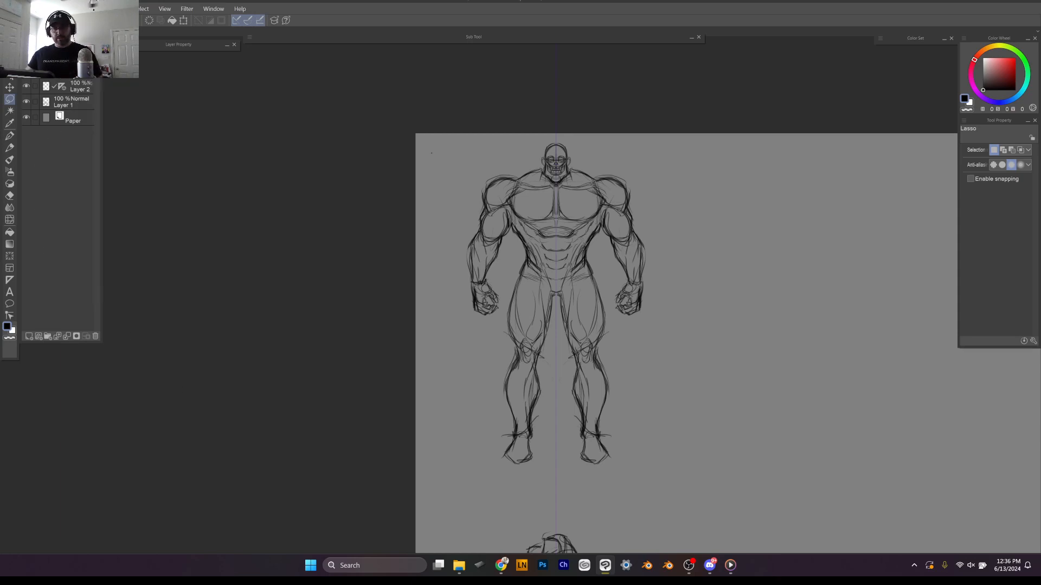
left_click(28, 336)
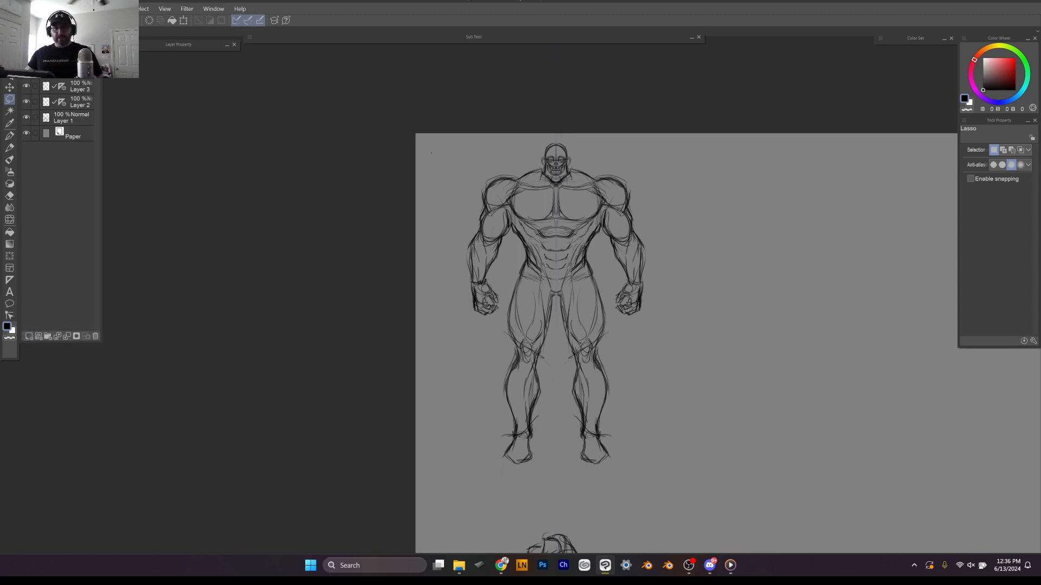
left_click(77, 86)
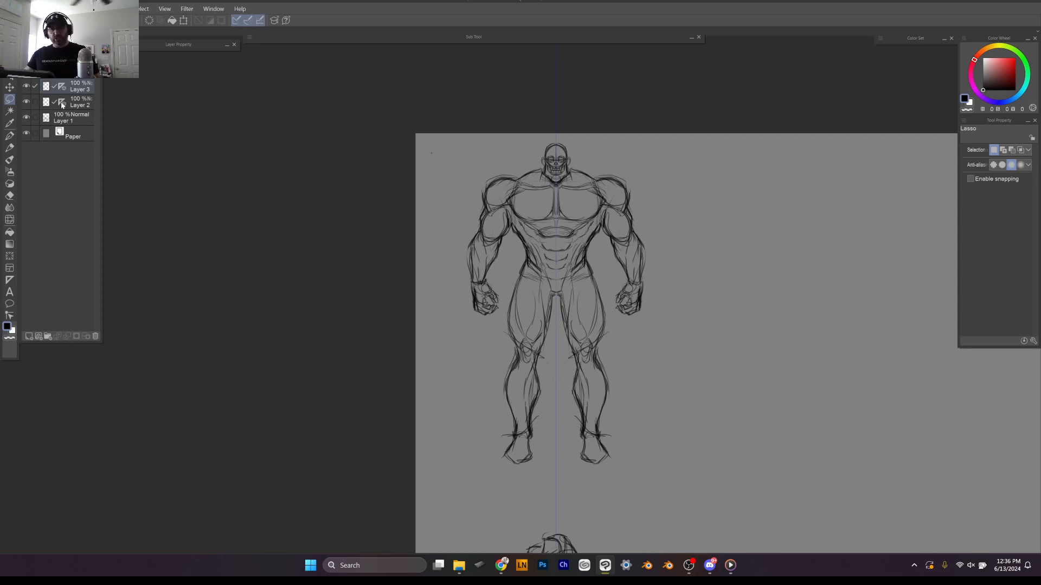
key("ctrl+shift+n")
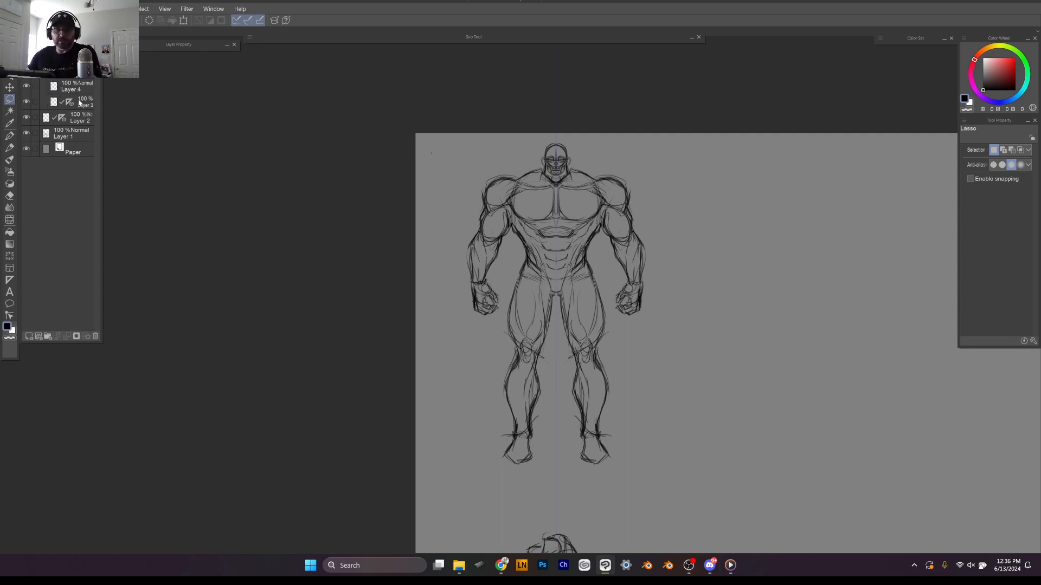
Step: Set Layer 3's symmetry ruler to show in the same folder and select Layer 4 above it
right_click(84, 102)
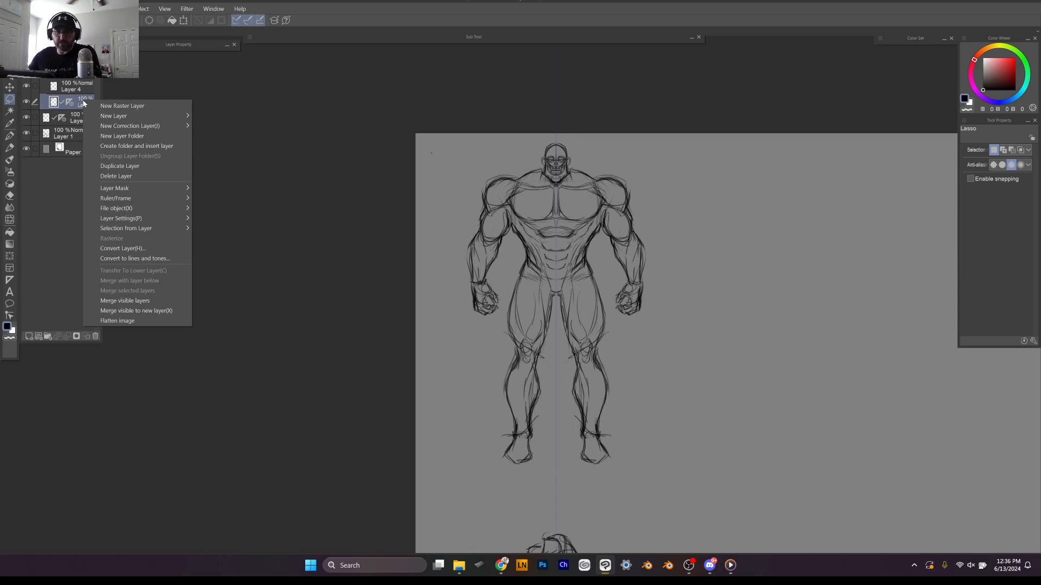
mouse_move(179, 200)
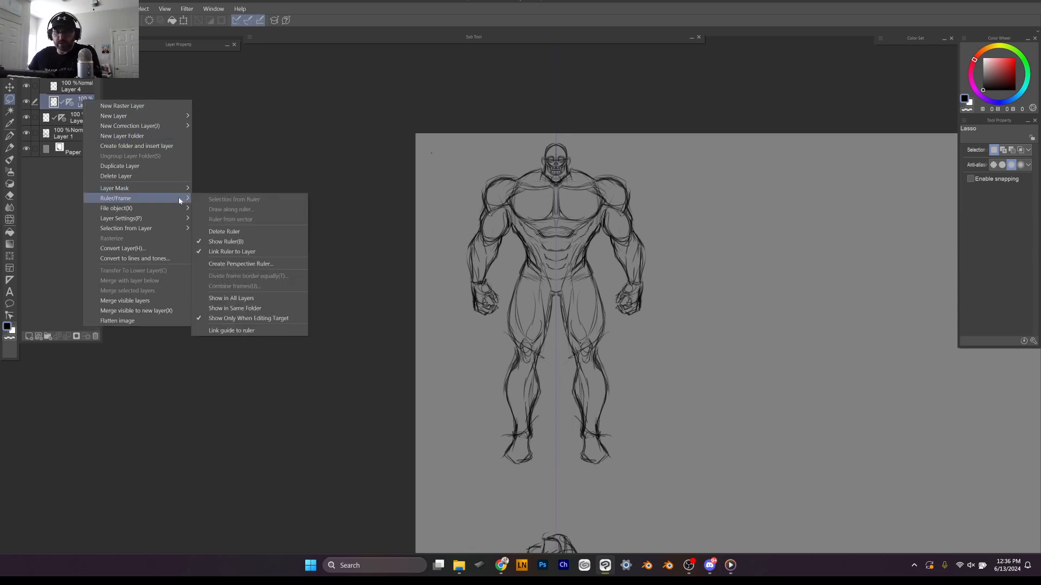
left_click(290, 307)
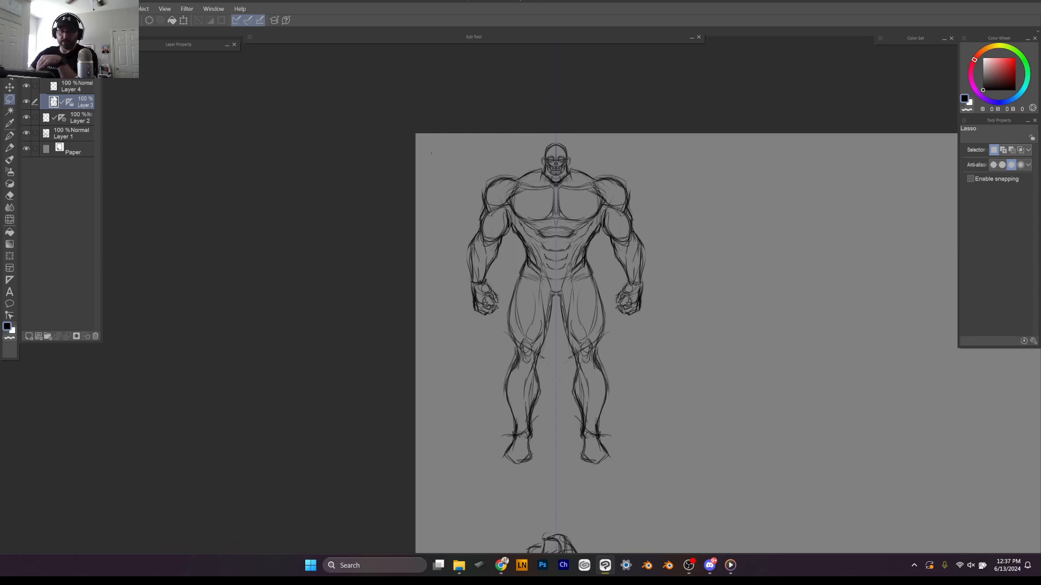
left_click(67, 91)
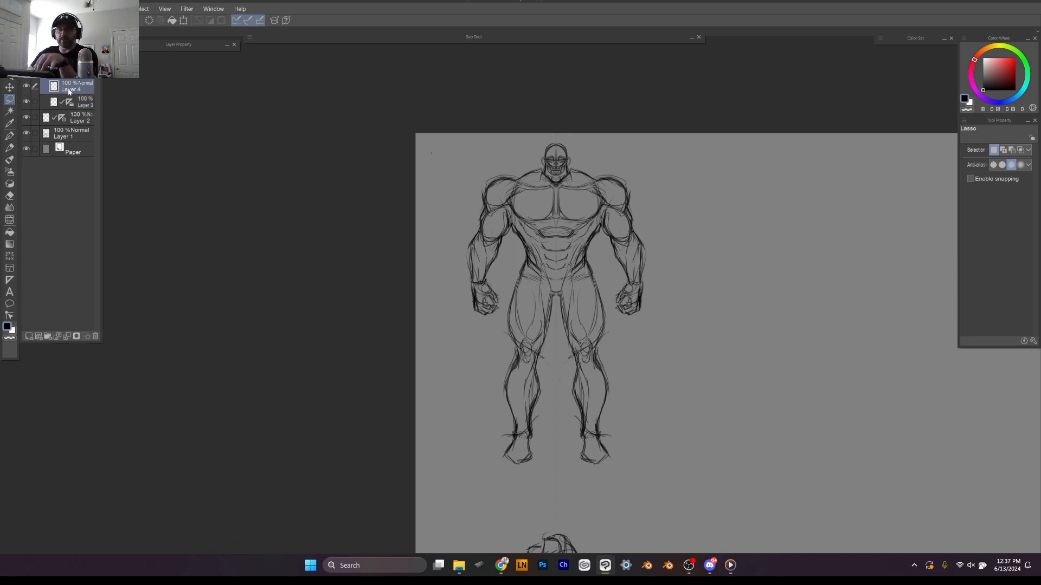
Step: Lower Layer 3's opacity to 27% and make Layer 4 the active drawing layer
left_click(95, 97)
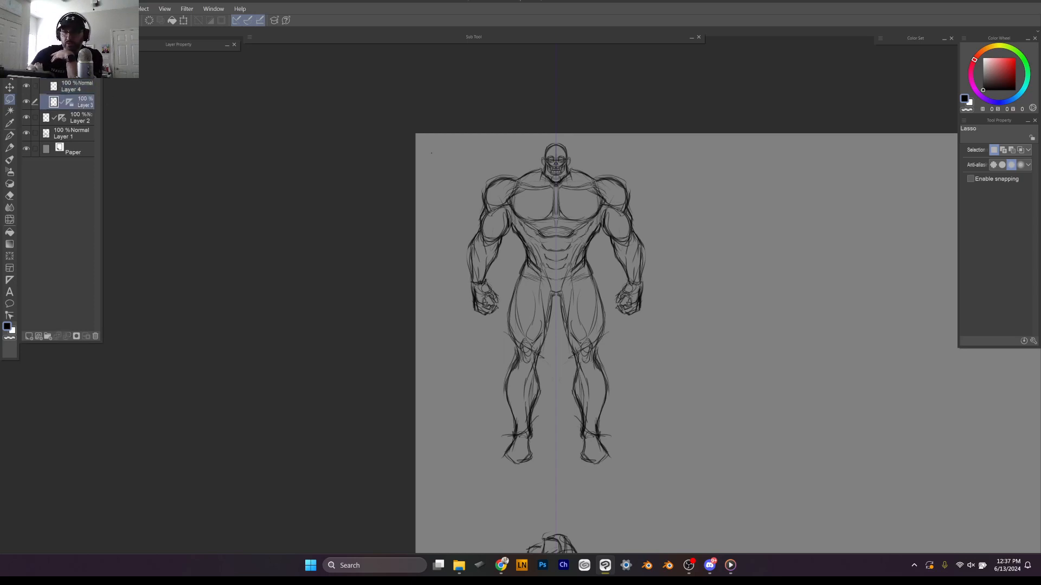
left_click(75, 52)
left_click(52, 52)
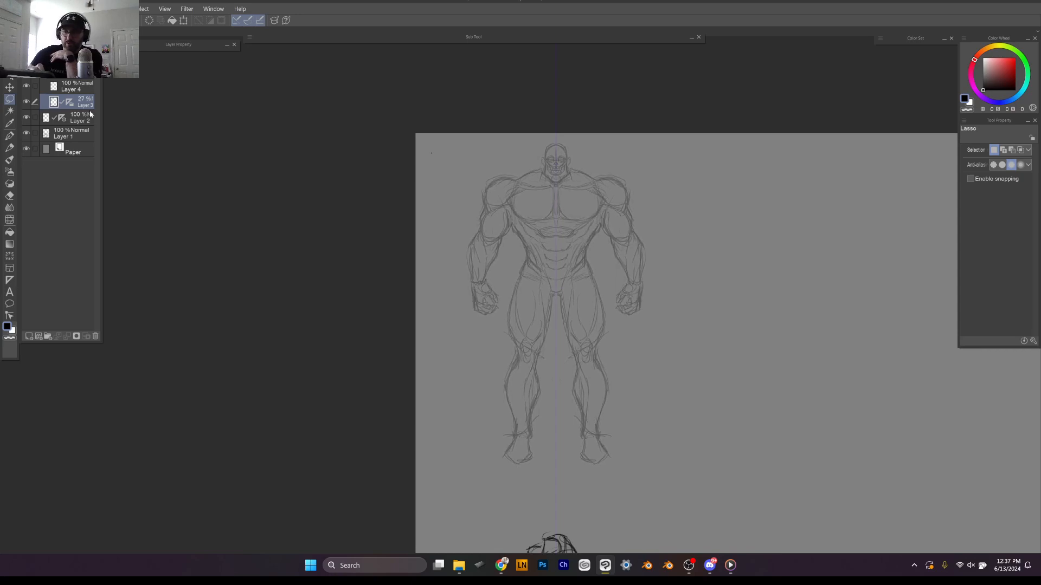
left_click(83, 86)
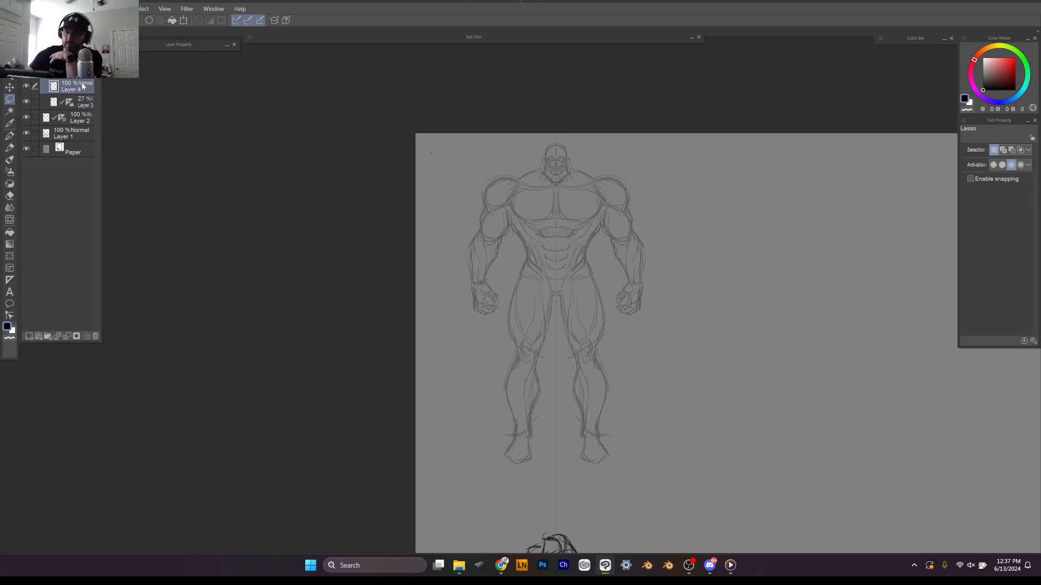
Step: With the Mapping pen, draw the front-view figure's round cranium, neck sides, sloping trapezius lines and simple eye and nose marks
key("ctrl+plus")
key("ctrl+plus")
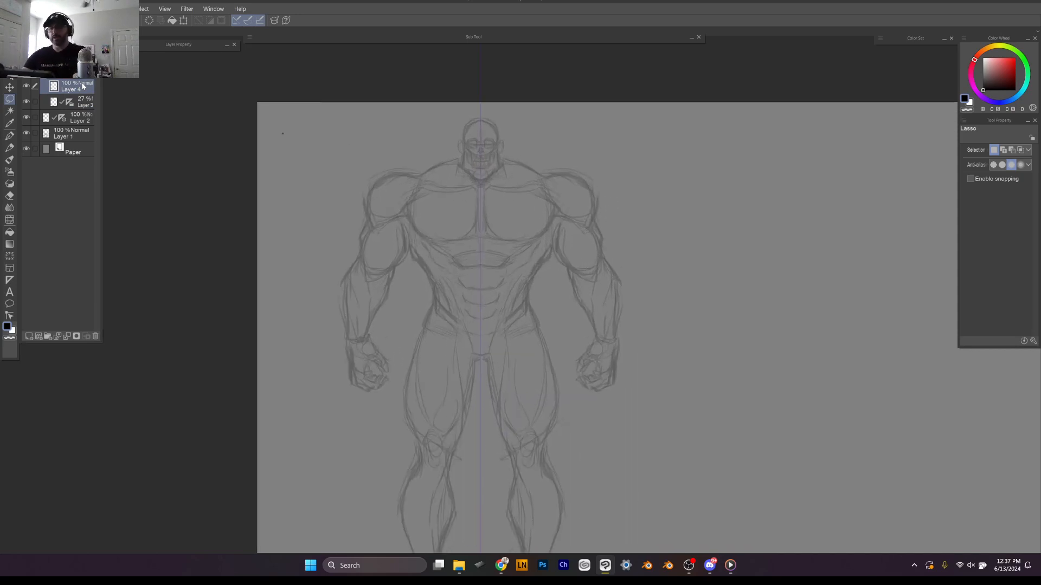
key("ctrl+plus")
key("ctrl+plus")
left_click_drag(438, 116, 474, 108)
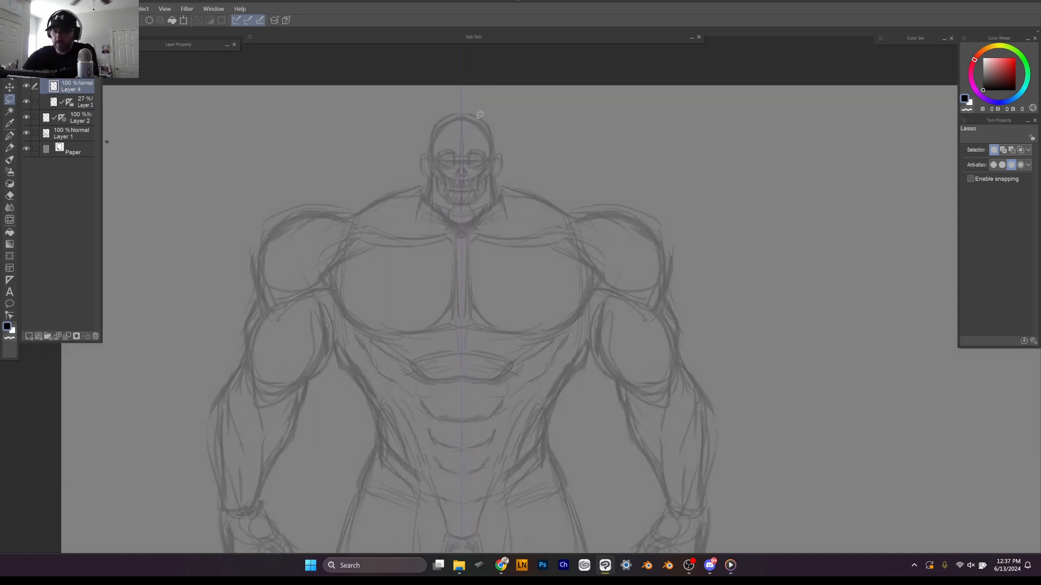
key("p")
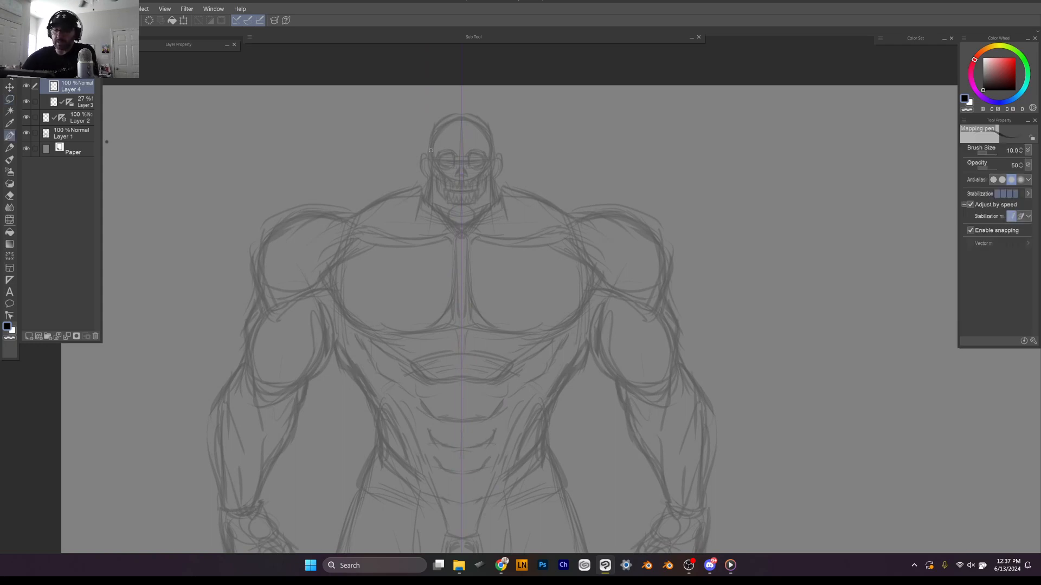
mouse_move(431, 142)
left_mouse_down()
mouse_move(452, 162)
mouse_move(431, 157)
mouse_move(462, 175)
mouse_move(441, 123)
mouse_move(433, 150)
mouse_move(476, 127)
mouse_move(433, 148)
mouse_move(440, 177)
mouse_move(431, 144)
mouse_move(431, 198)
left_mouse_up()
mouse_move(432, 151)
left_mouse_down()
mouse_move(428, 196)
mouse_move(478, 175)
mouse_move(432, 194)
mouse_move(408, 189)
mouse_move(349, 225)
left_mouse_up()
mouse_move(477, 176)
left_mouse_down()
mouse_move(509, 187)
mouse_move(456, 176)
left_mouse_up()
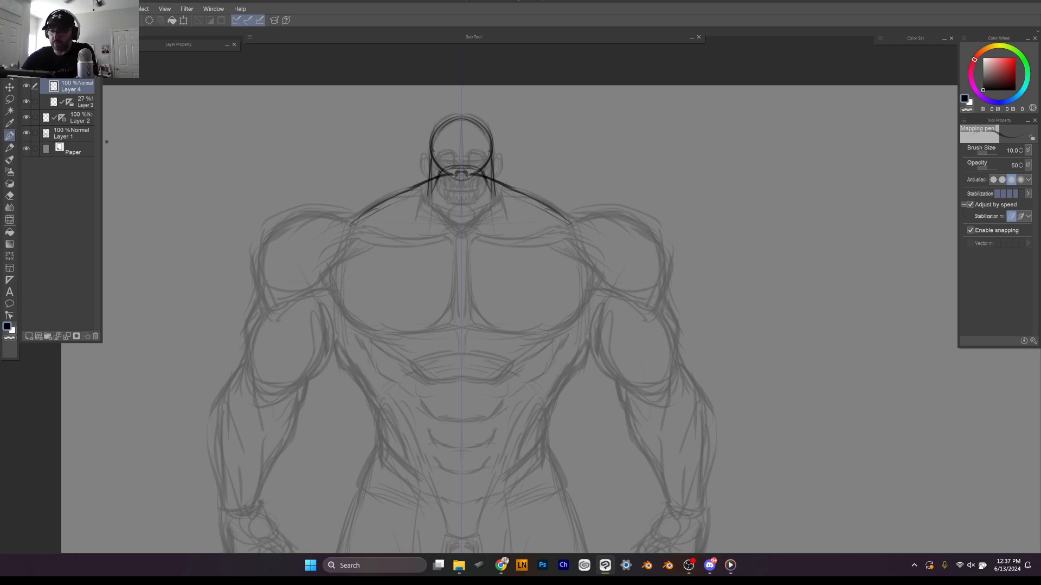
left_click_drag(442, 162, 480, 161)
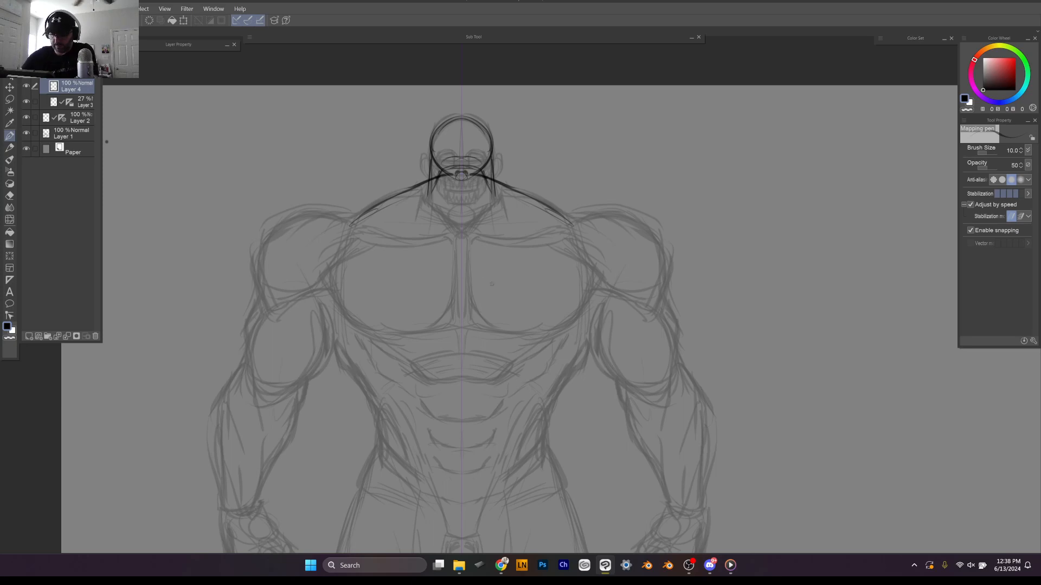
Step: Outline both deltoids and sketch curved chest construction lines from the shoulders toward the sternum
mouse_move(374, 208)
left_mouse_down()
mouse_move(351, 218)
mouse_move(306, 211)
mouse_move(262, 244)
mouse_move(296, 221)
mouse_move(253, 264)
mouse_move(264, 304)
left_mouse_up()
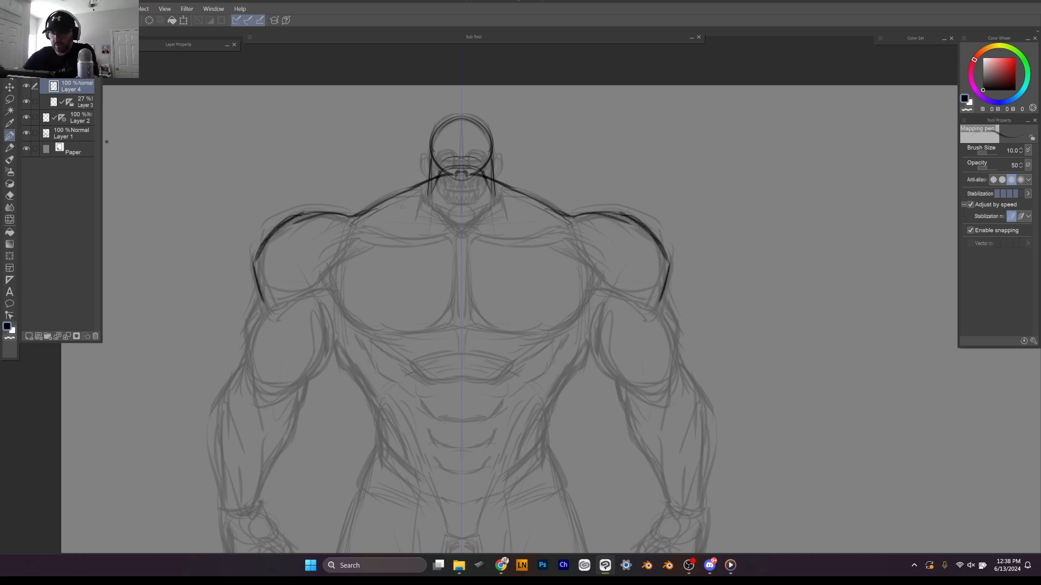
mouse_move(353, 221)
left_mouse_down()
mouse_move(402, 224)
mouse_move(459, 276)
left_mouse_up()
mouse_move(398, 251)
left_mouse_down()
mouse_move(397, 266)
mouse_move(374, 277)
left_mouse_up()
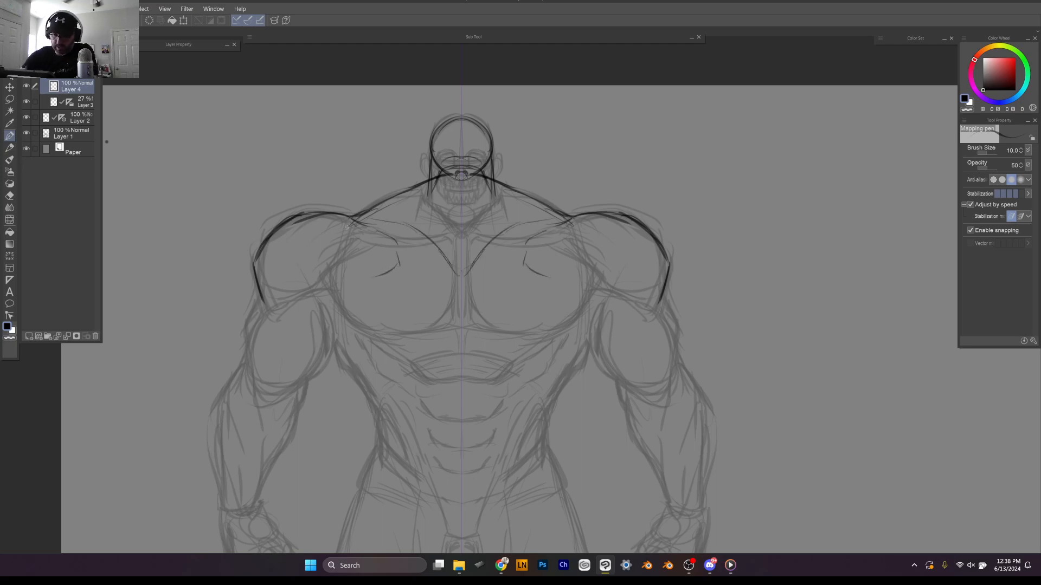
mouse_move(351, 241)
left_mouse_down()
mouse_move(365, 293)
mouse_move(411, 273)
mouse_move(375, 299)
mouse_move(338, 282)
mouse_move(264, 301)
left_mouse_up()
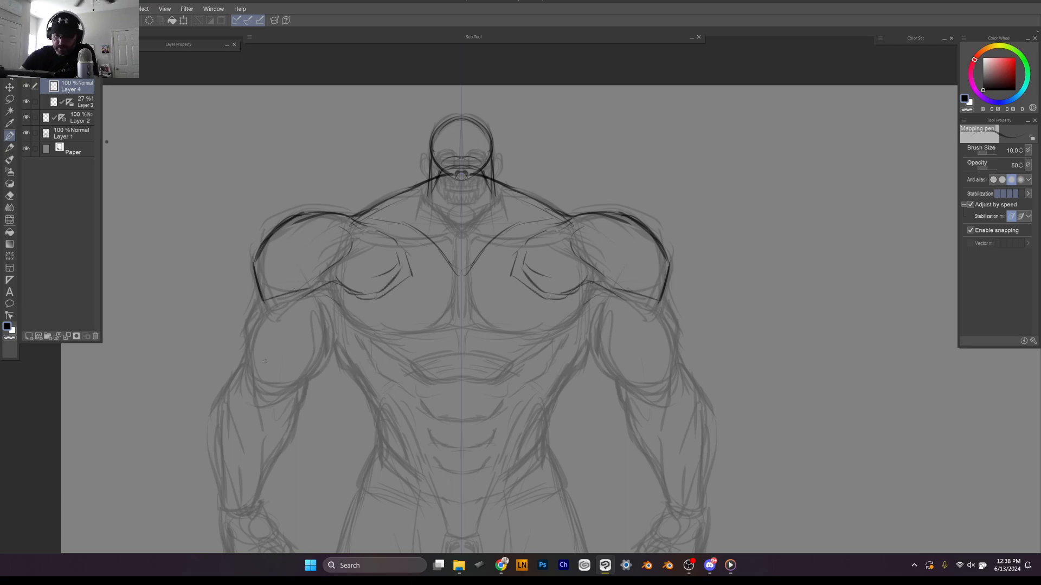
Step: Sketch circles at the elbows and outline both forearms down to the wrists
mouse_move(246, 386)
left_mouse_down()
mouse_move(277, 375)
mouse_move(295, 311)
left_mouse_up()
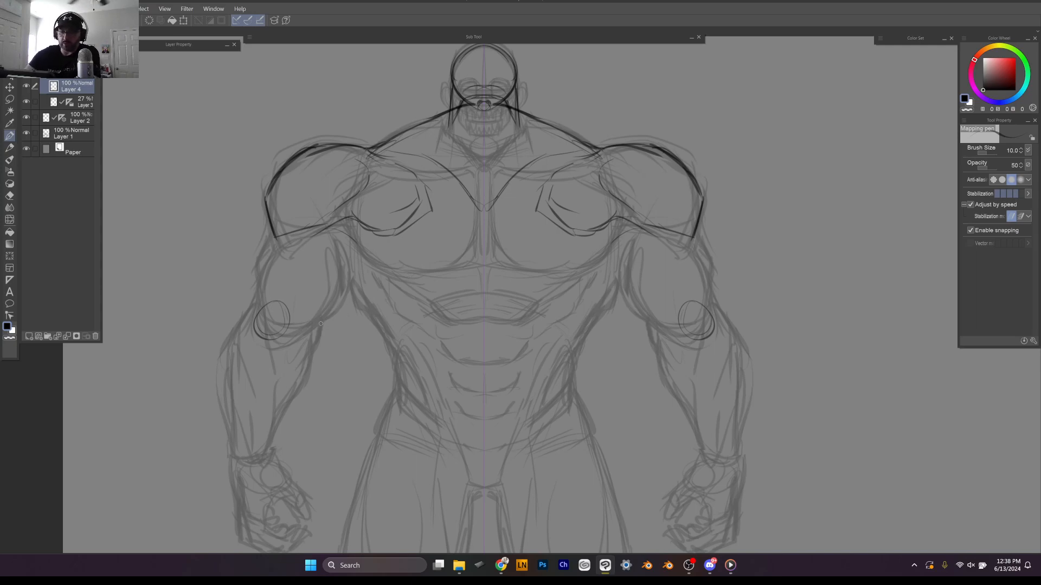
mouse_move(352, 352)
left_mouse_down()
mouse_move(323, 330)
mouse_move(342, 330)
left_mouse_up()
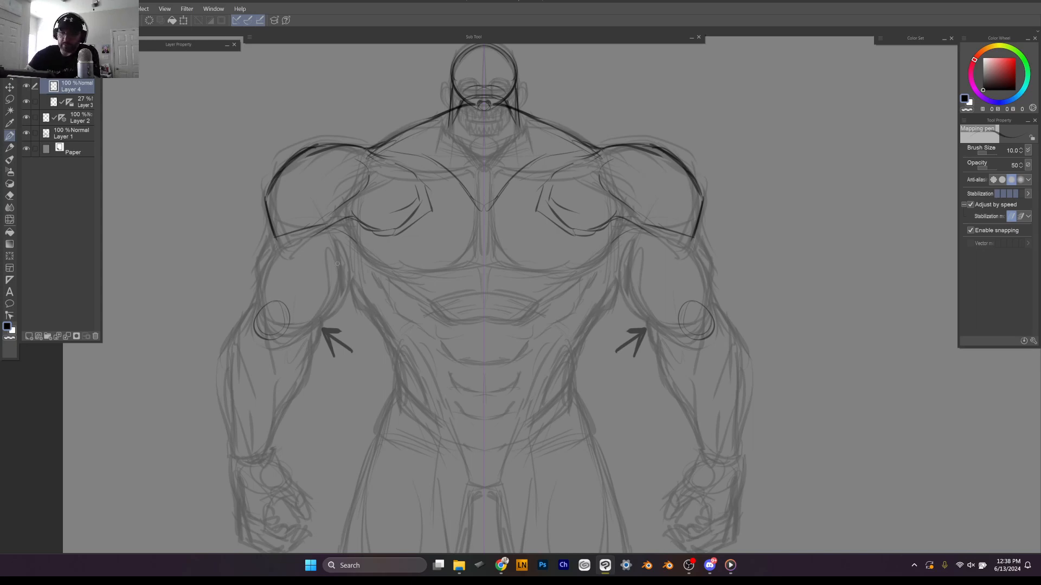
mouse_move(328, 336)
left_mouse_down()
mouse_move(332, 357)
mouse_move(354, 365)
mouse_move(356, 332)
left_mouse_up()
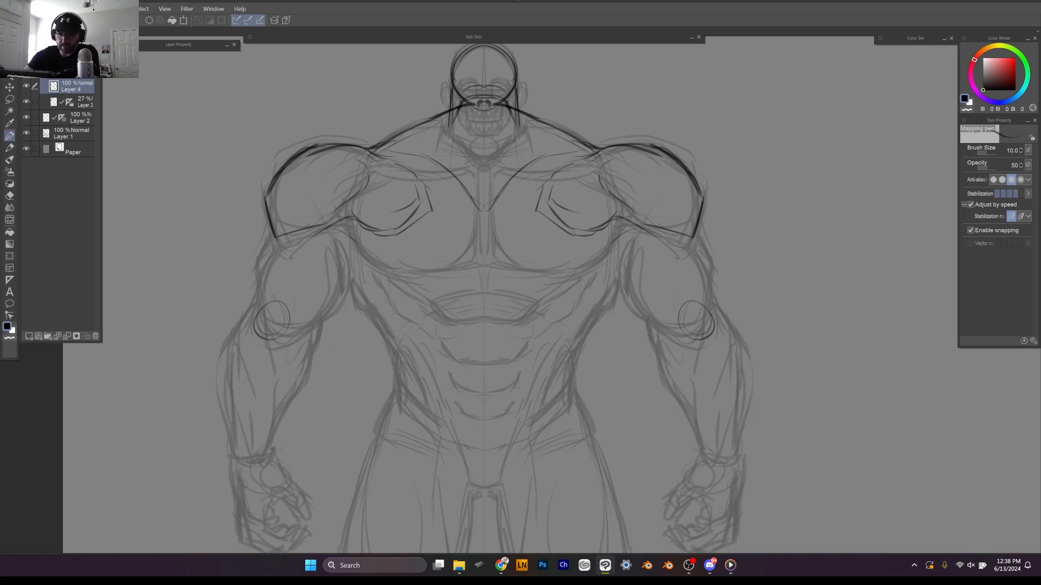
mouse_move(271, 317)
left_mouse_down()
mouse_move(265, 336)
mouse_move(234, 327)
mouse_move(226, 433)
mouse_move(238, 461)
mouse_move(254, 464)
mouse_move(311, 339)
mouse_move(315, 319)
mouse_move(259, 327)
mouse_move(293, 255)
mouse_move(295, 319)
left_mouse_up()
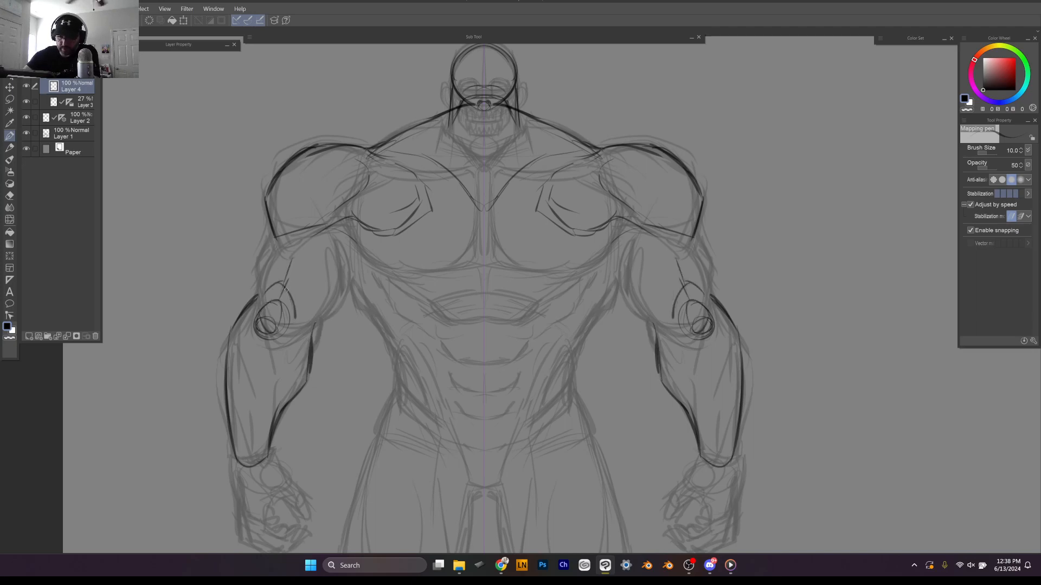
mouse_move(278, 238)
left_mouse_down()
mouse_move(260, 255)
mouse_move(257, 294)
left_mouse_up()
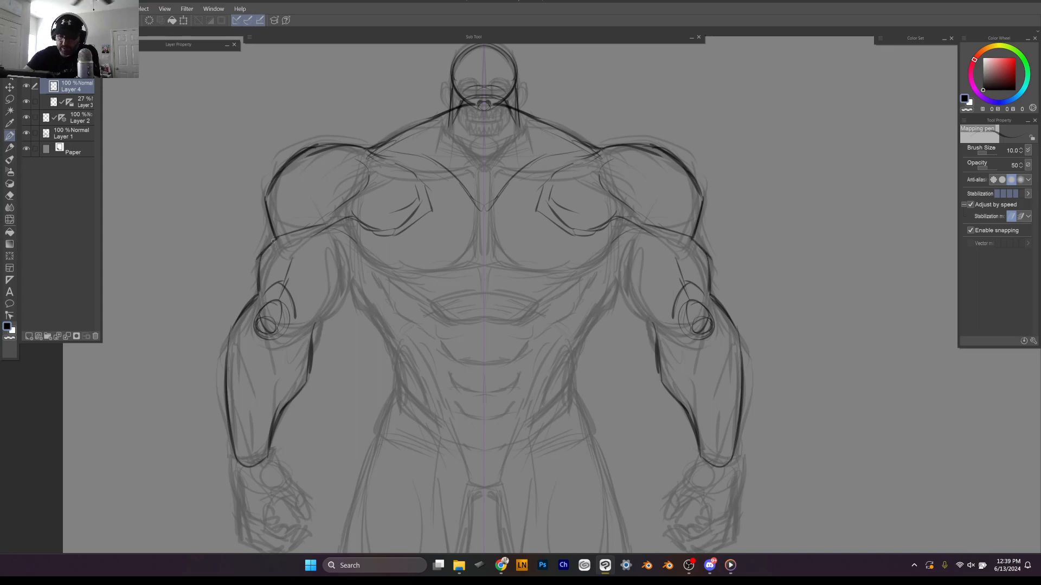
mouse_move(705, 230)
left_mouse_down()
mouse_move(728, 226)
mouse_move(711, 255)
left_mouse_up()
left_click_drag(712, 241, 711, 256)
key("ctrl+z")
key("ctrl+z")
key("ctrl+z")
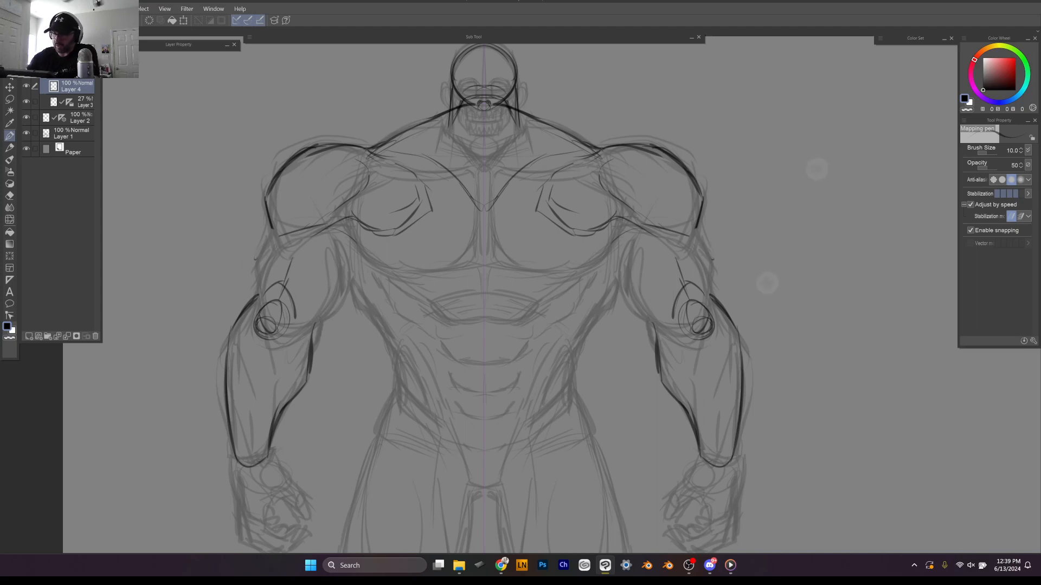
Step: Outline the outer and inner contours of both upper arms from the deltoids and armpits down to the elbows
left_click_drag(698, 216, 712, 294)
left_click_drag(619, 238, 650, 321)
left_click_drag(614, 277, 656, 338)
left_click_drag(624, 274, 653, 325)
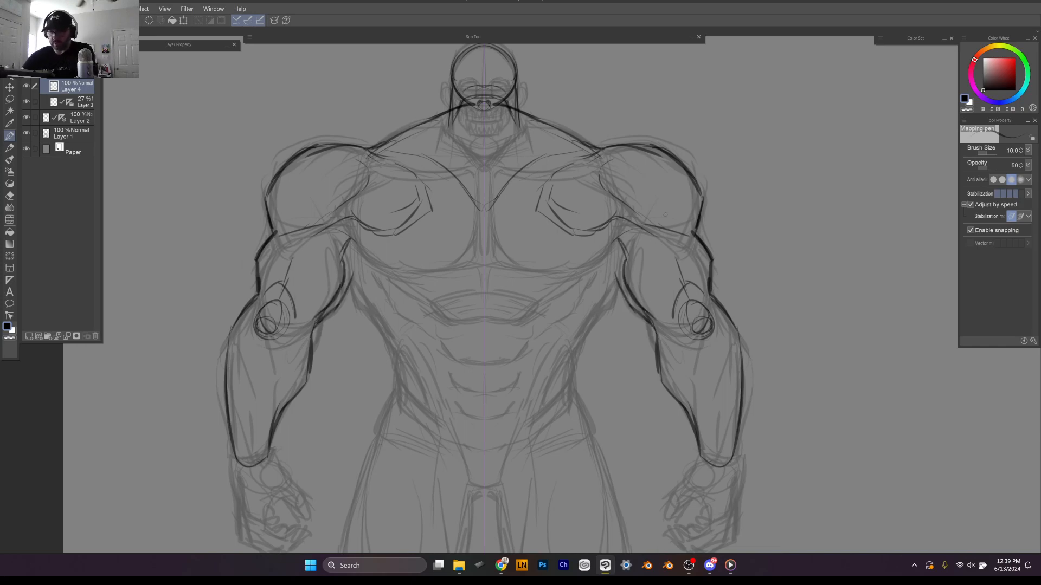
Step: Strengthen the chest contours and outline both lats from the armpits to the lower ribs, with short marks flanking the abs
left_click_drag(348, 264, 345, 283)
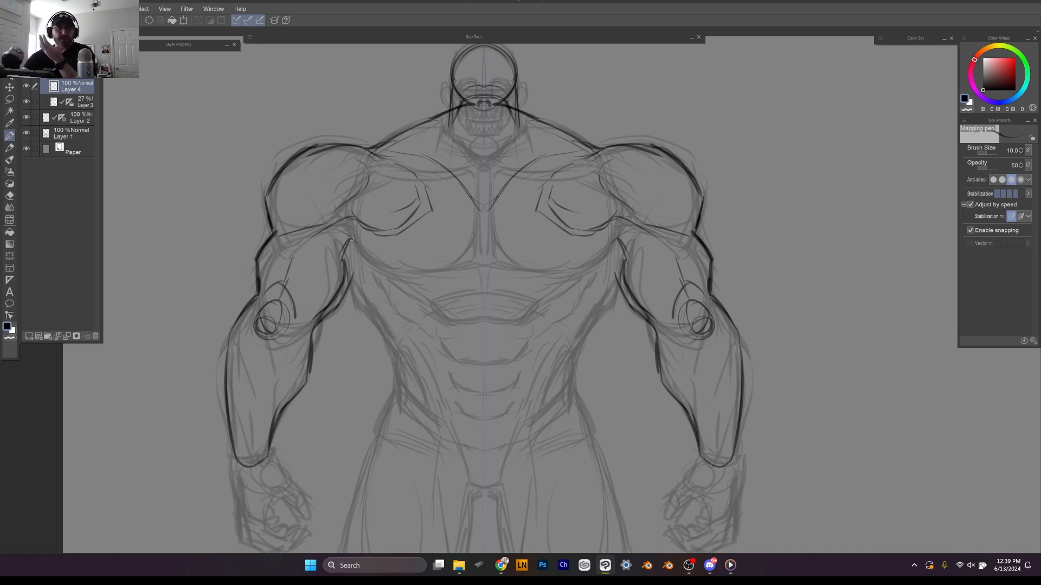
scroll(352, 239, "down", 2)
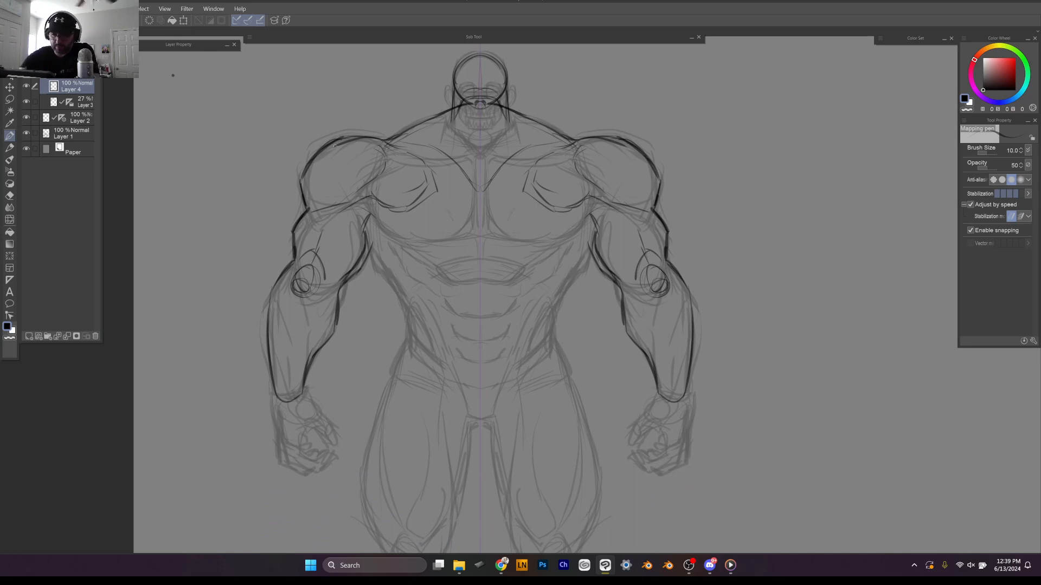
mouse_move(323, 187)
left_mouse_down()
mouse_move(317, 208)
mouse_move(430, 196)
left_mouse_up()
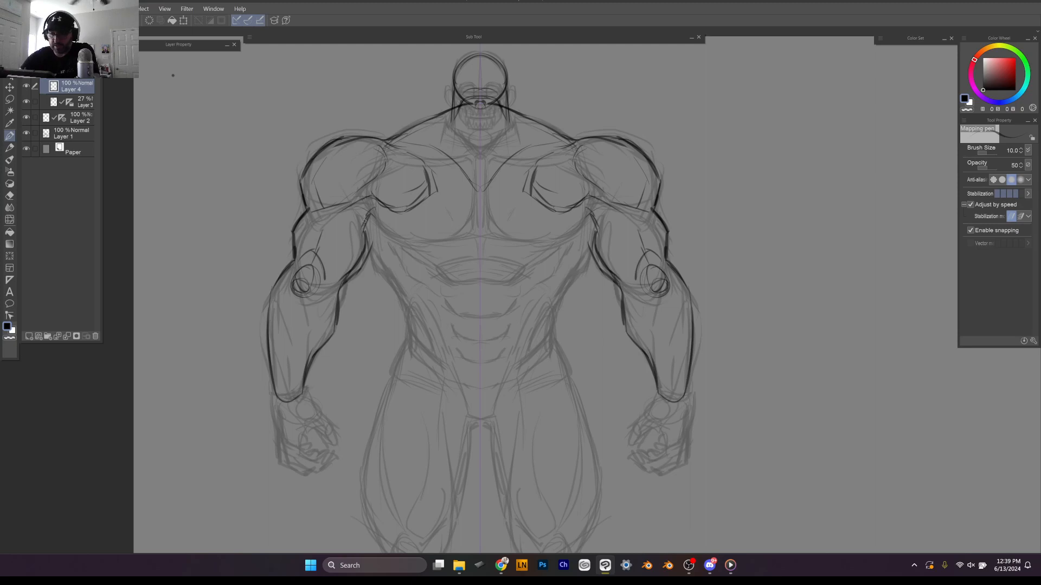
mouse_move(366, 209)
left_mouse_down()
mouse_move(371, 263)
mouse_move(380, 240)
mouse_move(372, 277)
left_mouse_up()
mouse_move(367, 241)
left_mouse_down()
mouse_move(392, 291)
mouse_move(417, 305)
mouse_move(380, 279)
mouse_move(448, 334)
mouse_move(422, 314)
mouse_move(452, 343)
left_mouse_up()
mouse_move(426, 240)
left_mouse_down()
mouse_move(405, 250)
mouse_move(440, 299)
left_mouse_up()
left_click_drag(423, 231, 445, 243)
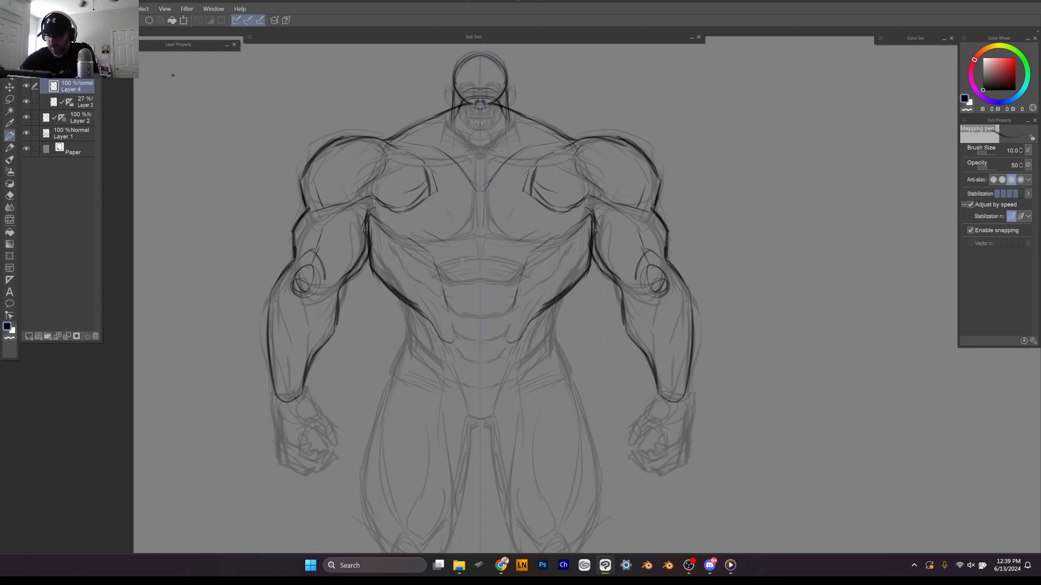
Step: Draw the torso's centre line and lower abdominal marks, then outline the waist, hips and curved lower edge of the pelvis
left_click_drag(463, 299, 472, 336)
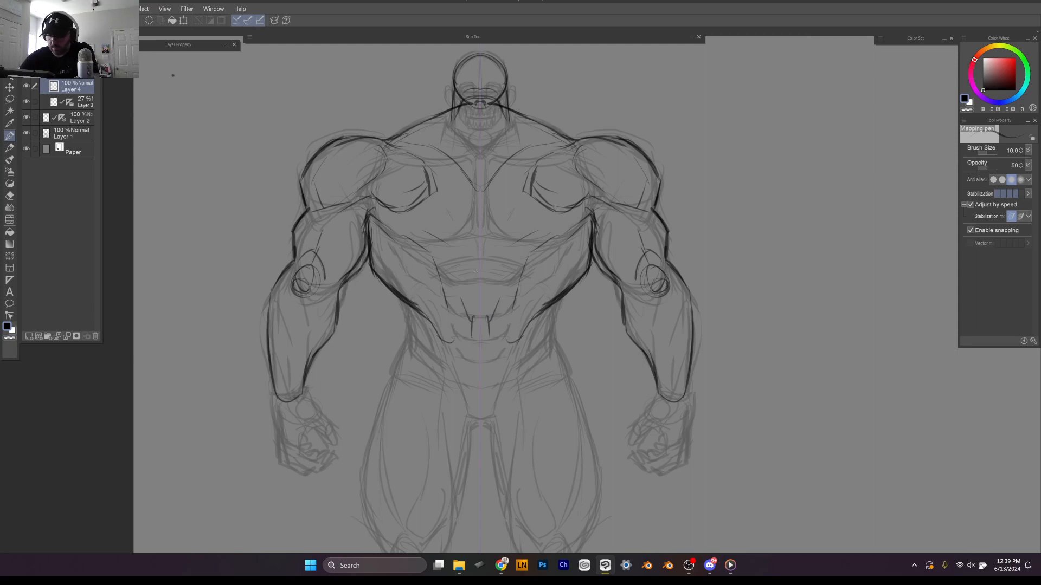
mouse_move(482, 204)
left_mouse_down()
mouse_move(480, 312)
mouse_move(498, 351)
mouse_move(454, 344)
left_mouse_up()
mouse_move(471, 425)
left_mouse_down()
mouse_move(446, 430)
mouse_move(466, 434)
left_mouse_up()
left_click_drag(425, 353, 414, 398)
left_click_drag(415, 353, 414, 401)
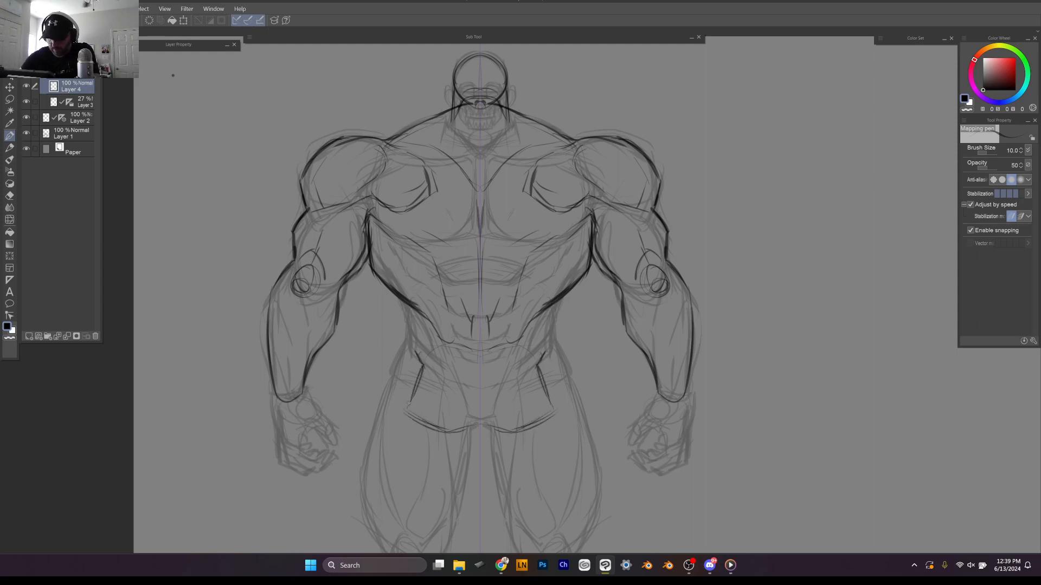
mouse_move(405, 303)
left_mouse_down()
mouse_move(410, 345)
mouse_move(407, 330)
left_mouse_up()
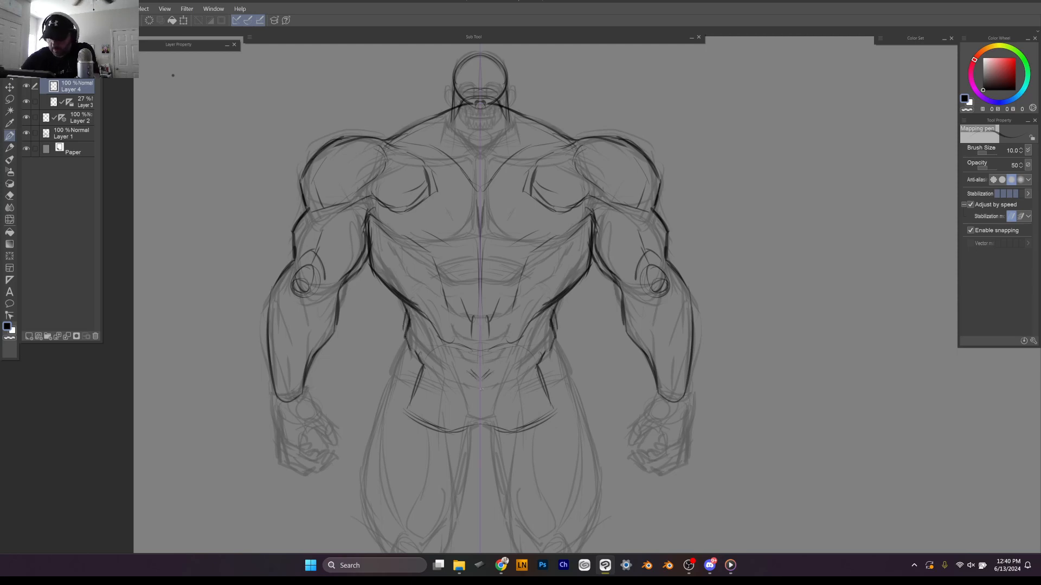
left_click_drag(480, 382, 480, 412)
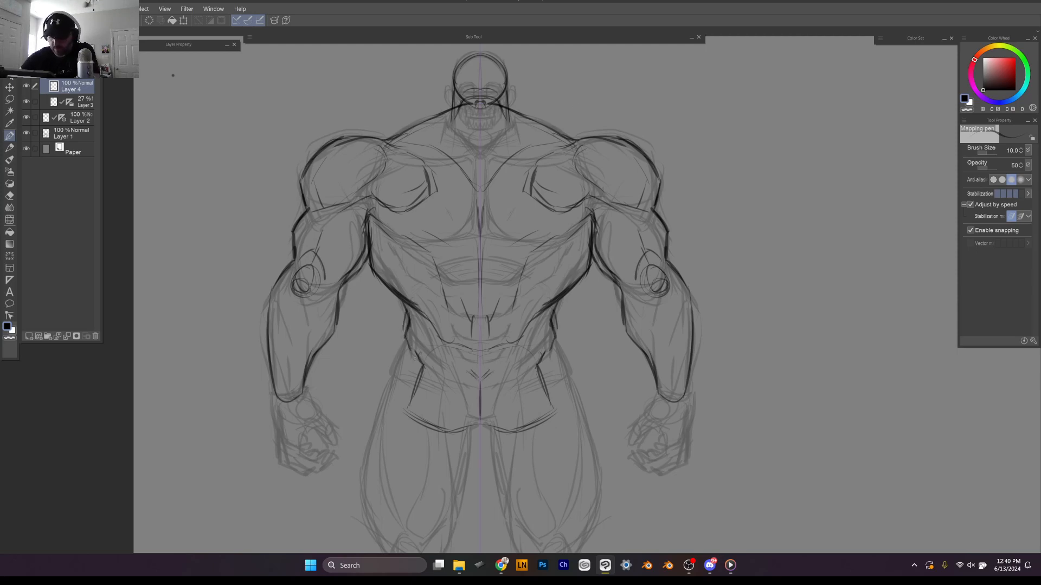
Step: Outline the outer and inner contours of both thighs from the hips down, and draw the kneecaps
left_click_drag(415, 354, 404, 412)
left_click_drag(480, 380, 467, 236)
mouse_move(400, 203)
left_mouse_down()
mouse_move(394, 273)
mouse_move(380, 238)
mouse_move(356, 319)
left_mouse_up()
mouse_move(384, 234)
left_mouse_down()
mouse_move(355, 326)
mouse_move(378, 404)
left_mouse_up()
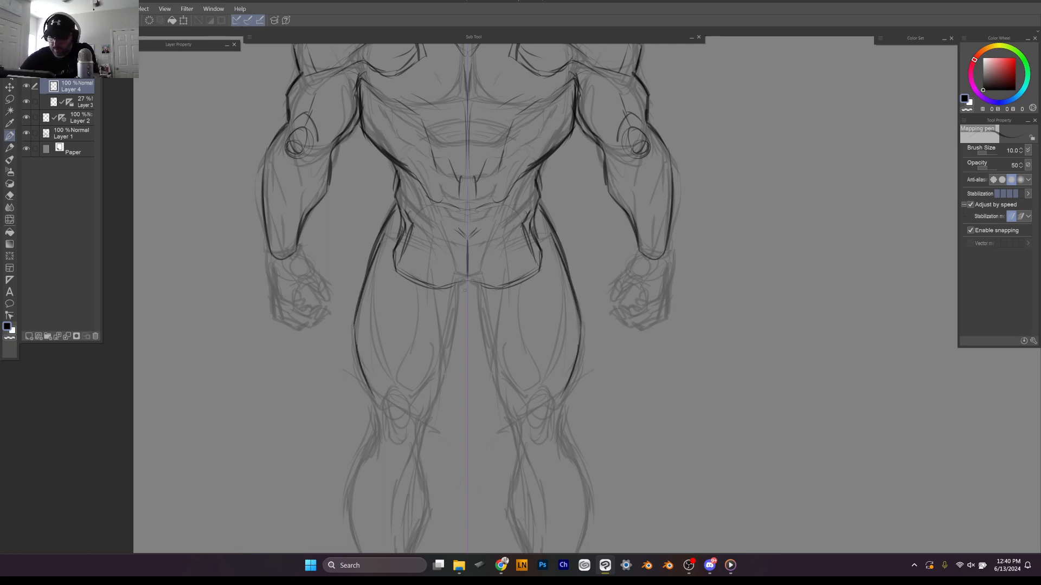
mouse_move(453, 285)
left_mouse_down()
mouse_move(477, 285)
mouse_move(419, 442)
mouse_move(395, 399)
left_mouse_up()
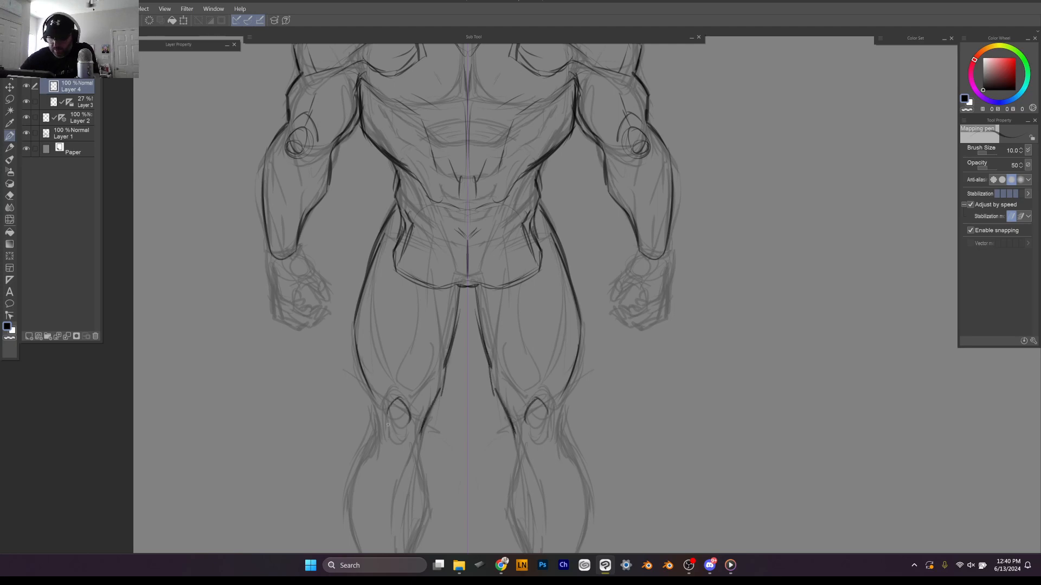
left_click_drag(409, 407, 402, 435)
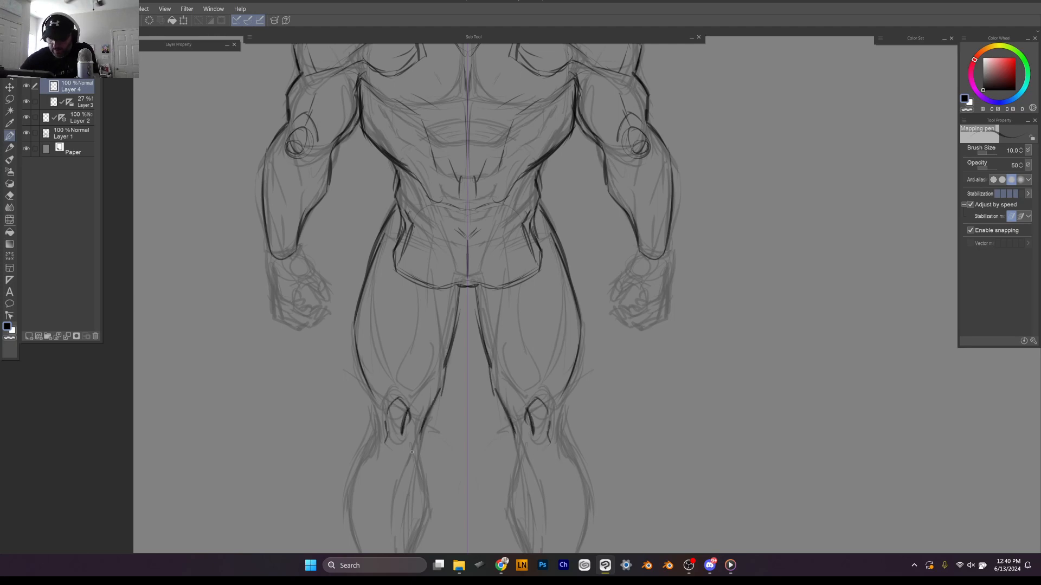
Step: Extend the inner and outer knee contours into rounded calf outlines on both lower legs
scroll(419, 397, "down", 3)
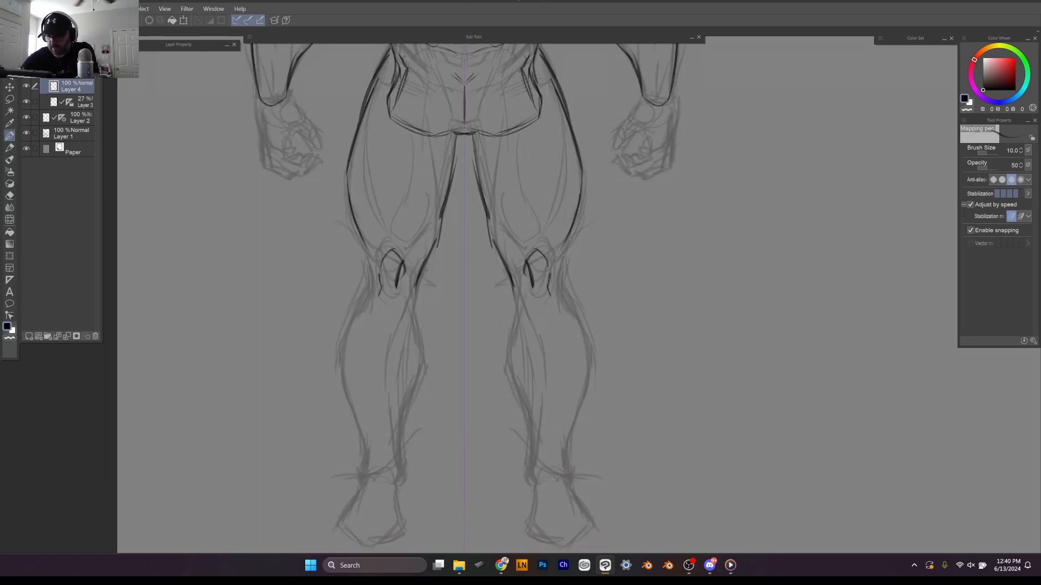
left_click_drag(421, 266, 410, 309)
left_click_drag(440, 213, 429, 263)
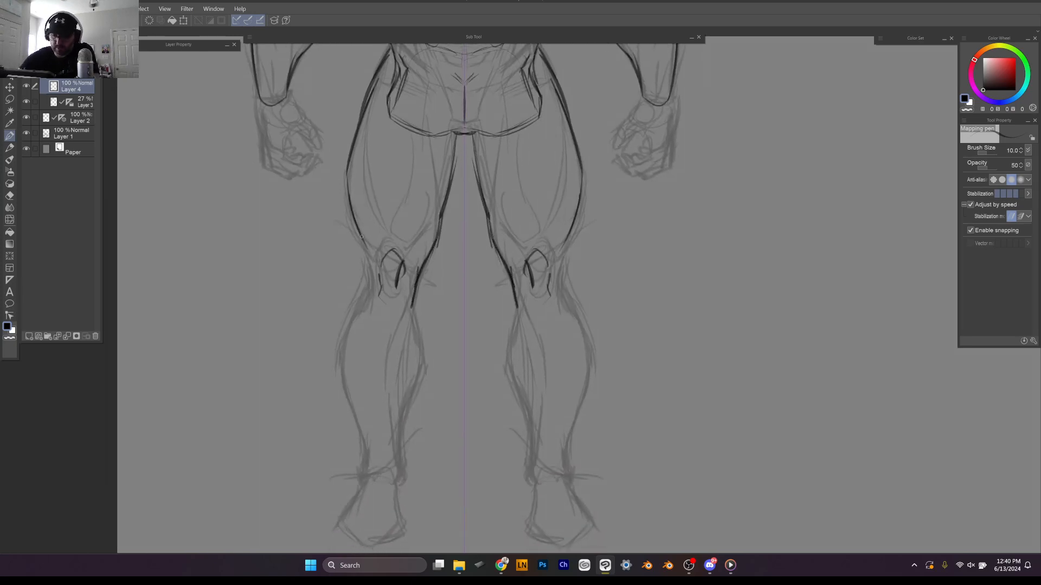
mouse_move(350, 156)
left_mouse_down()
mouse_move(375, 269)
mouse_move(337, 358)
mouse_move(366, 409)
left_mouse_up()
left_click_drag(409, 306, 389, 406)
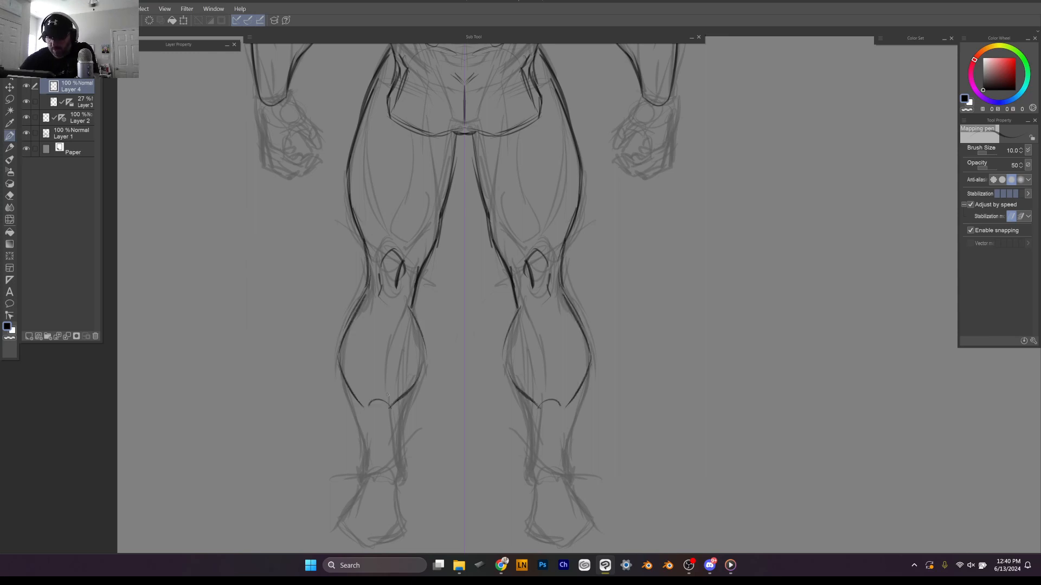
Step: Draw the shin shapes narrowing to small ankle circles, and outline the tapered front-view feet with curved toe edges
left_click_drag(373, 361, 371, 397)
mouse_move(403, 309)
left_mouse_down()
mouse_move(384, 311)
mouse_move(369, 357)
mouse_move(373, 441)
left_mouse_up()
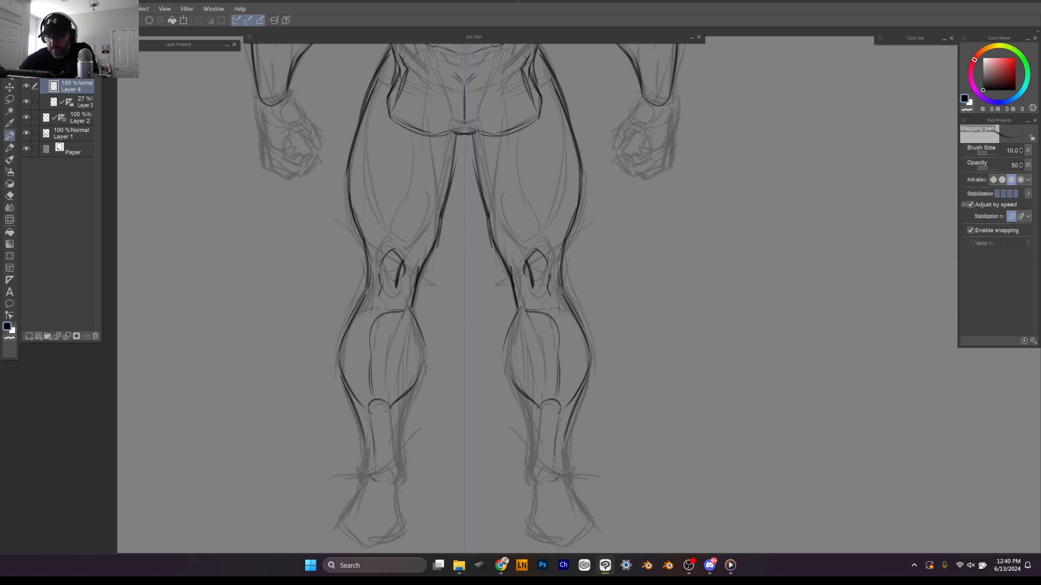
mouse_move(386, 447)
left_mouse_down()
mouse_move(382, 479)
mouse_move(368, 480)
left_mouse_up()
mouse_move(387, 431)
left_mouse_down()
mouse_move(379, 475)
mouse_move(398, 534)
left_mouse_up()
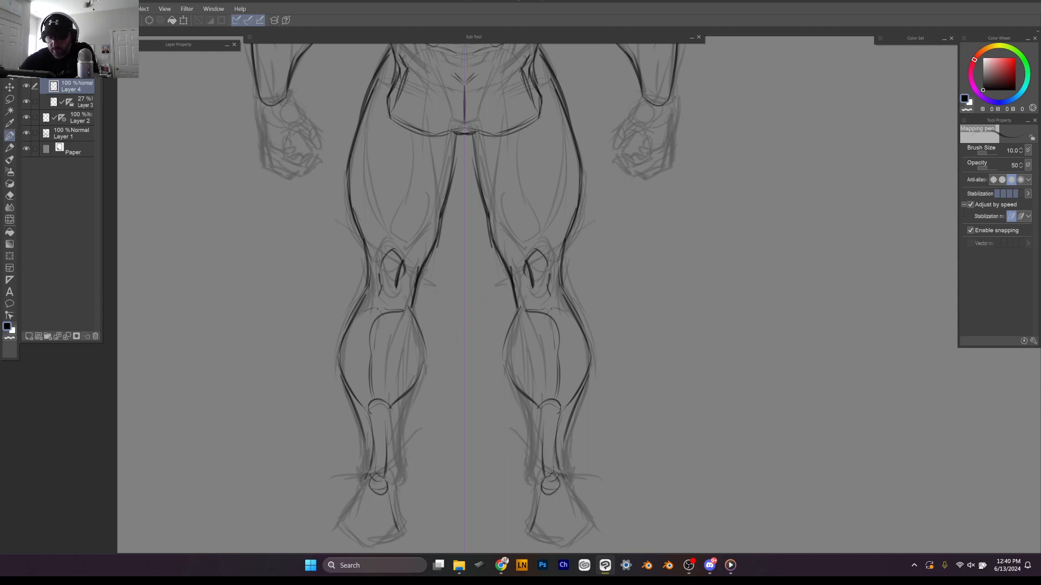
mouse_move(367, 479)
left_mouse_down()
mouse_move(351, 526)
mouse_move(381, 548)
mouse_move(397, 532)
left_mouse_up()
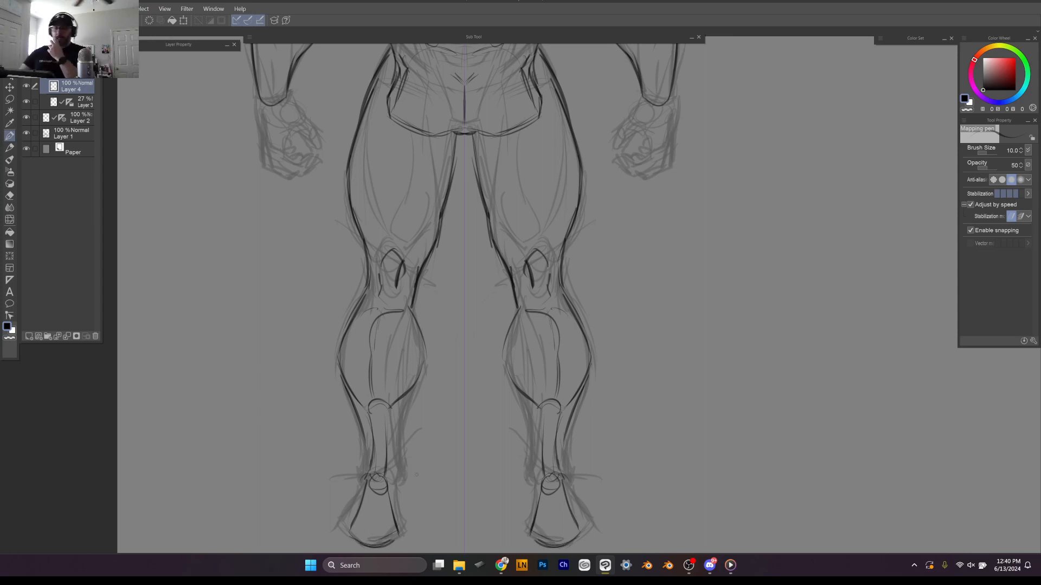
left_click_drag(416, 475, 426, 421)
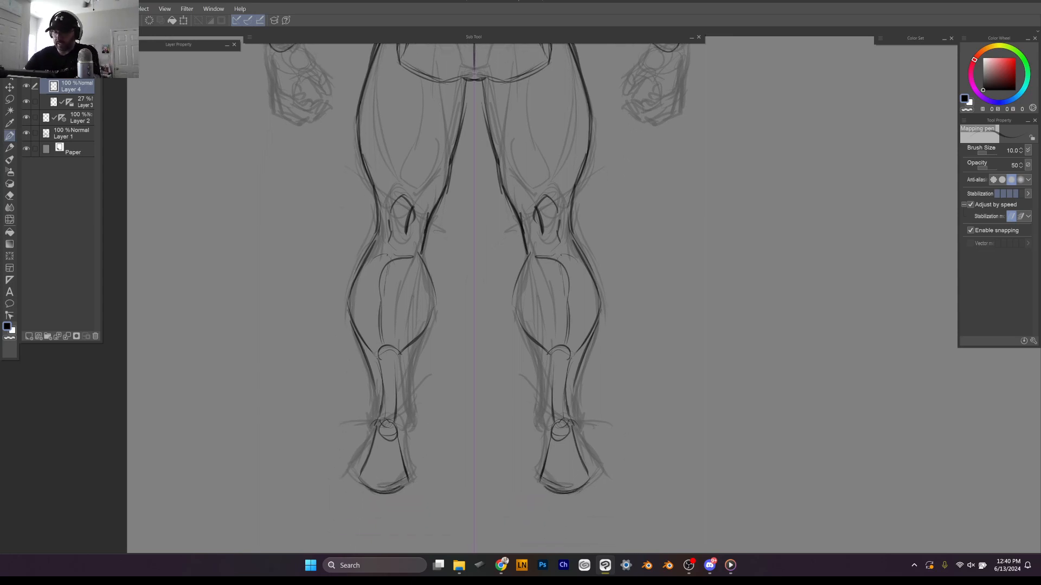
mouse_move(289, 423)
left_mouse_down()
mouse_move(265, 476)
mouse_move(312, 484)
mouse_move(262, 481)
mouse_move(278, 466)
mouse_move(300, 480)
mouse_move(266, 471)
mouse_move(288, 431)
mouse_move(264, 479)
mouse_move(302, 480)
left_mouse_up()
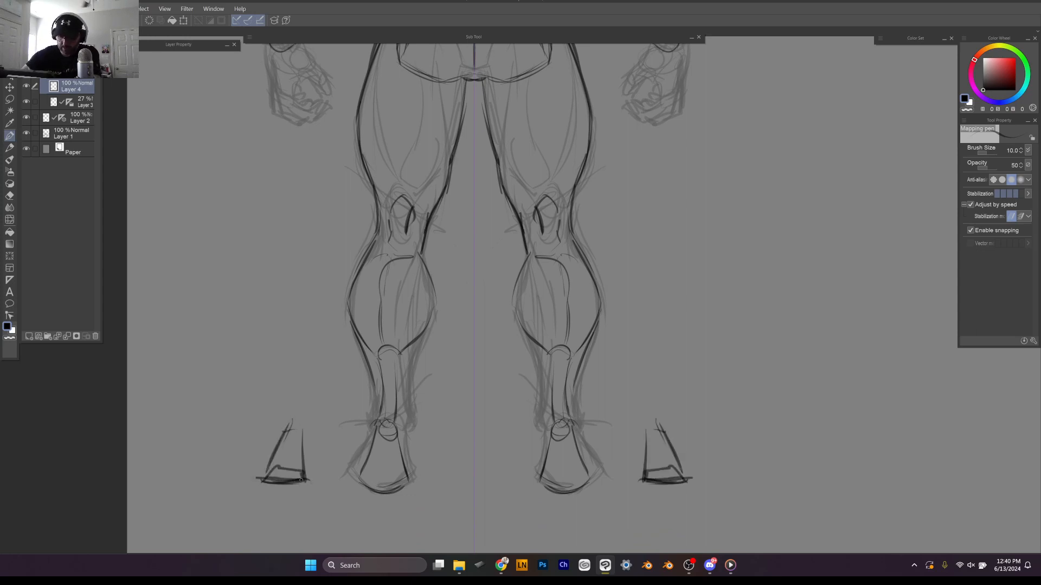
key("ctrl+z")
key("ctrl+z")
key("ctrl+z")
key("ctrl+z")
key("ctrl+z")
key("ctrl+z")
key("ctrl+z")
key("ctrl+z")
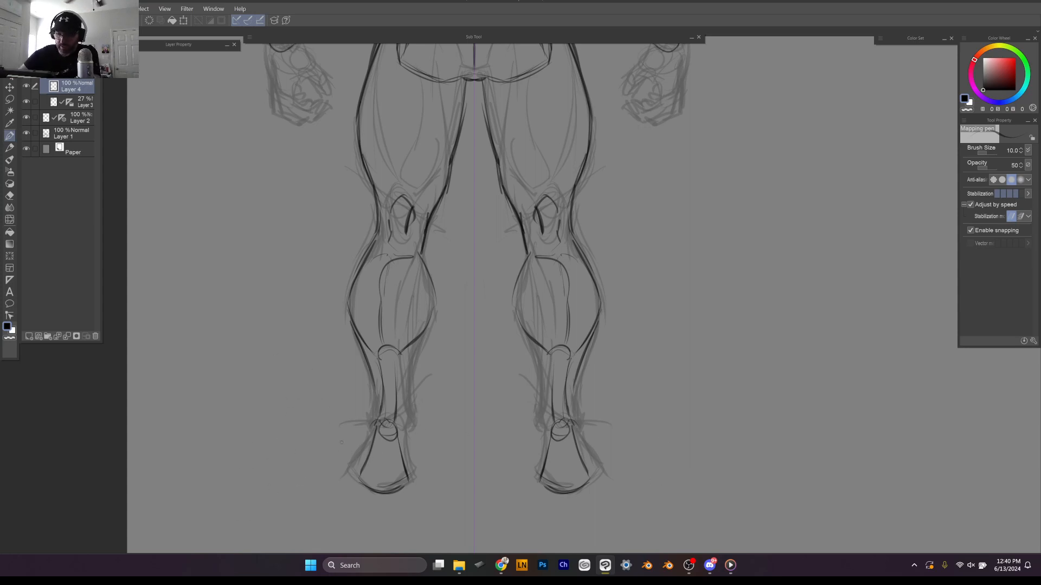
mouse_move(281, 464)
left_mouse_down()
mouse_move(300, 427)
mouse_move(313, 466)
left_mouse_up()
mouse_move(296, 432)
left_mouse_down()
mouse_move(278, 464)
mouse_move(303, 481)
mouse_move(313, 466)
mouse_move(295, 459)
mouse_move(306, 456)
left_mouse_up()
key("ctrl+z")
key("ctrl+z")
key("ctrl+z")
key("ctrl+z")
key("ctrl+z")
key("ctrl+z")
key("ctrl+z")
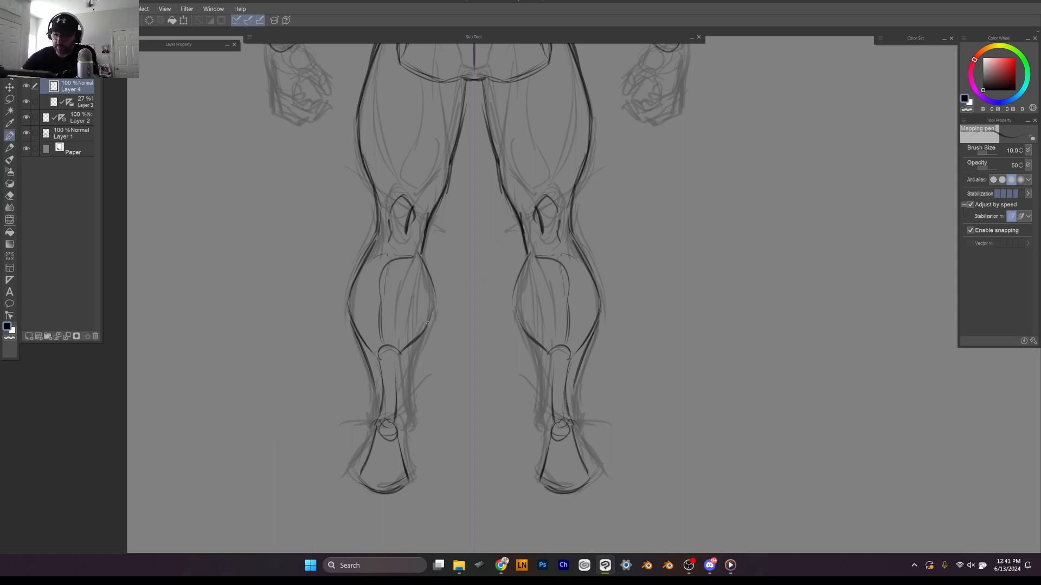
Step: Outline the inner lower legs down to the ankles and add rounded outer contours to both feet
left_click_drag(427, 323, 401, 424)
mouse_move(415, 355)
left_mouse_down()
mouse_move(400, 432)
mouse_move(367, 437)
left_mouse_up()
mouse_move(361, 476)
left_mouse_down()
mouse_move(341, 434)
mouse_move(372, 428)
mouse_move(405, 465)
mouse_move(384, 491)
mouse_move(359, 483)
left_mouse_up()
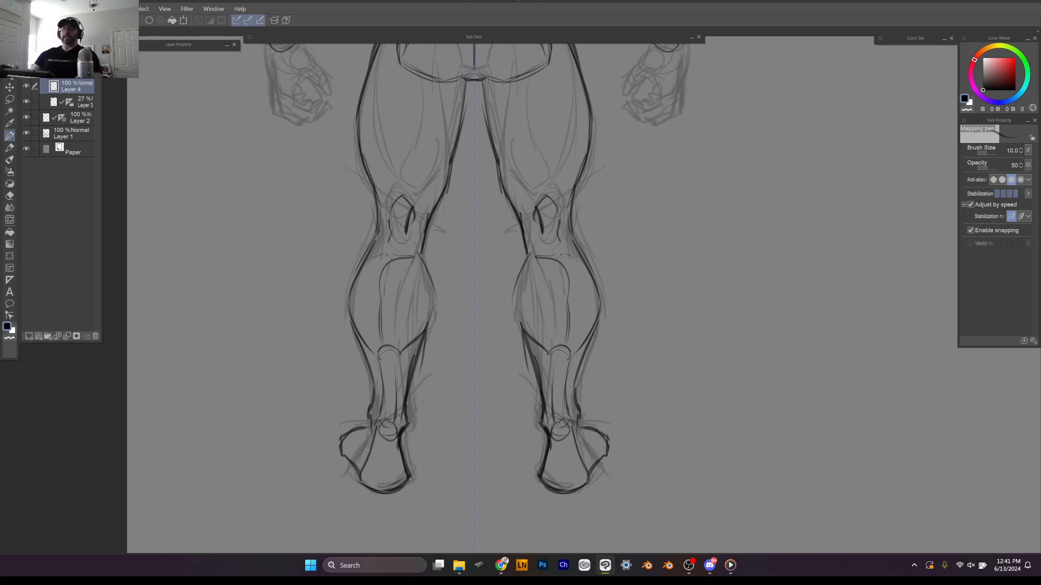
Step: Redraw the shin line and inner calf muscles from below the knees down to the ankles with darker strokes
mouse_move(426, 239)
left_mouse_down()
mouse_move(429, 308)
mouse_move(409, 366)
mouse_move(426, 331)
mouse_move(411, 334)
mouse_move(405, 372)
mouse_move(413, 296)
mouse_move(388, 348)
mouse_move(394, 385)
mouse_move(386, 282)
mouse_move(411, 278)
mouse_move(402, 351)
left_mouse_up()
mouse_move(409, 275)
left_mouse_down()
mouse_move(398, 352)
mouse_move(413, 357)
mouse_move(399, 426)
left_mouse_up()
mouse_move(404, 364)
left_mouse_down()
mouse_move(400, 429)
mouse_move(410, 428)
left_mouse_up()
left_click_drag(409, 266, 401, 296)
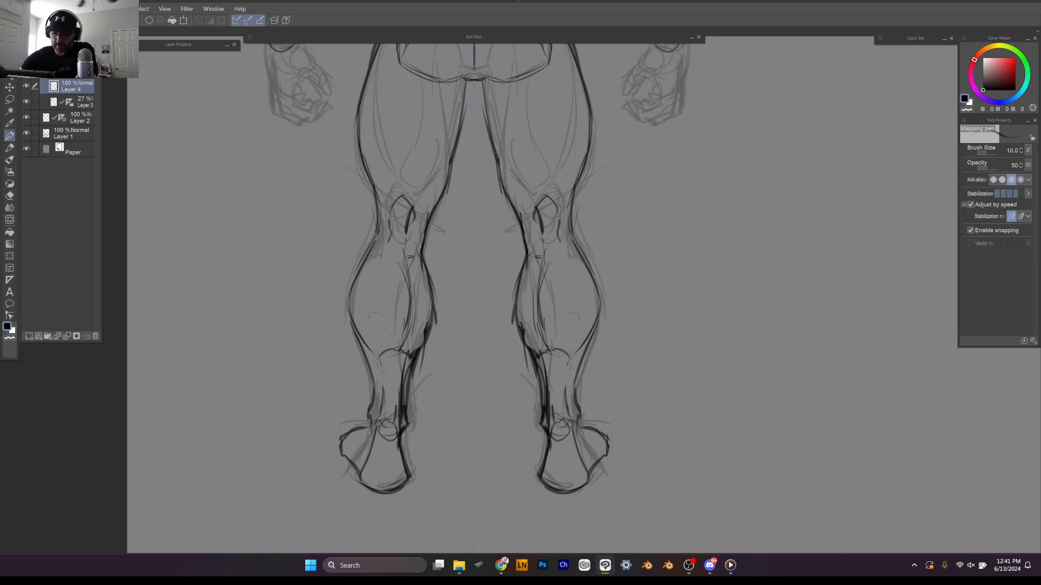
mouse_move(382, 366)
left_mouse_down()
mouse_move(381, 407)
mouse_move(359, 438)
left_mouse_up()
Step: Add interior muscle lines to both thighs between the pelvis and the kneecaps
scroll(398, 340, "down", 3)
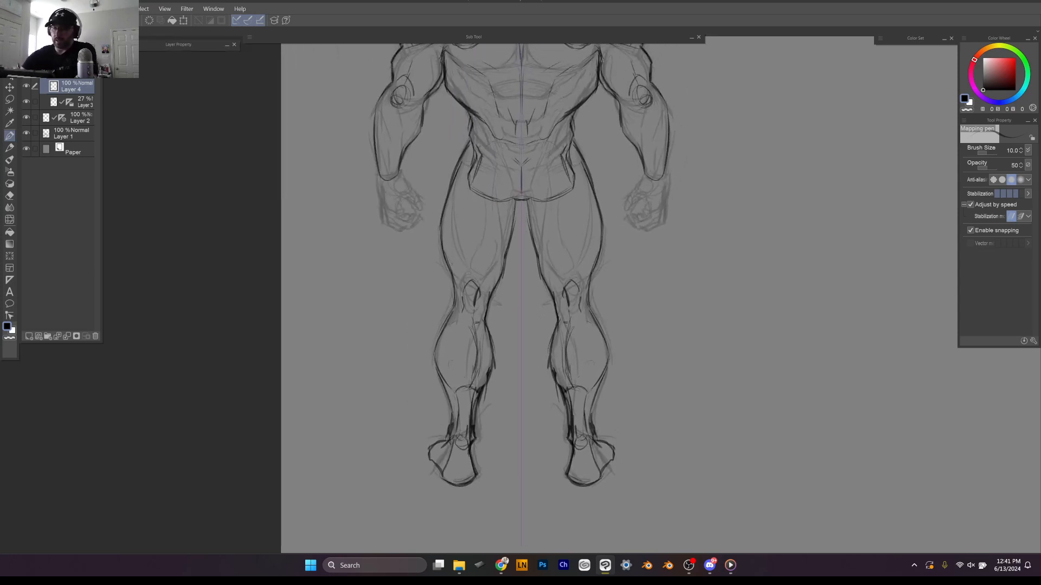
left_click_drag(471, 278, 479, 232)
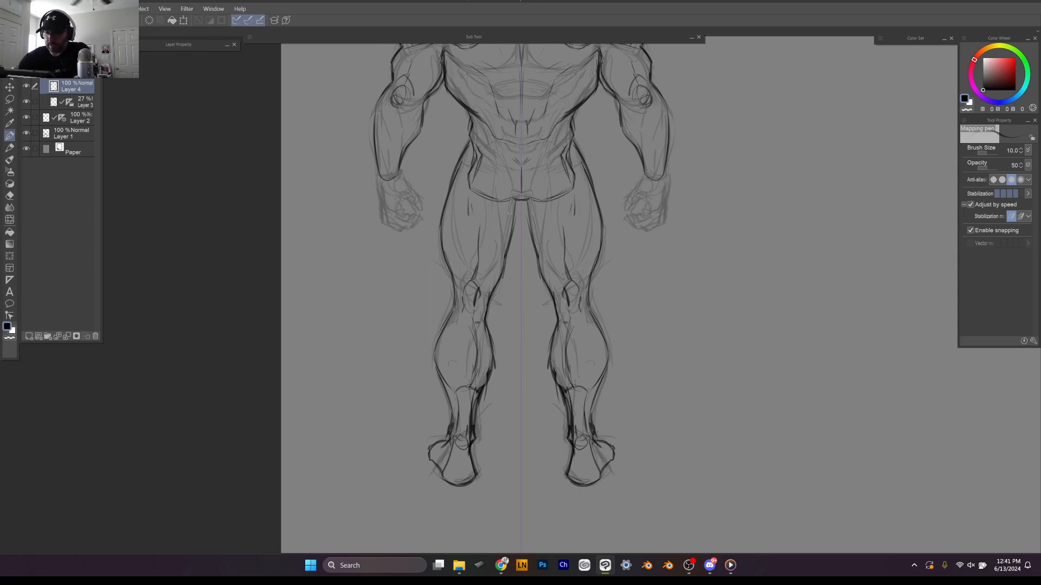
scroll(521, 298, "up", 3)
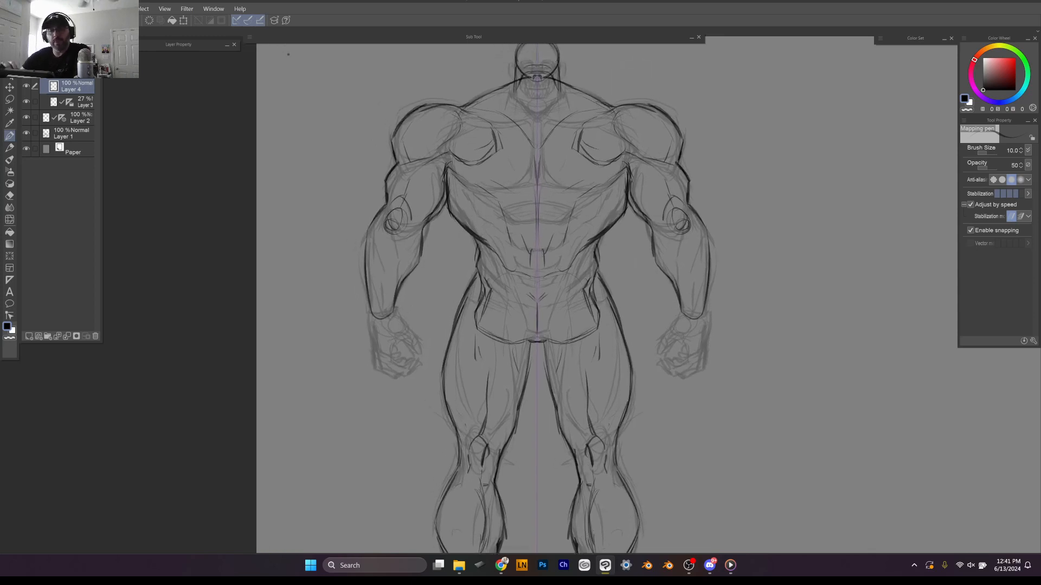
Step: Draw small wrist circles and outline both hands with thumbs and curled fingers over the faded sketch
left_click_drag(537, 342, 565, 281)
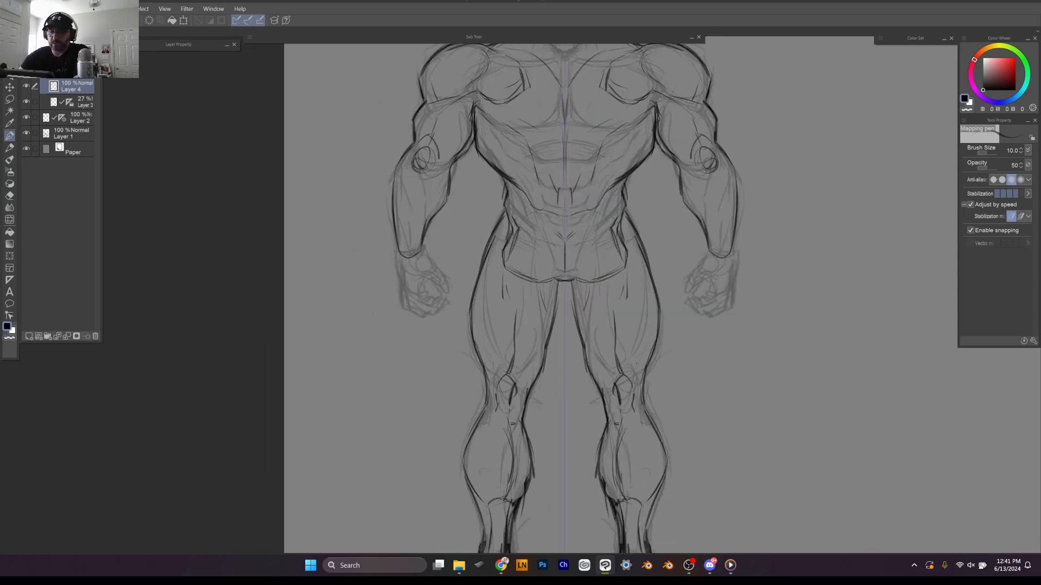
left_click_drag(402, 251, 399, 282)
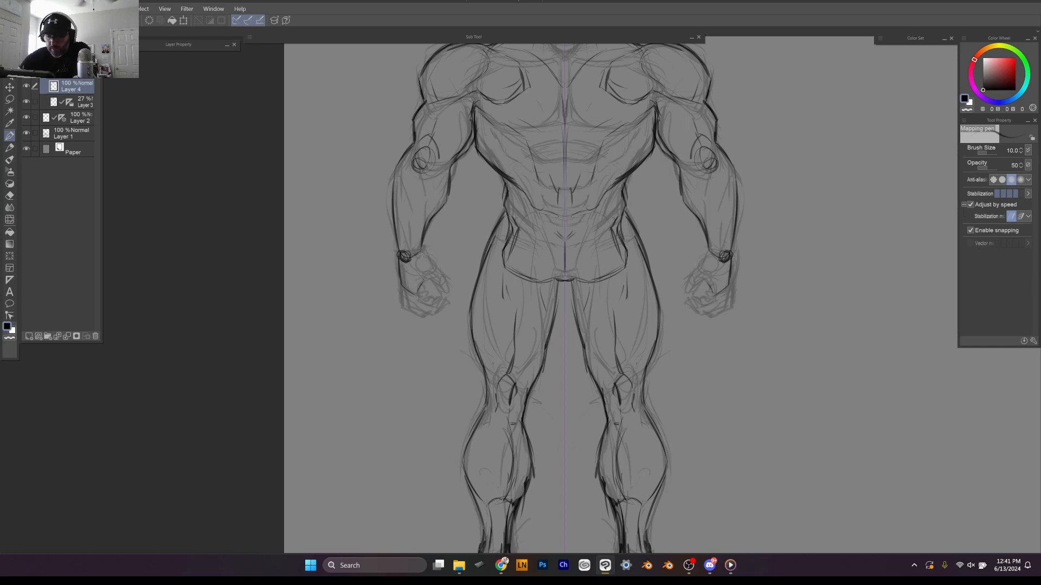
left_click_drag(426, 255, 434, 280)
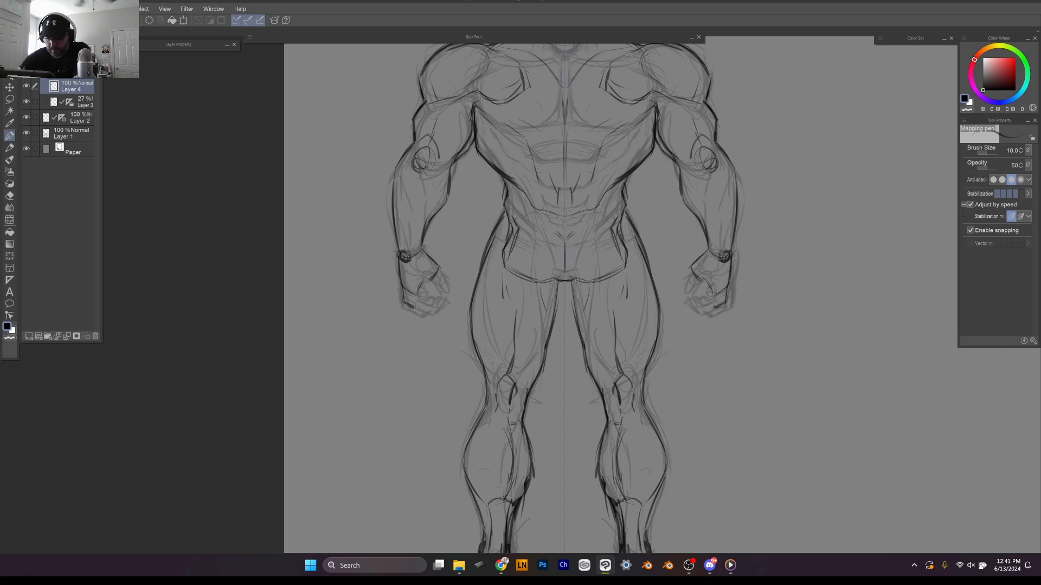
left_click_drag(417, 300, 415, 307)
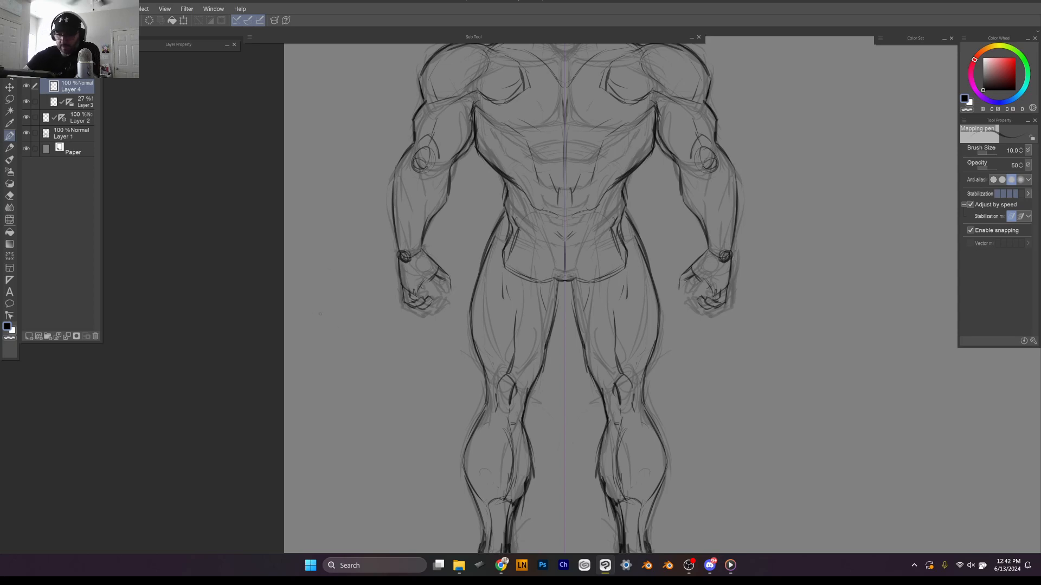
Step: Sketch a block with curved upper and lower edges beside the figure's hand and divide it into fingers with vertical lines
mouse_move(313, 307)
left_mouse_down()
mouse_move(360, 298)
mouse_move(313, 343)
left_mouse_up()
left_click_drag(312, 344, 361, 341)
left_click_drag(363, 295, 368, 343)
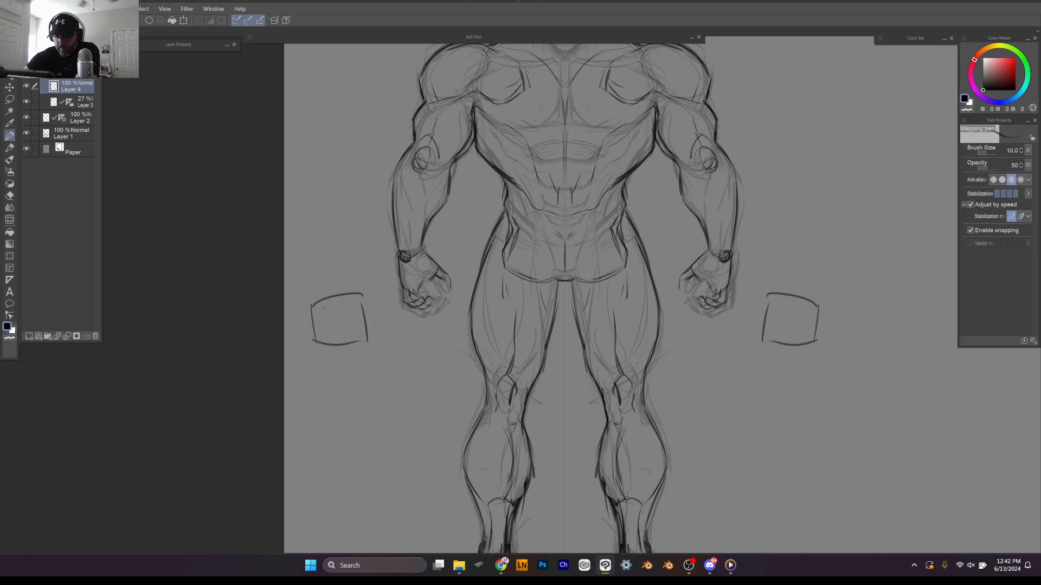
mouse_move(324, 298)
left_mouse_down()
mouse_move(325, 343)
mouse_move(338, 343)
left_mouse_up()
mouse_move(350, 295)
left_mouse_down()
mouse_move(352, 344)
mouse_move(362, 339)
left_mouse_up()
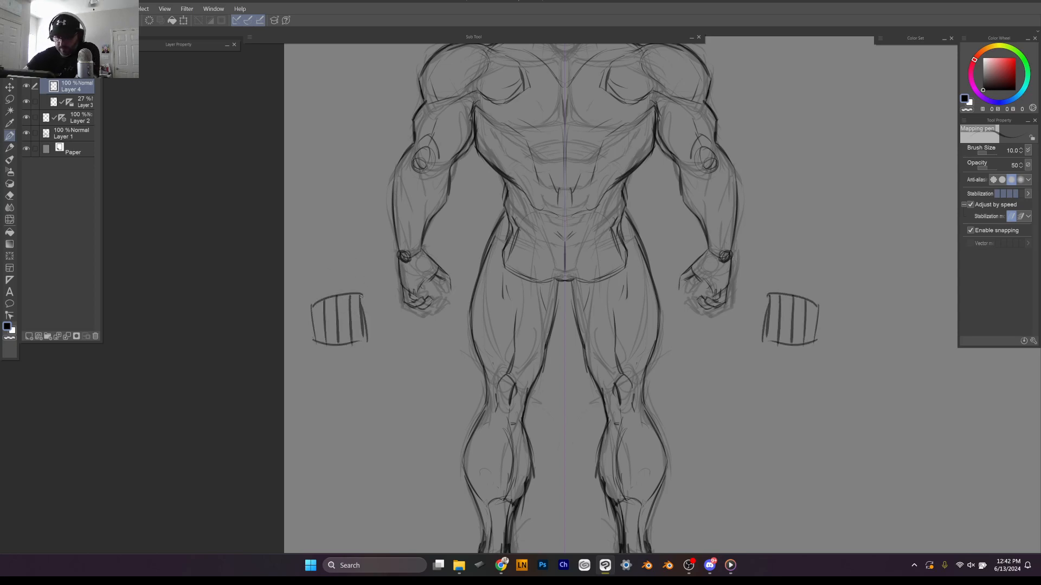
left_click_drag(361, 296, 364, 340)
Step: Add a boxy palm above the finger block and an angled thumb on its inner side
left_click_drag(313, 267, 311, 309)
mouse_move(313, 267)
left_mouse_down()
mouse_move(352, 262)
mouse_move(363, 295)
left_mouse_up()
left_click_drag(352, 256, 385, 291)
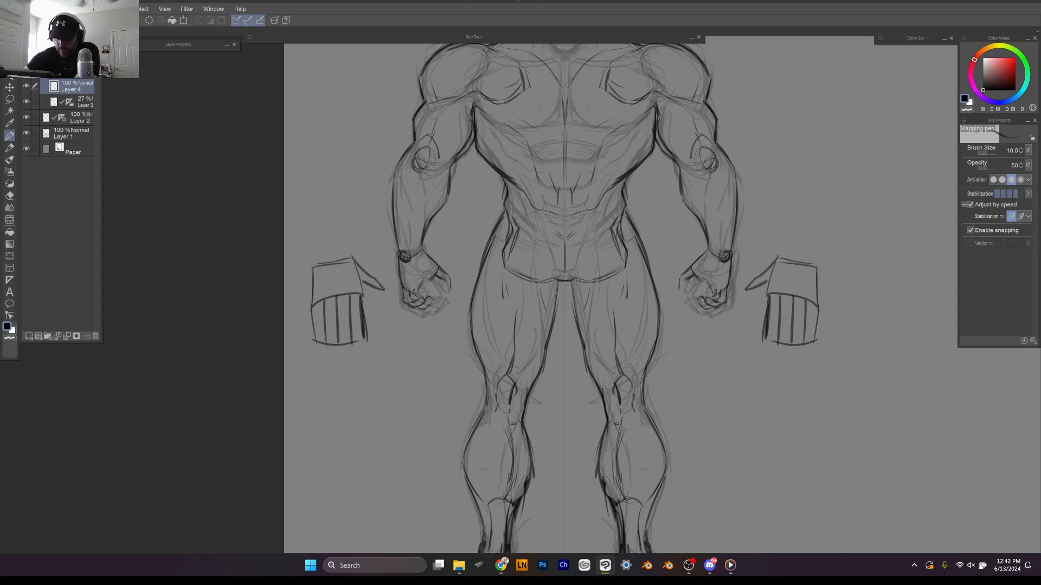
Step: Sketch four fanned finger-direction lines below the block hand, with a small set of curled fingers beneath them
left_click_drag(314, 273, 317, 325)
mouse_move(330, 442)
left_mouse_down()
mouse_move(309, 383)
mouse_move(344, 410)
mouse_move(344, 378)
left_mouse_up()
left_click_drag(354, 438, 373, 382)
left_click_drag(363, 437, 401, 386)
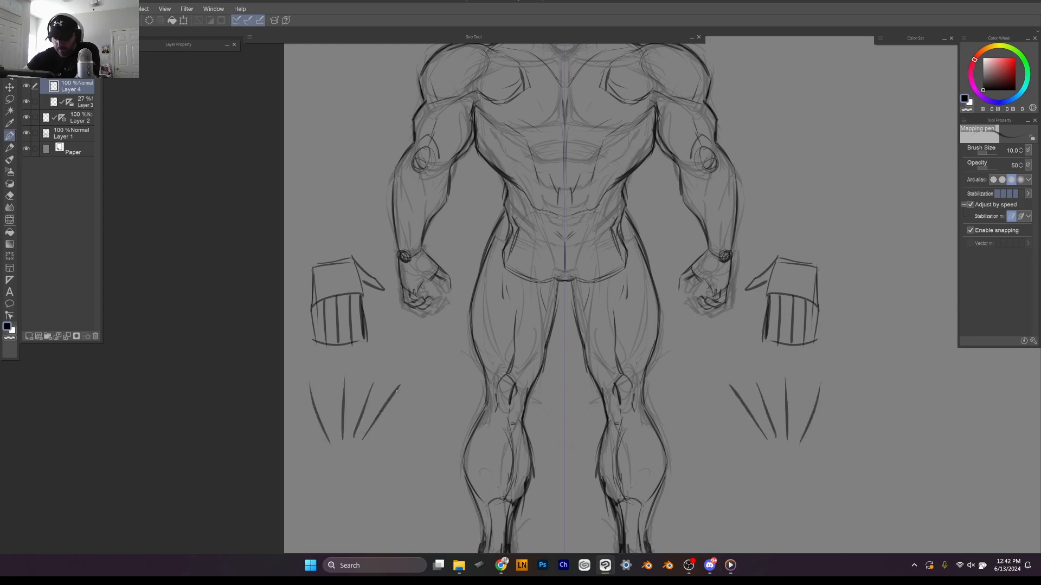
mouse_move(336, 458)
left_mouse_down()
mouse_move(356, 455)
mouse_move(347, 482)
mouse_move(378, 473)
mouse_move(378, 482)
left_mouse_up()
mouse_move(389, 459)
left_mouse_down()
mouse_move(398, 477)
mouse_move(378, 489)
mouse_move(388, 494)
left_mouse_up()
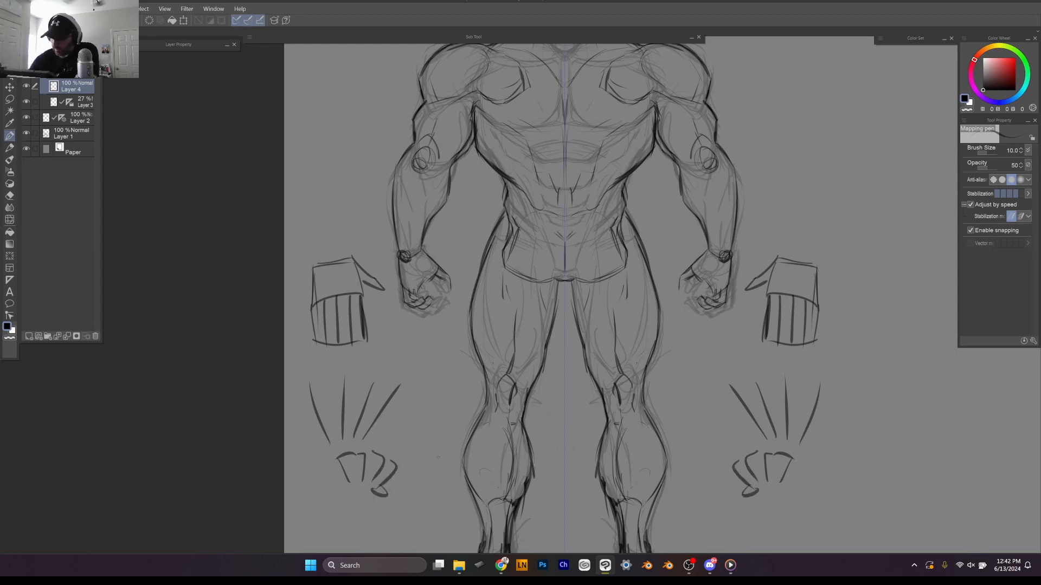
Step: Erase the hand construction studies on both sides and refine the fingers and palm lines of the figure's curled hands
mouse_move(773, 295)
left_mouse_down()
mouse_move(774, 249)
mouse_move(757, 369)
mouse_move(756, 340)
mouse_move(778, 473)
left_mouse_up()
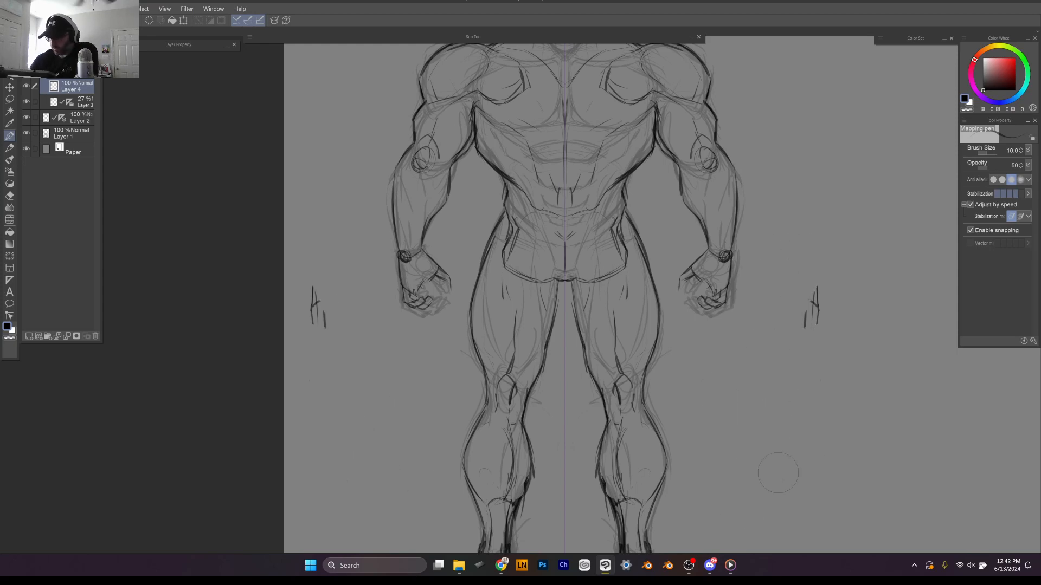
left_click_drag(813, 290, 802, 304)
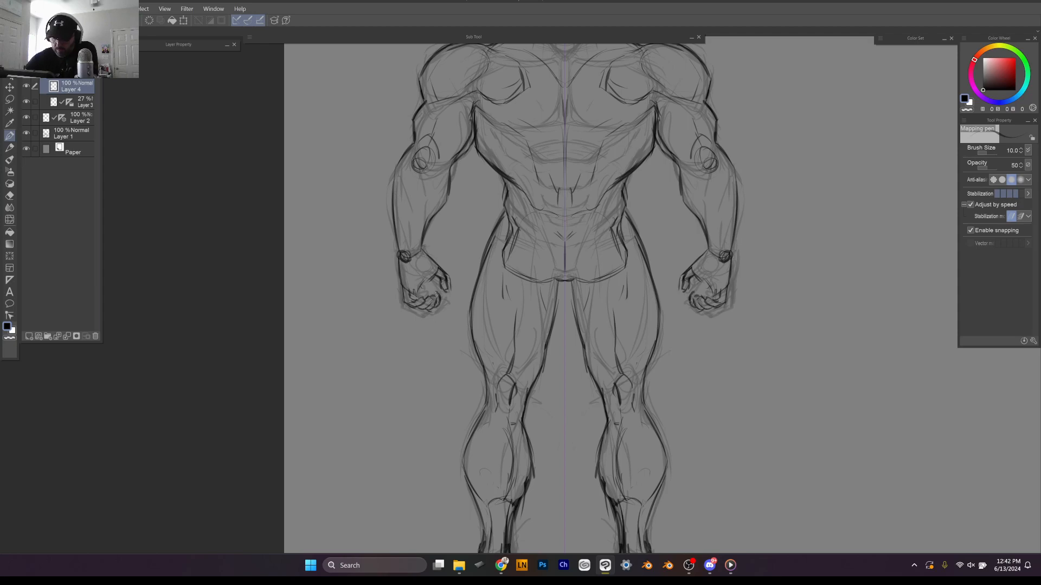
left_click_drag(419, 270, 425, 296)
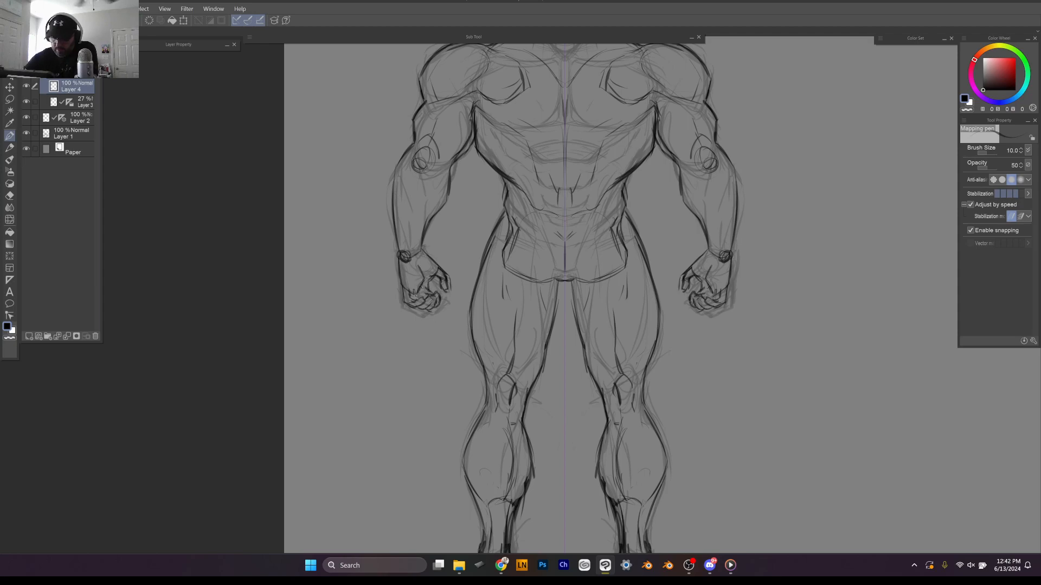
left_click_drag(420, 258, 419, 292)
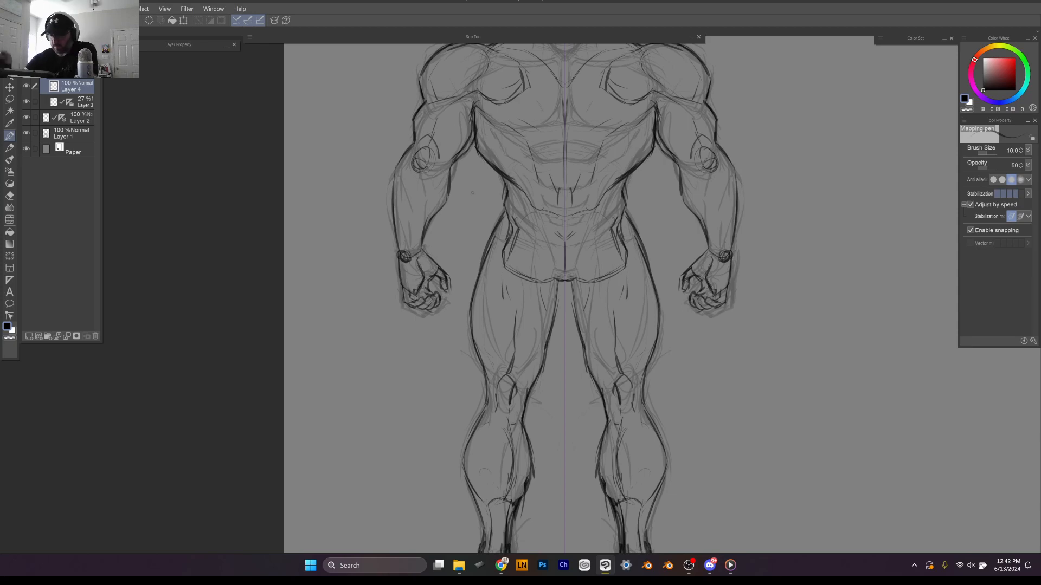
scroll(472, 192, "down", 3)
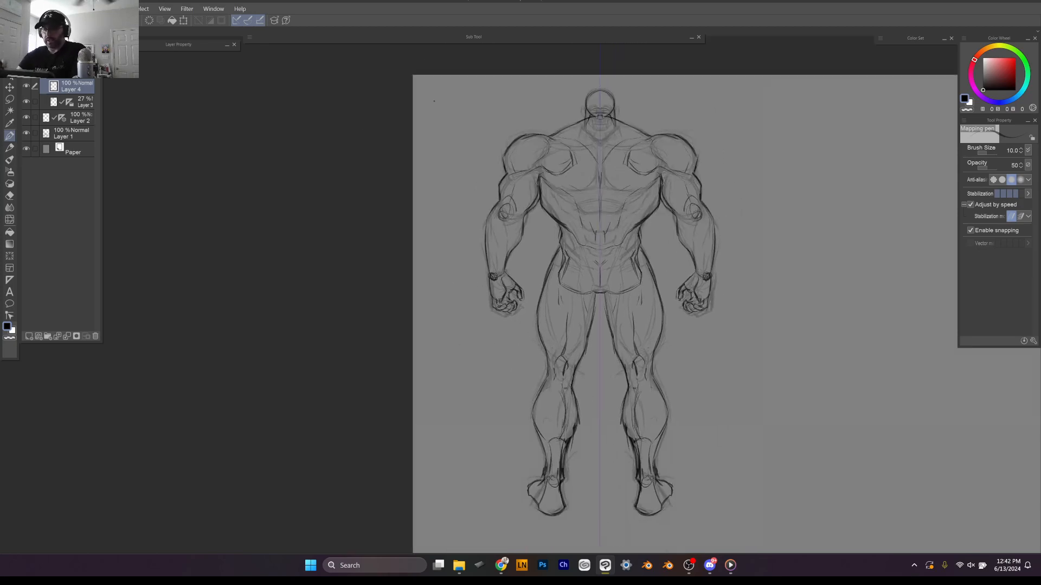
Step: Hide Layer 3, add a new layer above Layer 4, and move it out above Folder 1
left_click(29, 103)
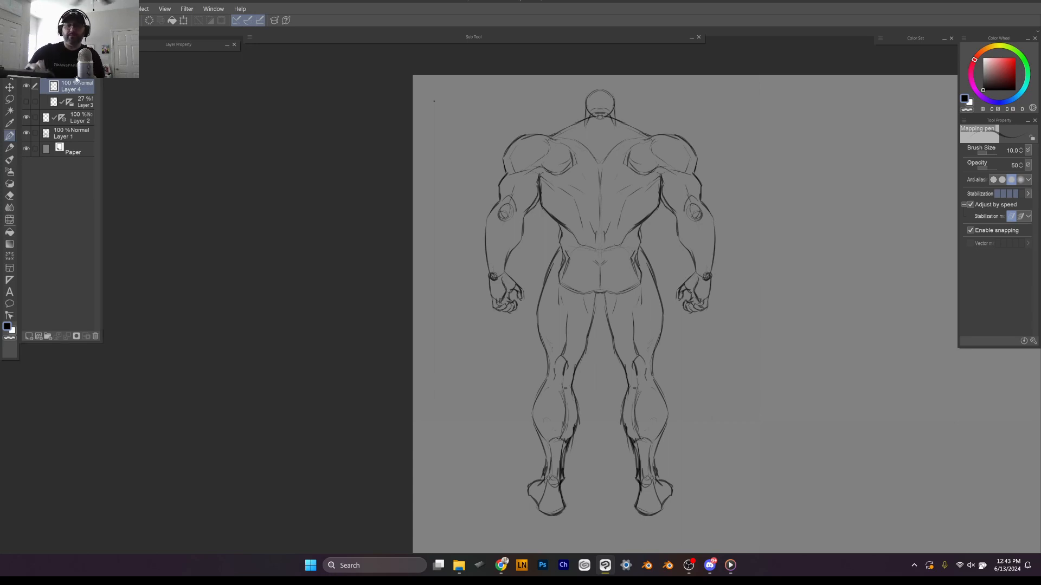
left_click(84, 116)
left_click(29, 336)
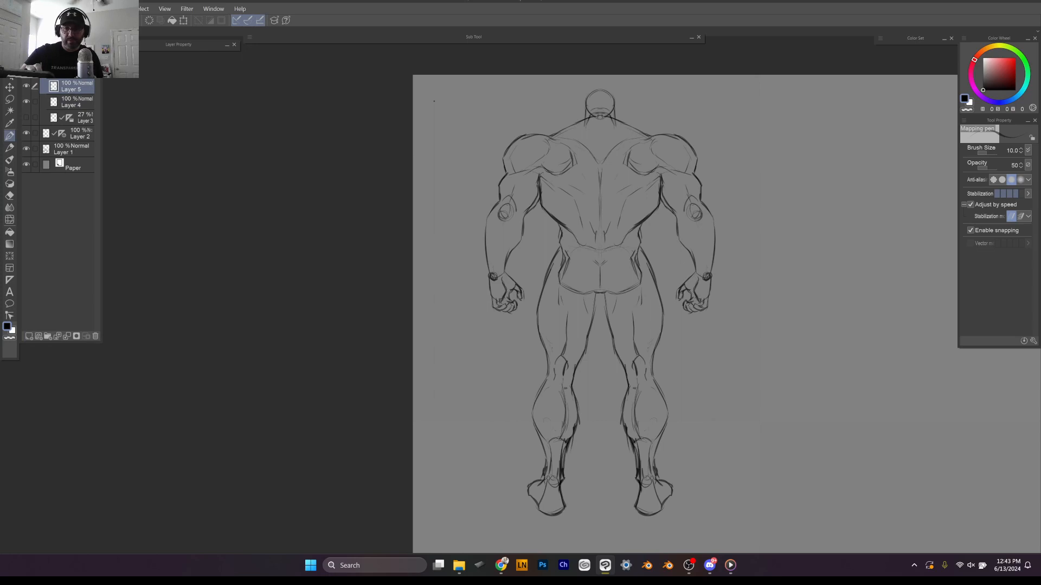
left_click_drag(86, 89, 86, 87)
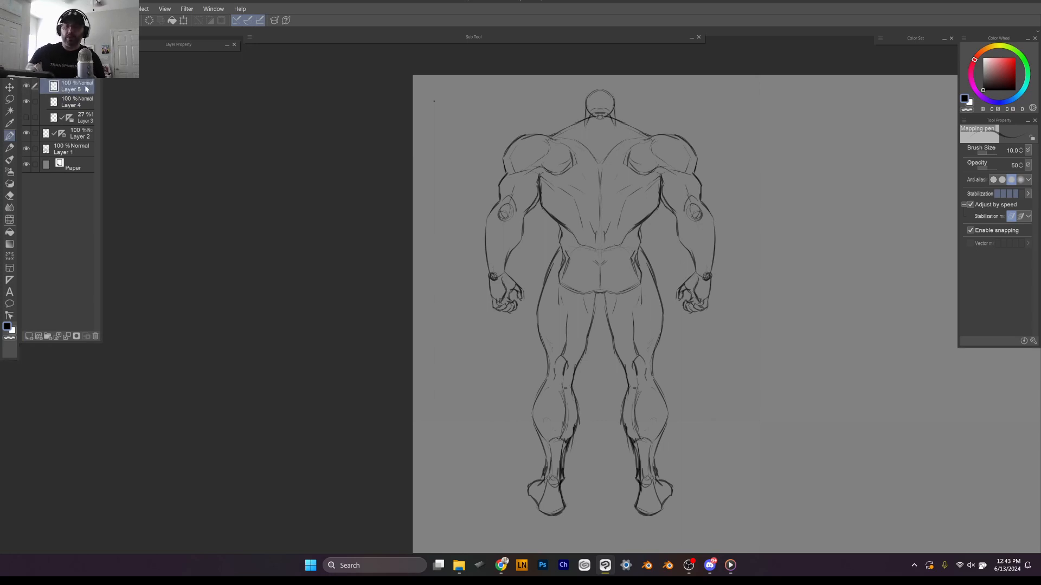
left_click_drag(82, 87, 80, 64)
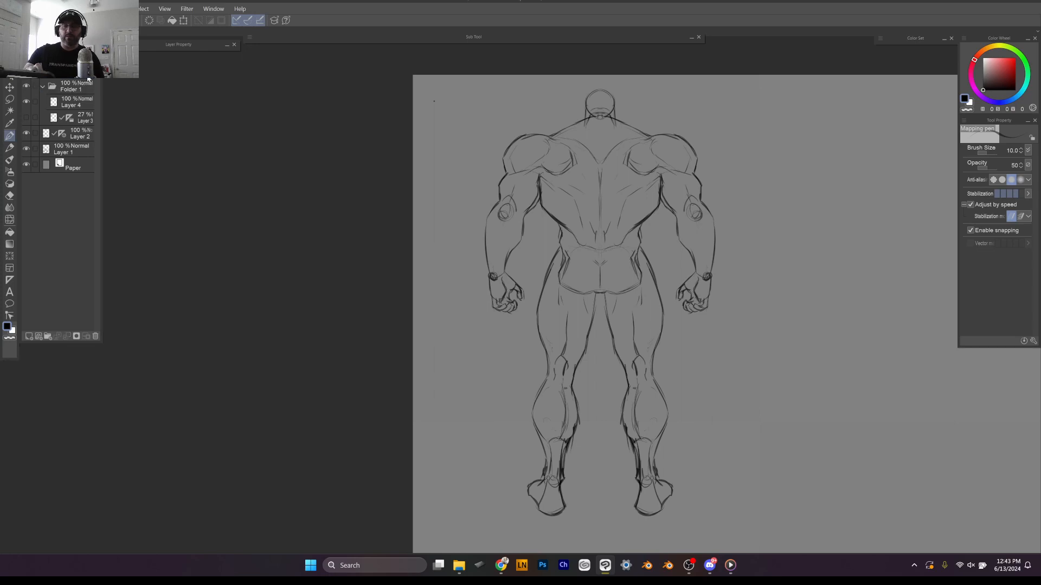
Step: Show Layer 3 again and lower its opacity to 22% and Layer 4's opacity to 46%
left_click(26, 117)
left_click(79, 118)
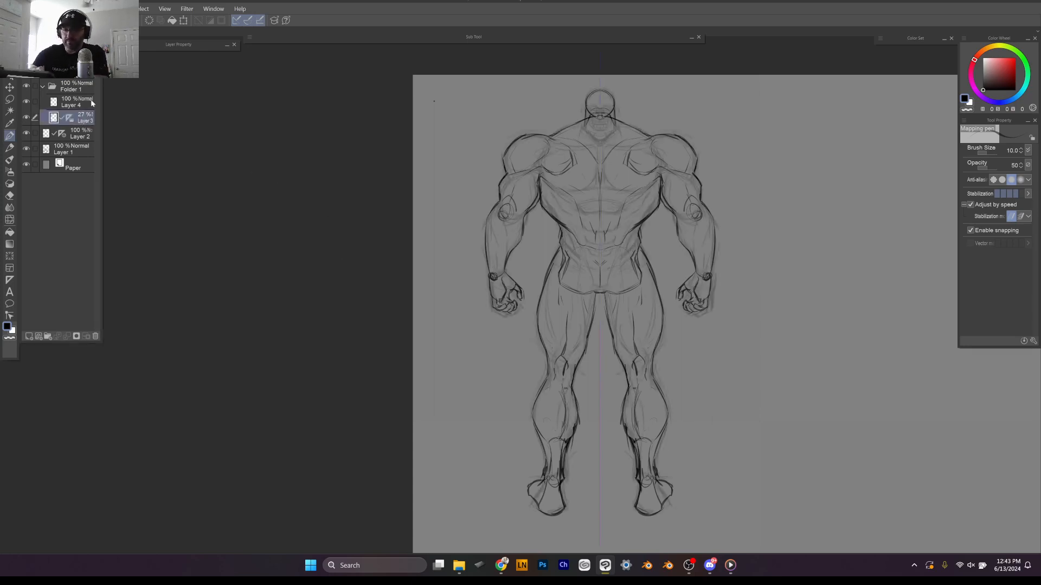
mouse_move(64, 54)
left_mouse_down()
mouse_move(81, 54)
mouse_move(68, 54)
left_mouse_up()
left_click(84, 105)
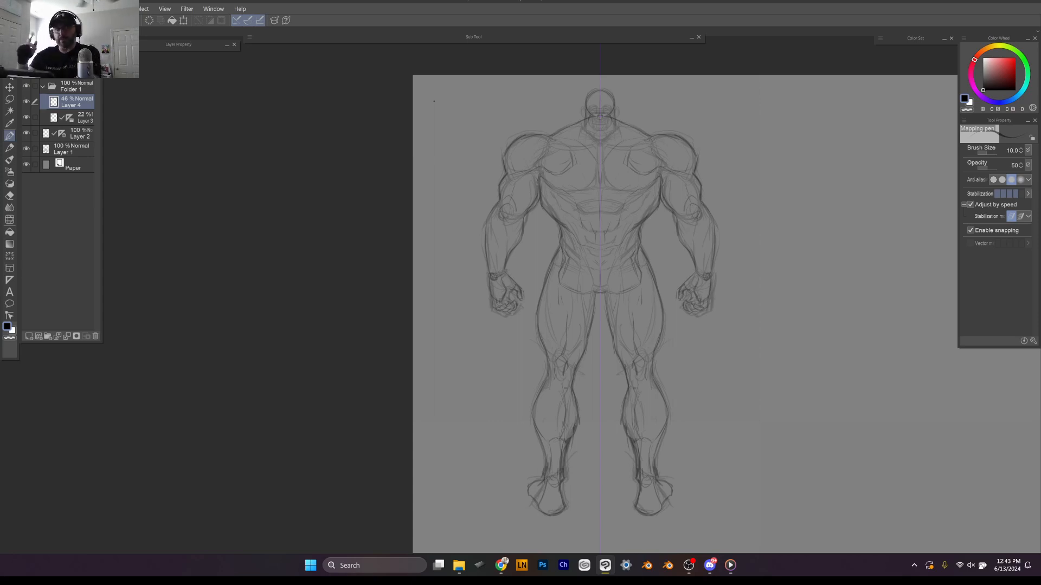
Step: On the new layer above the folder, draw a bold cranium circle over the faded figure's head
scroll(600, 292, "up", 1)
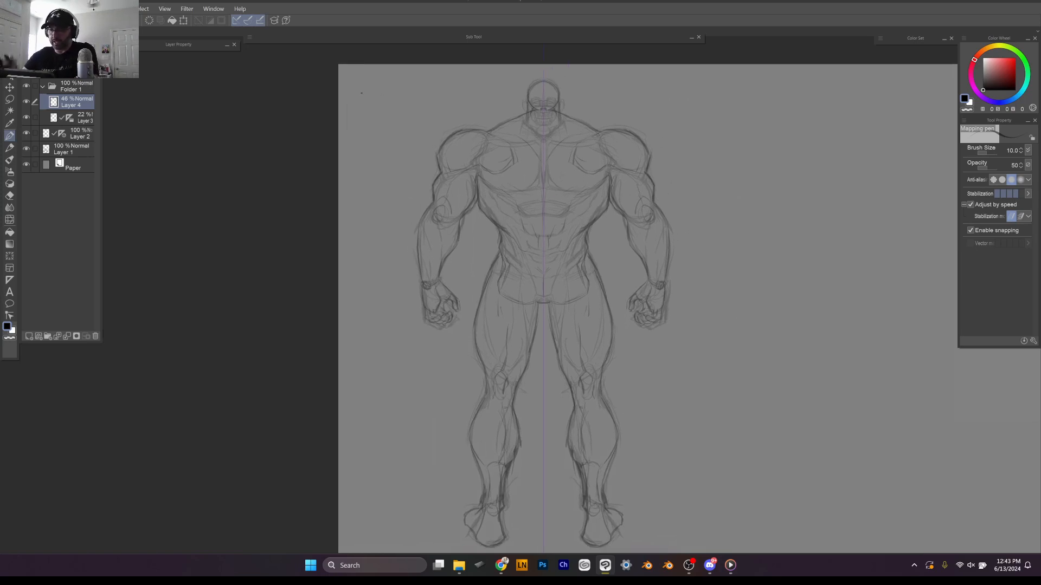
scroll(648, 126, "up", 5)
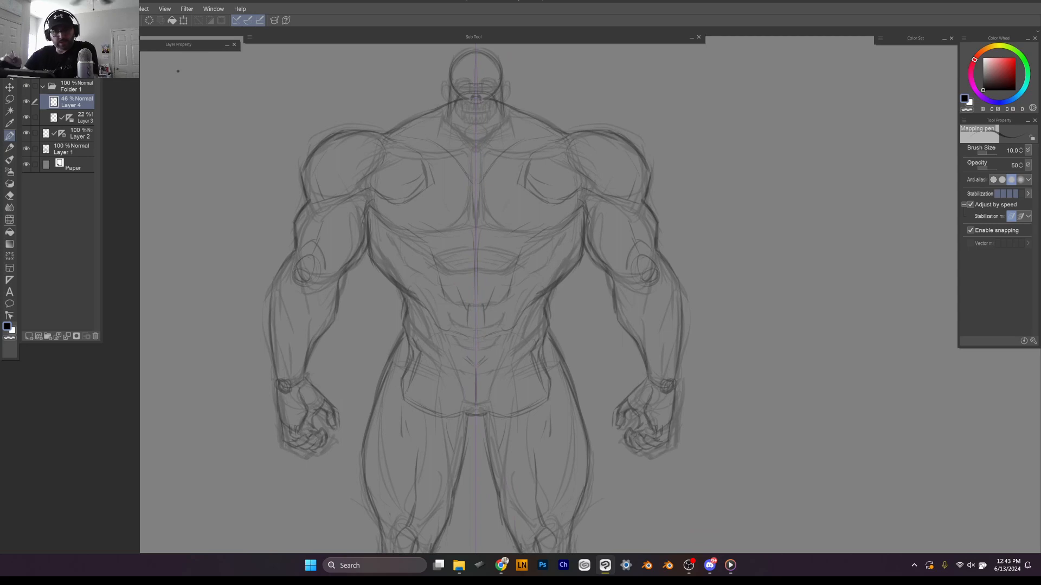
left_click(74, 71)
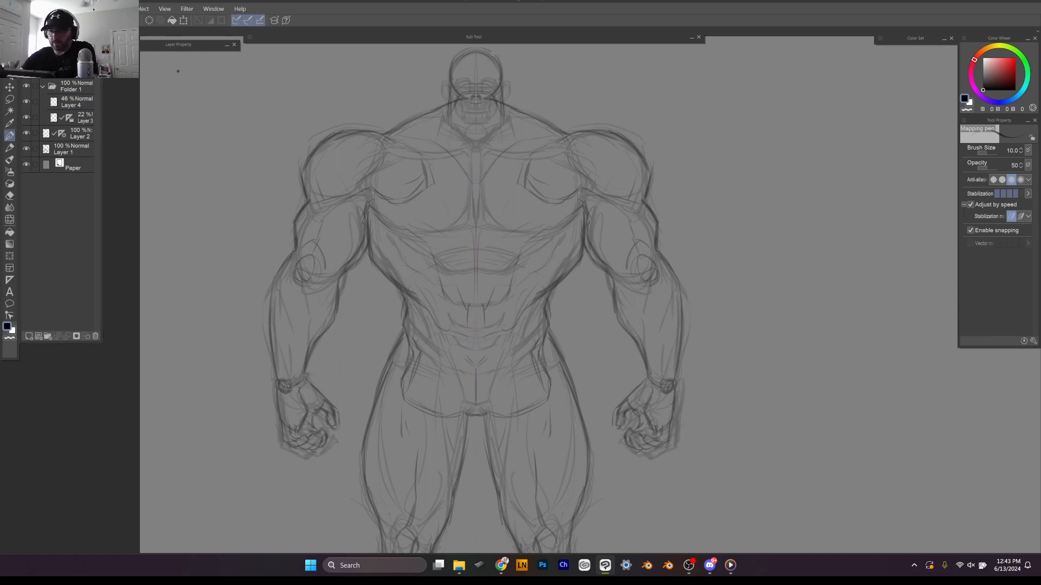
mouse_move(455, 58)
left_mouse_down()
mouse_move(481, 52)
mouse_move(445, 69)
mouse_move(469, 52)
mouse_move(447, 65)
mouse_move(475, 100)
mouse_move(445, 83)
mouse_move(458, 57)
mouse_move(471, 96)
mouse_move(493, 53)
mouse_move(501, 69)
mouse_move(475, 102)
left_mouse_up()
left_click_drag(507, 84, 495, 100)
mouse_move(480, 51)
left_mouse_down()
mouse_move(494, 54)
mouse_move(500, 98)
left_mouse_up()
mouse_move(457, 57)
left_mouse_down()
mouse_move(473, 106)
mouse_move(503, 98)
left_mouse_up()
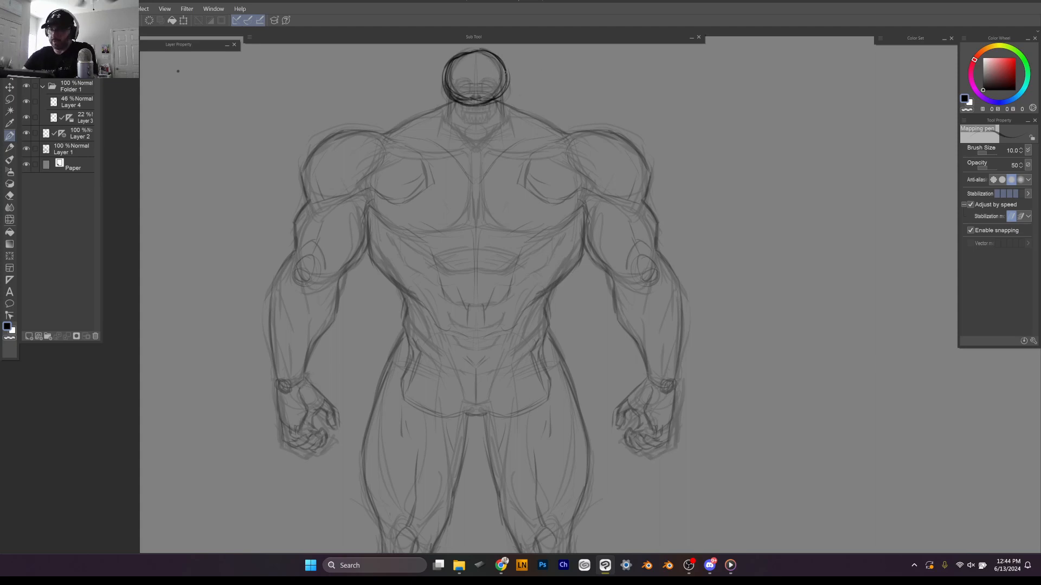
Step: Sketch a small front-view skull beside the figure's head and extend horizontal guide lines from its crown and base
mouse_move(632, 64)
left_mouse_down()
mouse_move(660, 59)
mouse_move(659, 90)
mouse_move(632, 63)
mouse_move(629, 90)
mouse_move(642, 96)
mouse_move(636, 71)
mouse_move(632, 96)
mouse_move(635, 62)
mouse_move(663, 59)
mouse_move(664, 91)
mouse_move(633, 91)
mouse_move(632, 77)
mouse_move(662, 94)
left_mouse_up()
mouse_move(647, 59)
left_mouse_down()
mouse_move(648, 91)
mouse_move(664, 80)
mouse_move(631, 97)
mouse_move(652, 109)
mouse_move(662, 95)
mouse_move(645, 105)
mouse_move(655, 110)
mouse_move(644, 101)
left_mouse_up()
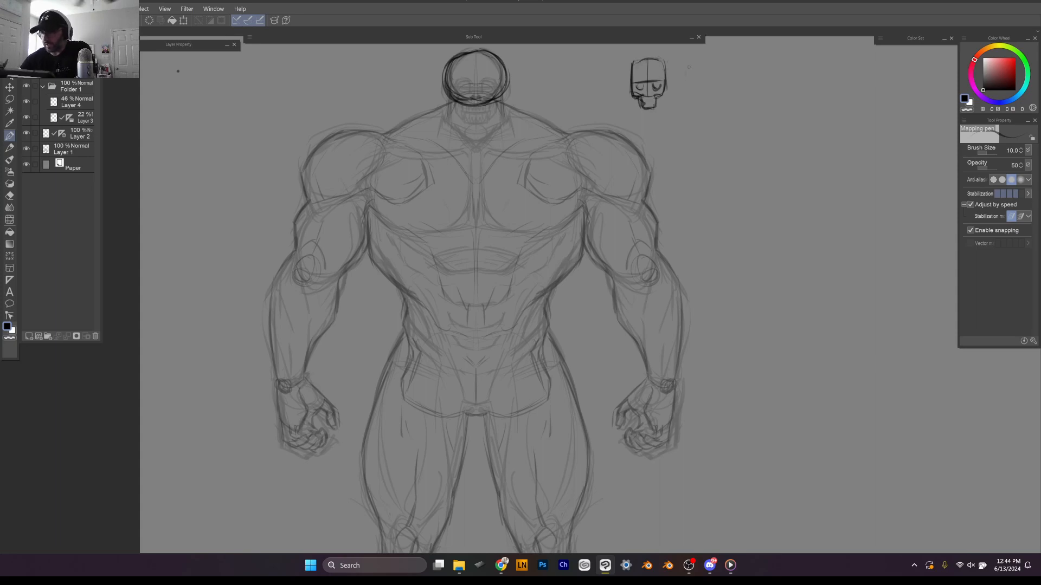
left_click_drag(660, 61, 759, 58)
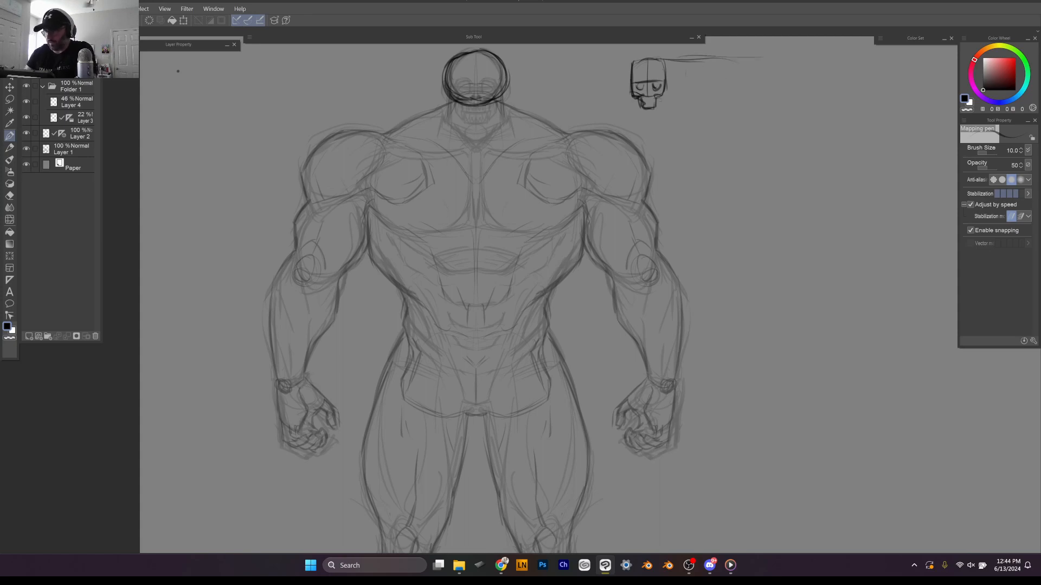
left_click_drag(667, 98, 762, 93)
left_click_drag(660, 96, 701, 95)
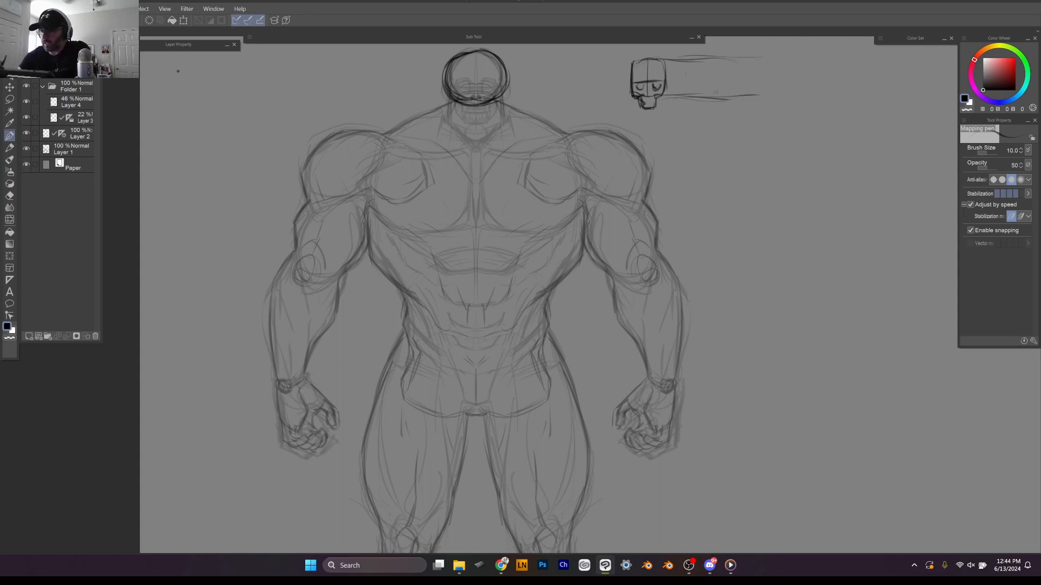
Step: Draw a side-view cranium between the guide lines with a vertical midline, eye socket and upper face
left_click_drag(711, 59, 711, 97)
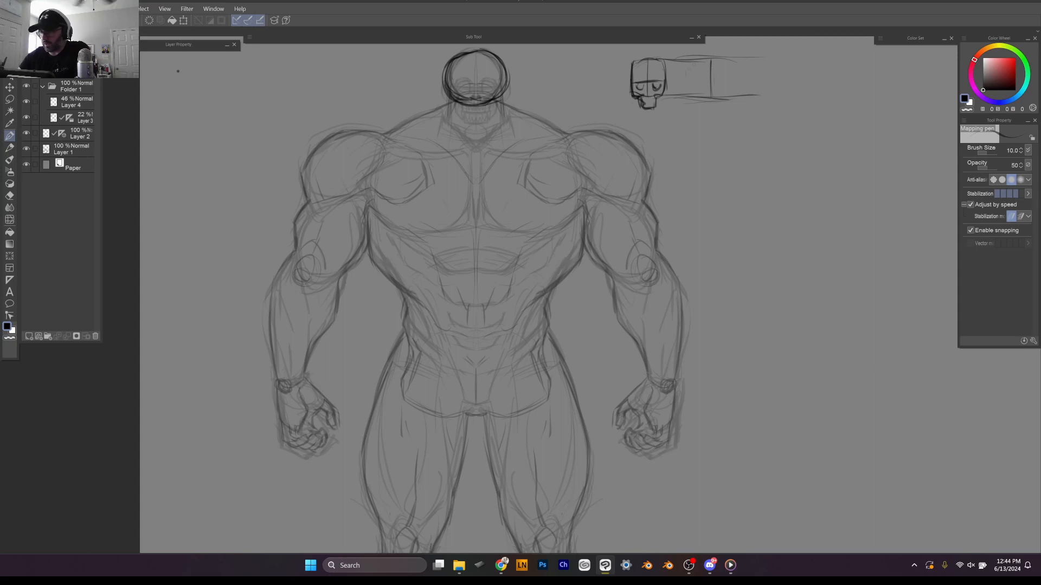
mouse_move(695, 61)
left_mouse_down()
mouse_move(691, 94)
mouse_move(690, 67)
mouse_move(687, 85)
mouse_move(712, 56)
left_mouse_up()
mouse_move(694, 64)
left_mouse_down()
mouse_move(735, 68)
mouse_move(738, 89)
mouse_move(727, 97)
left_mouse_up()
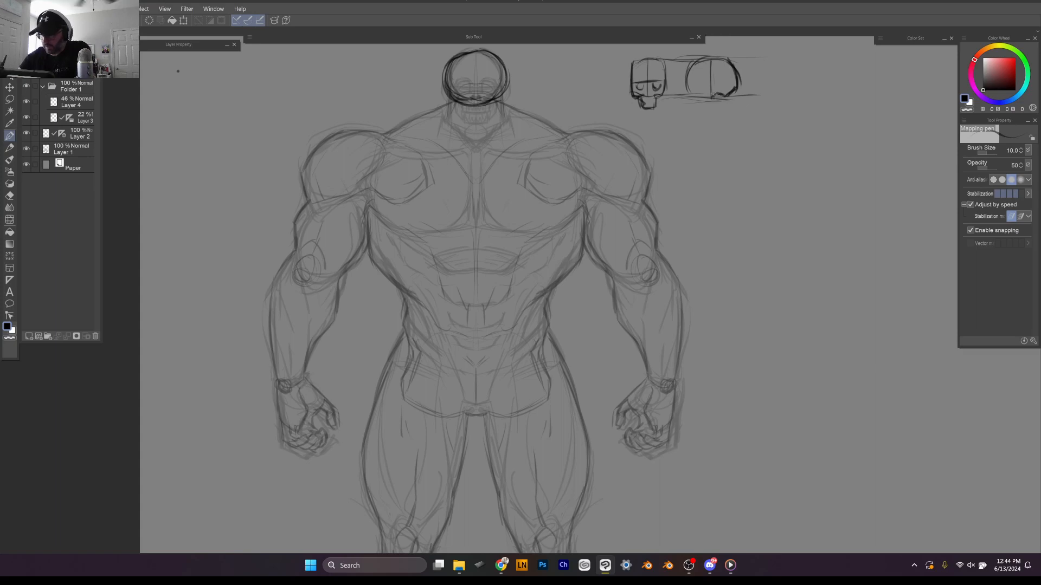
mouse_move(704, 96)
left_mouse_down()
mouse_move(687, 83)
mouse_move(698, 106)
mouse_move(688, 94)
mouse_move(687, 108)
mouse_move(709, 79)
mouse_move(697, 92)
left_mouse_up()
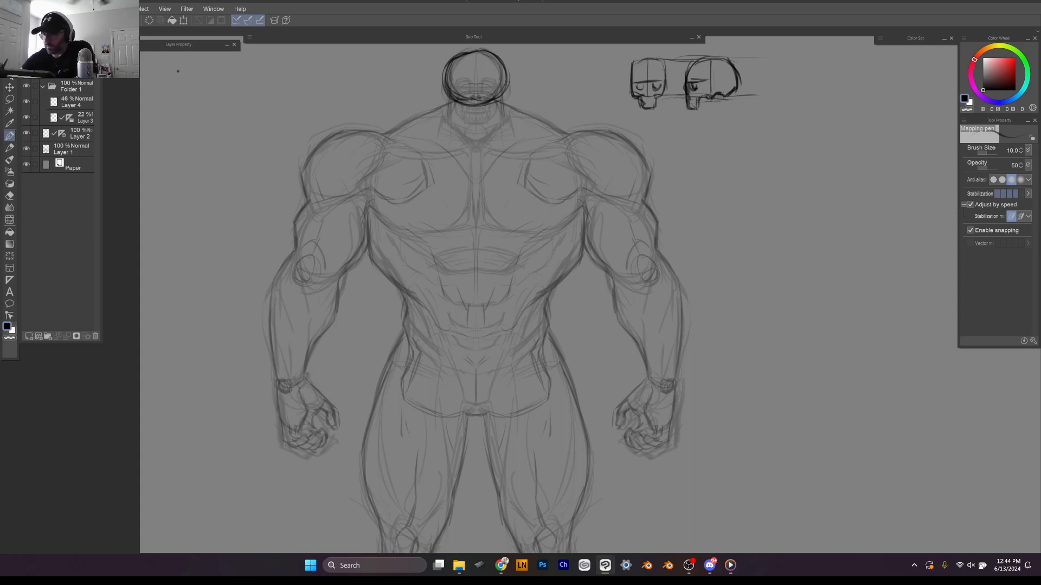
Step: Add the cheek and angular lower jaw beneath the small side-view skull
left_click_drag(716, 98, 718, 107)
mouse_move(718, 106)
left_mouse_down()
mouse_move(730, 97)
mouse_move(704, 112)
left_mouse_up()
left_click_drag(706, 111, 690, 131)
left_click_drag(690, 131, 714, 120)
left_click_drag(715, 124, 713, 111)
left_click_drag(715, 100, 711, 123)
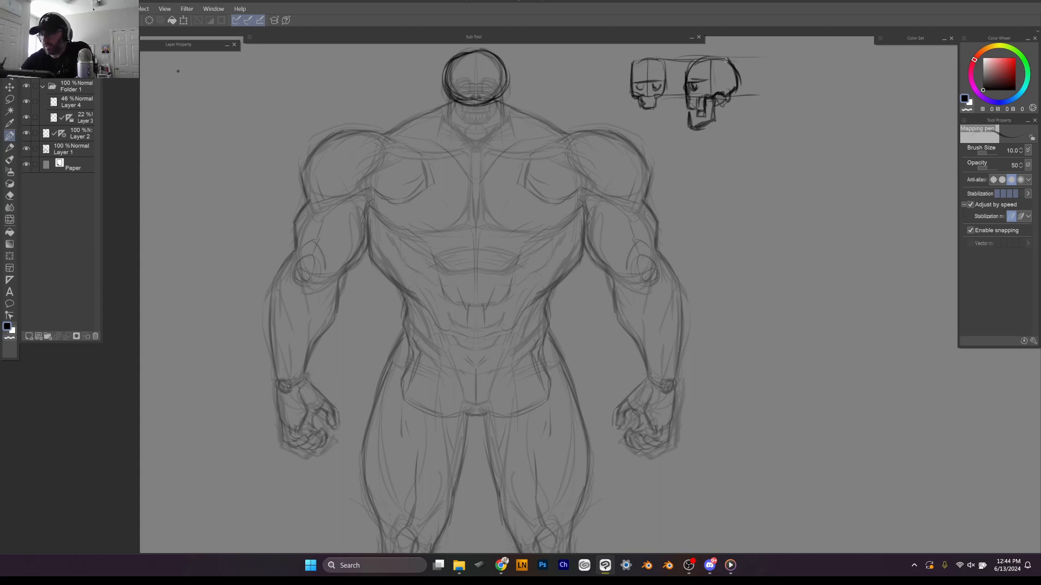
Step: Thicken the small side-view skull's cranium and add neck lines descending from its base
mouse_move(716, 56)
left_mouse_down()
mouse_move(736, 66)
mouse_move(728, 56)
left_mouse_up()
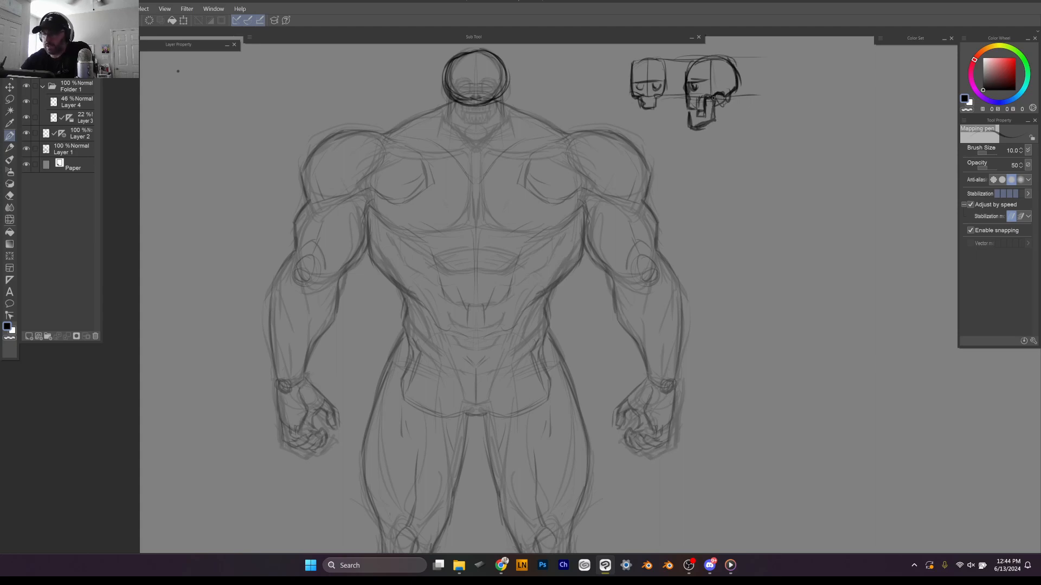
left_click_drag(717, 101, 734, 96)
mouse_move(716, 56)
left_mouse_down()
mouse_move(738, 75)
mouse_move(710, 148)
mouse_move(715, 115)
mouse_move(742, 120)
mouse_move(710, 149)
left_mouse_up()
left_click_drag(734, 114, 757, 118)
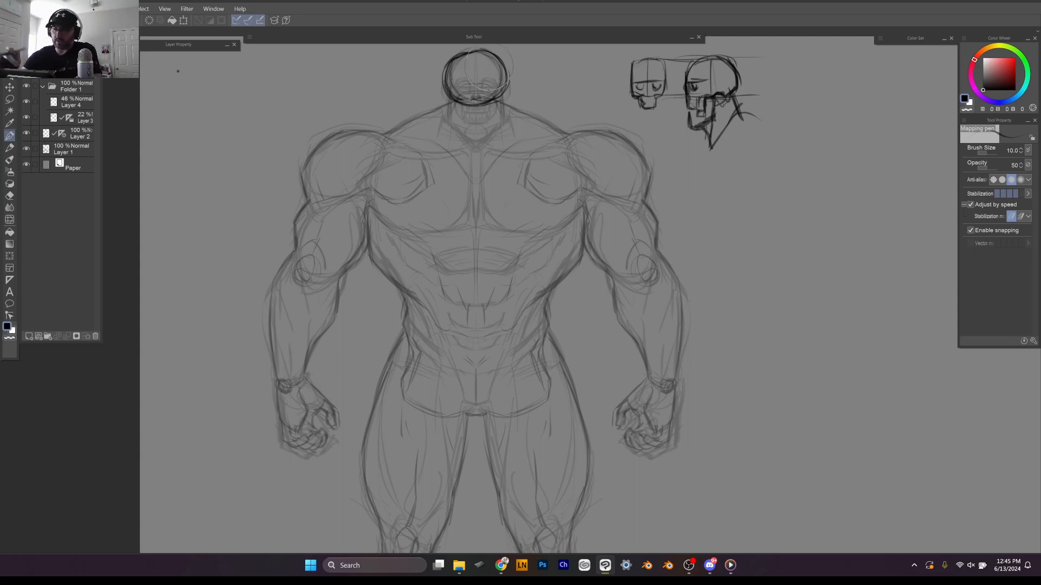
Step: Add dividing lines to the large cranium circle and draw a left-facing jaw and cheek beneath it
mouse_move(449, 82)
left_mouse_down()
mouse_move(453, 57)
mouse_move(490, 51)
mouse_move(503, 98)
left_mouse_up()
left_click_drag(477, 53, 473, 103)
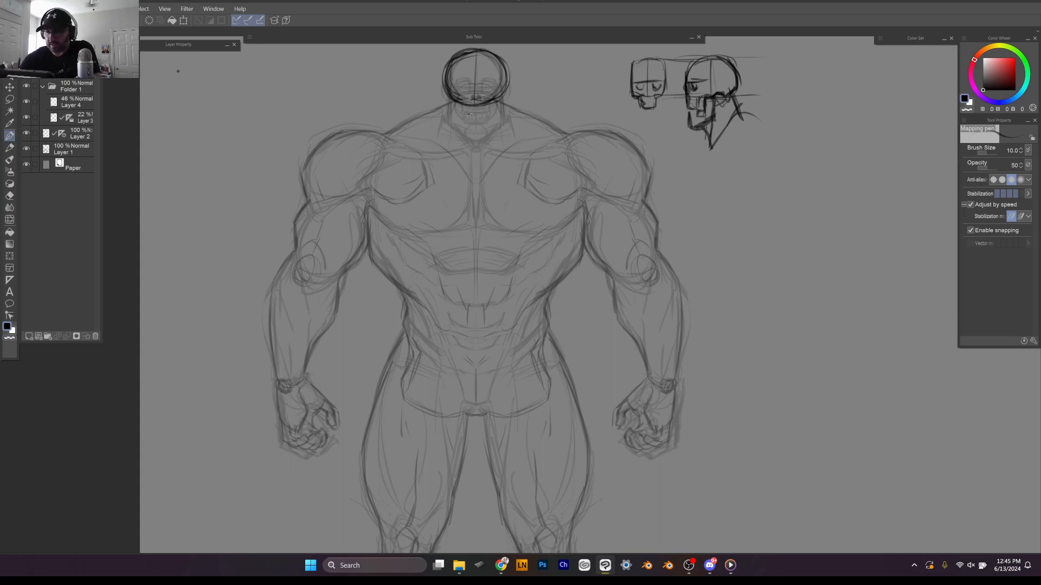
mouse_move(446, 96)
left_mouse_down()
mouse_move(448, 112)
mouse_move(460, 114)
mouse_move(444, 135)
mouse_move(469, 134)
left_mouse_up()
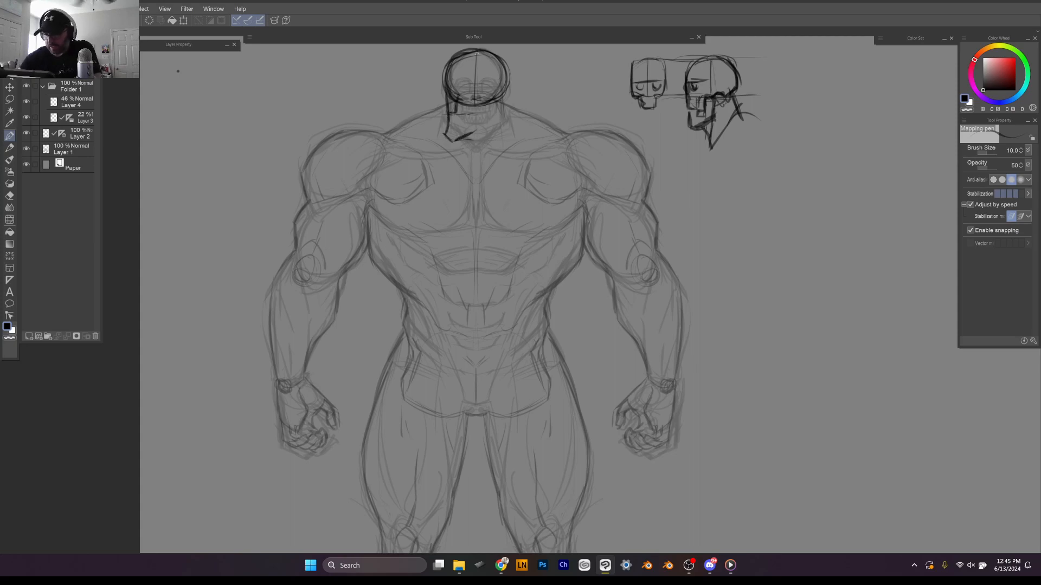
mouse_move(477, 56)
left_mouse_down()
mouse_move(475, 128)
mouse_move(466, 108)
mouse_move(457, 123)
left_mouse_up()
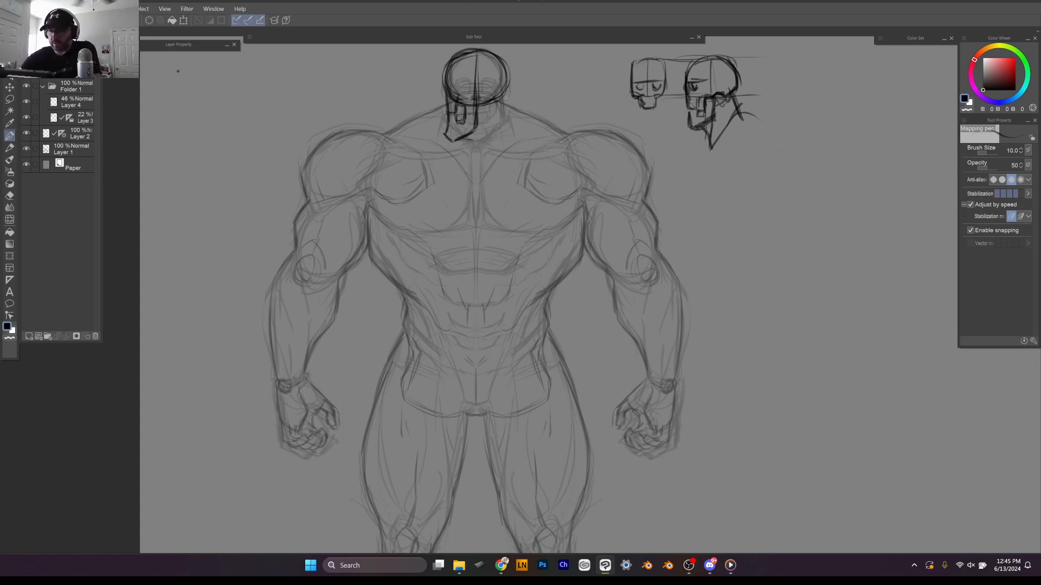
Step: Add the brow line, eye socket and fuller back of the large skull, and shift the layer's drawing slightly left
left_click_drag(449, 84, 480, 75)
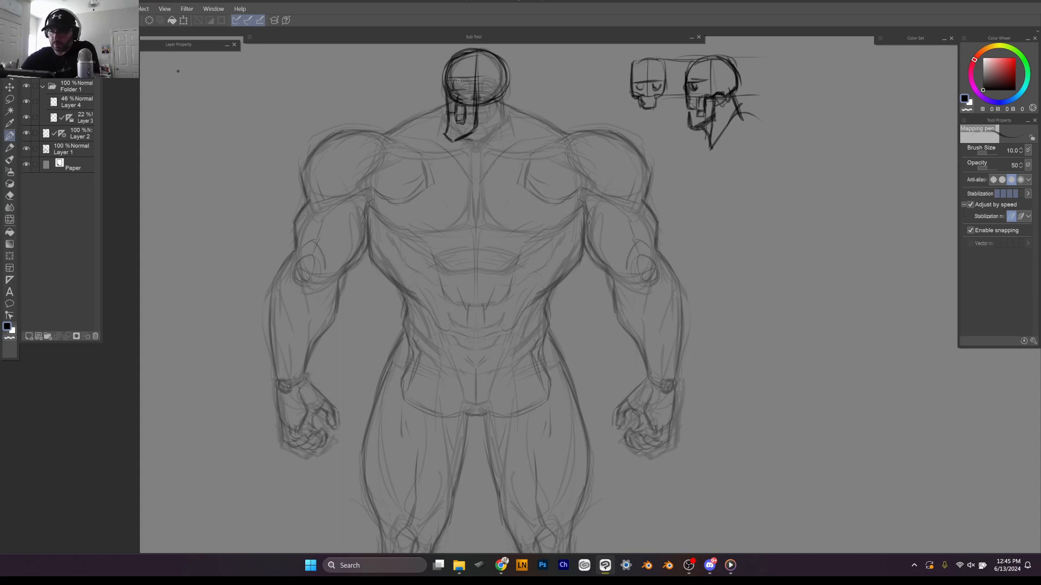
mouse_move(455, 82)
left_mouse_down()
mouse_move(466, 107)
mouse_move(454, 111)
mouse_move(446, 88)
mouse_move(443, 98)
mouse_move(455, 116)
mouse_move(463, 109)
mouse_move(453, 144)
mouse_move(480, 109)
left_mouse_up()
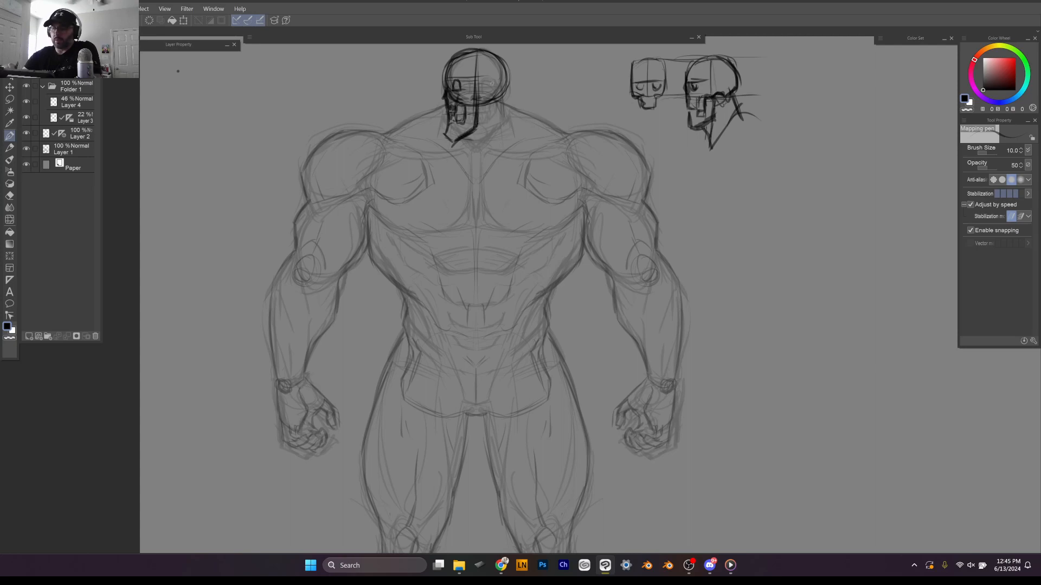
mouse_move(487, 49)
left_mouse_down()
mouse_move(509, 65)
mouse_move(508, 91)
left_mouse_up()
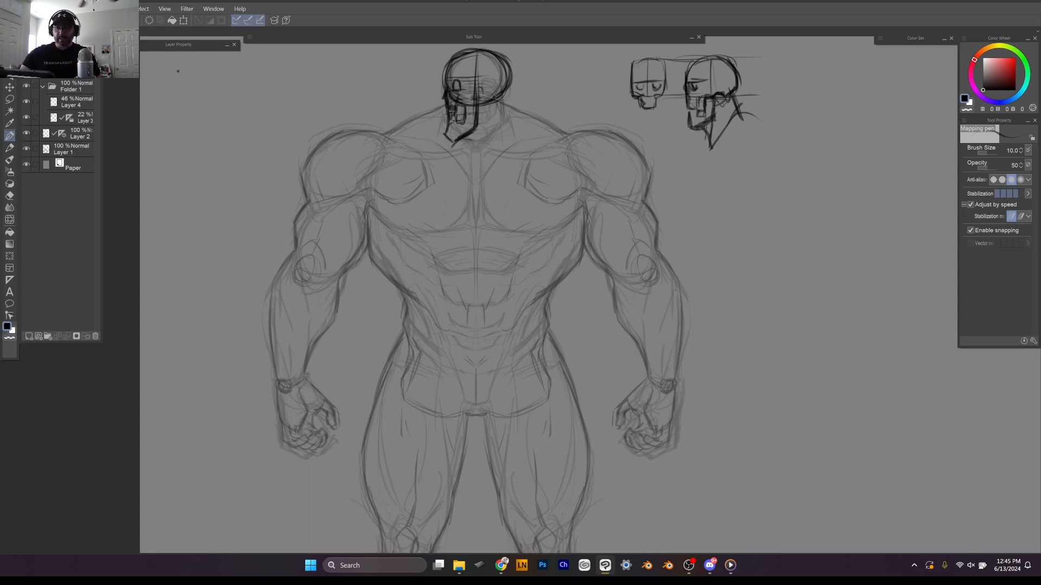
mouse_move(496, 97)
left_mouse_down()
mouse_move(468, 99)
mouse_move(488, 95)
left_mouse_up()
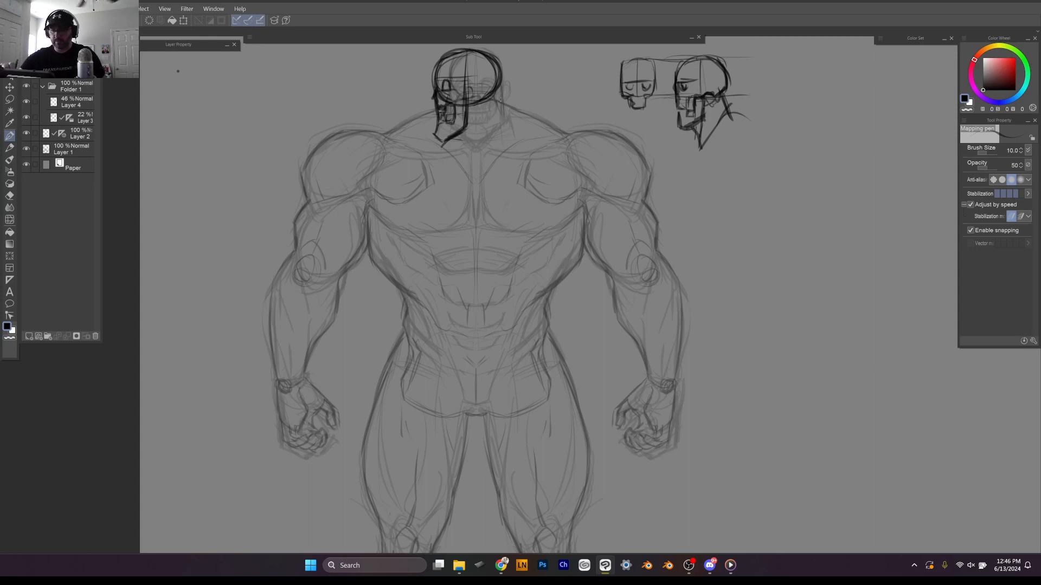
Step: Draw the front and back of the neck, the trapezius slope and the neck's base line below the large left-facing head
left_click(25, 118)
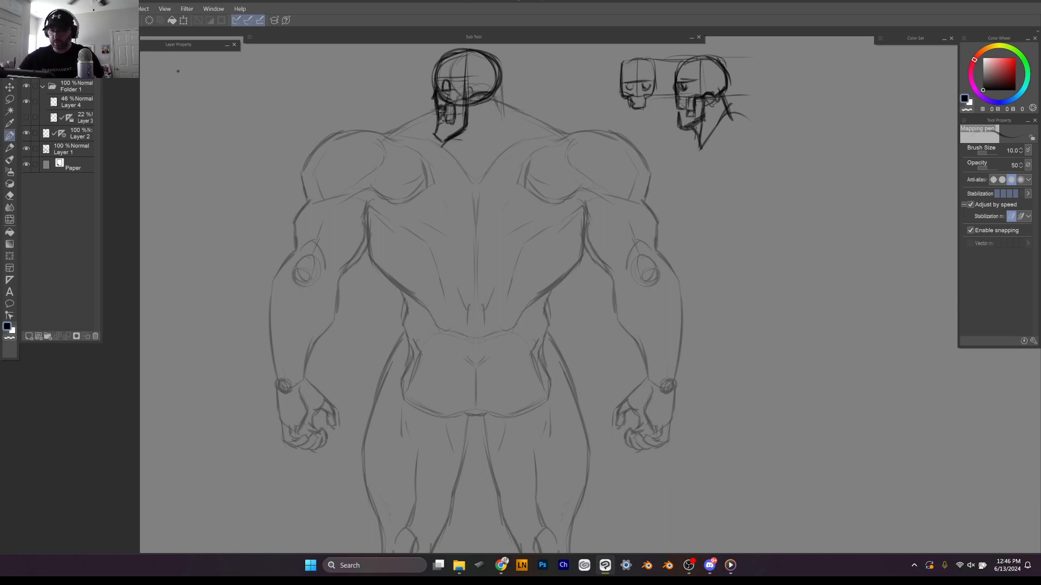
mouse_move(493, 93)
left_mouse_down()
mouse_move(508, 128)
mouse_move(510, 104)
mouse_move(547, 135)
mouse_move(499, 120)
mouse_move(499, 150)
mouse_move(529, 154)
left_mouse_up()
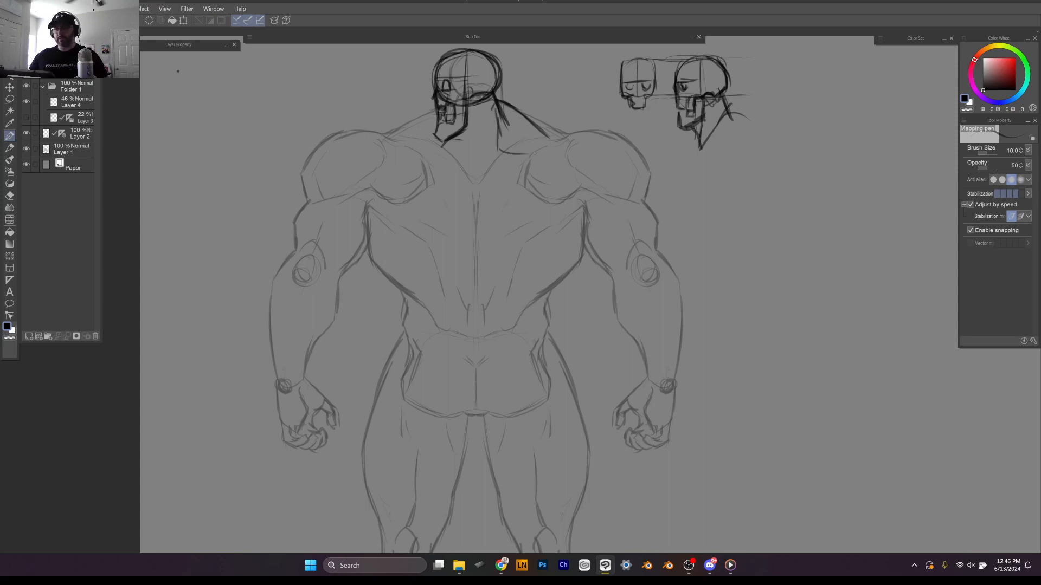
left_click(26, 118)
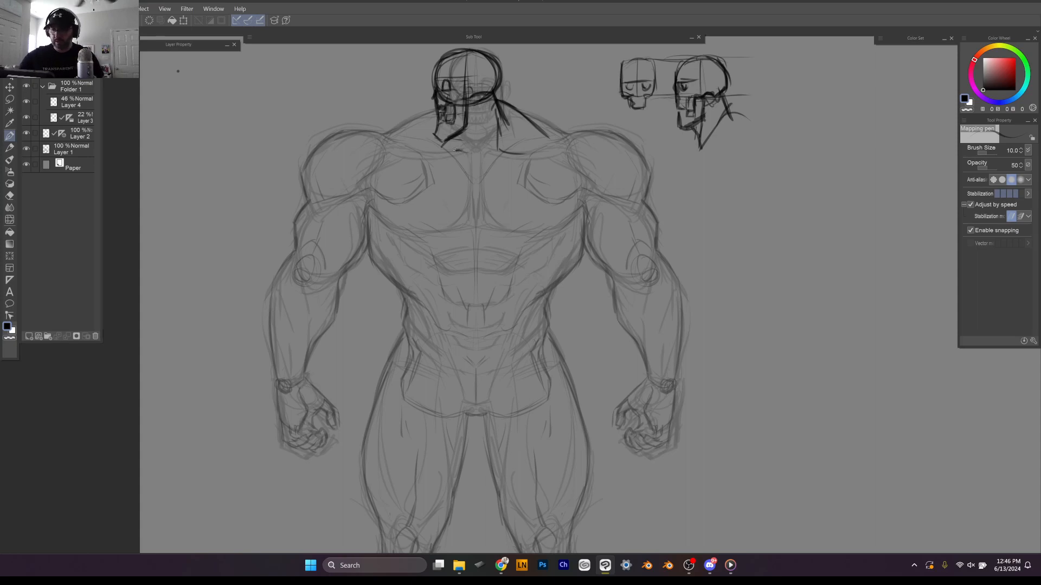
left_click_drag(466, 124, 447, 158)
mouse_move(457, 139)
left_mouse_down()
mouse_move(445, 161)
mouse_move(506, 145)
mouse_move(448, 164)
left_mouse_up()
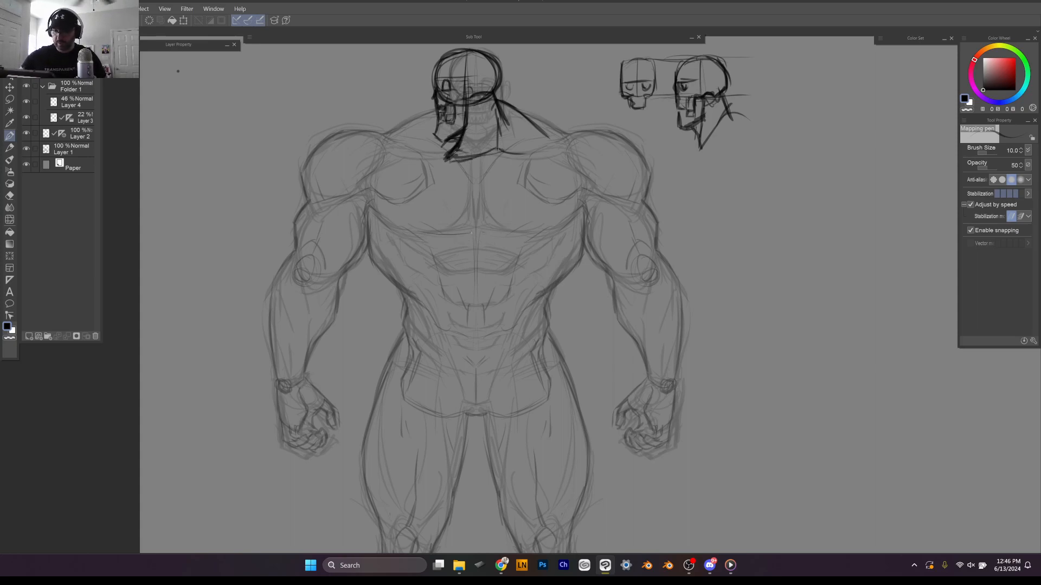
Step: Draw the bulging front contour of the chest from the neck base down and extend the trapezius slope onto the upper back
left_click_drag(441, 158, 416, 202)
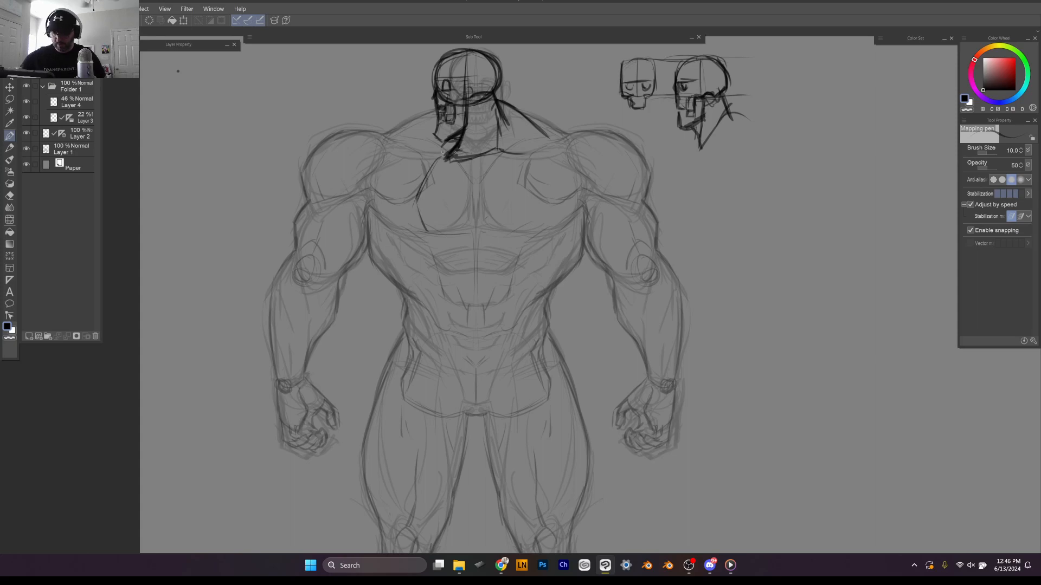
mouse_move(446, 159)
left_mouse_down()
mouse_move(417, 213)
mouse_move(427, 232)
mouse_move(416, 212)
mouse_move(427, 232)
mouse_move(419, 197)
mouse_move(429, 232)
left_mouse_up()
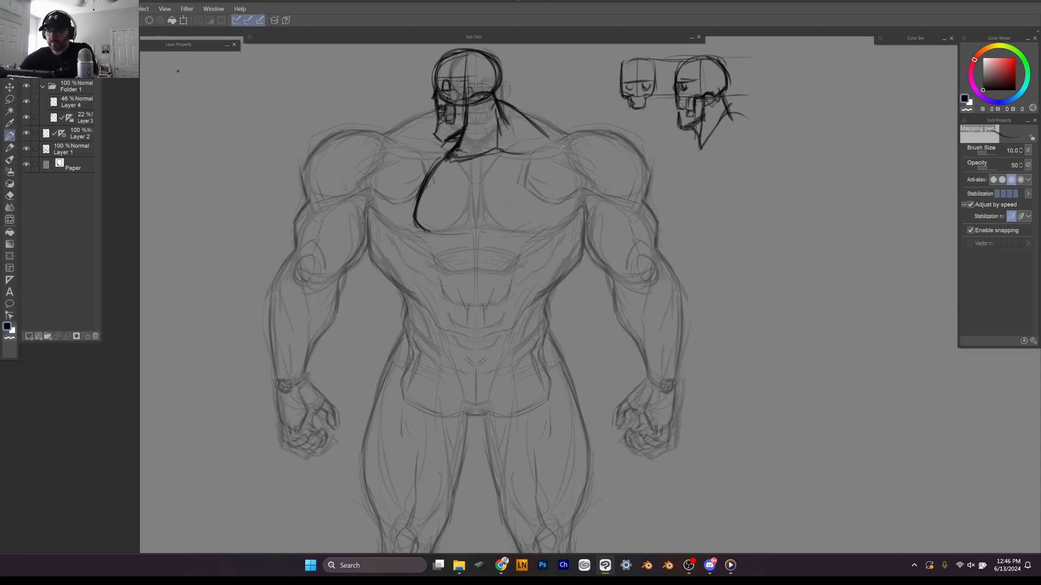
left_click_drag(524, 114, 565, 152)
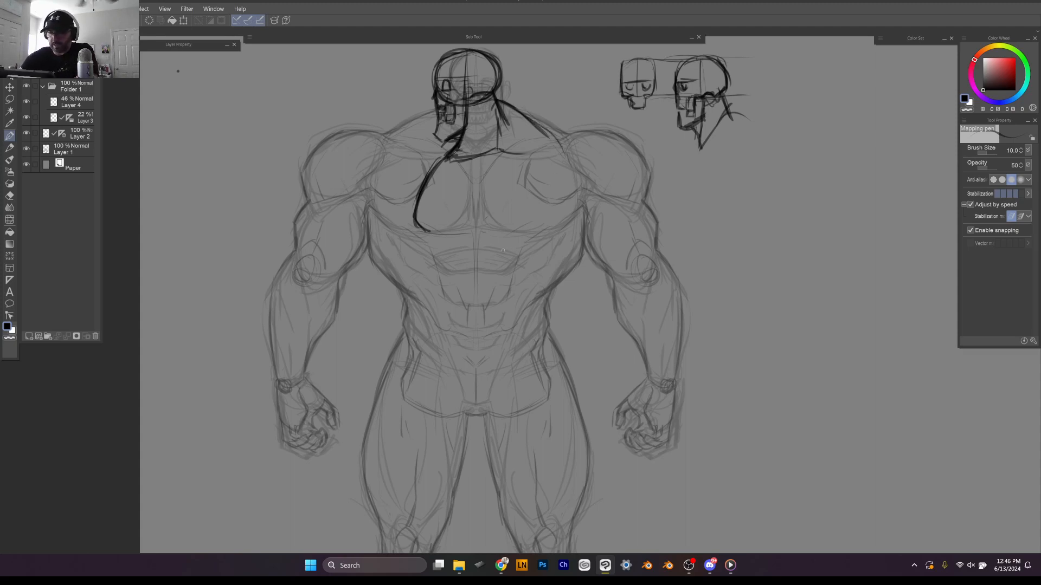
Step: Sketch the rib cage with its pointed lower edge and curved back, and add the rising lower edge of the pectoral
left_click_drag(459, 158, 414, 247)
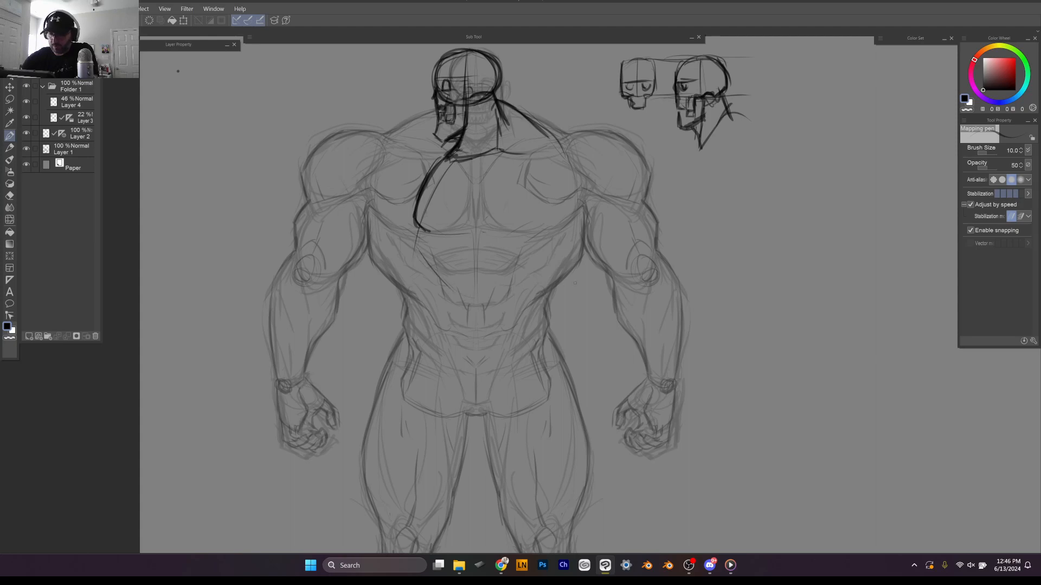
mouse_move(449, 286)
left_mouse_down()
mouse_move(489, 301)
mouse_move(524, 262)
left_mouse_up()
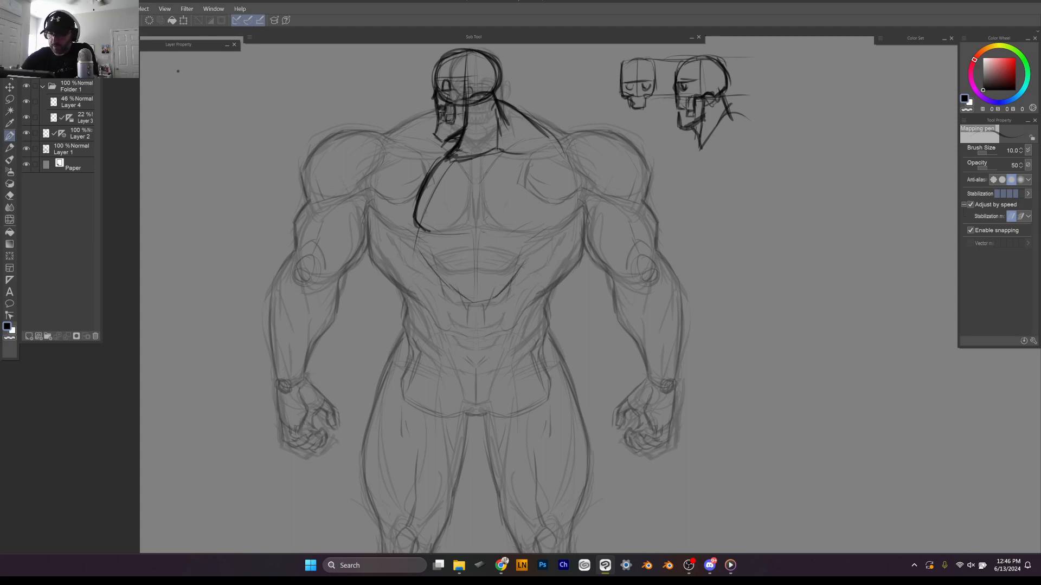
left_click_drag(562, 177, 543, 257)
mouse_move(565, 212)
left_mouse_down()
mouse_move(535, 270)
mouse_move(490, 298)
left_mouse_up()
left_click_drag(503, 292, 534, 271)
left_click_drag(565, 226, 561, 156)
left_click_drag(564, 198, 549, 247)
left_click_drag(451, 223, 477, 205)
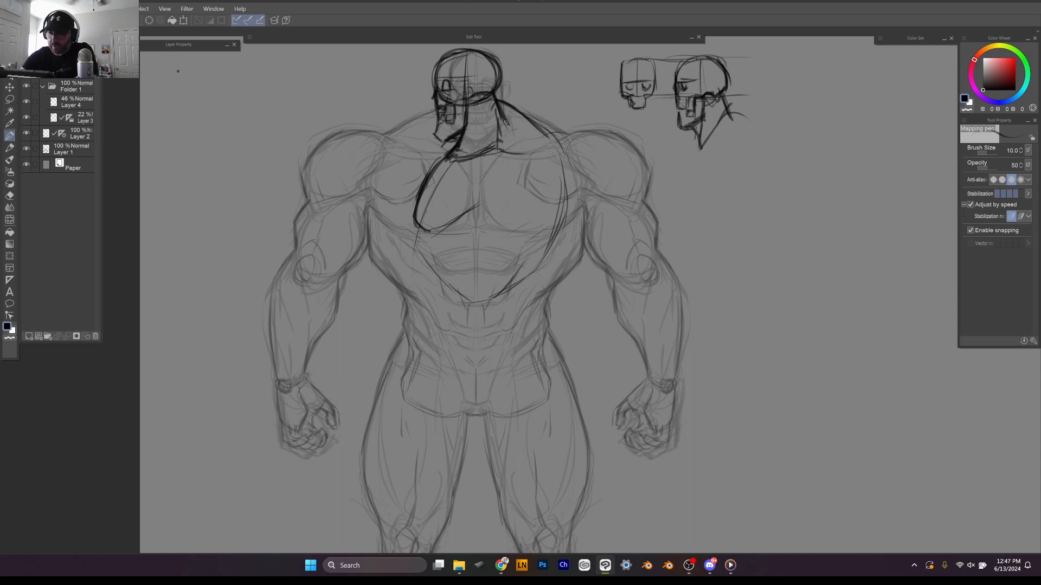
Step: Sketch a shoulder-height guide line and a large circle for the near shoulder on the upper torso
mouse_move(624, 130)
left_mouse_down()
mouse_move(499, 129)
mouse_move(496, 138)
mouse_move(542, 133)
mouse_move(567, 155)
left_mouse_up()
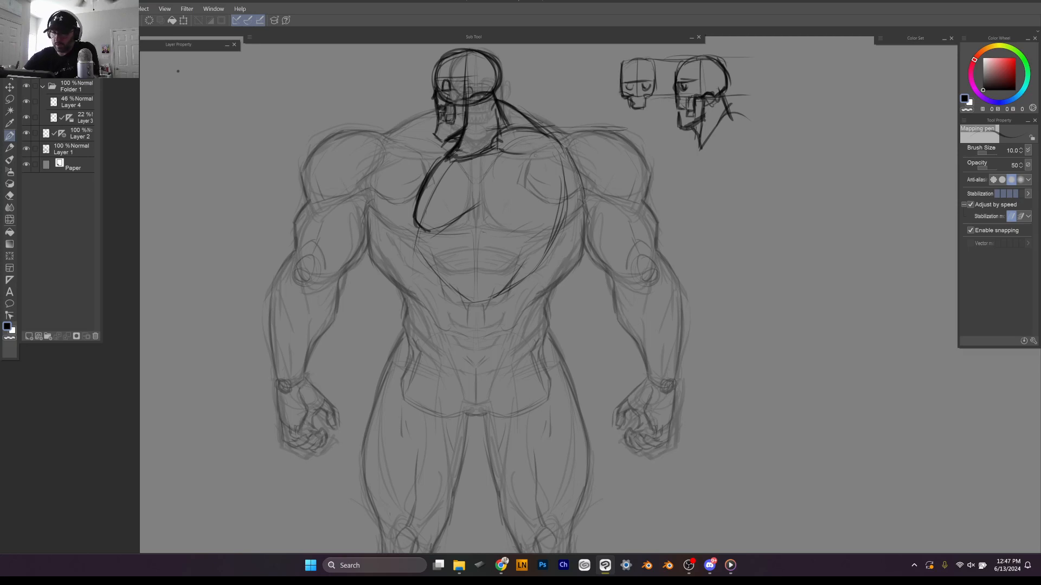
mouse_move(502, 168)
left_mouse_down()
mouse_move(499, 204)
mouse_move(491, 182)
mouse_move(535, 206)
mouse_move(515, 208)
mouse_move(525, 136)
mouse_move(500, 149)
mouse_move(558, 167)
left_mouse_up()
mouse_move(519, 137)
left_mouse_down()
mouse_move(545, 161)
mouse_move(547, 225)
mouse_move(515, 215)
mouse_move(563, 173)
mouse_move(529, 213)
left_mouse_up()
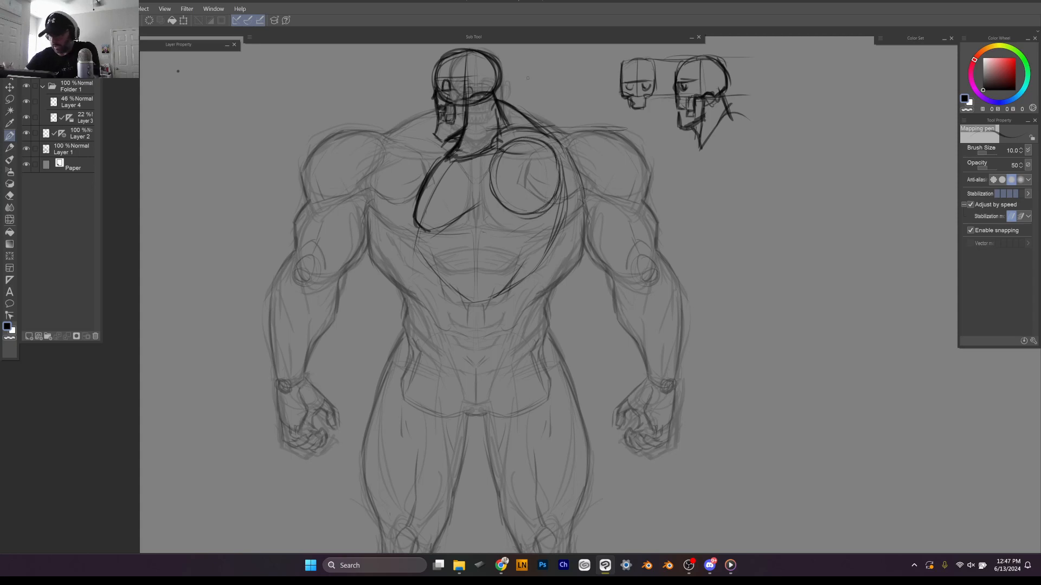
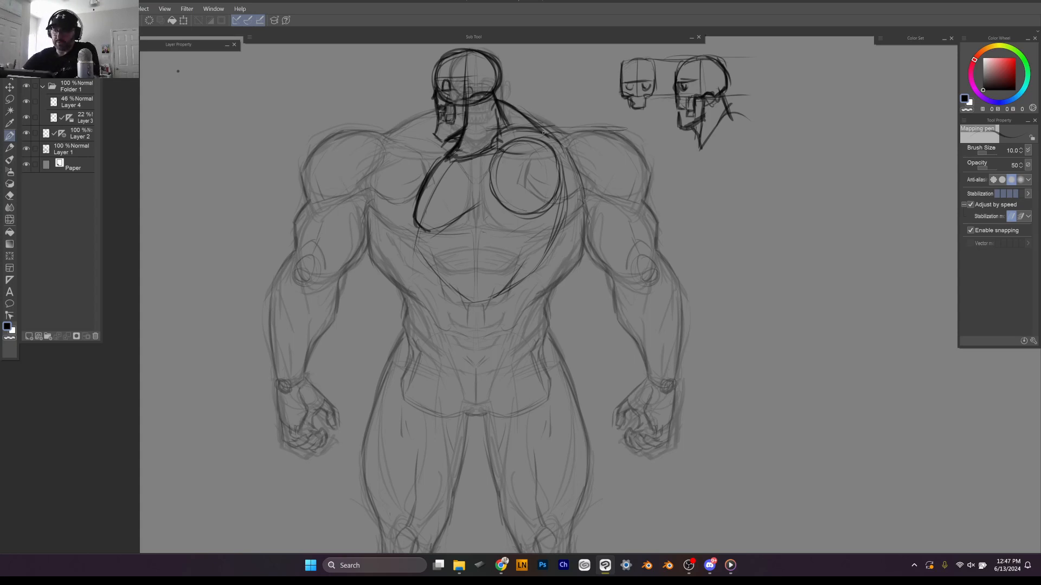
Step: Strengthen the trapezius and neck base lines and darken the upper back contour down along the rib cage
left_click_drag(554, 132, 573, 162)
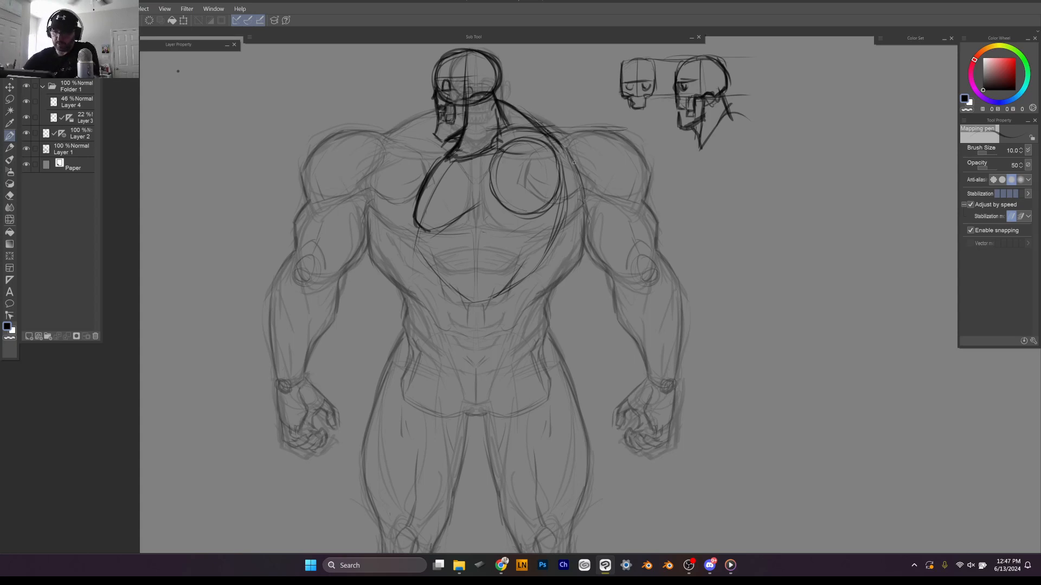
mouse_move(534, 130)
left_mouse_down()
mouse_move(500, 159)
mouse_move(548, 140)
mouse_move(500, 146)
mouse_move(556, 155)
mouse_move(545, 135)
left_mouse_up()
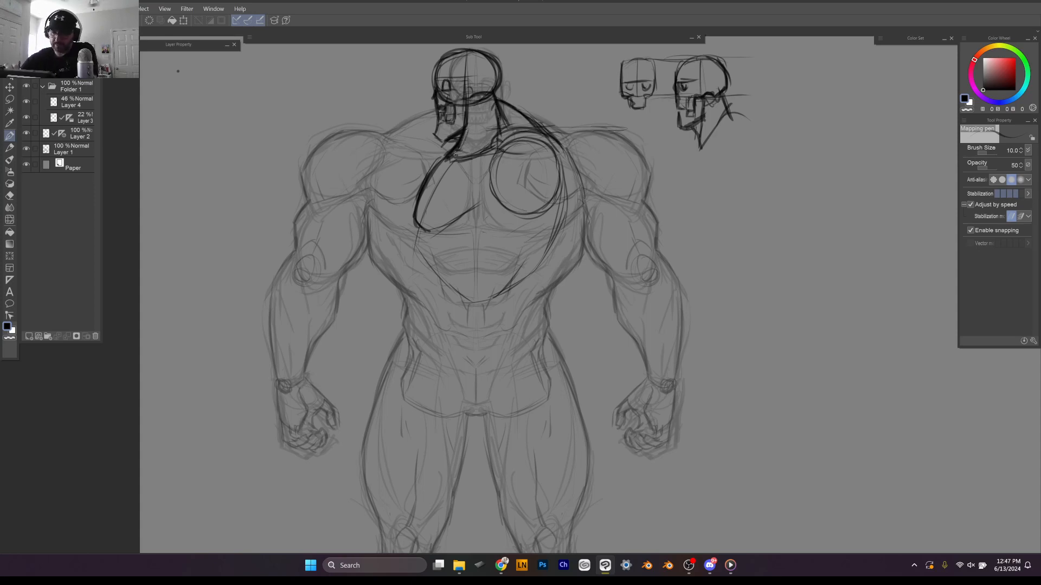
left_click_drag(461, 136, 466, 144)
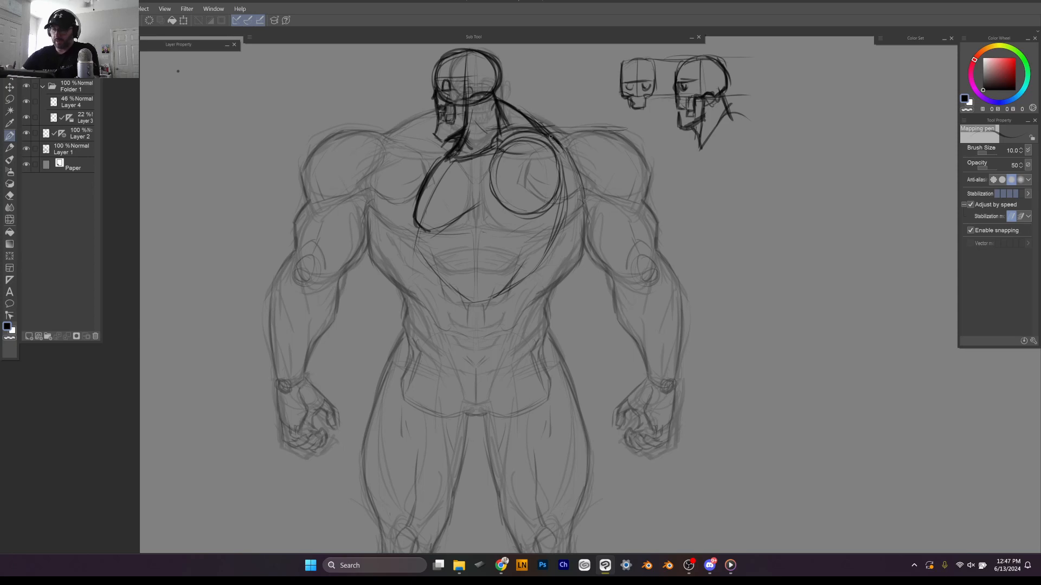
mouse_move(551, 137)
left_mouse_down()
mouse_move(573, 176)
mouse_move(559, 210)
left_mouse_up()
mouse_move(545, 131)
left_mouse_down()
mouse_move(569, 183)
mouse_move(563, 223)
mouse_move(523, 279)
left_mouse_up()
Step: Draw the front contour of the abdomen below the chest, with light cross guides at the ribs, waist and crotch
mouse_move(423, 229)
left_mouse_down()
mouse_move(417, 273)
mouse_move(430, 282)
mouse_move(427, 273)
mouse_move(436, 308)
left_mouse_up()
left_click_drag(421, 268, 439, 330)
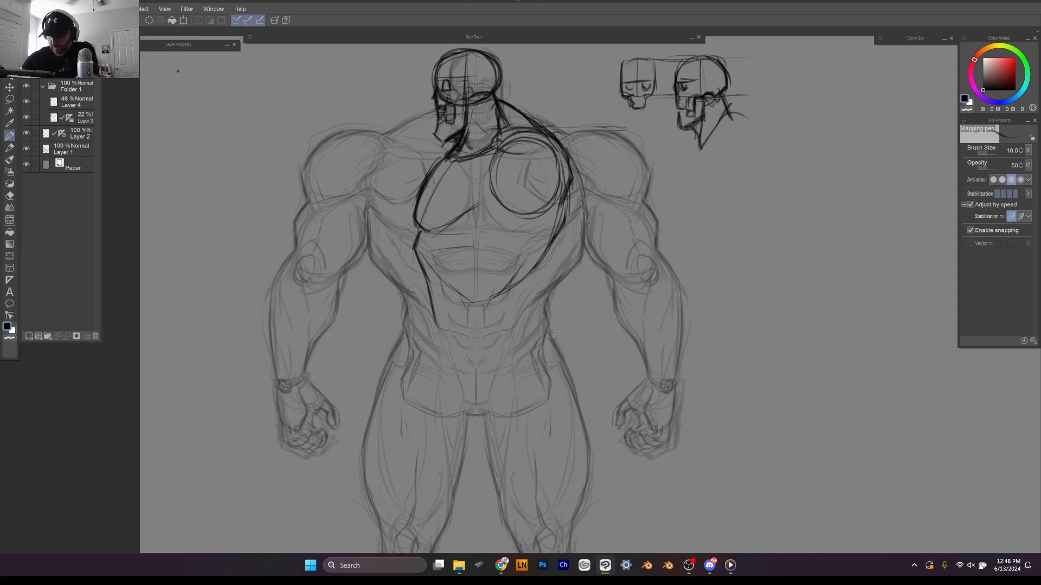
mouse_move(486, 414)
left_mouse_down()
mouse_move(465, 410)
mouse_move(491, 404)
left_mouse_up()
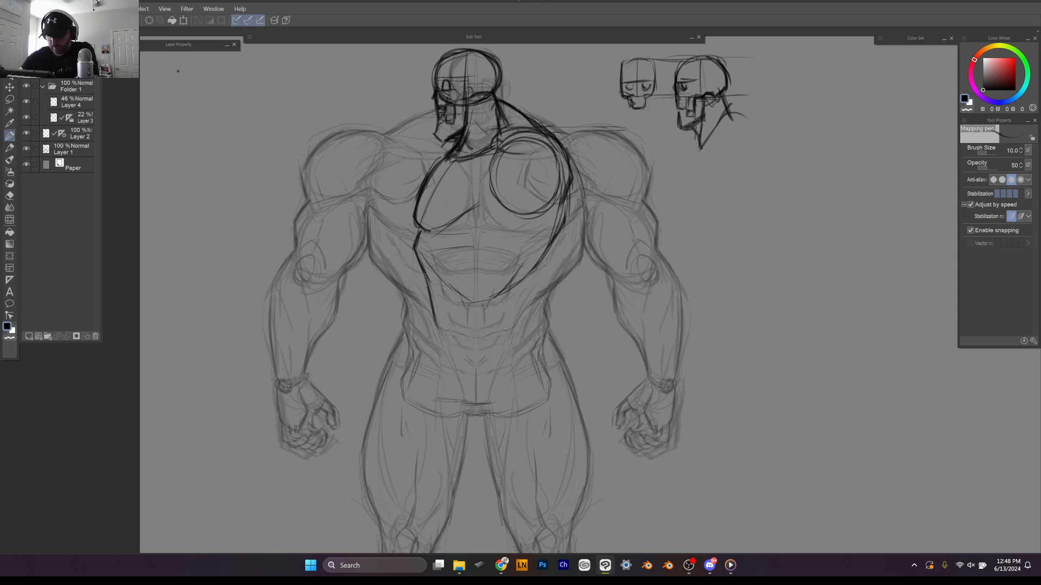
mouse_move(423, 273)
left_mouse_down()
mouse_move(432, 309)
mouse_move(422, 266)
left_mouse_up()
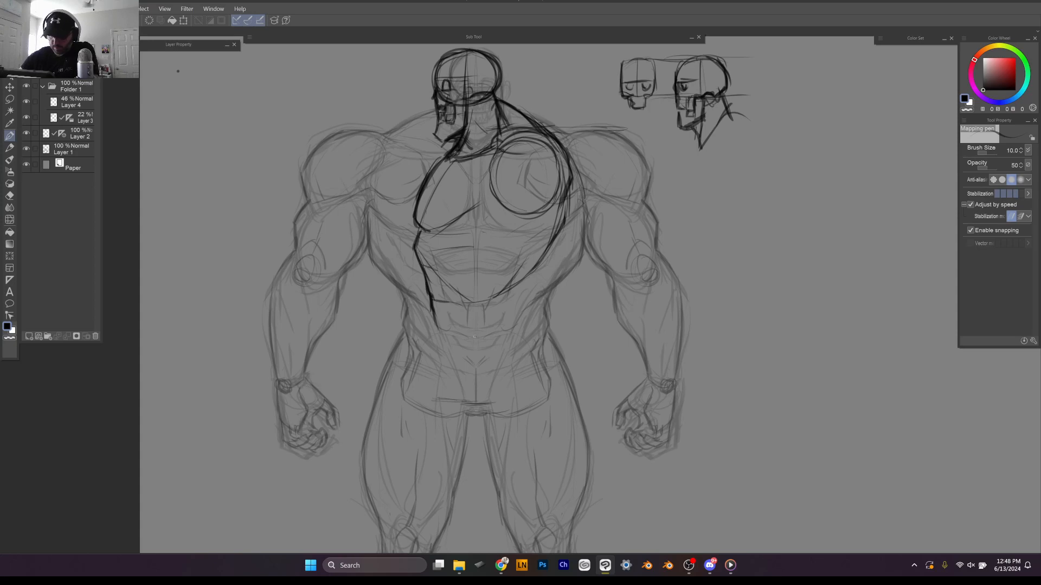
Step: Extend the front of the abdomen to the crotch and outline the bottom and rear of the pelvis
mouse_move(436, 322)
left_mouse_down()
mouse_move(457, 326)
mouse_move(434, 346)
mouse_move(446, 400)
left_mouse_up()
mouse_move(436, 388)
left_mouse_down()
mouse_move(438, 345)
mouse_move(435, 379)
left_mouse_up()
mouse_move(434, 386)
left_mouse_down()
mouse_move(452, 405)
mouse_move(544, 401)
mouse_move(538, 346)
left_mouse_up()
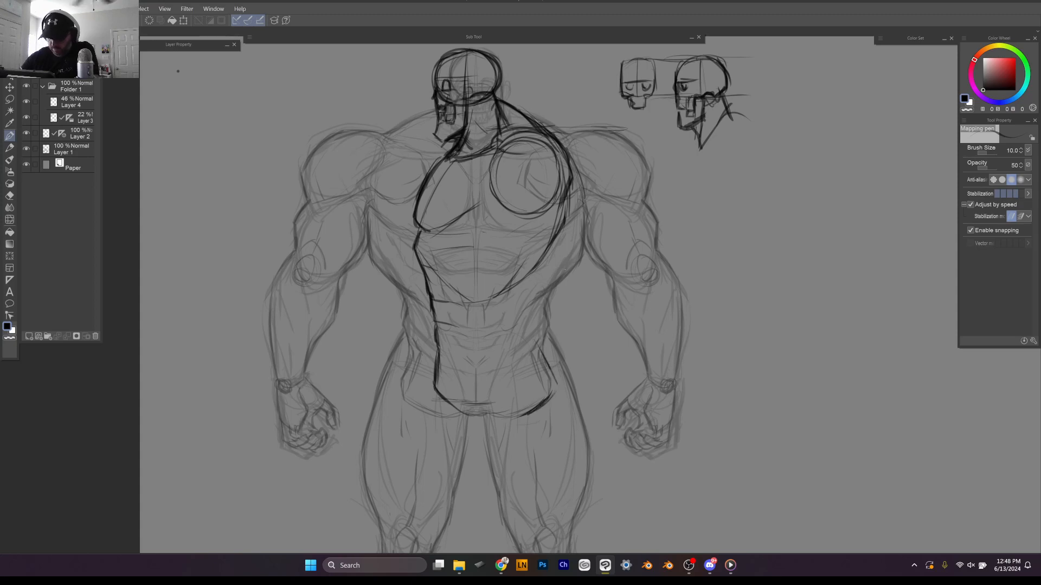
Step: Draw the lower back into the waist and reshape the lat contour from the shoulder down to it
mouse_move(551, 244)
left_mouse_down()
mouse_move(525, 301)
mouse_move(532, 334)
left_mouse_up()
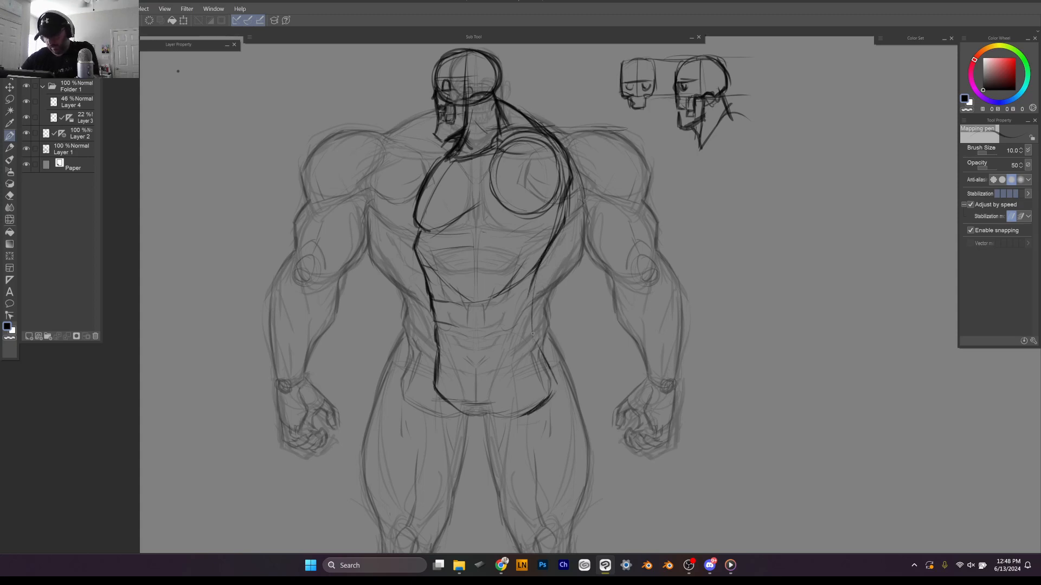
left_click_drag(538, 268, 532, 330)
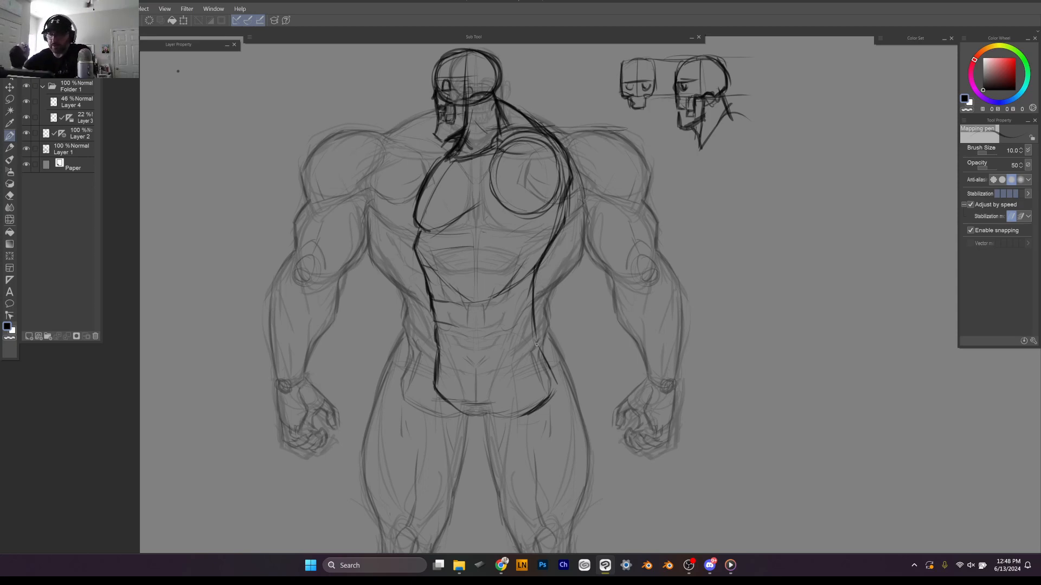
mouse_move(520, 109)
left_mouse_down()
mouse_move(572, 156)
mouse_move(581, 181)
mouse_move(564, 158)
mouse_move(575, 221)
left_mouse_up()
mouse_move(568, 180)
left_mouse_down()
mouse_move(572, 239)
mouse_move(532, 302)
mouse_move(541, 286)
mouse_move(536, 328)
left_mouse_up()
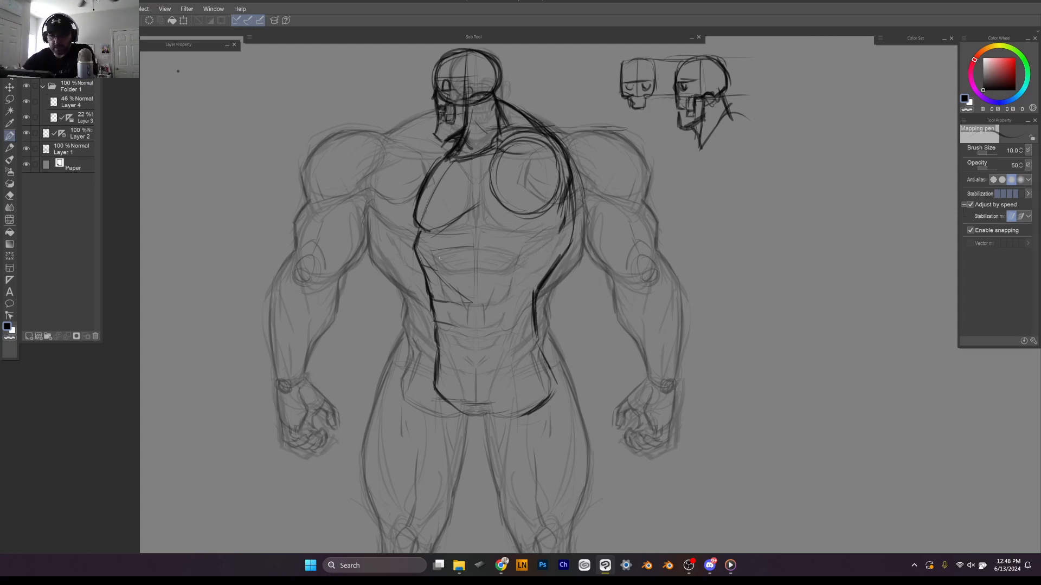
Step: Sketch the abdominal muscle segments along the front of the torso, from below the chest to the lower belly
mouse_move(419, 236)
left_mouse_down()
mouse_move(424, 269)
mouse_move(463, 268)
mouse_move(450, 300)
left_mouse_up()
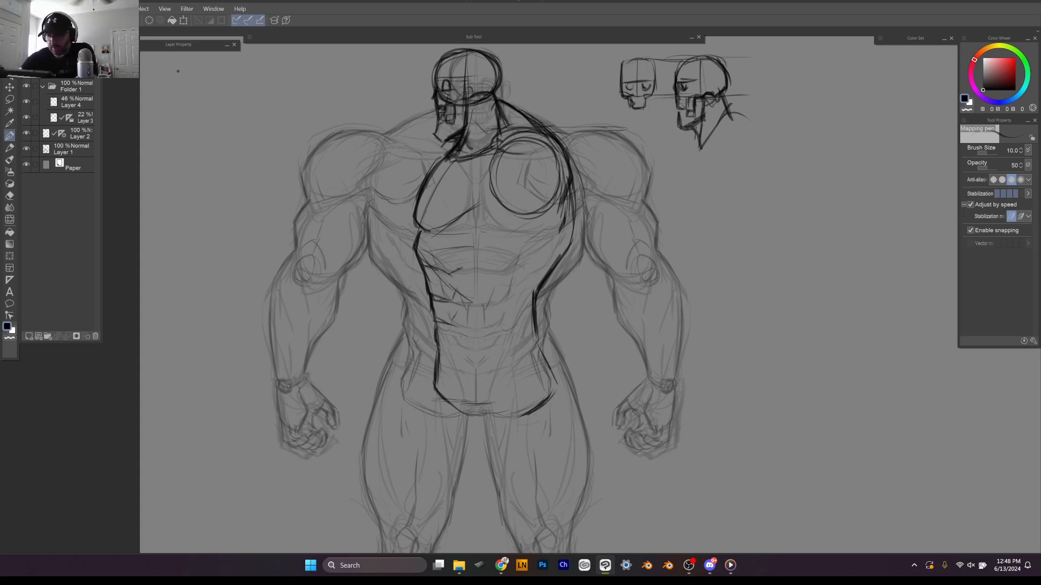
left_click_drag(443, 353, 453, 351)
mouse_move(491, 249)
left_mouse_down()
mouse_move(472, 262)
mouse_move(484, 270)
mouse_move(459, 313)
left_mouse_up()
mouse_move(461, 311)
left_mouse_down()
mouse_move(452, 325)
mouse_move(461, 345)
left_mouse_up()
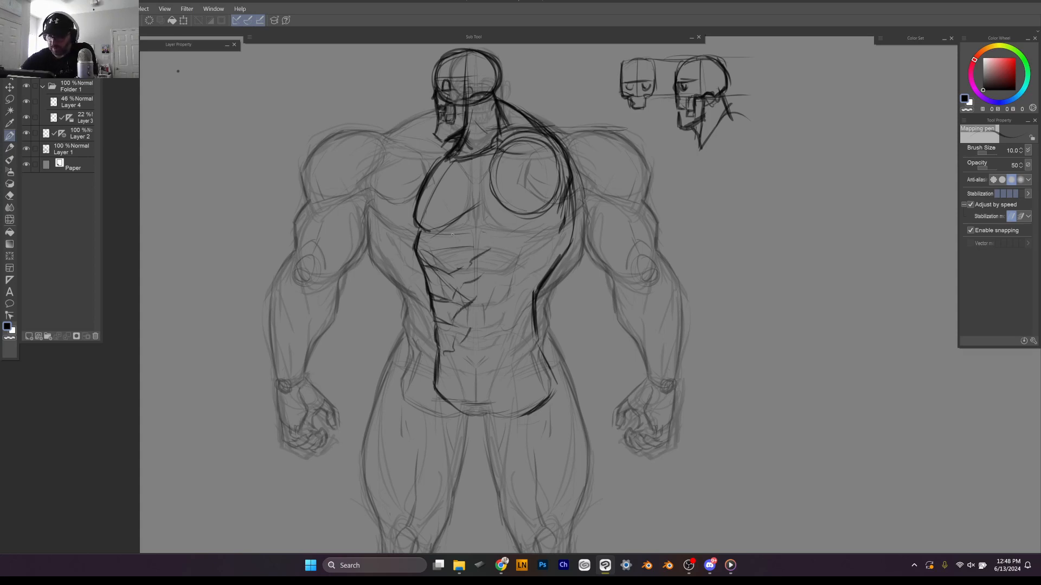
Step: Add the serratus, lat edge and oblique lines across the side of the torso down to the hip
mouse_move(452, 234)
left_mouse_down()
mouse_move(484, 254)
mouse_move(473, 254)
mouse_move(484, 246)
mouse_move(510, 305)
mouse_move(533, 296)
left_mouse_up()
left_click_drag(491, 262, 501, 289)
left_click_drag(511, 300, 534, 290)
left_click_drag(501, 236, 494, 247)
left_click_drag(514, 211, 508, 227)
mouse_move(491, 262)
left_mouse_down()
mouse_move(518, 296)
mouse_move(477, 310)
mouse_move(467, 343)
left_mouse_up()
mouse_move(484, 298)
left_mouse_down()
mouse_move(465, 357)
mouse_move(516, 317)
left_mouse_up()
mouse_move(520, 314)
left_mouse_down()
mouse_move(506, 355)
mouse_move(482, 366)
left_mouse_up()
left_click_drag(505, 365, 471, 372)
mouse_move(535, 310)
left_mouse_down()
mouse_move(530, 336)
mouse_move(469, 365)
left_mouse_up()
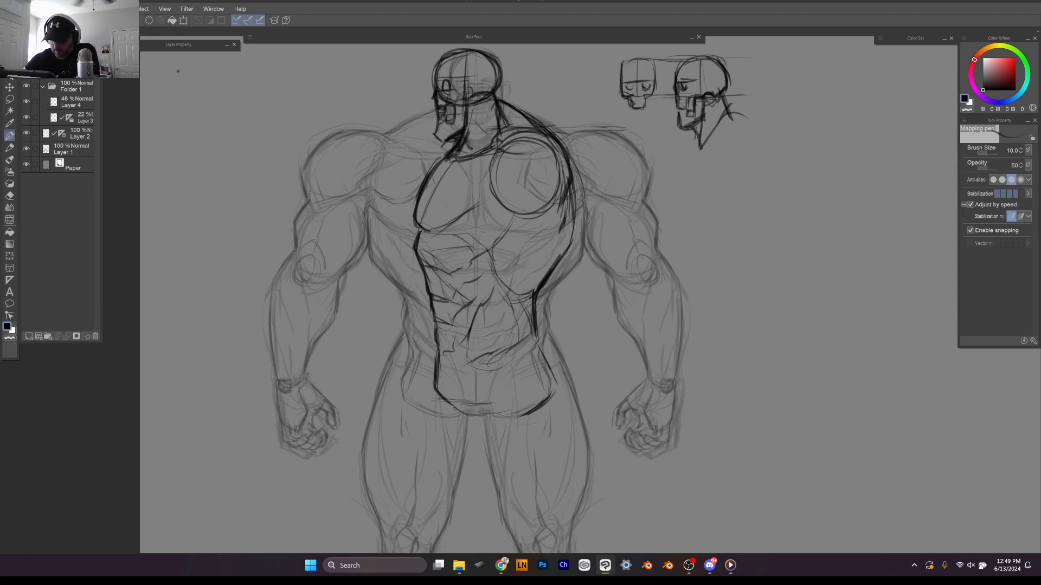
Step: Draw the arched top of the thigh across the pelvis and extend the groin line below its front edge
mouse_move(453, 406)
left_mouse_down()
mouse_move(500, 363)
mouse_move(479, 357)
mouse_move(490, 341)
mouse_move(524, 339)
mouse_move(540, 369)
left_mouse_up()
left_click_drag(510, 341, 539, 379)
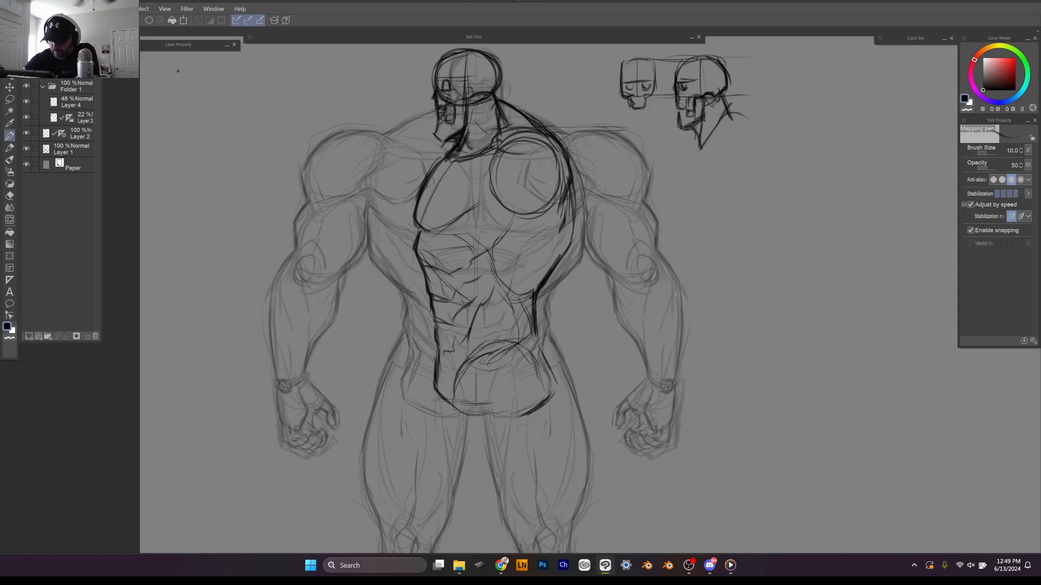
left_click_drag(453, 386, 455, 416)
left_click_drag(434, 355, 455, 430)
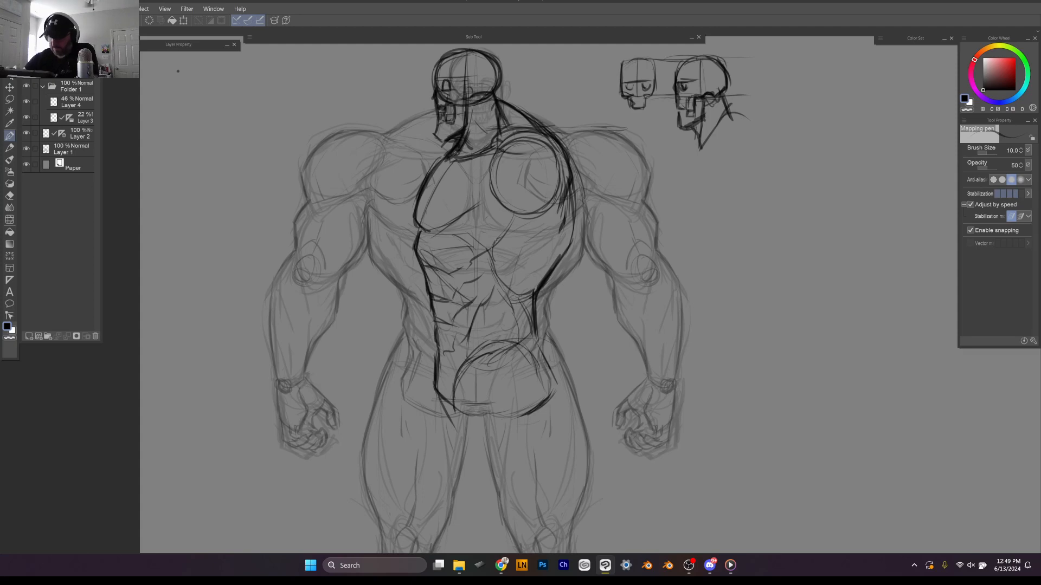
Step: Mark a light knee guide between the faded legs and draw the front thigh contour from the groin toward it
scroll(496, 240, "down", 2)
scroll(504, 106, "down", 2)
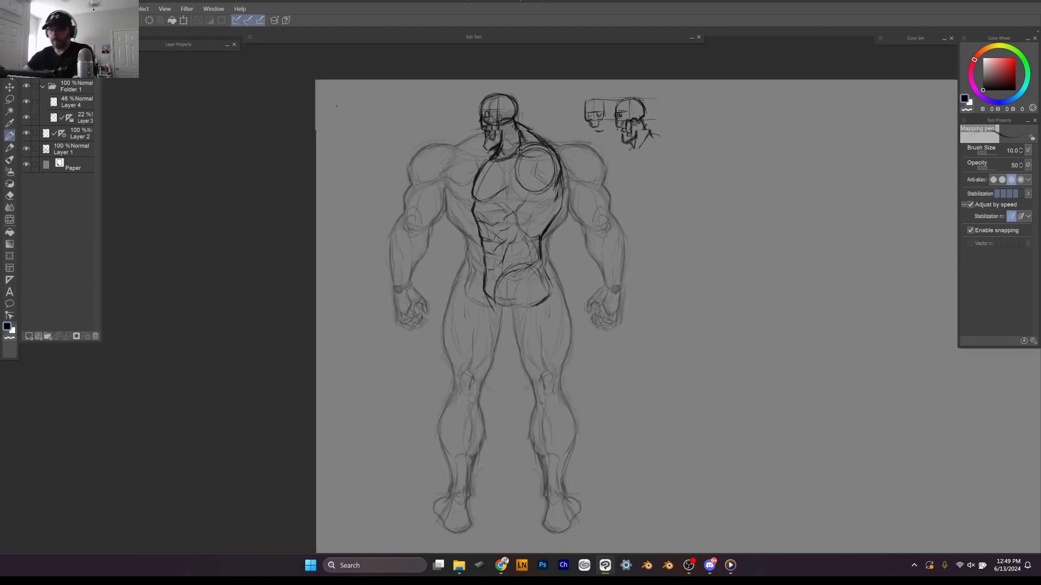
scroll(585, 418, "up", 3)
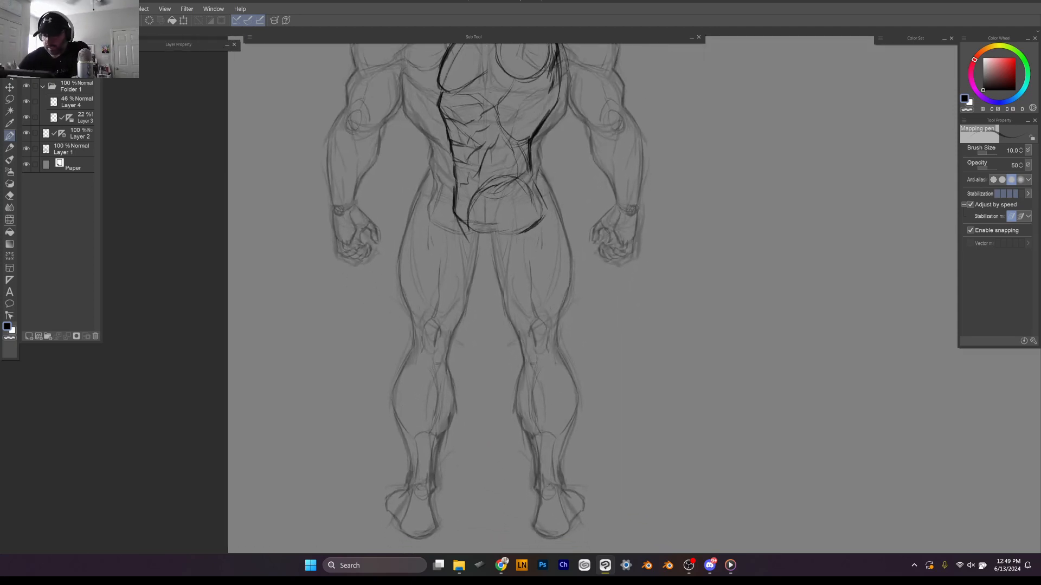
left_click_drag(519, 251, 515, 263)
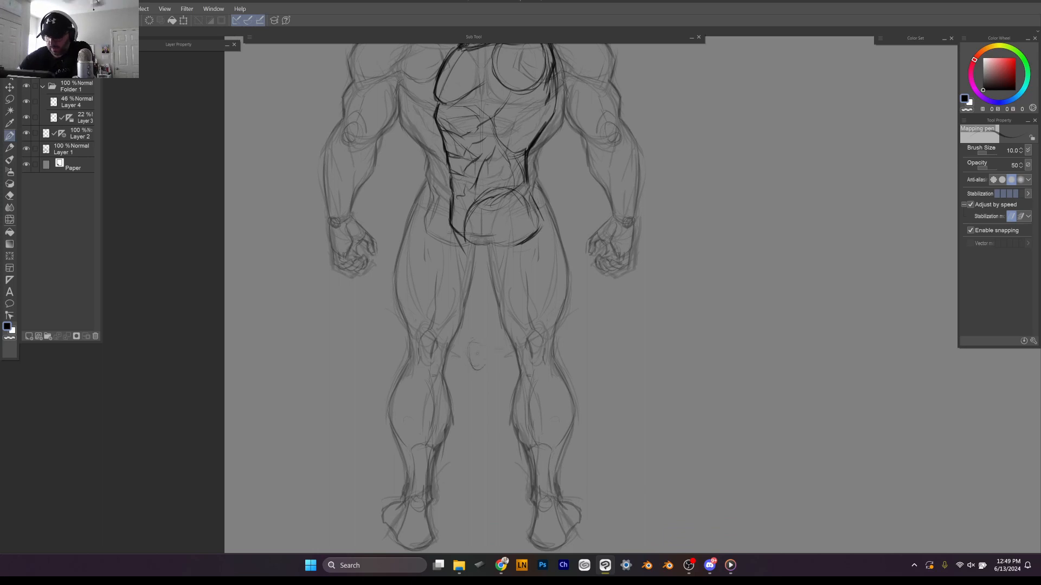
left_click_drag(460, 244, 461, 299)
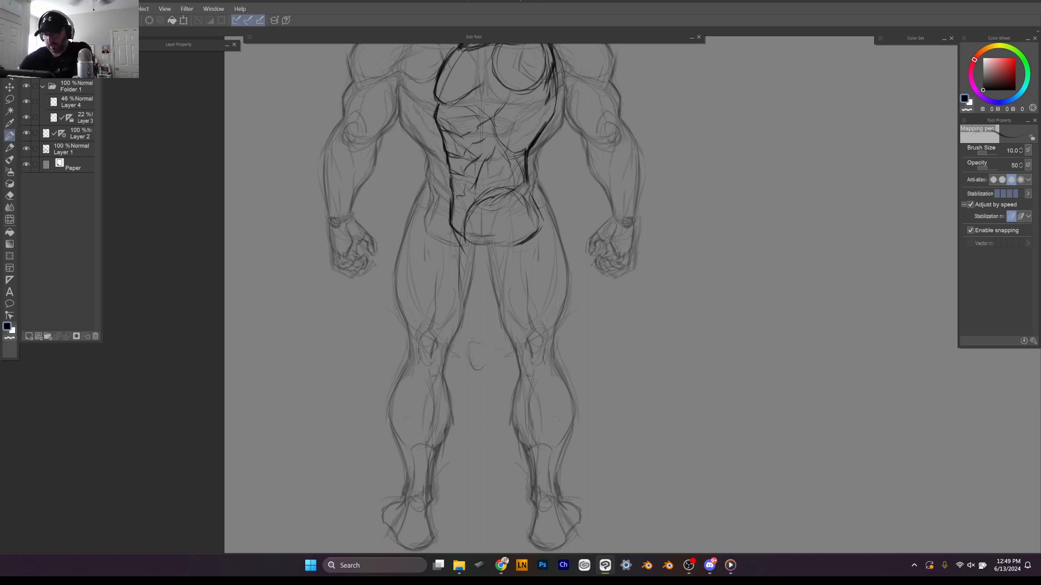
left_click_drag(454, 187, 455, 264)
left_click_drag(460, 218, 449, 300)
mouse_move(460, 239)
left_mouse_down()
mouse_move(454, 312)
mouse_move(466, 335)
left_mouse_up()
left_click_drag(447, 284, 468, 341)
mouse_move(450, 305)
left_mouse_down()
mouse_move(470, 339)
mouse_move(464, 328)
left_mouse_up()
left_click_drag(451, 301, 452, 234)
Step: Reinforce the hip arch, outline the rounded buttock and draw the rear thigh contour down toward the knee
mouse_move(454, 243)
left_mouse_down()
mouse_move(451, 209)
mouse_move(471, 217)
left_mouse_up()
left_click_drag(460, 229, 525, 175)
mouse_move(550, 215)
left_mouse_down()
mouse_move(530, 175)
mouse_move(541, 205)
mouse_move(529, 183)
mouse_move(534, 237)
left_mouse_up()
left_click_drag(528, 183, 542, 233)
left_click_drag(545, 232, 532, 240)
mouse_move(514, 199)
left_mouse_down()
mouse_move(532, 243)
mouse_move(512, 337)
mouse_move(529, 254)
left_mouse_up()
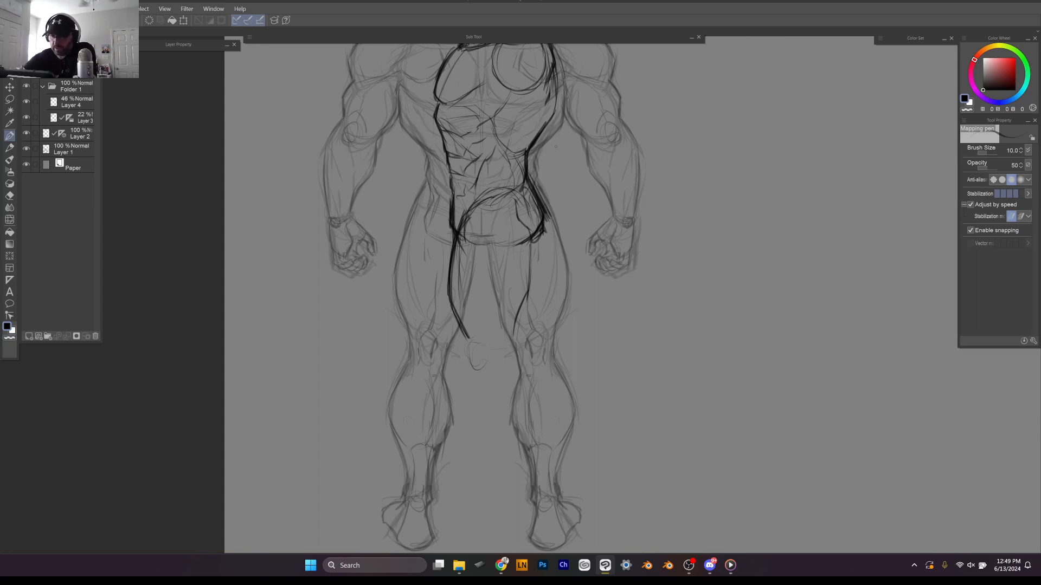
Step: Add arrow marks pointing inward at the front and back contours of the side-view thigh
left_click_drag(415, 262, 439, 269)
mouse_move(429, 256)
left_mouse_down()
mouse_move(437, 267)
mouse_move(426, 278)
left_mouse_up()
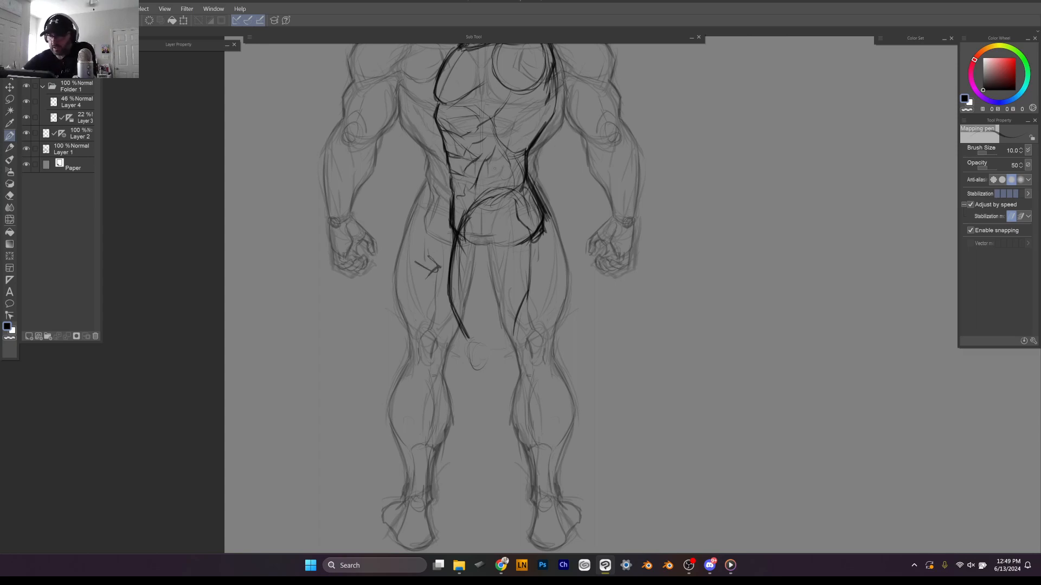
left_click_drag(560, 252, 532, 274)
mouse_move(532, 274)
left_mouse_down()
mouse_move(551, 287)
mouse_move(537, 273)
left_mouse_up()
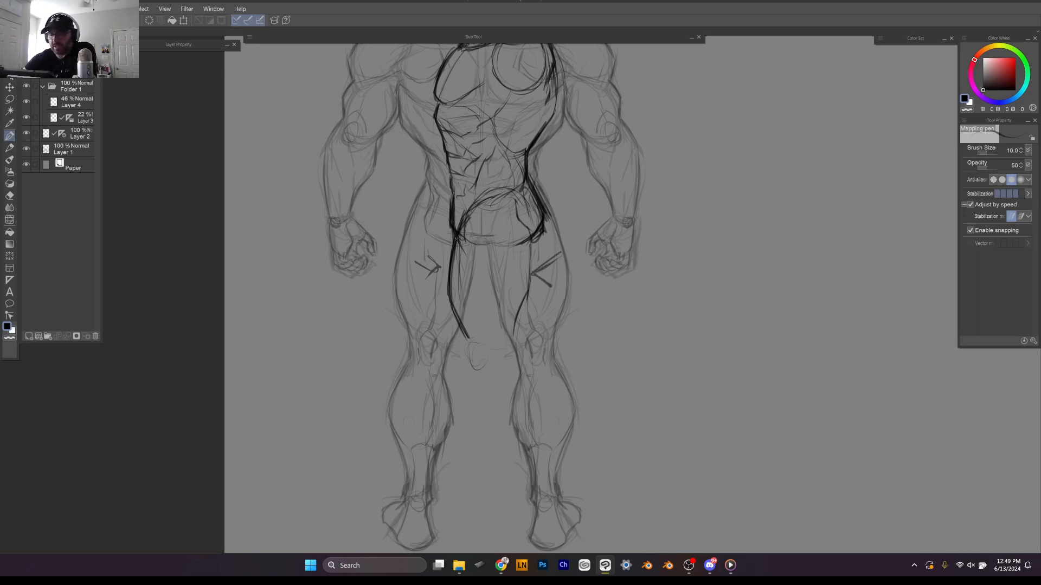
Step: Thicken the front thigh contour and push its upper curve farther forward
mouse_move(457, 238)
left_mouse_down()
mouse_move(447, 313)
mouse_move(450, 283)
mouse_move(465, 331)
left_mouse_up()
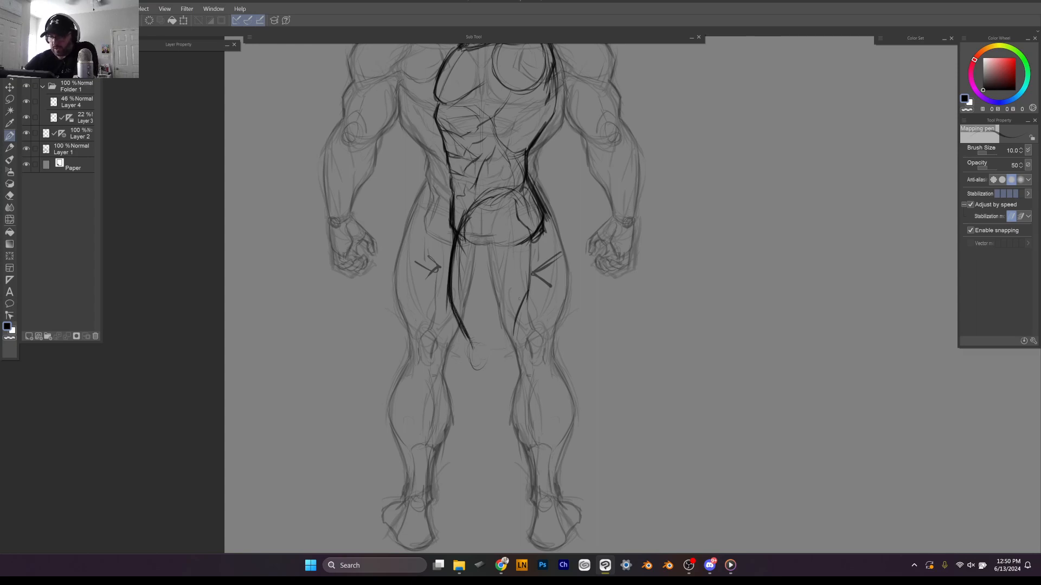
left_click_drag(456, 248, 456, 319)
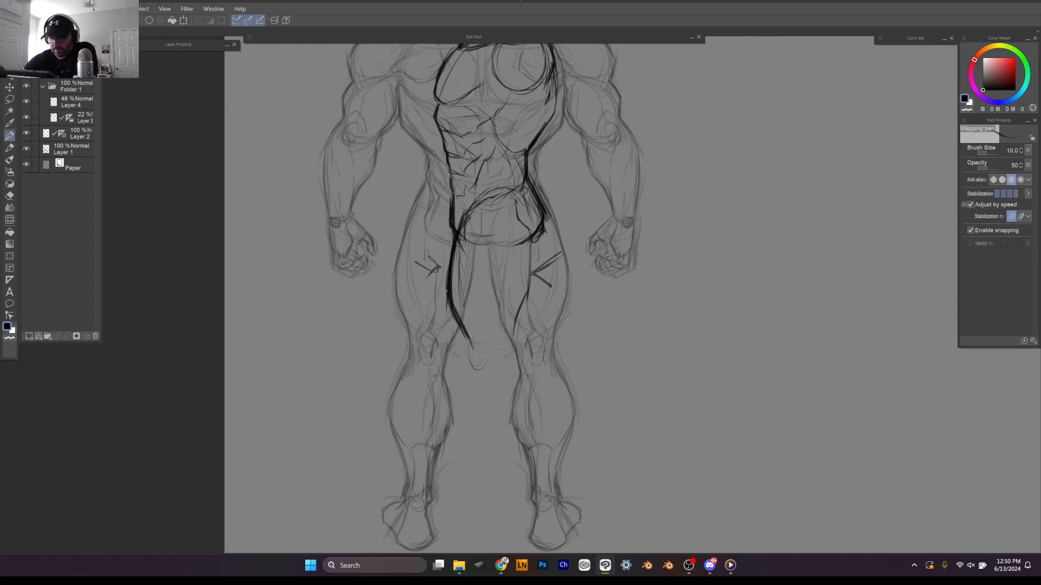
left_click_drag(450, 249, 441, 300)
left_click_drag(452, 247, 441, 278)
left_click_drag(441, 277, 452, 319)
Step: Draw the kneecap shape at the end of the front thigh and extend the rear thigh line toward the knee
mouse_move(458, 251)
left_mouse_down()
mouse_move(450, 311)
mouse_move(469, 337)
left_mouse_up()
mouse_move(449, 254)
left_mouse_down()
mouse_move(446, 312)
mouse_move(479, 366)
mouse_move(480, 343)
mouse_move(489, 362)
left_mouse_up()
left_click_drag(469, 343, 487, 364)
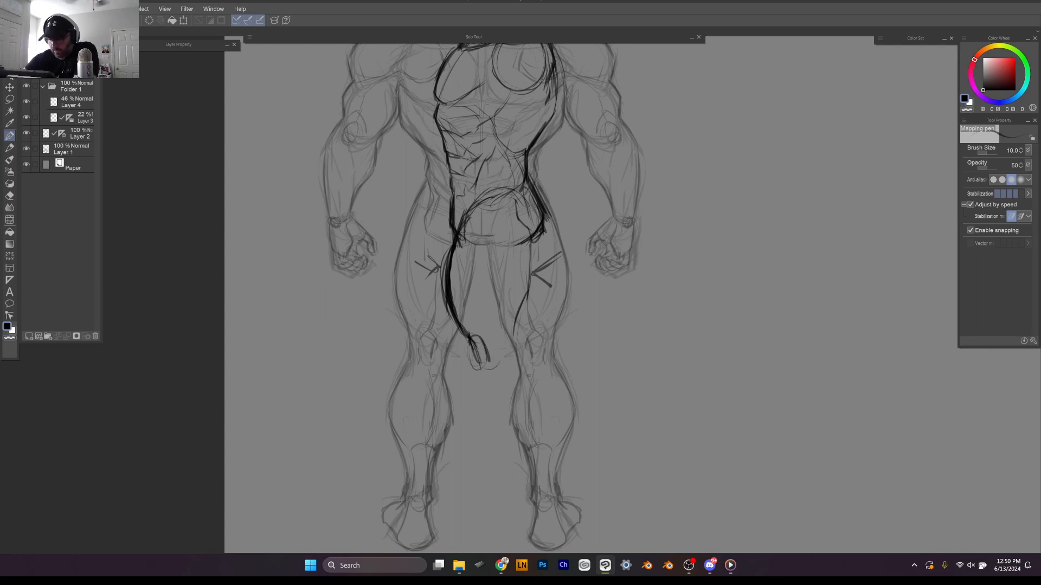
left_click_drag(511, 326, 506, 338)
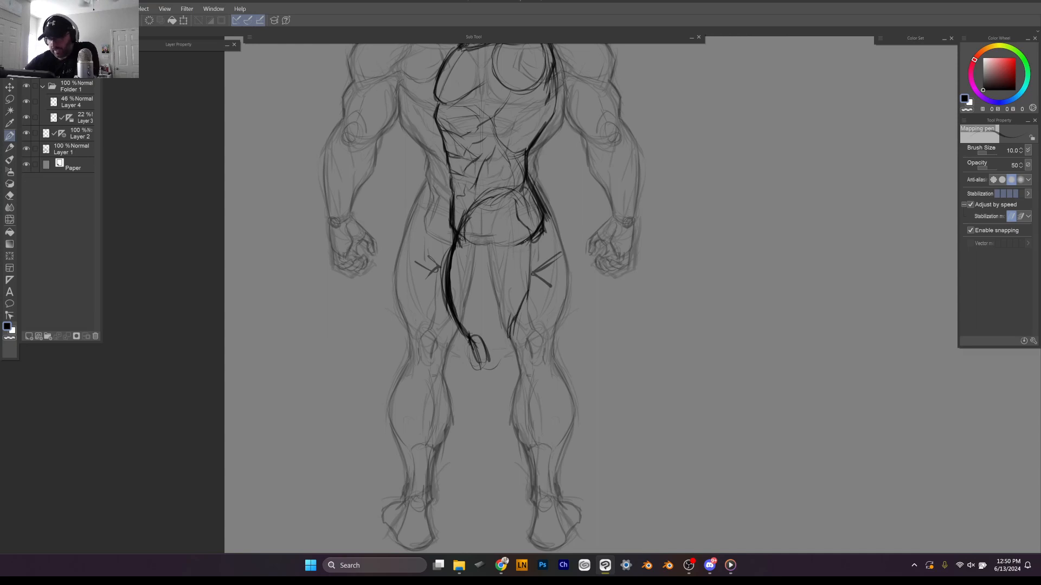
Step: Thicken the rear thigh contour of the side view and extend it down behind the knee
mouse_move(529, 249)
left_mouse_down()
mouse_move(514, 342)
mouse_move(519, 323)
left_mouse_up()
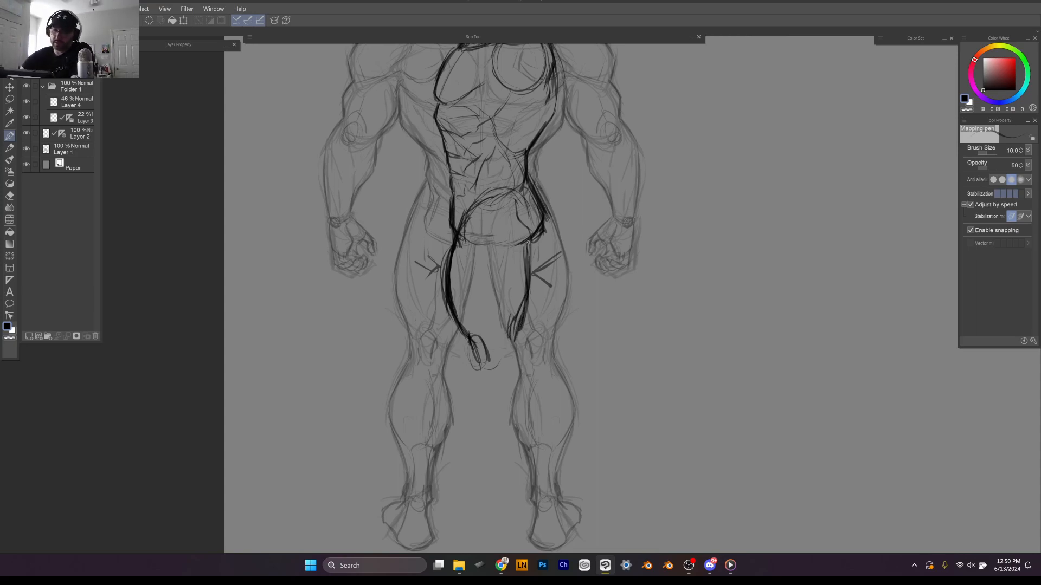
left_click_drag(529, 240, 526, 291)
left_click_drag(526, 288, 518, 322)
left_click_drag(456, 307, 448, 331)
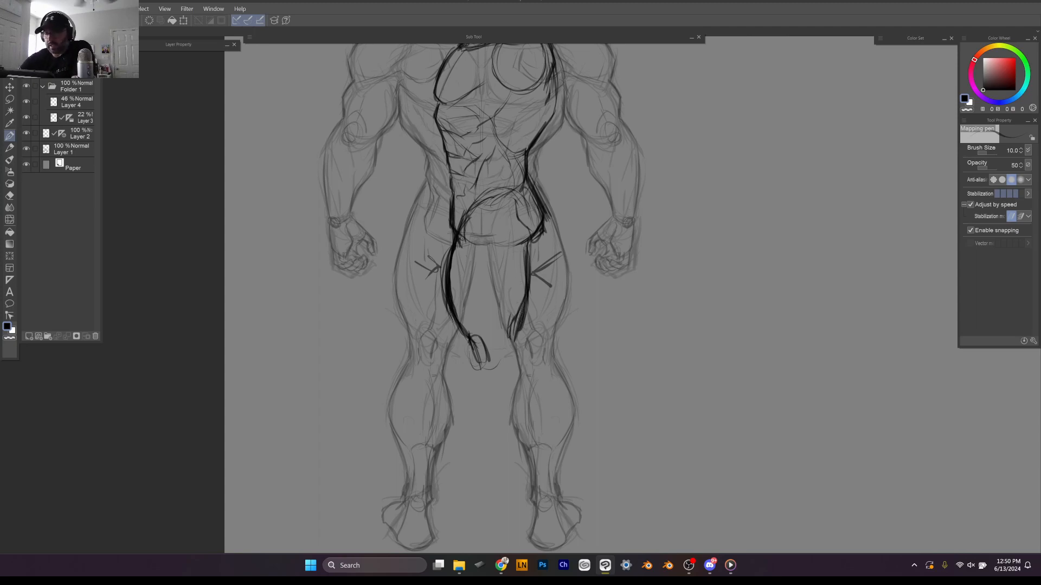
left_click_drag(526, 270, 516, 325)
left_click_drag(517, 331, 520, 353)
Step: Close the thigh muscle's lower edge above the kneecap and draw the muscle division lines running down the thigh
mouse_move(514, 325)
left_mouse_down()
mouse_move(524, 365)
mouse_move(519, 351)
mouse_move(485, 368)
left_mouse_up()
mouse_move(469, 331)
left_mouse_down()
mouse_move(488, 343)
mouse_move(499, 331)
left_mouse_up()
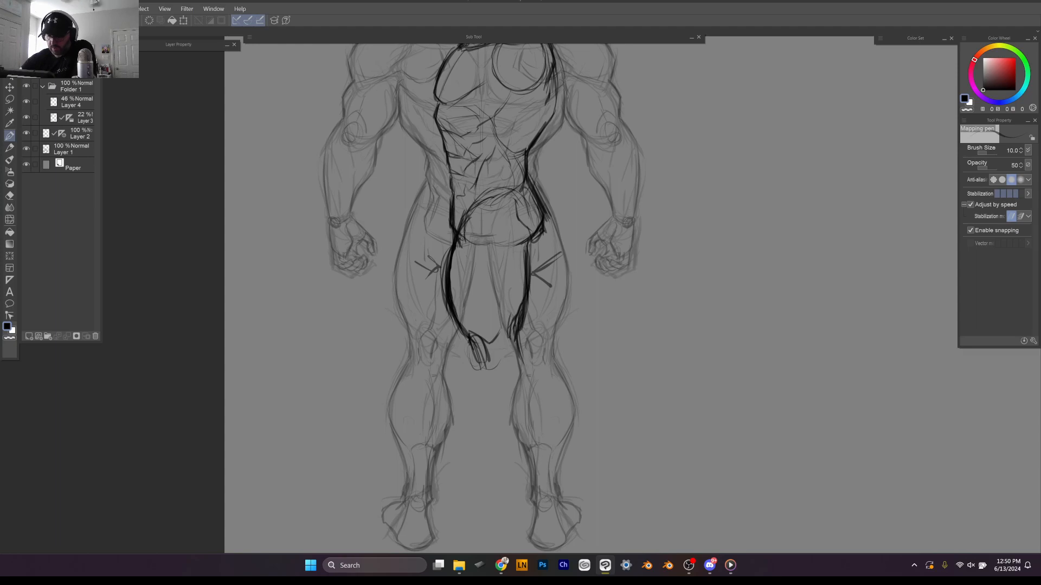
mouse_move(465, 221)
left_mouse_down()
mouse_move(468, 331)
mouse_move(479, 283)
left_mouse_up()
left_click_drag(483, 239, 503, 286)
left_click_drag(500, 331, 502, 288)
Step: Draw the shin contour from below the kneecap down to the ankle and round off the leg's lower end
left_click_drag(470, 343, 483, 389)
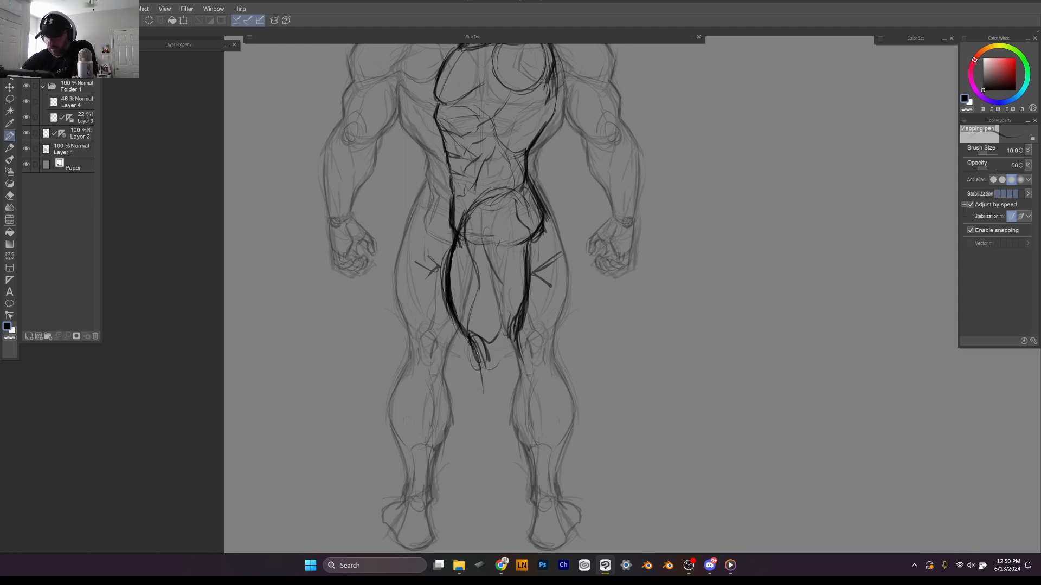
mouse_move(466, 340)
left_mouse_down()
mouse_move(481, 354)
mouse_move(491, 453)
left_mouse_up()
left_click_drag(477, 362, 485, 436)
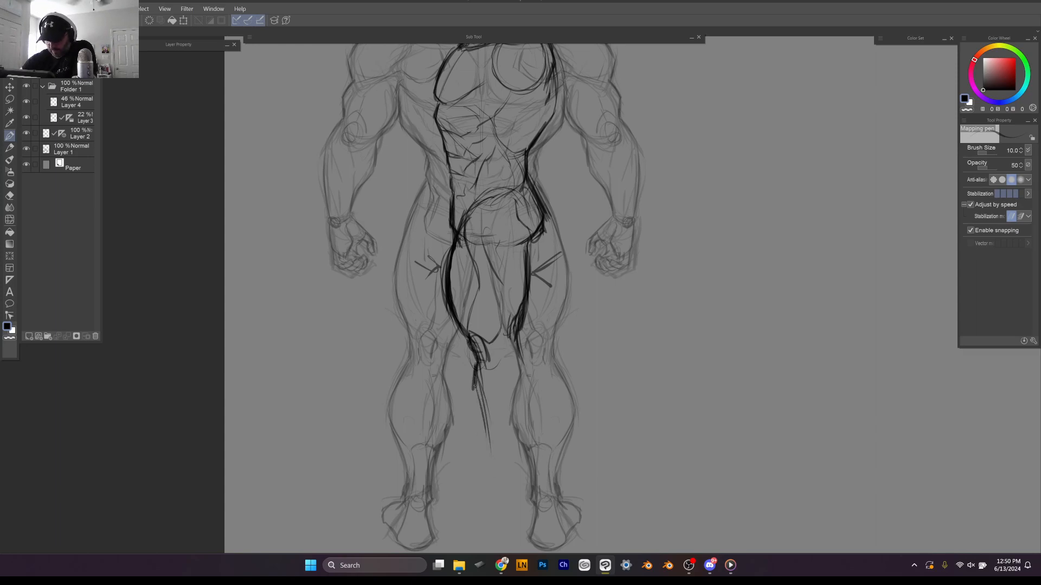
left_click_drag(477, 393, 493, 475)
left_click_drag(486, 429, 493, 483)
mouse_move(478, 398)
left_mouse_down()
mouse_move(504, 497)
mouse_move(526, 484)
left_mouse_up()
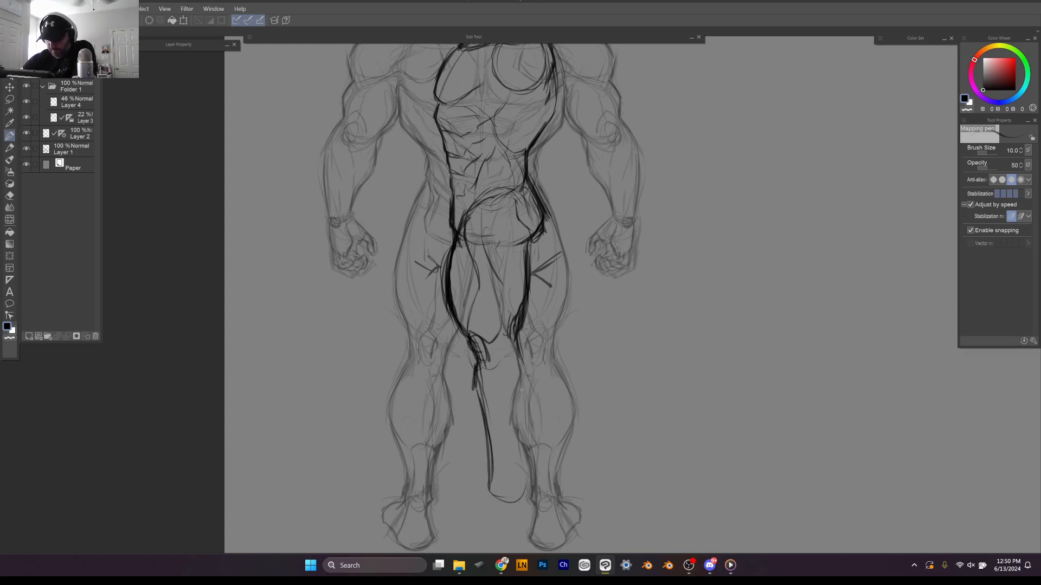
Step: Draw the bulging calf muscle and the back of the lower leg to the ankle, and thicken the buttock contour
mouse_move(519, 356)
left_mouse_down()
mouse_move(540, 416)
mouse_move(537, 393)
mouse_move(531, 432)
mouse_move(512, 456)
left_mouse_up()
mouse_move(504, 390)
left_mouse_down()
mouse_move(491, 444)
mouse_move(494, 392)
left_mouse_up()
mouse_move(491, 391)
left_mouse_down()
mouse_move(512, 449)
mouse_move(532, 436)
left_mouse_up()
left_click_drag(539, 392, 523, 439)
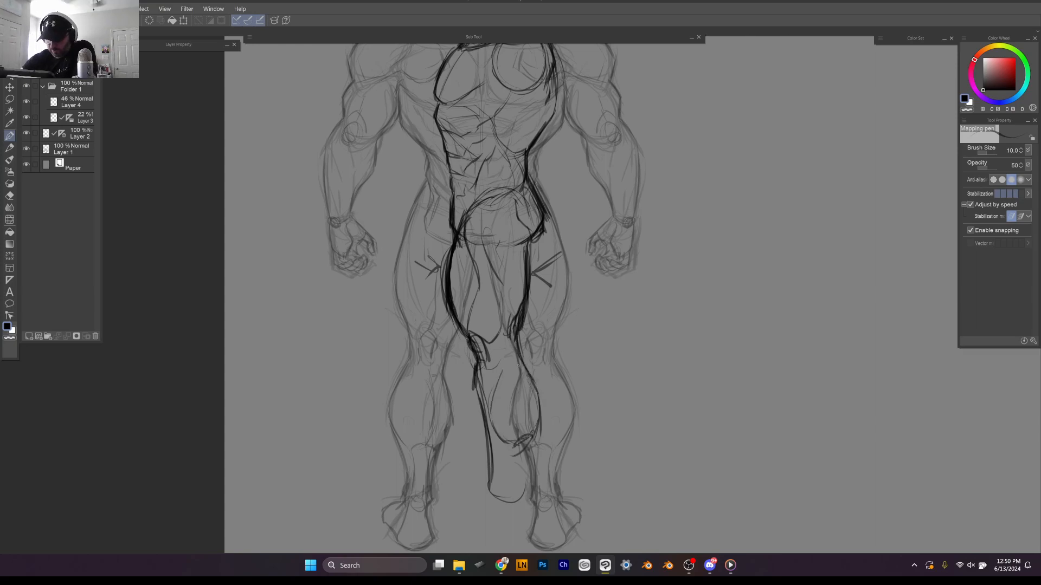
left_click_drag(521, 366, 502, 396)
left_click_drag(531, 435, 523, 487)
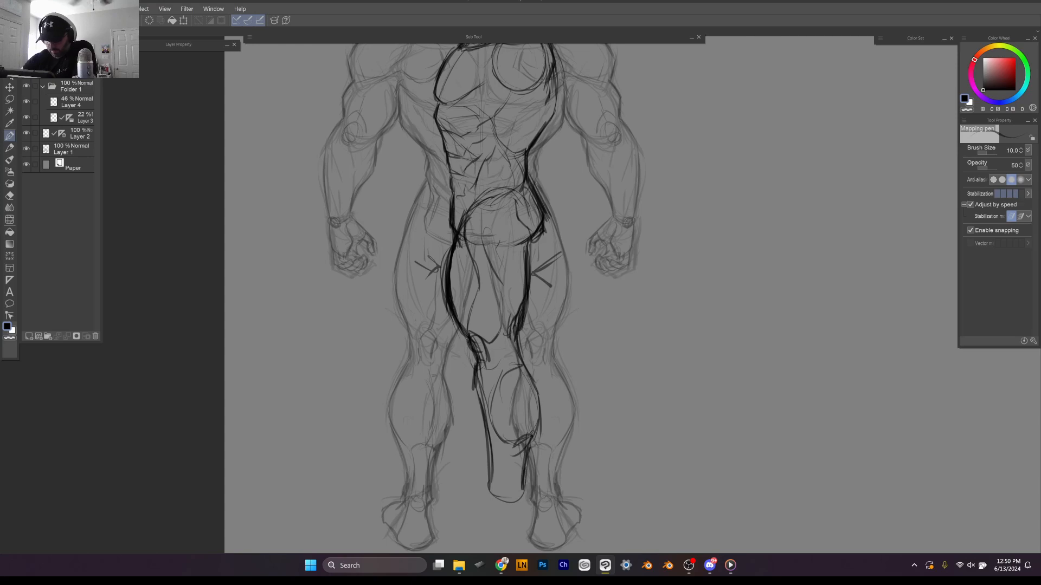
mouse_move(493, 454)
left_mouse_down()
mouse_move(491, 489)
mouse_move(513, 494)
left_mouse_up()
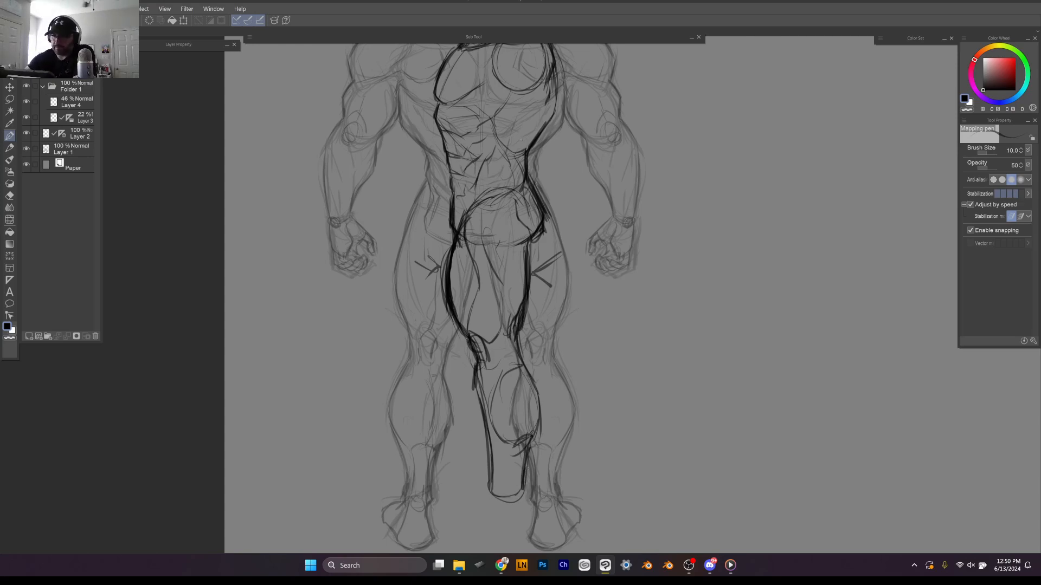
mouse_move(521, 184)
left_mouse_down()
mouse_move(507, 194)
mouse_move(530, 193)
mouse_move(548, 237)
mouse_move(531, 251)
mouse_move(540, 223)
mouse_move(531, 250)
left_mouse_up()
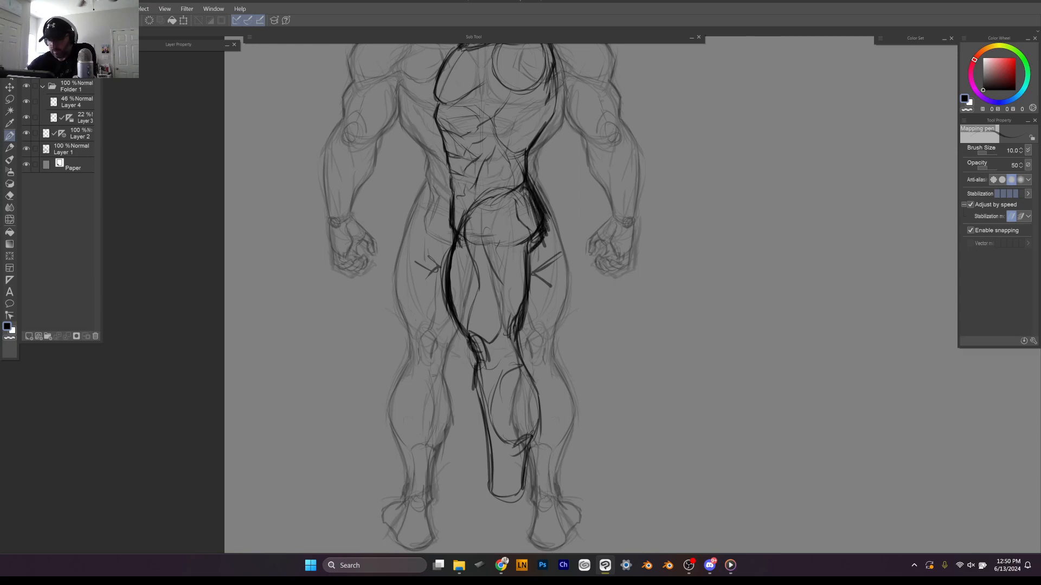
Step: Sketch a near-horizontal ground line for the side-view foot below the ankle, extending forward from the heel
left_click_drag(521, 368, 519, 284)
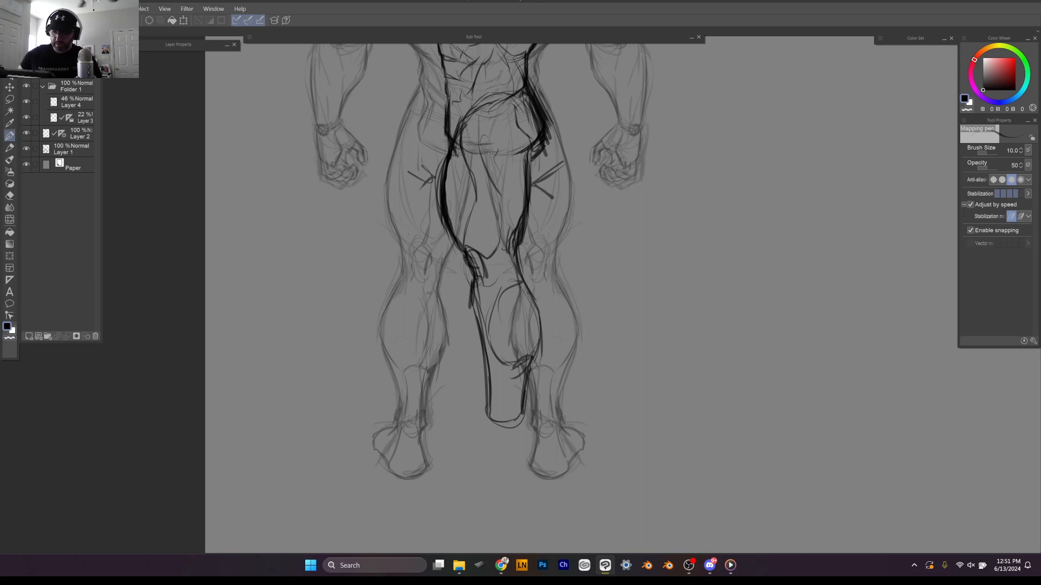
mouse_move(574, 459)
left_mouse_down()
mouse_move(563, 472)
mouse_move(447, 455)
left_mouse_up()
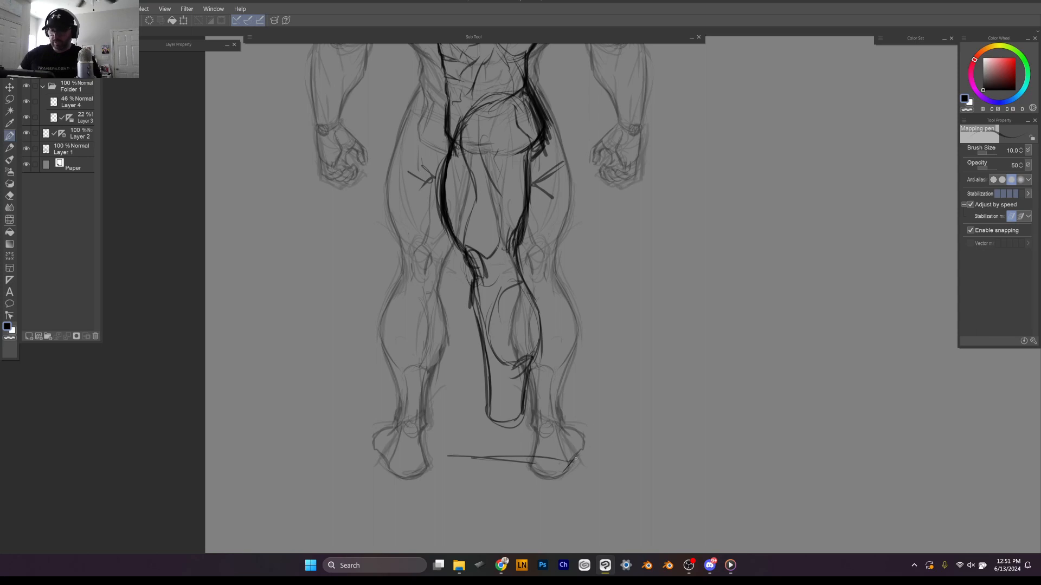
key("ctrl+z")
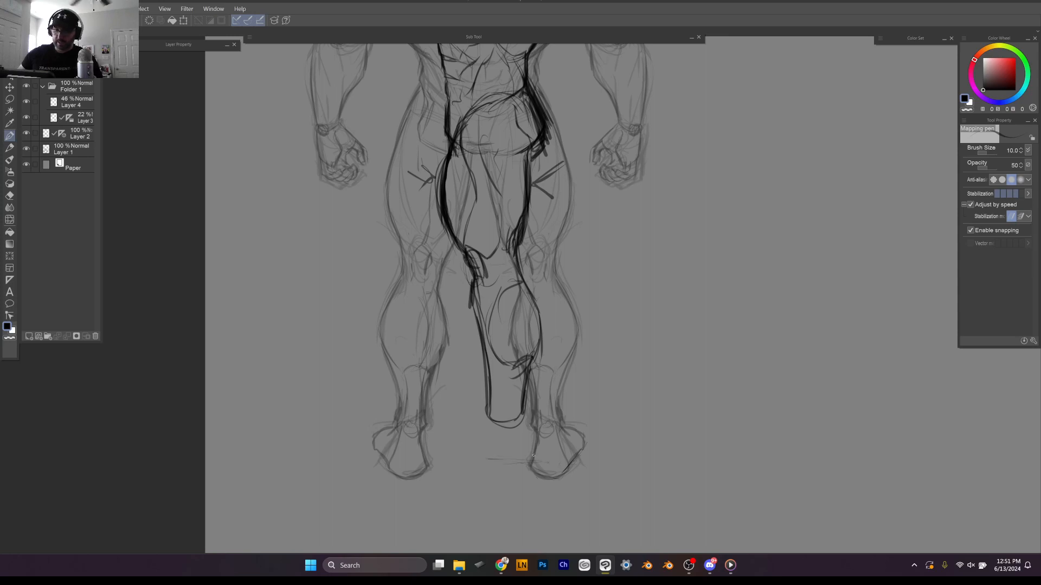
left_click_drag(533, 456, 442, 449)
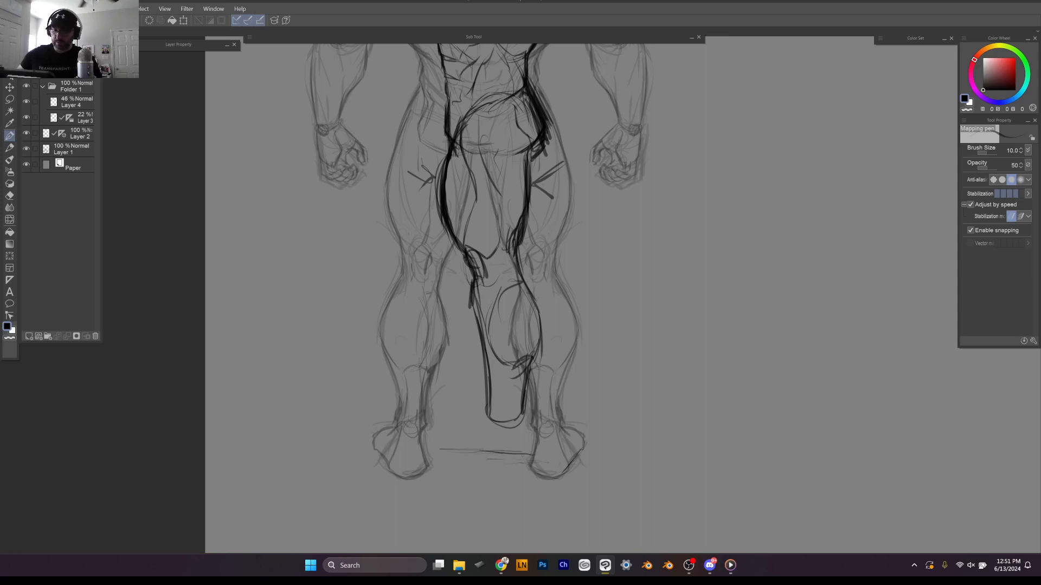
left_click_drag(527, 460, 447, 452)
Step: Draw the left-facing foot with heel, instep, toes and ankle bone, and reinforce the back of the calf
left_click_drag(520, 413, 533, 458)
mouse_move(489, 412)
left_mouse_down()
mouse_move(472, 443)
mouse_move(481, 428)
mouse_move(446, 438)
mouse_move(453, 456)
mouse_move(531, 459)
mouse_move(519, 457)
left_mouse_up()
mouse_move(462, 436)
left_mouse_down()
mouse_move(484, 416)
mouse_move(438, 441)
mouse_move(437, 455)
mouse_move(454, 455)
left_mouse_up()
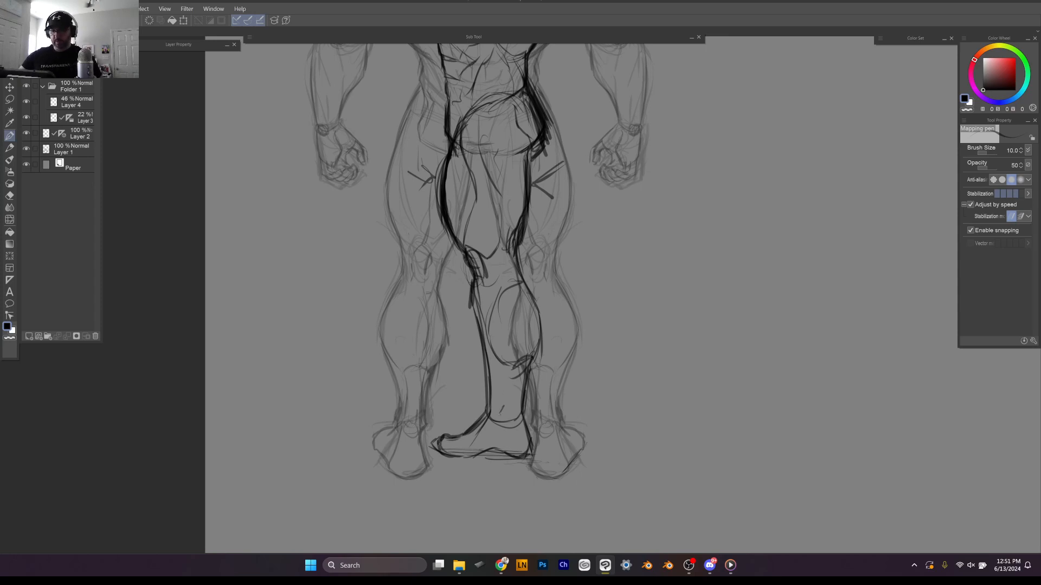
mouse_move(499, 425)
left_mouse_down()
mouse_move(513, 417)
mouse_move(509, 378)
mouse_move(499, 422)
left_mouse_up()
mouse_move(518, 272)
left_mouse_down()
mouse_move(539, 311)
mouse_move(529, 394)
left_mouse_up()
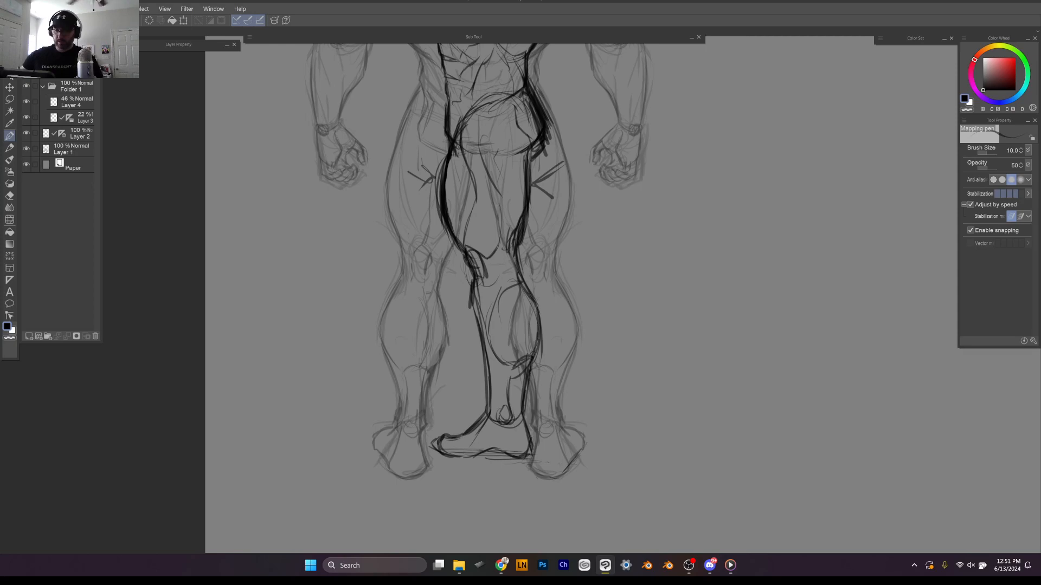
Step: Add a new layer for the arm and lower the opacity of the side-view sketch on Layer 5 to 52%
mouse_move(684, 197)
left_mouse_down()
mouse_move(667, 363)
mouse_move(683, 352)
left_mouse_up()
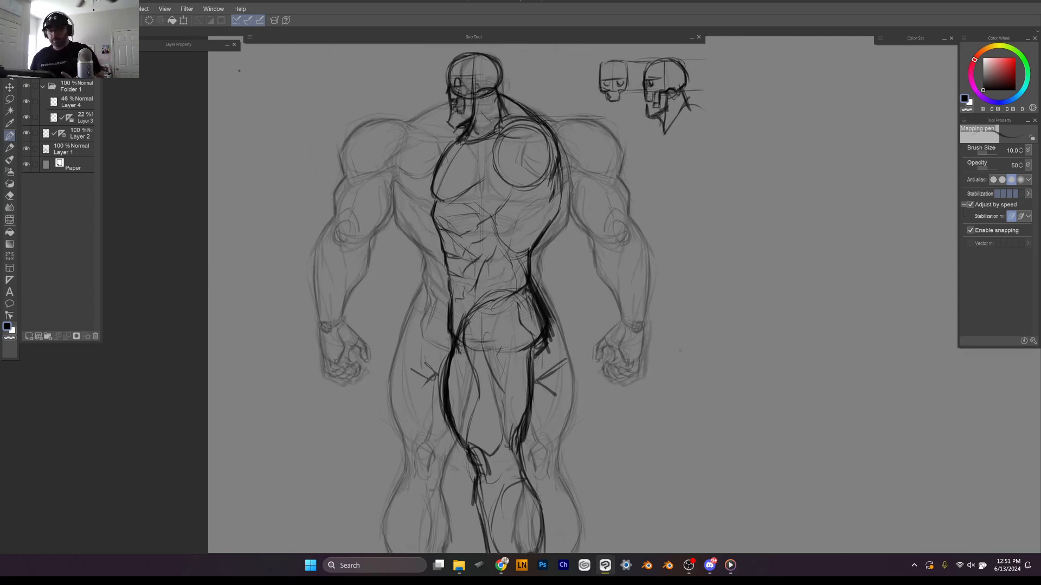
mouse_move(544, 119)
left_mouse_down()
mouse_move(561, 144)
mouse_move(566, 190)
mouse_move(543, 239)
left_mouse_up()
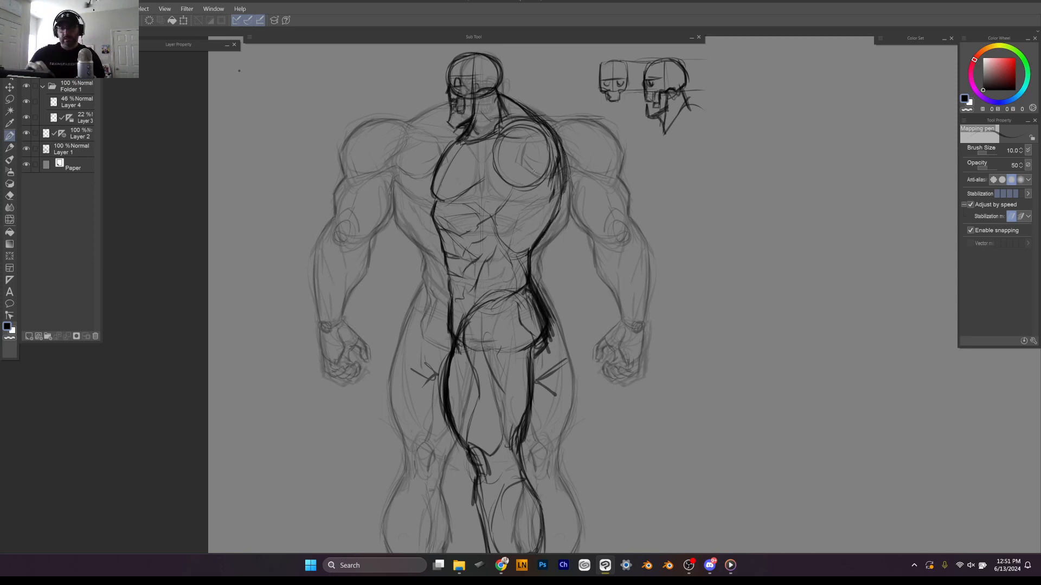
left_click(29, 337)
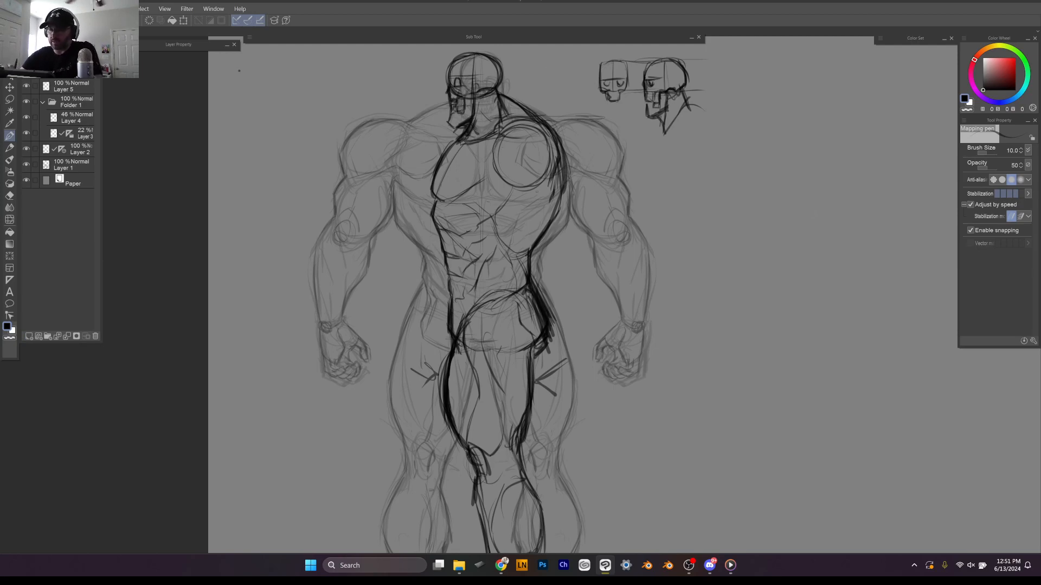
left_click(70, 88)
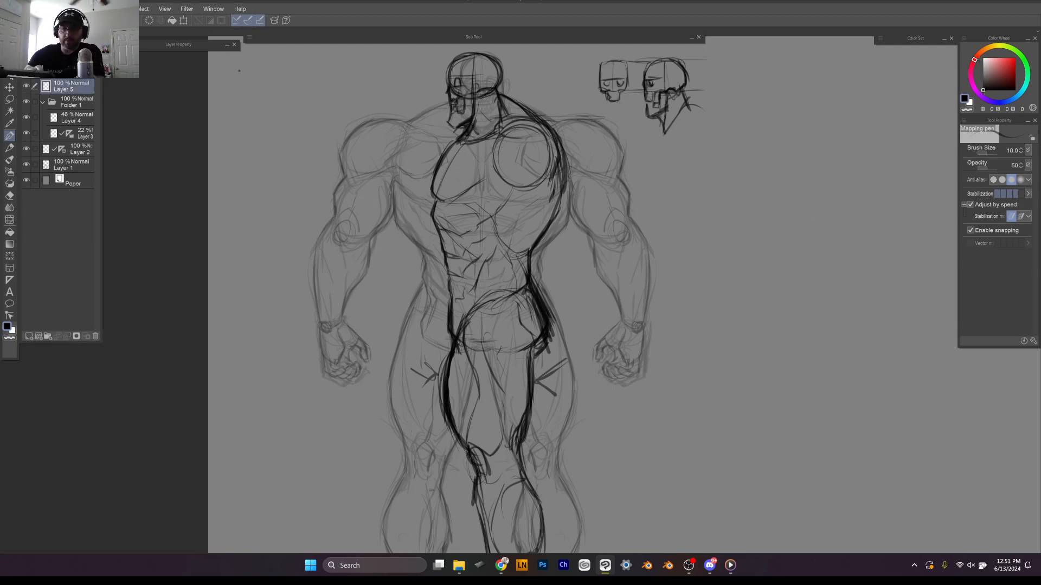
left_click(72, 49)
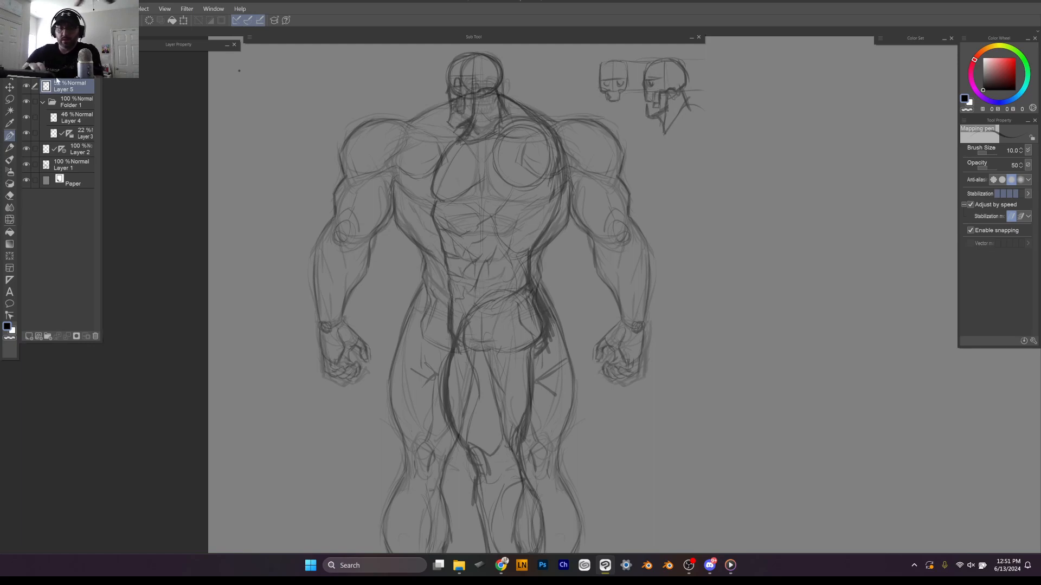
left_click(70, 71)
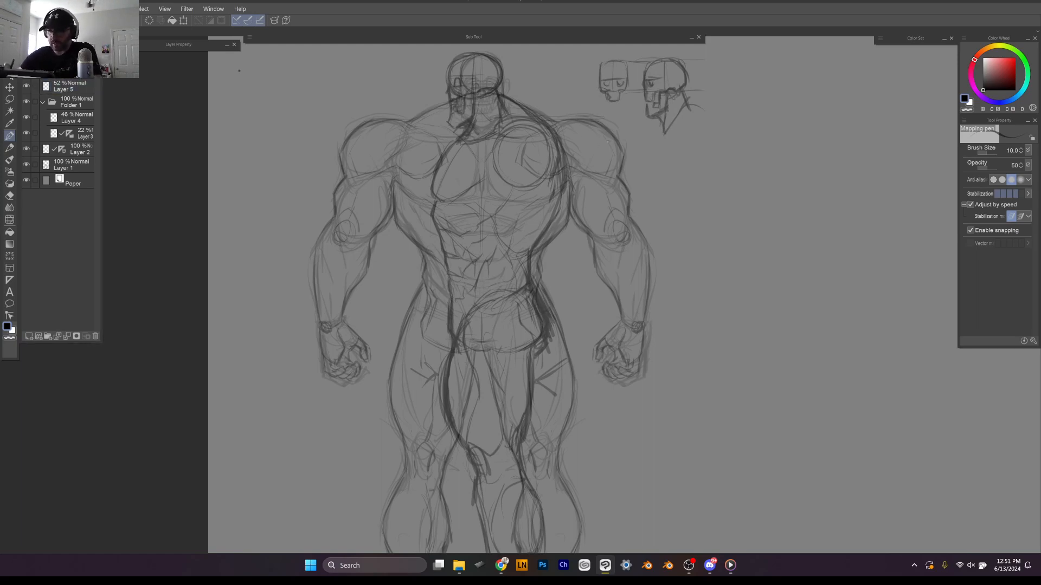
Step: Outline the rounded deltoid over the side-view shoulder, with a curved lower edge and an inner muscle line
mouse_move(543, 125)
left_mouse_down()
mouse_move(564, 139)
mouse_move(500, 146)
mouse_move(496, 173)
mouse_move(548, 187)
left_mouse_up()
mouse_move(496, 167)
left_mouse_down()
mouse_move(537, 180)
mouse_move(565, 157)
mouse_move(545, 187)
left_mouse_up()
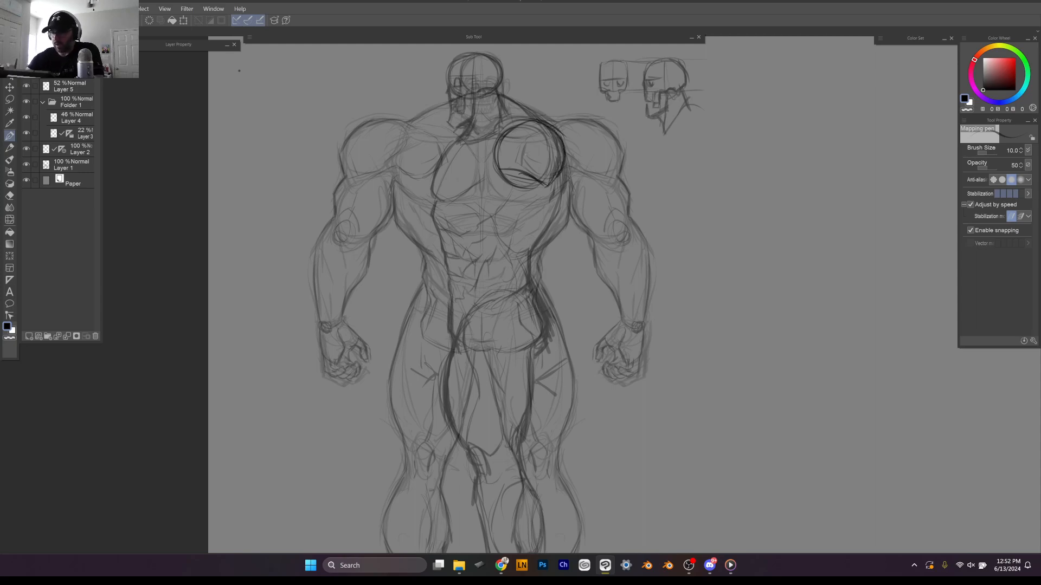
mouse_move(533, 120)
left_mouse_down()
mouse_move(512, 158)
mouse_move(532, 174)
mouse_move(497, 160)
mouse_move(553, 187)
mouse_move(541, 183)
mouse_move(513, 219)
mouse_move(535, 230)
left_mouse_up()
Step: Draw the front contour of the upper arm from the deltoid down toward the elbow and undo the latest strokes
left_click_drag(503, 180, 538, 231)
left_click_drag(518, 212, 553, 233)
mouse_move(506, 185)
left_mouse_down()
mouse_move(532, 232)
mouse_move(518, 215)
left_mouse_up()
left_click_drag(506, 177, 525, 217)
left_click_drag(521, 432, 531, 405)
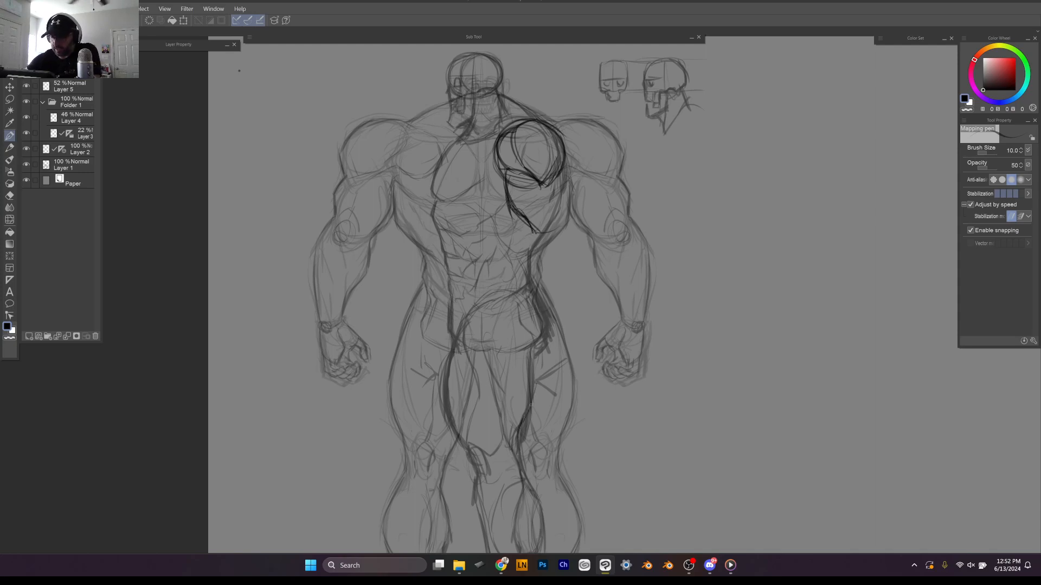
key("ctrl+z")
key("ctrl+z")
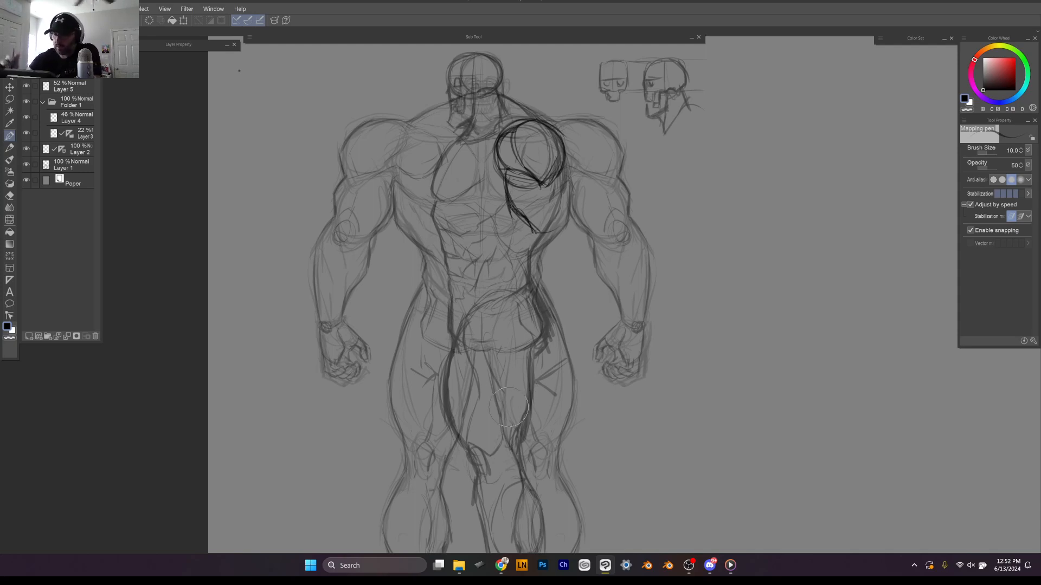
Step: Reinforce the biceps contour and draw the triceps contour down the back of the upper arm
left_click_drag(837, 210, 833, 210)
left_click_drag(504, 195, 529, 242)
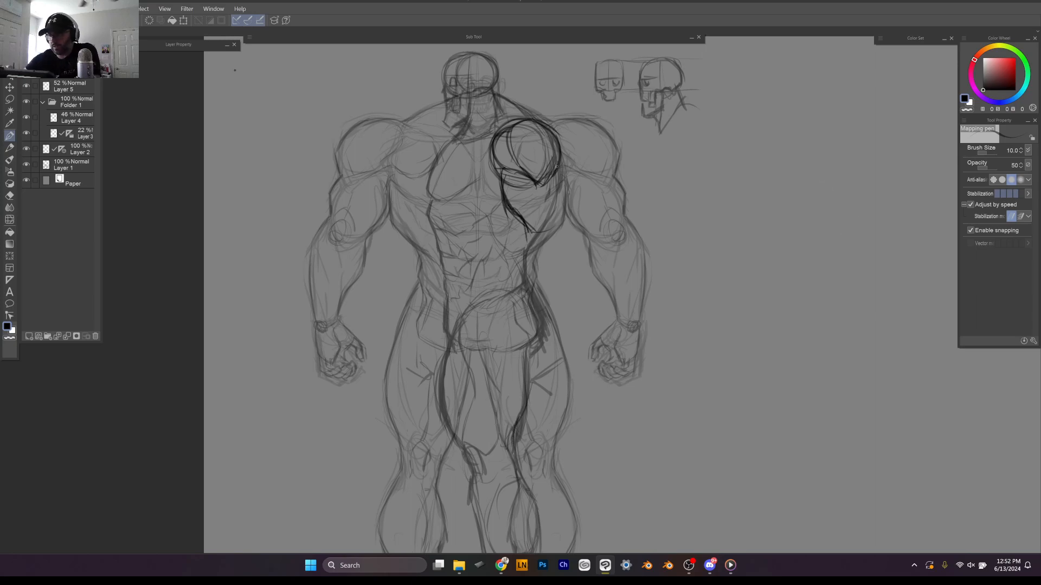
mouse_move(561, 164)
left_mouse_down()
mouse_move(569, 212)
mouse_move(561, 234)
mouse_move(525, 238)
left_mouse_up()
left_click_drag(504, 189, 512, 207)
left_click_drag(509, 208, 520, 234)
left_click_drag(502, 184, 517, 229)
left_click_drag(507, 208, 530, 245)
left_click_drag(510, 210, 526, 238)
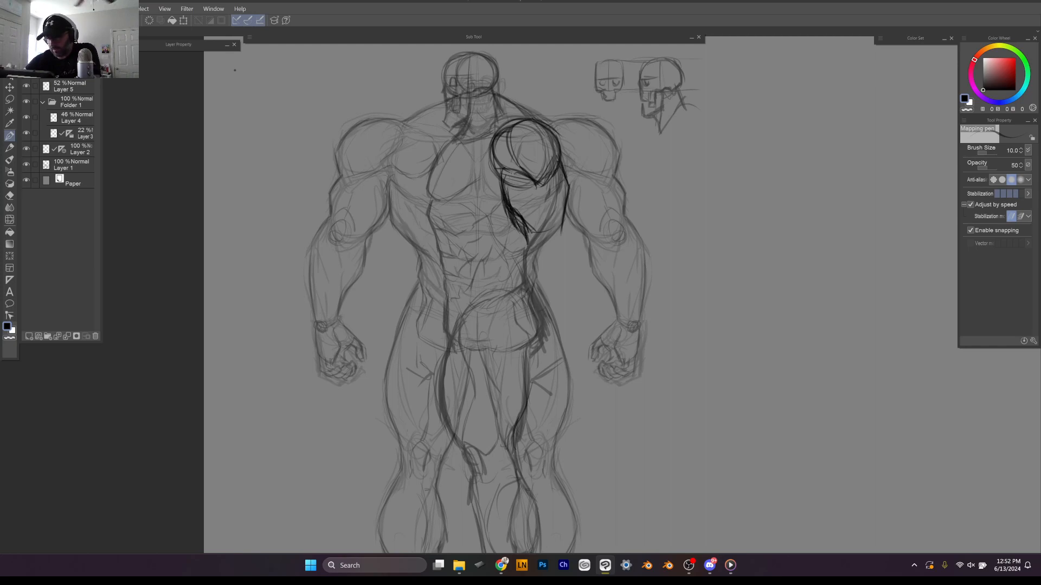
key("ctrl+z")
left_click_drag(869, 231, 878, 250)
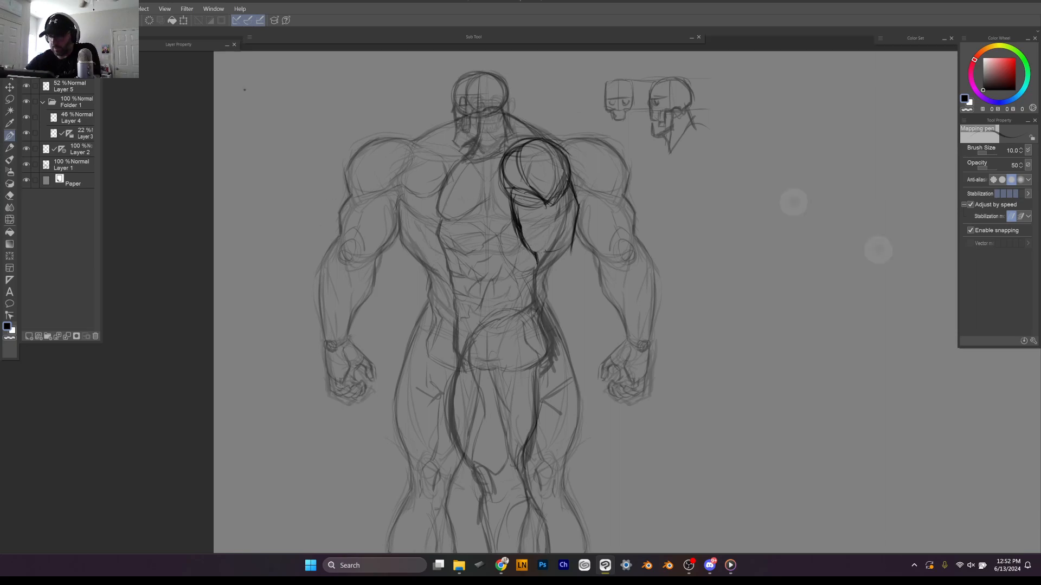
Step: Thicken the triceps contour to the elbow and draw the peak of the forearm muscle at the elbow crease
mouse_move(569, 187)
left_mouse_down()
mouse_move(568, 254)
mouse_move(579, 211)
mouse_move(581, 265)
left_mouse_up()
left_click_drag(551, 231, 539, 266)
mouse_move(570, 228)
left_mouse_down()
mouse_move(552, 258)
mouse_move(575, 262)
mouse_move(542, 256)
mouse_move(575, 256)
left_mouse_up()
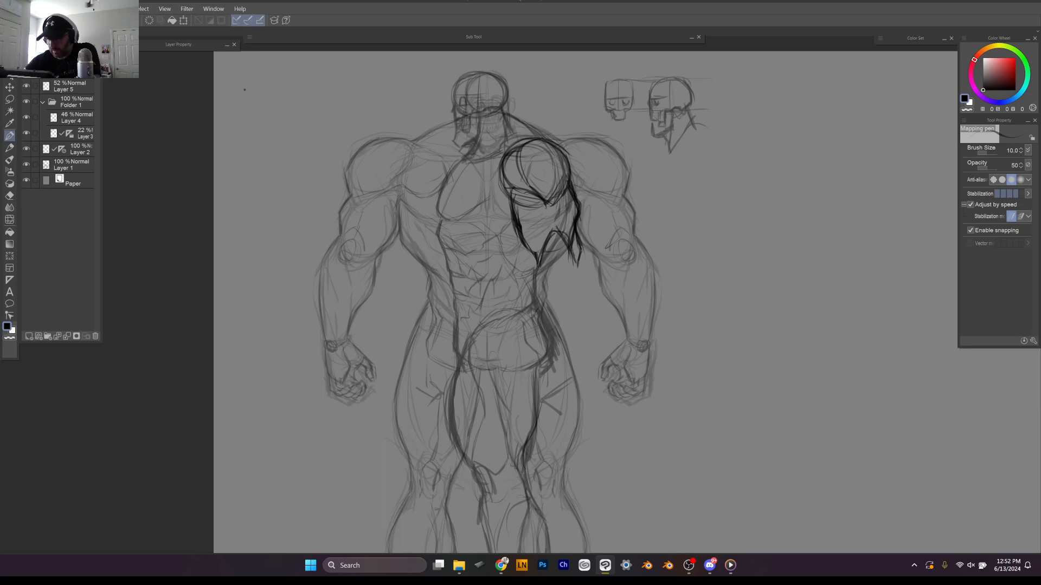
Step: Define the upper forearm muscle below the biceps and draw the forearm's back contour down toward the wrist
mouse_move(517, 204)
left_mouse_down()
mouse_move(518, 243)
mouse_move(567, 269)
left_mouse_up()
left_click_drag(551, 235, 537, 287)
left_click_drag(555, 274, 536, 297)
mouse_move(549, 233)
left_mouse_down()
mouse_move(538, 291)
mouse_move(583, 287)
left_mouse_up()
mouse_move(572, 245)
left_mouse_down()
mouse_move(584, 285)
mouse_move(570, 340)
left_mouse_up()
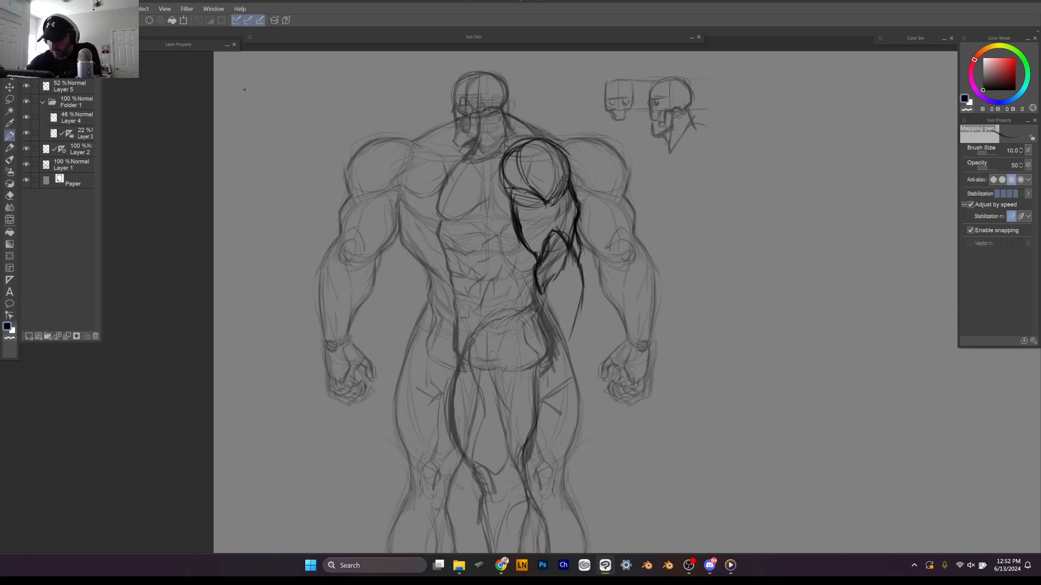
Step: Complete the front of the forearm, draw the wrist and clenched fist with thumb and fingers, and strengthen the rear forearm contour
mouse_move(536, 290)
left_mouse_down()
mouse_move(544, 343)
mouse_move(572, 334)
mouse_move(534, 352)
mouse_move(541, 371)
mouse_move(575, 367)
mouse_move(530, 351)
mouse_move(524, 362)
left_mouse_up()
left_click_drag(529, 358, 525, 374)
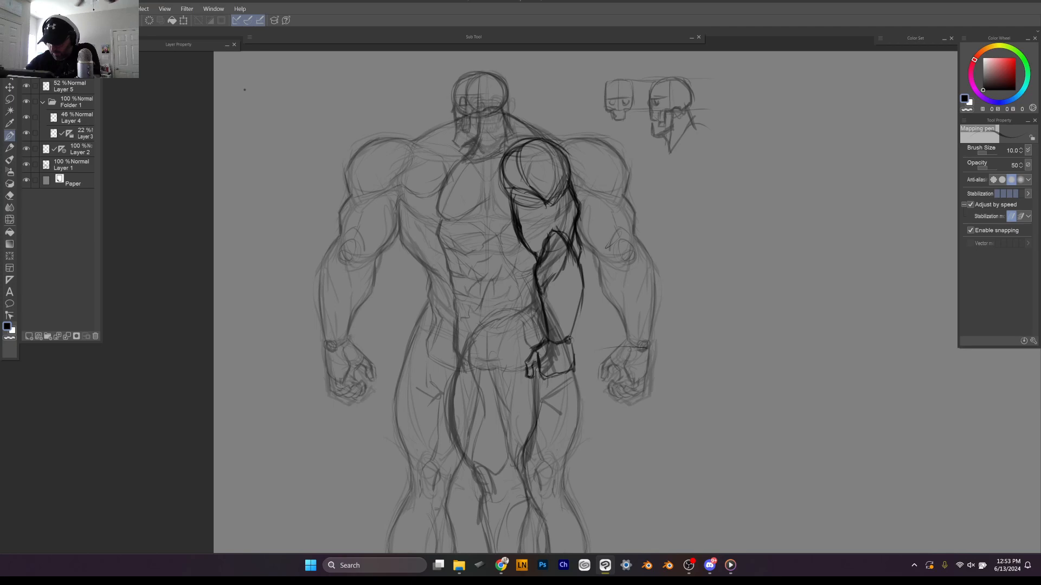
left_click_drag(535, 368, 541, 392)
mouse_move(574, 362)
left_mouse_down()
mouse_move(566, 384)
mouse_move(531, 389)
mouse_move(562, 382)
left_mouse_up()
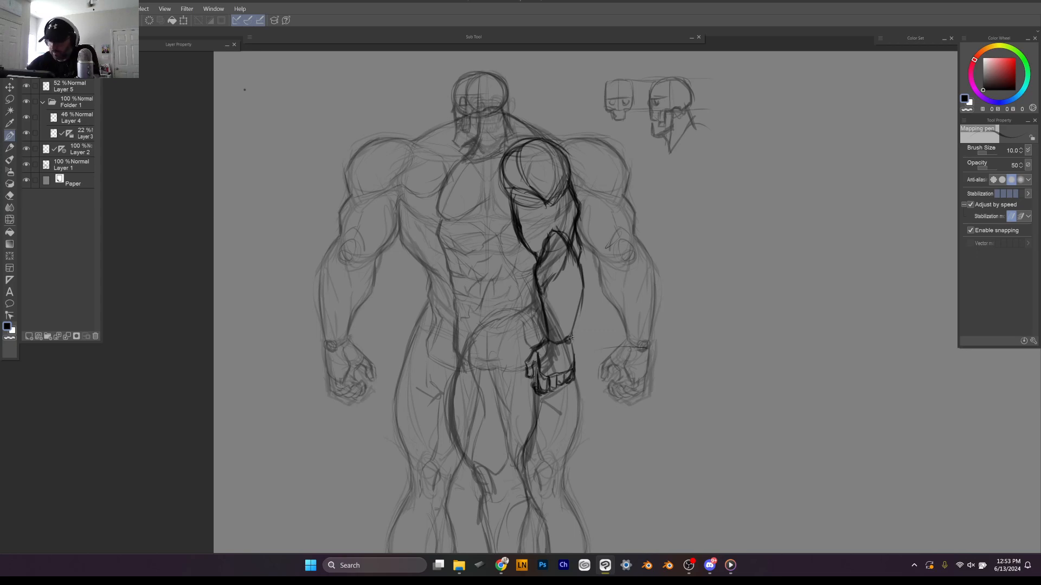
left_click_drag(582, 270, 569, 377)
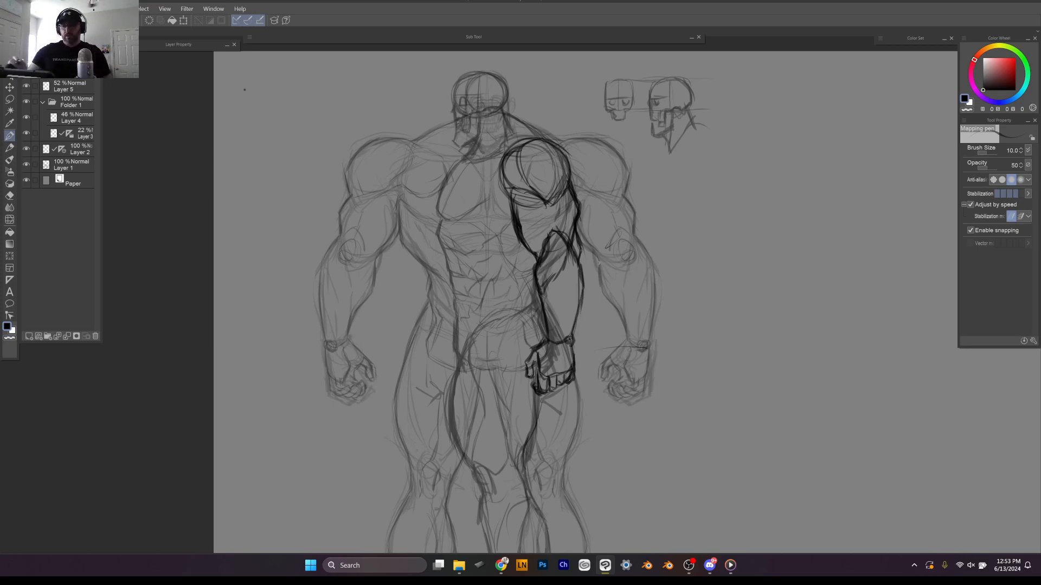
Step: Hide Folder 1 with the front-view sketch and select Layer 5 holding the side-view body
left_click(50, 100)
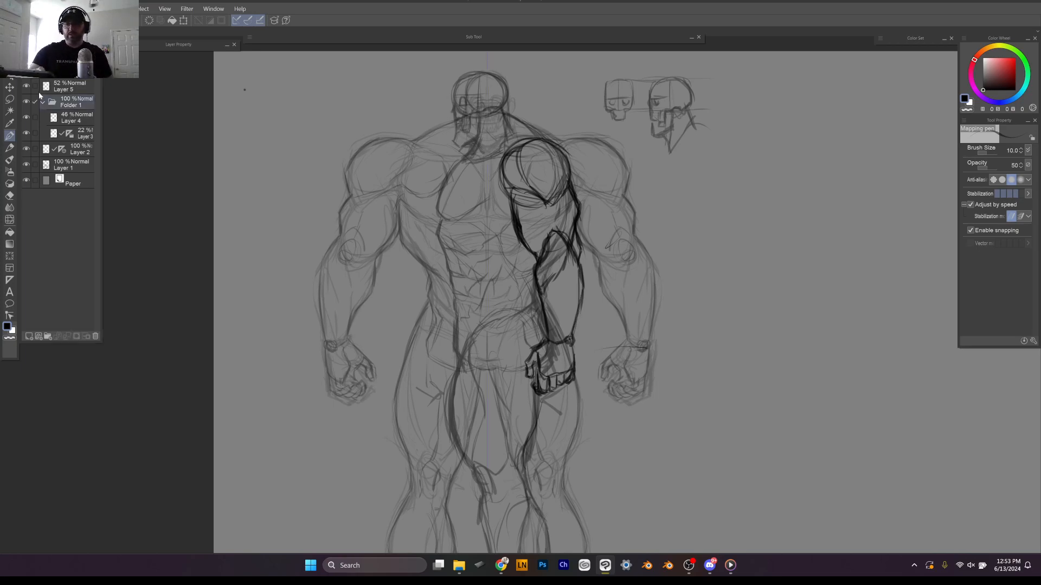
left_click(27, 101)
left_click(70, 88)
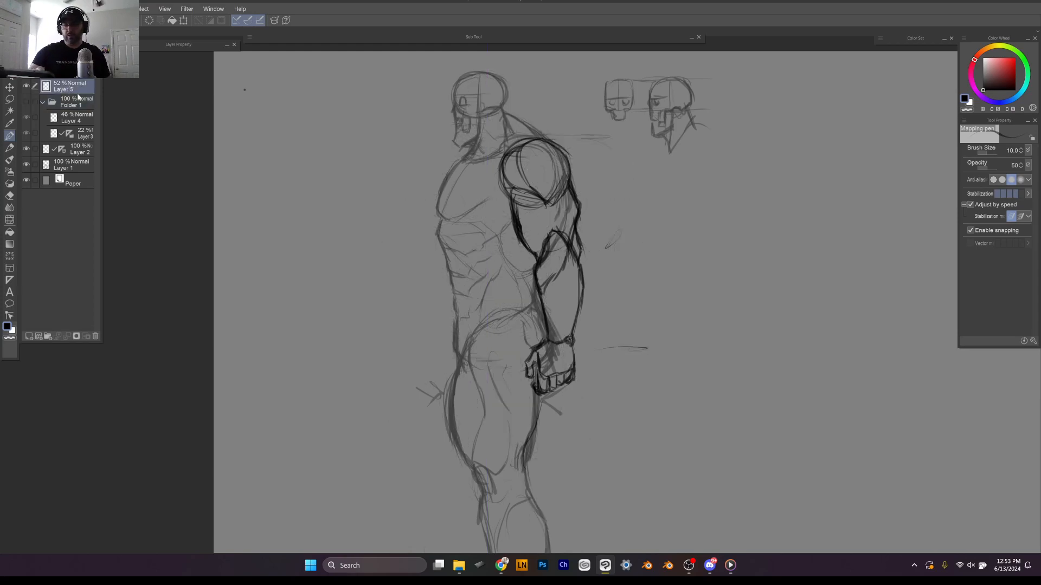
Step: On the arm layer, lasso the forearm and fist, rotate them about 8 degrees toward the front of the body, and deselect
scroll(635, 172, "down", 3)
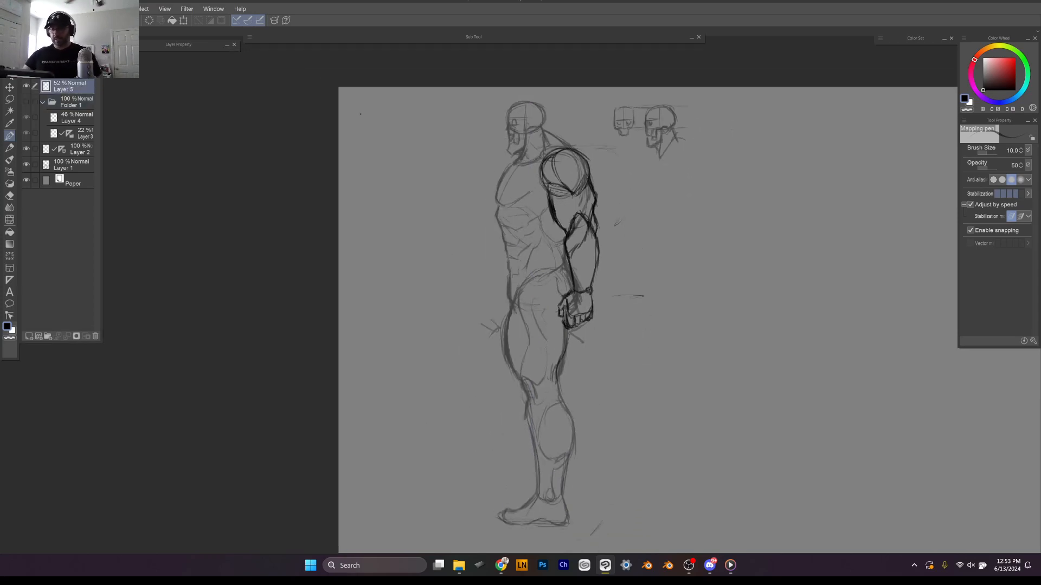
scroll(526, 309, "up", 2)
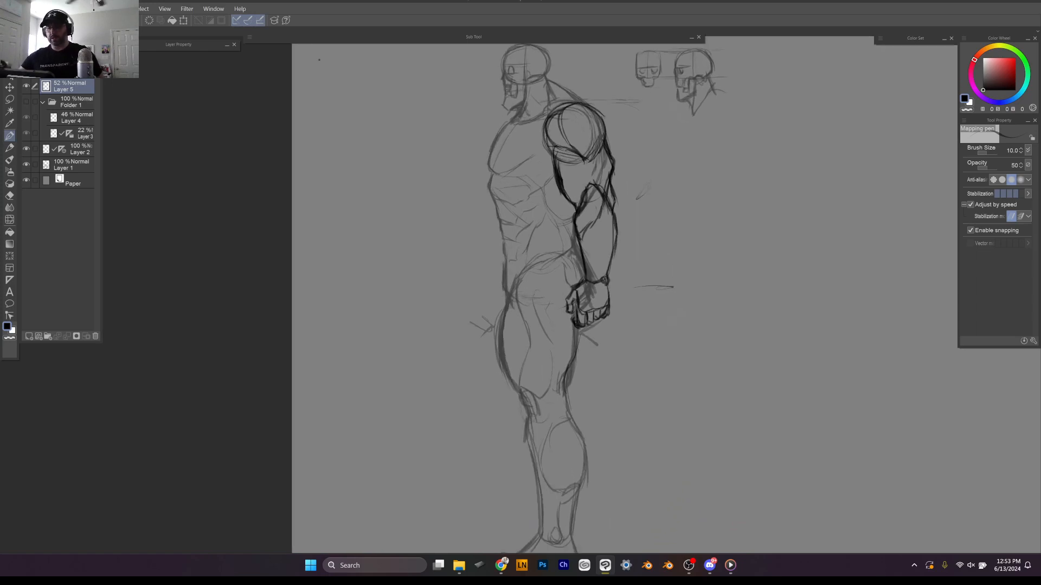
left_click(79, 79)
key("m")
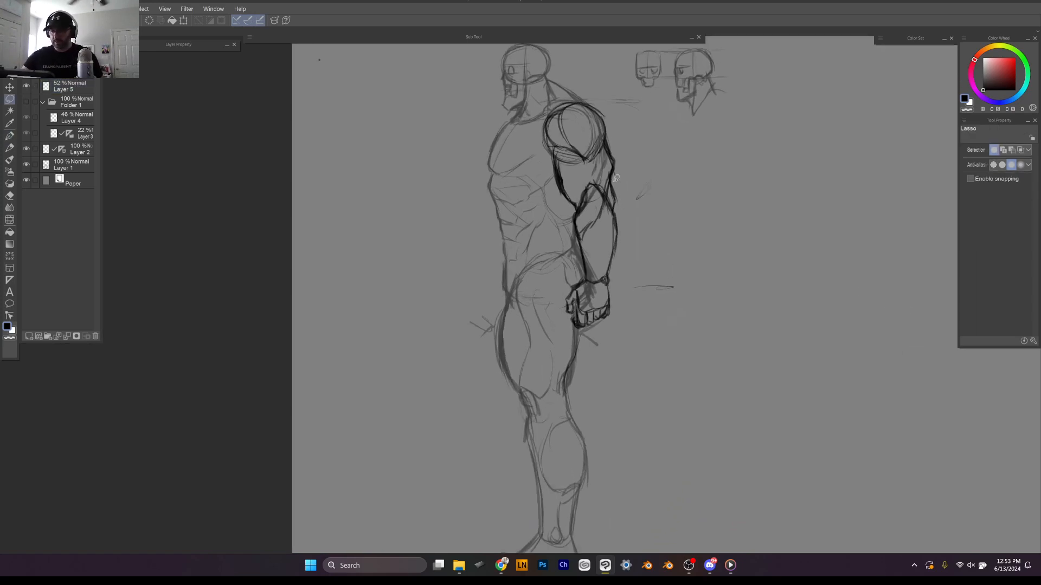
mouse_move(616, 199)
left_mouse_down()
mouse_move(604, 176)
mouse_move(560, 281)
mouse_move(619, 208)
left_mouse_up()
key("ctrl+t")
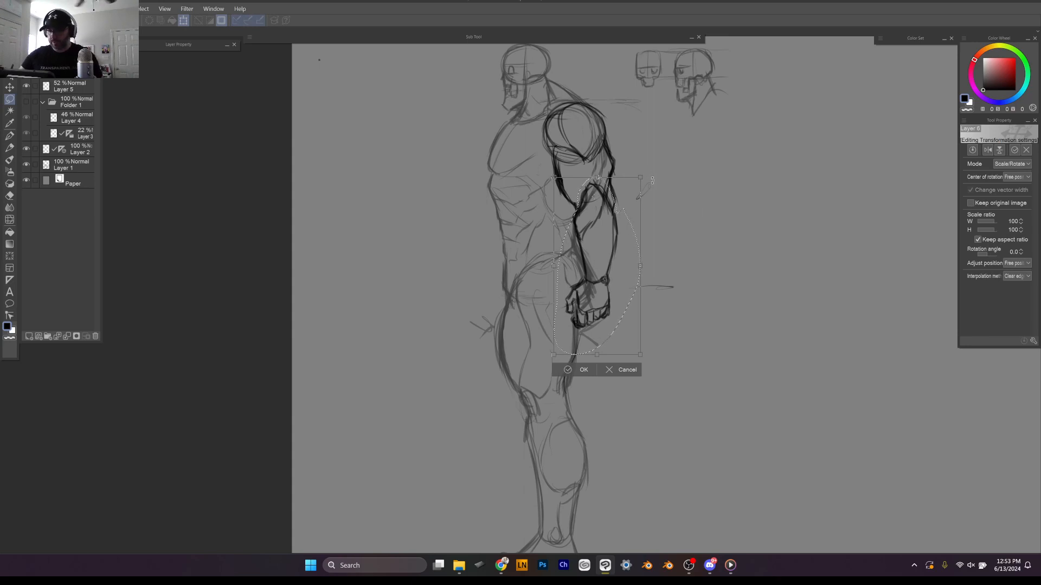
left_click_drag(649, 361, 638, 352)
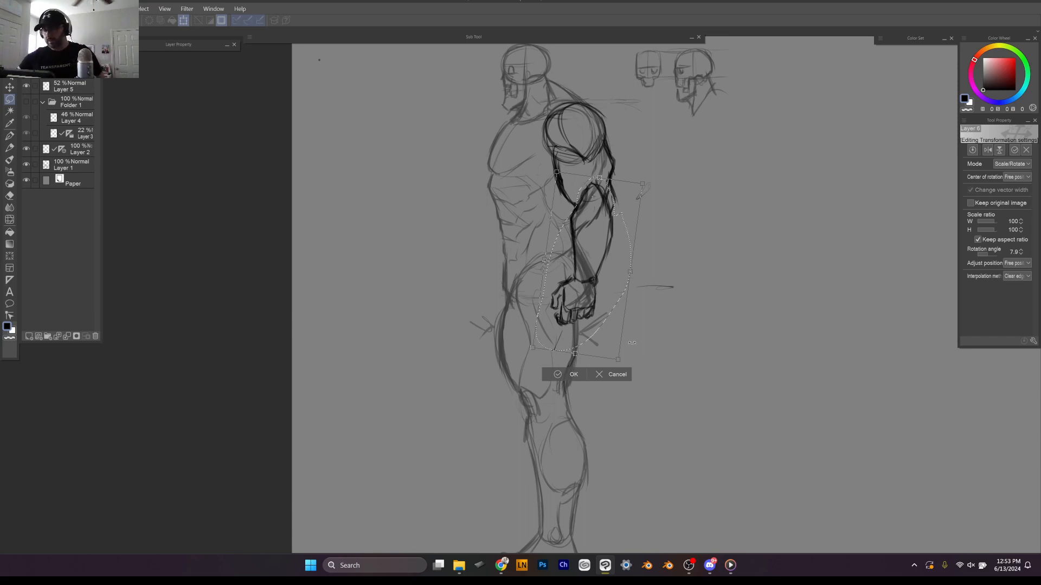
left_click_drag(629, 361, 632, 364)
key("Return")
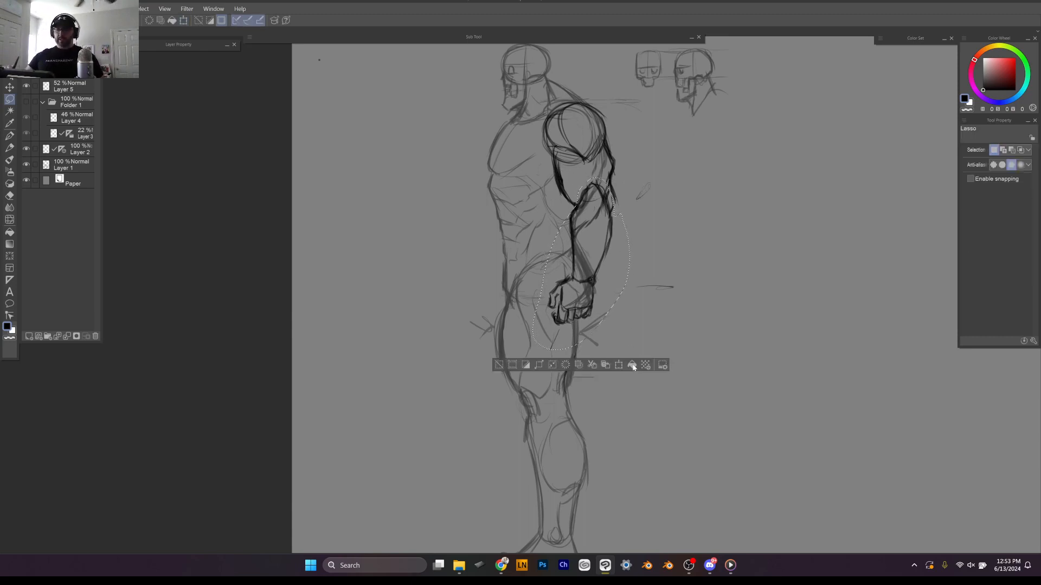
key("ctrl+d")
mouse_move(697, 391)
left_mouse_down()
mouse_move(697, 308)
mouse_move(720, 322)
left_mouse_up()
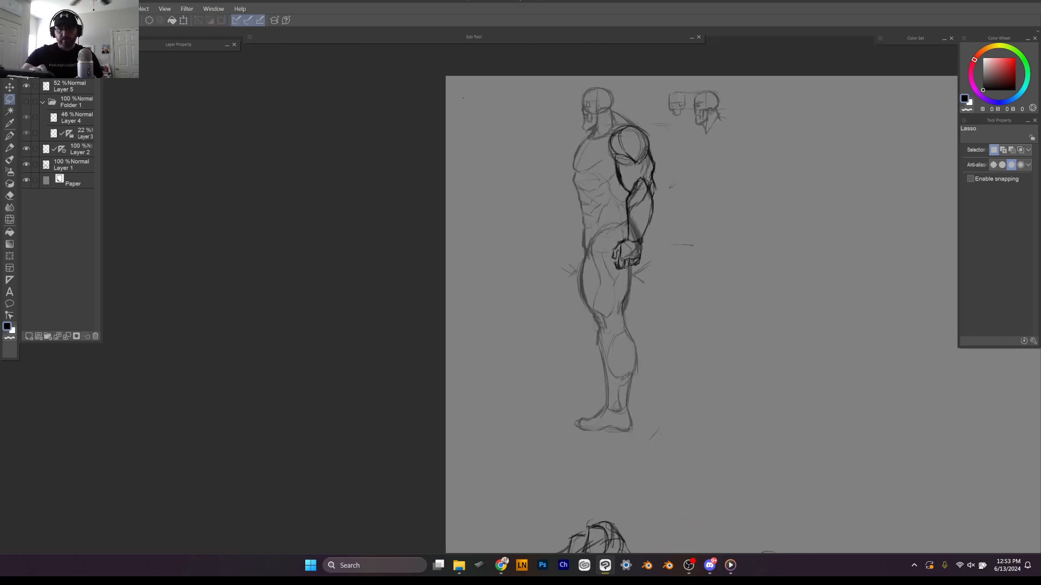
Step: Hide the arm layer and select Layer 5 with the side-view body
left_click(26, 70)
left_click(65, 91)
mouse_move(654, 266)
left_mouse_down()
mouse_move(662, 271)
mouse_move(665, 261)
left_mouse_up()
left_click_drag(656, 208, 657, 226)
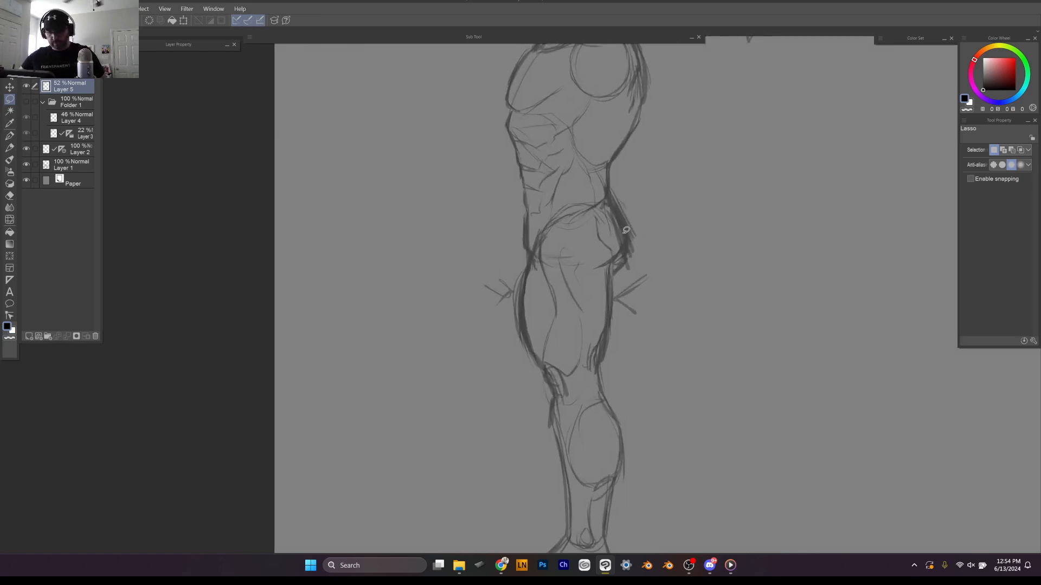
Step: Erase the heavy, rough lines around the lower back and buttock with the eraser at size 80
key("e")
left_click_drag(617, 184, 633, 234)
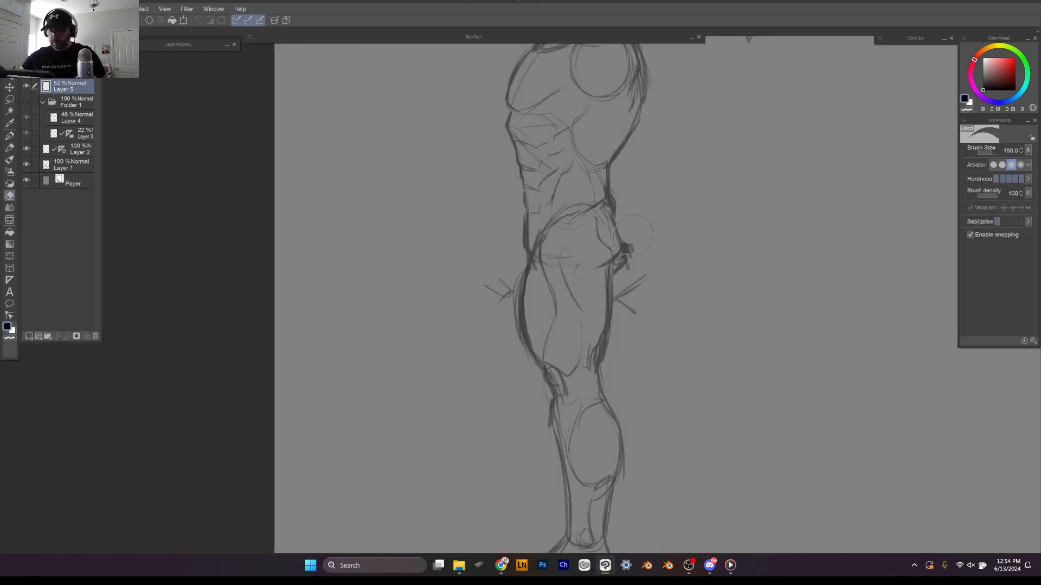
key("bracketleft")
key("bracketleft")
key("bracketleft")
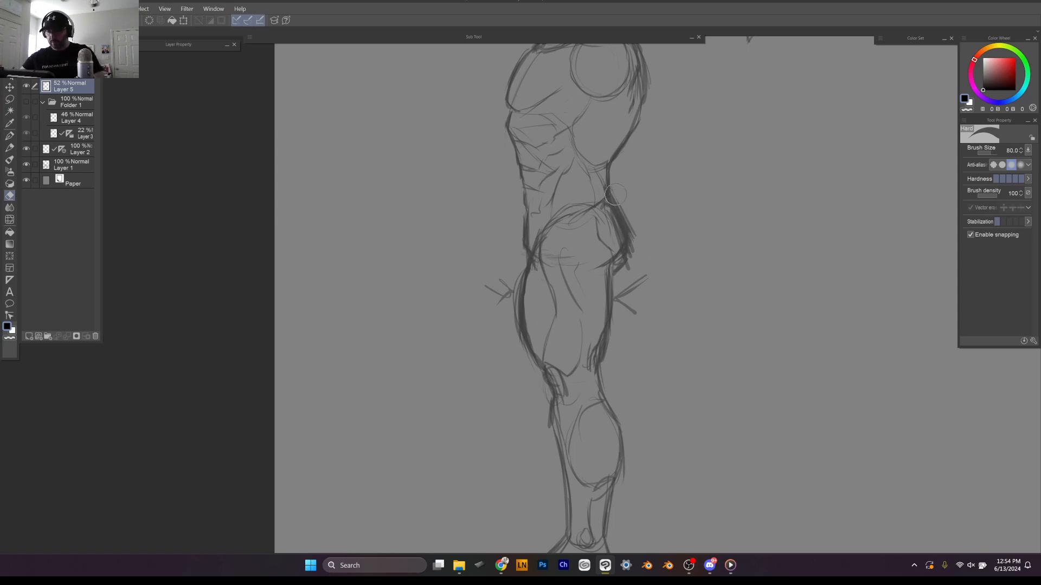
mouse_move(612, 196)
left_mouse_down()
mouse_move(622, 222)
mouse_move(599, 271)
mouse_move(616, 182)
left_mouse_up()
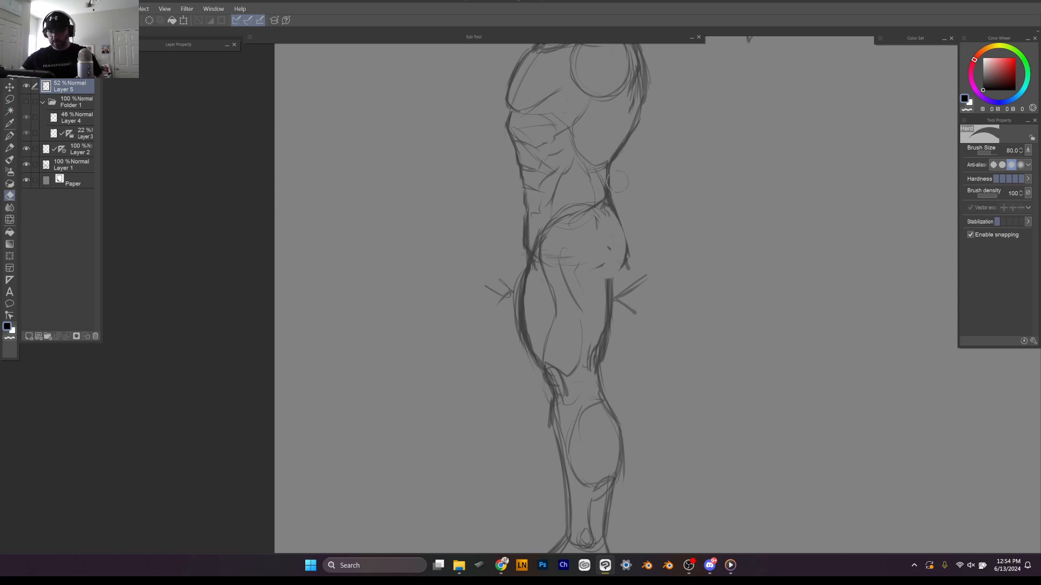
Step: Redraw the rounded buttock contour and strengthen the back of the thigh down to the knee with the mapping pen
key("b")
key("p")
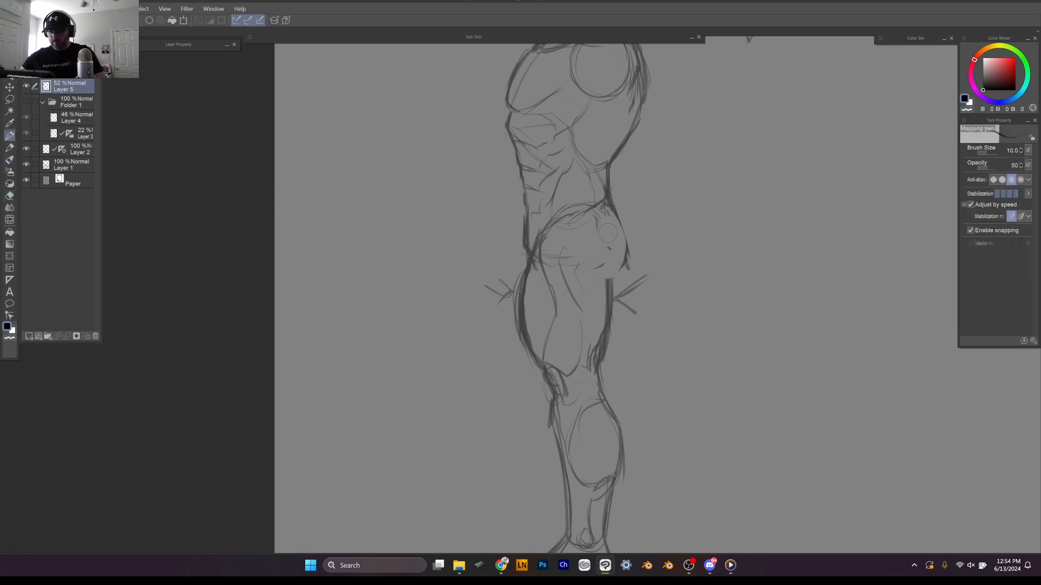
left_click_drag(607, 250, 612, 269)
mouse_move(609, 202)
left_mouse_down()
mouse_move(630, 243)
mouse_move(616, 277)
mouse_move(610, 263)
left_mouse_up()
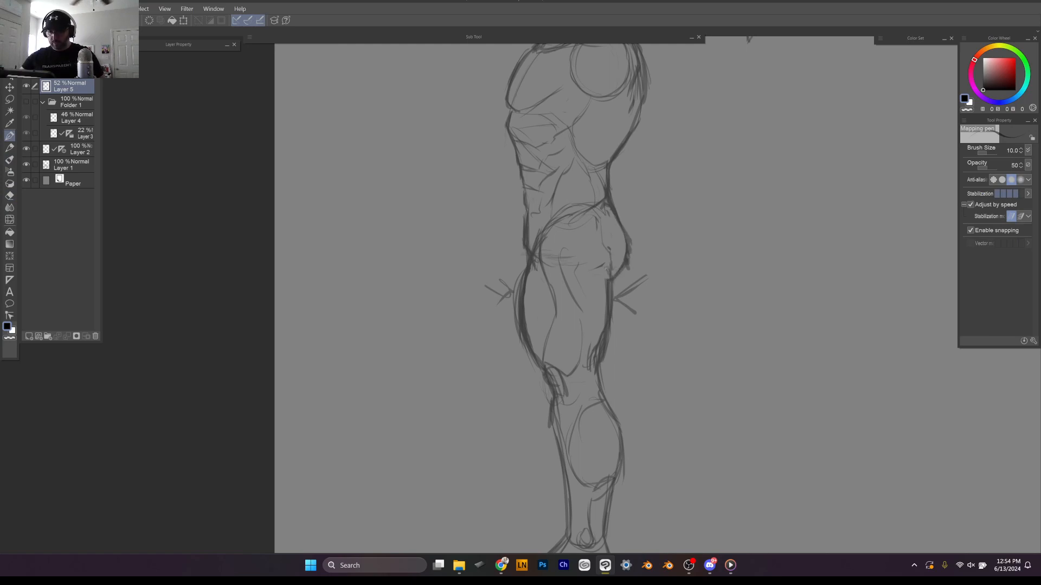
left_click_drag(610, 331, 600, 395)
left_click_drag(598, 361, 607, 322)
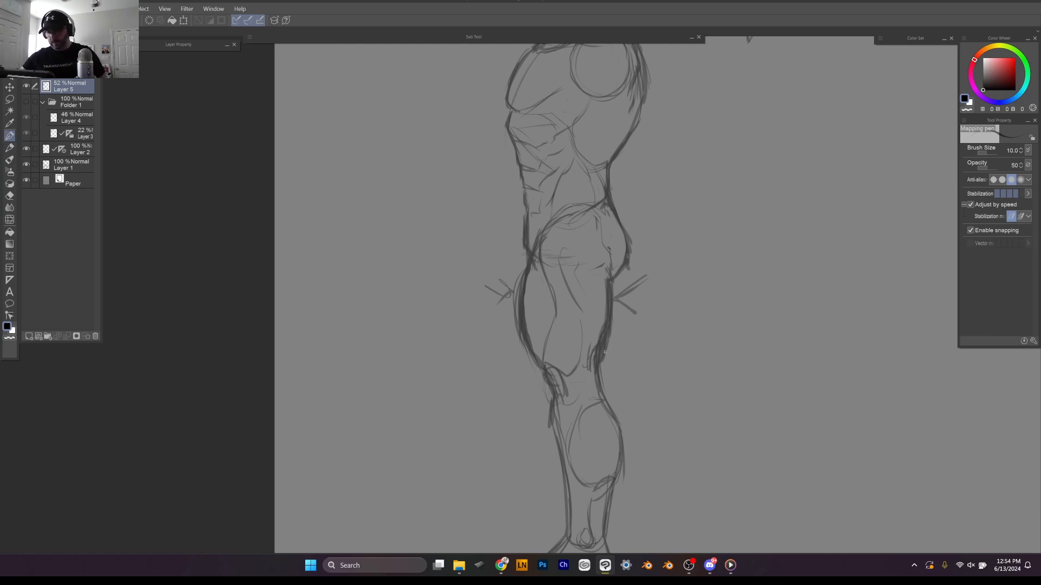
Step: Erase the thick outer lines along the back and front of the thigh to slim the upper leg
key("e")
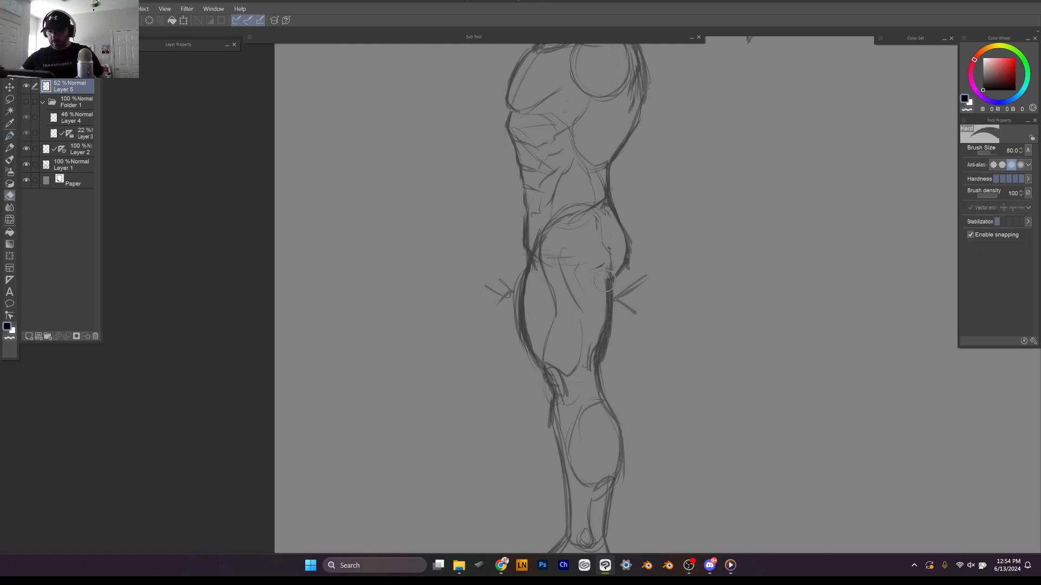
mouse_move(606, 281)
left_mouse_down()
mouse_move(599, 360)
mouse_move(588, 369)
left_mouse_up()
left_click_drag(524, 274, 535, 276)
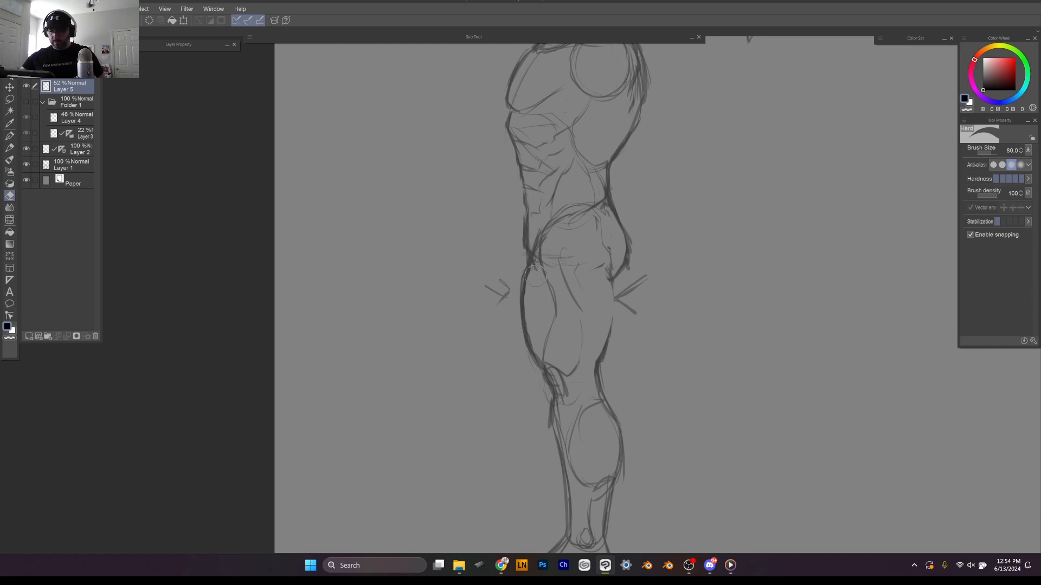
Step: Redraw the front thigh contour down to the kneecap and refine the muscle line inside the thigh
key("p")
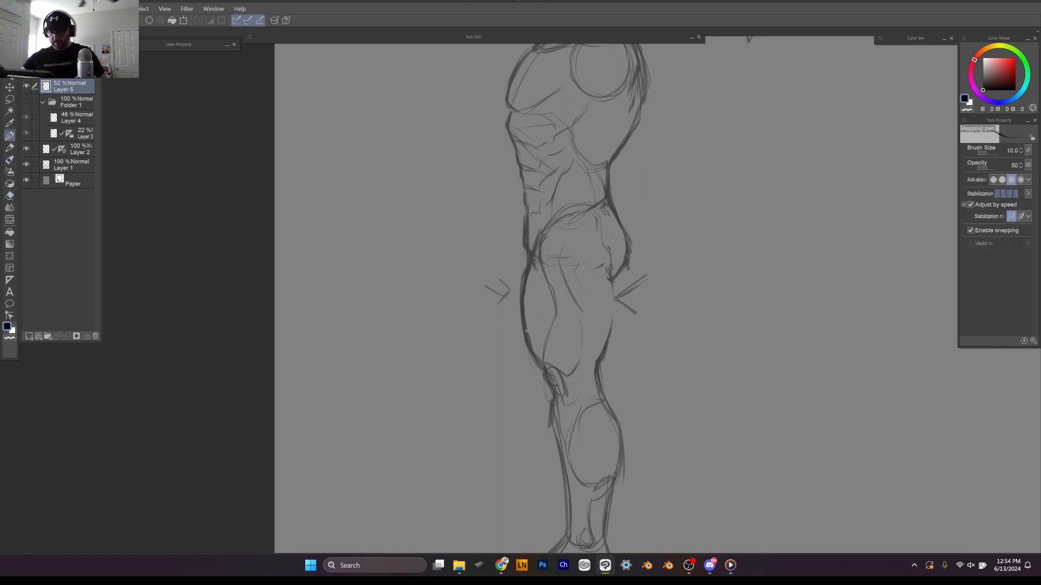
mouse_move(526, 331)
left_mouse_down()
mouse_move(541, 362)
mouse_move(554, 318)
mouse_move(543, 355)
mouse_move(533, 319)
mouse_move(521, 337)
mouse_move(518, 328)
mouse_move(532, 356)
mouse_move(570, 382)
left_mouse_up()
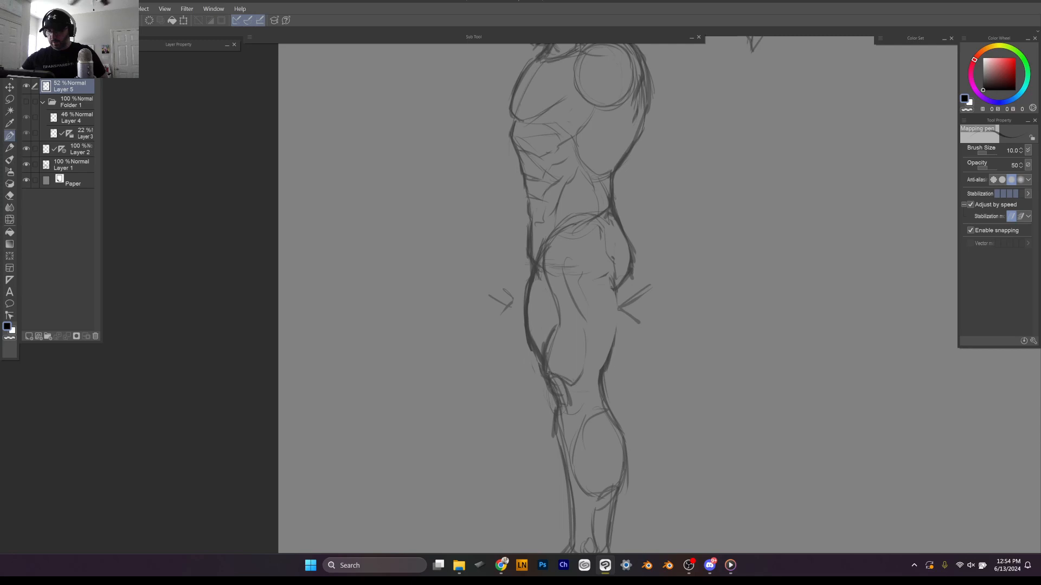
left_click_drag(586, 323, 587, 355)
Step: Redraw the back of the thigh from the buttock to the knee and strengthen the rear calf contour
left_click_drag(617, 291, 614, 330)
left_click_drag(616, 291, 610, 371)
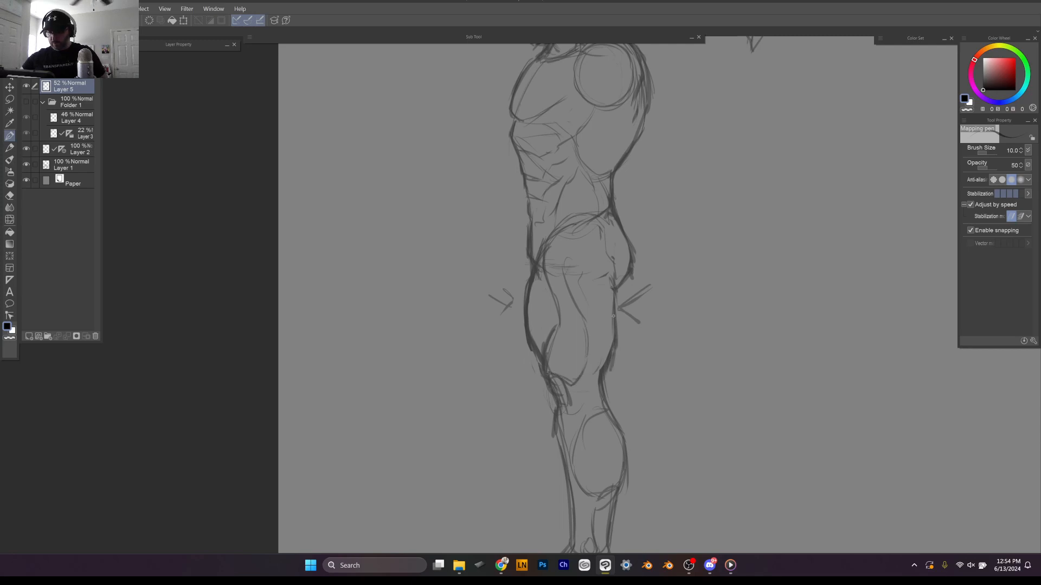
left_click_drag(613, 291, 606, 373)
left_click_drag(613, 412, 629, 482)
Step: Lasso the whole leg from hip to foot, skew it so the foot shifts slightly toward the back, and deselect
left_click_drag(725, 448, 715, 347)
mouse_move(694, 306)
left_mouse_down()
mouse_move(712, 309)
mouse_move(691, 288)
left_mouse_up()
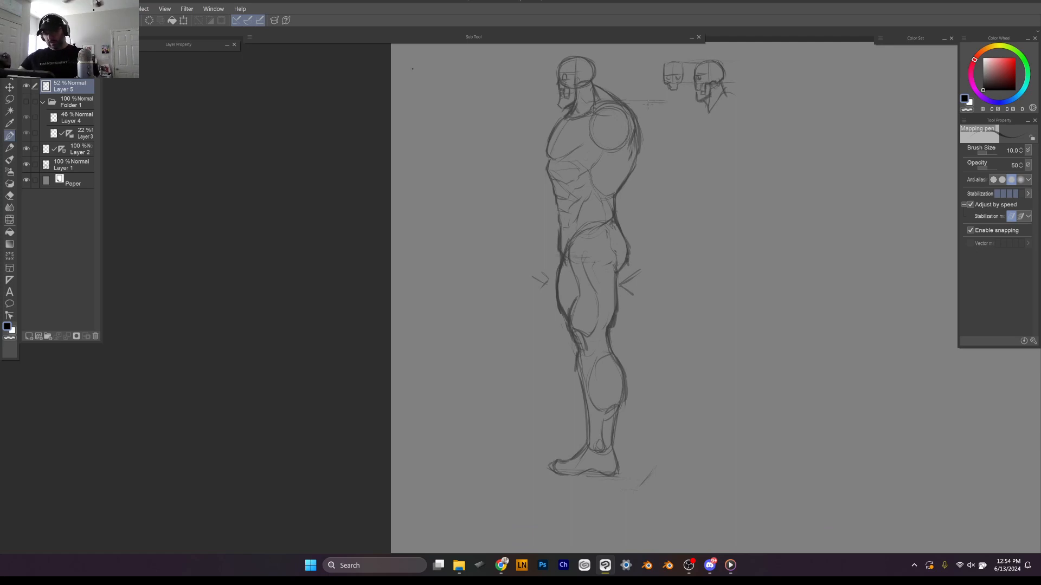
key("m")
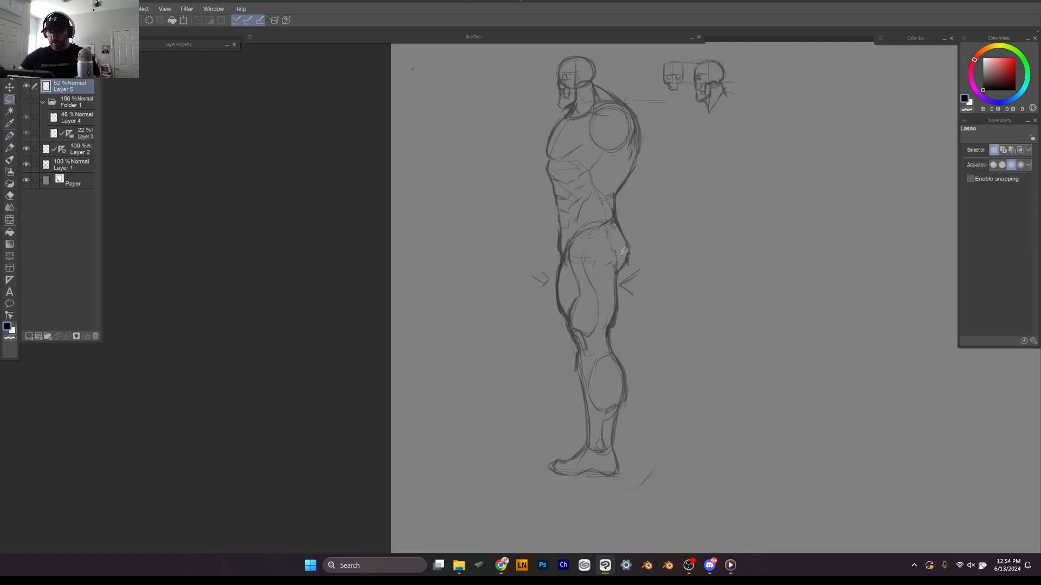
mouse_move(620, 271)
left_mouse_down()
mouse_move(587, 221)
mouse_move(569, 239)
mouse_move(543, 423)
mouse_move(638, 279)
left_mouse_up()
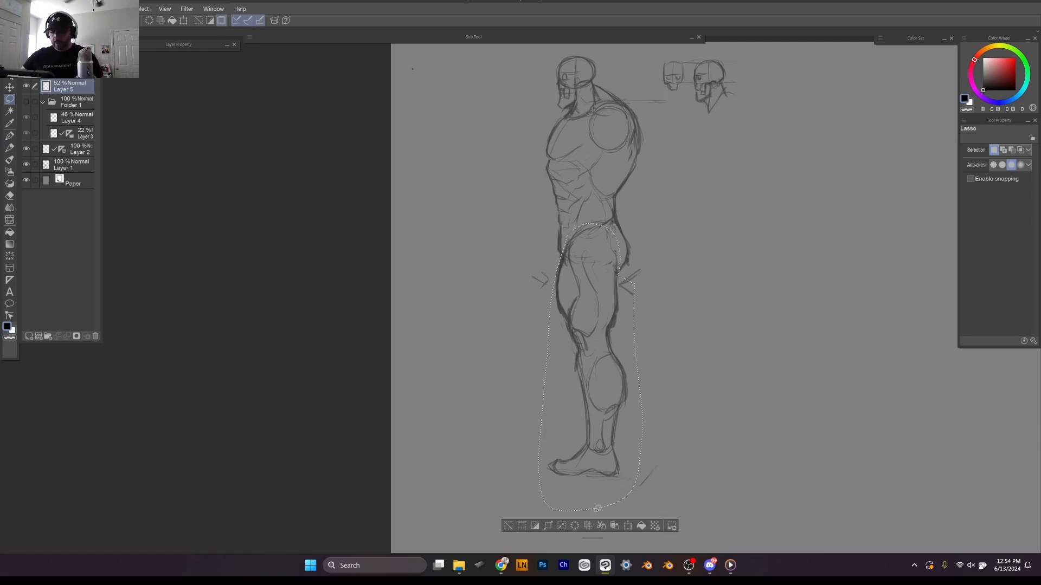
key("ctrl+t")
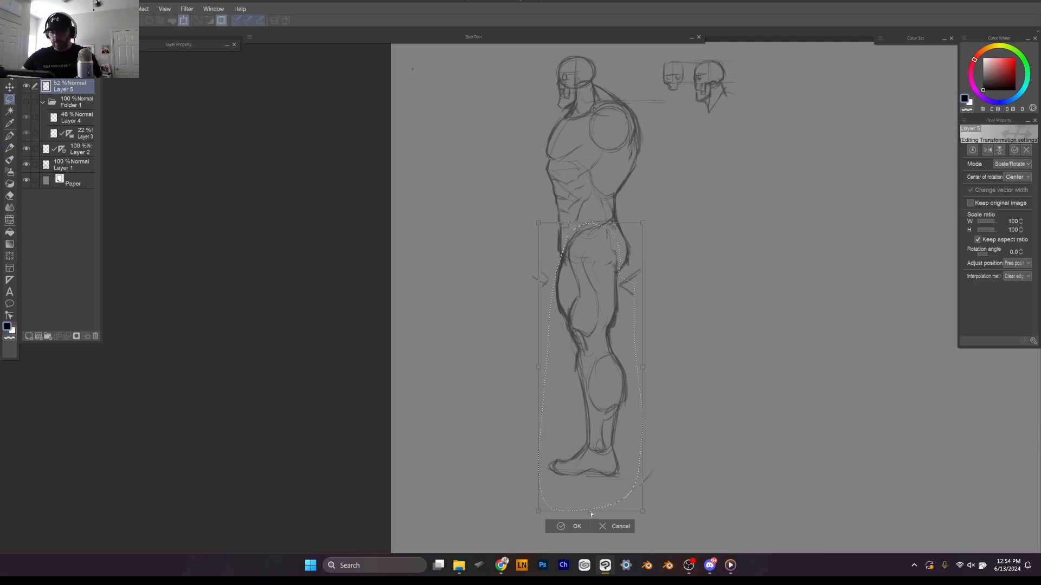
left_click_drag(591, 514, 608, 511)
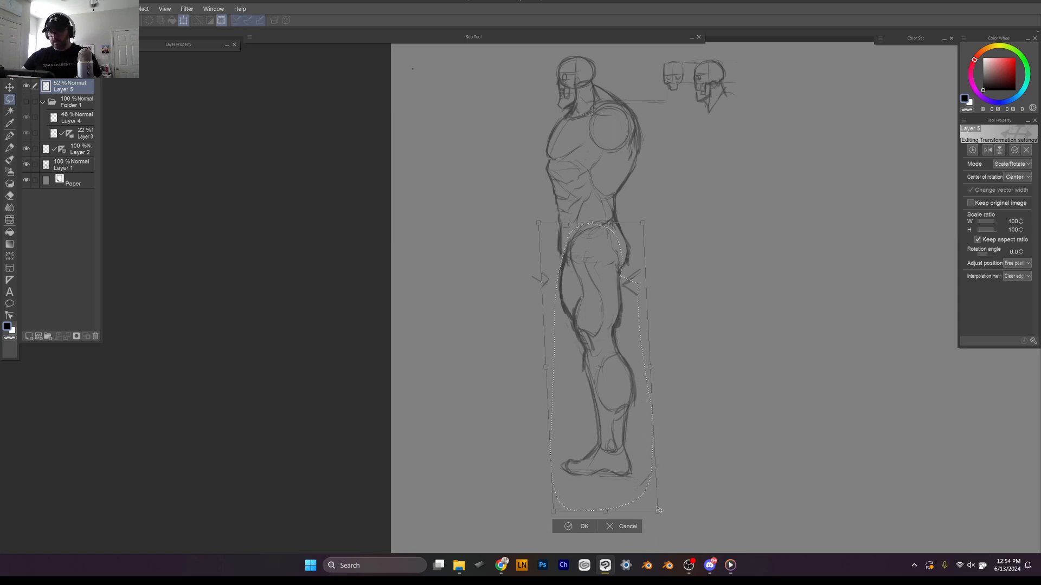
left_click_drag(659, 512, 603, 510)
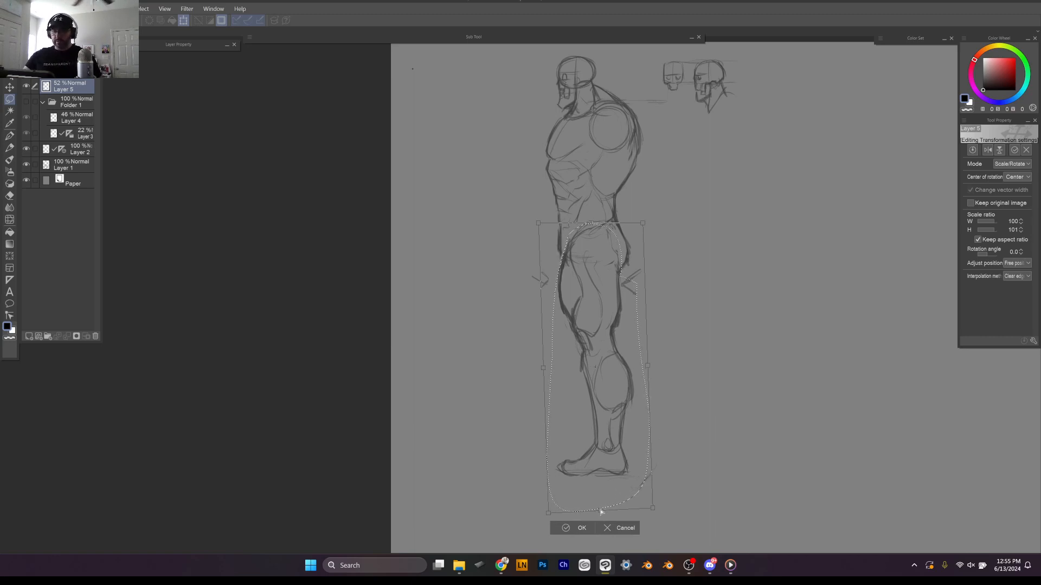
left_click_drag(600, 509, 597, 507)
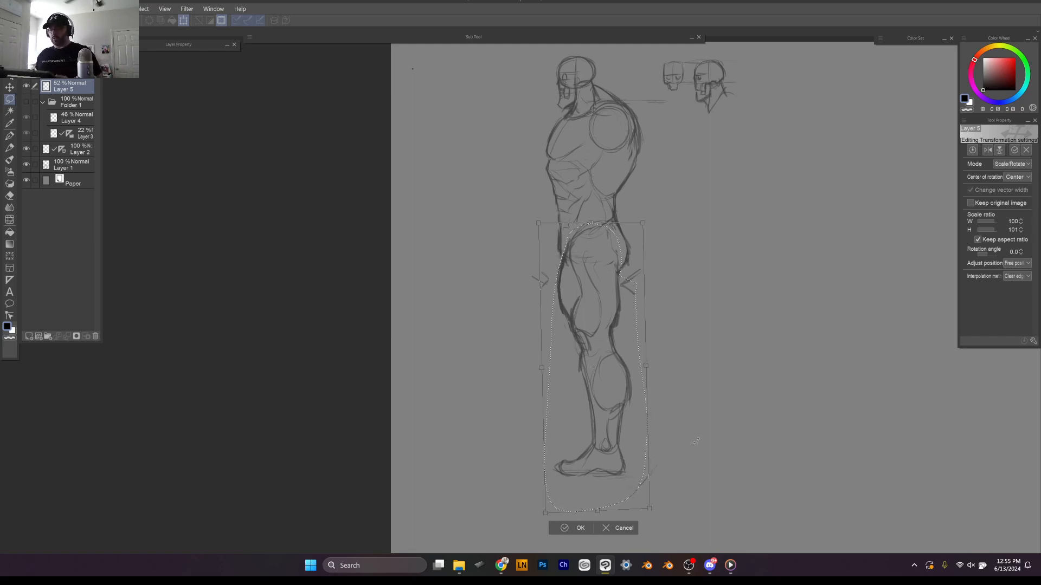
key("Return")
key("ctrl+d")
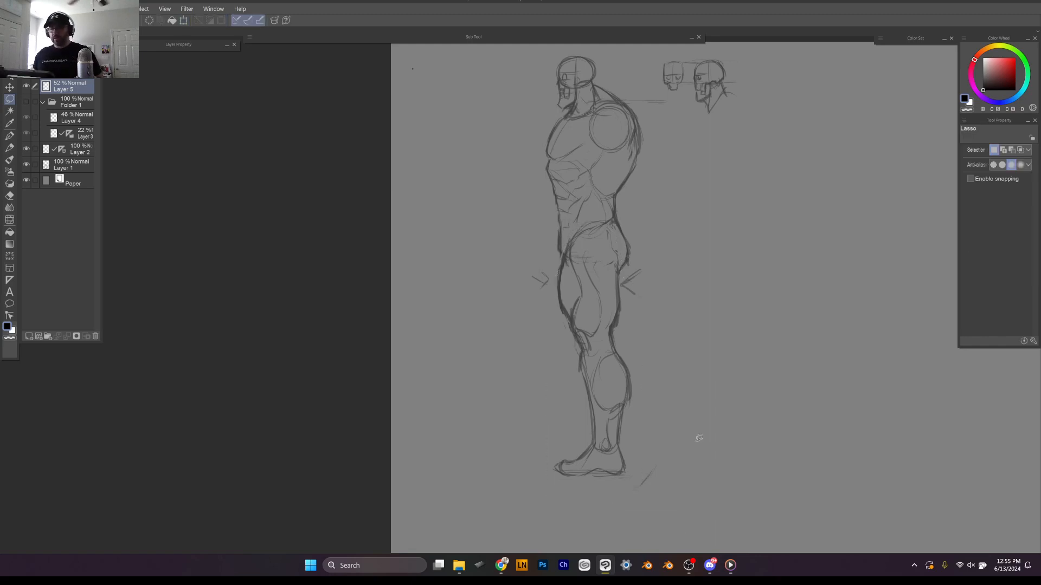
Step: Reshape the front of the torso with Liquify, pushing the abdomen and chest contours slightly outward at brush sizes 300 and 250
left_click(10, 219)
key("ctrl+z")
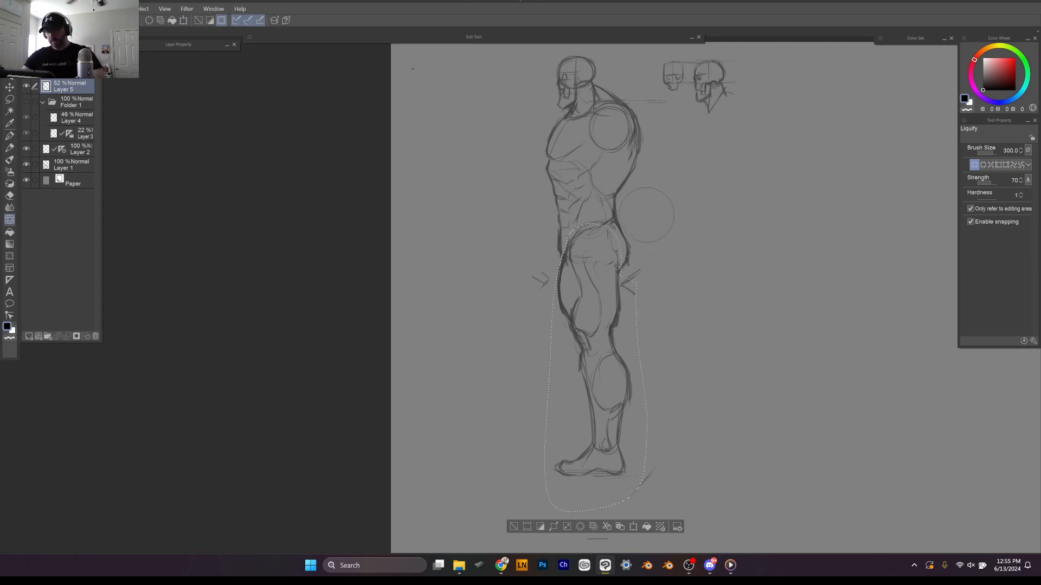
key("ctrl+d")
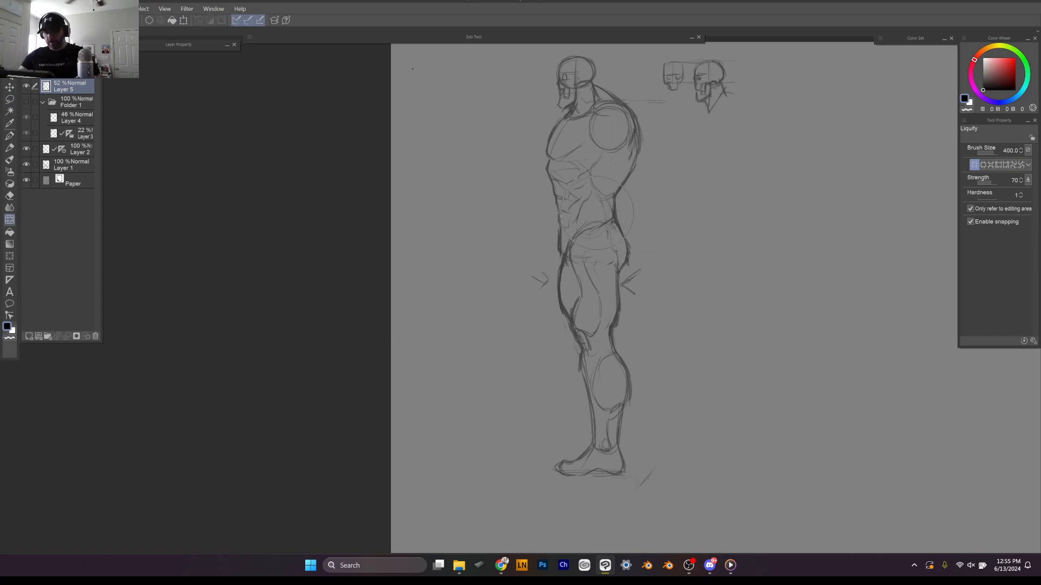
key("]")
key("]")
key("]")
key("]")
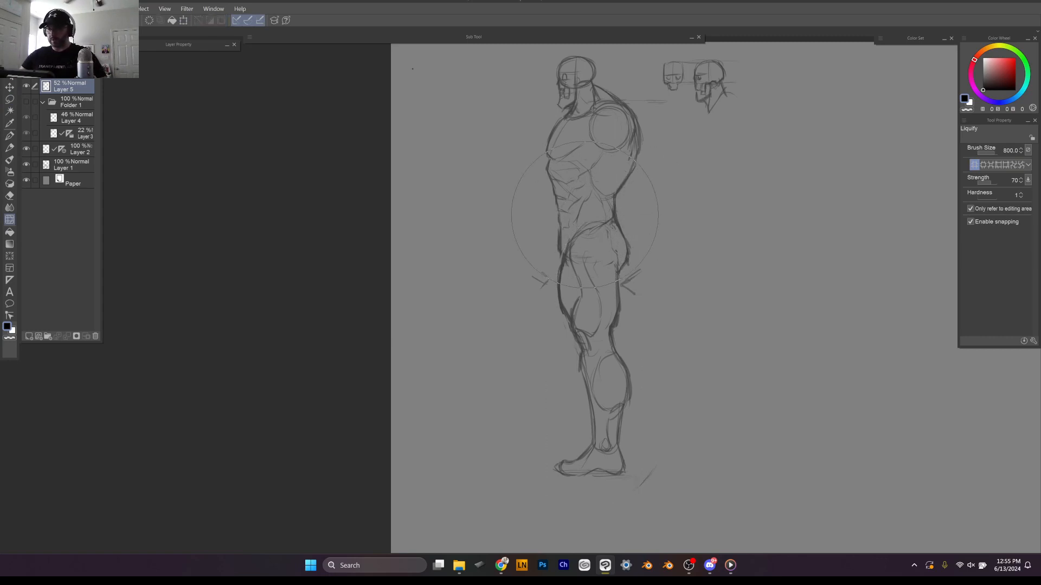
key("[")
key("[")
mouse_move(563, 207)
left_mouse_down()
mouse_move(590, 201)
mouse_move(554, 190)
mouse_move(556, 223)
left_mouse_up()
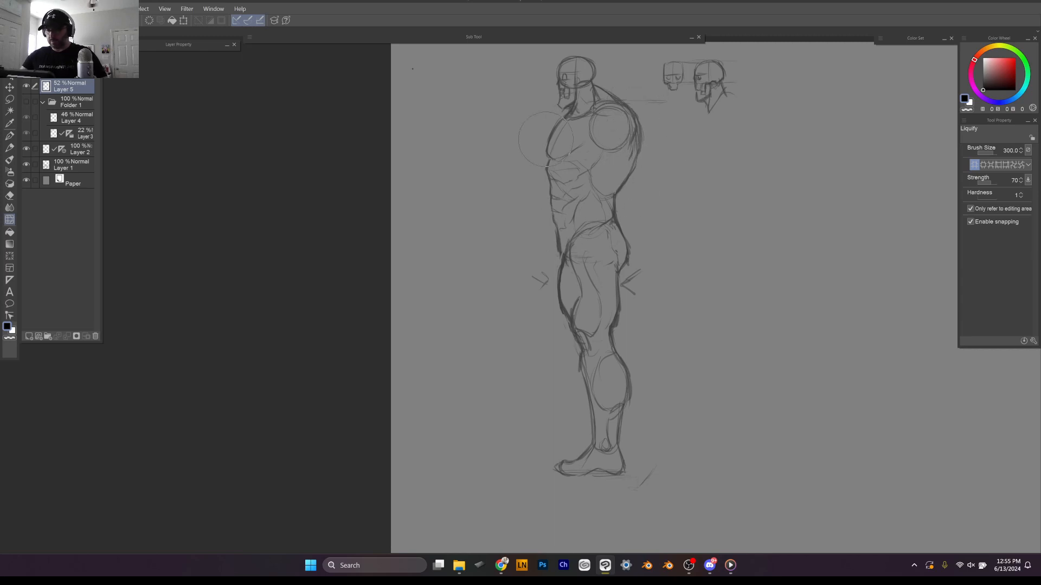
left_click_drag(549, 139, 544, 145)
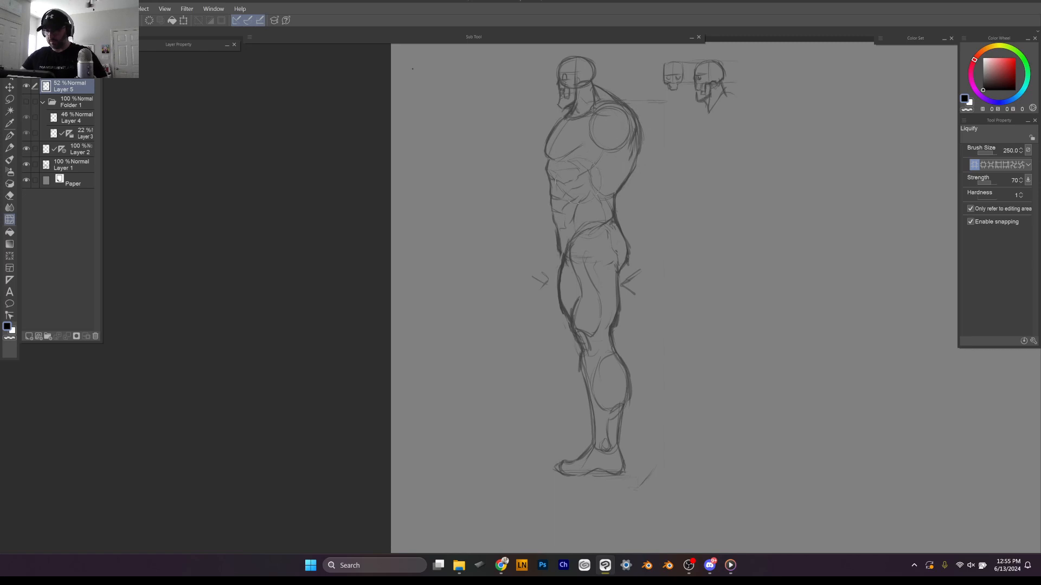
left_click_drag(552, 185, 548, 185)
Step: Liquify the lower back inward and the buttock outward, and adjust the toes of the foot at brush size 200
left_click_drag(618, 211, 614, 207)
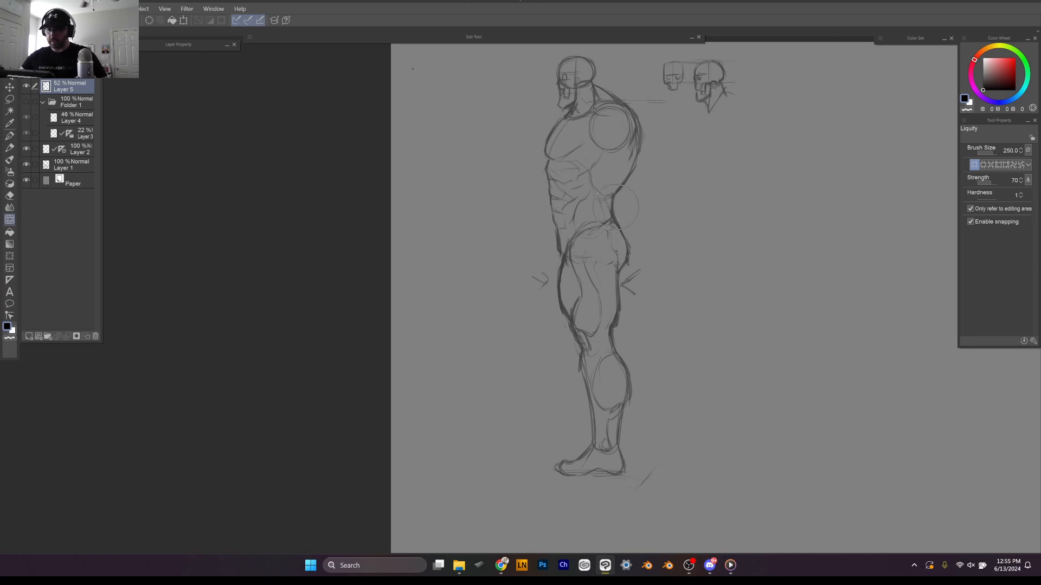
left_click_drag(620, 228, 631, 231)
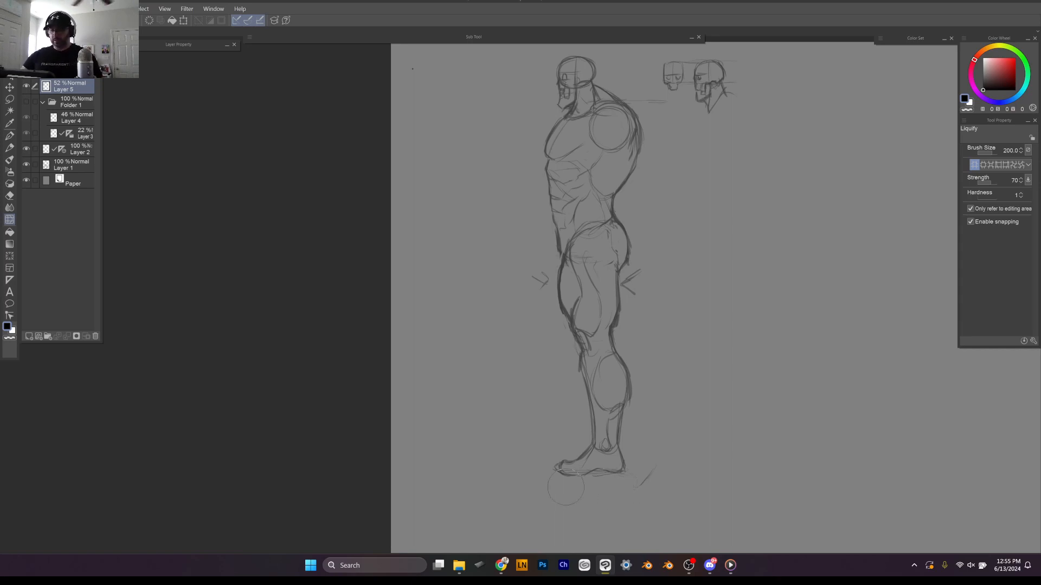
left_click_drag(562, 448, 554, 472)
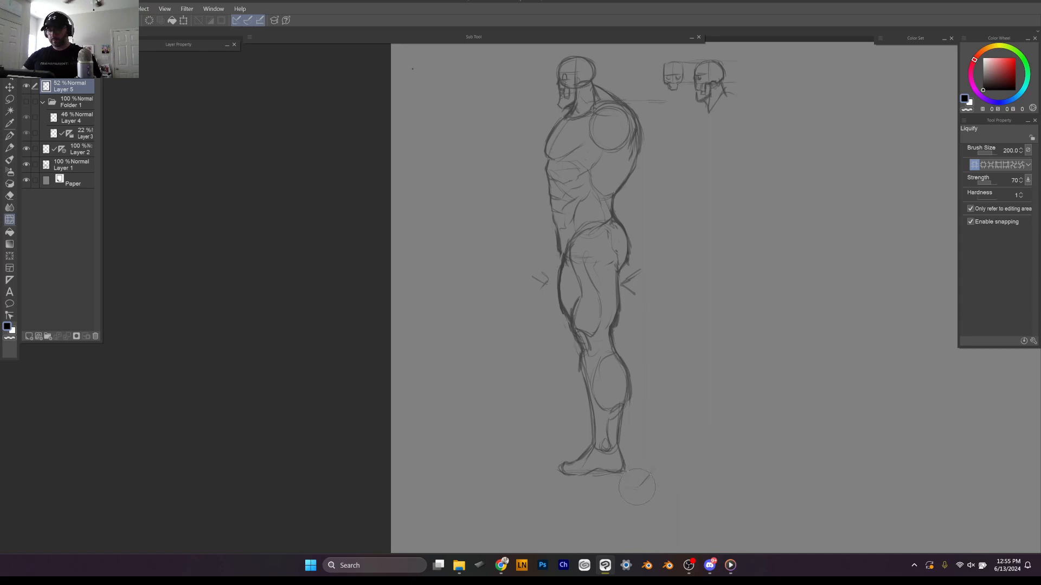
Step: Erase the arrow marks beside the thigh, the stray stroke near the foot, and the small head studies behind the side figure
left_click_drag(640, 419, 635, 416)
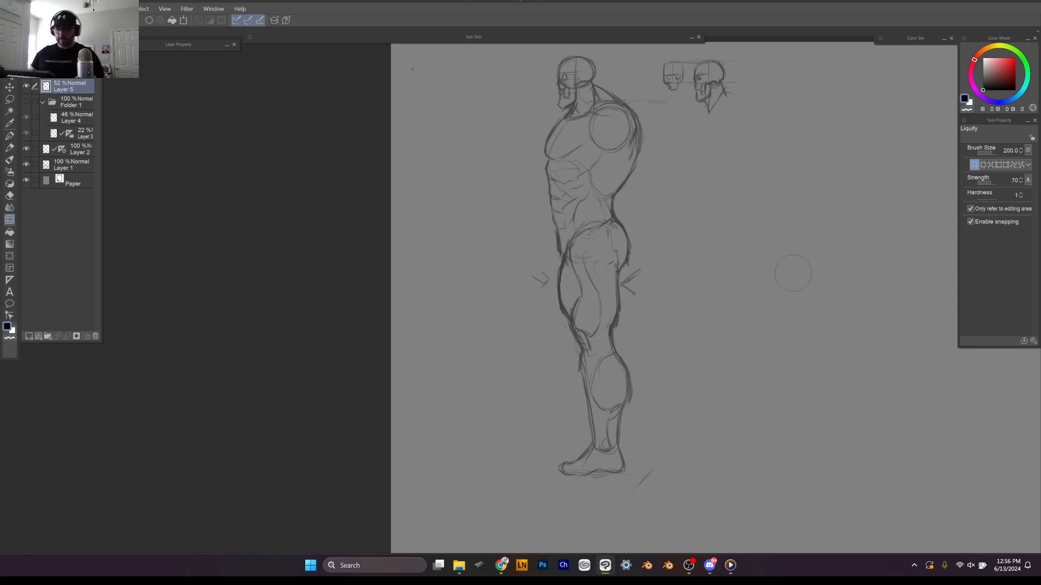
key("e")
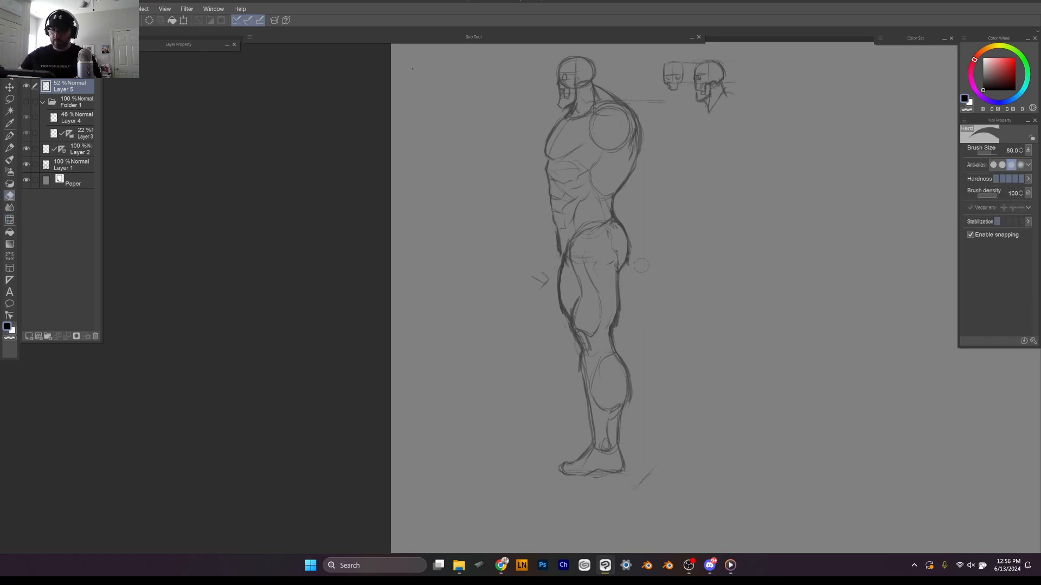
left_click_drag(548, 275, 534, 278)
left_click_drag(655, 469, 635, 489)
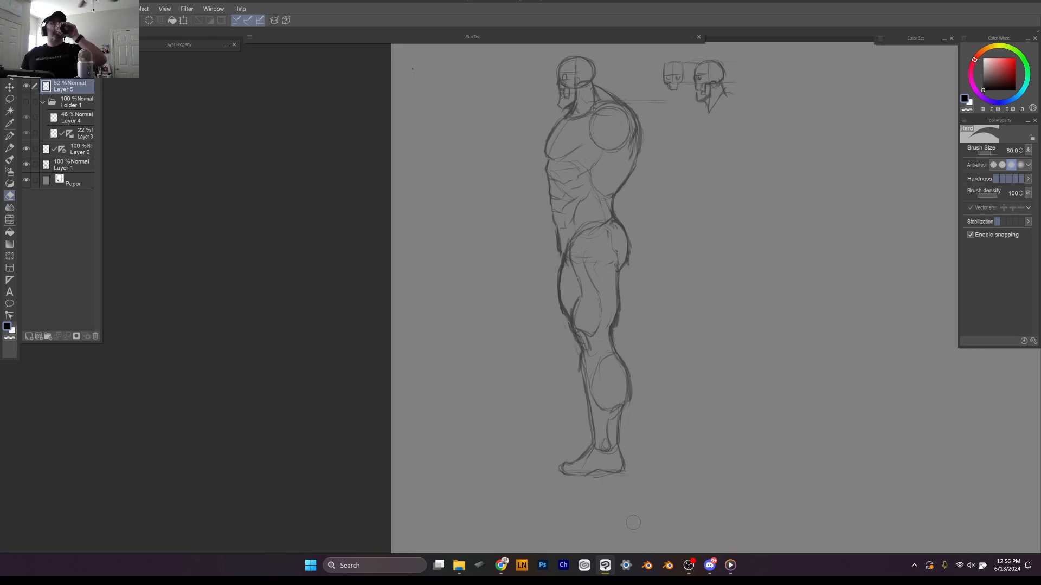
left_click_drag(753, 277, 723, 333)
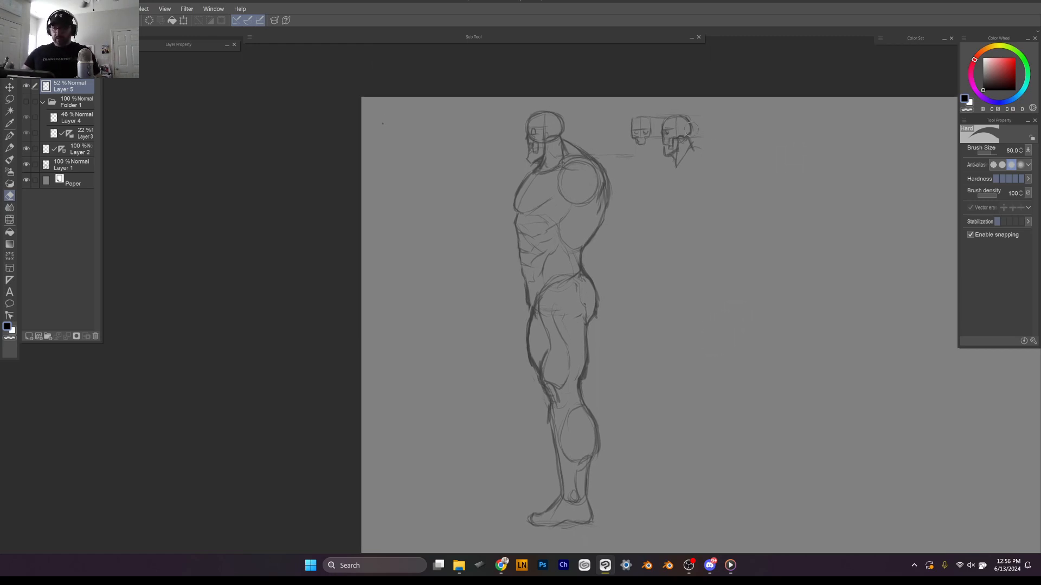
mouse_move(691, 162)
left_mouse_down()
mouse_move(657, 123)
mouse_move(638, 135)
mouse_move(687, 152)
mouse_move(709, 115)
left_mouse_up()
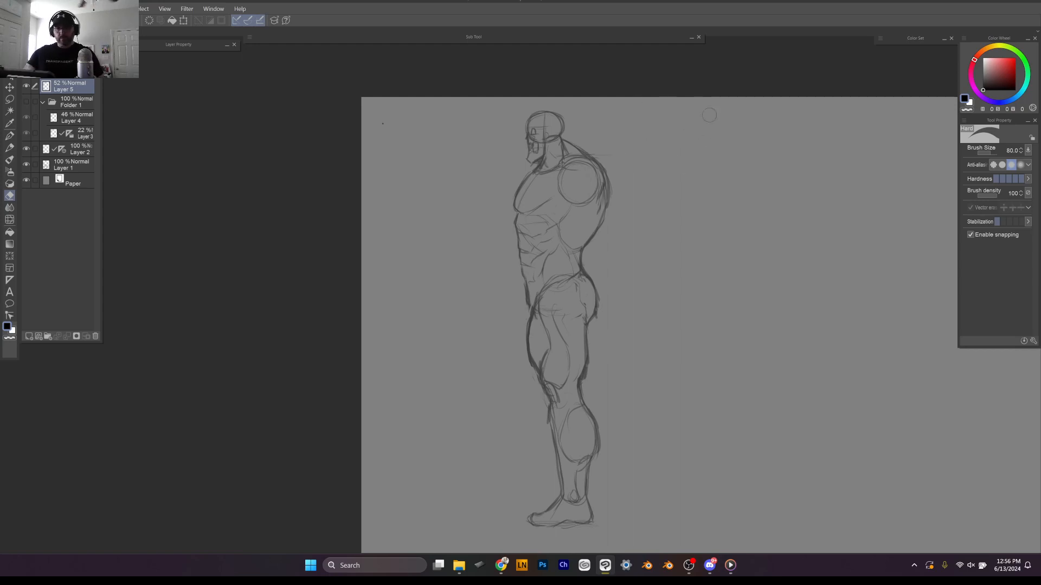
Step: Show the front and back drawings in Folder 1 together with the side view and its arm, and move the side figure beside them
left_click(26, 102)
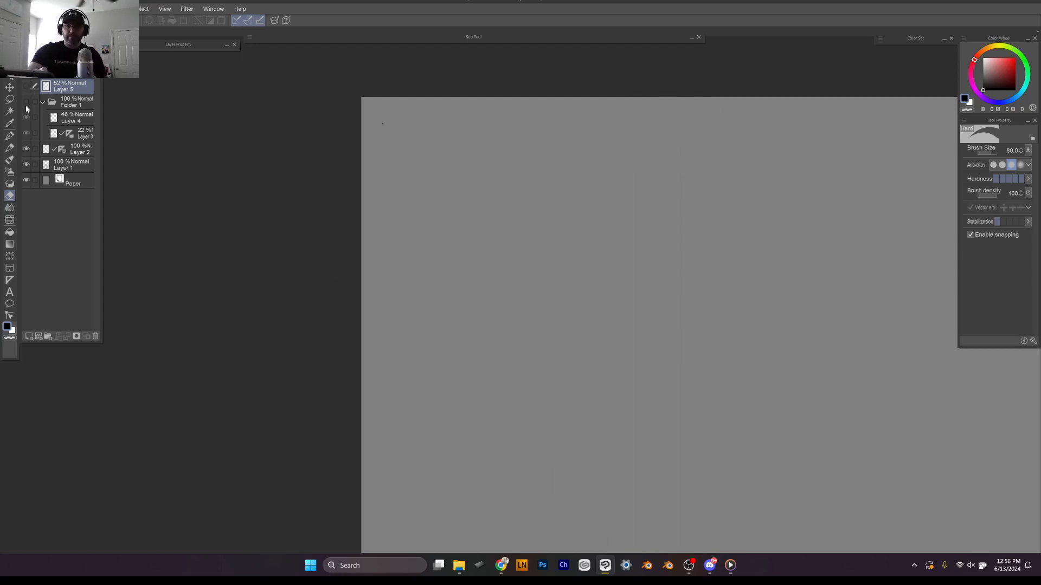
left_click(26, 101)
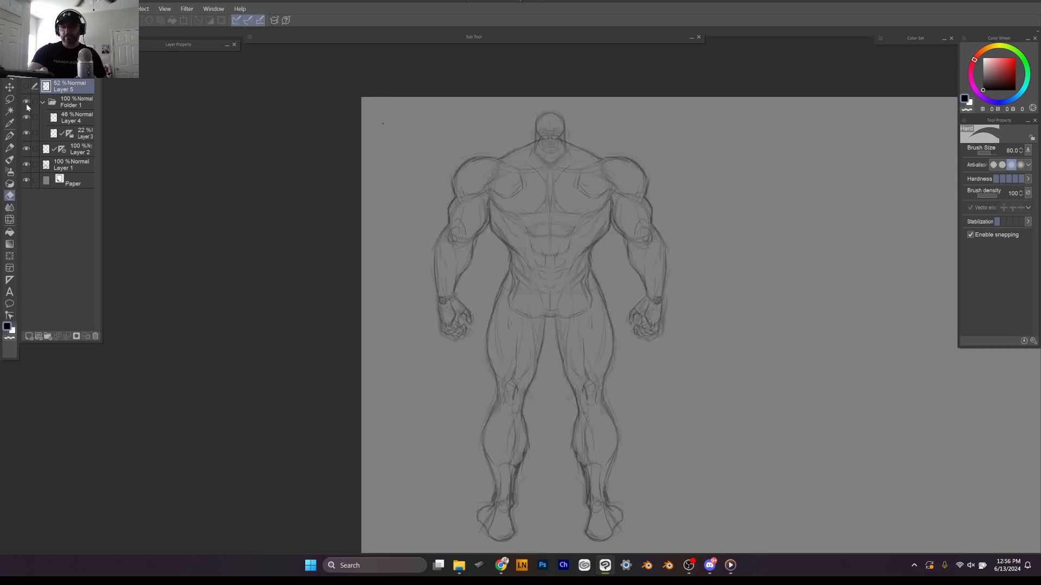
left_click(26, 120)
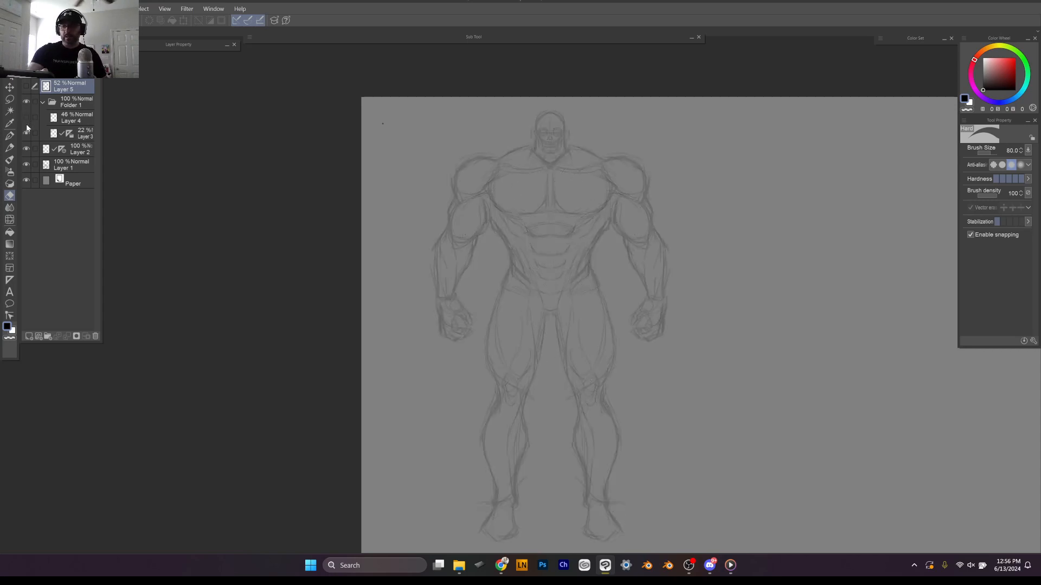
left_click(26, 122)
left_click(25, 134)
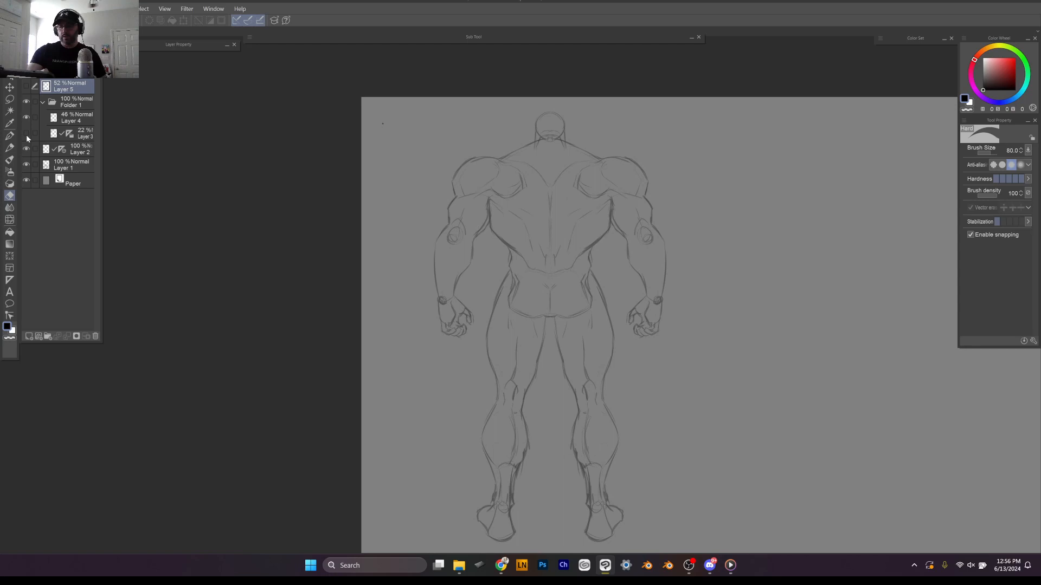
left_click(26, 86)
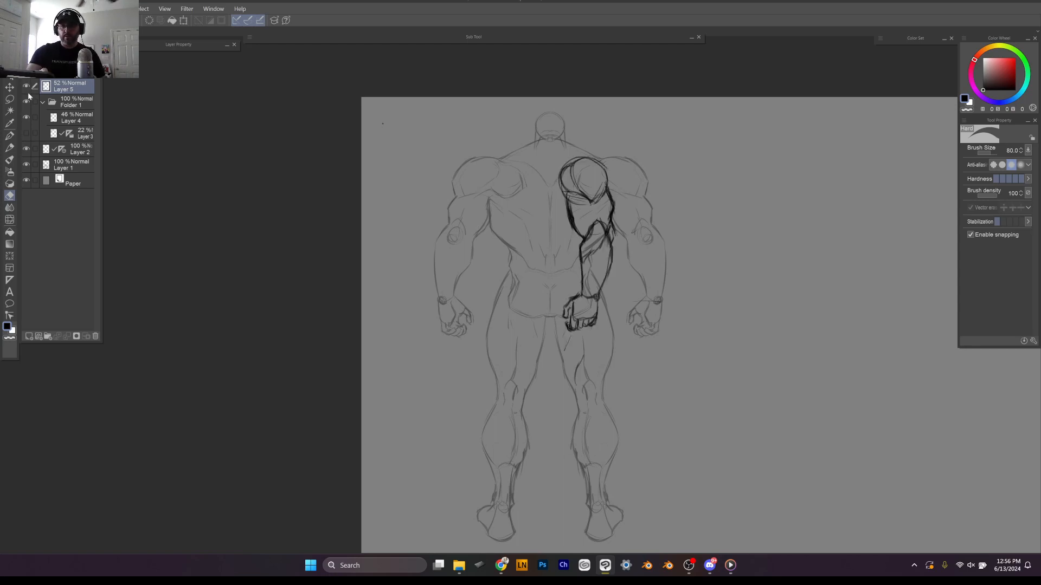
left_click(26, 118)
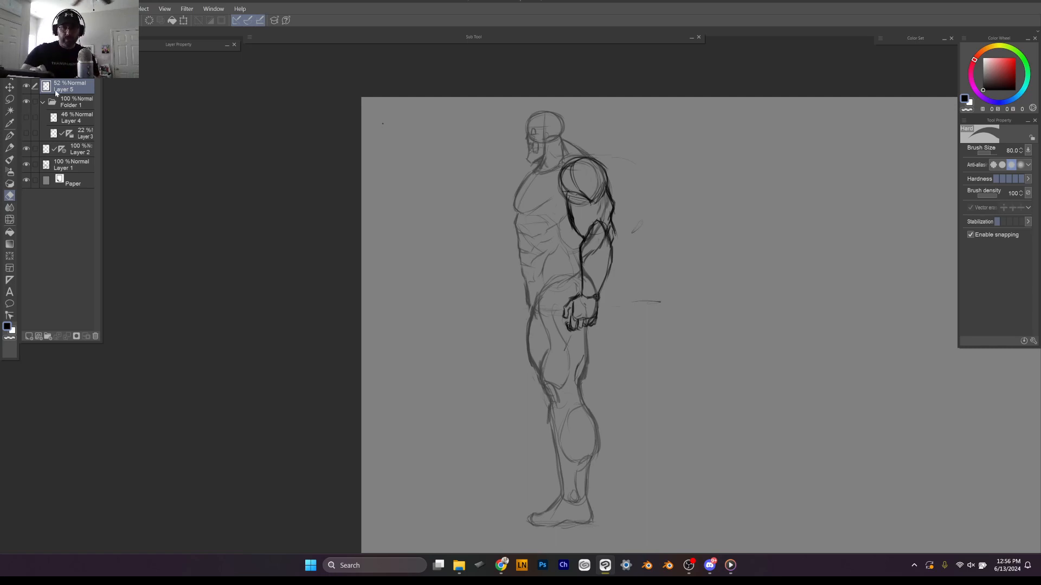
left_click_drag(26, 117, 26, 133)
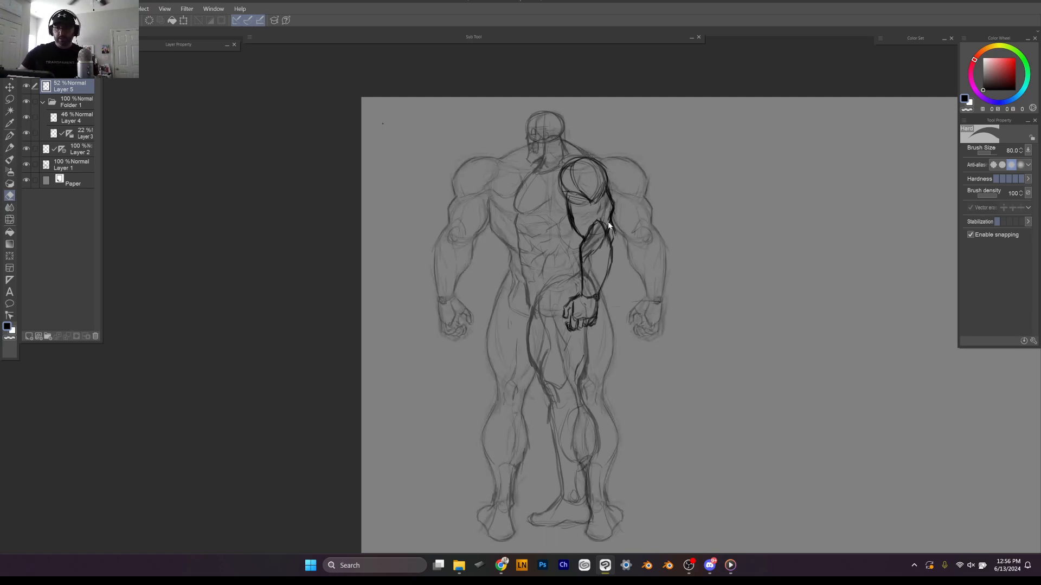
mouse_move(609, 228)
left_mouse_down()
mouse_move(879, 262)
mouse_move(769, 284)
left_mouse_up()
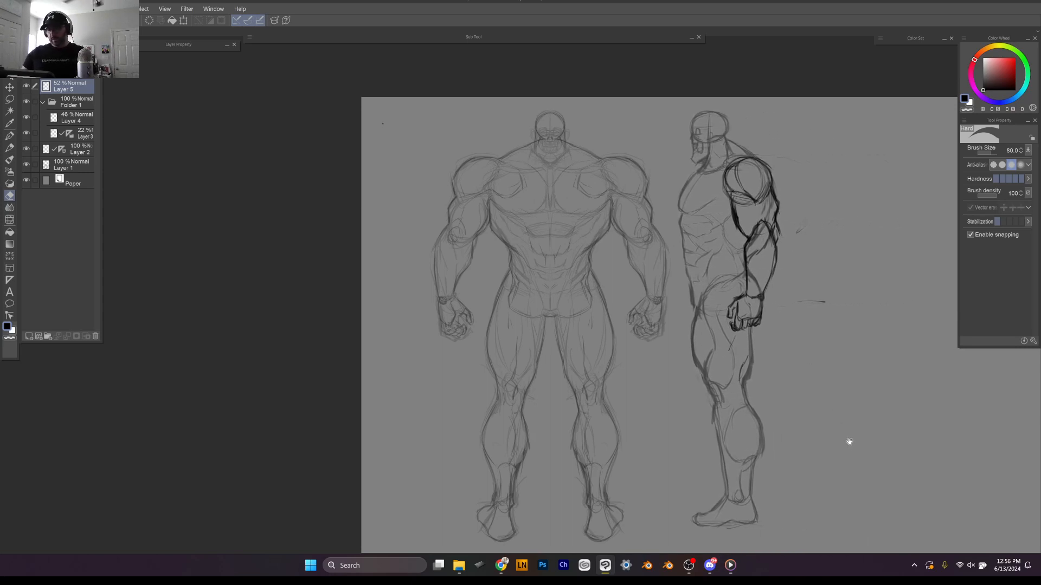
Step: Lasso the side figure's lower leg from below the knee to the foot, stretch its height to 104, and deselect
left_click_drag(847, 442, 827, 413)
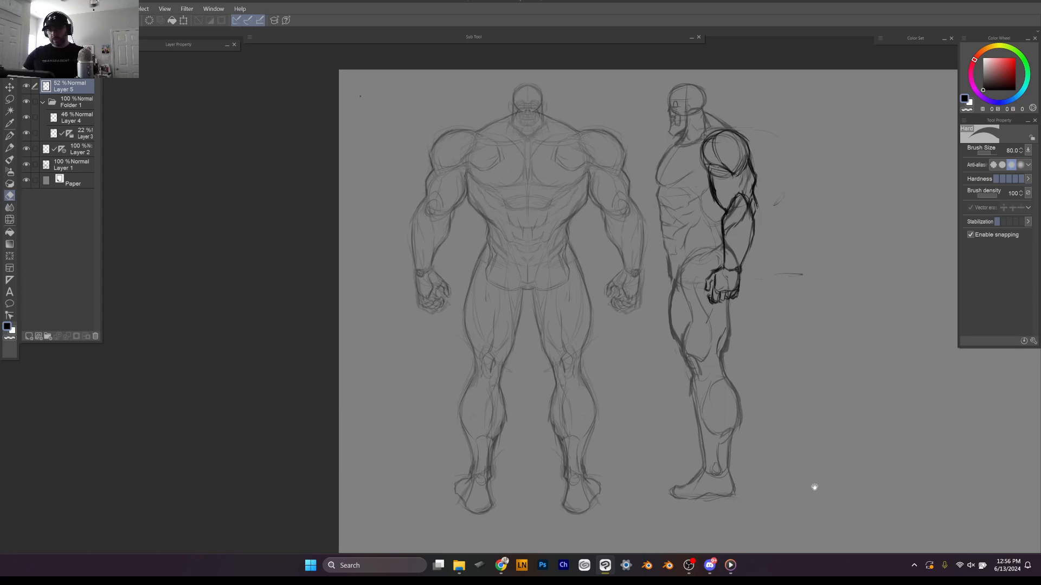
left_click_drag(808, 475, 812, 444)
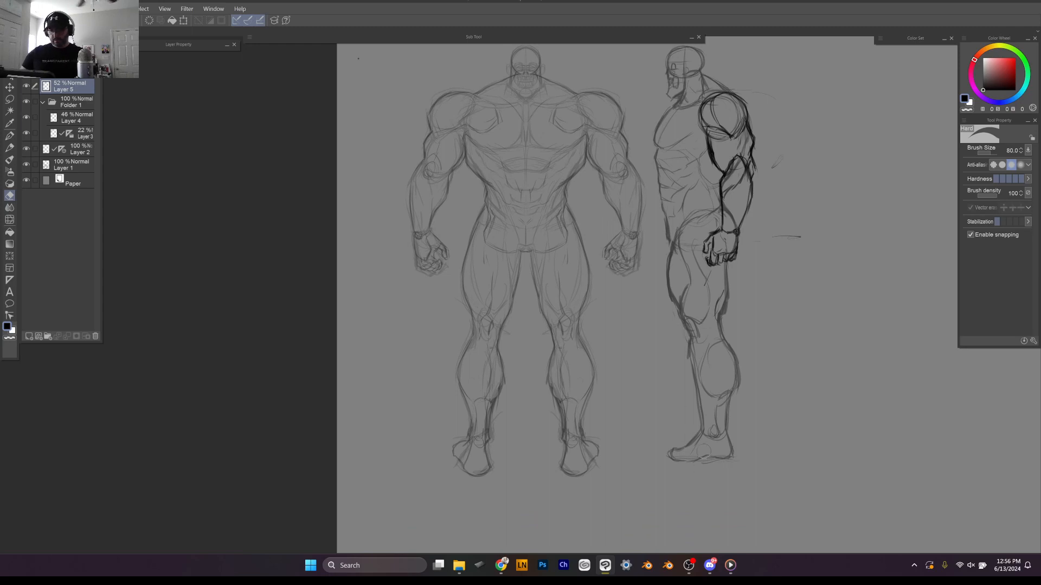
key("m")
mouse_move(728, 322)
left_mouse_down()
mouse_move(686, 501)
mouse_move(729, 323)
left_mouse_up()
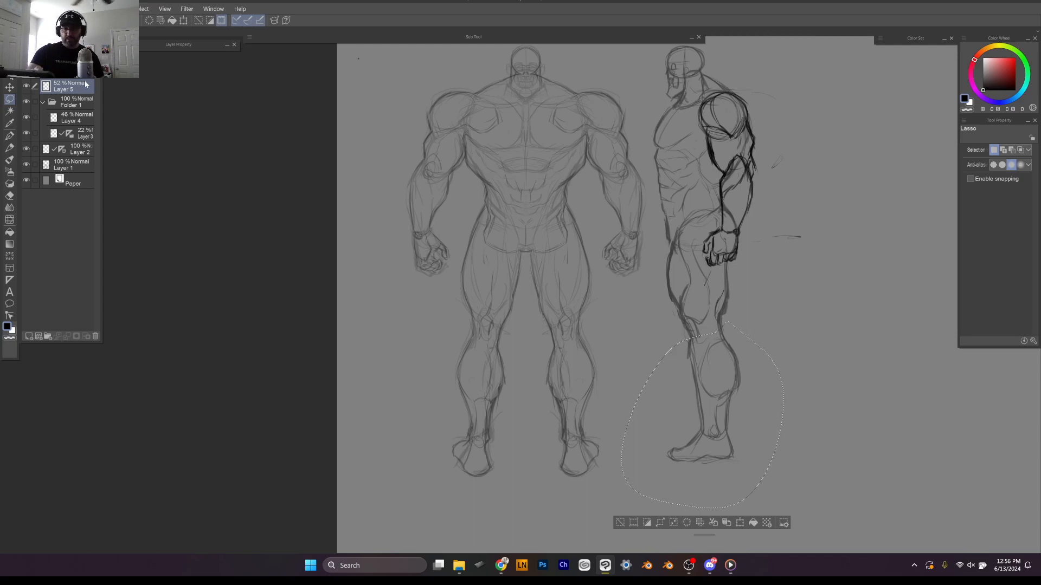
key("ctrl+t")
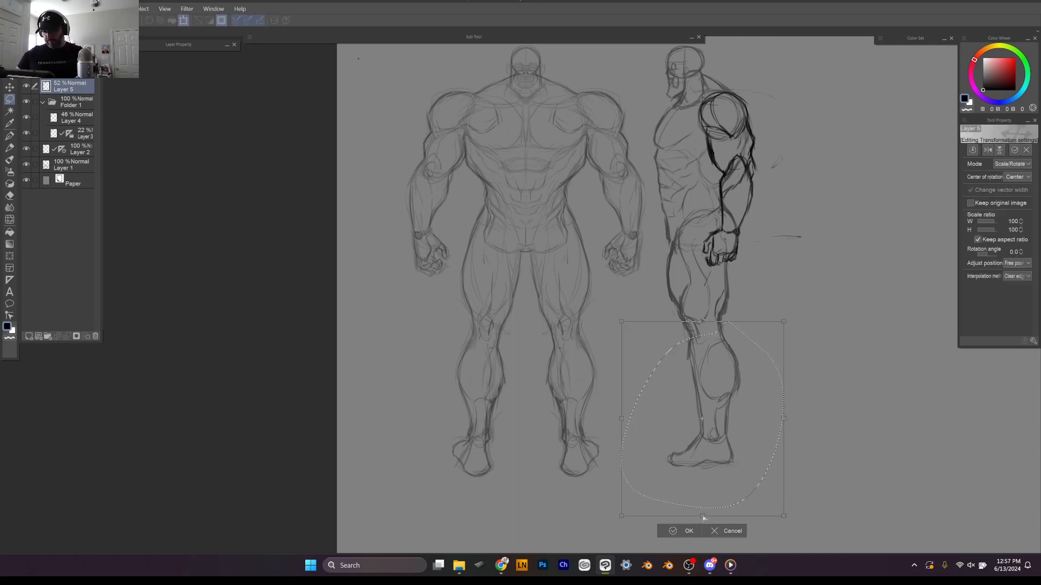
left_click_drag(703, 518, 703, 518)
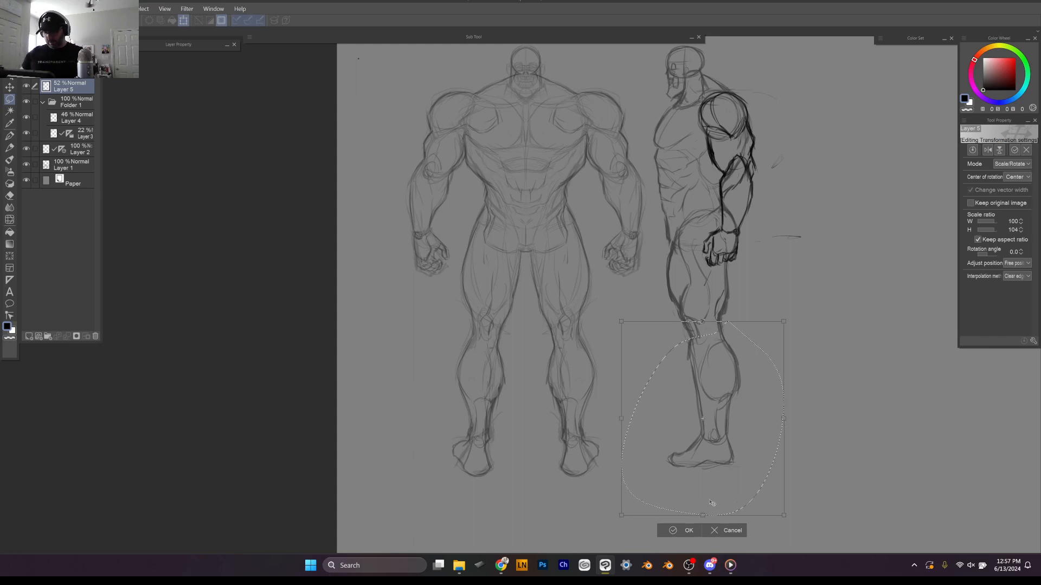
key("Return")
key("ctrl+d")
Step: Group the side view layer and its arm layer, Layer 5 and Layer 6, into a new folder
scroll(712, 497, "up", 1)
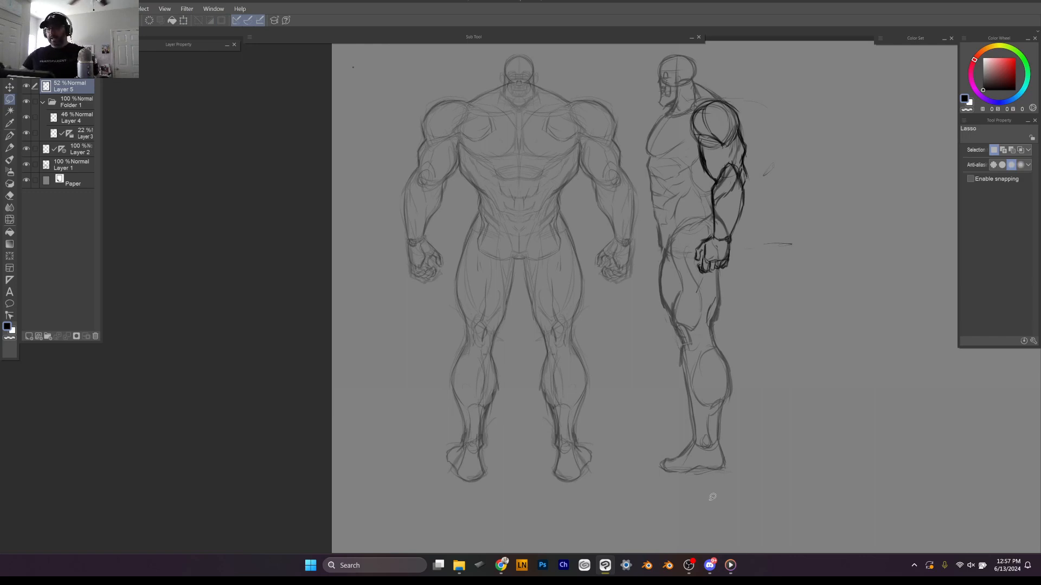
scroll(713, 497, "up", 2)
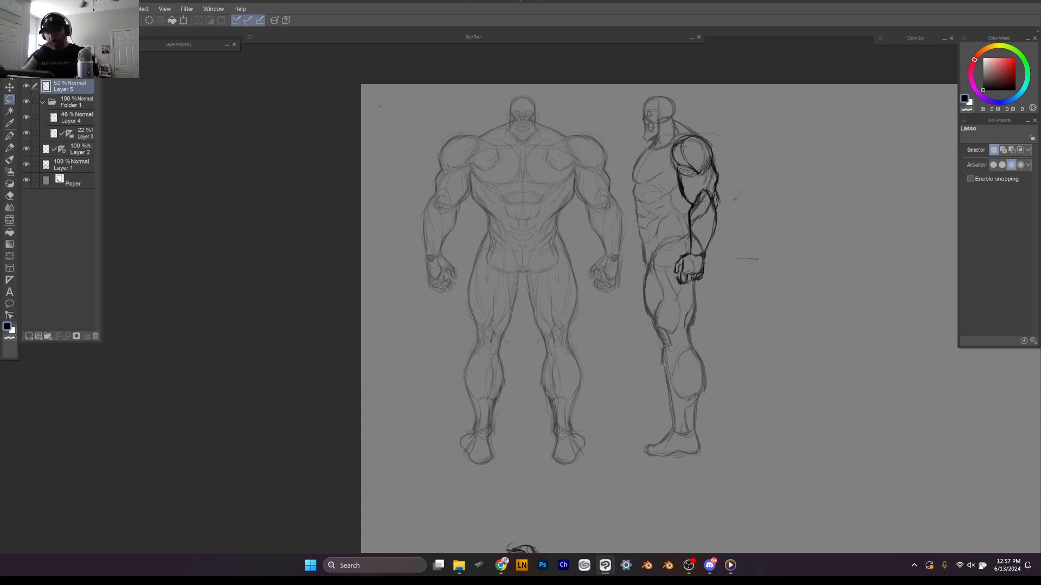
left_click(79, 100)
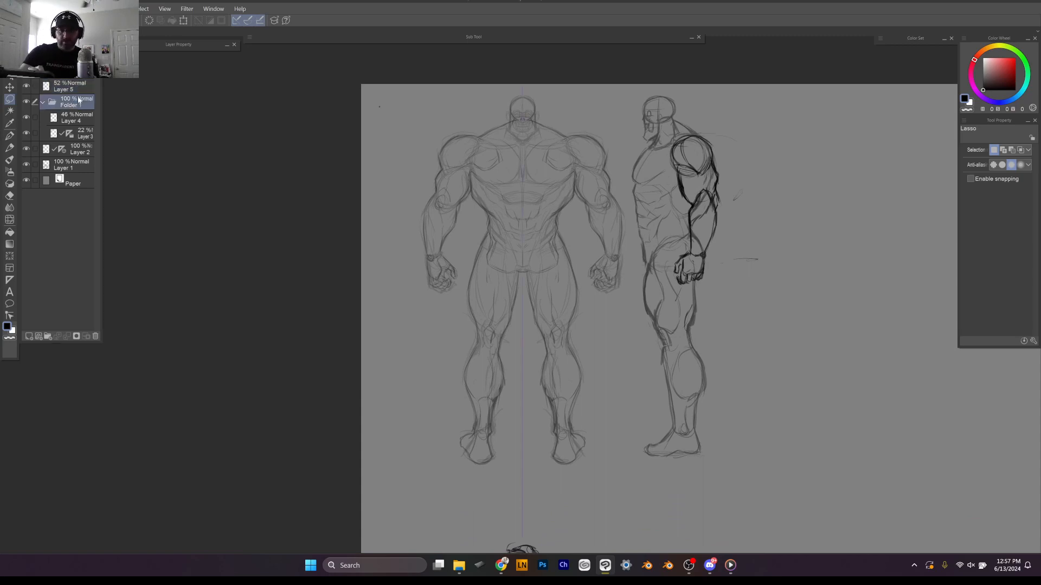
left_click(79, 86)
left_click(79, 71, "shift")
key("ctrl+g")
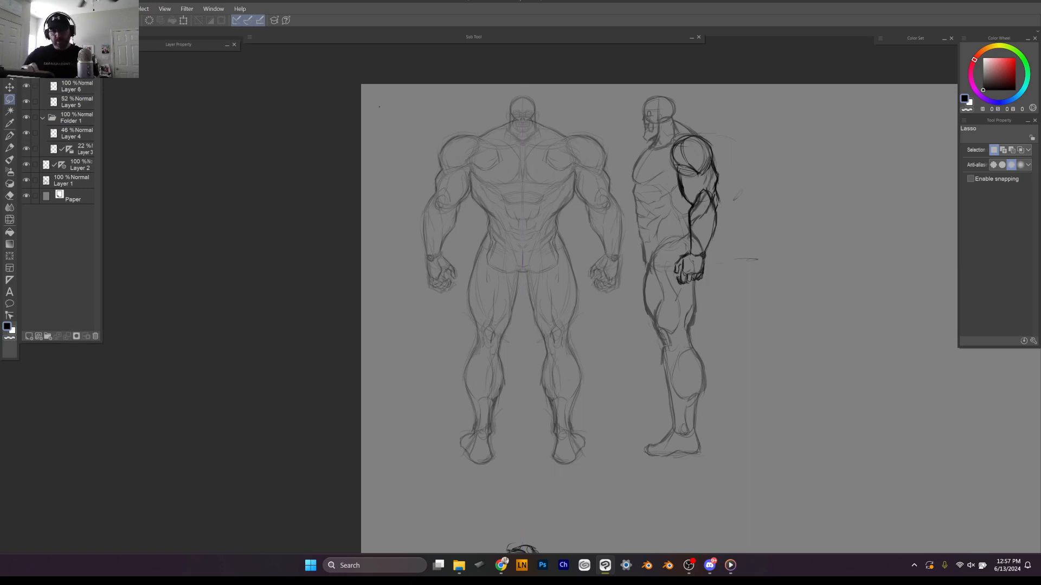
Step: Collapse Folder 1 and add a new empty layer above it
scroll(23, 161, "down", 1)
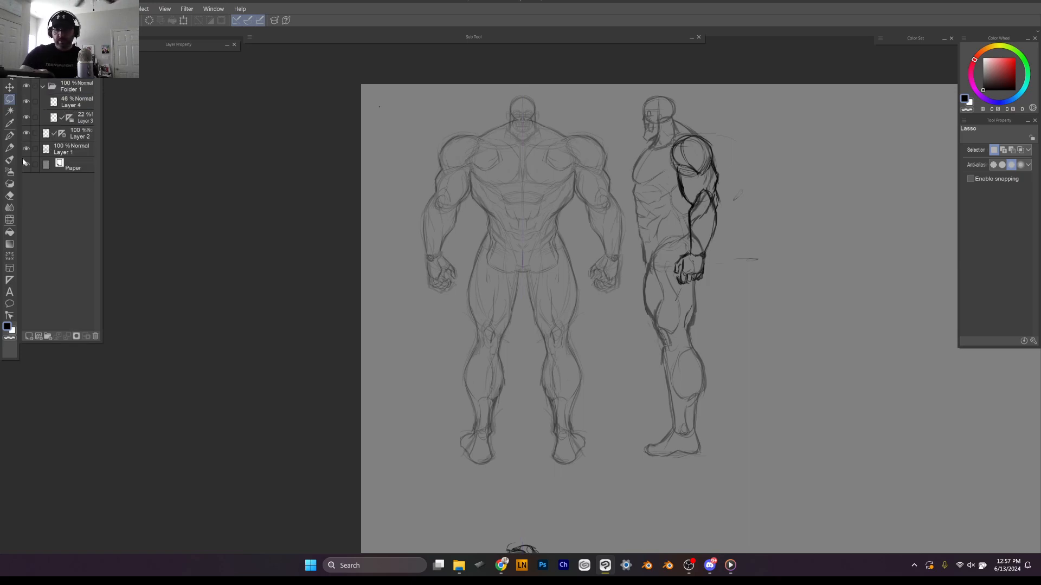
left_click(43, 86)
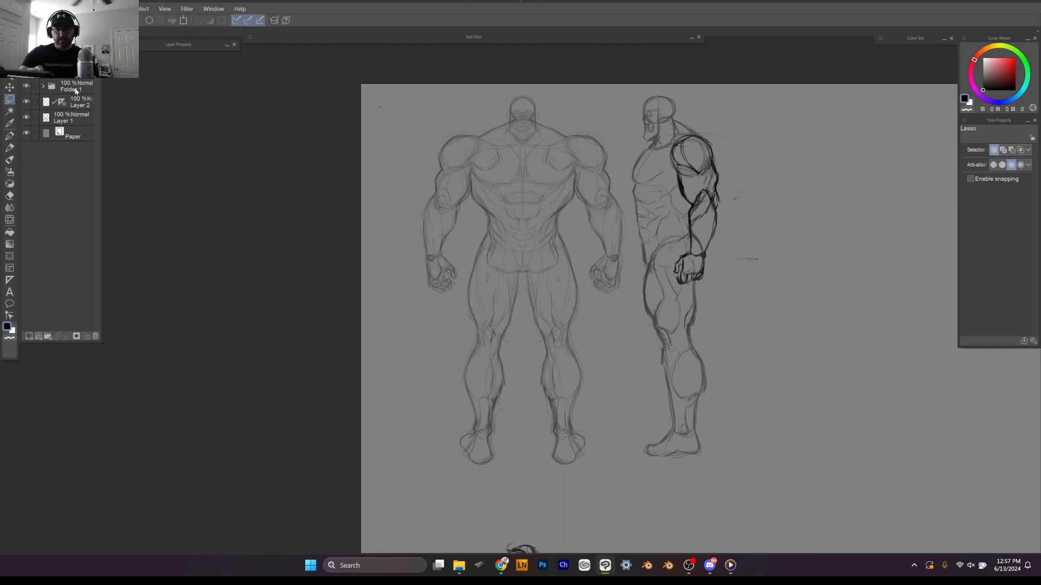
left_click(29, 336)
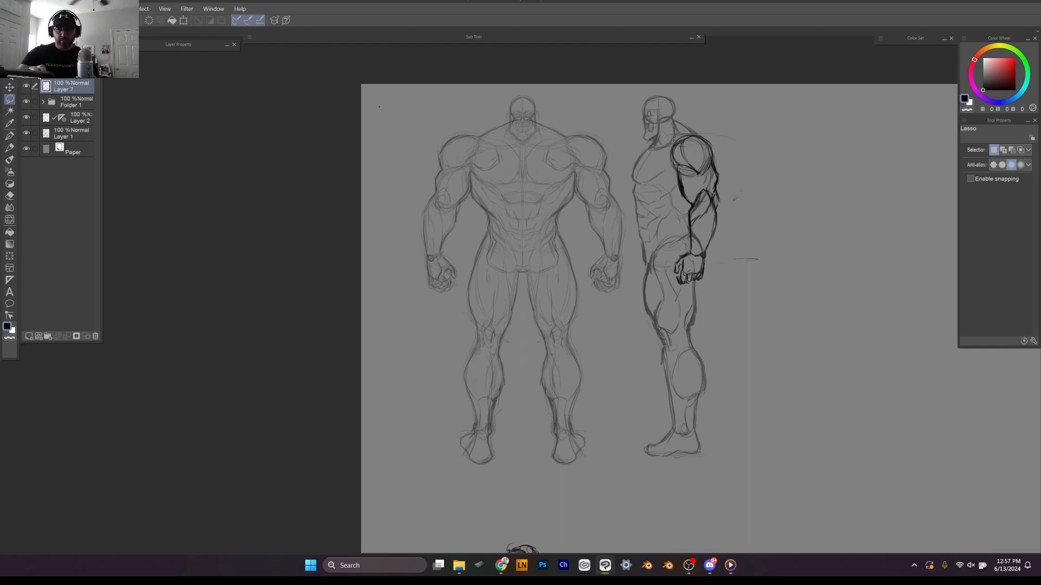
Step: Lower the opacity of Folder 1 to 44% and fade the side view folder to a similarly light level
left_click(73, 102)
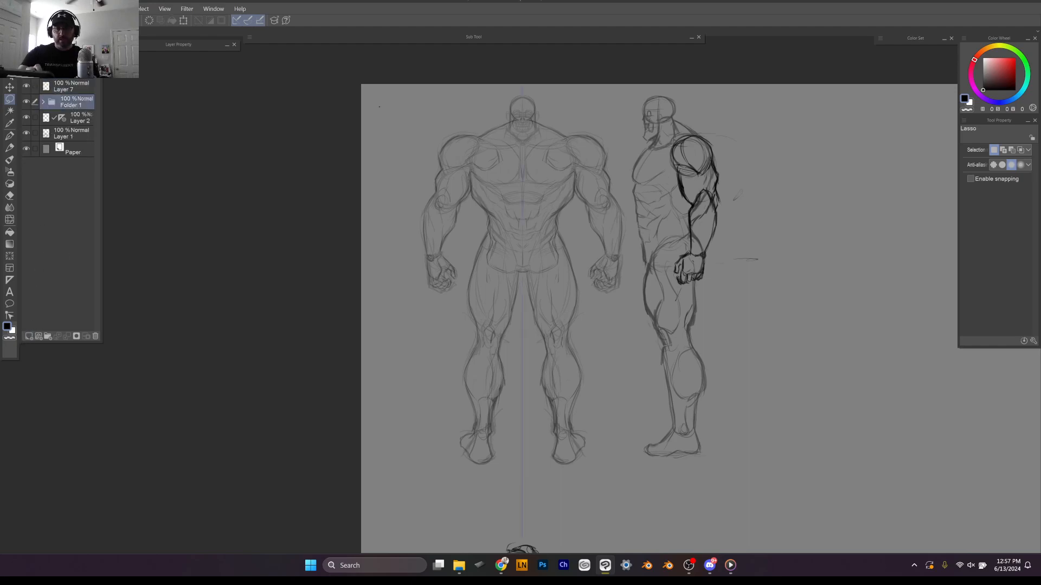
left_click_drag(92, 70, 58, 71)
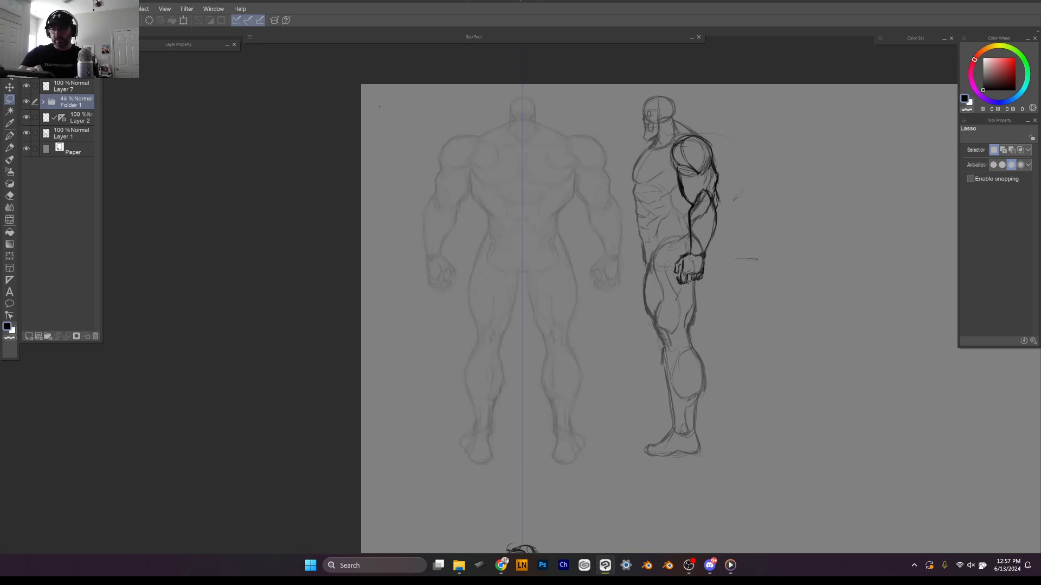
left_click(70, 86)
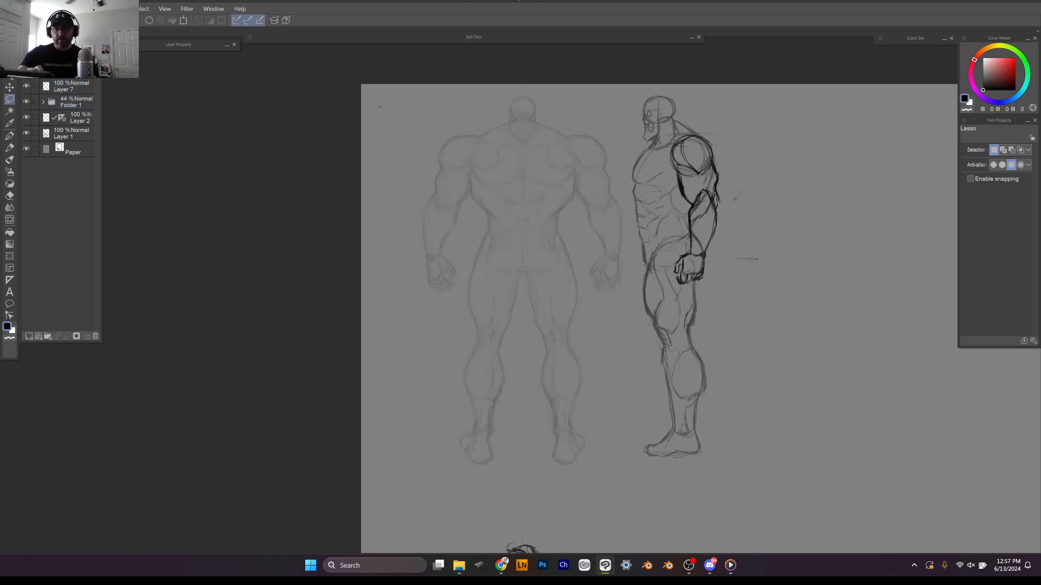
left_click_drag(92, 71, 60, 71)
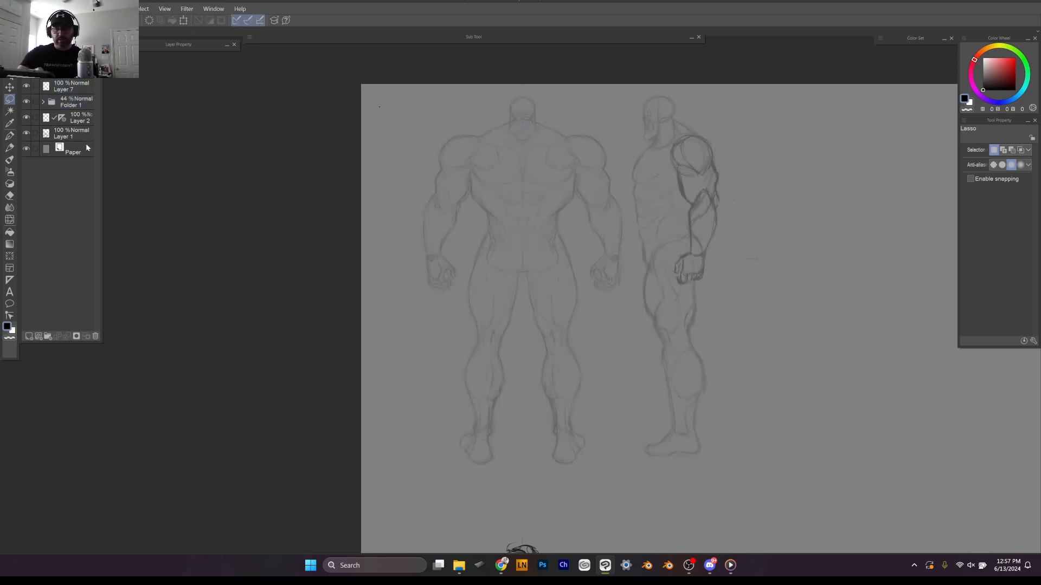
Step: On Layer 7, pen a curved three-quarter centre line and horizontal brow and eye guides over the front figure's head
left_click(75, 88)
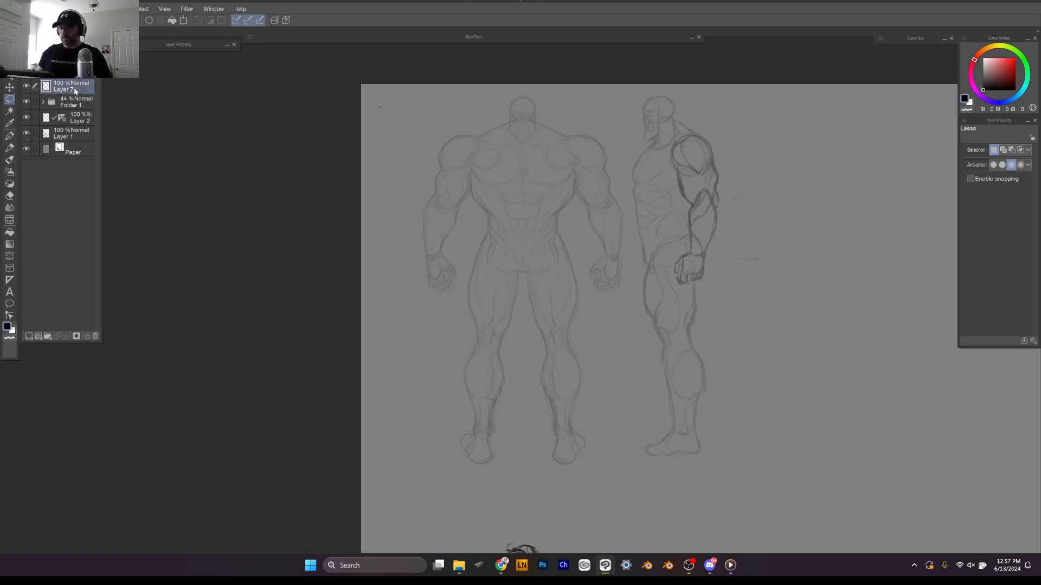
key("ctrl+plus")
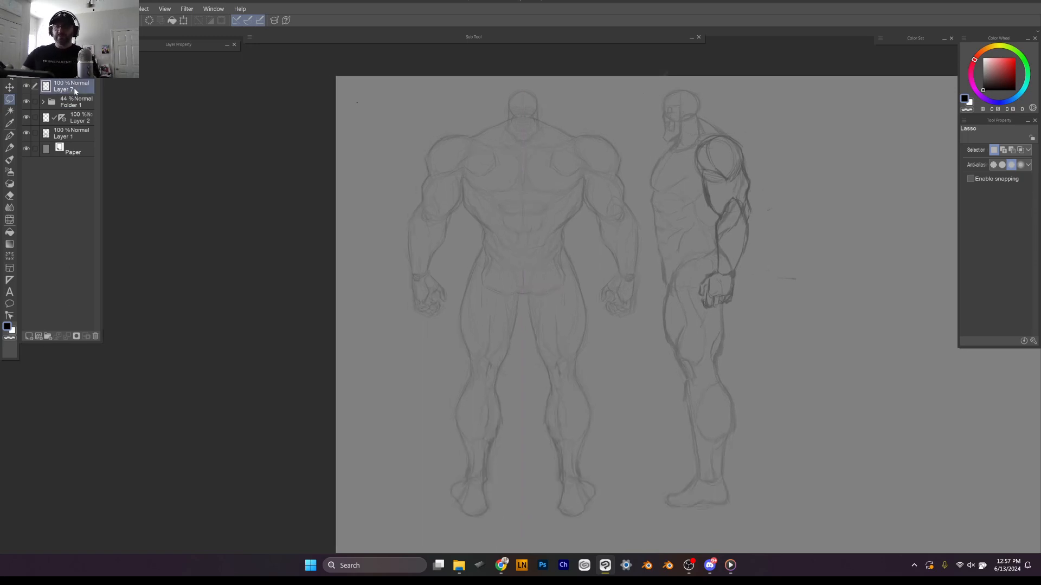
key("ctrl+plus")
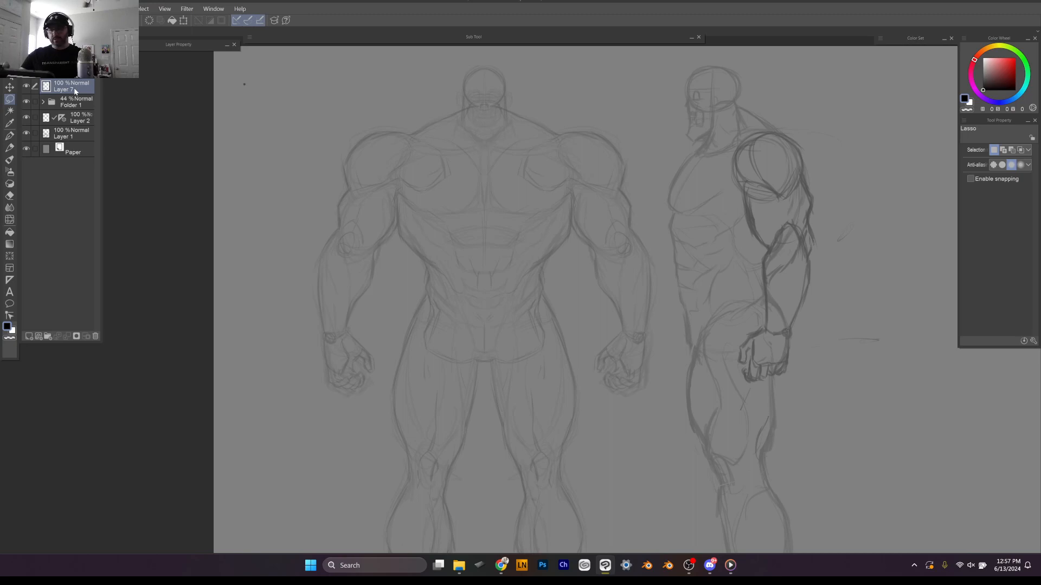
key("ctrl+plus")
key("ctrl+plus")
key("ctrl+plus")
key("ctrl+plus")
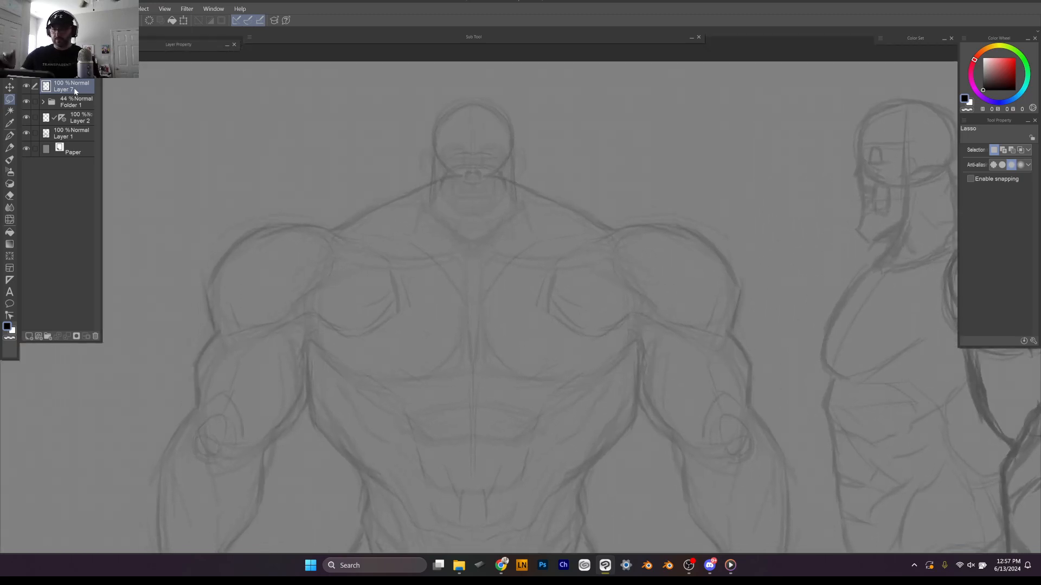
left_click_drag(465, 131, 470, 137)
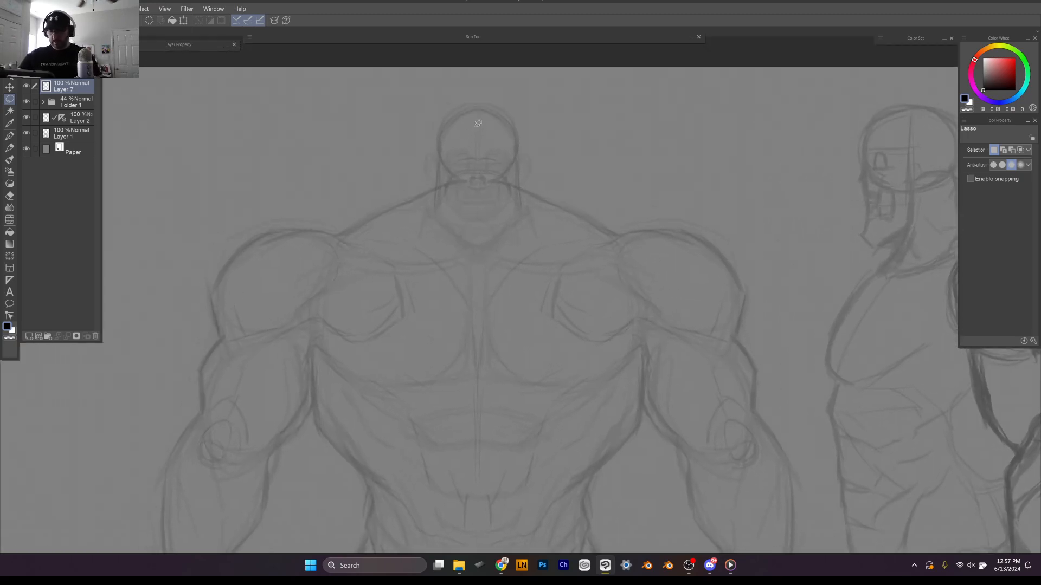
key("p")
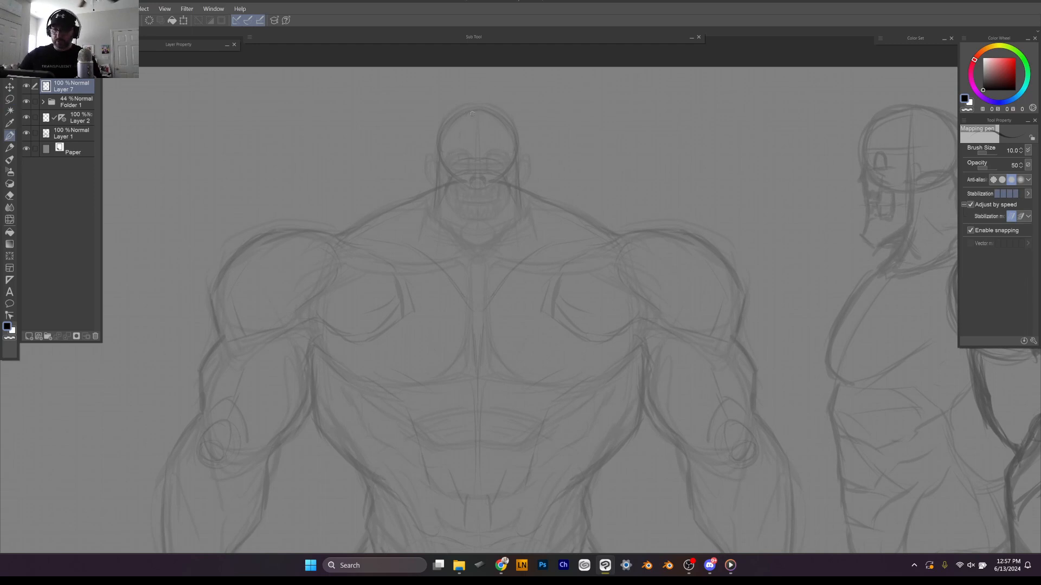
left_click_drag(467, 116, 458, 178)
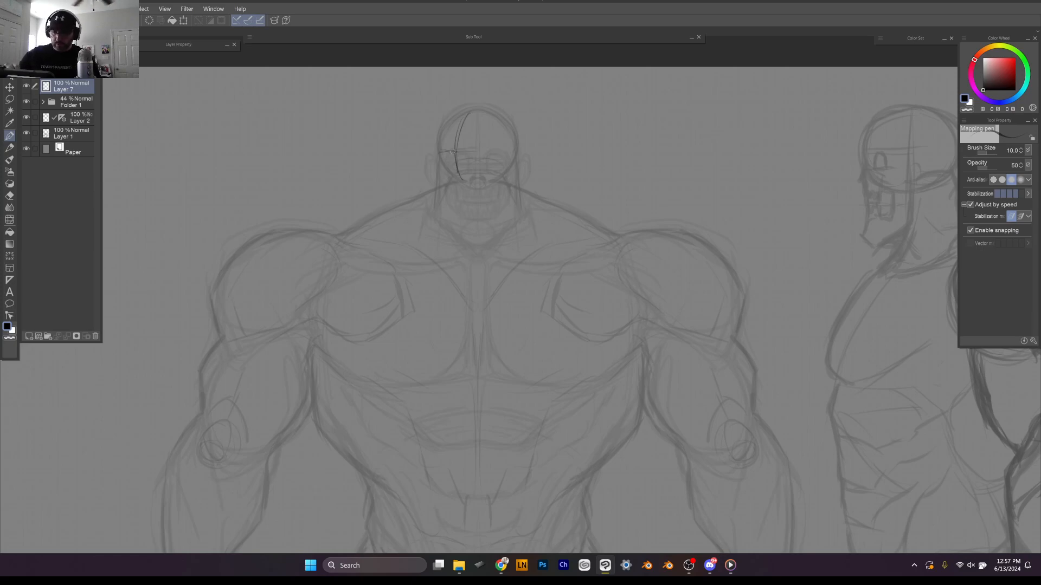
mouse_move(452, 151)
left_mouse_down()
mouse_move(518, 158)
mouse_move(441, 151)
mouse_move(515, 151)
mouse_move(443, 170)
mouse_move(488, 171)
left_mouse_up()
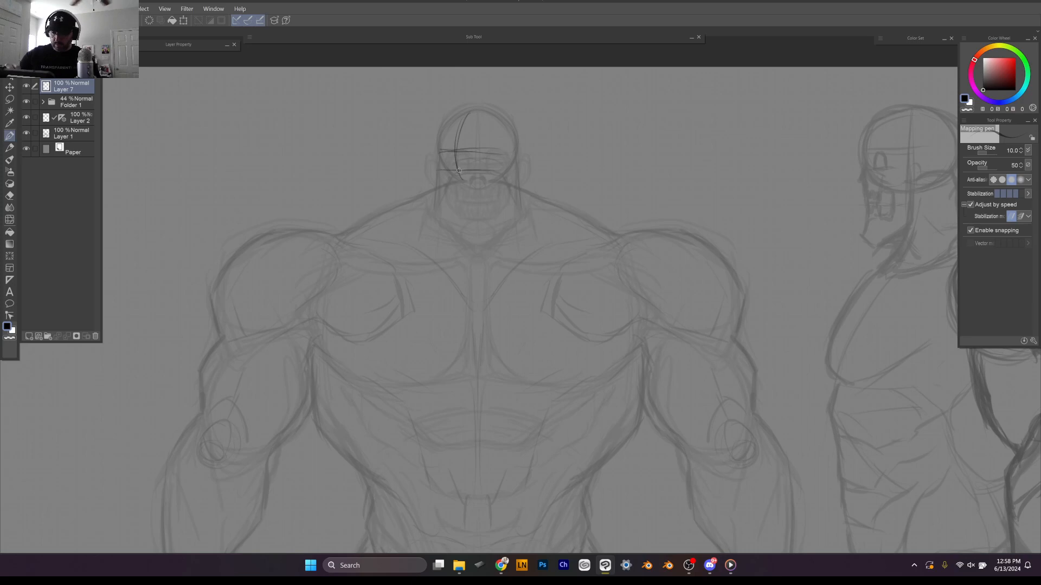
Step: Draw the skull's far temple, cheekbones, nose cavity and upper jaw with a row of upper teeth
left_click_drag(445, 123, 436, 155)
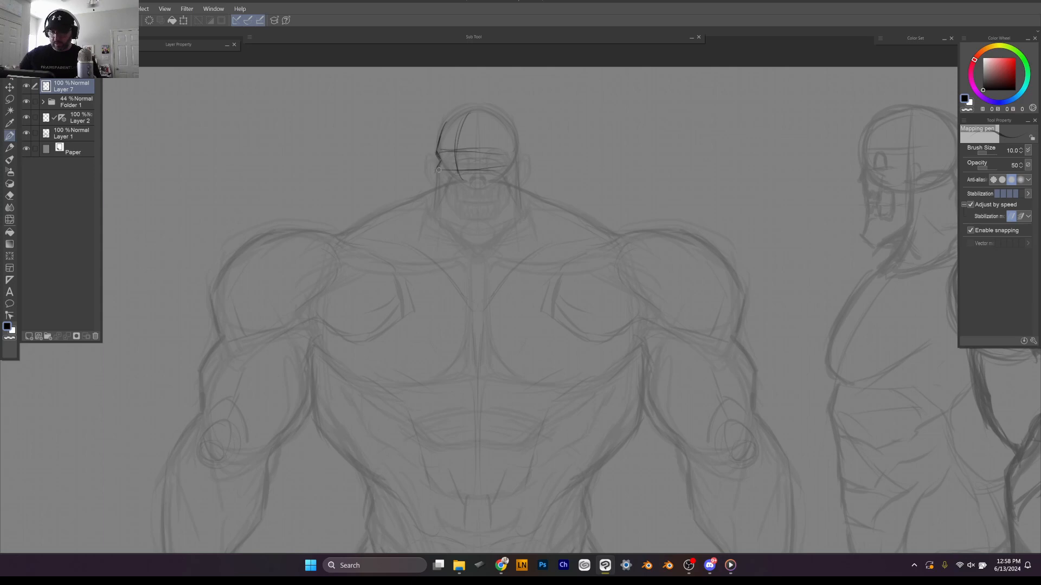
mouse_move(436, 167)
left_mouse_down()
mouse_move(465, 199)
mouse_move(448, 198)
mouse_move(479, 199)
left_mouse_up()
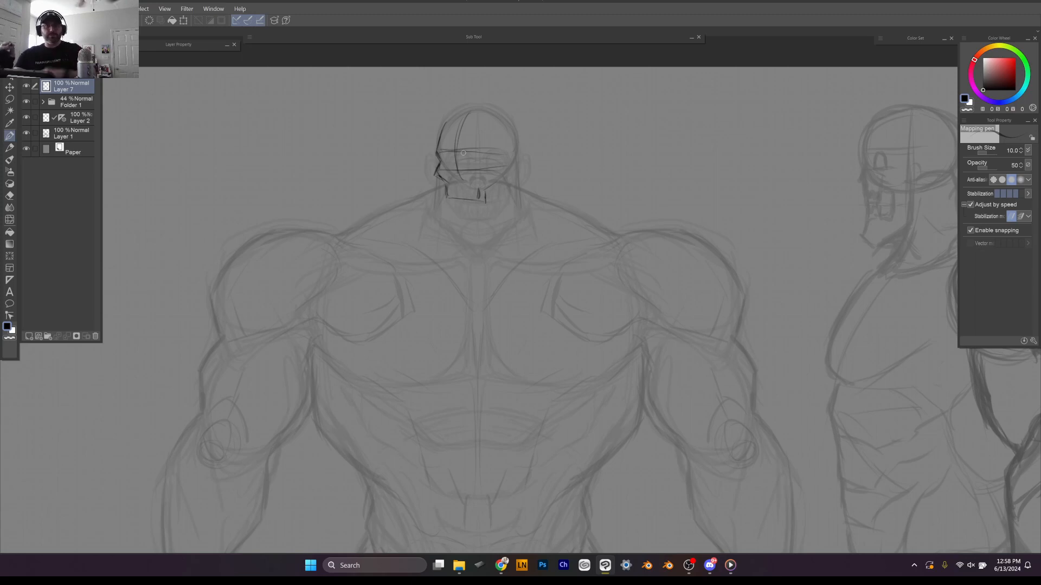
scroll(548, 100, "up", 3)
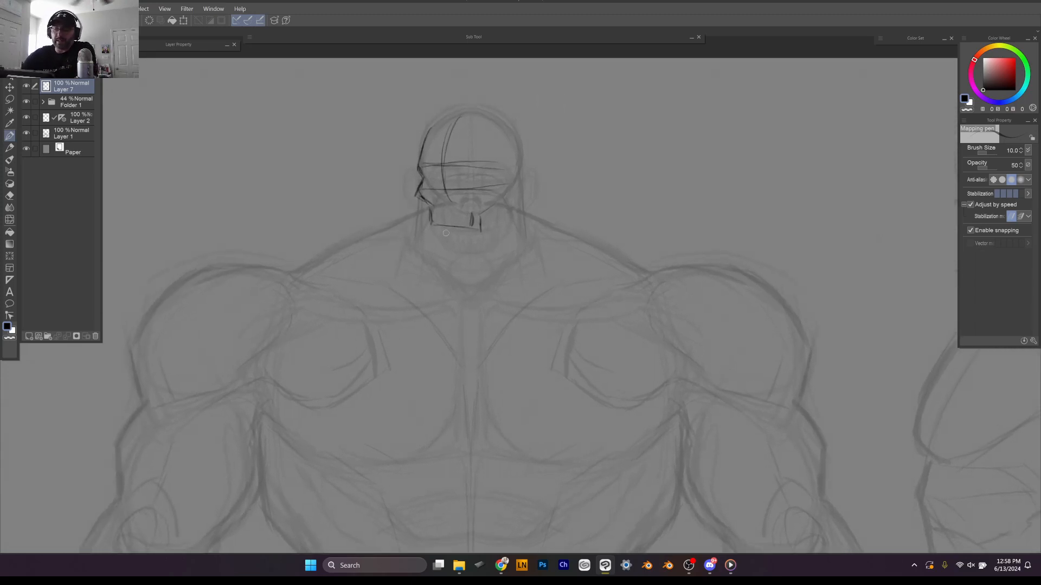
mouse_move(432, 224)
left_mouse_down()
mouse_move(470, 225)
mouse_move(446, 221)
mouse_move(503, 192)
left_mouse_up()
mouse_move(425, 181)
left_mouse_down()
mouse_move(450, 195)
mouse_move(441, 191)
mouse_move(449, 202)
mouse_move(434, 215)
mouse_move(445, 222)
mouse_move(470, 217)
mouse_move(479, 202)
mouse_move(475, 218)
mouse_move(445, 224)
mouse_move(437, 214)
mouse_move(436, 224)
mouse_move(477, 215)
left_mouse_up()
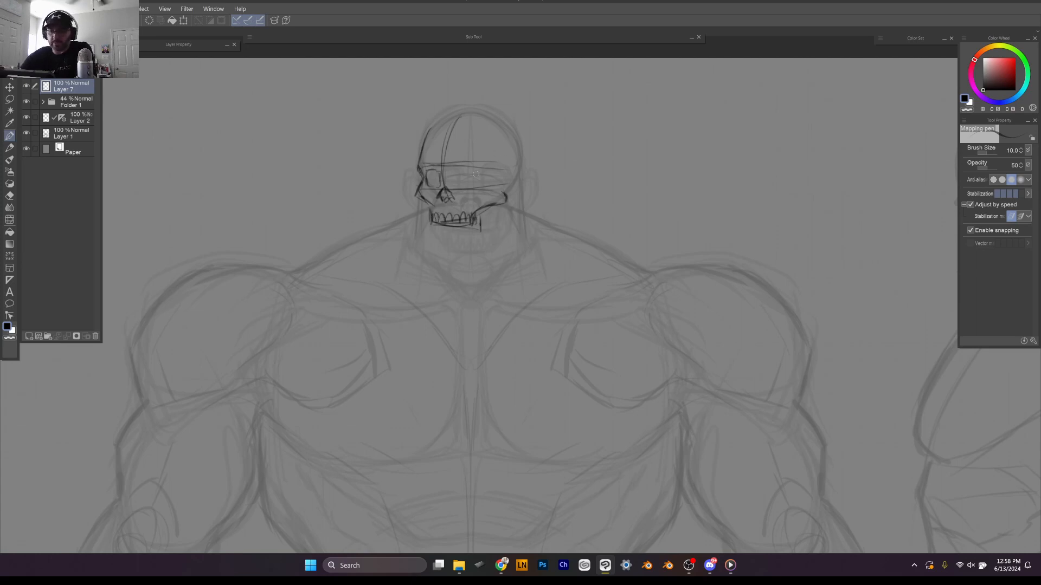
Step: Draw the skull's two eye sockets, the near temple line and the rounded cranium outline down to the back of the head
mouse_move(458, 174)
left_mouse_down()
mouse_move(461, 185)
mouse_move(481, 170)
mouse_move(487, 187)
left_mouse_up()
left_click_drag(487, 170, 487, 187)
mouse_move(427, 174)
left_mouse_down()
mouse_move(435, 170)
mouse_move(429, 189)
mouse_move(457, 193)
left_mouse_up()
mouse_move(456, 188)
left_mouse_down()
mouse_move(466, 170)
mouse_move(459, 184)
mouse_move(485, 183)
mouse_move(463, 168)
mouse_move(488, 181)
mouse_move(457, 188)
mouse_move(481, 189)
mouse_move(476, 169)
mouse_move(483, 179)
mouse_move(496, 172)
mouse_move(495, 139)
left_mouse_up()
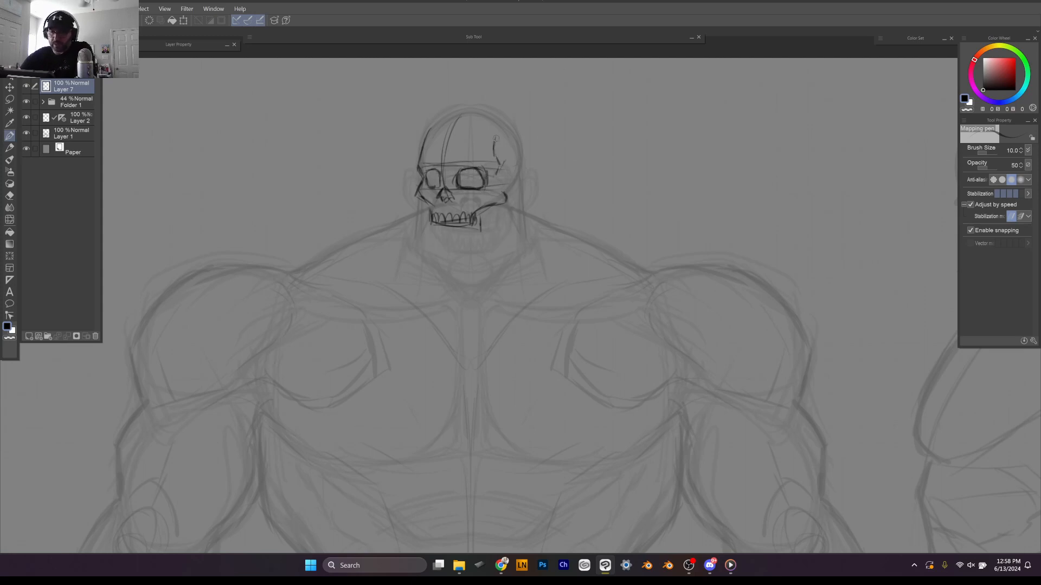
mouse_move(433, 128)
left_mouse_down()
mouse_move(519, 127)
mouse_move(491, 113)
mouse_move(527, 145)
mouse_move(514, 192)
left_mouse_up()
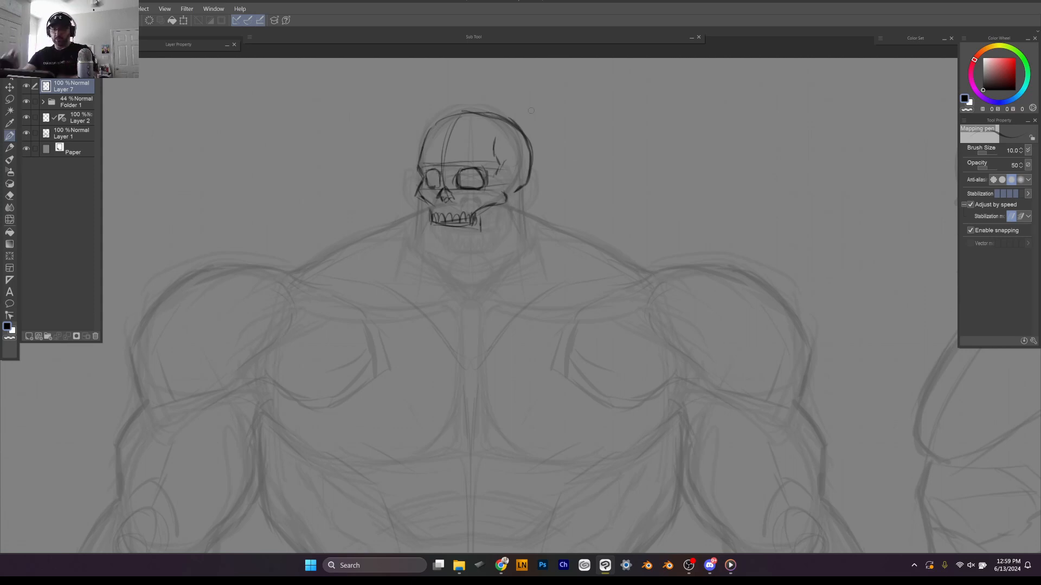
Step: Draw the skull's angular lower jaw and chin, then add the lower teeth and small jaw details
mouse_move(459, 247)
left_mouse_down()
mouse_move(435, 244)
mouse_move(453, 247)
mouse_move(477, 228)
mouse_move(433, 239)
left_mouse_up()
mouse_move(422, 198)
left_mouse_down()
mouse_move(419, 266)
mouse_move(443, 281)
left_mouse_up()
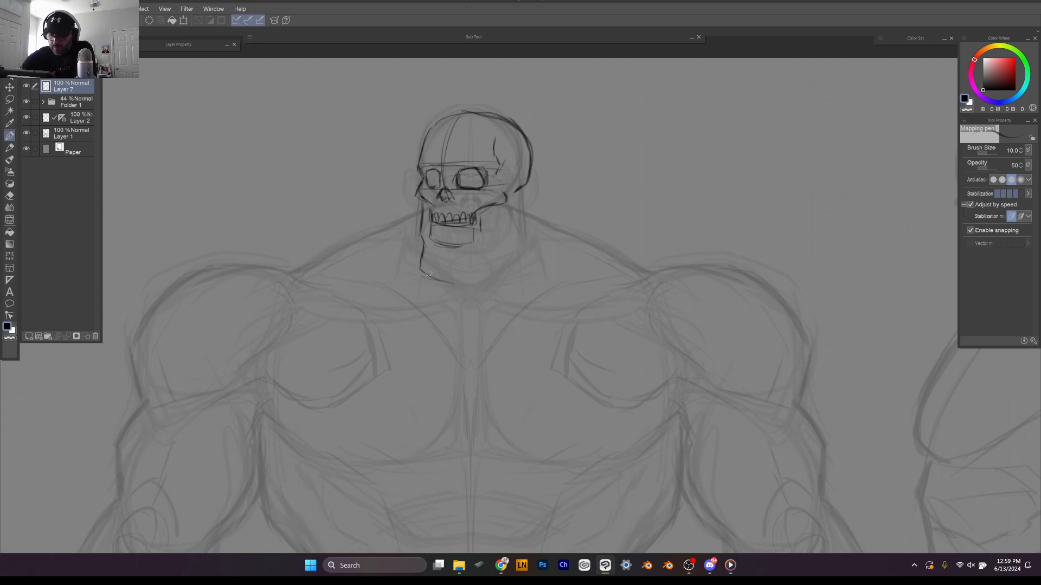
mouse_move(427, 239)
left_mouse_down()
mouse_move(421, 265)
mouse_move(463, 280)
mouse_move(508, 256)
mouse_move(508, 222)
mouse_move(506, 258)
left_mouse_up()
mouse_move(505, 217)
left_mouse_down()
mouse_move(505, 255)
mouse_move(468, 277)
left_mouse_up()
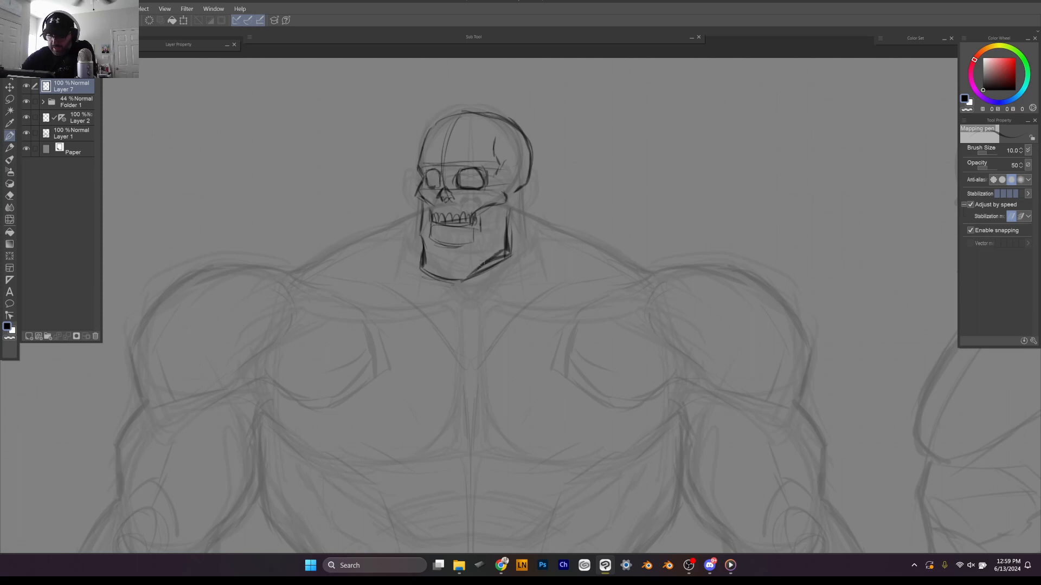
mouse_move(530, 250)
left_mouse_down()
mouse_move(494, 272)
mouse_move(515, 231)
mouse_move(483, 269)
mouse_move(491, 286)
mouse_move(515, 266)
left_mouse_up()
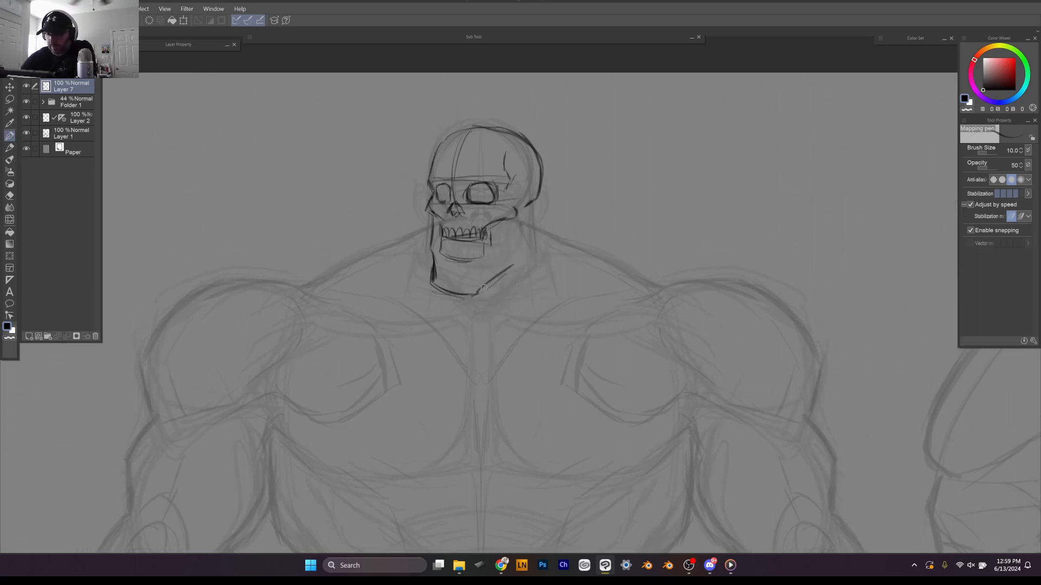
left_click_drag(475, 296, 516, 264)
left_click_drag(514, 222, 512, 260)
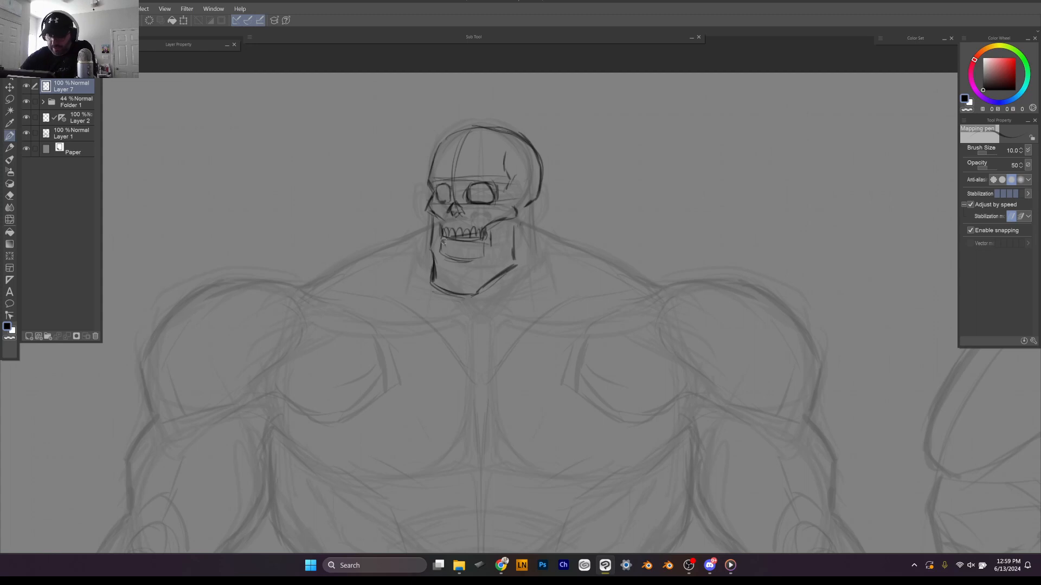
mouse_move(443, 237)
left_mouse_down()
mouse_move(465, 259)
mouse_move(499, 226)
mouse_move(490, 251)
mouse_move(450, 229)
mouse_move(442, 248)
mouse_move(448, 238)
mouse_move(485, 253)
left_mouse_up()
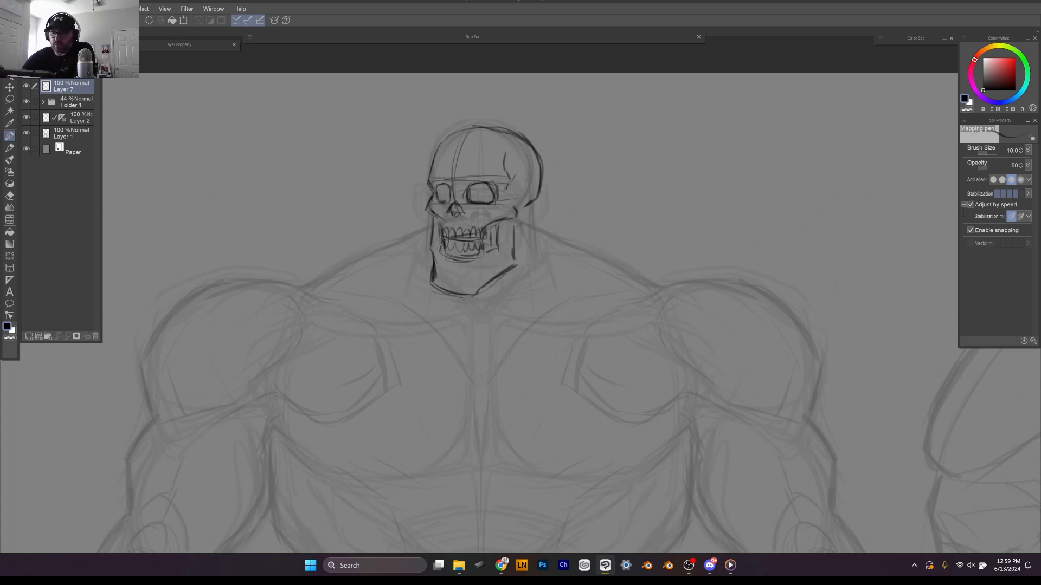
mouse_move(432, 217)
left_mouse_down()
mouse_move(433, 287)
mouse_move(471, 289)
left_mouse_up()
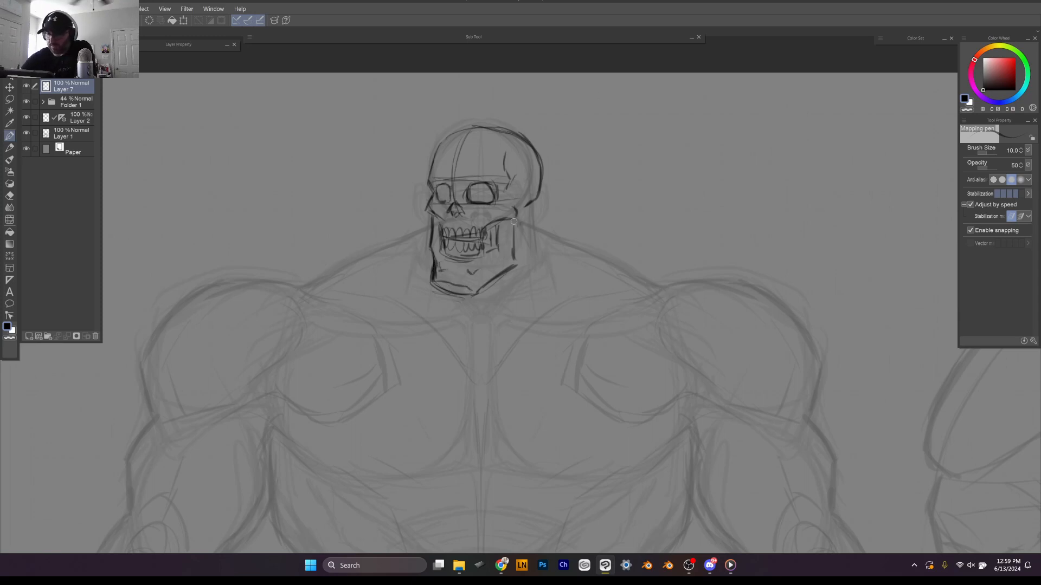
Step: Draw the near side of the neck, the V-shaped throat under the jaw and the dark near trapezius slope to the shoulder
left_click_drag(534, 198, 545, 254)
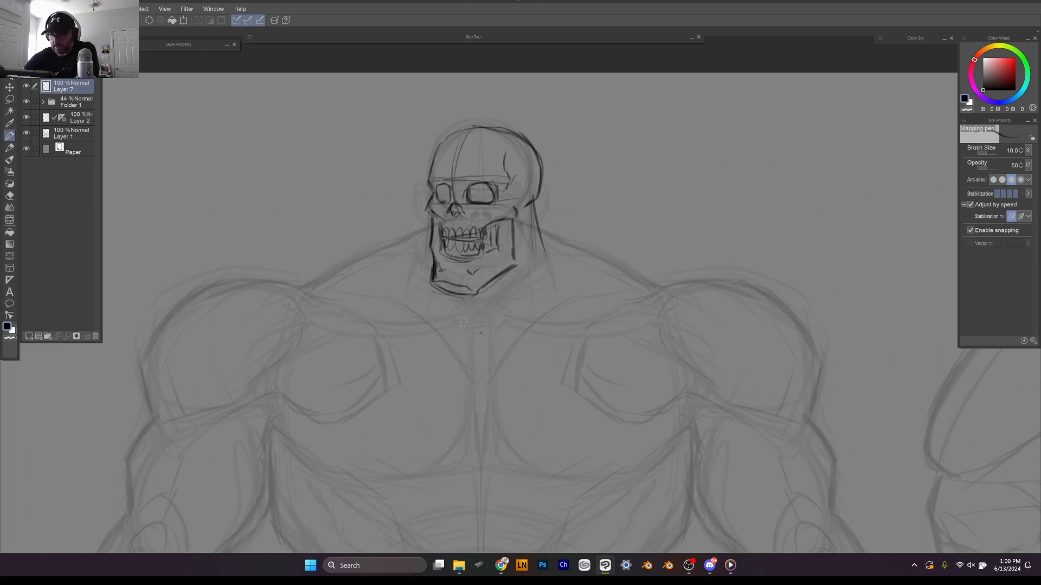
mouse_move(514, 271)
left_mouse_down()
mouse_move(468, 326)
mouse_move(452, 300)
mouse_move(464, 325)
left_mouse_up()
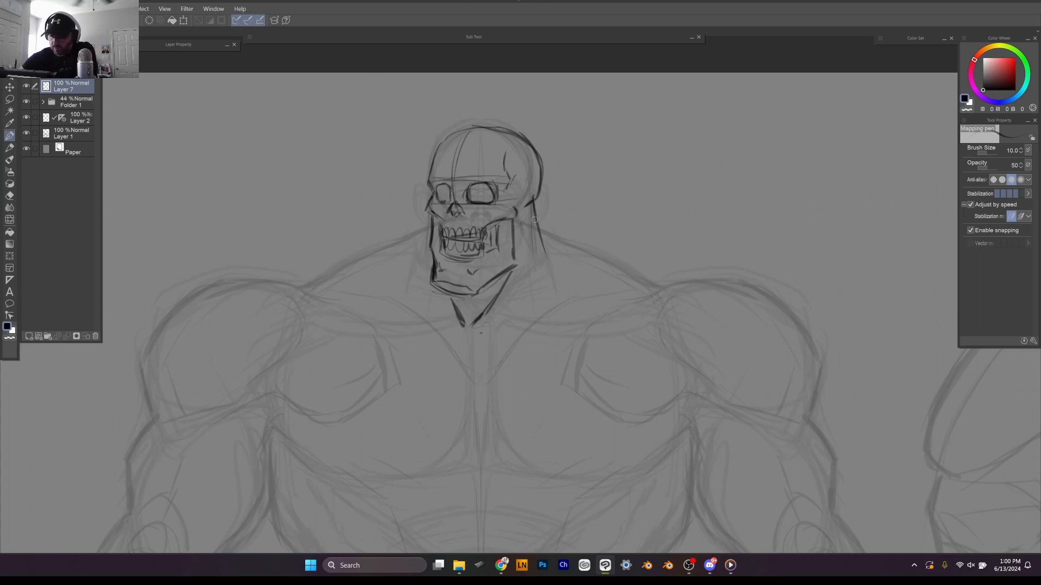
left_click_drag(534, 219, 637, 283)
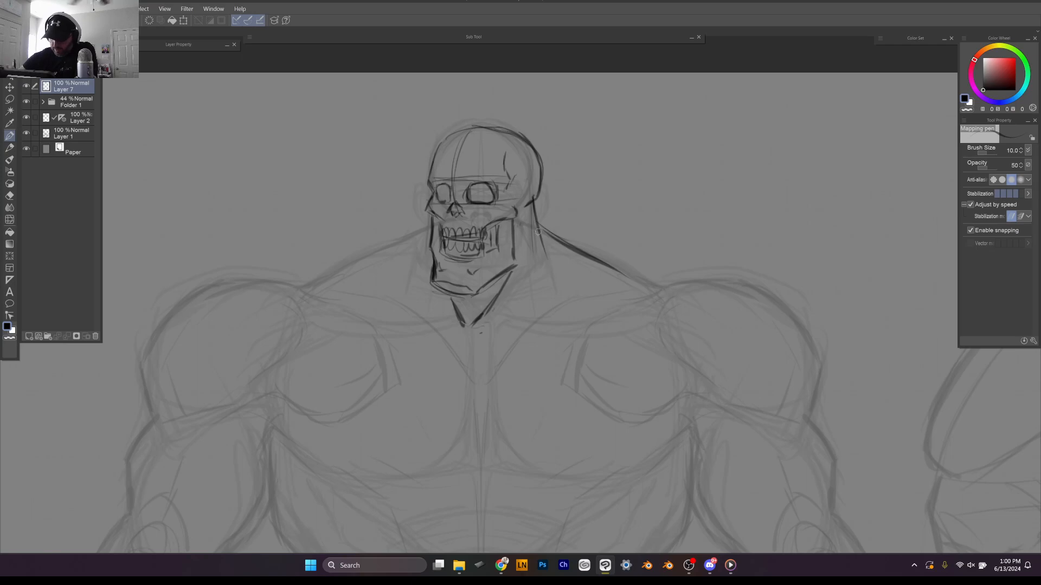
left_click_drag(538, 231, 659, 295)
left_click_drag(553, 230, 645, 294)
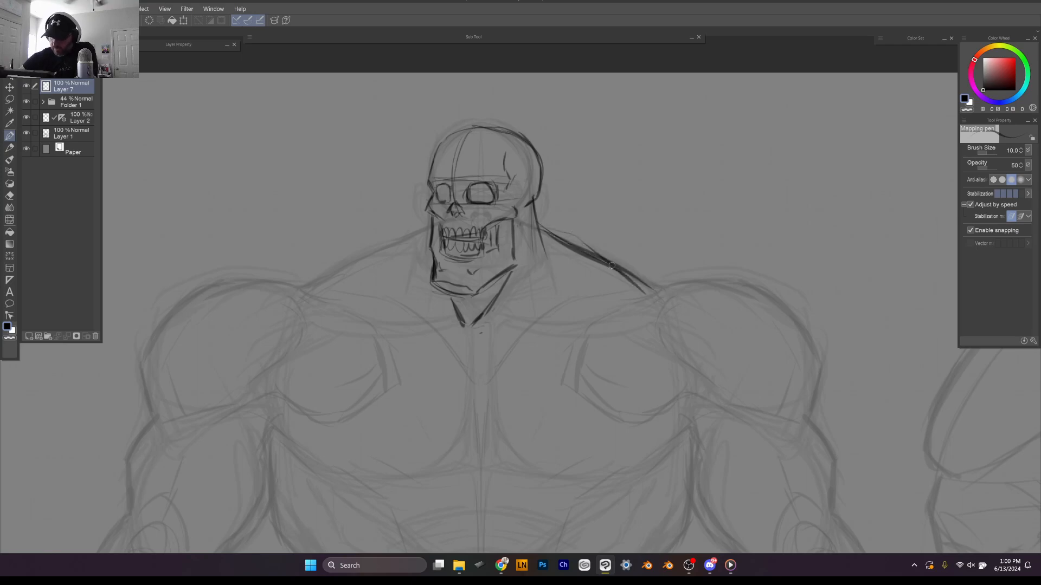
left_click_drag(609, 263, 655, 296)
Step: Draw the far trapezius from the jaw down to the shoulder with layered sloping strokes
left_click_drag(432, 227, 359, 300)
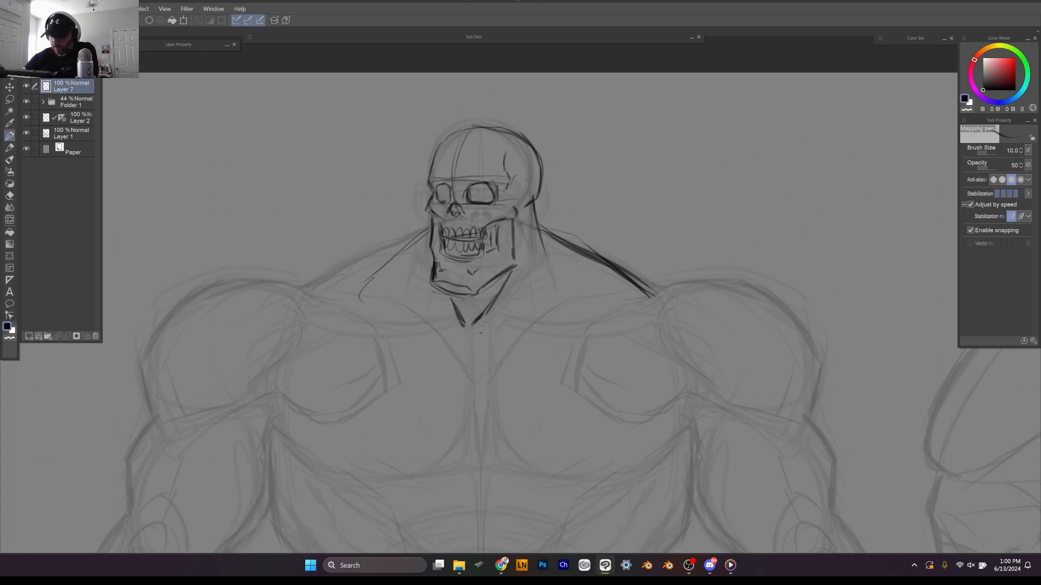
left_click_drag(426, 256, 384, 285)
left_click_drag(409, 266, 363, 297)
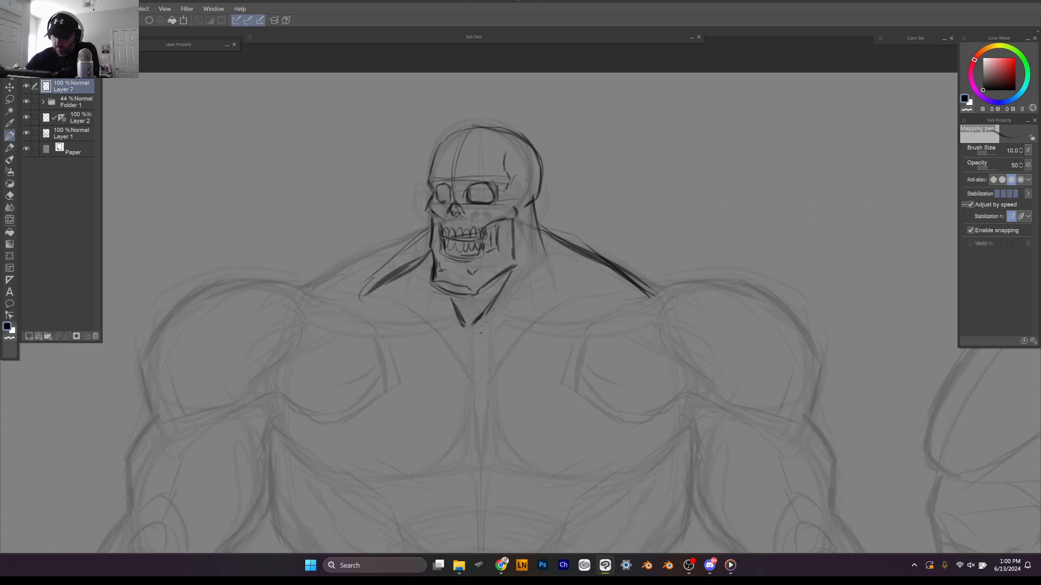
left_click_drag(388, 242, 346, 281)
Step: Draw the torso's curved three-quarter centre line from throat to navel, both outer side contours and a ribcage line across the upper abdomen
scroll(324, 324, "down", 3)
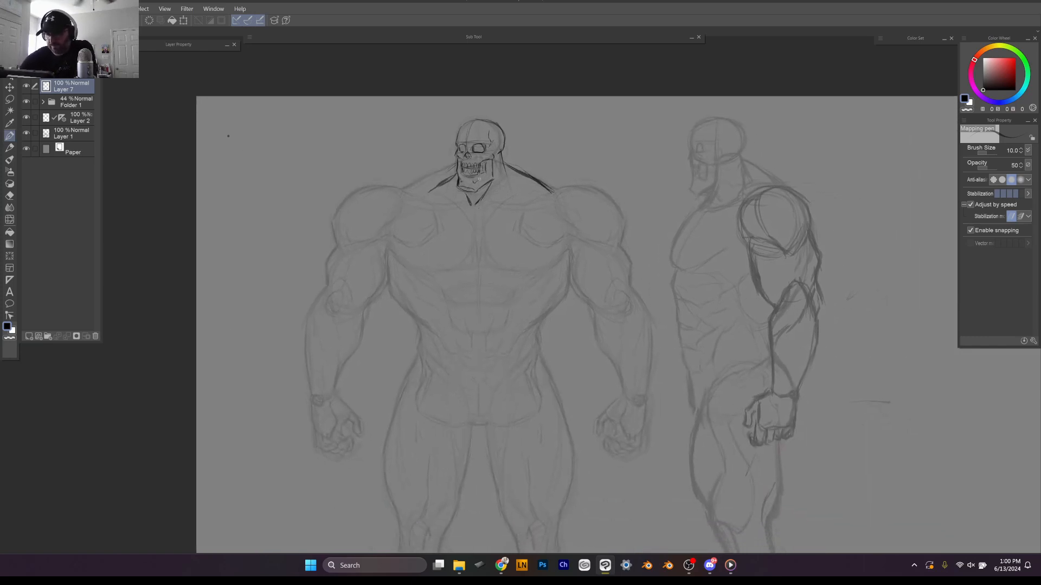
mouse_move(451, 176)
left_mouse_down()
mouse_move(420, 194)
mouse_move(459, 221)
mouse_move(449, 264)
mouse_move(461, 358)
left_mouse_up()
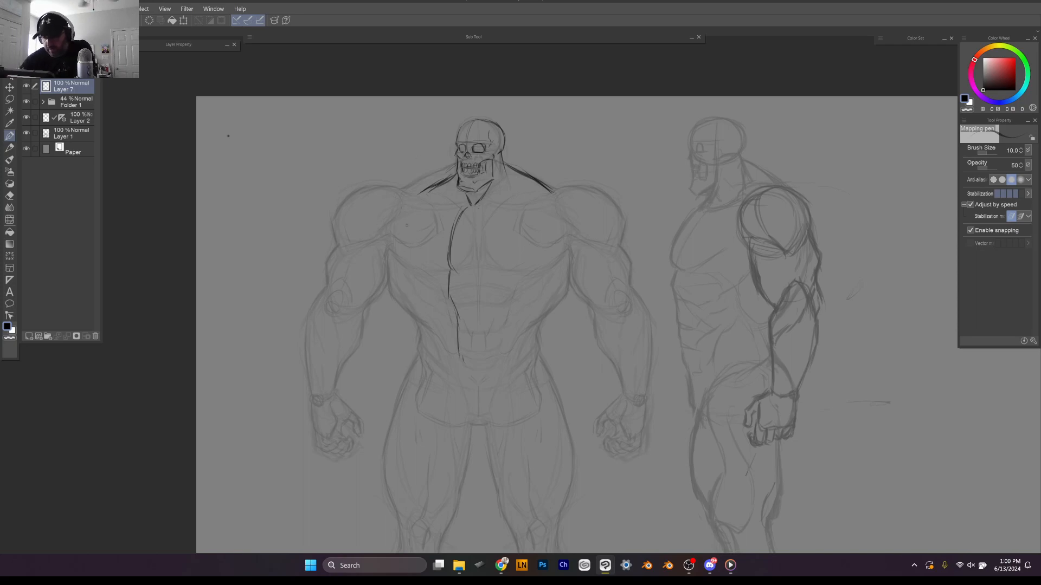
mouse_move(415, 207)
left_mouse_down()
mouse_move(396, 265)
mouse_move(425, 350)
left_mouse_up()
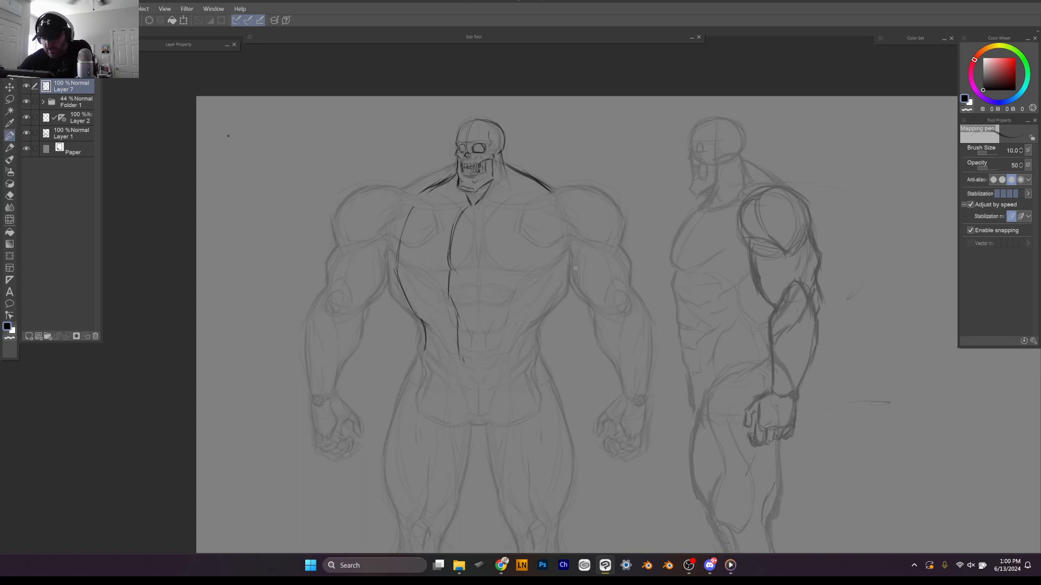
mouse_move(575, 268)
left_mouse_down()
mouse_move(574, 293)
mouse_move(528, 350)
left_mouse_up()
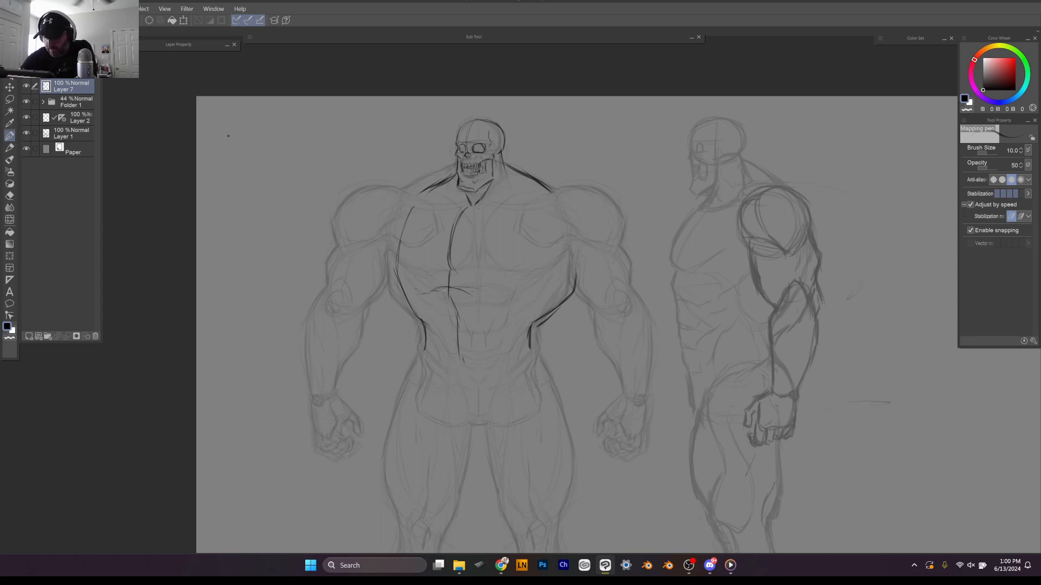
left_click_drag(417, 292, 483, 289)
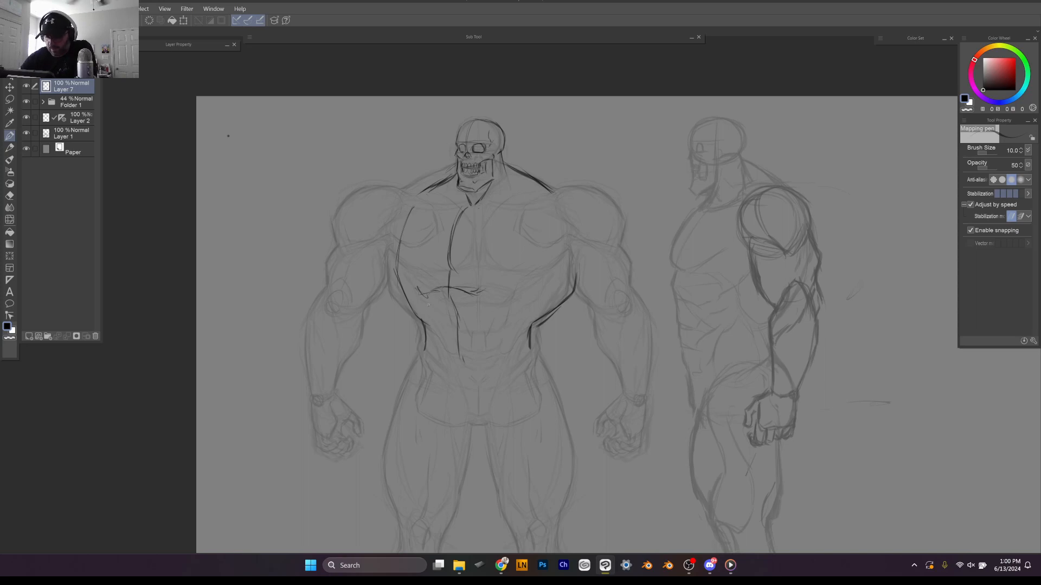
Step: Draw the abdominal muscle contours in dark lines over the front-view figure's faint torso sketch
mouse_move(434, 312)
left_mouse_down()
mouse_move(468, 310)
mouse_move(473, 332)
mouse_move(485, 329)
mouse_move(441, 347)
mouse_move(474, 355)
left_mouse_up()
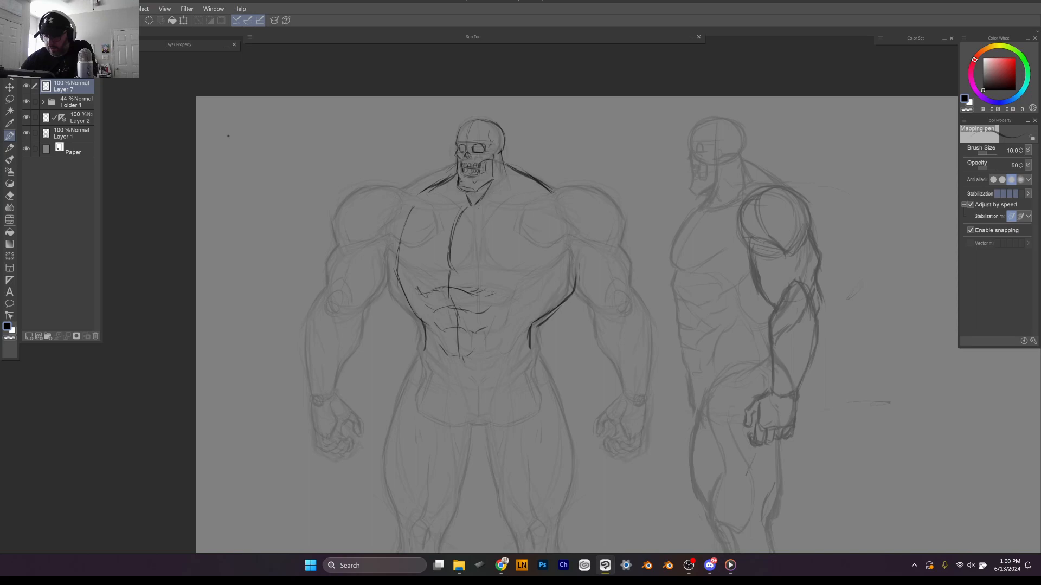
mouse_move(488, 312)
left_mouse_down()
mouse_move(509, 304)
mouse_move(496, 327)
left_mouse_up()
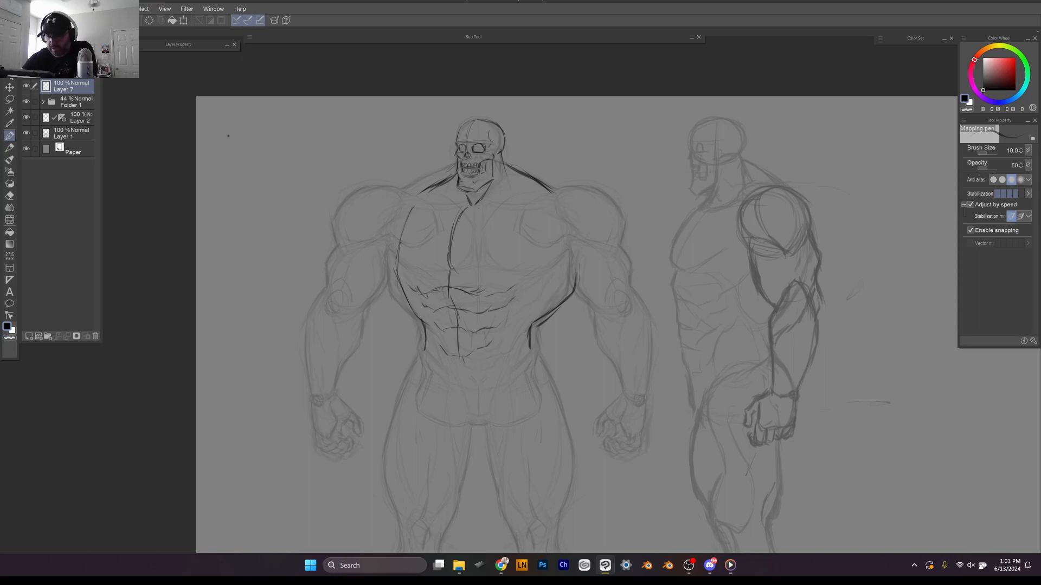
left_click_drag(422, 315, 440, 348)
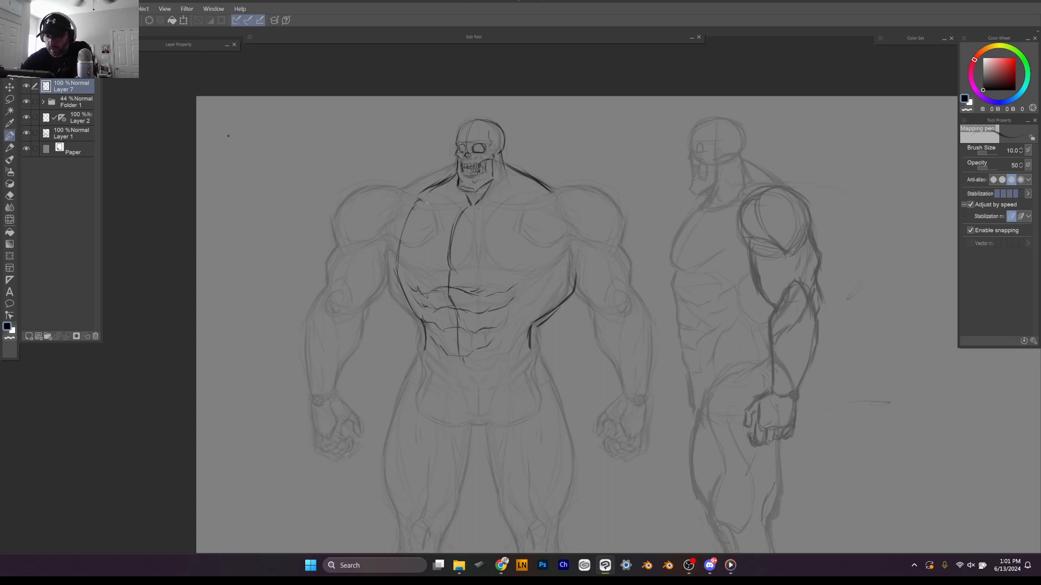
Step: Sketch the collarbones, the neck-to-shoulder line and the short crease where the figure's left chest meets the shoulder
left_click_drag(424, 203, 519, 208)
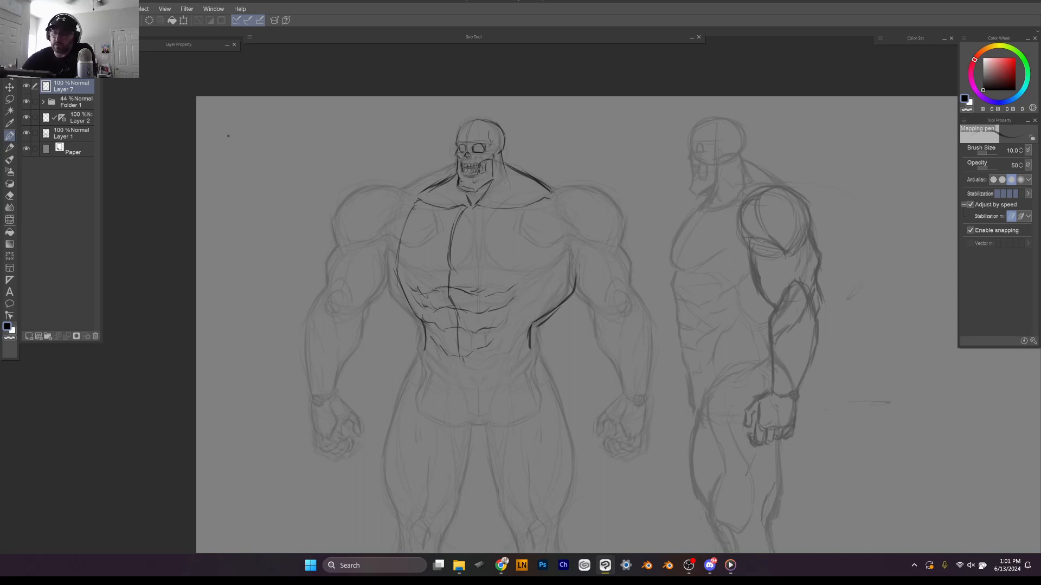
left_click_drag(506, 173, 525, 197)
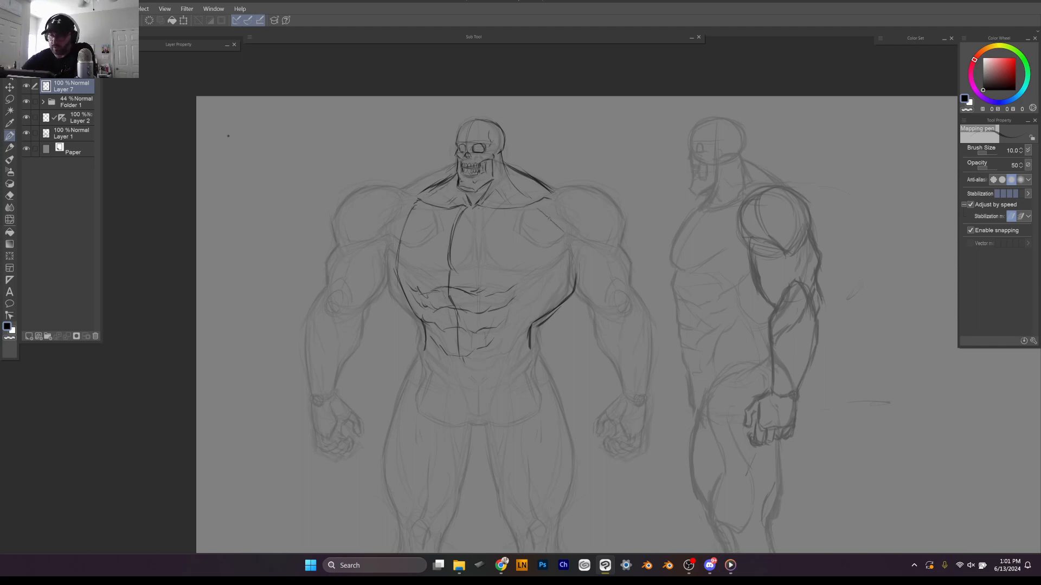
left_click_drag(549, 206, 557, 228)
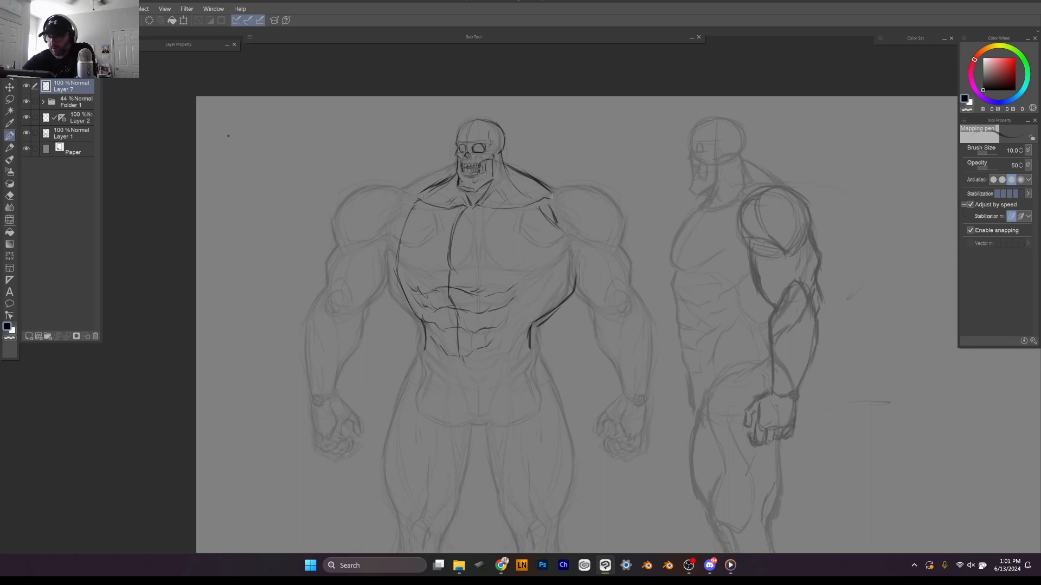
Step: Outline the figure's rounded left deltoid and the inner contour of the right shoulder
mouse_move(562, 193)
left_mouse_down()
mouse_move(625, 215)
mouse_move(584, 195)
mouse_move(602, 198)
mouse_move(608, 247)
mouse_move(605, 219)
mouse_move(559, 240)
mouse_move(589, 255)
left_mouse_up()
left_click_drag(613, 216, 601, 255)
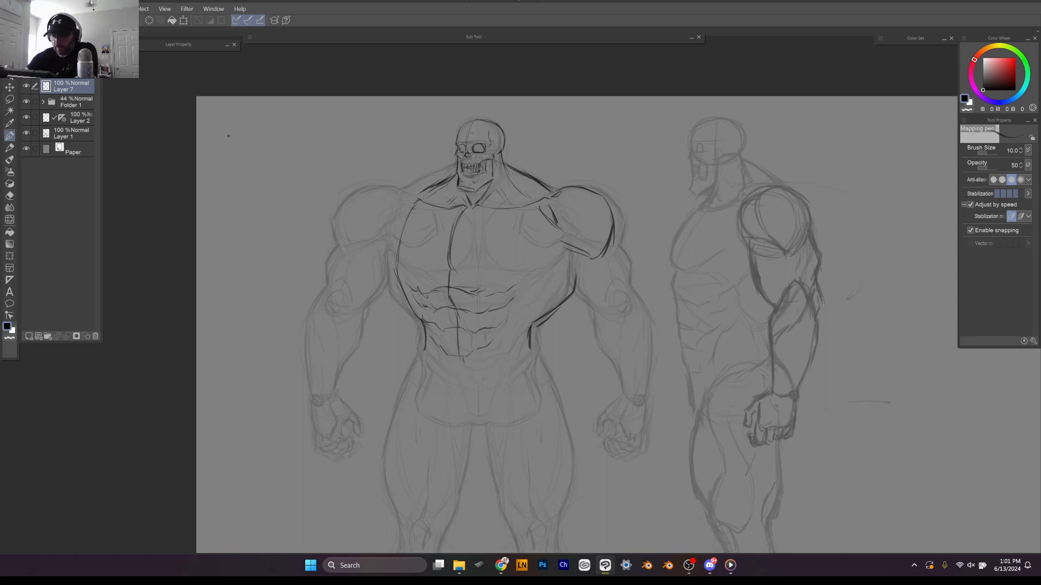
left_click_drag(421, 192, 377, 232)
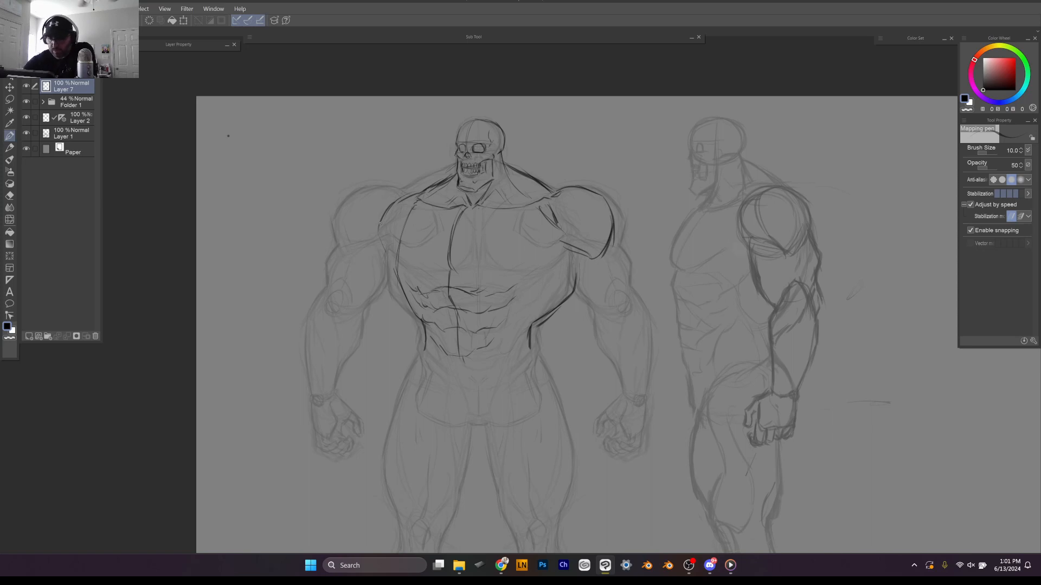
Step: Draw and darken both pectoral outlines, including their lower edges and the centre chest line
mouse_move(417, 202)
left_mouse_down()
mouse_move(394, 251)
mouse_move(419, 269)
mouse_move(450, 263)
left_mouse_up()
left_click_drag(399, 250, 415, 268)
mouse_move(466, 215)
left_mouse_down()
mouse_move(458, 270)
mouse_move(519, 277)
mouse_move(484, 271)
mouse_move(520, 275)
mouse_move(560, 244)
left_mouse_up()
left_click_drag(488, 267, 513, 272)
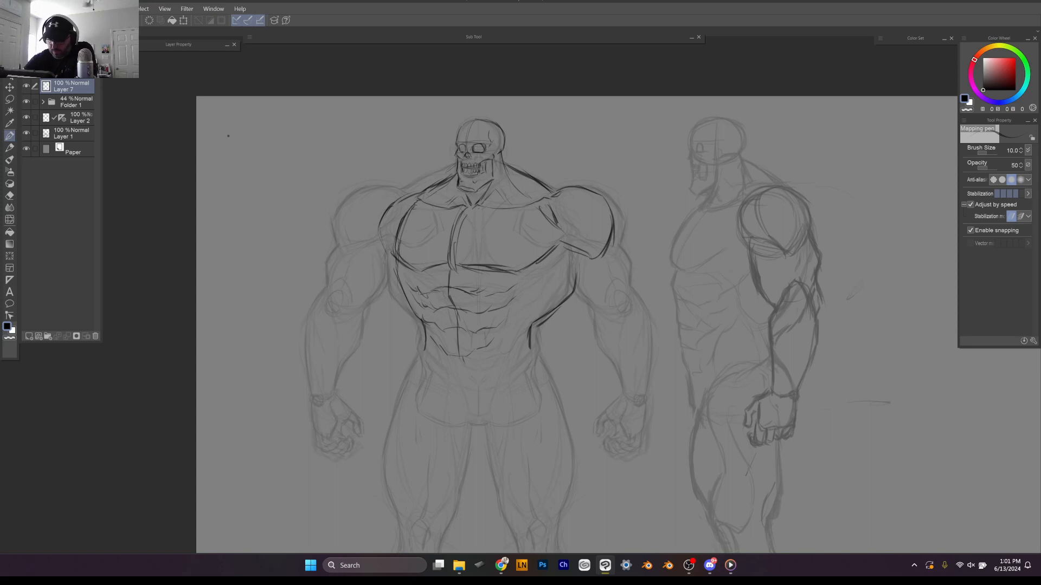
mouse_move(427, 266)
left_mouse_down()
mouse_move(447, 260)
mouse_move(427, 268)
left_mouse_up()
mouse_move(399, 259)
left_mouse_down()
mouse_move(432, 266)
mouse_move(404, 214)
mouse_move(398, 227)
mouse_move(405, 214)
mouse_move(489, 248)
mouse_move(454, 258)
mouse_move(480, 273)
mouse_move(529, 271)
mouse_move(550, 249)
mouse_move(546, 211)
mouse_move(477, 208)
left_mouse_up()
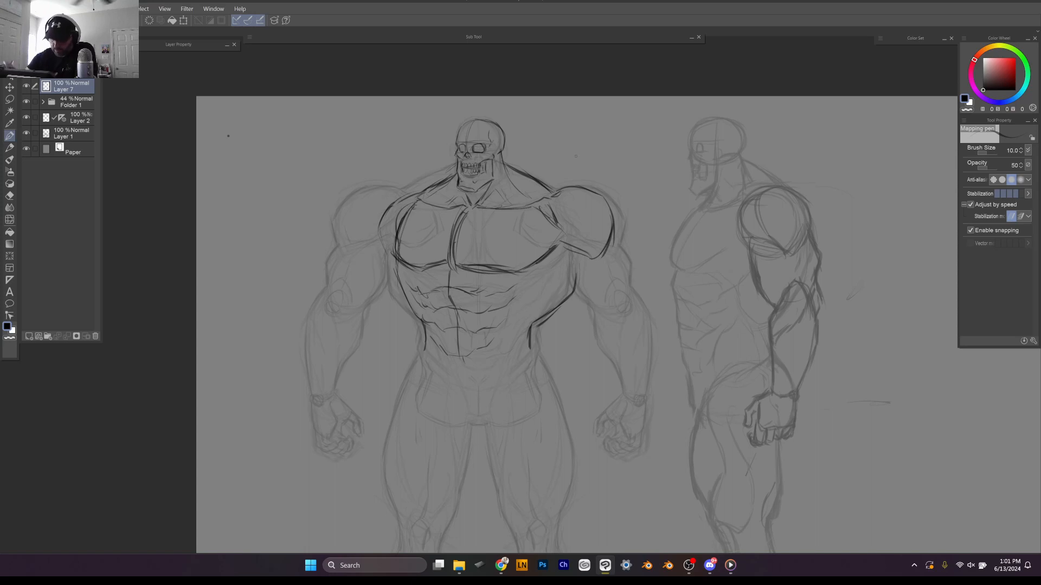
Step: Add the rib and oblique muscle lines along both sides of the front-view torso
left_click_drag(543, 266, 531, 332)
mouse_move(546, 274)
left_mouse_down()
mouse_move(544, 295)
mouse_move(522, 293)
mouse_move(513, 311)
left_mouse_up()
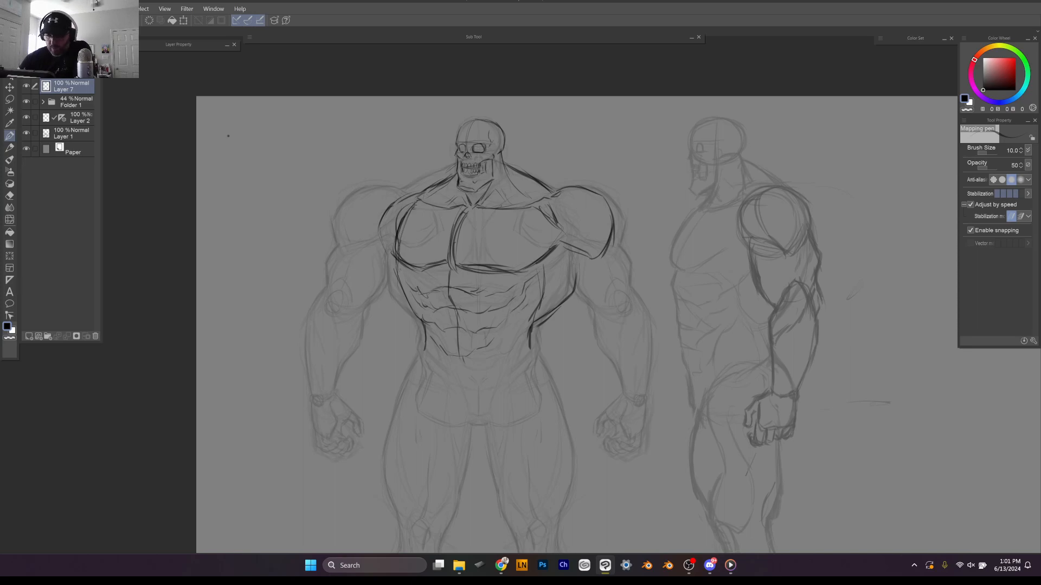
mouse_move(399, 275)
left_mouse_down()
mouse_move(405, 295)
mouse_move(398, 274)
mouse_move(417, 313)
left_mouse_up()
left_click_drag(396, 264, 401, 287)
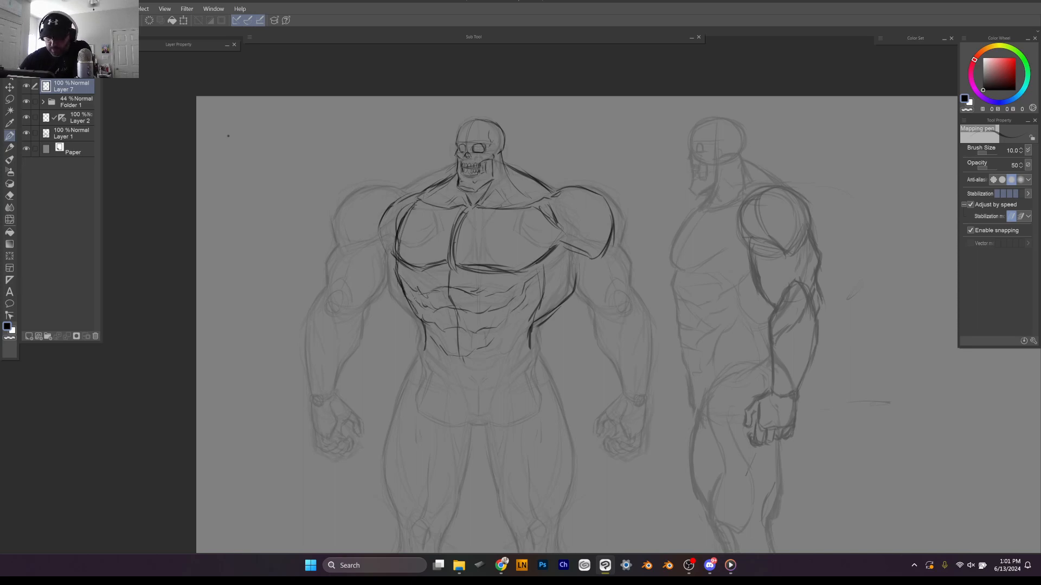
Step: Draw the waist, the hip creases and the V-shaped lower abdomen down to the crotch
scroll(427, 285, "down", 1)
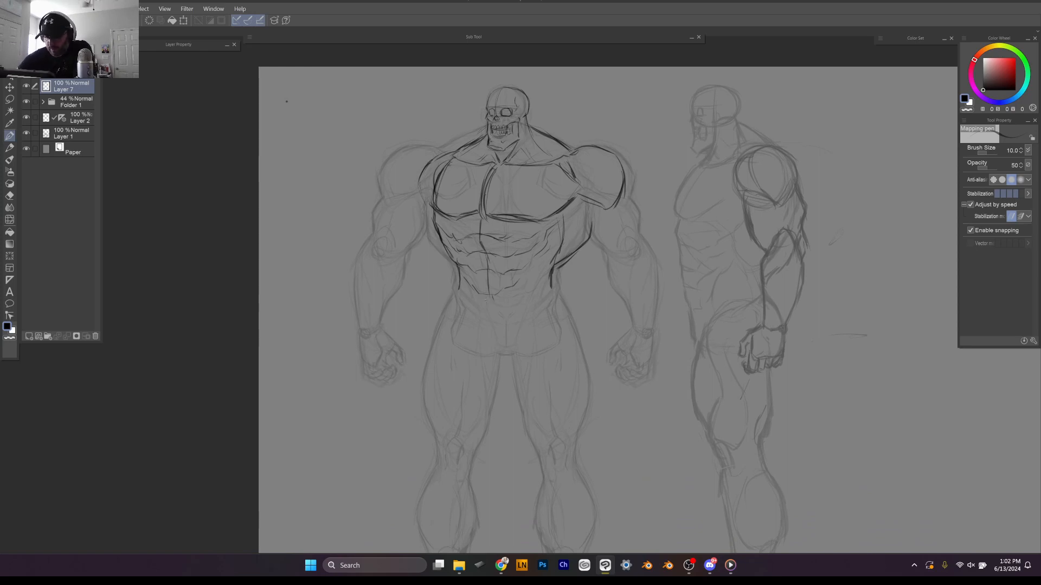
mouse_move(460, 267)
left_mouse_down()
mouse_move(455, 291)
mouse_move(483, 347)
left_mouse_up()
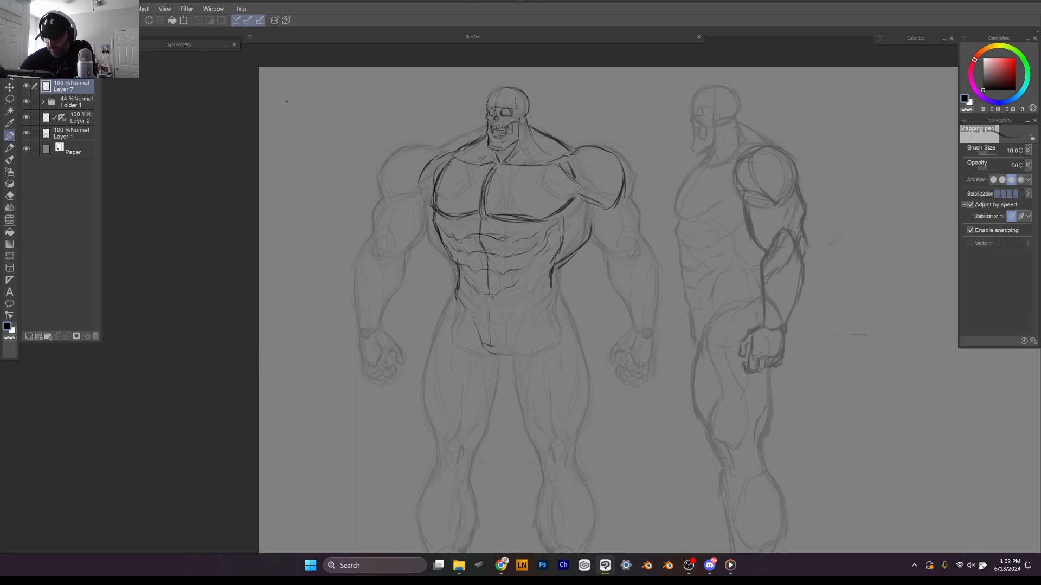
mouse_move(473, 319)
left_mouse_down()
mouse_move(484, 347)
mouse_move(499, 348)
mouse_move(508, 318)
mouse_move(549, 292)
mouse_move(539, 271)
mouse_move(516, 315)
left_mouse_up()
left_click_drag(554, 275, 547, 297)
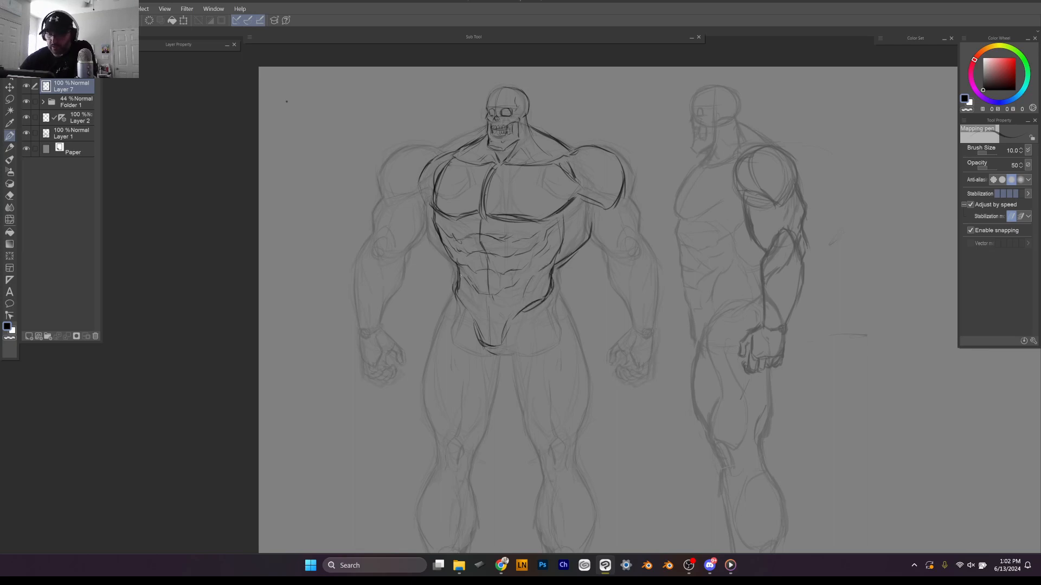
left_click_drag(466, 280, 471, 297)
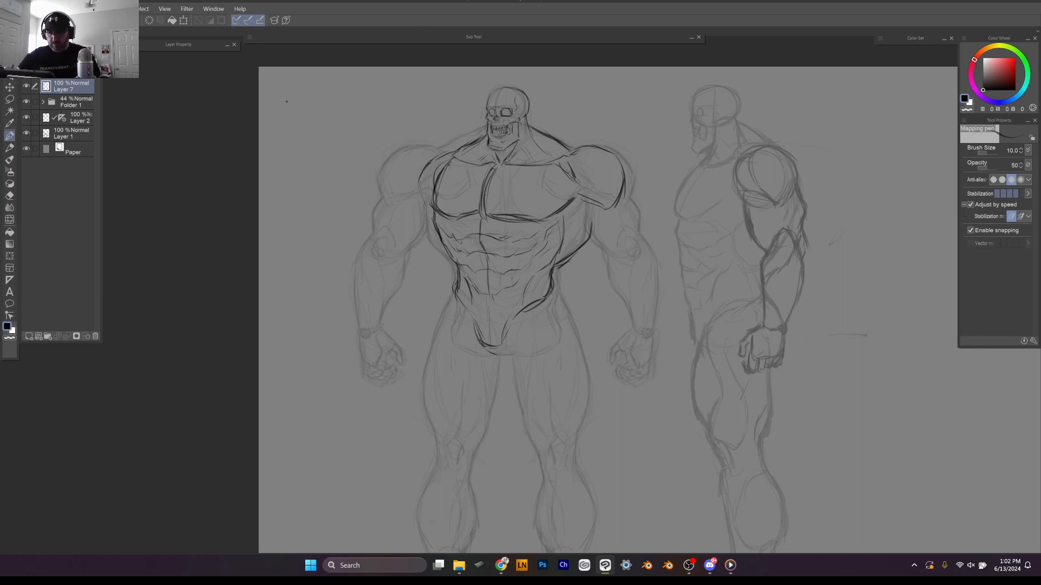
Step: Outline the front-view figure's left thigh from hip and crotch down to the knee, reinforcing both side contours
scroll(632, 238, "down", 5)
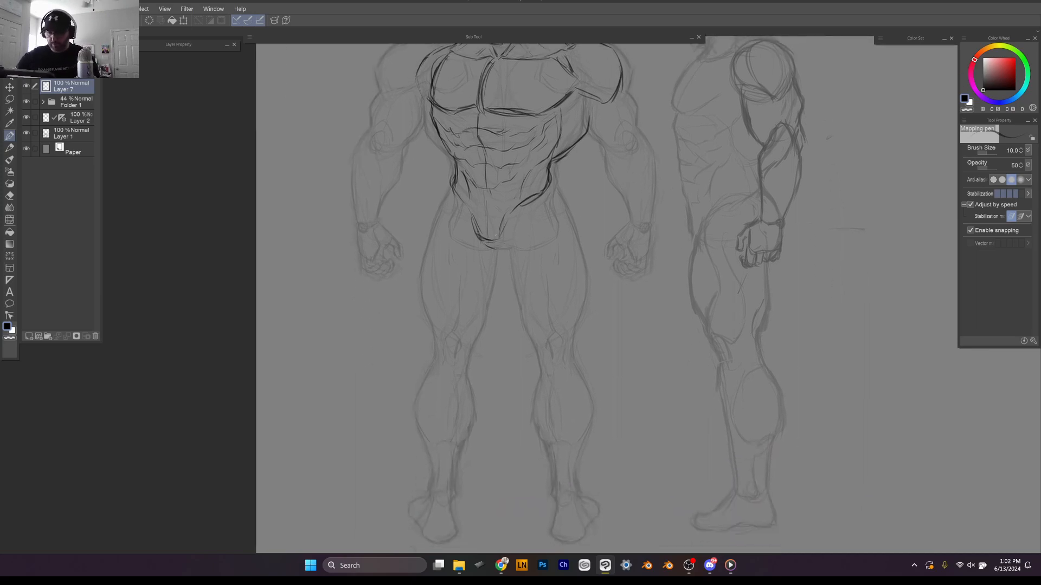
mouse_move(473, 214)
left_mouse_down()
mouse_move(499, 238)
mouse_move(524, 303)
left_mouse_up()
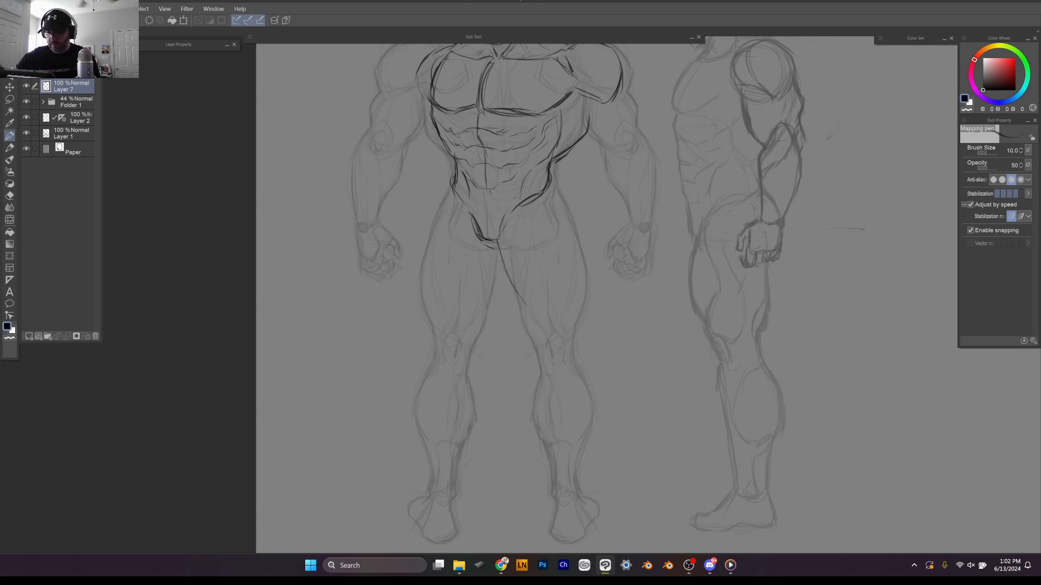
left_click_drag(519, 206, 525, 286)
mouse_move(520, 207)
left_mouse_down()
mouse_move(524, 292)
mouse_move(541, 337)
left_mouse_up()
left_click_drag(521, 290, 558, 345)
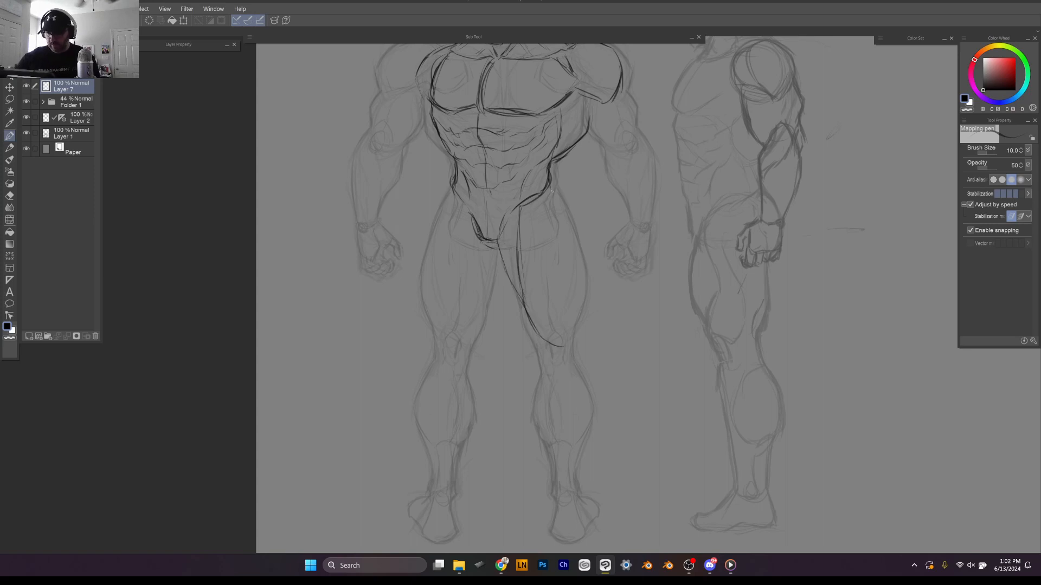
mouse_move(549, 178)
left_mouse_down()
mouse_move(581, 294)
mouse_move(568, 243)
mouse_move(584, 284)
mouse_move(547, 353)
left_mouse_up()
mouse_move(499, 248)
left_mouse_down()
mouse_move(523, 324)
mouse_move(562, 355)
left_mouse_up()
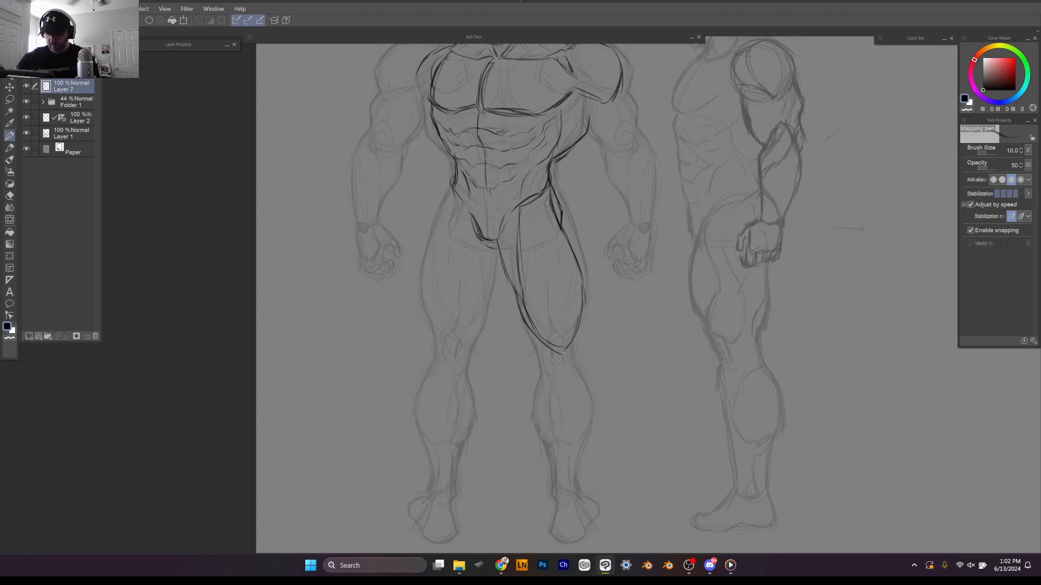
mouse_move(554, 212)
left_mouse_down()
mouse_move(585, 305)
mouse_move(563, 345)
left_mouse_up()
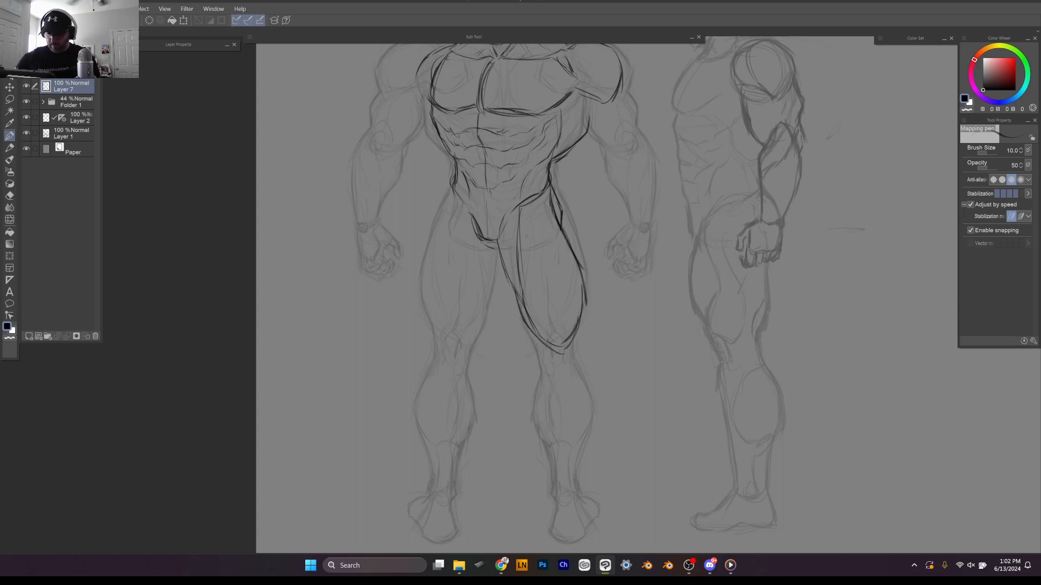
Step: Draw the diagonal muscle lines inside the figure's left thigh, then the kneecap and the contours around the knee
left_click_drag(524, 229, 537, 271)
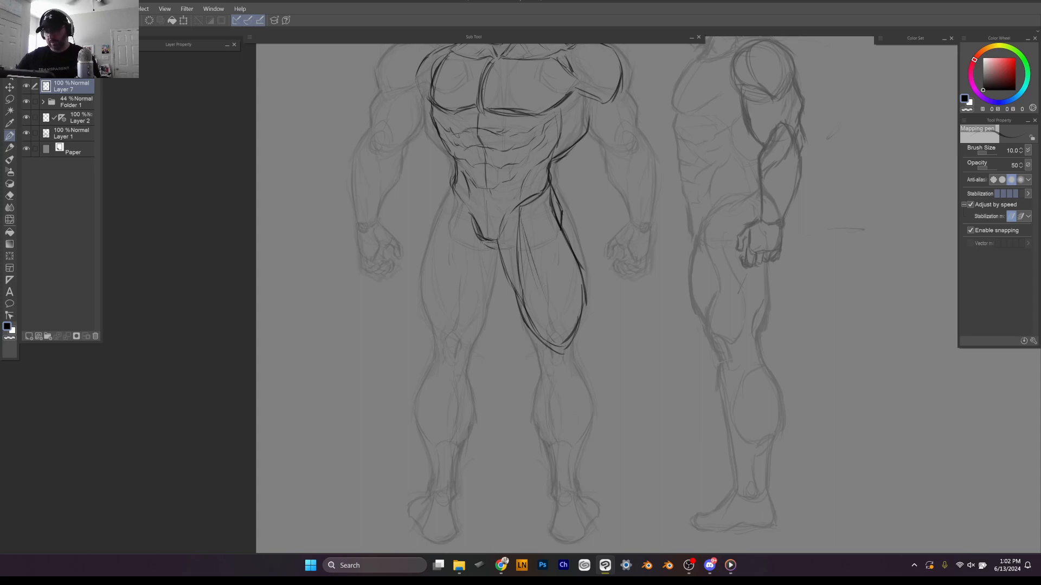
left_click_drag(521, 214, 559, 342)
scroll(607, 293, "up", 5)
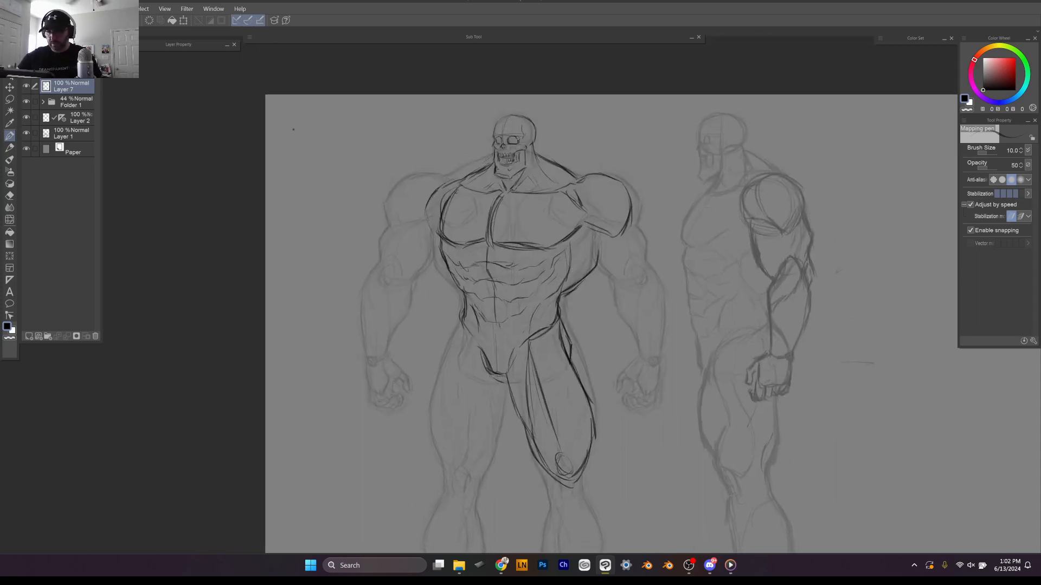
left_click_drag(599, 418, 564, 249)
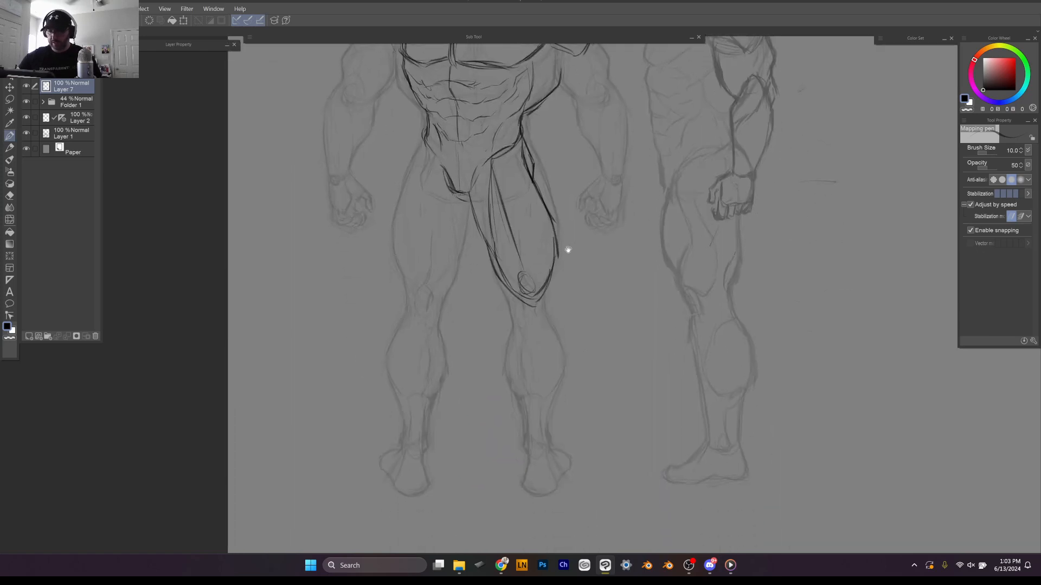
left_click_drag(497, 203, 514, 256)
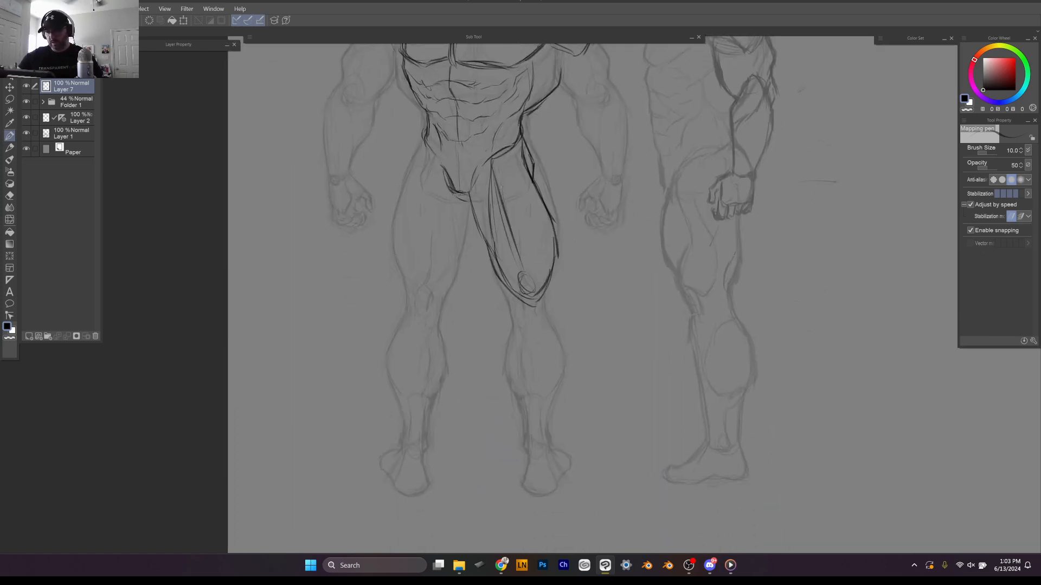
mouse_move(501, 193)
left_mouse_down()
mouse_move(537, 311)
mouse_move(511, 303)
mouse_move(548, 323)
left_mouse_up()
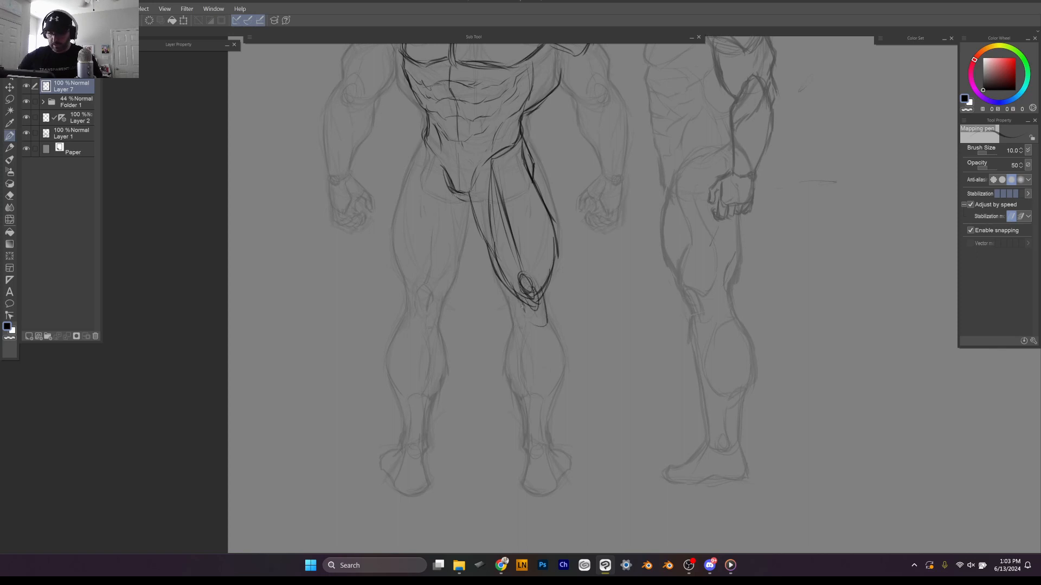
left_click_drag(511, 287, 529, 327)
left_click_drag(554, 251, 548, 317)
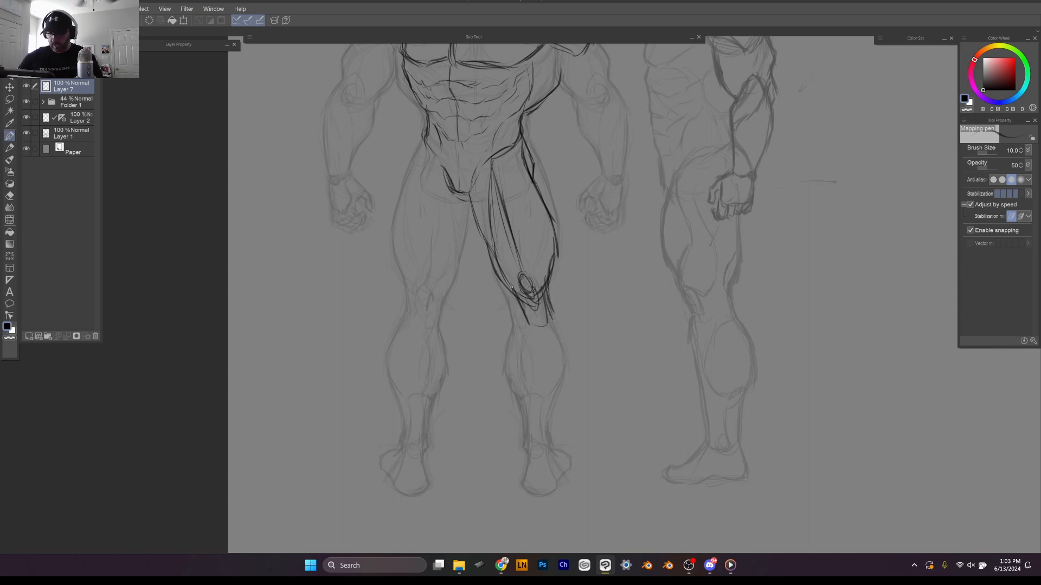
Step: Sketch the inner calf contour and shin edge of the figure's left leg and darken the kneecap
mouse_move(501, 281)
left_mouse_down()
mouse_move(523, 317)
mouse_move(518, 358)
left_mouse_up()
left_click_drag(526, 360, 538, 380)
mouse_move(529, 327)
left_mouse_down()
mouse_move(546, 403)
mouse_move(521, 371)
left_mouse_up()
left_click_drag(518, 372, 549, 421)
mouse_move(530, 326)
left_mouse_down()
mouse_move(547, 409)
mouse_move(523, 347)
left_mouse_up()
left_click_drag(521, 346, 542, 401)
mouse_move(523, 292)
left_mouse_down()
mouse_move(538, 289)
mouse_move(521, 296)
mouse_move(541, 322)
mouse_move(559, 320)
left_mouse_up()
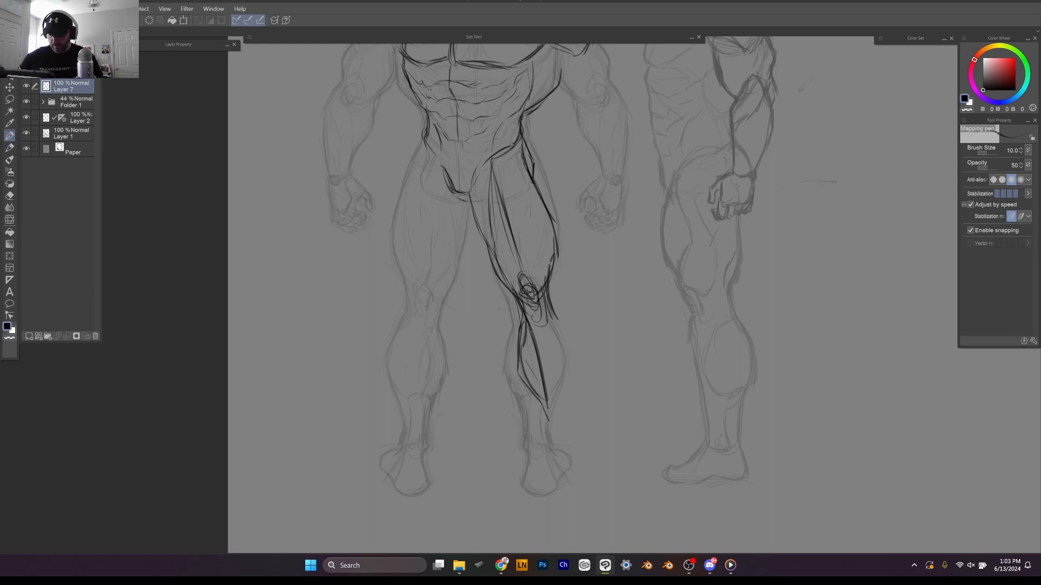
Step: Draw the outer calf contour of the left leg, reinforce the inner calf and close the lower leg at the ankle
left_click_drag(555, 263, 558, 312)
left_click_drag(549, 279, 579, 347)
mouse_move(558, 310)
left_mouse_down()
mouse_move(581, 353)
mouse_move(567, 421)
mouse_move(581, 382)
left_mouse_up()
left_click_drag(580, 361, 568, 426)
left_click_drag(525, 328, 524, 373)
left_click_drag(524, 363, 546, 407)
left_click_drag(539, 383, 544, 438)
mouse_move(544, 434)
left_mouse_down()
mouse_move(546, 445)
mouse_move(562, 442)
left_mouse_up()
left_click_drag(561, 442, 569, 390)
Step: Add the long shin muscle lines on the figure's left leg and outline its foot and ankle
scroll(523, 328, "up", 1)
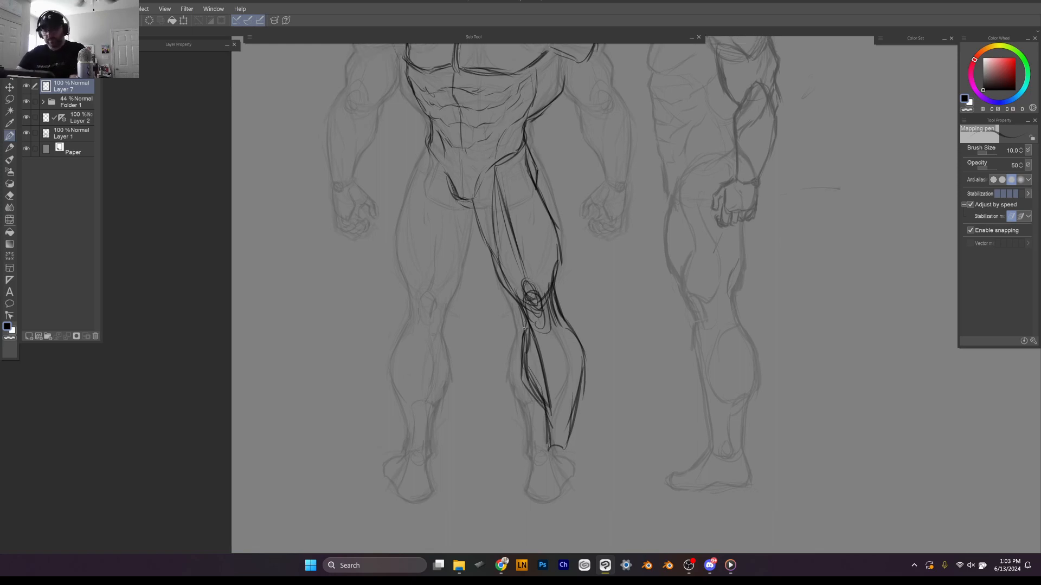
left_click_drag(493, 167, 523, 275)
left_click_drag(558, 323, 541, 409)
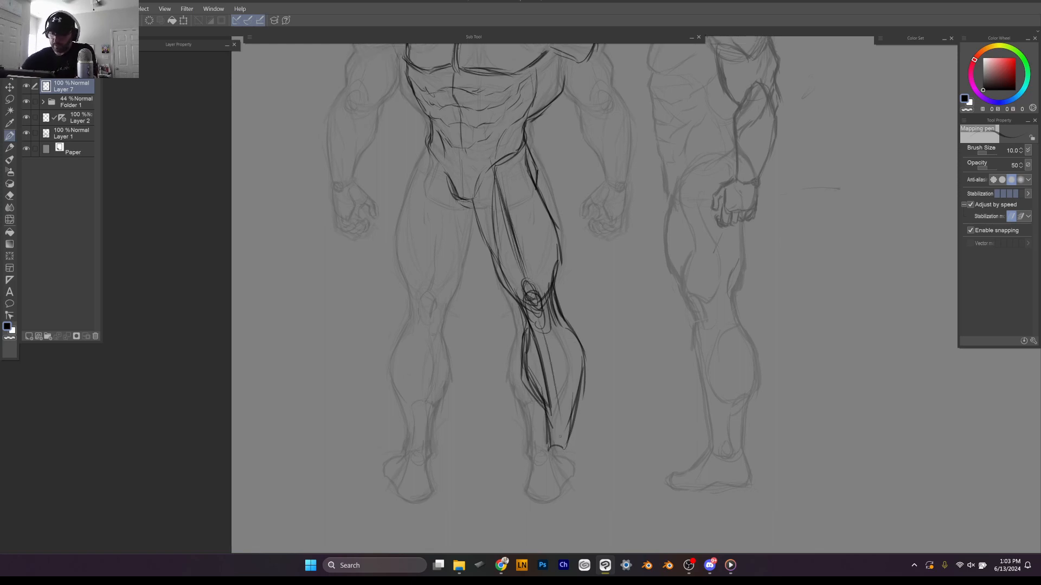
mouse_move(557, 370)
left_mouse_down()
mouse_move(551, 439)
mouse_move(529, 490)
mouse_move(552, 511)
mouse_move(562, 506)
left_mouse_up()
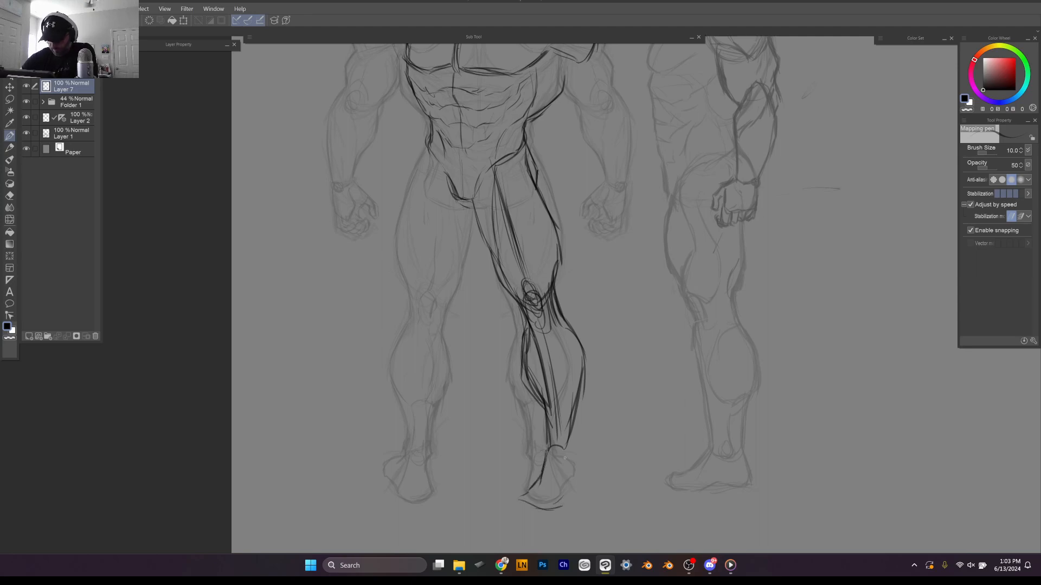
mouse_move(564, 450)
left_mouse_down()
mouse_move(569, 496)
mouse_move(551, 505)
mouse_move(570, 466)
left_mouse_up()
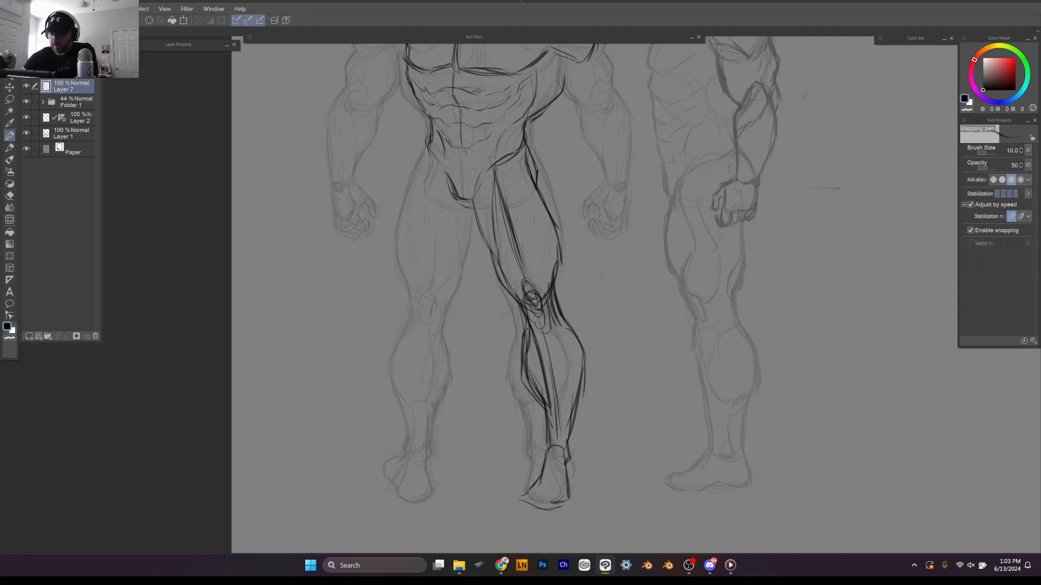
Step: Outline the figure's right thigh with its outer and inner contours and mark the top of the knee
mouse_move(428, 149)
left_mouse_down()
mouse_move(404, 203)
mouse_move(411, 274)
mouse_move(436, 286)
left_mouse_up()
mouse_move(471, 209)
left_mouse_down()
mouse_move(456, 271)
mouse_move(468, 245)
mouse_move(464, 266)
left_mouse_up()
left_click_drag(471, 230, 461, 273)
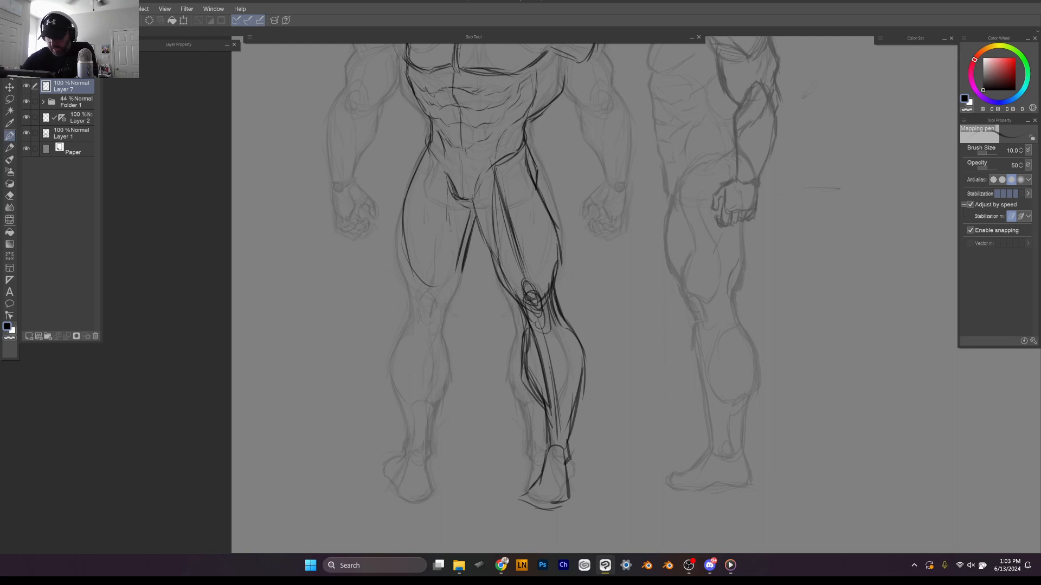
left_click_drag(449, 226, 456, 294)
mouse_move(423, 160)
left_mouse_down()
mouse_move(406, 199)
mouse_move(421, 297)
left_mouse_up()
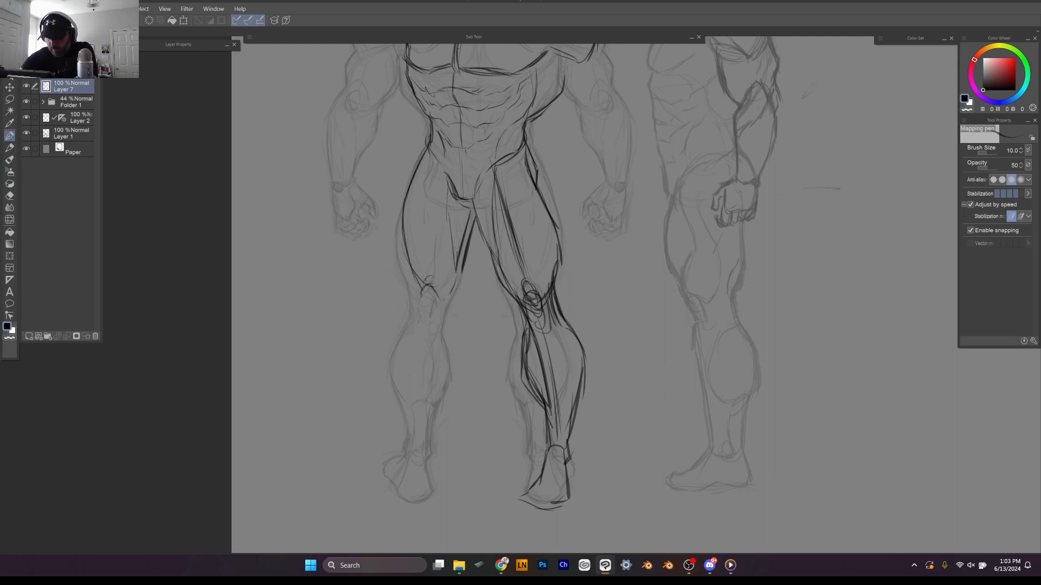
Step: Darken the right thigh contours, draw the right kneecap and add inner muscle lines on the thighs
mouse_move(402, 249)
left_mouse_down()
mouse_move(438, 326)
mouse_move(443, 309)
left_mouse_up()
left_click_drag(465, 272, 451, 301)
left_click_drag(446, 188, 457, 259)
left_click_drag(462, 246, 443, 306)
mouse_move(494, 176)
left_mouse_down()
mouse_move(497, 255)
mouse_move(525, 311)
left_mouse_up()
left_click_drag(497, 264, 504, 286)
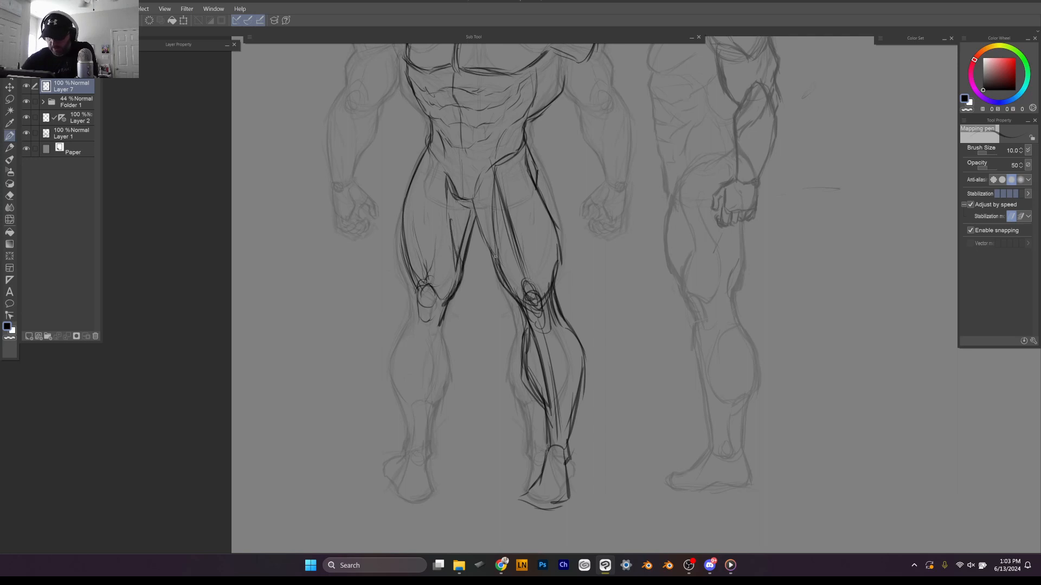
Step: Reinforce the left inner thigh line and outline the figure's right lower leg with outer and inner calf contours down to the ankle
left_click_drag(473, 201, 494, 253)
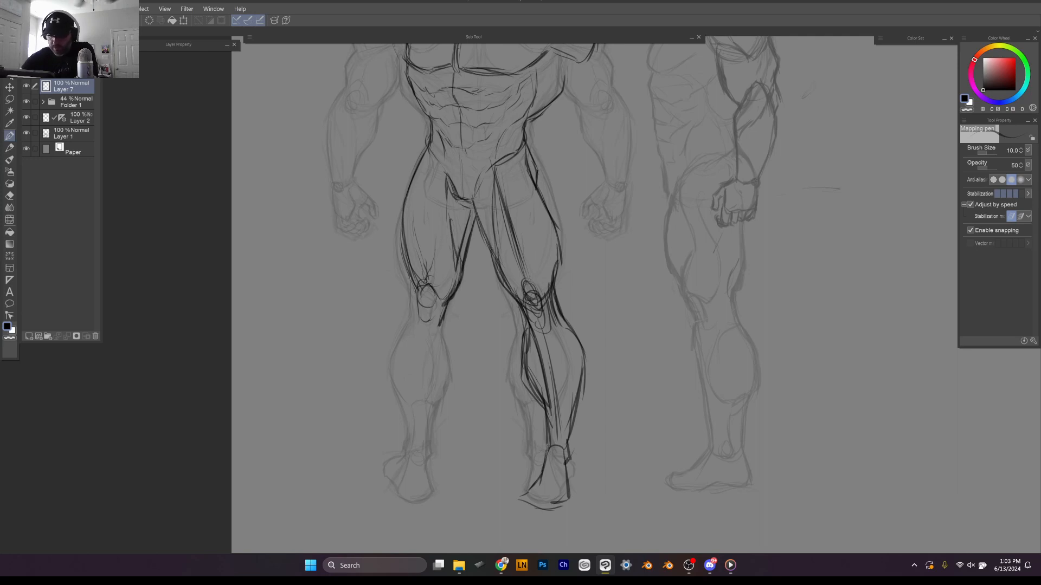
mouse_move(410, 278)
left_mouse_down()
mouse_move(413, 320)
mouse_move(443, 323)
mouse_move(448, 362)
mouse_move(426, 440)
left_mouse_up()
left_click_drag(411, 312, 391, 361)
left_click_drag(391, 378, 407, 447)
left_click_drag(406, 451, 421, 457)
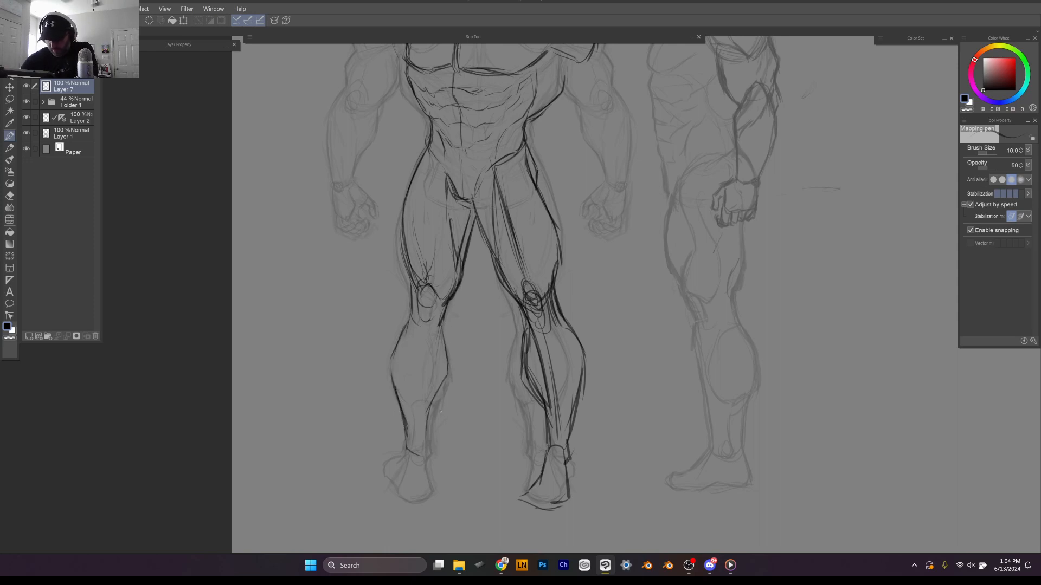
left_click_drag(449, 368, 435, 409)
left_click_drag(448, 339, 422, 456)
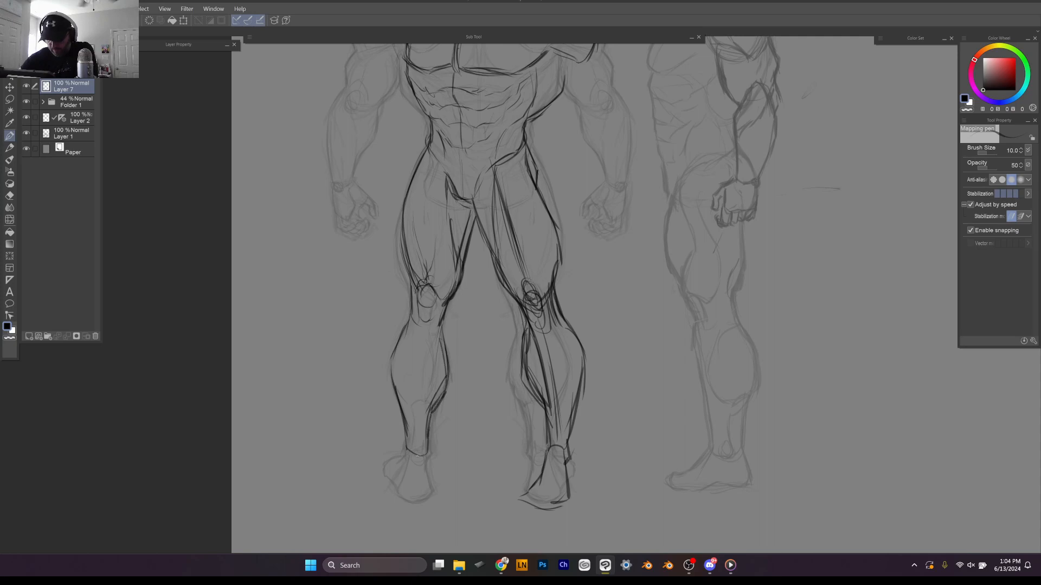
Step: Lasso the figure's entire left leg and skew it inward so the foot shifts toward the other leg
scroll(548, 326, "up", 1)
scroll(609, 301, "down", 5)
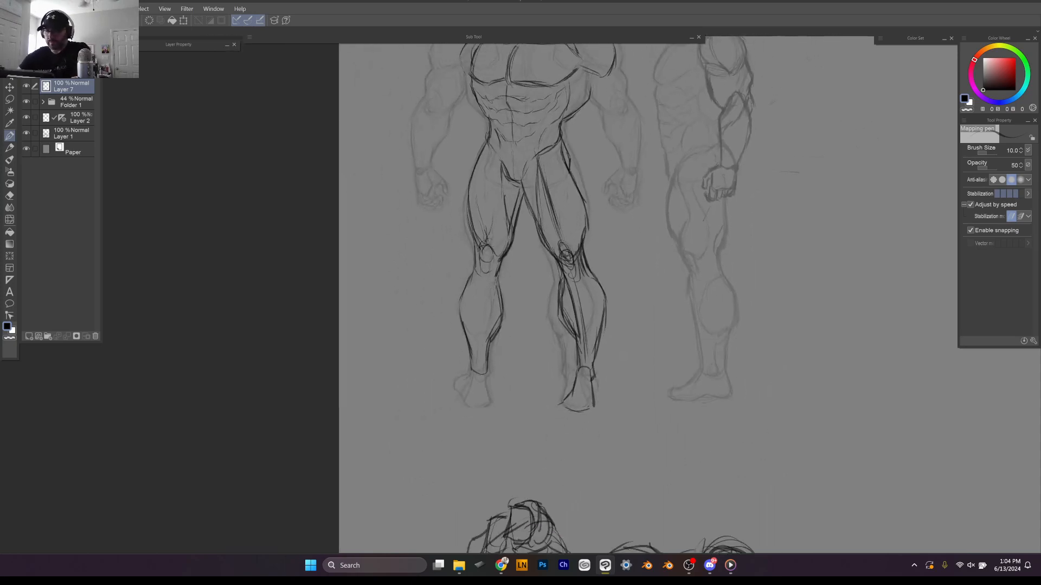
scroll(597, 352, "up", 2)
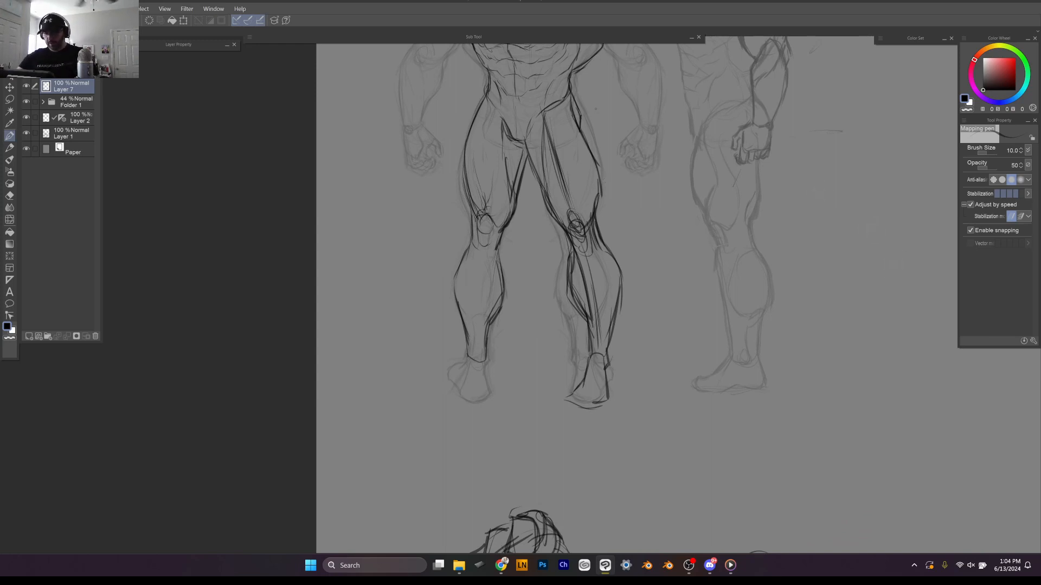
key("l")
mouse_move(576, 93)
left_mouse_down()
mouse_move(526, 158)
mouse_move(627, 411)
mouse_move(585, 98)
left_mouse_up()
key("ctrl+t")
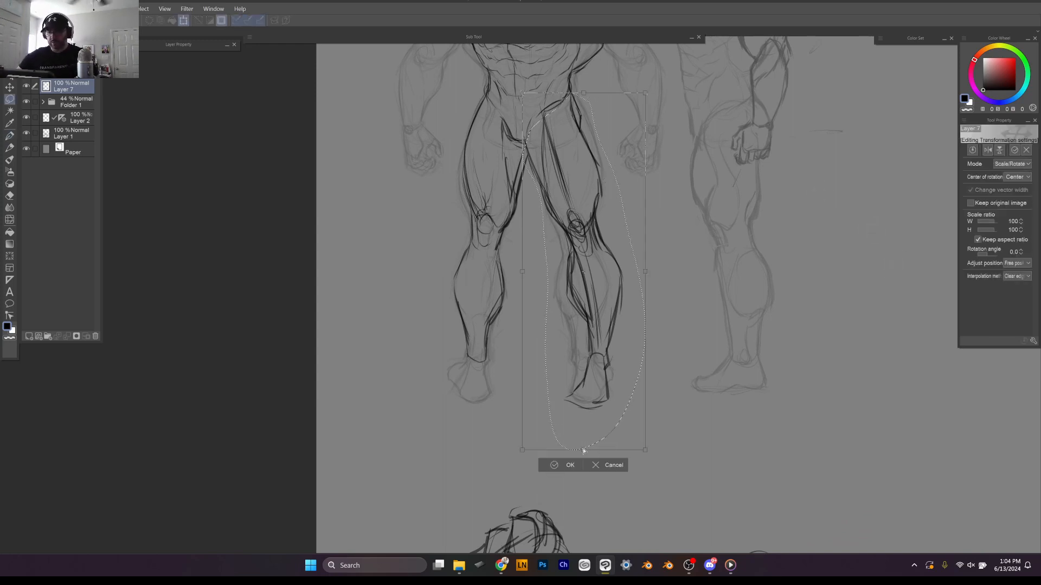
left_click_drag(584, 450, 565, 450)
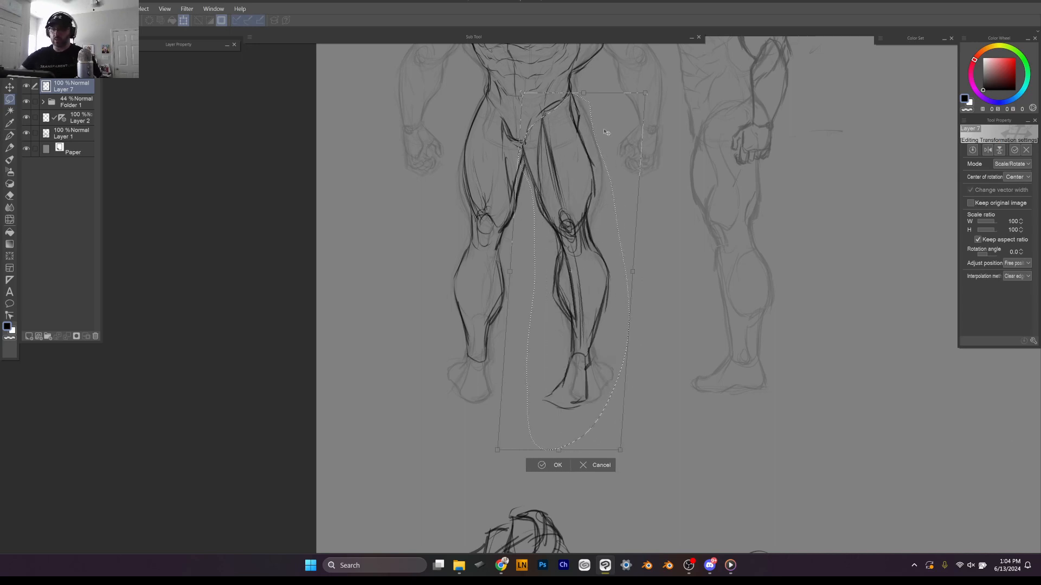
left_click_drag(586, 94, 586, 97)
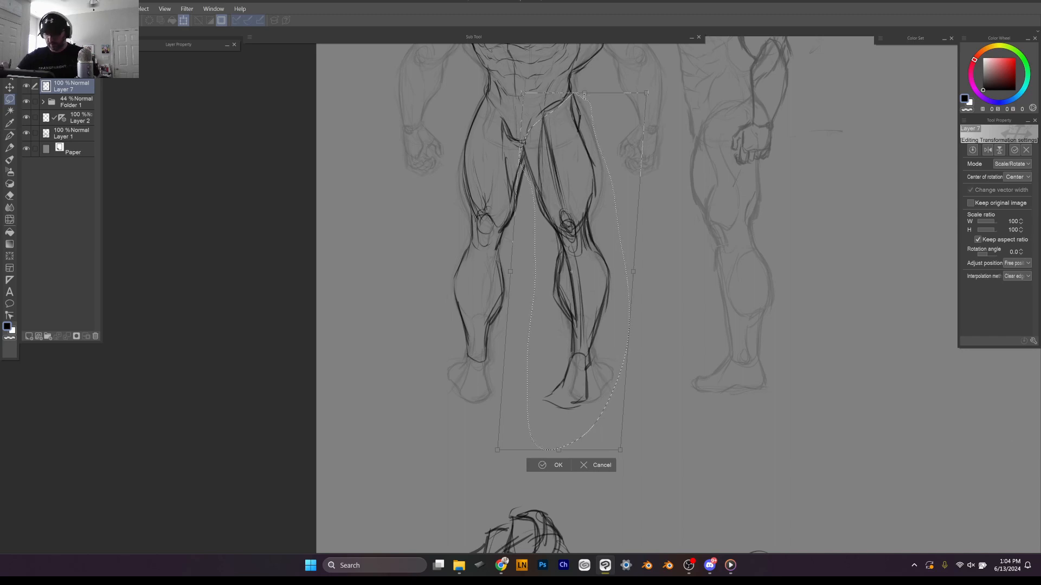
key("Return")
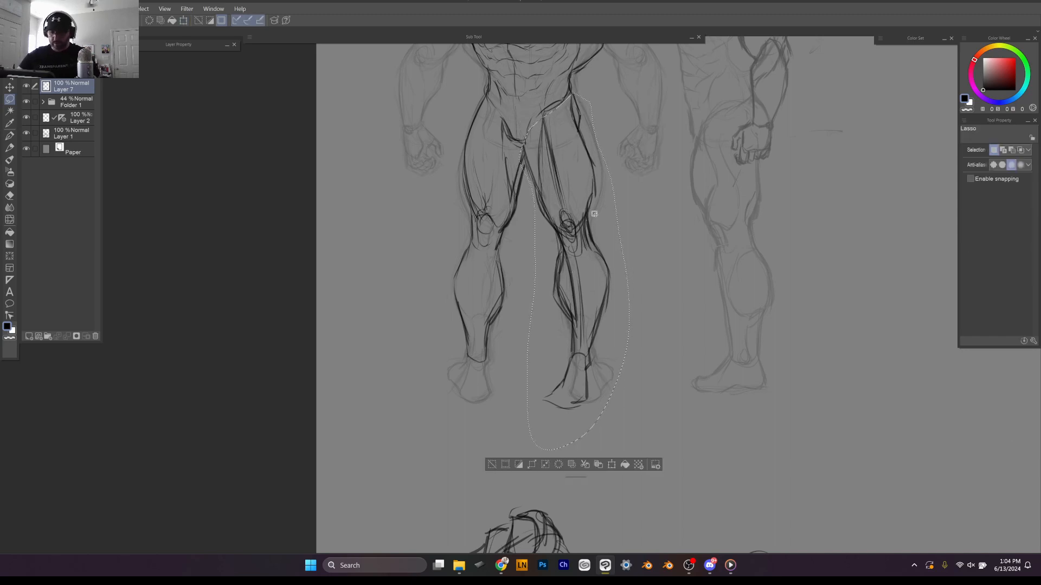
key("ctrl+d")
Step: Lasso the left leg from the knee down and skew it outward from the knee
mouse_move(594, 214)
left_mouse_down()
mouse_move(563, 223)
mouse_move(539, 306)
mouse_move(636, 309)
mouse_move(607, 201)
left_mouse_up()
key("ctrl+t")
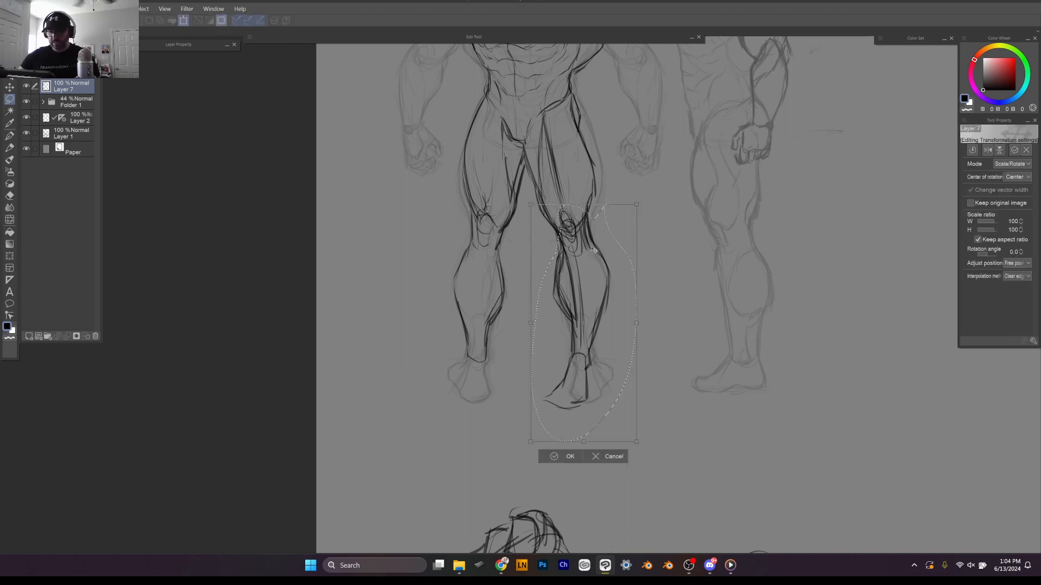
left_click_drag(579, 246, 574, 227)
left_click_drag(584, 443, 615, 440)
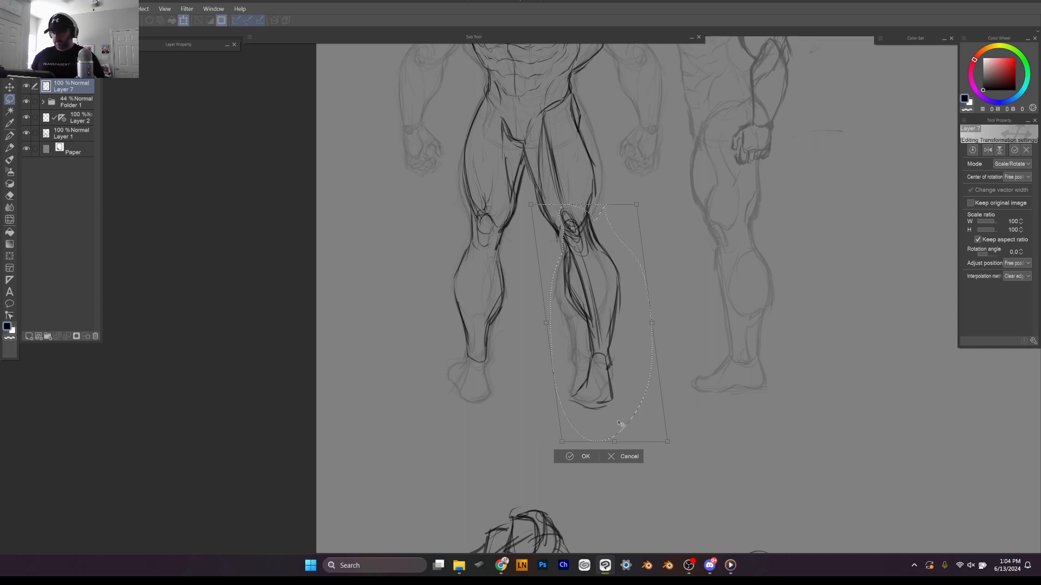
key("Return")
key("ctrl+d")
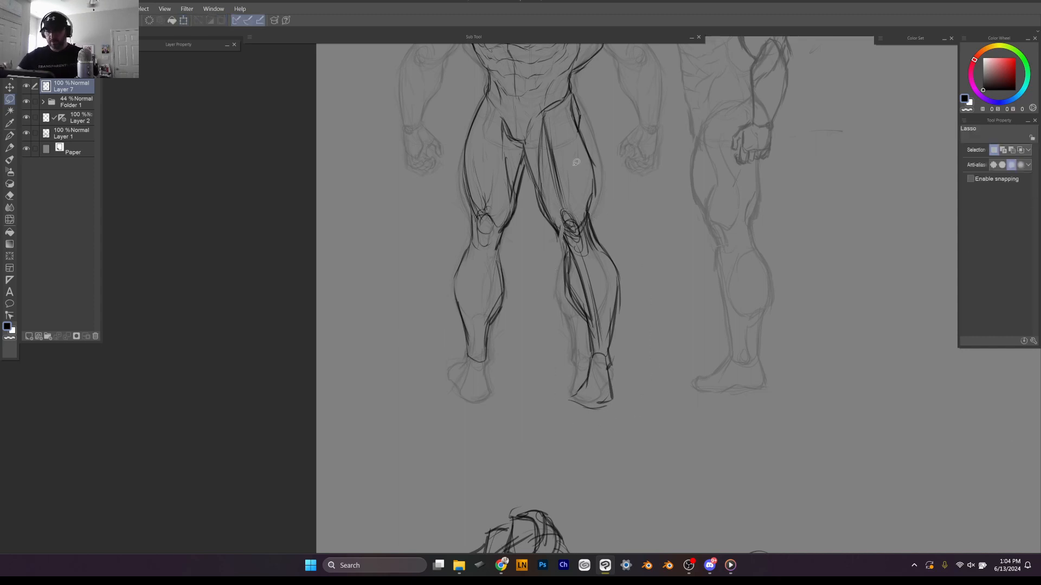
Step: Darken the left foot's outline with the mapping pen and add the instep and ankle lines
key("b")
key("p")
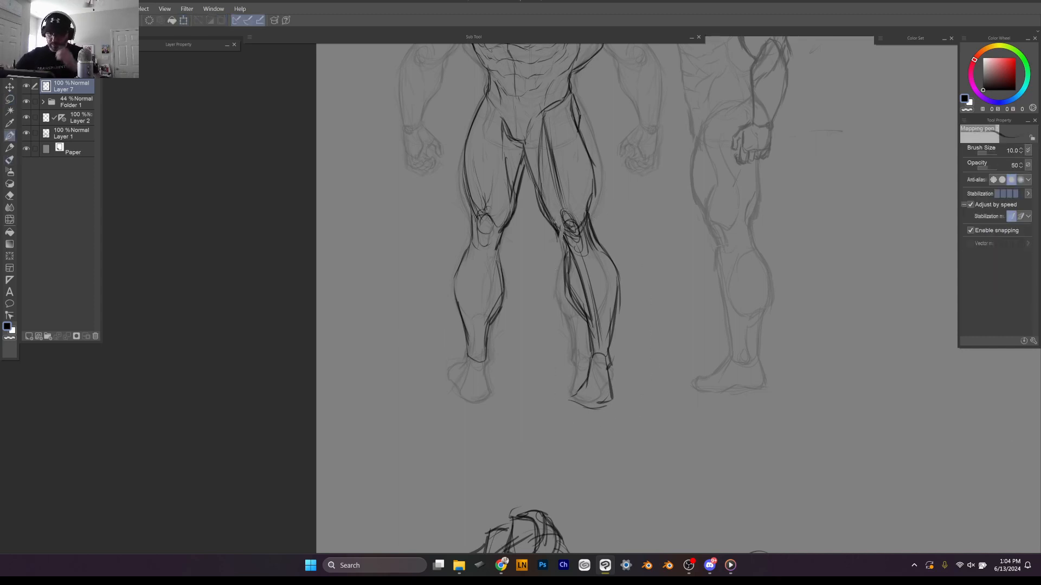
scroll(558, 234, "down", 5)
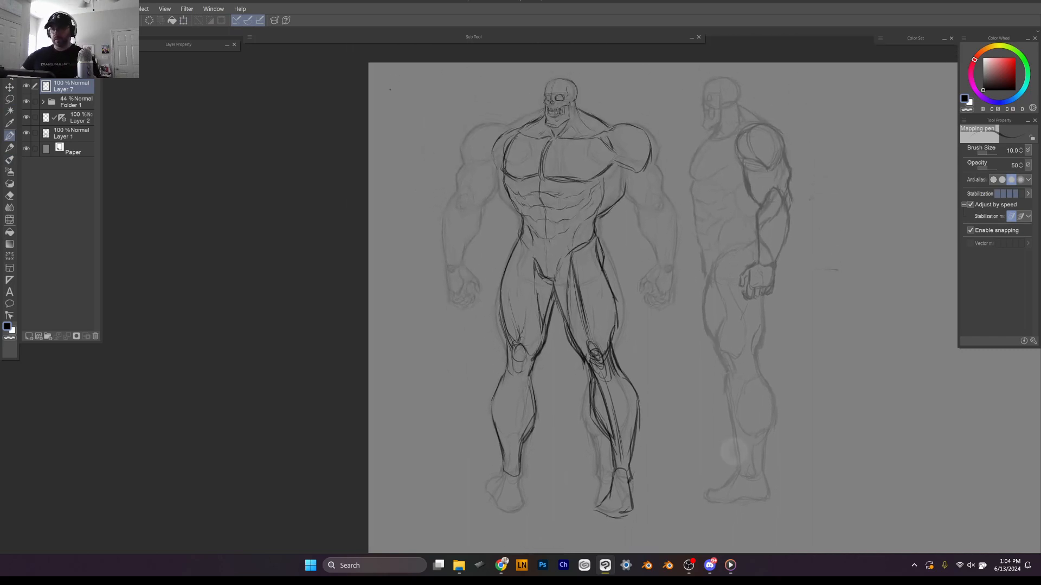
scroll(557, 234, "up", 5)
scroll(663, 298, "down", 1)
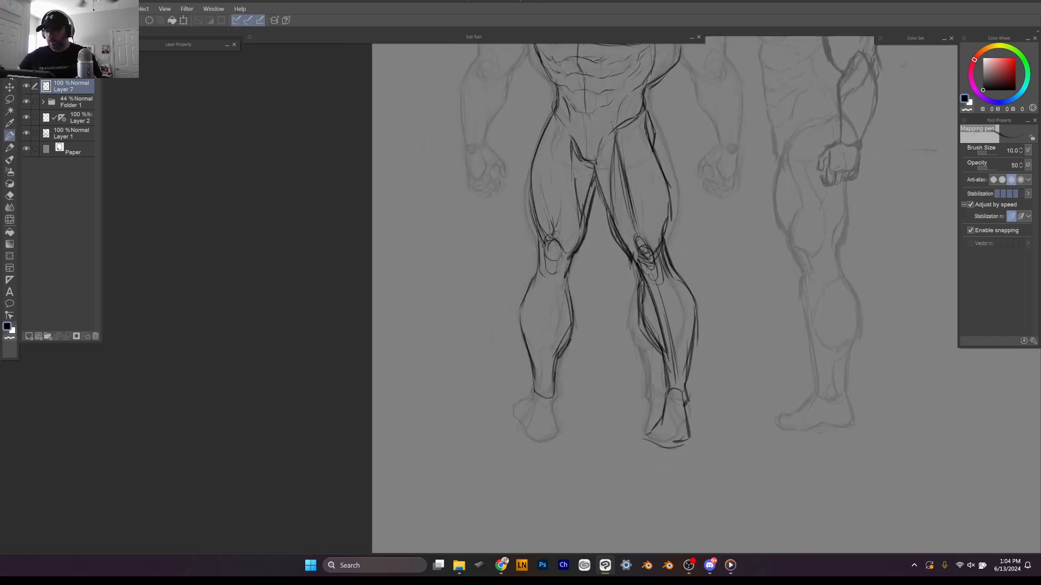
mouse_move(673, 370)
left_mouse_down()
mouse_move(674, 411)
mouse_move(666, 399)
mouse_move(650, 432)
mouse_move(692, 435)
left_mouse_up()
mouse_move(684, 394)
left_mouse_down()
mouse_move(686, 410)
mouse_move(664, 397)
left_mouse_up()
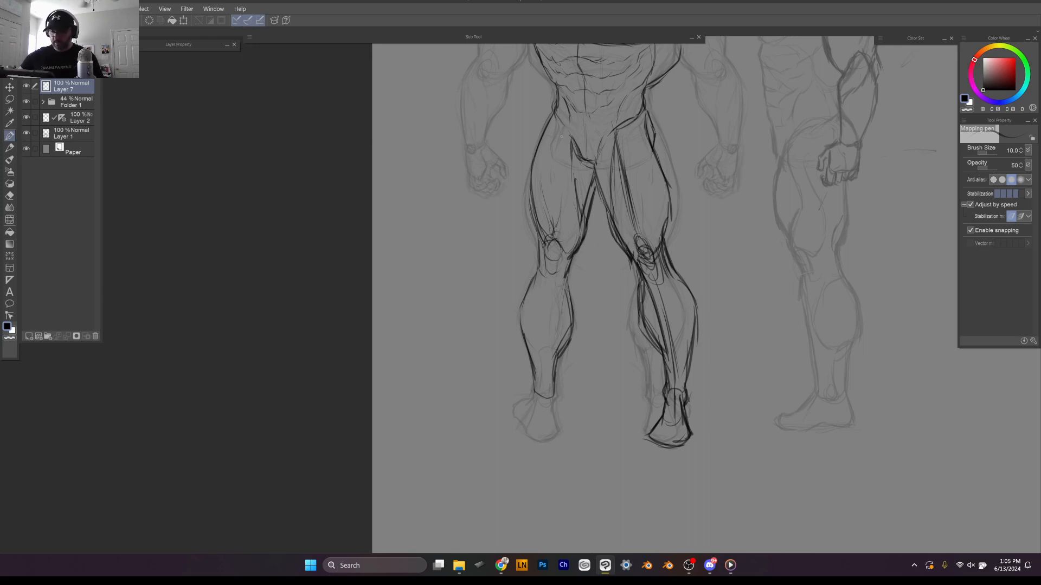
Step: Add muscle and shin lines down the figure's right leg, outline its foot and ankle, and reinforce the inner calf
mouse_move(561, 135)
left_mouse_down()
mouse_move(544, 329)
mouse_move(524, 420)
mouse_move(510, 438)
mouse_move(516, 418)
mouse_move(513, 435)
mouse_move(499, 431)
mouse_move(546, 443)
left_mouse_up()
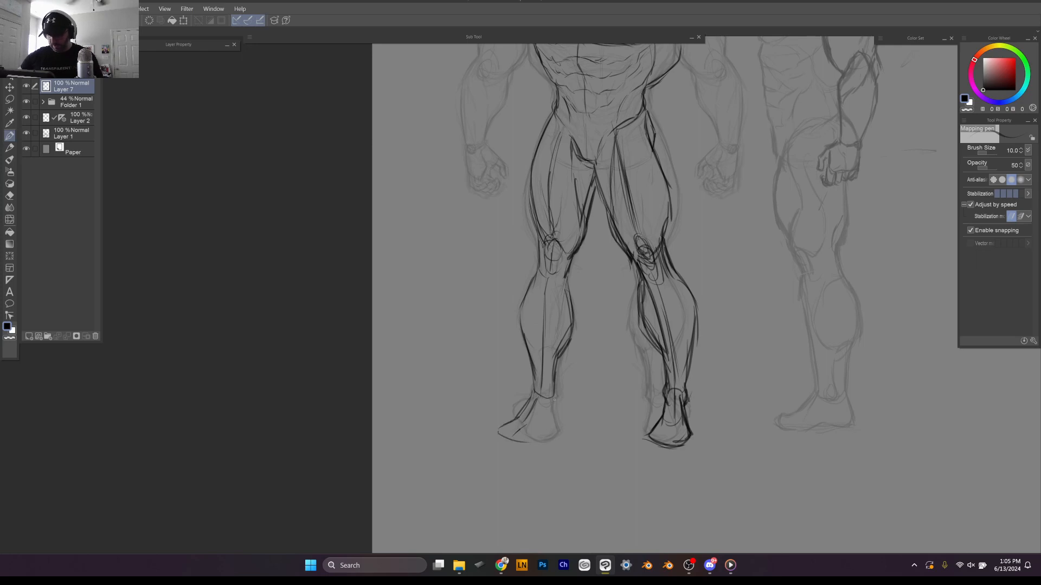
mouse_move(554, 400)
left_mouse_down()
mouse_move(544, 436)
mouse_move(520, 441)
mouse_move(554, 394)
mouse_move(542, 434)
left_mouse_up()
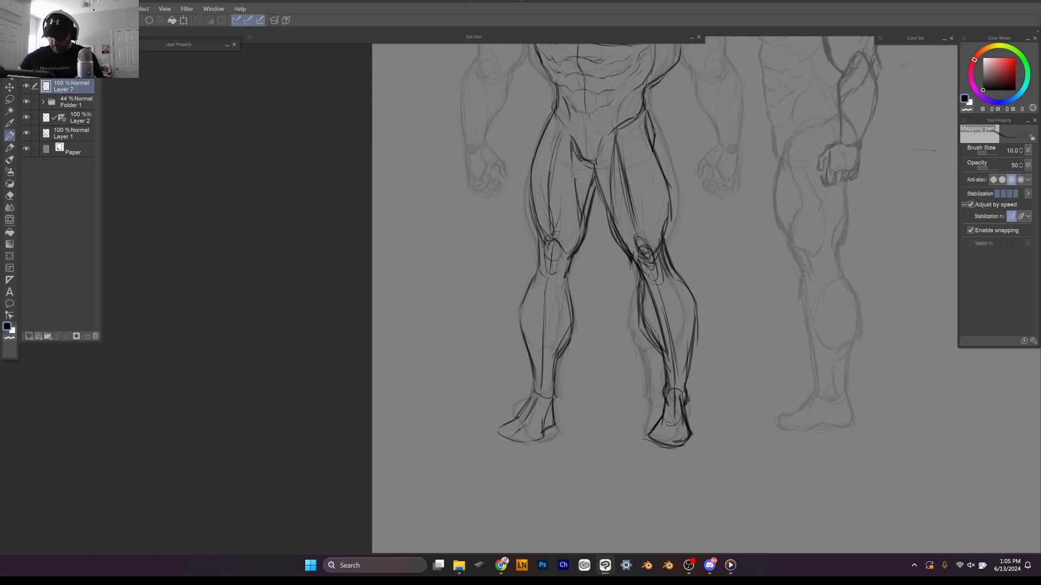
left_click_drag(556, 364, 545, 396)
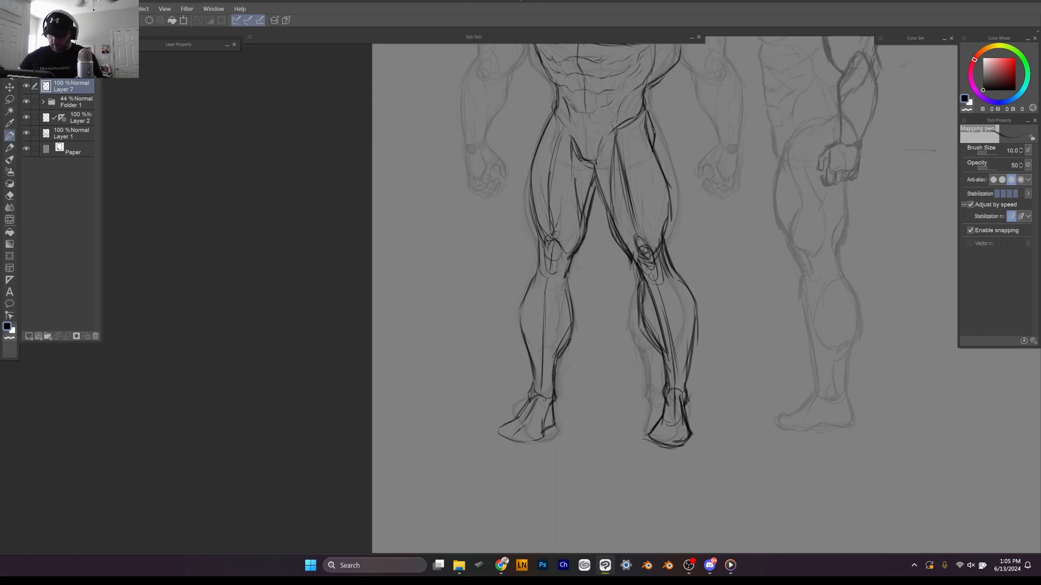
left_click_drag(571, 273, 574, 354)
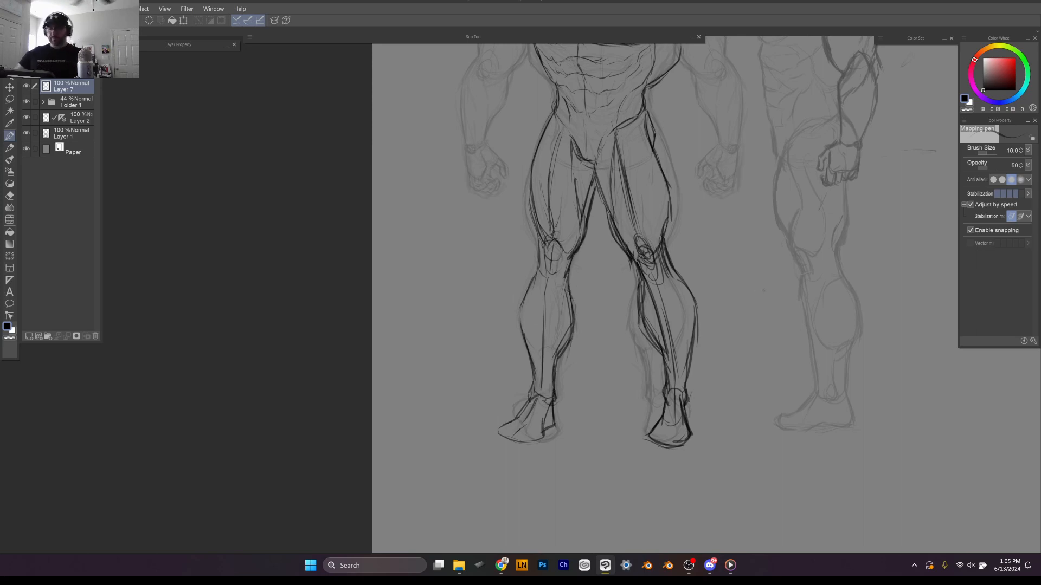
Step: Lasso the left outer calf, ankle and foot and skew them slightly outward with a transform
left_click_drag(780, 279, 765, 348)
scroll(799, 364, "down", 4)
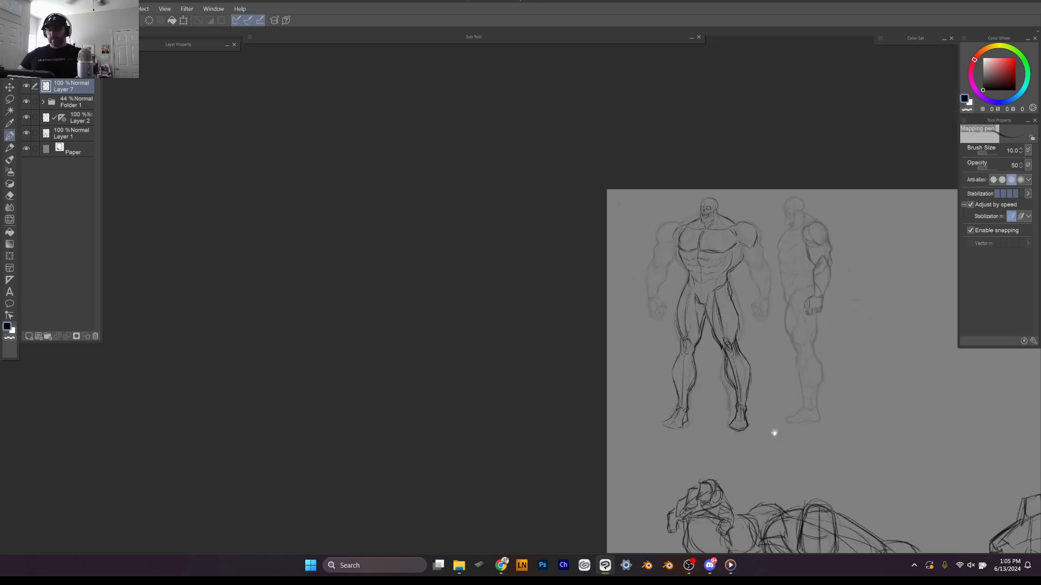
scroll(774, 432, "up", 4)
left_click_drag(791, 391, 784, 433)
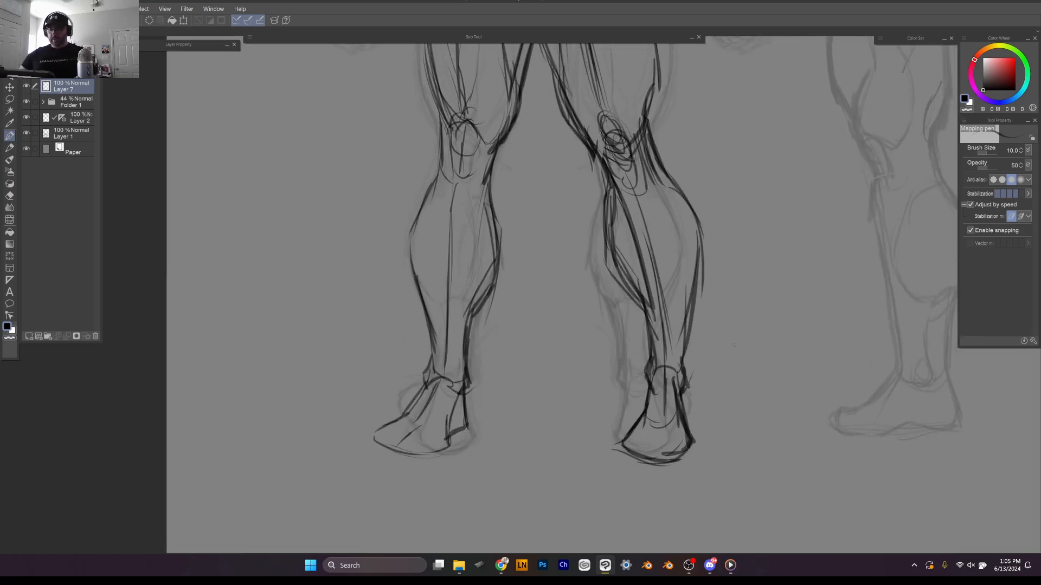
key("m")
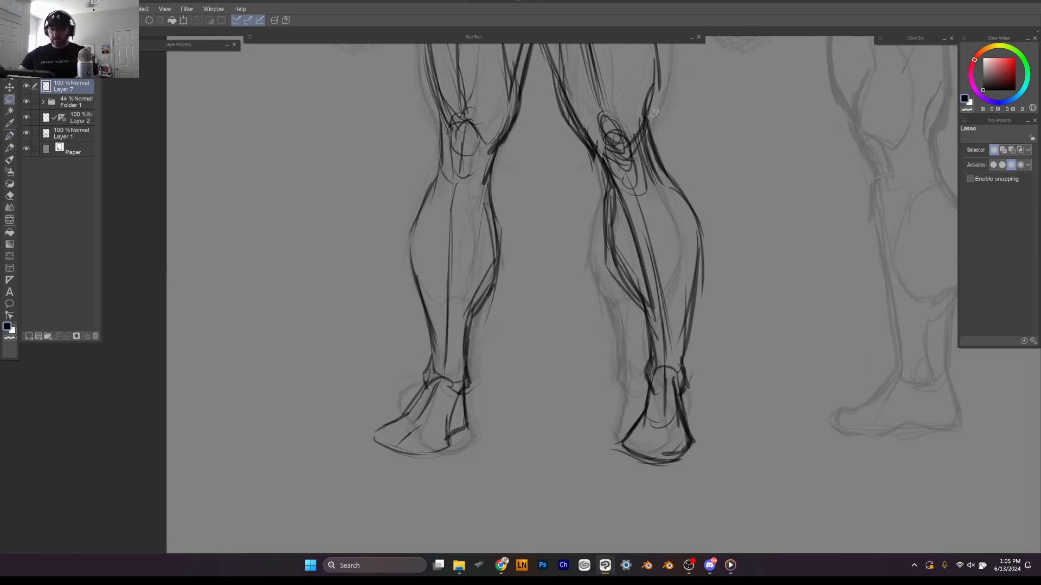
mouse_move(657, 299)
left_mouse_down()
mouse_move(628, 375)
mouse_move(687, 487)
mouse_move(729, 335)
mouse_move(717, 214)
mouse_move(651, 127)
left_mouse_up()
key("ctrl+t")
left_click_drag(662, 499, 677, 498)
left_click_drag(661, 127, 654, 128)
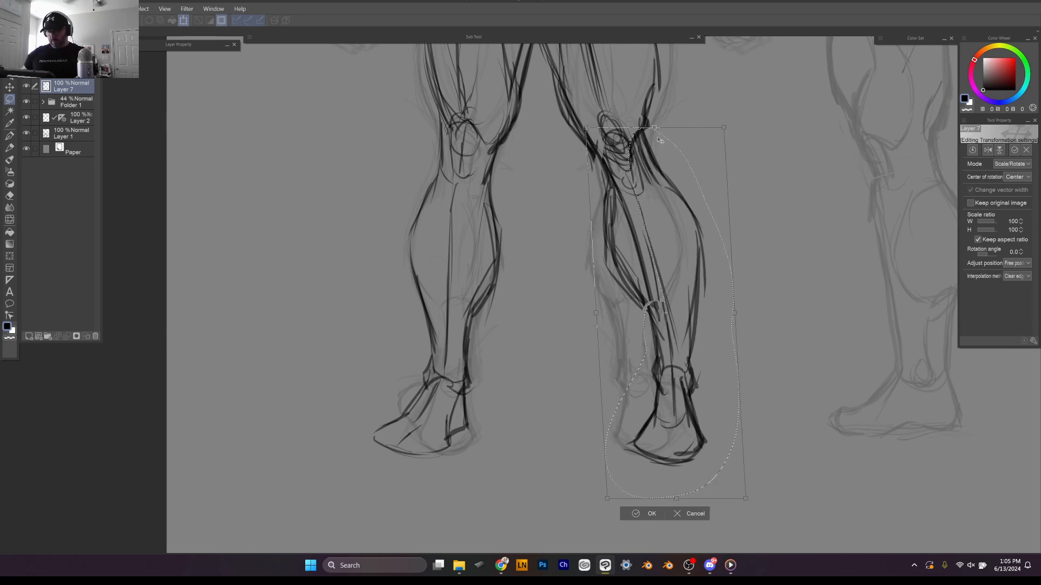
key("Return")
key("ctrl+d")
Step: Reinforce the outer contour of the figure's left thigh down to the knee with the pen
scroll(738, 282, "down", 5)
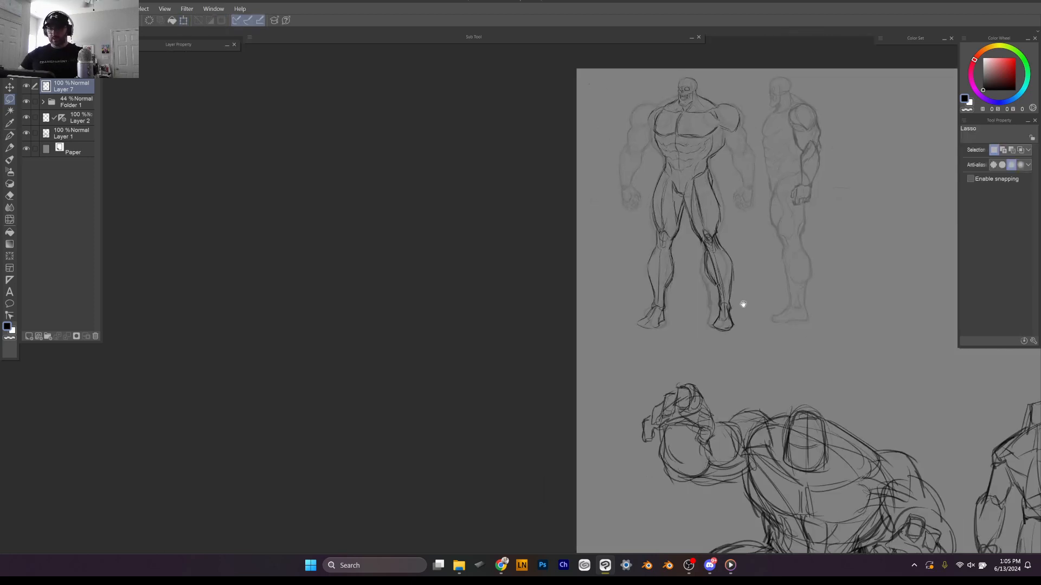
mouse_move(738, 302)
left_mouse_down()
mouse_move(722, 351)
mouse_move(751, 384)
mouse_move(732, 425)
left_mouse_up()
scroll(726, 342, "up", 3)
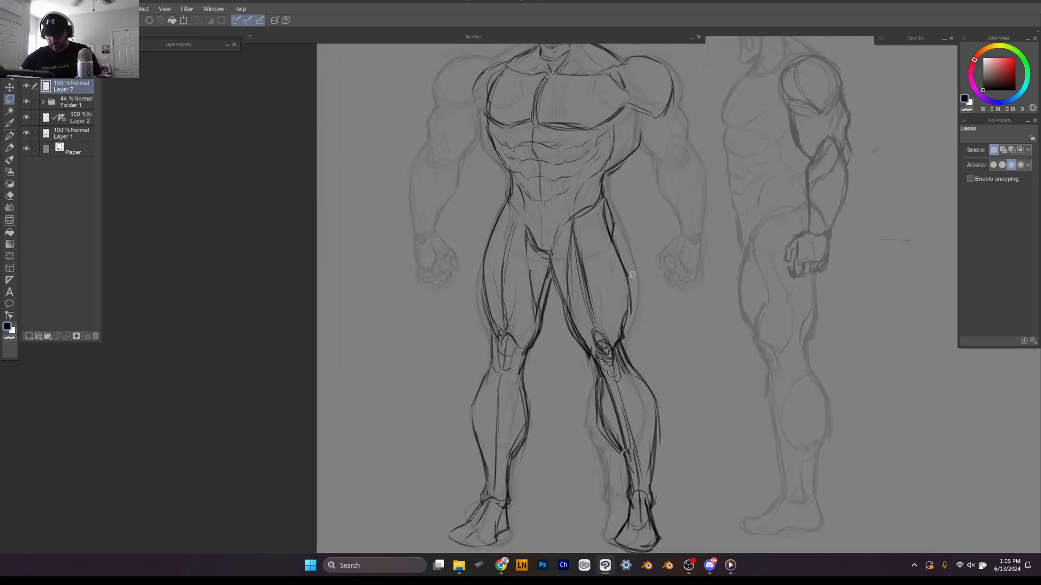
key("p")
left_click_drag(627, 260, 635, 375)
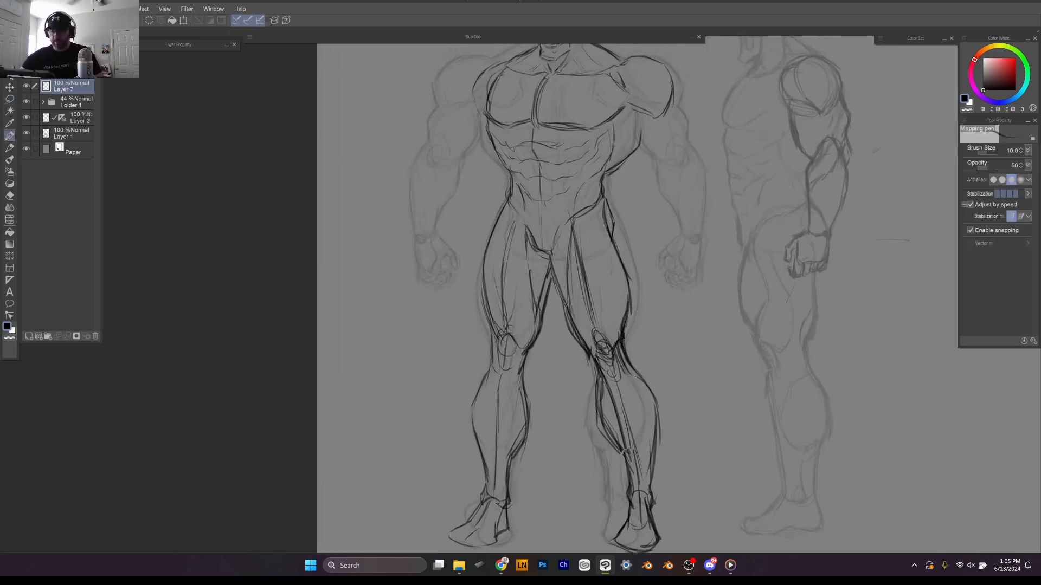
Step: Draw the torso's side line below the left armpit and darken the lower edge of the left deltoid
scroll(636, 376, "down", 2)
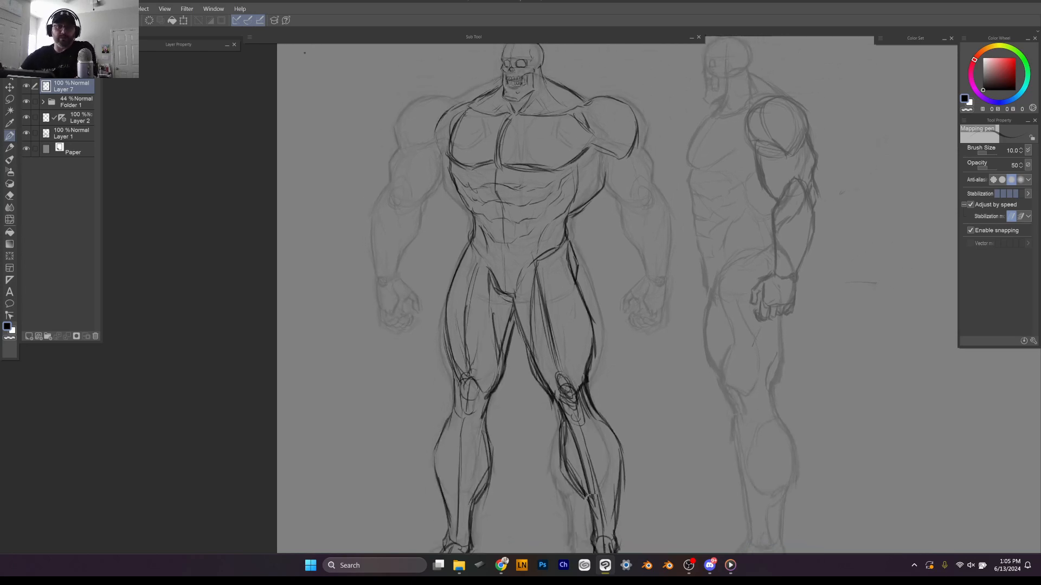
scroll(694, 157, "up", 3)
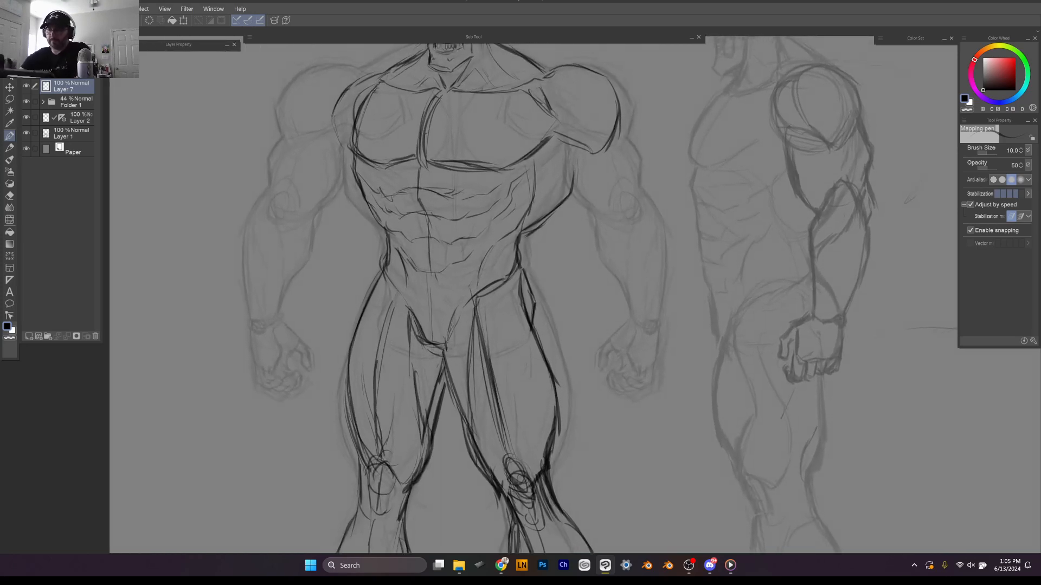
left_click_drag(560, 140, 572, 180)
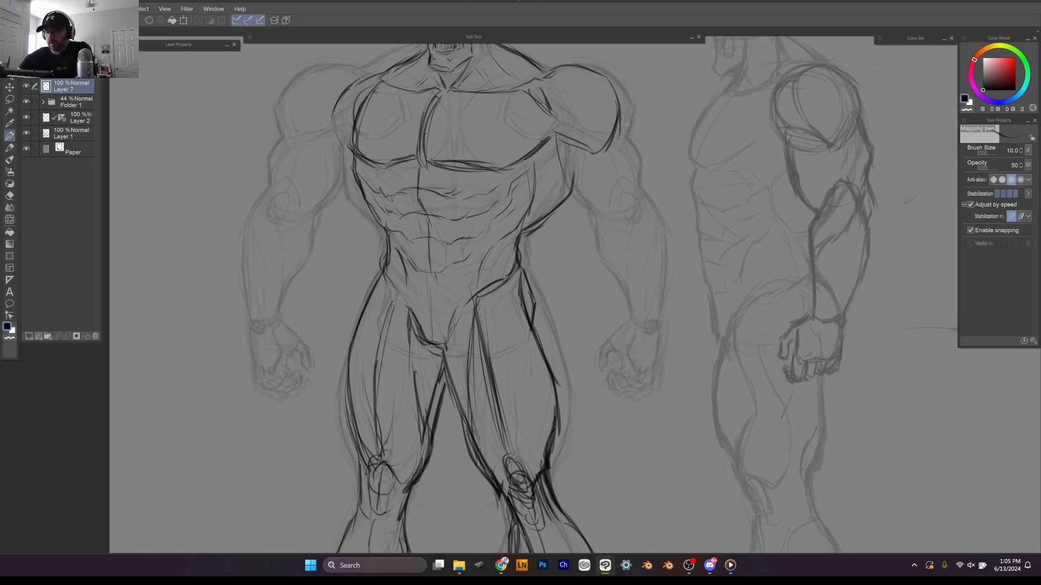
mouse_move(558, 130)
left_mouse_down()
mouse_move(598, 145)
mouse_move(618, 103)
left_mouse_up()
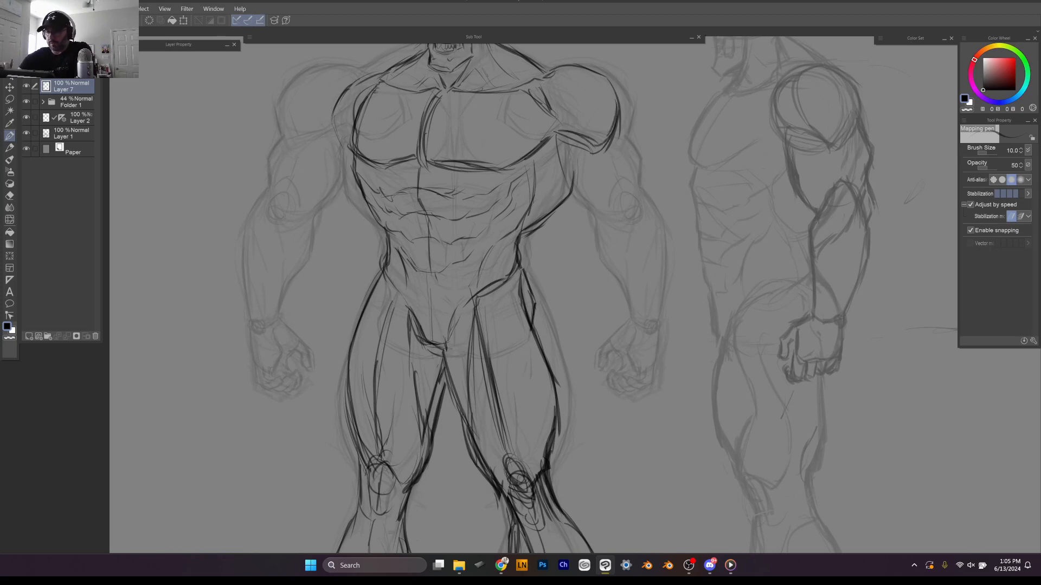
Step: Outline the figure's left upper arm with its inner and outer contours and mark the muscle lines around the elbow
left_click_drag(558, 138, 574, 200)
mouse_move(568, 163)
left_mouse_down()
mouse_move(568, 192)
mouse_move(596, 225)
left_mouse_up()
mouse_move(619, 116)
left_mouse_down()
mouse_move(635, 152)
mouse_move(627, 204)
left_mouse_up()
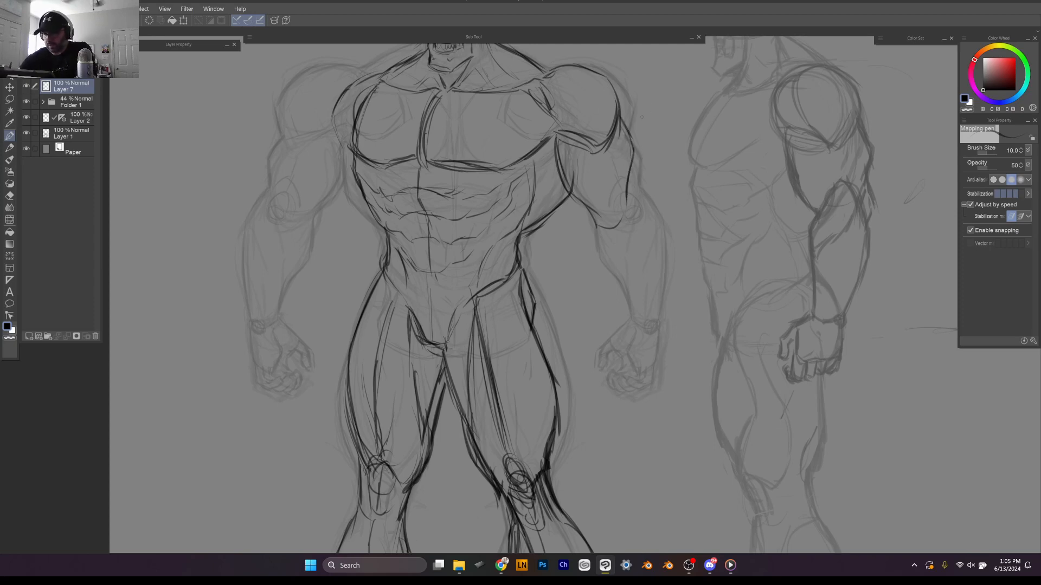
mouse_move(629, 157)
left_mouse_down()
mouse_move(623, 190)
mouse_move(593, 193)
mouse_move(599, 171)
mouse_move(597, 208)
mouse_move(583, 202)
mouse_move(592, 239)
left_mouse_up()
mouse_move(606, 187)
left_mouse_down()
mouse_move(594, 217)
mouse_move(630, 201)
left_mouse_up()
left_click_drag(632, 194, 635, 232)
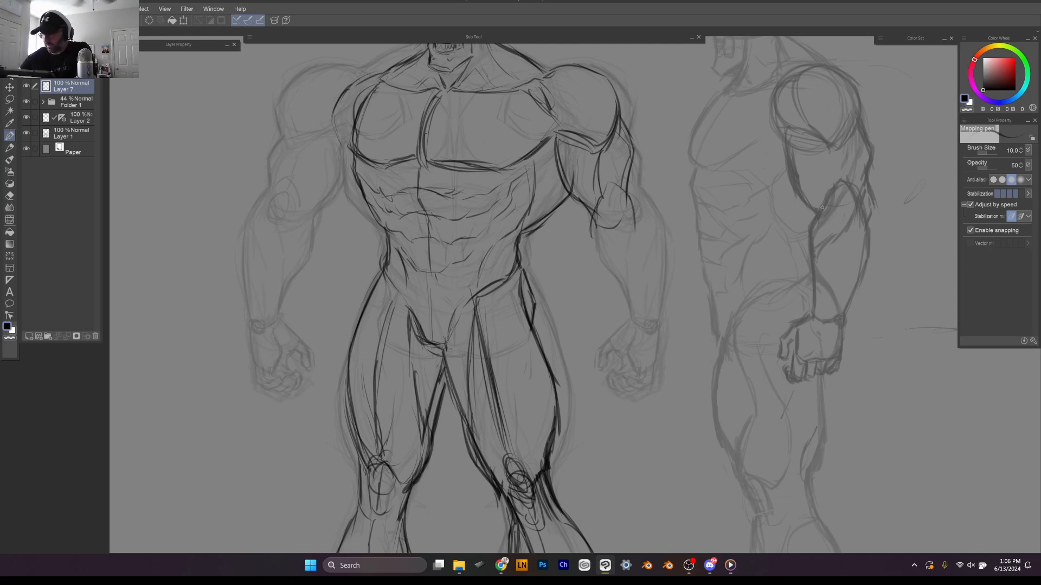
mouse_move(818, 217)
left_mouse_down()
mouse_move(856, 202)
mouse_move(824, 251)
left_mouse_up()
mouse_move(840, 187)
left_mouse_down()
mouse_move(813, 238)
mouse_move(829, 313)
left_mouse_up()
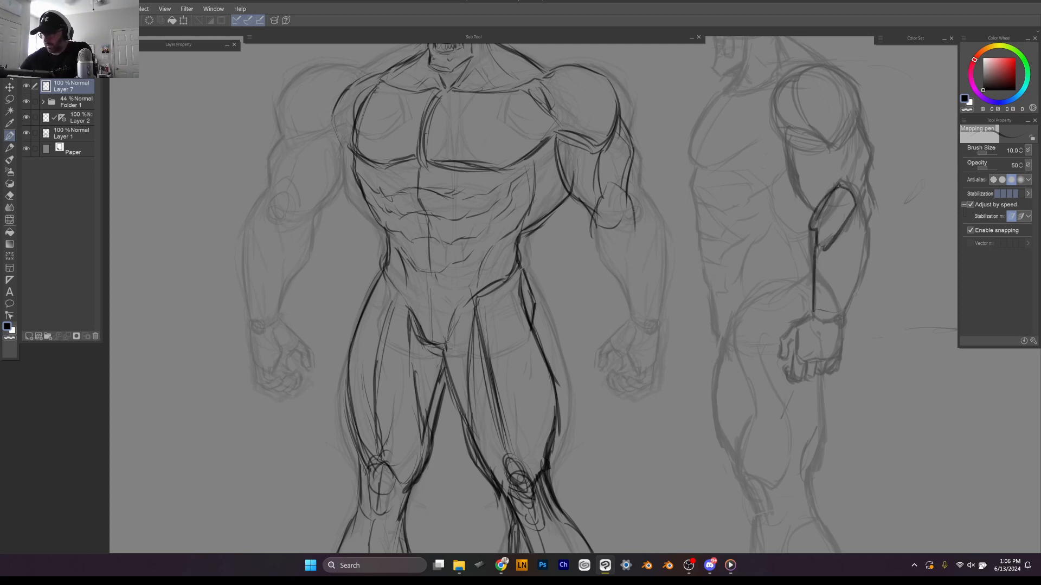
left_click_drag(855, 205, 818, 313)
key("ctrl+z")
key("ctrl+z")
key("ctrl+z")
key("ctrl+z")
key("ctrl+z")
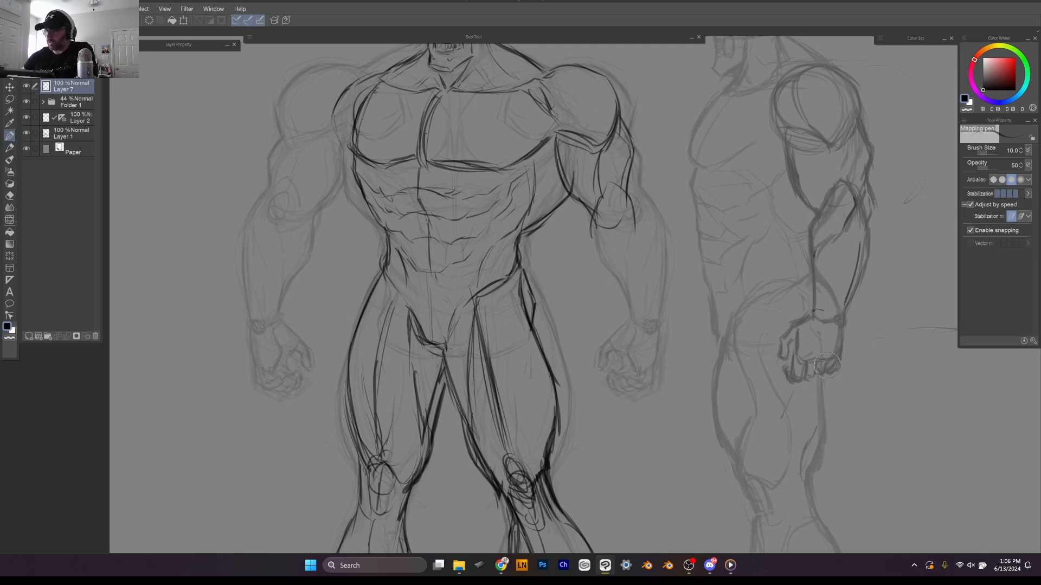
Step: Sketch the inner contour of the figure's left forearm down to the wrist and darken the elbow lines
mouse_move(587, 202)
left_mouse_down()
mouse_move(606, 225)
mouse_move(589, 249)
mouse_move(606, 270)
left_mouse_up()
mouse_move(607, 196)
left_mouse_down()
mouse_move(604, 226)
mouse_move(593, 211)
mouse_move(602, 223)
left_mouse_up()
mouse_move(565, 171)
left_mouse_down()
mouse_move(585, 205)
mouse_move(613, 179)
mouse_move(645, 205)
mouse_move(613, 290)
left_mouse_up()
left_click_drag(586, 228, 614, 307)
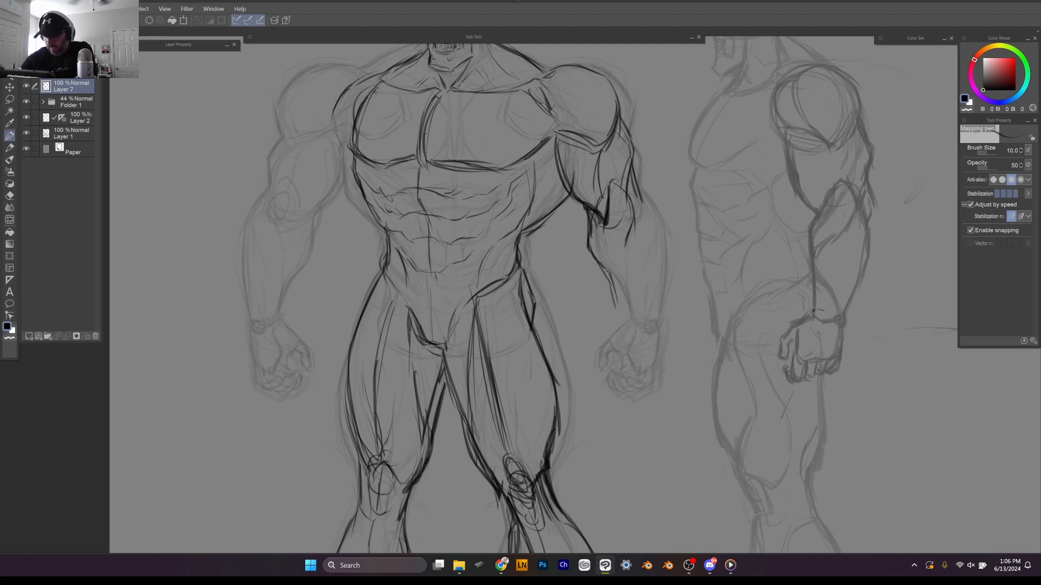
mouse_move(606, 269)
left_mouse_down()
mouse_move(618, 320)
mouse_move(642, 326)
left_mouse_up()
left_click_drag(630, 154, 641, 210)
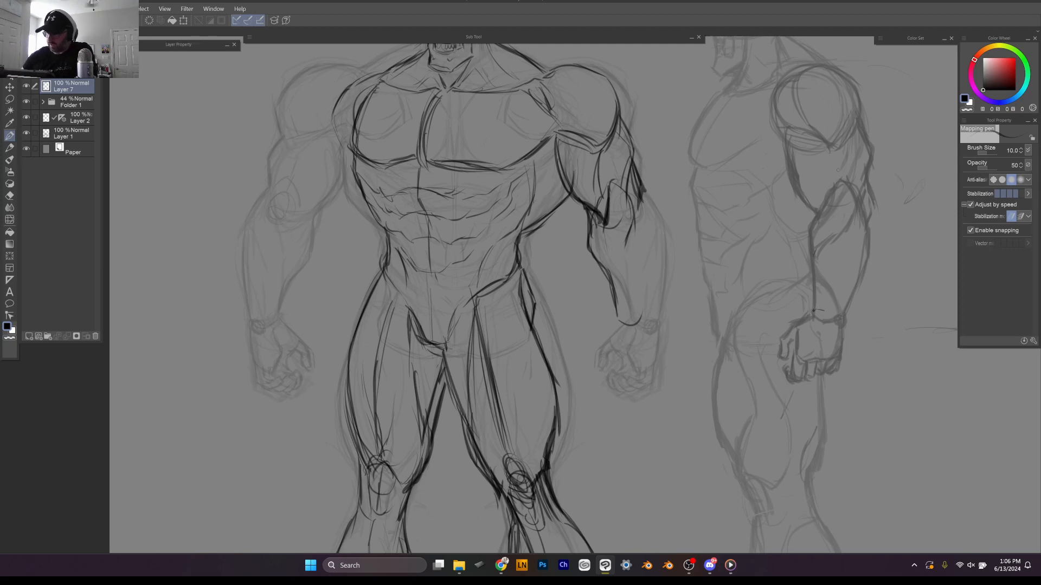
Step: Draw a curved arrow behind the side view's forearm and close the outer contour of the front figure's left forearm
mouse_move(907, 191)
left_mouse_down()
mouse_move(874, 274)
mouse_move(906, 271)
left_mouse_up()
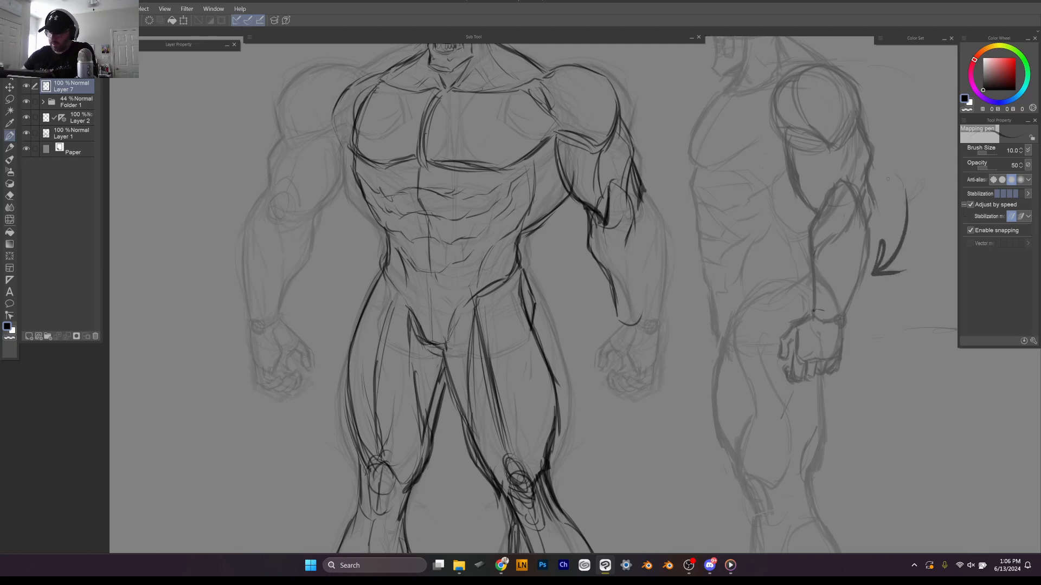
mouse_move(634, 189)
left_mouse_down()
mouse_move(650, 225)
mouse_move(652, 299)
left_mouse_up()
left_click_drag(650, 245, 624, 334)
mouse_move(592, 223)
left_mouse_down()
mouse_move(588, 258)
mouse_move(612, 290)
left_mouse_up()
left_click_drag(597, 104, 601, 345)
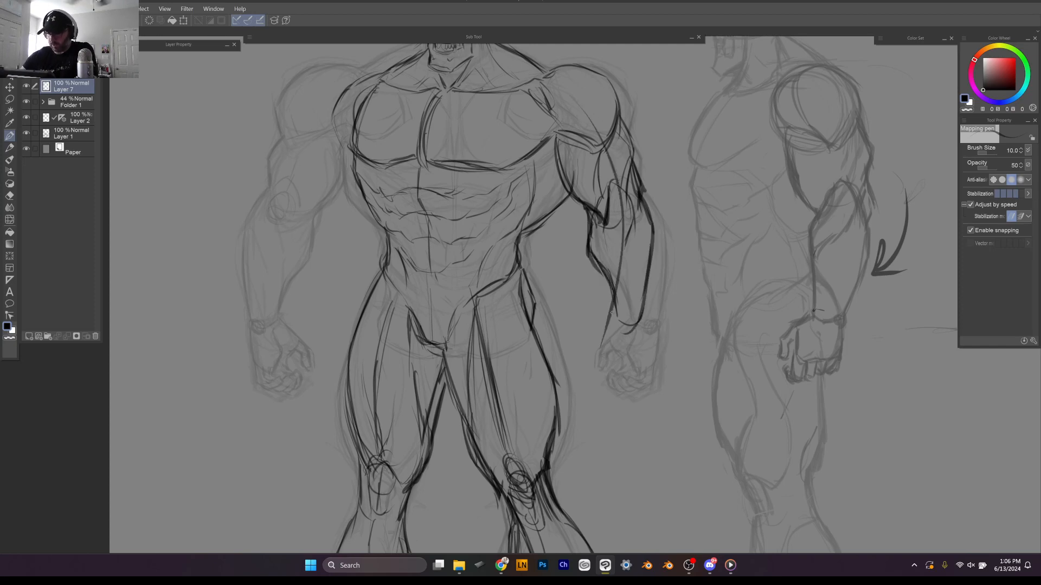
Step: Remove the forearm and elbow lines of the front figure's left arm, keeping the arrow beside the side view
key("ctrl+z")
key("ctrl+z")
key("ctrl+z")
key("ctrl+z")
key("ctrl+z")
key("ctrl+z")
key("ctrl+z")
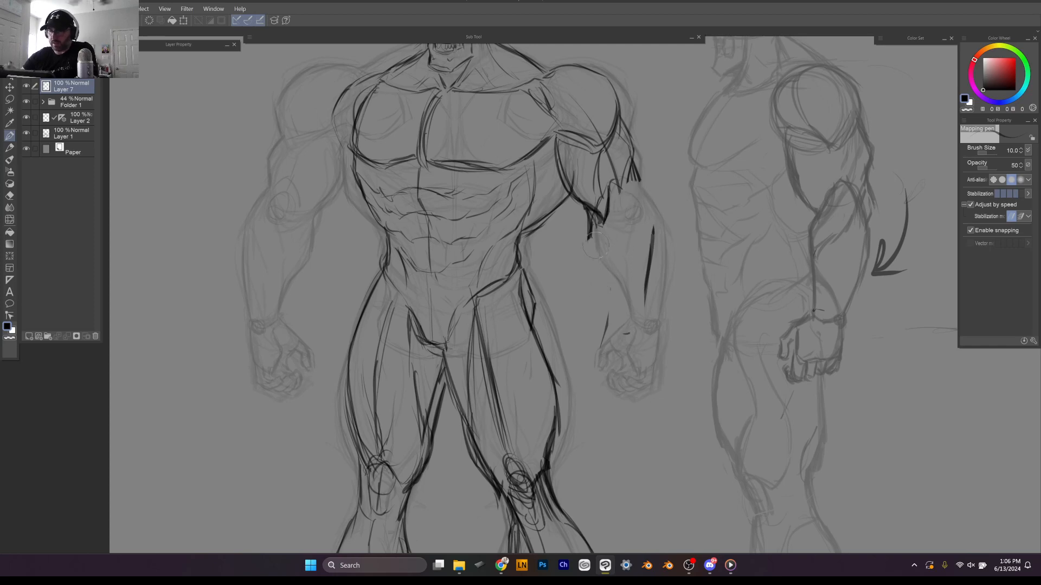
key("ctrl+z")
key("ctrl+z")
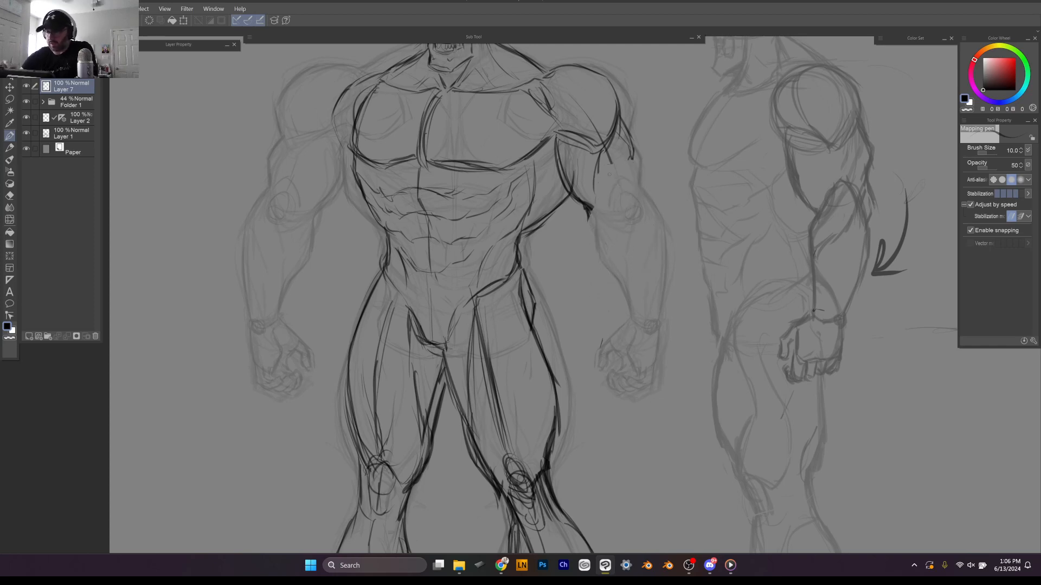
Step: Redraw the muscle lines and outer contour of the figure's left upper arm down to the elbow
left_click_drag(609, 174, 612, 184)
left_click_drag(624, 128, 624, 204)
left_click_drag(634, 168, 635, 215)
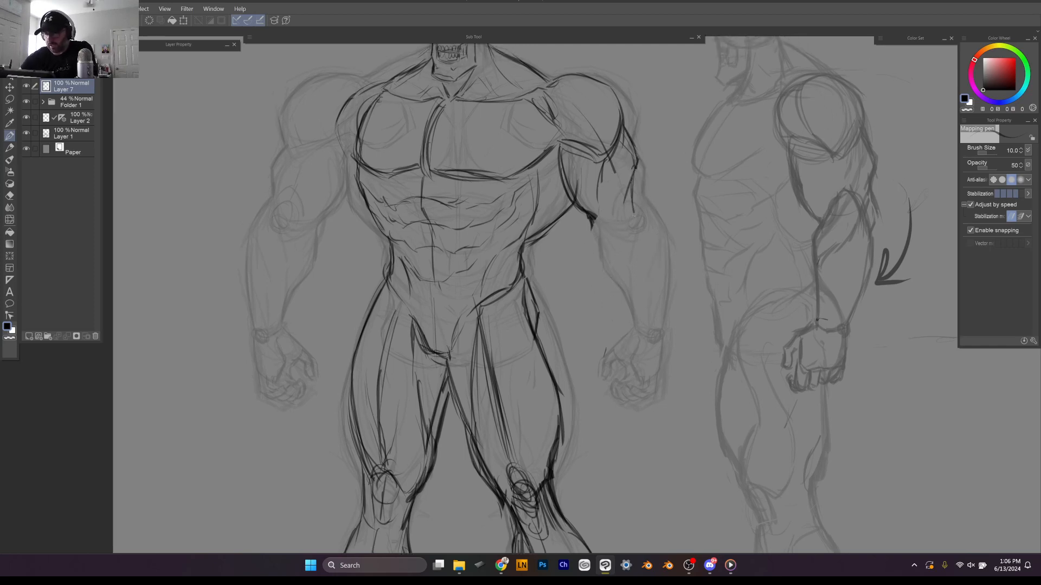
left_click_drag(633, 166, 630, 224)
mouse_move(600, 169)
left_mouse_down()
mouse_move(596, 224)
mouse_move(637, 240)
mouse_move(593, 248)
mouse_move(585, 266)
left_mouse_up()
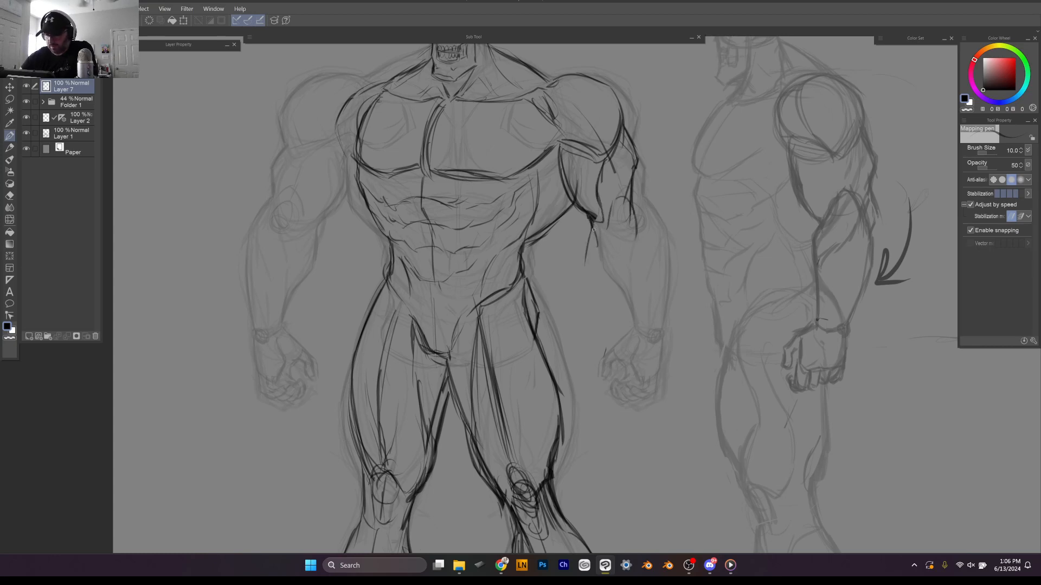
Step: Outline both sides of the figure's left forearm down to the wrist and add its inner muscle lines
mouse_move(593, 221)
left_mouse_down()
mouse_move(590, 260)
mouse_move(606, 301)
left_mouse_up()
mouse_move(593, 245)
left_mouse_down()
mouse_move(589, 270)
mouse_move(610, 328)
mouse_move(629, 326)
left_mouse_up()
left_click_drag(636, 205, 644, 228)
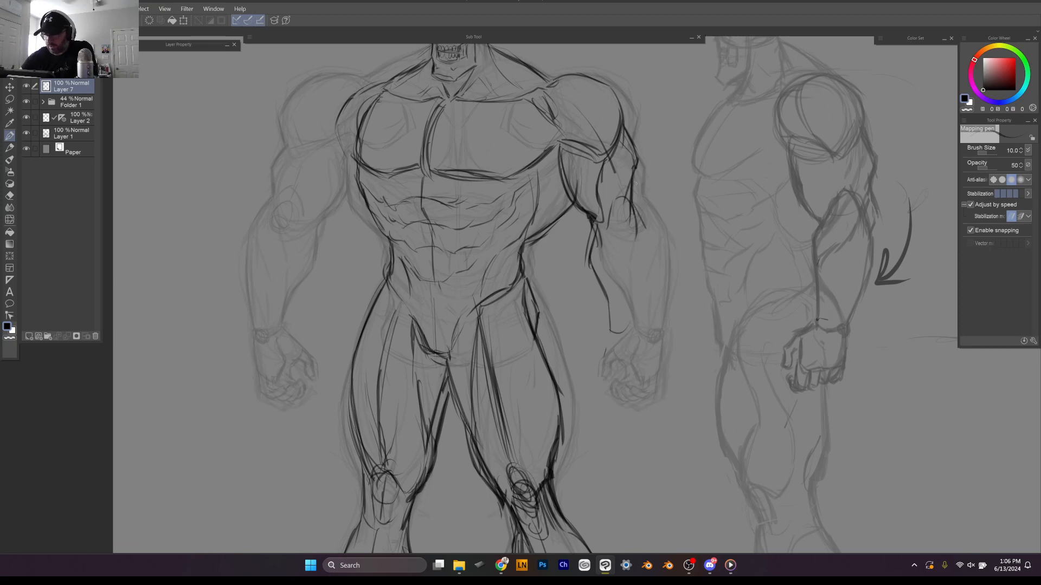
mouse_move(634, 169)
left_mouse_down()
mouse_move(653, 263)
mouse_move(620, 332)
left_mouse_up()
mouse_move(597, 235)
left_mouse_down()
mouse_move(603, 293)
mouse_move(602, 271)
mouse_move(611, 291)
left_mouse_up()
mouse_move(637, 224)
left_mouse_down()
mouse_move(618, 249)
mouse_move(629, 278)
mouse_move(611, 300)
left_mouse_up()
mouse_move(604, 278)
left_mouse_down()
mouse_move(604, 331)
mouse_move(623, 335)
left_mouse_up()
Step: Block in the outline of the figure's left fist below the wrist
mouse_move(641, 305)
left_mouse_down()
mouse_move(634, 323)
mouse_move(590, 342)
left_mouse_up()
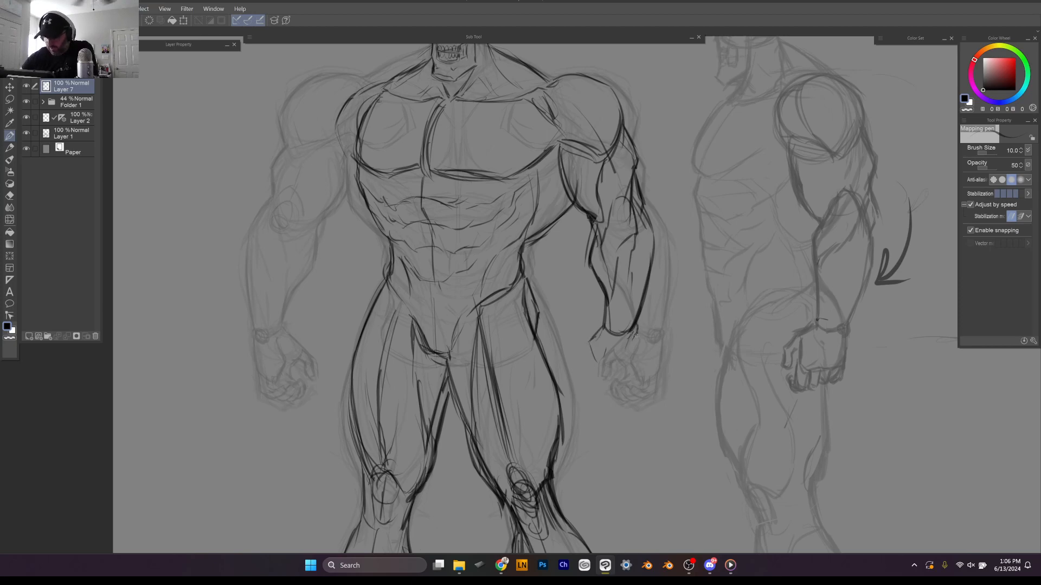
left_click_drag(636, 327, 634, 359)
mouse_move(603, 327)
left_mouse_down()
mouse_move(585, 355)
mouse_move(596, 377)
mouse_move(614, 360)
mouse_move(603, 374)
left_mouse_up()
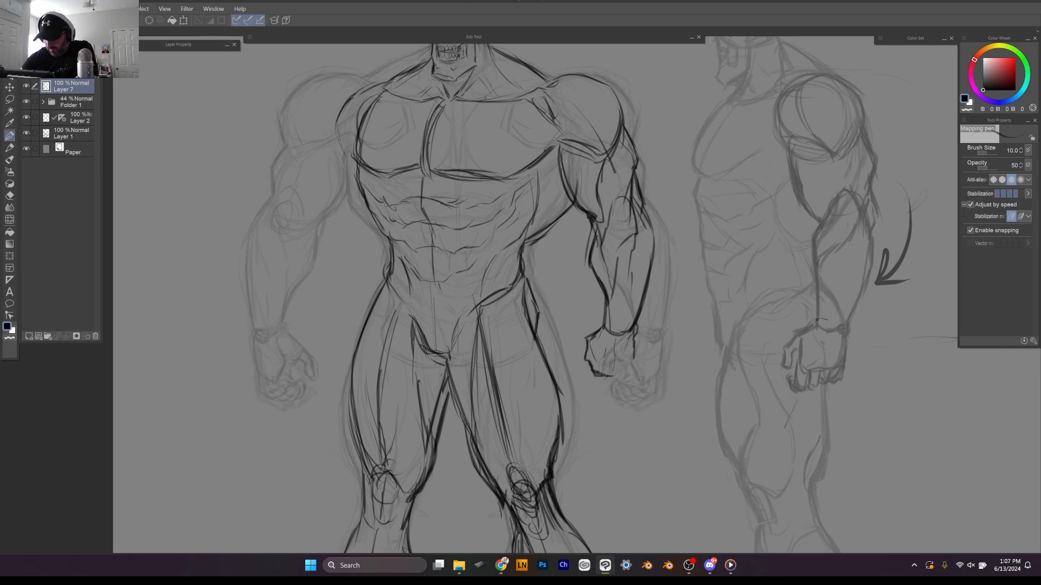
mouse_move(631, 340)
left_mouse_down()
mouse_move(633, 362)
mouse_move(617, 375)
left_mouse_up()
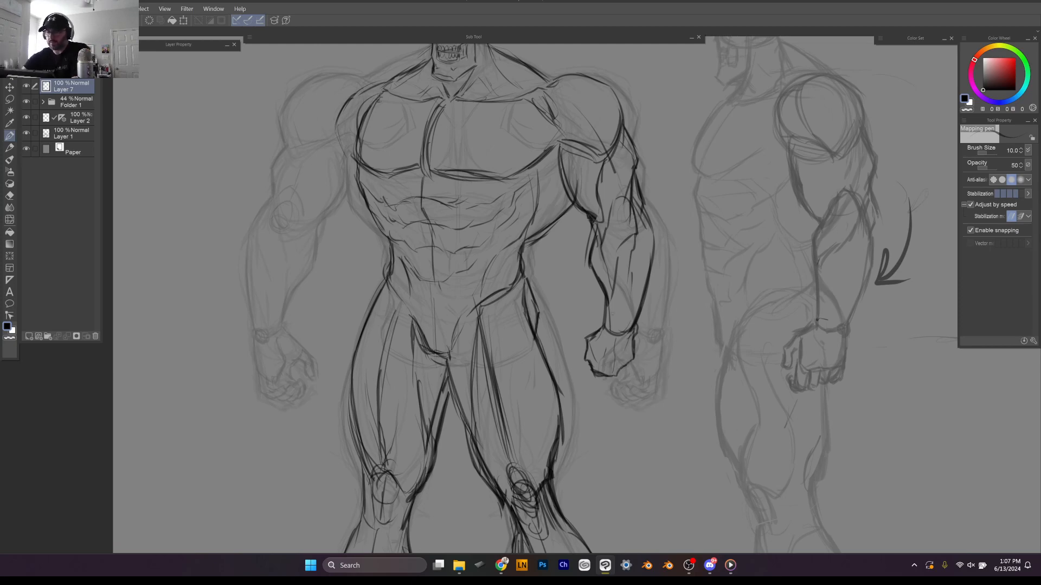
Step: Draw the knuckles, fingers and curled thumb side of the figure's left fist
mouse_move(588, 340)
left_mouse_down()
mouse_move(603, 369)
mouse_move(620, 362)
left_mouse_up()
left_click_drag(622, 362, 632, 356)
left_click_drag(628, 341, 636, 360)
mouse_move(632, 332)
left_mouse_down()
mouse_move(614, 328)
mouse_move(641, 360)
mouse_move(619, 377)
mouse_move(619, 376)
left_mouse_up()
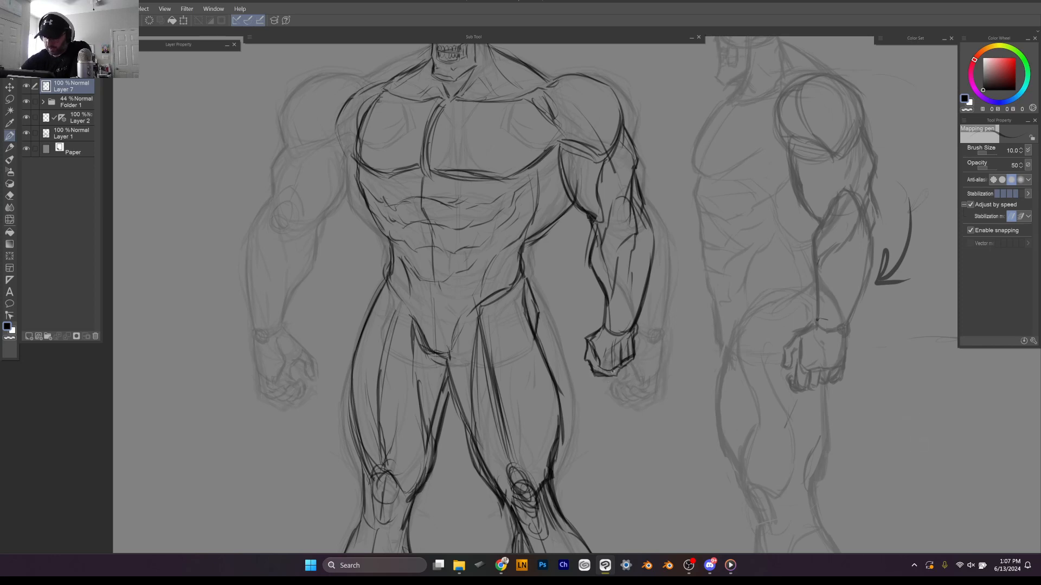
key("ctrl+z")
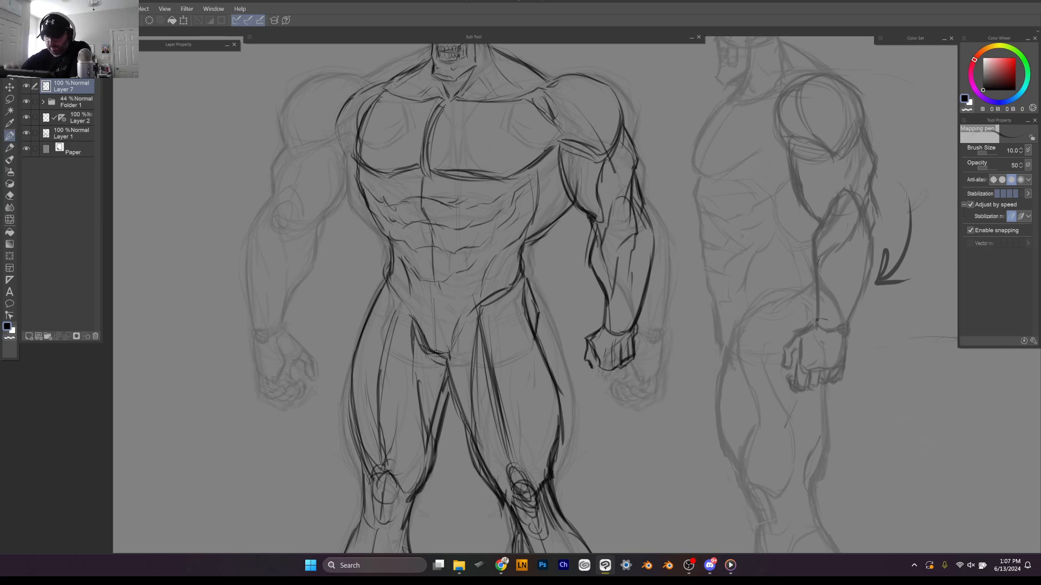
mouse_move(606, 368)
left_mouse_down()
mouse_move(628, 357)
mouse_move(609, 381)
mouse_move(596, 385)
mouse_move(586, 369)
left_mouse_up()
mouse_move(597, 330)
left_mouse_down()
mouse_move(582, 347)
mouse_move(593, 356)
mouse_move(579, 338)
mouse_move(577, 368)
mouse_move(593, 359)
mouse_move(598, 377)
mouse_move(617, 381)
mouse_move(633, 367)
left_mouse_up()
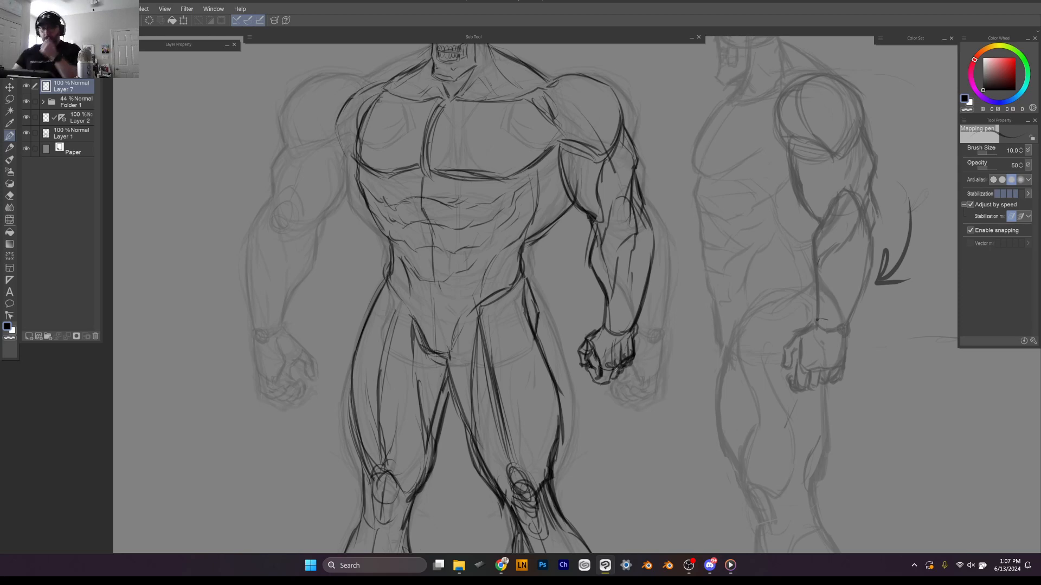
Step: Outline the figure's right upper arm and the outer contour of its forearm, closer to the torso than the rough sketch
scroll(788, 352, "down", 3)
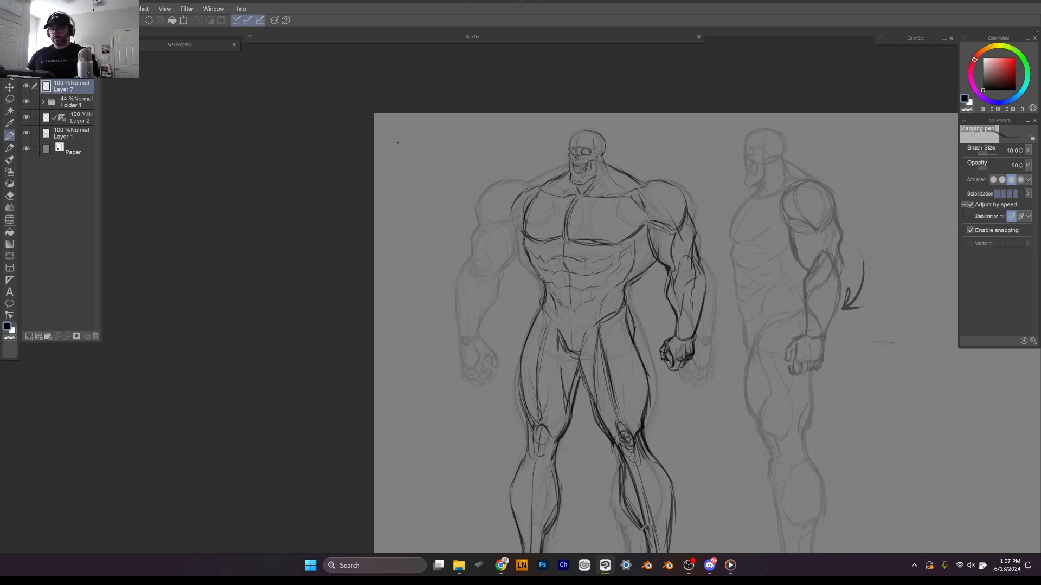
scroll(817, 333, "up", 3)
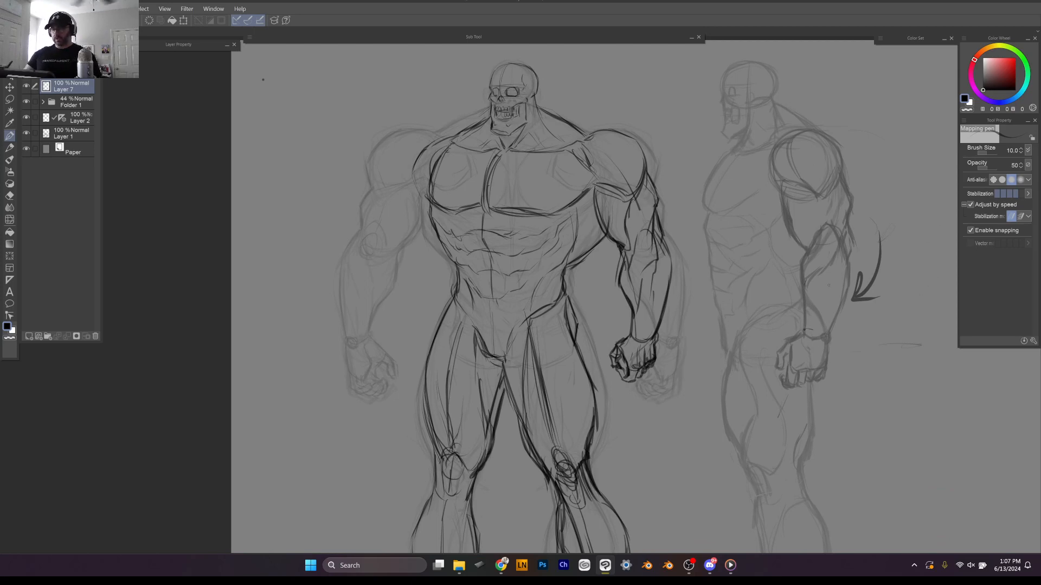
left_click_drag(732, 413, 696, 353)
mouse_move(407, 81)
left_mouse_down()
mouse_move(380, 91)
mouse_move(363, 115)
mouse_move(376, 135)
mouse_move(361, 170)
mouse_move(368, 208)
left_mouse_up()
mouse_move(377, 135)
left_mouse_down()
mouse_move(365, 150)
mouse_move(366, 206)
left_mouse_up()
mouse_move(395, 183)
left_mouse_down()
mouse_move(384, 205)
mouse_move(367, 200)
mouse_move(391, 194)
left_mouse_up()
left_click_drag(361, 178, 345, 204)
mouse_move(363, 169)
left_mouse_down()
mouse_move(338, 248)
mouse_move(344, 272)
mouse_move(364, 219)
mouse_move(358, 188)
mouse_move(344, 241)
mouse_move(339, 224)
mouse_move(338, 260)
mouse_move(339, 274)
mouse_move(340, 254)
mouse_move(350, 285)
left_mouse_up()
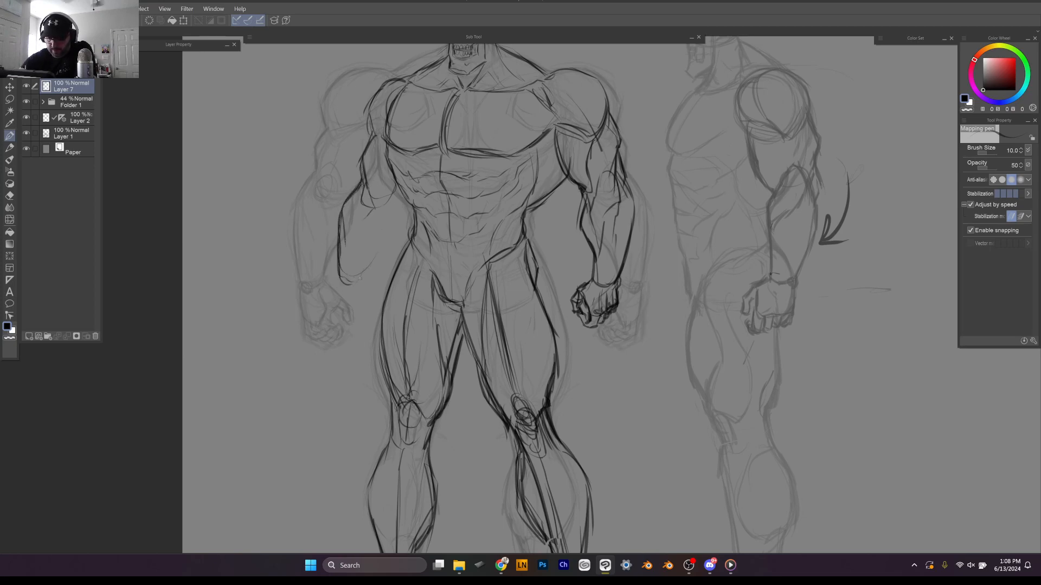
Step: Draw the inner contour of the figure's right forearm and mark the muscle lines at the elbow
left_click_drag(371, 245, 360, 279)
left_click_drag(390, 201, 391, 220)
left_click_drag(385, 235, 360, 274)
left_click_drag(373, 251, 363, 271)
left_click_drag(389, 202, 386, 228)
left_click_drag(394, 206, 386, 225)
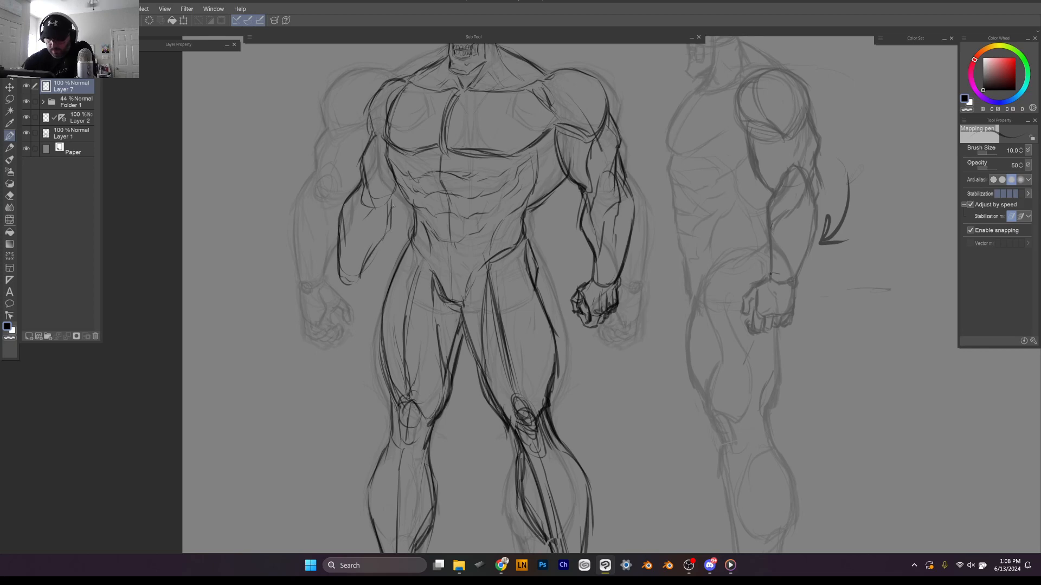
Step: Finish the figure's right wrist and draw the clenched fist with its curled fingers
mouse_move(398, 187)
left_mouse_down()
mouse_move(383, 236)
mouse_move(337, 264)
mouse_move(339, 310)
mouse_move(350, 303)
mouse_move(331, 316)
mouse_move(354, 323)
mouse_move(344, 309)
mouse_move(353, 324)
mouse_move(345, 315)
mouse_move(365, 298)
left_mouse_up()
mouse_move(364, 304)
left_mouse_down()
mouse_move(368, 287)
mouse_move(364, 317)
mouse_move(333, 314)
left_mouse_up()
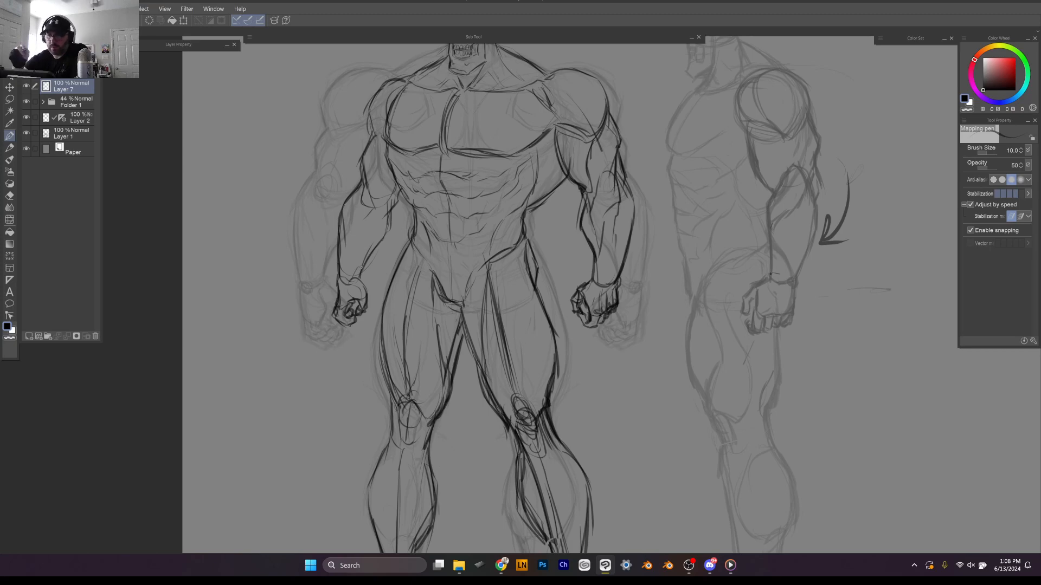
scroll(585, 235, "down", 3)
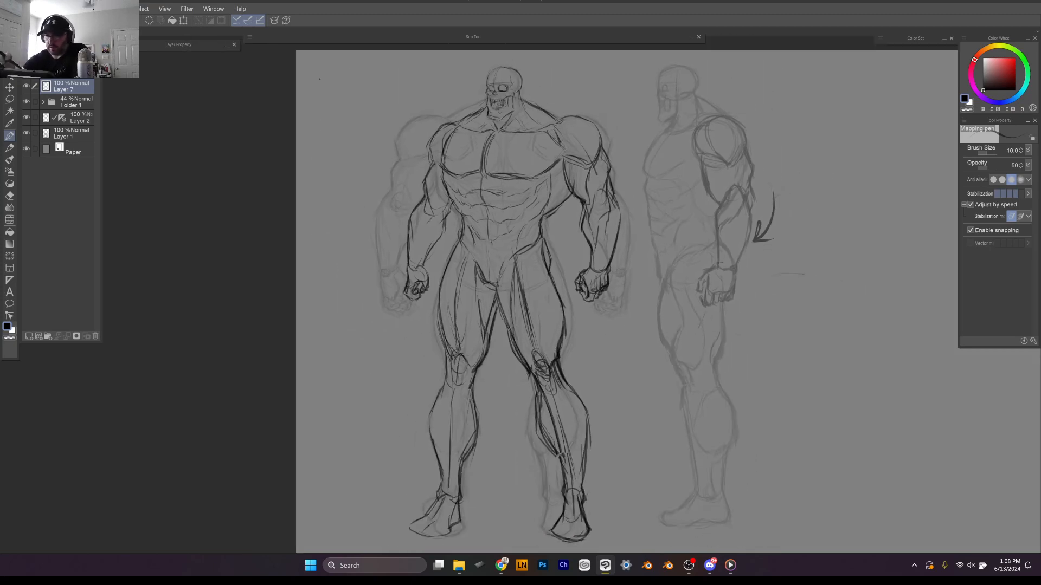
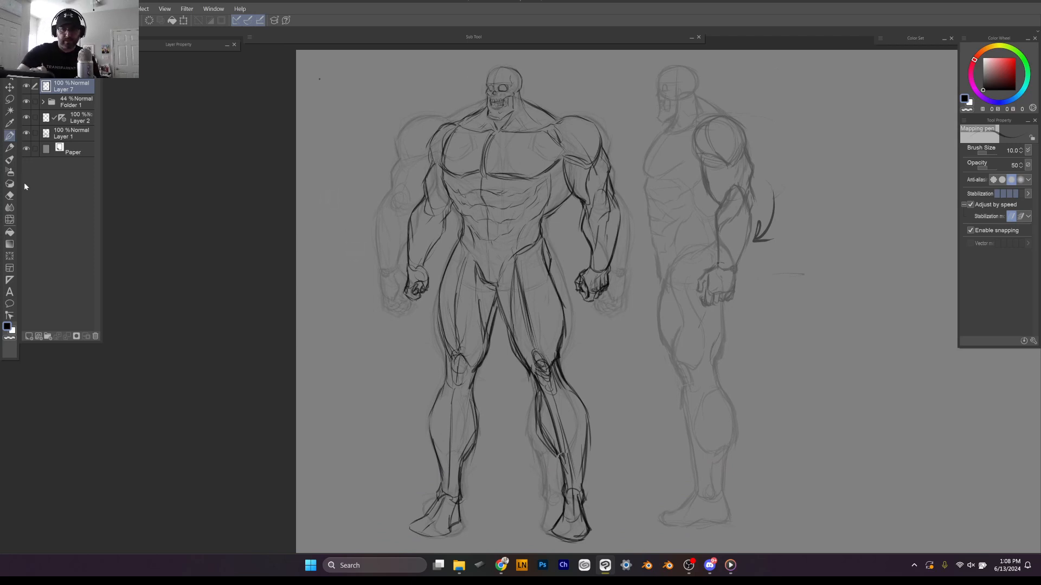
left_click(10, 220)
mouse_move(551, 79)
left_mouse_down()
mouse_move(958, 340)
mouse_move(580, 89)
mouse_move(496, 144)
mouse_move(499, 128)
left_mouse_up()
key("bracketright")
key("bracketright")
key("bracketright")
key("bracketright")
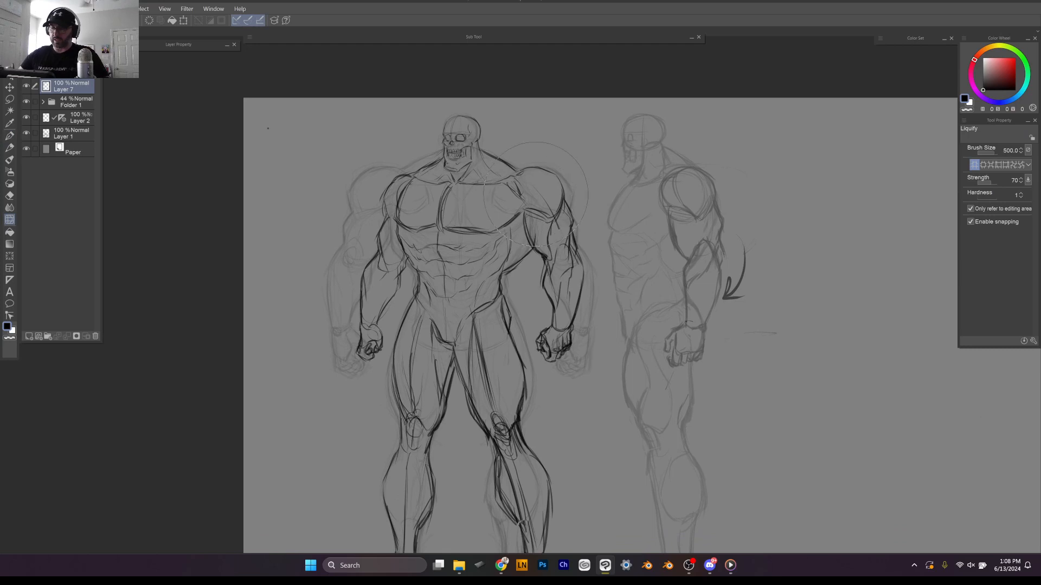
key("bracketright")
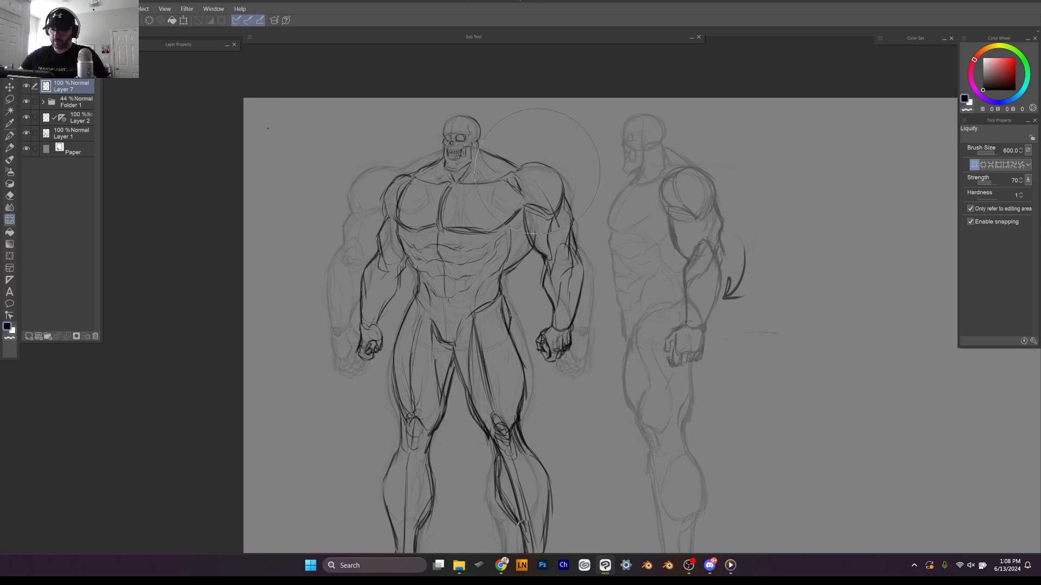
key("bracketleft")
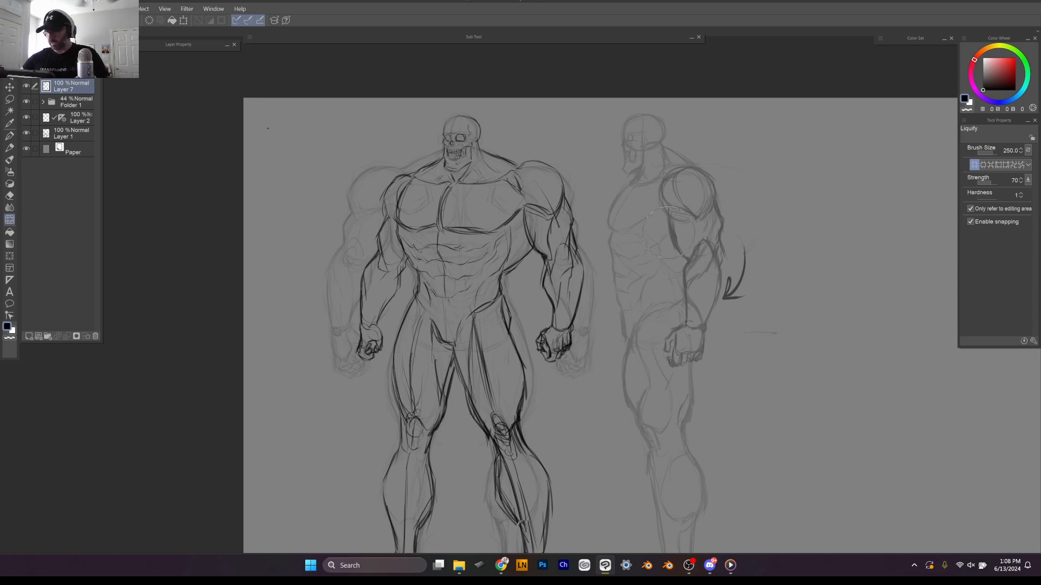
Step: Lasso the figure's left forearm and fist, scale them to 107%, rotate them 5.6° toward the body, and deselect
key("m")
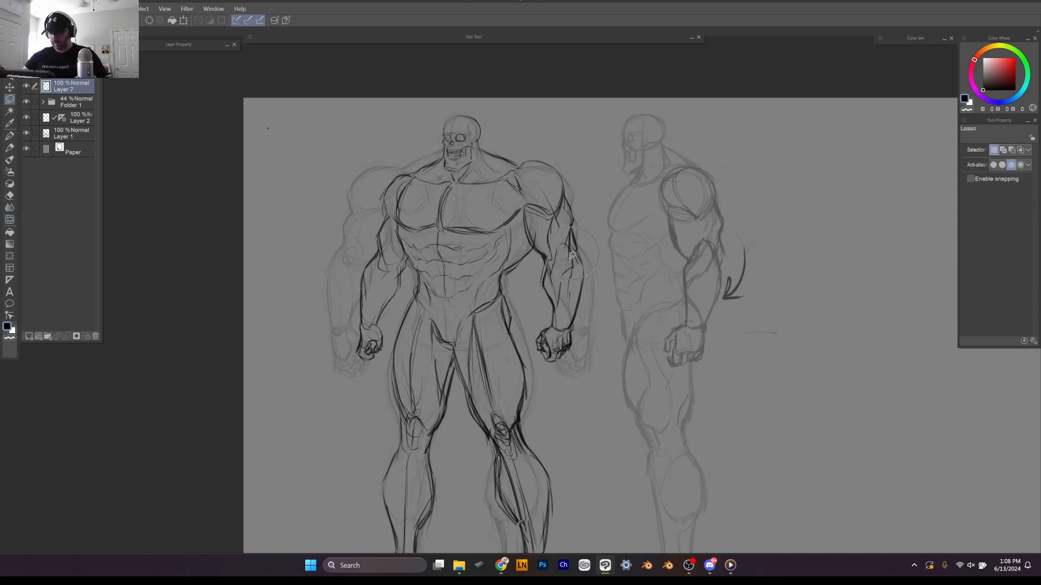
mouse_move(573, 244)
left_mouse_down()
mouse_move(529, 324)
mouse_move(584, 339)
mouse_move(590, 293)
left_mouse_up()
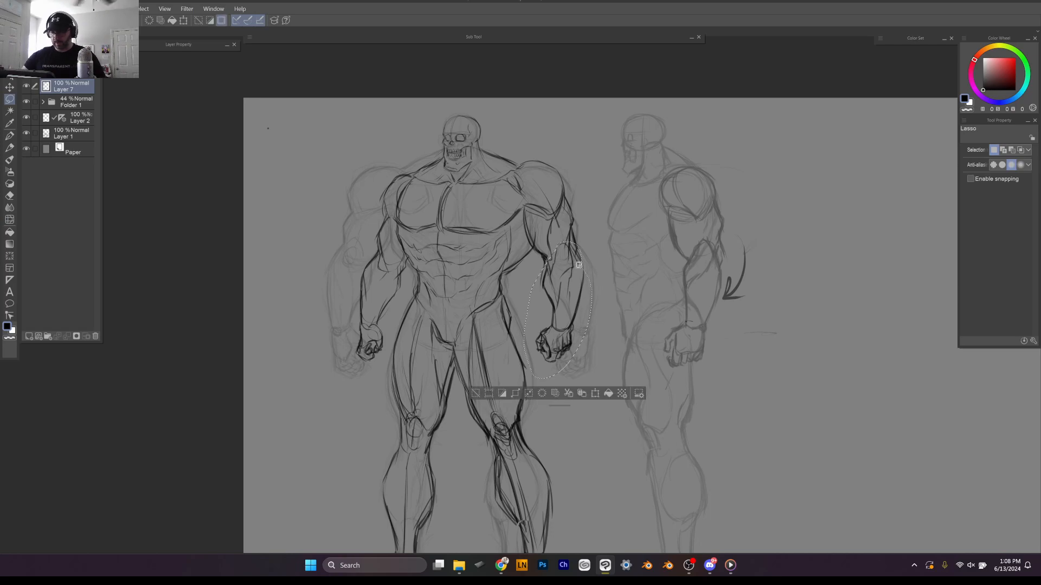
key("ctrl+t")
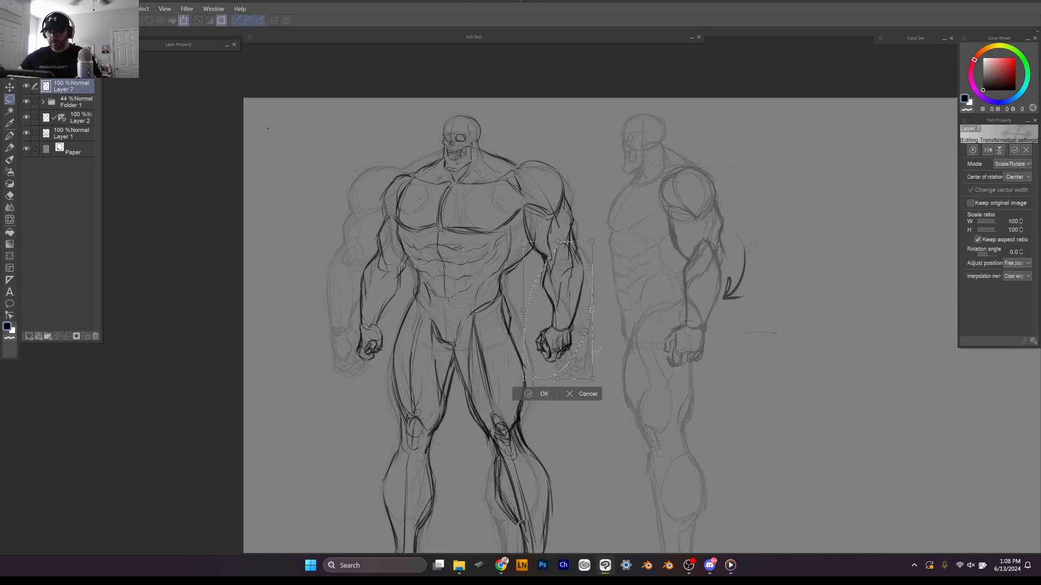
left_click_drag(593, 377, 590, 357)
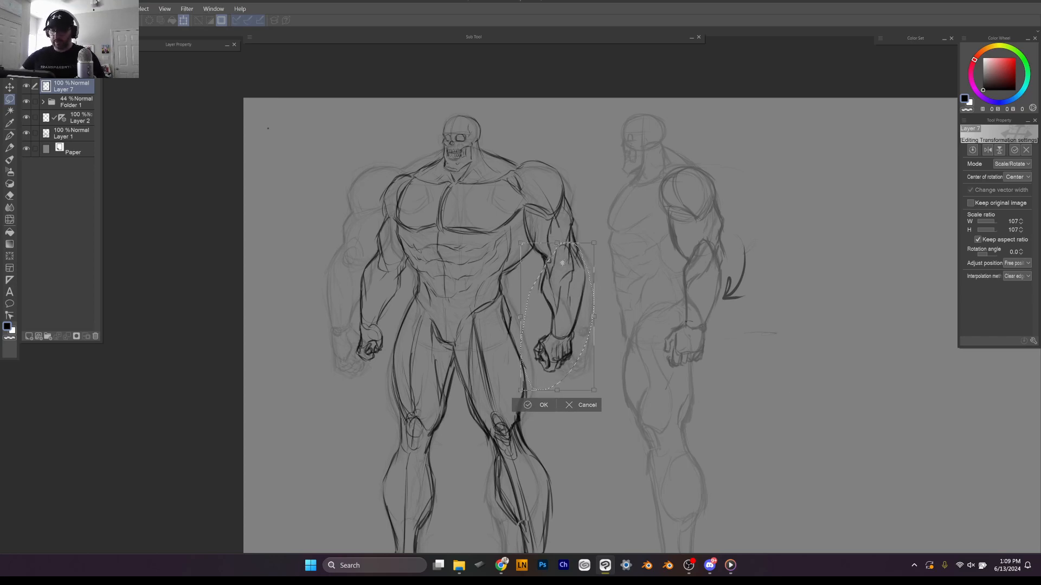
left_click_drag(562, 263, 611, 238)
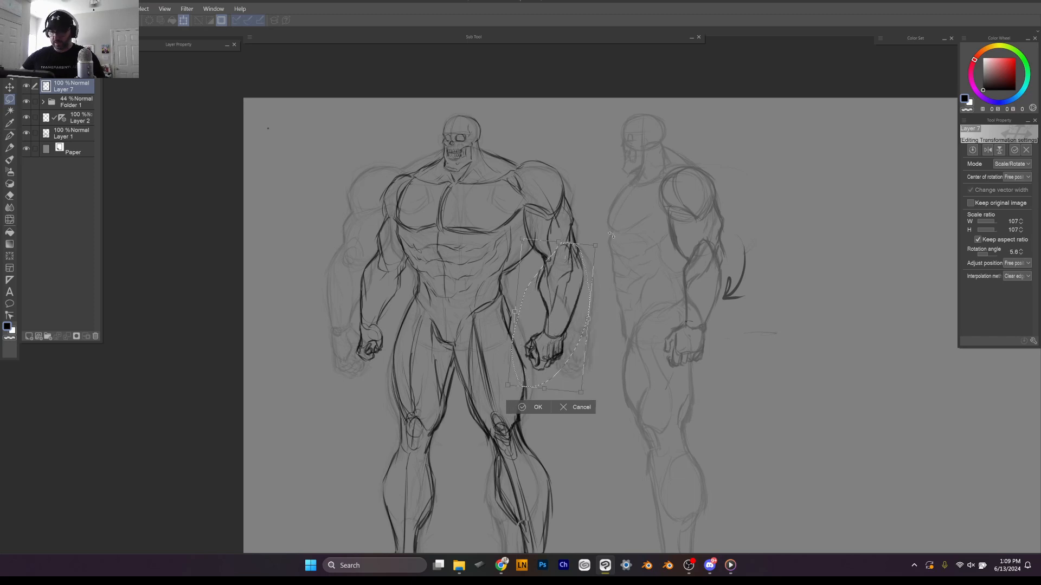
key("Return")
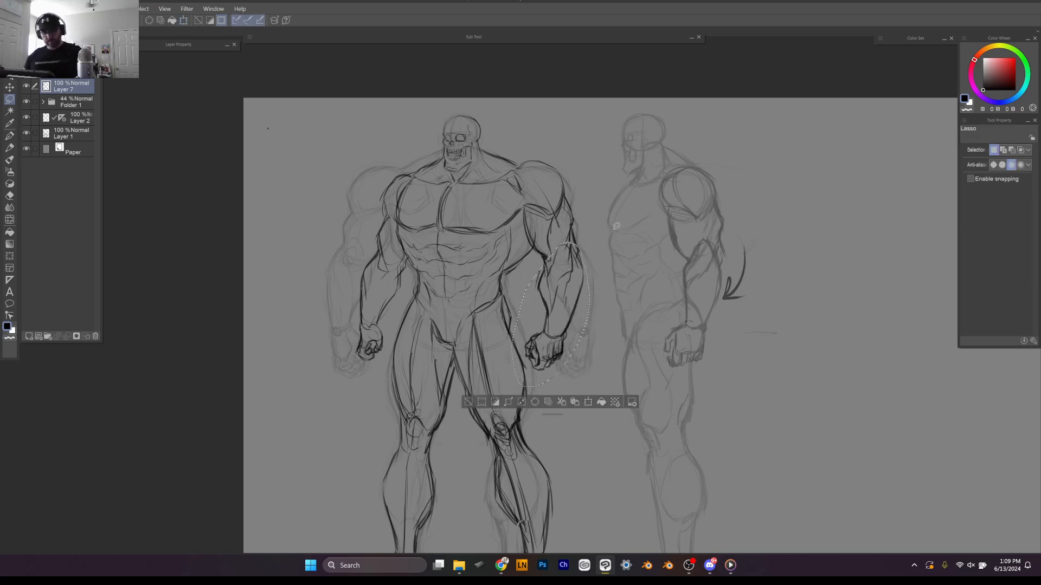
key("ctrl+d")
key("ctrl+z")
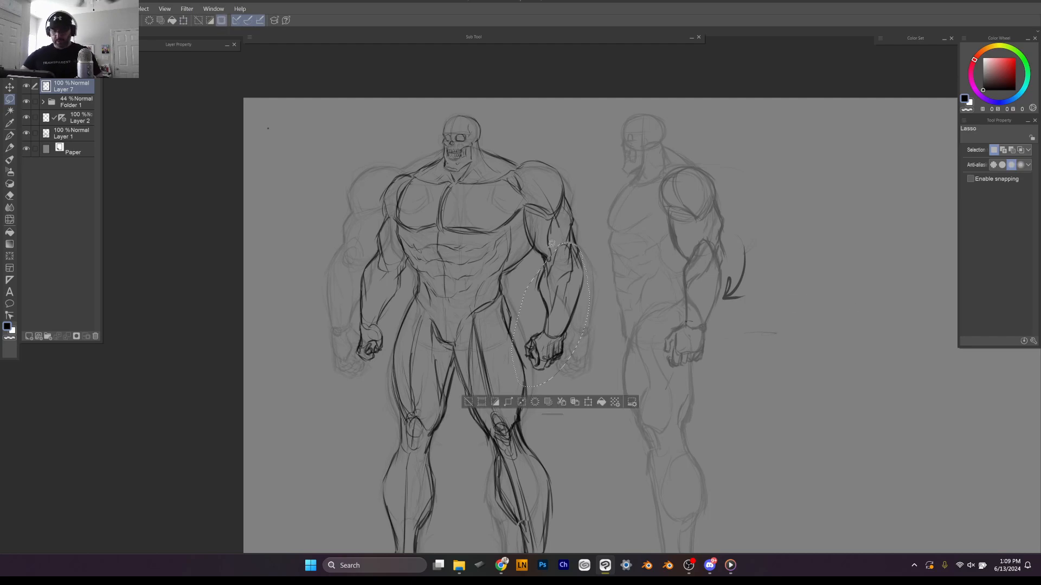
key("o")
key("ctrl+d")
left_click_drag(574, 234, 572, 256)
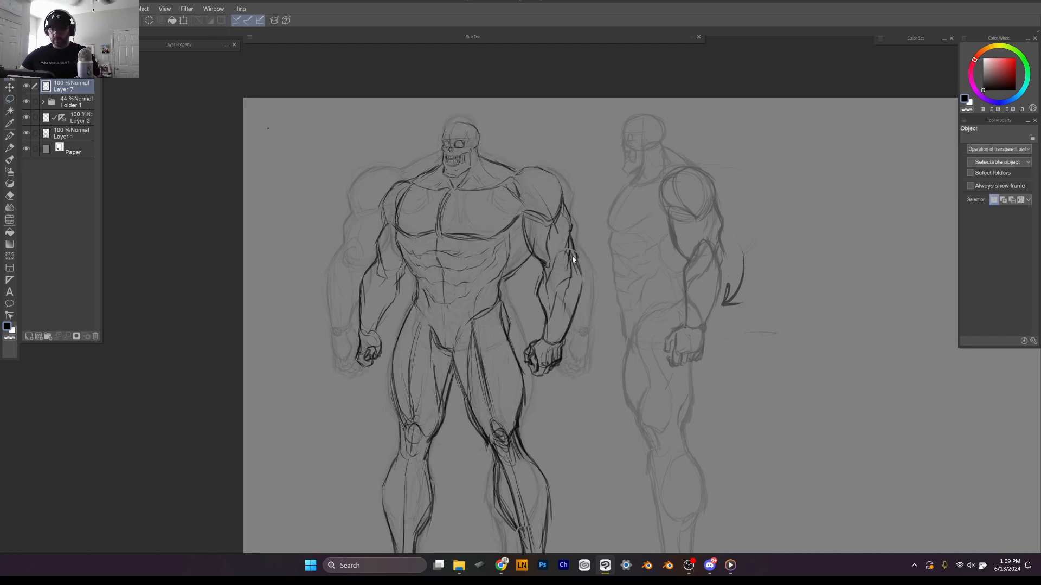
key("ctrl+z")
Step: Reinforce the outer contour and muscle lines around the figure's left elbow with the pen
key("p")
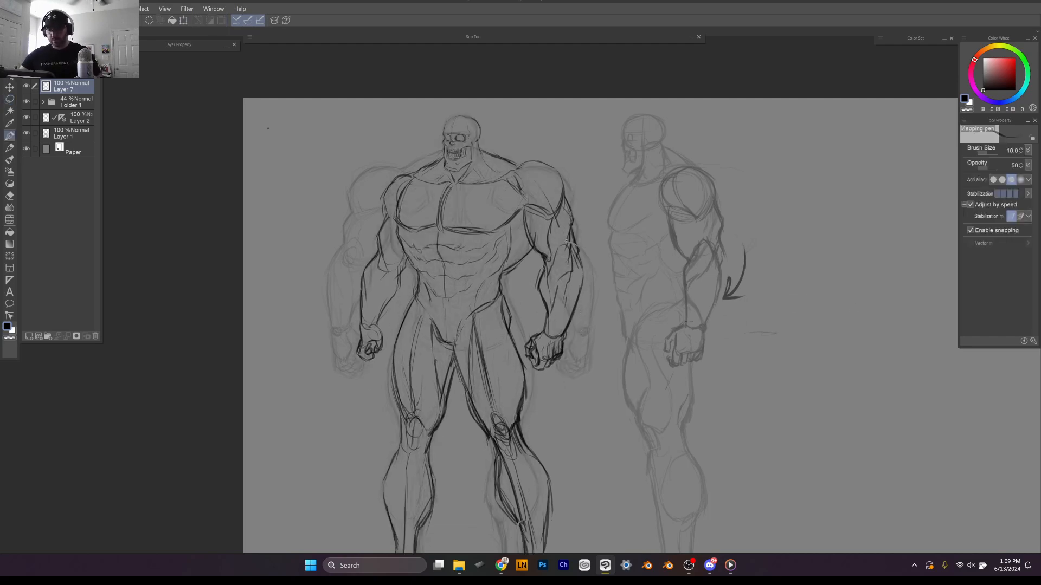
mouse_move(565, 226)
left_mouse_down()
mouse_move(571, 242)
mouse_move(553, 243)
mouse_move(568, 294)
left_mouse_up()
left_click_drag(570, 223, 578, 297)
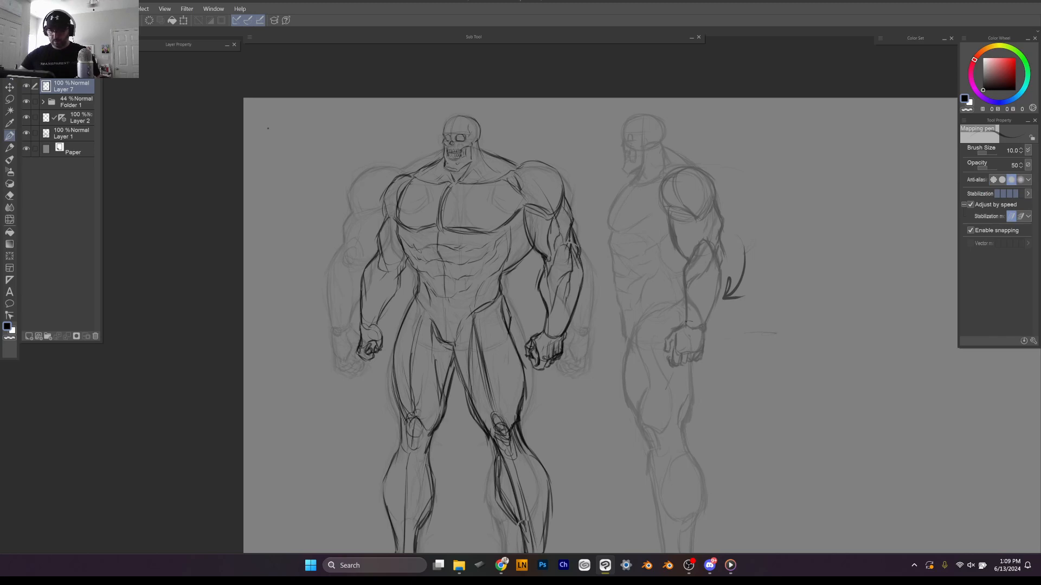
Step: Darken the outer and inner contours of the figure's left upper arm down toward the elbow
mouse_move(525, 163)
left_mouse_down()
mouse_move(556, 169)
mouse_move(576, 217)
mouse_move(579, 296)
left_mouse_up()
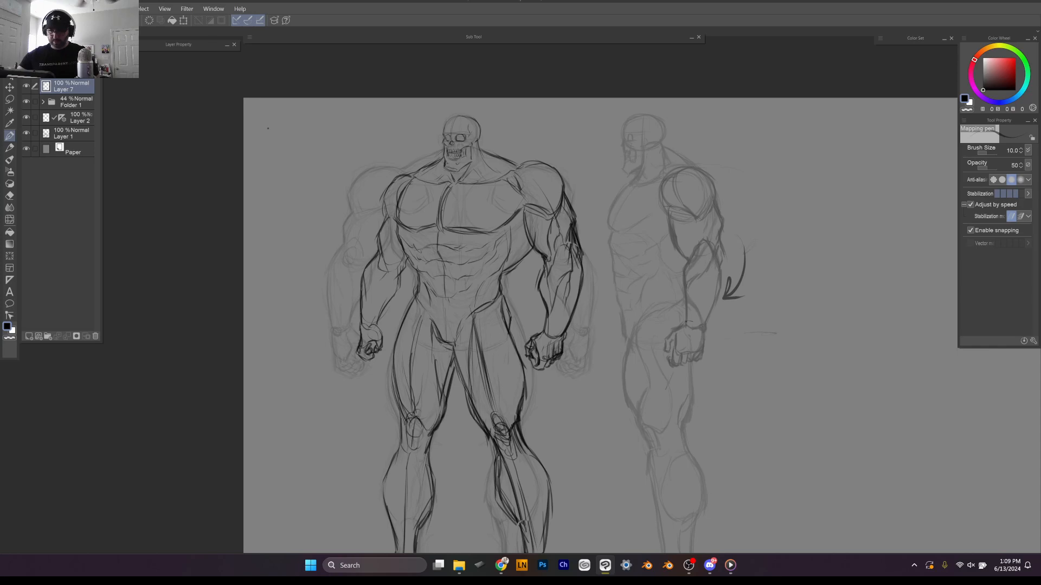
left_click_drag(521, 210, 545, 265)
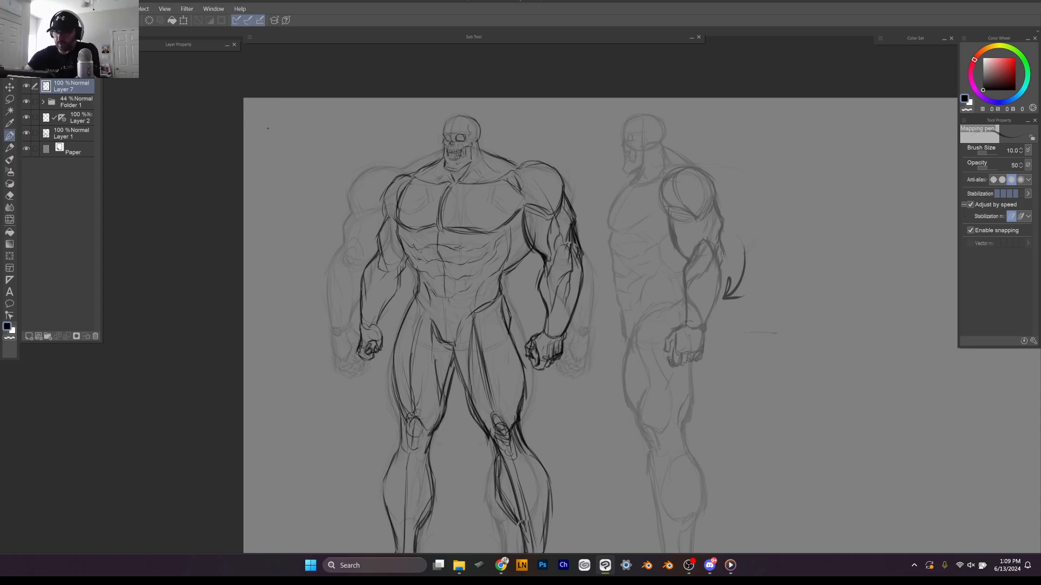
Step: Sketch slanted guide lines beside both of the figure's shoulders and undo the two beside the right shoulder
left_click_drag(388, 171, 418, 163)
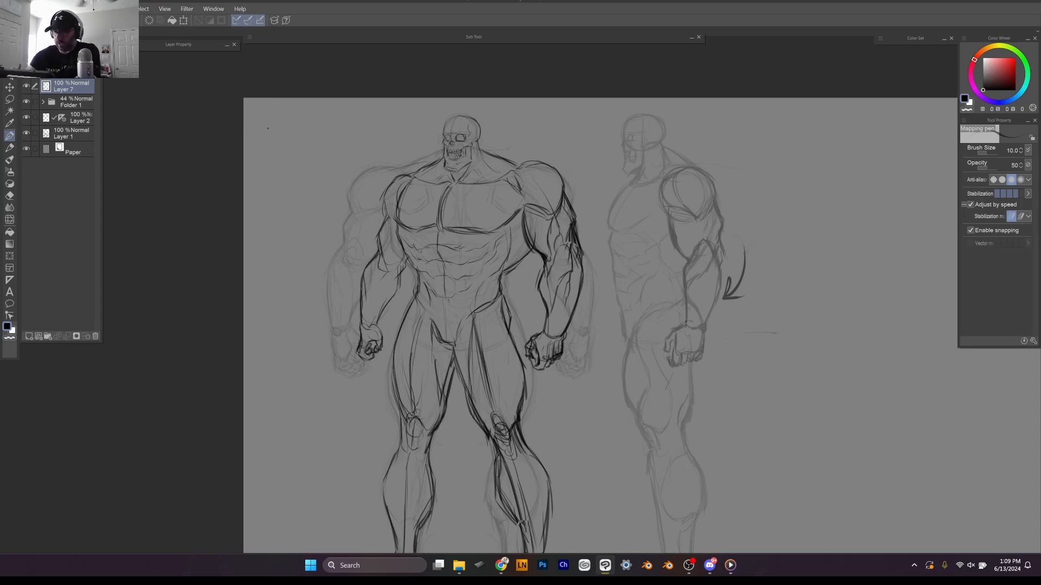
left_click_drag(494, 151, 589, 133)
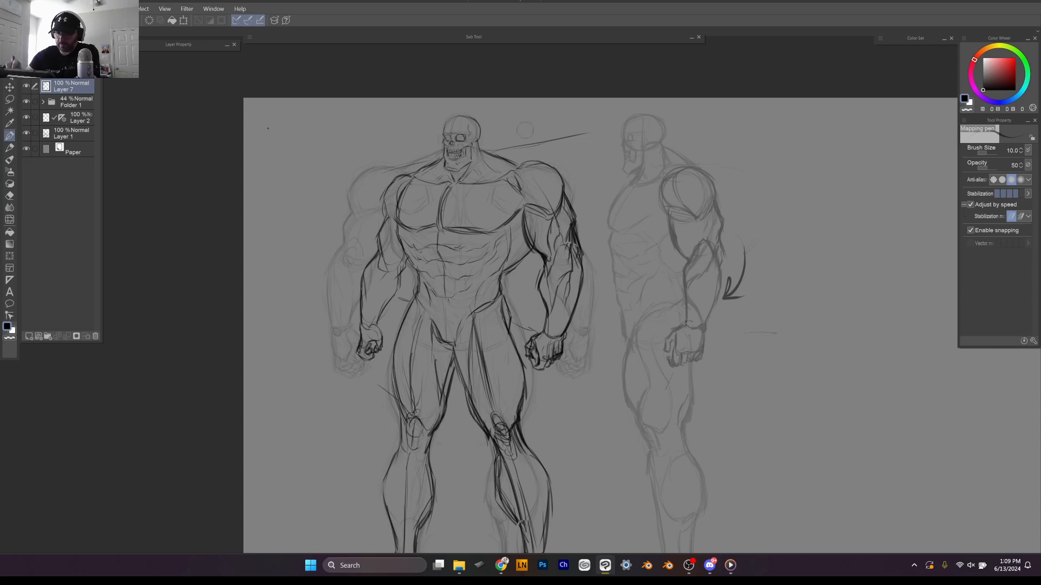
left_click_drag(274, 174, 343, 142)
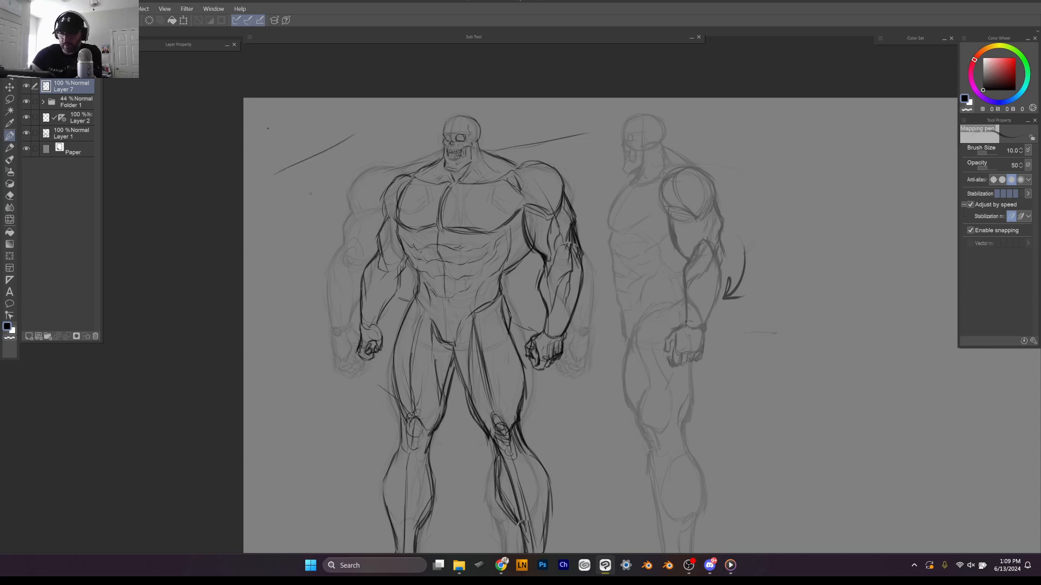
left_click_drag(265, 206, 321, 197)
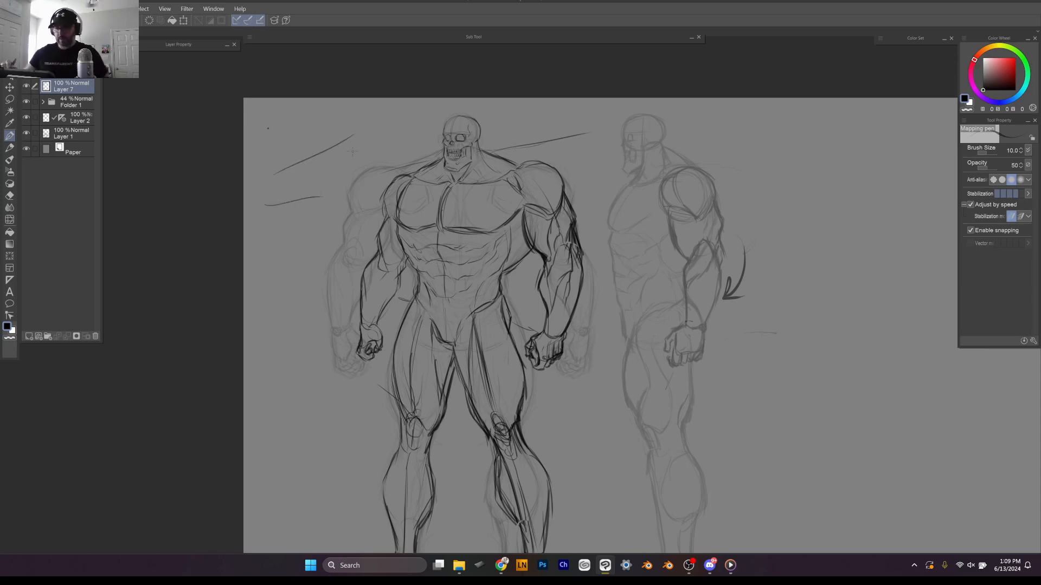
key("ctrl+z")
key("ctrl+z")
Step: Draw a flat grid and a perspective-distorted grid beside the figure's right shoulder, plus a short curved stroke above the left shoulder
mouse_move(270, 125)
left_mouse_down()
mouse_move(315, 129)
mouse_move(271, 142)
mouse_move(312, 166)
left_mouse_up()
left_click_drag(315, 130, 316, 165)
mouse_move(279, 127)
left_mouse_down()
mouse_move(278, 161)
mouse_move(318, 157)
mouse_move(311, 147)
left_mouse_up()
left_click_drag(273, 136, 313, 134)
mouse_move(269, 199)
left_mouse_down()
mouse_move(268, 228)
mouse_move(304, 242)
mouse_move(313, 186)
mouse_move(314, 228)
left_mouse_up()
mouse_move(316, 191)
left_mouse_down()
mouse_move(313, 241)
mouse_move(306, 210)
left_mouse_up()
mouse_move(270, 203)
left_mouse_down()
mouse_move(300, 195)
mouse_move(281, 235)
left_mouse_up()
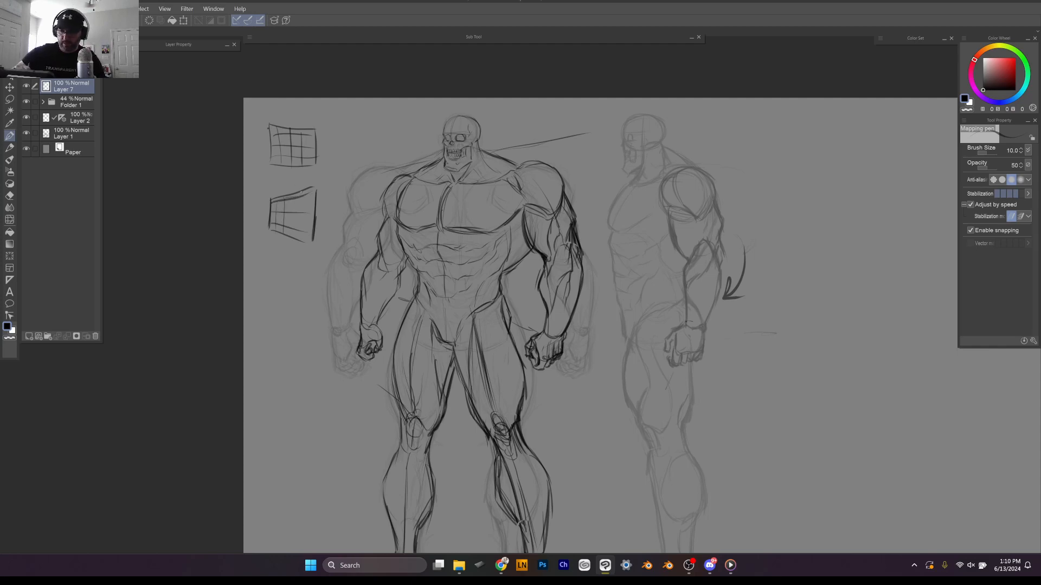
left_click_drag(300, 194, 297, 241)
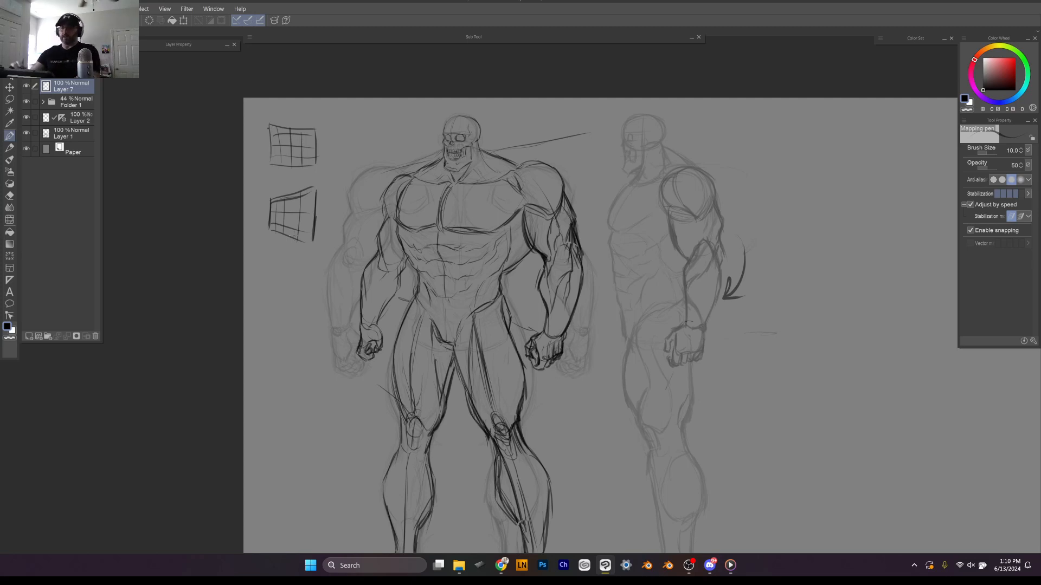
left_click_drag(523, 159, 555, 152)
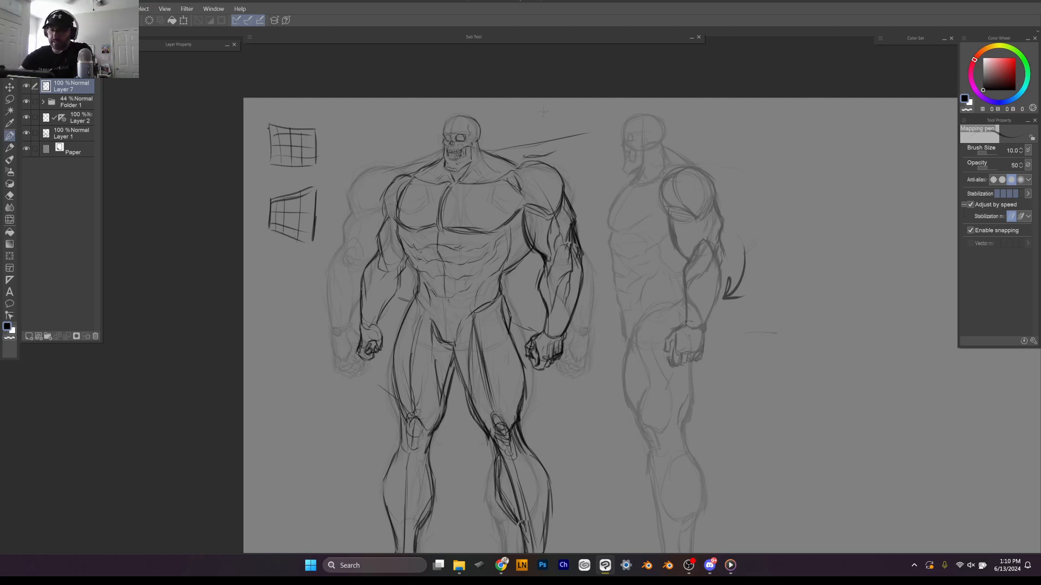
Step: Lasso the figure's right leg from hip to foot, scale its height to 95% with the width kept at 100%, and deselect
scroll(612, 205, "down", 3)
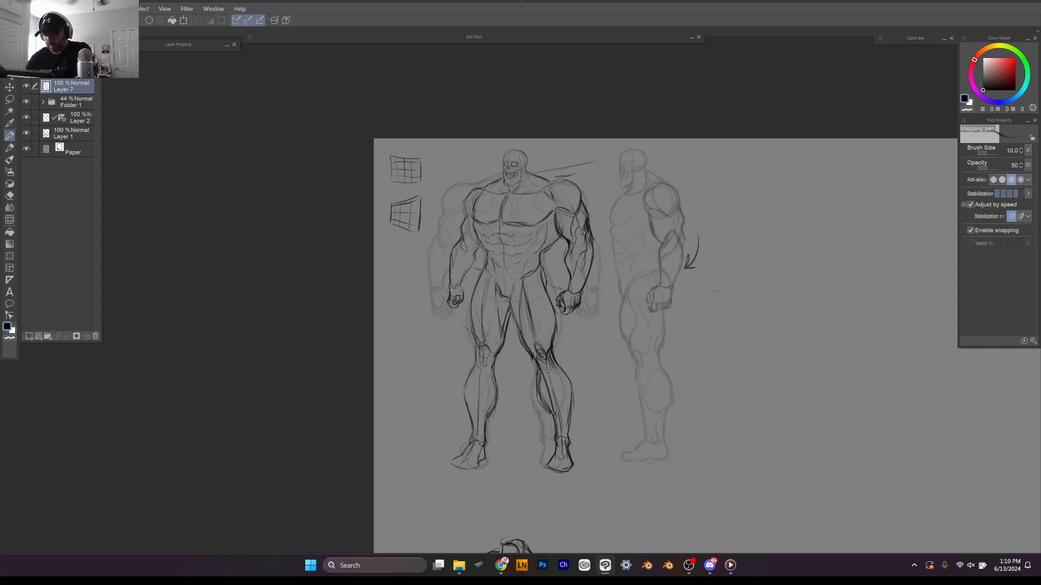
scroll(458, 343, "up", 2)
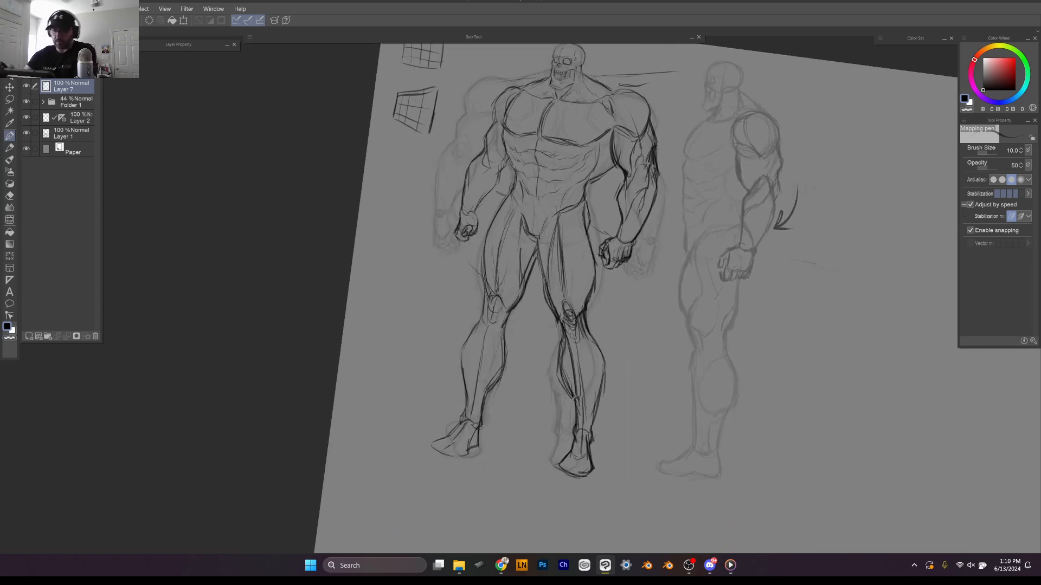
scroll(587, 290, "up", 2)
scroll(542, 260, "up", 1)
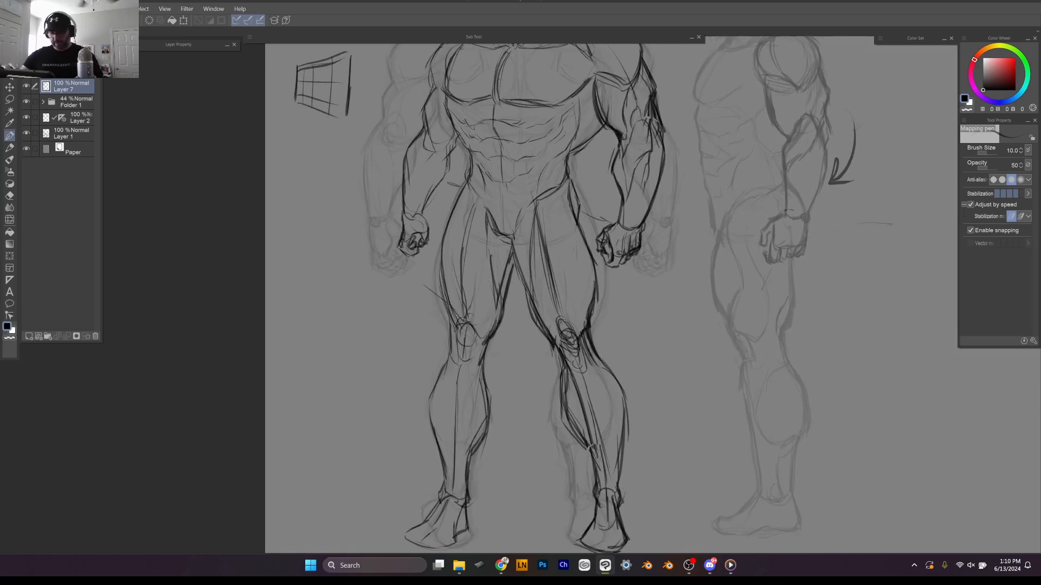
key("m")
mouse_move(472, 202)
left_mouse_down()
mouse_move(398, 493)
mouse_move(534, 434)
mouse_move(515, 217)
left_mouse_up()
left_click_drag(572, 287, 560, 248)
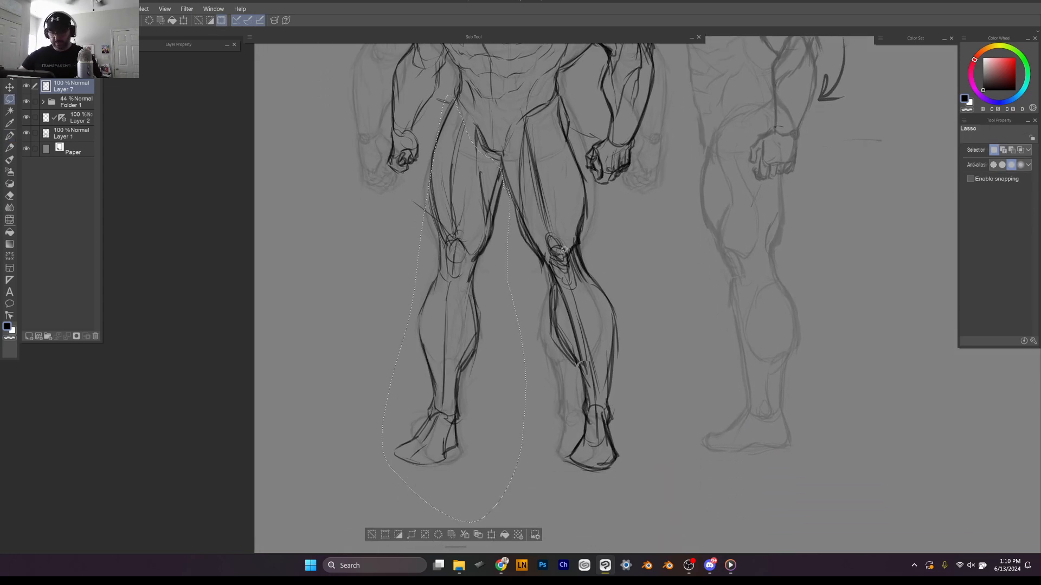
key("ctrl+t")
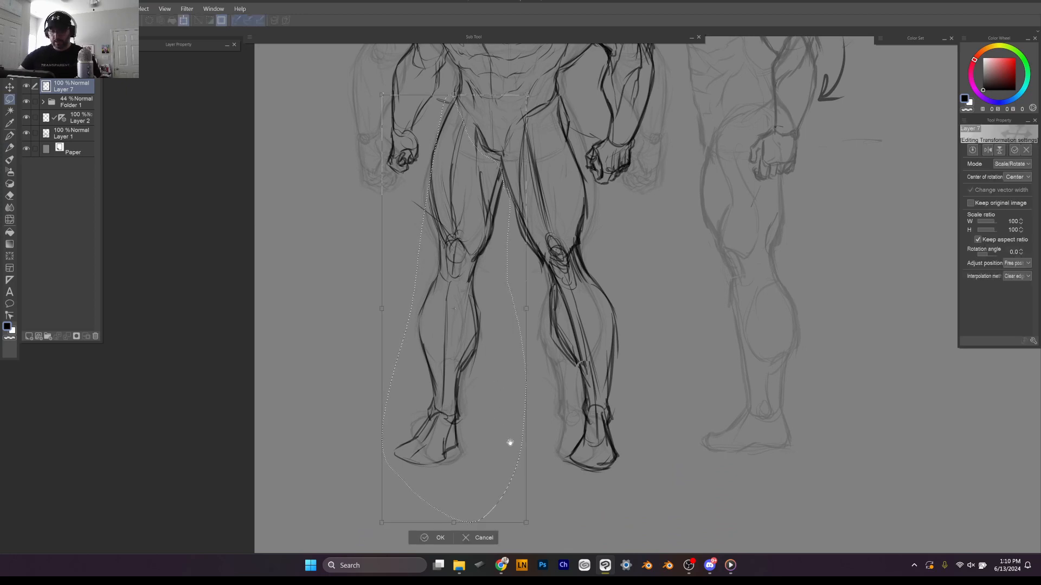
left_click_drag(457, 520, 458, 506)
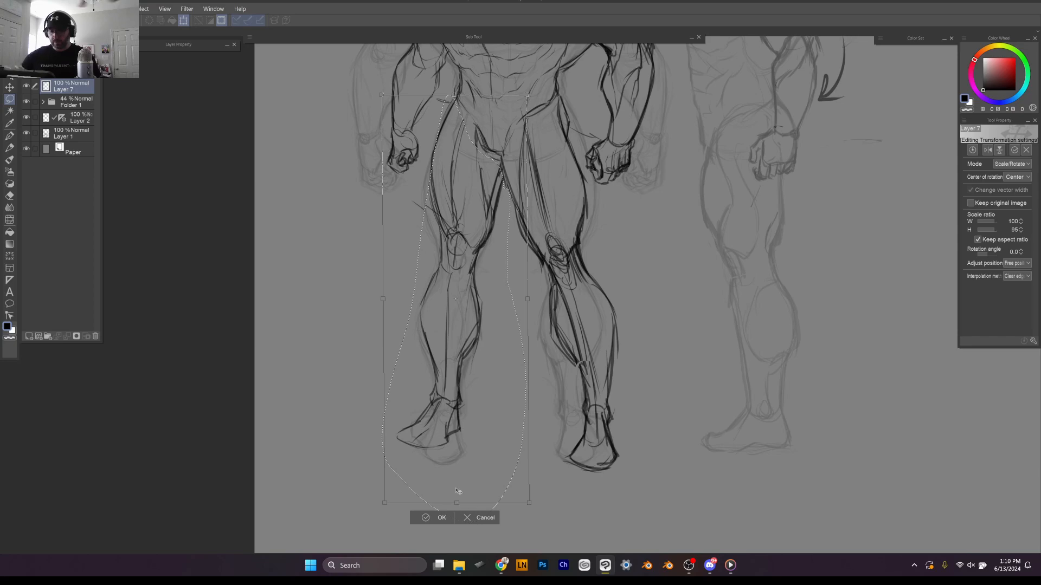
key("Return")
scroll(665, 251, "down", 5)
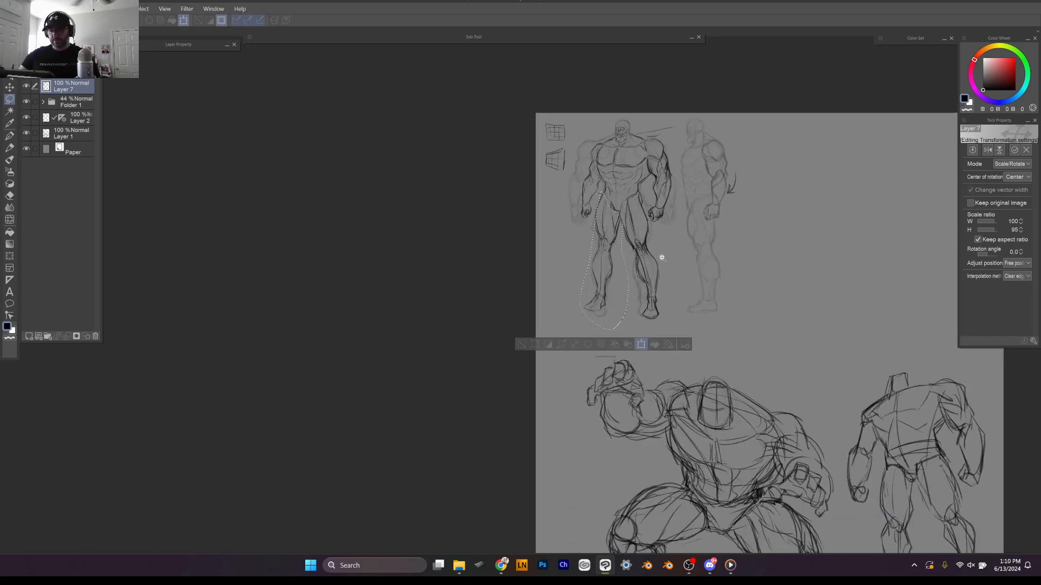
scroll(662, 258, "up", 5)
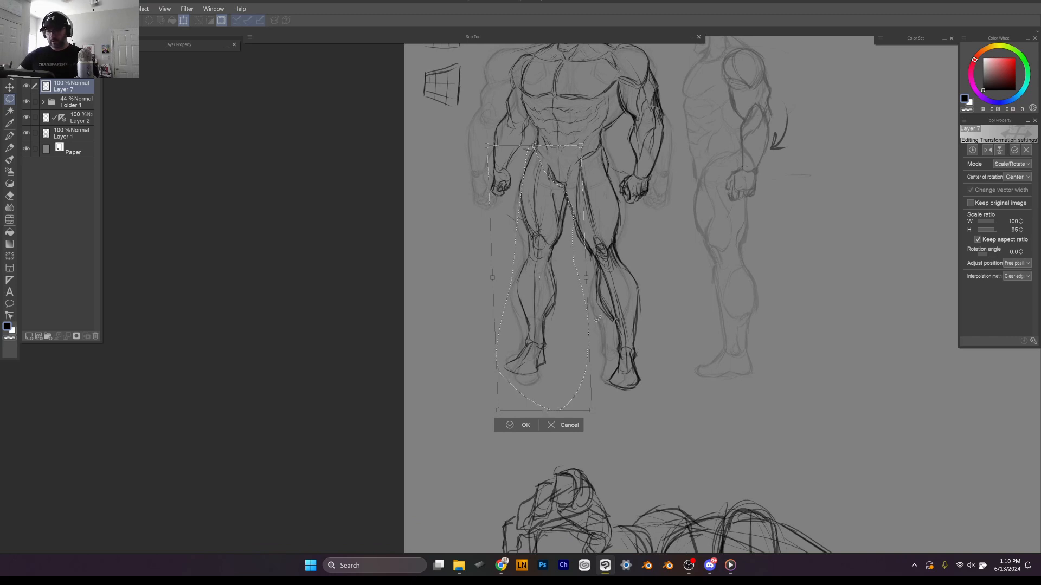
left_click_drag(709, 244, 666, 314)
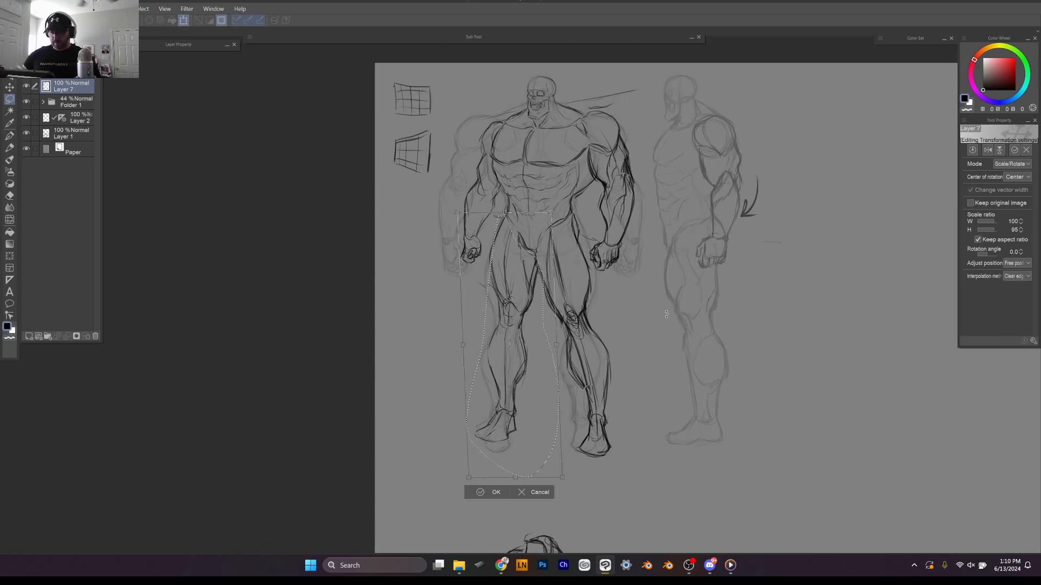
key("Return")
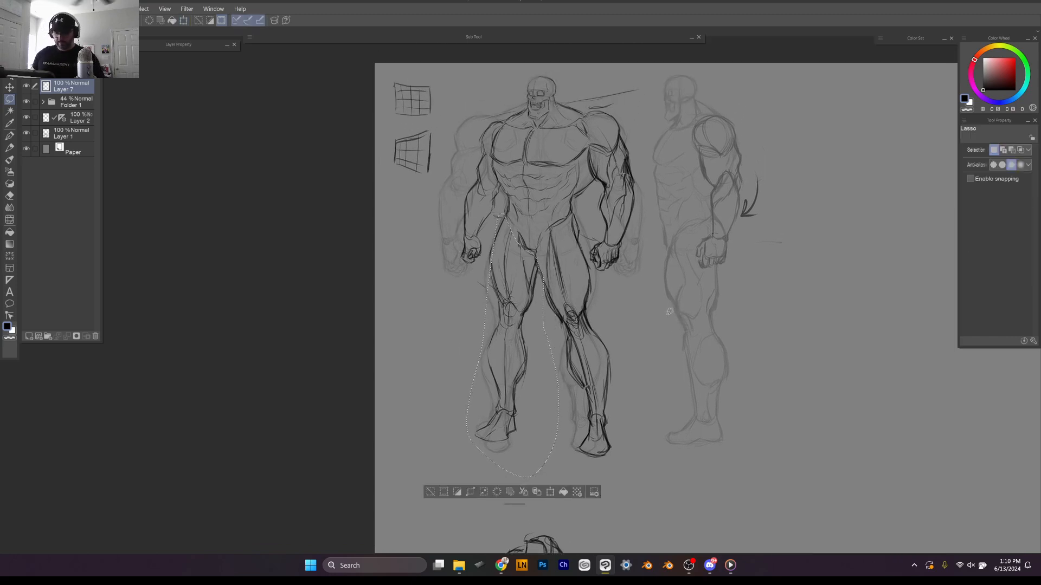
key("ctrl+d")
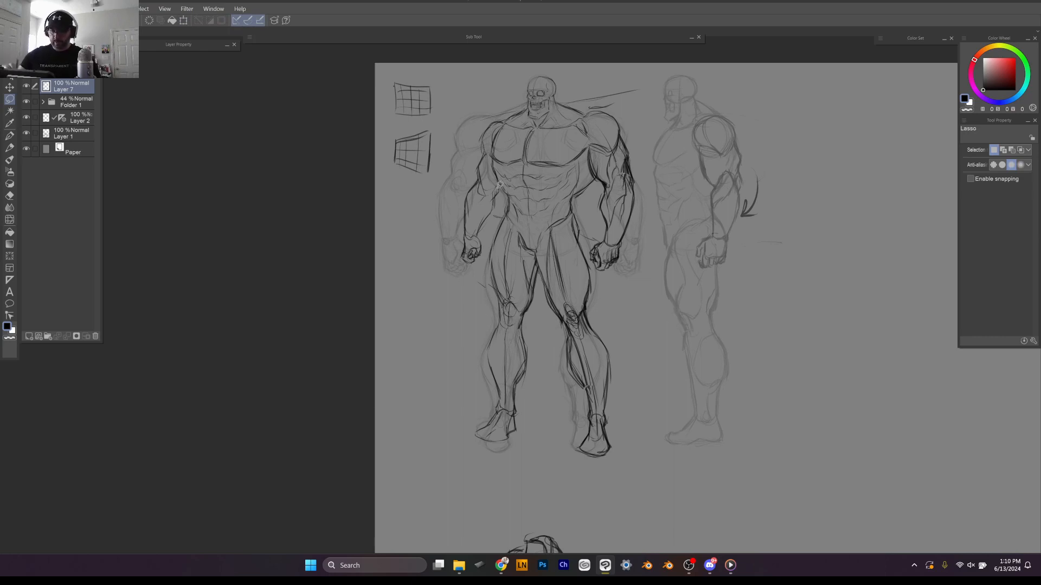
Step: Lasso the figure's right fist, rotate it -11.7° around the wrist, and deselect
scroll(493, 206, "up", 3)
left_click_drag(701, 138, 670, 173)
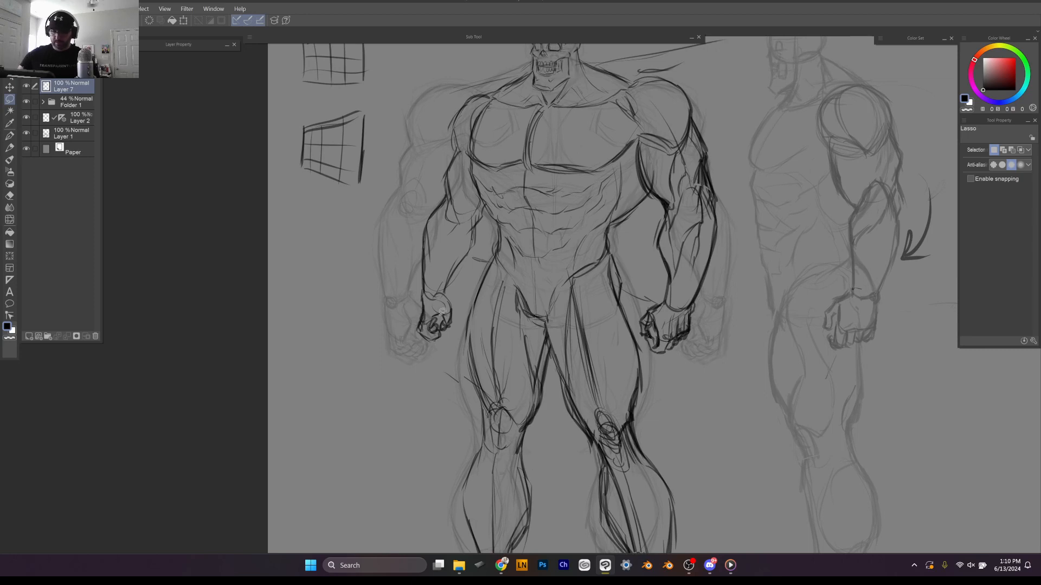
mouse_move(451, 291)
left_mouse_down()
mouse_move(412, 319)
mouse_move(452, 289)
mouse_move(435, 299)
left_mouse_up()
key("ctrl+t")
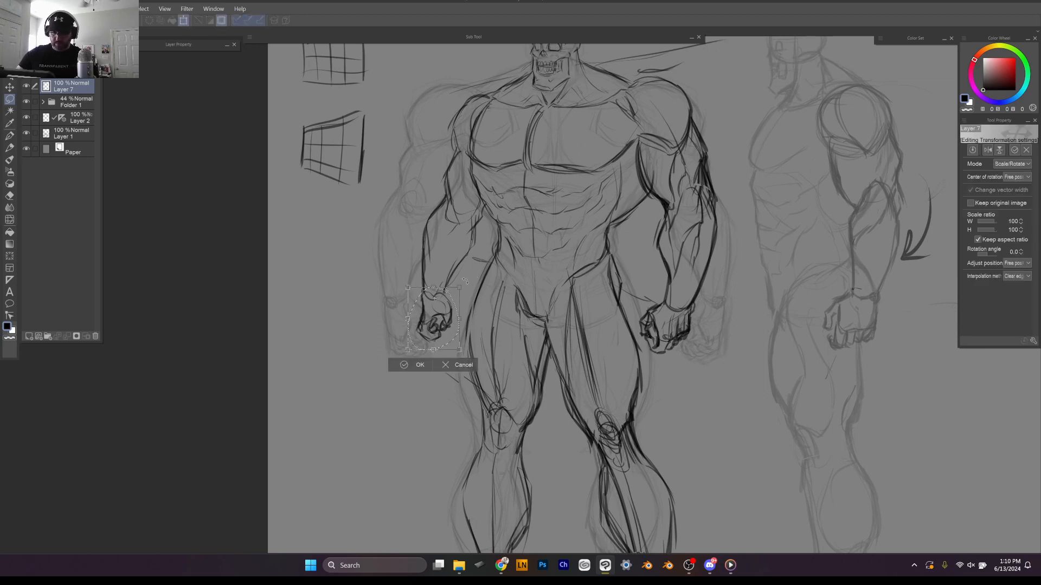
left_click_drag(483, 260, 476, 251)
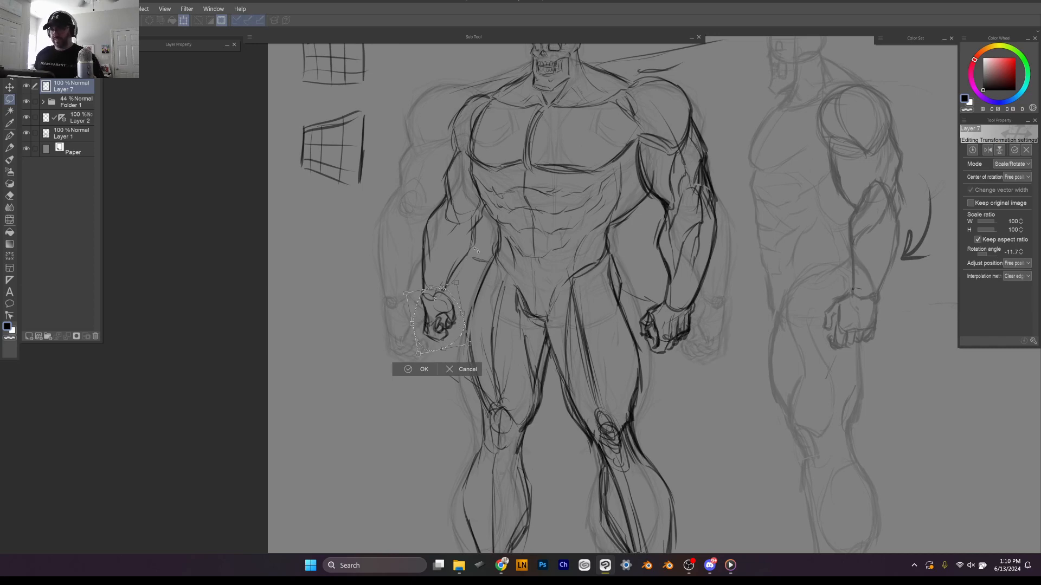
key("Return")
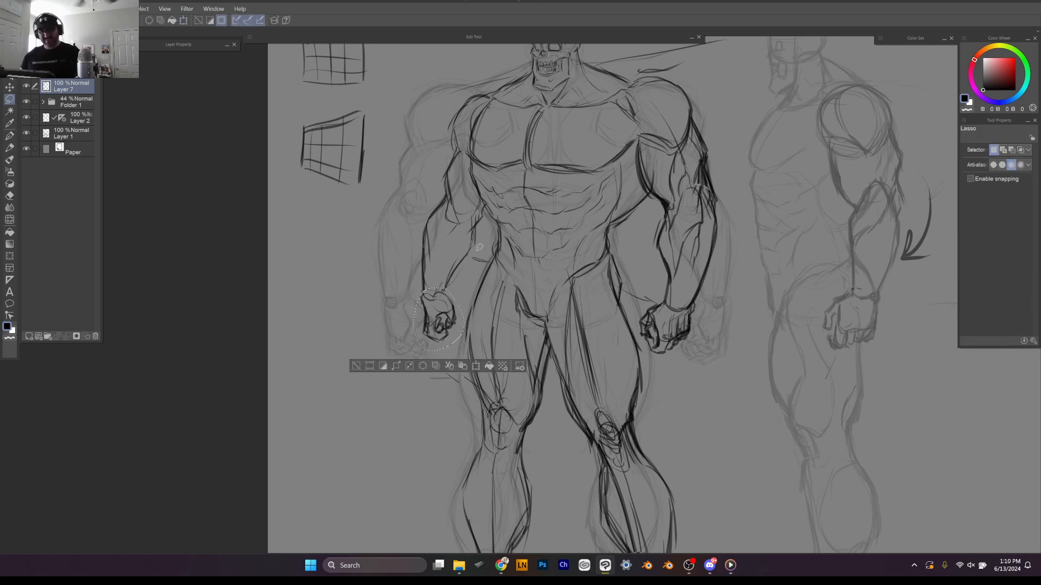
key("ctrl+d")
Step: Lasso the two small grids beside the figure's right shoulder, delete them, and deselect
scroll(479, 248, "down", 4)
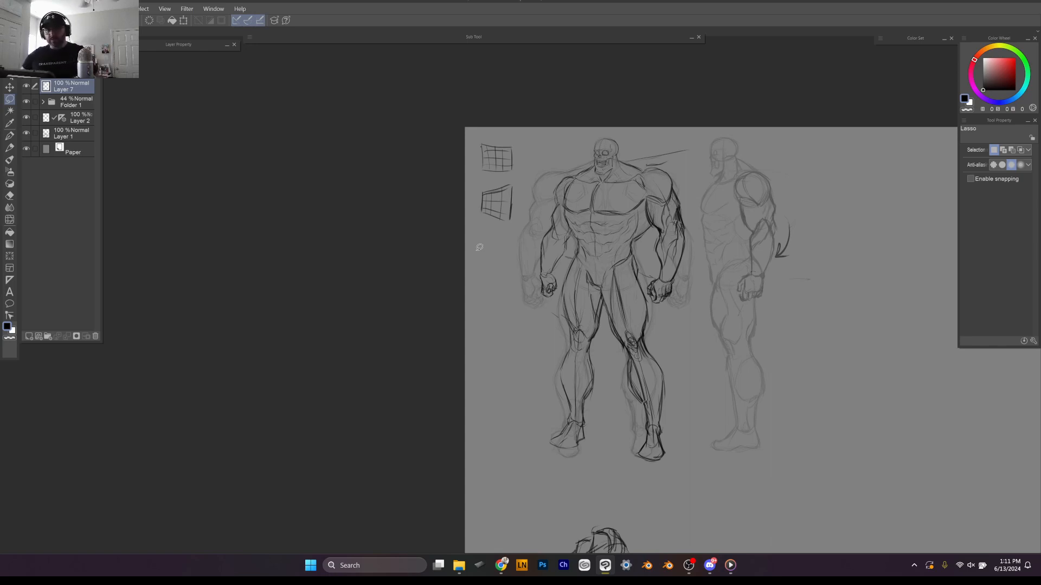
scroll(480, 247, "down", 5)
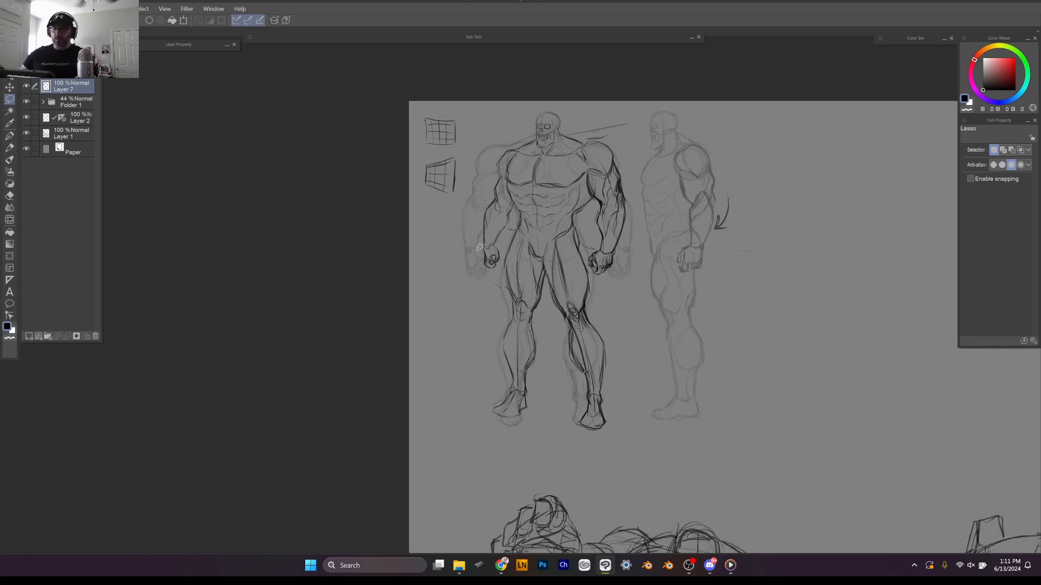
scroll(479, 247, "down", 3)
scroll(479, 247, "right", 3)
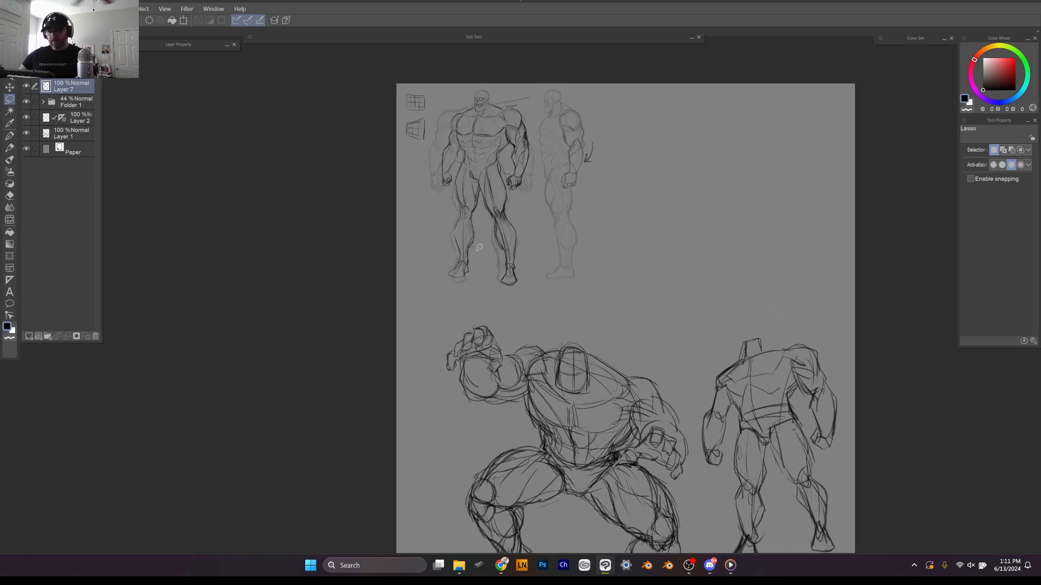
scroll(479, 248, "up", 4)
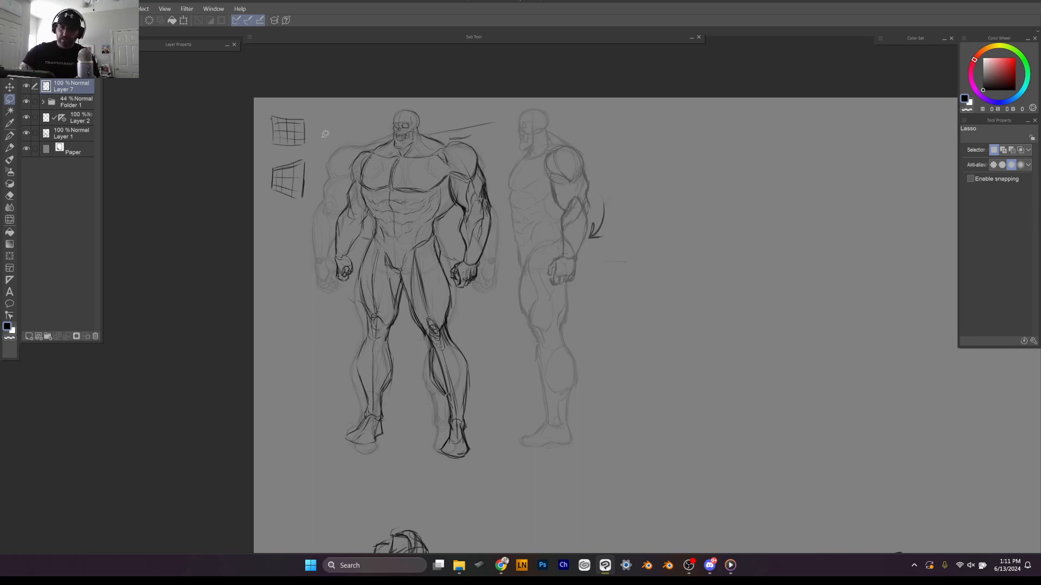
mouse_move(326, 122)
left_mouse_down()
mouse_move(258, 131)
mouse_move(321, 121)
left_mouse_up()
key("Delete")
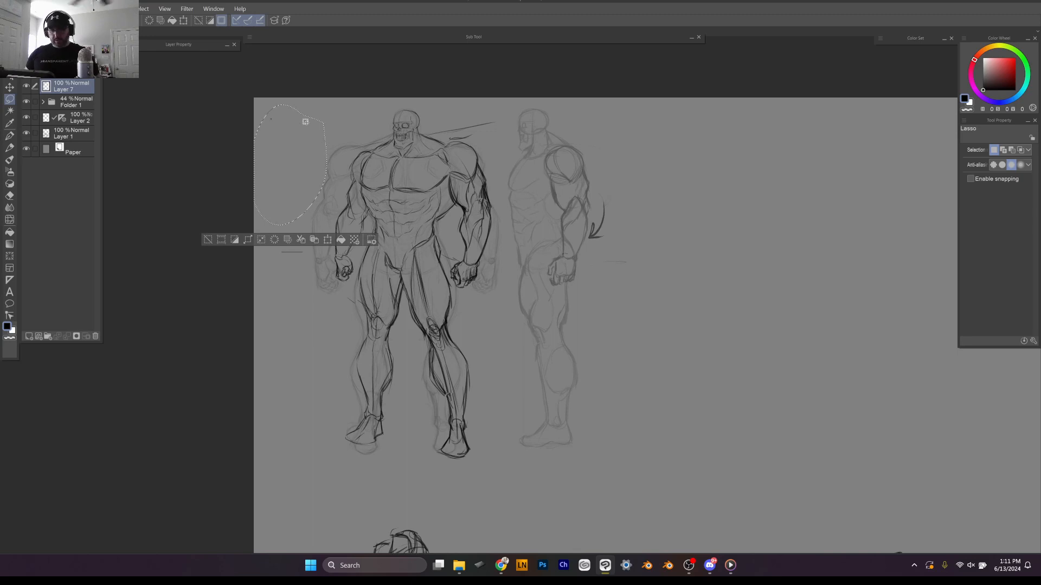
key("ctrl+d")
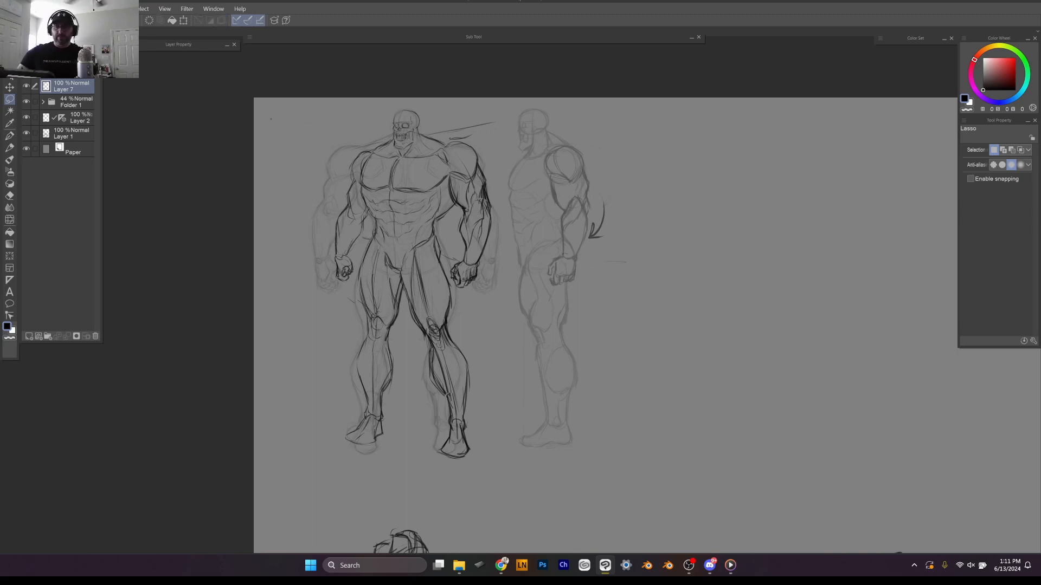
Step: Move the dark line drawing of the front figure off the rough sketch to the empty area beyond the side view
key("b")
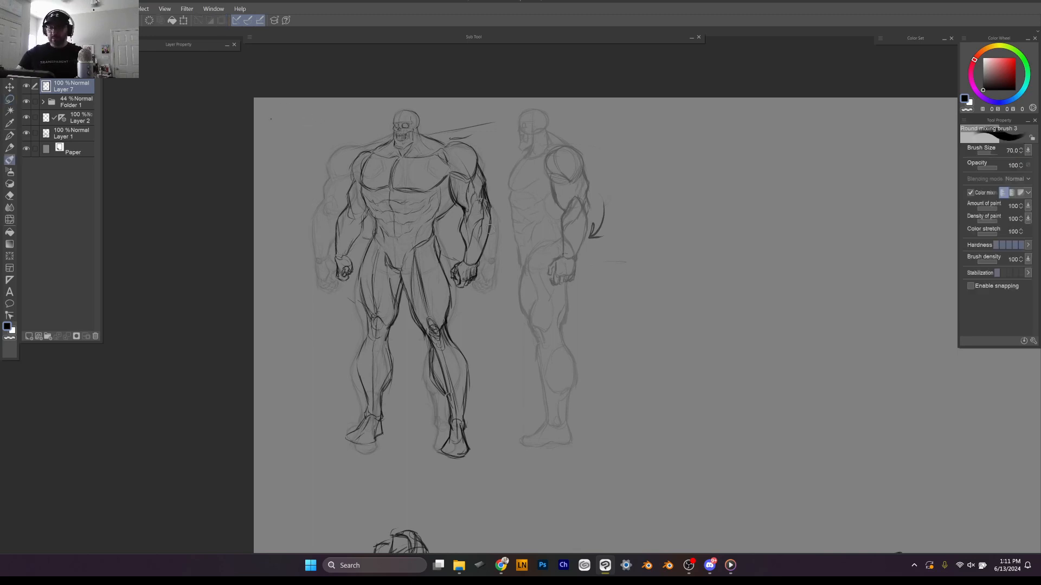
mouse_move(490, 232)
left_mouse_down()
mouse_move(672, 250)
mouse_move(653, 268)
mouse_move(727, 290)
mouse_move(755, 282)
left_mouse_up()
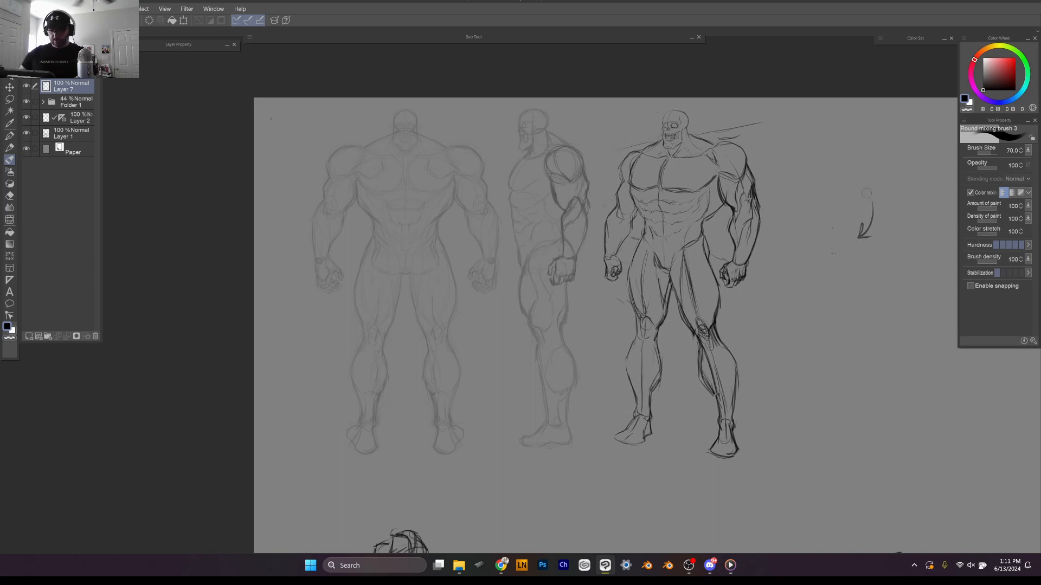
Step: Erase the curved arrow beside the moved figure and the slanted guide line above its left shoulder
key("e")
left_click_drag(866, 201, 862, 238)
left_click_drag(762, 122, 758, 124)
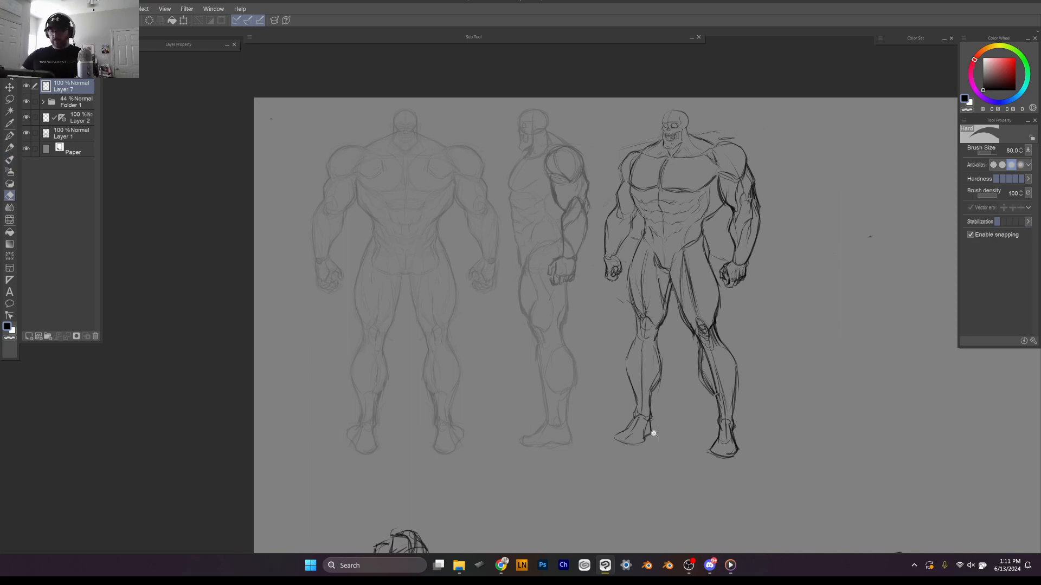
Step: Lasso the planted foot of the figure's right leg, reshape its toe and sole with Liquify, and deselect
scroll(654, 434, "up", 3)
key("m")
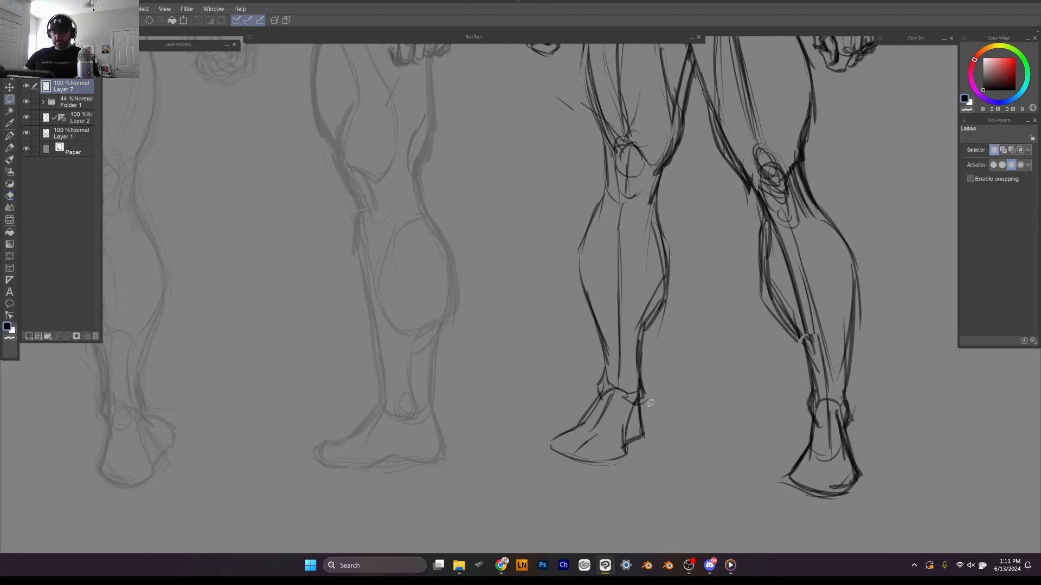
mouse_move(648, 405)
left_mouse_down()
mouse_move(572, 400)
mouse_move(621, 476)
mouse_move(647, 382)
left_mouse_up()
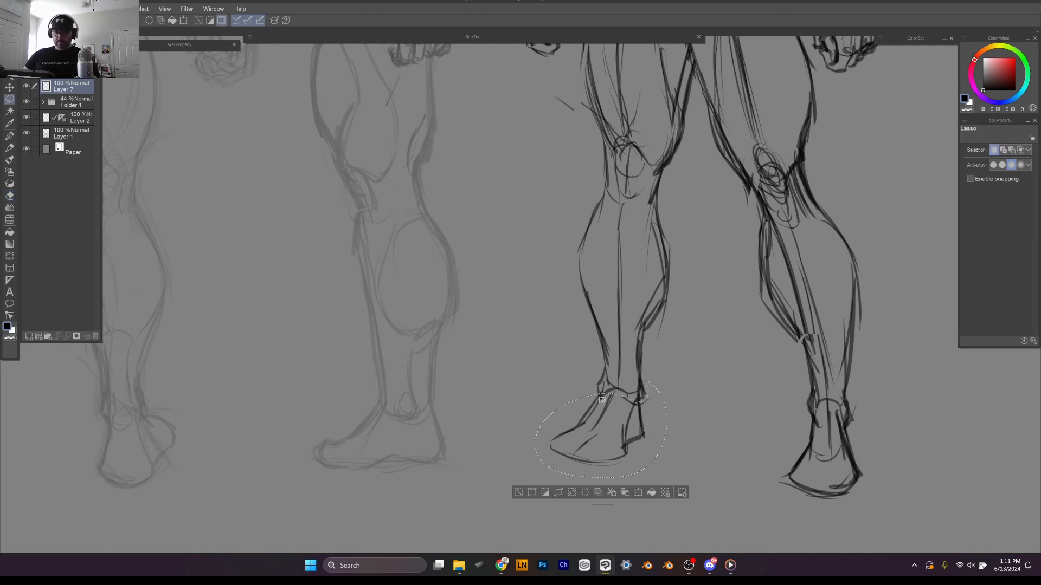
left_click(9, 220)
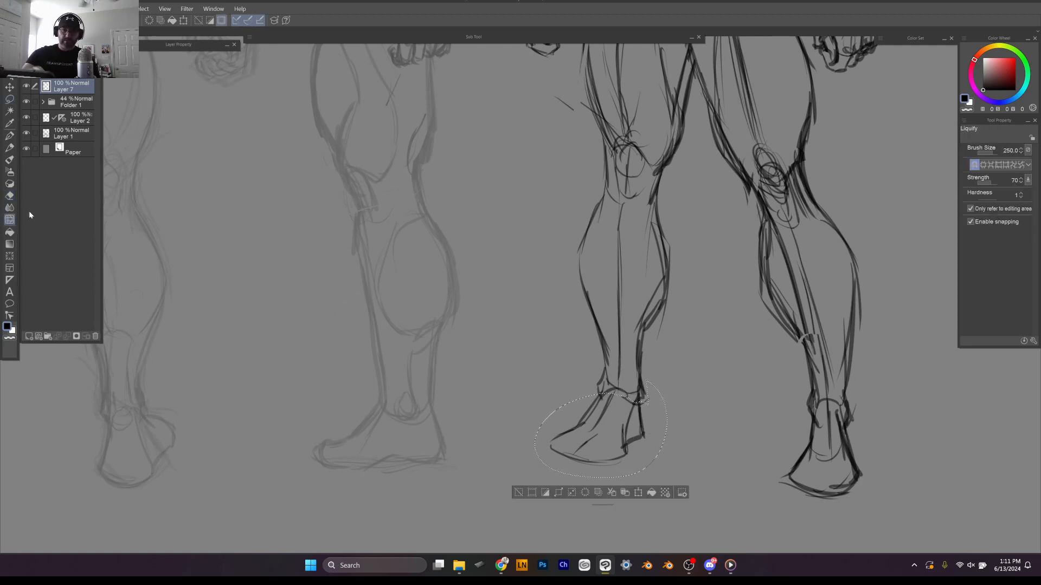
mouse_move(624, 442)
left_mouse_down()
mouse_move(604, 463)
mouse_move(583, 461)
mouse_move(605, 454)
left_mouse_up()
left_click_drag(657, 432, 673, 435)
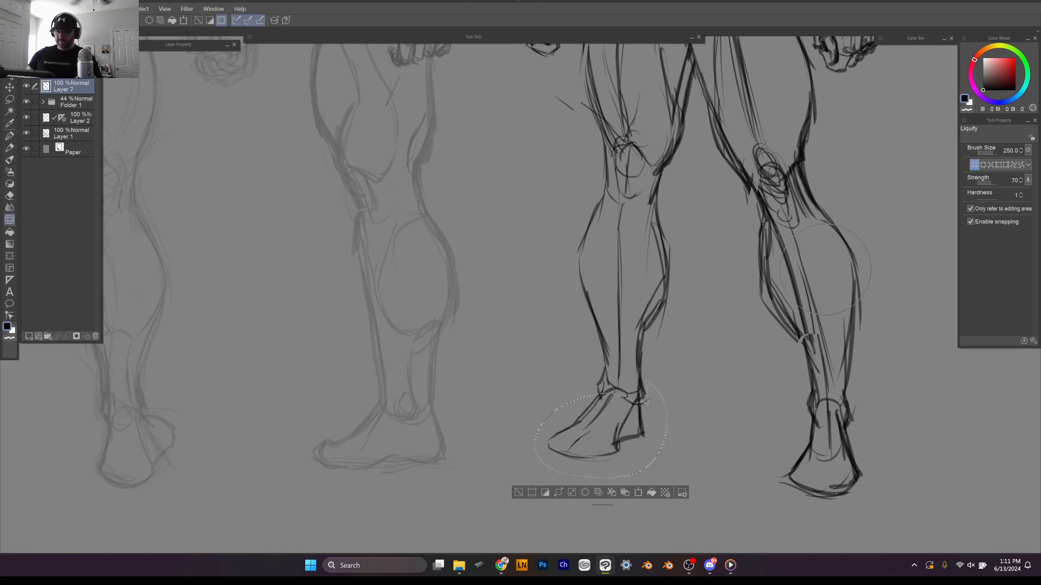
key("ctrl+d")
scroll(825, 269, "down", 5)
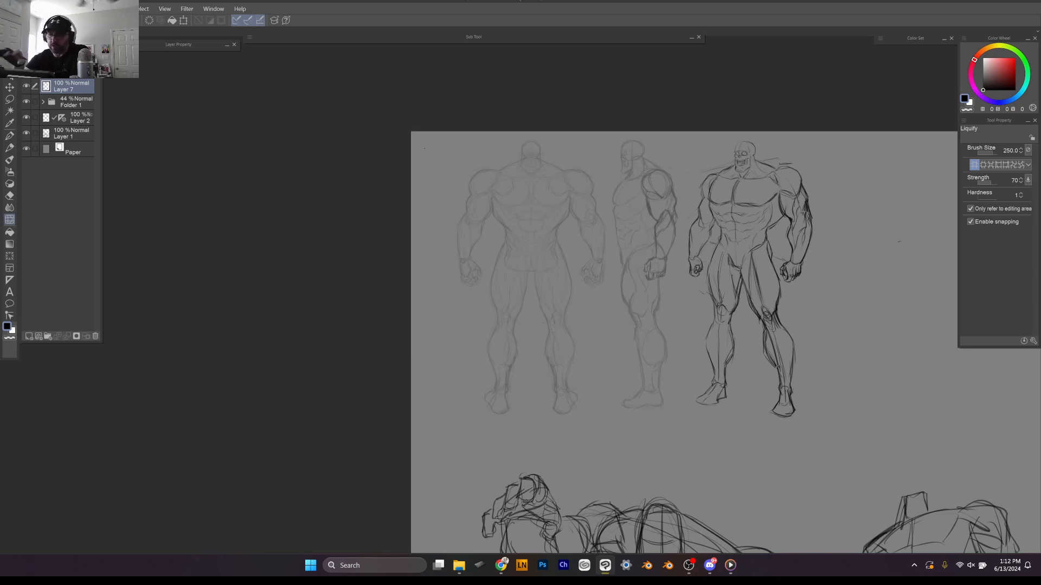
Step: Hide Layer 4 inside Folder 1 and raise the opacity of both Folder 1 and Layer 3 to 100%
left_click(52, 103)
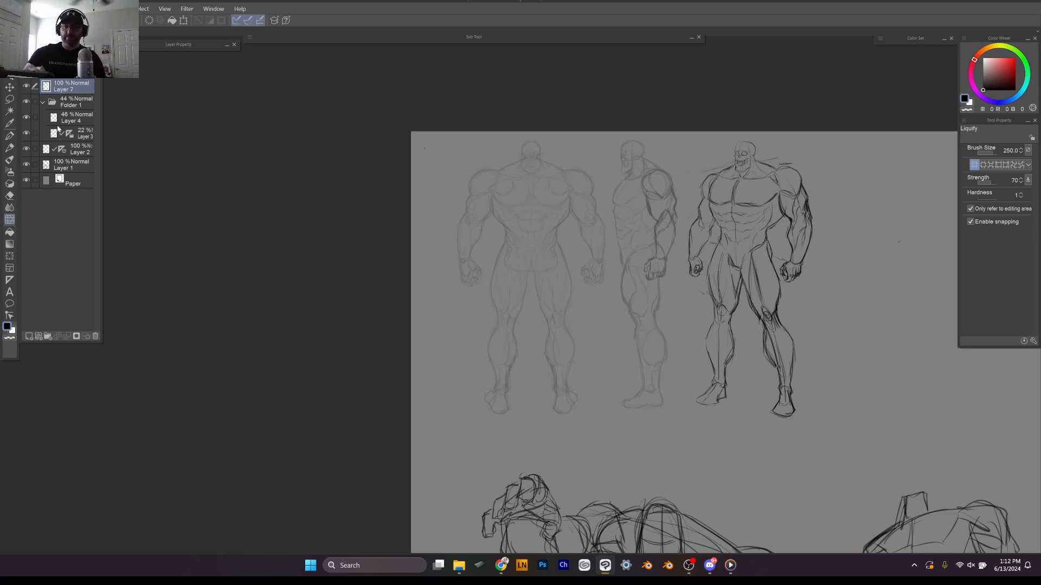
left_click(77, 123)
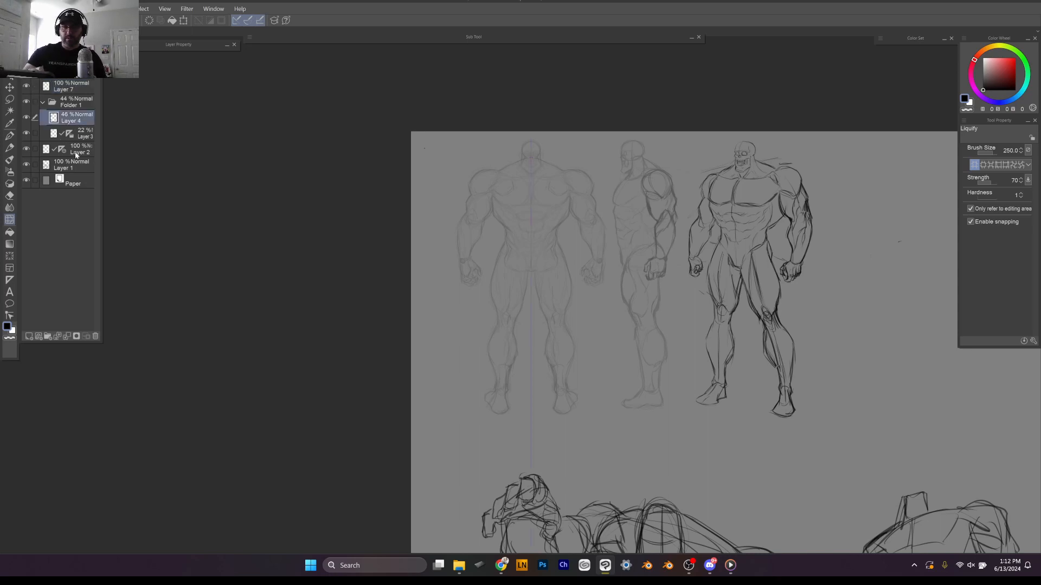
left_click(27, 117)
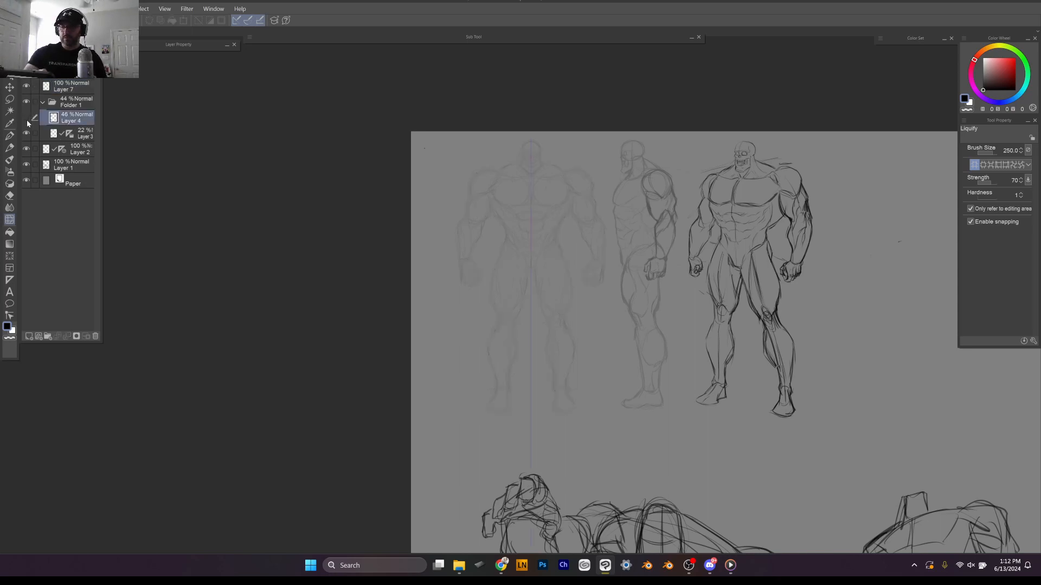
left_click(87, 135)
left_click(85, 101)
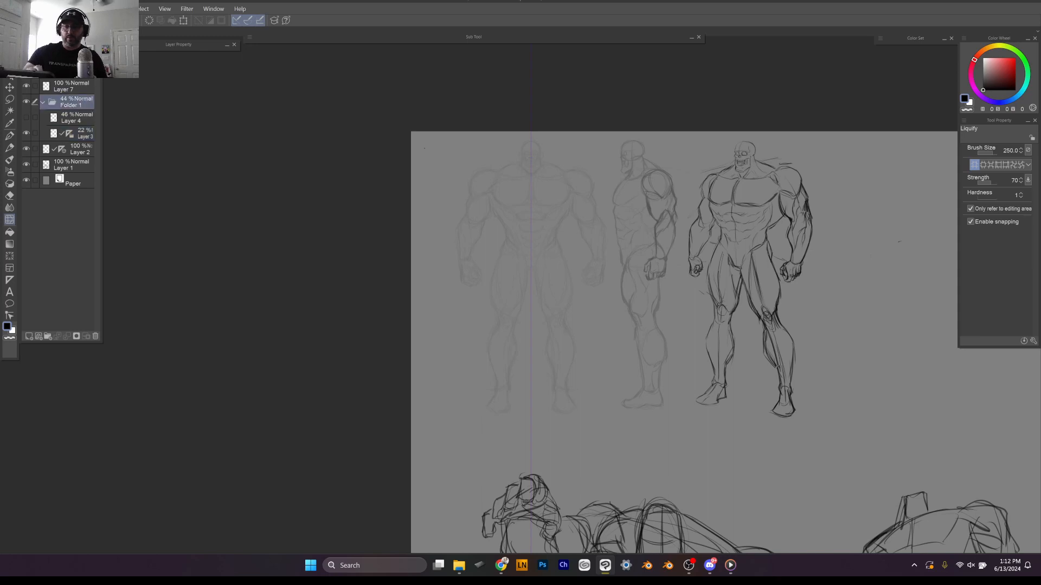
left_click_drag(74, 61, 107, 81)
left_click(76, 137)
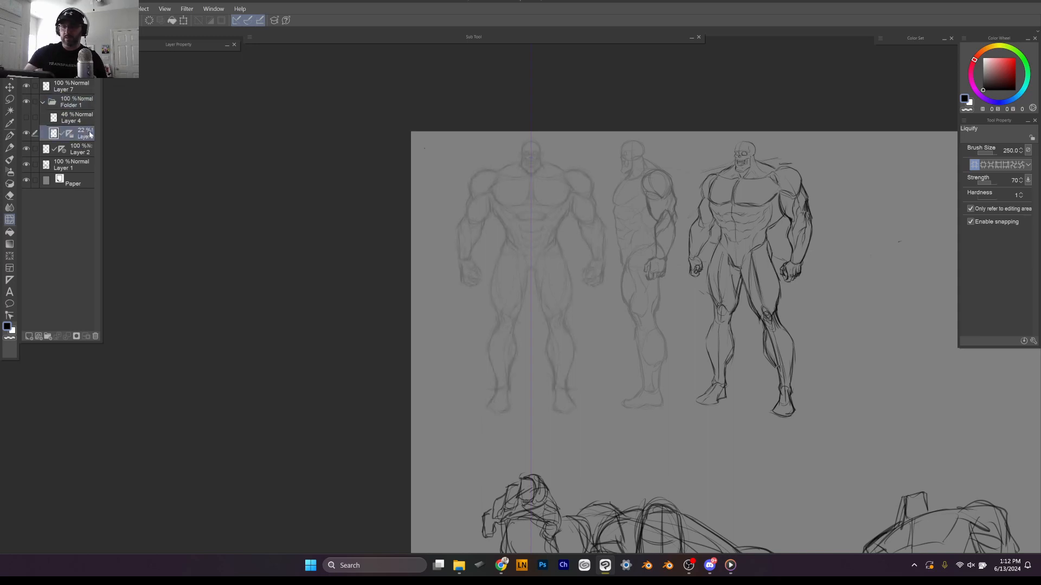
left_click_drag(74, 61, 101, 62)
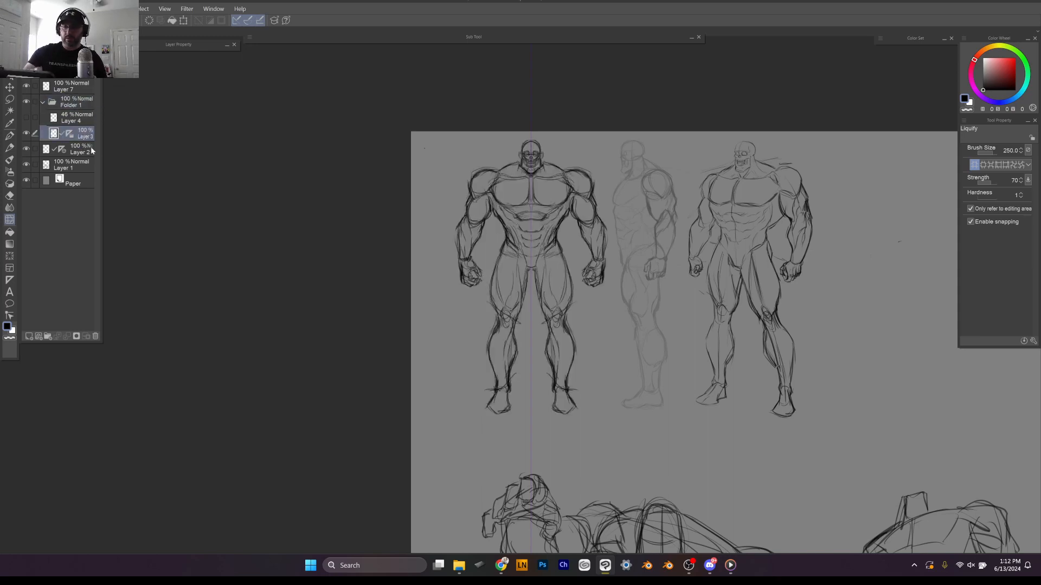
key("ctrl+plus")
key("ctrl+plus")
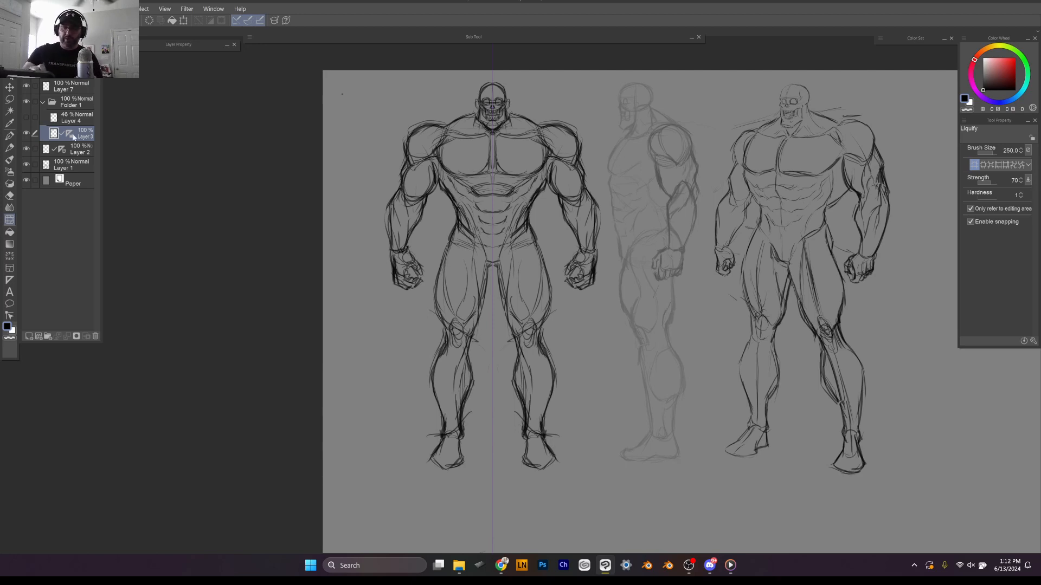
Step: Add a new layer above Layer 3 and lower Layer 3's opacity to 35%
left_click(30, 336)
left_click(76, 148)
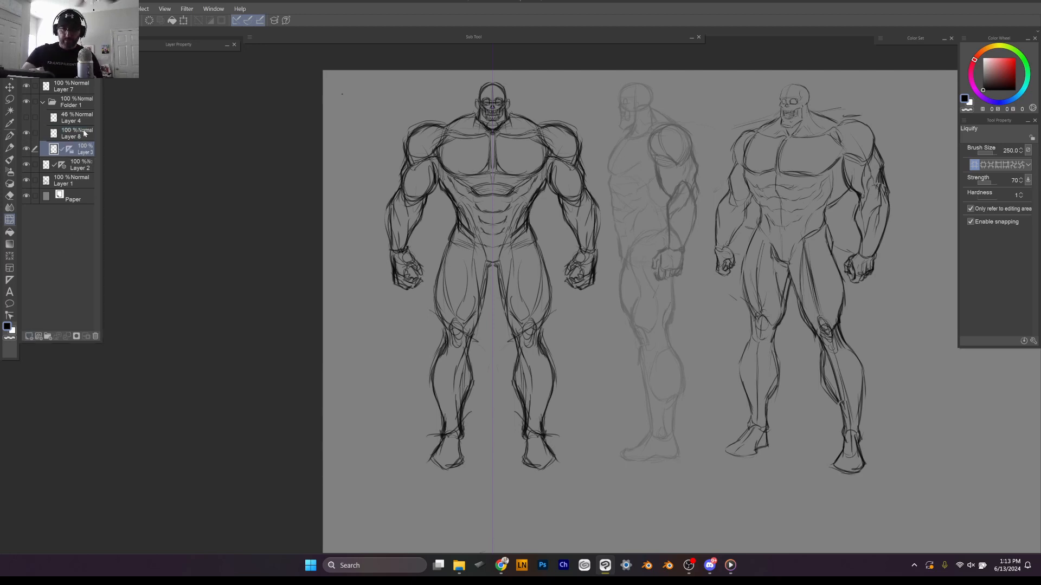
left_click(69, 56)
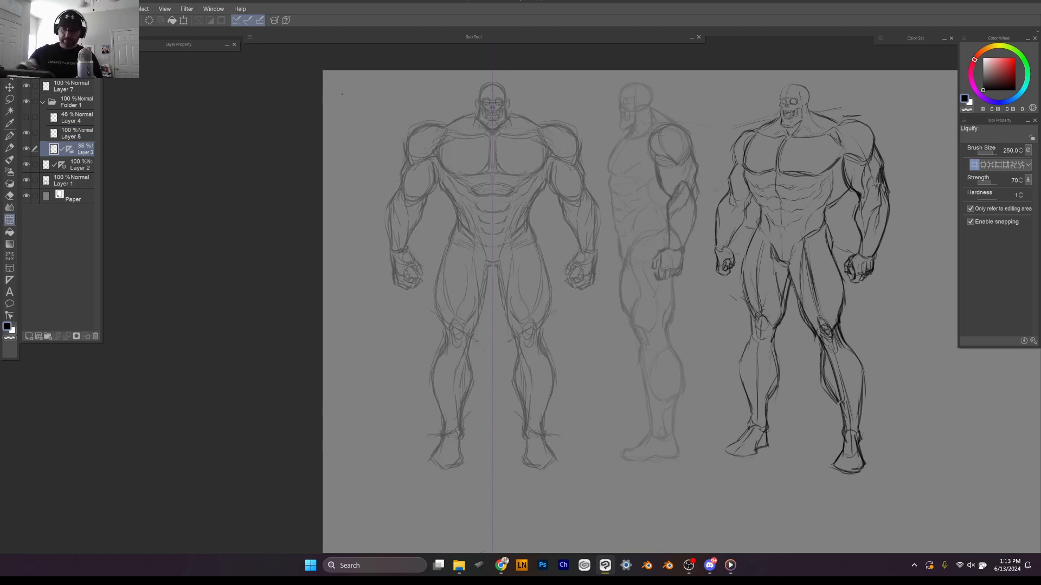
Step: On the new Layer 8, draw the front figure's mirrored head sides and angular jaw with the 10.0 mapping pen
scroll(554, 78, "up", 1)
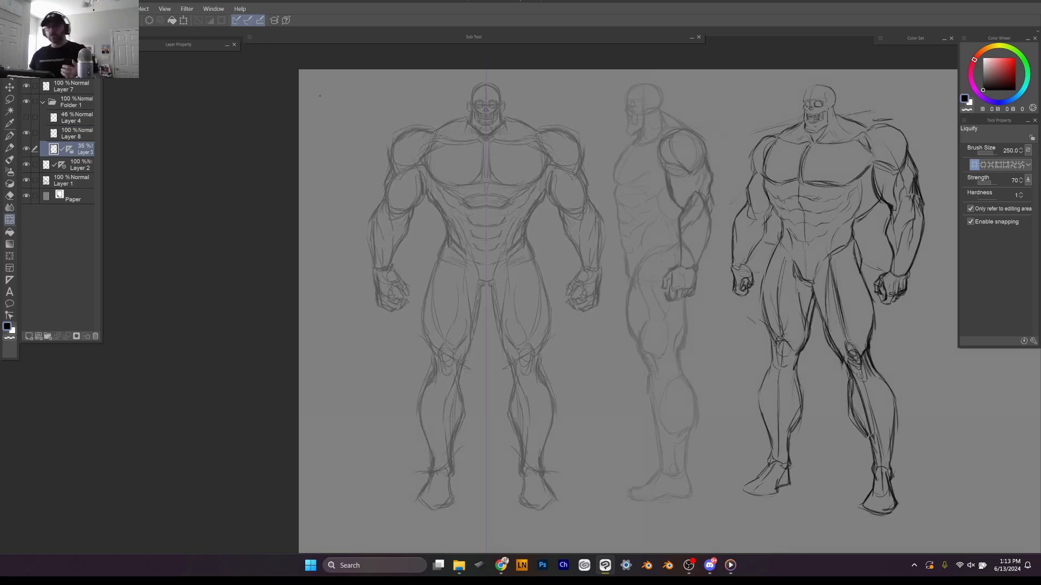
key("p")
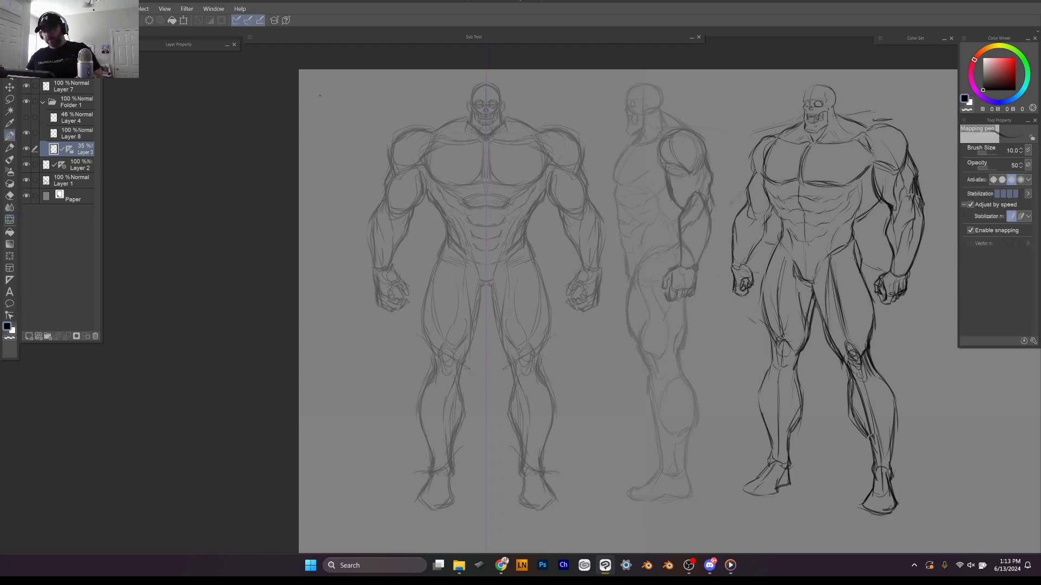
scroll(441, 117, "up", 3)
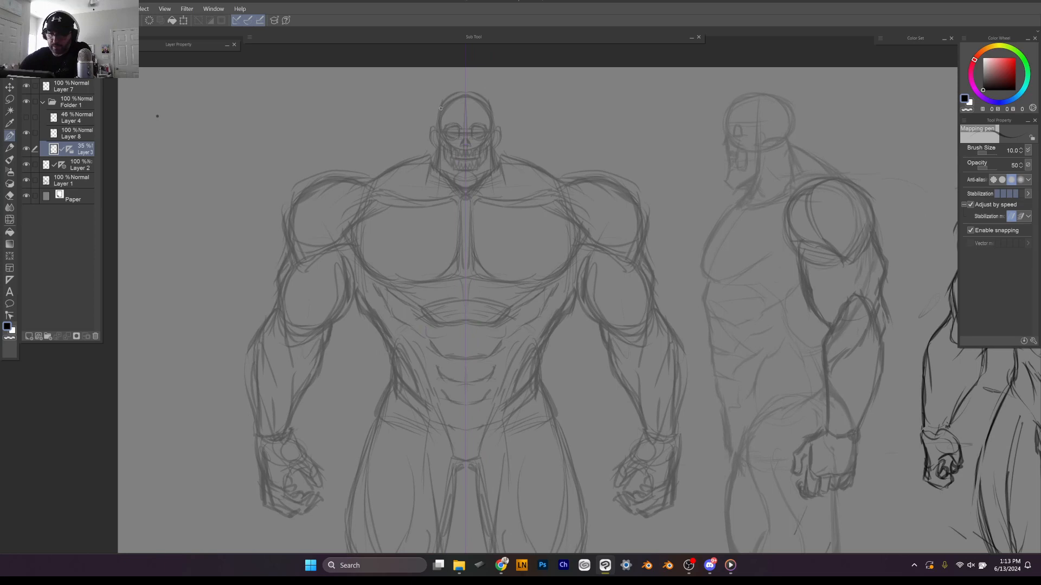
left_click(86, 133)
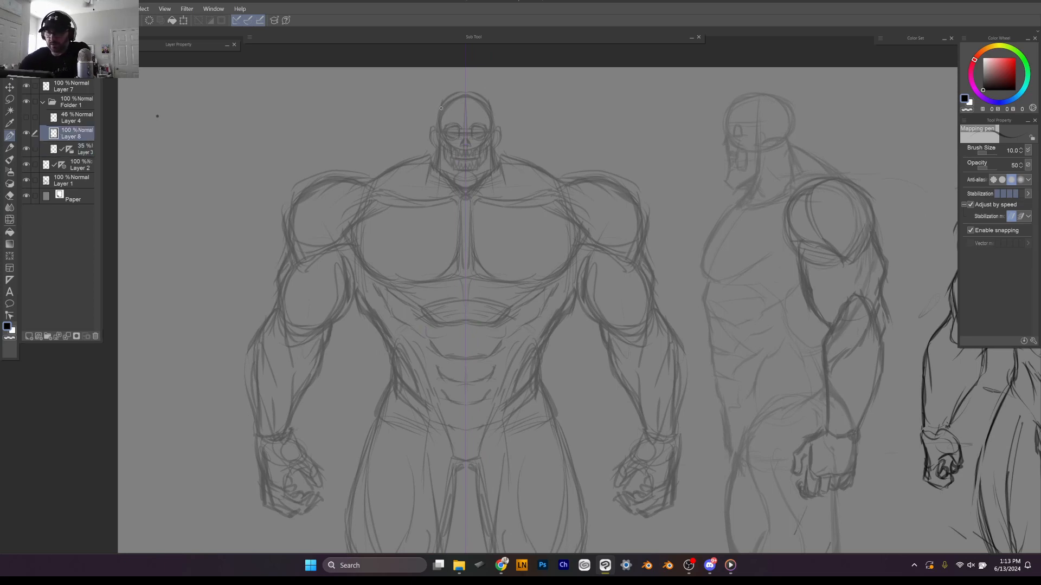
left_click_drag(441, 108, 435, 158)
left_click_drag(491, 109, 497, 160)
mouse_move(441, 108)
left_mouse_down()
mouse_move(431, 168)
mouse_move(443, 131)
mouse_move(434, 169)
mouse_move(450, 187)
mouse_move(477, 192)
mouse_move(453, 189)
mouse_move(477, 189)
left_mouse_up()
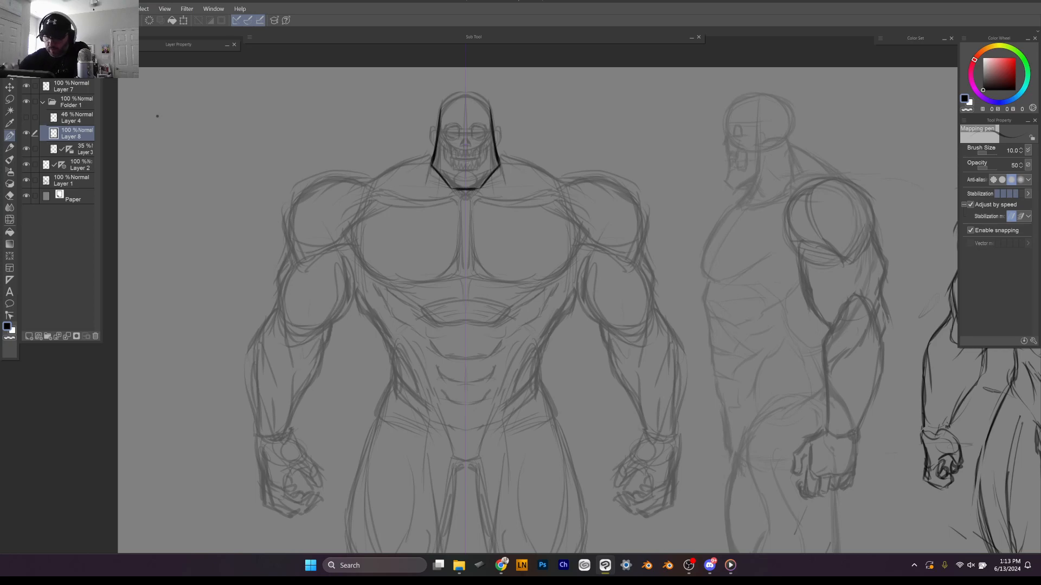
Step: Draw the front figure's frowning mouth, round eyes, angry brows, broad nose, cheek creases and chin inside the head outline
left_click_drag(449, 161, 464, 165)
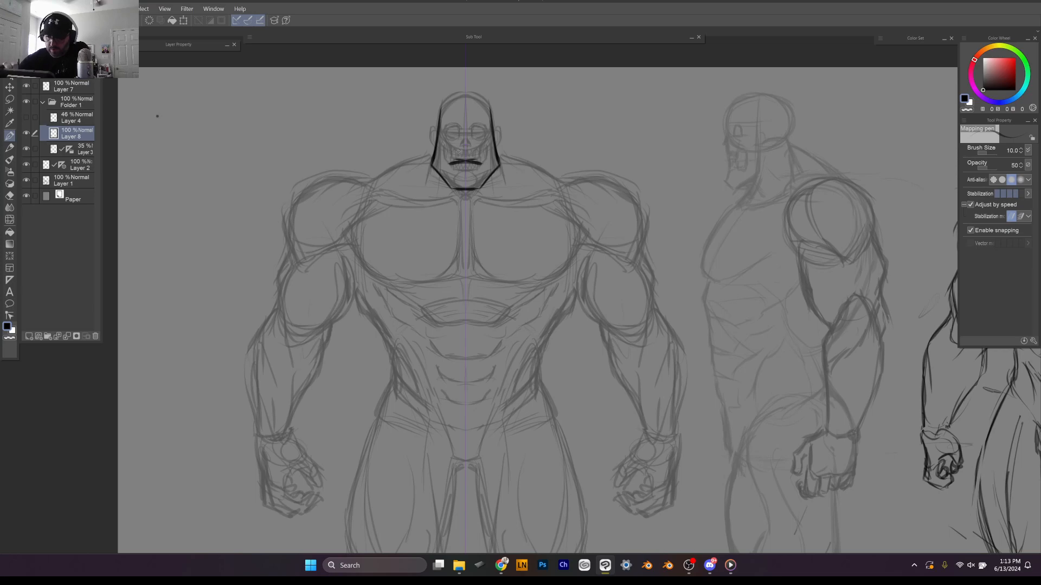
mouse_move(449, 132)
left_mouse_down()
mouse_move(451, 142)
mouse_move(460, 134)
left_mouse_up()
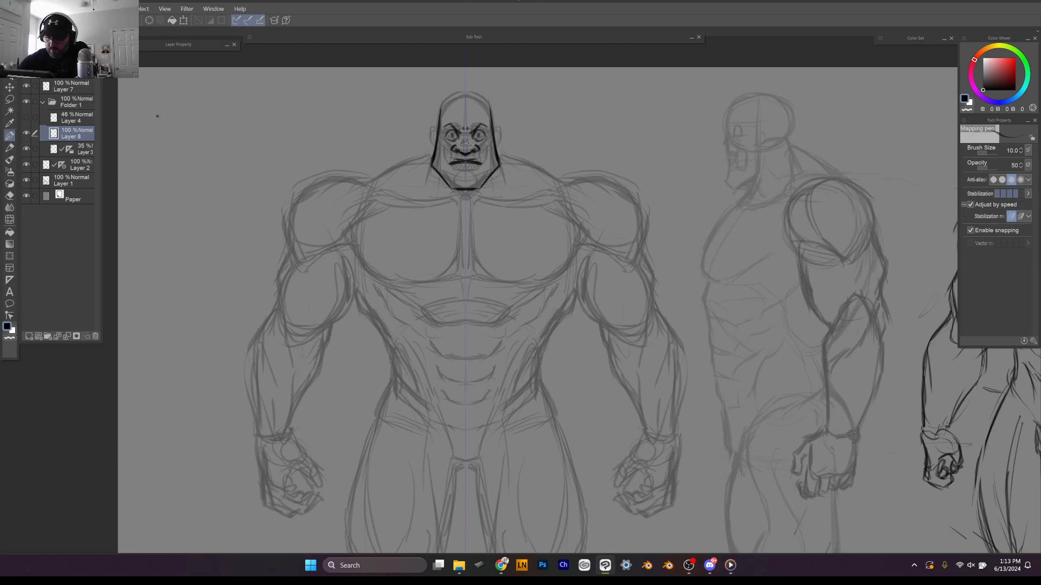
mouse_move(459, 134)
left_mouse_down()
mouse_move(471, 139)
mouse_move(452, 136)
left_mouse_up()
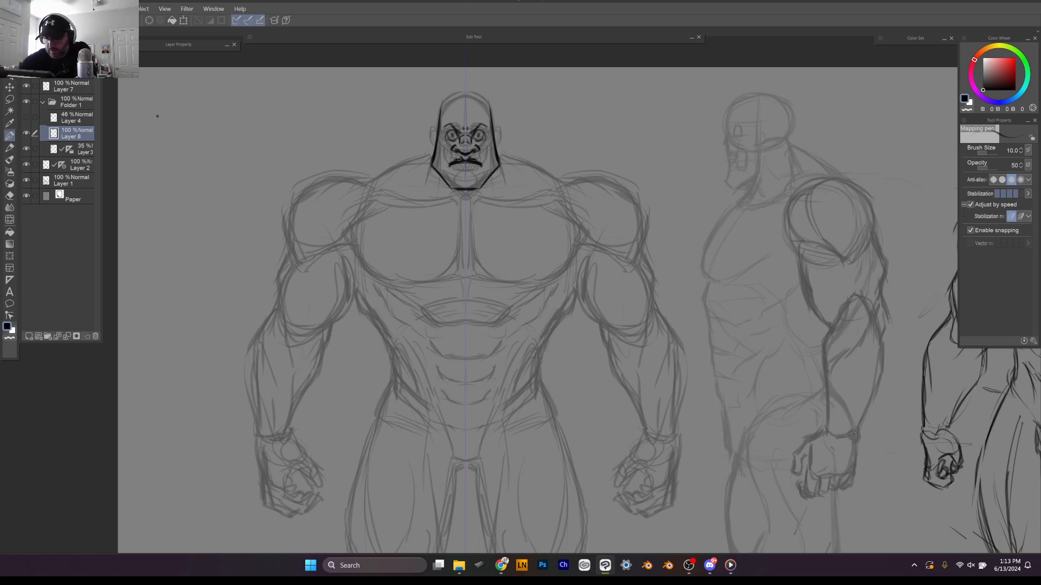
left_click_drag(459, 158, 464, 172)
Step: Add the ears, pointed topknot, spiky side tufts, mouth creases and hanging strands beside the jaw to the front figure's head
mouse_move(437, 138)
left_mouse_down()
mouse_move(445, 160)
mouse_move(431, 129)
mouse_move(435, 141)
left_mouse_up()
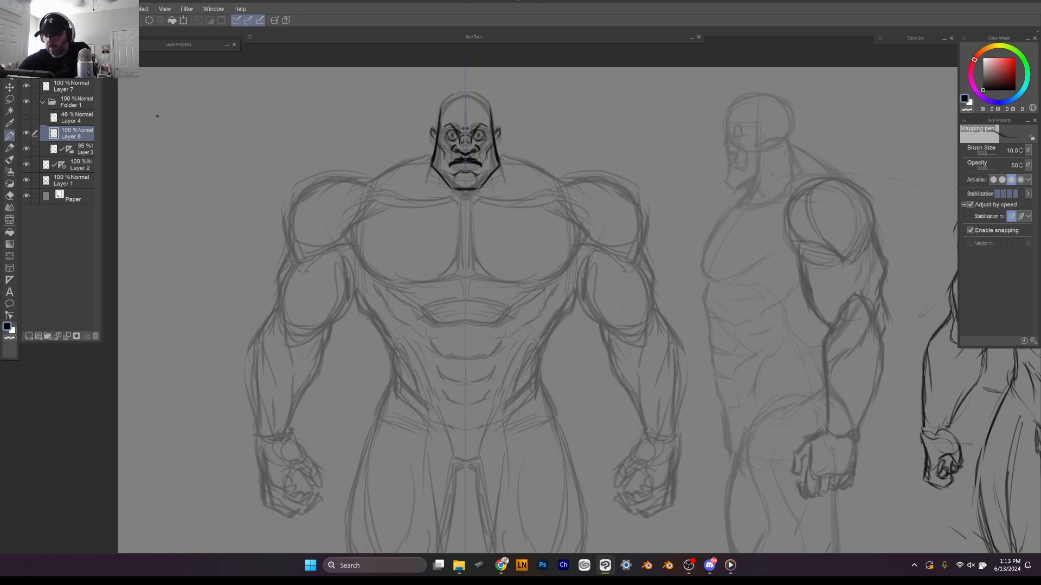
mouse_move(442, 105)
left_mouse_down()
mouse_move(462, 96)
mouse_move(465, 76)
mouse_move(457, 120)
mouse_move(434, 109)
mouse_move(442, 127)
left_mouse_up()
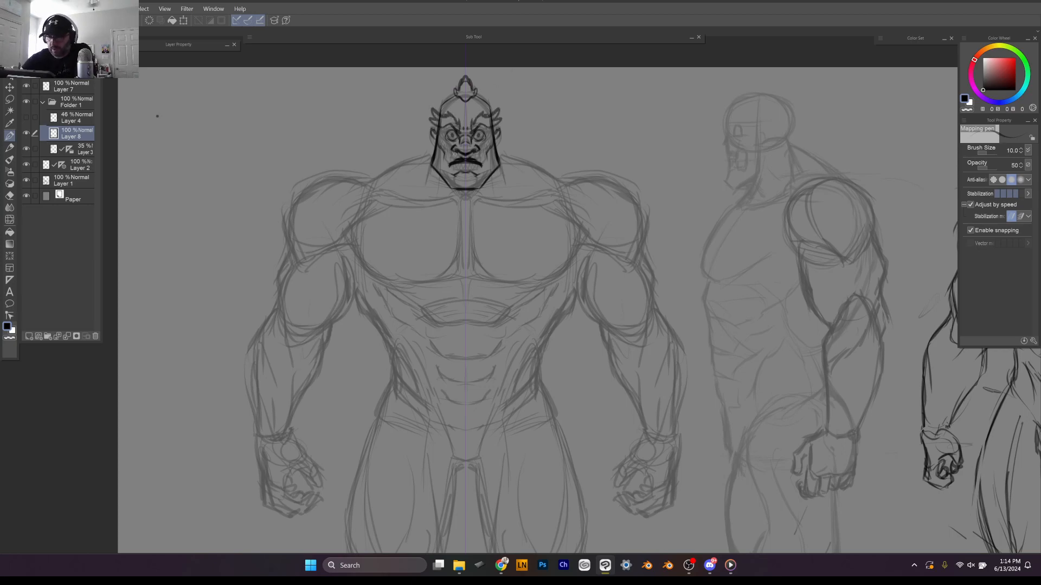
left_click_drag(458, 152, 443, 169)
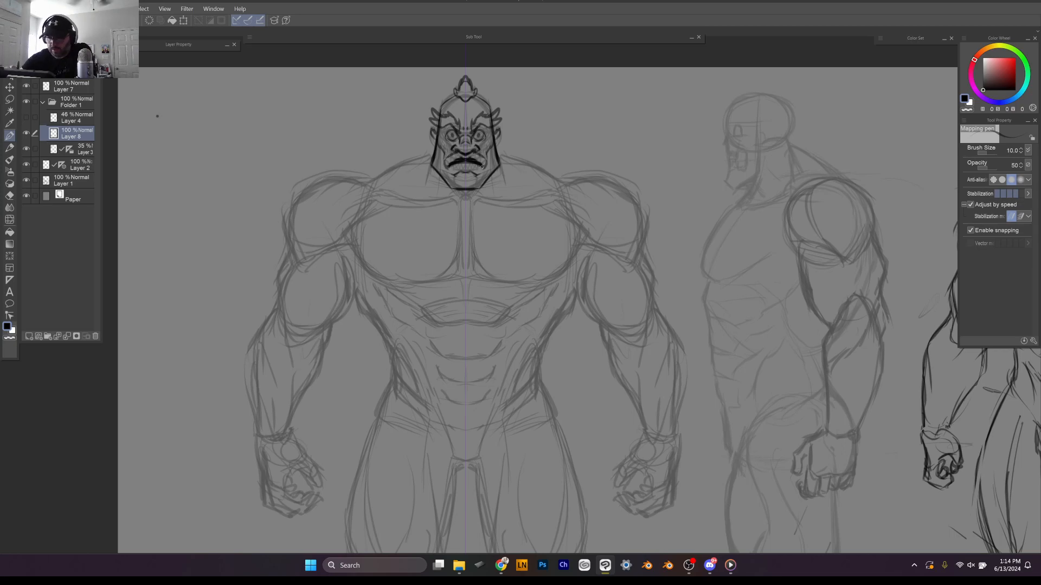
left_click_drag(494, 135, 506, 178)
Step: Draw the front figure's sloping neck-to-shoulder lines and the torso sides from the armpits down to the waist
scroll(682, 190, "down", 3)
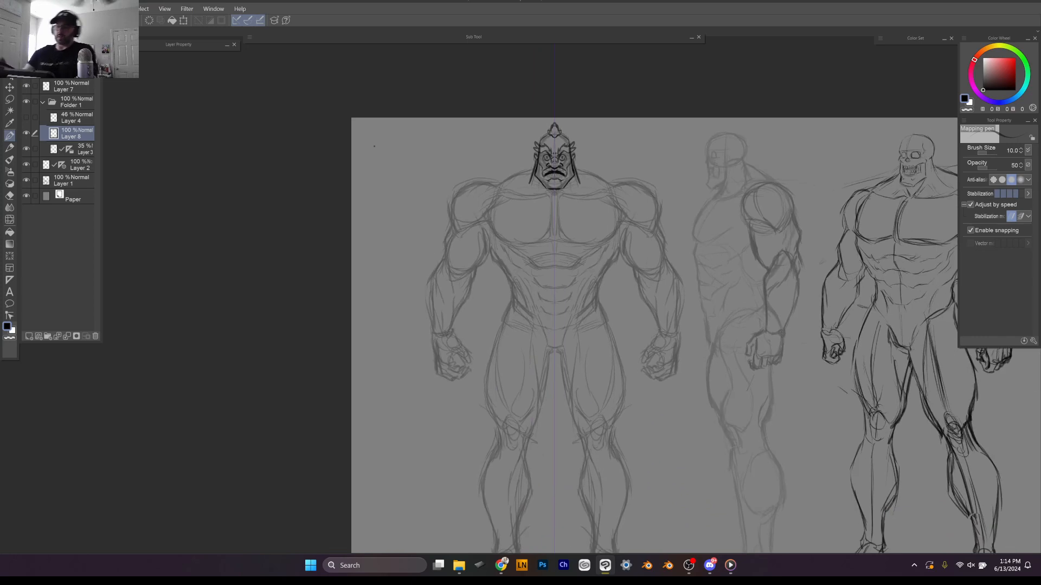
scroll(572, 246, "up", 2)
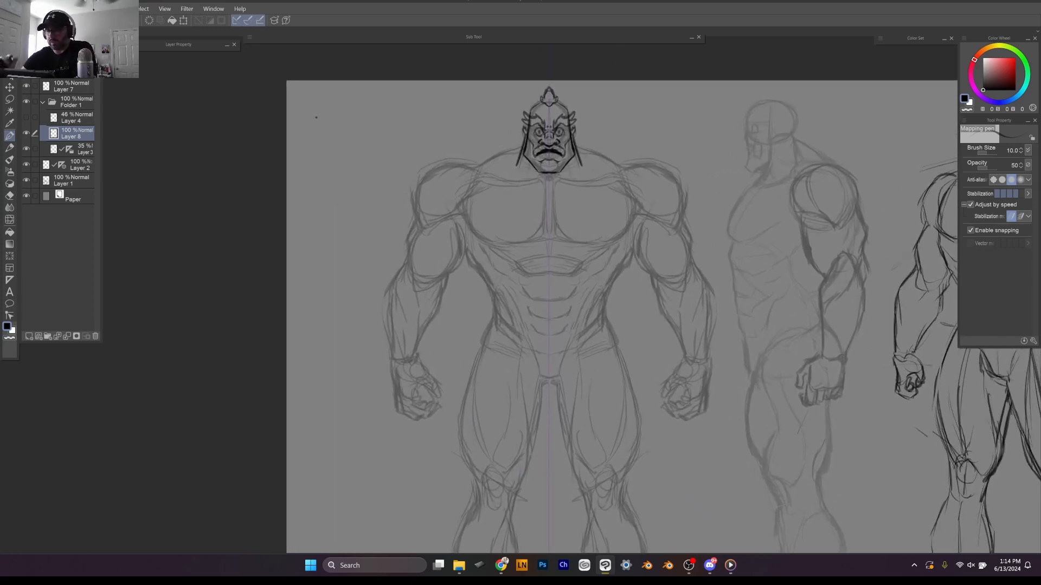
left_click_drag(559, 104, 539, 107)
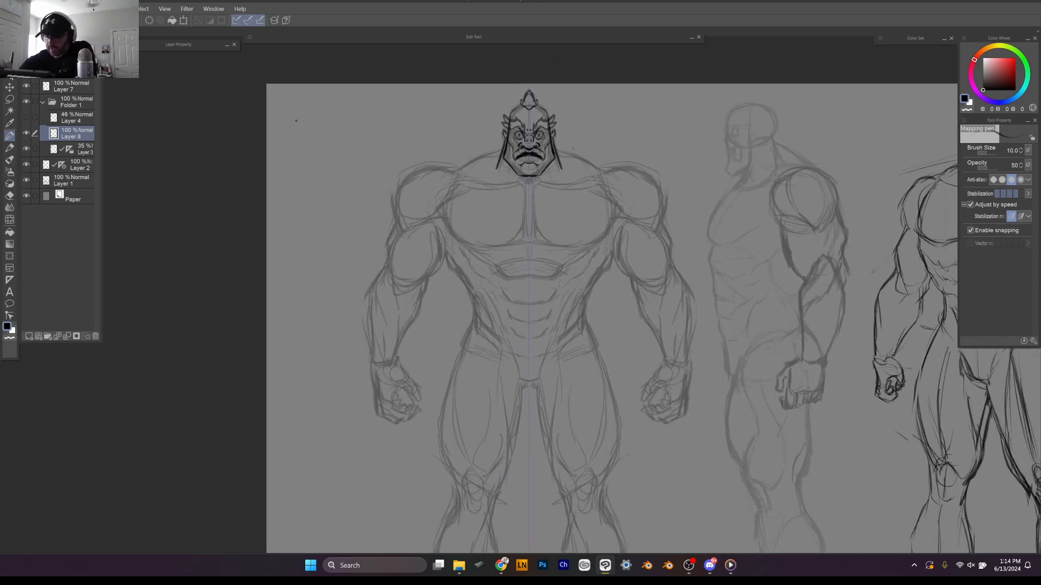
left_click_drag(554, 147, 608, 169)
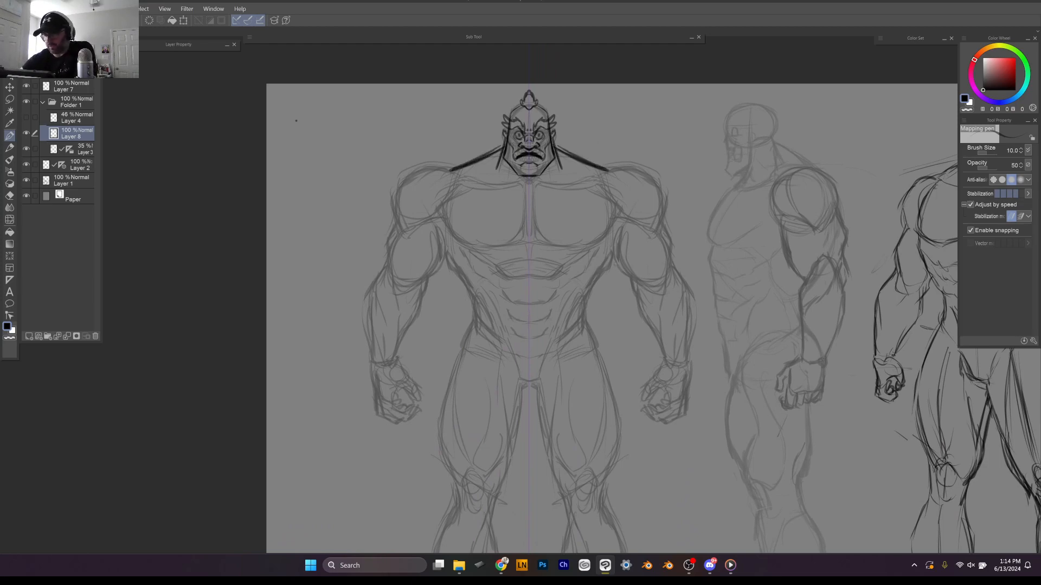
left_click_drag(613, 257, 576, 324)
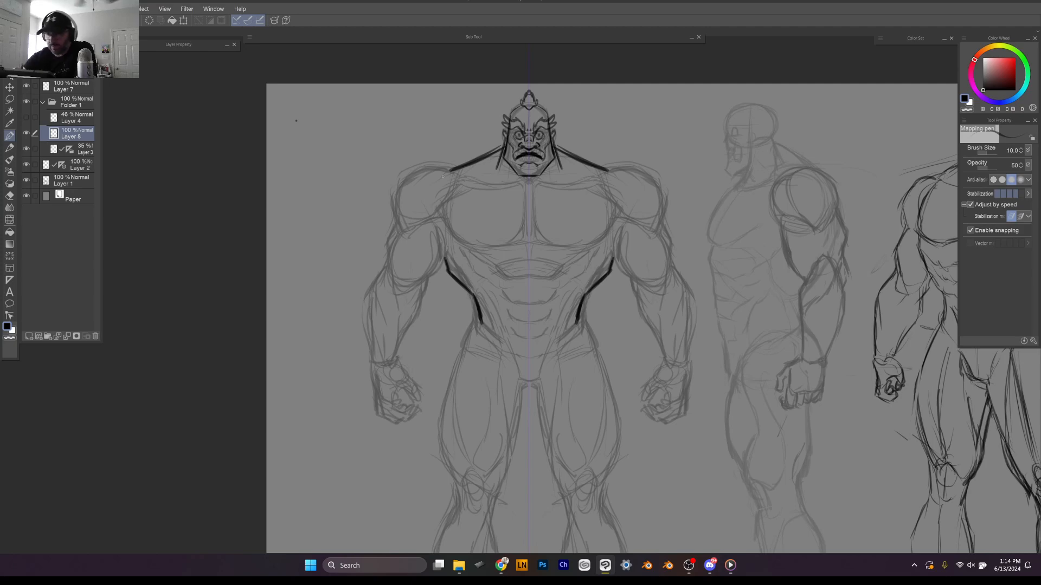
mouse_move(449, 172)
left_mouse_down()
mouse_move(422, 170)
mouse_move(457, 169)
mouse_move(419, 169)
mouse_move(400, 221)
left_mouse_up()
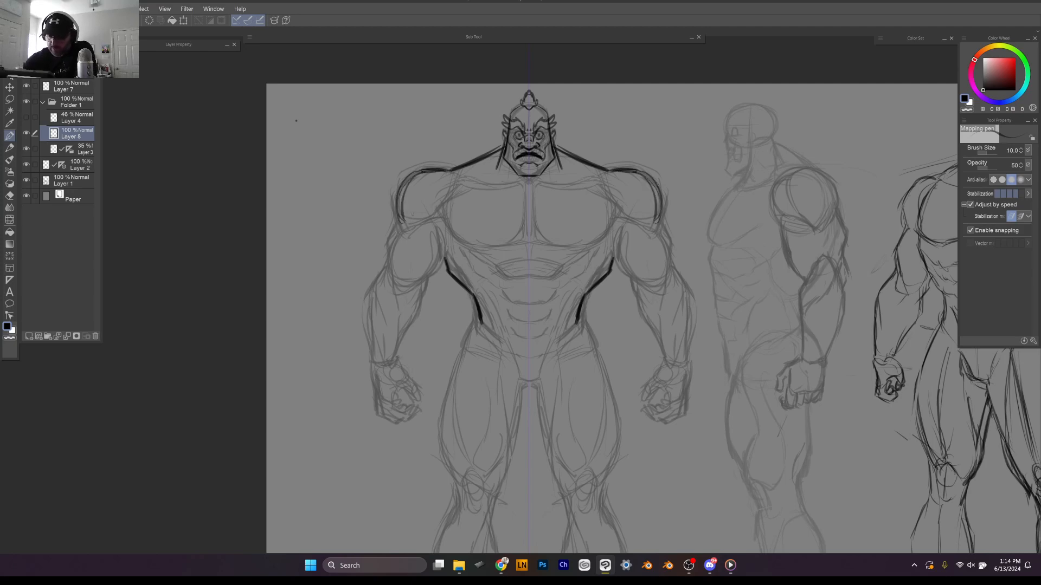
key("ctrl+z")
key("ctrl+z")
key("ctrl+z")
key("ctrl+z")
Step: Outline the front figure's rounded shoulders and draw the inner upper-arm lines from the armpits on both sides
left_click_drag(642, 253, 573, 261)
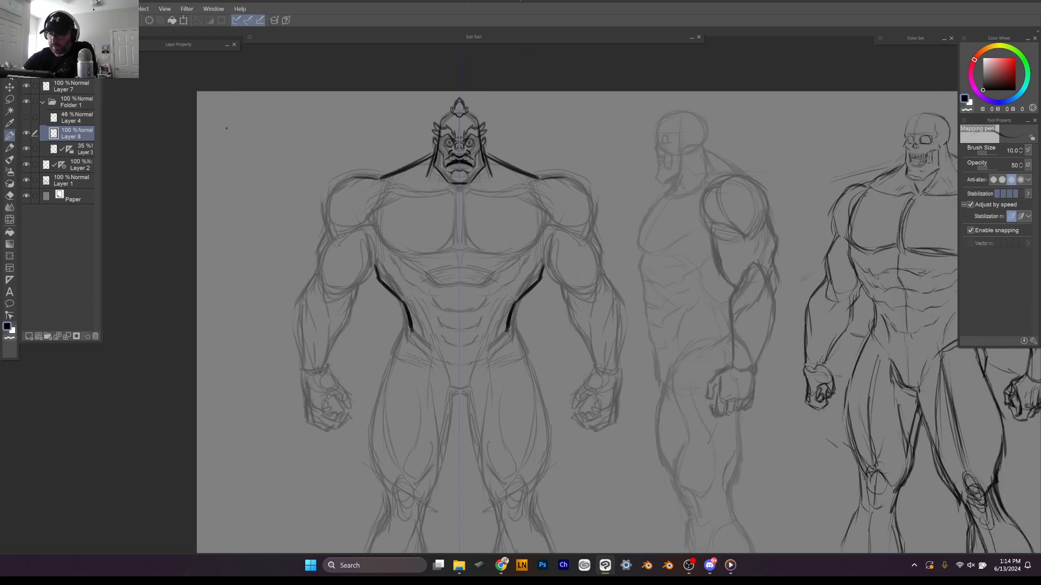
mouse_move(540, 178)
left_mouse_down()
mouse_move(574, 175)
mouse_move(597, 206)
mouse_move(595, 232)
left_mouse_up()
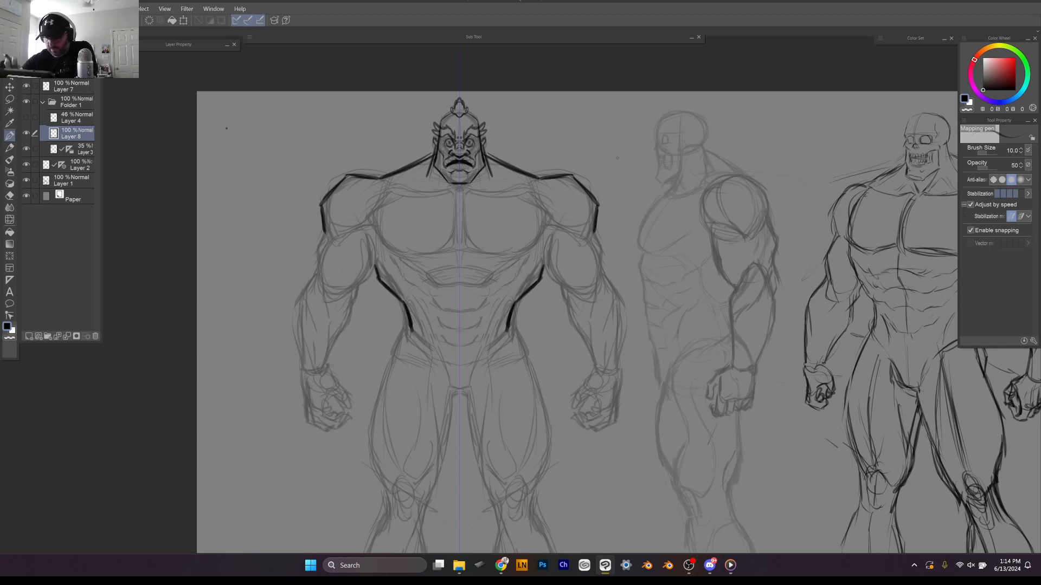
mouse_move(560, 174)
left_mouse_down()
mouse_move(597, 209)
mouse_move(594, 221)
mouse_move(555, 176)
mouse_move(589, 197)
mouse_move(595, 230)
left_mouse_up()
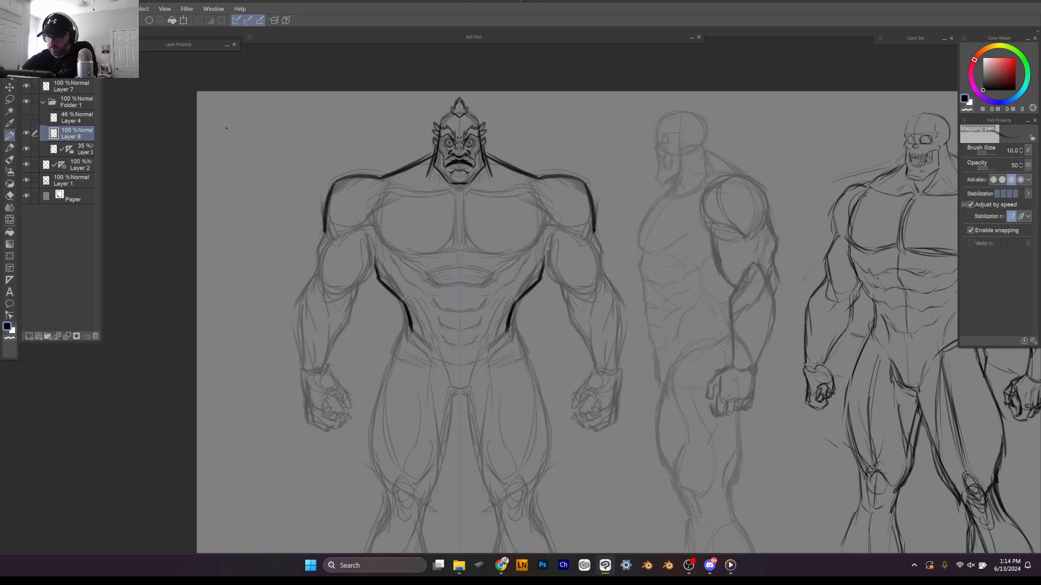
left_click_drag(544, 241, 565, 286)
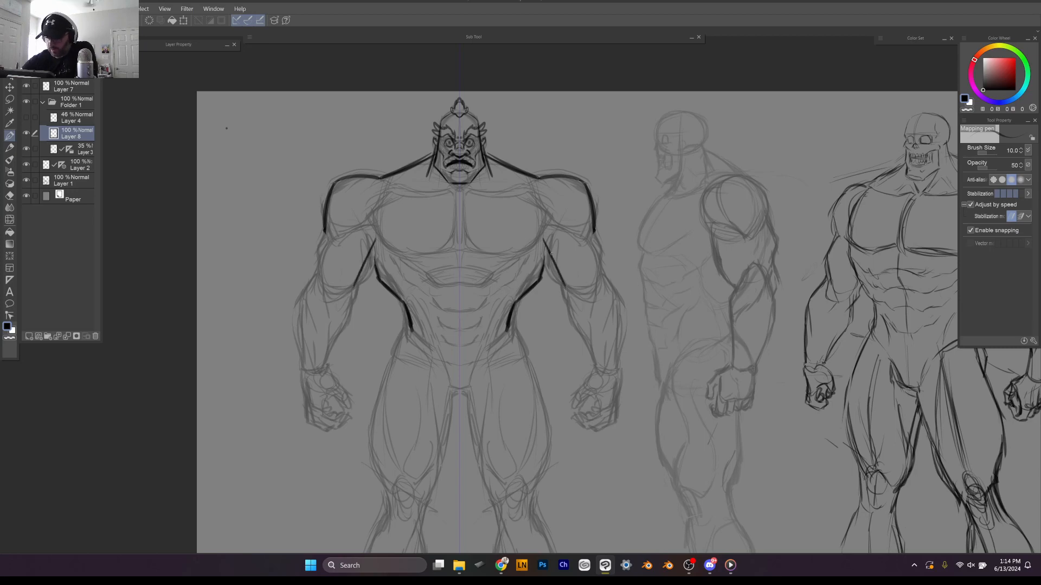
Step: Outline the front figure's outer arms and forearms down to the wrists, and add the biceps and inner forearm lines on both sides
mouse_move(596, 232)
left_mouse_down()
mouse_move(604, 278)
mouse_move(574, 309)
mouse_move(592, 373)
left_mouse_up()
left_click_drag(565, 289, 589, 365)
mouse_move(602, 272)
left_mouse_down()
mouse_move(619, 299)
mouse_move(619, 365)
left_mouse_up()
left_click_drag(618, 328, 590, 369)
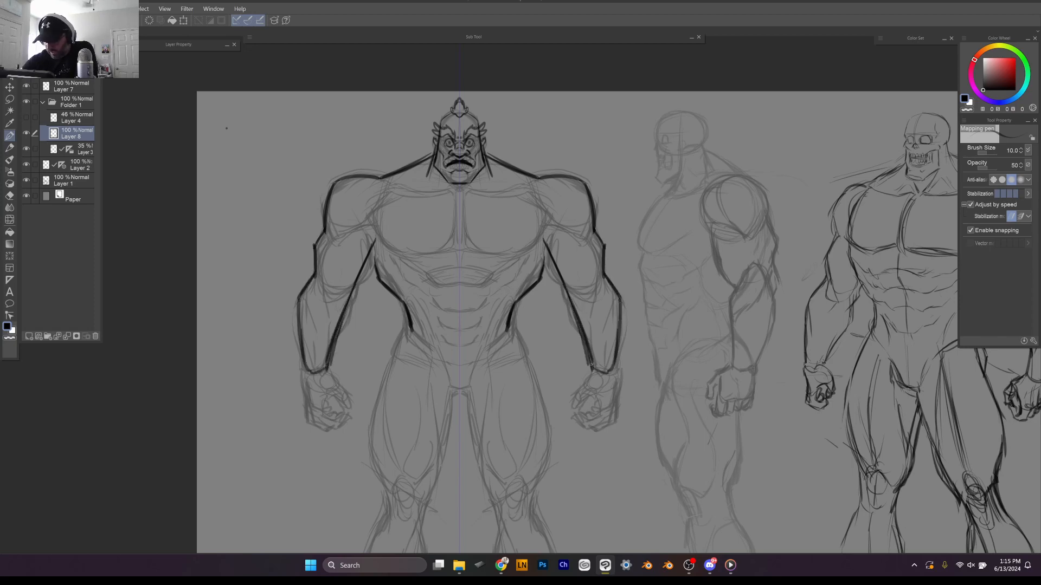
mouse_move(570, 292)
left_mouse_down()
mouse_move(587, 299)
mouse_move(587, 320)
left_mouse_up()
mouse_move(566, 229)
left_mouse_down()
mouse_move(587, 241)
mouse_move(593, 263)
left_mouse_up()
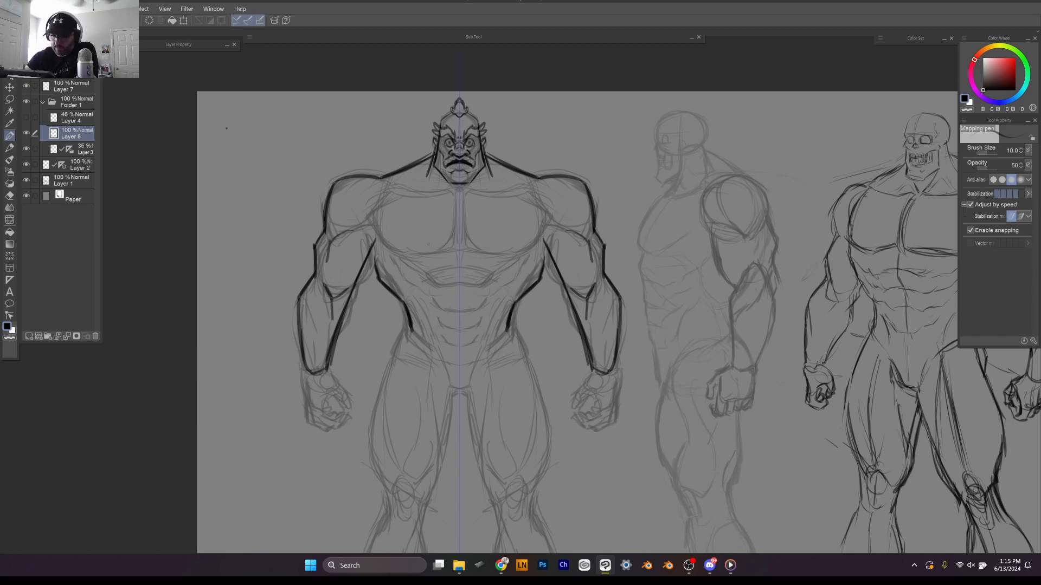
Step: Draw the front figure's lower pectoral curves, sternum lines, armpit creases and collarbones
mouse_move(372, 224)
left_mouse_down()
mouse_move(402, 253)
mouse_move(445, 258)
mouse_move(449, 248)
left_mouse_up()
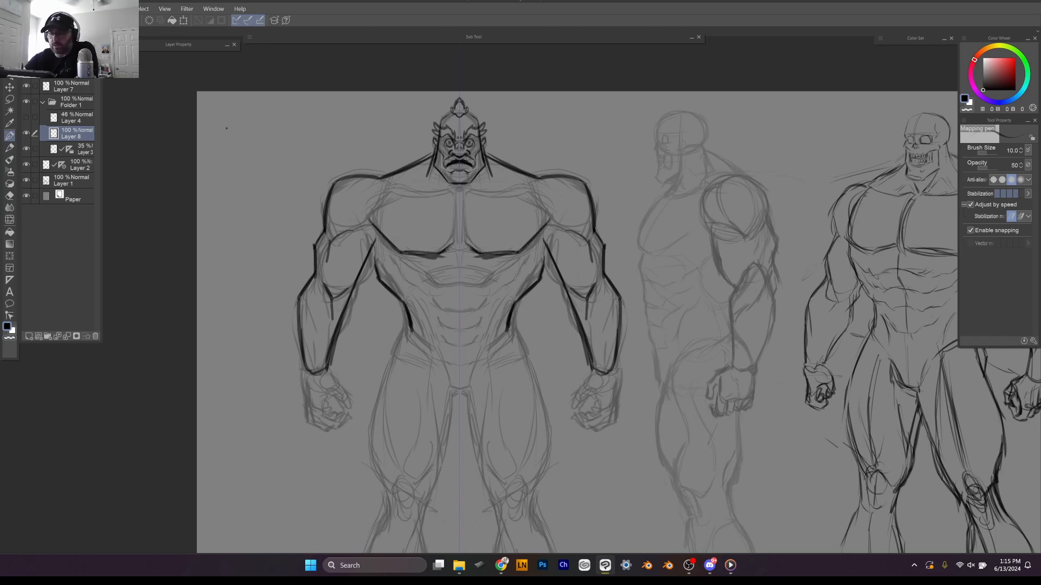
left_click_drag(455, 206, 456, 241)
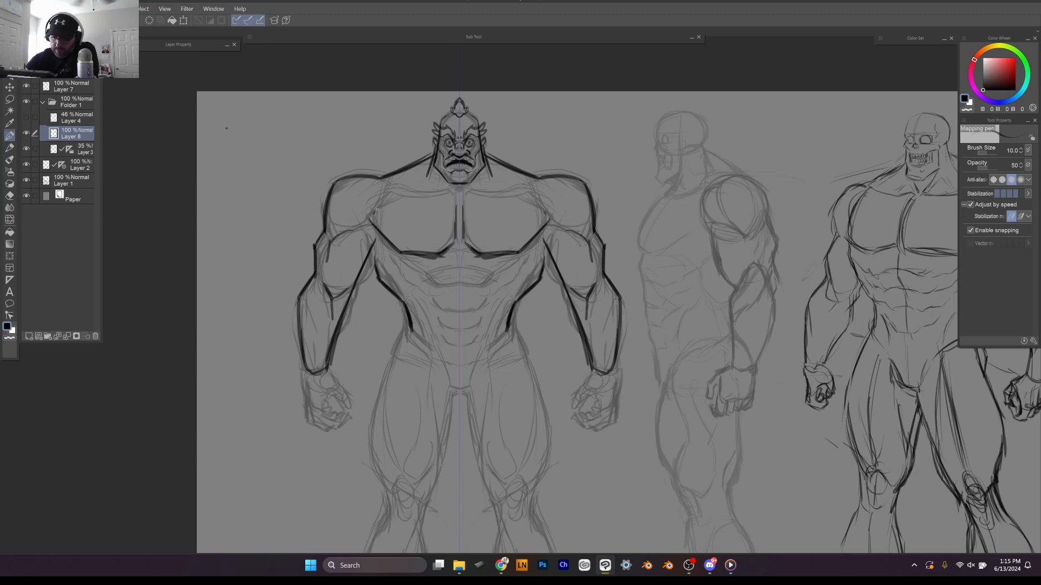
left_click_drag(389, 199, 371, 217)
mouse_move(395, 181)
left_mouse_down()
mouse_move(390, 199)
mouse_move(451, 191)
left_mouse_up()
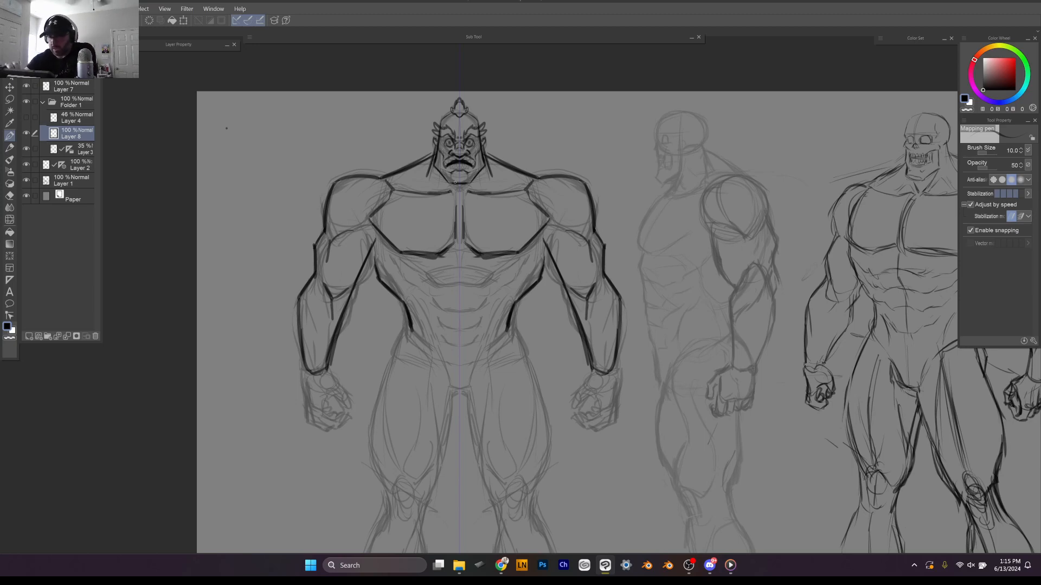
Step: Add the front figure's short abdominal creases and the converging lower-belly lines down to the crotch
mouse_move(423, 274)
left_mouse_down()
mouse_move(451, 283)
mouse_move(438, 304)
mouse_move(458, 314)
left_mouse_up()
left_click_drag(440, 320, 457, 330)
mouse_move(444, 336)
left_mouse_down()
mouse_move(454, 347)
mouse_move(449, 381)
left_mouse_up()
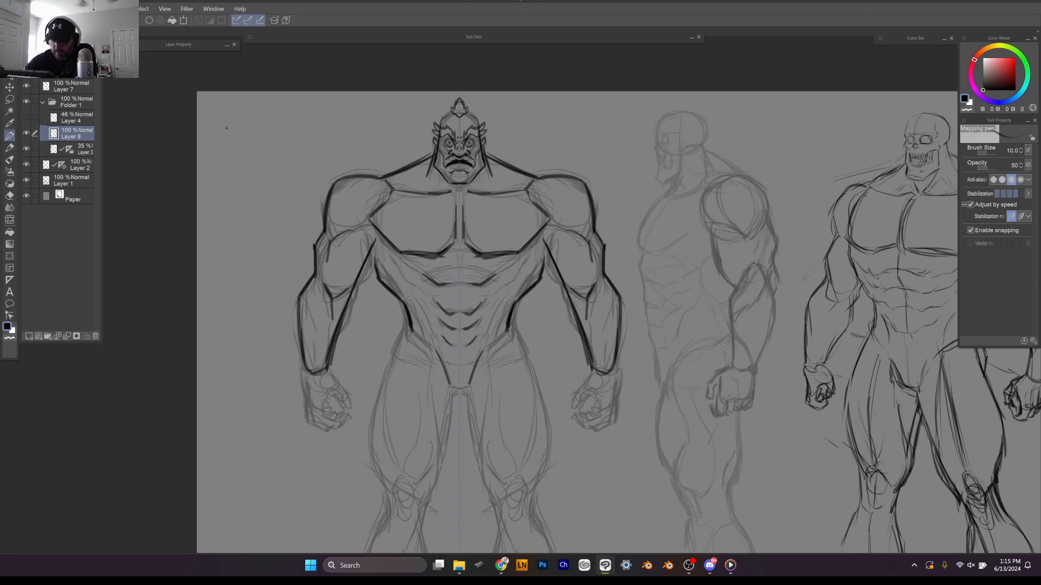
Step: Outline the front figure's legs with outer thigh, inner thigh and calf lines running down to the ankles
mouse_move(411, 326)
left_mouse_down()
mouse_move(425, 343)
mouse_move(392, 364)
mouse_move(372, 441)
mouse_move(384, 496)
left_mouse_up()
key("ctrl+minus")
key("ctrl+minus")
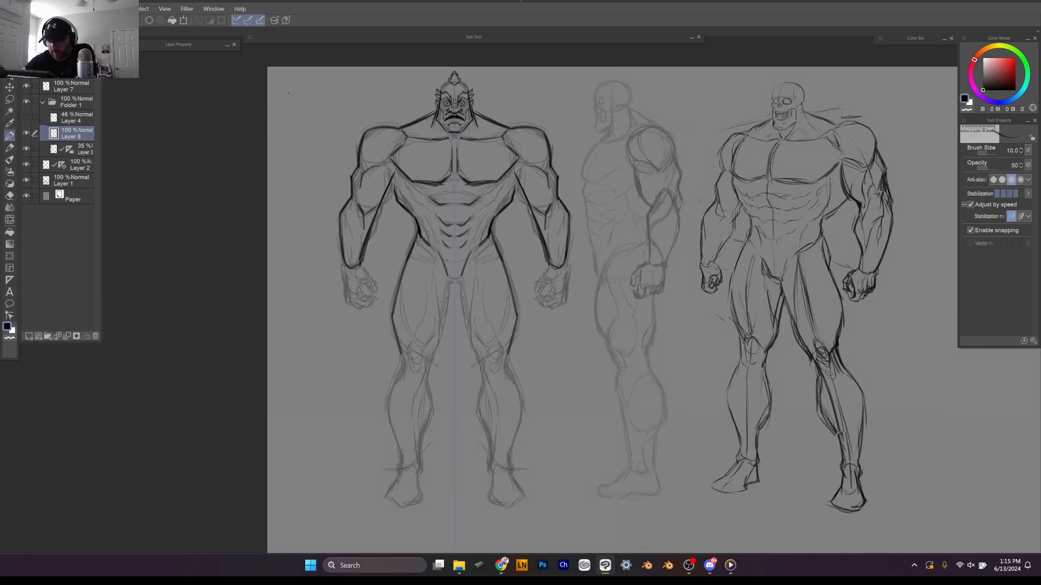
left_click_drag(449, 281, 424, 388)
mouse_move(400, 348)
left_mouse_down()
mouse_move(387, 408)
mouse_move(401, 461)
left_mouse_up()
left_click_drag(426, 387, 419, 447)
left_click_drag(426, 386, 419, 481)
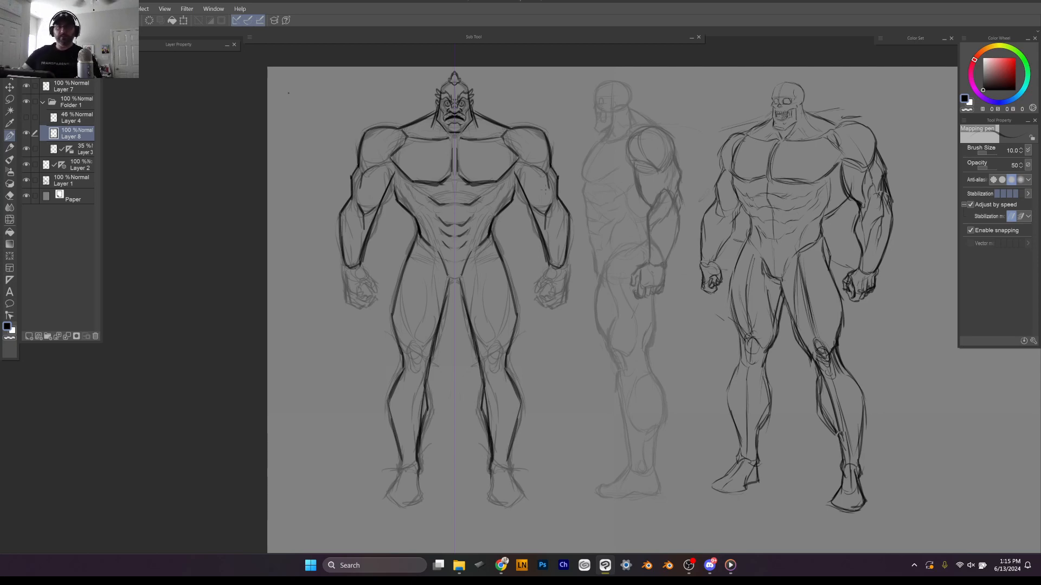
Step: Select the whole canvas and delete all the front-view line art on Layer 8
scroll(350, 132, "up", 3)
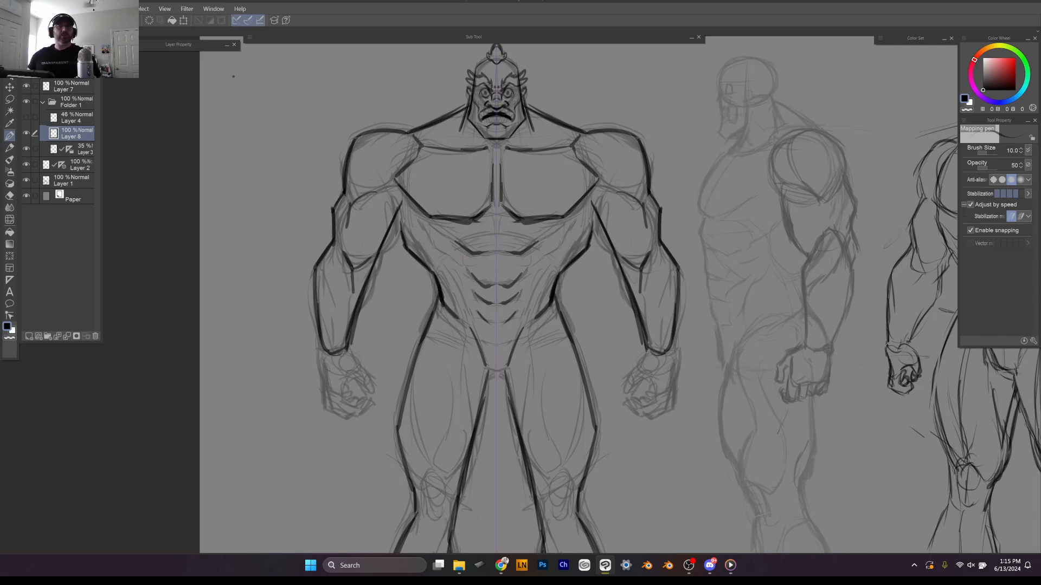
scroll(291, 147, "down", 3)
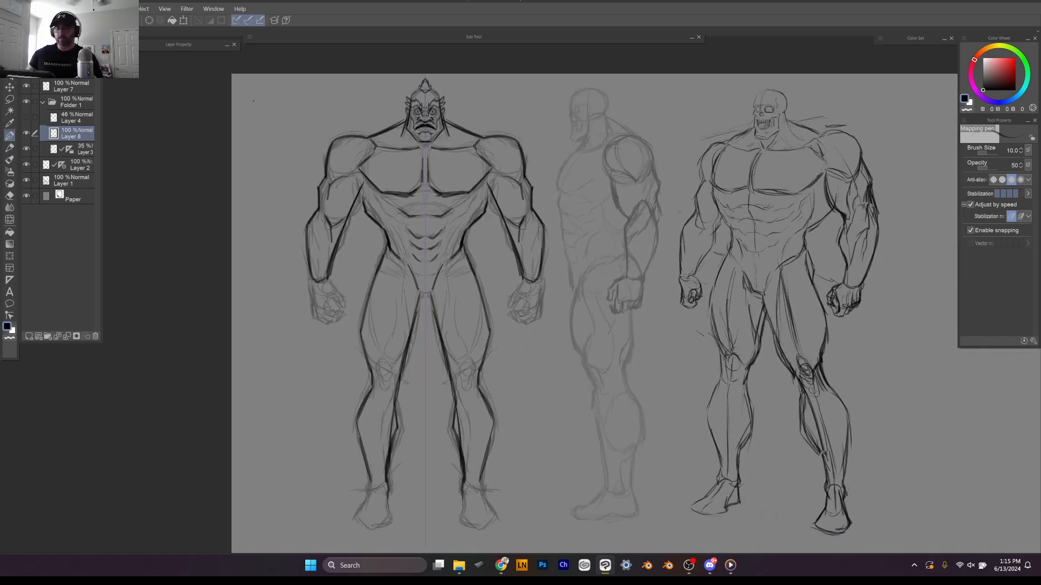
key("ctrl+a")
key("Delete")
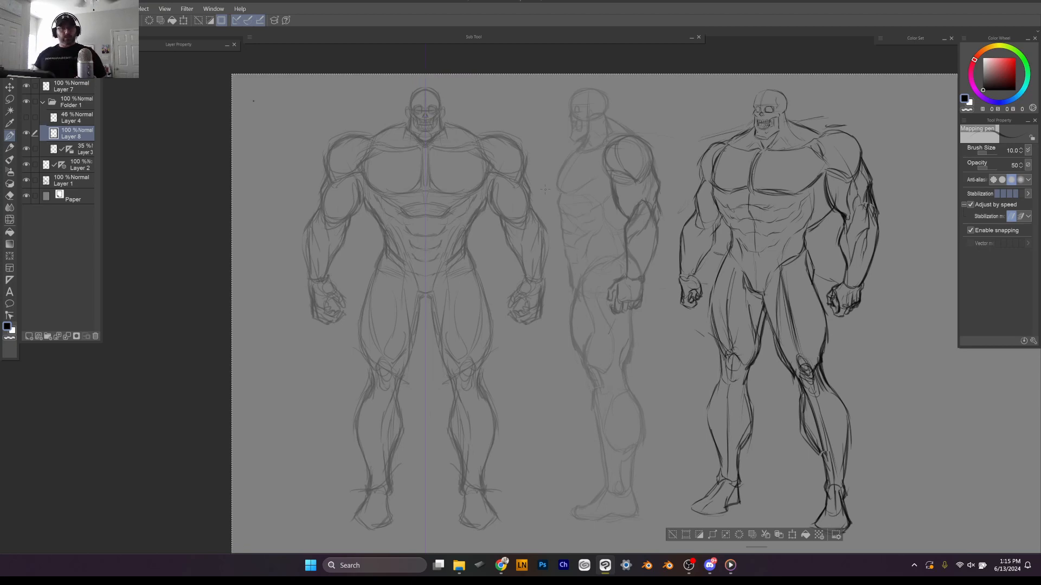
Step: Reduce the pen's brush size to 6
scroll(378, 60, "up", 5)
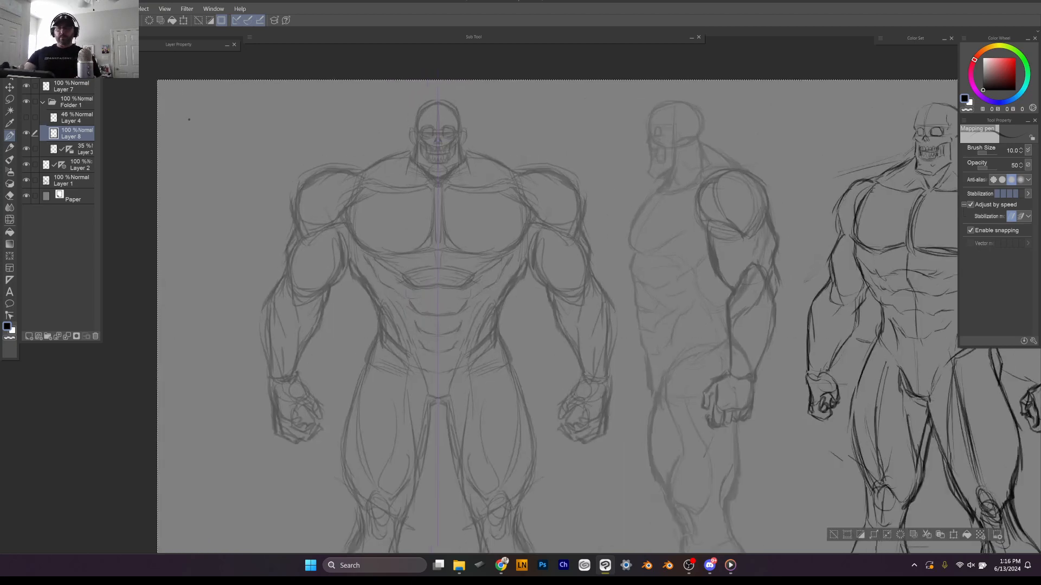
key("bracketleft")
key("bracketleft")
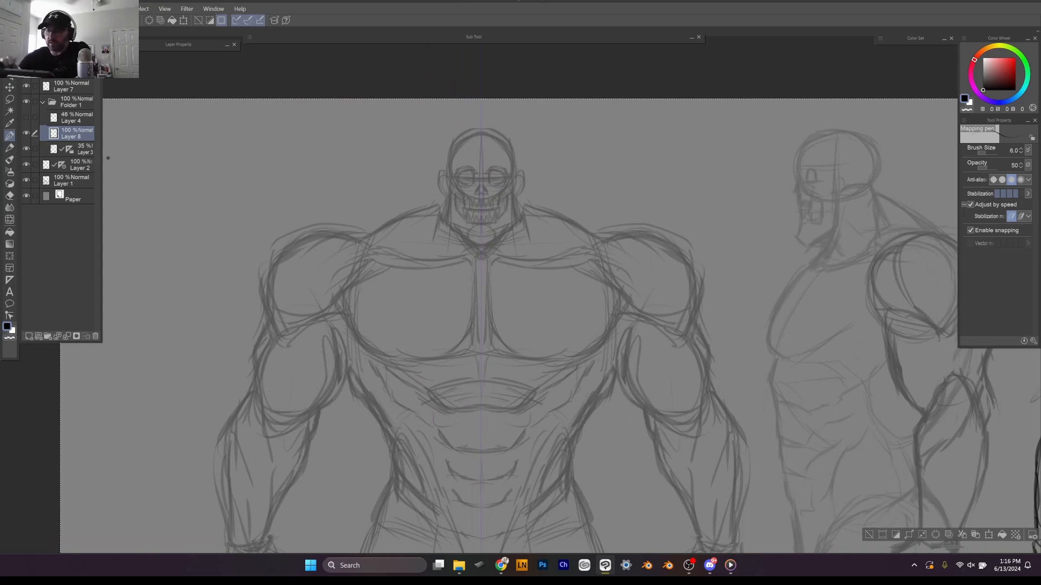
scroll(506, 179, "up", 3)
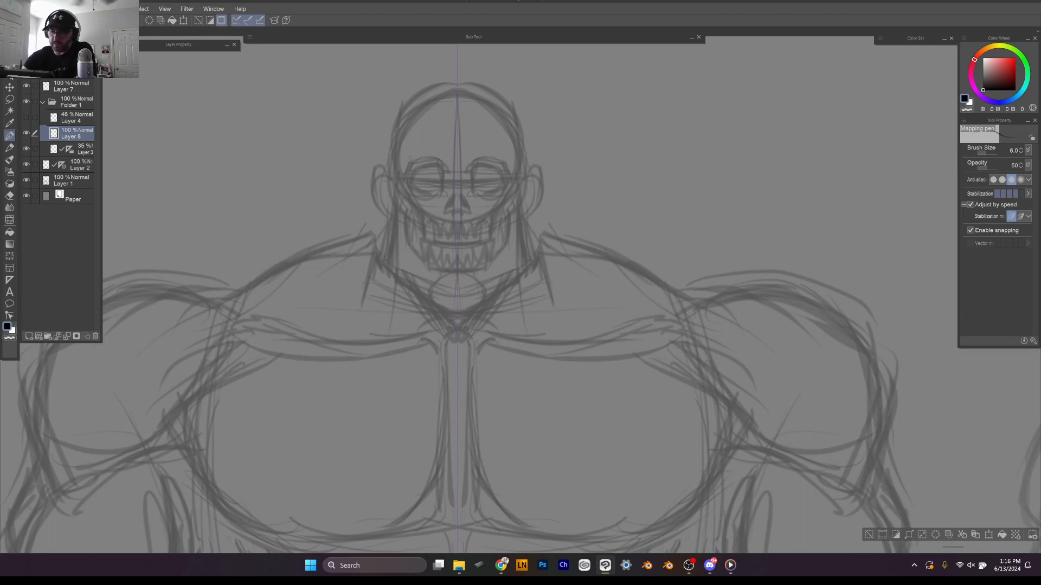
scroll(183, 152, "down", 3)
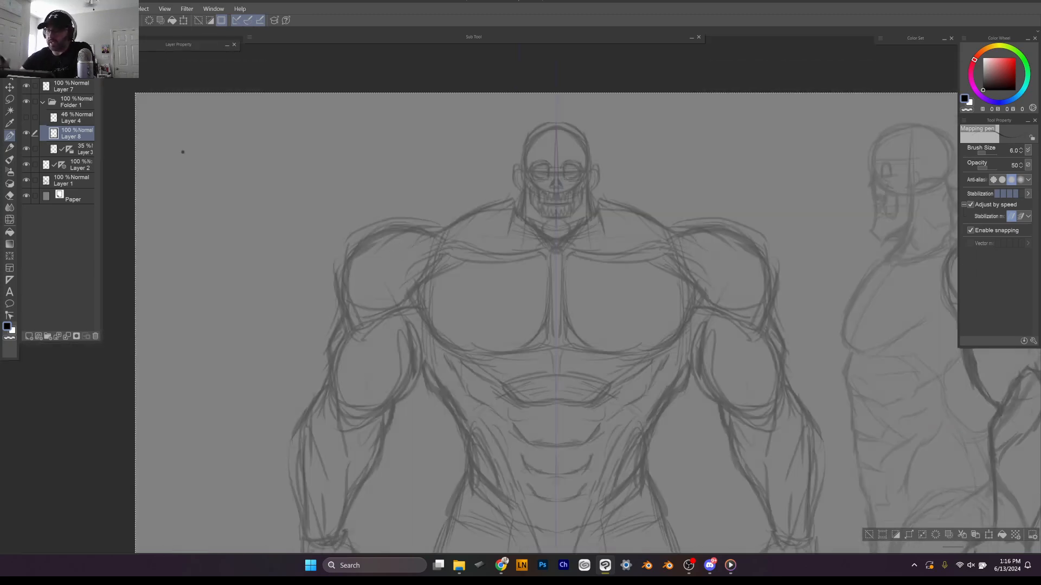
left_click_drag(183, 151, 196, 117)
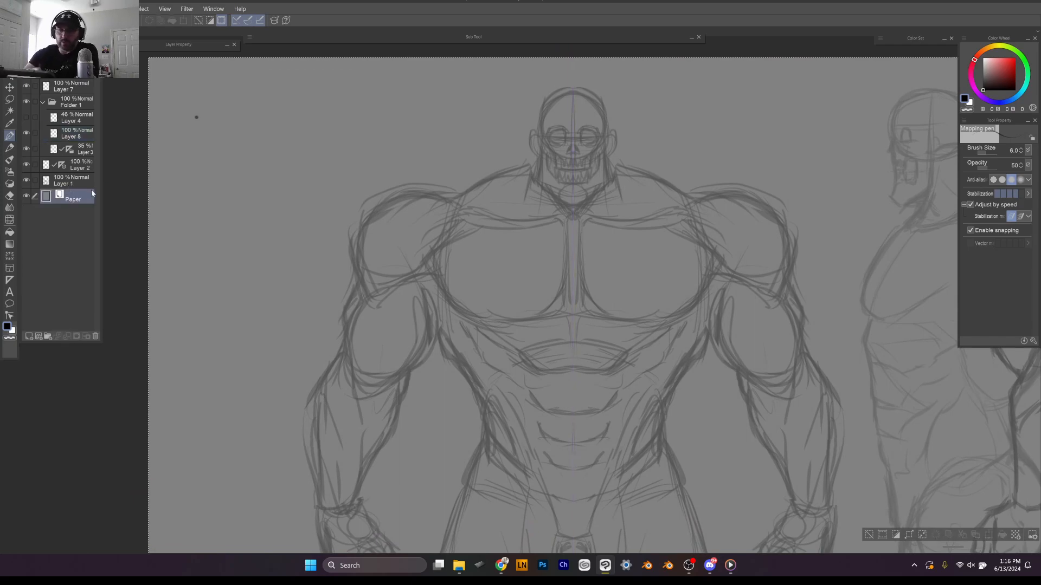
Step: Make Layer 1 the active layer and clear the canvas selection
left_click(78, 187)
scroll(553, 306, "down", 5)
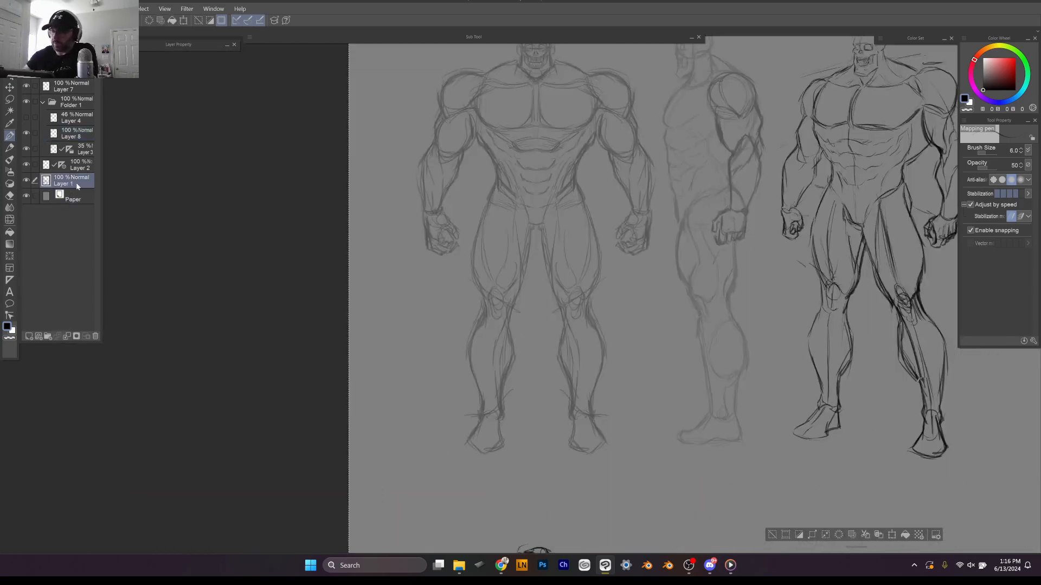
scroll(553, 306, "up", 3)
scroll(553, 306, "up", 3)
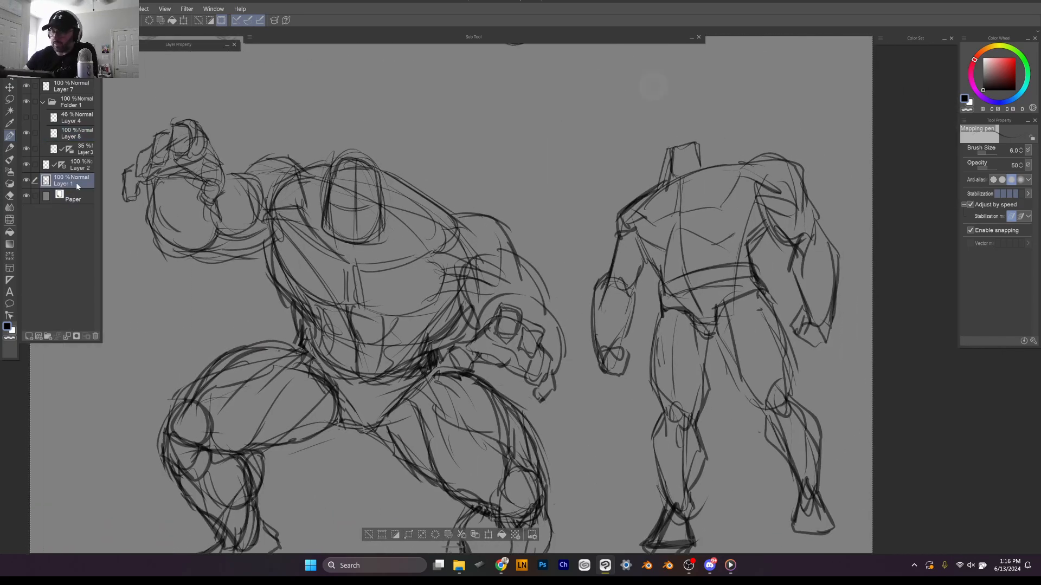
key("ctrl+d")
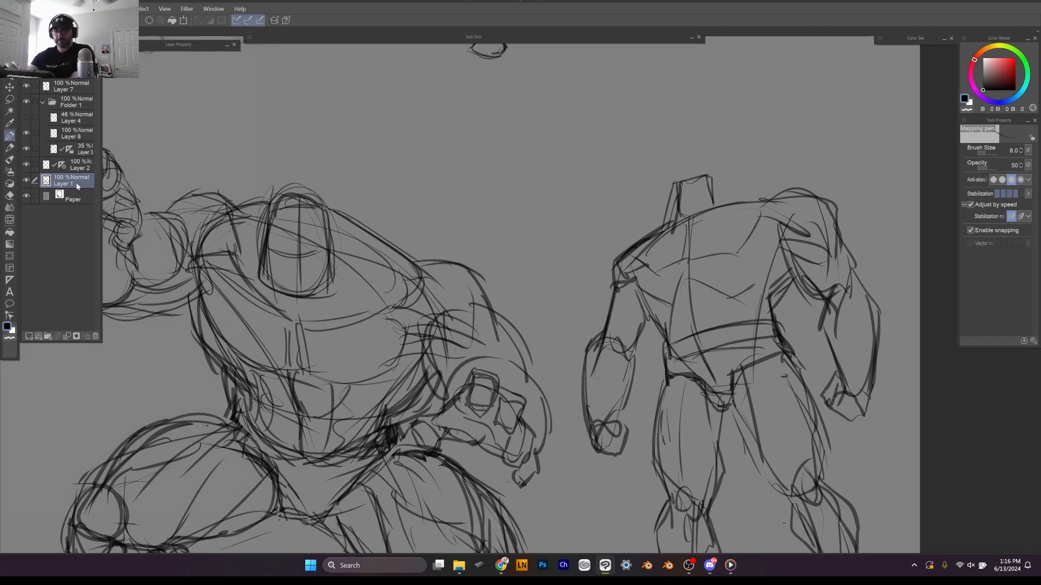
Step: Sketch a new head above and between the crouching and standing figures: oval with cross guidelines, eye sockets, nose, jaw, ear and cranium edges
mouse_move(529, 98)
left_mouse_down()
mouse_move(493, 132)
mouse_move(537, 195)
mouse_move(549, 120)
mouse_move(525, 175)
left_mouse_up()
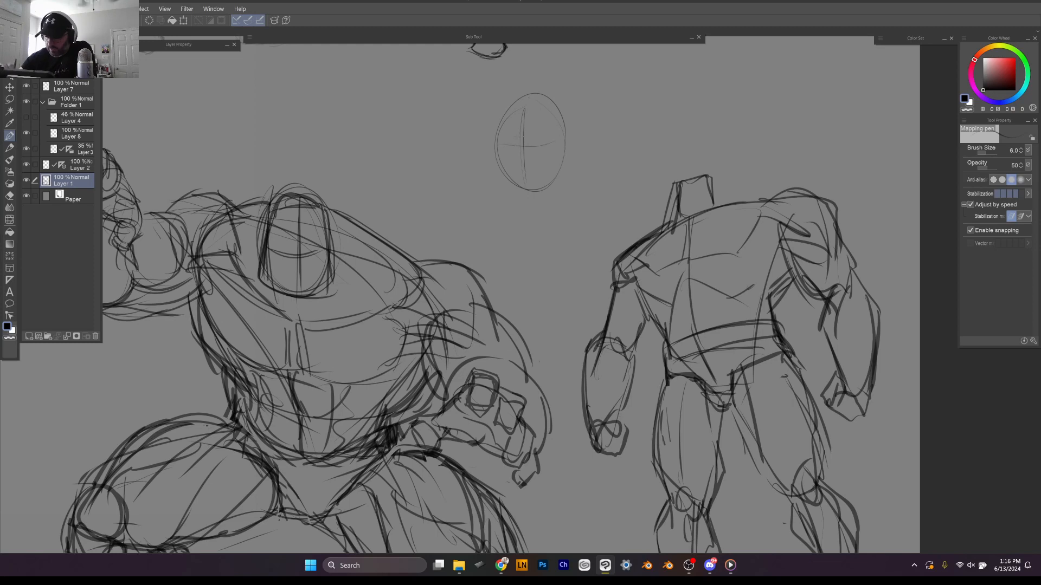
mouse_move(558, 143)
left_mouse_down()
mouse_move(497, 157)
mouse_move(544, 157)
mouse_move(507, 136)
mouse_move(551, 133)
left_mouse_up()
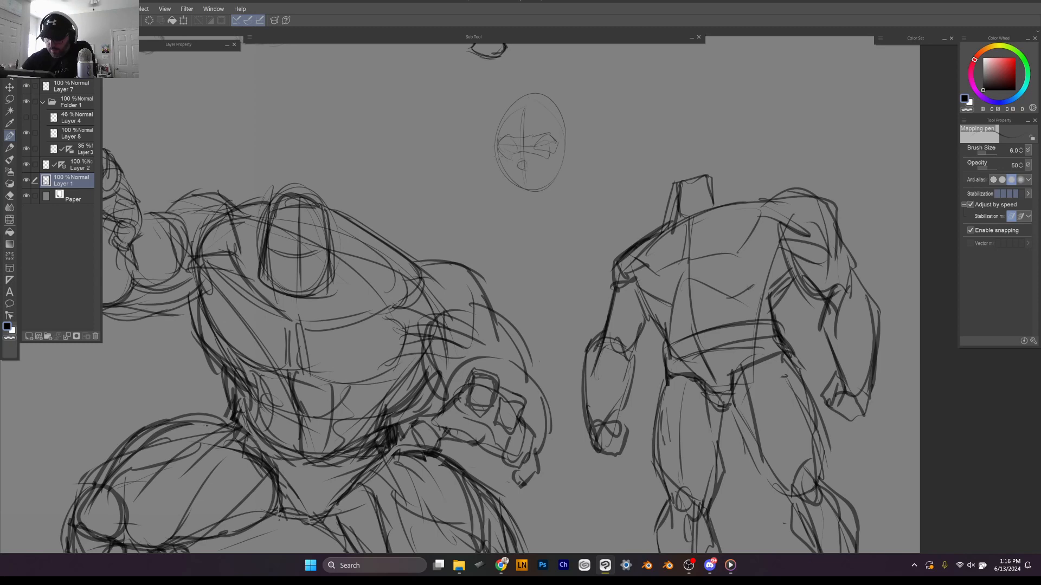
mouse_move(499, 145)
left_mouse_down()
mouse_move(497, 191)
mouse_move(512, 218)
mouse_move(544, 214)
left_mouse_up()
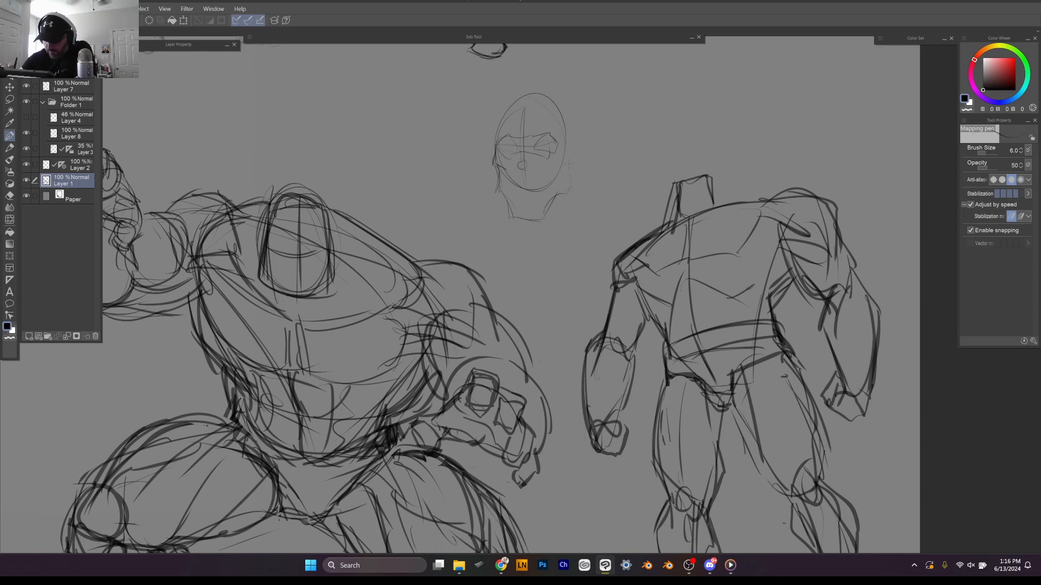
left_click_drag(568, 159, 570, 191)
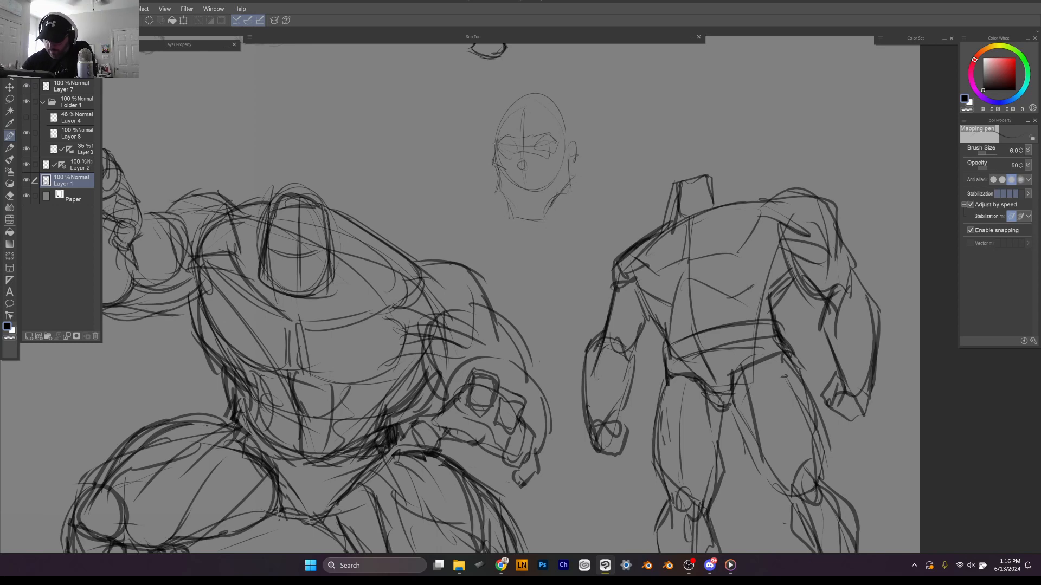
mouse_move(503, 103)
left_mouse_down()
mouse_move(494, 134)
mouse_move(557, 91)
left_mouse_up()
left_click_drag(544, 95, 565, 105)
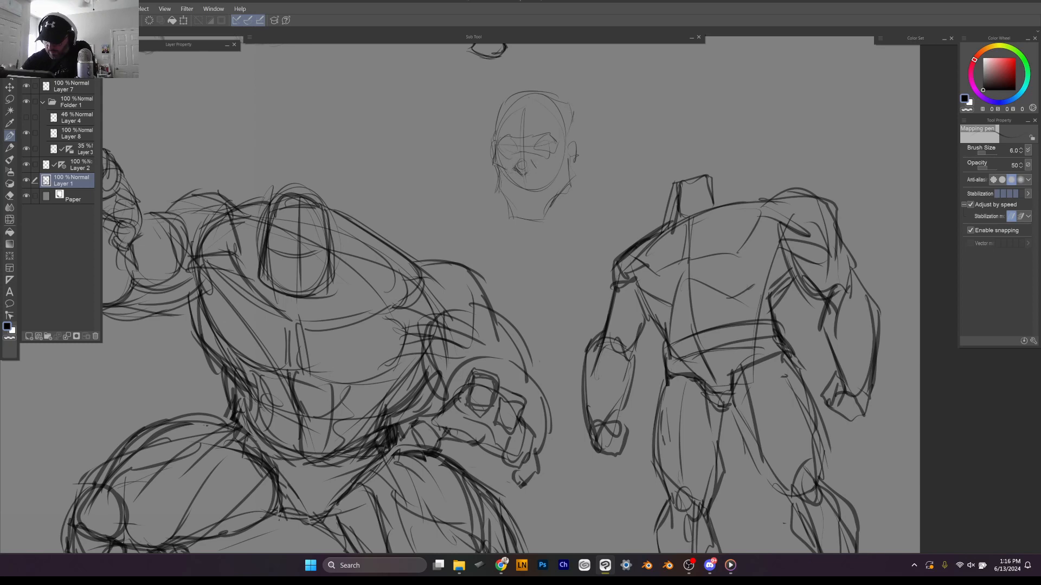
Step: Sketch a wide handlebar moustache sweeping from under the new head's nose to curled ends beyond the jaw
mouse_move(515, 169)
left_mouse_down()
mouse_move(483, 177)
mouse_move(491, 195)
left_mouse_up()
mouse_move(491, 194)
left_mouse_down()
mouse_move(524, 179)
mouse_move(563, 200)
left_mouse_up()
mouse_move(533, 167)
left_mouse_down()
mouse_move(595, 179)
mouse_move(584, 173)
mouse_move(590, 190)
left_mouse_up()
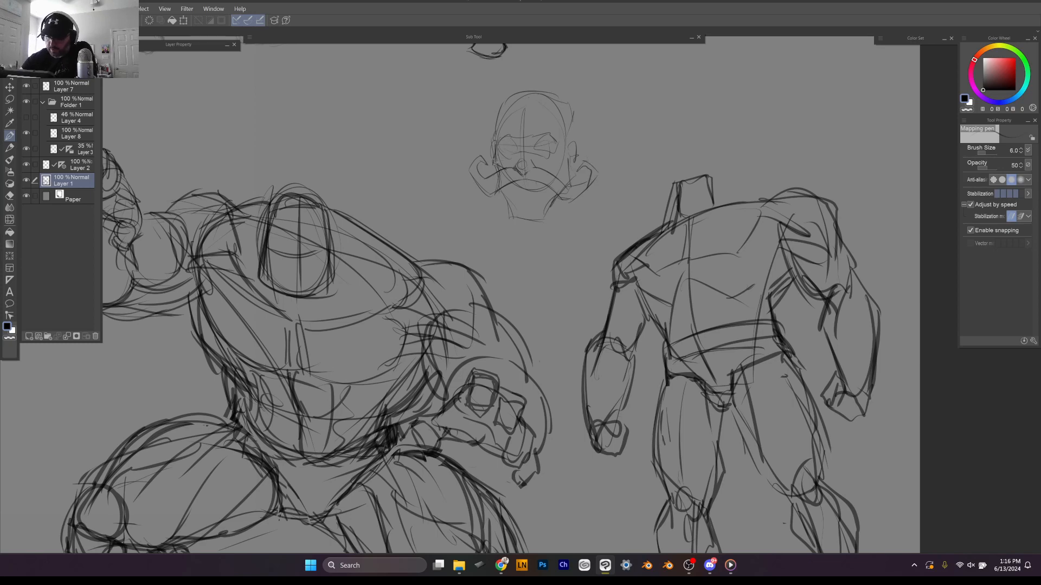
Step: Define the new head's lower eye sockets beside the nose and draw both eyes inside them
left_click_drag(493, 157, 522, 162)
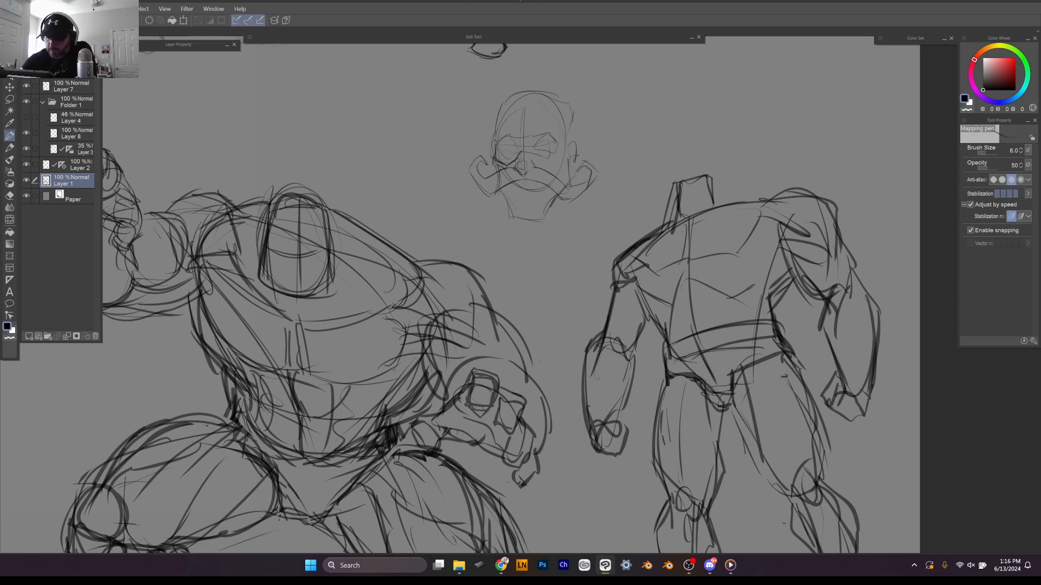
left_click_drag(533, 160, 565, 166)
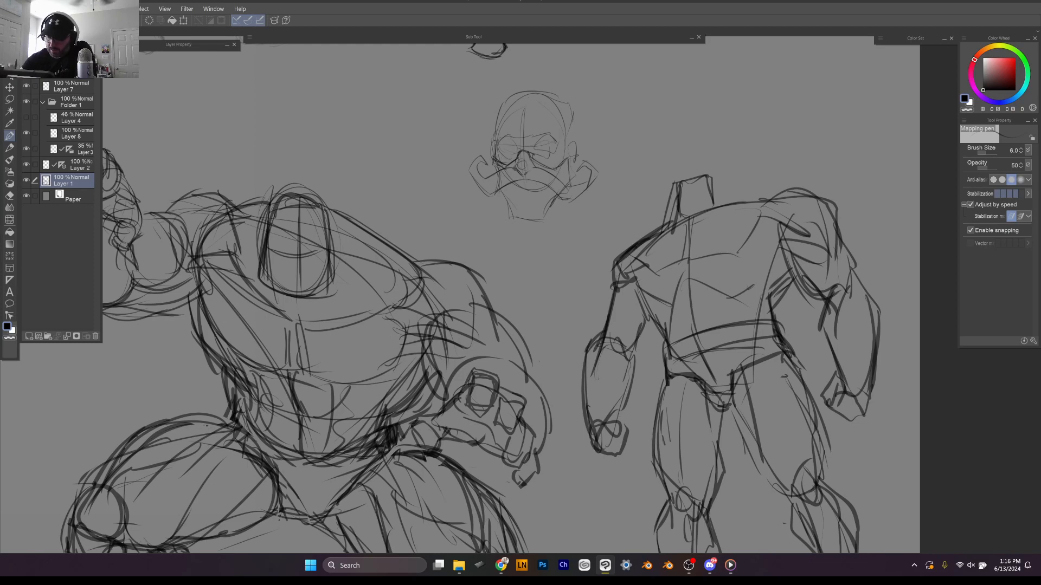
left_click_drag(497, 152, 562, 157)
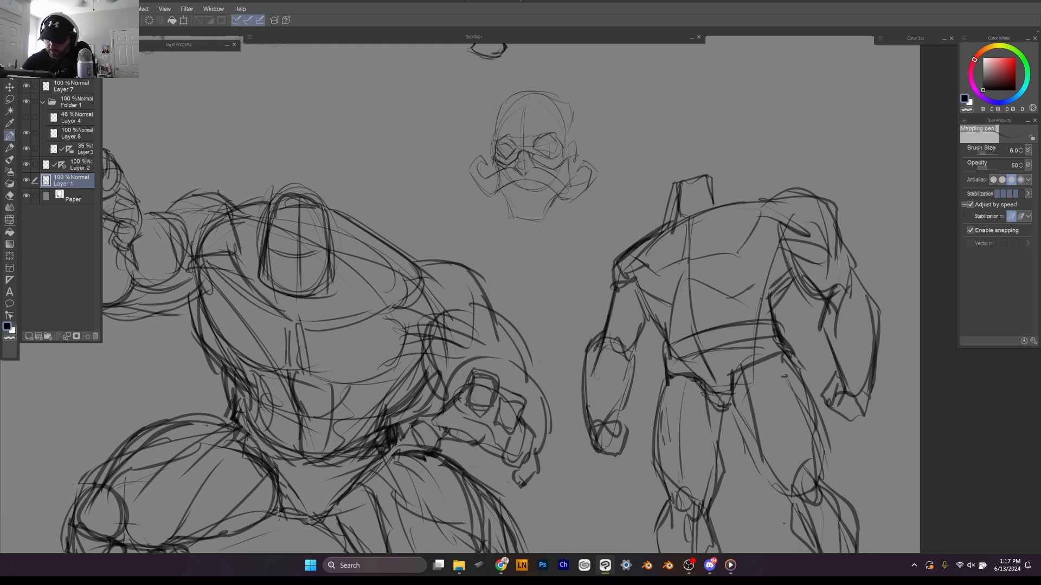
left_click_drag(539, 148, 554, 143)
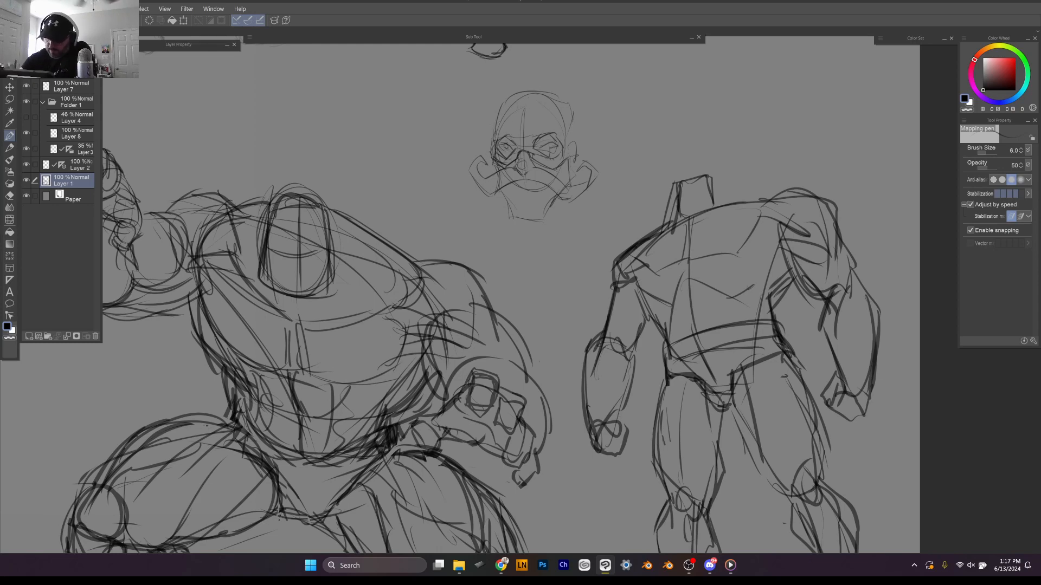
Step: Add upswept pointed eyebrows, a pointed forehead shape and a centre line over the crown of the new head
left_click_drag(495, 123, 514, 128)
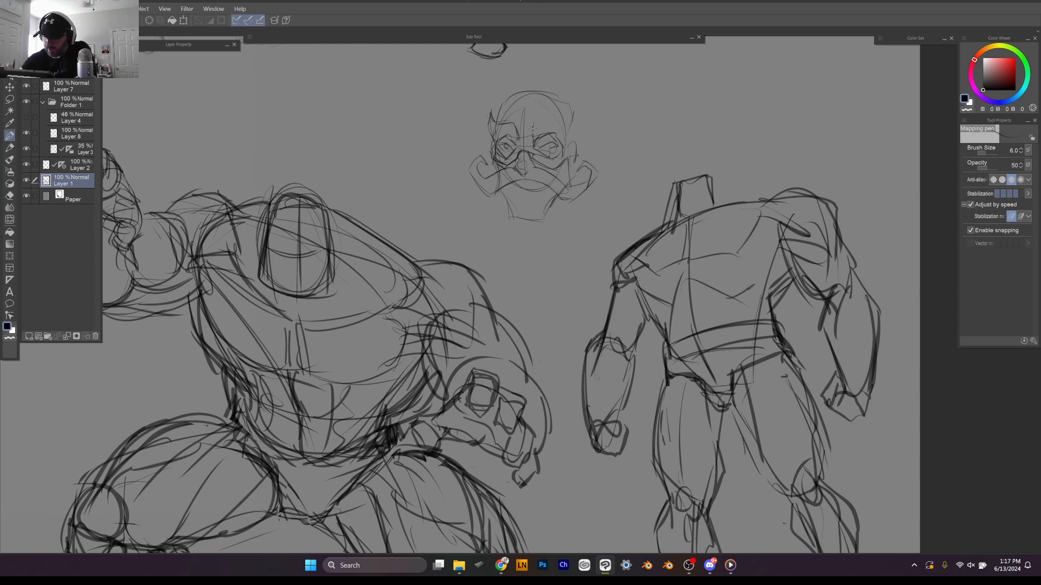
mouse_move(535, 123)
left_mouse_down()
mouse_move(573, 118)
mouse_move(565, 142)
left_mouse_up()
mouse_move(525, 109)
left_mouse_down()
mouse_move(532, 128)
mouse_move(530, 91)
left_mouse_up()
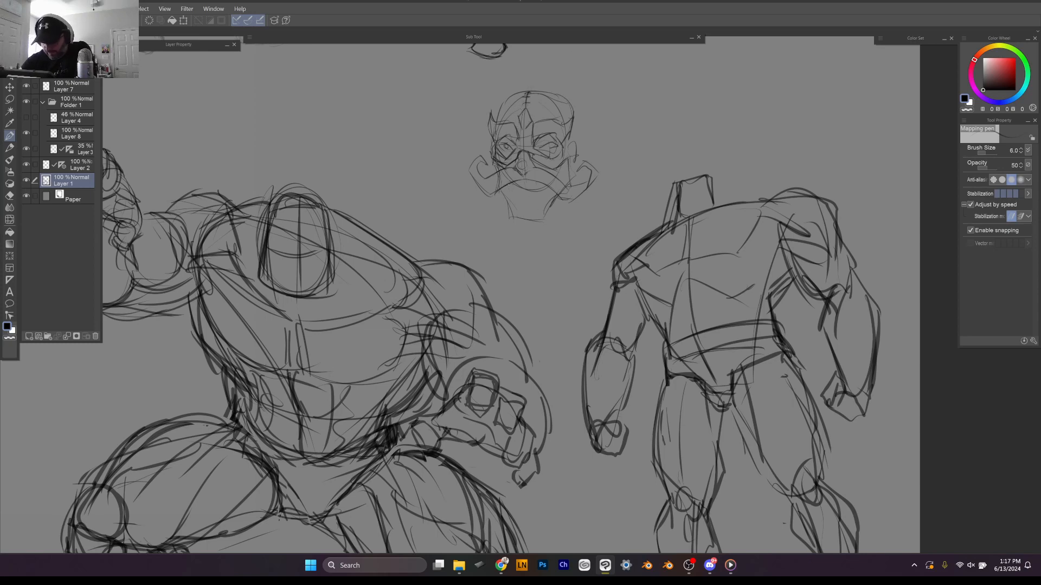
Step: Draw the new head's open mouth below the moustache and define the lower lip, chin and jaw edge
mouse_move(512, 188)
left_mouse_down()
mouse_move(540, 189)
mouse_move(533, 182)
left_mouse_up()
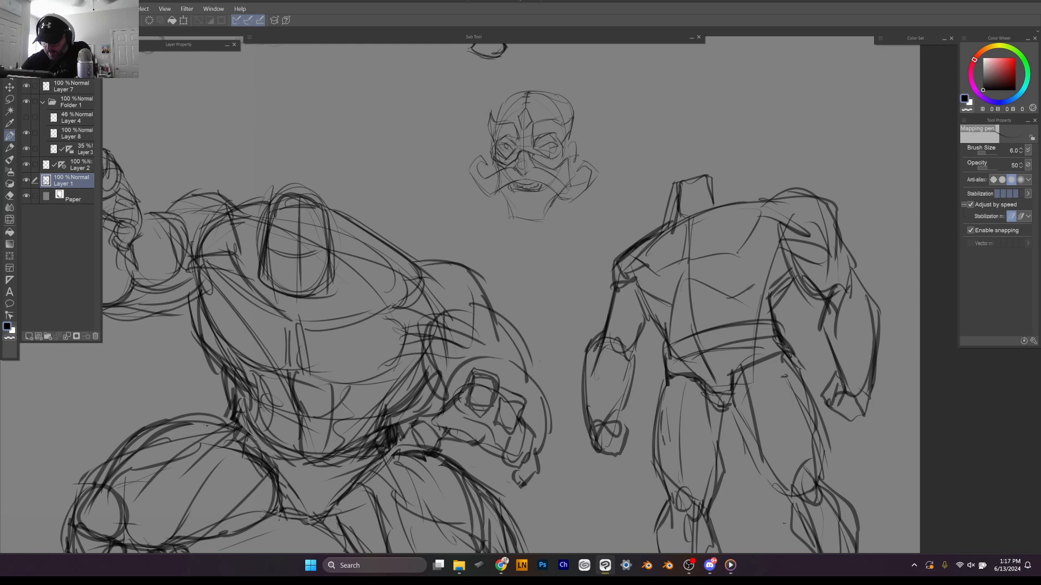
left_click_drag(508, 194, 526, 198)
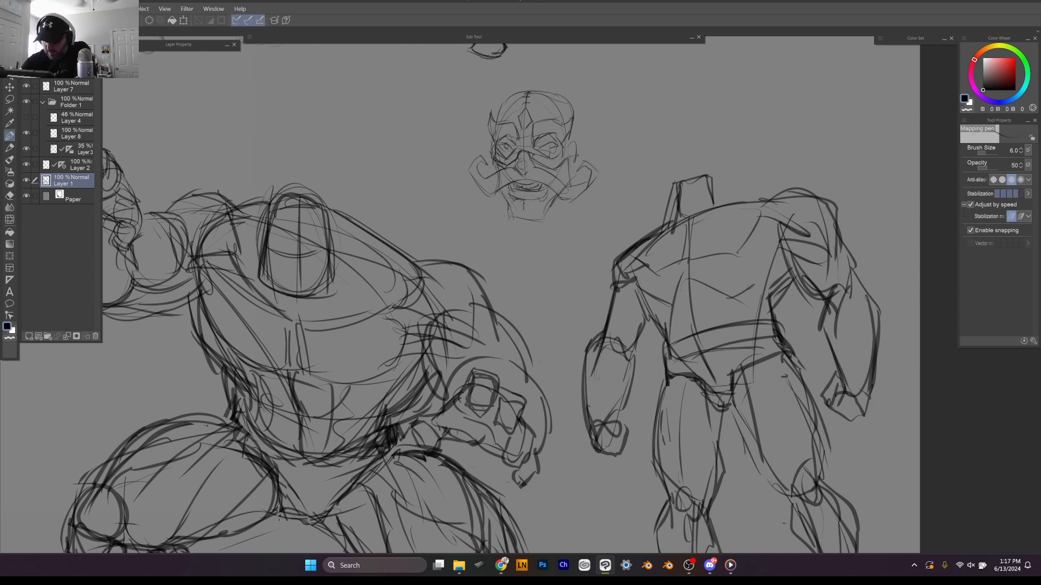
left_click_drag(554, 202, 545, 216)
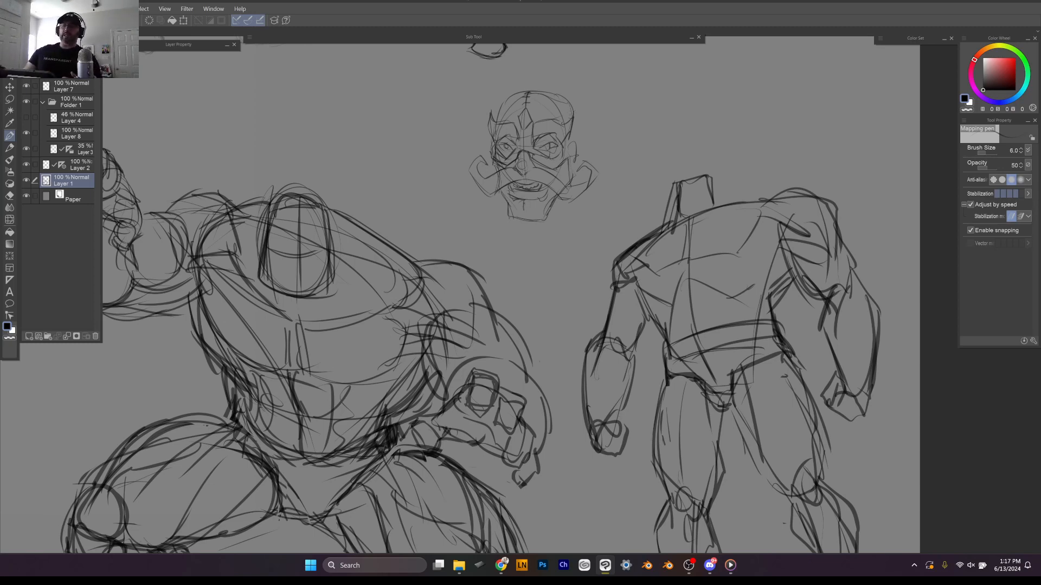
key("ctrl+minus")
left_click_drag(521, 295, 638, 367)
left_click_drag(520, 295, 603, 377)
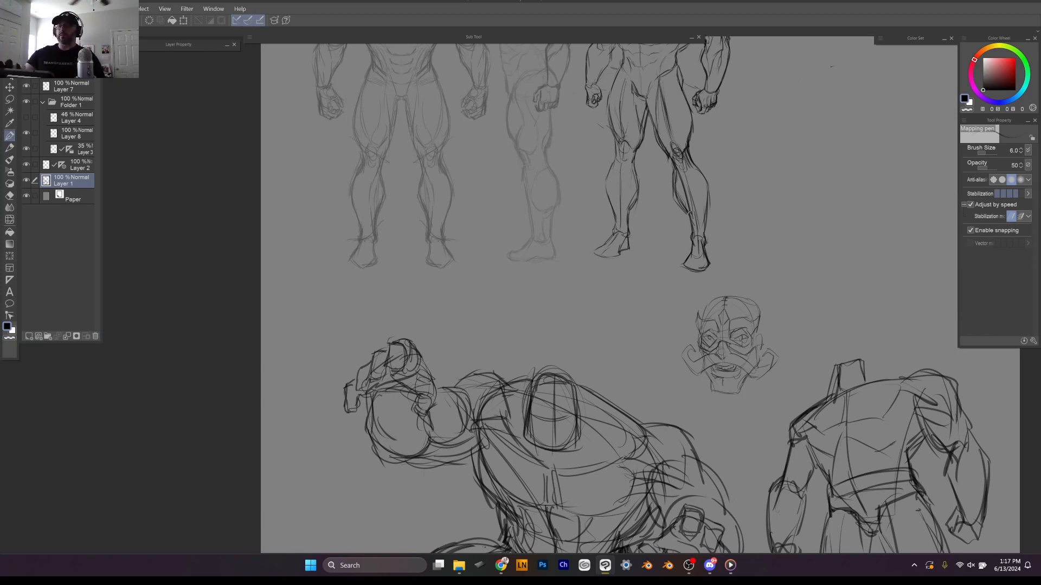
Step: Move the moustached head sketch to the canvas's upper-left corner beside the front view and scale it down
left_click_drag(521, 217, 578, 434)
scroll(461, 191, "up", 5)
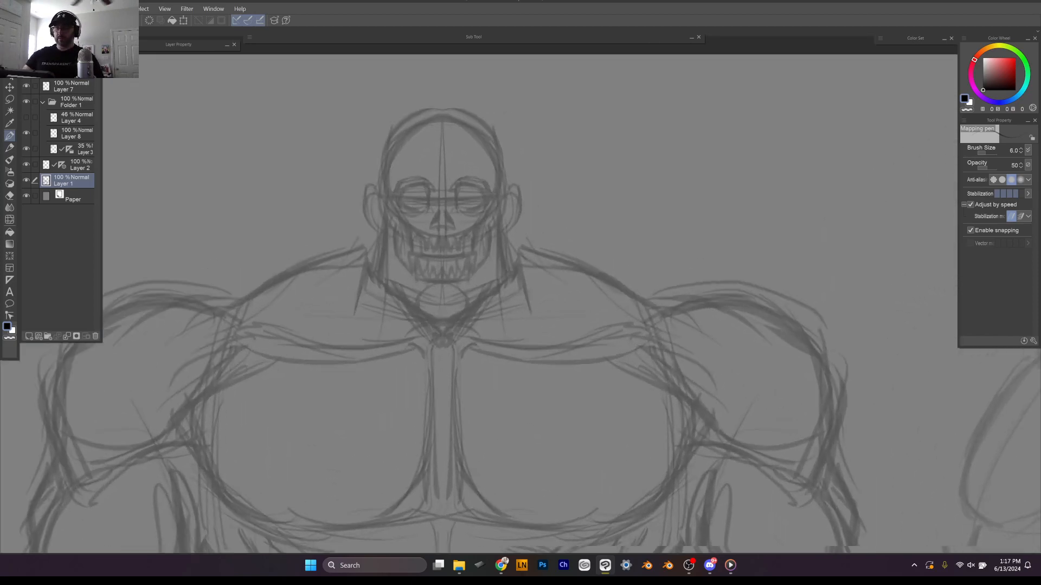
scroll(548, 190, "down", 8)
left_click_drag(607, 304, 540, 245)
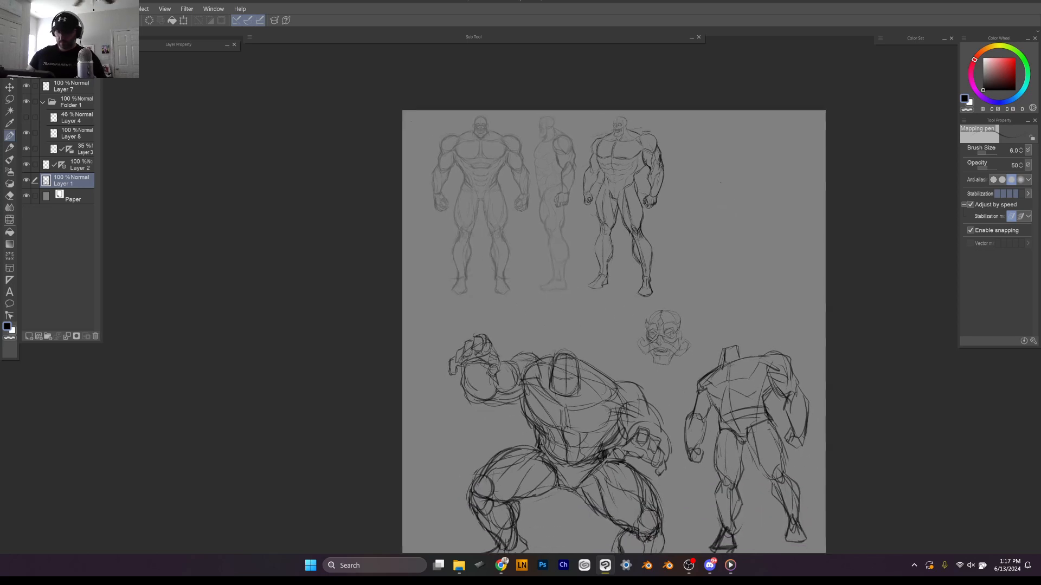
key("m")
left_click_drag(702, 311, 704, 335)
mouse_move(643, 323)
left_mouse_down()
mouse_move(409, 121)
mouse_move(417, 128)
left_mouse_up()
key("ctrl+t")
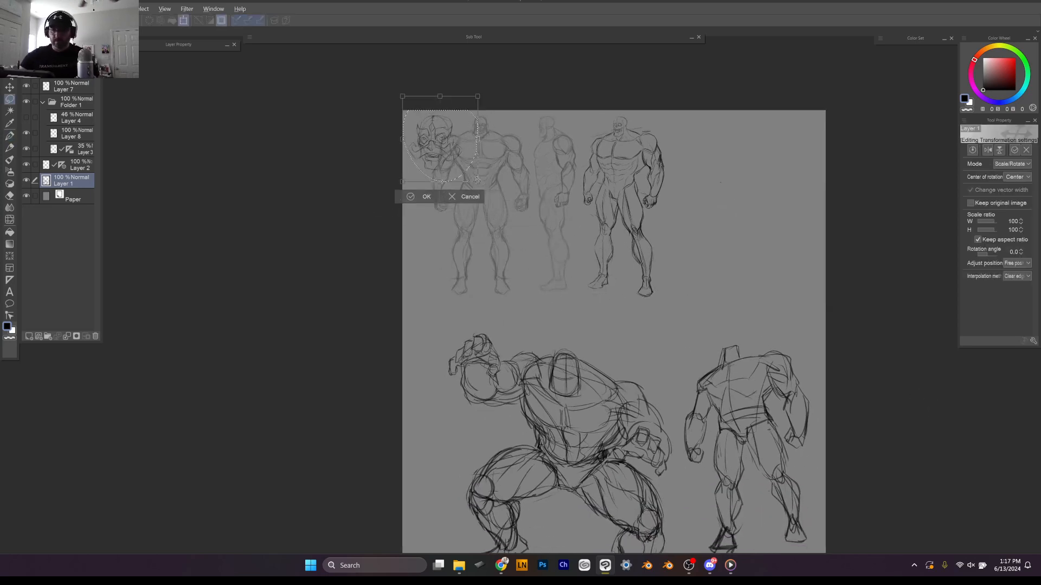
left_click_drag(477, 178, 439, 131)
key("Return")
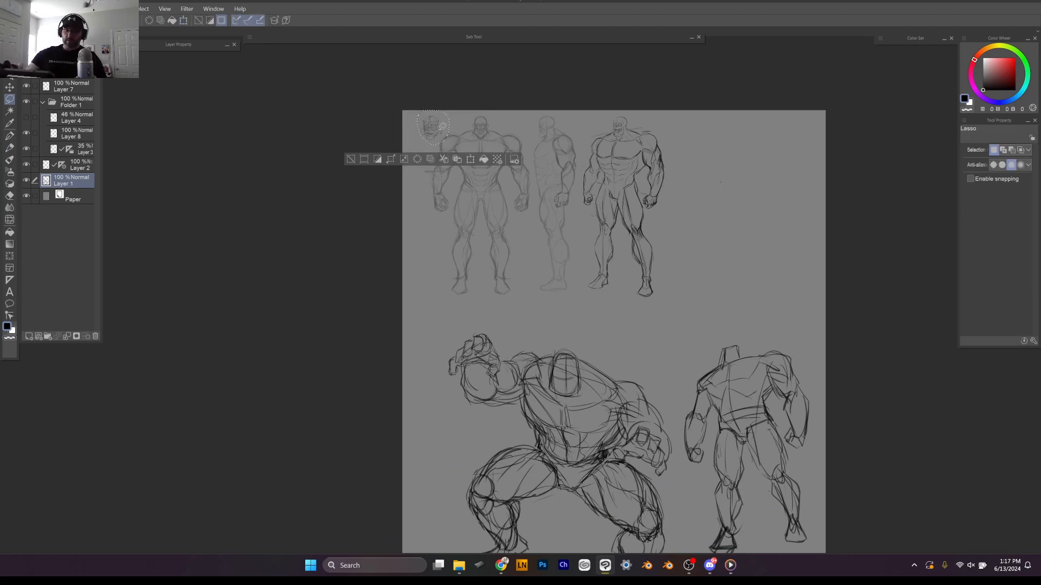
key("ctrl+d")
Step: Draw the front view's nose on Layer 8, with the bridge lines, nostrils and base over the skull guide
scroll(442, 126, "up", 8)
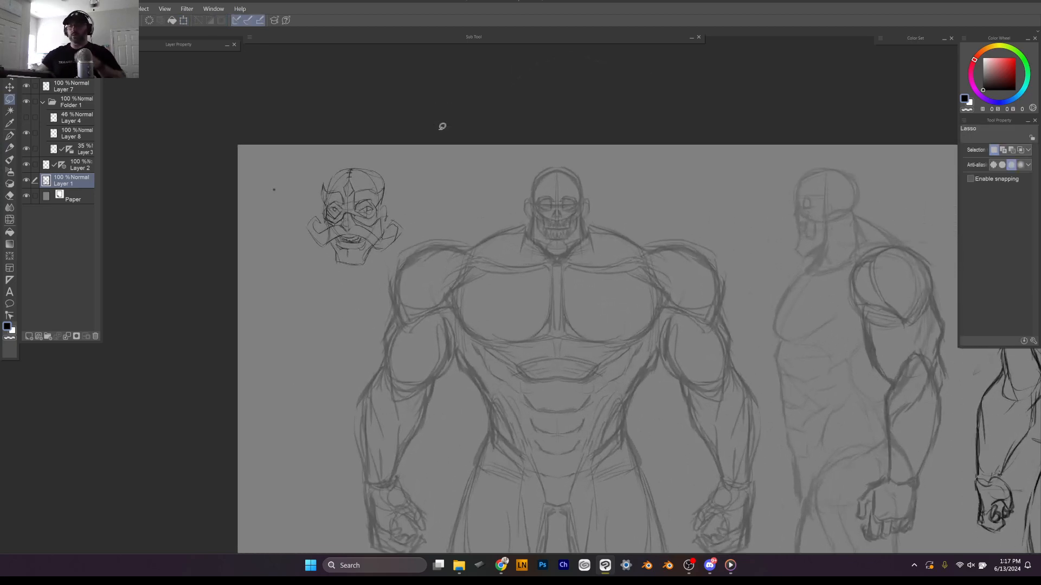
scroll(442, 126, "up", 2)
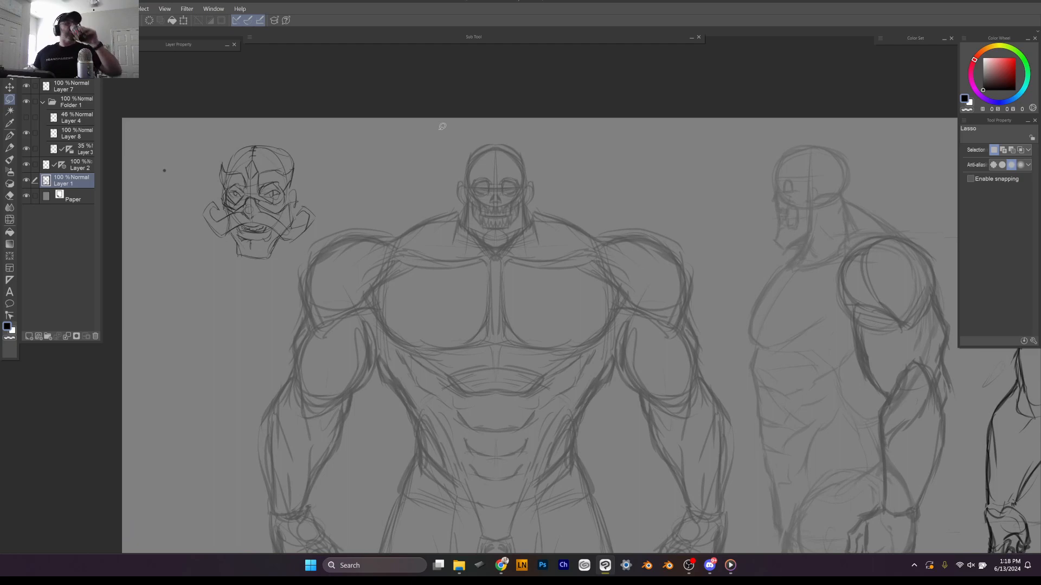
scroll(442, 126, "up", 2)
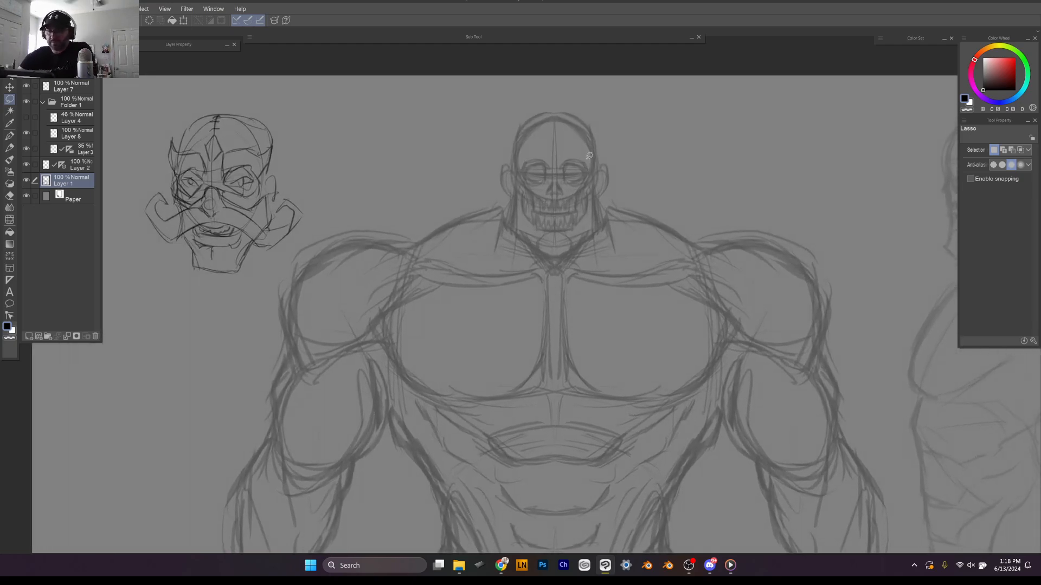
left_click(83, 129)
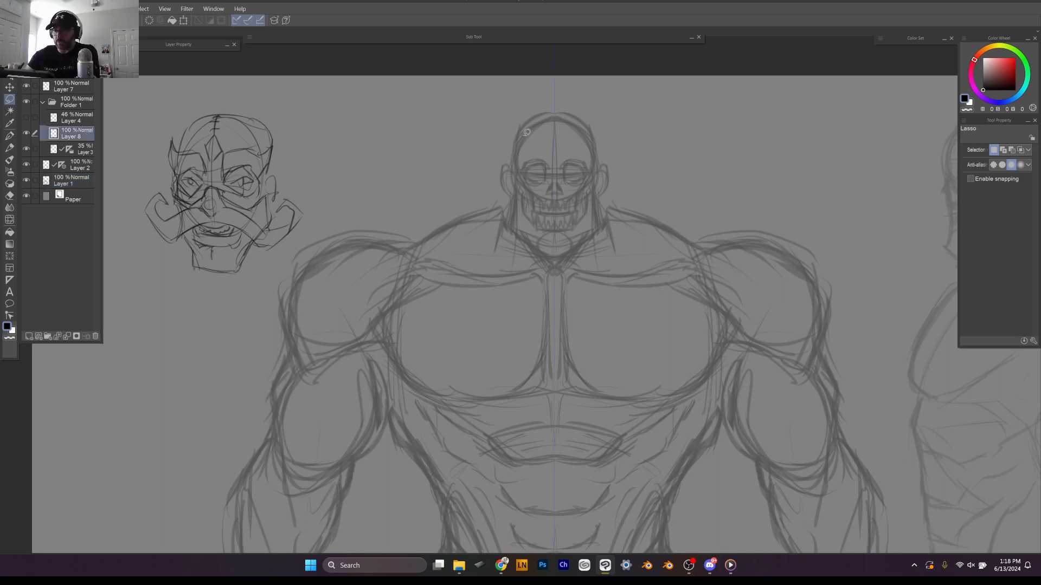
key("p")
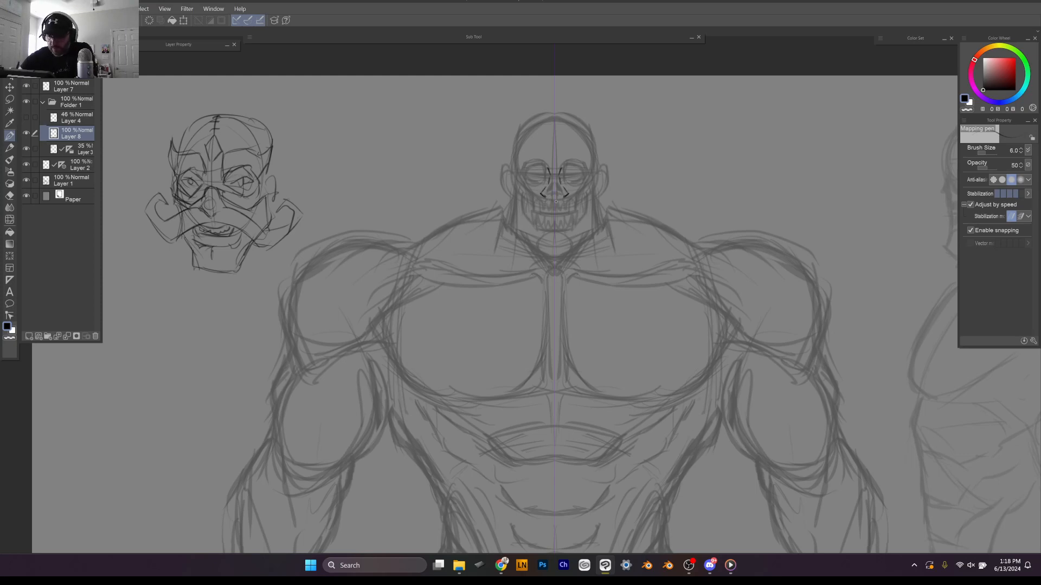
left_click_drag(546, 194, 555, 202)
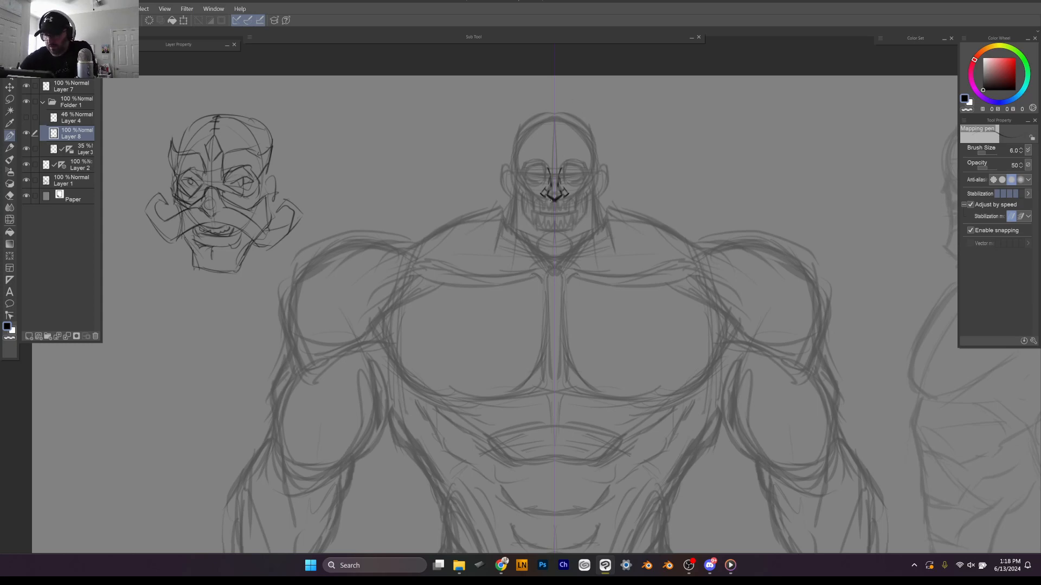
mouse_move(544, 216)
left_mouse_down()
mouse_move(576, 213)
mouse_move(537, 217)
left_mouse_up()
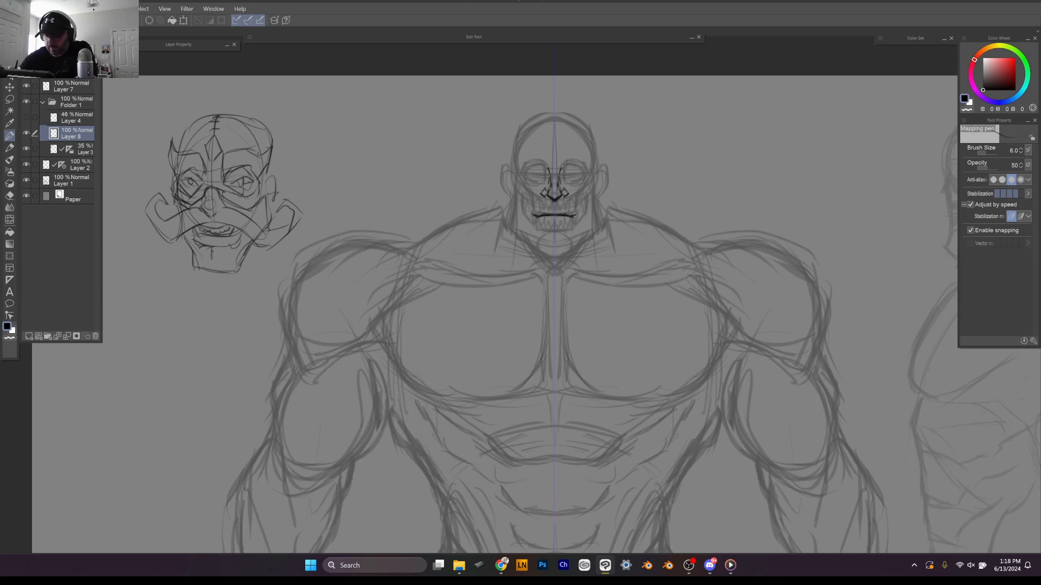
key("ctrl+z")
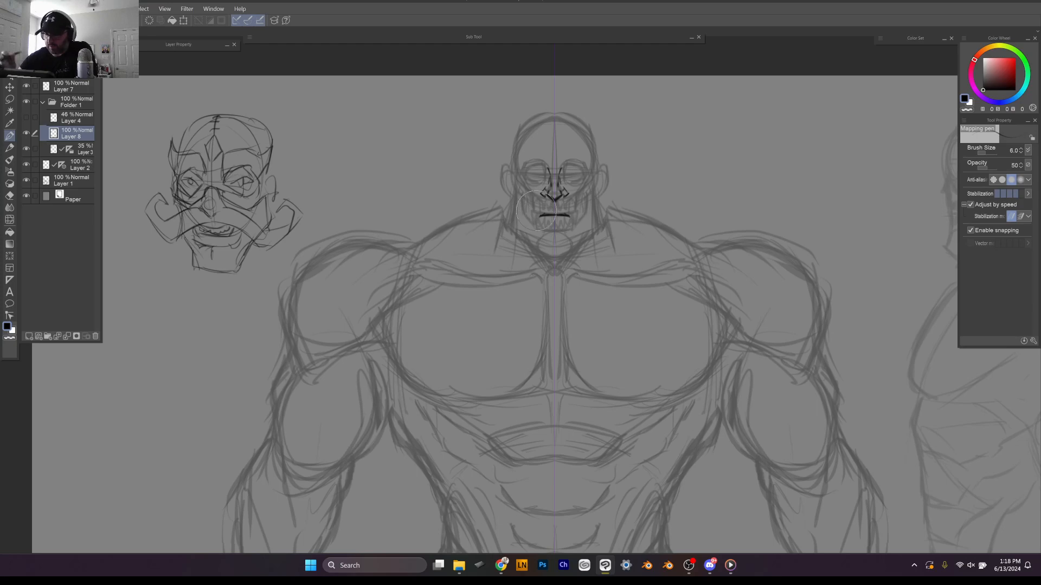
left_click_drag(569, 127, 574, 133)
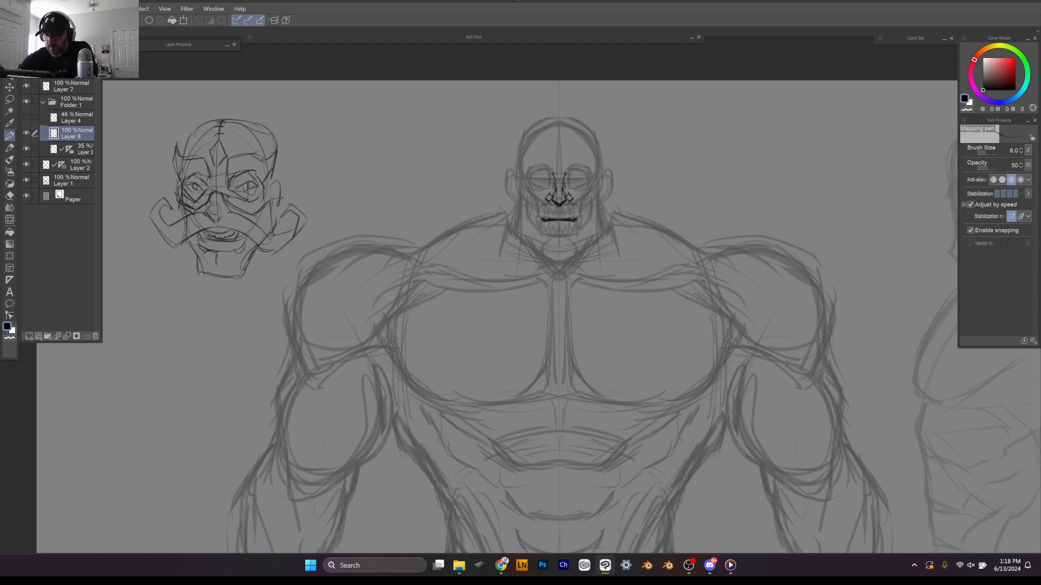
left_click_drag(576, 220, 594, 232)
mouse_move(540, 221)
left_mouse_down()
mouse_move(526, 230)
mouse_move(587, 229)
mouse_move(508, 233)
left_mouse_up()
left_click_drag(589, 221, 610, 233)
left_click_drag(553, 202, 541, 205)
left_click_drag(564, 202, 580, 206)
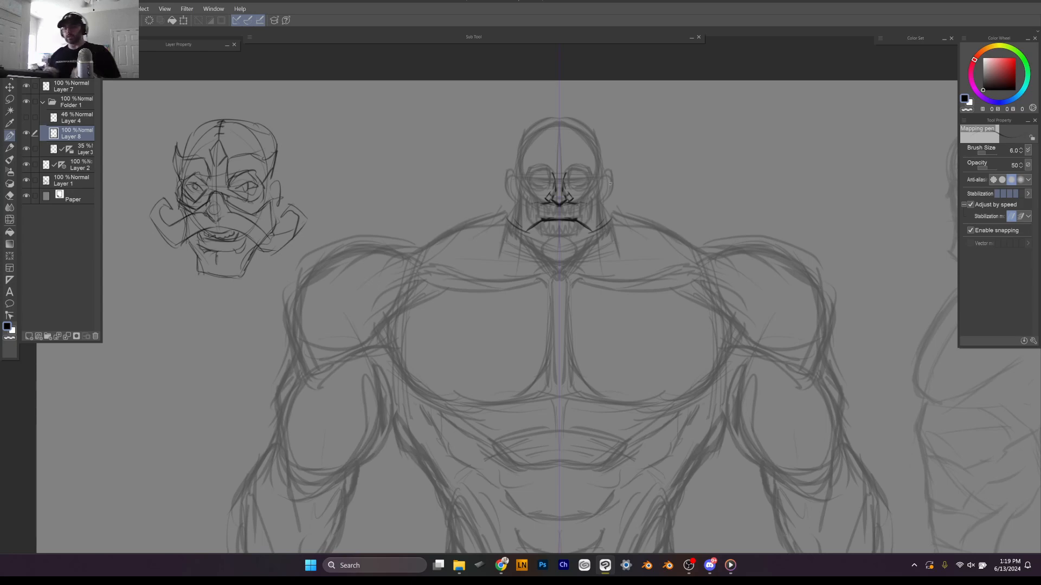
mouse_move(606, 236)
left_mouse_down()
mouse_move(590, 223)
mouse_move(596, 204)
mouse_move(585, 215)
mouse_move(564, 206)
mouse_move(602, 222)
mouse_move(598, 214)
mouse_move(597, 242)
left_mouse_up()
left_click_drag(599, 236, 550, 262)
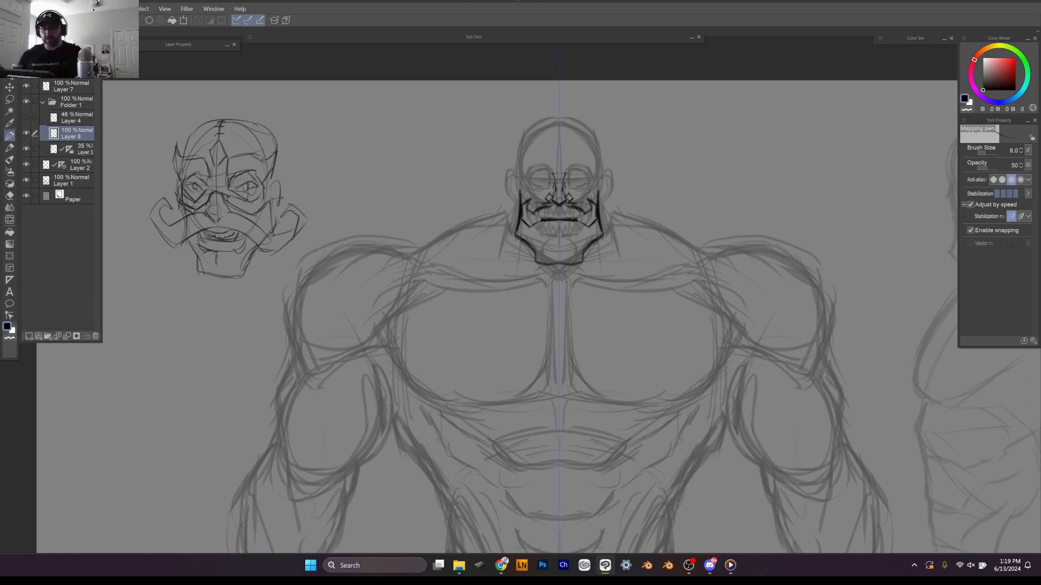
mouse_move(559, 235)
left_mouse_down()
mouse_move(561, 282)
mouse_move(591, 252)
mouse_move(611, 199)
mouse_move(549, 222)
left_mouse_up()
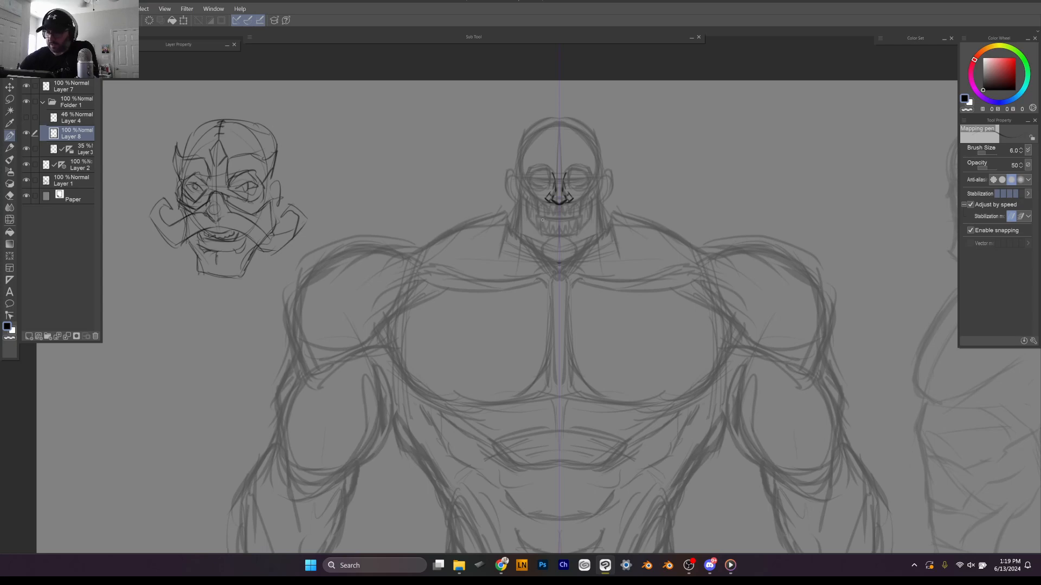
Step: Draw the front view's open mouth with chin creases, and a handlebar moustache curling upward beyond both sides of the jaw
left_click_drag(542, 219, 576, 220)
mouse_move(557, 213)
left_mouse_down()
mouse_move(588, 214)
mouse_move(545, 239)
mouse_move(575, 242)
left_mouse_up()
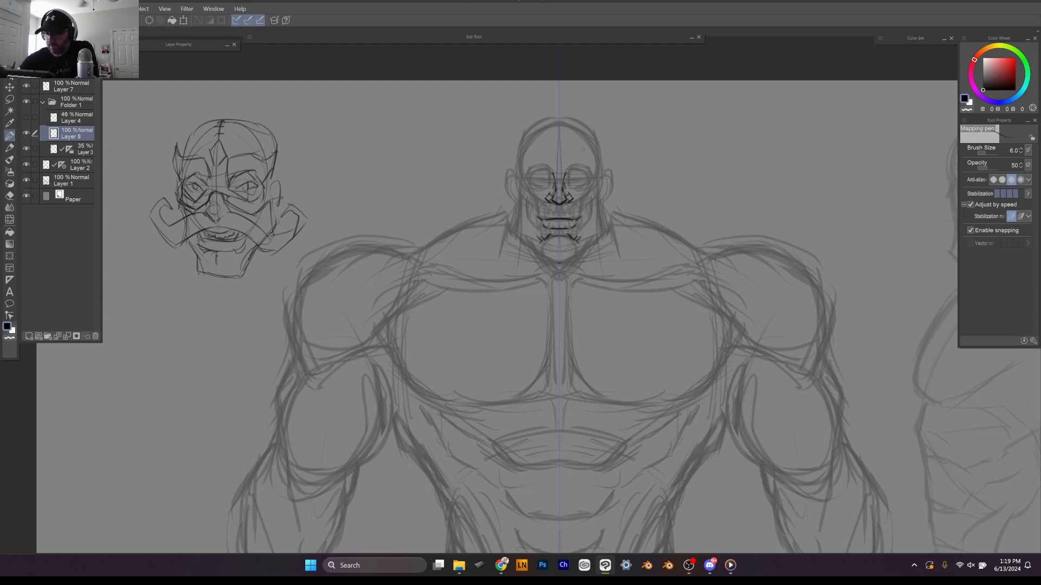
mouse_move(589, 205)
left_mouse_down()
mouse_move(528, 207)
mouse_move(522, 224)
mouse_move(499, 205)
mouse_move(508, 188)
left_mouse_up()
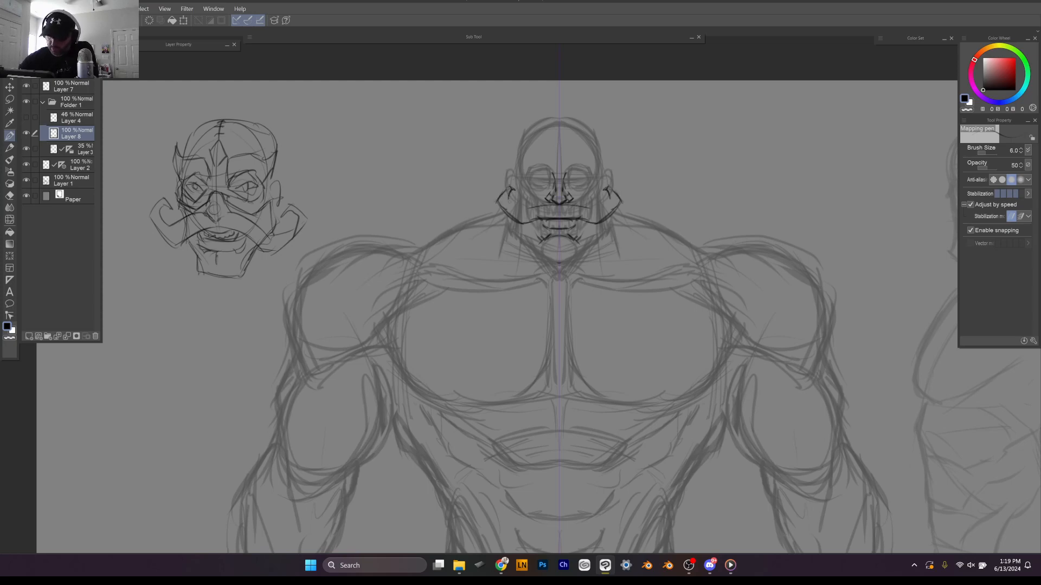
mouse_move(510, 201)
left_mouse_down()
mouse_move(534, 212)
mouse_move(558, 205)
left_mouse_up()
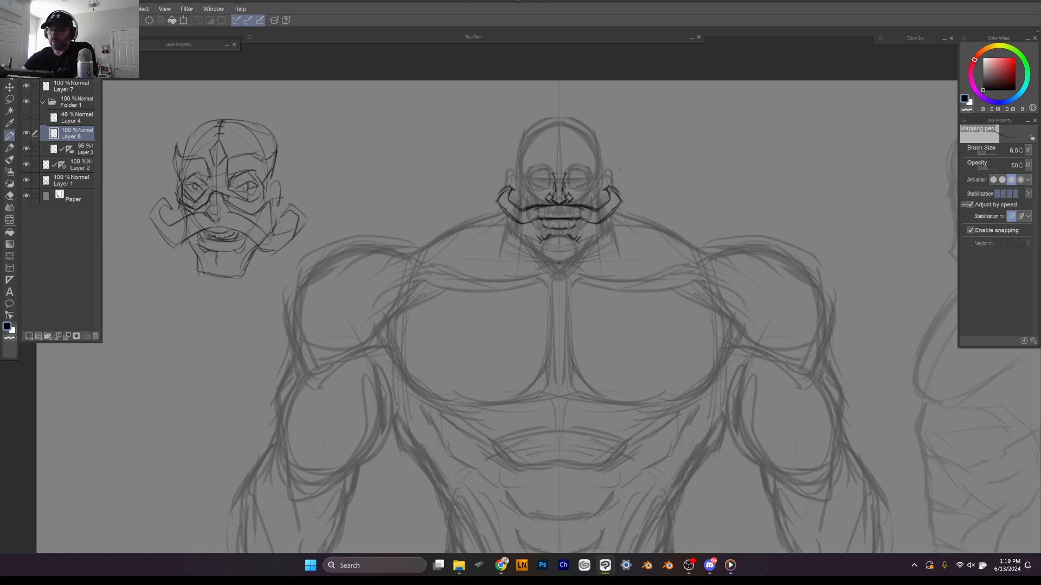
left_click_drag(609, 187, 622, 200)
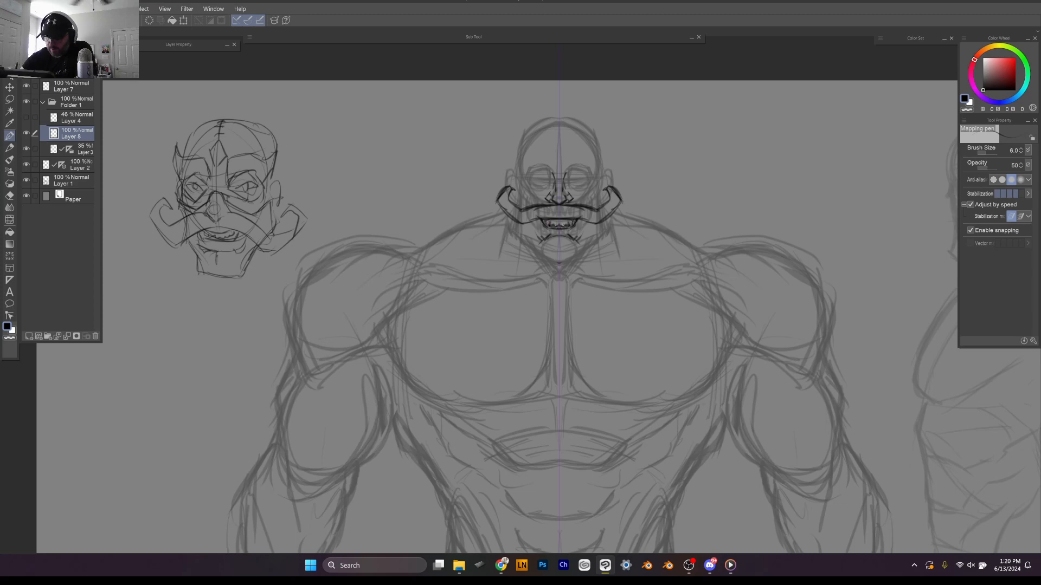
Step: Outline the front view's cheeks and jaw from beneath the moustache down to a rounded chin
mouse_move(550, 221)
left_mouse_down()
mouse_move(569, 219)
mouse_move(514, 237)
left_mouse_up()
left_click_drag(603, 222, 604, 234)
mouse_move(515, 220)
left_mouse_down()
mouse_move(519, 241)
mouse_move(542, 260)
mouse_move(574, 259)
left_mouse_up()
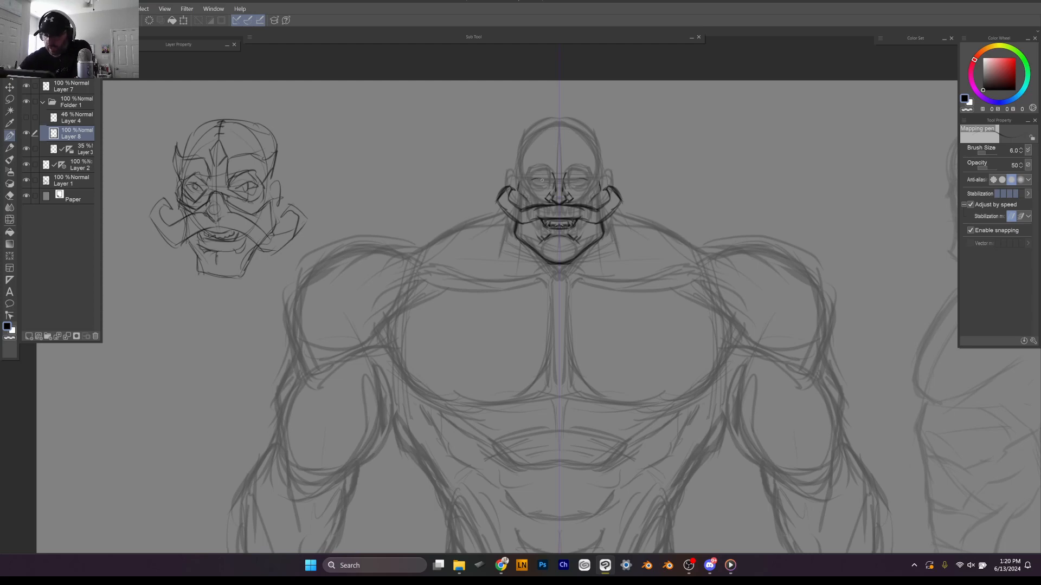
Step: Draw both eyes of the front view's head with lids, heavy angled eyebrows and creases around the sockets
left_click_drag(545, 179, 532, 178)
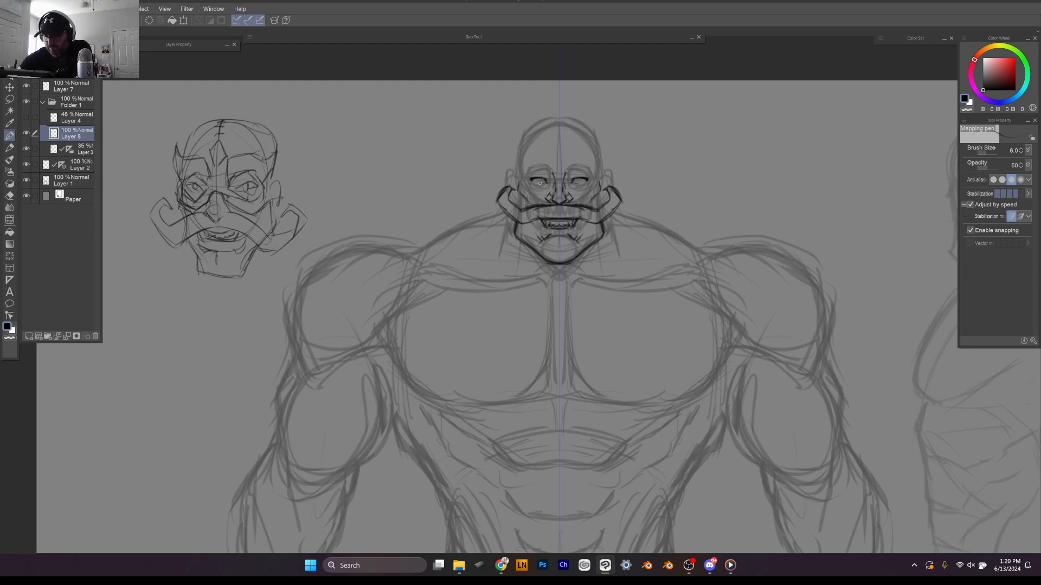
left_click_drag(531, 184, 543, 181)
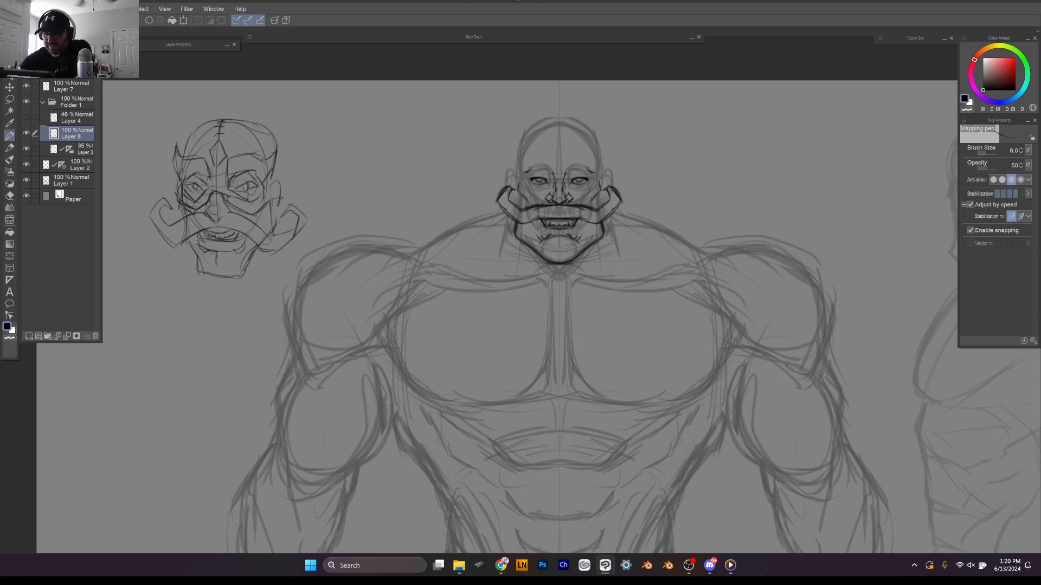
left_click_drag(532, 172, 545, 178)
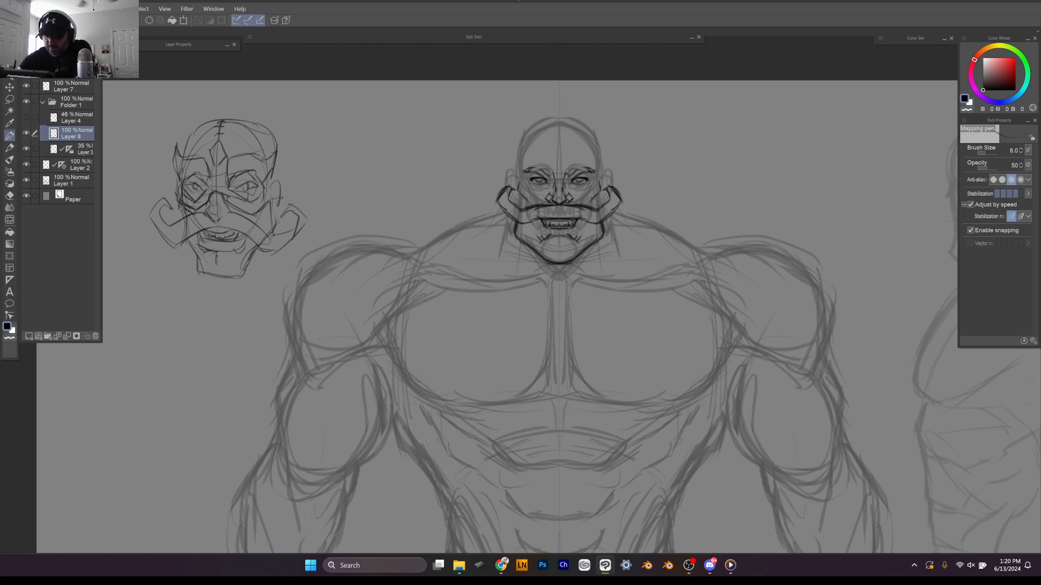
left_click_drag(551, 174, 551, 181)
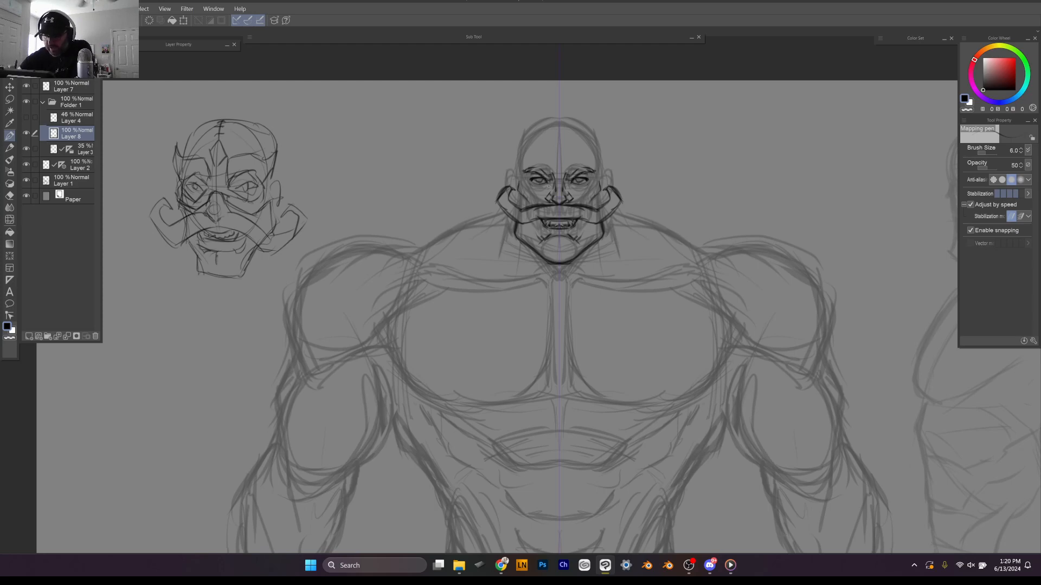
left_click_drag(528, 188, 550, 186)
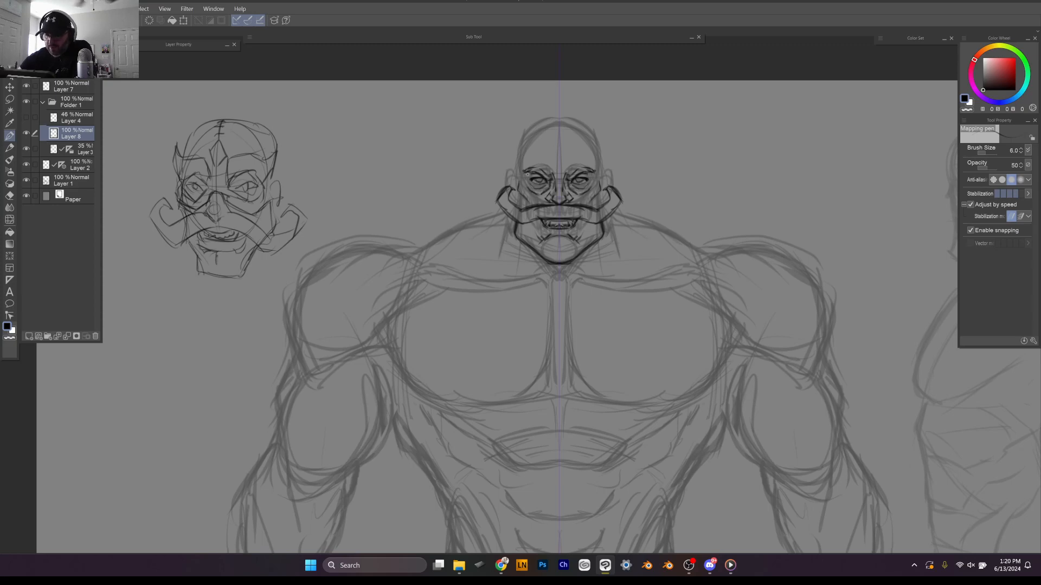
mouse_move(527, 185)
left_mouse_down()
mouse_move(536, 193)
mouse_move(541, 168)
left_mouse_up()
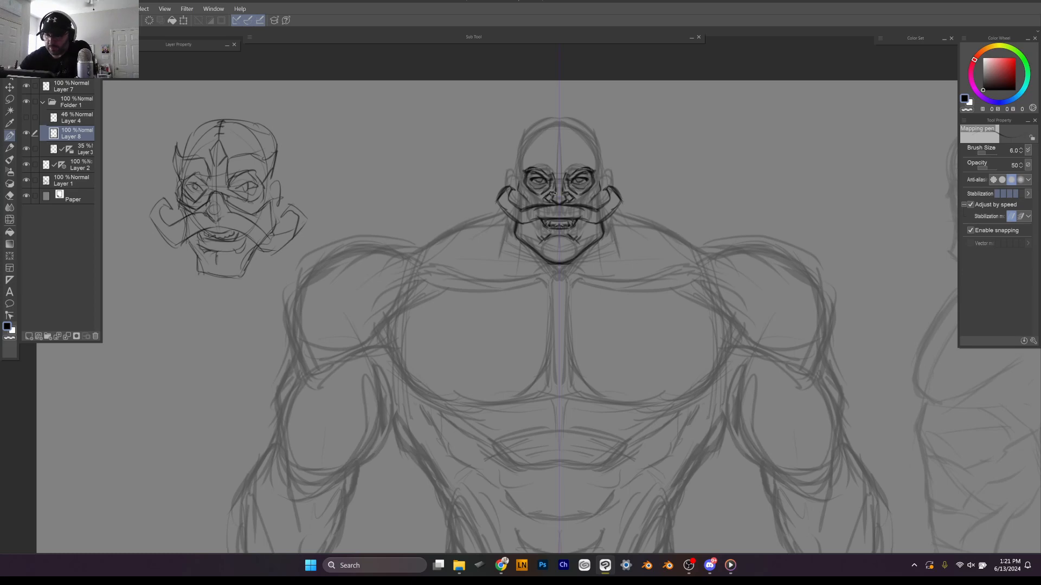
Step: Darken the nose tip and nostrils of the front view's head and refine the cheek lines above the moustache
left_click_drag(550, 194, 558, 196)
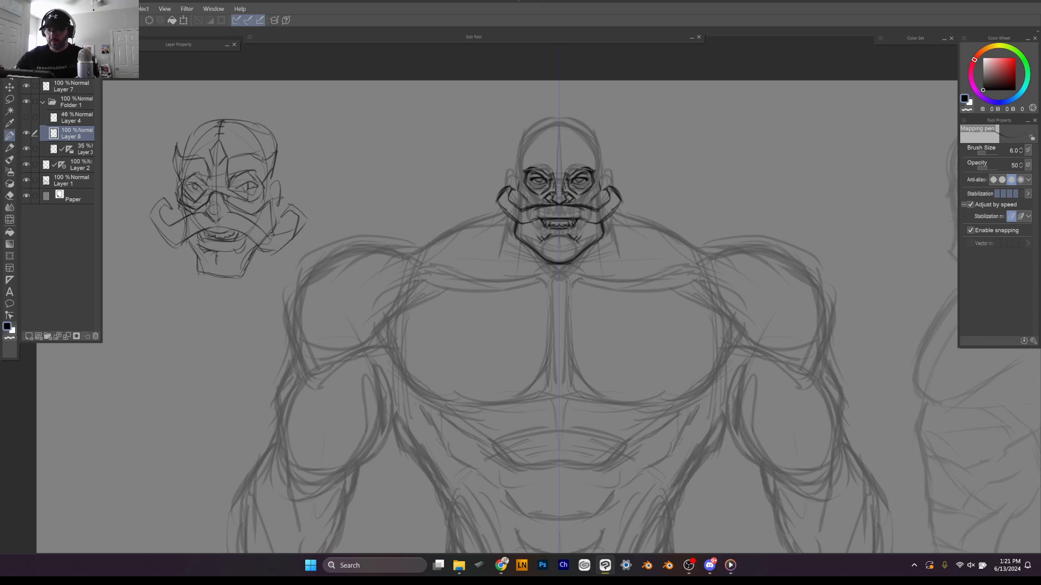
left_click_drag(553, 196, 559, 201)
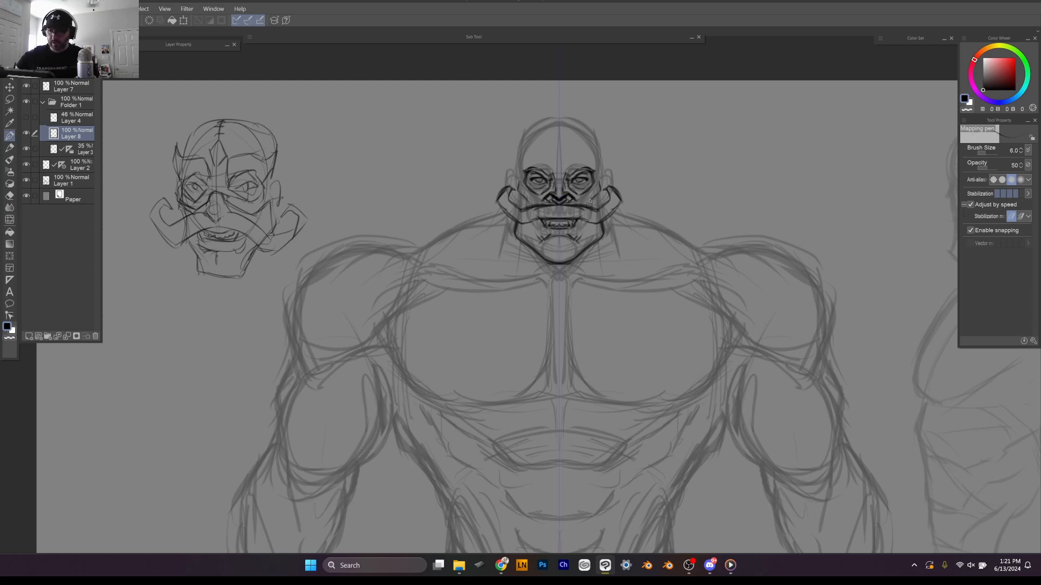
left_click_drag(582, 202, 603, 176)
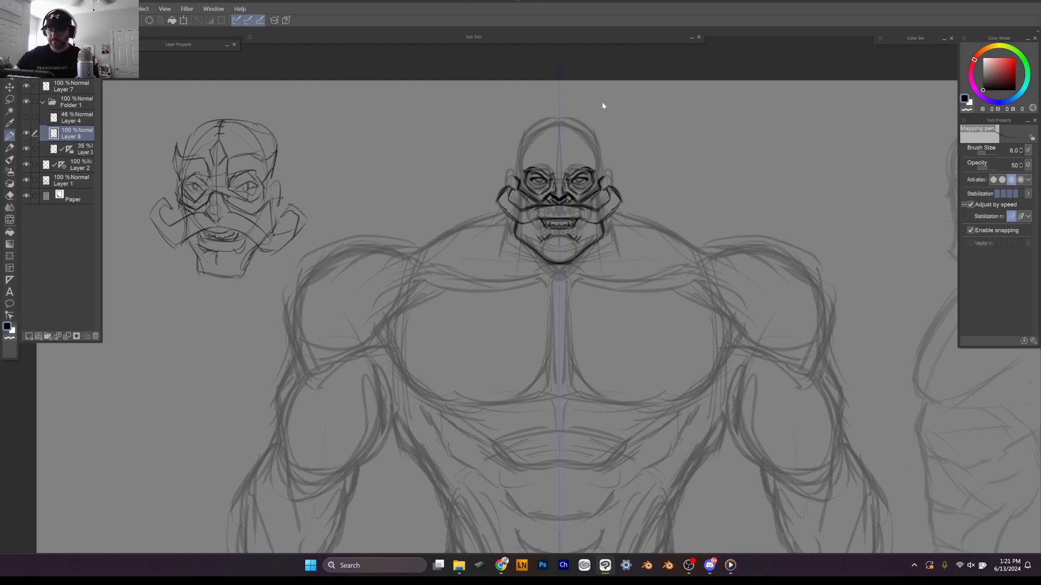
key("e")
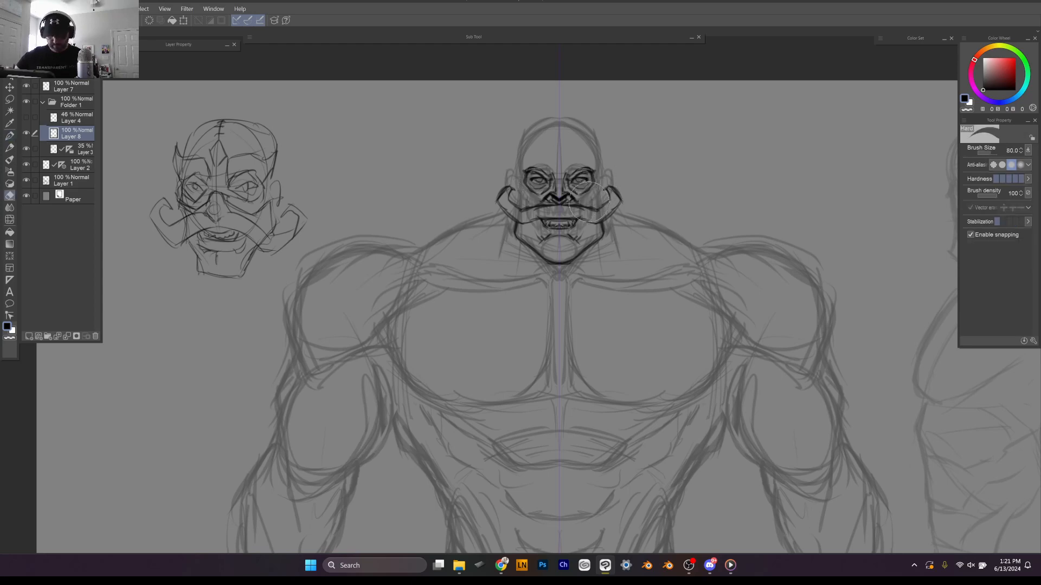
key("p")
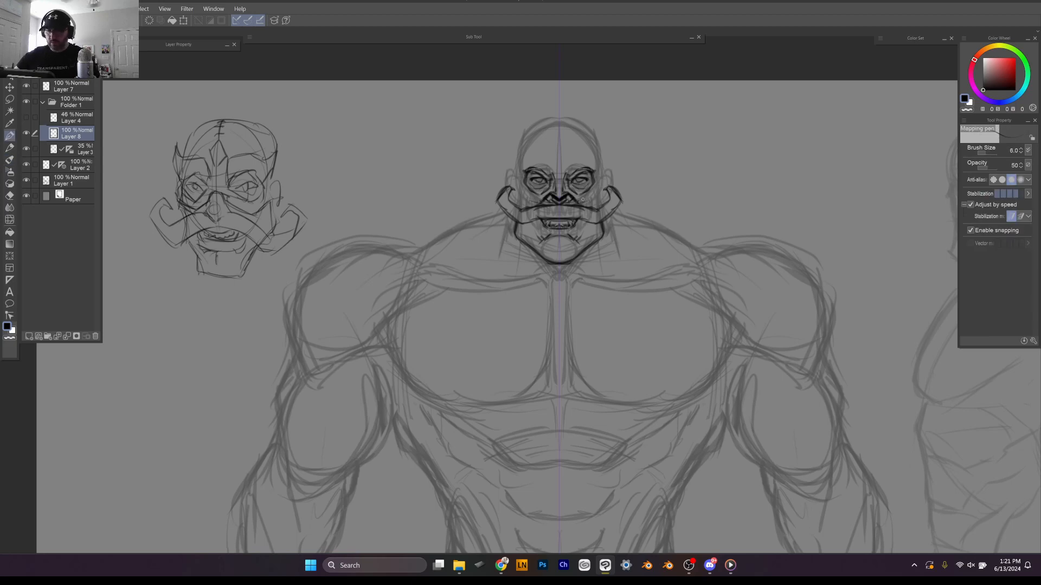
left_click_drag(579, 204, 589, 196)
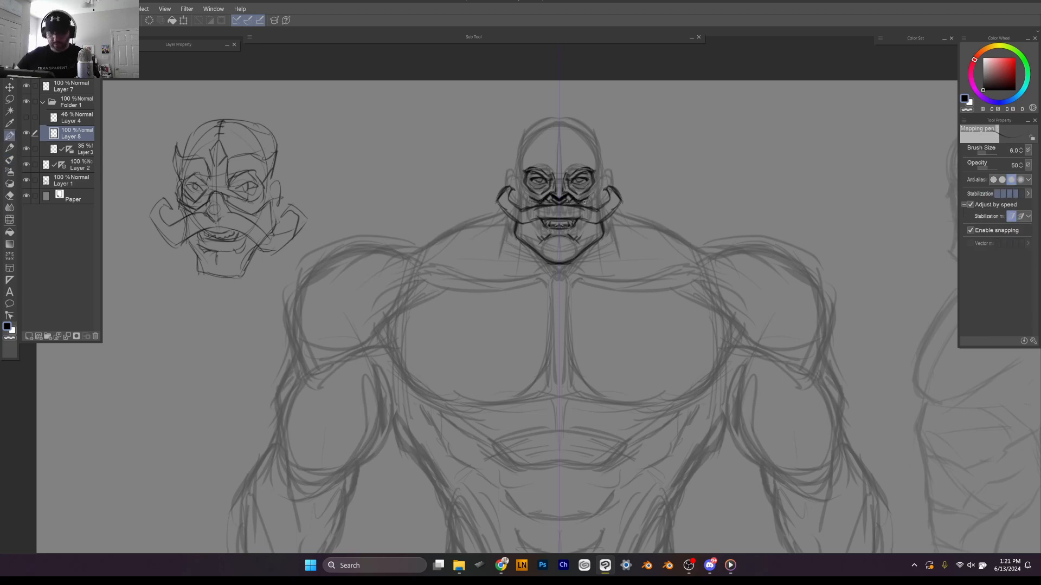
key("e")
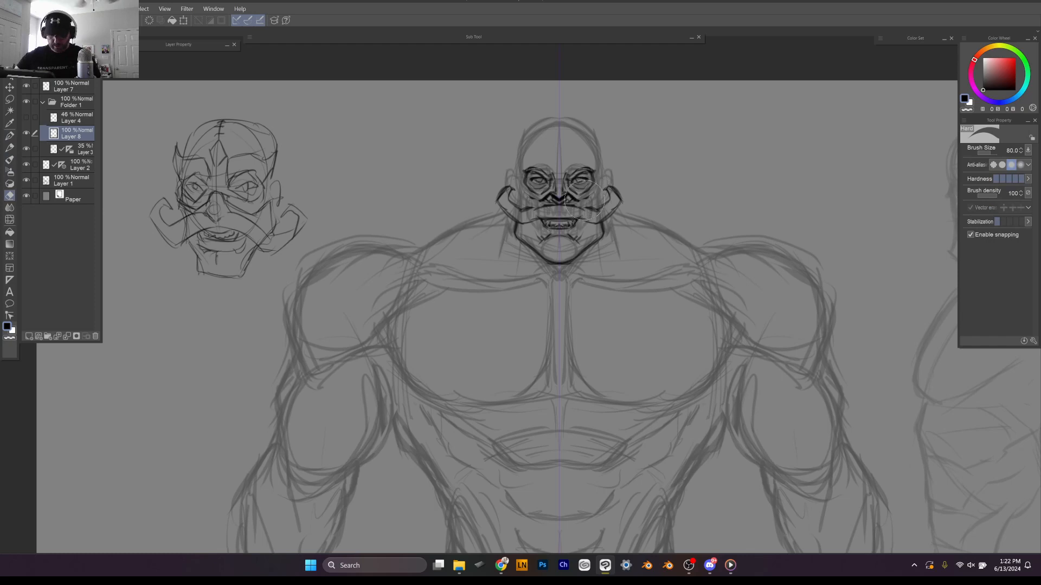
key("b")
key("p")
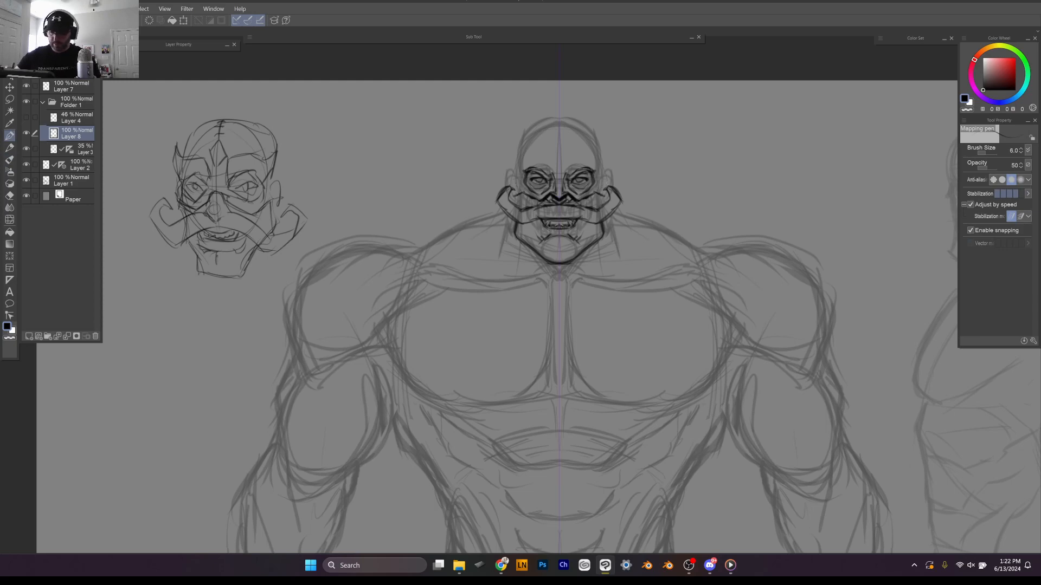
mouse_move(515, 178)
left_mouse_down()
mouse_move(512, 189)
mouse_move(520, 175)
left_mouse_up()
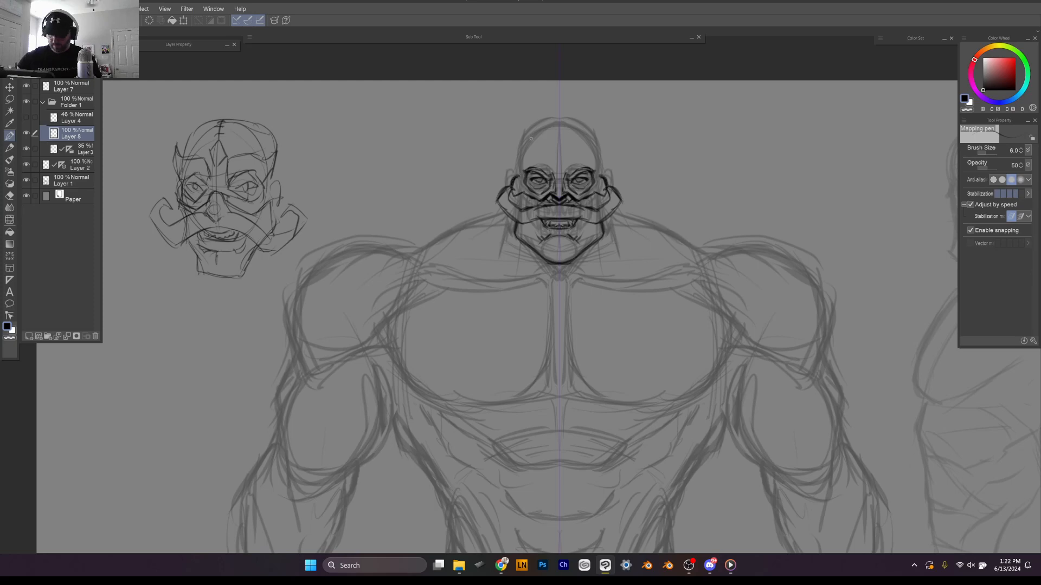
key("ctrl+z")
key("ctrl+z")
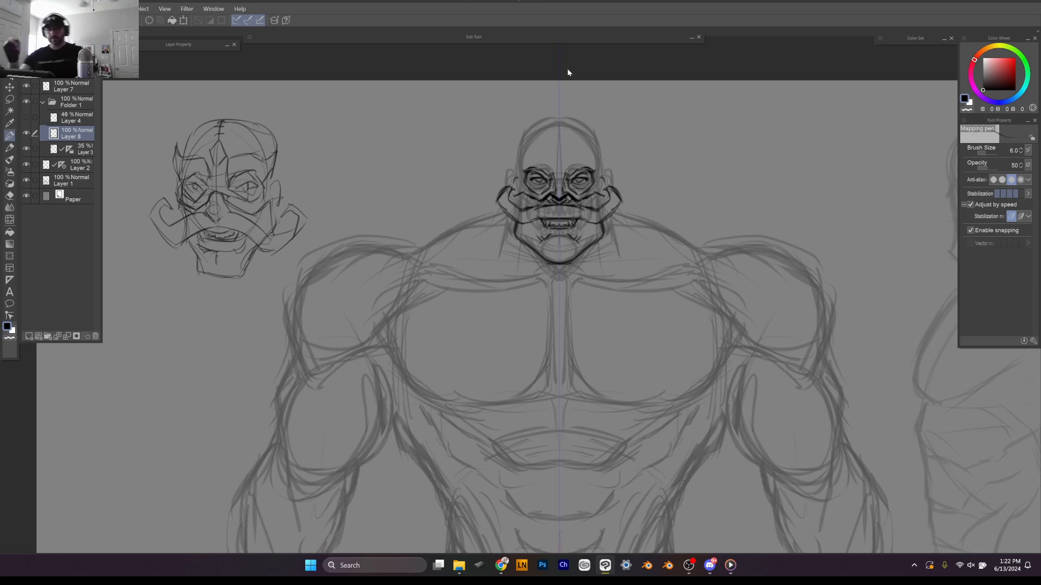
key("ctrl+z")
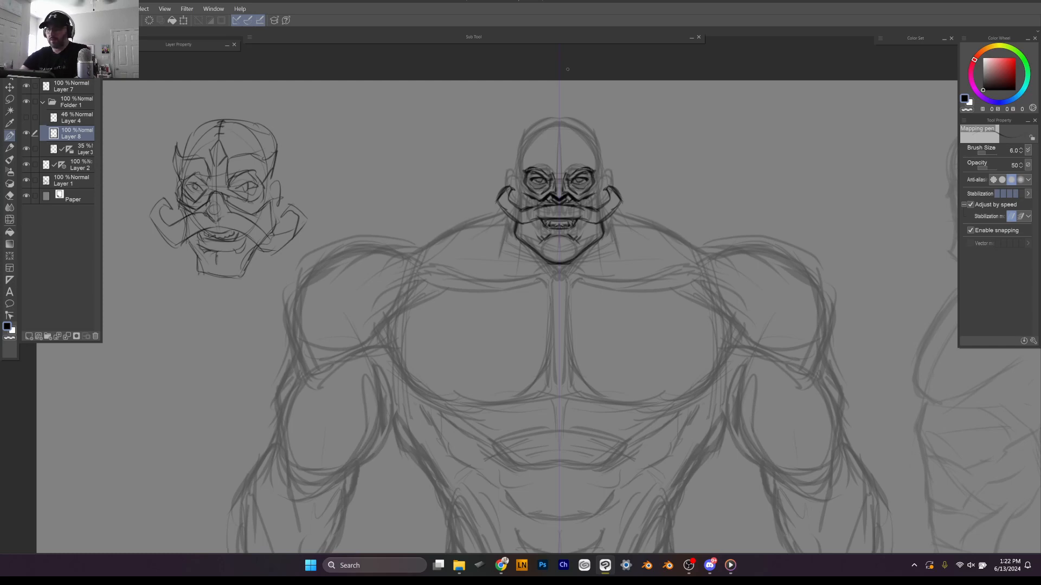
Step: Outline the front view's ears and draw the bald skull contour up the temples and over the crown
mouse_move(603, 174)
left_mouse_down()
mouse_move(613, 180)
mouse_move(604, 198)
left_mouse_up()
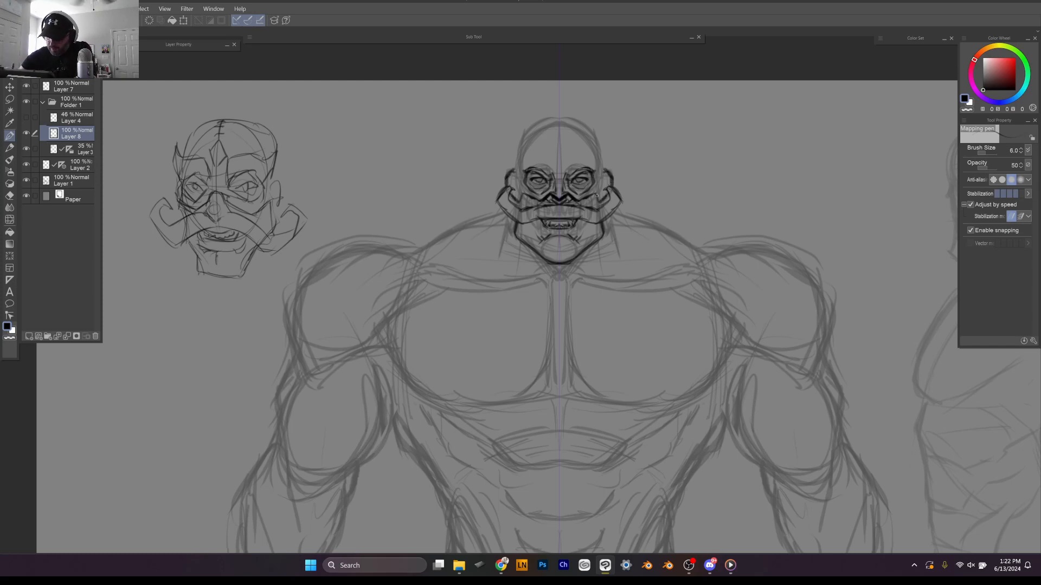
left_click_drag(606, 171, 600, 167)
left_click_drag(592, 132, 601, 164)
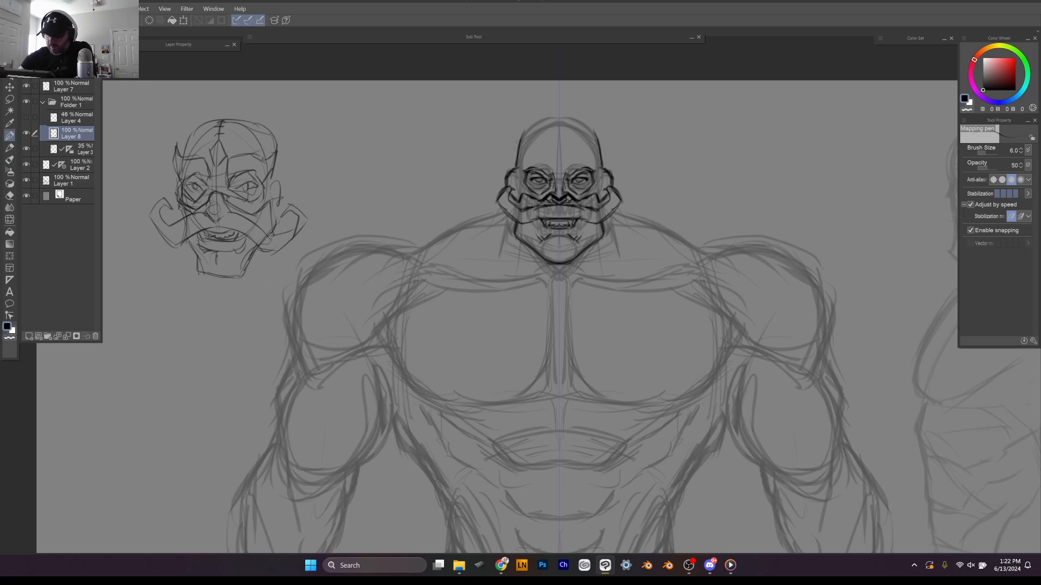
mouse_move(516, 167)
left_mouse_down()
mouse_move(534, 128)
mouse_move(570, 116)
left_mouse_up()
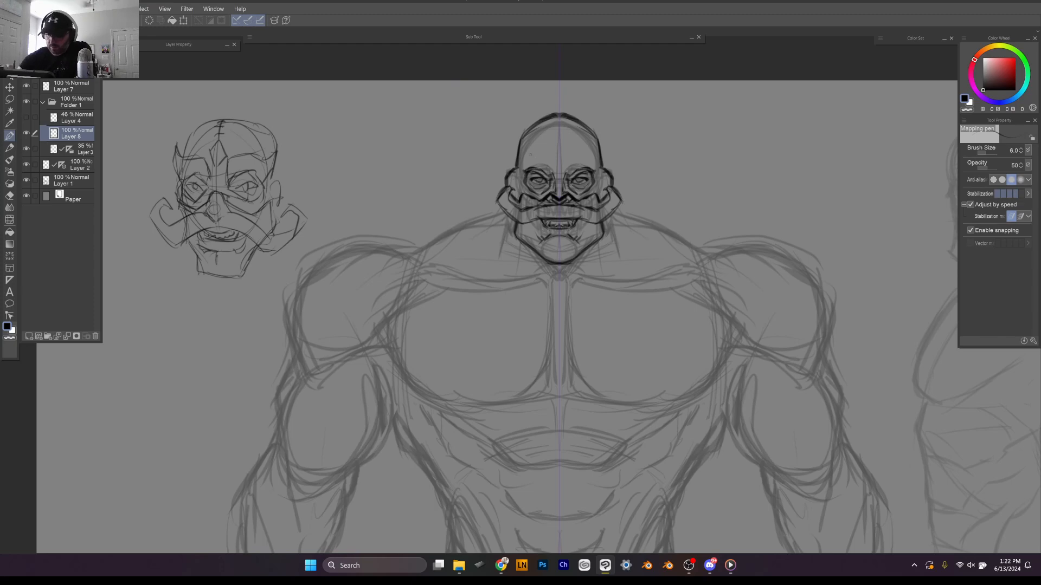
Step: Draw pointed brow ridges flaring out at both temples and a spearhead-shaped emblem in the middle of the forehead
mouse_move(532, 154)
left_mouse_down()
mouse_move(554, 172)
mouse_move(514, 149)
left_mouse_up()
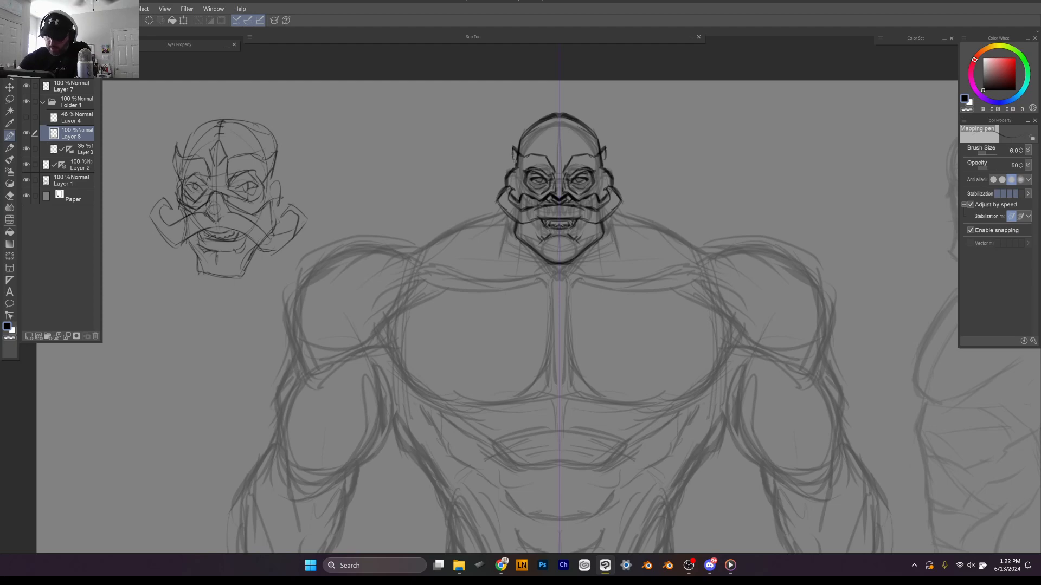
mouse_move(515, 161)
left_mouse_down()
mouse_move(524, 170)
mouse_move(514, 146)
left_mouse_up()
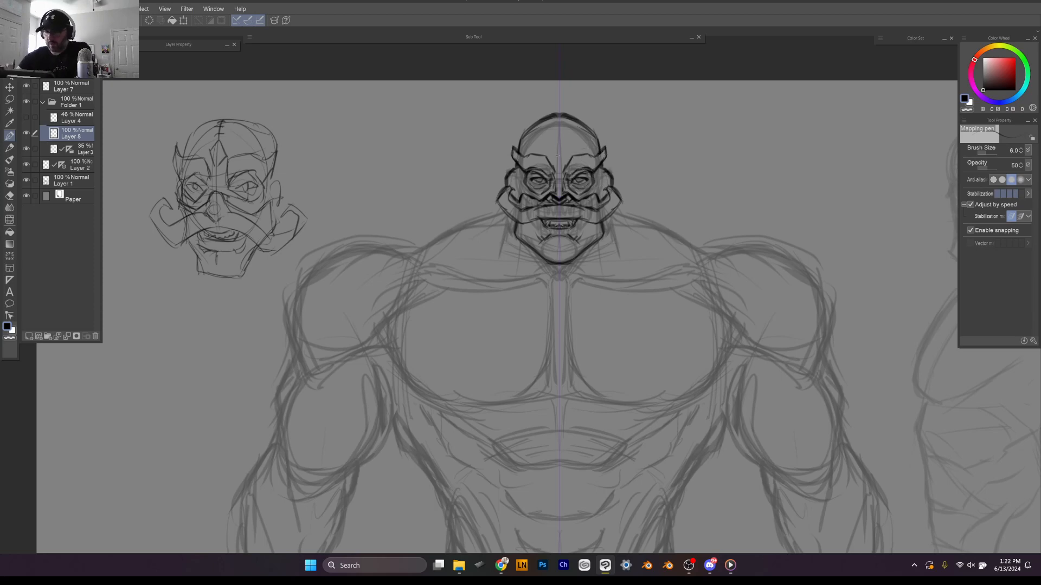
left_click_drag(554, 154, 558, 159)
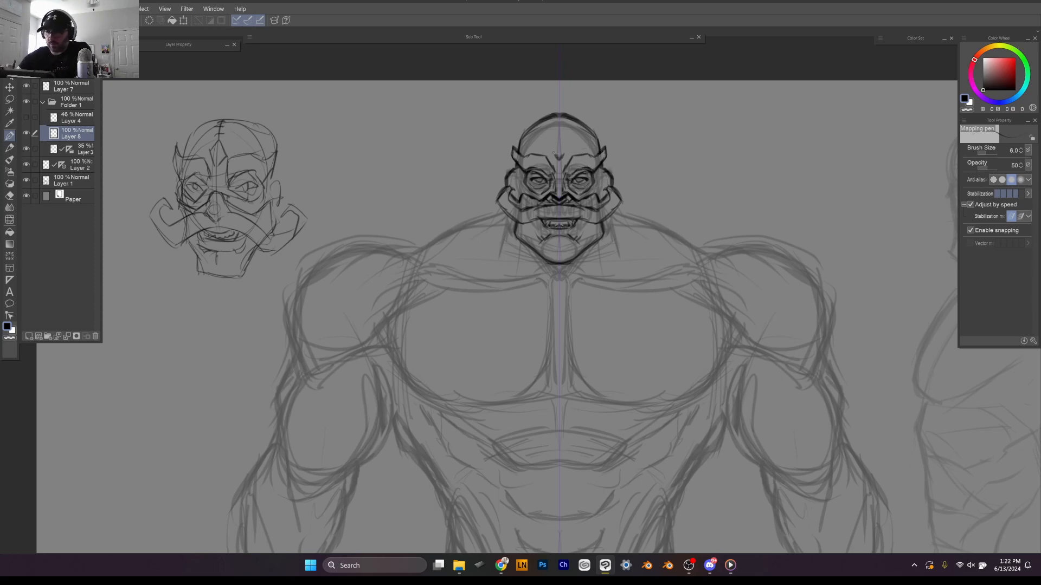
left_click_drag(557, 142, 557, 157)
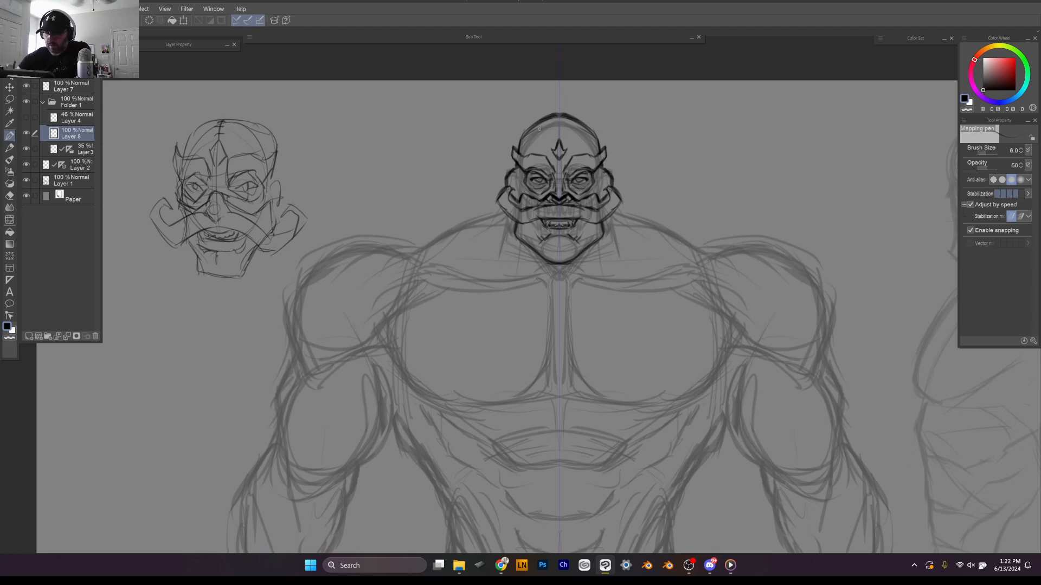
Step: Add vertical stitched scars on both sides of the forehead and refine the contours beside the eyes
mouse_move(536, 129)
left_mouse_down()
mouse_move(537, 149)
mouse_move(539, 128)
left_mouse_up()
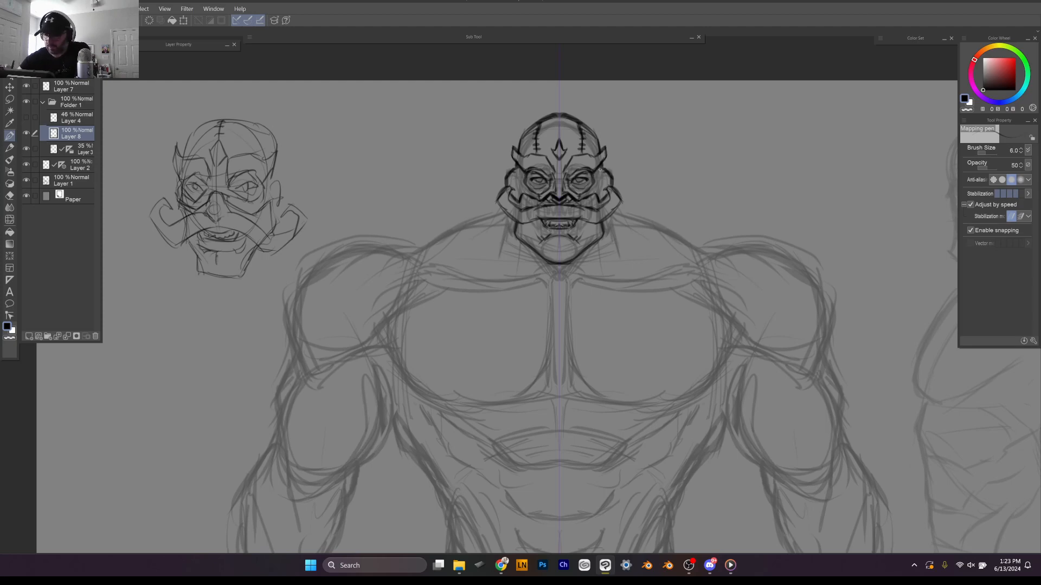
mouse_move(600, 168)
left_mouse_down()
mouse_move(598, 195)
mouse_move(601, 181)
left_mouse_up()
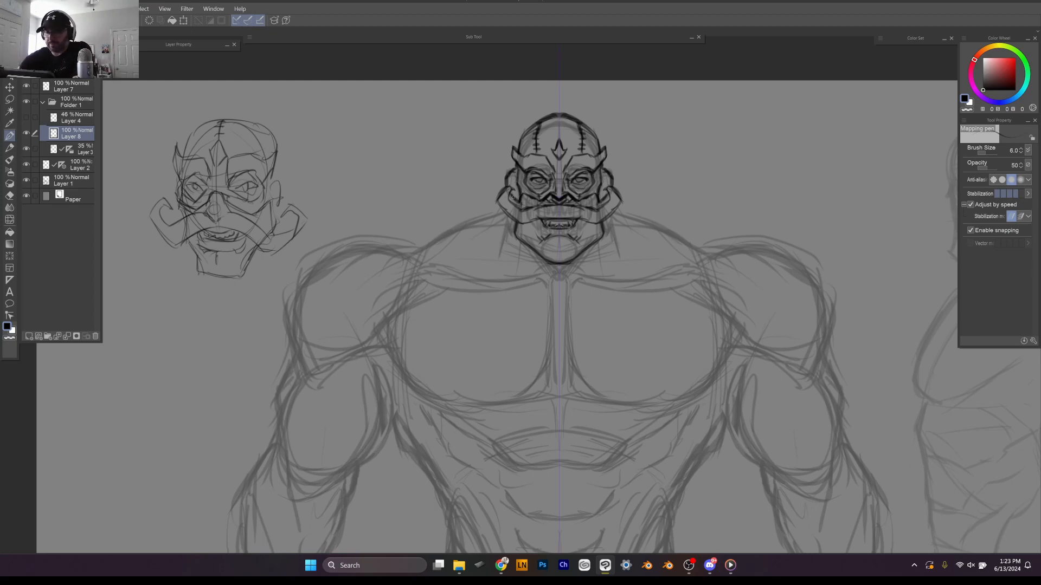
Step: Draw the front view's neck side lines and dark strokes converging in a V beneath the chin
left_click_drag(505, 224, 500, 254)
key("ctrl+minus")
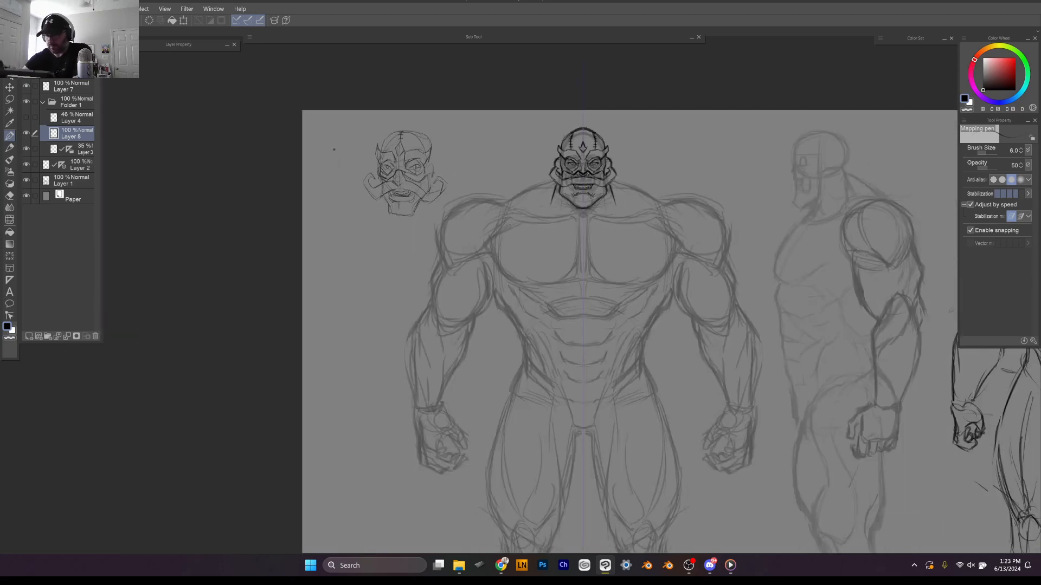
key("ctrl+plus")
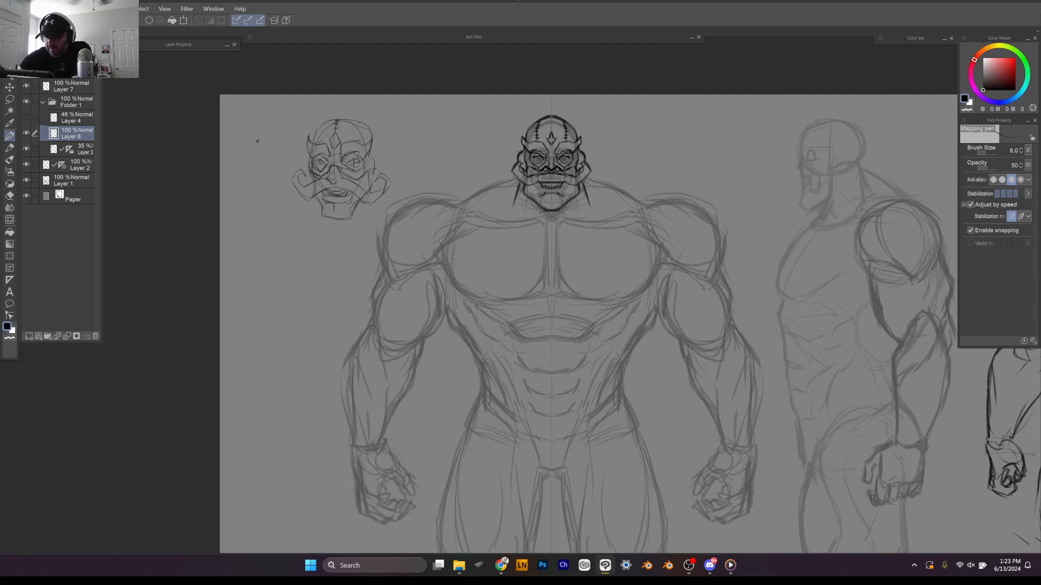
mouse_move(543, 203)
left_mouse_down()
mouse_move(532, 223)
mouse_move(564, 218)
mouse_move(527, 208)
left_mouse_up()
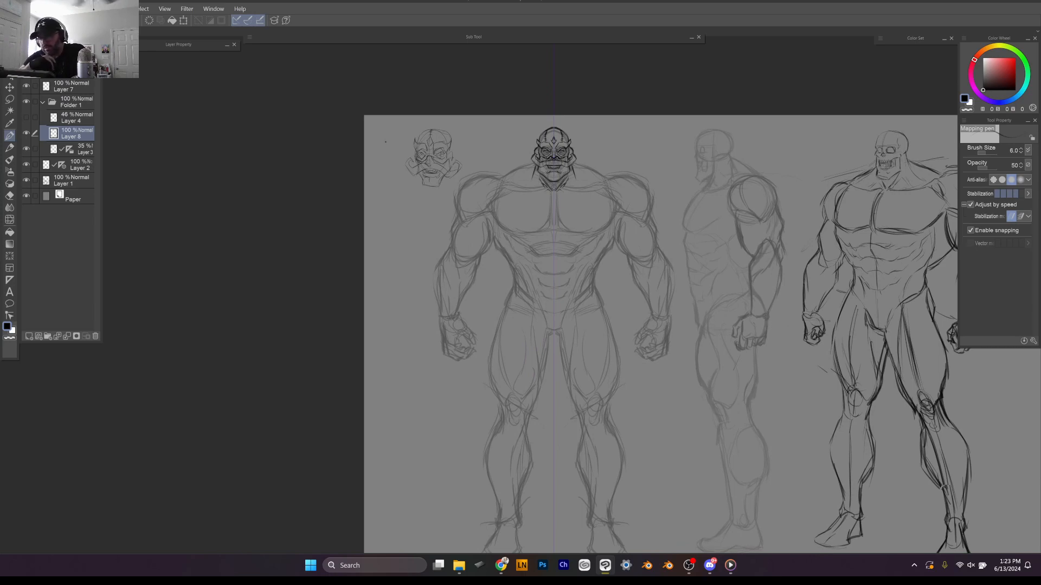
Step: Erase the dark nose on the front view's face and redraw its bridge, tip and nostrils with the Layer 8 pen
scroll(699, 332, "up", 4)
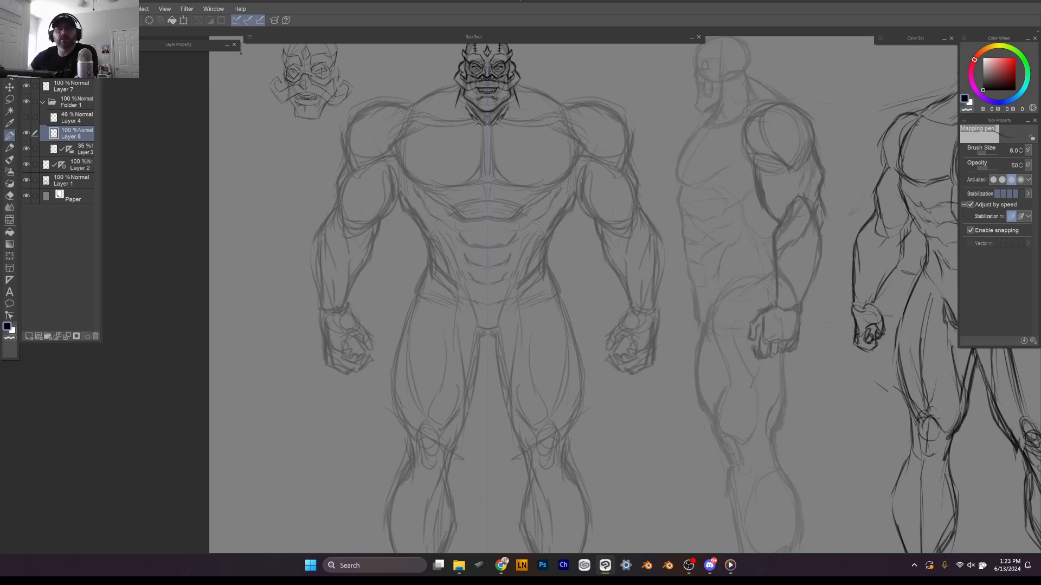
key("alt+Tab")
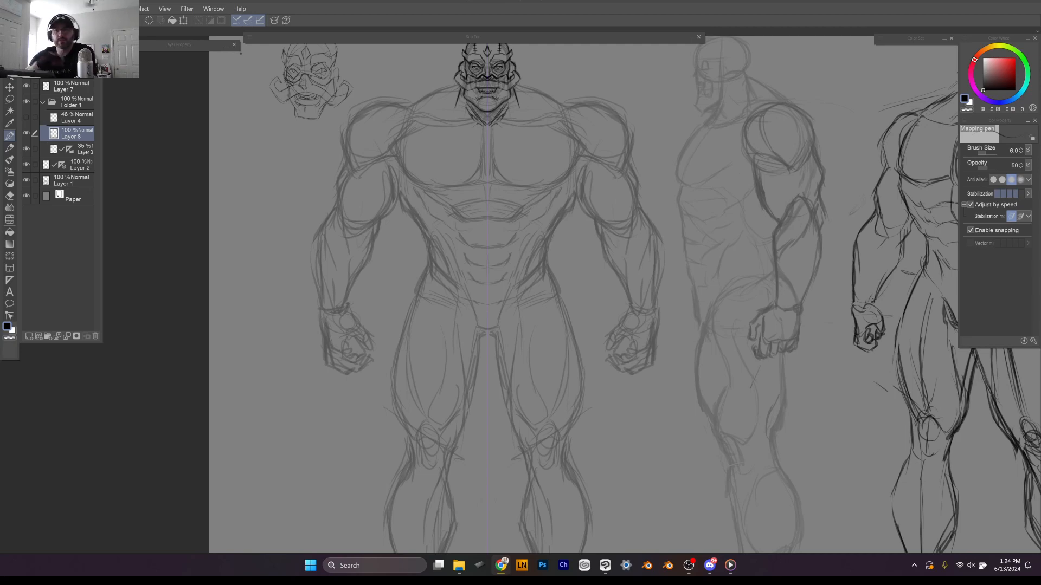
scroll(488, 92, "up", 5)
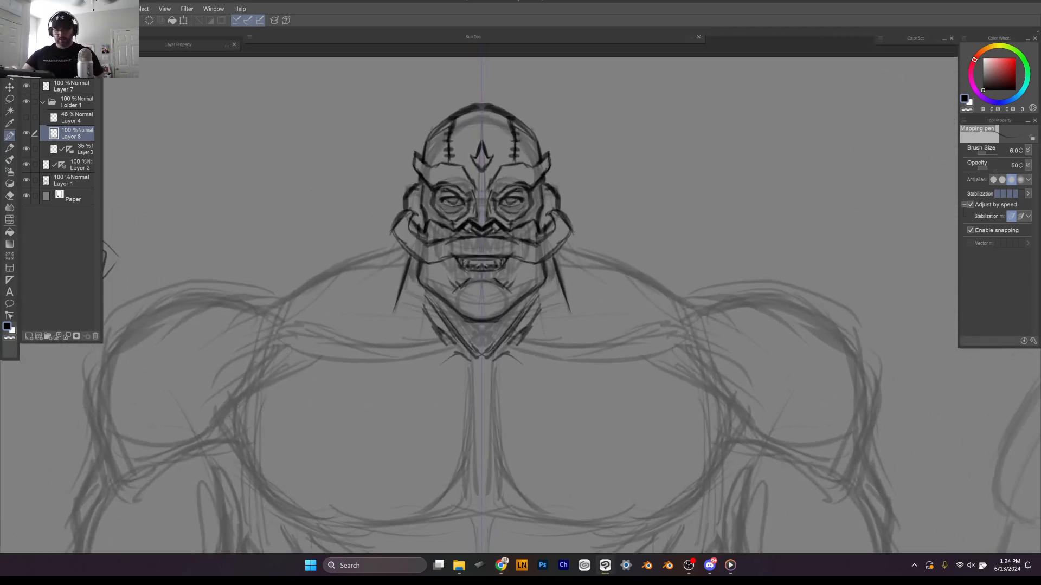
key("e")
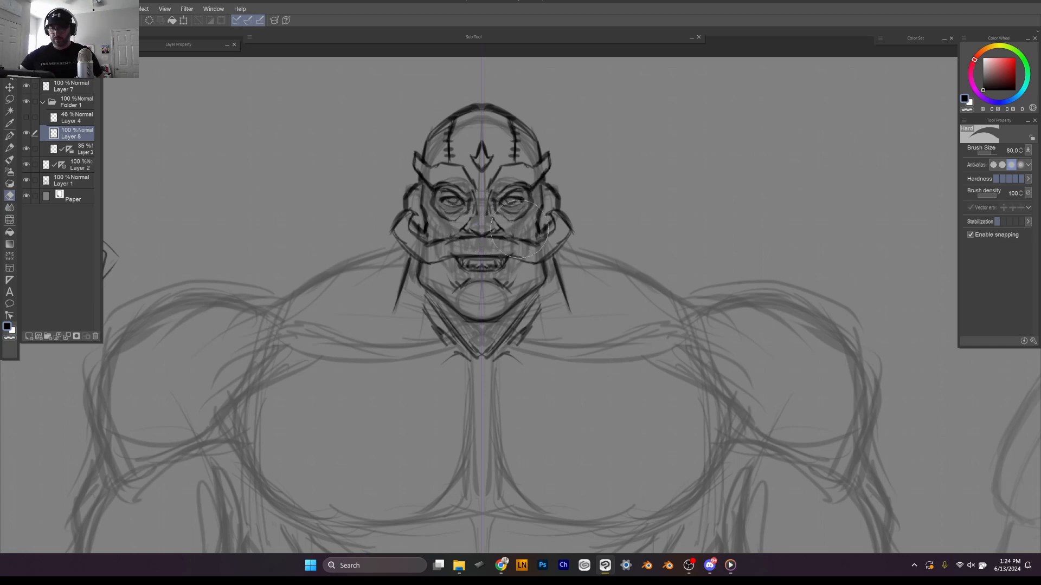
key("b")
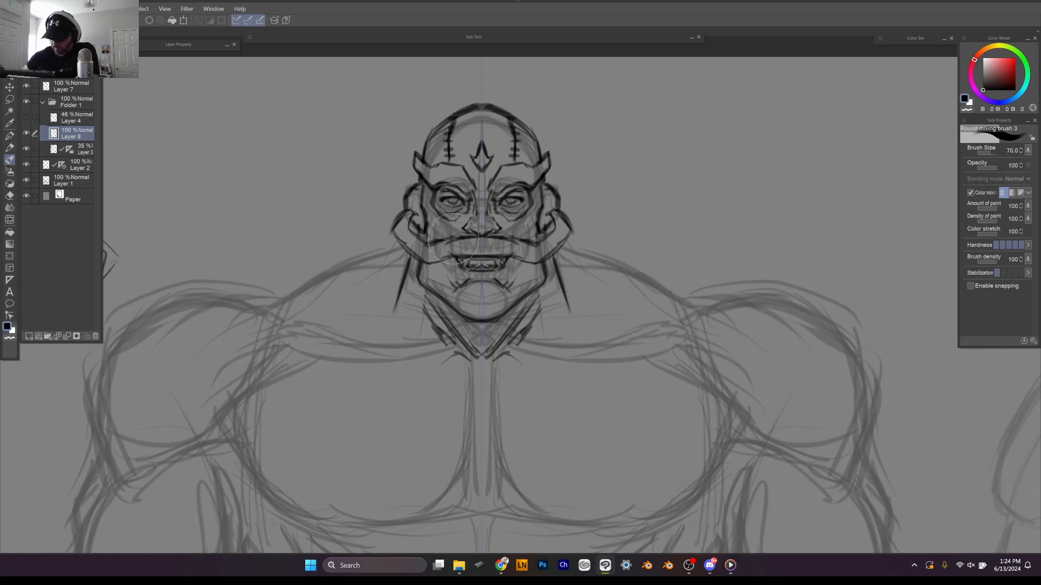
key("p")
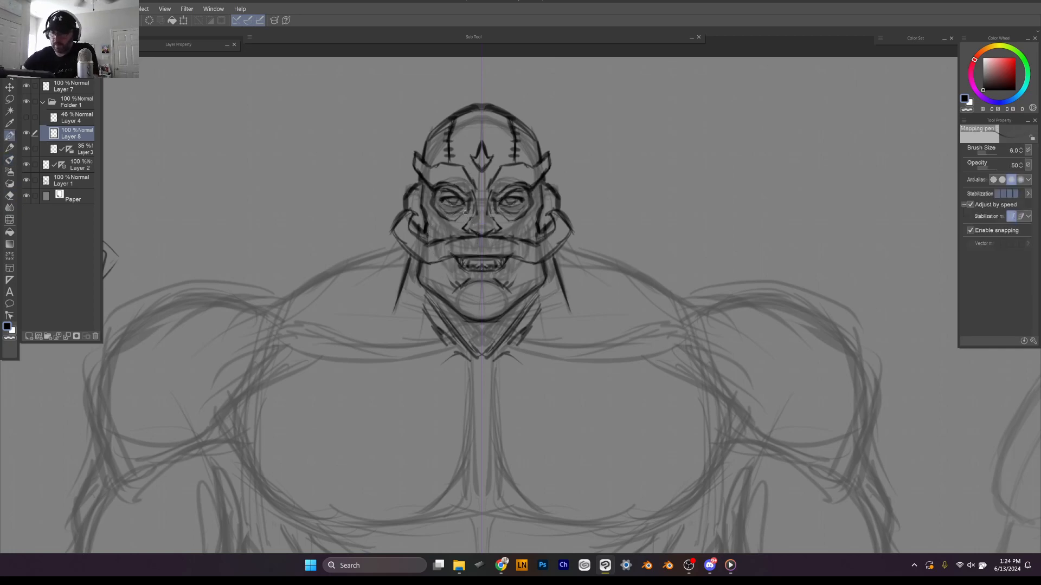
left_click_drag(472, 218, 482, 205)
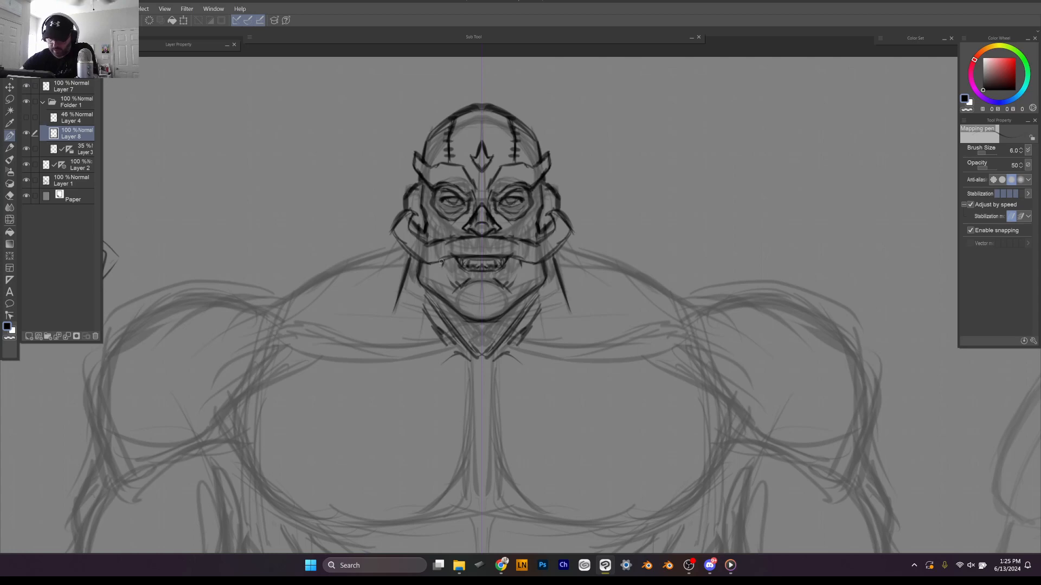
Step: Draw angular creases around the mouth corners and lower lip, and add short stitched scars on both cheeks
mouse_move(443, 261)
left_mouse_down()
mouse_move(461, 285)
mouse_move(506, 281)
mouse_move(521, 265)
left_mouse_up()
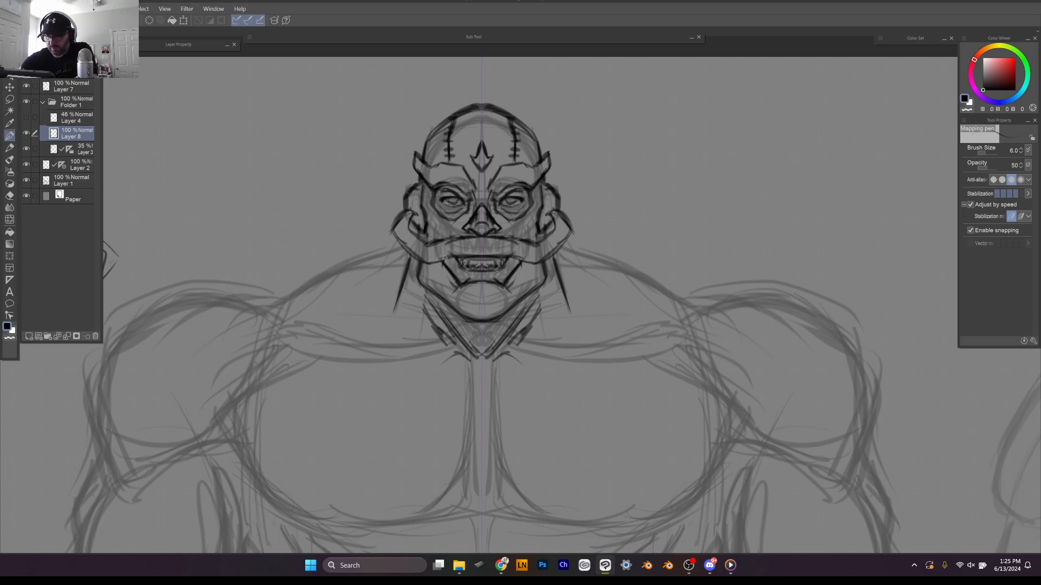
left_click_drag(450, 221, 446, 234)
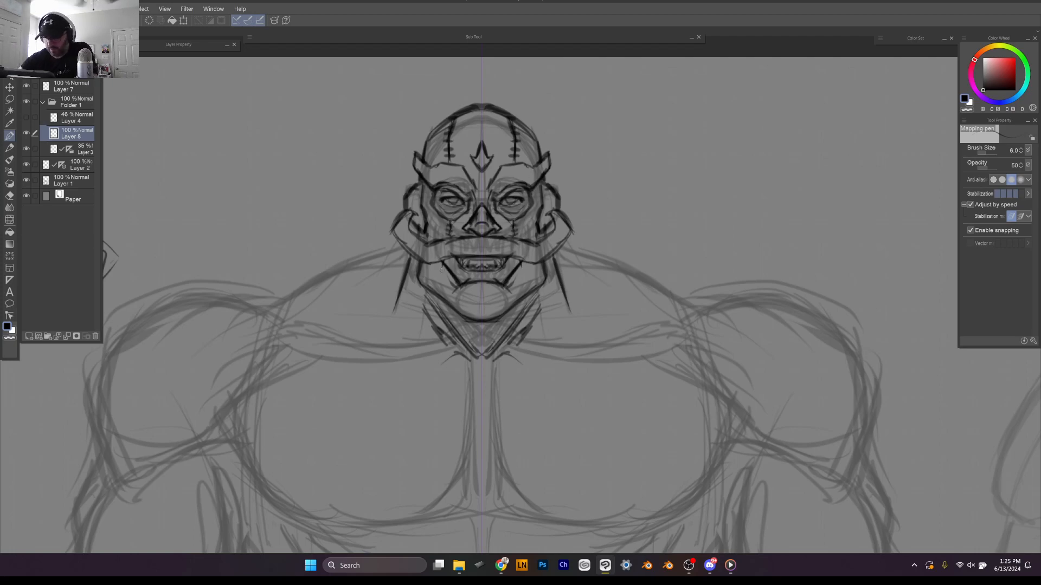
mouse_move(449, 274)
left_mouse_down()
mouse_move(434, 293)
mouse_move(445, 282)
left_mouse_up()
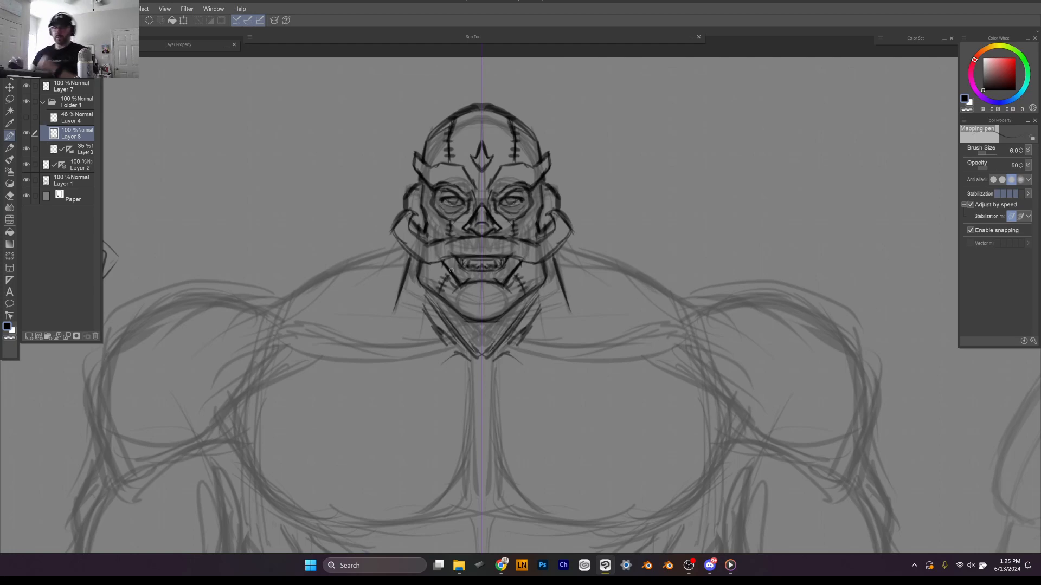
key("ctrl+z")
key("ctrl+z")
key("ctrl+z")
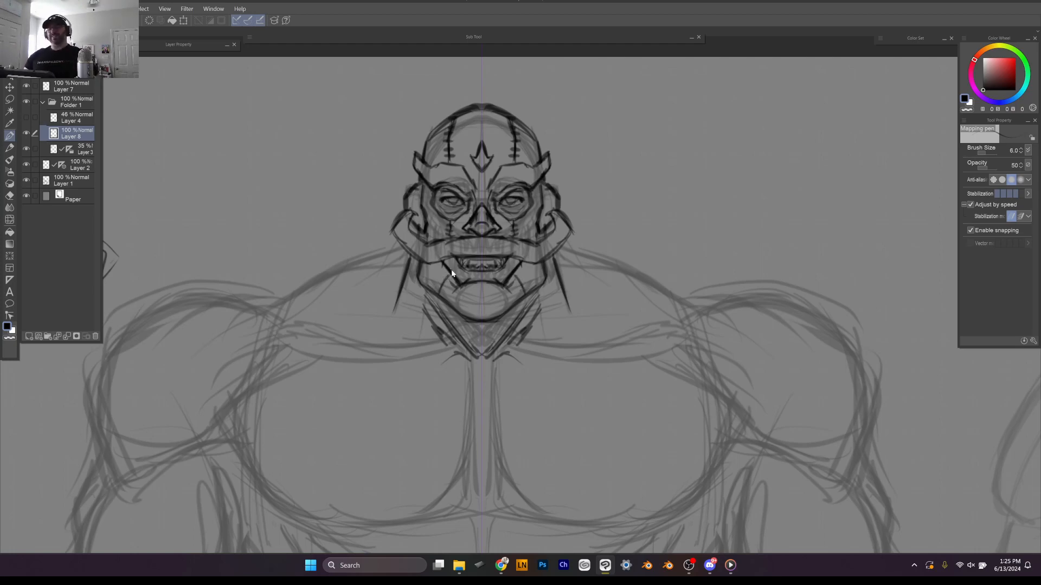
key("ctrl+z")
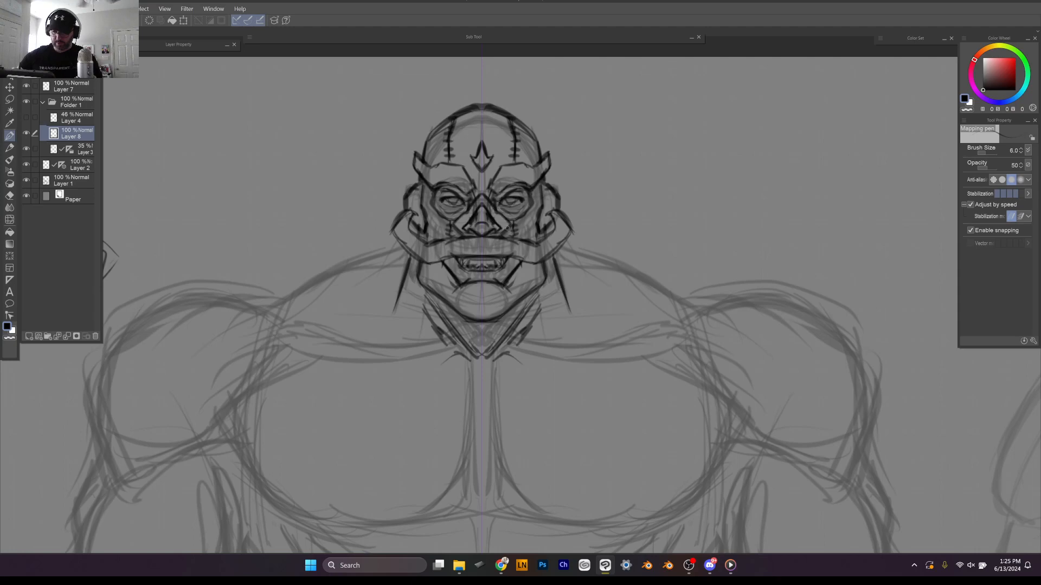
Step: Draw parallel diagonal bands from the mouth corners toward the jaw and outline the rounded chin between them
mouse_move(435, 262)
left_mouse_down()
mouse_move(454, 287)
mouse_move(444, 303)
left_mouse_up()
mouse_move(454, 288)
left_mouse_down()
mouse_move(446, 300)
mouse_move(435, 266)
left_mouse_up()
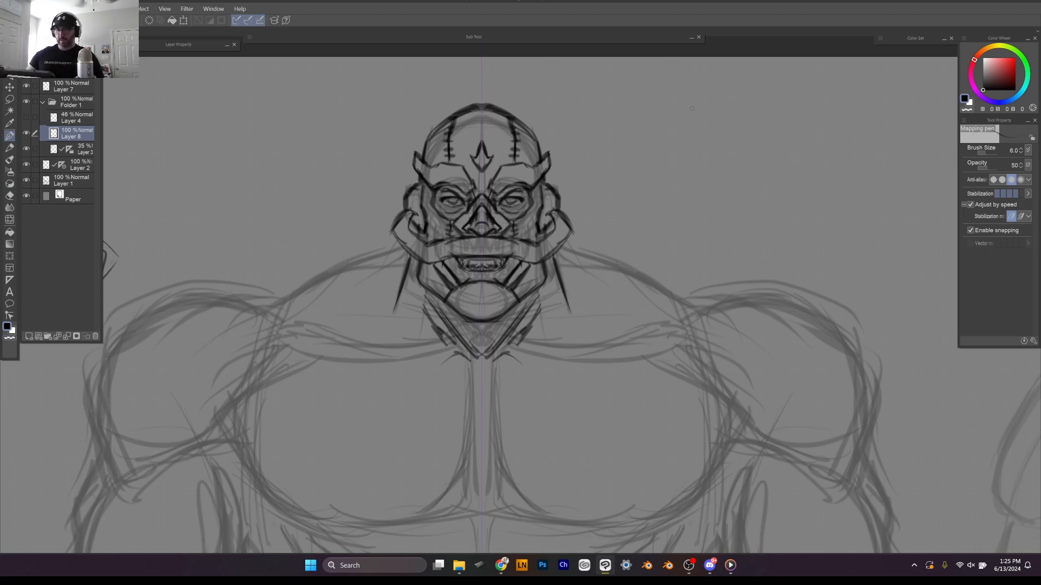
Step: Draw bold upright oval knee pads over both knees of the front view, doubling their outlines
scroll(395, 202, "down", 4)
scroll(542, 304, "up", 4)
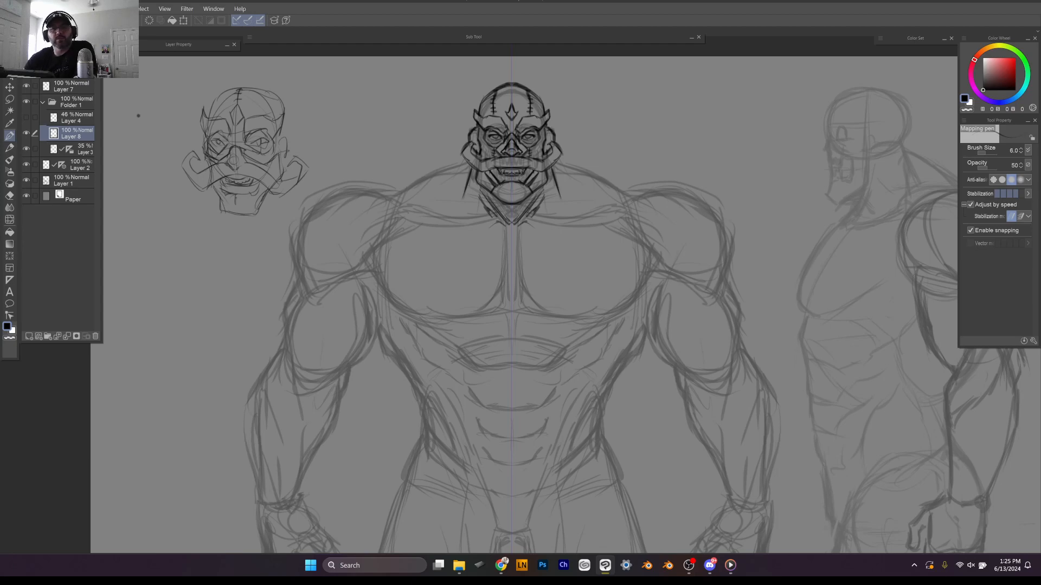
scroll(523, 304, "down", 2)
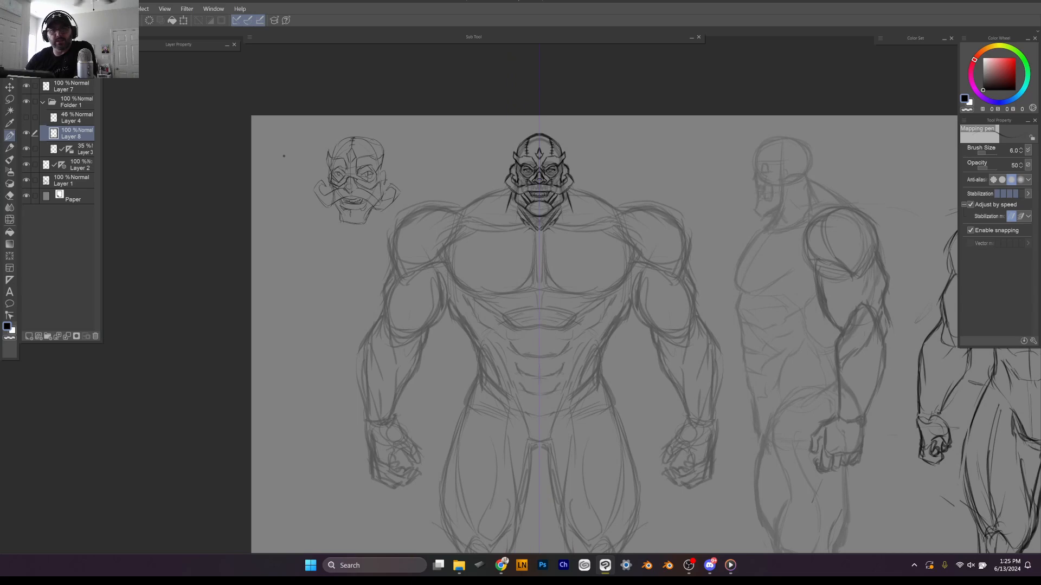
scroll(523, 303, "down", 1)
mouse_move(542, 347)
left_mouse_down()
mouse_move(384, 137)
mouse_move(508, 300)
left_mouse_up()
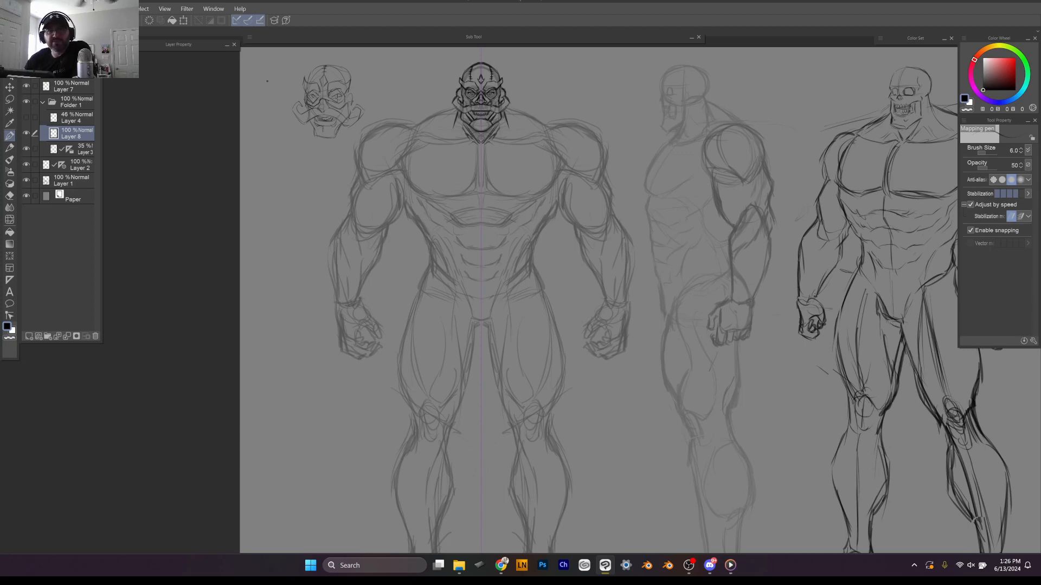
left_click_drag(491, 347, 518, 213)
scroll(520, 309, "up", 3)
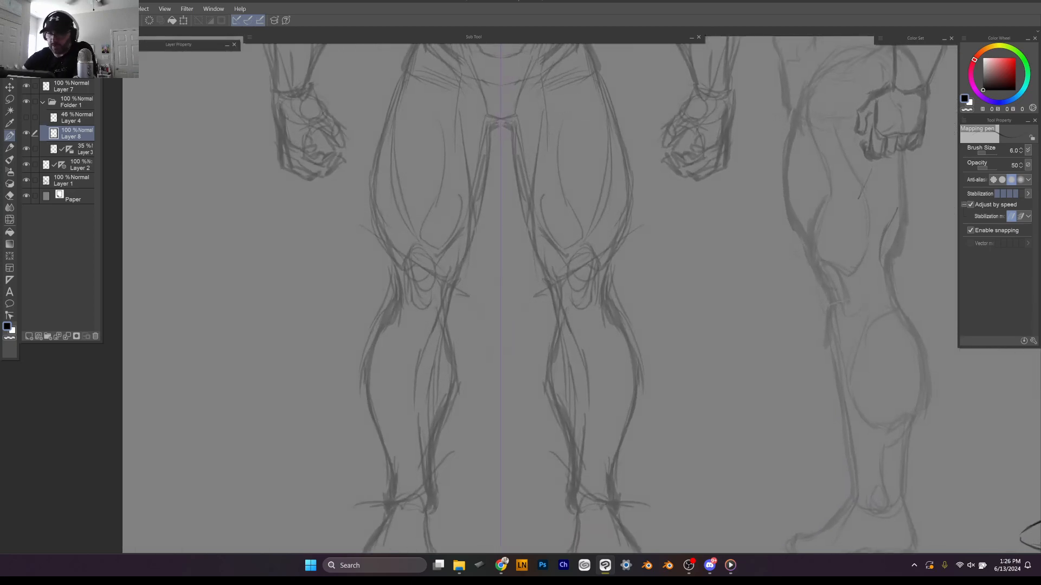
mouse_move(423, 229)
left_mouse_down()
mouse_move(404, 321)
mouse_move(382, 271)
left_mouse_up()
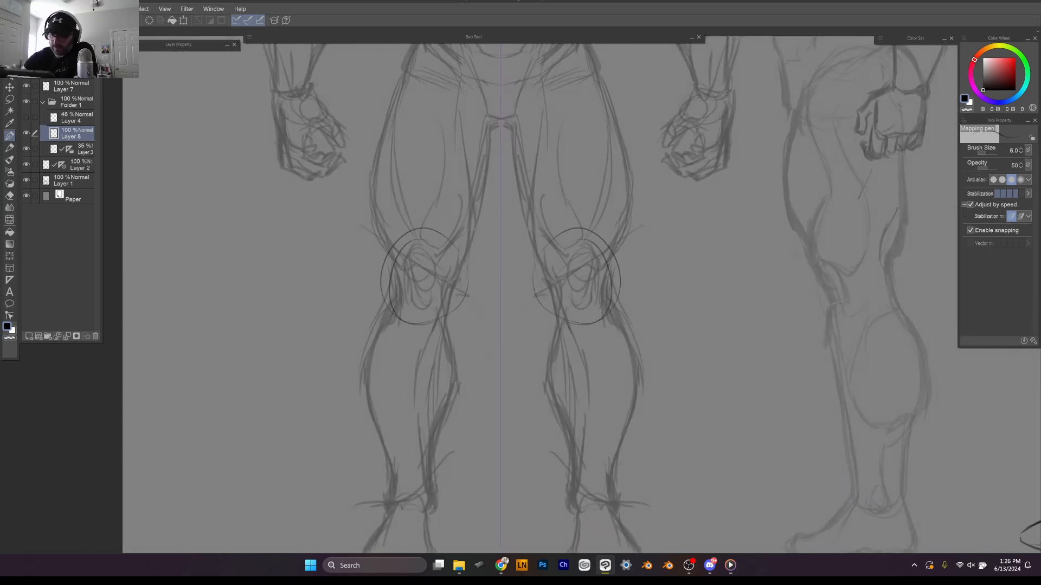
mouse_move(452, 245)
left_mouse_down()
mouse_move(418, 324)
mouse_move(455, 266)
mouse_move(408, 239)
mouse_move(384, 293)
mouse_move(398, 319)
mouse_move(446, 320)
mouse_move(452, 296)
left_mouse_up()
mouse_move(560, 315)
left_mouse_down()
mouse_move(622, 307)
mouse_move(618, 268)
mouse_move(575, 235)
mouse_move(549, 267)
left_mouse_up()
mouse_move(602, 237)
left_mouse_down()
mouse_move(621, 274)
mouse_move(618, 304)
left_mouse_up()
mouse_move(557, 268)
left_mouse_down()
mouse_move(567, 309)
mouse_move(588, 318)
mouse_move(555, 254)
mouse_move(602, 241)
mouse_move(618, 273)
left_mouse_up()
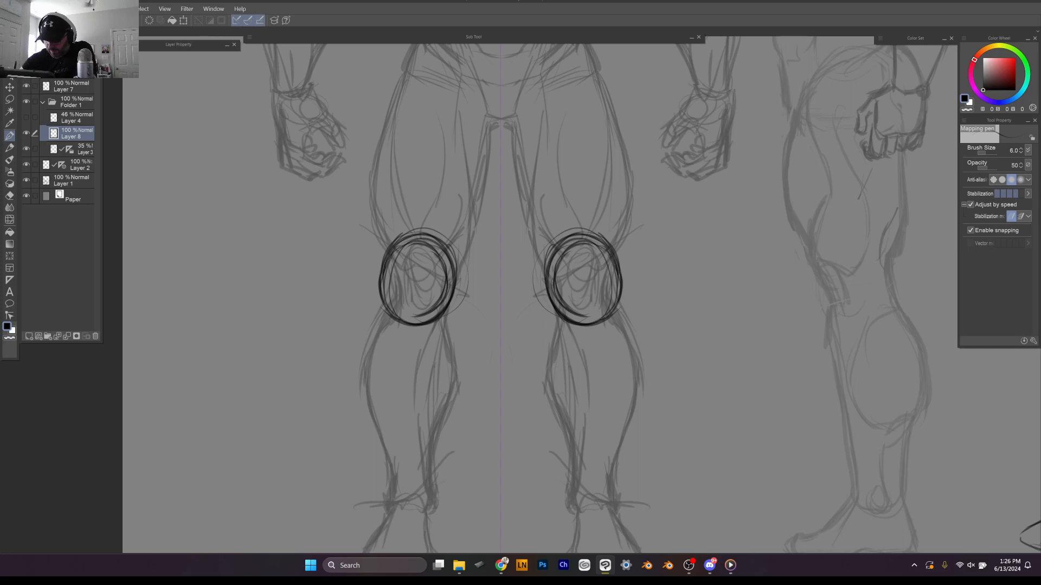
Step: Thicken the outer rims of the knee ovals and add crossing contour curves inside them
left_click_drag(589, 239, 619, 276)
mouse_move(603, 314)
left_mouse_down()
mouse_move(572, 318)
mouse_move(610, 308)
left_mouse_up()
mouse_move(586, 249)
left_mouse_down()
mouse_move(599, 311)
mouse_move(608, 280)
left_mouse_up()
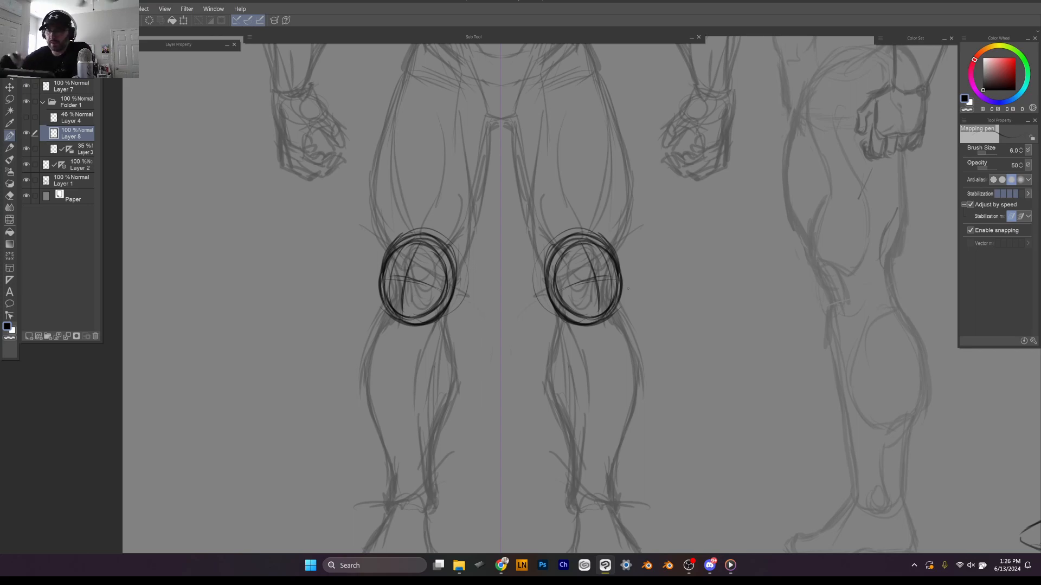
Step: Draw narrow double-lined bands with small buckles around both elbows of the front view
left_click_drag(628, 288, 711, 506)
scroll(576, 376, "down", 2)
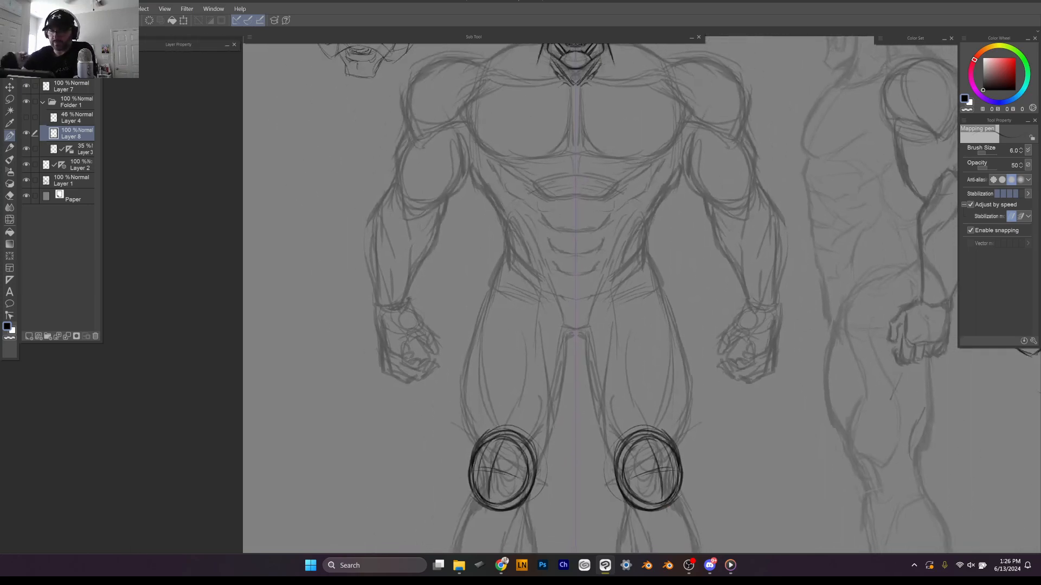
mouse_move(394, 193)
left_mouse_down()
mouse_move(411, 216)
mouse_move(426, 218)
mouse_move(408, 207)
mouse_move(440, 199)
mouse_move(437, 223)
mouse_move(450, 212)
left_mouse_up()
left_click_drag(445, 193, 450, 220)
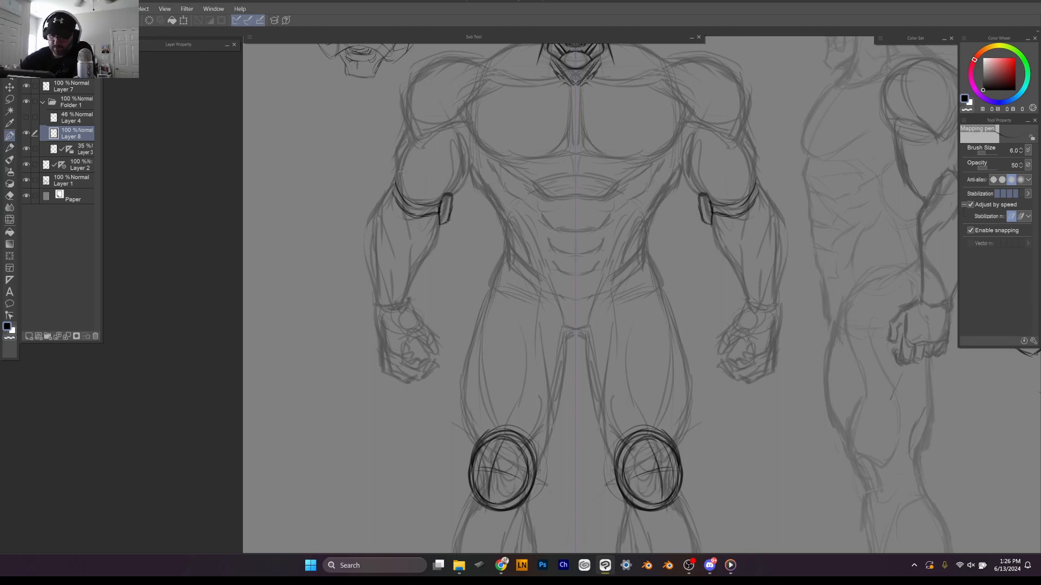
left_click_drag(393, 180, 426, 204)
mouse_move(394, 171)
left_mouse_down()
mouse_move(396, 203)
mouse_move(426, 203)
mouse_move(429, 220)
mouse_move(453, 207)
mouse_move(450, 217)
left_mouse_up()
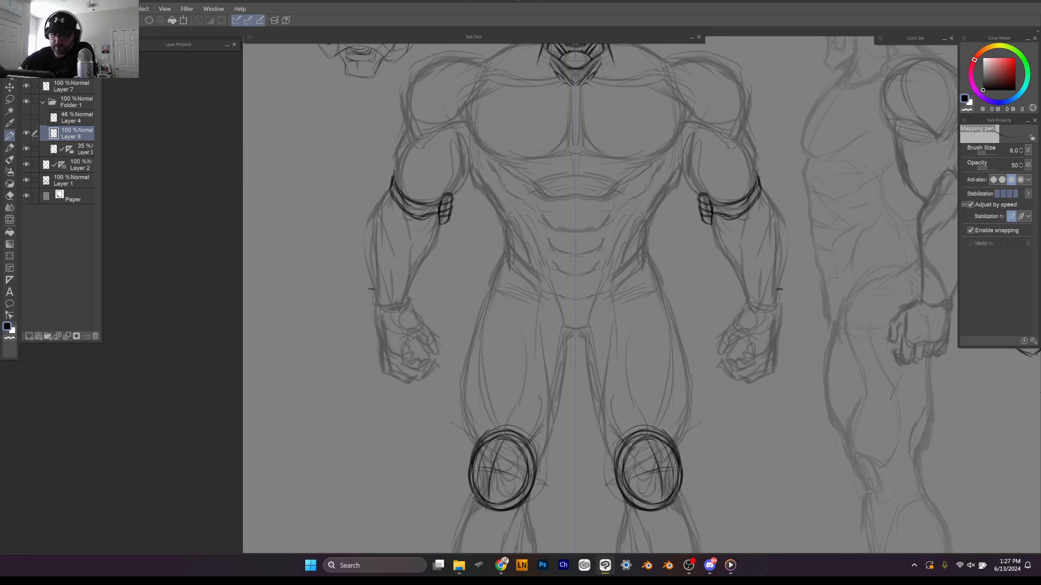
Step: Draw flared cuffs around both wrists of the front view
mouse_move(371, 289)
left_mouse_down()
mouse_move(408, 293)
mouse_move(370, 288)
mouse_move(381, 310)
mouse_move(375, 302)
mouse_move(402, 312)
mouse_move(376, 305)
mouse_move(383, 312)
mouse_move(415, 301)
left_mouse_up()
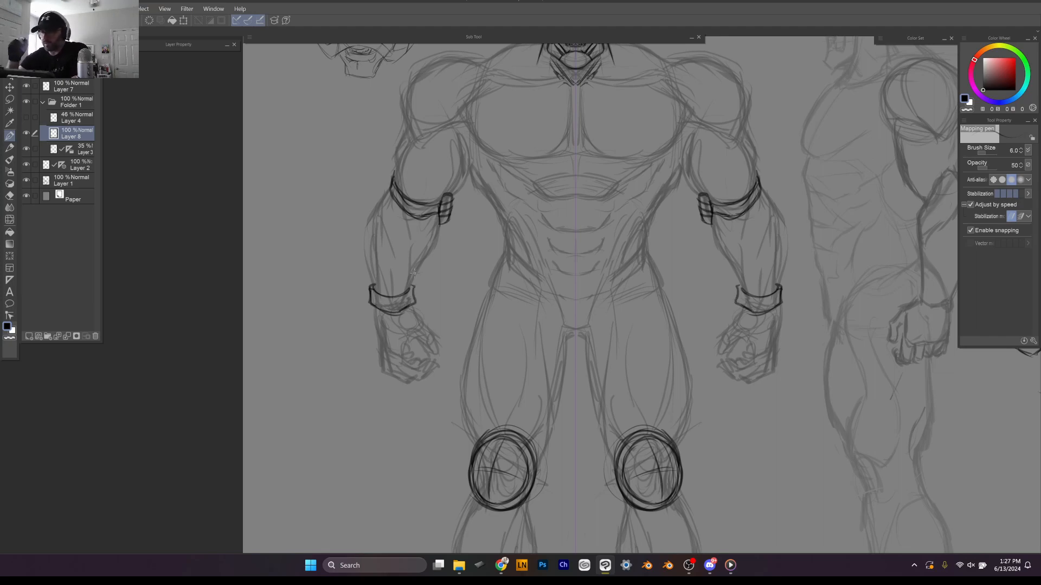
mouse_move(812, 310)
left_mouse_down()
mouse_move(797, 321)
mouse_move(806, 341)
left_mouse_up()
key("ctrl+z")
key("ctrl+z")
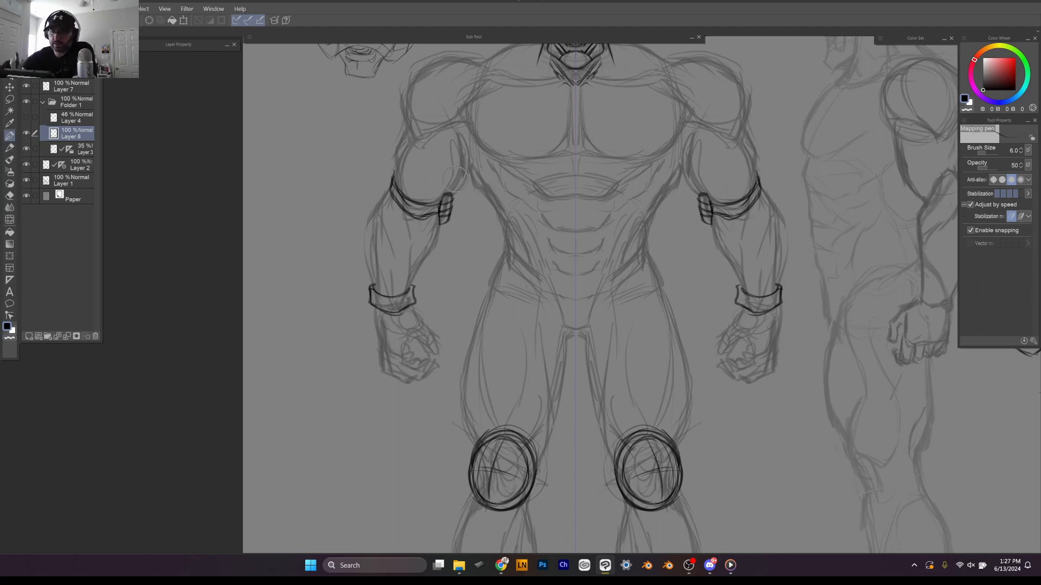
Step: Remove the buckled bands from both elbows
mouse_move(455, 180)
left_mouse_down()
mouse_move(445, 229)
mouse_move(449, 172)
mouse_move(414, 210)
mouse_move(394, 176)
left_mouse_up()
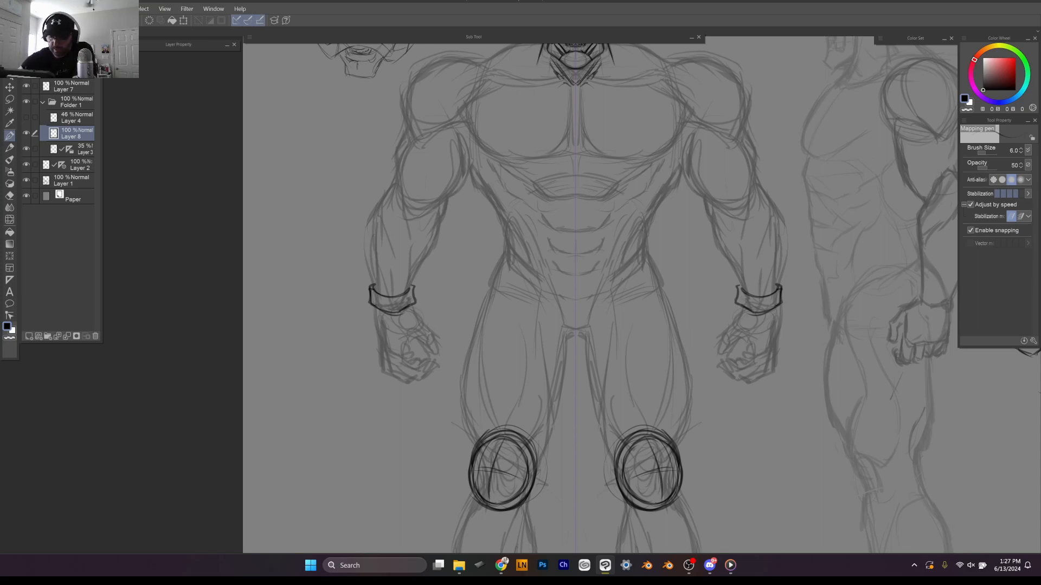
Step: Outline gloves below the wrist cuffs, with rectangular plates on the outer sides and small rounded knuckle shapes
left_click_drag(423, 333, 430, 341)
mouse_move(411, 303)
left_mouse_down()
mouse_move(429, 330)
mouse_move(404, 350)
mouse_move(385, 350)
mouse_move(375, 327)
mouse_move(374, 340)
mouse_move(382, 344)
mouse_move(373, 322)
mouse_move(387, 328)
mouse_move(389, 348)
mouse_move(371, 319)
left_mouse_up()
left_click_drag(372, 320, 375, 343)
mouse_move(374, 342)
left_mouse_down()
mouse_move(390, 351)
mouse_move(390, 361)
mouse_move(377, 358)
mouse_move(386, 361)
left_mouse_up()
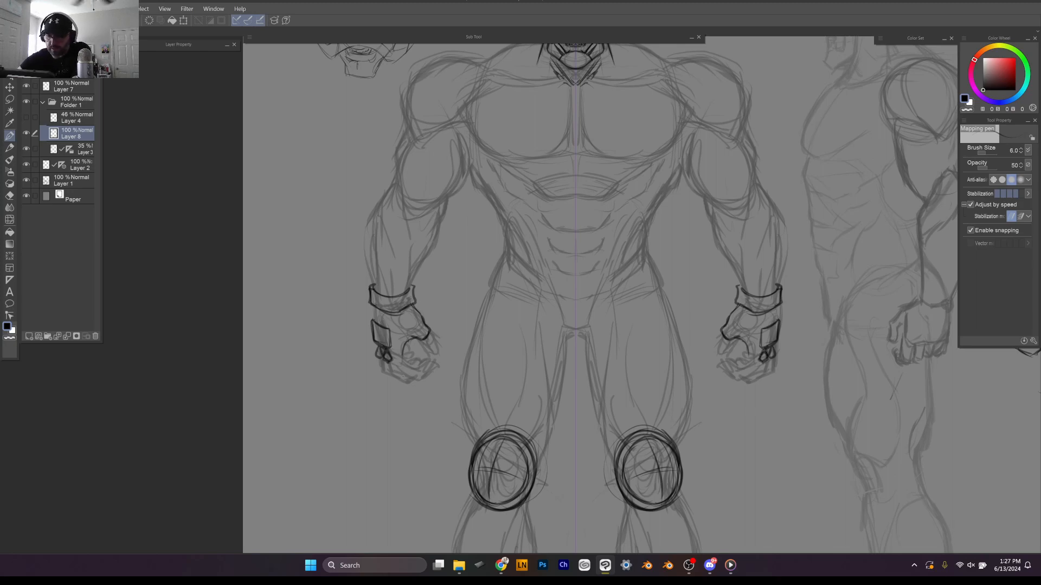
Step: Outline the curled fingers and thumbs of both hands and add a small circle at each thumb's base
mouse_move(382, 355)
left_mouse_down()
mouse_move(407, 384)
mouse_move(413, 368)
mouse_move(404, 376)
left_mouse_up()
mouse_move(386, 369)
left_mouse_down()
mouse_move(401, 381)
mouse_move(432, 360)
mouse_move(418, 381)
mouse_move(434, 368)
mouse_move(414, 376)
mouse_move(409, 344)
mouse_move(435, 359)
mouse_move(433, 339)
left_mouse_up()
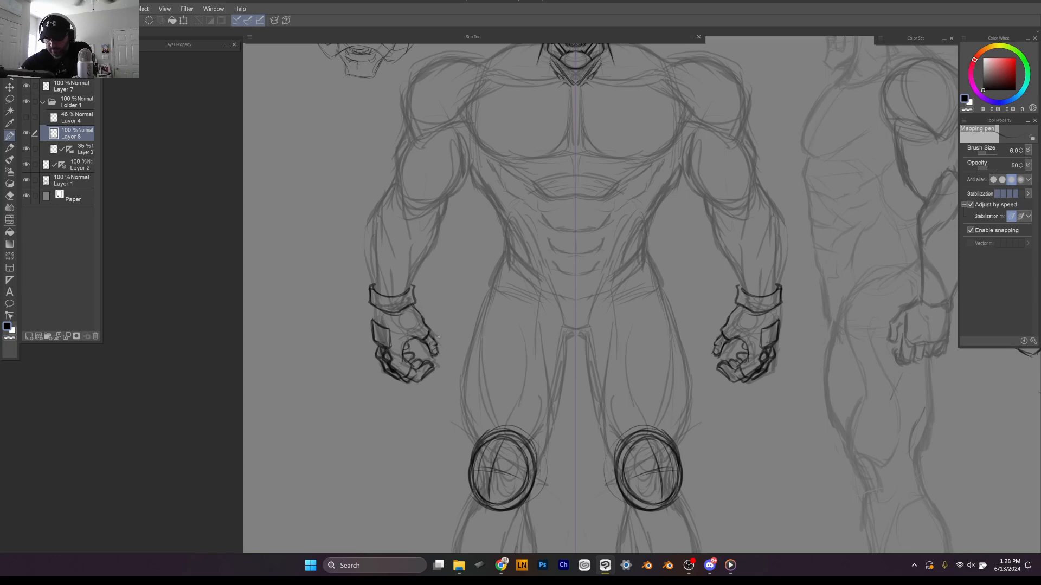
left_click_drag(375, 321, 374, 306)
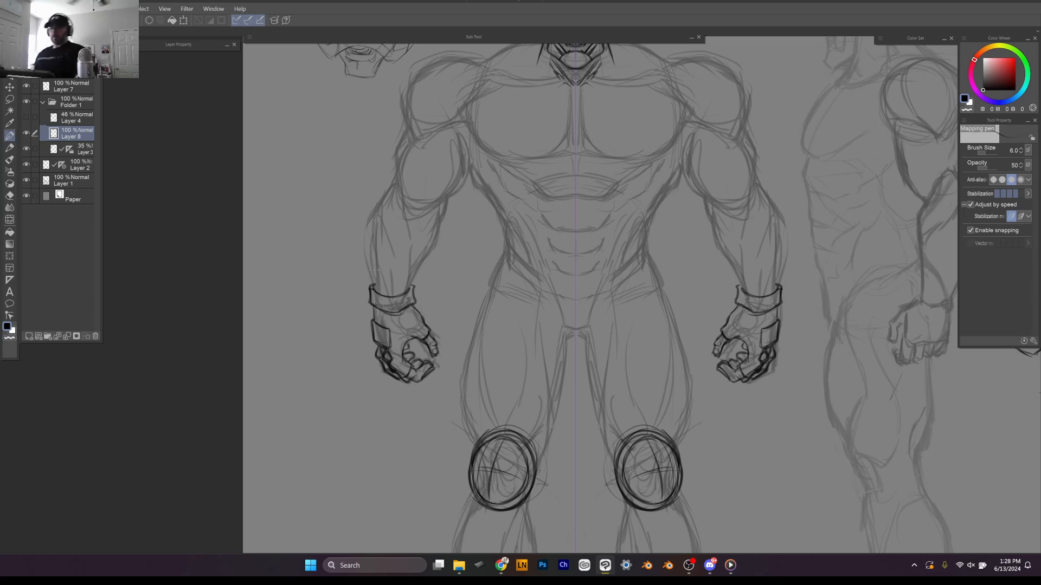
mouse_move(438, 333)
left_mouse_down()
mouse_move(431, 342)
mouse_move(413, 329)
left_mouse_up()
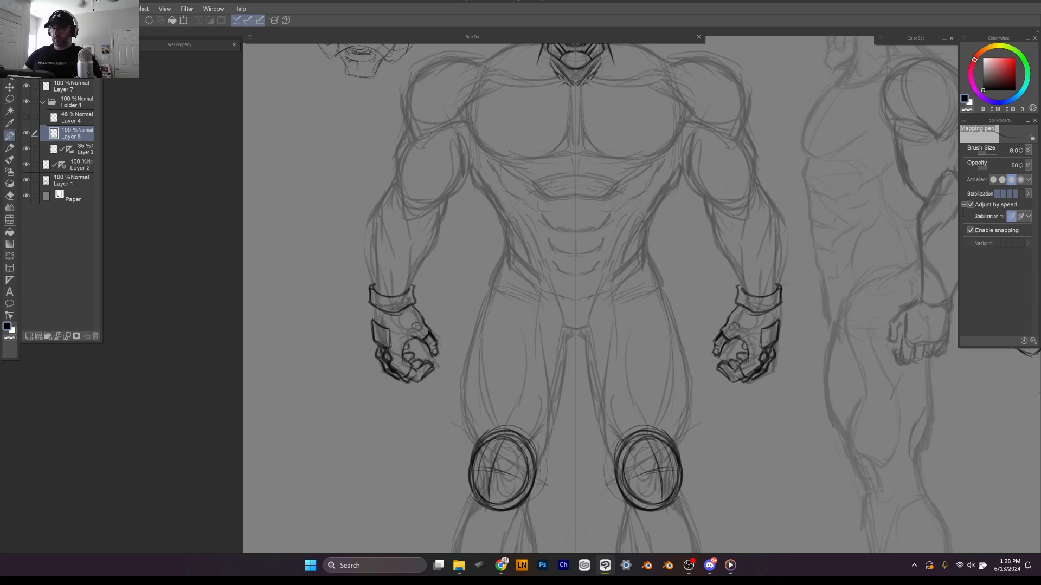
Step: Draw the side sections of a wide belt around the waist, closing each with a vertical inner edge
left_click_drag(873, 344, 738, 295)
scroll(871, 355, "down", 5)
scroll(738, 303, "up", 4)
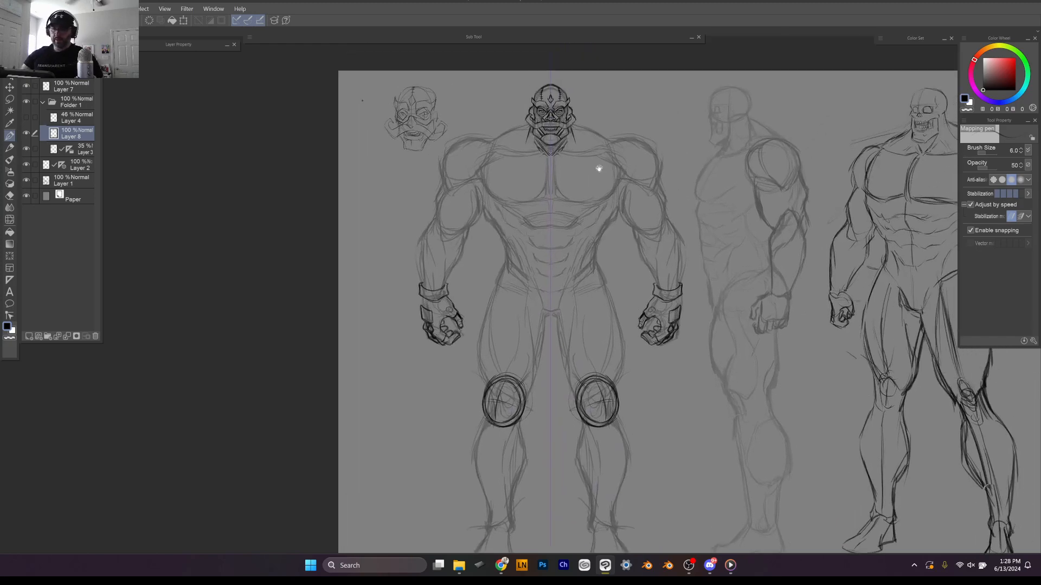
scroll(605, 191, "up", 2)
scroll(585, 263, "up", 2)
left_click_drag(585, 274, 588, 296)
left_click_drag(606, 260, 592, 298)
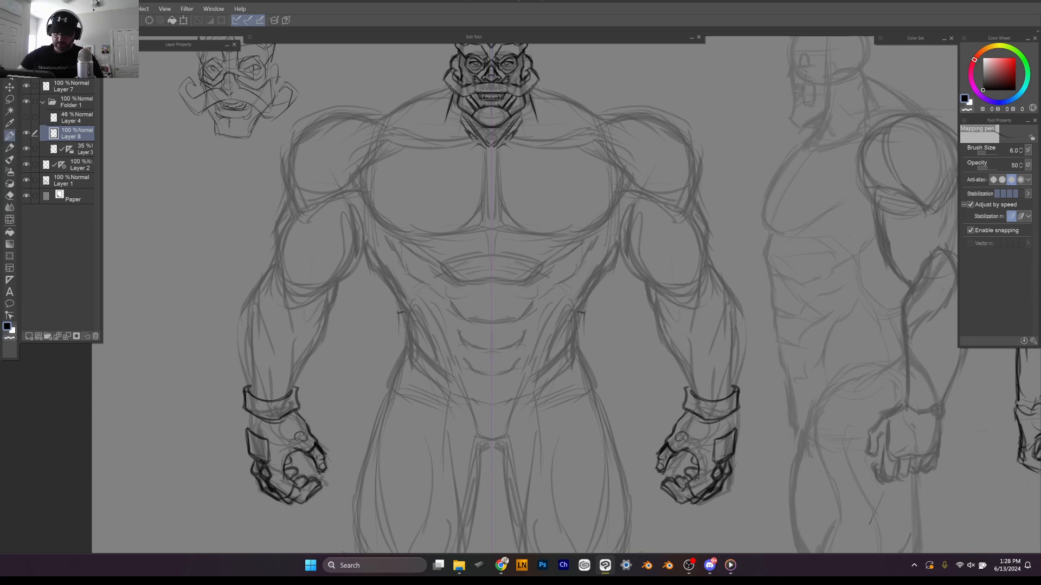
mouse_move(400, 313)
left_mouse_down()
mouse_move(396, 349)
mouse_move(417, 362)
left_mouse_up()
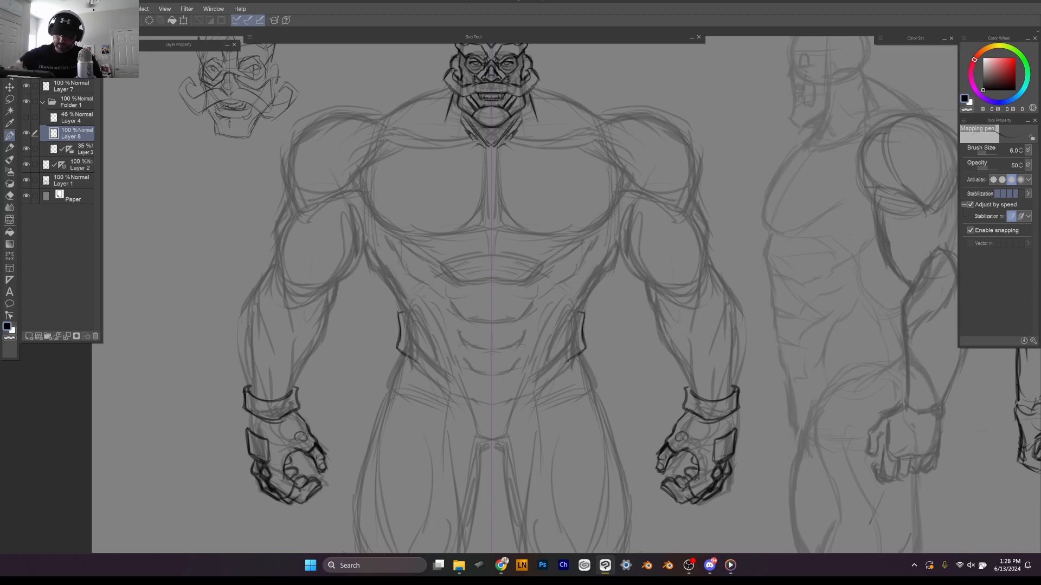
left_click_drag(401, 313, 437, 324)
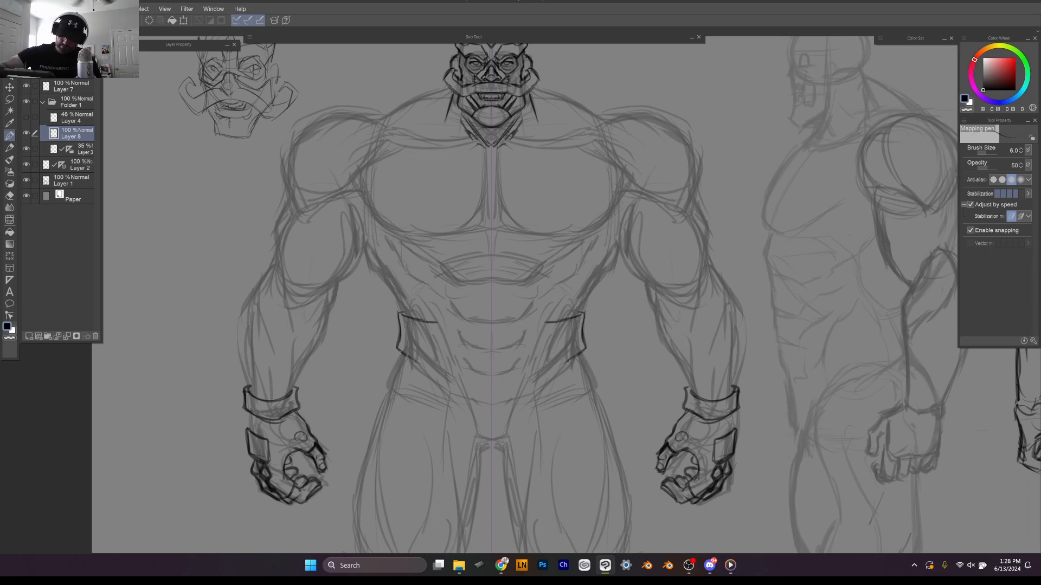
left_click_drag(400, 353, 440, 374)
mouse_move(438, 319)
left_mouse_down()
mouse_move(439, 374)
mouse_move(458, 388)
left_mouse_up()
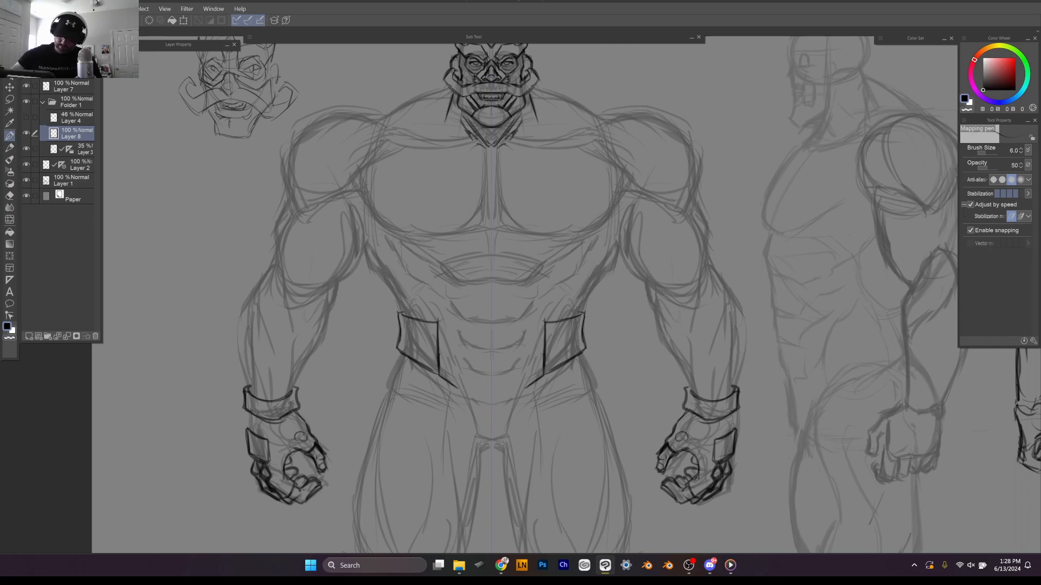
Step: Draw the belt's large central plate with curved vertical sides, a peaked upper edge and a shallow curved lower edge
mouse_move(448, 316)
left_mouse_down()
mouse_move(439, 322)
mouse_move(453, 378)
left_mouse_up()
left_click_drag(452, 336, 454, 383)
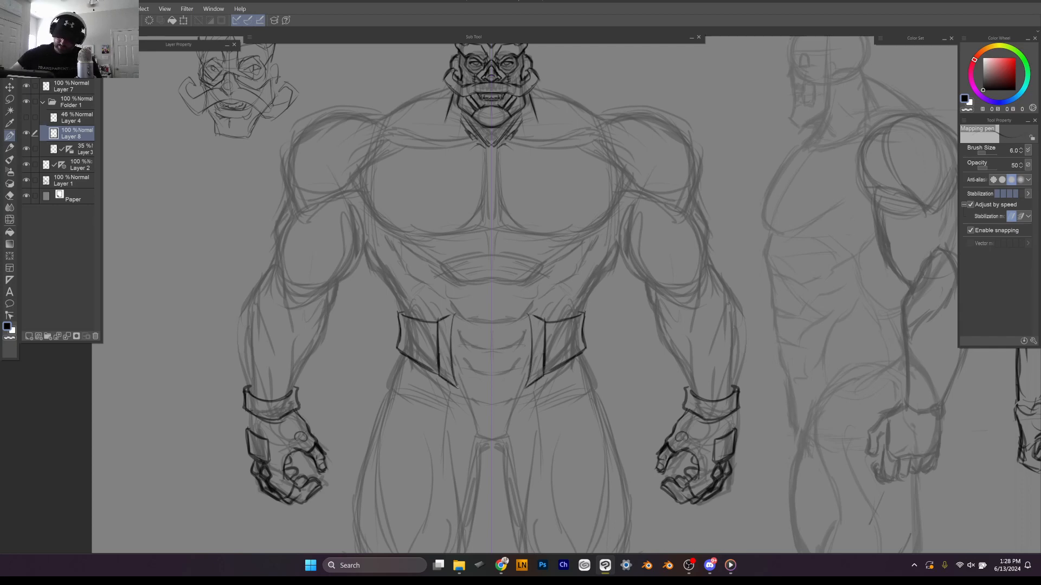
mouse_move(453, 319)
left_mouse_down()
mouse_move(458, 389)
mouse_move(491, 302)
left_mouse_up()
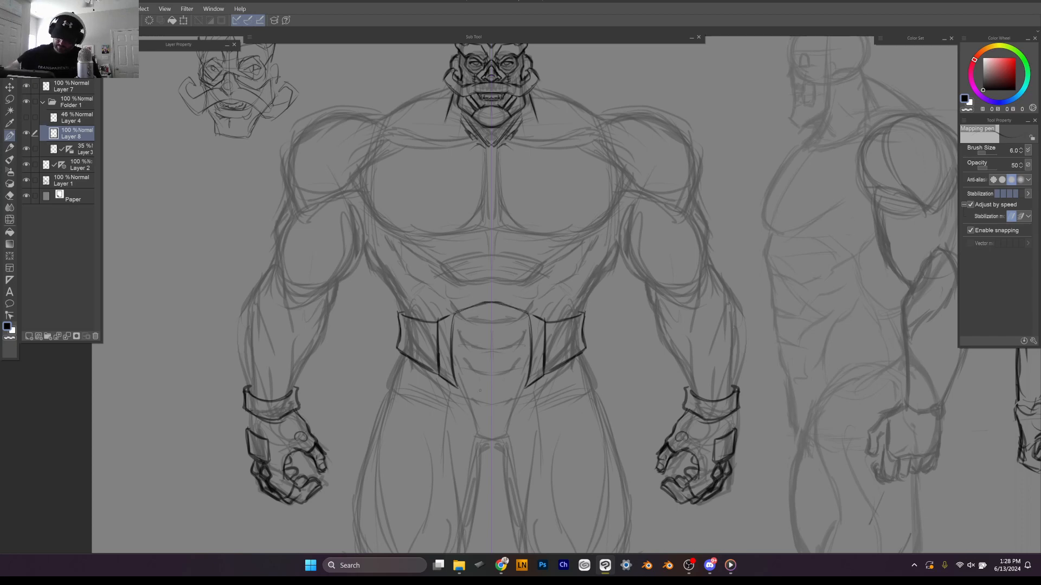
left_click_drag(458, 387, 525, 387)
key("ctrl+z")
left_click_drag(457, 387, 526, 387)
Step: Draw a bold double-lined circular emblem with crossing centre guides on the belt's central plate
scroll(605, 283, "down", 3)
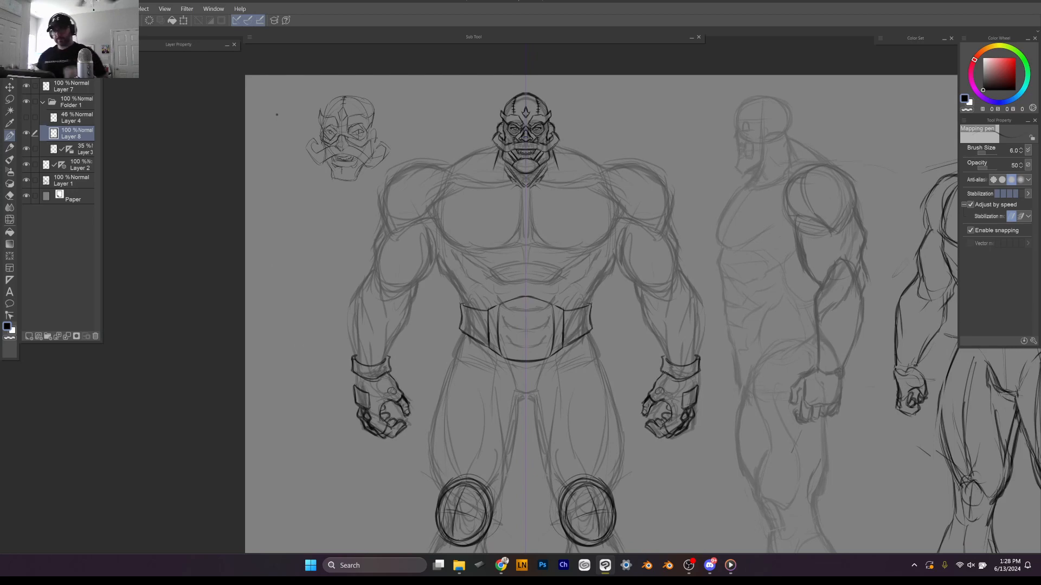
scroll(576, 365, "up", 3)
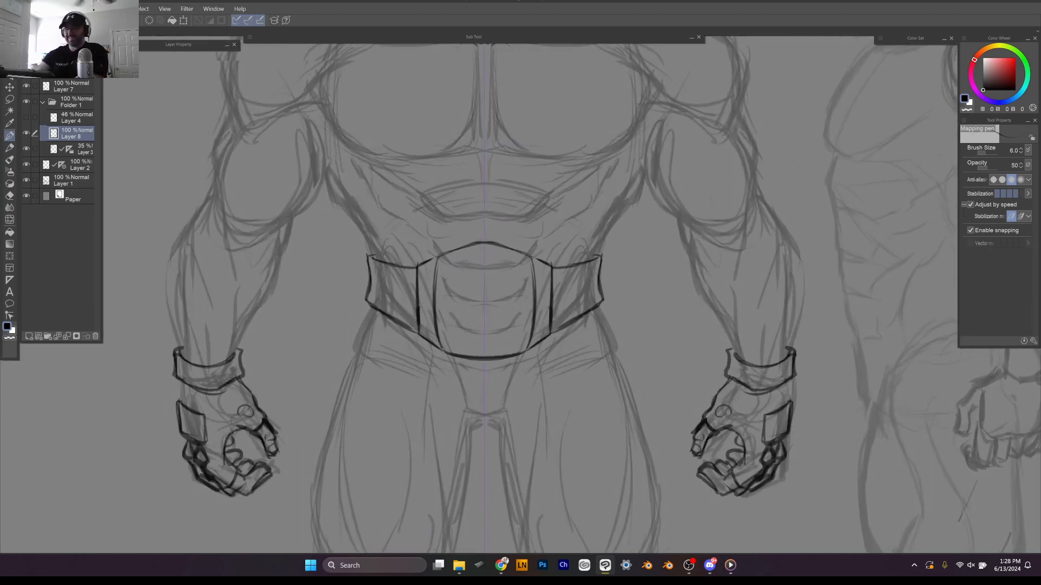
left_click_drag(437, 255, 418, 264)
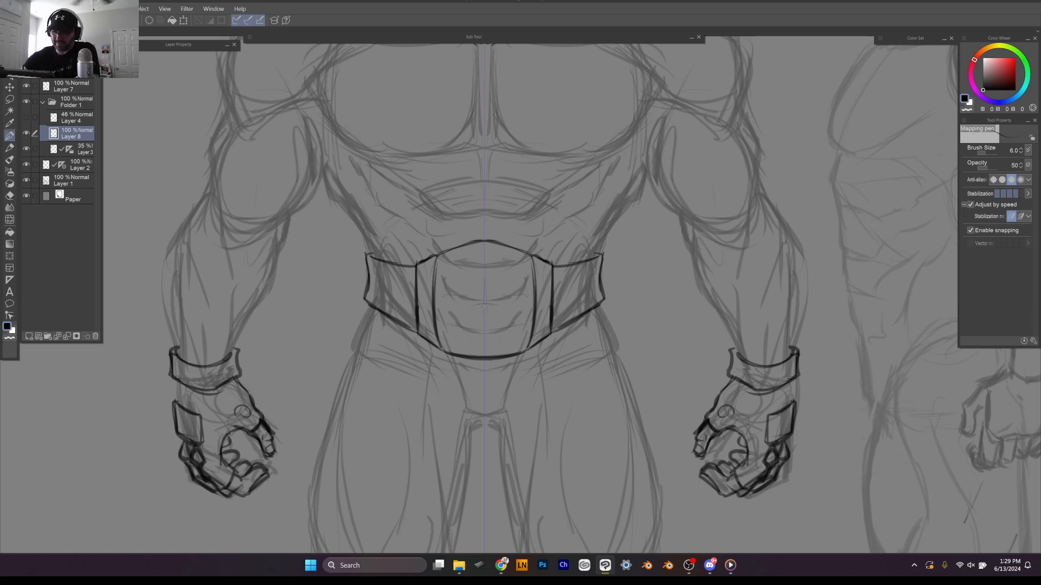
left_click_drag(483, 253, 487, 325)
mouse_move(481, 265)
left_mouse_down()
mouse_move(482, 307)
mouse_move(471, 301)
mouse_move(516, 303)
left_mouse_up()
left_click_drag(452, 305, 519, 302)
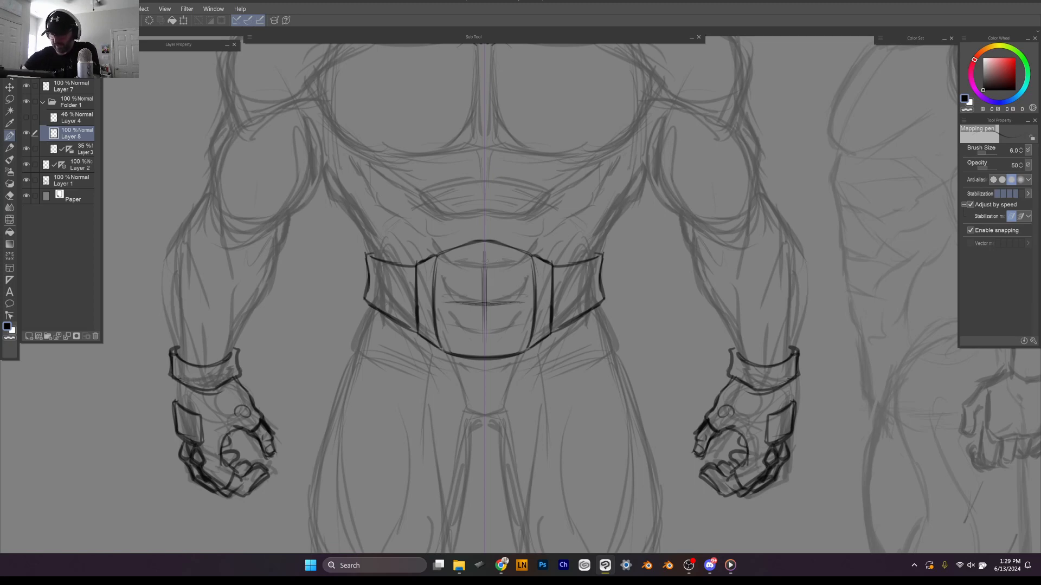
mouse_move(483, 255)
left_mouse_down()
mouse_move(525, 304)
mouse_move(472, 340)
mouse_move(444, 294)
mouse_move(470, 335)
left_mouse_up()
mouse_move(442, 297)
left_mouse_down()
mouse_move(482, 333)
mouse_move(475, 339)
mouse_move(451, 317)
mouse_move(473, 258)
mouse_move(447, 288)
mouse_move(496, 270)
mouse_move(470, 258)
mouse_move(524, 306)
mouse_move(449, 311)
mouse_move(463, 265)
mouse_move(456, 320)
mouse_move(466, 256)
left_mouse_up()
left_click_drag(479, 272, 485, 339)
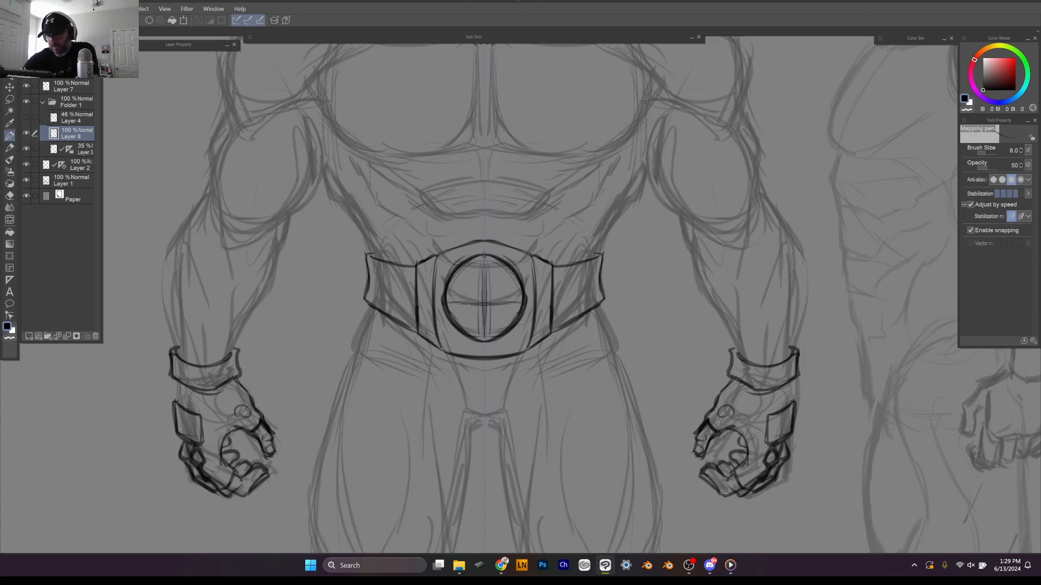
Step: Add a scalloped inner rim to the belt emblem and draw a horned skull with a toothed jaw inside it
mouse_move(454, 278)
left_mouse_down()
mouse_move(472, 266)
mouse_move(447, 286)
mouse_move(454, 317)
mouse_move(484, 337)
left_mouse_up()
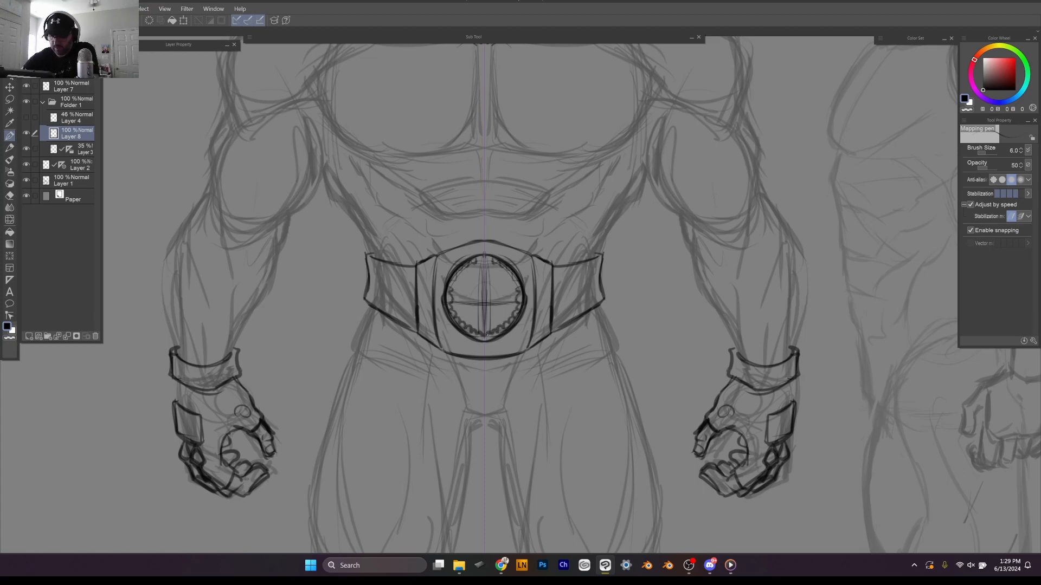
mouse_move(453, 286)
left_mouse_down()
mouse_move(481, 259)
mouse_move(467, 304)
mouse_move(482, 315)
left_mouse_up()
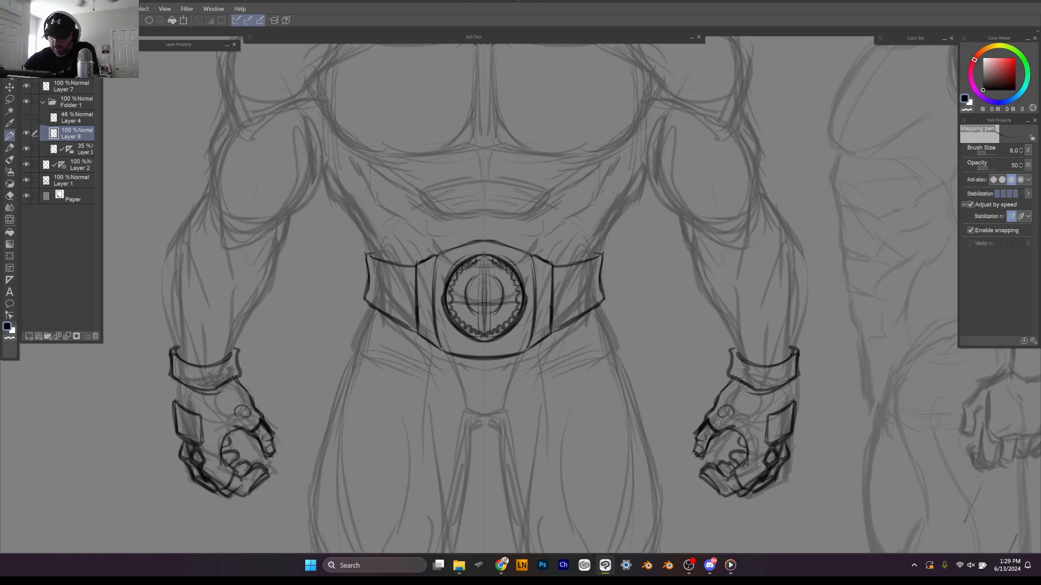
mouse_move(464, 277)
left_mouse_down()
mouse_move(461, 302)
mouse_move(460, 285)
left_mouse_up()
mouse_move(467, 276)
left_mouse_down()
mouse_move(458, 286)
mouse_move(482, 314)
left_mouse_up()
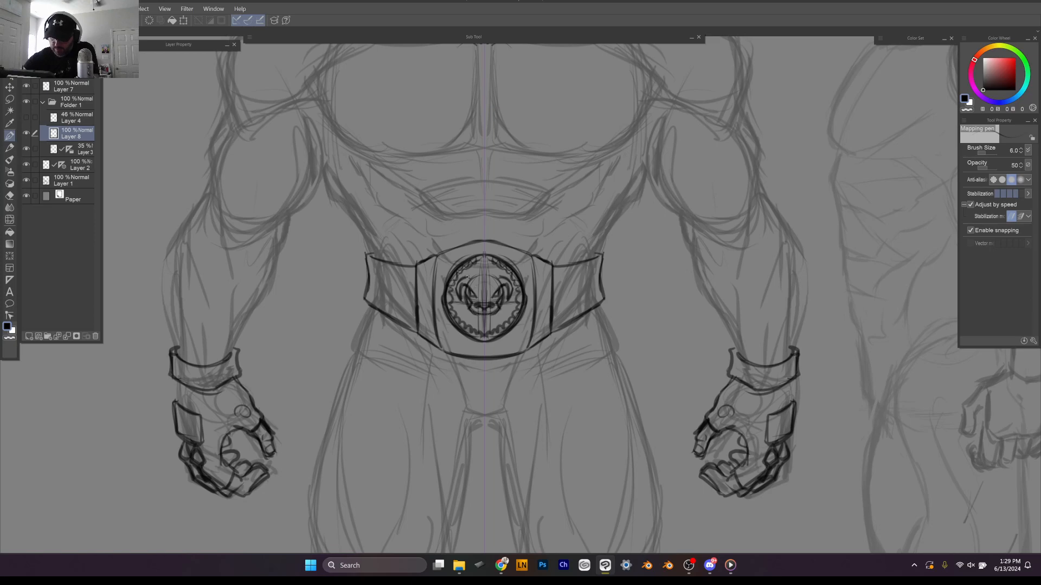
mouse_move(470, 279)
left_mouse_down()
mouse_move(474, 287)
mouse_move(483, 276)
left_mouse_up()
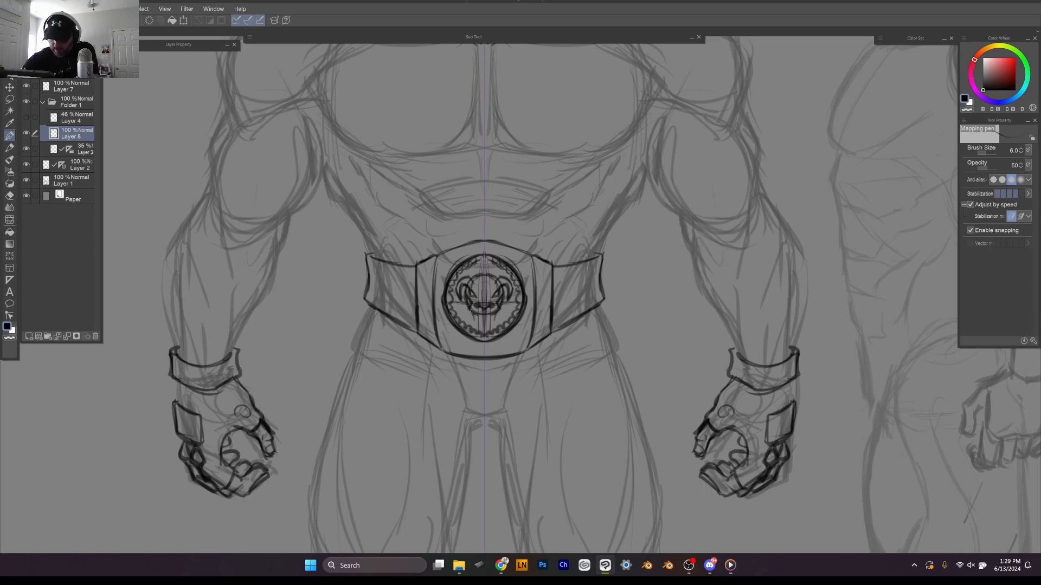
left_click_drag(471, 310, 483, 323)
left_click_drag(472, 323, 483, 328)
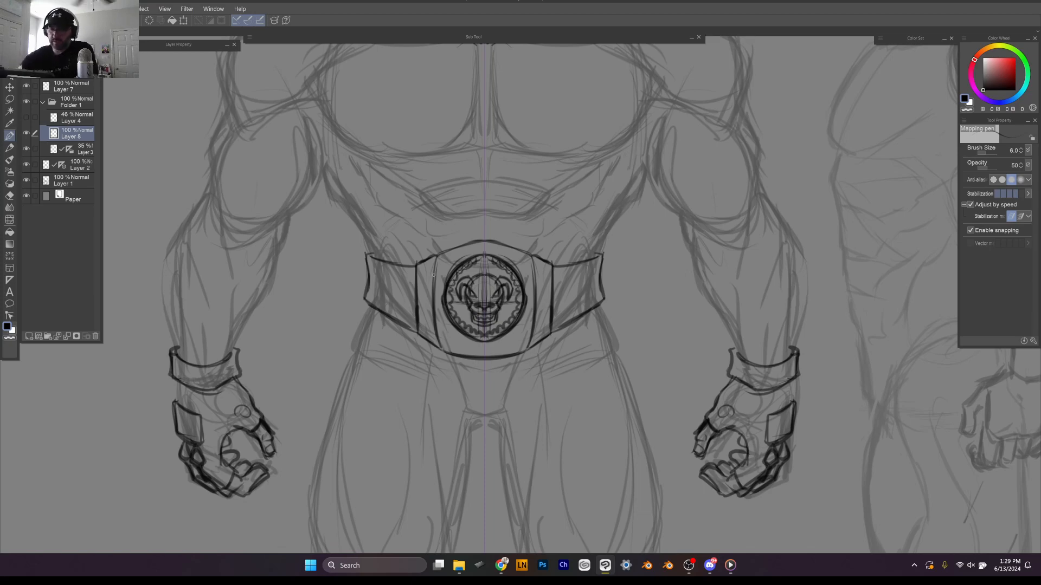
Step: Decorate the belt with zigzag trim beside the central plate, rivets on the side sections, and short hatch marks around the plate's border
mouse_move(435, 259)
left_mouse_down()
mouse_move(427, 309)
mouse_move(439, 339)
left_mouse_up()
mouse_move(368, 263)
left_mouse_down()
mouse_move(408, 275)
mouse_move(413, 310)
mouse_move(383, 307)
mouse_move(402, 290)
mouse_move(386, 285)
left_mouse_up()
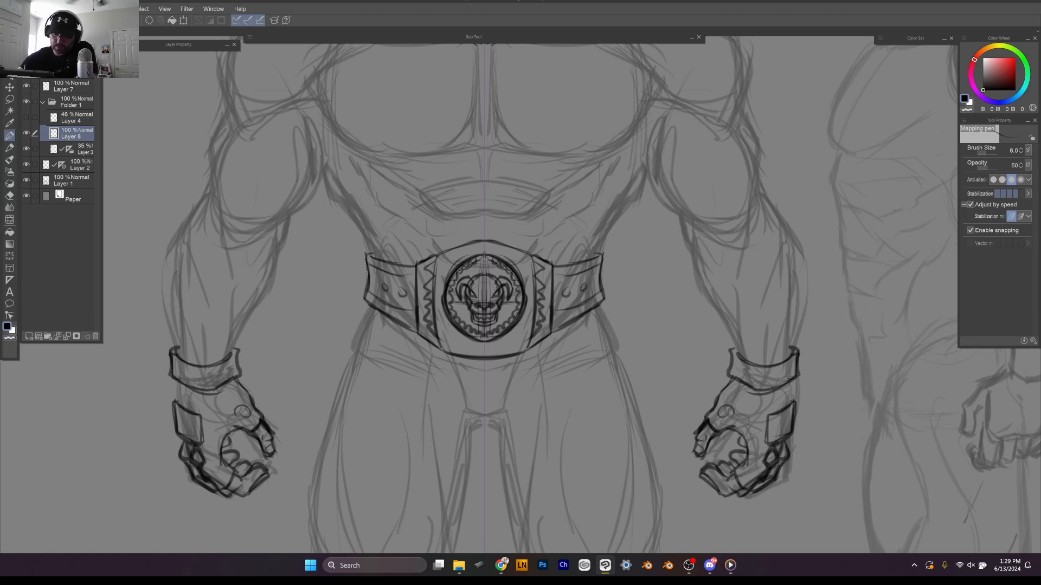
scroll(390, 215, "down", 1)
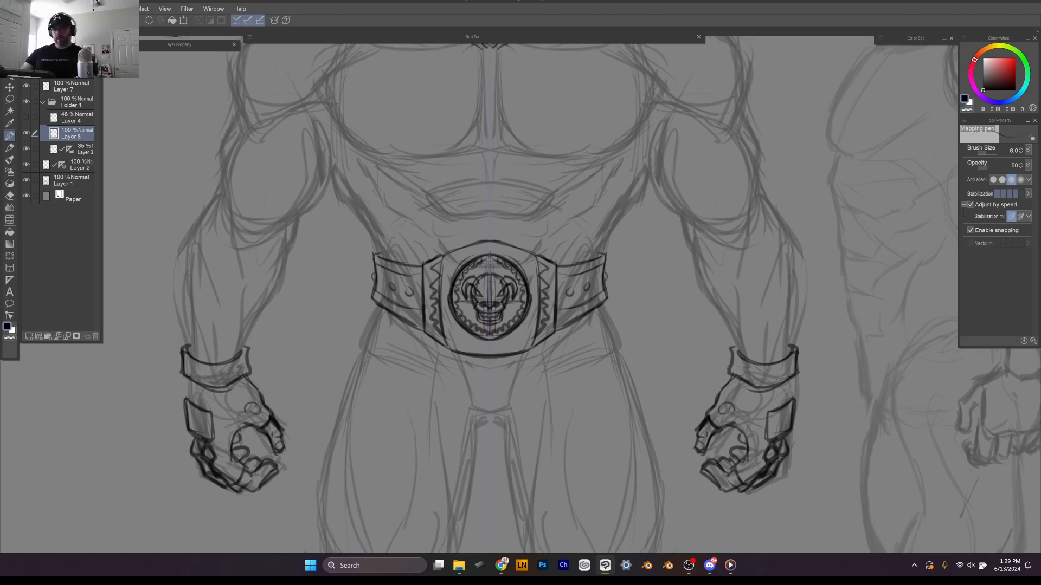
mouse_move(441, 316)
left_mouse_down()
mouse_move(462, 342)
mouse_move(499, 347)
mouse_move(463, 351)
left_mouse_up()
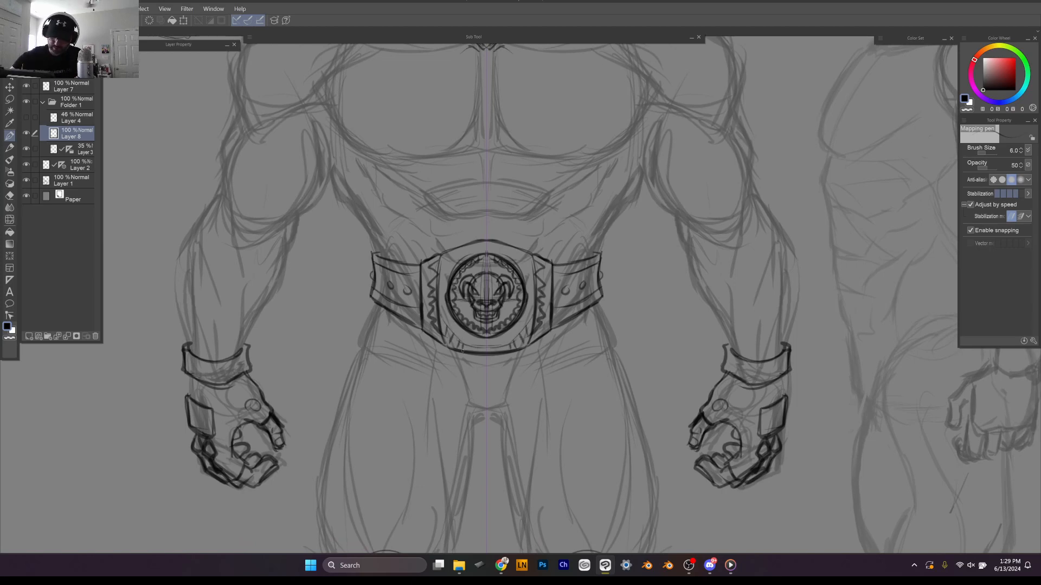
mouse_move(441, 280)
left_mouse_down()
mouse_move(454, 259)
mouse_move(479, 253)
left_mouse_up()
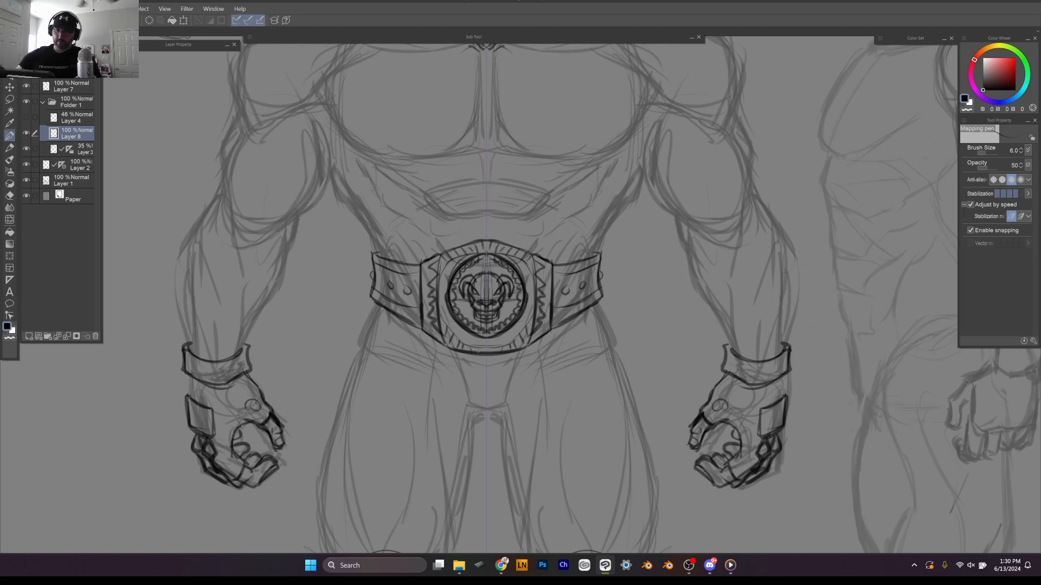
Step: Draw a deep rounded singlet neckline symmetrically from both sides of the neck down to just below the chest muscles
scroll(487, 349, "down", 4)
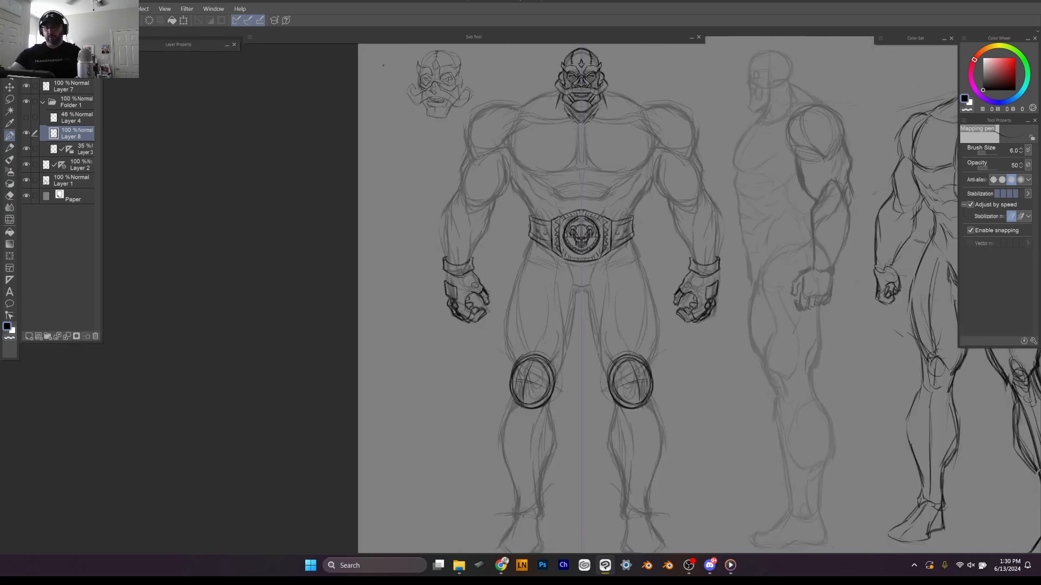
left_click_drag(542, 303, 510, 334)
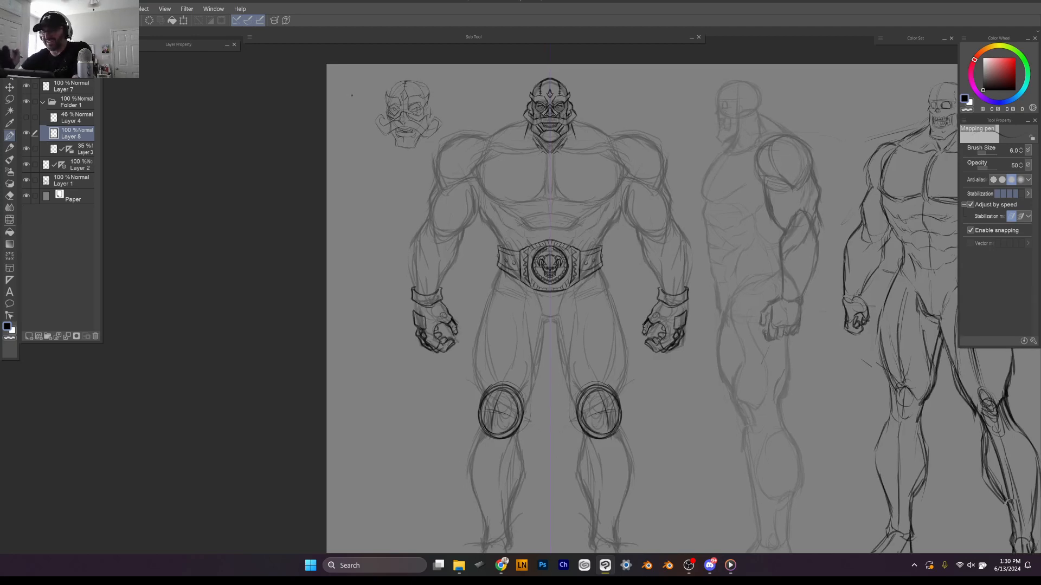
scroll(646, 125, "up", 3)
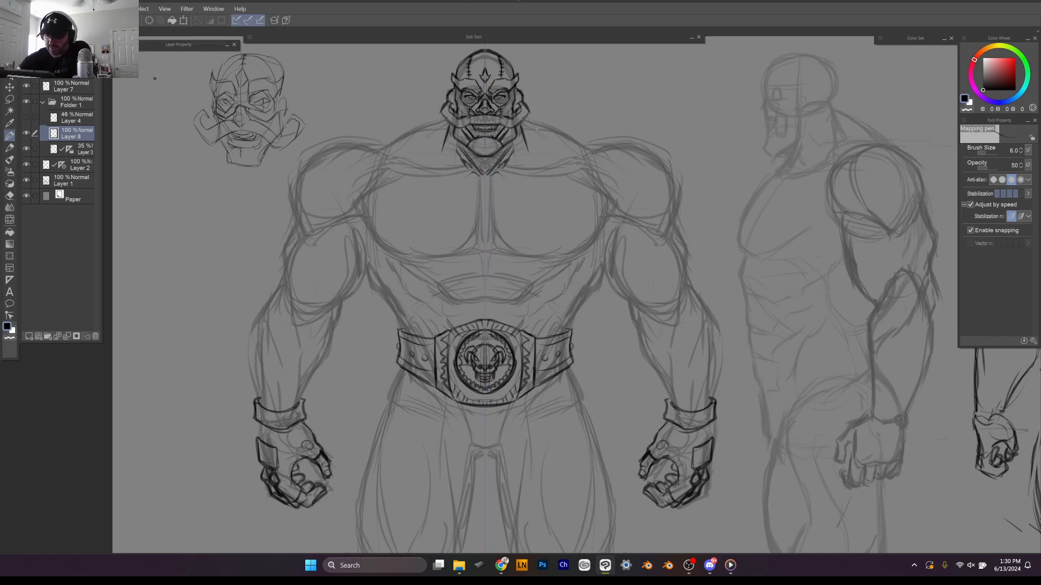
left_click_drag(537, 133, 548, 157)
left_click_drag(431, 135, 422, 157)
left_click_drag(539, 132, 549, 172)
left_click_drag(431, 132, 421, 173)
left_click_drag(547, 162, 551, 241)
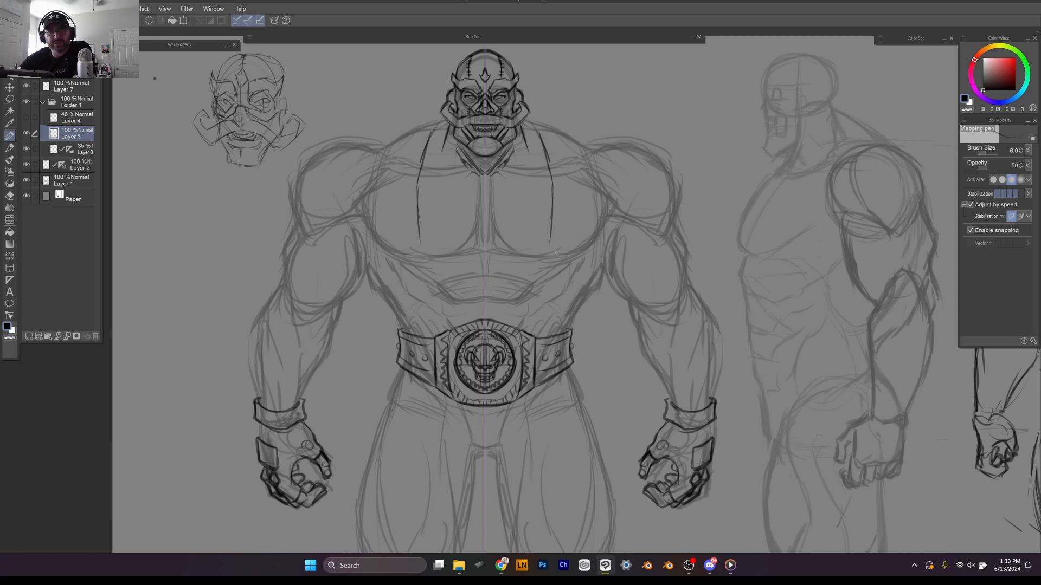
mouse_move(553, 189)
left_mouse_down()
mouse_move(557, 228)
mouse_move(560, 216)
mouse_move(545, 257)
mouse_move(484, 287)
mouse_move(540, 260)
left_mouse_up()
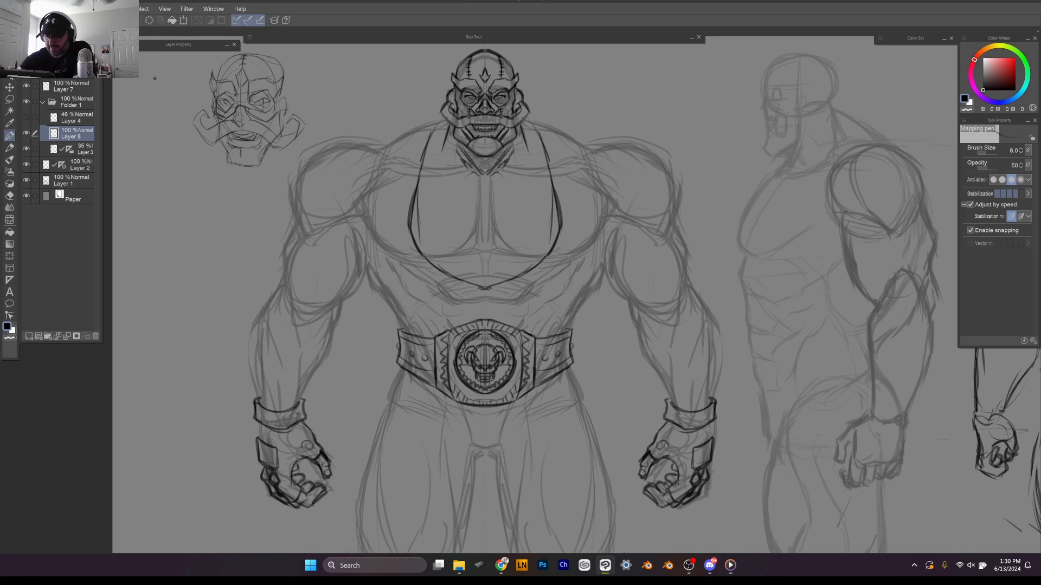
left_click_drag(531, 123, 559, 203)
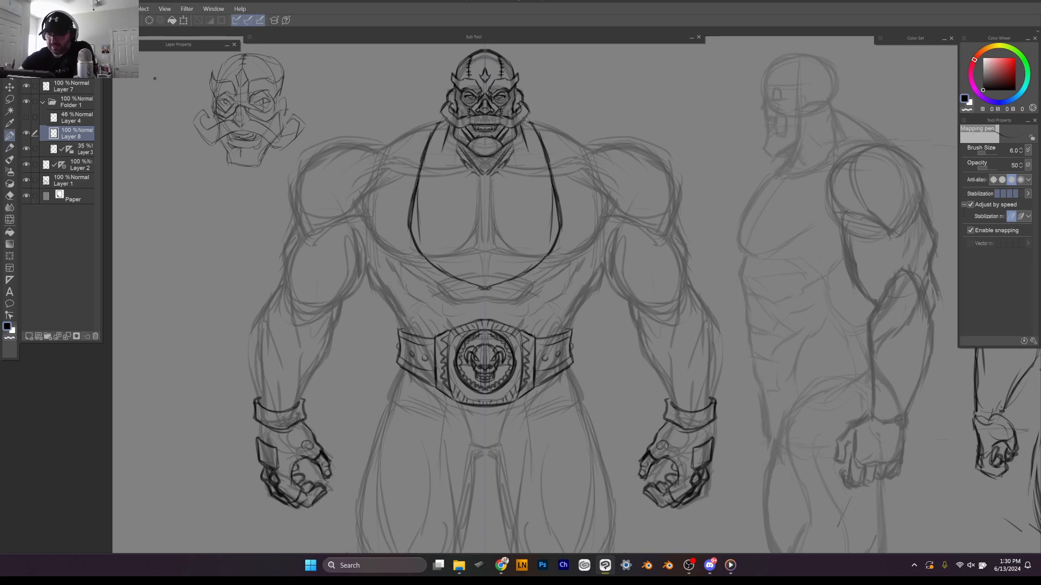
Step: Draw the outer edges of the singlet straps over the chest and along the torso sides down to the belt
left_click_drag(436, 125, 408, 167)
left_click_drag(561, 165, 589, 253)
mouse_move(381, 247)
left_mouse_down()
mouse_move(376, 285)
mouse_move(401, 329)
left_mouse_up()
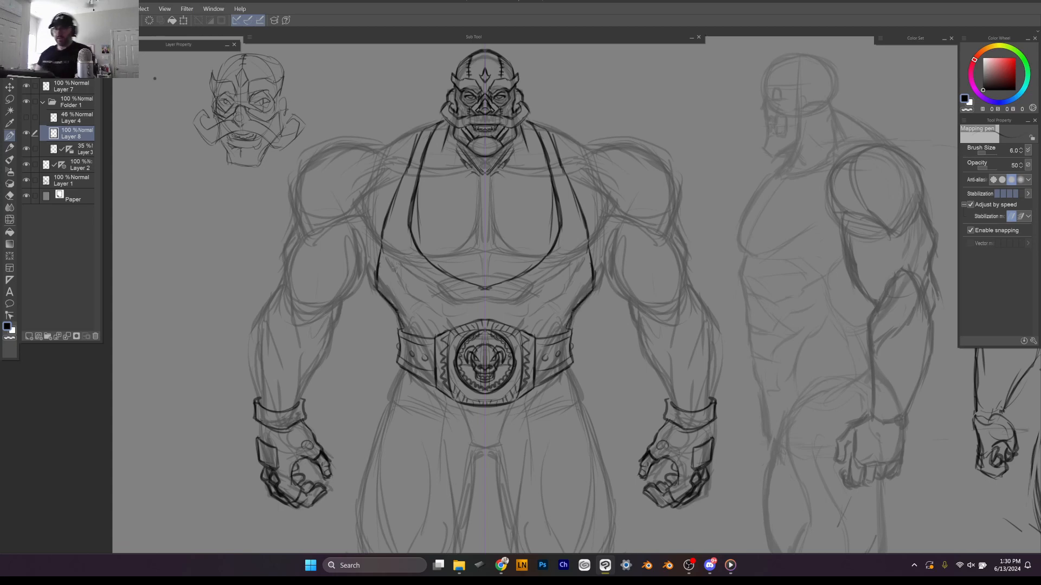
Step: Draw the crotch contour with short fabric creases and outline both inner thighs down to the knee pads
left_click_drag(392, 268, 409, 159)
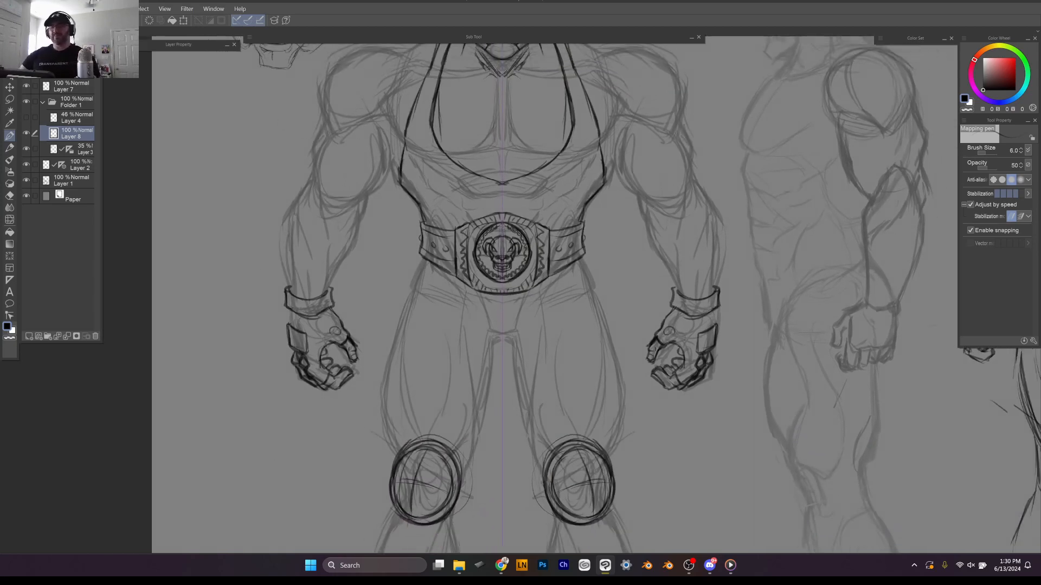
left_click_drag(499, 249, 556, 178)
scroll(531, 239, "up", 1)
scroll(553, 217, "down", 1)
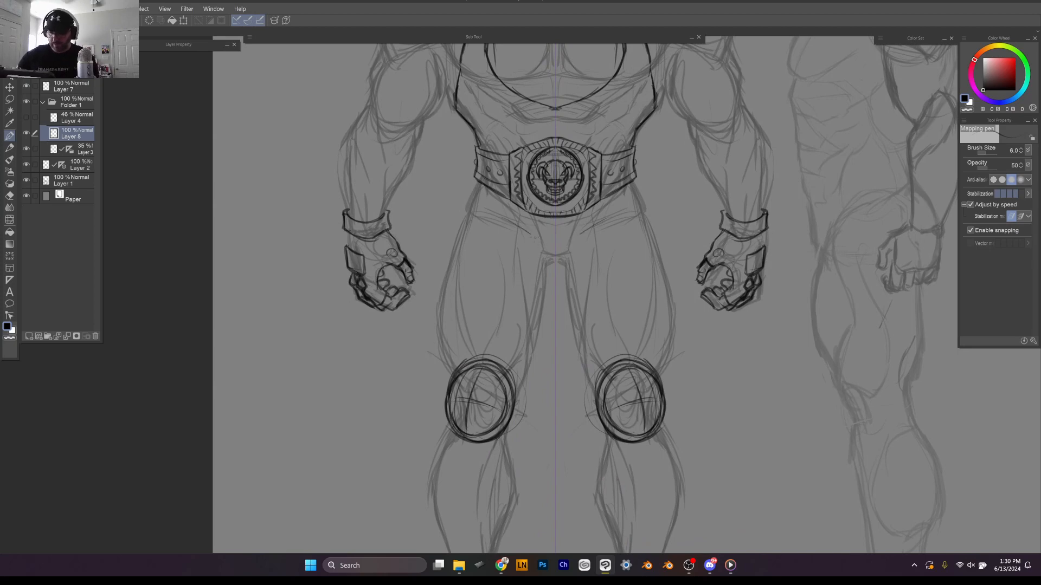
mouse_move(540, 249)
left_mouse_down()
mouse_move(565, 259)
mouse_move(535, 244)
mouse_move(492, 274)
mouse_move(534, 253)
mouse_move(523, 255)
mouse_move(550, 259)
left_mouse_up()
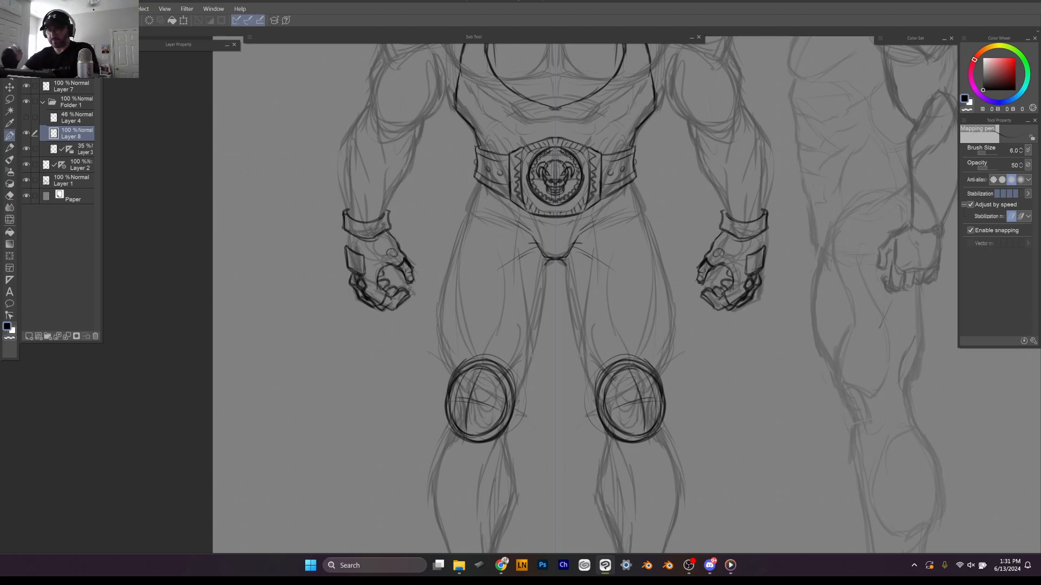
mouse_move(543, 263)
left_mouse_down()
mouse_move(543, 312)
mouse_move(511, 404)
left_mouse_up()
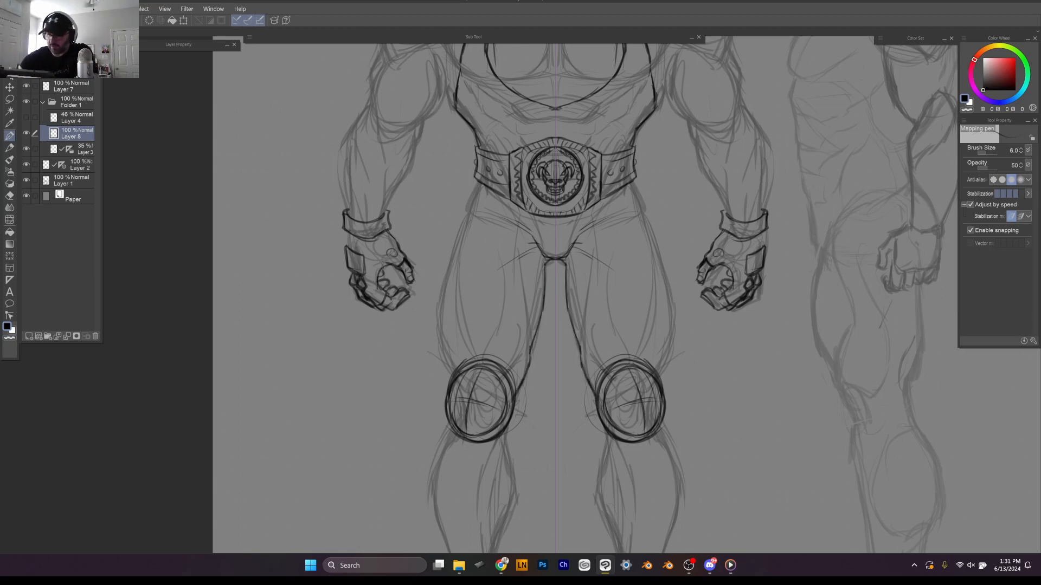
Step: Outline the outer thighs from belt to knee pads and add hip crease lines and muscle lines above the knees
left_click_drag(480, 185, 444, 298)
mouse_move(459, 237)
left_mouse_down()
mouse_move(441, 309)
mouse_move(446, 378)
left_mouse_up()
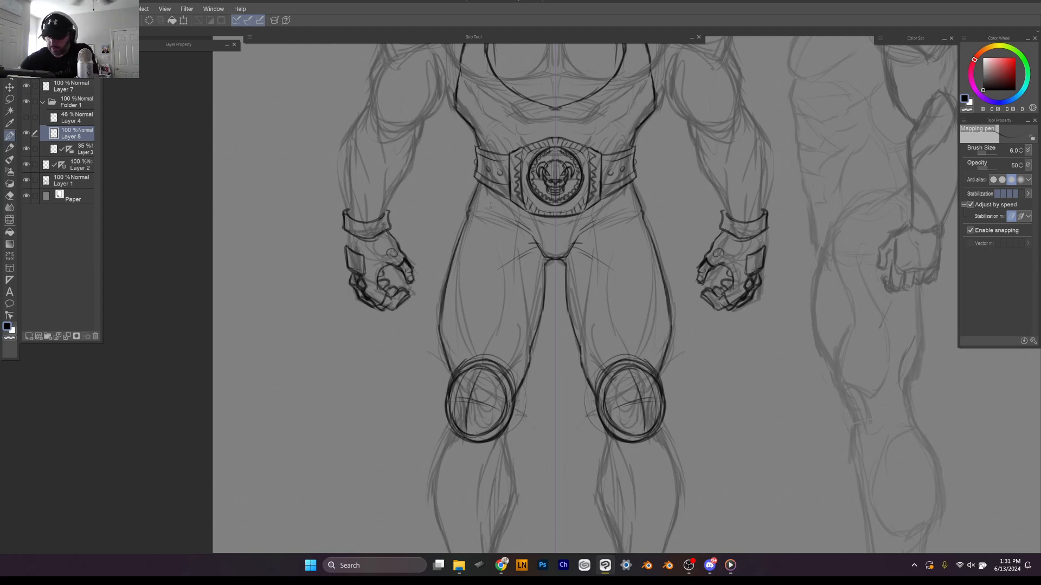
mouse_move(470, 213)
left_mouse_down()
mouse_move(531, 232)
mouse_move(619, 222)
mouse_move(613, 205)
left_mouse_up()
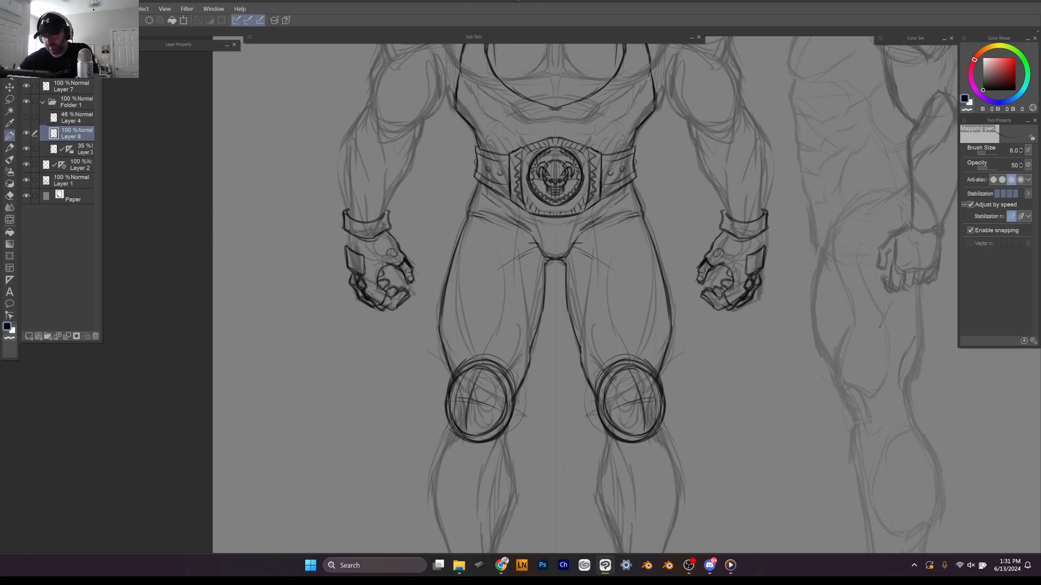
left_click_drag(516, 241, 531, 234)
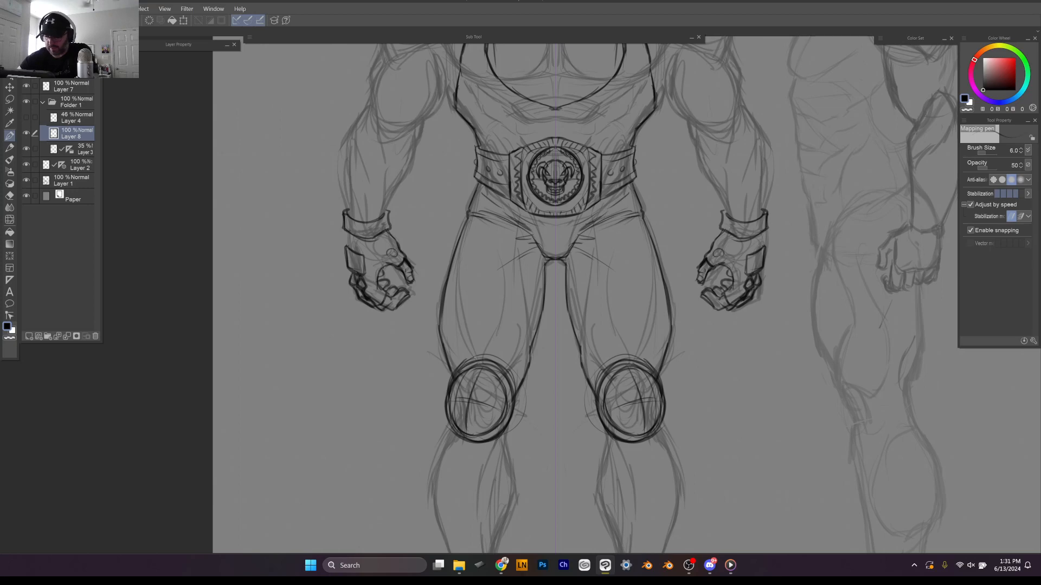
mouse_move(636, 357)
left_mouse_down()
mouse_move(649, 302)
mouse_move(614, 339)
mouse_move(601, 309)
left_mouse_up()
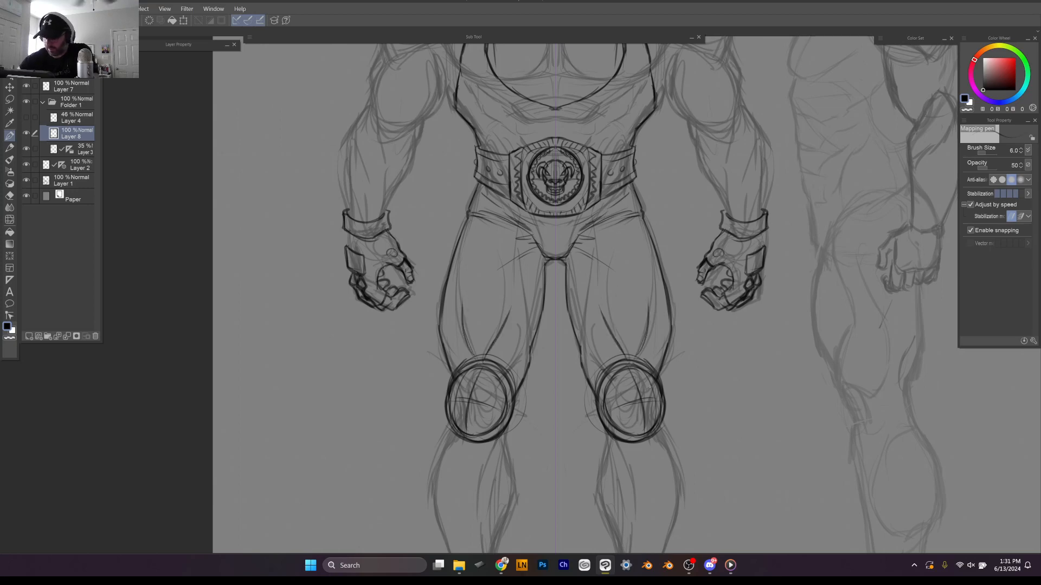
Step: Try a five-pointed line star inside the circular knee pads
scroll(663, 283, "down", 2)
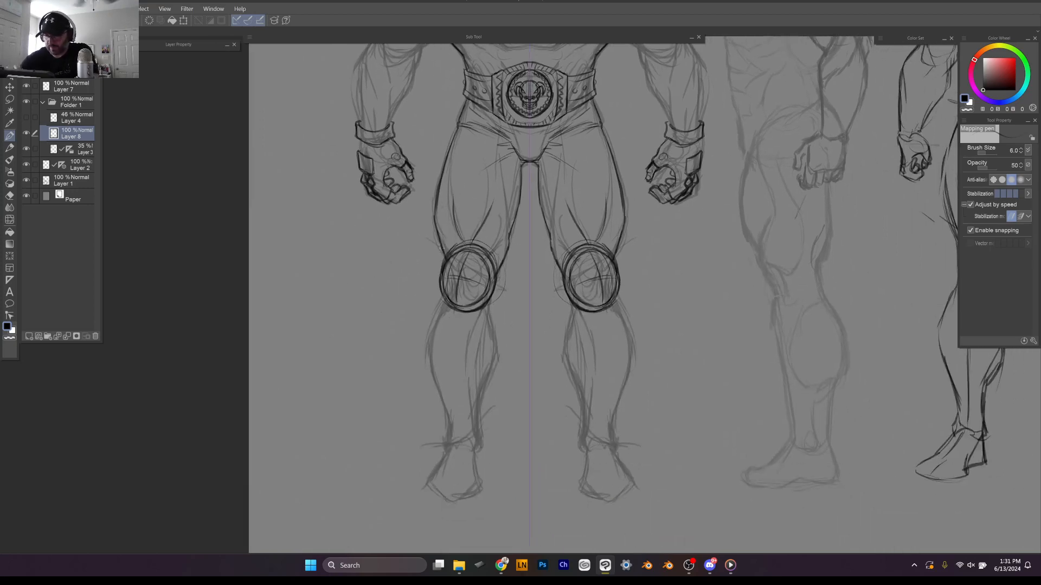
scroll(454, 205, "up", 2)
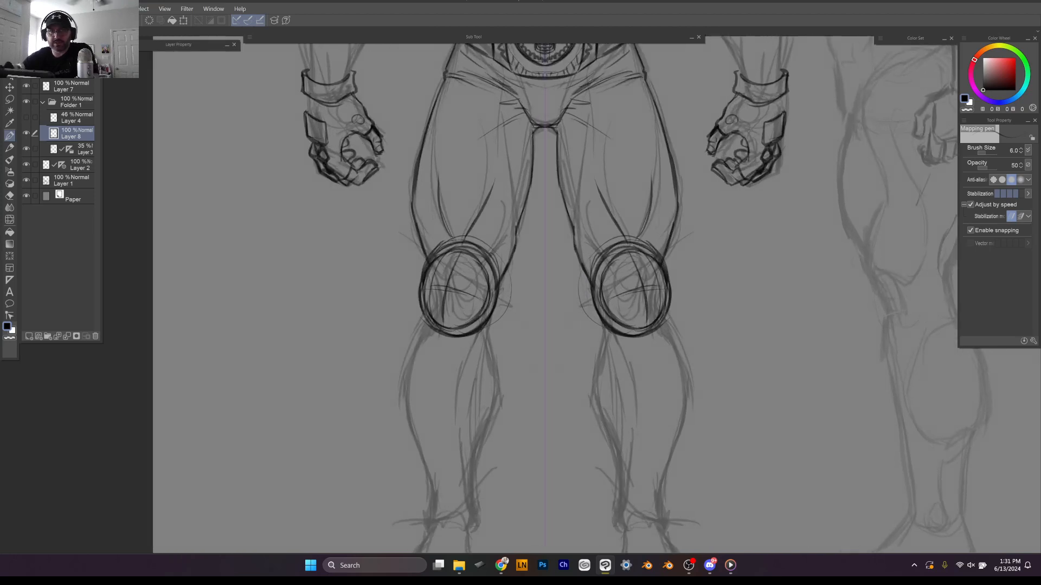
mouse_move(458, 253)
left_mouse_down()
mouse_move(426, 296)
mouse_move(455, 257)
mouse_move(479, 313)
mouse_move(425, 300)
mouse_move(487, 286)
left_mouse_up()
mouse_move(425, 276)
left_mouse_down()
mouse_move(479, 312)
mouse_move(473, 275)
mouse_move(485, 277)
left_mouse_up()
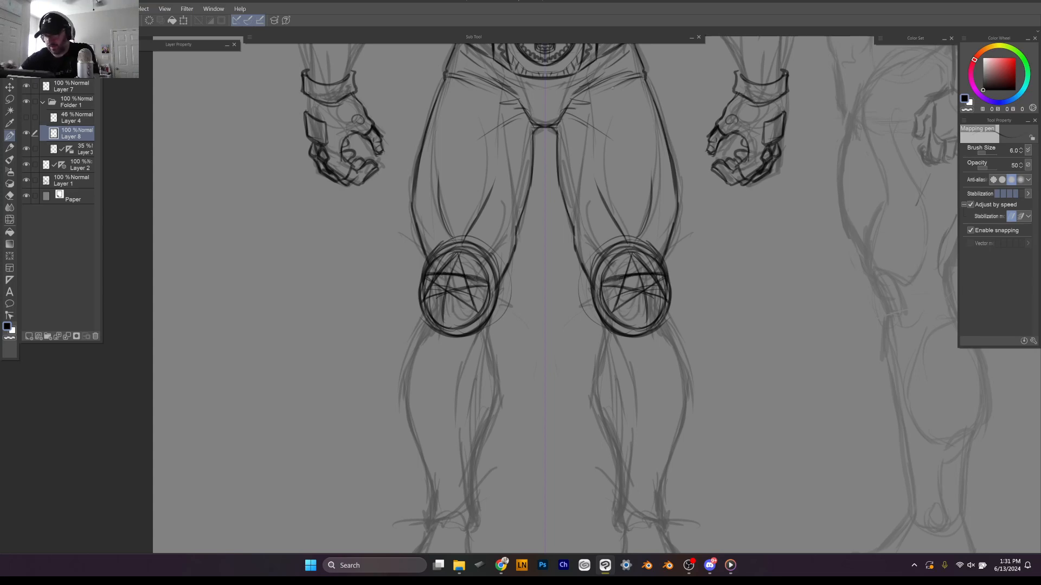
scroll(599, 195, "down", 4)
left_click_drag(577, 116, 516, 216)
key("ctrl+at")
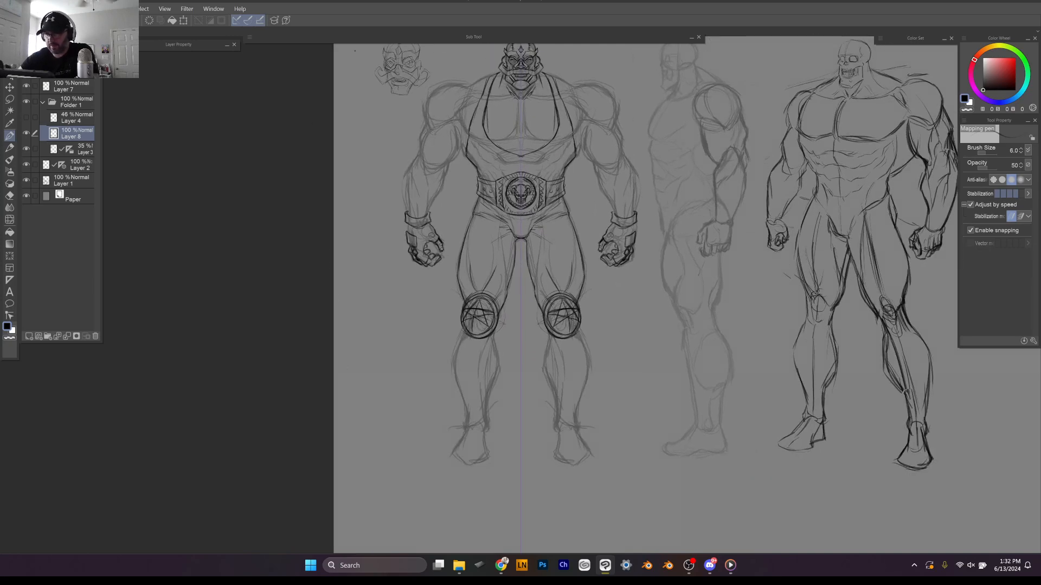
Step: Undo the star strokes drawn inside the knee pads
scroll(575, 320, "up", 3)
key("ctrl+z")
key("ctrl+z")
key("ctrl+z")
key("ctrl+z")
key("ctrl+z")
key("ctrl+z")
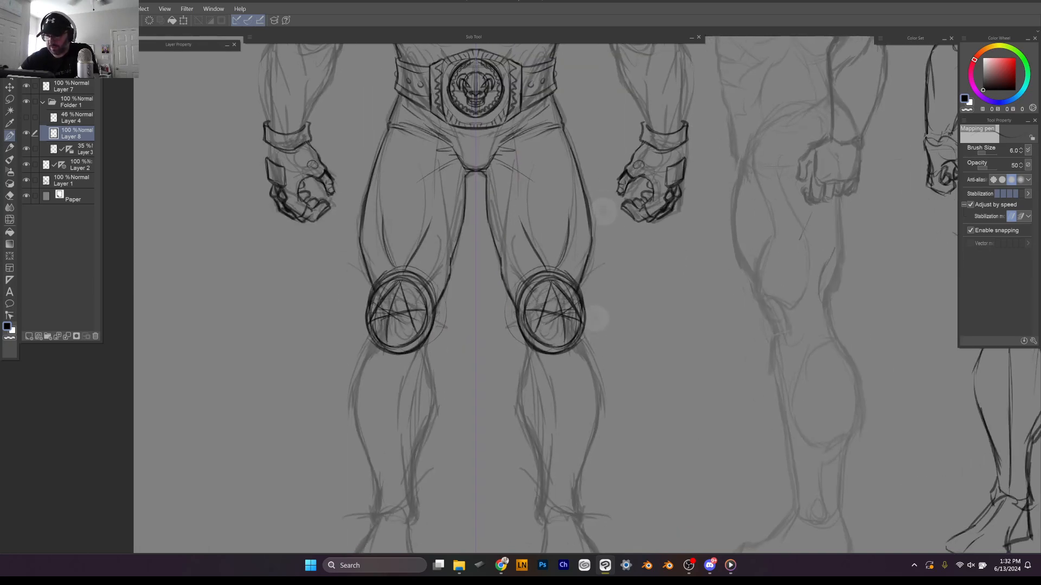
key("ctrl+z")
key("ctrl+z")
key("ctrl+z")
key("ctrl+z")
key("ctrl+z")
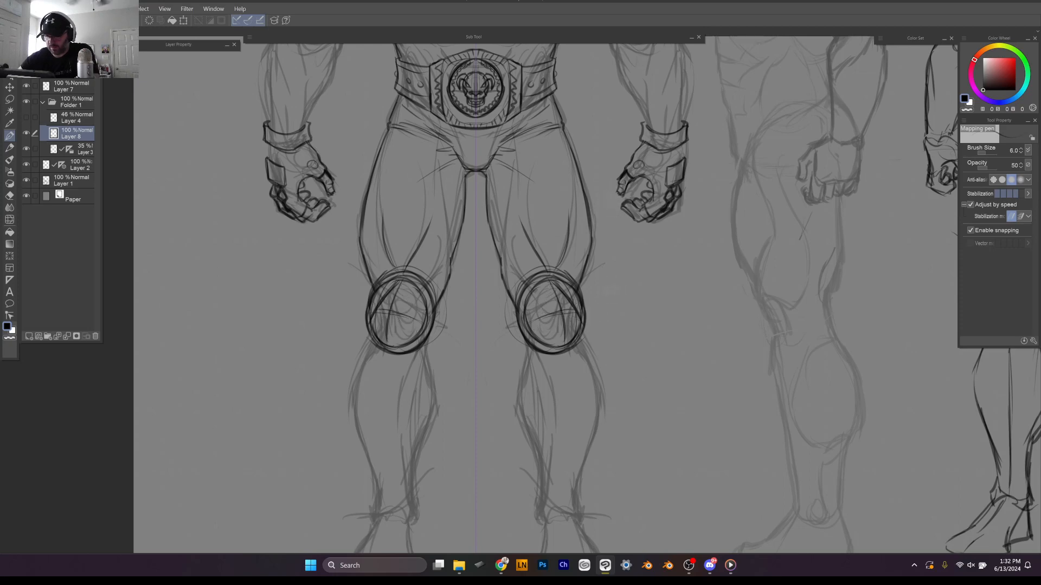
key("ctrl+z")
key("ctrl+z")
key("ctrl+z")
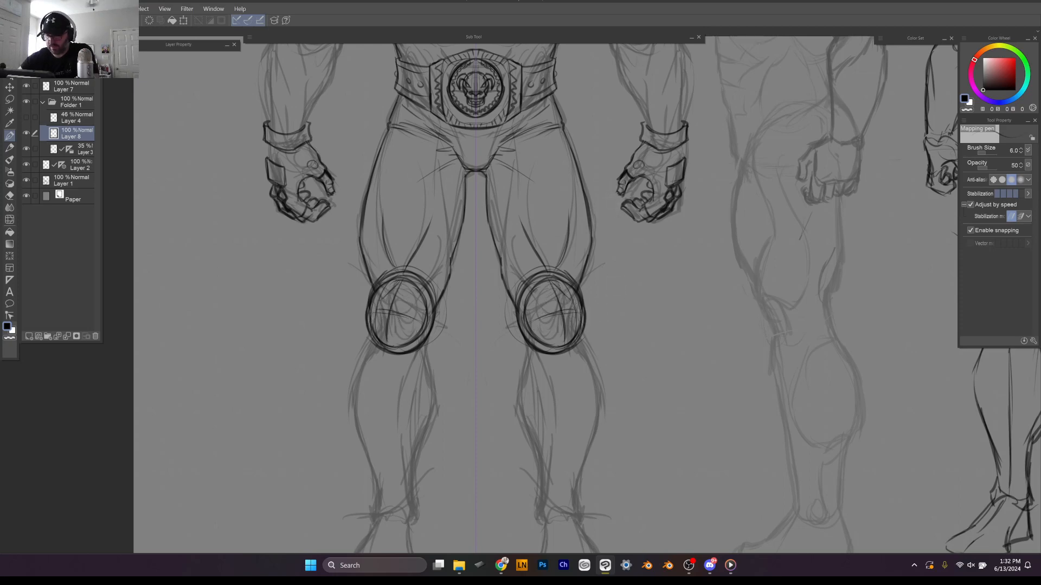
Step: Draw an angular, tilted four-pointed star emblem inside each circular knee pad
scroll(616, 286, "down", 2)
left_click_drag(553, 303, 582, 192)
scroll(542, 293, "up", 4)
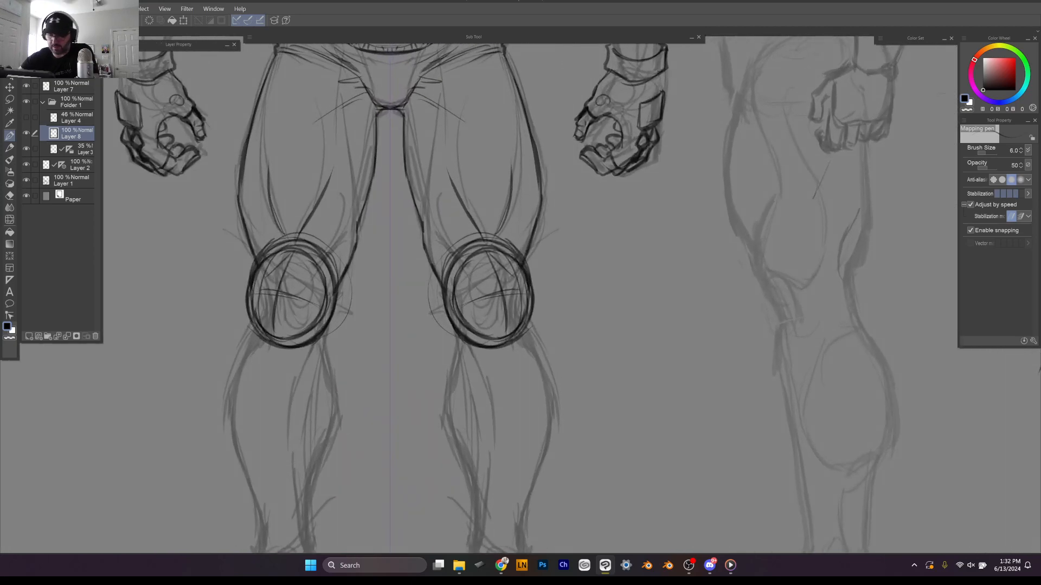
left_click_drag(481, 303, 507, 329)
mouse_move(522, 294)
left_mouse_down()
mouse_move(498, 284)
mouse_move(476, 303)
mouse_move(470, 295)
mouse_move(479, 303)
mouse_move(489, 285)
mouse_move(519, 320)
mouse_move(507, 322)
mouse_move(480, 246)
mouse_move(487, 293)
mouse_move(501, 270)
mouse_move(517, 289)
mouse_move(464, 290)
mouse_move(513, 321)
left_mouse_up()
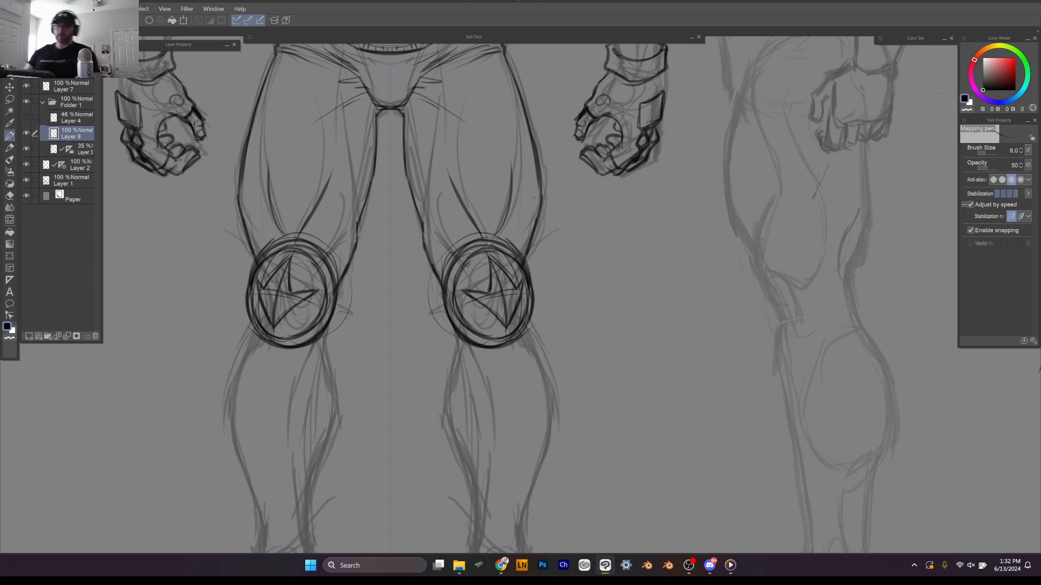
Step: Set the brush back to the dark blue-black colour and draw a boot top line with an angular side flap on each mid-calf
scroll(488, 298, "down", 3)
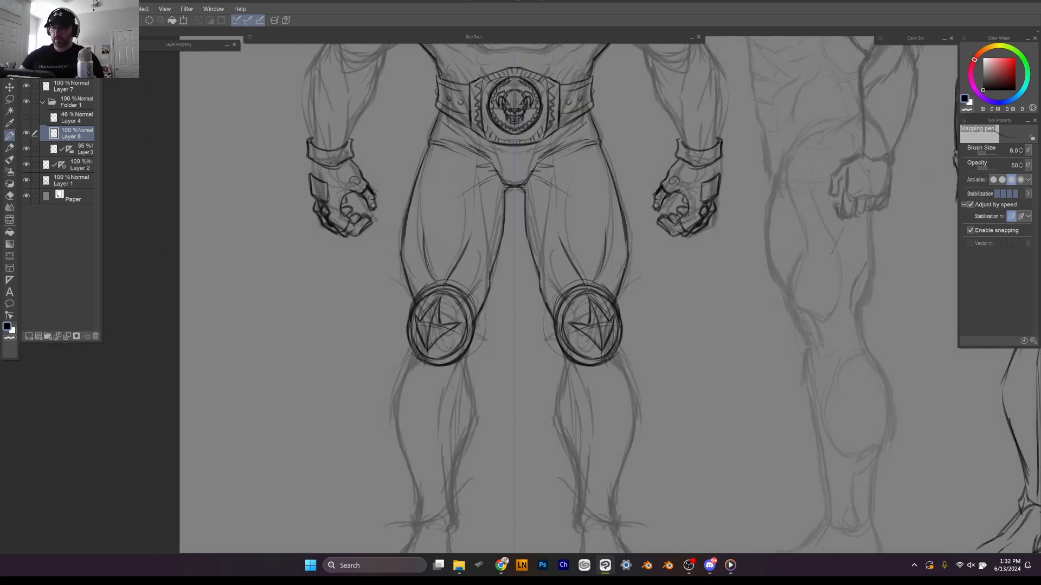
left_click(669, 399, "alt")
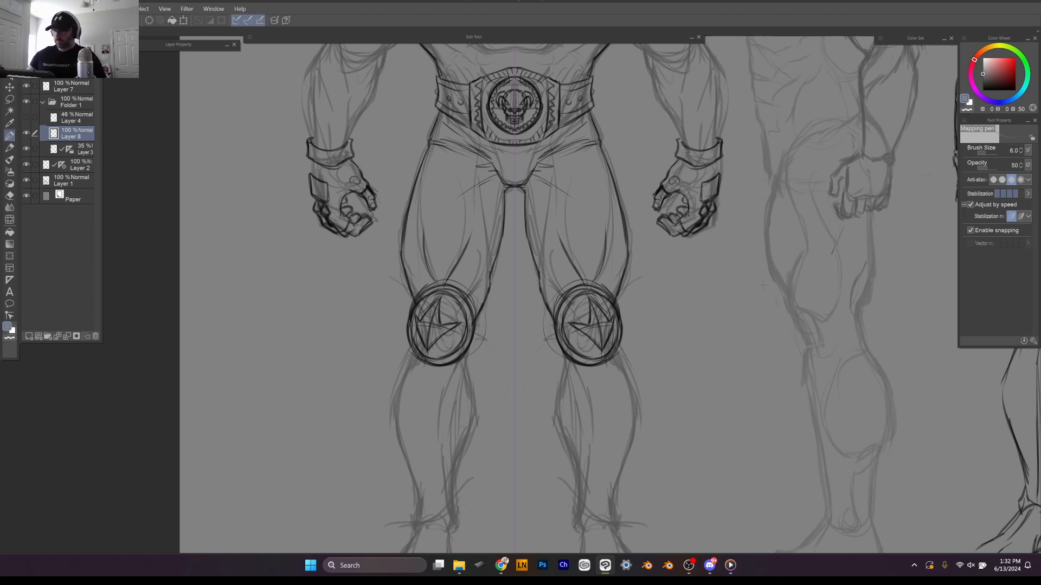
left_click(983, 90)
left_click_drag(672, 388, 694, 276)
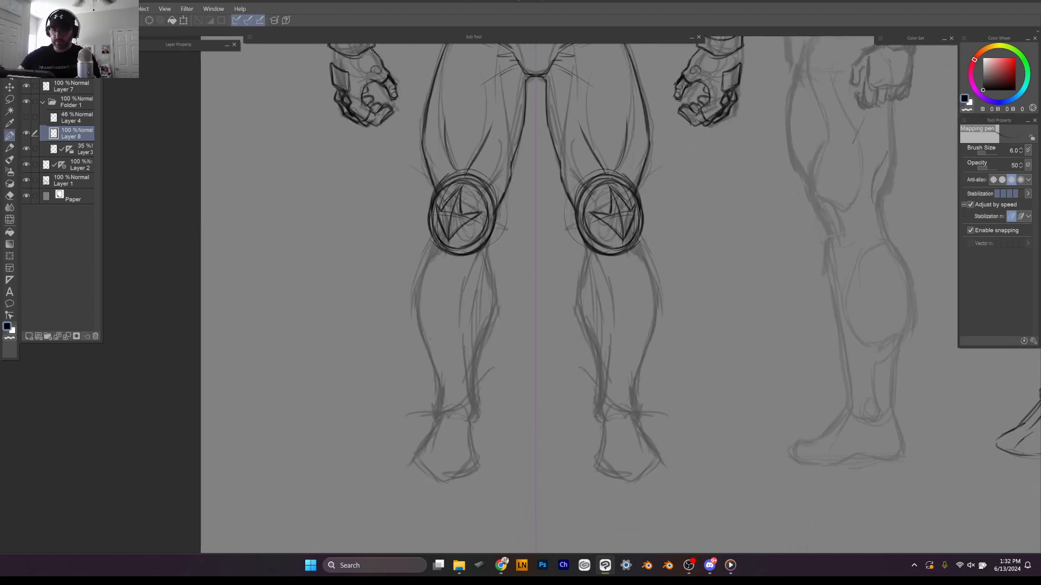
mouse_move(428, 317)
left_mouse_down()
mouse_move(453, 314)
mouse_move(436, 313)
mouse_move(427, 352)
left_mouse_up()
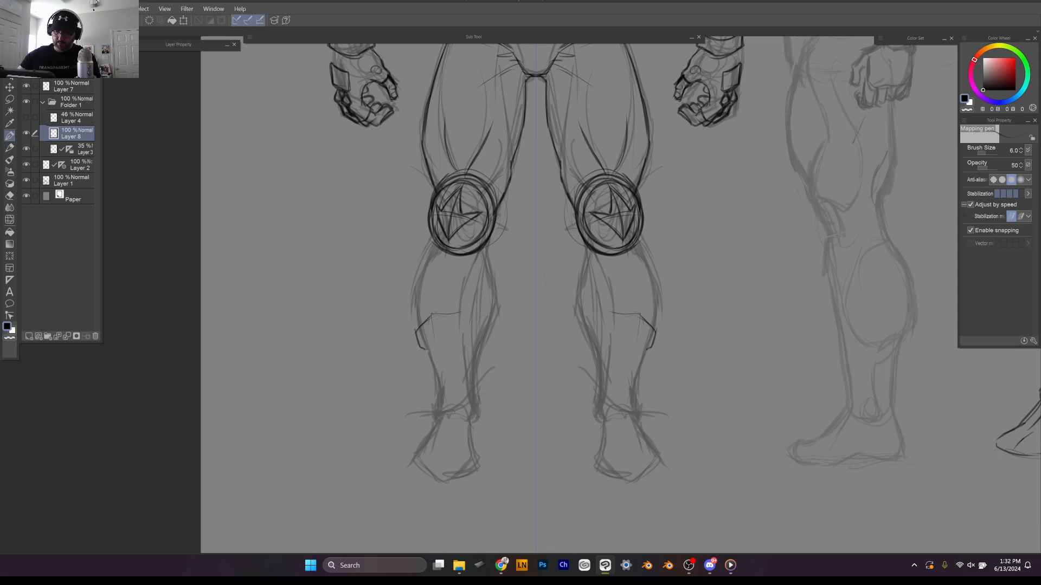
left_click_drag(432, 315, 425, 345)
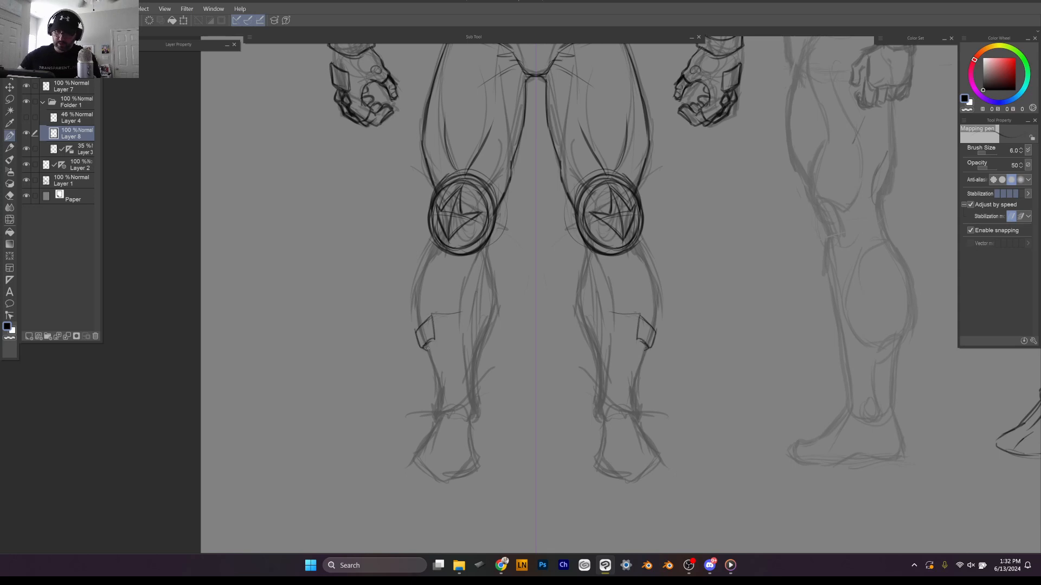
Step: Draw the folded boot cuffs and the boot shafts with a central tongue panel down to the ankles on both legs
mouse_move(457, 313)
left_mouse_down()
mouse_move(457, 340)
mouse_move(486, 350)
left_mouse_up()
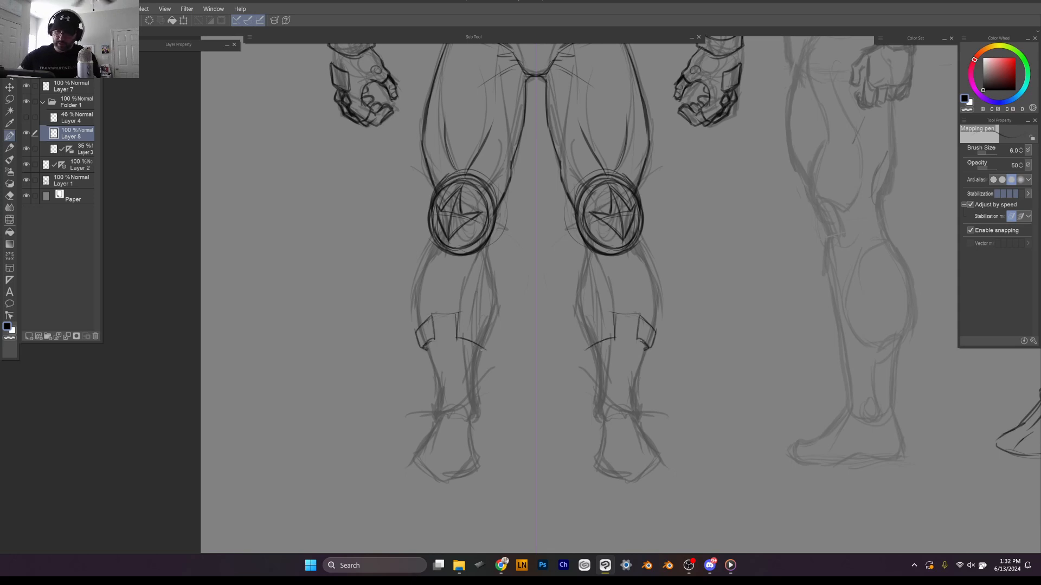
mouse_move(460, 314)
left_mouse_down()
mouse_move(490, 332)
mouse_move(489, 345)
mouse_move(429, 333)
mouse_move(434, 371)
left_mouse_up()
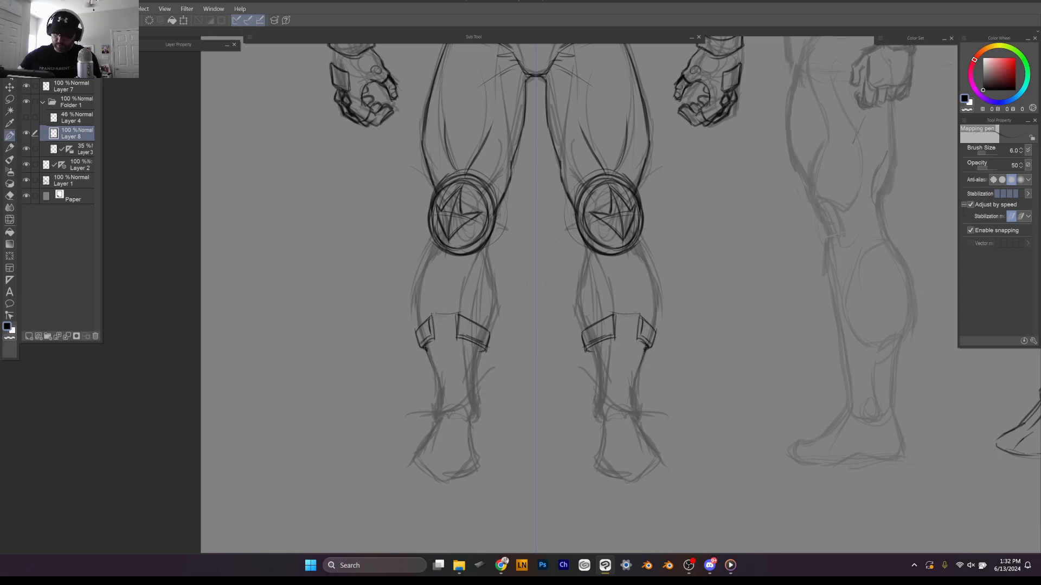
left_click_drag(435, 316, 447, 404)
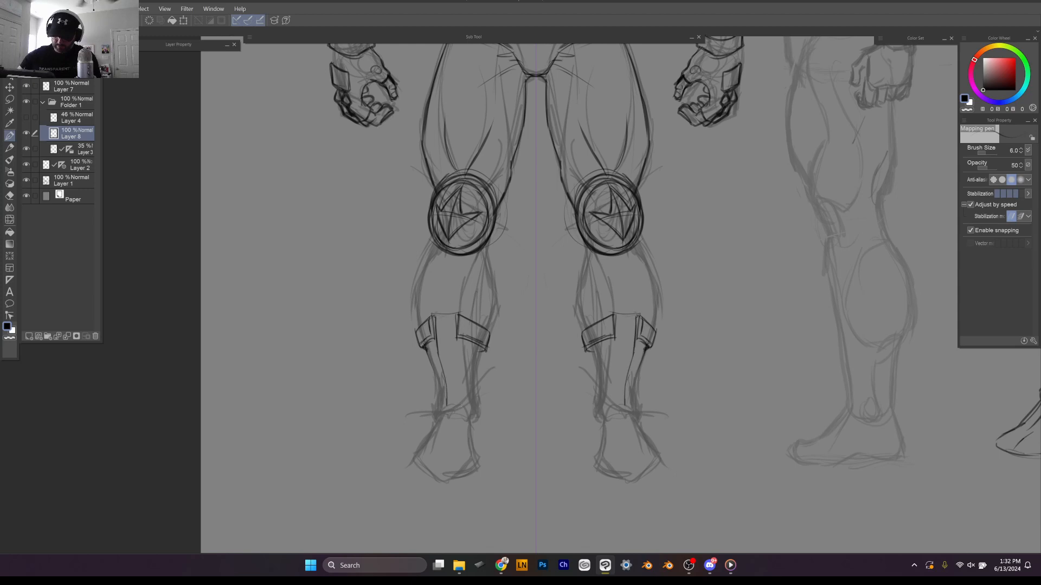
left_click_drag(454, 317, 460, 405)
left_click_drag(438, 349, 450, 405)
left_click_drag(427, 356, 437, 384)
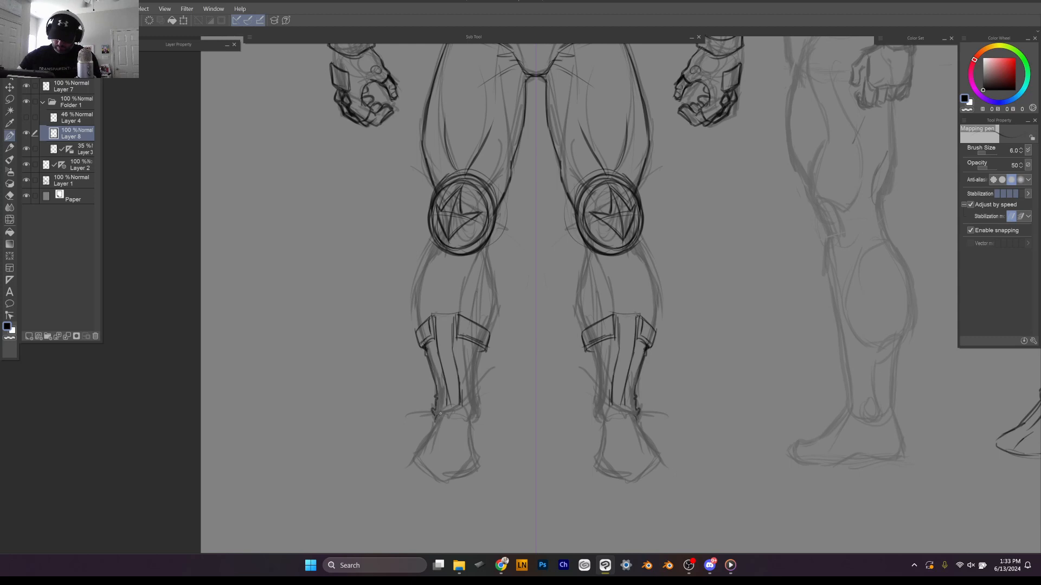
mouse_move(435, 396)
left_mouse_down()
mouse_move(435, 408)
mouse_move(472, 410)
left_mouse_up()
mouse_move(476, 360)
left_mouse_down()
mouse_move(473, 401)
mouse_move(477, 373)
left_mouse_up()
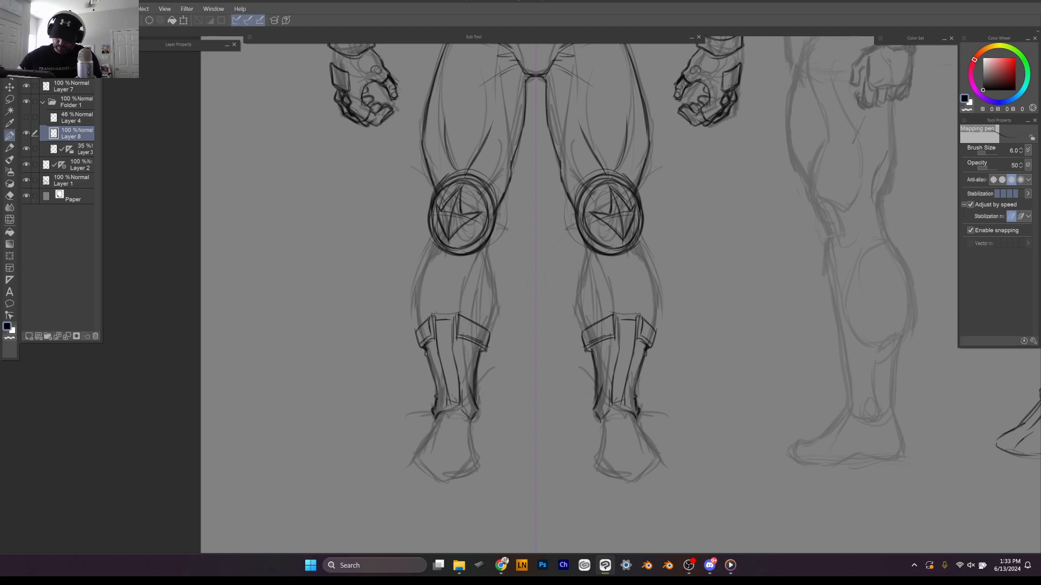
Step: Draw crisscross lacing down the tongue panel of both boots and extend the panel over the ankles
mouse_move(444, 387)
left_mouse_down()
mouse_move(456, 400)
mouse_move(440, 379)
mouse_move(448, 357)
mouse_move(437, 353)
left_mouse_up()
mouse_move(437, 341)
left_mouse_down()
mouse_move(450, 330)
mouse_move(438, 329)
mouse_move(449, 357)
mouse_move(438, 366)
mouse_move(458, 392)
left_mouse_up()
mouse_move(435, 350)
left_mouse_down()
mouse_move(443, 408)
mouse_move(459, 366)
mouse_move(464, 404)
mouse_move(461, 428)
mouse_move(435, 424)
mouse_move(464, 435)
mouse_move(461, 419)
mouse_move(435, 408)
left_mouse_up()
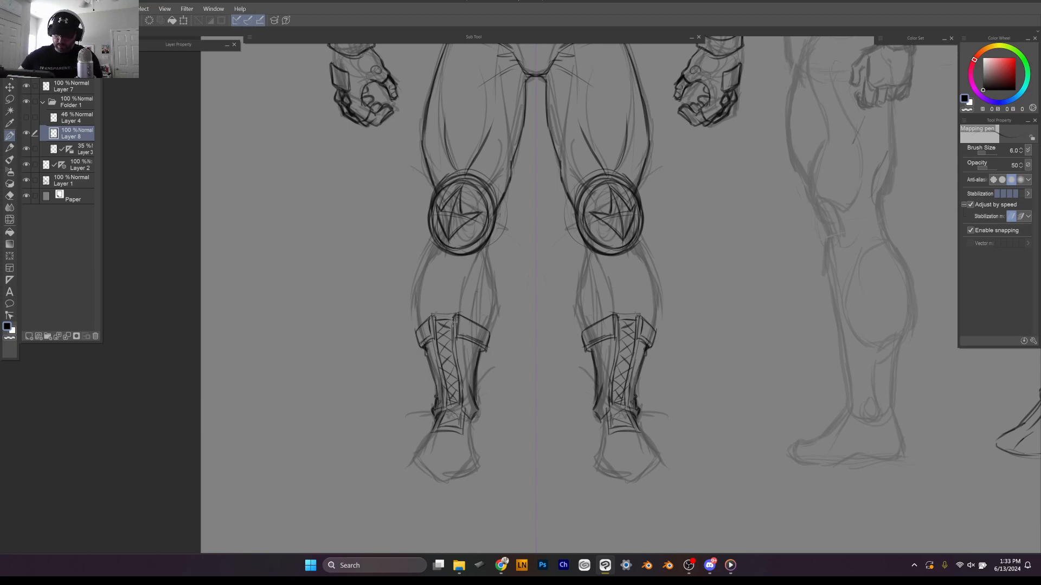
left_click_drag(453, 319, 452, 336)
left_click_drag(440, 372, 431, 340)
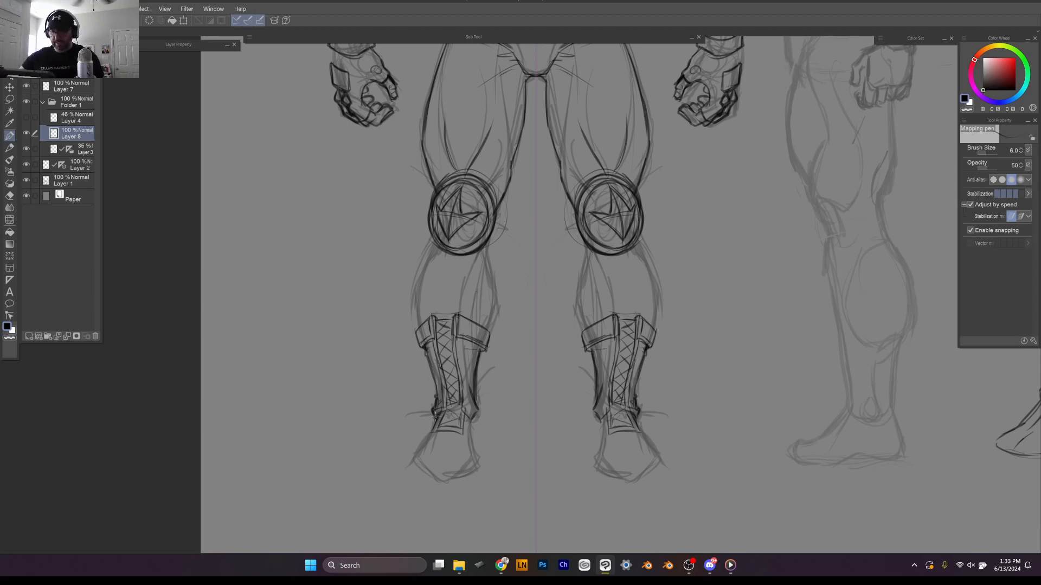
Step: Draw the feet of both boots with rounded soles and toe caps over the rough foot shapes
mouse_move(437, 413)
left_mouse_down()
mouse_move(415, 445)
mouse_move(478, 449)
mouse_move(416, 455)
mouse_move(414, 445)
mouse_move(407, 461)
mouse_move(428, 474)
mouse_move(465, 464)
mouse_move(425, 474)
mouse_move(442, 473)
left_mouse_up()
mouse_move(473, 437)
left_mouse_down()
mouse_move(464, 469)
mouse_move(468, 457)
mouse_move(442, 465)
mouse_move(407, 458)
mouse_move(457, 459)
mouse_move(418, 455)
left_mouse_up()
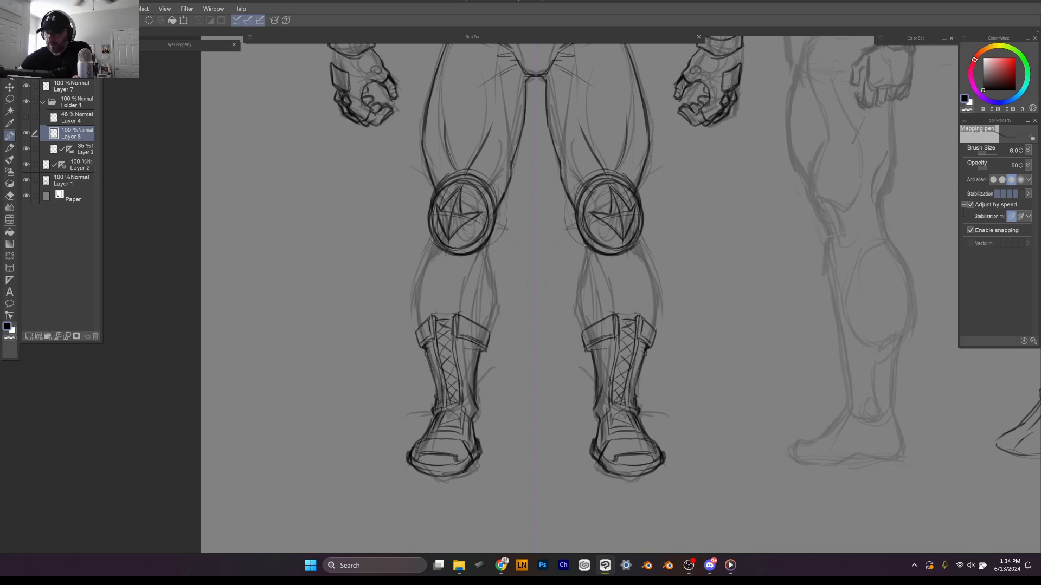
Step: Darken the inner and outer calf contours between the round knee pads and the boot cuffs
mouse_move(483, 245)
left_mouse_down()
mouse_move(496, 303)
mouse_move(487, 323)
left_mouse_up()
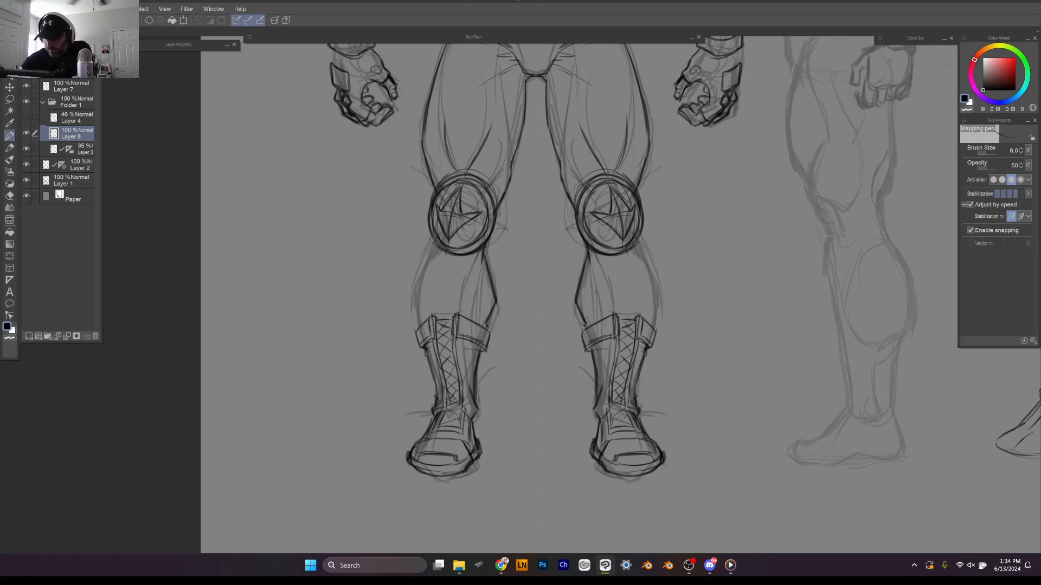
left_click_drag(574, 300, 580, 317)
left_click_drag(487, 312, 476, 320)
left_click_drag(654, 313, 659, 324)
left_click_drag(638, 239, 658, 325)
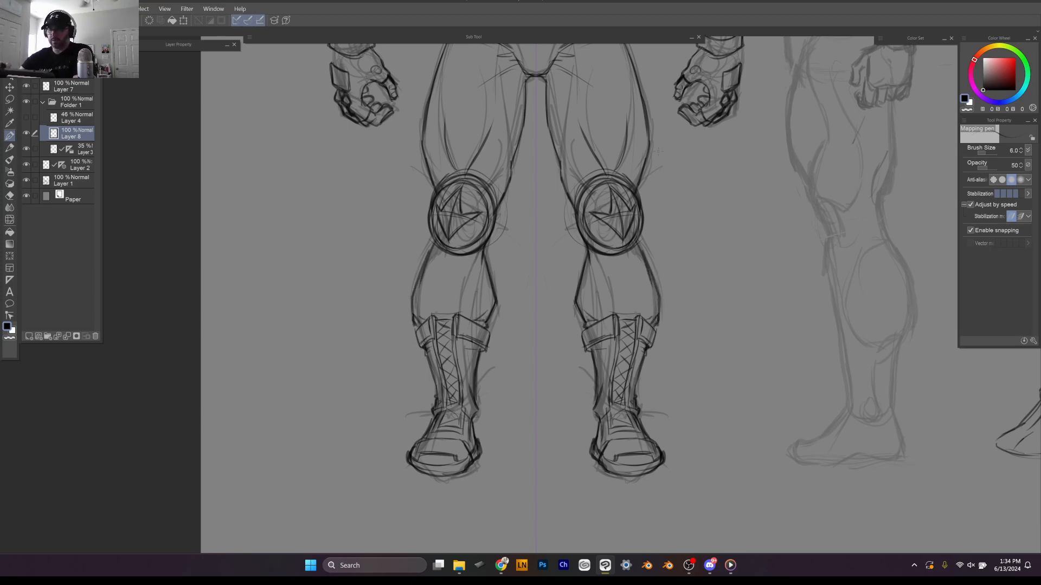
Step: Draw stitched seams with short cross marks along the thighs and shins of the front-view figure
scroll(602, 340, "down", 4)
scroll(623, 252, "down", 3)
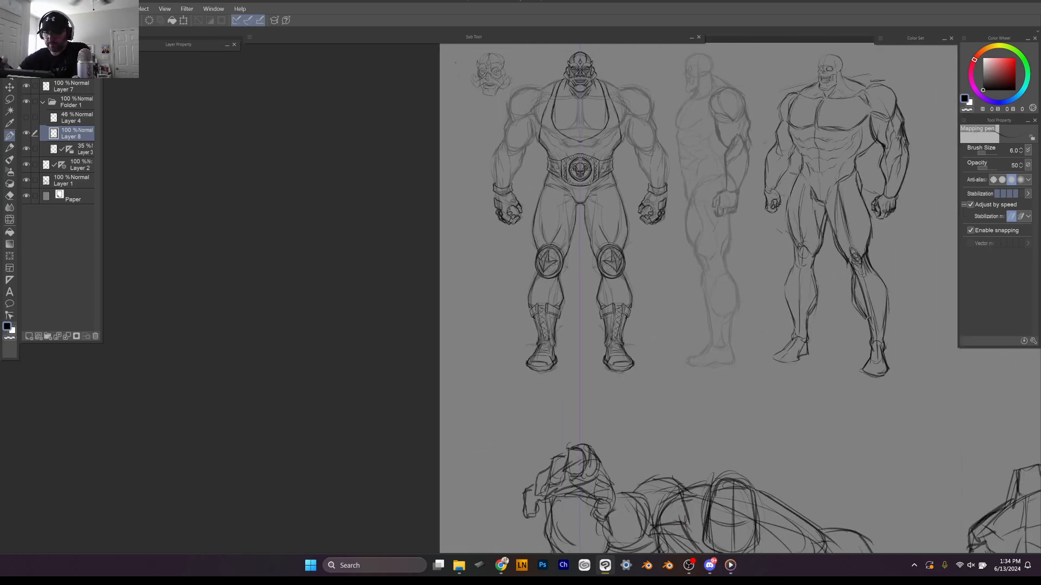
scroll(624, 252, "up", 3)
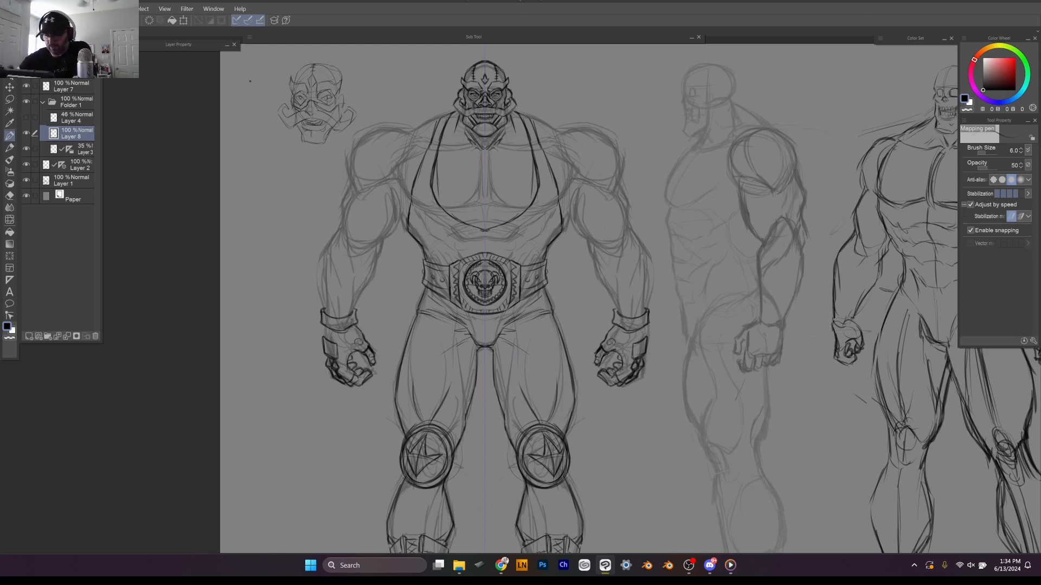
scroll(589, 296, "down", 5)
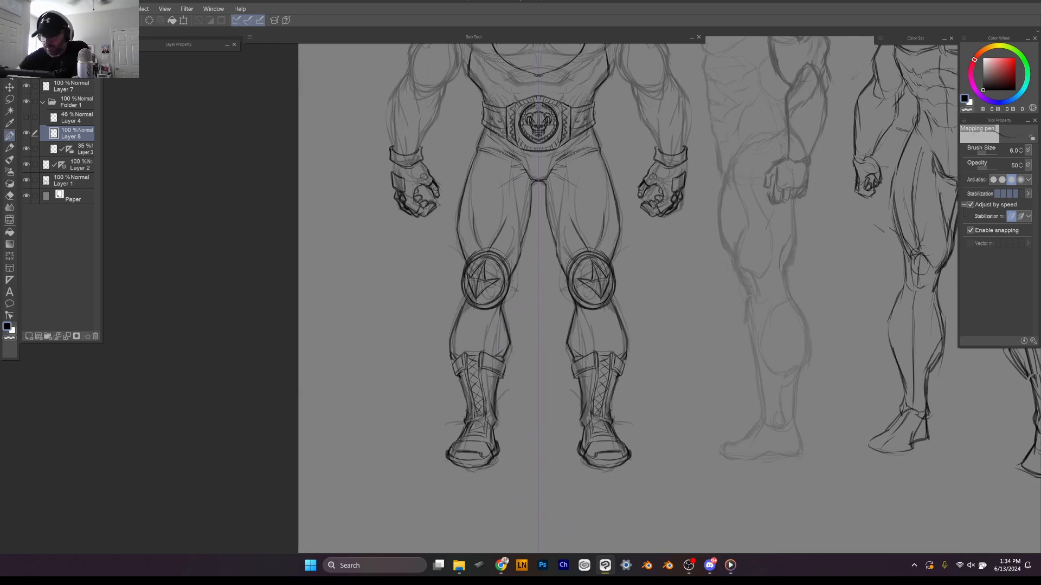
scroll(641, 89, "up", 1)
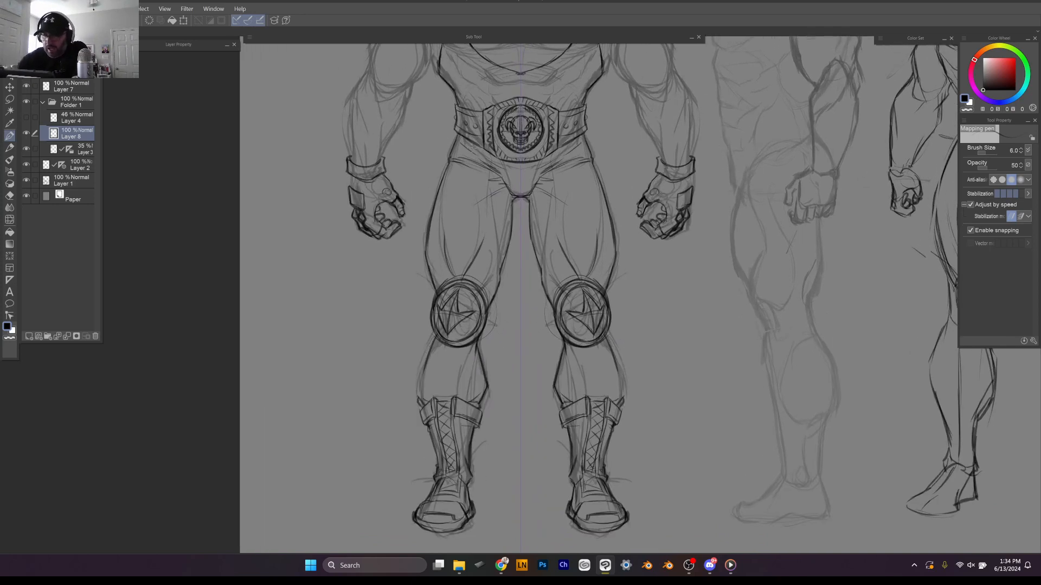
left_click_drag(468, 162, 457, 276)
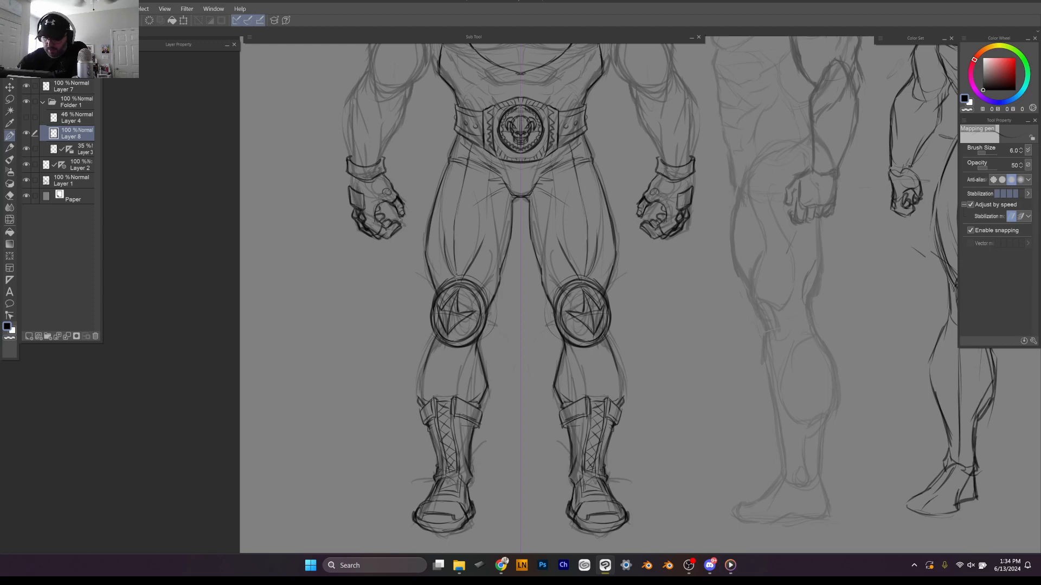
mouse_move(449, 341)
left_mouse_down()
mouse_move(445, 396)
mouse_move(447, 365)
left_mouse_up()
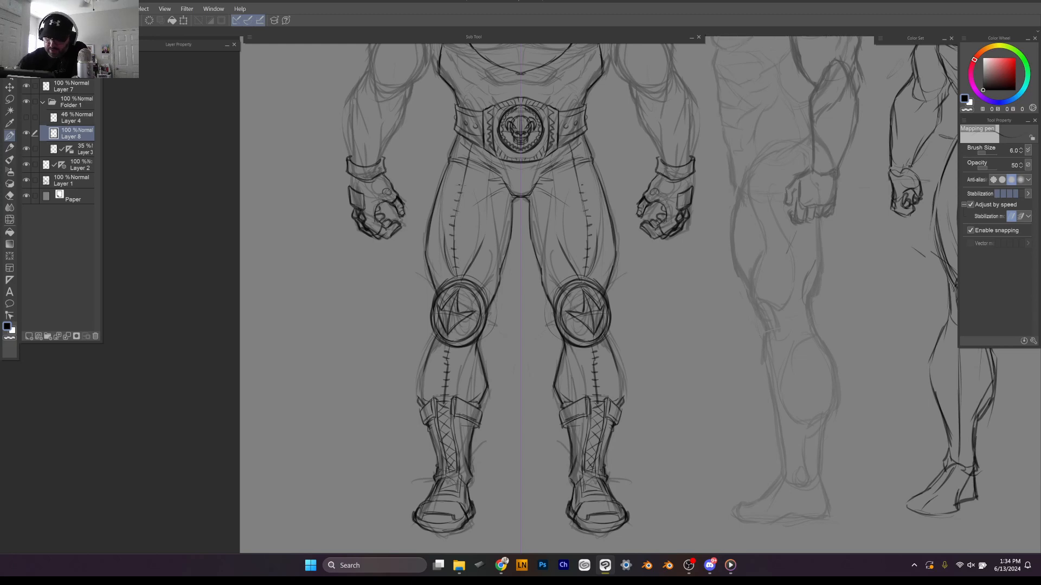
left_click_drag(470, 150, 468, 153)
Step: Define the front figure's torso with firmer lines for the pectorals, sternum, abdominal folds, obliques and chest sides up to the armpits
scroll(654, 358, "down", 3)
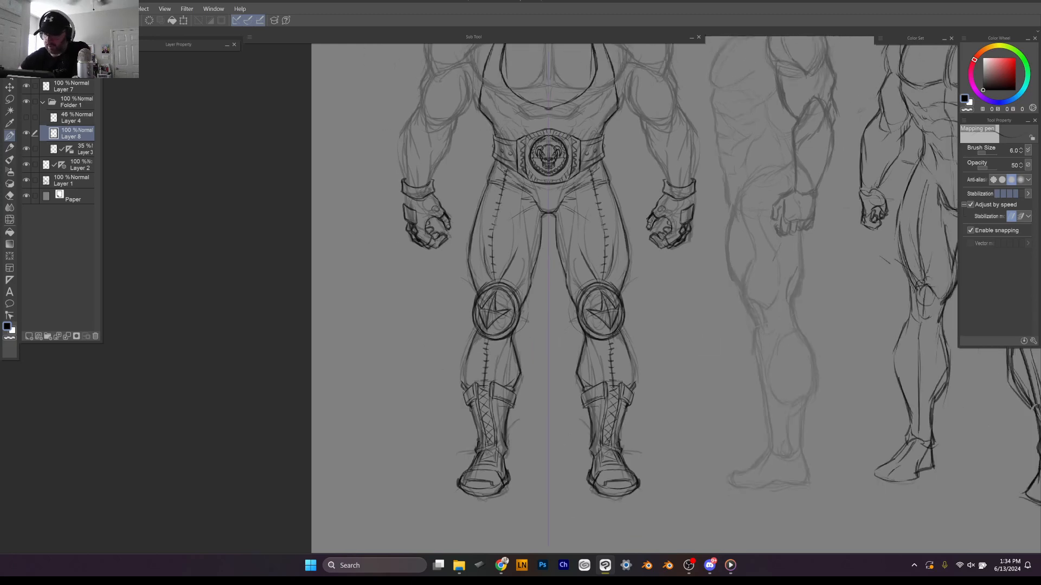
scroll(600, 244, "up", 5)
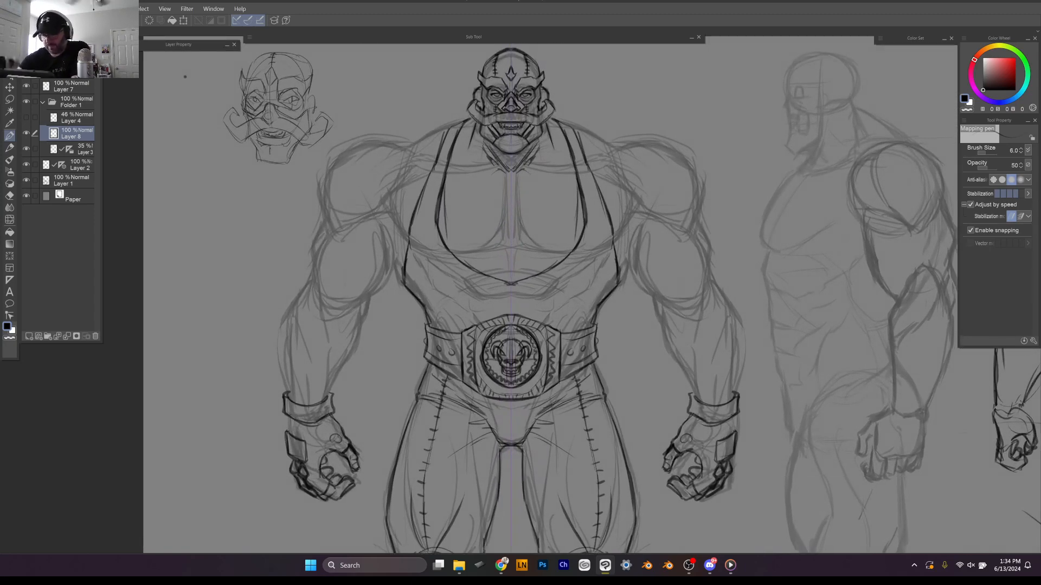
scroll(548, 298, "down", 2)
scroll(721, 184, "down", 2)
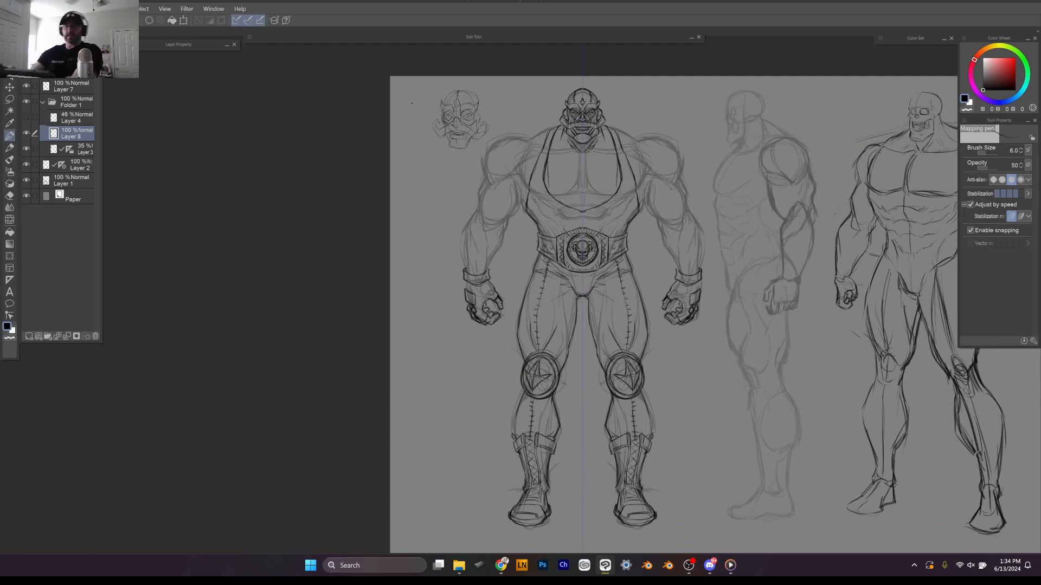
scroll(594, 320, "up", 4)
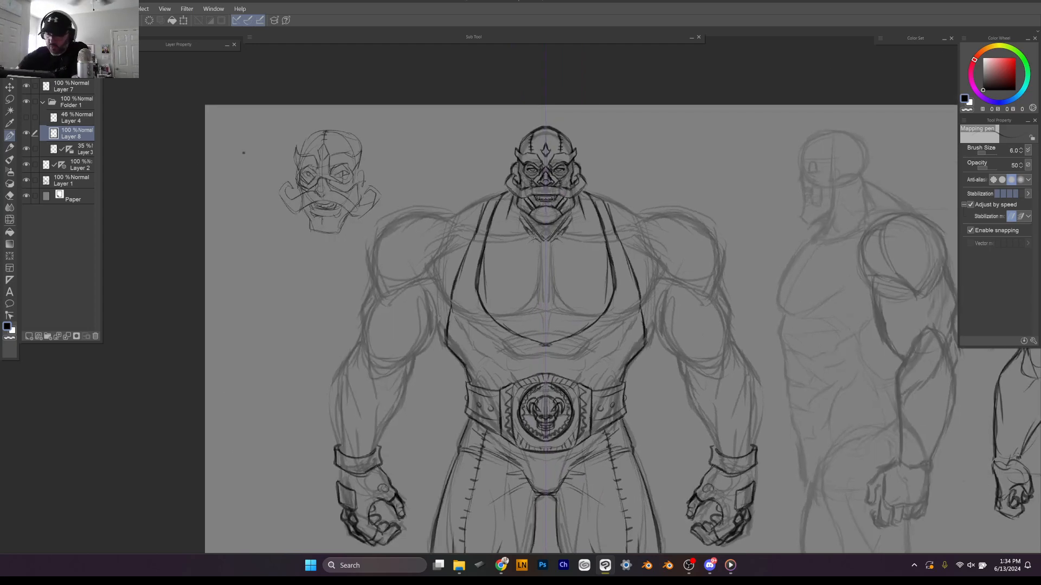
mouse_move(538, 259)
left_mouse_down()
mouse_move(540, 299)
mouse_move(512, 317)
mouse_move(488, 317)
left_mouse_up()
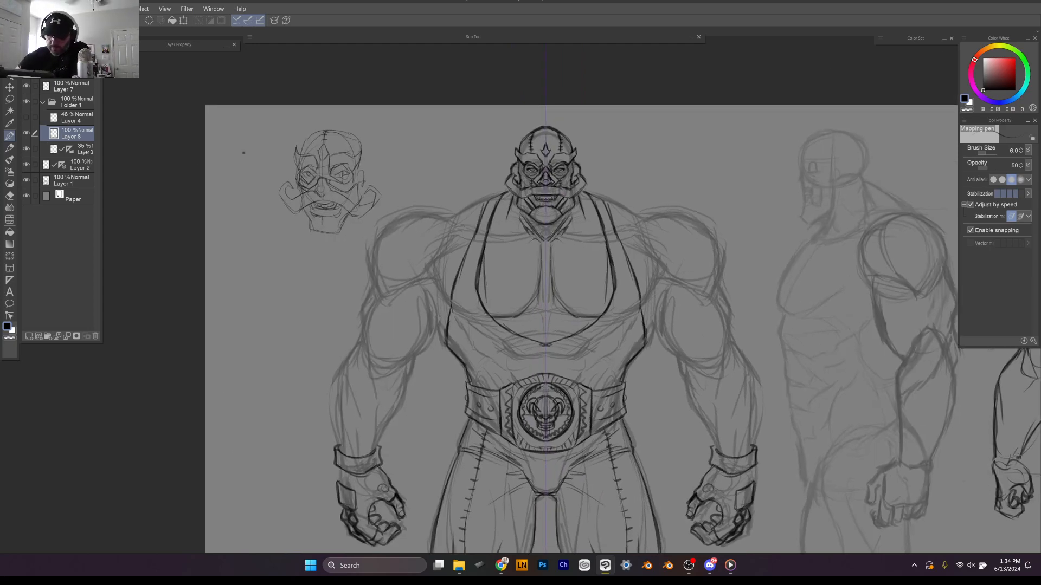
mouse_move(550, 242)
left_mouse_down()
mouse_move(570, 314)
mouse_move(552, 313)
mouse_move(537, 337)
mouse_move(499, 341)
mouse_move(519, 356)
mouse_move(543, 354)
mouse_move(519, 374)
left_mouse_up()
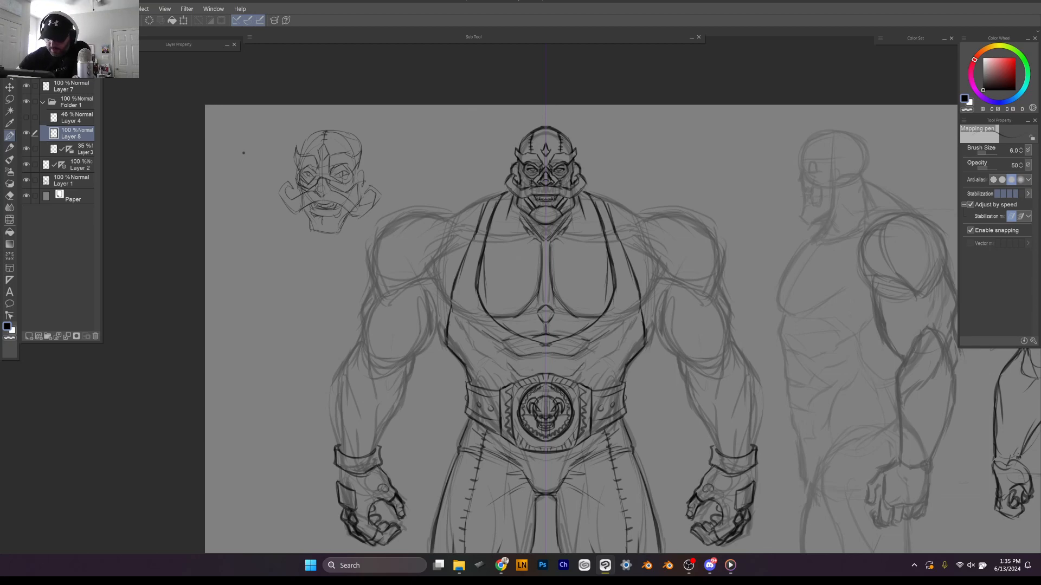
mouse_move(466, 322)
left_mouse_down()
mouse_move(493, 352)
mouse_move(469, 340)
mouse_move(487, 372)
left_mouse_up()
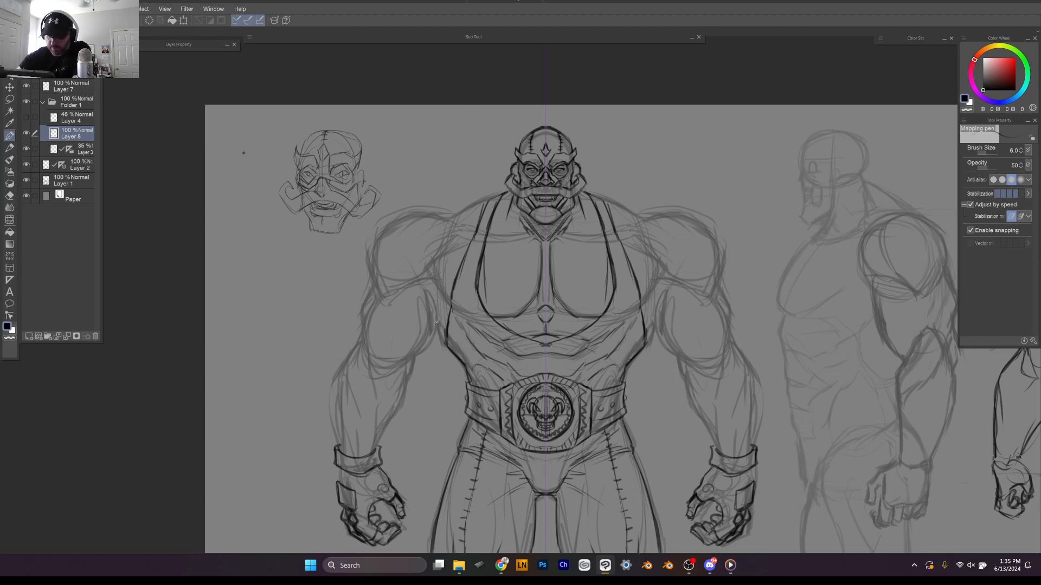
left_click_drag(437, 325, 447, 341)
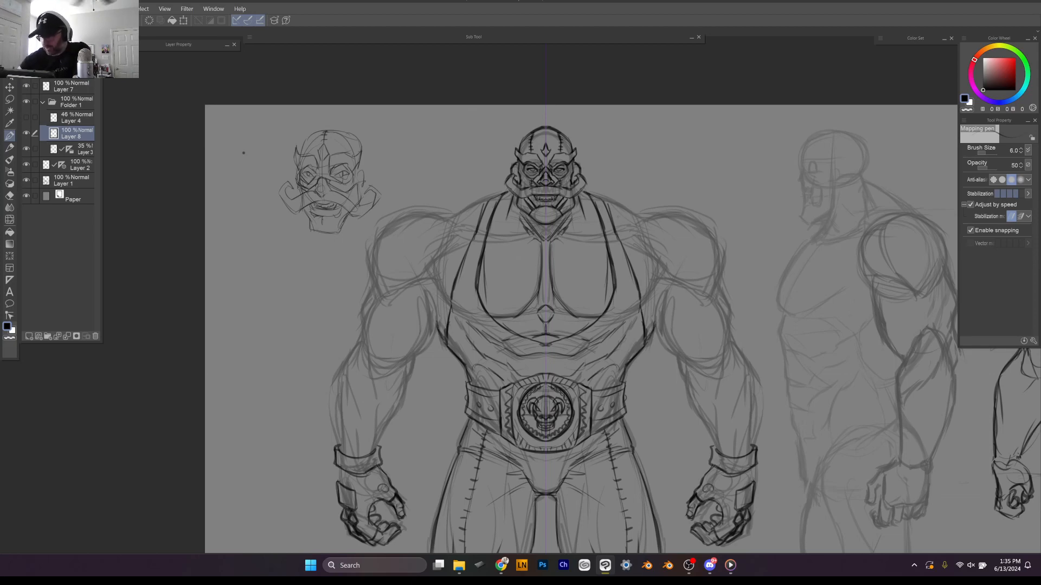
mouse_move(605, 318)
left_mouse_down()
mouse_move(634, 310)
mouse_move(656, 277)
mouse_move(649, 243)
mouse_move(640, 257)
left_mouse_up()
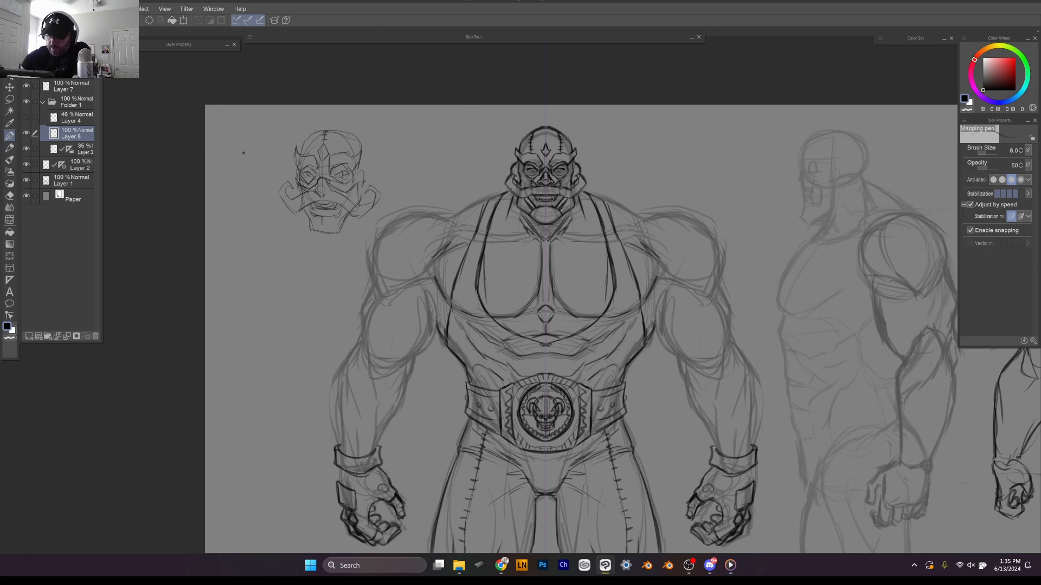
Step: Darken the collarbones, the neck-to-shoulder slopes and the rounded deltoid outlines on the front figure
left_click_drag(515, 234, 493, 236)
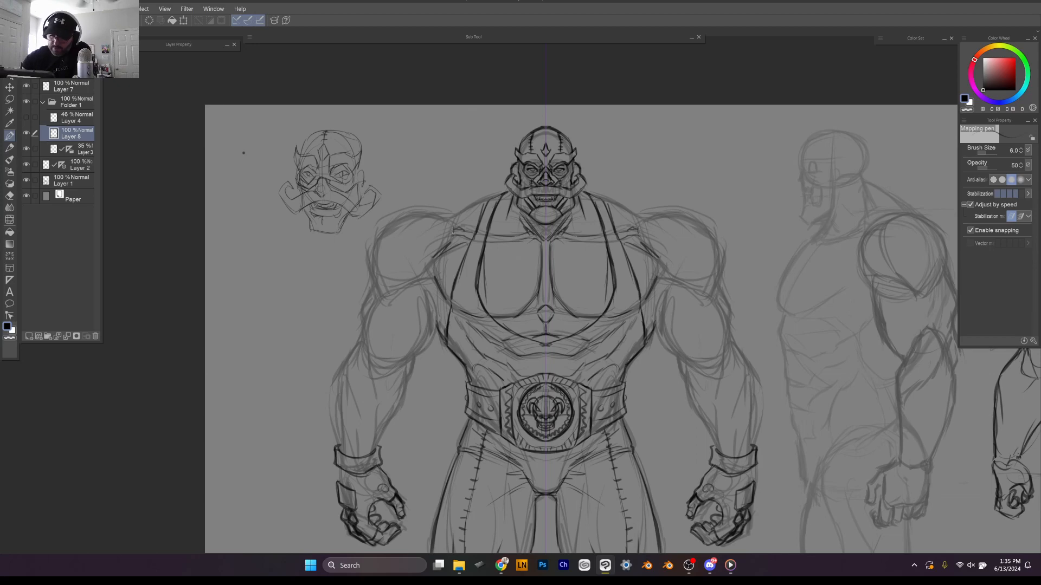
mouse_move(455, 227)
left_mouse_down()
mouse_move(430, 218)
mouse_move(494, 195)
mouse_move(455, 221)
mouse_move(508, 189)
left_mouse_up()
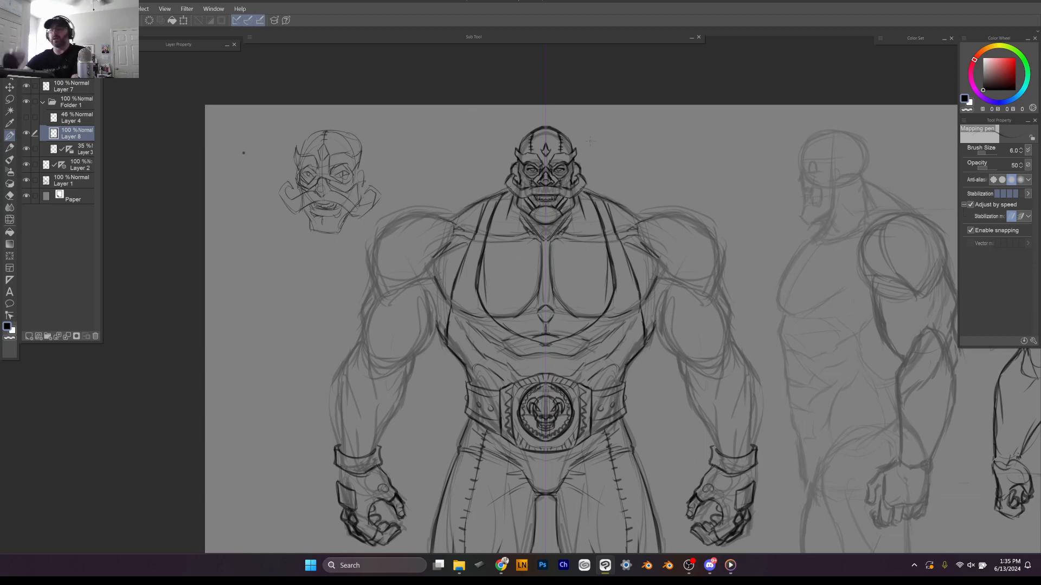
mouse_move(496, 209)
left_mouse_down()
mouse_move(507, 217)
mouse_move(415, 216)
mouse_move(379, 240)
mouse_move(371, 266)
left_mouse_up()
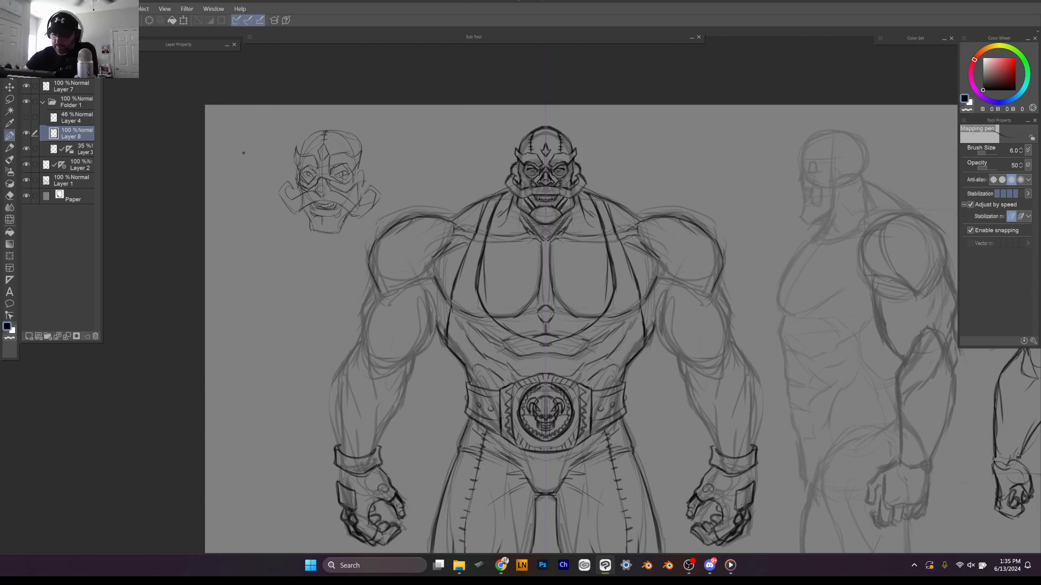
left_click_drag(379, 221, 387, 193)
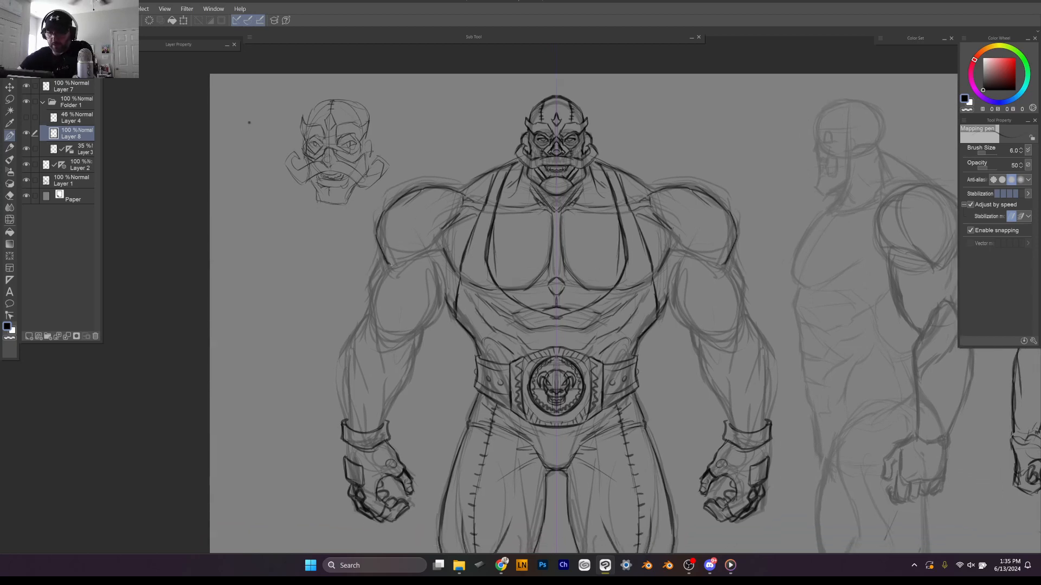
Step: Darken the upper arm and outer forearm contours down to the wristbands, adding muscle lines within the forearms
mouse_move(396, 266)
left_mouse_down()
mouse_move(427, 251)
mouse_move(444, 292)
mouse_move(408, 347)
mouse_move(434, 324)
mouse_move(441, 266)
mouse_move(384, 293)
left_mouse_up()
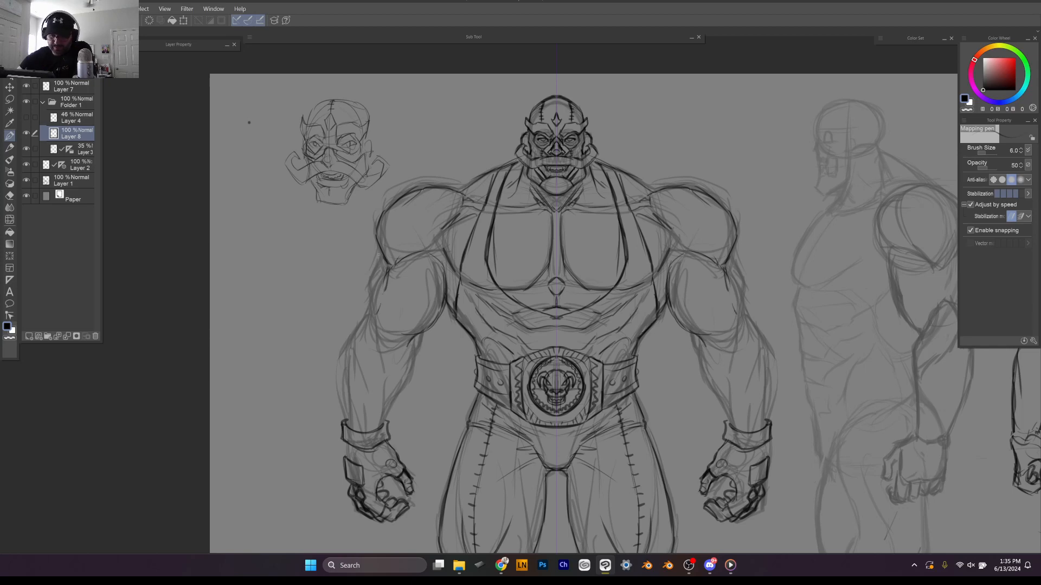
mouse_move(377, 256)
left_mouse_down()
mouse_move(367, 311)
mouse_move(376, 299)
mouse_move(346, 339)
mouse_move(371, 392)
left_mouse_up()
mouse_move(349, 328)
left_mouse_down()
mouse_move(344, 387)
mouse_move(341, 364)
left_mouse_up()
mouse_move(350, 364)
left_mouse_down()
mouse_move(346, 339)
mouse_move(344, 404)
left_mouse_up()
left_click_drag(348, 343, 365, 374)
left_click_drag(357, 353, 369, 393)
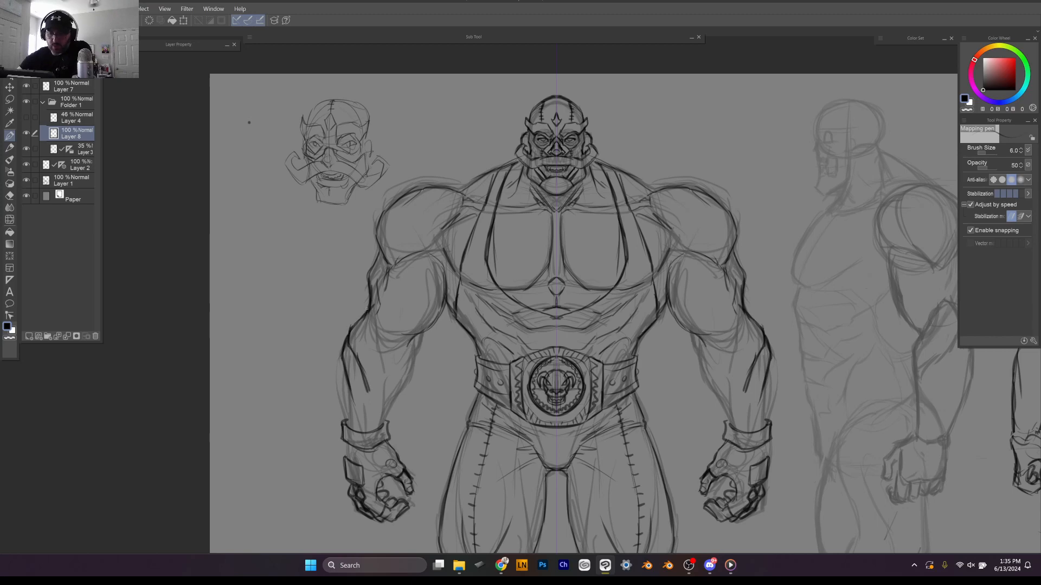
Step: Draw the inner forearm contours and the muscle lines from the elbow creases to the wrists
mouse_move(371, 323)
left_mouse_down()
mouse_move(380, 391)
mouse_move(382, 372)
mouse_move(343, 386)
mouse_move(358, 411)
mouse_move(344, 369)
mouse_move(349, 427)
mouse_move(383, 423)
mouse_move(413, 345)
left_mouse_up()
mouse_move(390, 409)
left_mouse_down()
mouse_move(422, 340)
mouse_move(391, 341)
mouse_move(396, 357)
left_mouse_up()
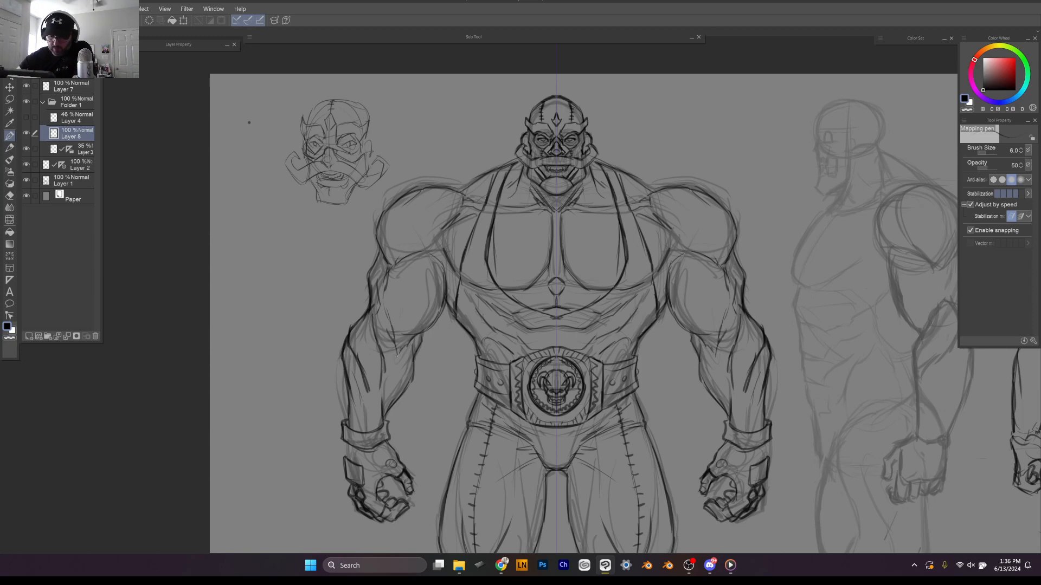
left_click_drag(402, 395, 395, 409)
left_click_drag(408, 339, 415, 327)
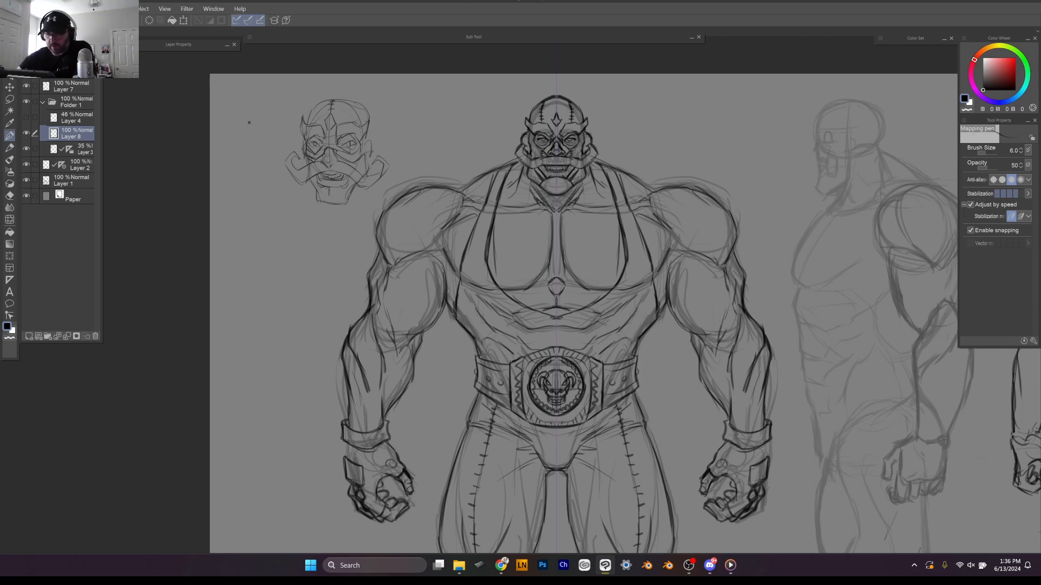
Step: Add light muscle lines inside the biceps and deltoids of the front figure
left_click_drag(433, 258, 430, 282)
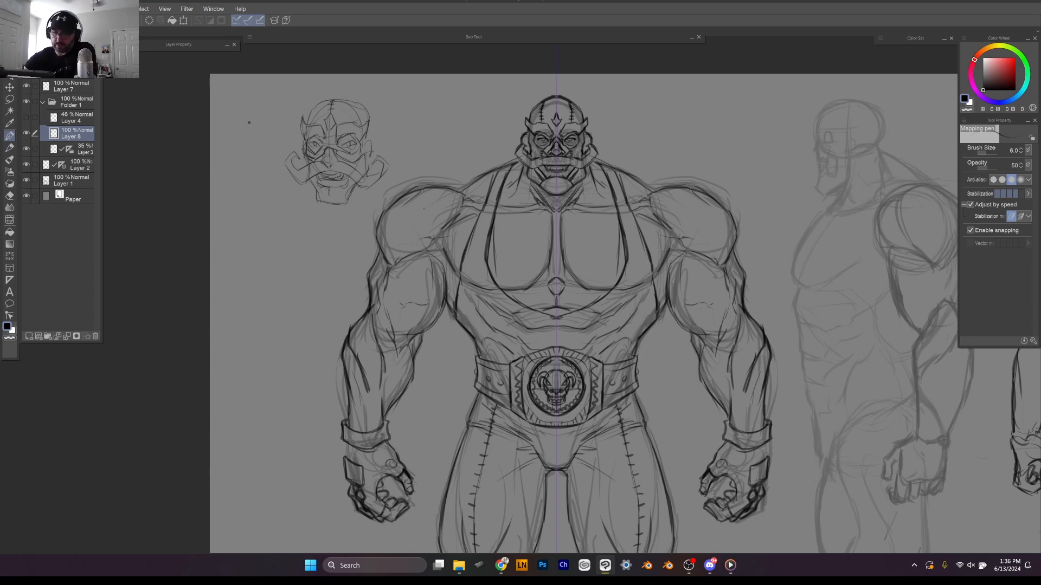
left_click_drag(406, 257, 413, 220)
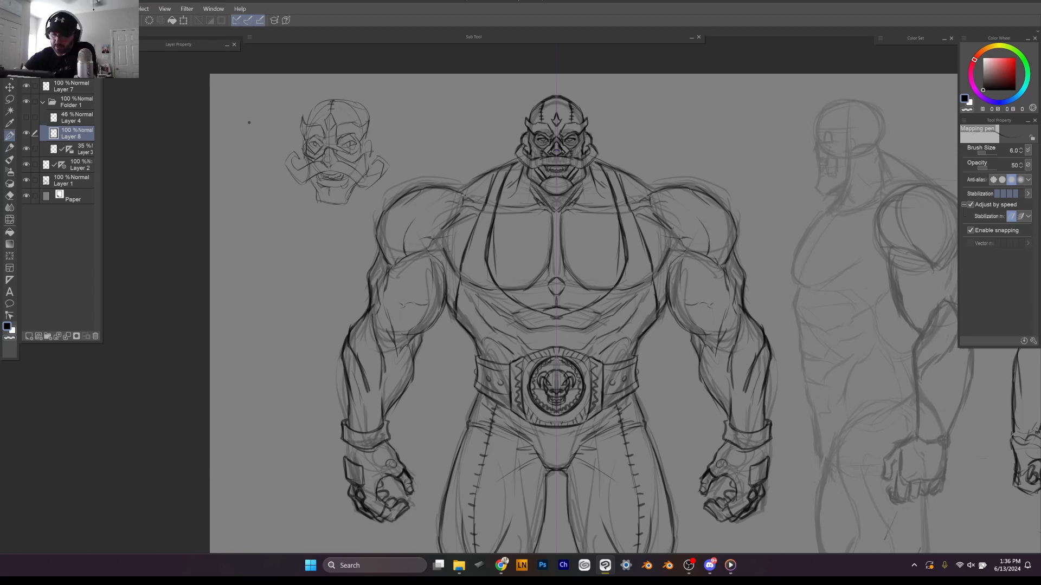
mouse_move(456, 188)
left_mouse_down()
mouse_move(463, 204)
mouse_move(429, 210)
mouse_move(422, 198)
left_mouse_up()
left_click_drag(452, 146, 409, 87)
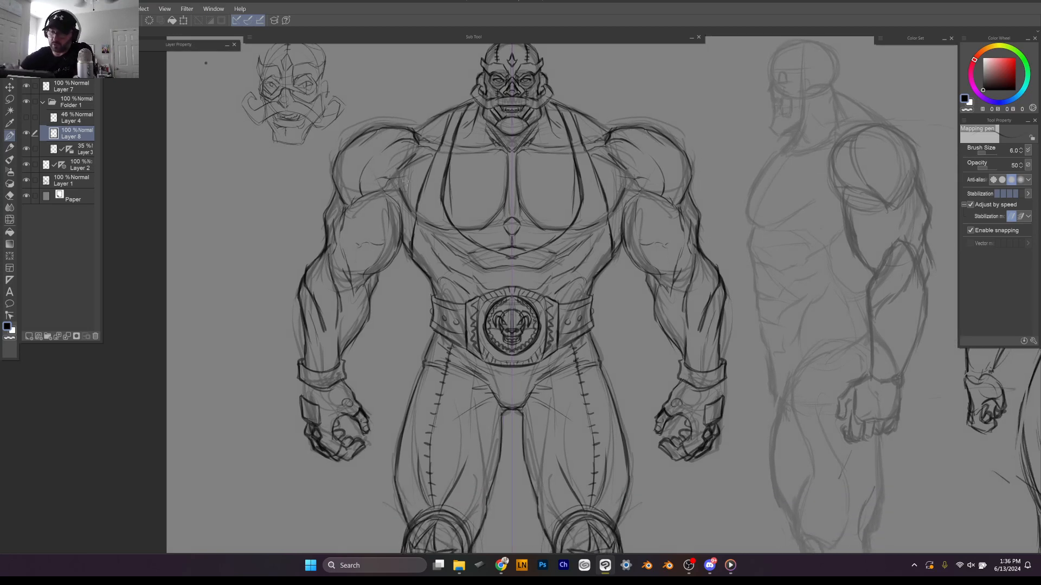
Step: Draw muscle lines across the upper and lower pectorals of the front figure
mouse_move(391, 183)
left_mouse_down()
mouse_move(473, 170)
mouse_move(499, 184)
mouse_move(500, 215)
left_mouse_up()
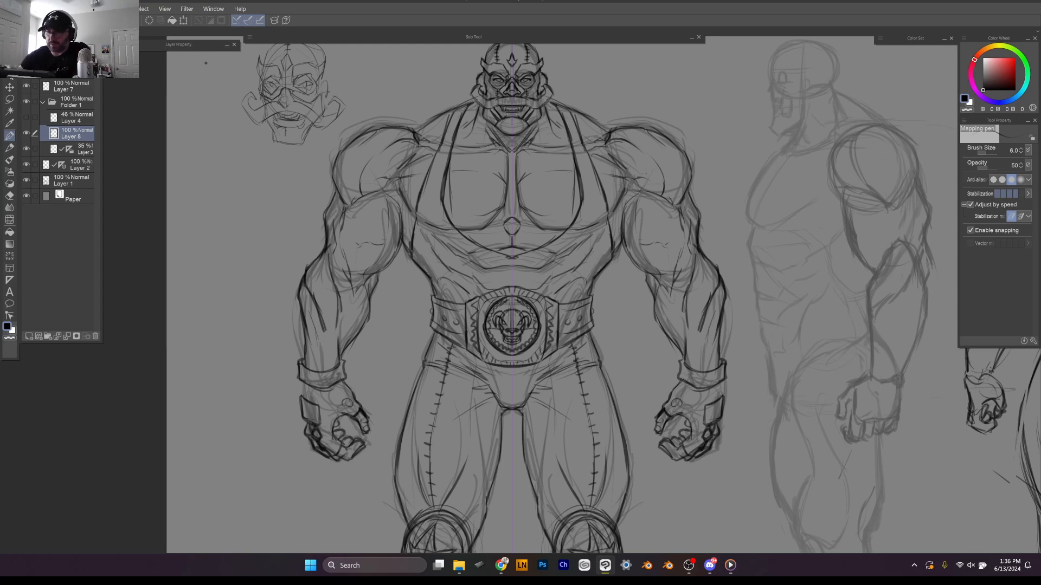
mouse_move(482, 231)
left_mouse_down()
mouse_move(501, 228)
mouse_move(495, 222)
left_mouse_up()
scroll(506, 172, "down", 1)
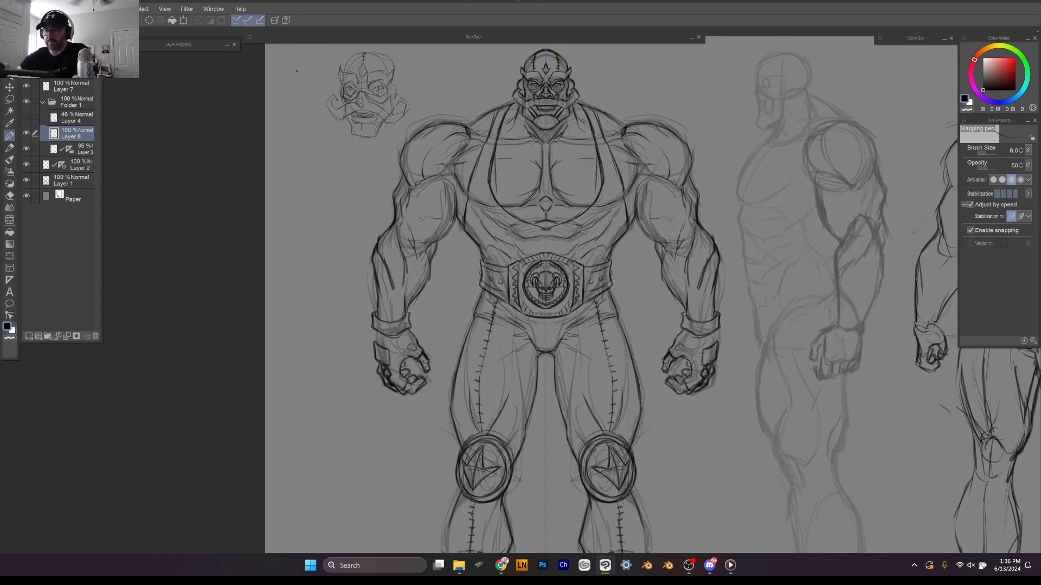
scroll(546, 271, "down", 3)
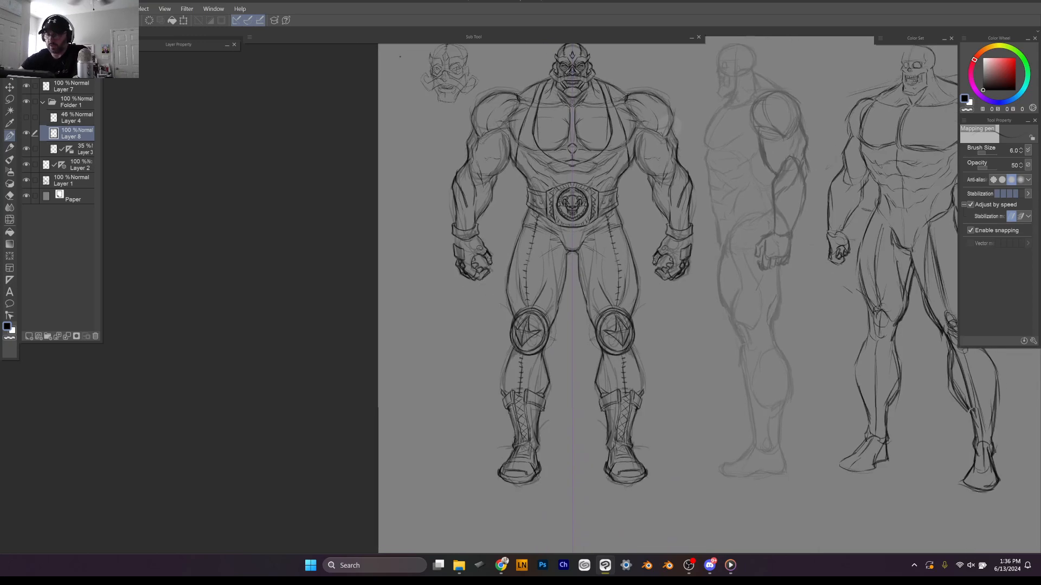
scroll(734, 244, "up", 1)
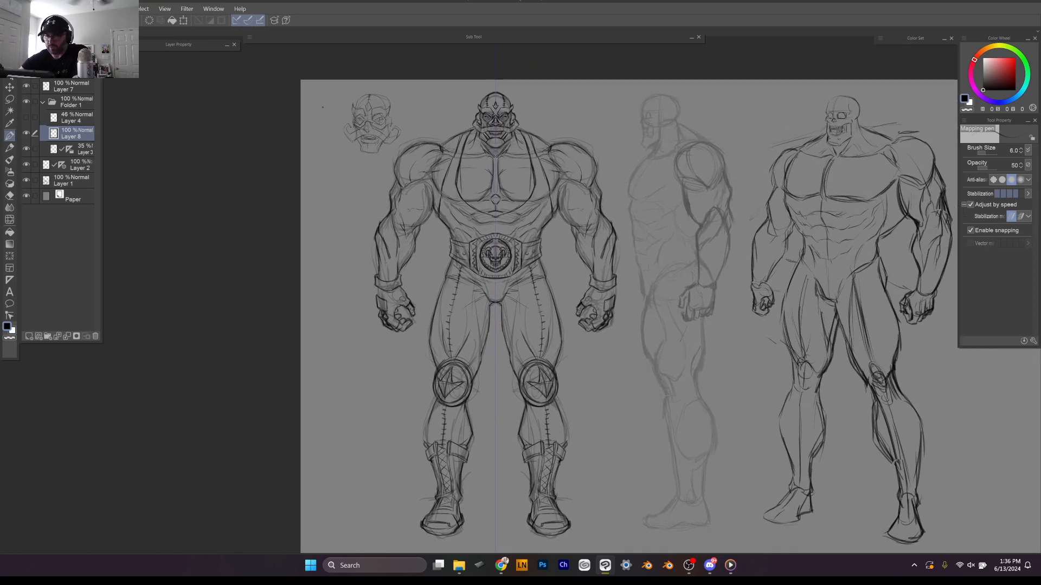
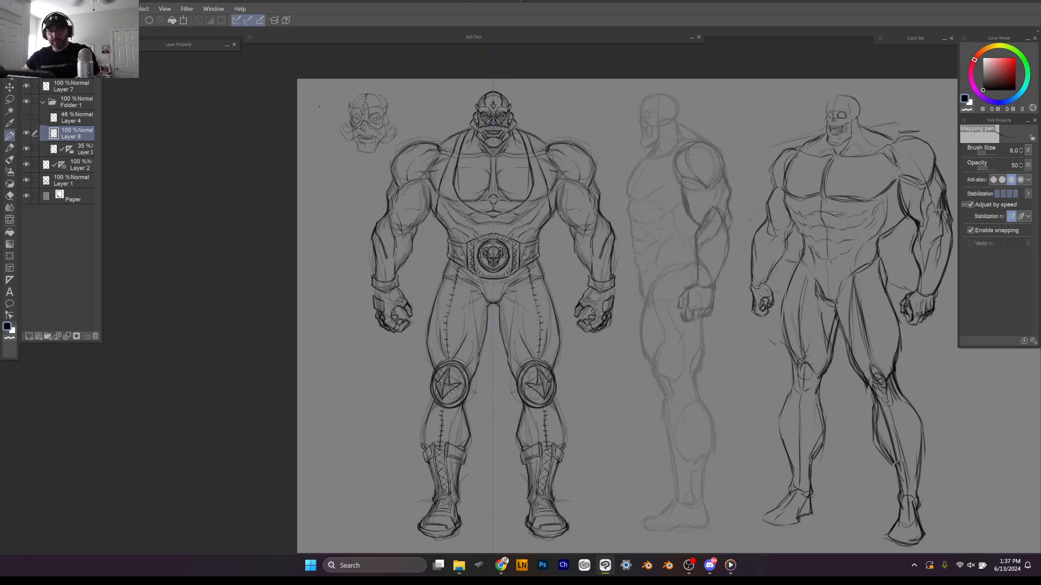
Step: Compare the front figure's line art with and without the rough sketch on Layer 3, leaving that layer hidden
left_click(28, 148)
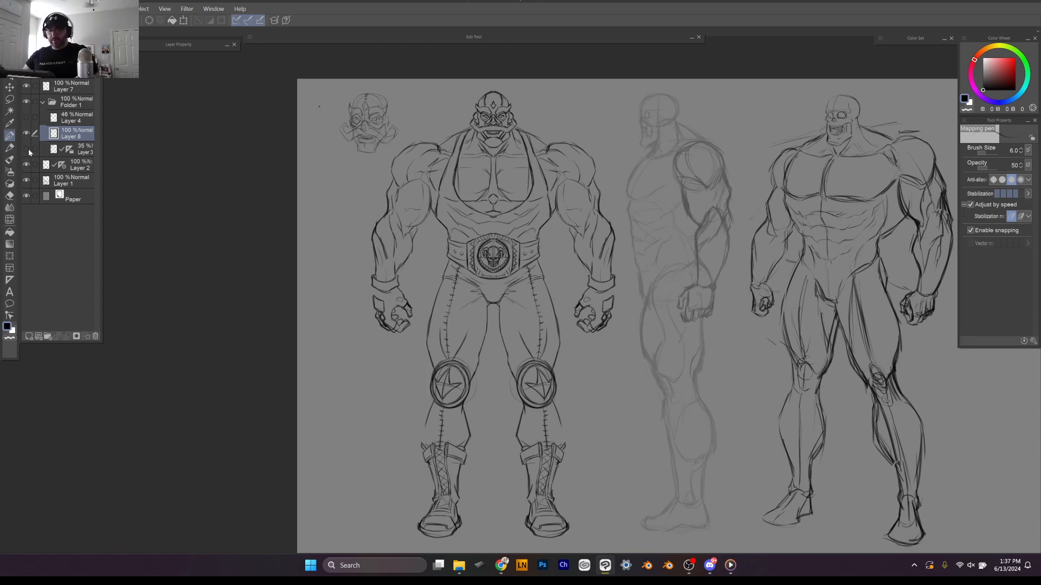
left_click(26, 148)
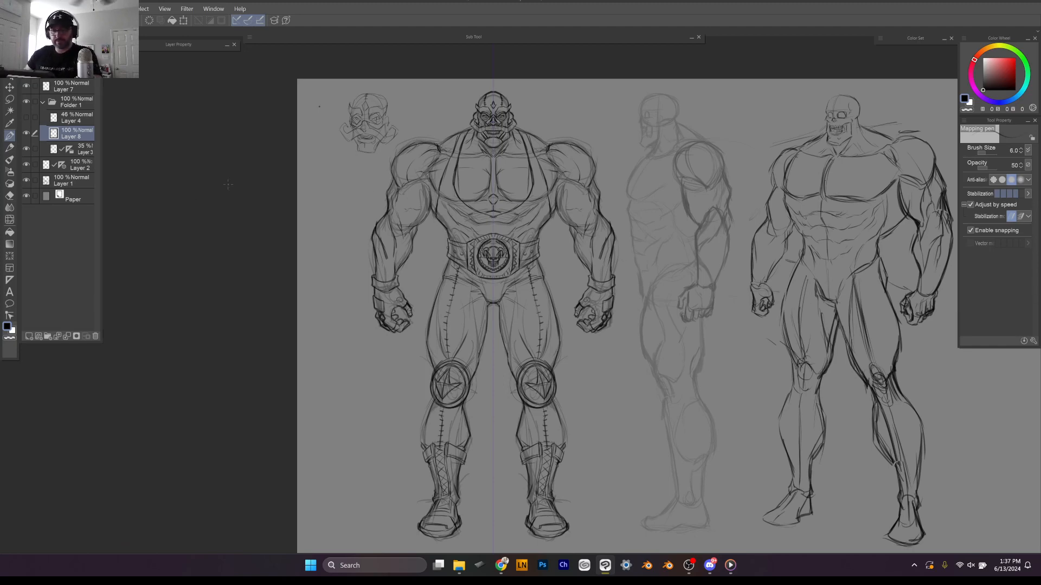
left_click(25, 149)
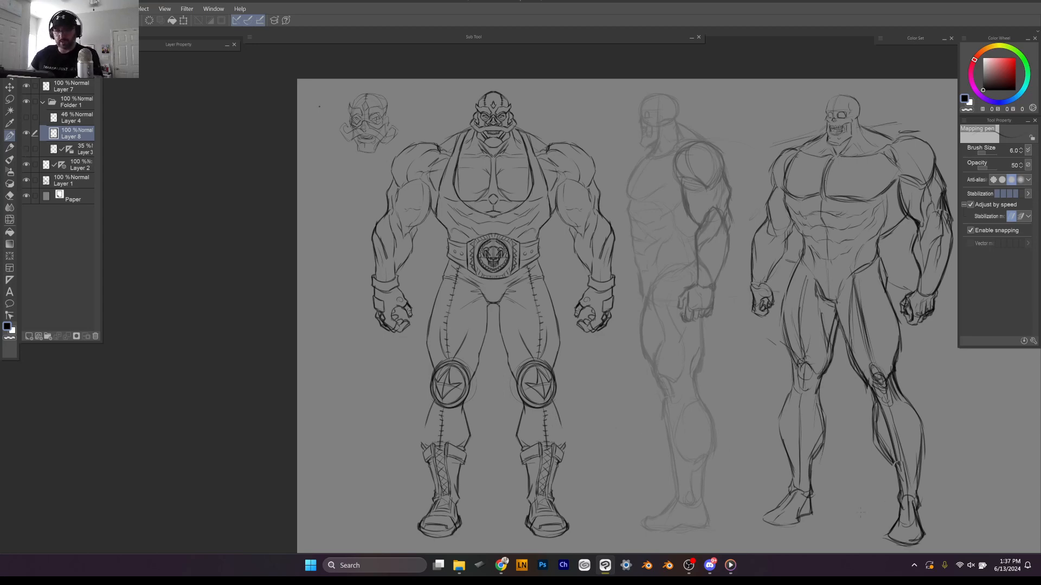
left_click(26, 149)
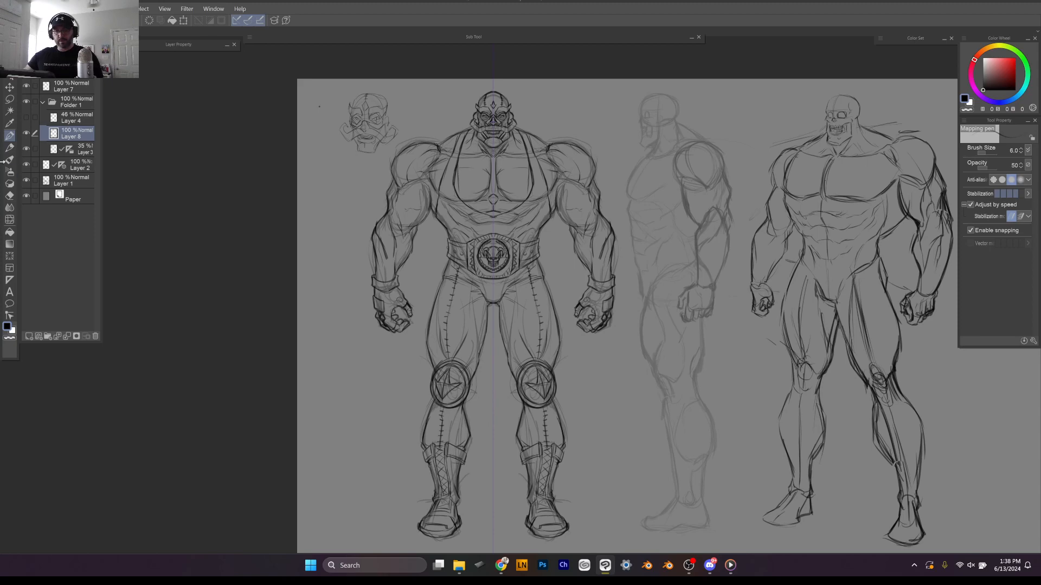
left_click(36, 150)
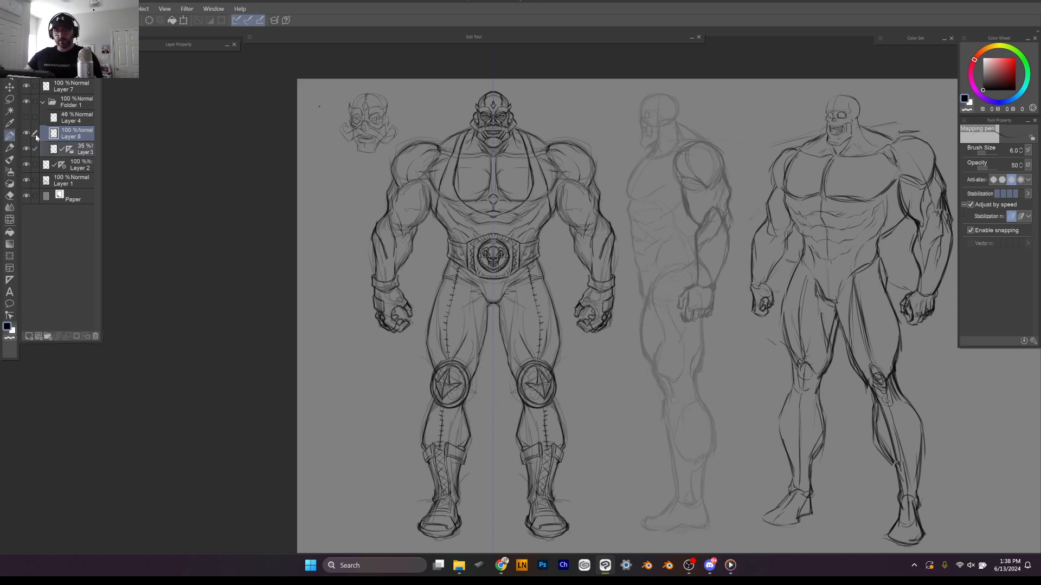
left_click(35, 150)
left_click(25, 150)
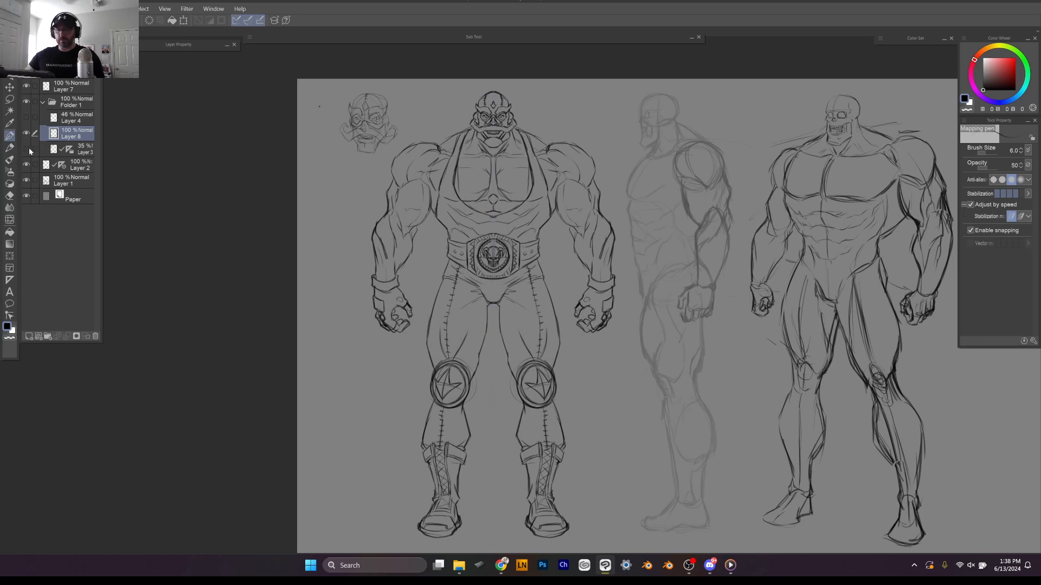
left_click(28, 148)
left_click(28, 148)
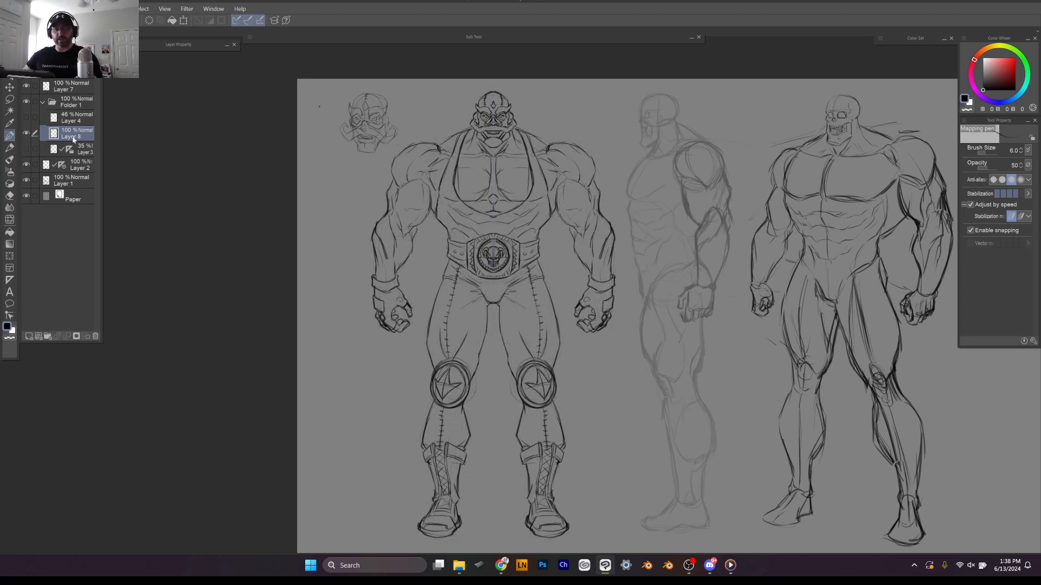
Step: Fade Layer 8 to 38% opacity with its transparent pixels locked, and show the back-view sketch on Layer 4
left_click(75, 59)
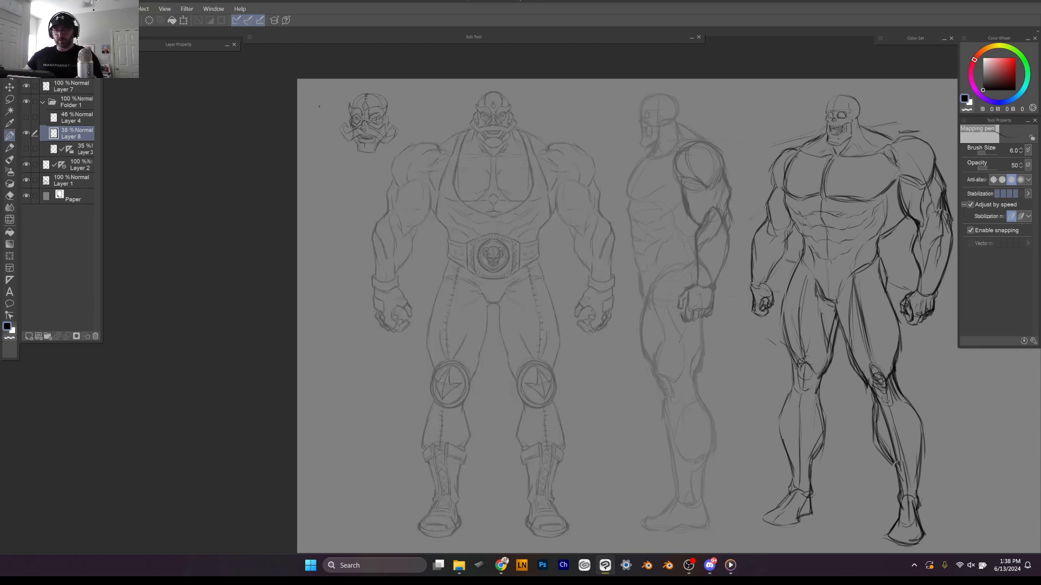
left_click(27, 118)
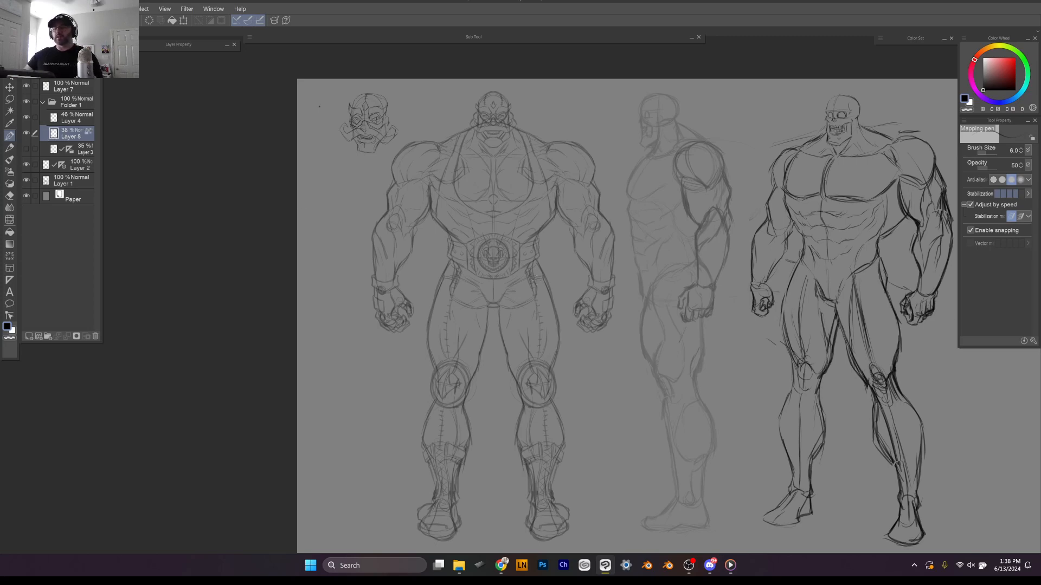
scroll(538, 157, "up", 5)
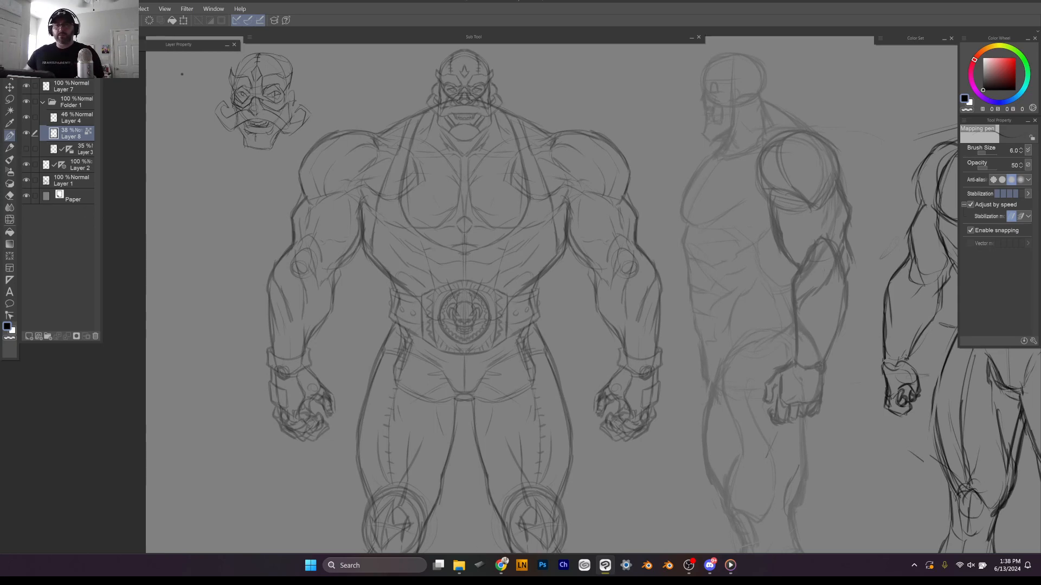
key("alt+Tab")
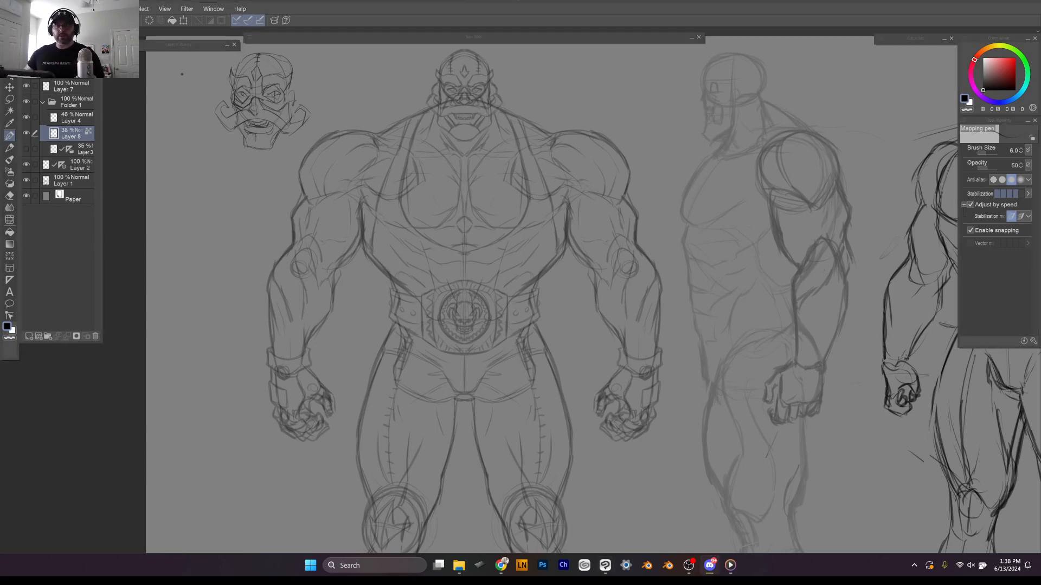
key("alt+Tab")
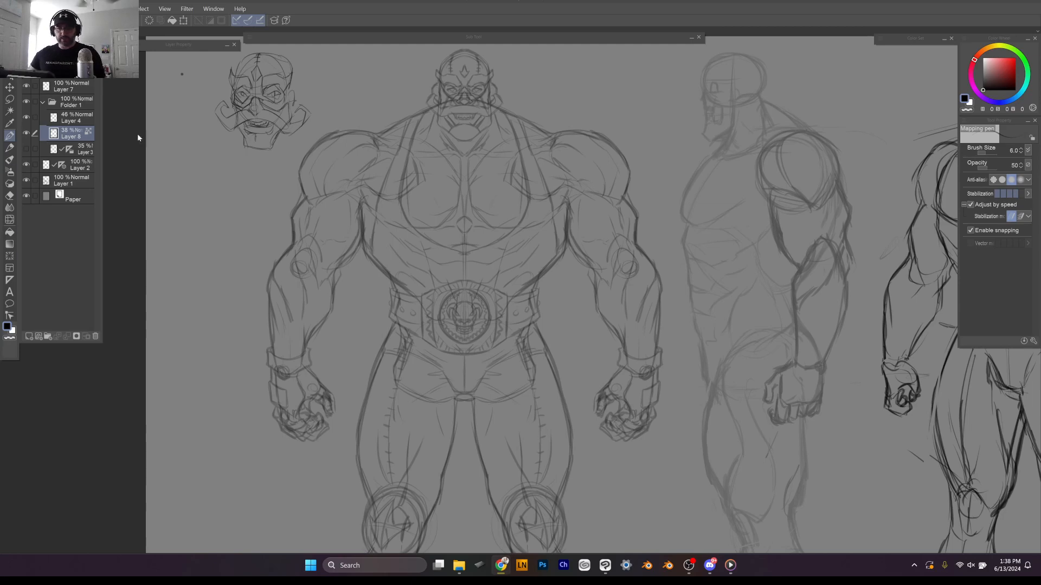
left_click(75, 138)
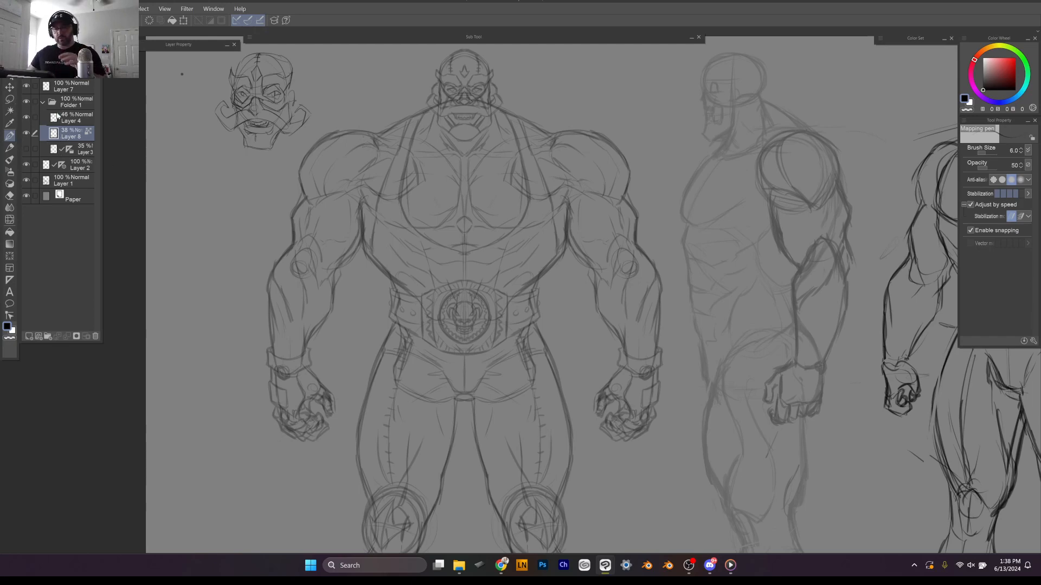
Step: Hide the back-view sketch on Layer 4 and set Layer 8 to 100% opacity
left_click(27, 117)
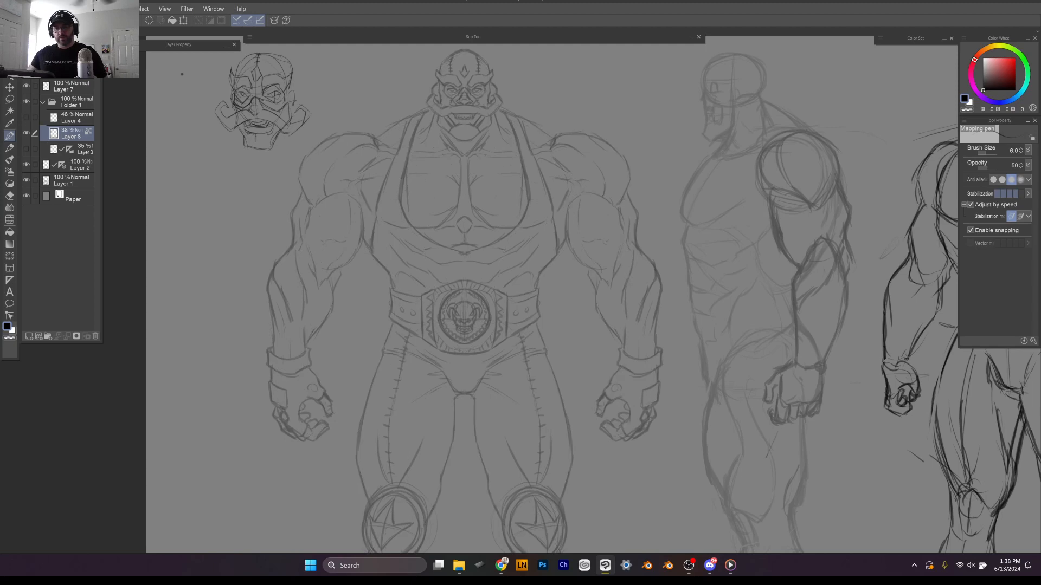
left_click_drag(72, 60, 87, 61)
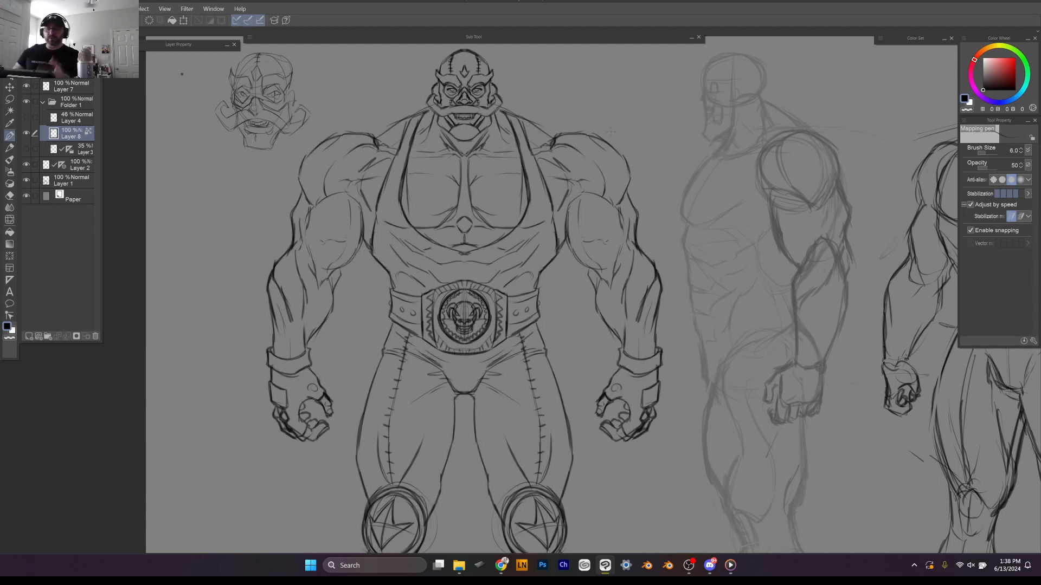
scroll(726, 200, "down", 4)
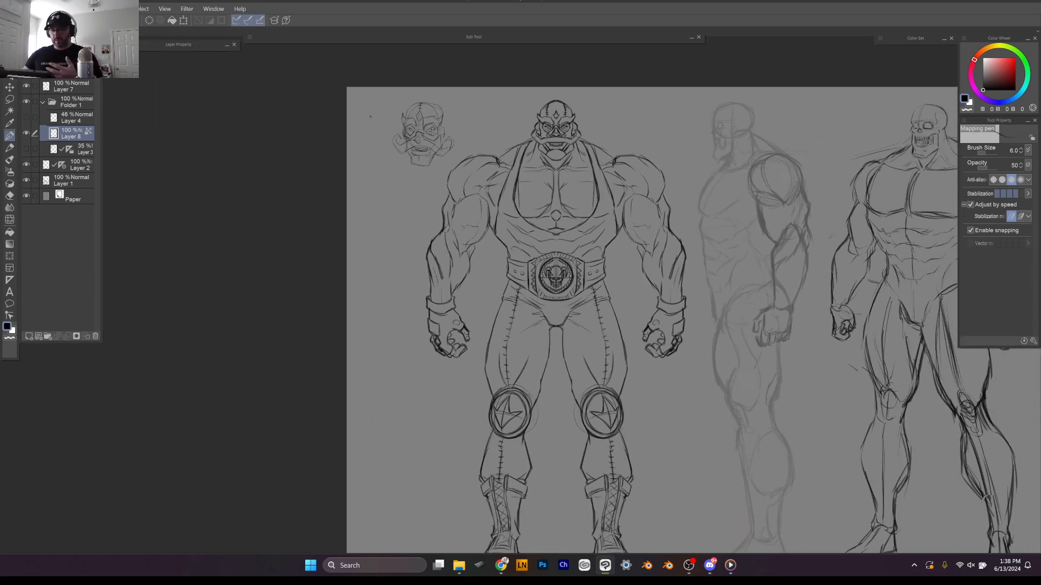
Step: Recolour the front figure's lines on Layer 8 dark red with hue 0, saturation 100 and value 57
left_click_drag(727, 201, 686, 175)
left_click_drag(1004, 68, 1036, 56)
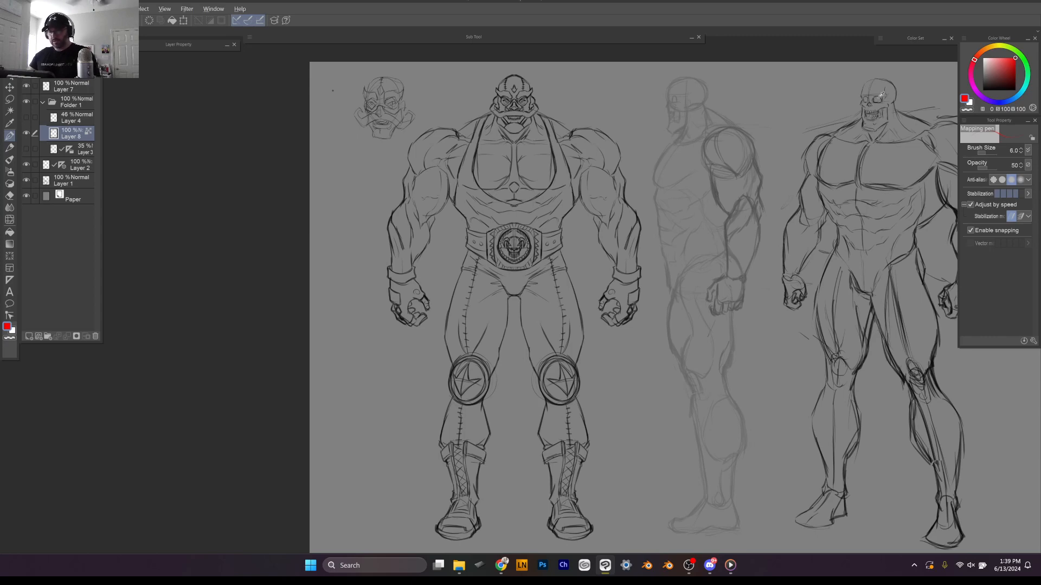
key("alt+Delete")
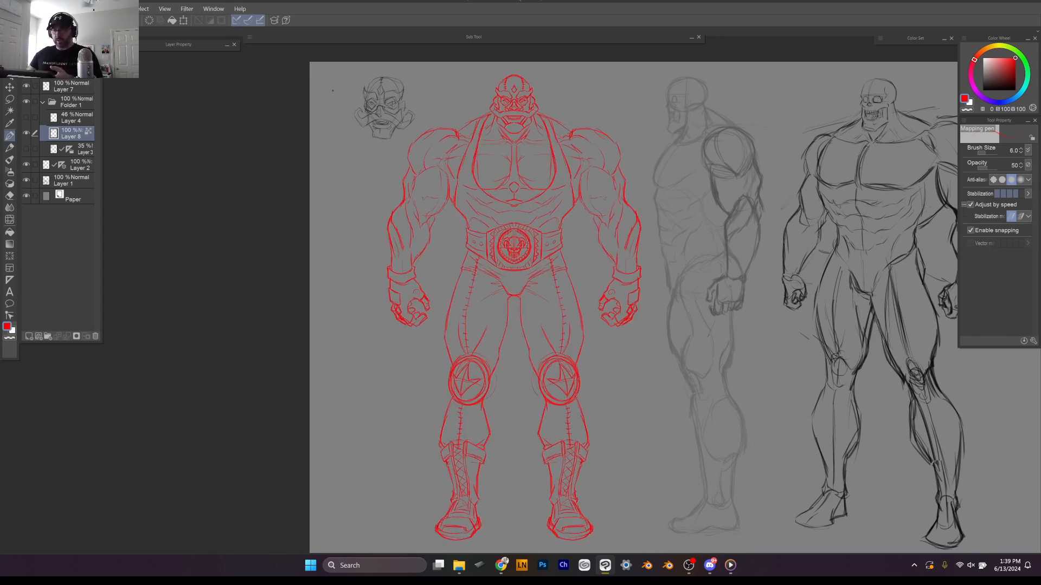
left_click(1017, 71)
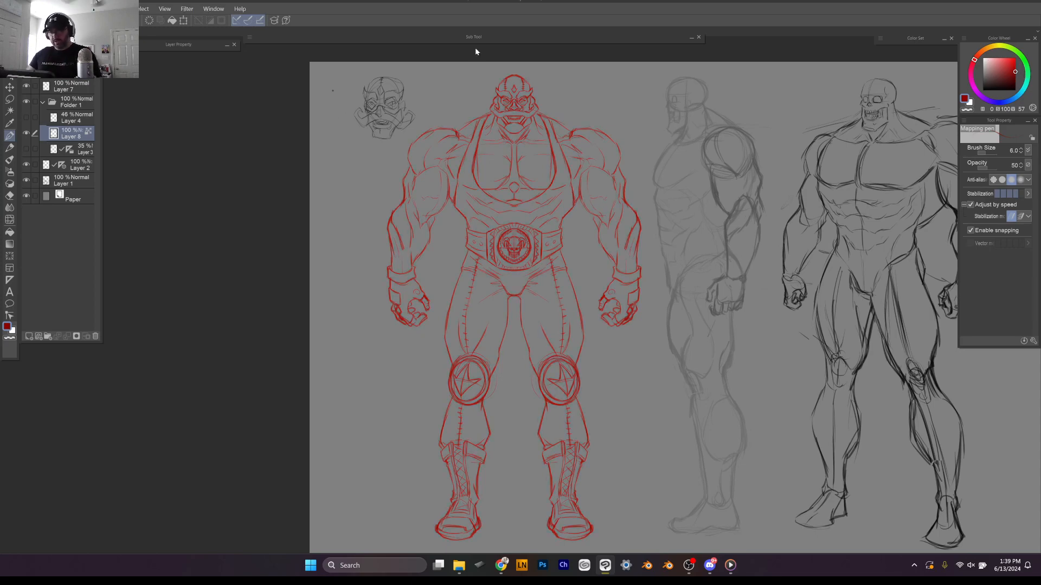
Step: Show the back-view sketch on Layer 4 and lower the red front-view lines on Layer 8 to 17% opacity
left_click(27, 118)
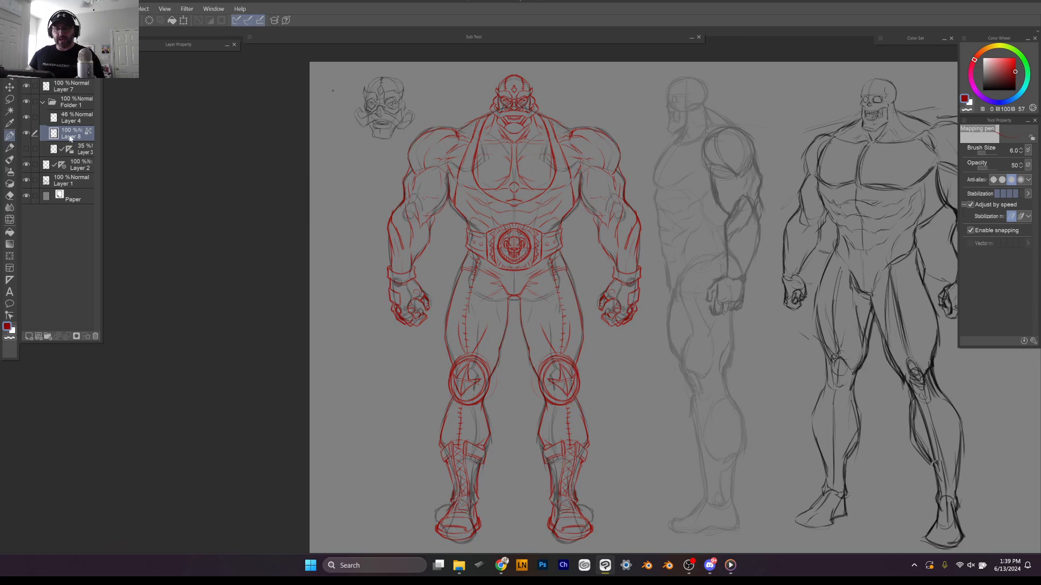
left_click_drag(81, 59, 61, 60)
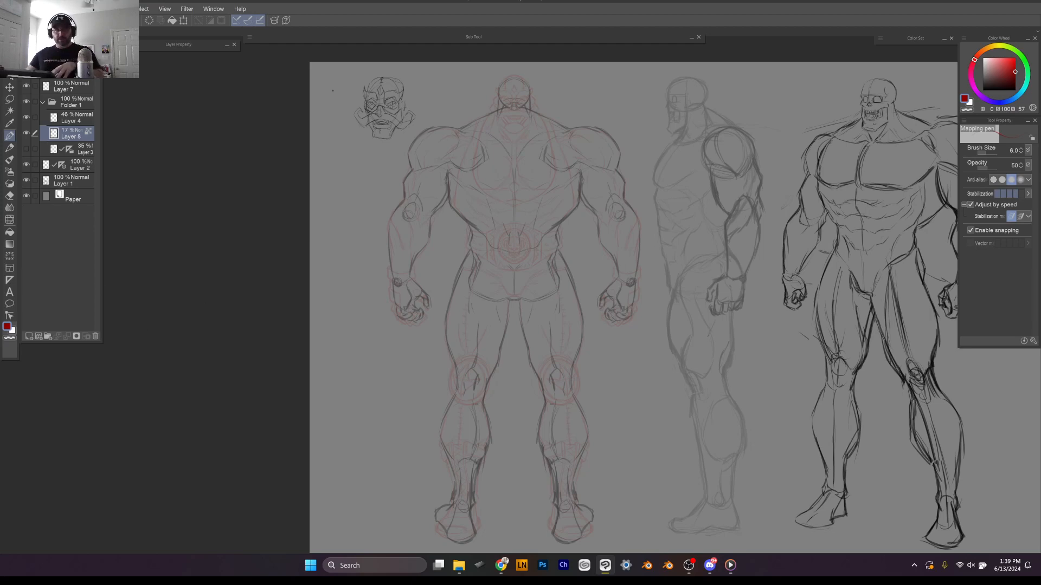
key("ctrl+plus")
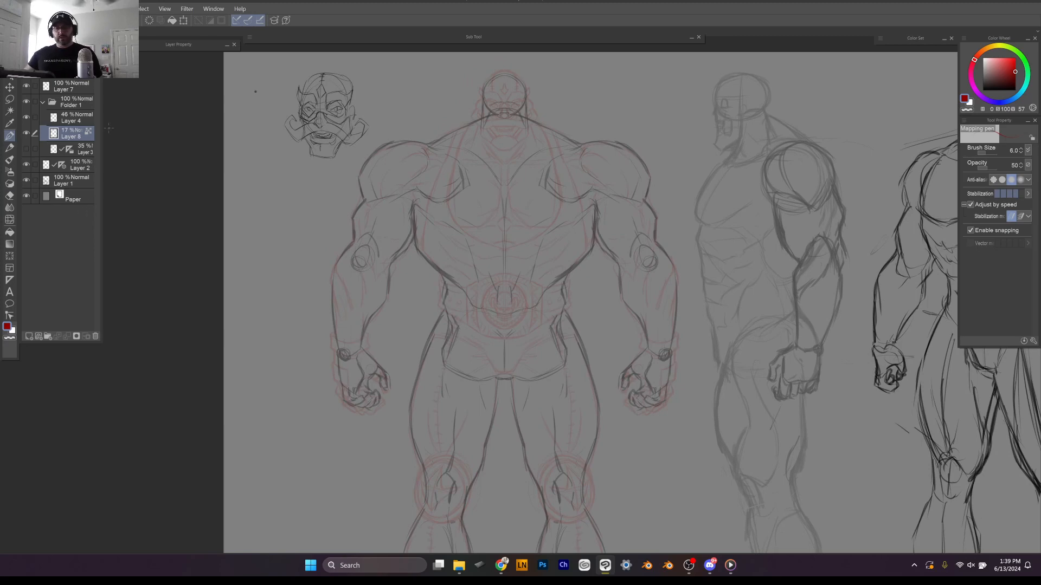
Step: Switch to the black Pencil brush and add a new layer directly above Layer 4 for drawing the back view
left_click(65, 124)
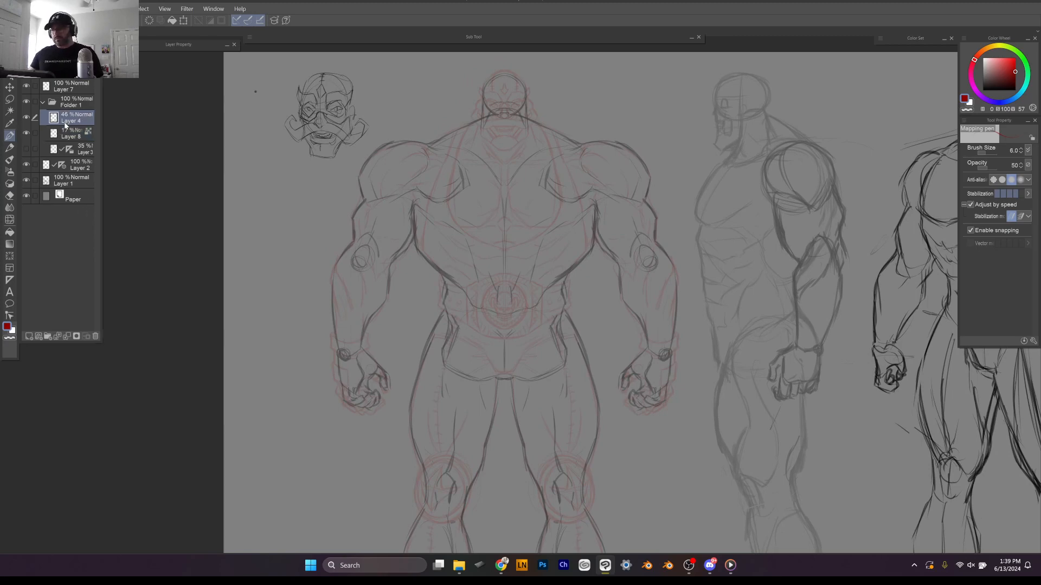
key("p")
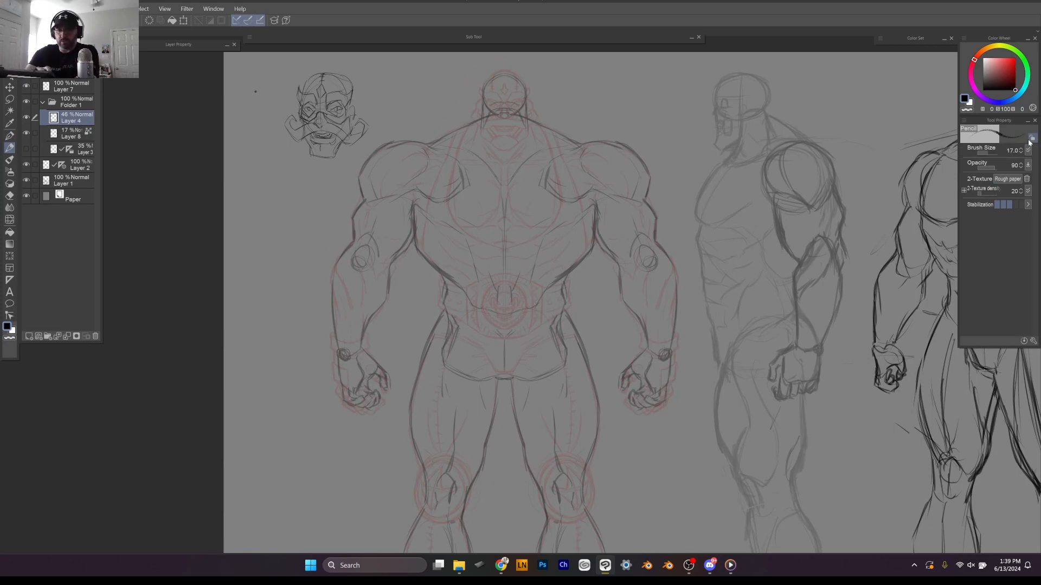
left_click(26, 117)
left_click(26, 117)
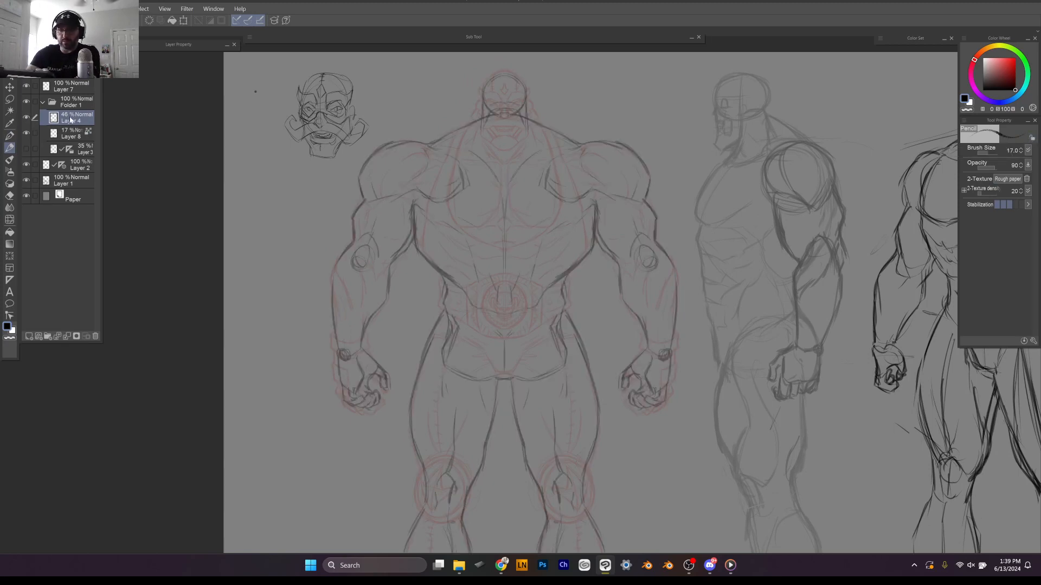
left_click(29, 336)
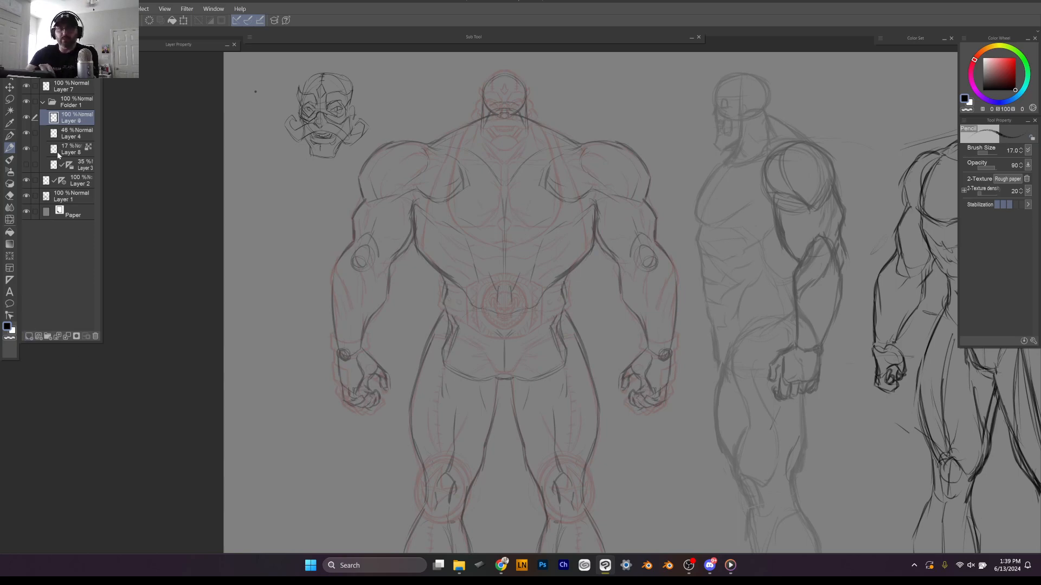
key("ctrl+plus")
key("ctrl+plus")
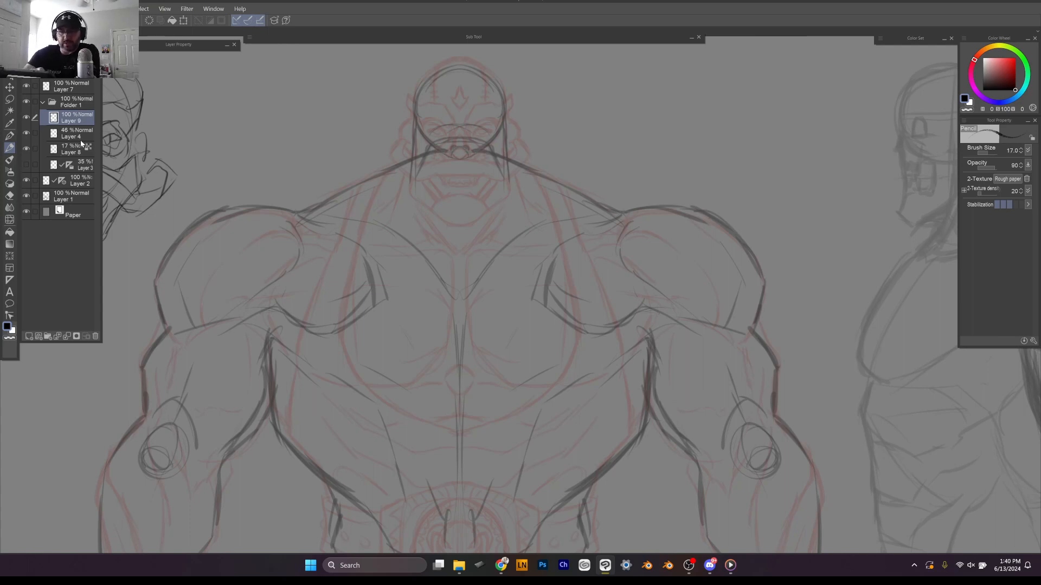
Step: Lower the back-view sketch on Layer 4 to 24% opacity, and switch to the size 6 Mapping pen on Layer 9
left_click(70, 134)
left_click_drag(74, 64, 65, 64)
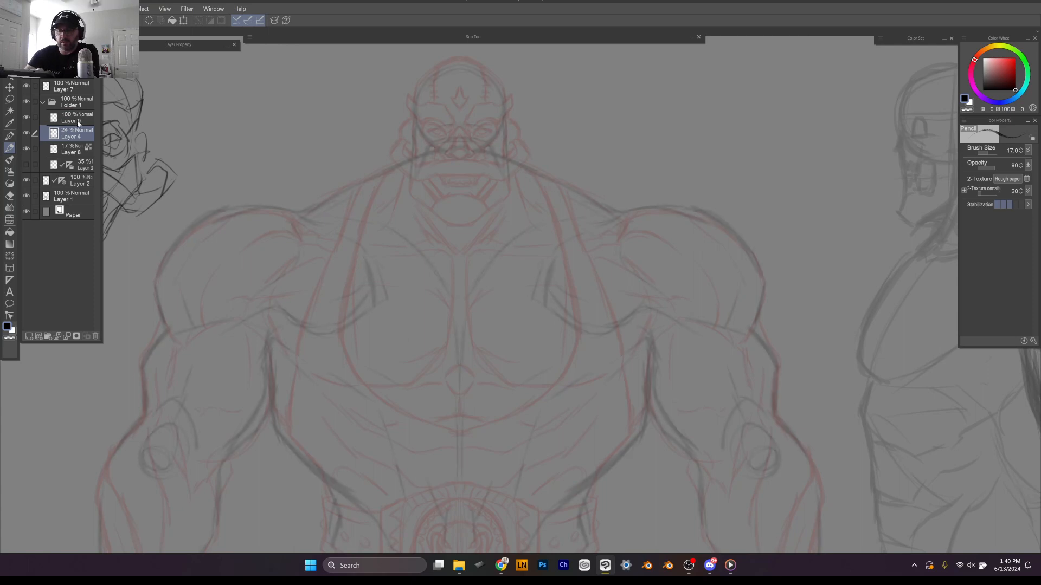
left_click(79, 121)
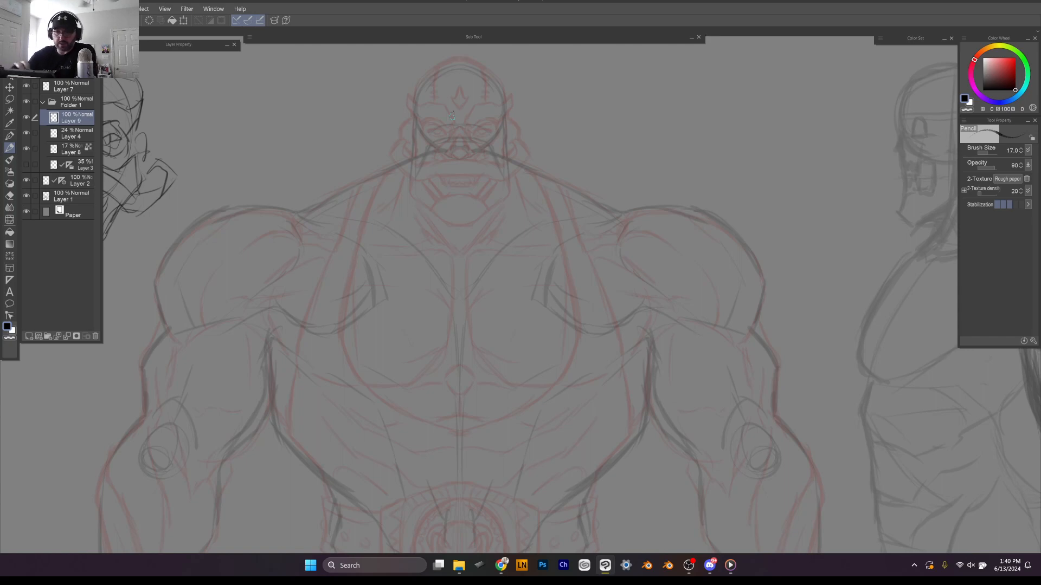
left_click(11, 136)
scroll(461, 299, "up", 2)
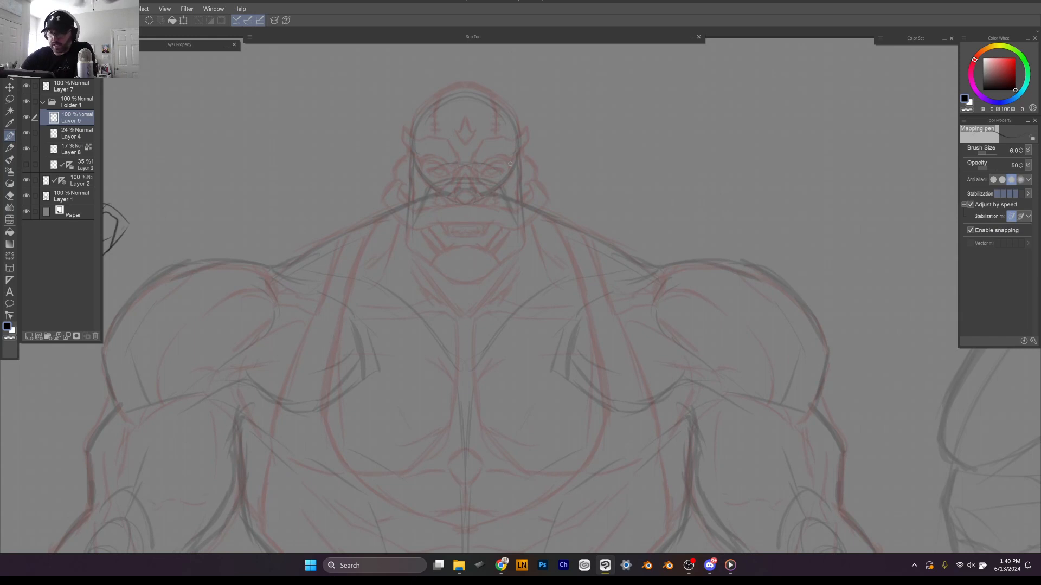
Step: Show Layer 3 to activate its symmetry ruler, lower it to 0% opacity, and undo the one-sided head stroke on Layer 9
left_click_drag(493, 188, 519, 152)
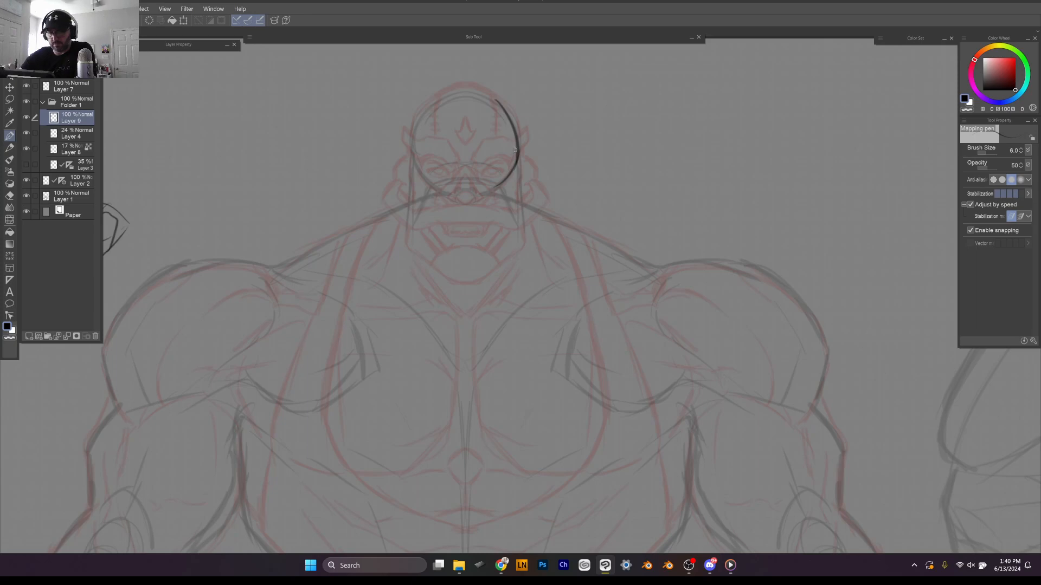
left_click(26, 164)
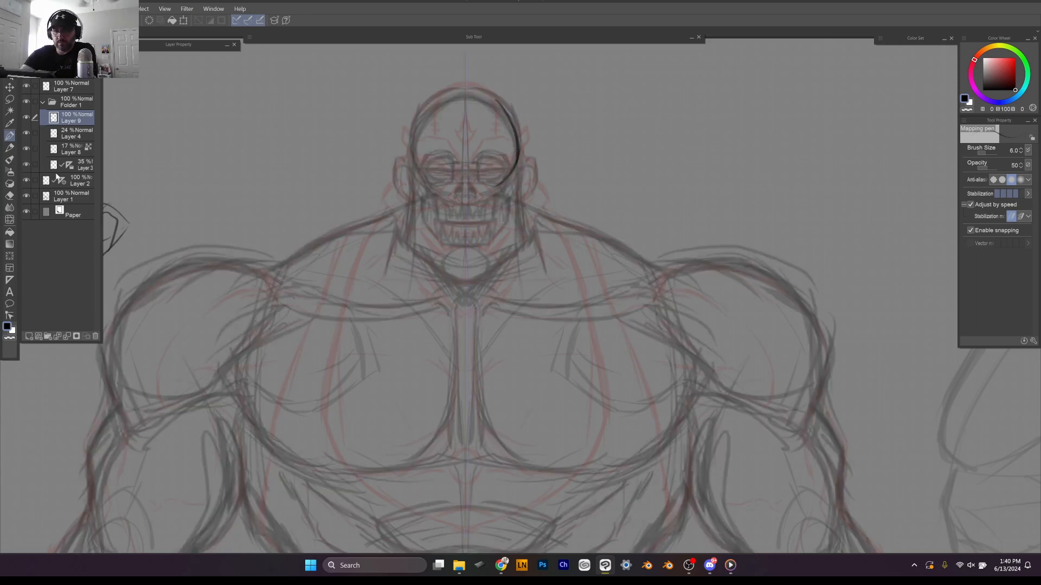
left_click(76, 164)
left_click_drag(64, 60, 34, 102)
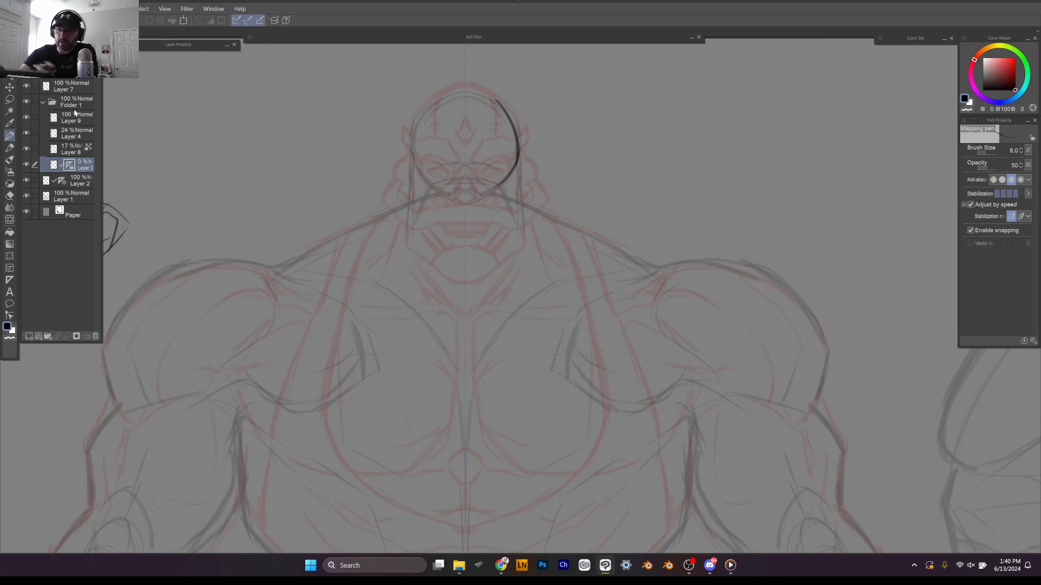
left_click(87, 123)
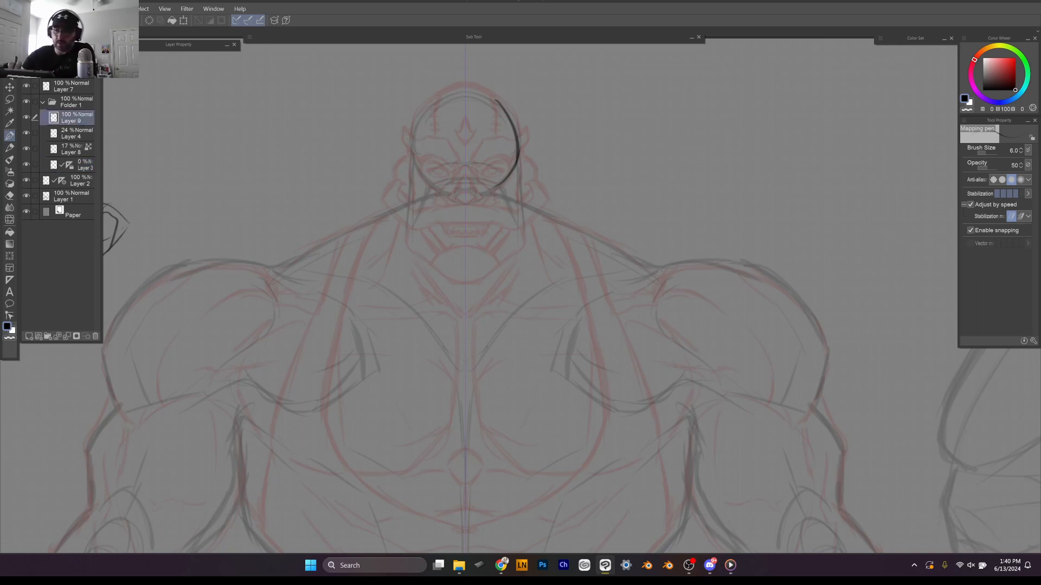
key("ctrl+z")
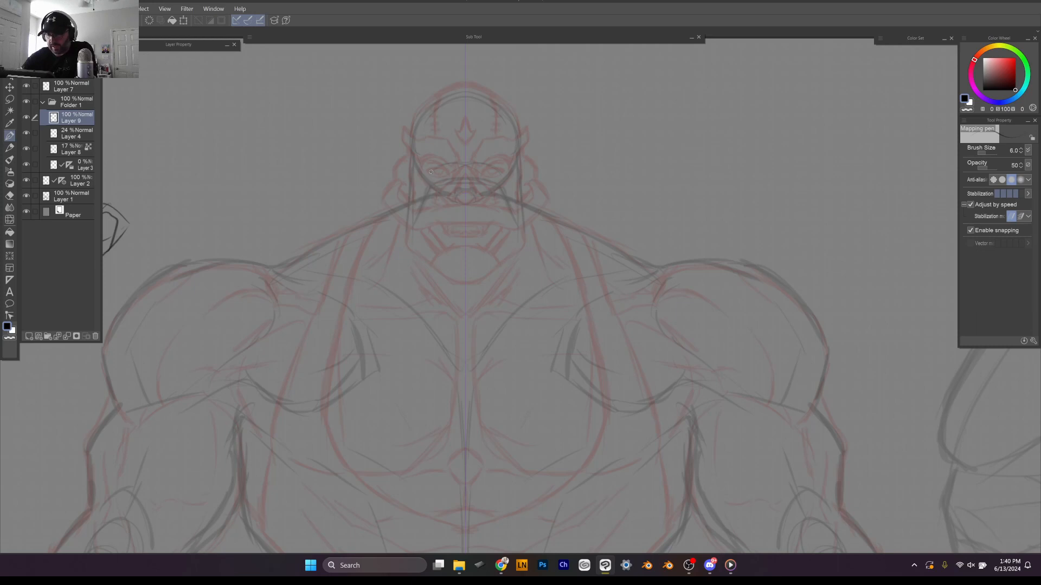
left_click_drag(431, 176, 414, 221)
mouse_move(499, 171)
left_mouse_down()
mouse_move(518, 221)
mouse_move(432, 174)
mouse_move(499, 169)
left_mouse_up()
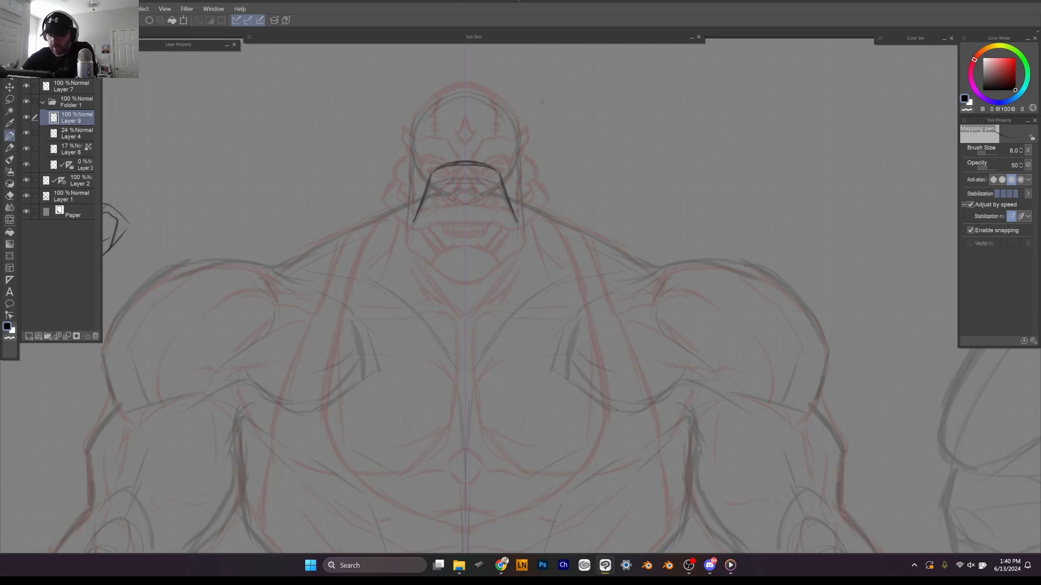
left_click_drag(412, 152, 428, 174)
left_click_drag(519, 147, 507, 177)
left_click_drag(412, 151, 427, 175)
left_click_drag(518, 149, 506, 177)
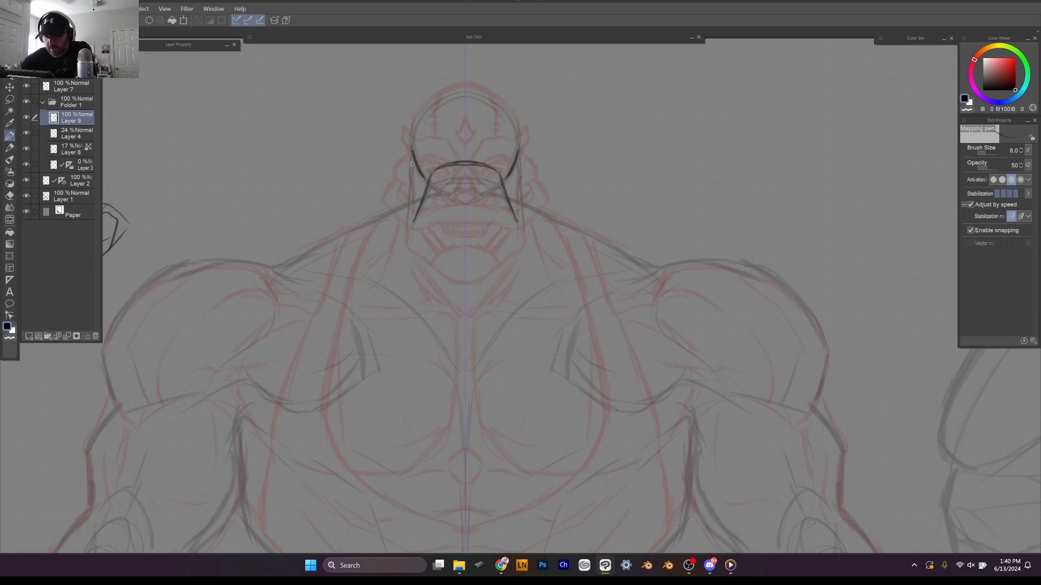
left_click_drag(414, 166, 412, 194)
left_click_drag(517, 164, 519, 198)
mouse_move(412, 202)
left_mouse_down()
mouse_move(411, 155)
mouse_move(412, 204)
left_mouse_up()
left_click_drag(518, 162, 517, 203)
left_click_drag(519, 194, 519, 209)
left_click_drag(412, 192, 418, 210)
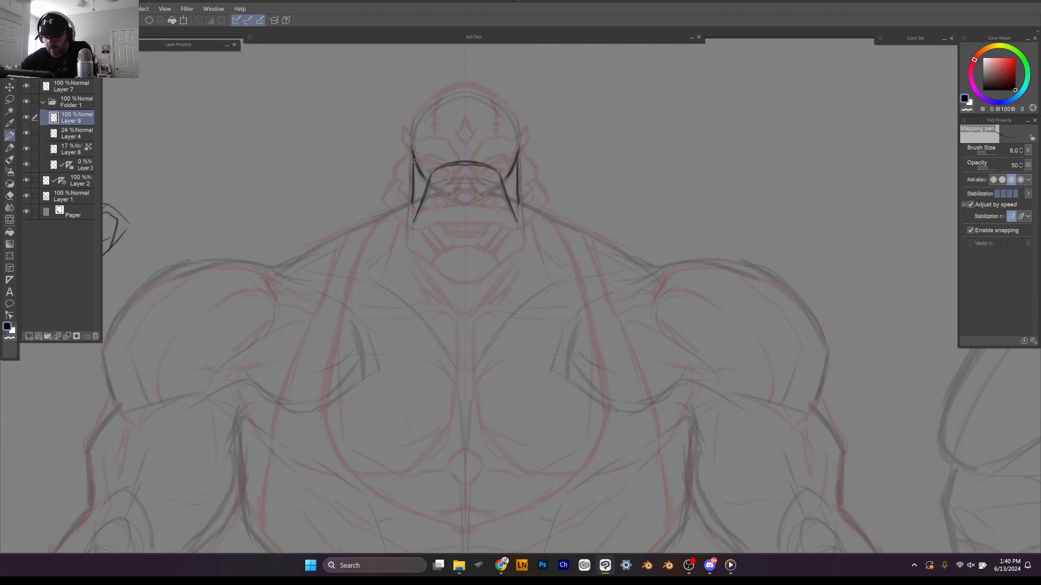
left_click_drag(410, 150, 407, 179)
left_click_drag(520, 158, 524, 179)
left_click_drag(414, 146, 407, 162)
left_click_drag(521, 147, 525, 164)
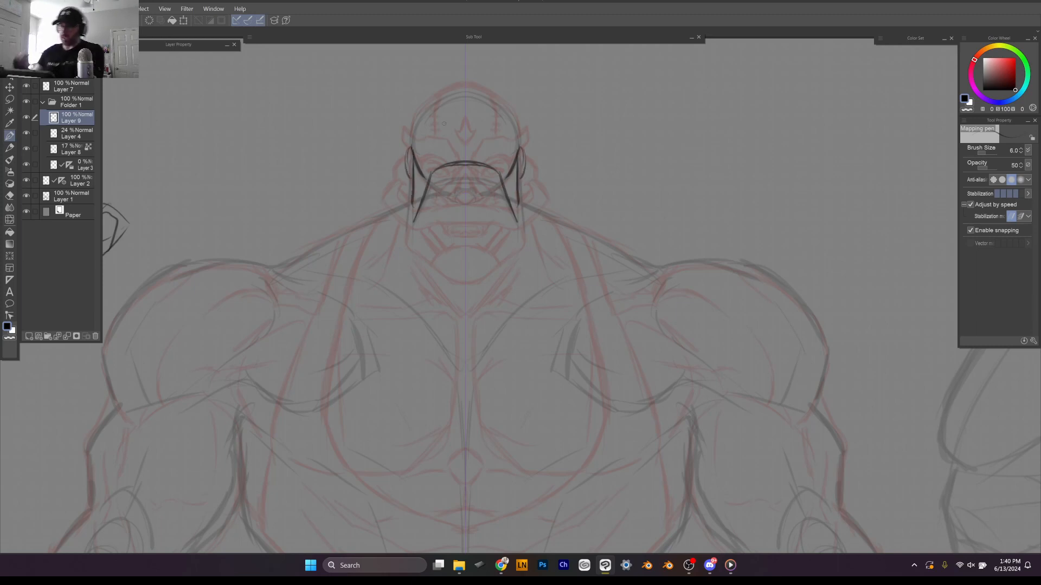
key("ctrl+z")
key("ctrl+z")
key("ctrl+z")
key("ctrl+z")
key("ctrl+z")
key("ctrl+z")
key("ctrl+z")
key("ctrl+z")
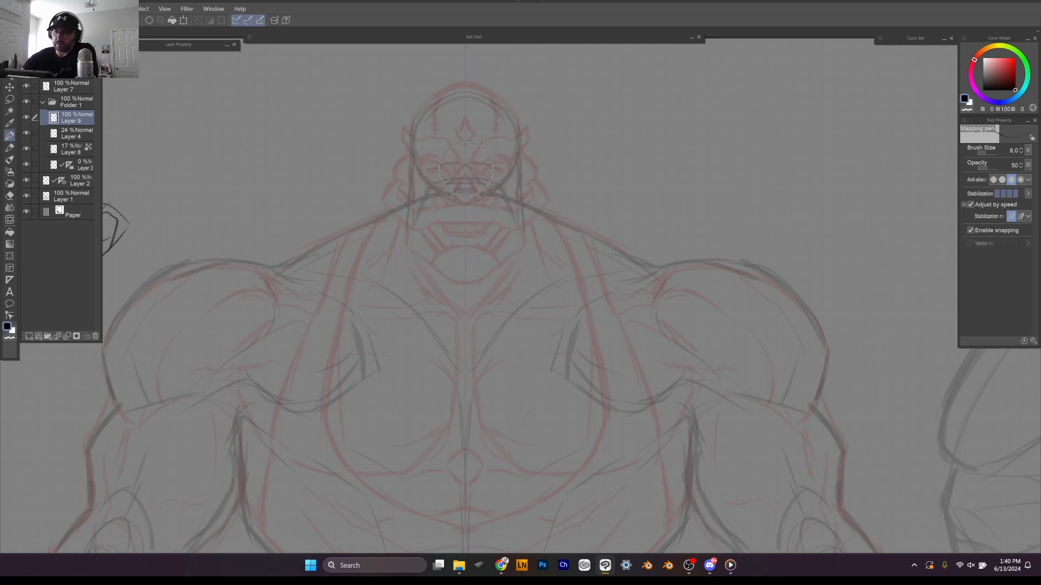
key("ctrl+y")
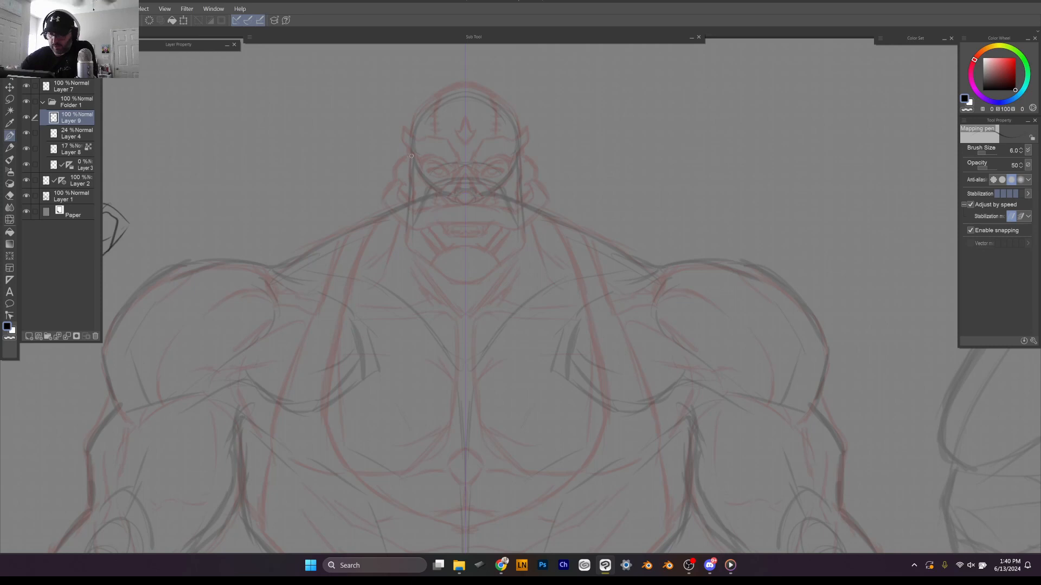
Step: Draw the mirrored ears on both sides of the back-view head, removing the straight neck lines below them
mouse_move(408, 156)
left_mouse_down()
mouse_move(397, 181)
mouse_move(415, 194)
mouse_move(403, 220)
left_mouse_up()
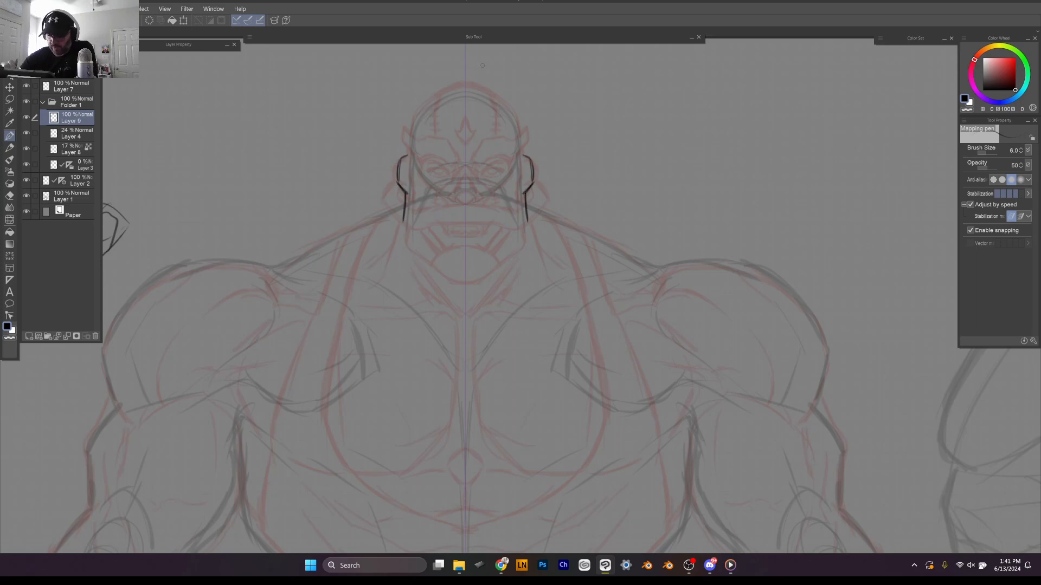
key("ctrl+z")
key("ctrl+z")
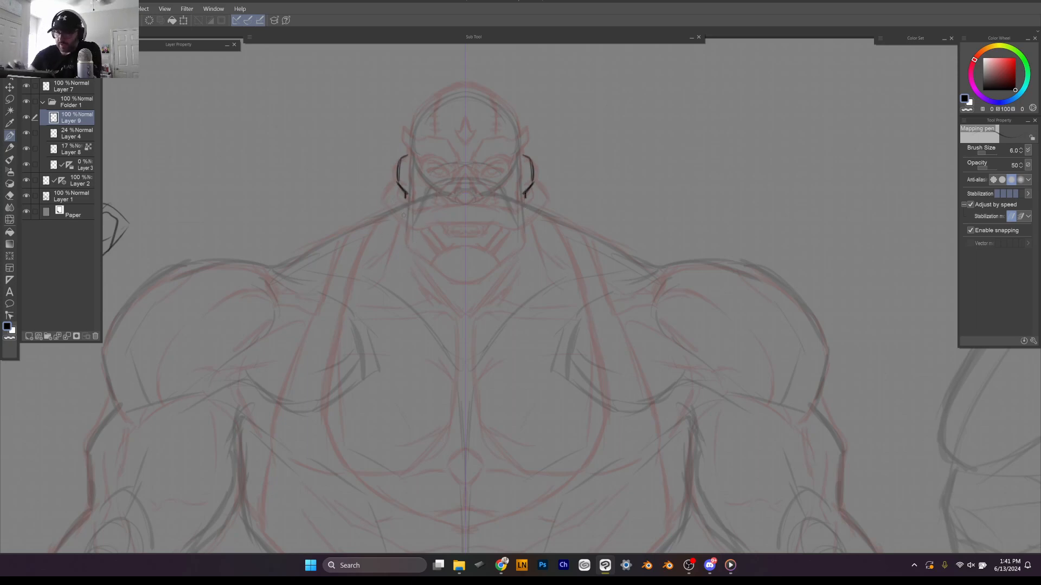
Step: Draw the sloping trapezius lines from the base of the head down to both shoulders
mouse_move(429, 196)
left_mouse_down()
mouse_move(400, 206)
mouse_move(442, 193)
mouse_move(283, 269)
left_mouse_up()
left_click_drag(313, 250, 416, 201)
mouse_move(337, 238)
left_mouse_down()
mouse_move(467, 176)
mouse_move(442, 178)
mouse_move(406, 206)
left_mouse_up()
key("ctrl+z")
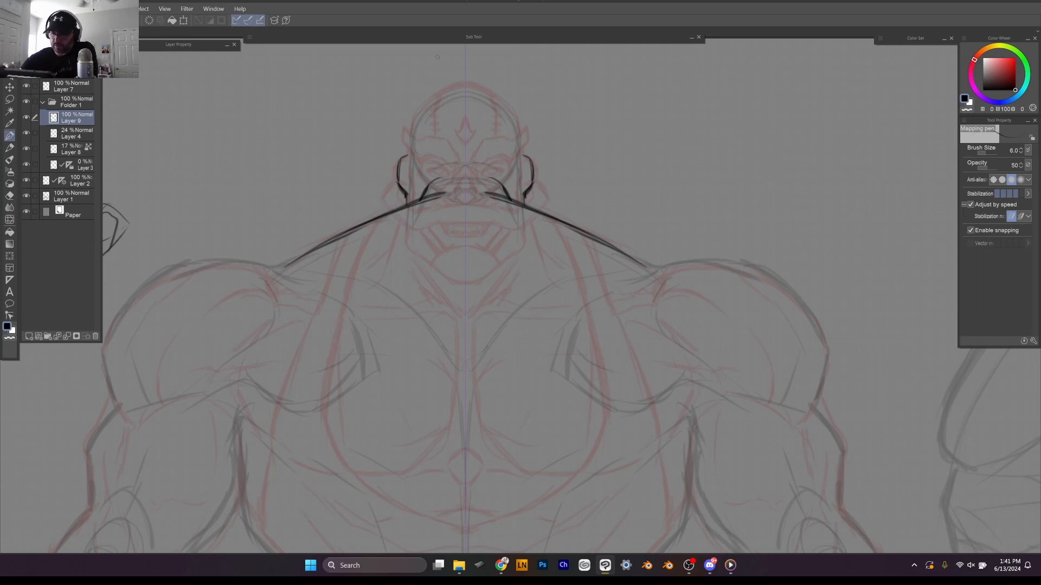
Step: Outline the back of the masked head and draw a narrow central strip with crisscross lacing above curved neck folds
mouse_move(410, 154)
left_mouse_down()
mouse_move(437, 99)
mouse_move(445, 94)
mouse_move(416, 116)
mouse_move(474, 88)
left_mouse_up()
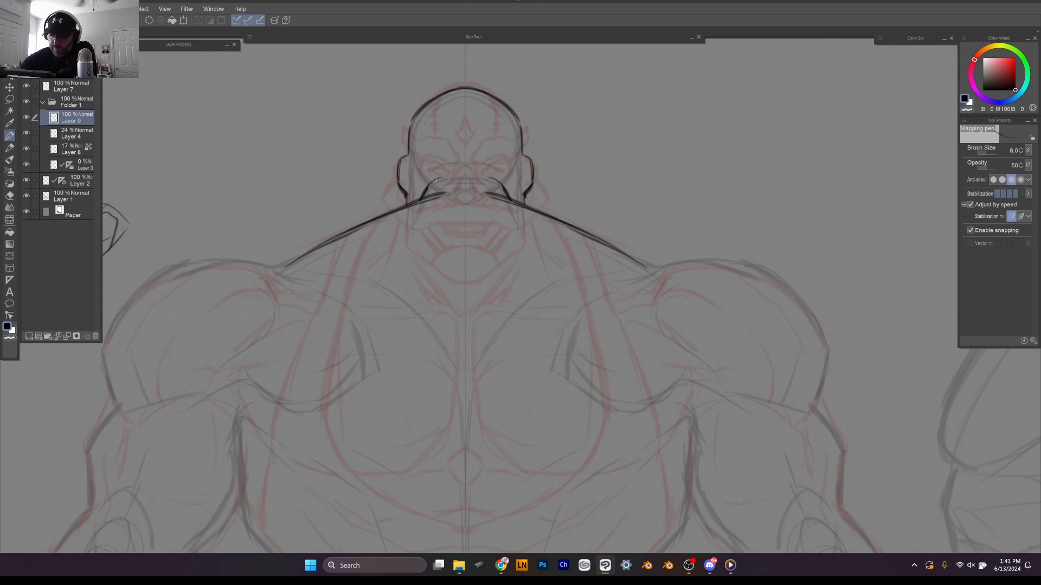
mouse_move(435, 180)
left_mouse_down()
mouse_move(461, 184)
mouse_move(459, 123)
left_mouse_up()
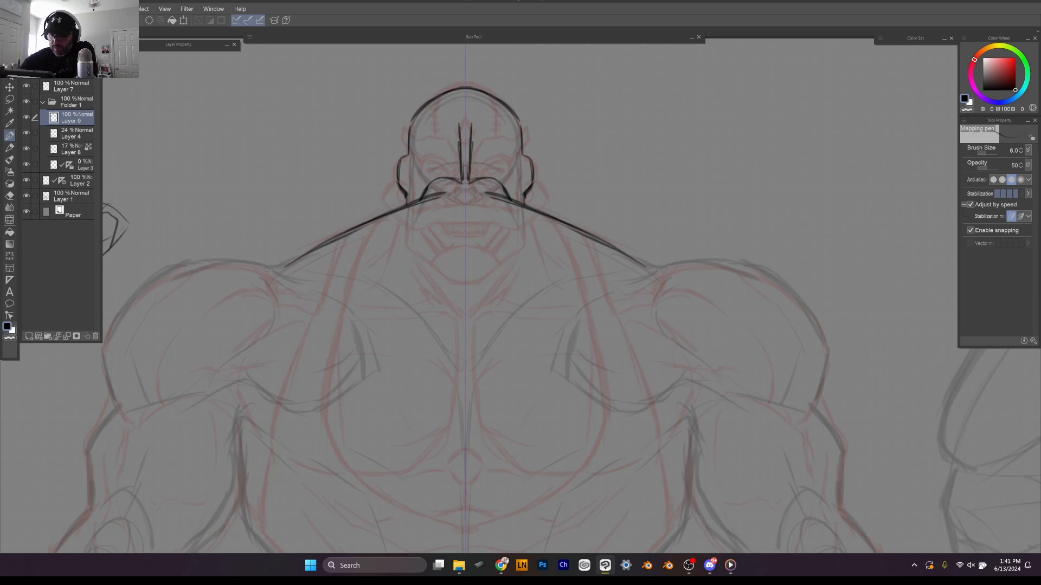
mouse_move(462, 164)
left_mouse_down()
mouse_move(459, 118)
mouse_move(455, 158)
mouse_move(461, 139)
mouse_move(462, 176)
mouse_move(476, 179)
left_mouse_up()
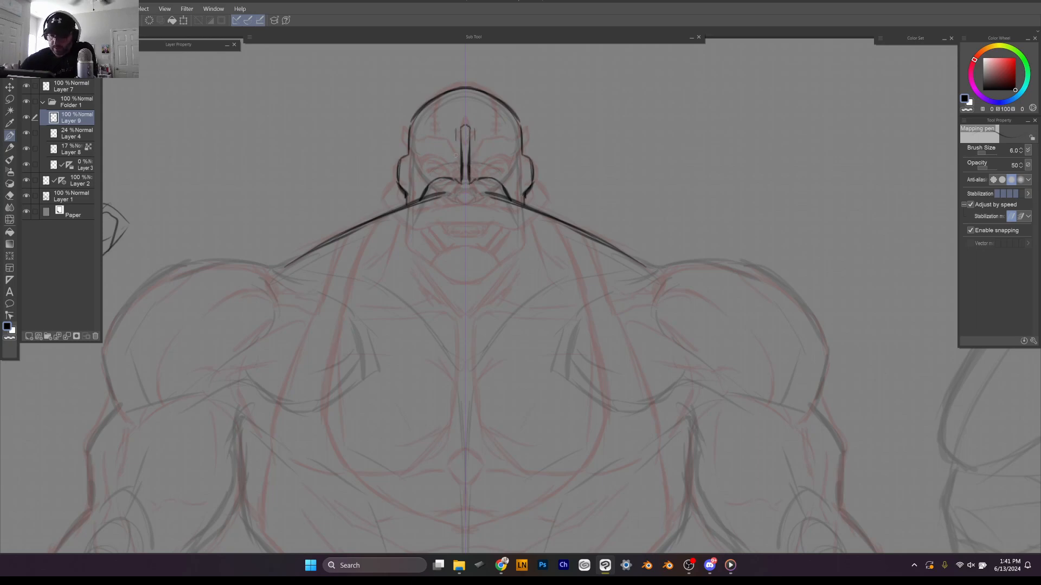
mouse_move(455, 138)
left_mouse_down()
mouse_move(457, 169)
mouse_move(459, 157)
mouse_move(422, 192)
left_mouse_up()
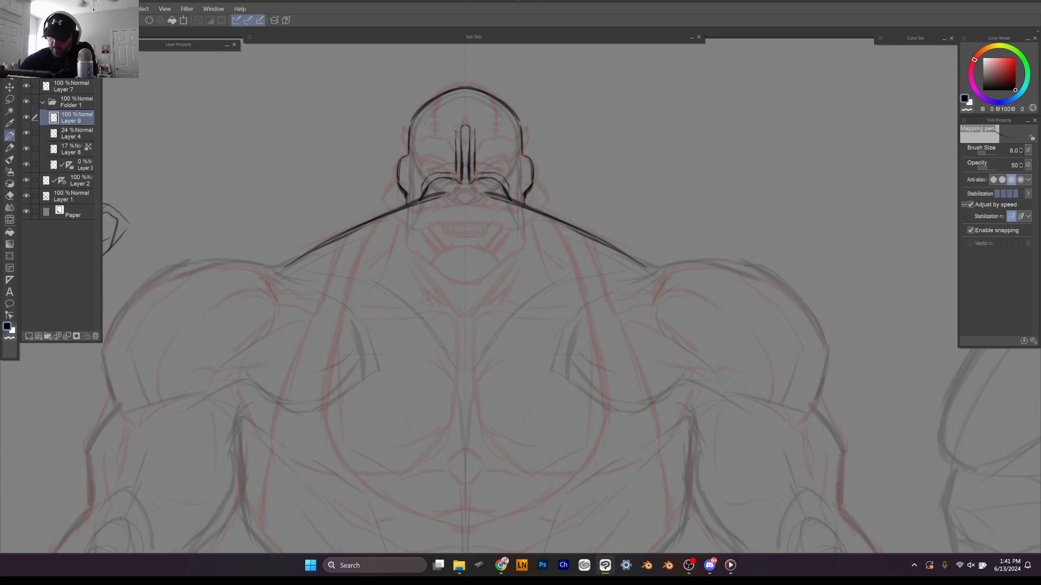
left_click_drag(457, 128, 469, 122)
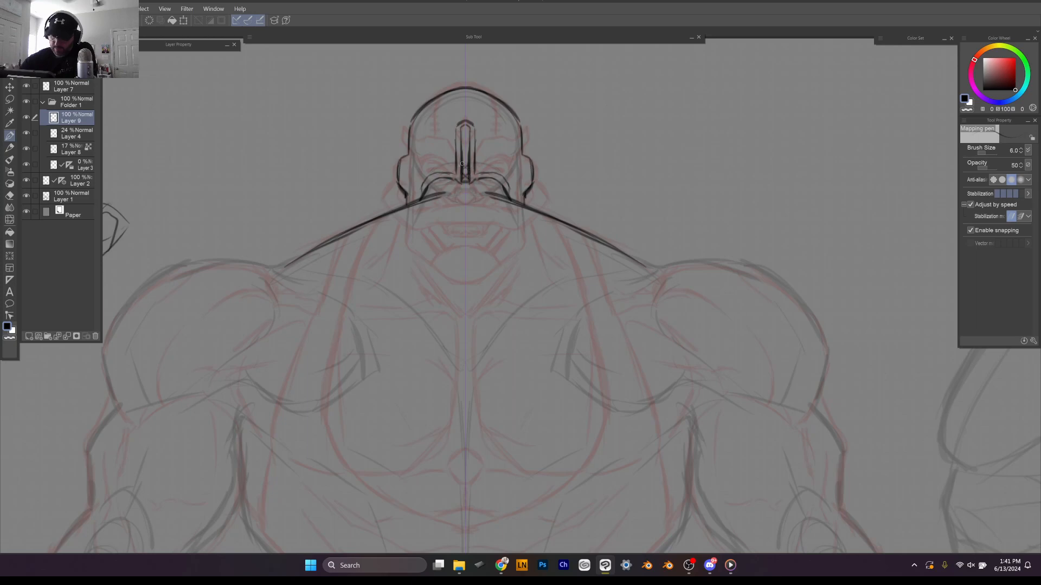
left_click_drag(462, 164, 465, 131)
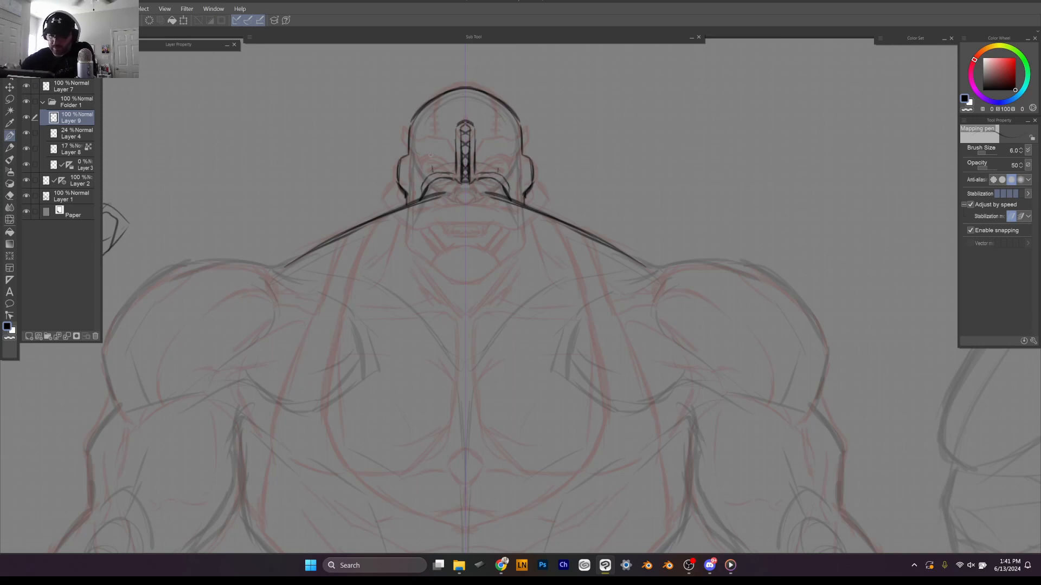
Step: Draw curved stitched seams down both sides of the mask's back, flanking the central lacing
left_click_drag(499, 137, 501, 168)
left_click_drag(430, 167, 432, 137)
left_click_drag(442, 95, 432, 169)
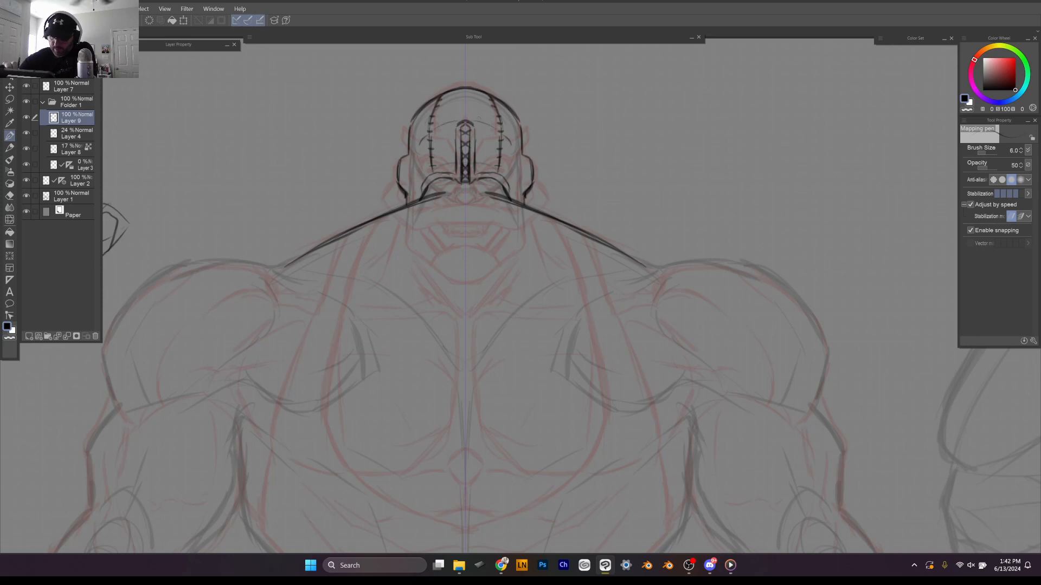
mouse_move(418, 150)
left_mouse_down()
mouse_move(422, 173)
mouse_move(398, 166)
left_mouse_up()
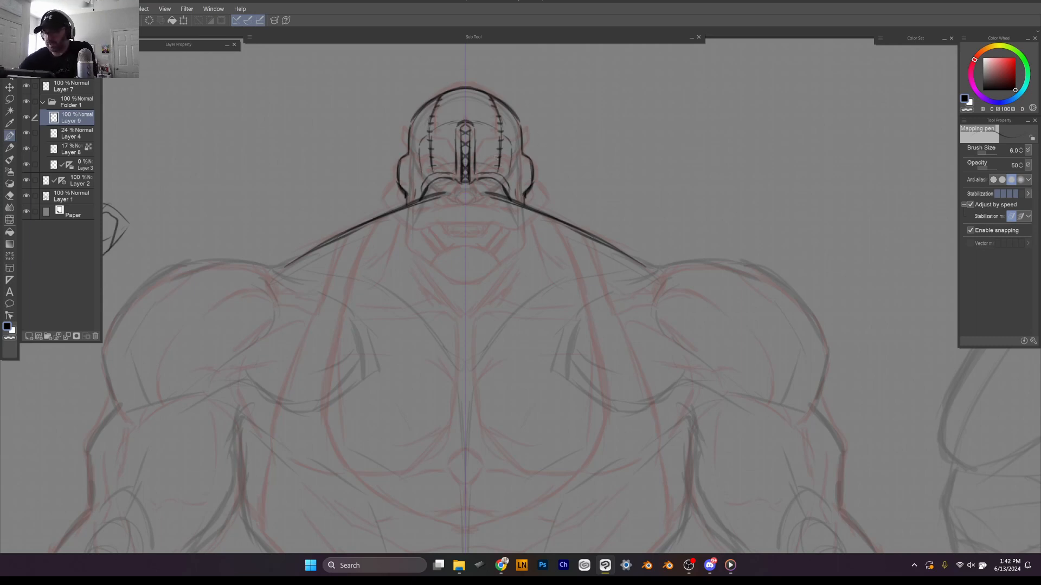
Step: Add the pointed mask fins above the ears and the moustache tips projecting below them, following the red front-view guide
mouse_move(517, 118)
left_mouse_down()
mouse_move(529, 138)
mouse_move(522, 151)
left_mouse_up()
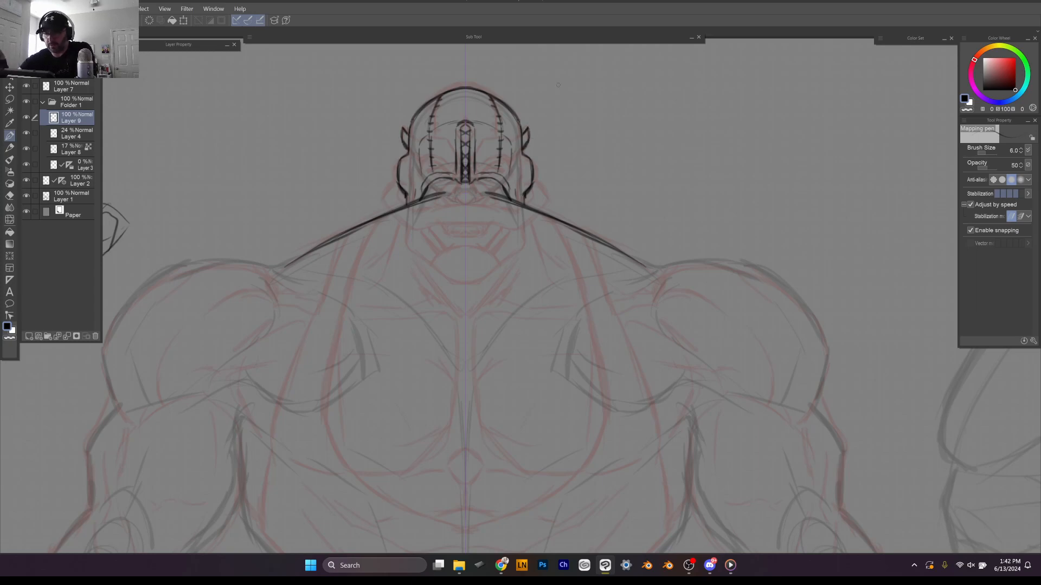
mouse_move(399, 188)
left_mouse_down()
mouse_move(383, 195)
mouse_move(395, 211)
left_mouse_up()
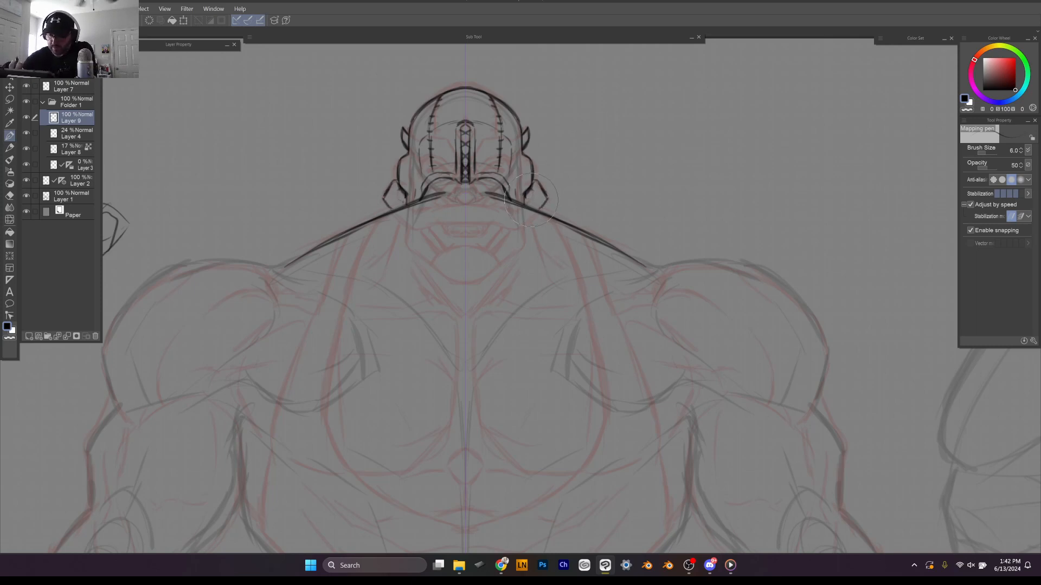
mouse_move(520, 202)
left_mouse_down()
mouse_move(544, 209)
mouse_move(535, 208)
left_mouse_up()
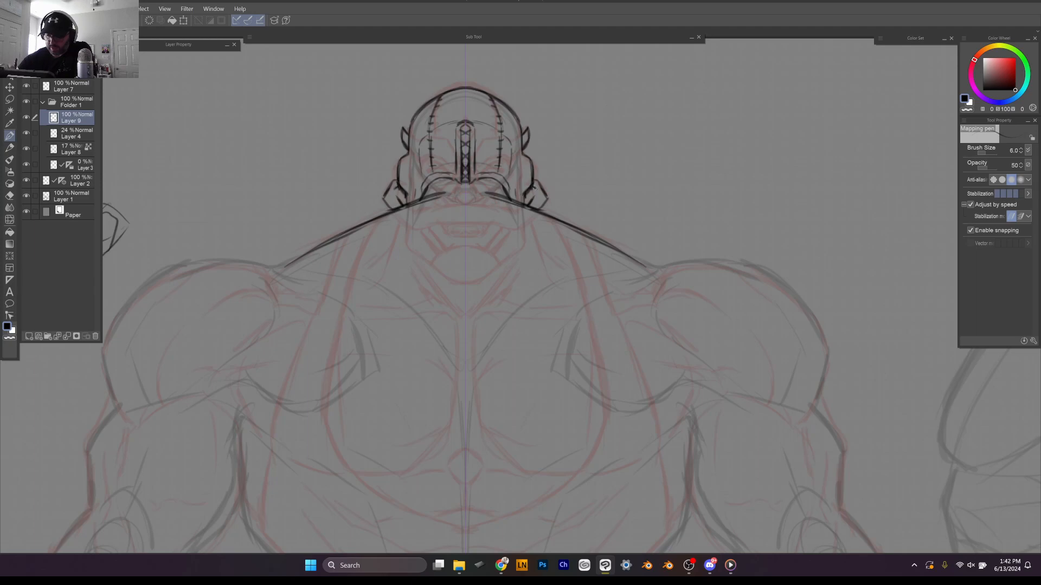
left_click_drag(532, 193, 527, 205)
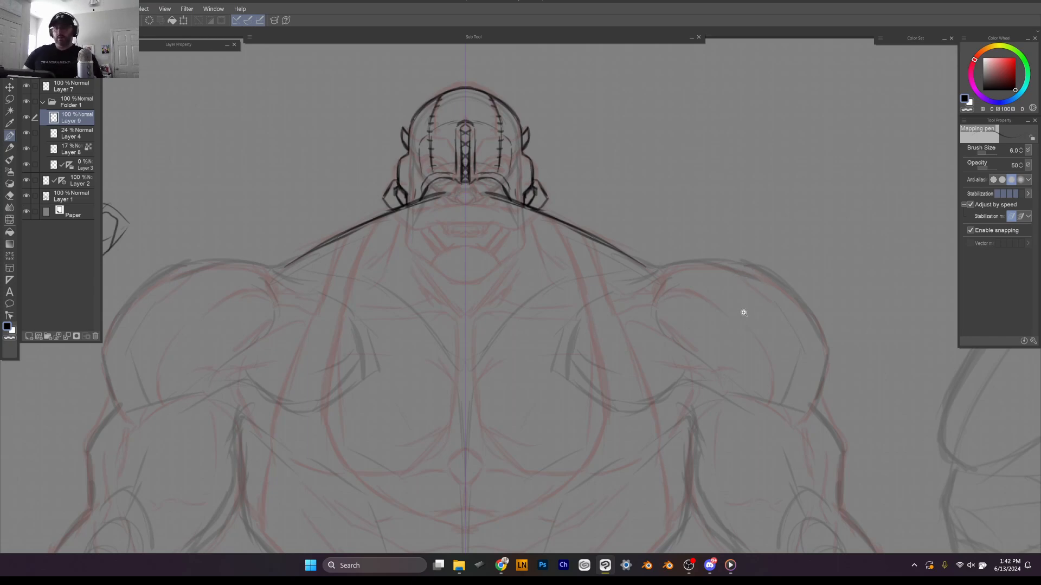
left_click_drag(461, 190, 457, 197)
Step: Draw the trapezius edges converging on the spine and the shoulder-blade contours across the upper back
scroll(591, 211, "down", 5)
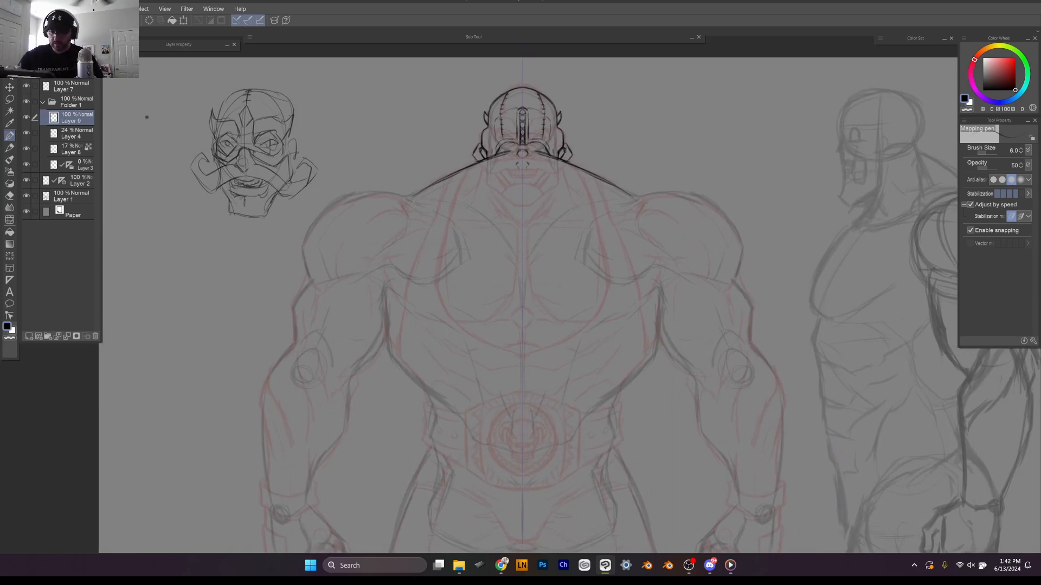
mouse_move(414, 204)
left_mouse_down()
mouse_move(439, 205)
mouse_move(513, 257)
mouse_move(516, 279)
left_mouse_up()
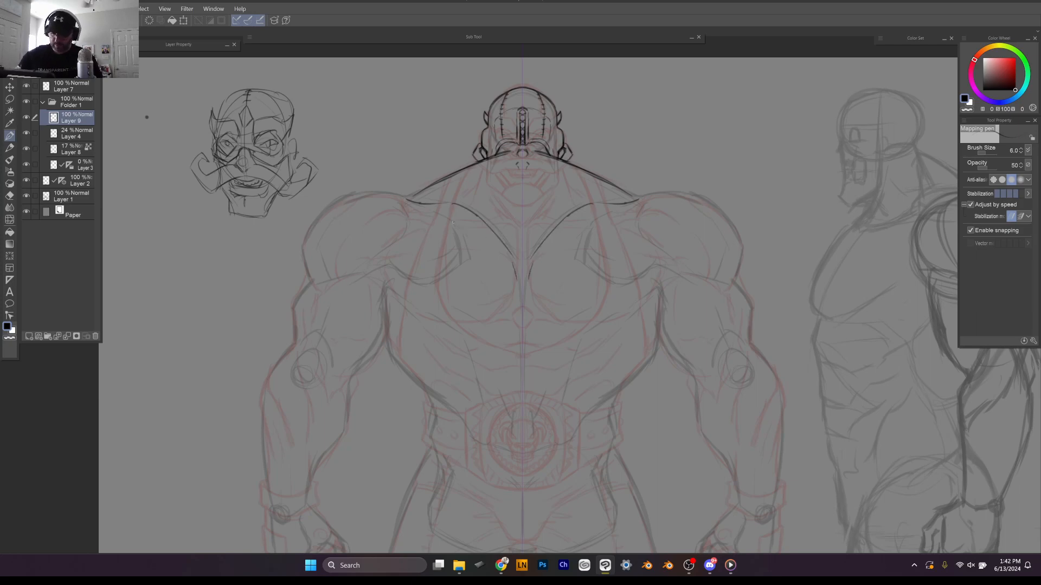
mouse_move(453, 222)
left_mouse_down()
mouse_move(460, 265)
mouse_move(427, 287)
mouse_move(405, 275)
left_mouse_up()
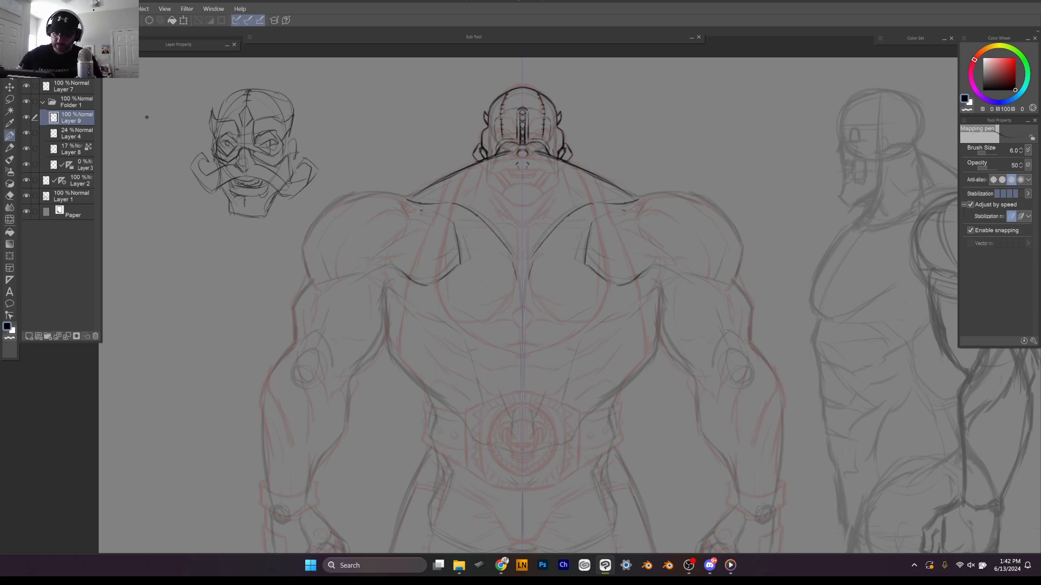
left_click_drag(413, 209, 406, 198)
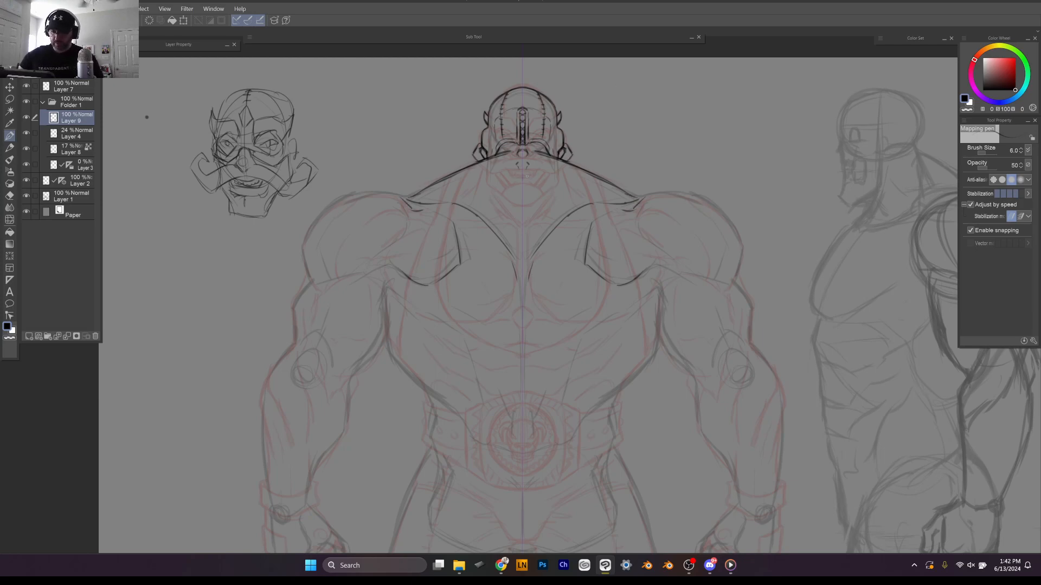
left_click_drag(456, 201, 473, 206)
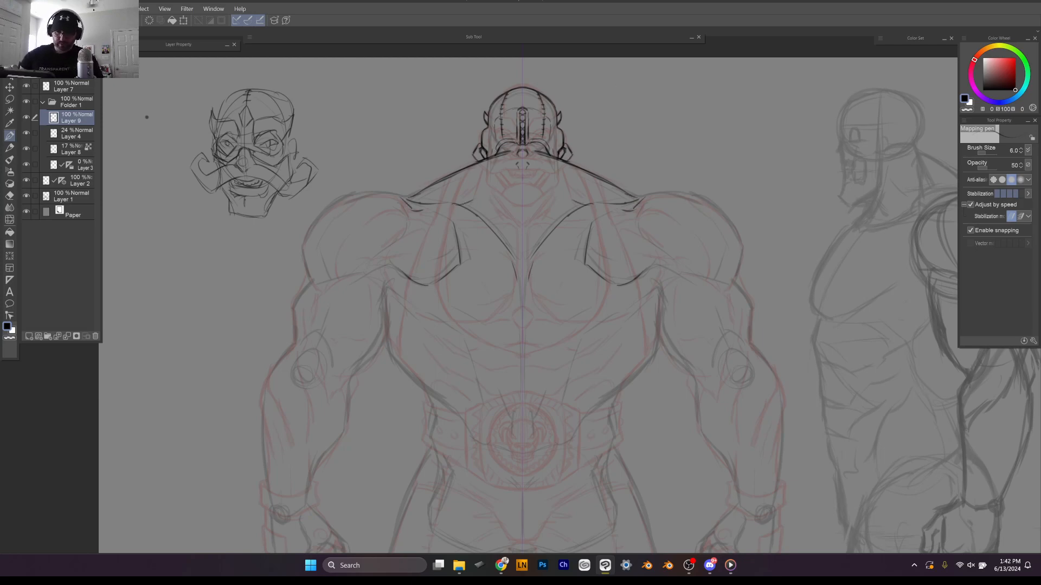
Step: Outline the rounded deltoids and the outer upper arms down to the elbows
mouse_move(401, 196)
left_mouse_down()
mouse_move(341, 201)
mouse_move(307, 238)
mouse_move(334, 204)
left_mouse_up()
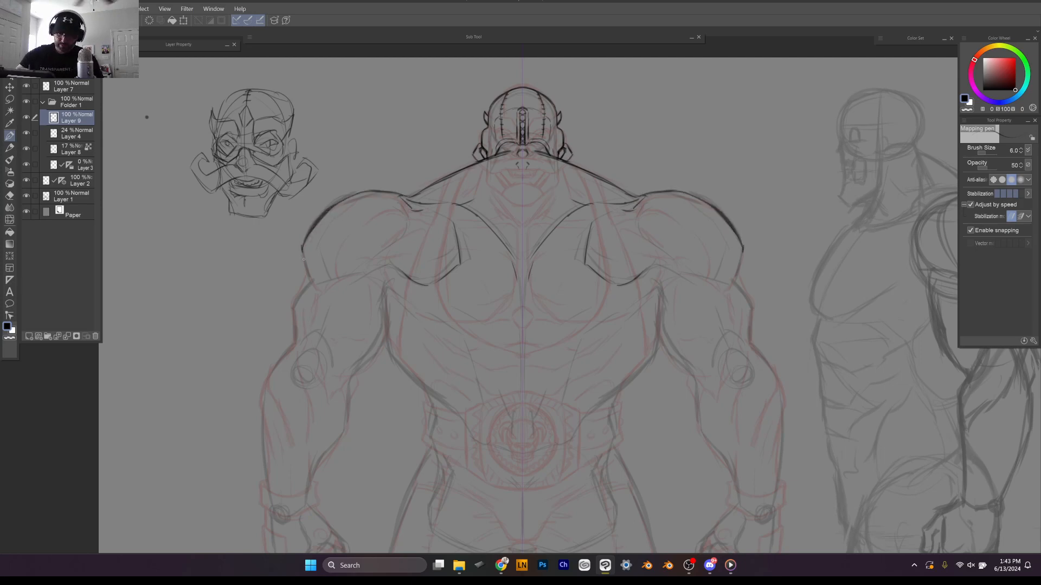
left_click_drag(304, 259, 311, 286)
scroll(563, 233, "down", 3)
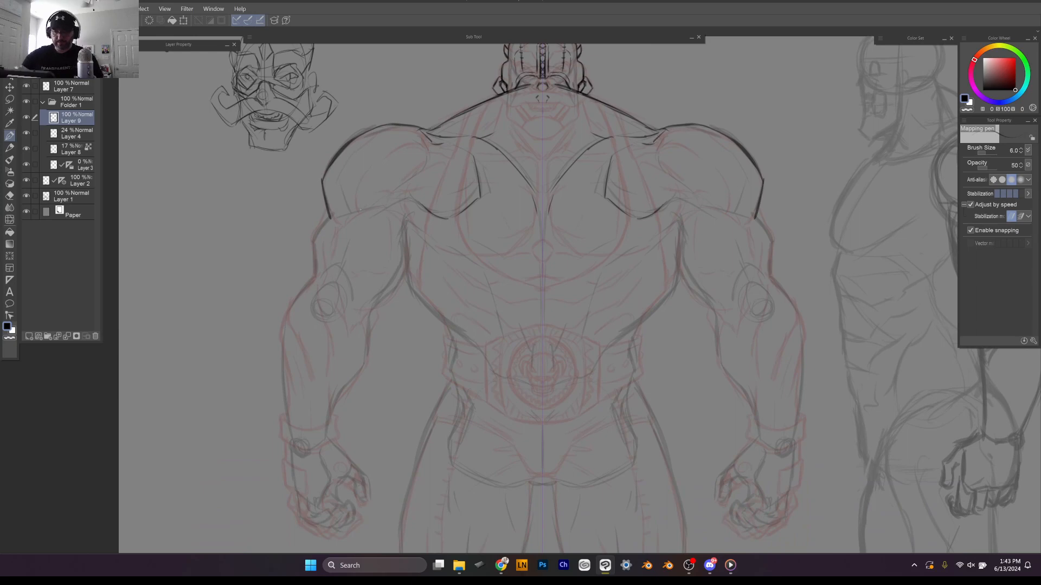
mouse_move(332, 217)
left_mouse_down()
mouse_move(313, 241)
mouse_move(312, 307)
left_mouse_up()
key("ctrl+z")
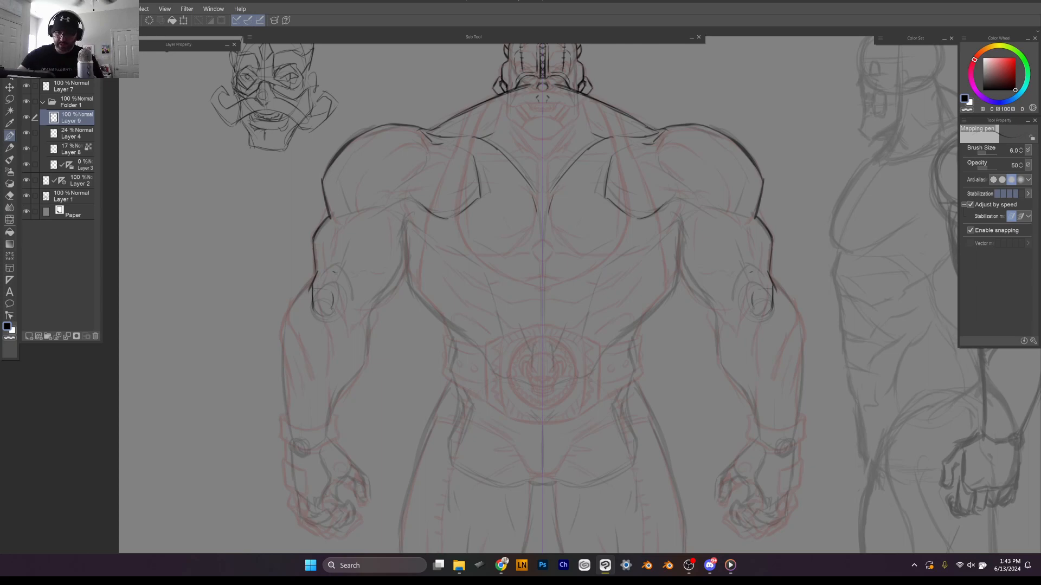
Step: Draw the elbow contours and both edges of the forearms down to the wrists, with short muscle creases around the elbows
left_click_drag(335, 274, 339, 310)
mouse_move(312, 260)
left_mouse_down()
mouse_move(282, 315)
mouse_move(289, 424)
mouse_move(336, 401)
mouse_move(370, 346)
mouse_move(370, 360)
left_mouse_up()
left_click_drag(362, 368, 347, 390)
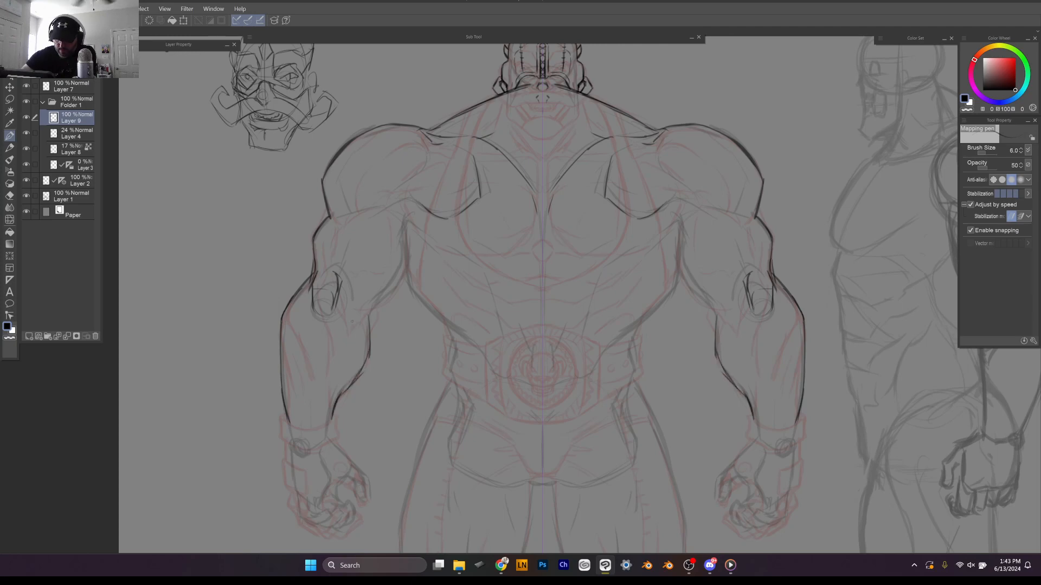
left_click_drag(361, 322, 349, 353)
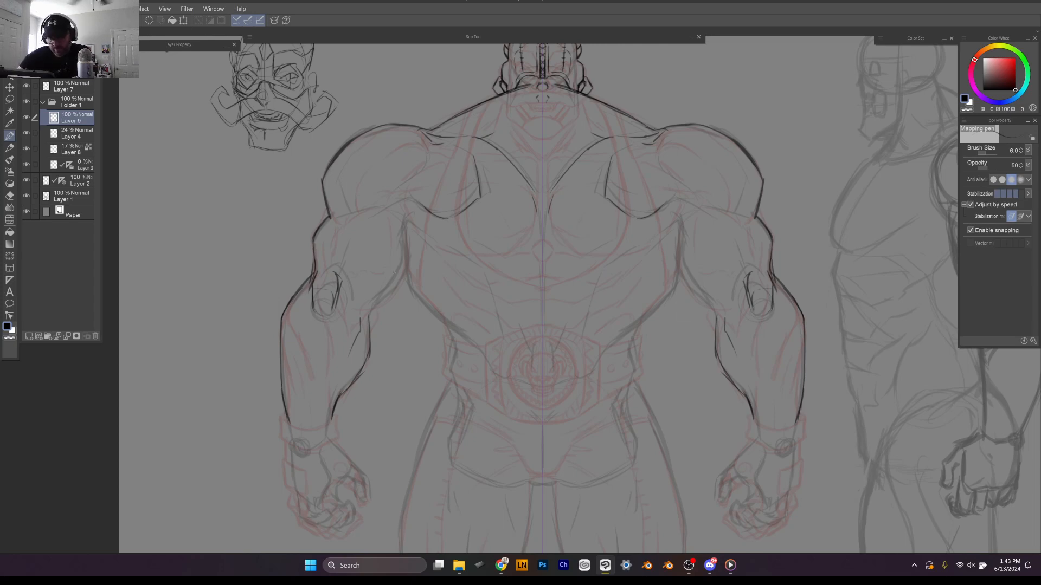
mouse_move(324, 270)
left_mouse_down()
mouse_move(347, 279)
mouse_move(342, 252)
left_mouse_up()
left_click_drag(352, 291, 363, 300)
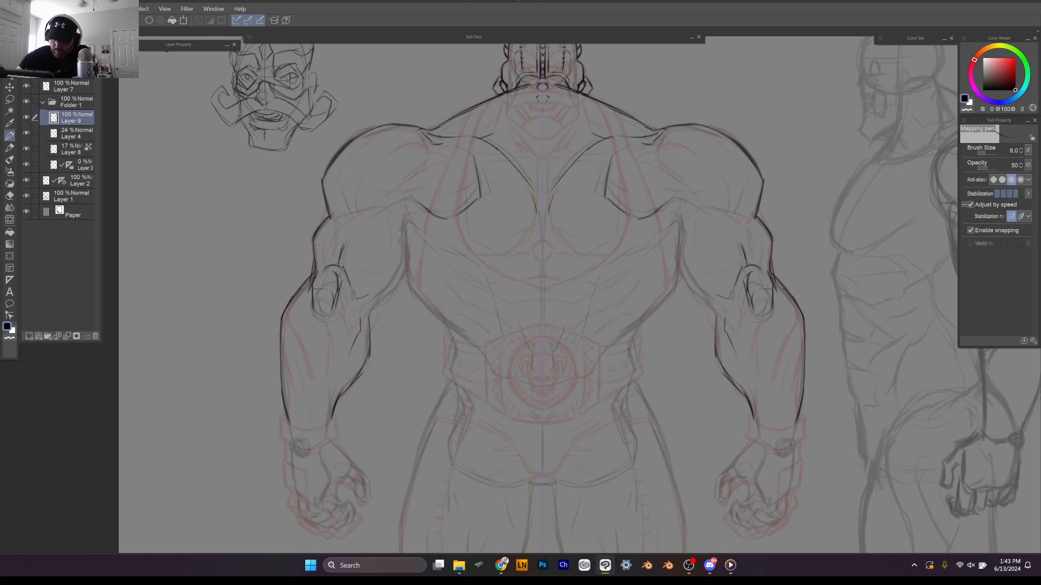
Step: Draw the inner upper arms, the deltoids' lower edges and the torso sides tapering from the armpits to the waist
left_click_drag(401, 222, 370, 322)
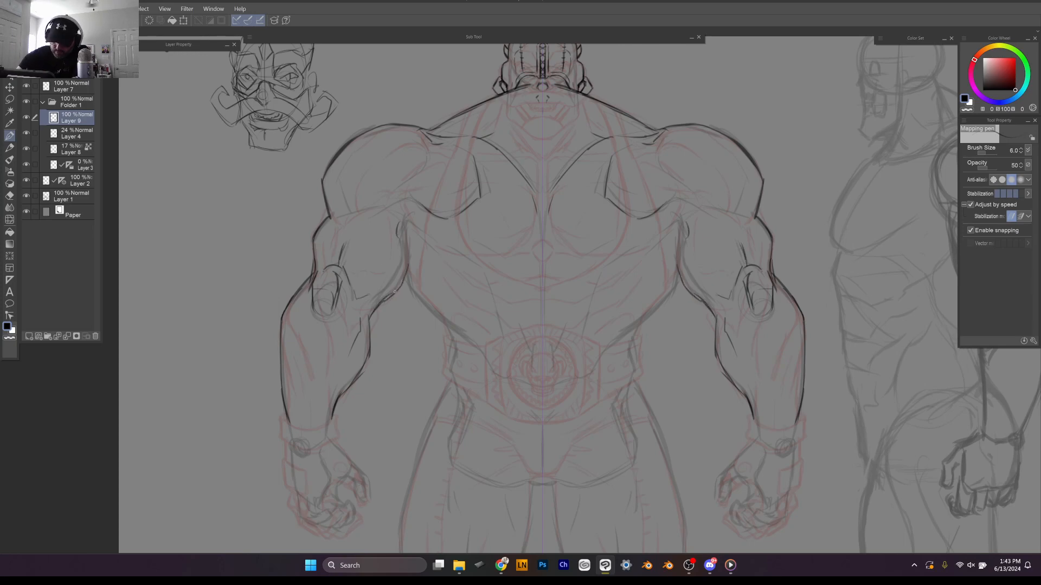
left_click_drag(402, 252, 375, 317)
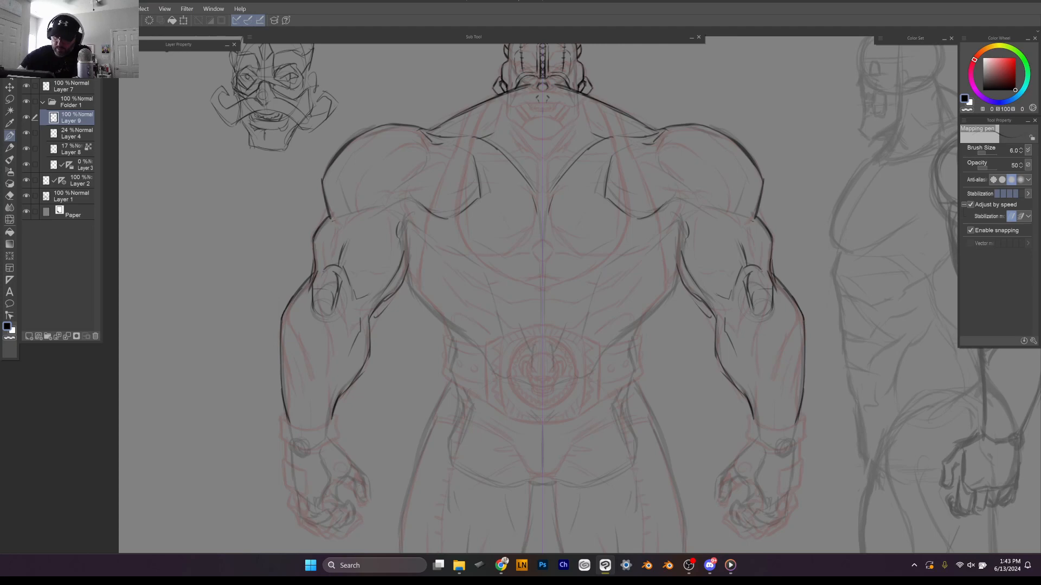
mouse_move(337, 215)
left_mouse_down()
mouse_move(417, 201)
mouse_move(406, 202)
mouse_move(438, 202)
mouse_move(451, 216)
mouse_move(407, 218)
mouse_move(405, 232)
mouse_move(412, 290)
mouse_move(408, 274)
mouse_move(455, 341)
left_mouse_up()
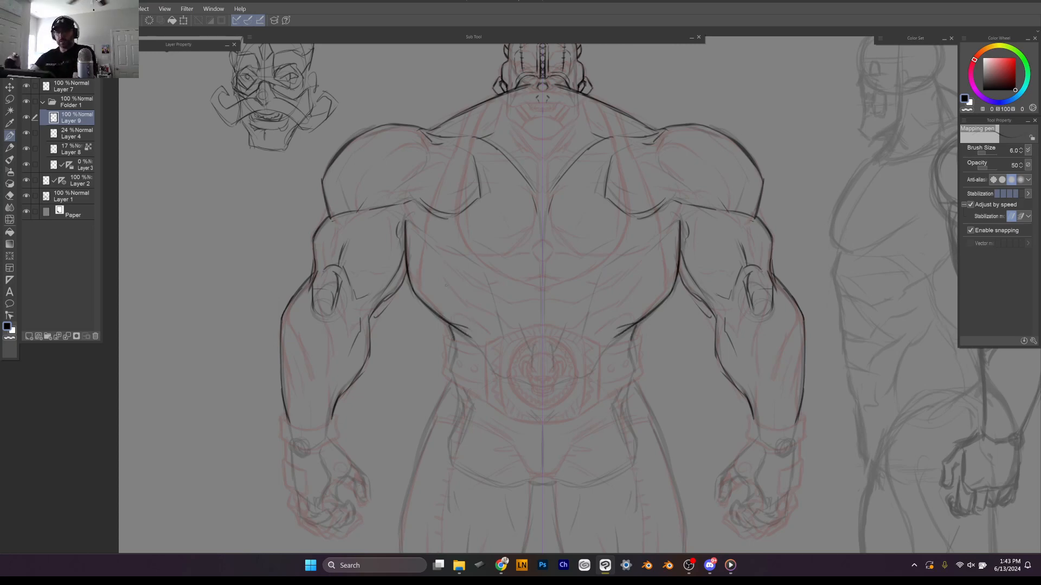
Step: Hide the red guide on Layer 8 and draw the wrist cuffs and the thumb side of the hands
mouse_move(542, 326)
left_mouse_down()
mouse_move(449, 300)
mouse_move(430, 249)
mouse_move(455, 206)
left_mouse_up()
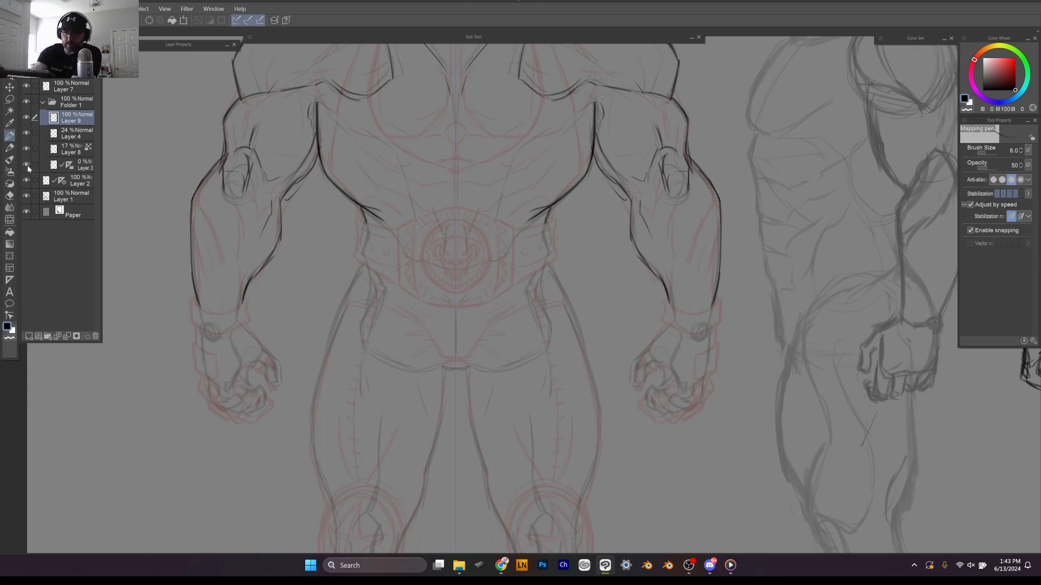
left_click(27, 149)
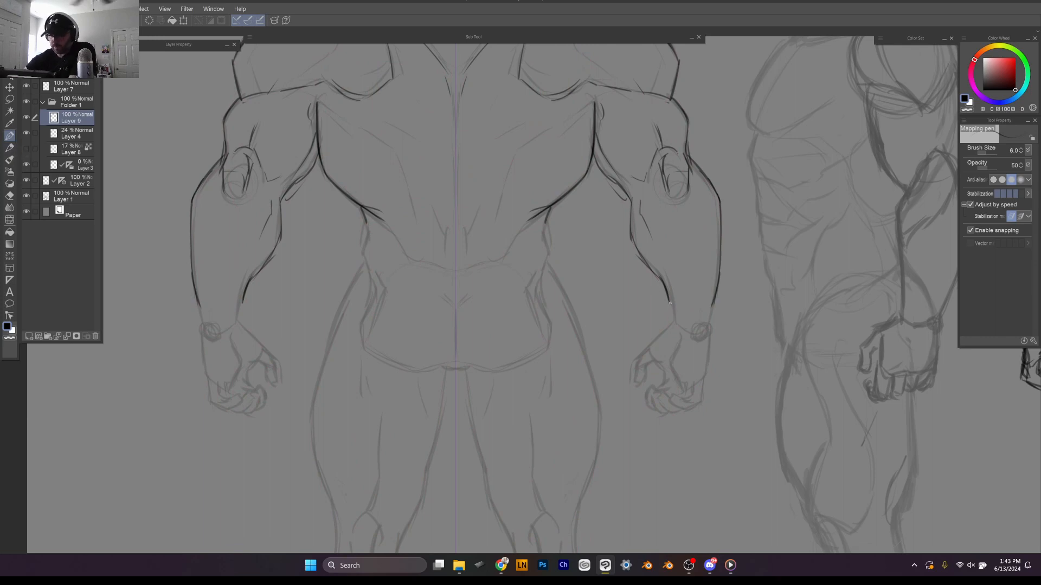
left_click(26, 147)
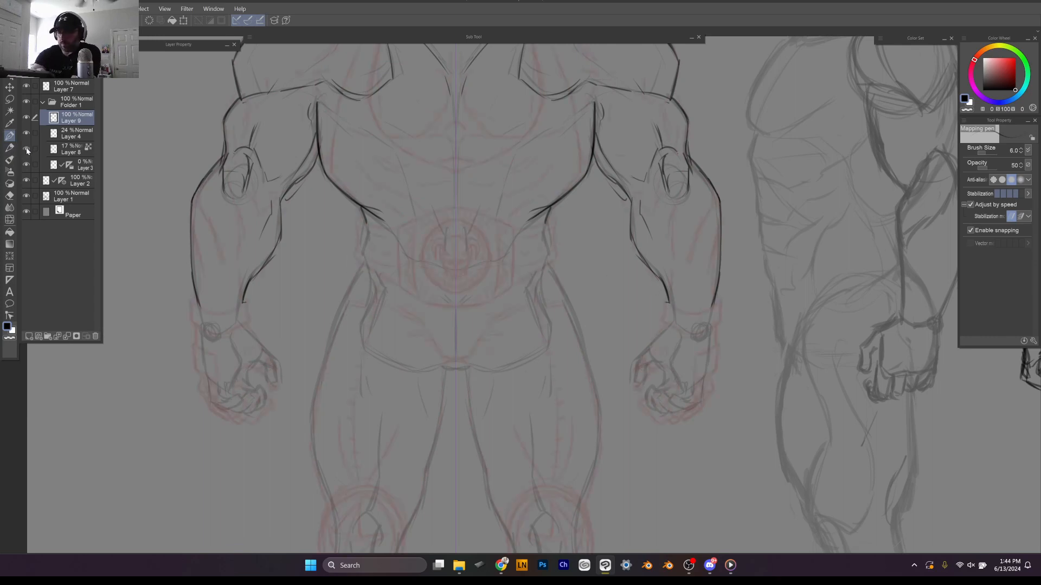
left_click(26, 147)
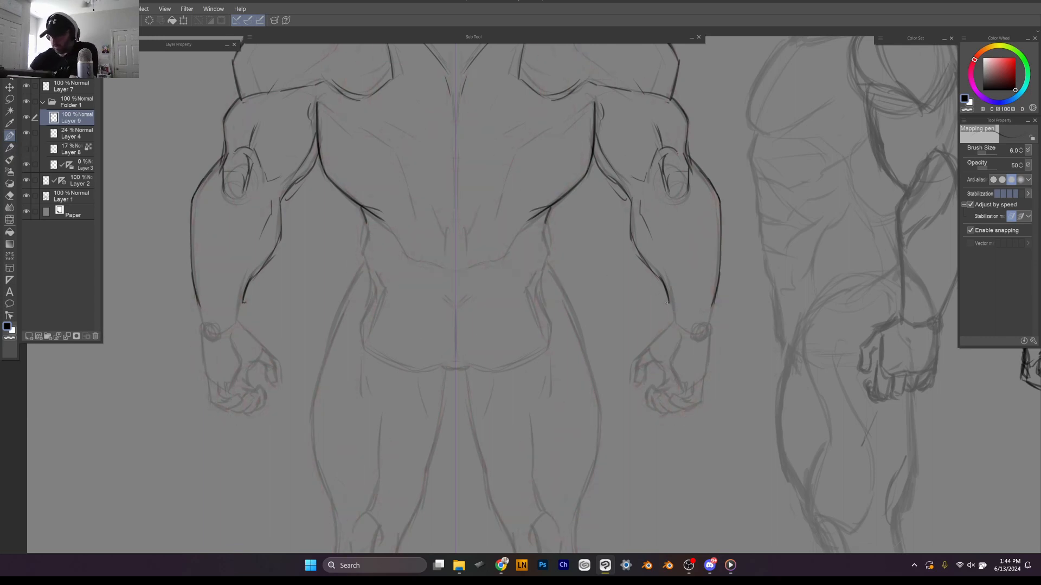
mouse_move(667, 304)
left_mouse_down()
mouse_move(667, 321)
mouse_move(691, 337)
mouse_move(710, 331)
mouse_move(699, 316)
mouse_move(716, 324)
mouse_move(699, 338)
mouse_move(654, 339)
mouse_move(642, 351)
mouse_move(650, 363)
left_mouse_up()
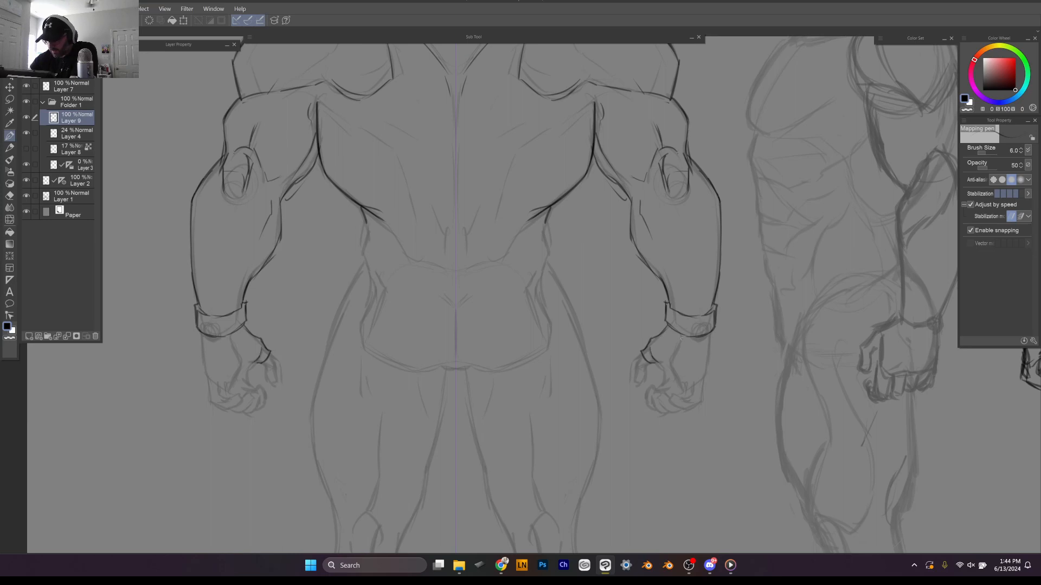
Step: Draw the palm creases, outer hand edges, curled fingers and bent thumbs of both hands
left_click_drag(681, 339, 681, 383)
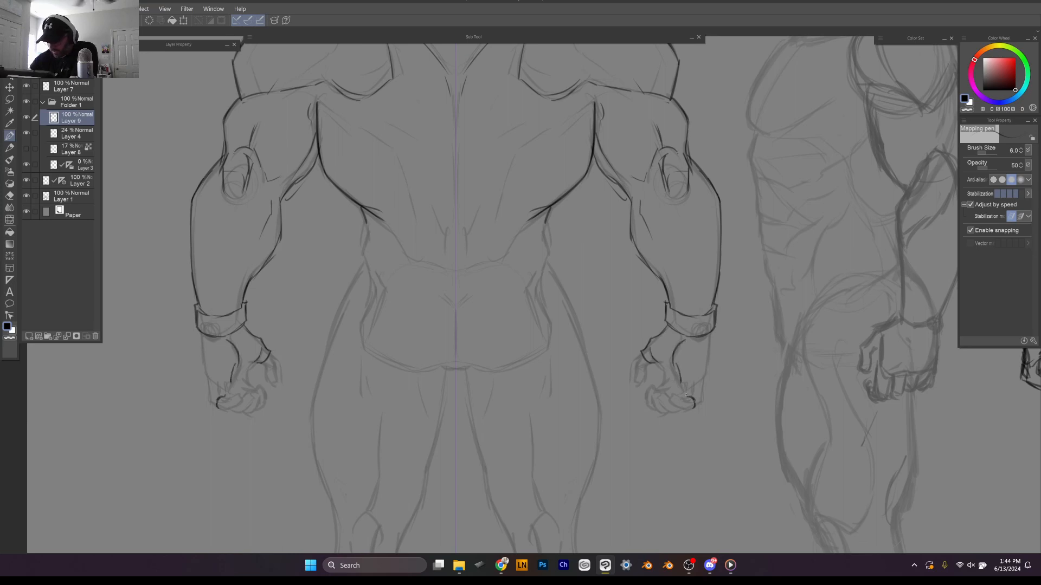
left_click_drag(697, 406, 707, 380)
left_click_drag(714, 328, 708, 372)
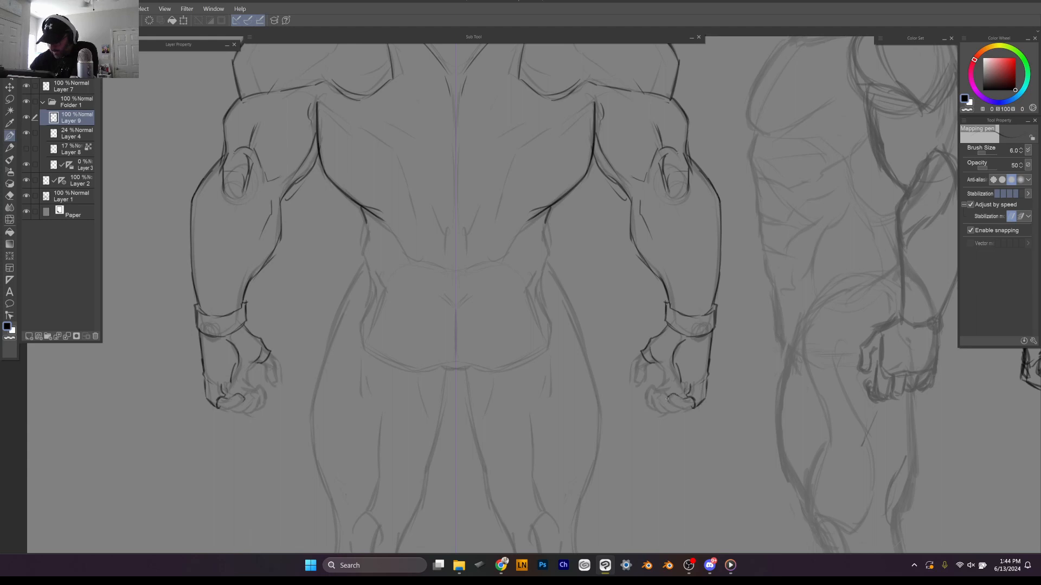
mouse_move(691, 407)
left_mouse_down()
mouse_move(662, 393)
mouse_move(671, 405)
mouse_move(656, 410)
mouse_move(657, 392)
mouse_move(650, 386)
left_mouse_up()
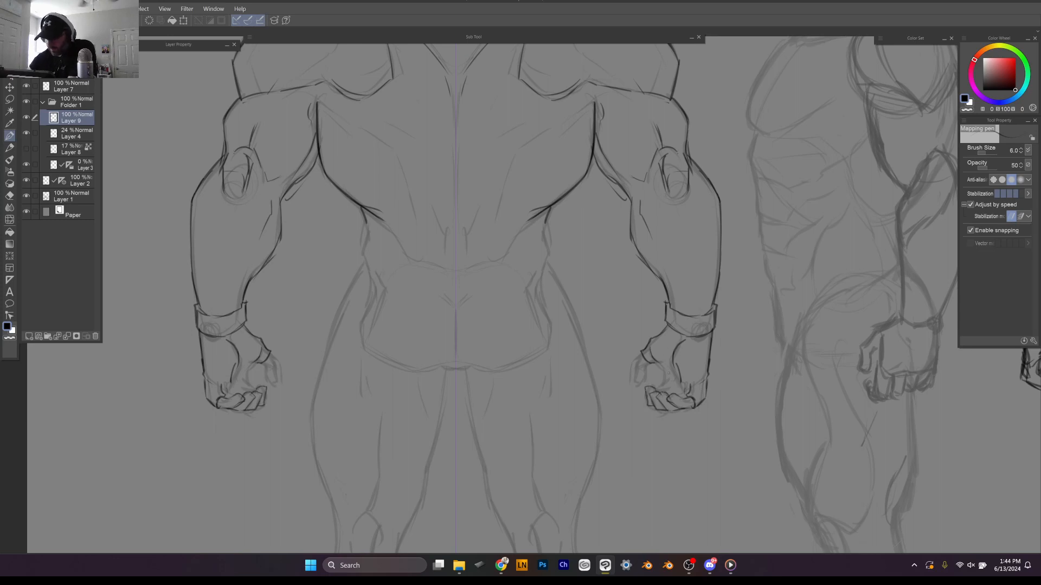
left_click_drag(663, 362, 669, 383)
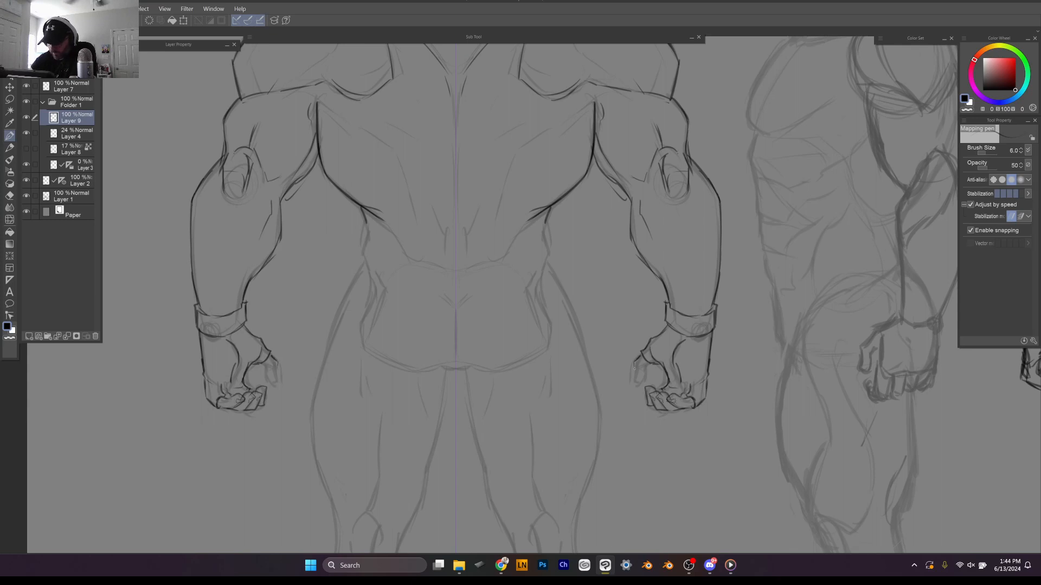
left_click_drag(642, 382, 646, 369)
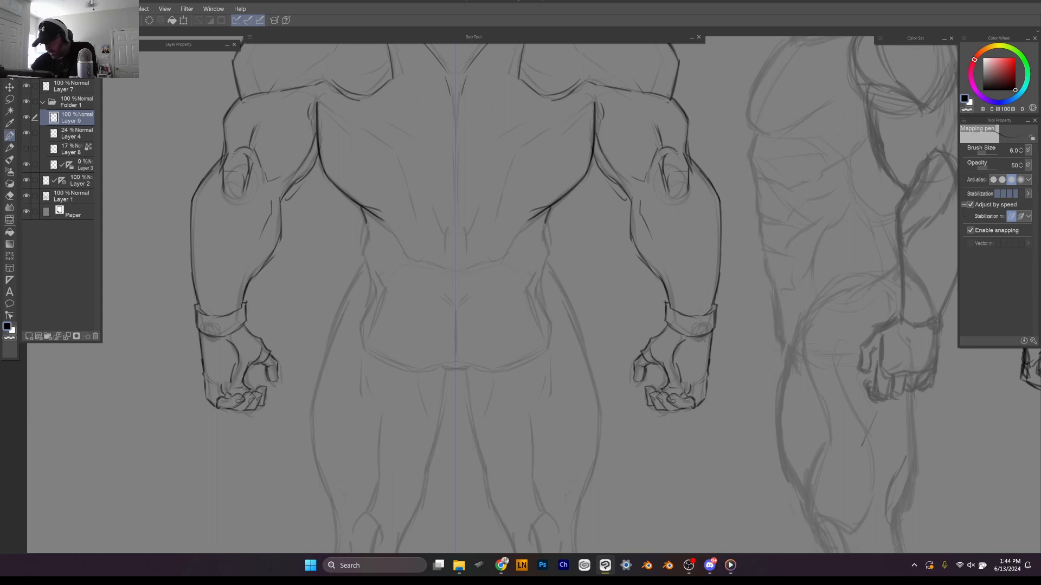
Step: Add the glove edge lines on the hands, a round stud on each wrist cuff and a thin outer strip beside the palm
left_click_drag(705, 335, 701, 382)
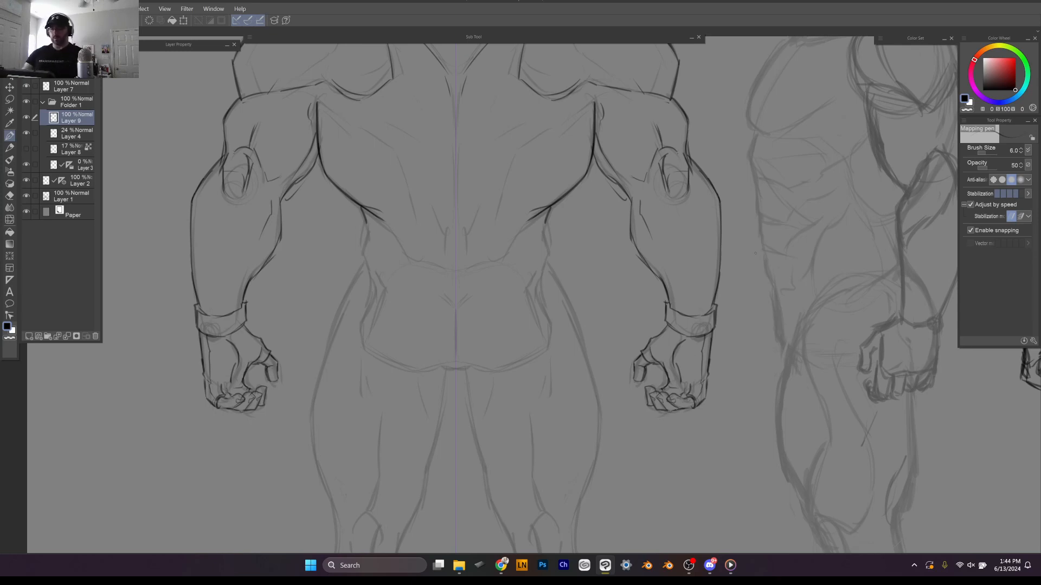
mouse_move(708, 321)
left_mouse_down()
mouse_move(706, 336)
mouse_move(704, 326)
left_mouse_up()
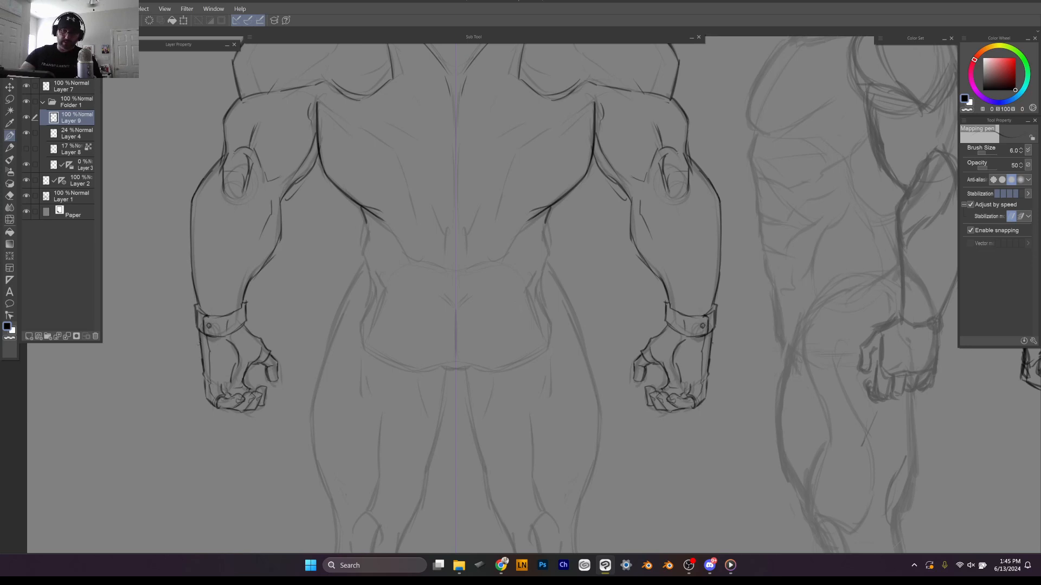
left_click_drag(715, 343, 713, 364)
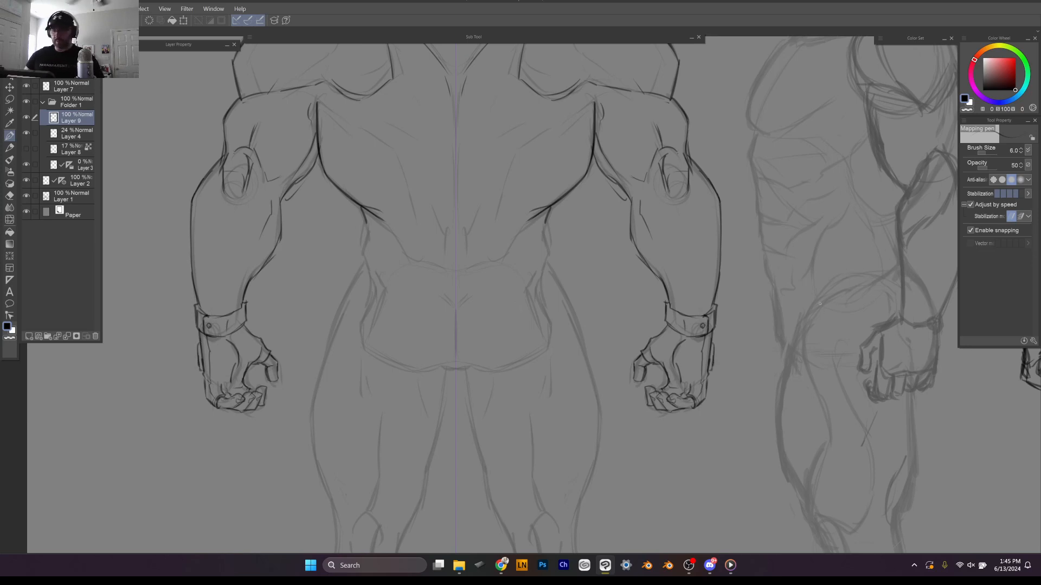
Step: Refine the elbows with darker lines around the oval bone shapes
left_click_drag(831, 264, 828, 322)
left_click_drag(685, 241, 689, 264)
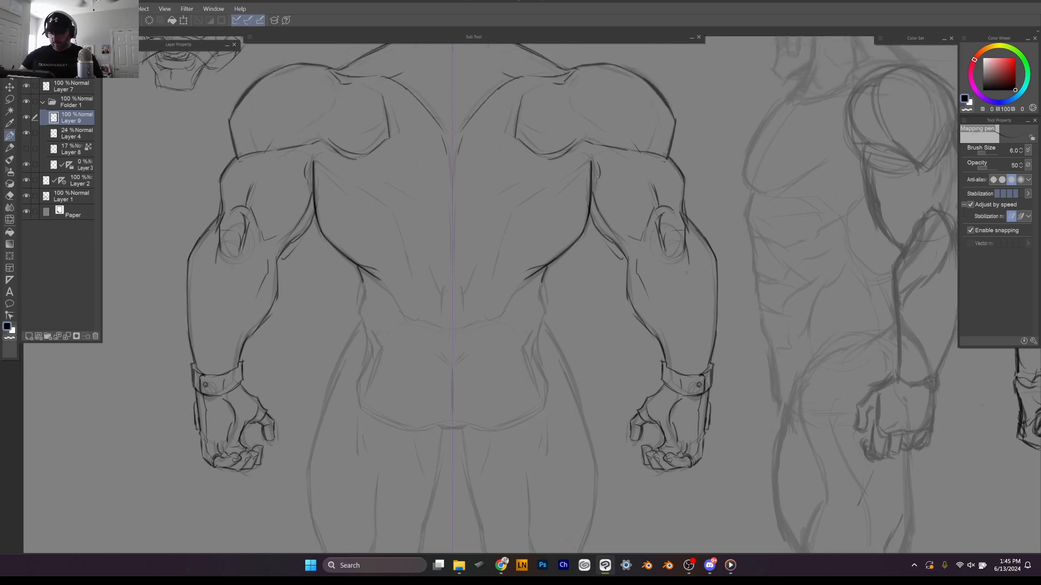
key("ctrl+z")
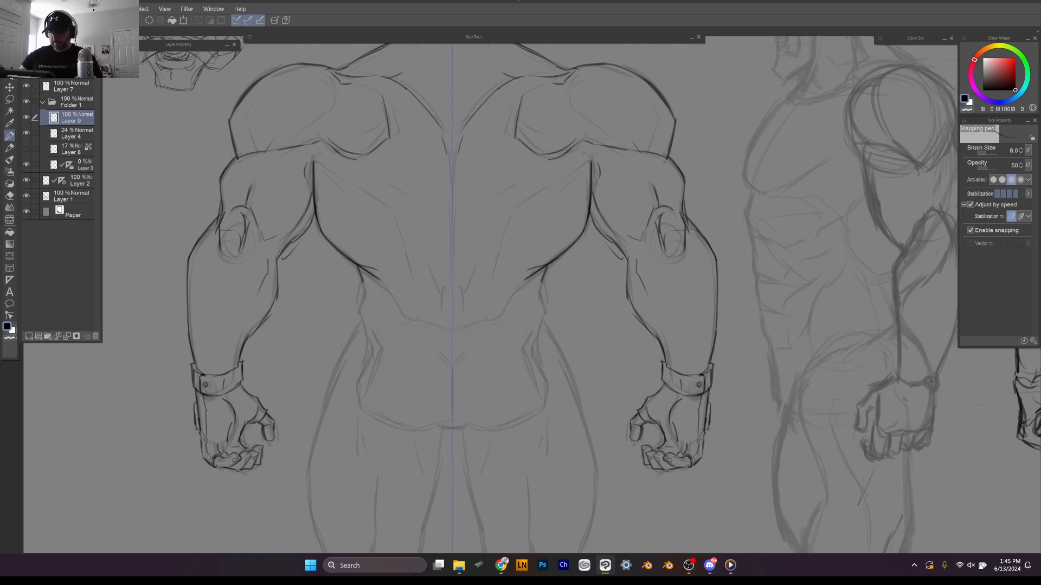
mouse_move(678, 230)
left_mouse_down()
mouse_move(677, 258)
mouse_move(662, 243)
mouse_move(666, 210)
left_mouse_up()
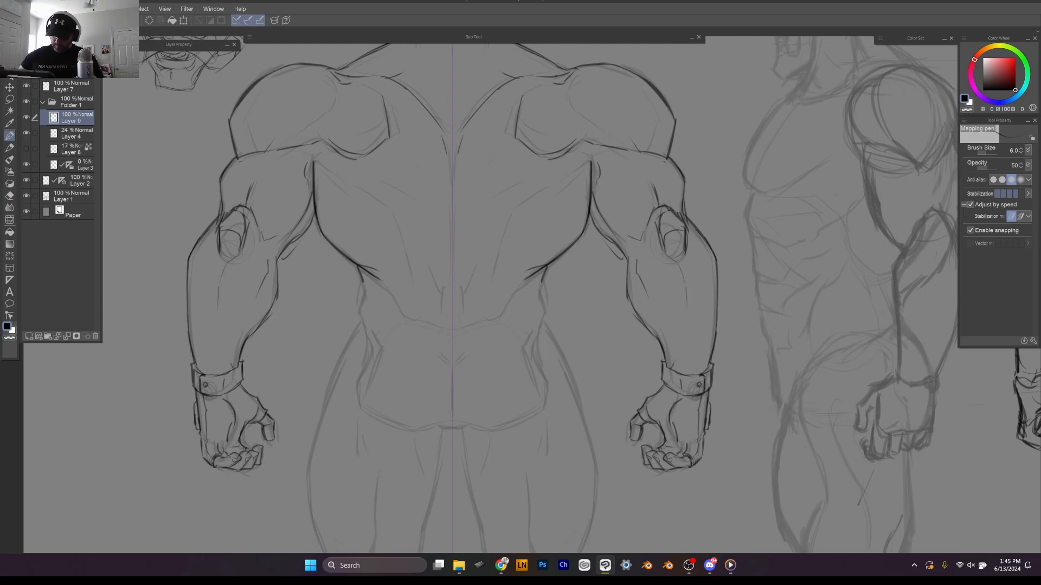
mouse_move(674, 332)
left_mouse_down()
mouse_move(676, 366)
mouse_move(700, 362)
mouse_move(697, 351)
left_mouse_up()
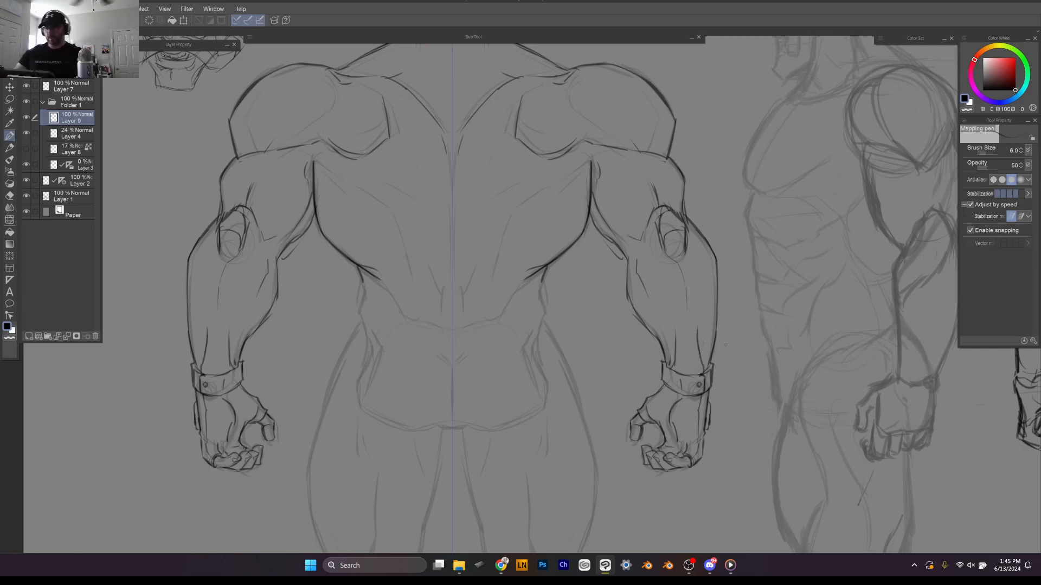
key("ctrl+z")
key("ctrl+z")
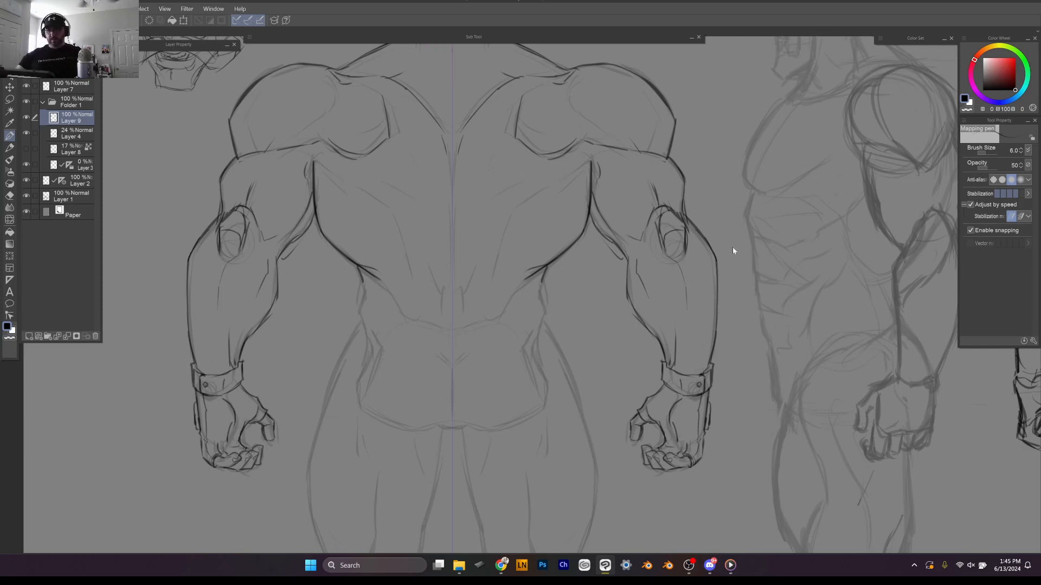
key("ctrl+z")
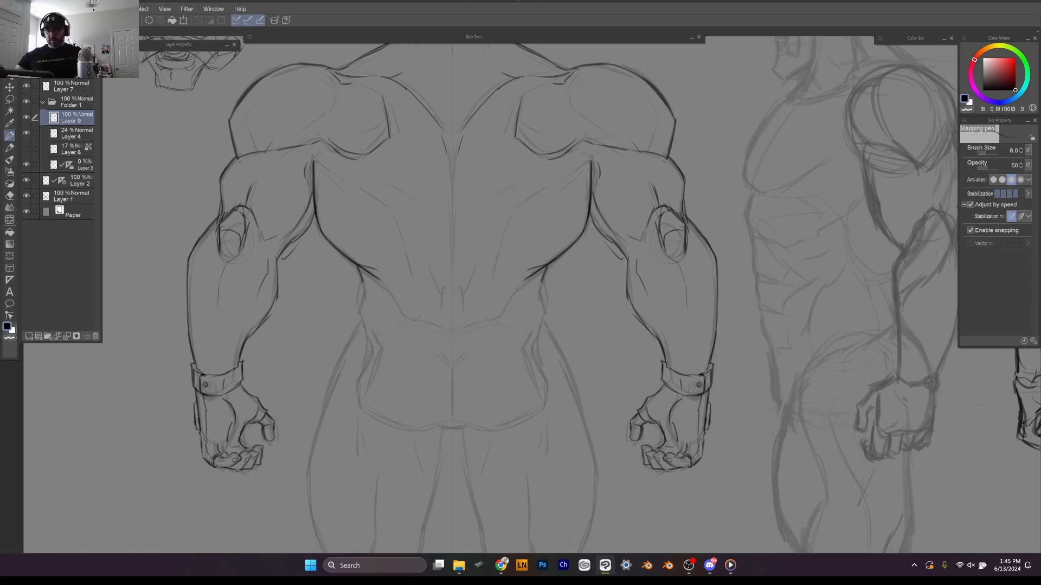
Step: Add a short tendon line above each wrist cuff and darken the inner and outer forearm contours
left_click_drag(701, 346, 702, 364)
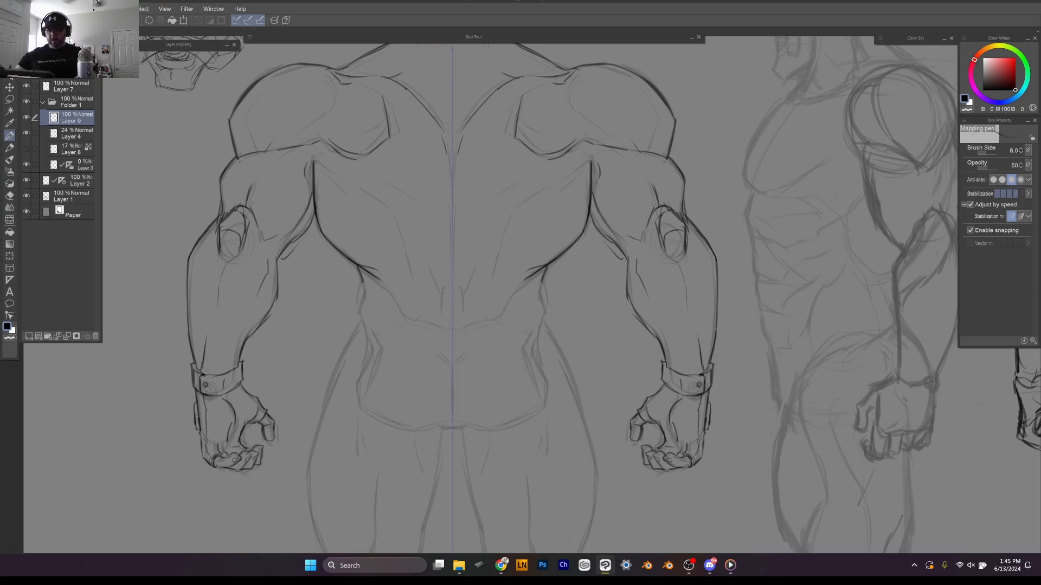
left_click_drag(715, 288, 717, 350)
left_click_drag(628, 294, 666, 355)
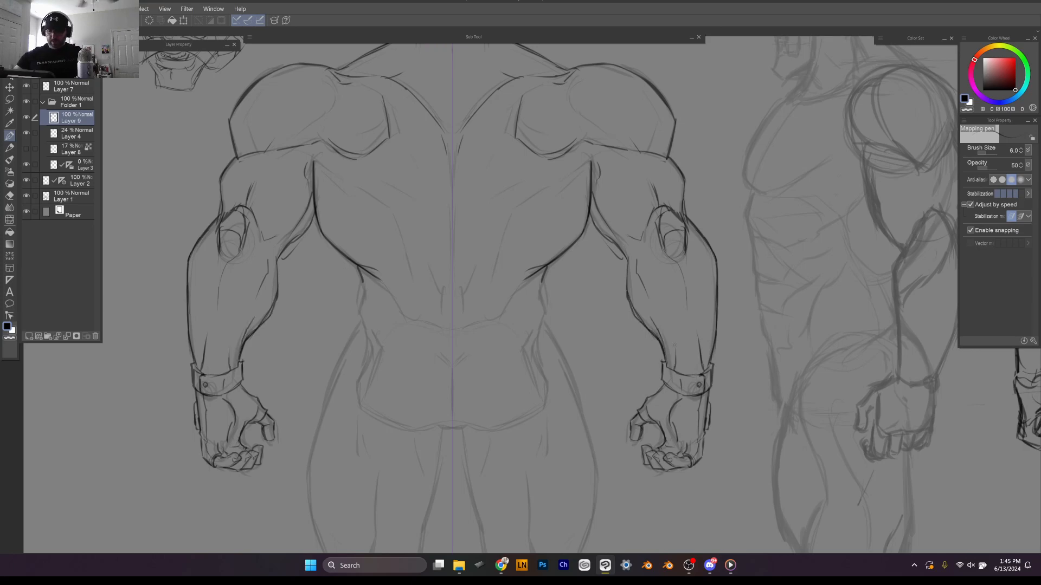
Step: Show the red guide on Layer 8 and outline the wide waist belt with its flared sides, lower edge and upper edge
scroll(734, 220, "down", 4)
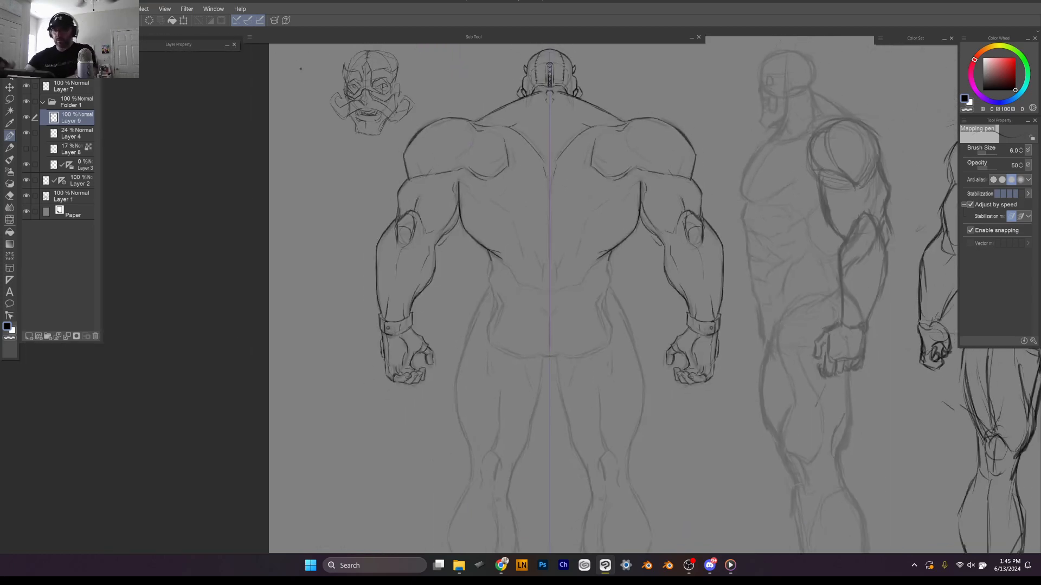
scroll(619, 217, "up", 2)
left_click(26, 149)
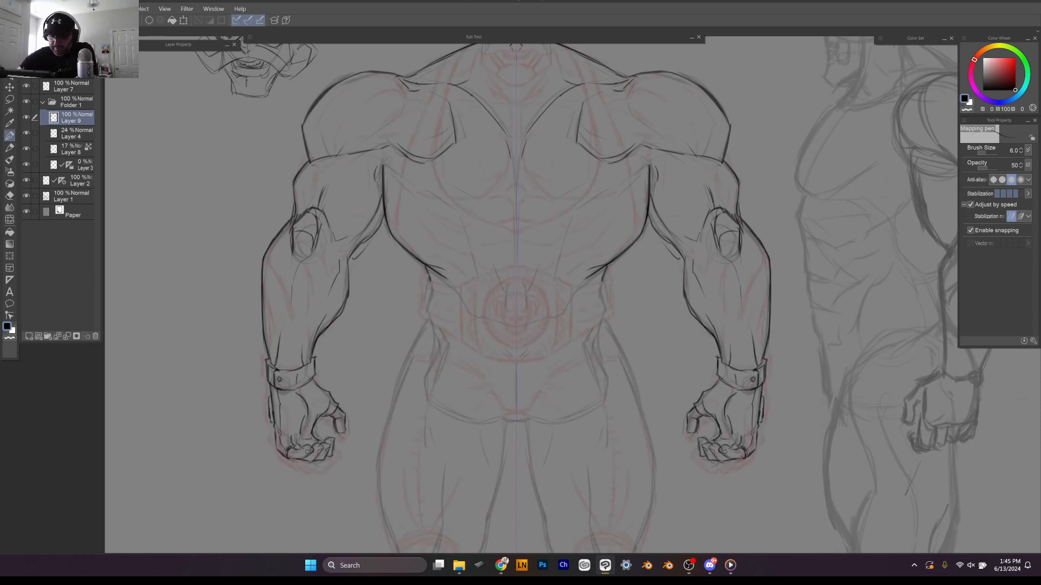
mouse_move(421, 279)
left_mouse_down()
mouse_move(420, 312)
mouse_move(444, 329)
mouse_move(437, 325)
mouse_move(520, 333)
left_mouse_up()
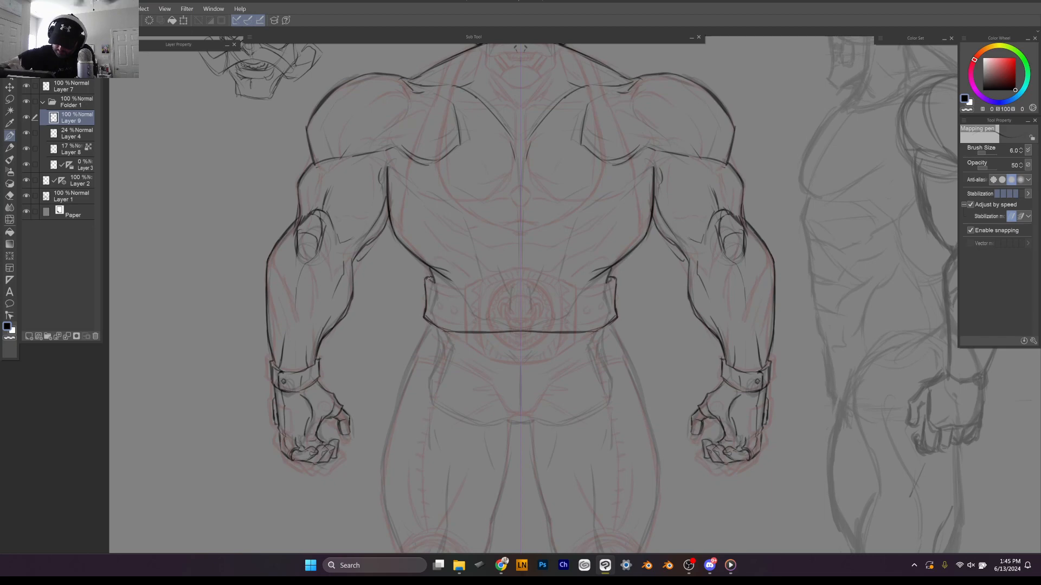
left_click_drag(434, 284, 521, 281)
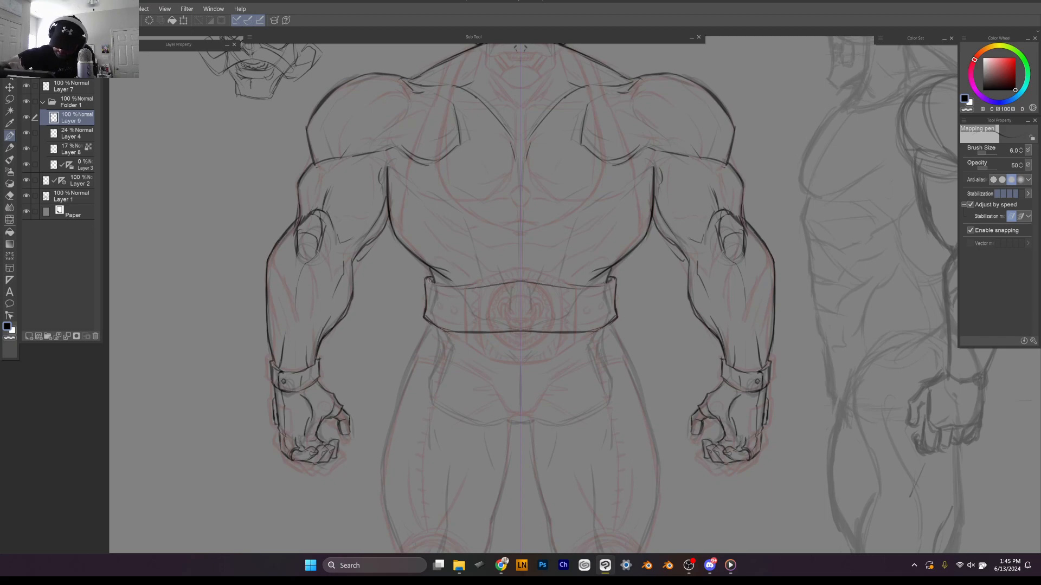
left_click_drag(428, 280, 521, 281)
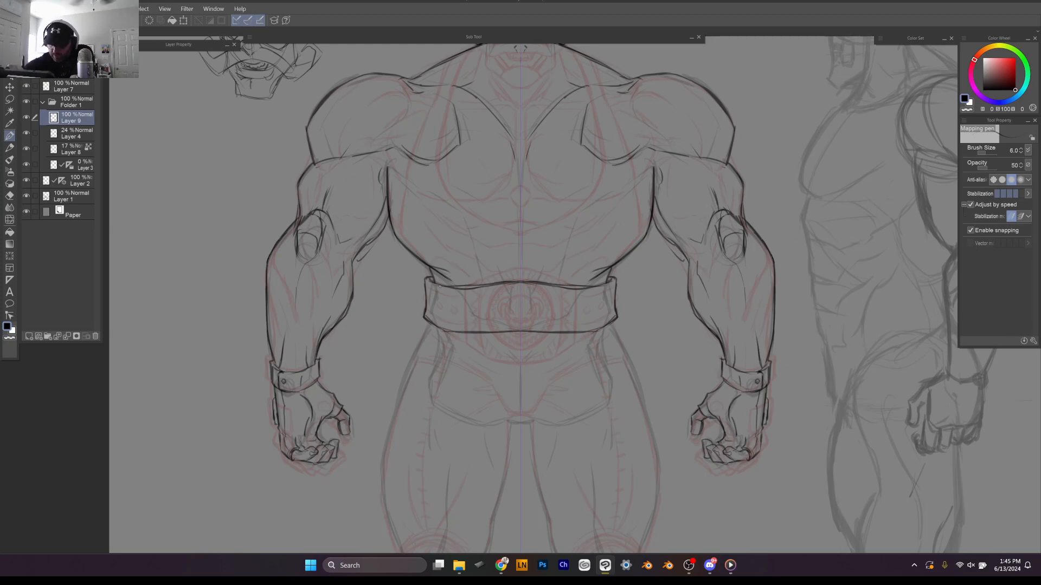
Step: Add inner border lines parallel to the belt's upper and lower edges
mouse_move(427, 283)
left_mouse_down()
mouse_move(458, 295)
mouse_move(511, 284)
left_mouse_up()
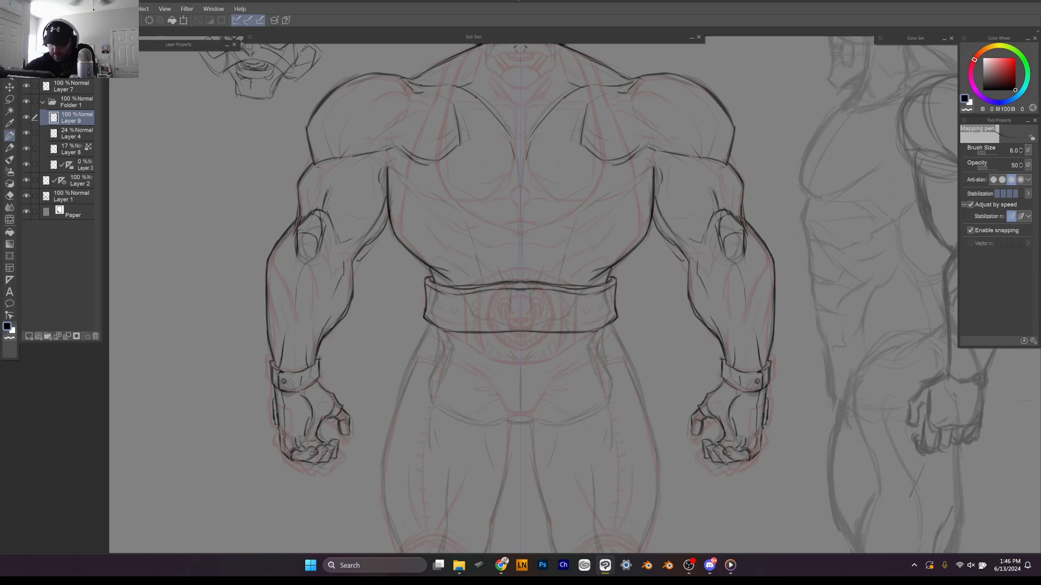
mouse_move(427, 311)
left_mouse_down()
mouse_move(451, 325)
mouse_move(529, 323)
left_mouse_up()
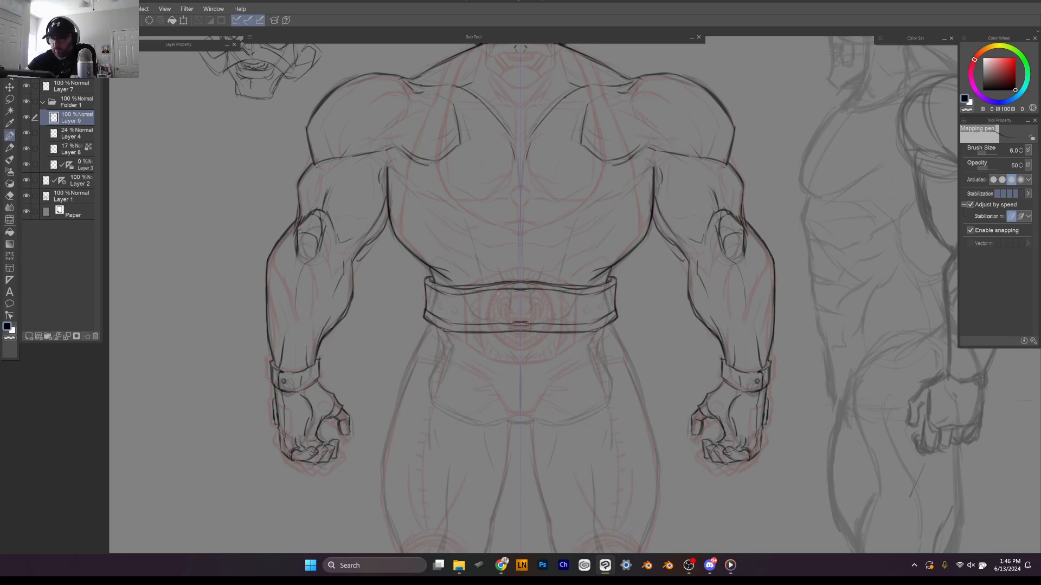
left_click_drag(493, 284, 494, 326)
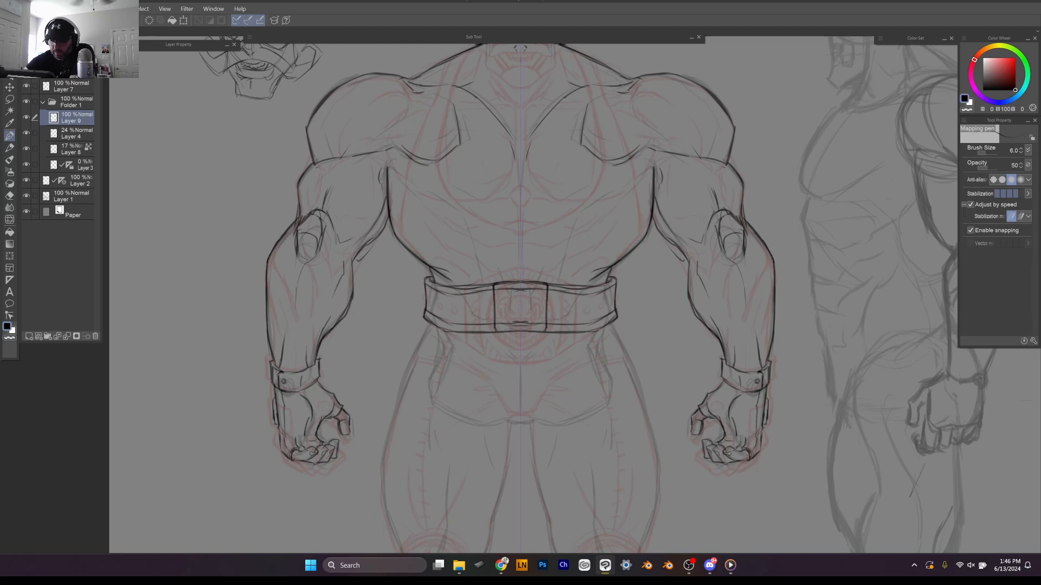
left_click_drag(502, 303, 519, 303)
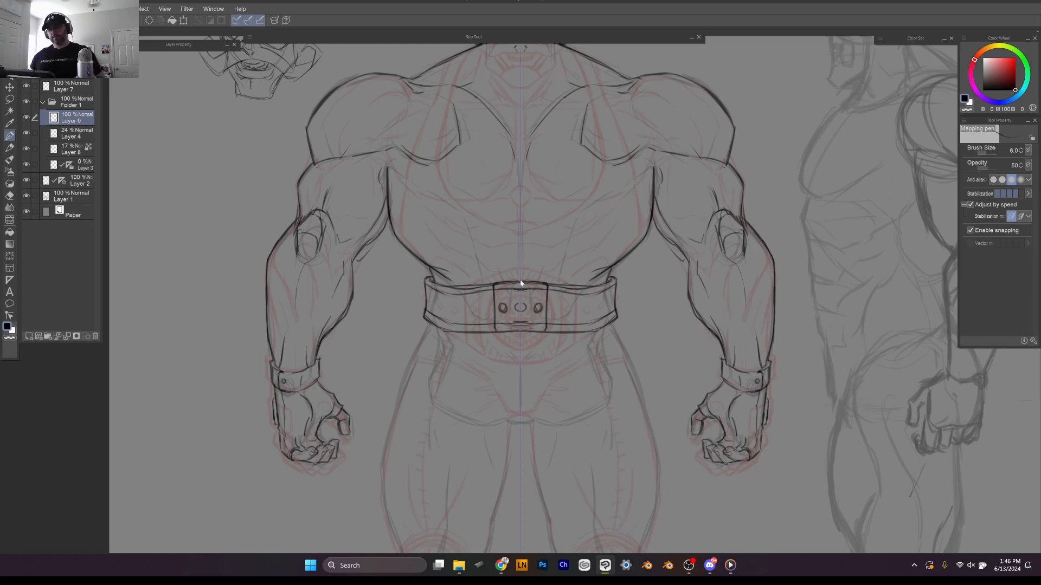
key("ctrl+z")
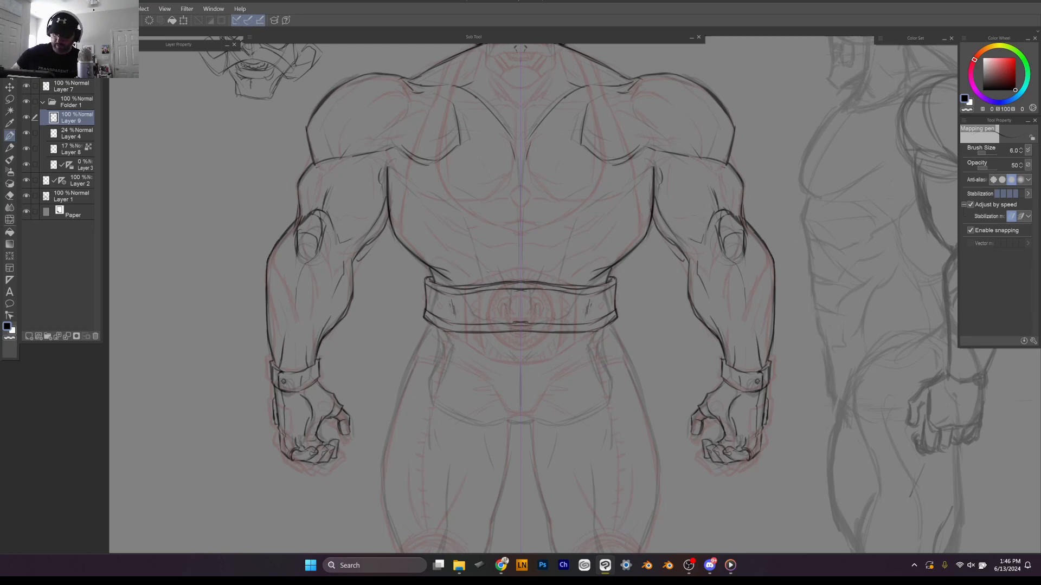
Step: Draw a row of small round studs along the middle of the belt, including one protruding at each side
mouse_move(424, 294)
left_mouse_down()
mouse_move(423, 303)
mouse_move(492, 304)
left_mouse_up()
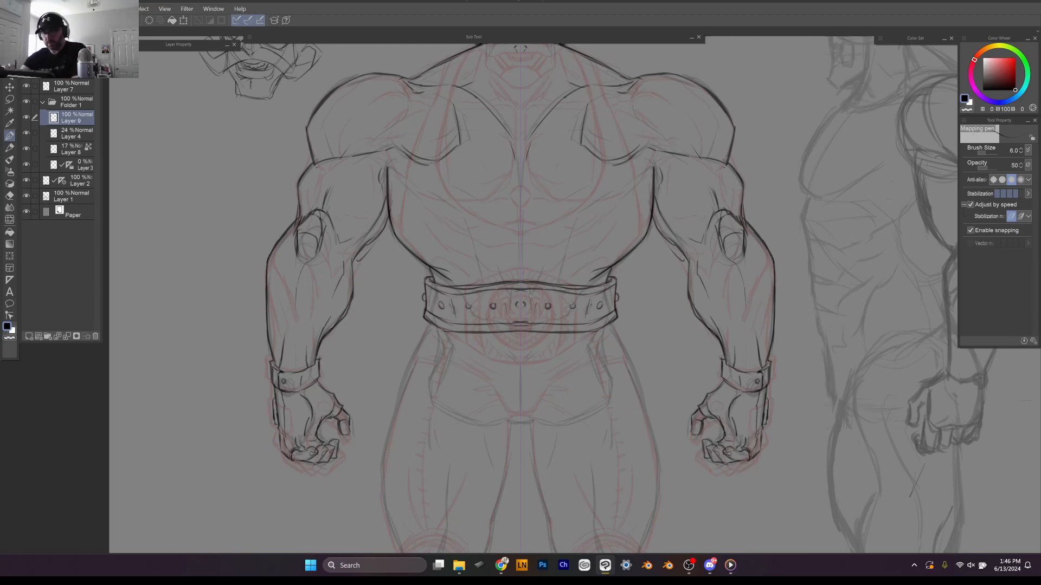
Step: Outline the trunks below the belt with their curved lower edges and side contours
scroll(510, 288, "down", 3)
scroll(511, 289, "down", 2)
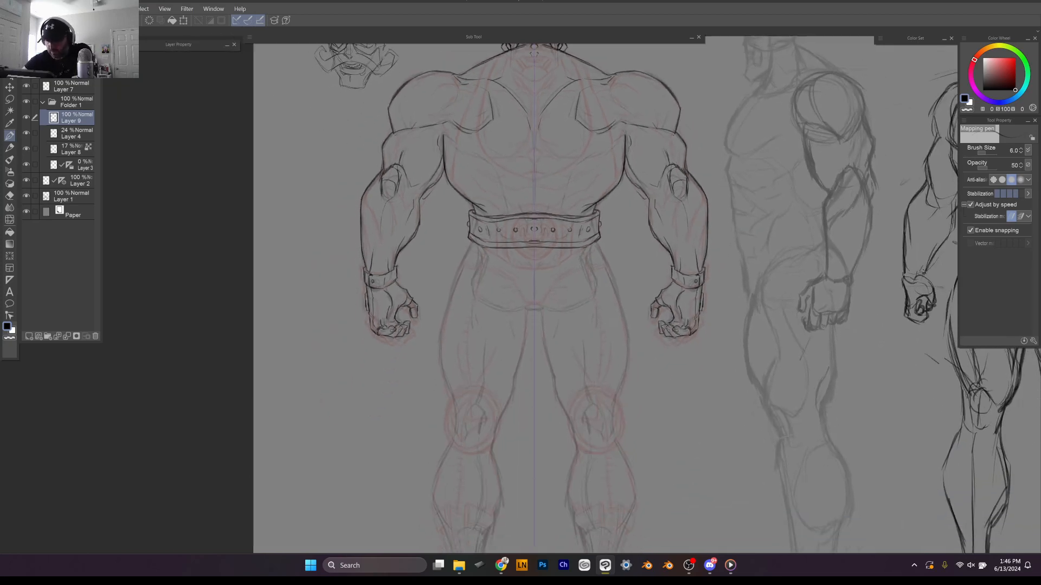
scroll(602, 222, "up", 2)
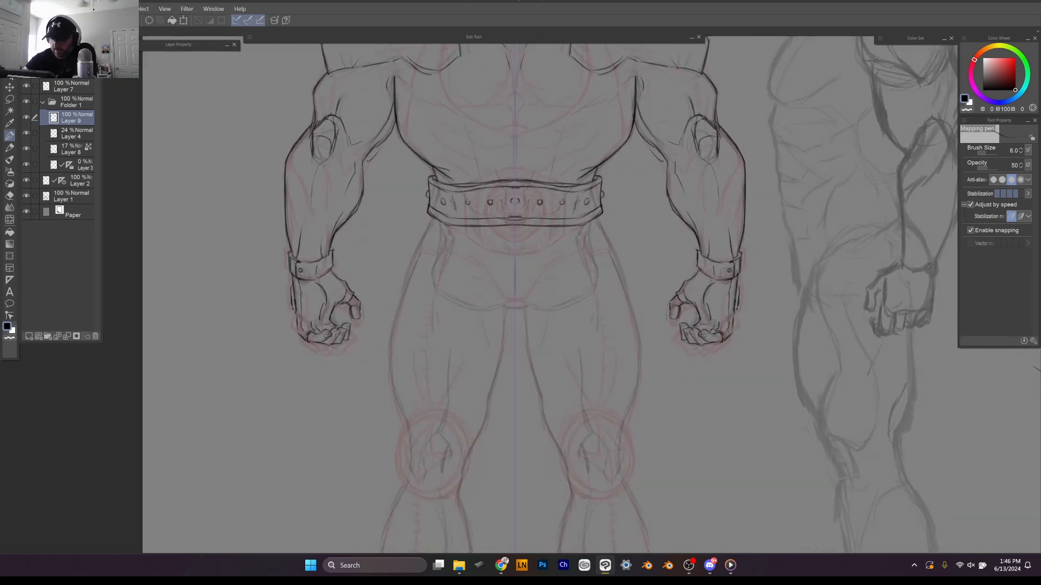
left_click_drag(530, 306, 591, 297)
left_click_drag(589, 227, 596, 283)
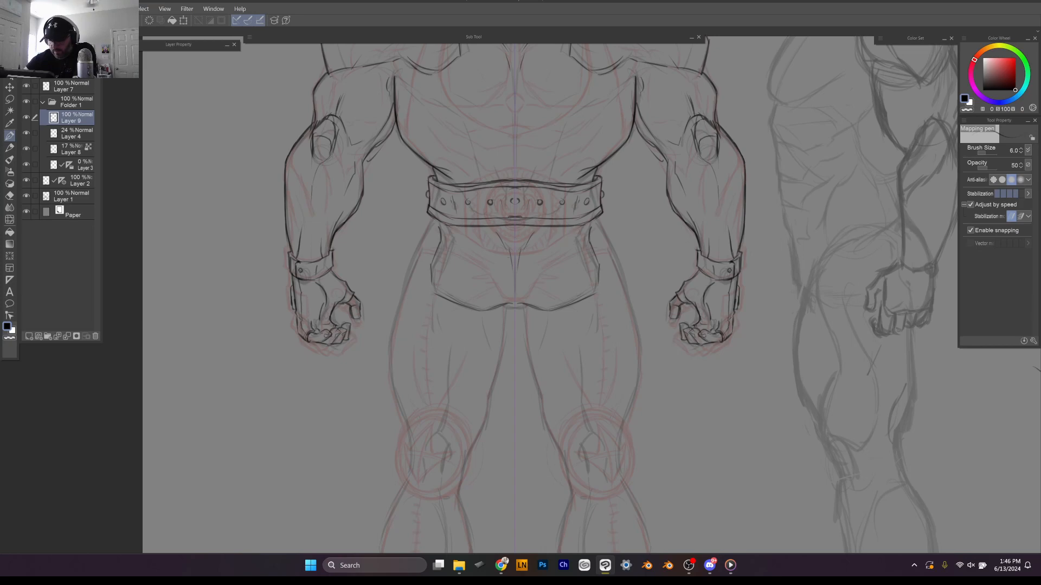
Step: Add short crease lines fanning out from the crotch and a dark double seam down the centre of the trunks
left_click_drag(513, 307, 483, 323)
left_click_drag(494, 313, 476, 321)
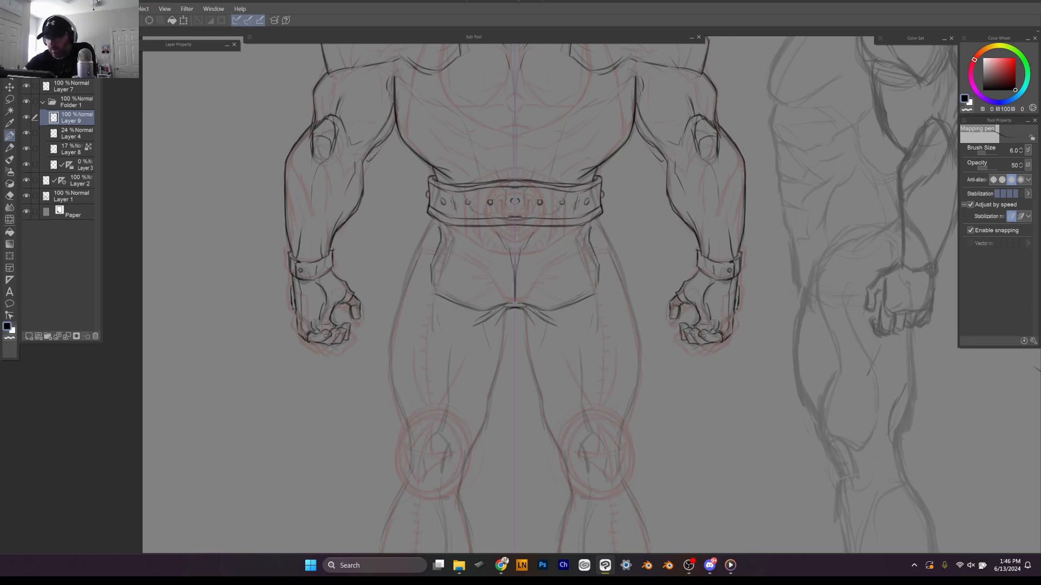
left_click_drag(510, 224, 512, 300)
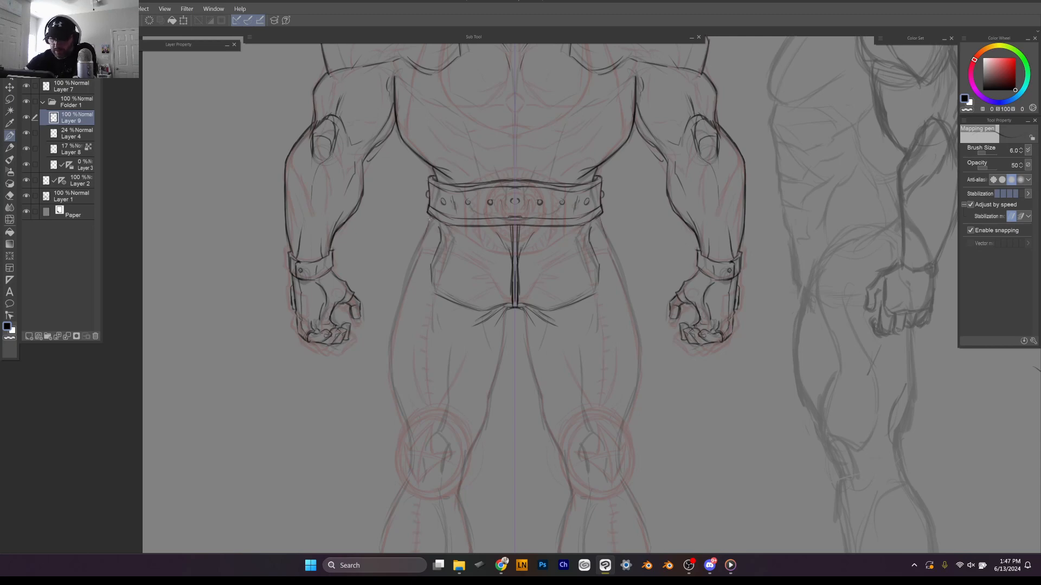
Step: Draw the outer and inner thigh contours from the hips and crotch down to the knees
mouse_move(430, 220)
left_mouse_down()
mouse_move(387, 370)
mouse_move(406, 431)
left_mouse_up()
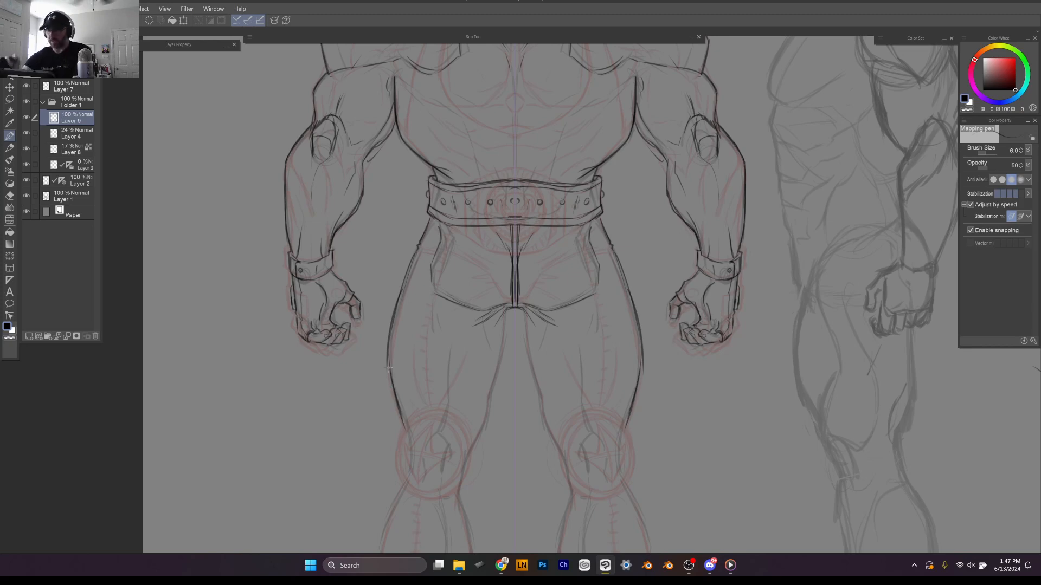
scroll(388, 369, "down", 1)
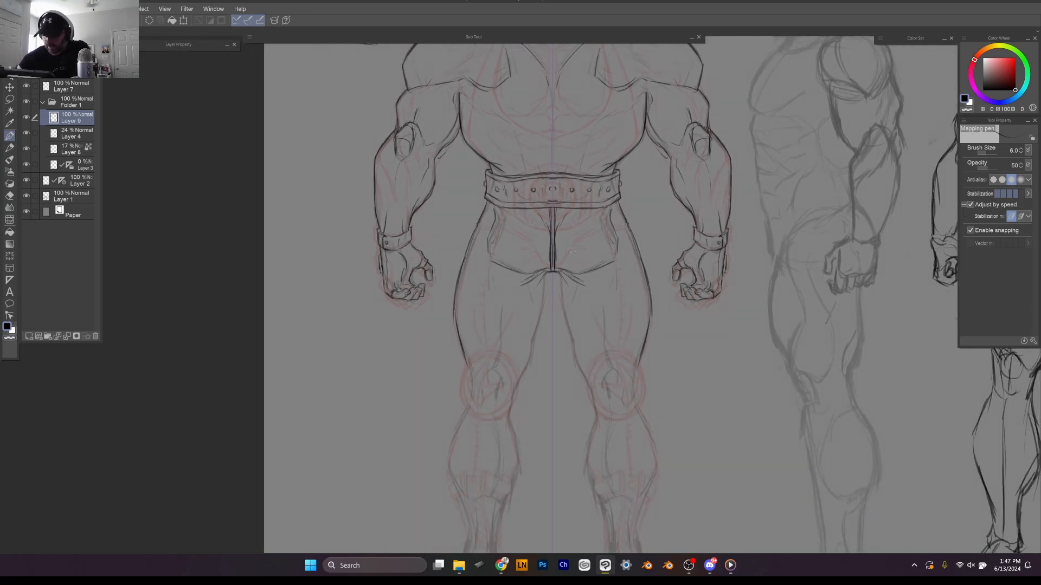
left_click_drag(547, 273, 513, 400)
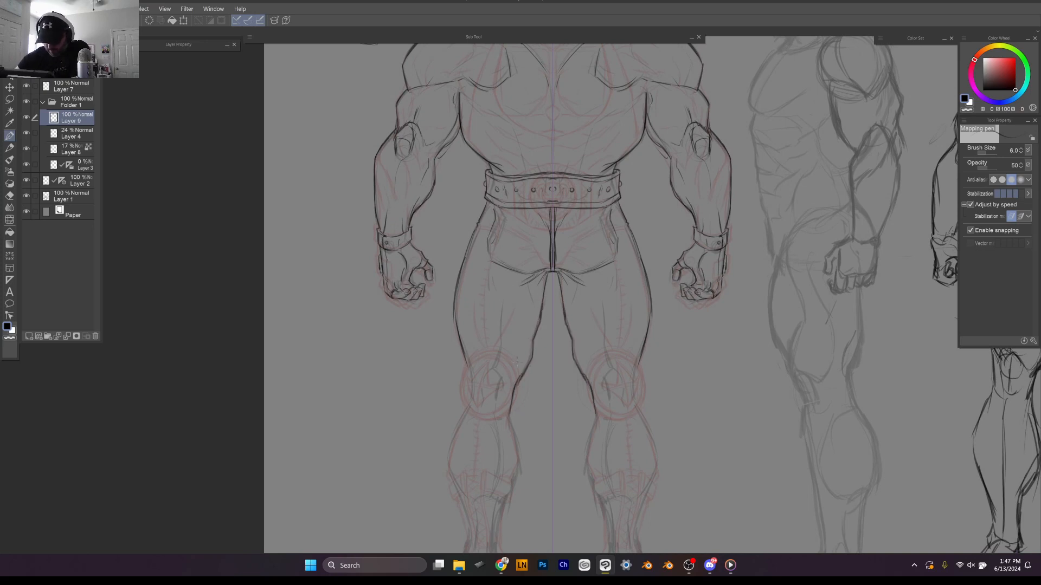
scroll(552, 271, "up", 2)
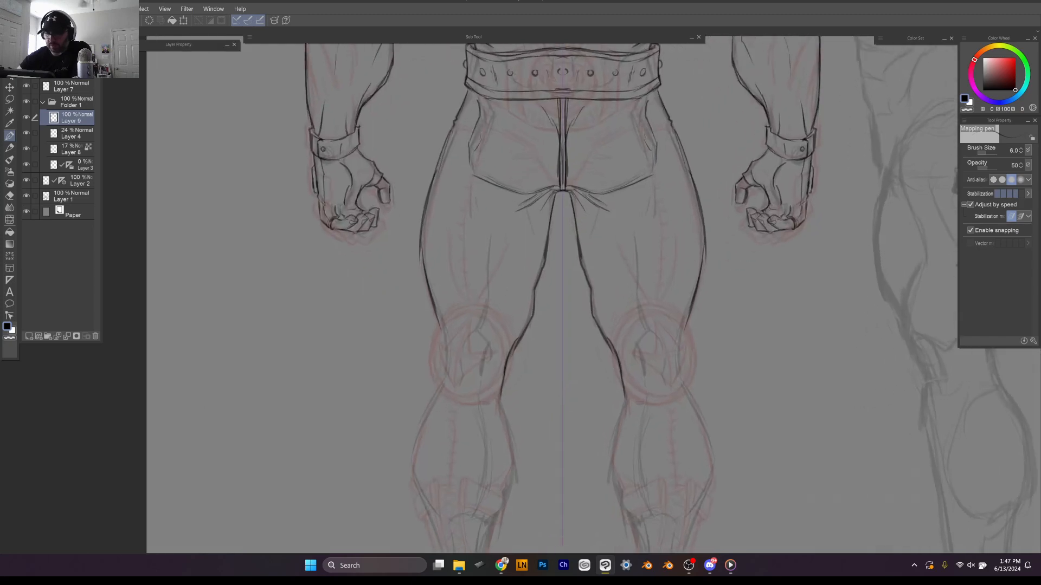
key("ctrl+z")
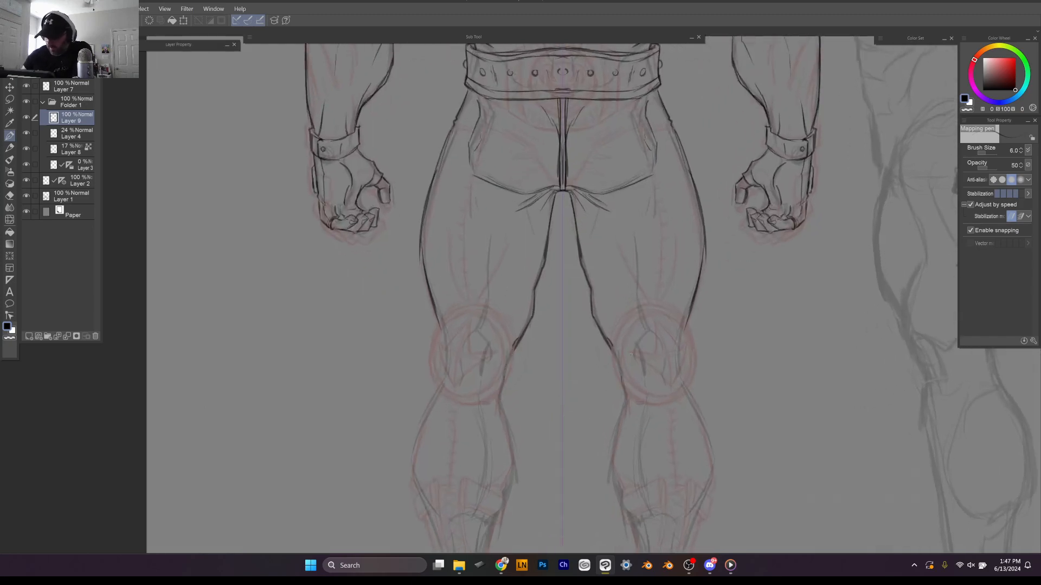
Step: Outline a wide wrap behind each knee with curved upper and lower edges and add fold lines across it
mouse_move(619, 358)
left_mouse_down()
mouse_move(679, 355)
mouse_move(683, 325)
mouse_move(682, 357)
left_mouse_up()
mouse_move(614, 360)
left_mouse_down()
mouse_move(619, 392)
mouse_move(648, 395)
mouse_move(631, 399)
mouse_move(688, 391)
left_mouse_up()
left_click_drag(682, 350, 689, 389)
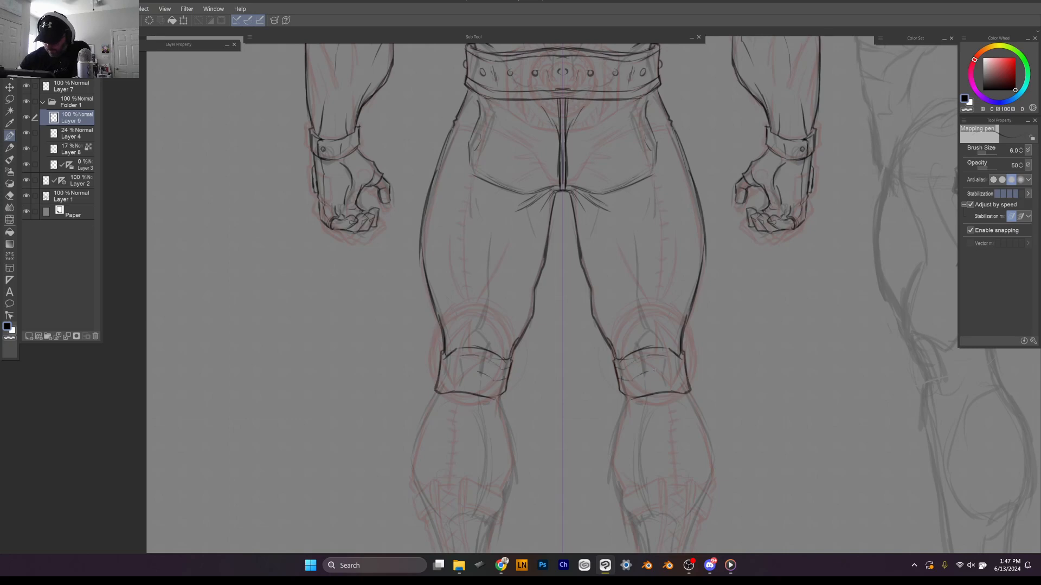
mouse_move(622, 388)
left_mouse_down()
mouse_move(679, 386)
mouse_move(681, 363)
left_mouse_up()
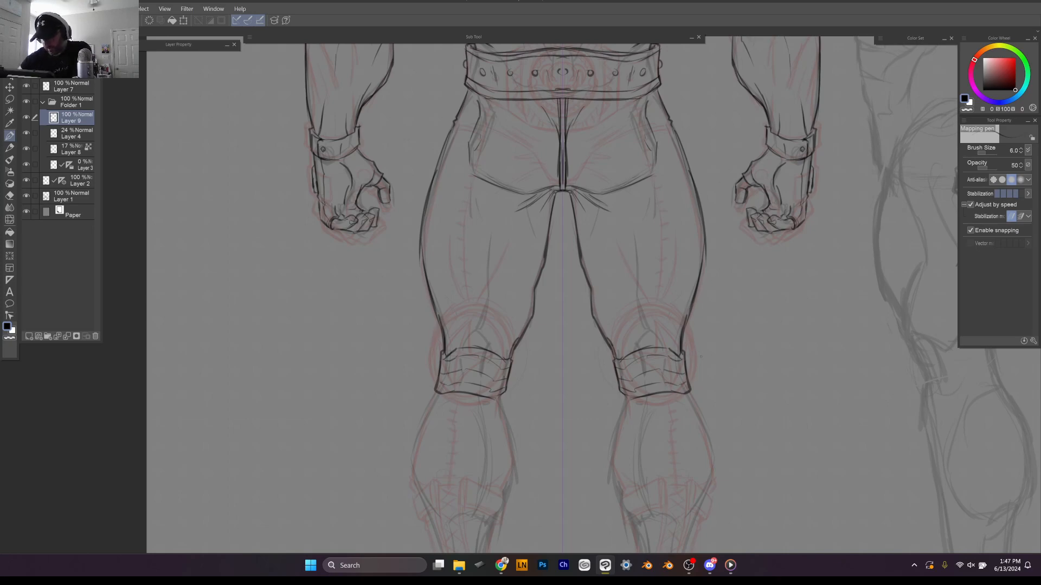
Step: Draw the curved knee pad edges bulging out on the outer and inner sides of each knee wrap
mouse_move(682, 327)
left_mouse_down()
mouse_move(695, 381)
mouse_move(695, 350)
mouse_move(692, 397)
left_mouse_up()
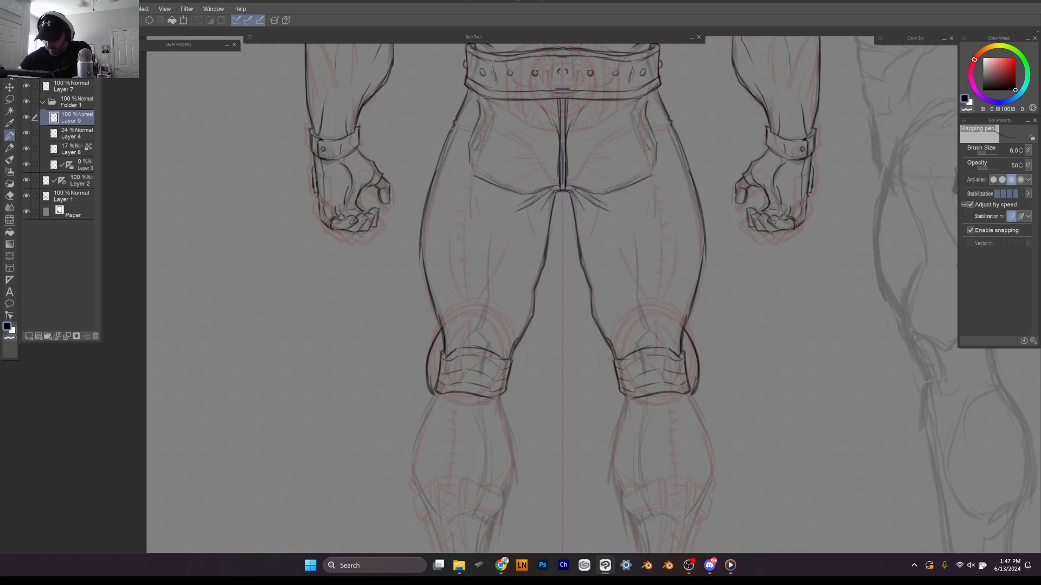
left_click_drag(613, 351, 615, 383)
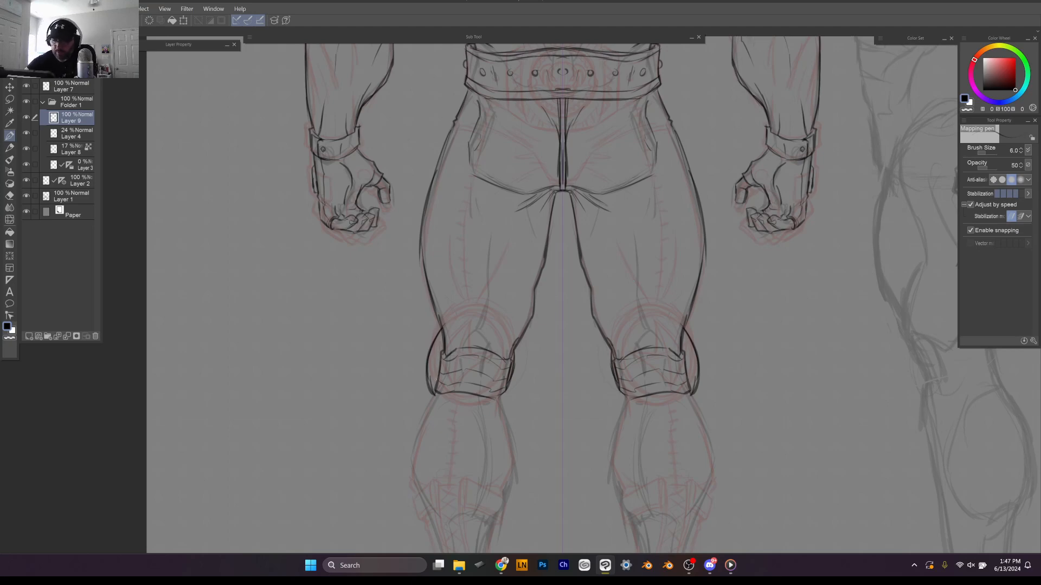
left_click_drag(693, 387, 681, 329)
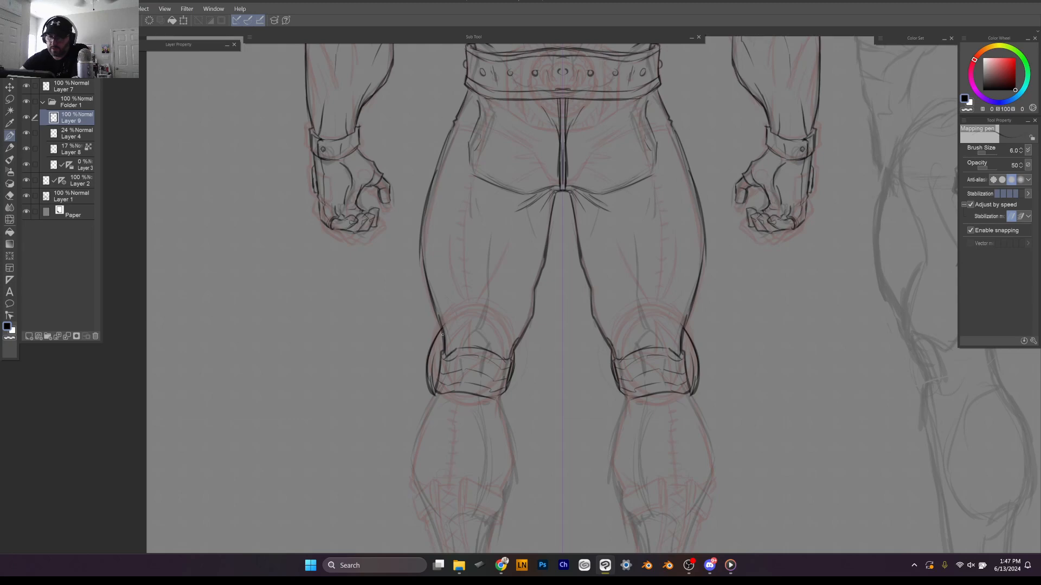
Step: Draw a curved boot cuff around each lower calf, a calf muscle line and the inner and outer calf contours
scroll(423, 401, "down", 3)
left_click_drag(423, 402, 396, 313)
scroll(534, 225, "up", 2)
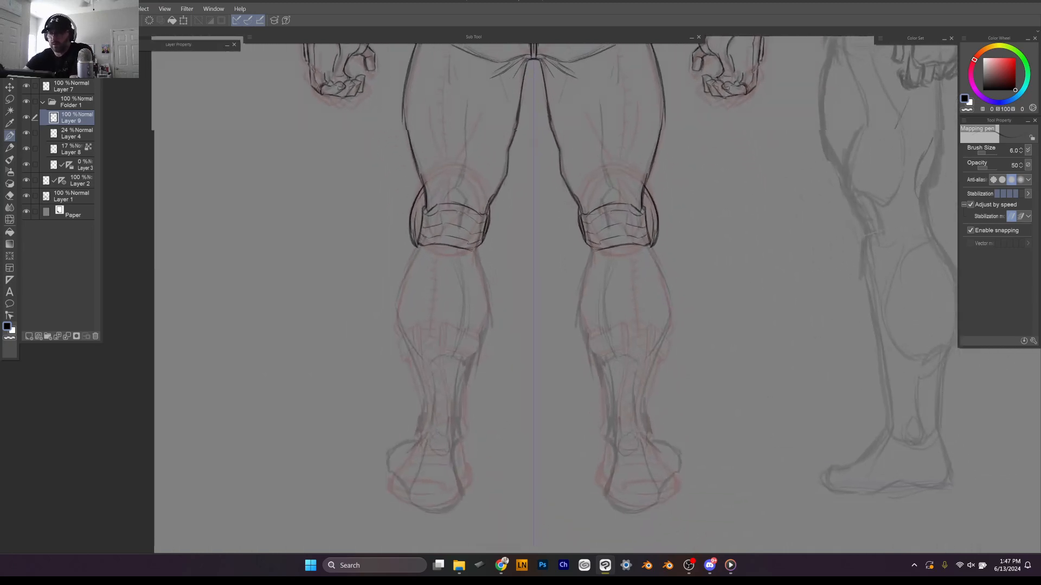
left_click_drag(456, 250, 460, 311)
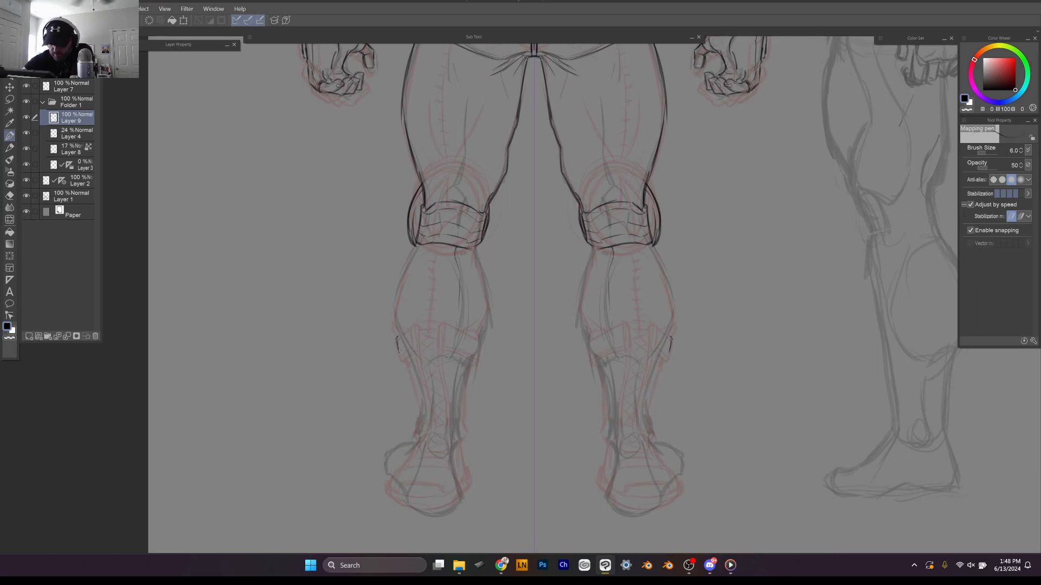
mouse_move(399, 348)
left_mouse_down()
mouse_move(444, 359)
mouse_move(481, 346)
left_mouse_up()
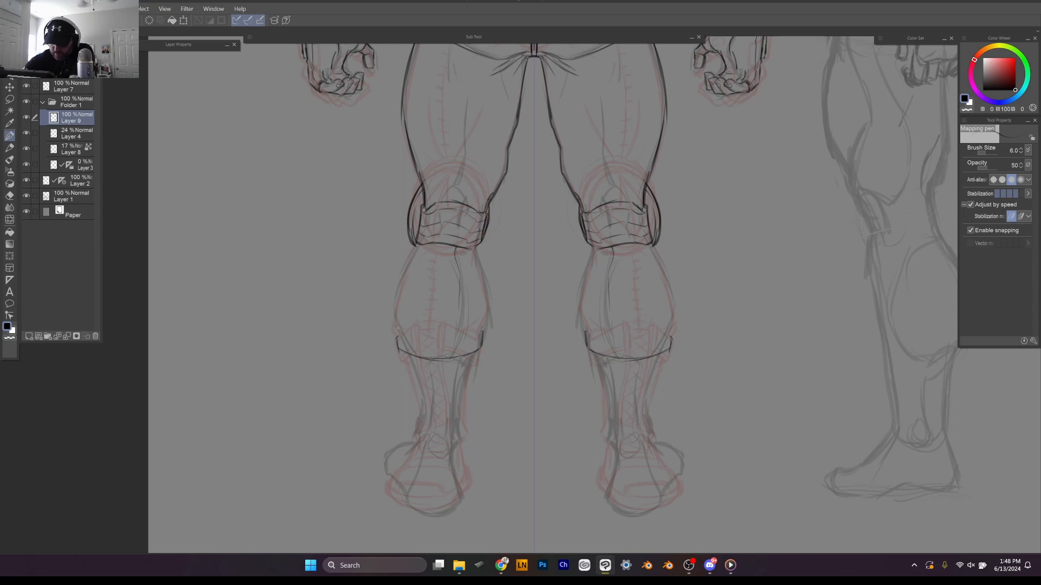
mouse_move(396, 327)
left_mouse_down()
mouse_move(396, 350)
mouse_move(482, 329)
left_mouse_up()
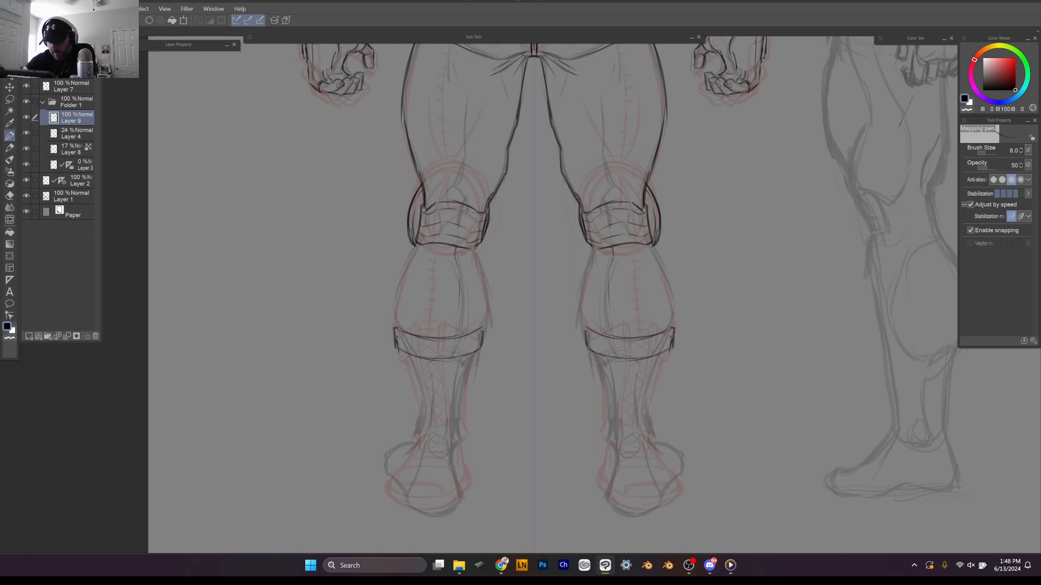
mouse_move(476, 249)
left_mouse_down()
mouse_move(483, 275)
mouse_move(475, 257)
mouse_move(485, 341)
left_mouse_up()
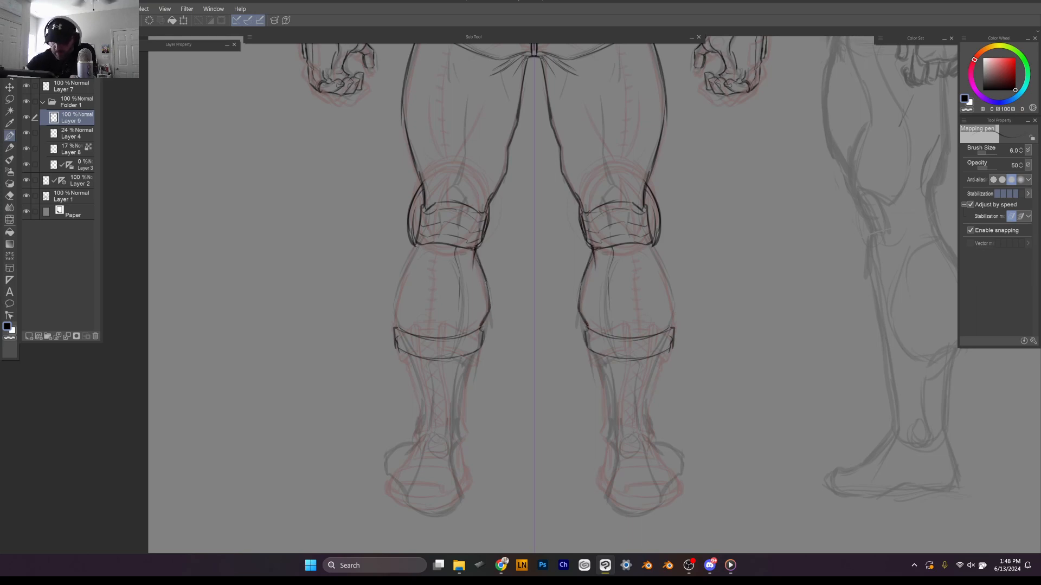
mouse_move(416, 246)
left_mouse_down()
mouse_move(393, 313)
mouse_move(397, 330)
mouse_move(399, 298)
left_mouse_up()
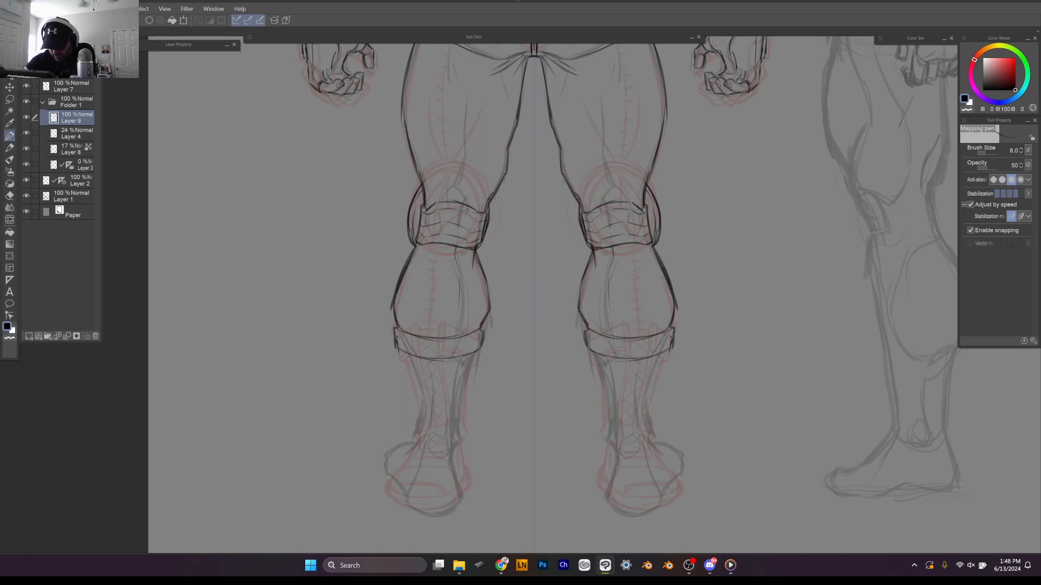
Step: Outline the boot shafts below the cuffs, add a peaked ankle band and run a back seam down to the heel
left_click_drag(475, 353, 460, 423)
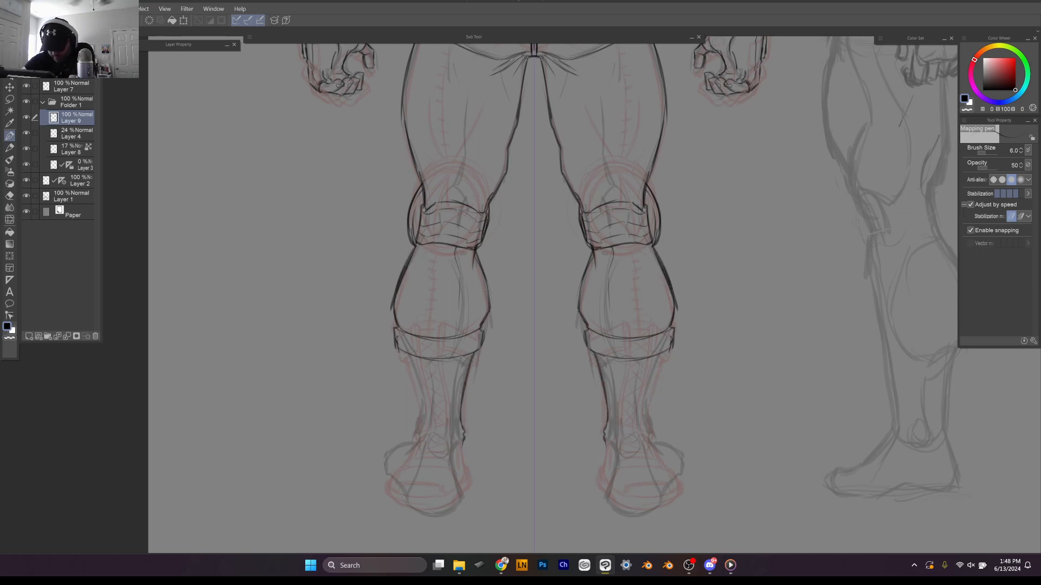
mouse_move(405, 355)
left_mouse_down()
mouse_move(416, 439)
mouse_move(428, 438)
mouse_move(418, 448)
mouse_move(460, 432)
left_mouse_up()
left_click_drag(401, 351, 419, 404)
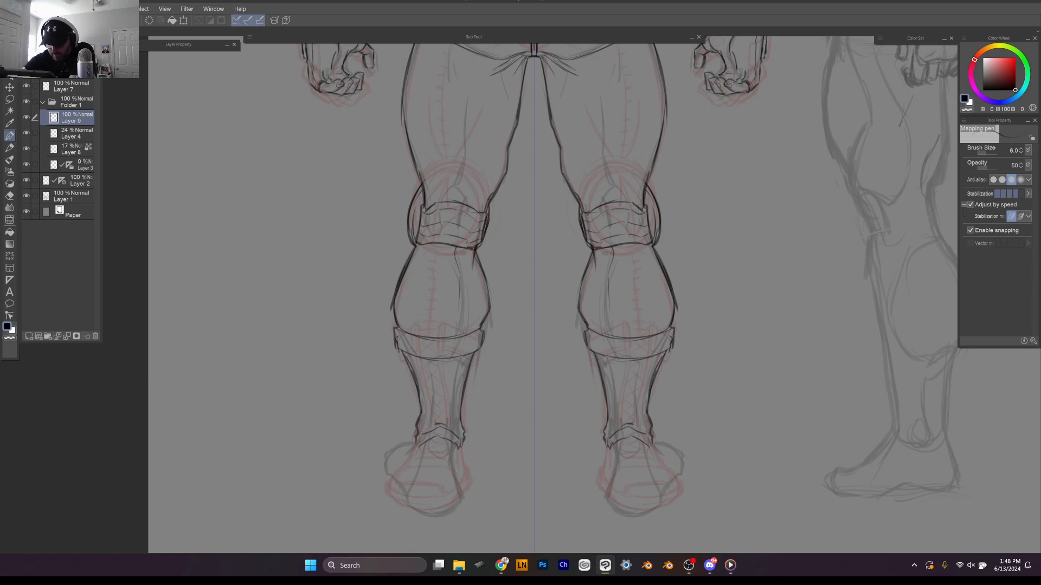
left_click_drag(446, 364, 448, 500)
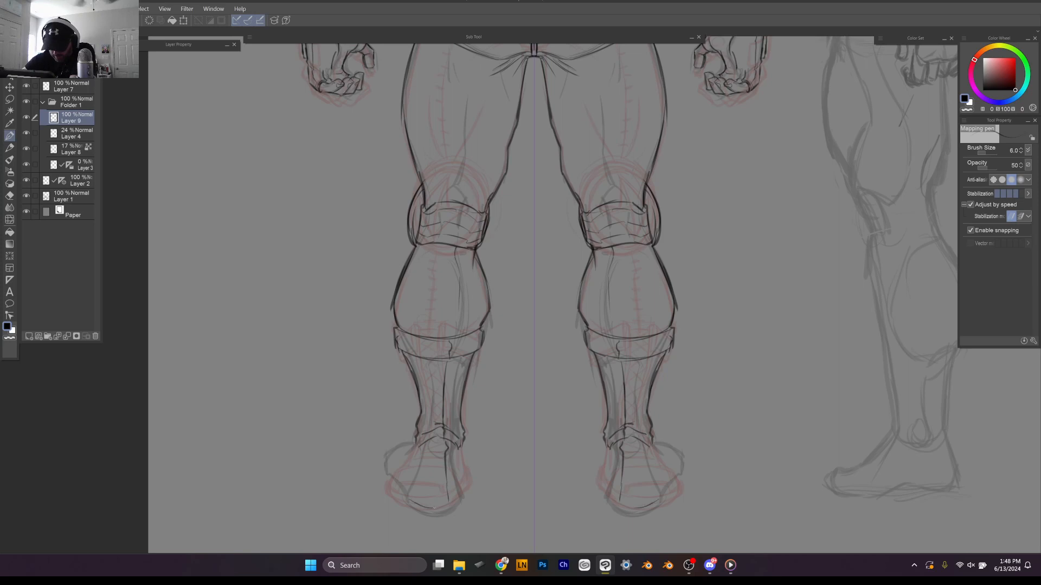
Step: Draw the heel section of each boot with its inner contour, vertical heel lines and stepped lower edge
left_click_drag(451, 501, 435, 505)
left_click_drag(456, 446, 465, 493)
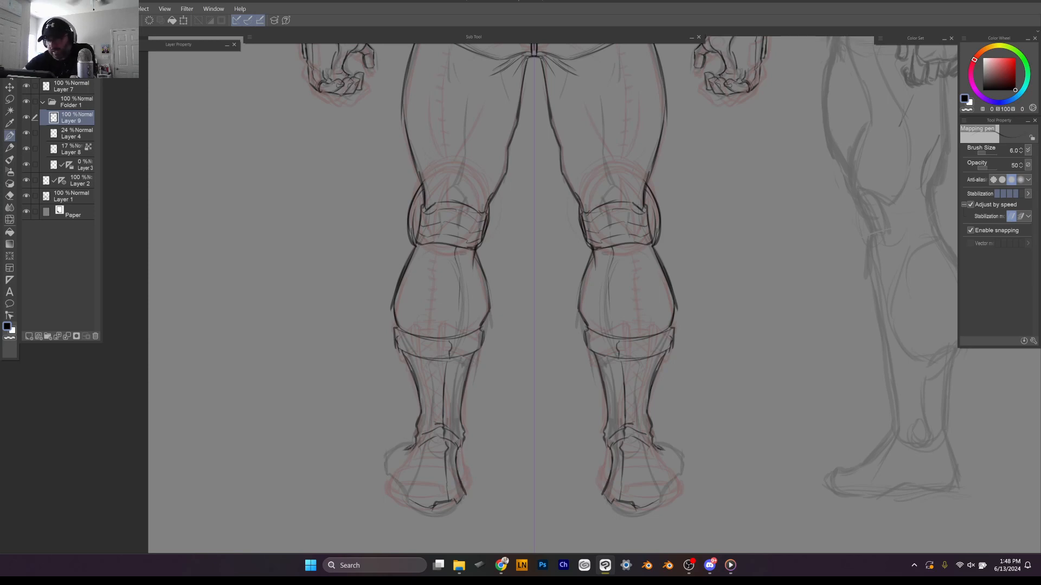
left_click_drag(459, 451, 464, 485)
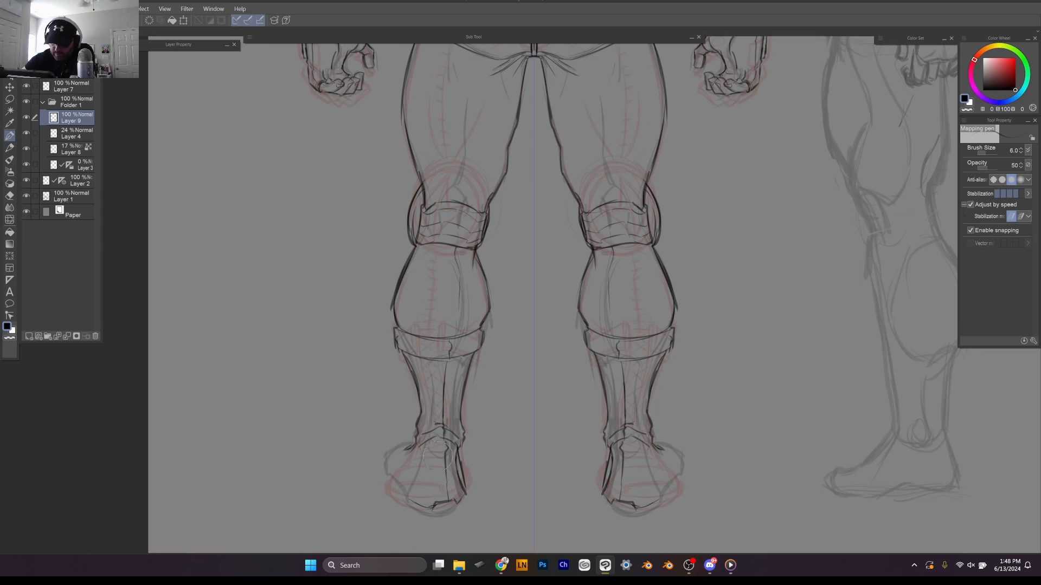
mouse_move(449, 447)
left_mouse_down()
mouse_move(470, 501)
mouse_move(459, 473)
mouse_move(466, 502)
left_mouse_up()
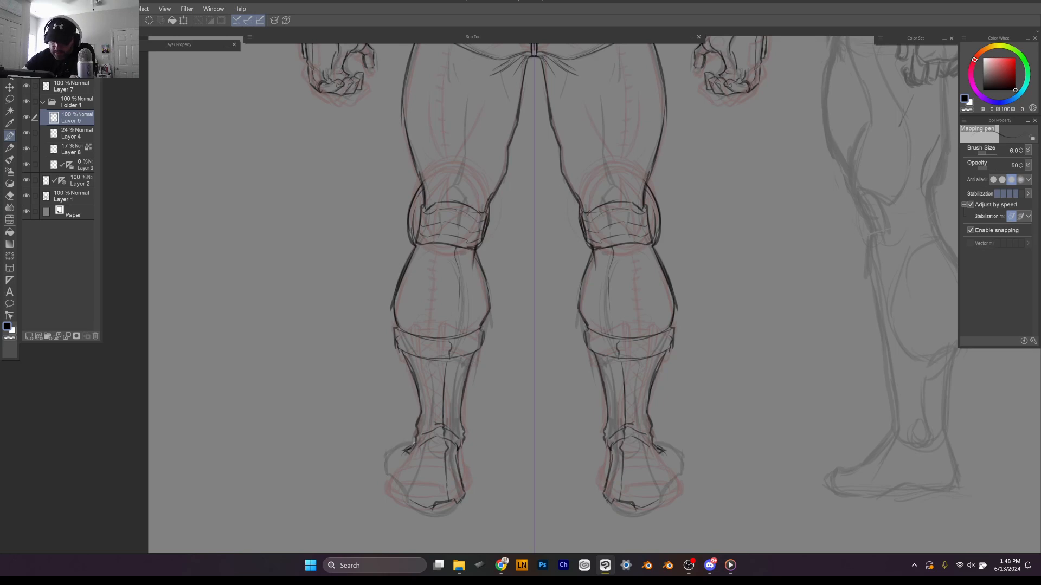
Step: Outline the outward-turned foot of each boot around the toe and heel and add the sole's edge line
mouse_move(400, 441)
left_mouse_down()
mouse_move(385, 462)
mouse_move(409, 507)
mouse_move(451, 517)
mouse_move(465, 508)
left_mouse_up()
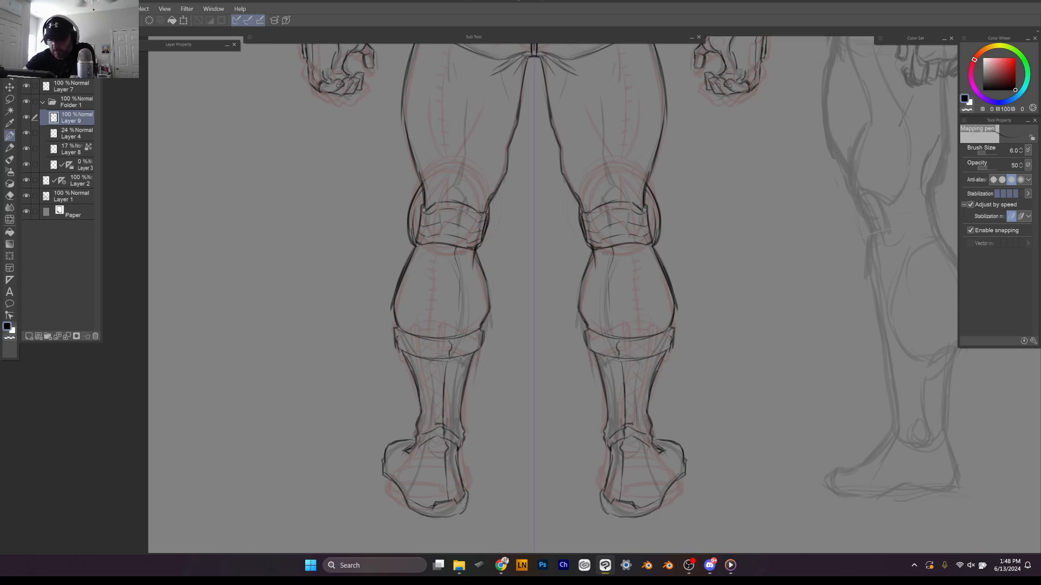
left_click_drag(390, 473, 411, 499)
mouse_move(384, 460)
left_mouse_down()
mouse_move(381, 472)
mouse_move(414, 441)
mouse_move(406, 471)
left_mouse_up()
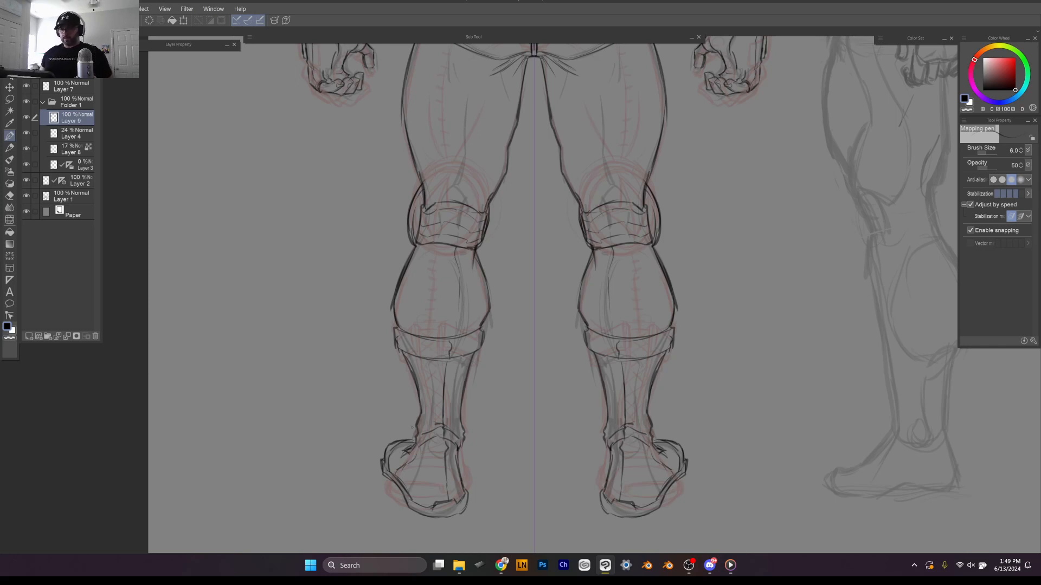
Step: Add short creases below the knee pads and replace the trunks' doubled centre line with a single thin seam that forks below the belt
mouse_move(433, 249)
left_mouse_down()
mouse_move(466, 260)
mouse_move(453, 259)
mouse_move(463, 268)
left_mouse_up()
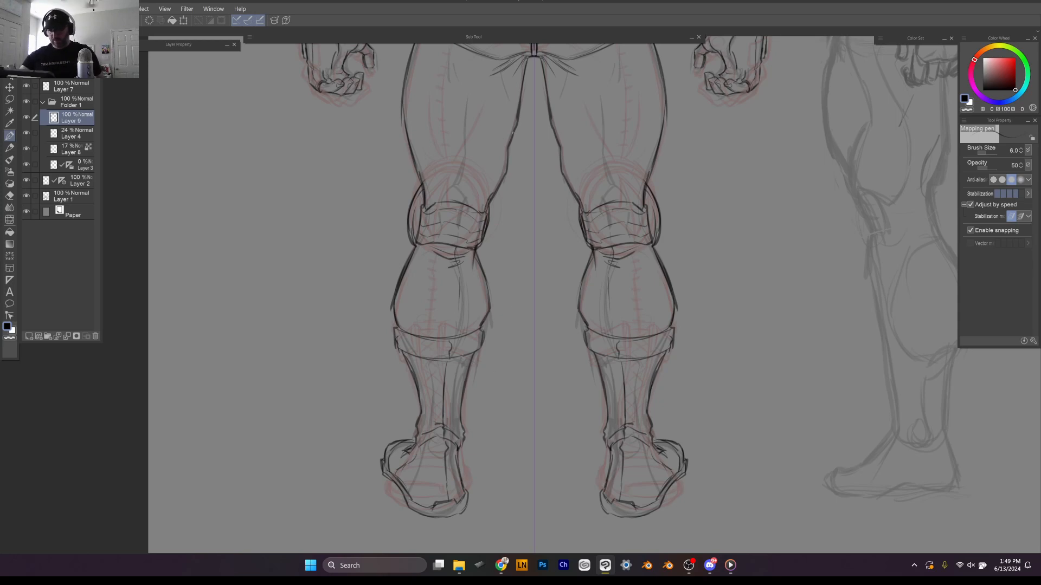
left_click_drag(720, 299, 730, 420)
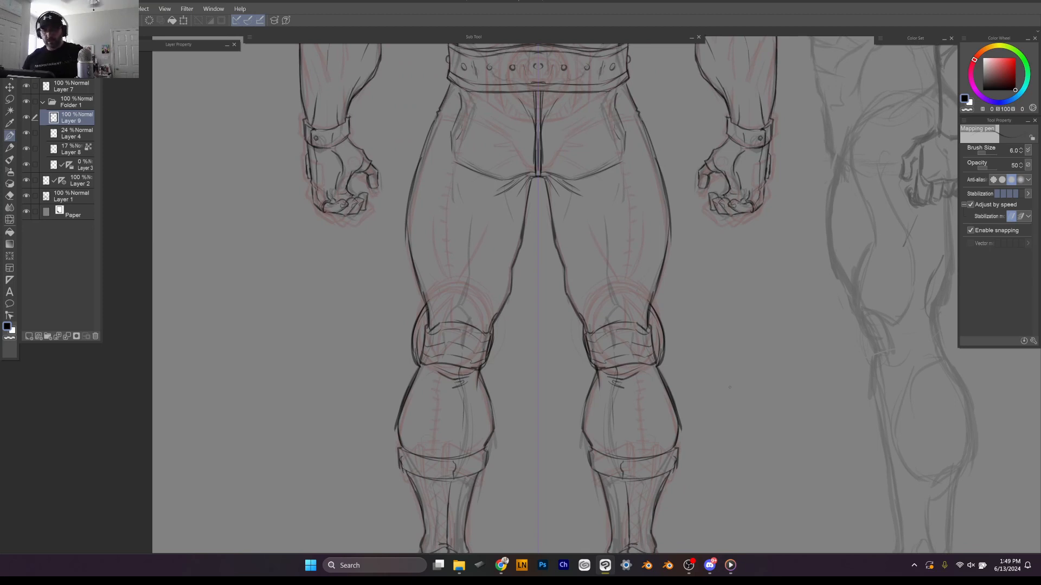
key("e")
left_click_drag(538, 178, 539, 92)
key("b")
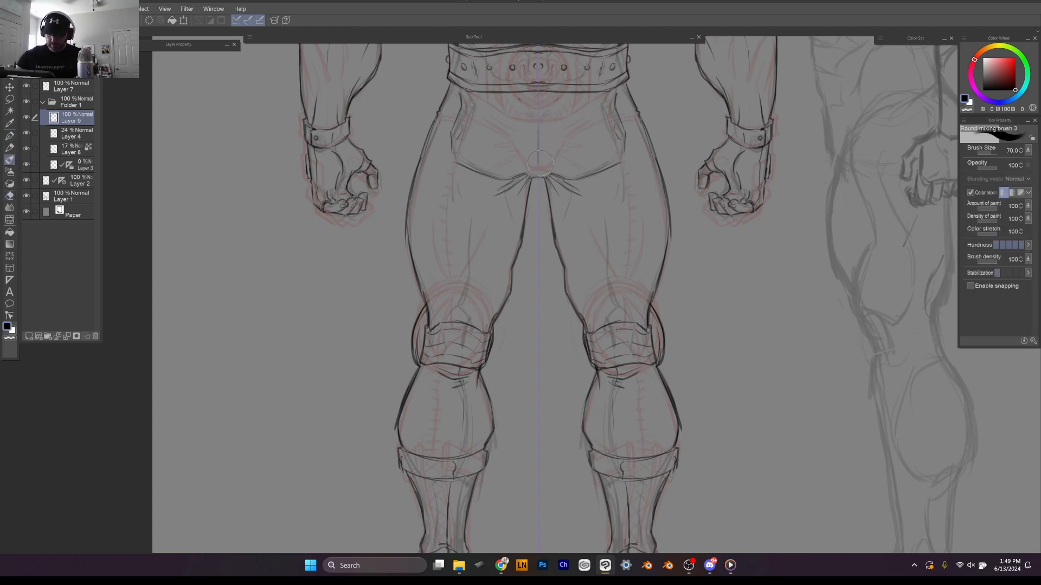
key("p")
left_click_drag(533, 104, 539, 166)
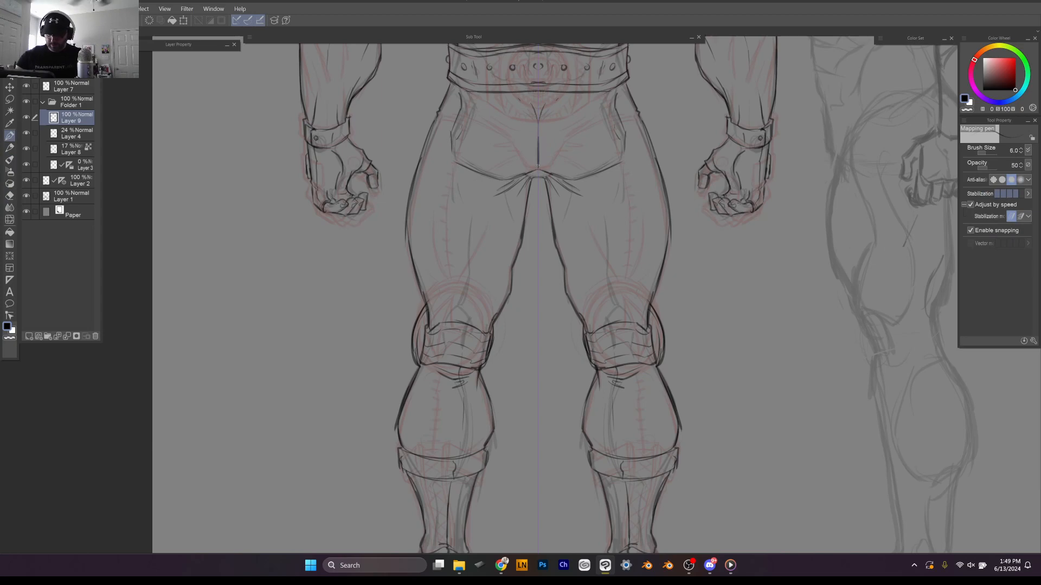
Step: Run a vertical seam with short cross stitches down each side of the trunks, the back of each thigh and each calf
scroll(627, 115, "up", 1)
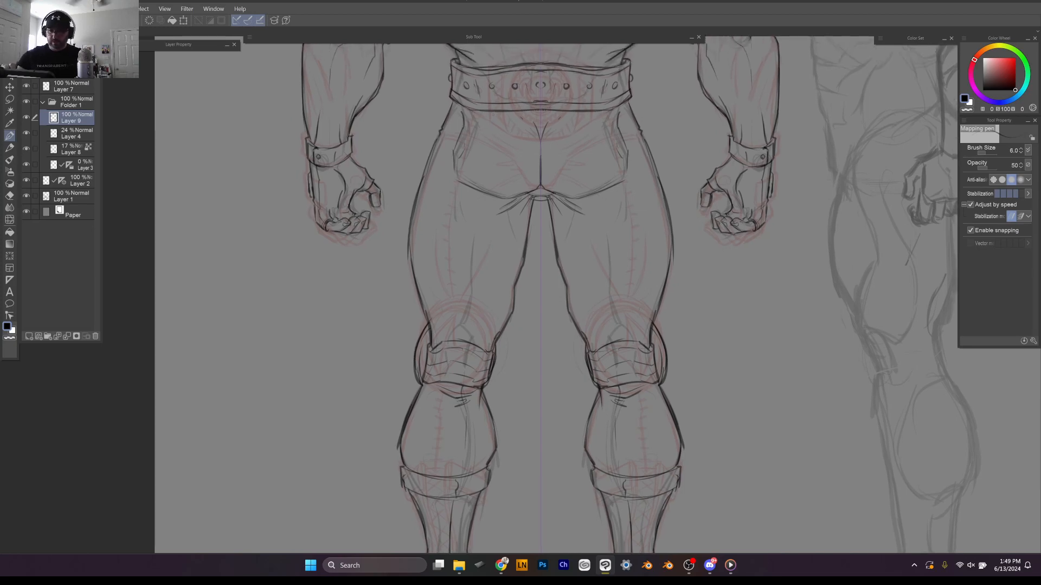
left_click_drag(490, 150, 465, 338)
key("ctrl+z")
left_click_drag(497, 187, 505, 125)
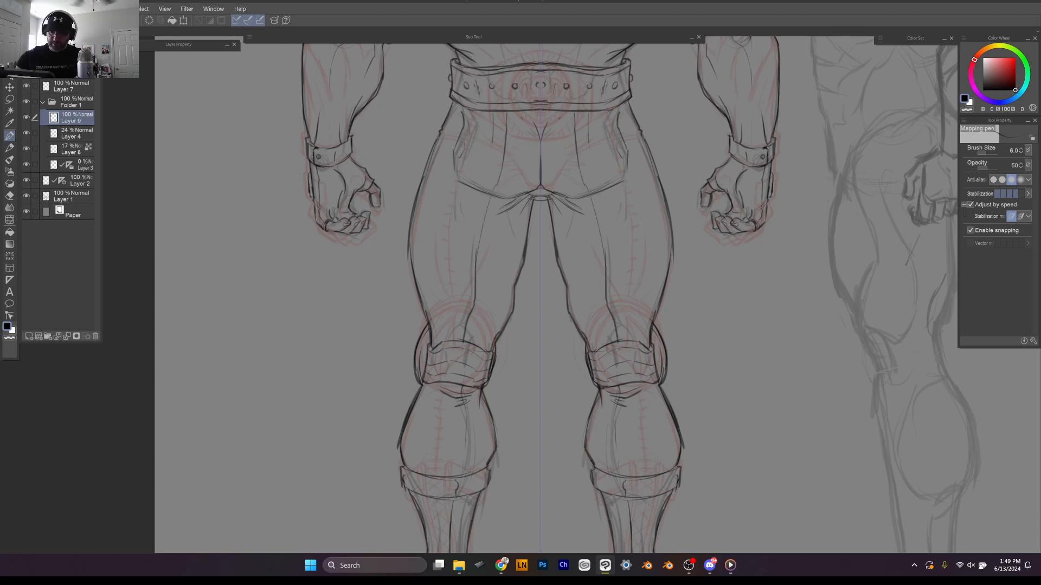
key("e")
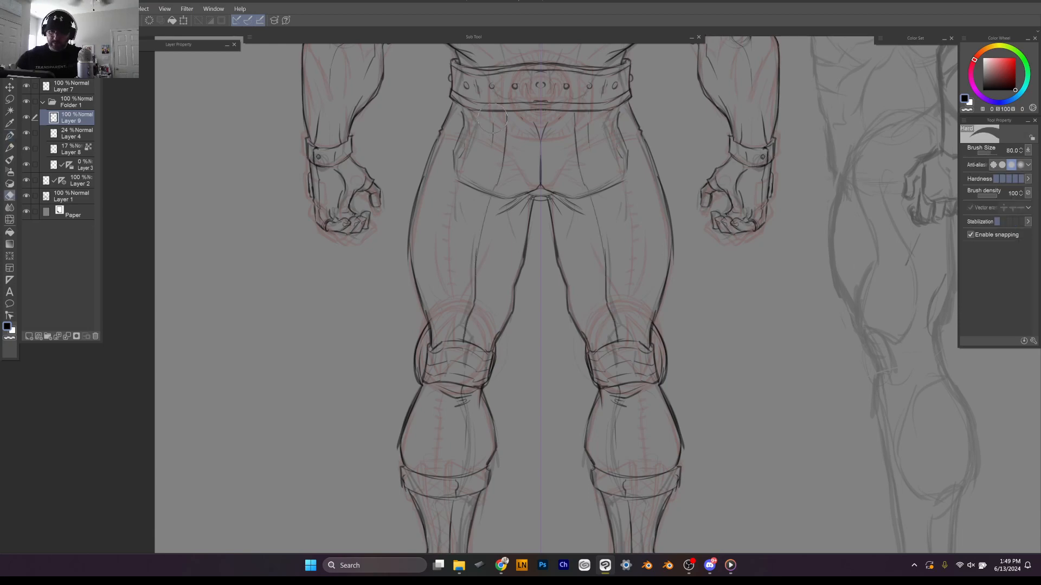
scroll(676, 284, "down", 3)
scroll(678, 228, "up", 3)
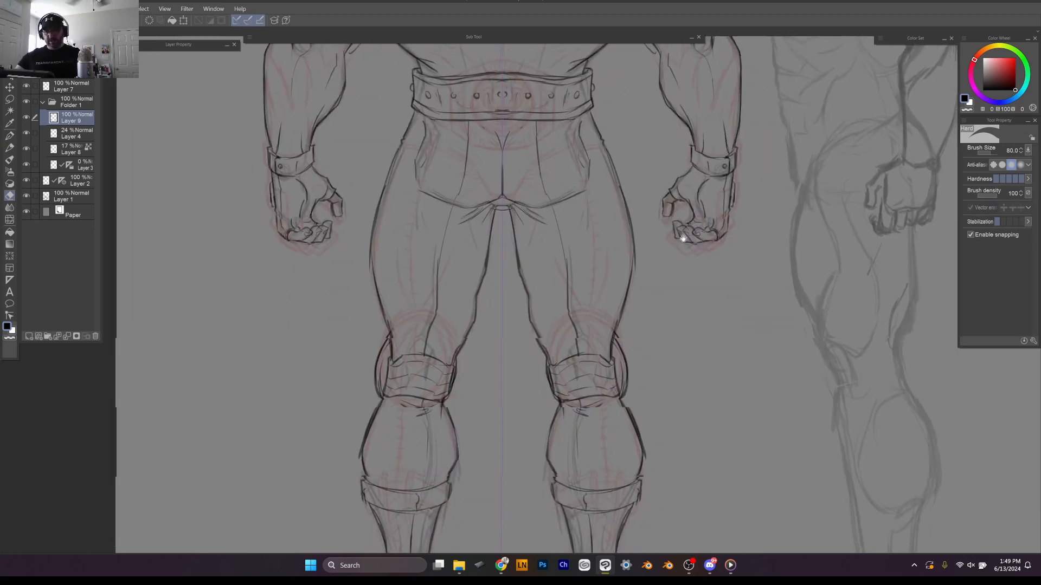
key("p")
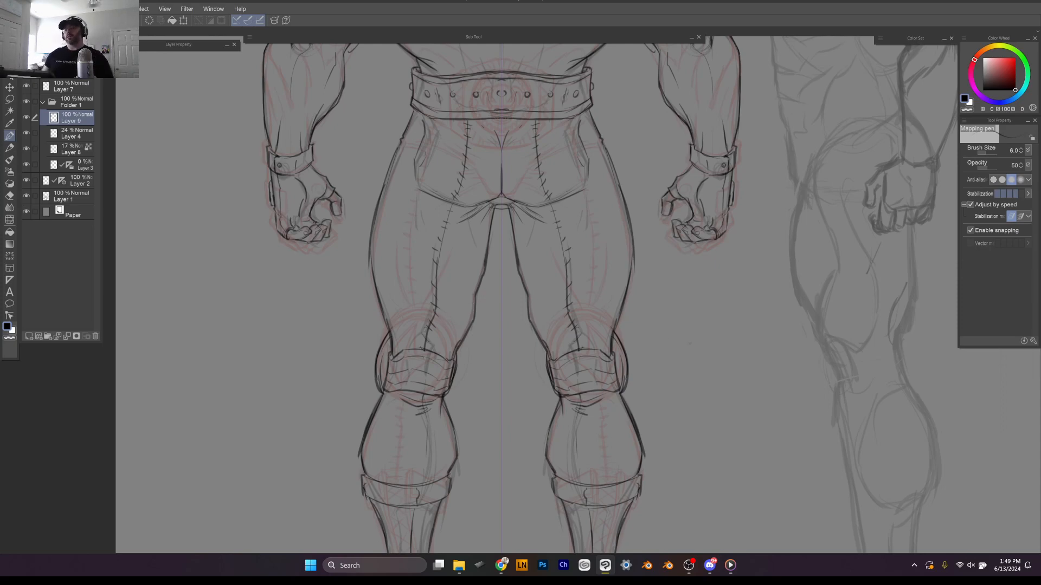
left_click_drag(673, 358, 690, 256)
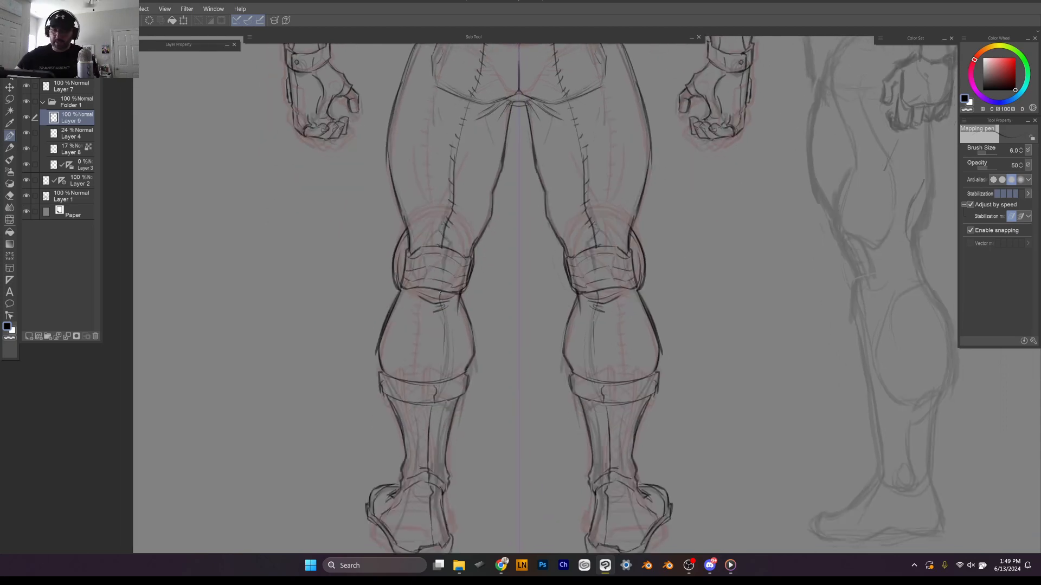
left_click_drag(444, 325, 447, 380)
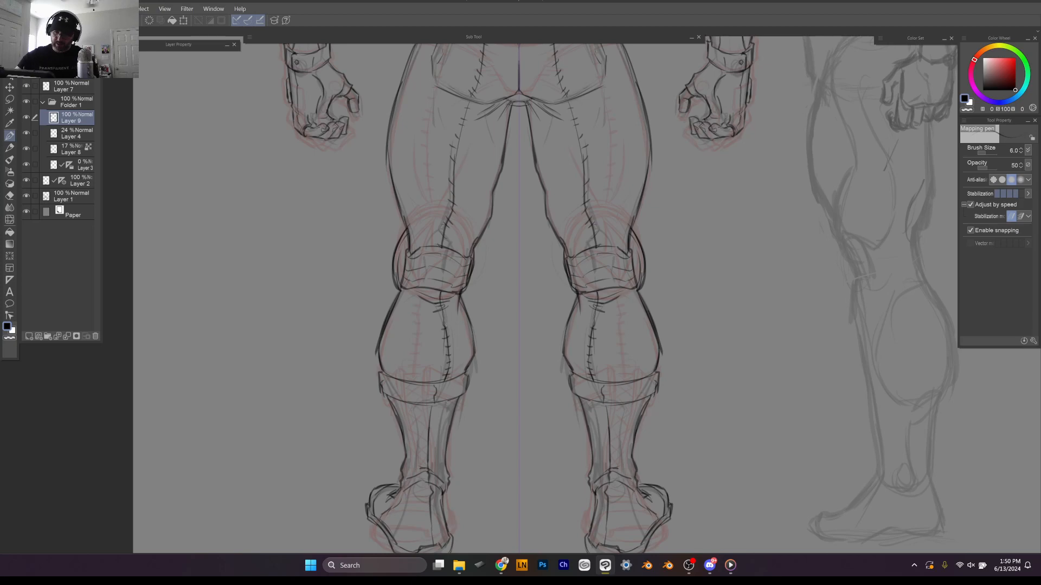
left_click_drag(768, 269, 746, 409)
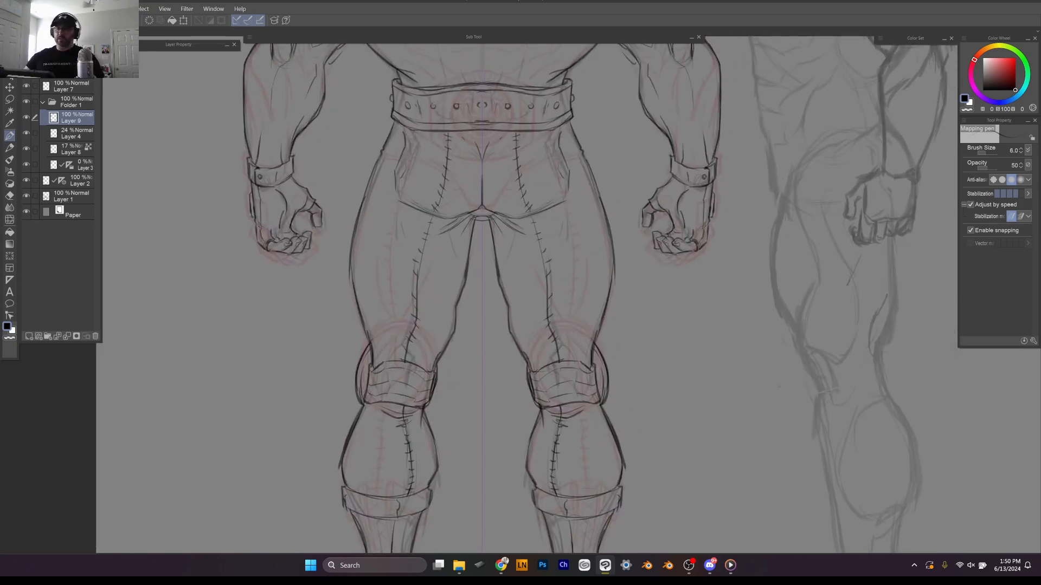
scroll(808, 374, "down", 4)
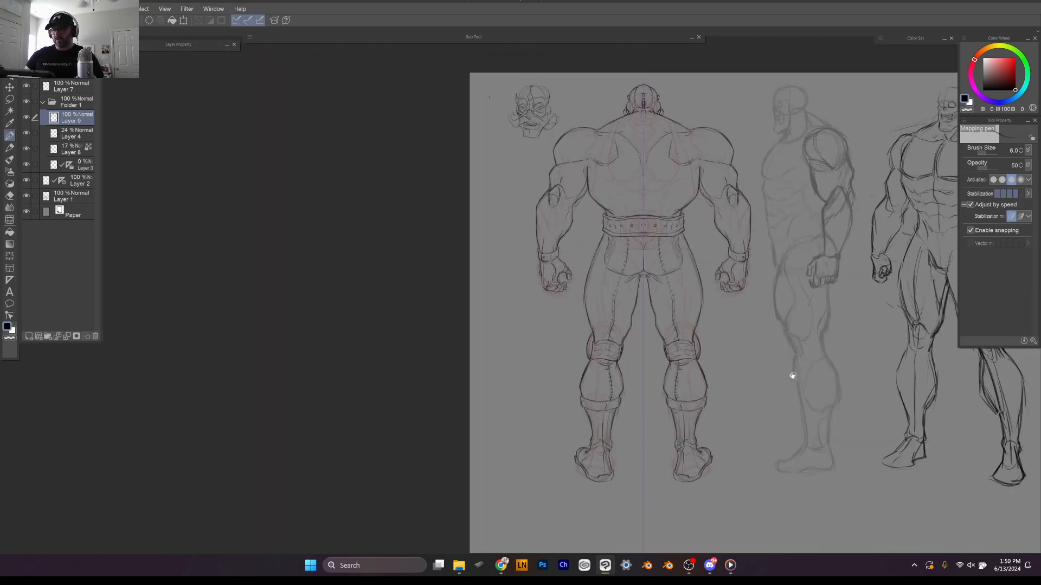
scroll(644, 208, "up", 5)
scroll(692, 319, "down", 2)
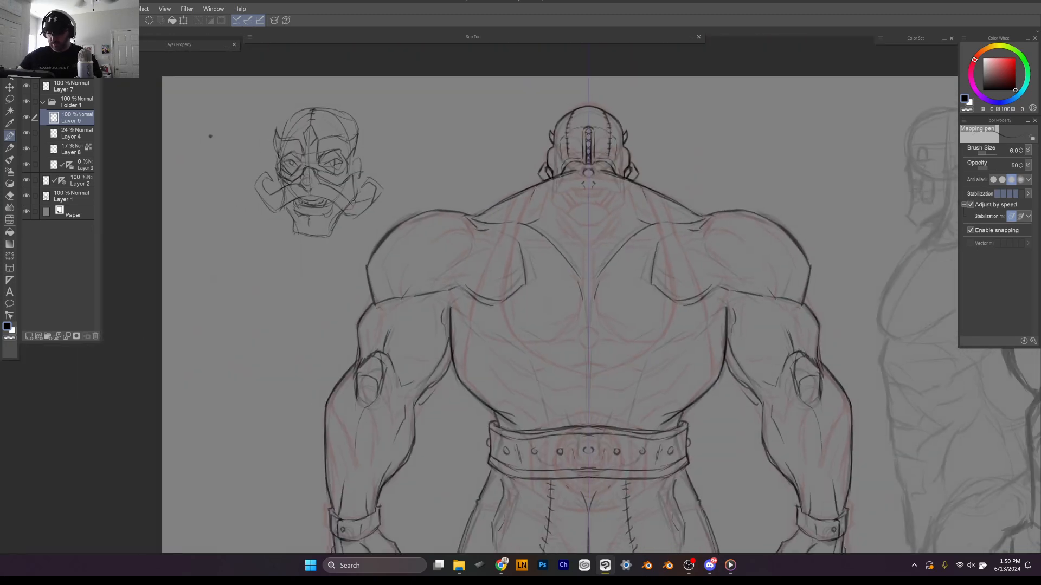
left_click_drag(531, 215, 561, 232)
left_click_drag(646, 213, 615, 233)
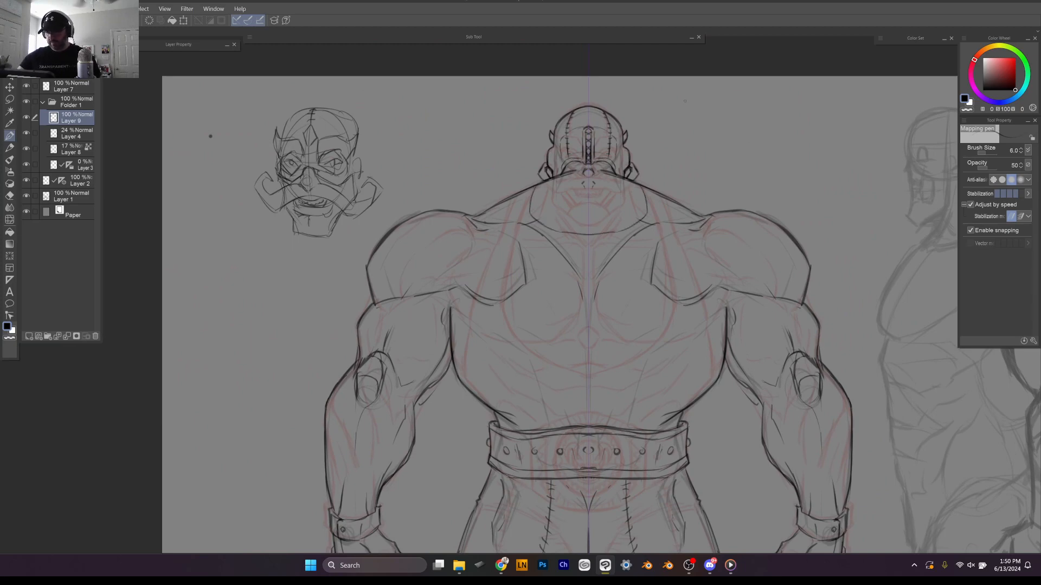
key("ctrl+z")
key("ctrl+z")
key("ctrl+z")
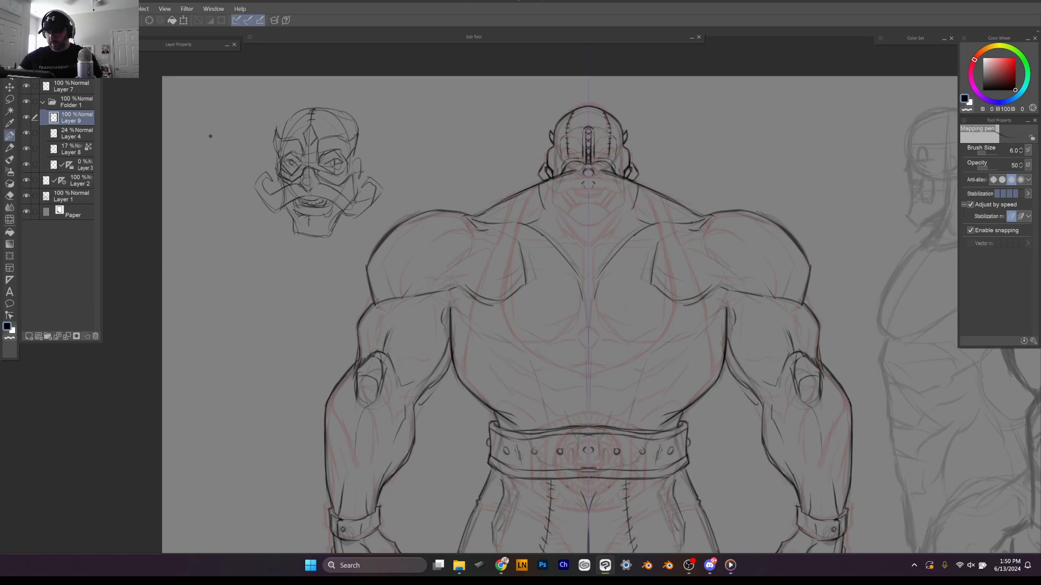
Step: Draw the mask's curved lower edge across the nape and a long mirrored singlet edge from each shoulder down to the waist
left_click_drag(632, 200, 600, 218)
left_click_drag(542, 197, 577, 218)
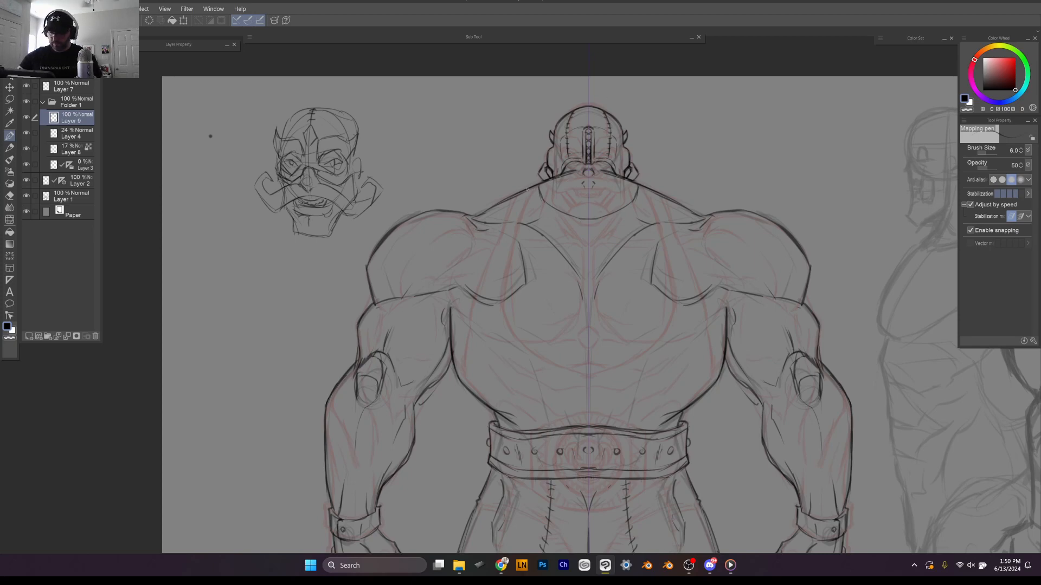
mouse_move(528, 187)
left_mouse_down()
mouse_move(476, 292)
mouse_move(465, 386)
left_mouse_up()
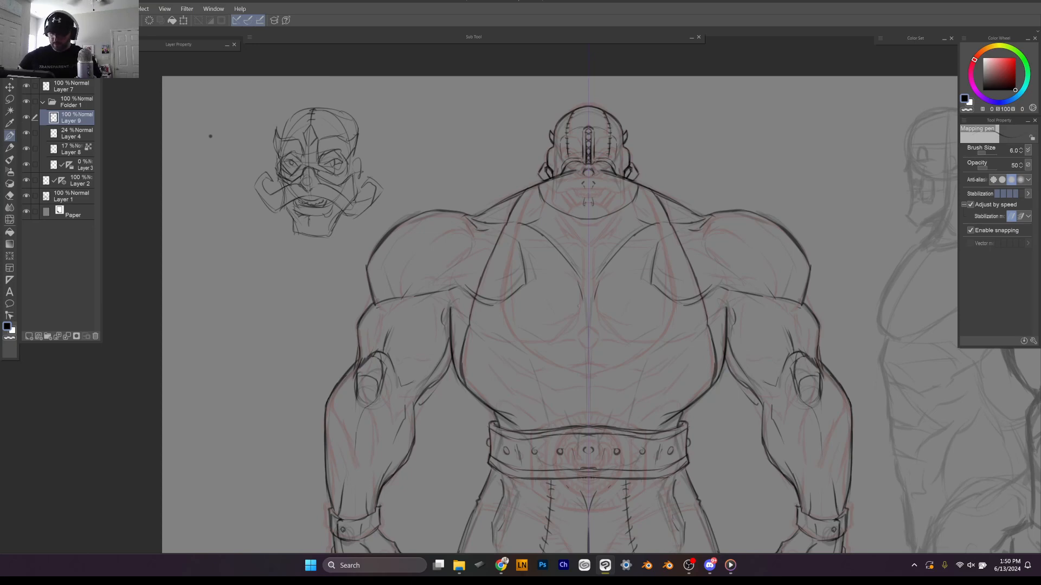
Step: Draw angled muscle lines under the shoulder blades and down the lower back to the belt, with the red Layer 8 sketch hidden
left_click_drag(578, 313, 560, 334)
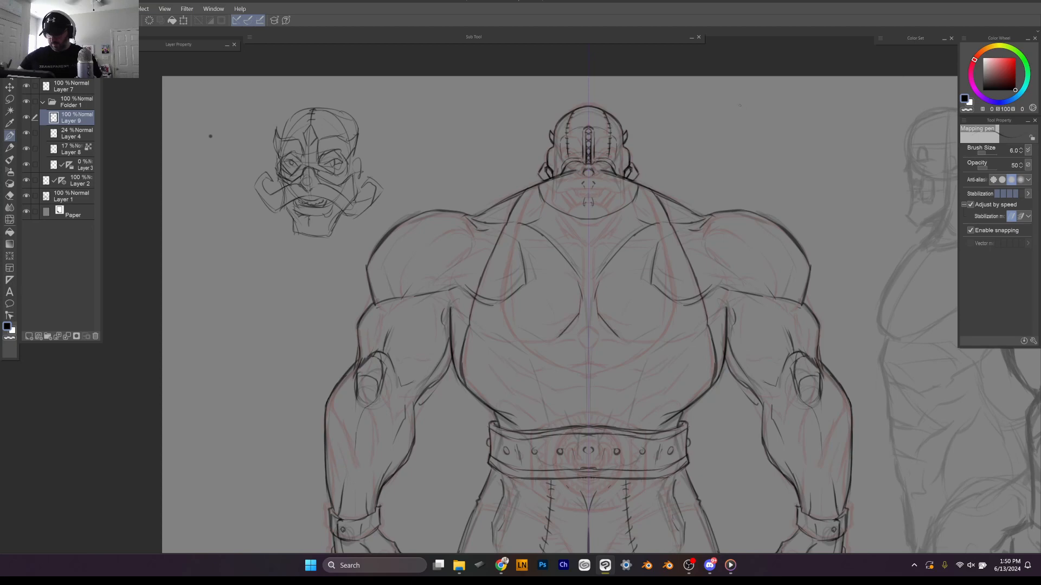
left_click_drag(455, 309, 469, 317)
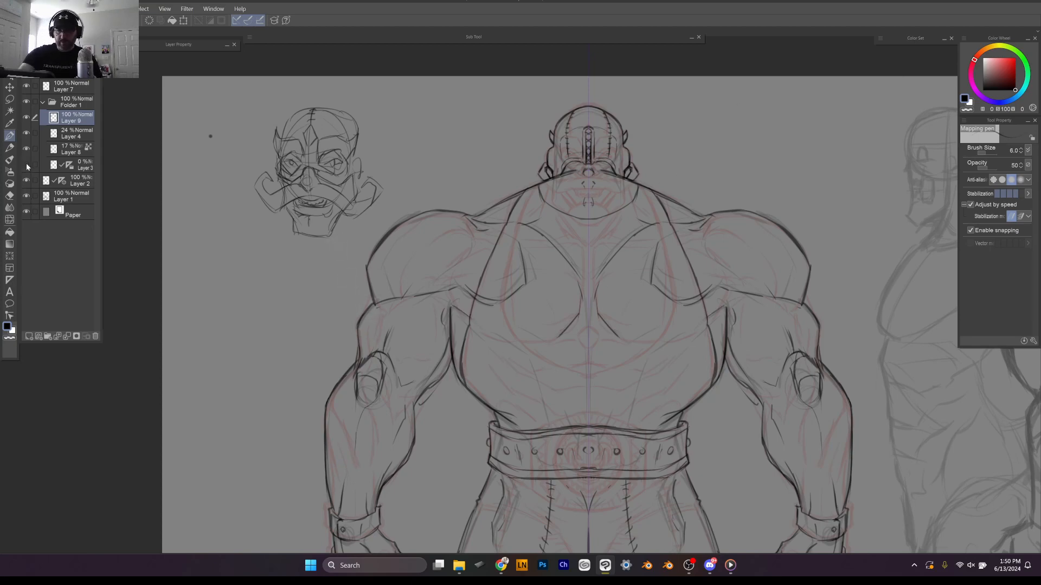
left_click(26, 149)
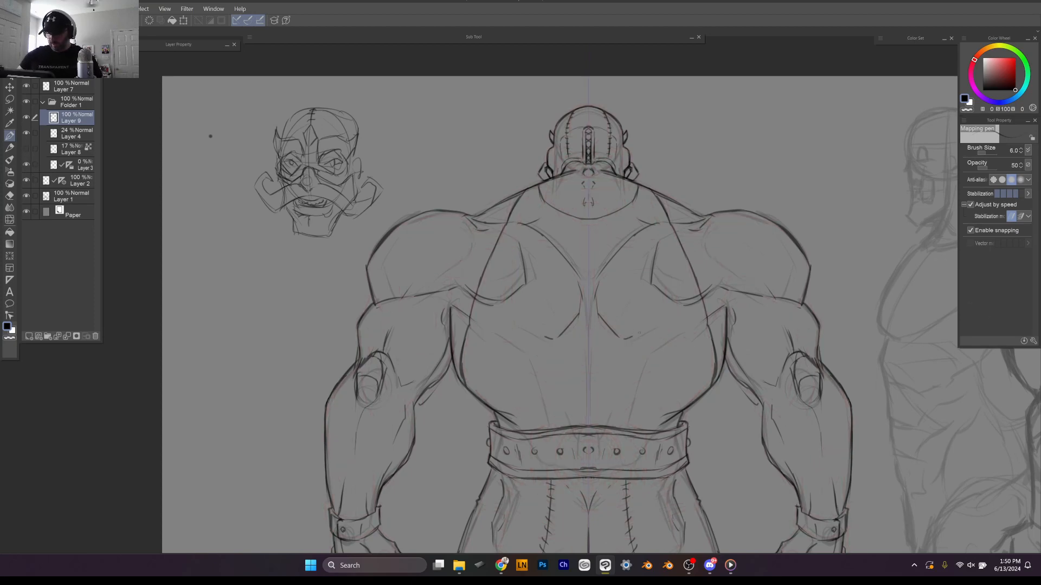
left_click_drag(532, 329, 545, 337)
left_click_drag(553, 377, 575, 424)
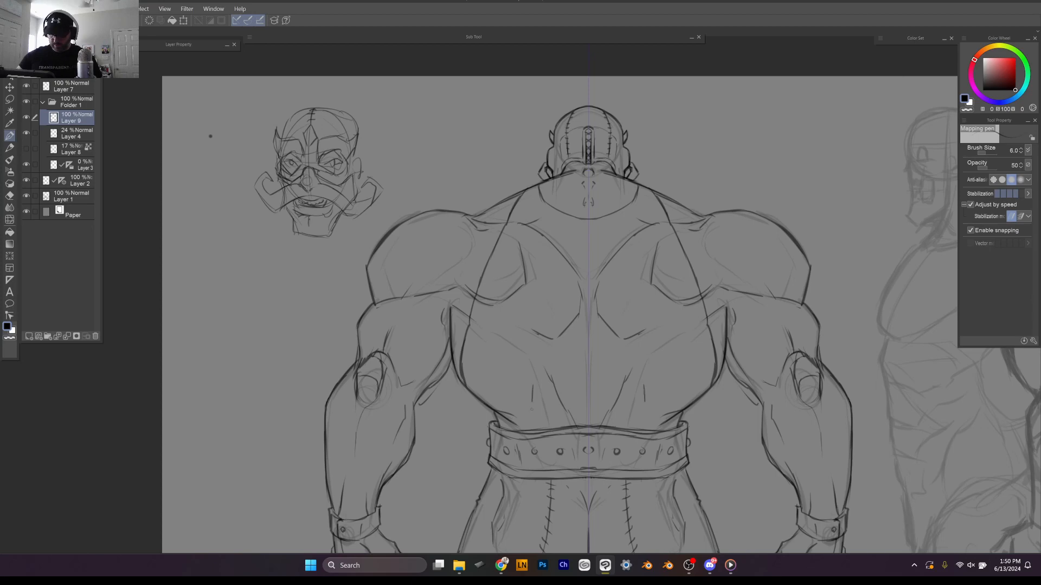
mouse_move(536, 331)
left_mouse_down()
mouse_move(507, 363)
mouse_move(532, 387)
left_mouse_up()
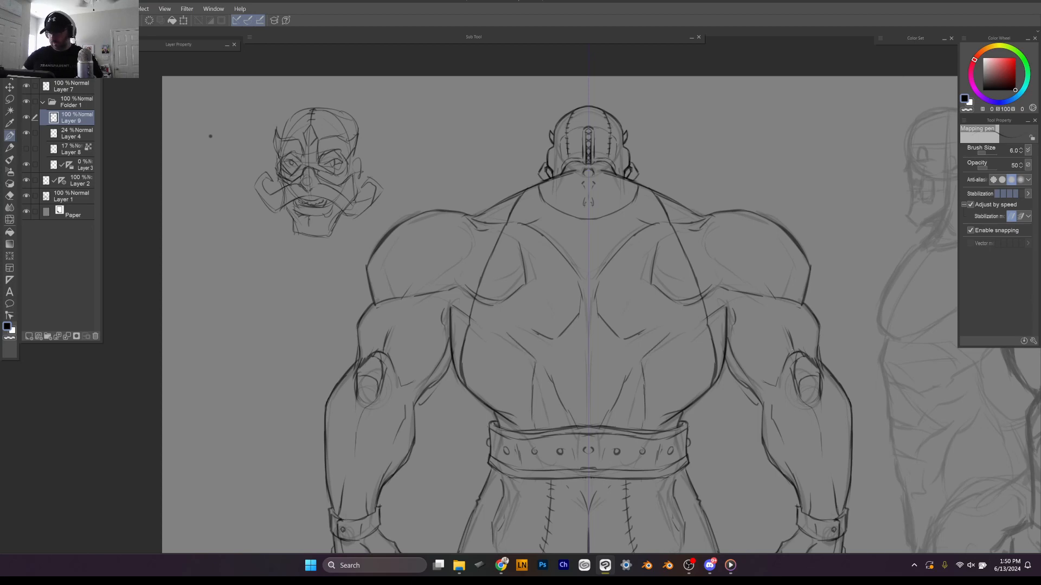
Step: Examine the back-view line art up close and as a whole beside the side-view and front-view sketches
mouse_move(816, 411)
left_mouse_down()
mouse_move(793, 263)
mouse_move(781, 358)
left_mouse_up()
left_click_drag(710, 195, 705, 216)
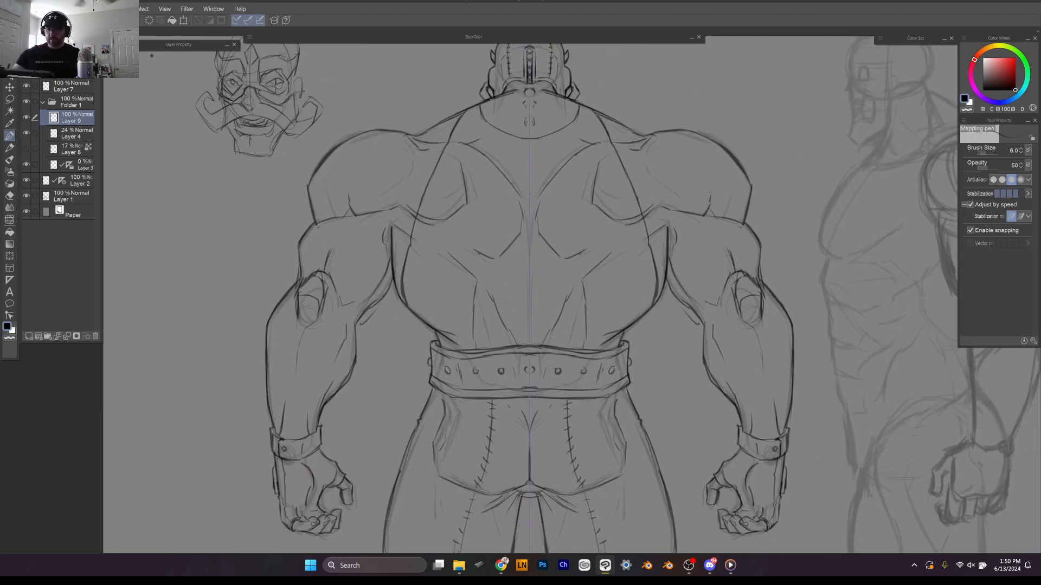
left_click_drag(689, 137, 670, 152)
scroll(795, 353, "down", 5)
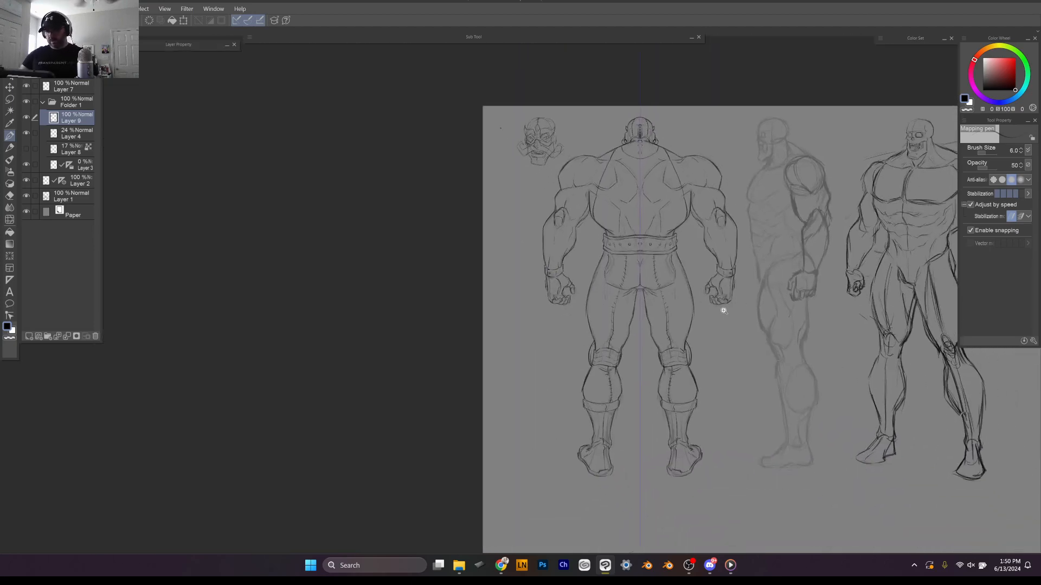
scroll(762, 350, "up", 5)
left_click_drag(762, 351, 765, 213)
left_click_drag(806, 102, 698, 242)
scroll(792, 350, "down", 3)
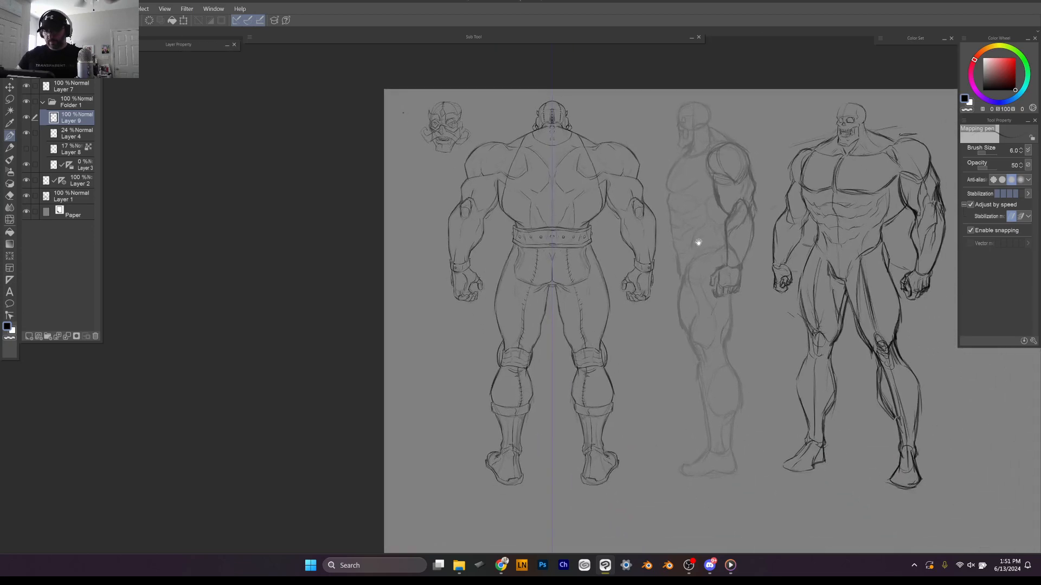
scroll(707, 352, "up", 3)
left_click_drag(725, 342, 711, 357)
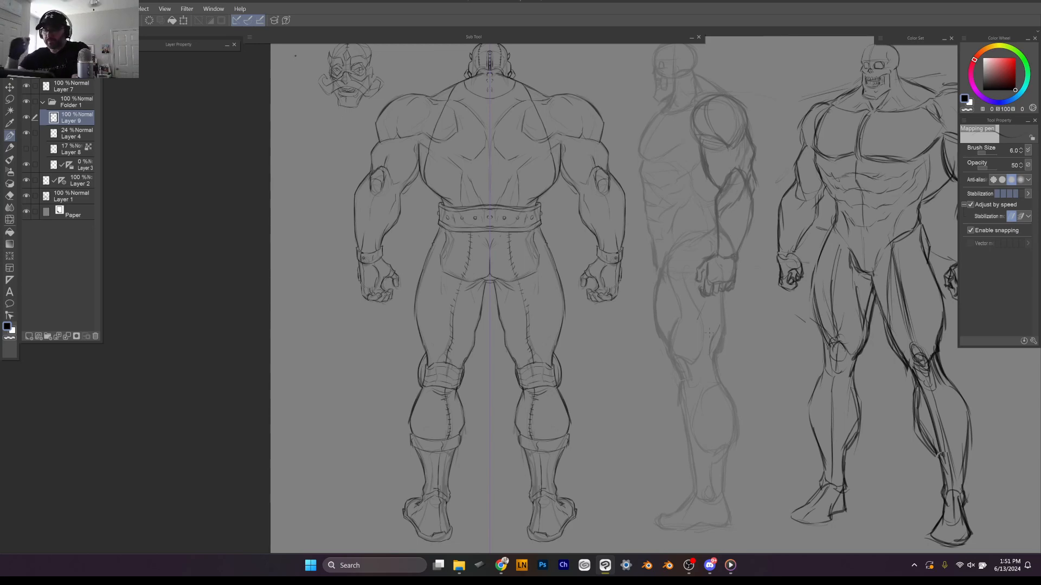
left_click_drag(709, 333, 665, 347)
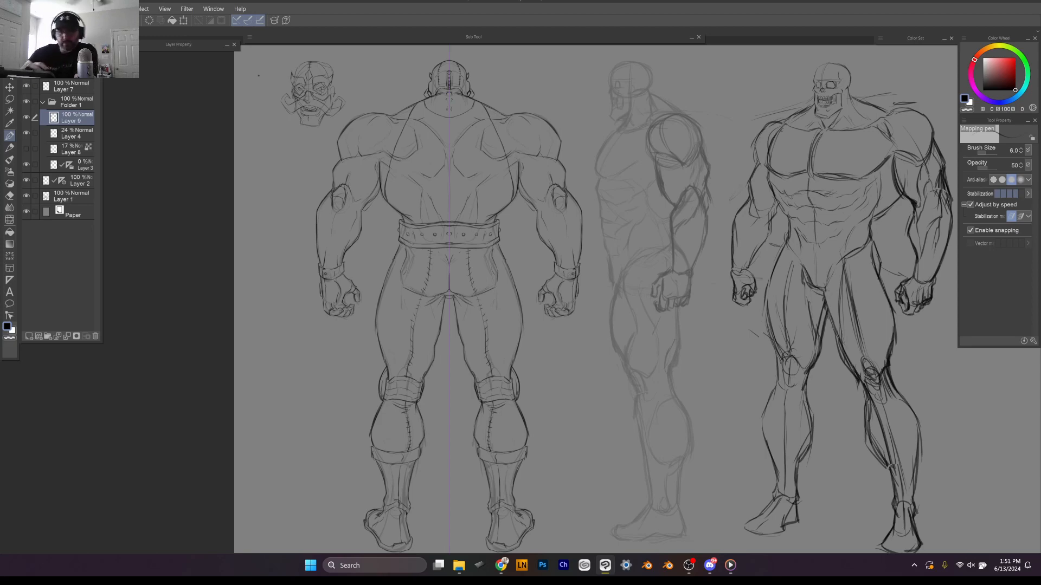
Step: Identify the front-view figure's sketch layer by toggling its visibility and add a new layer above Layer 7
left_click(26, 86)
left_click(26, 86)
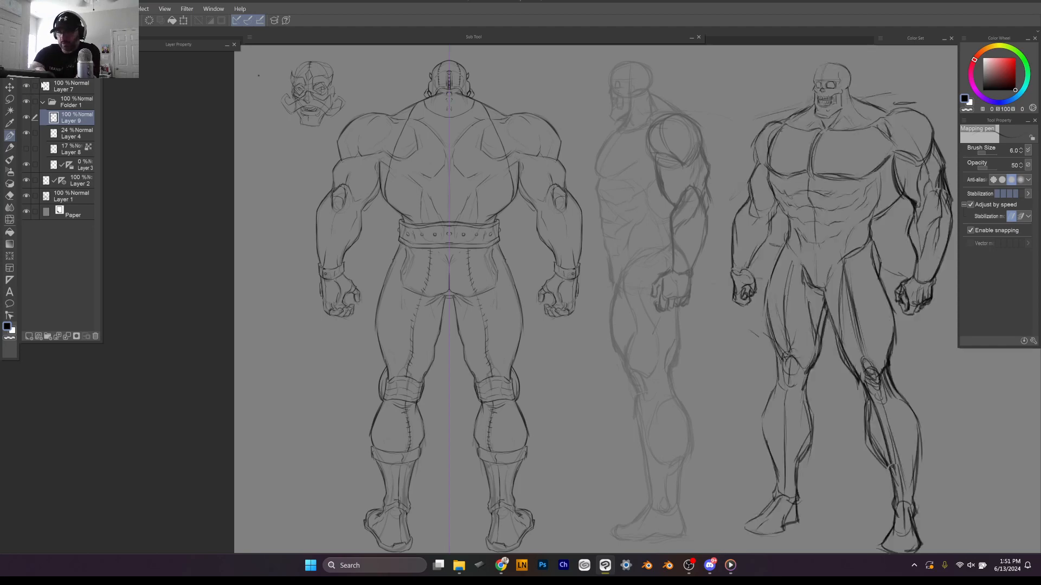
left_click(44, 86)
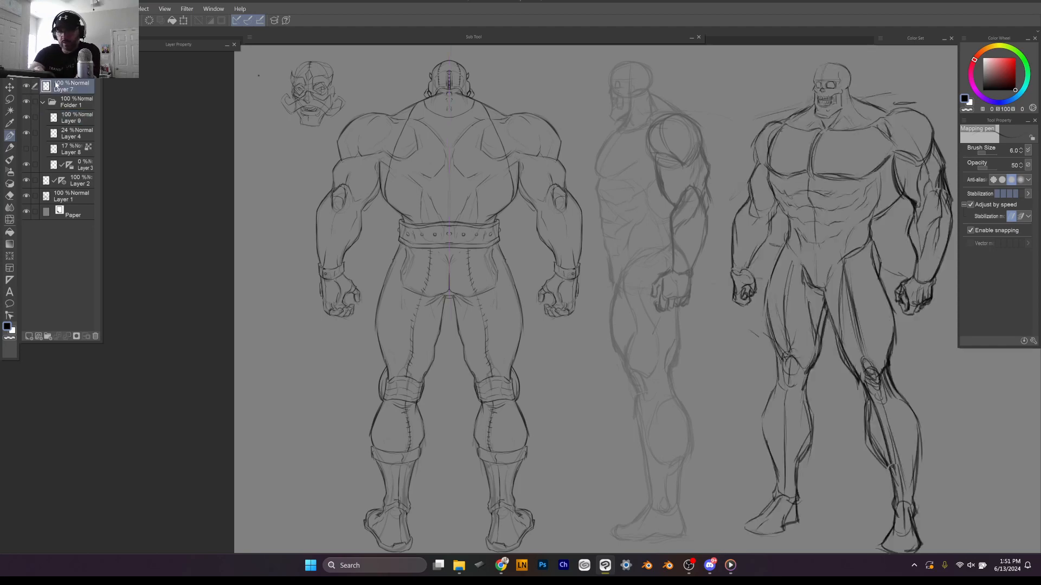
left_click(30, 337)
Step: Reduce the opacity of the front-view sketch on Layer 7 to 22%
left_click(70, 103)
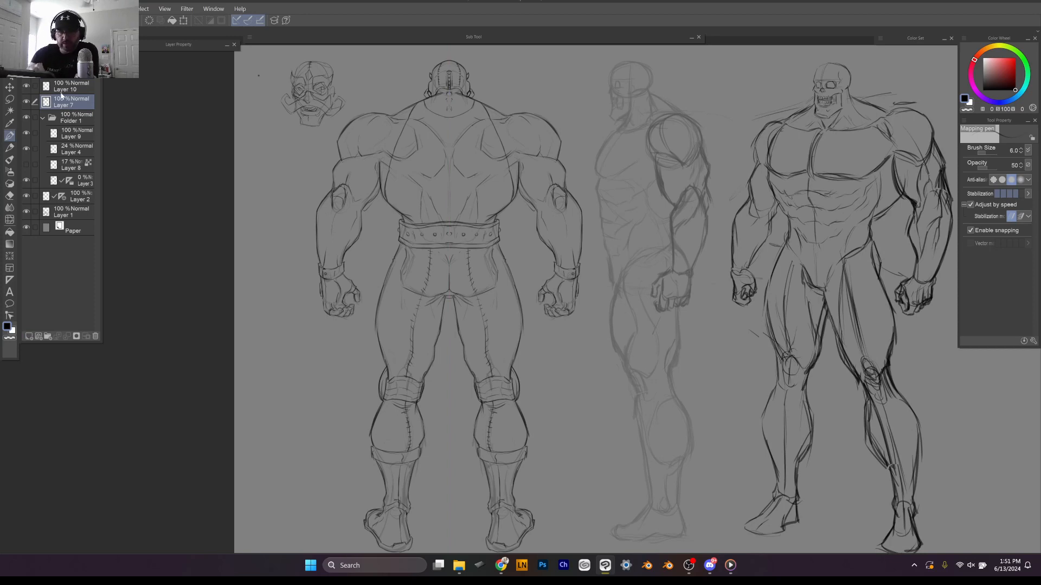
left_click(26, 101)
left_click(25, 101)
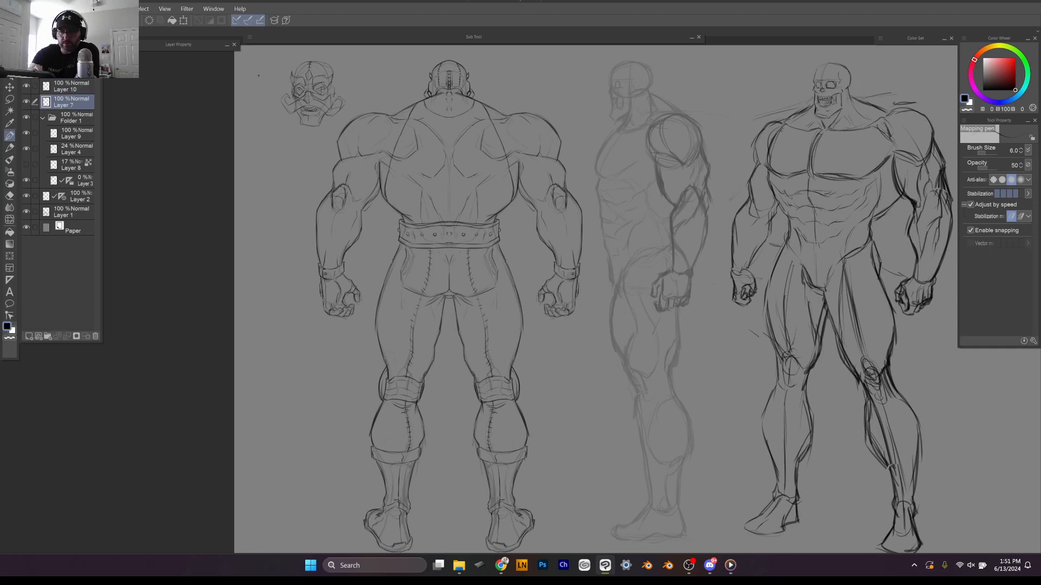
left_click_drag(81, 62, 62, 63)
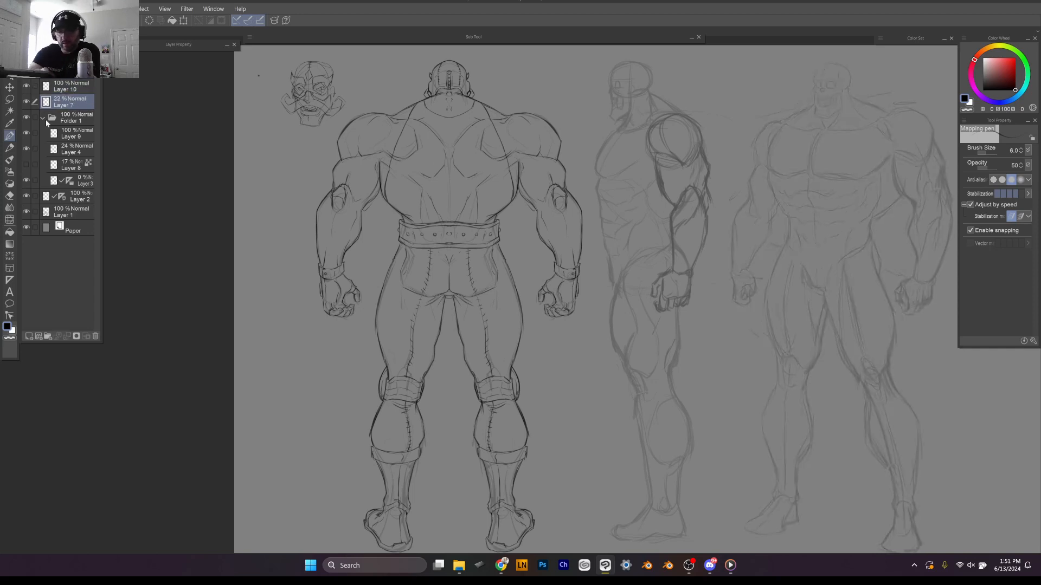
Step: Hide the side-view sketch and move Layers 7 and 10 together so the faded sketch sits beside the back-view figure
left_click(28, 84)
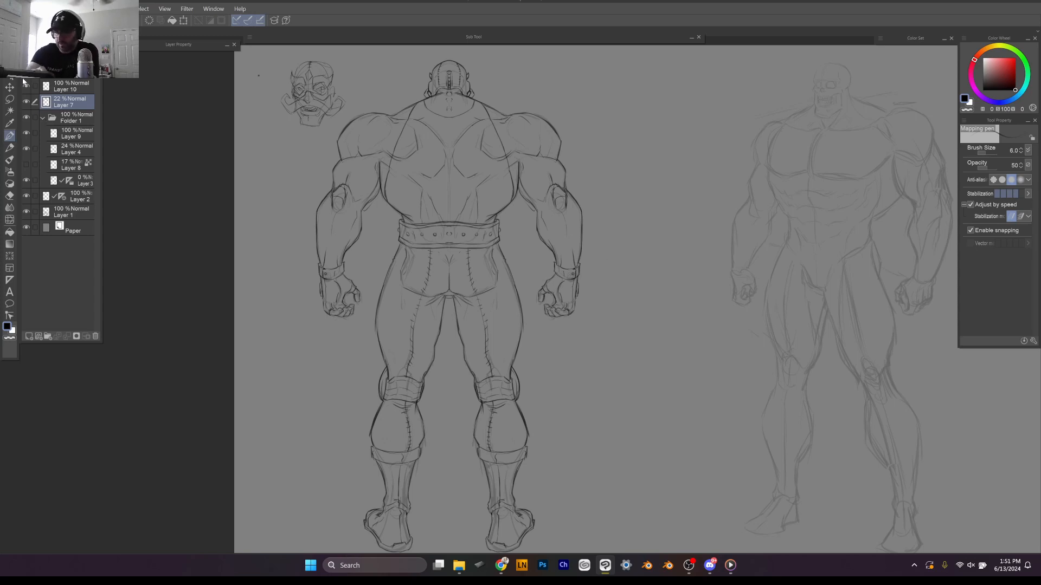
left_click(73, 88, "ctrl")
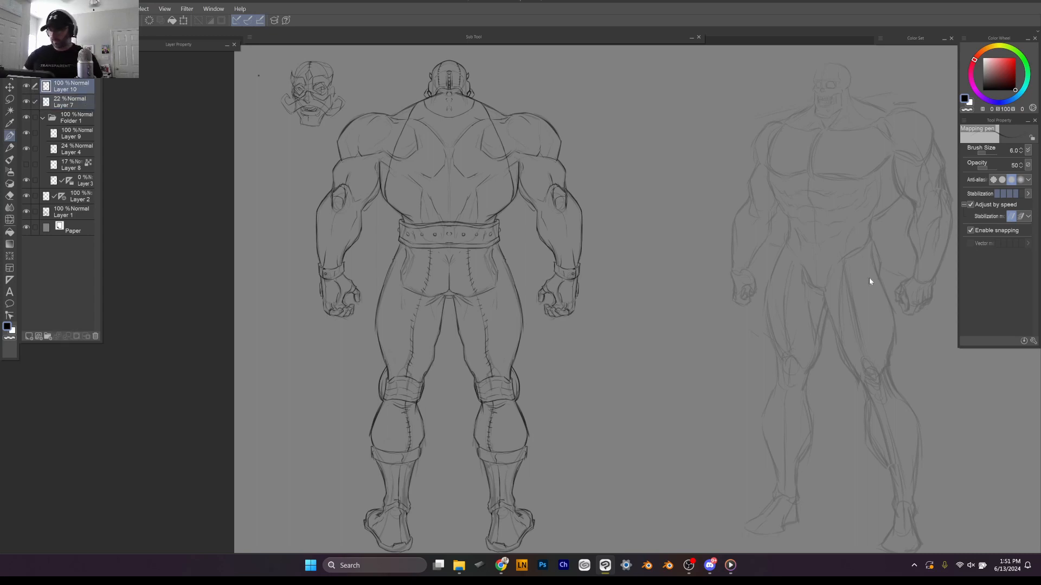
mouse_move(869, 280)
left_mouse_down()
mouse_move(705, 289)
mouse_move(735, 298)
left_mouse_up()
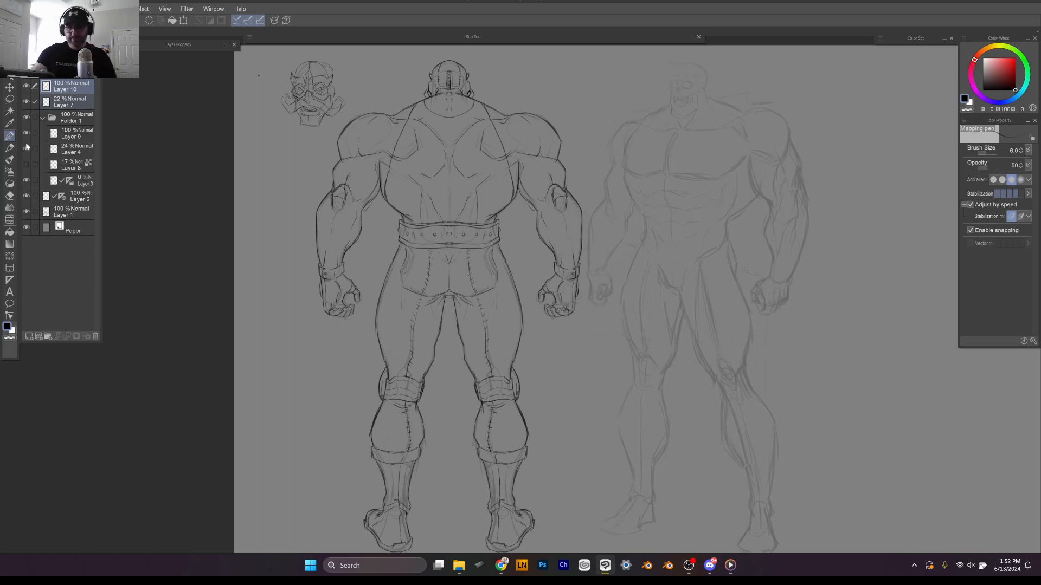
Step: Show the red costume drawing on Layer 8 at 100% opacity and hide the back-view line art on Layer 9
left_click(27, 164)
left_click(73, 164)
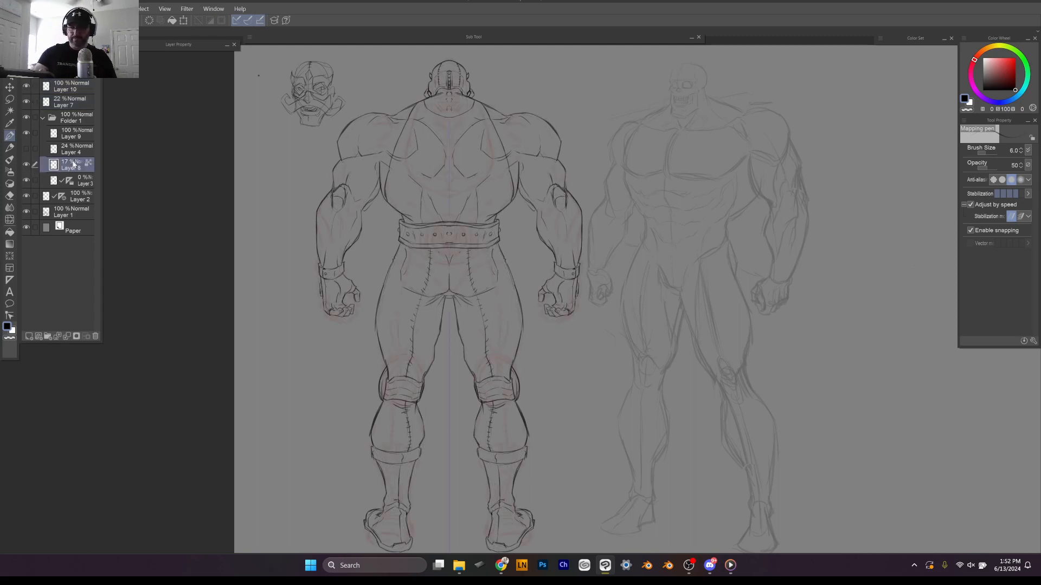
left_click_drag(68, 57, 93, 57)
left_click(27, 134)
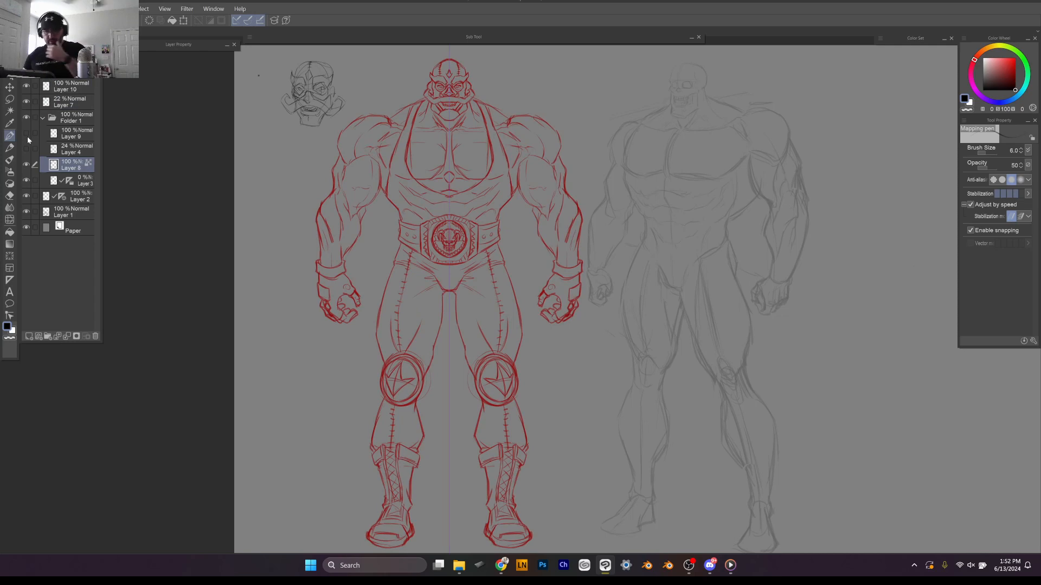
scroll(542, 298, "down", 1)
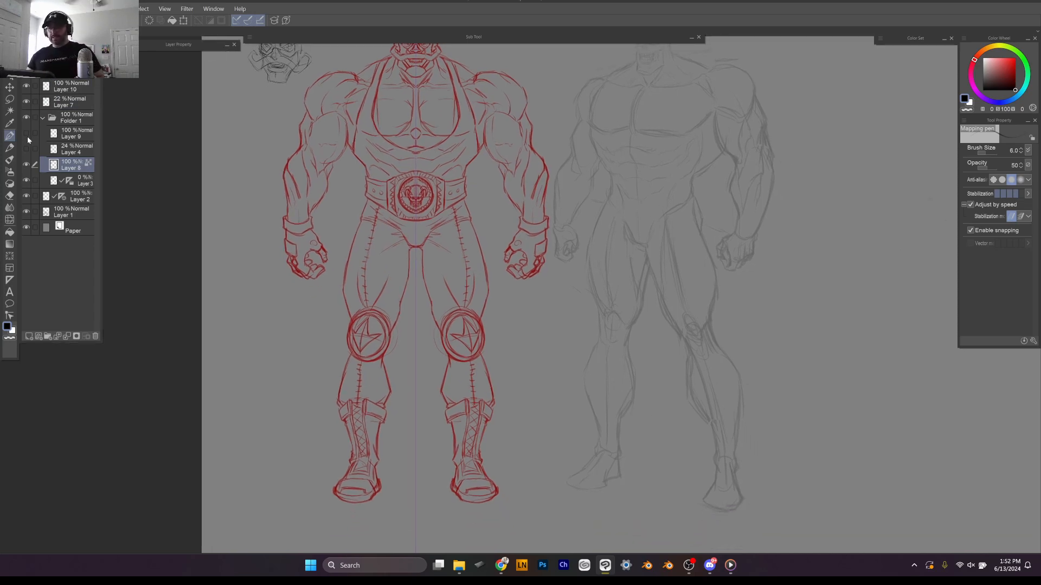
scroll(542, 298, "up", 3)
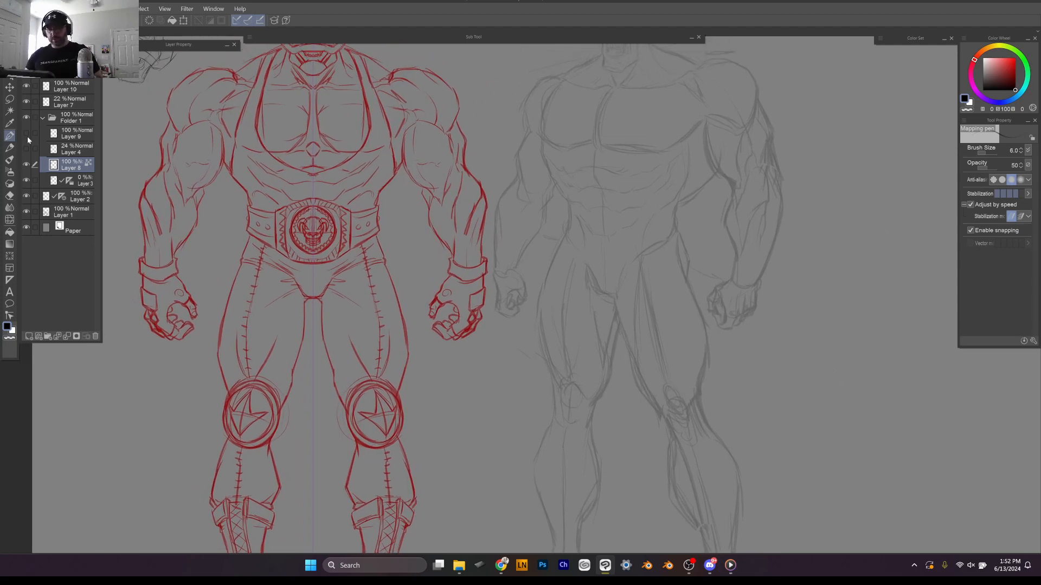
left_click_drag(800, 340, 808, 390)
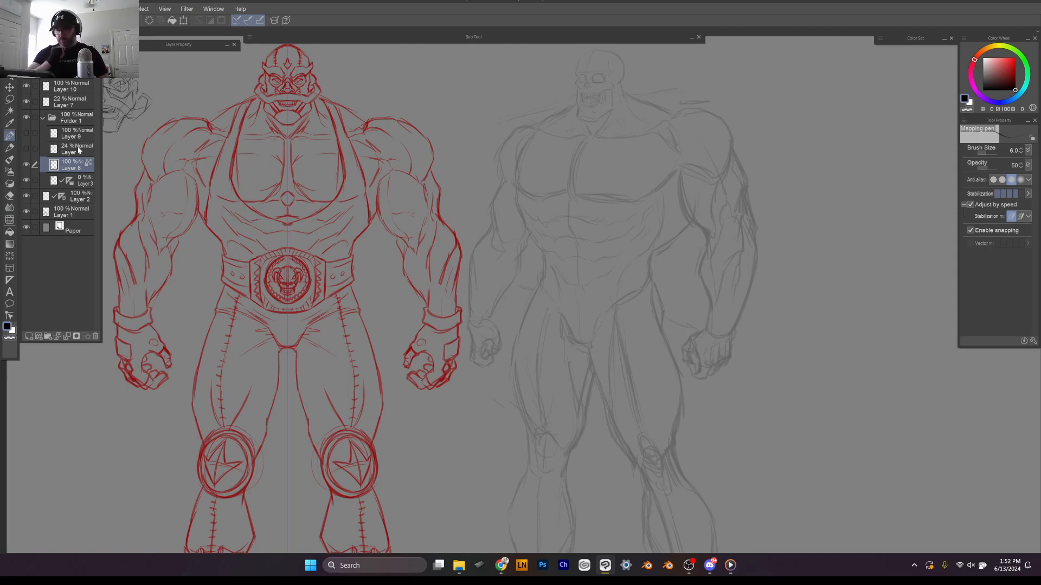
Step: Lasso the near arm of the Layer 7 sketch, enlarge it to 107% from a pivot in the shoulder, and deselect it
left_click(55, 98)
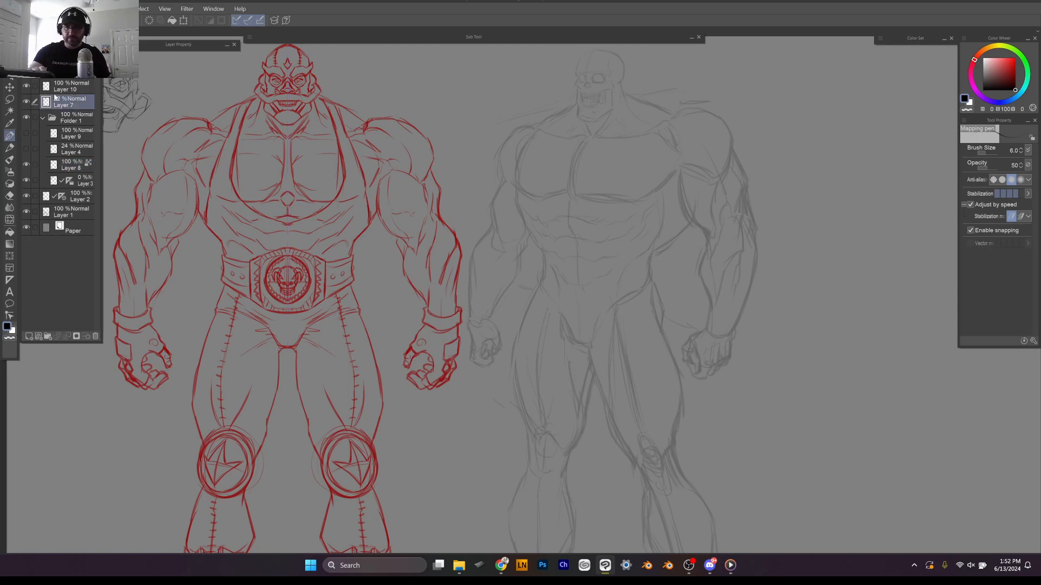
key("m")
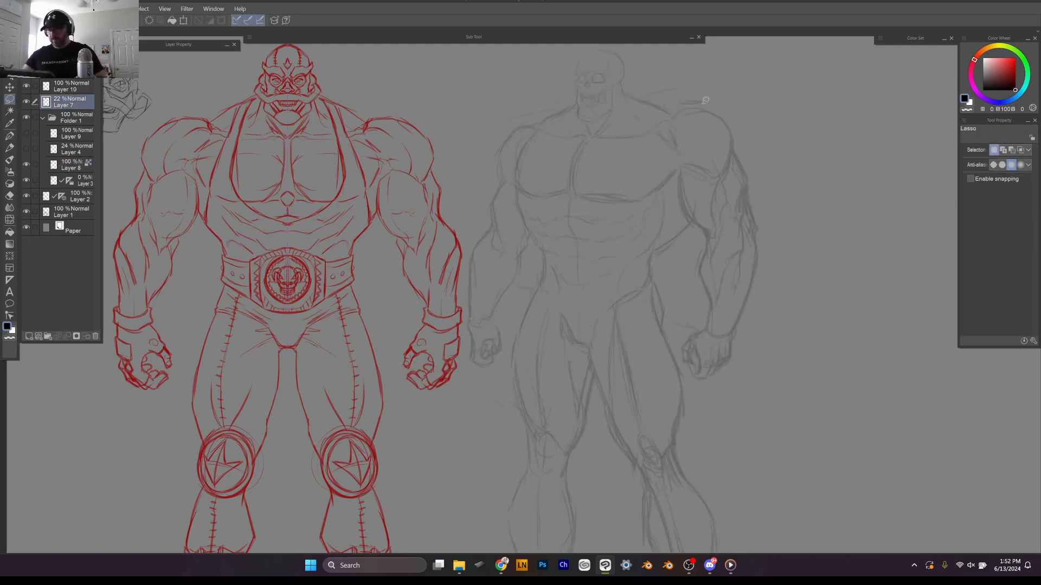
mouse_move(694, 102)
left_mouse_down()
mouse_move(677, 347)
mouse_move(750, 391)
mouse_move(792, 148)
mouse_move(699, 97)
left_mouse_up()
key("ctrl+t")
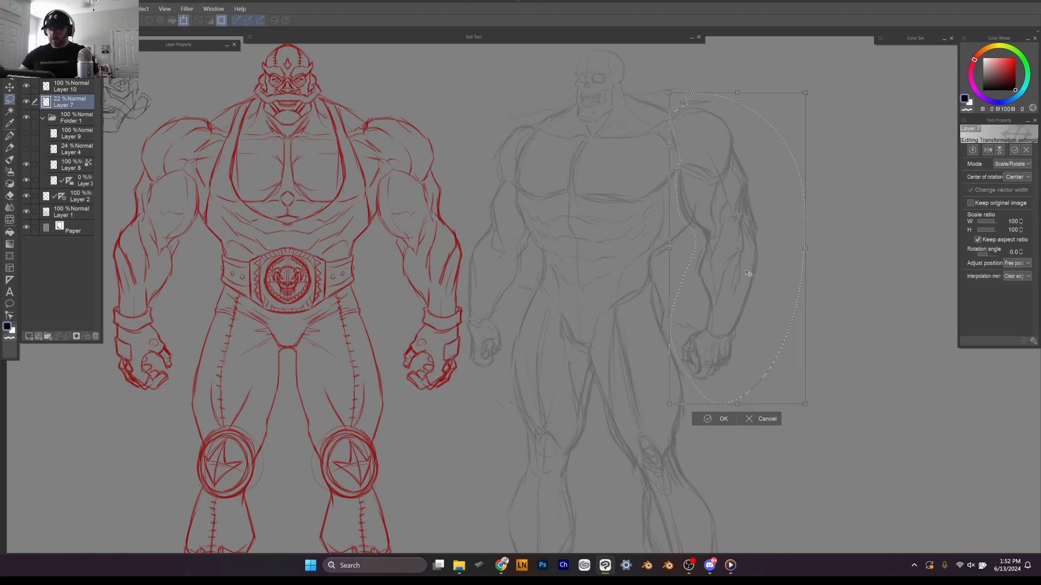
left_click_drag(737, 248, 704, 139)
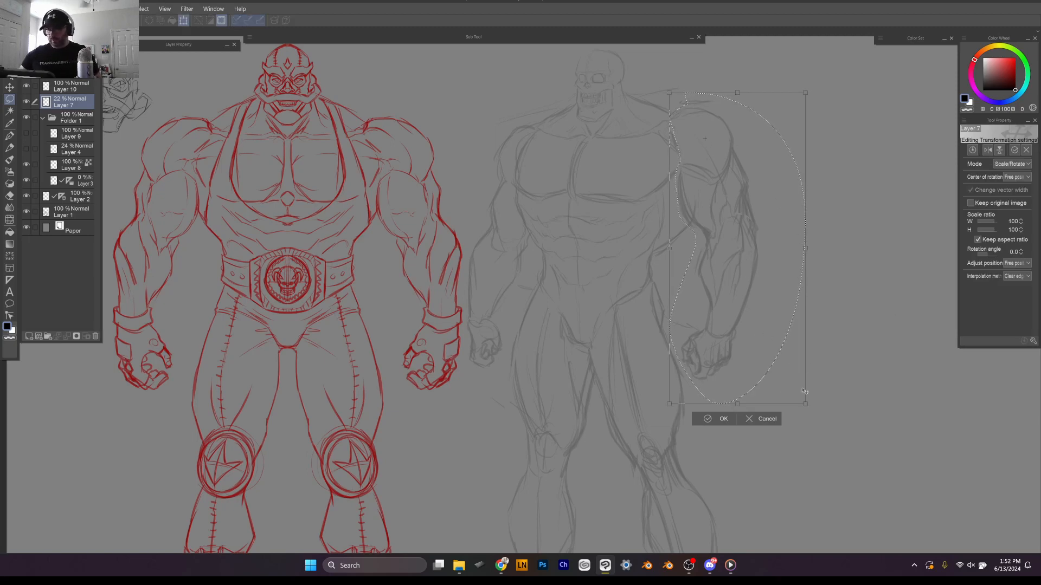
left_click_drag(805, 403, 810, 414)
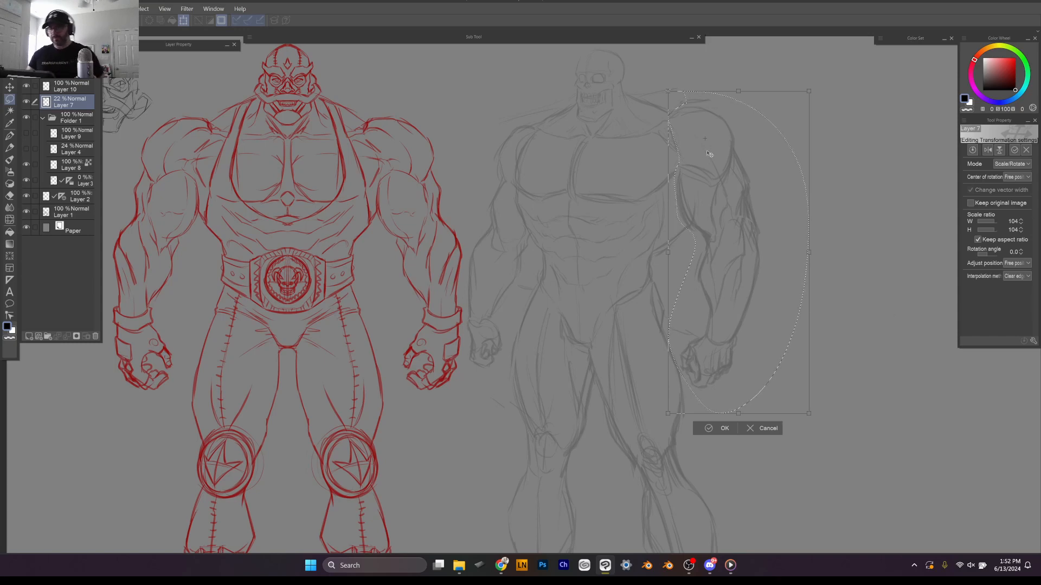
left_click_drag(750, 434, 738, 444)
left_click_drag(773, 414, 737, 430)
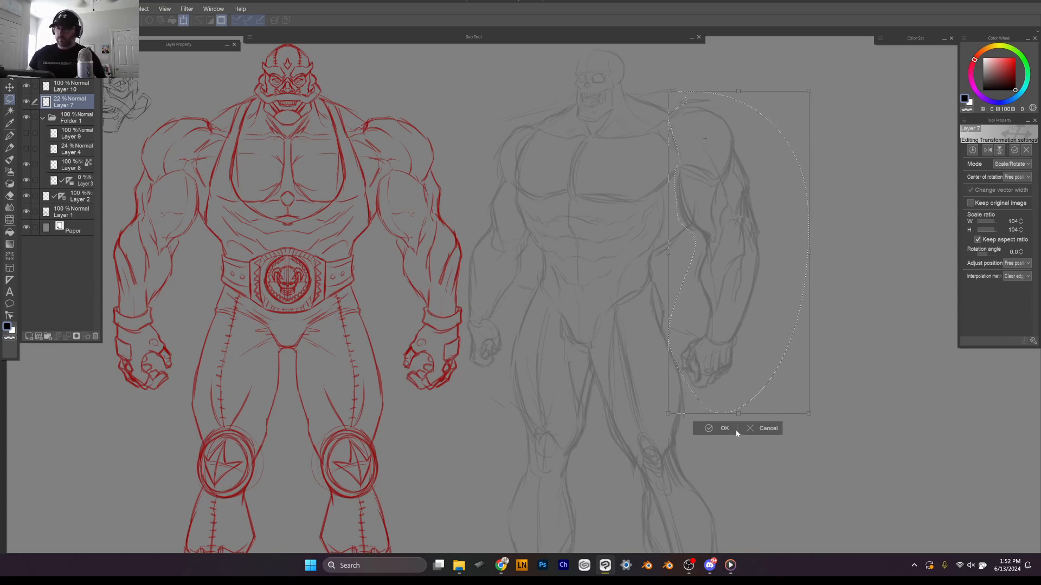
left_click_drag(808, 413, 818, 423)
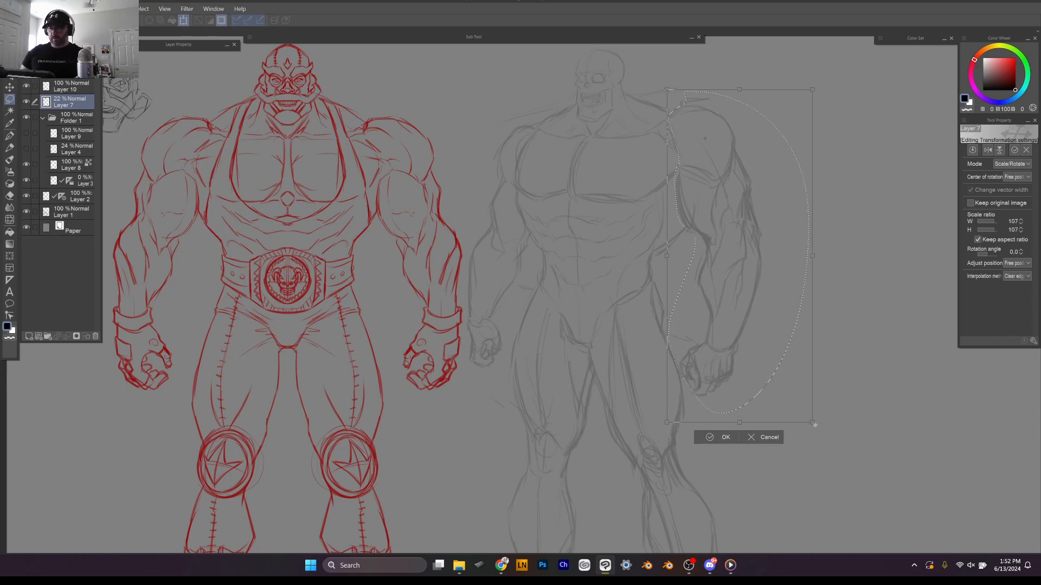
left_click(725, 437)
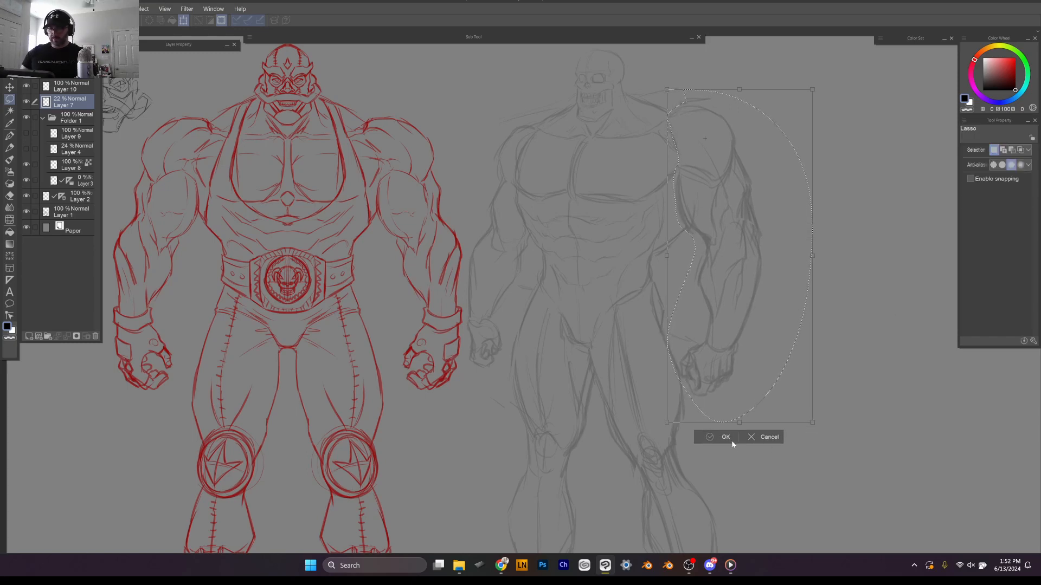
left_click(656, 441)
Step: Erase the far hand of the Layer 7 sketch and redraw it as a smaller, loosely curled fist with the Mapping pen
scroll(840, 382, "down", 4)
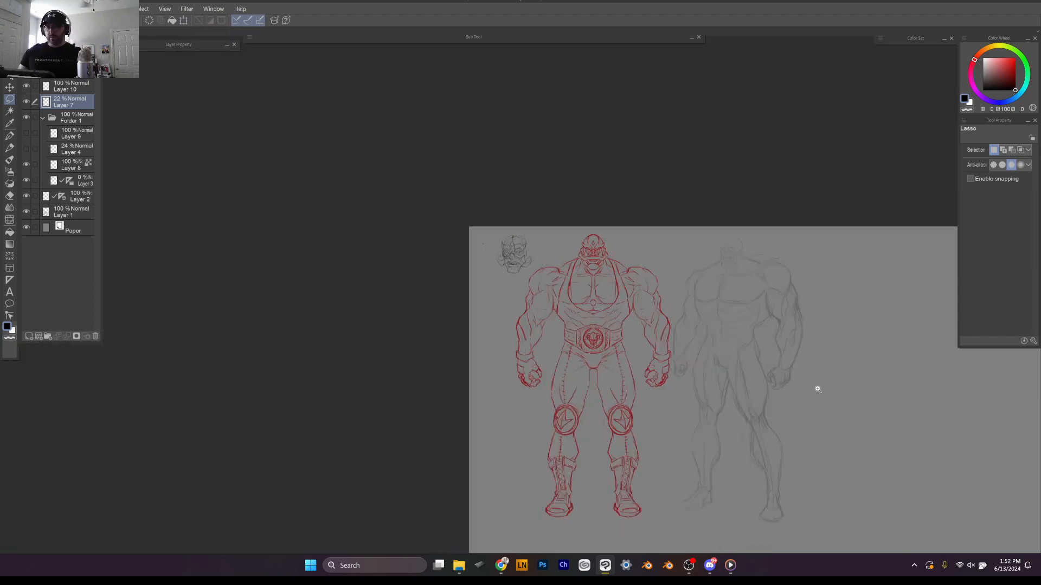
scroll(818, 399, "up", 2)
left_click_drag(843, 417, 817, 409)
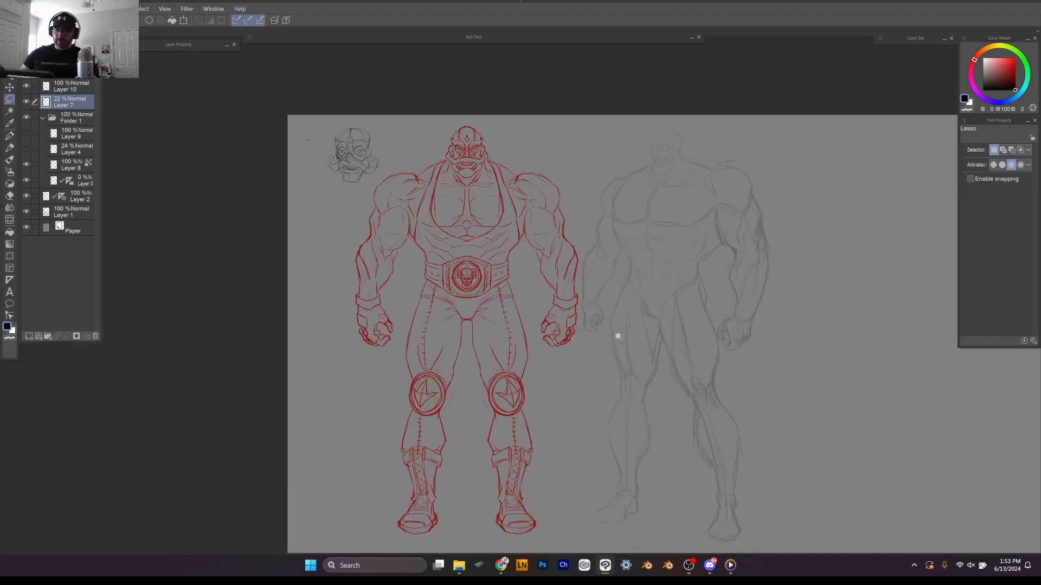
scroll(662, 326, "up", 4)
left_click_drag(858, 418, 810, 448)
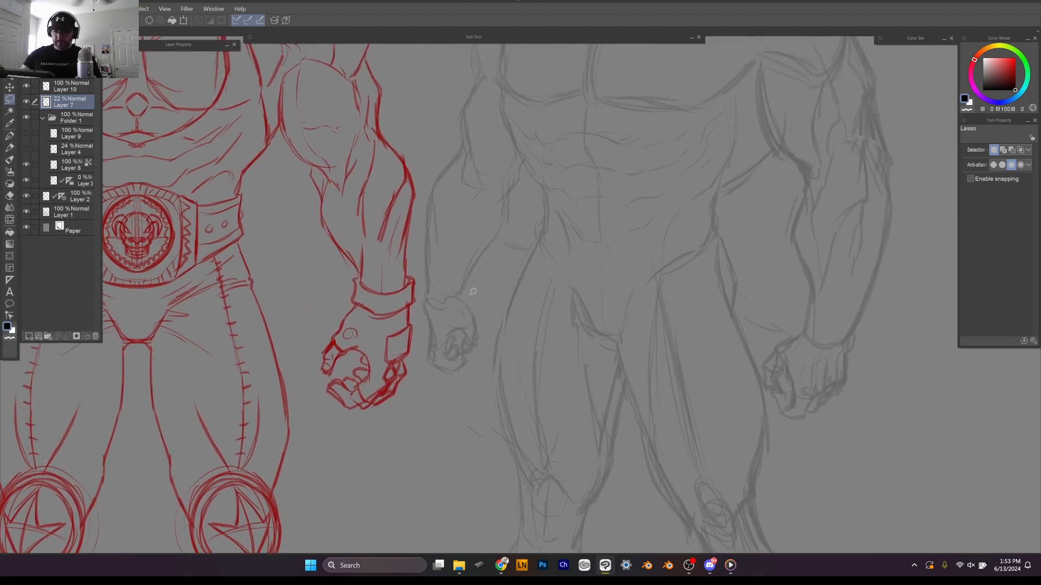
mouse_move(472, 292)
left_mouse_down()
mouse_move(487, 354)
mouse_move(488, 320)
left_mouse_up()
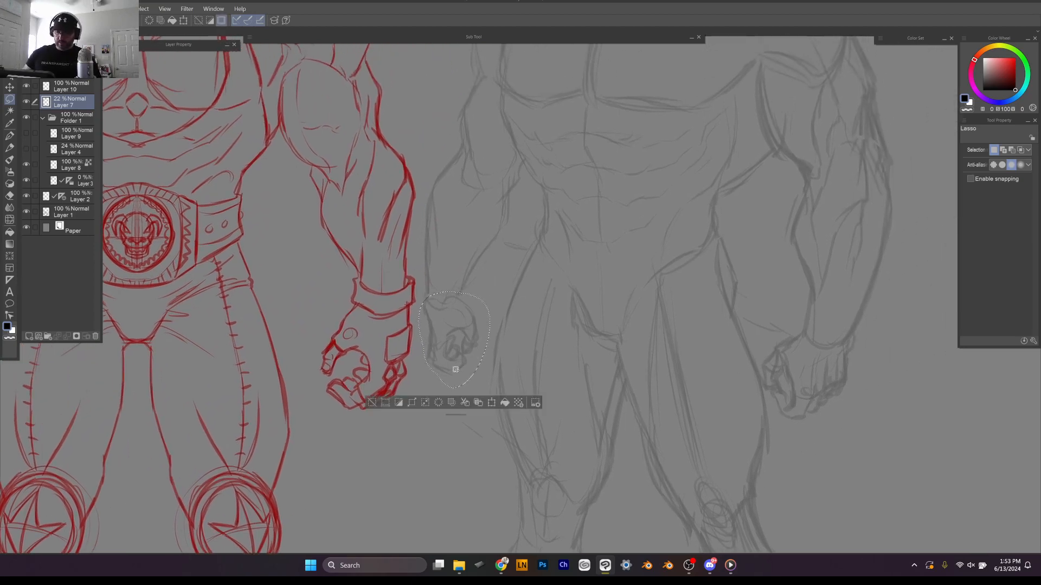
key("Delete")
key("ctrl+d")
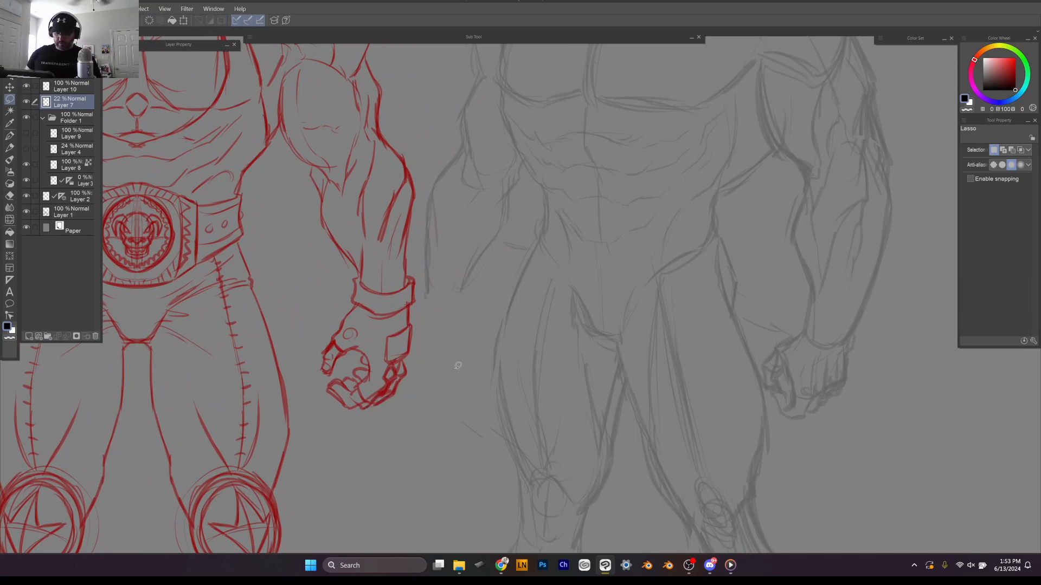
key("p")
key("ctrl+z")
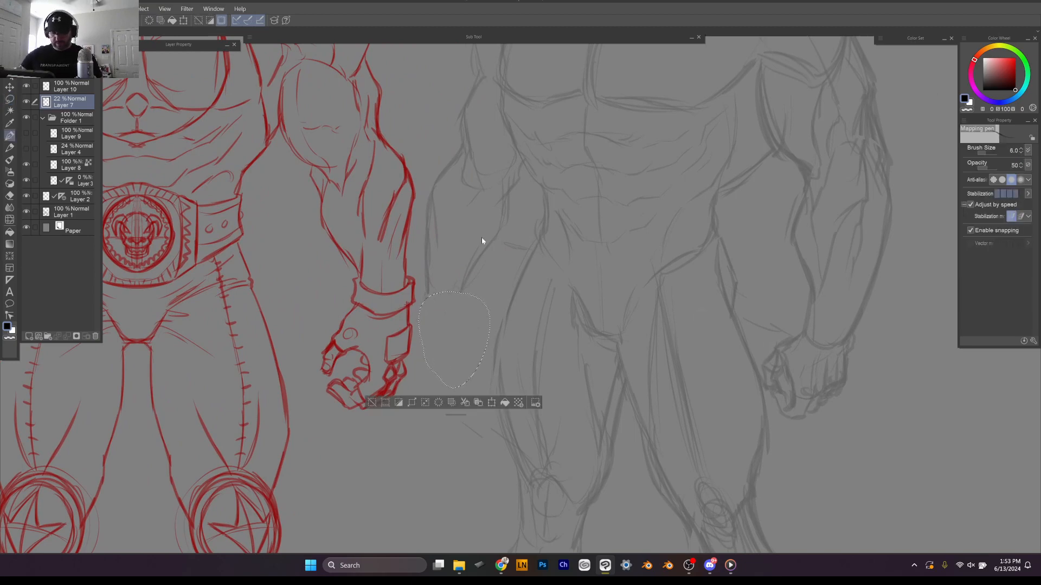
key("ctrl+d")
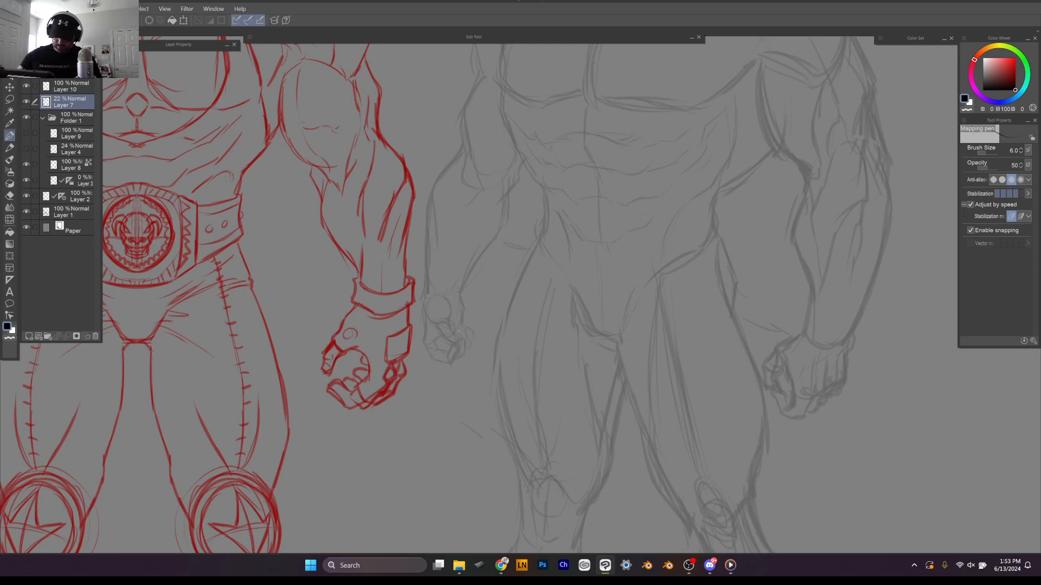
Step: Adjust the contours of the faded figure's far shoulder and near arm on Layer 7 with the Liquify tool
scroll(880, 378, "down", 3)
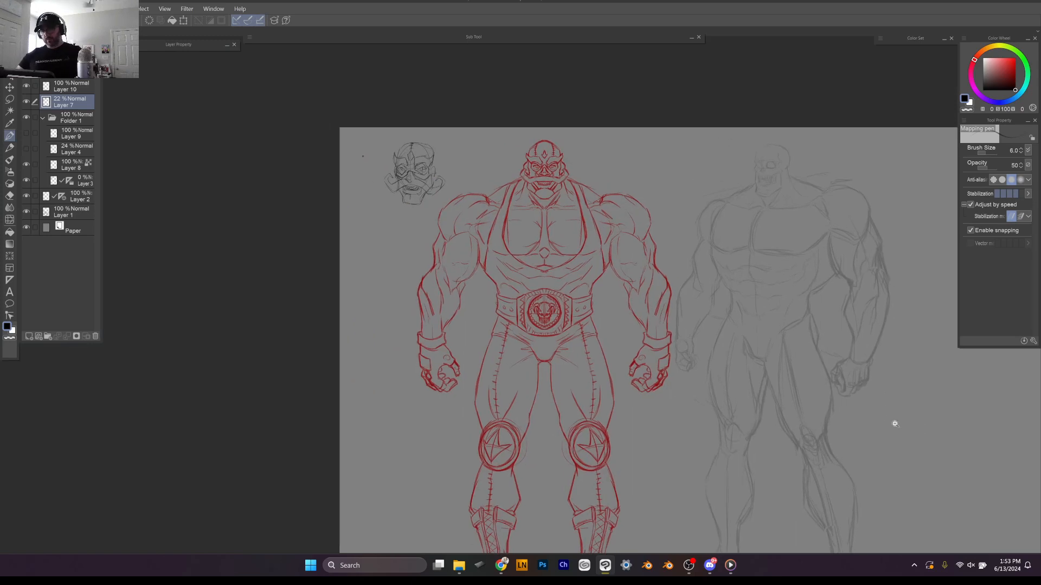
scroll(831, 390, "up", 1)
left_click_drag(868, 414, 803, 429)
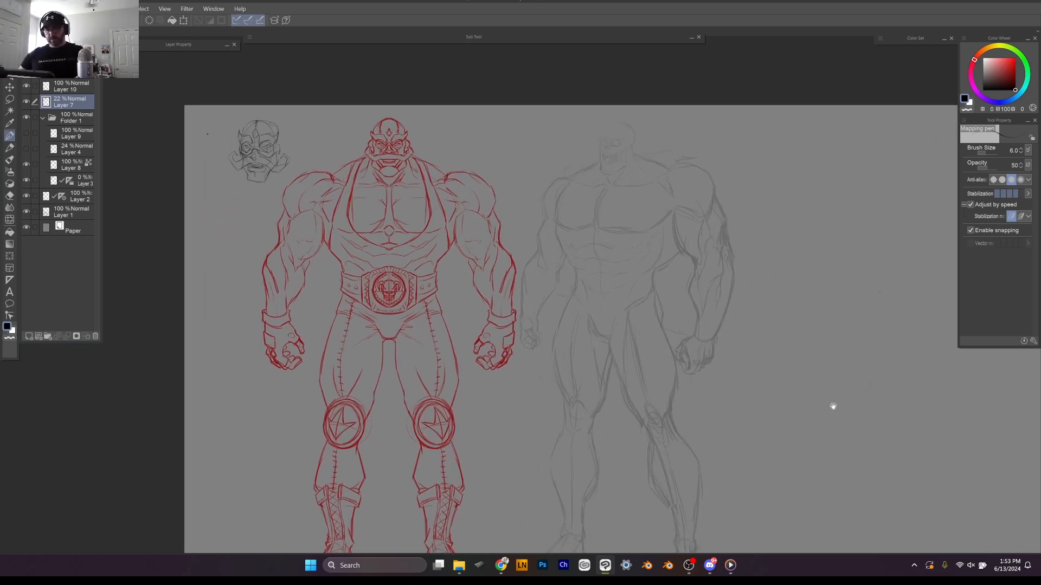
left_click(10, 220)
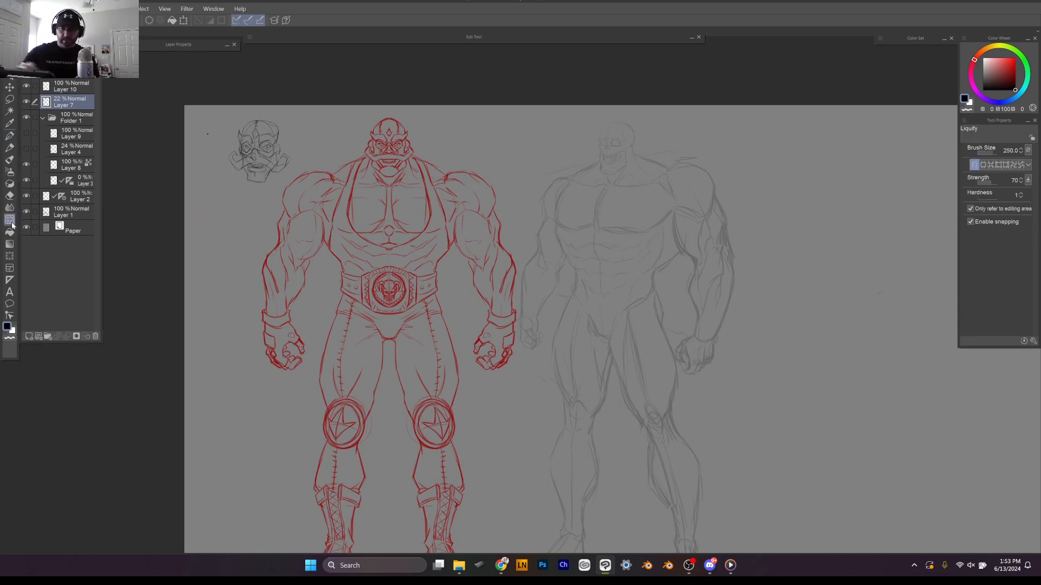
scroll(557, 162, "up", 2)
mouse_move(558, 162)
left_mouse_down()
mouse_move(454, 205)
mouse_move(460, 253)
left_mouse_up()
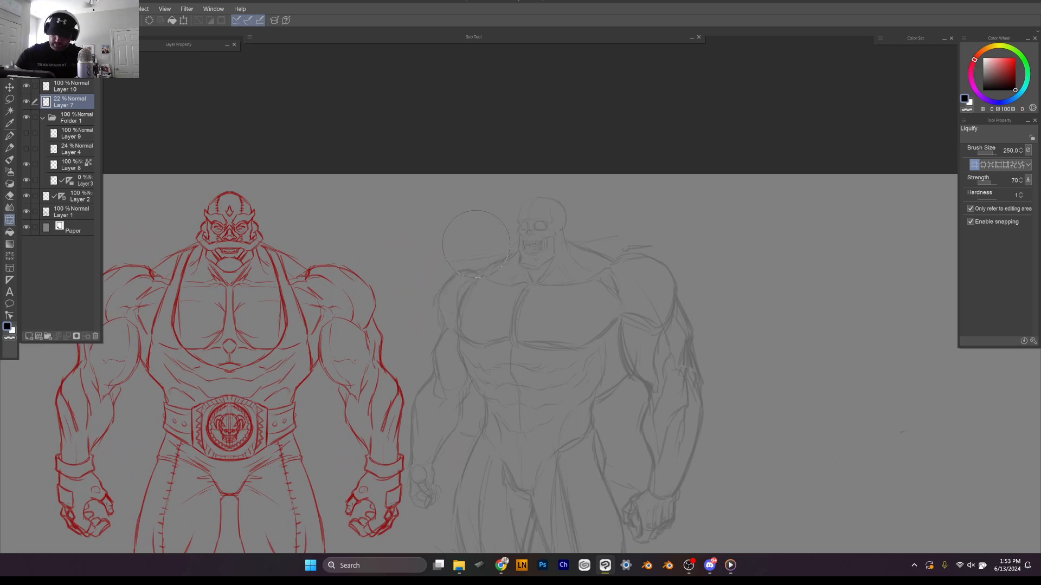
scroll(848, 315, "down", 3)
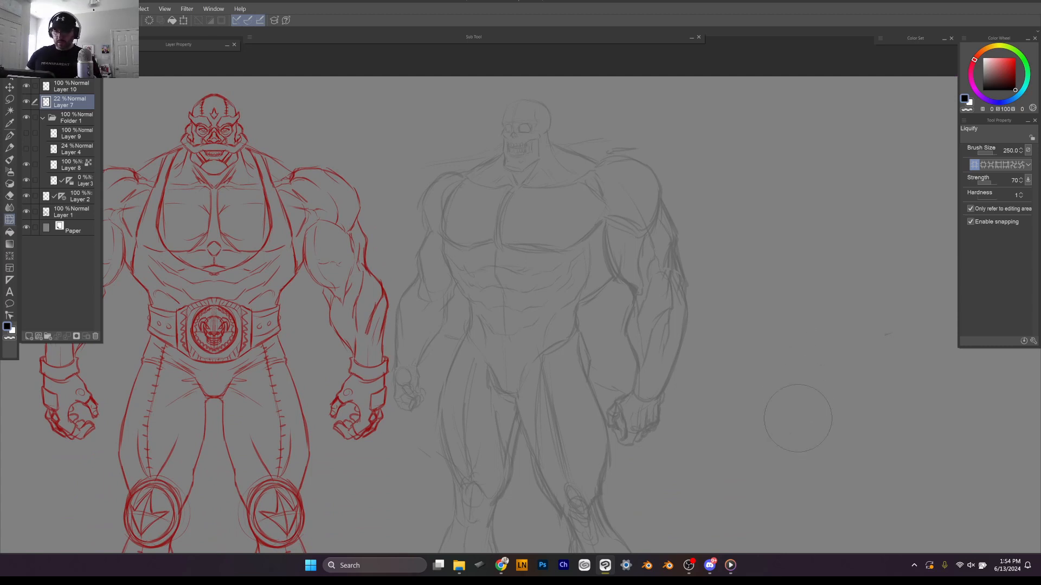
left_click_drag(632, 346, 633, 332)
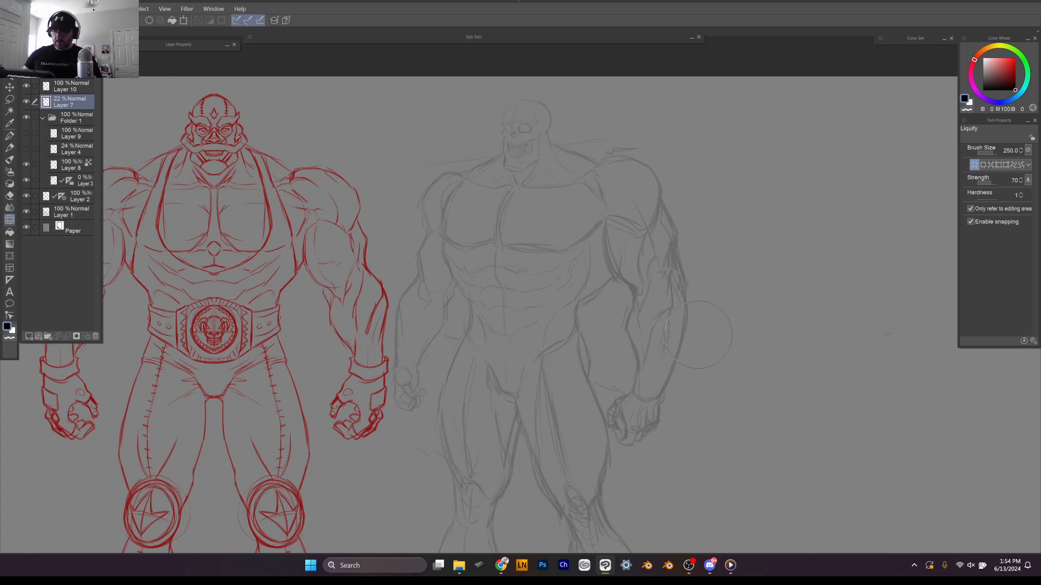
Step: Draw the eyes, nose, mouth and curled handlebar moustache on Layer 10 over the faded head with the Mapping pen
key("p")
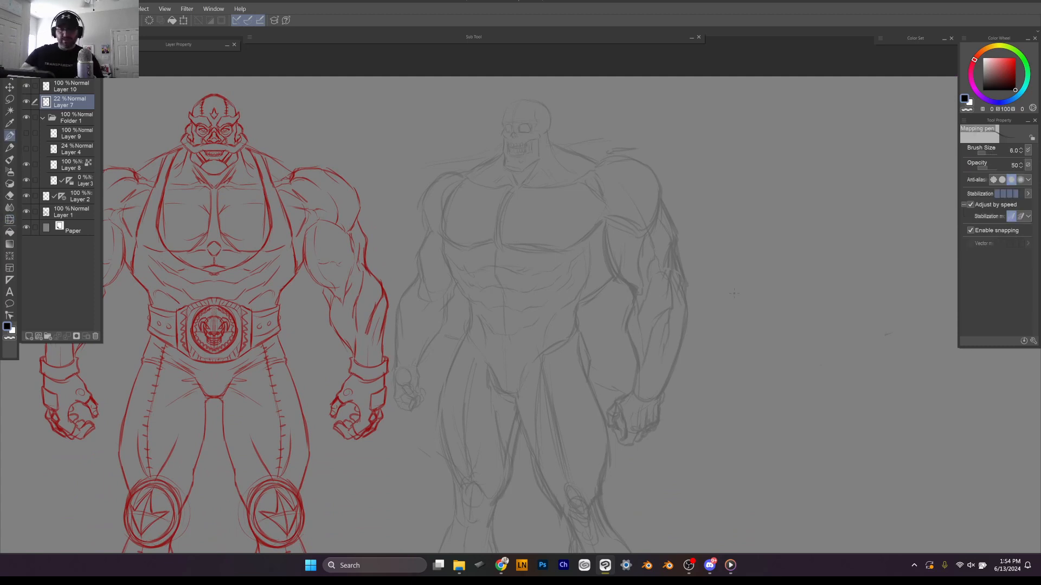
left_click(85, 85)
scroll(490, 315, "left", 2)
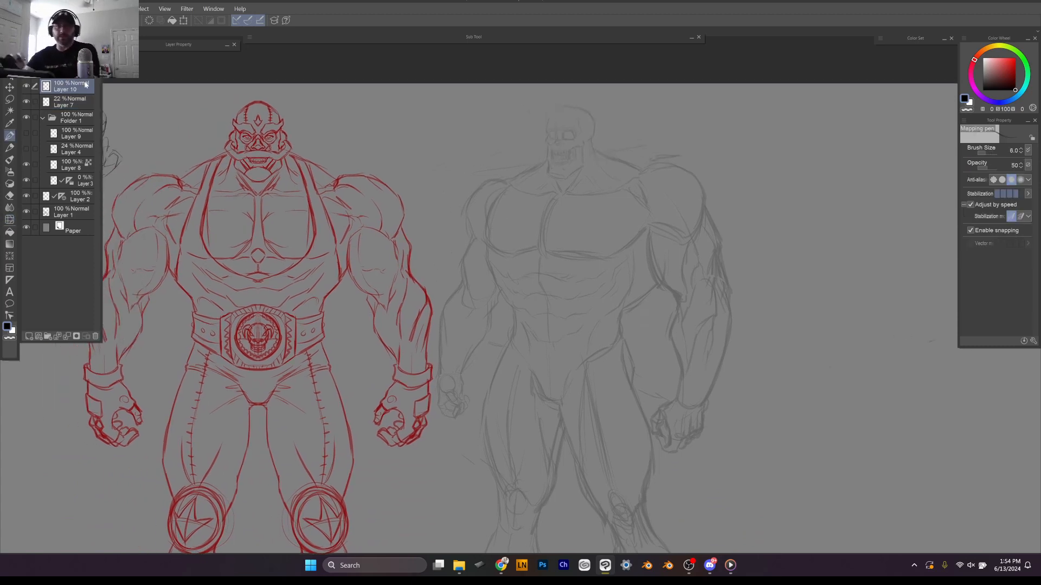
scroll(490, 315, "up", 3)
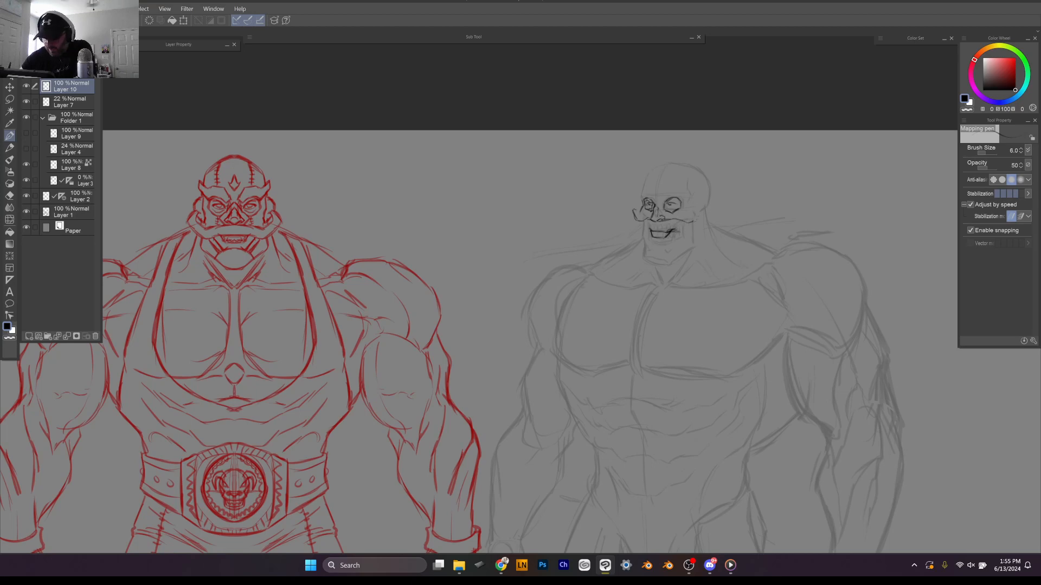
mouse_move(675, 235)
left_mouse_down()
mouse_move(709, 223)
mouse_move(708, 206)
mouse_move(711, 216)
left_mouse_up()
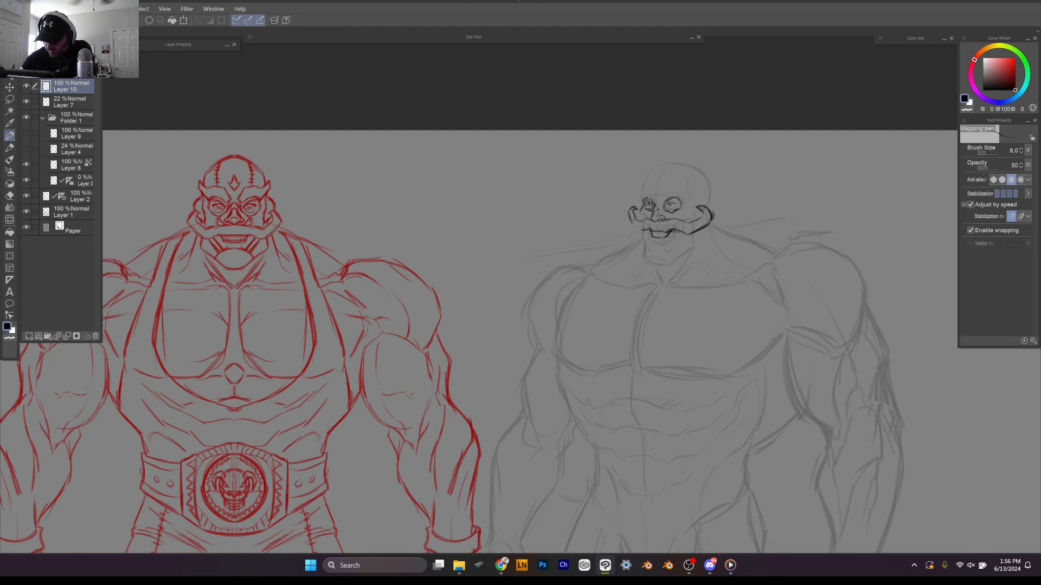
left_click_drag(629, 214, 633, 229)
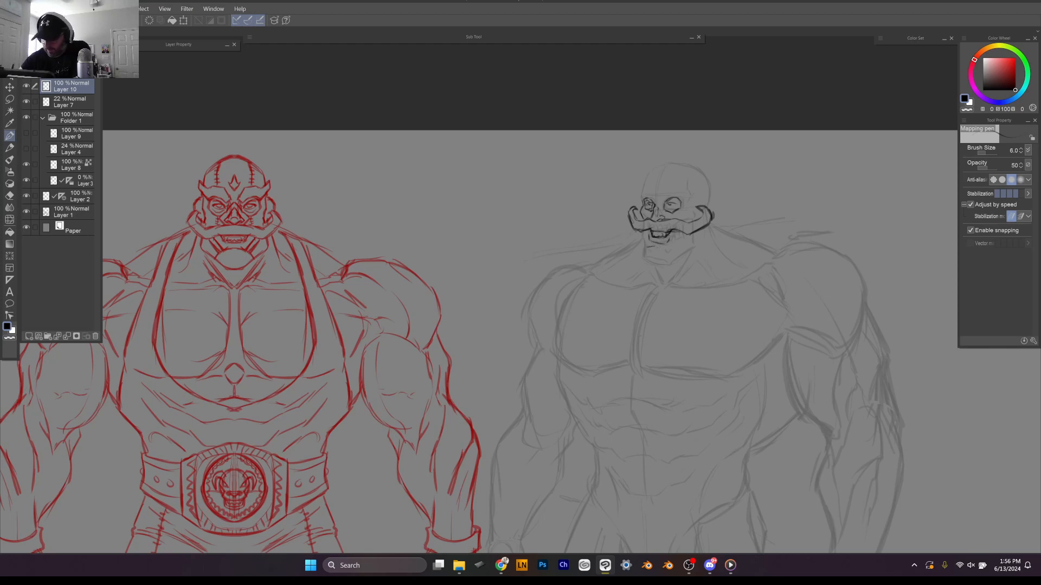
Step: Draw the mask opening around the mouth, the chin and the jawline below the moustache
left_click_drag(670, 247, 654, 256)
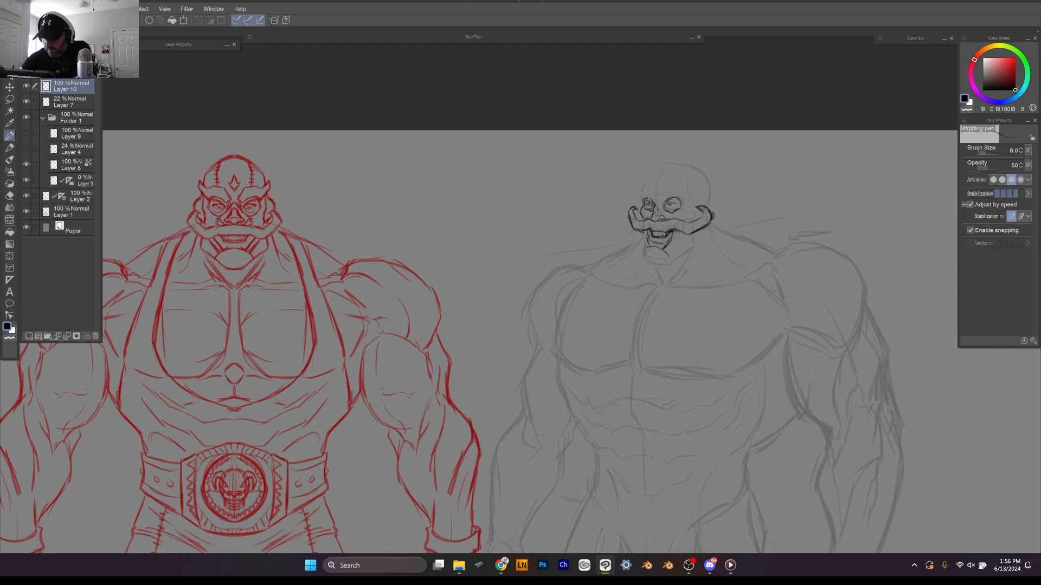
mouse_move(648, 236)
left_mouse_down()
mouse_move(643, 248)
mouse_move(666, 265)
left_mouse_up()
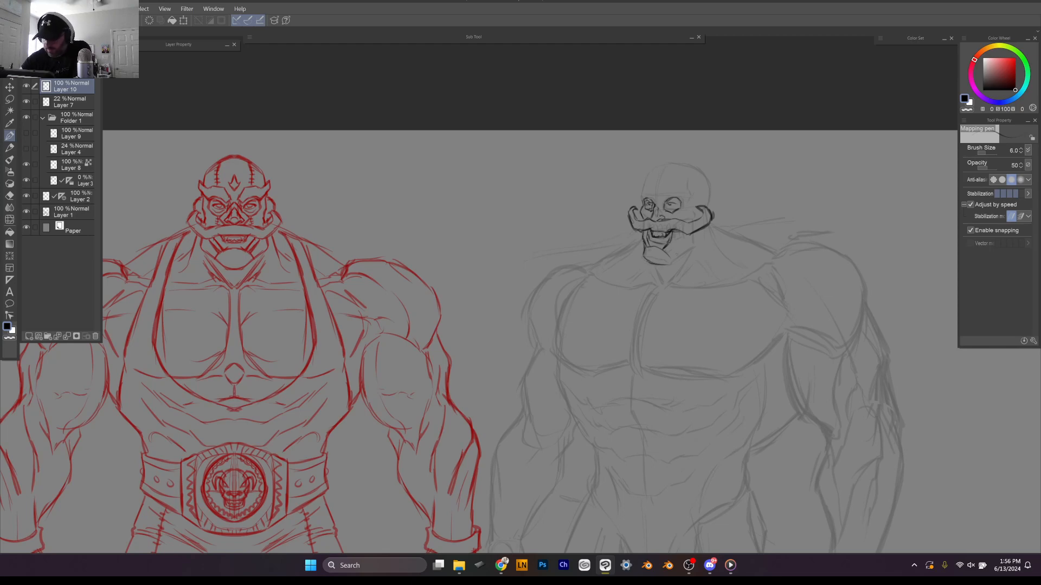
left_click_drag(689, 251, 671, 264)
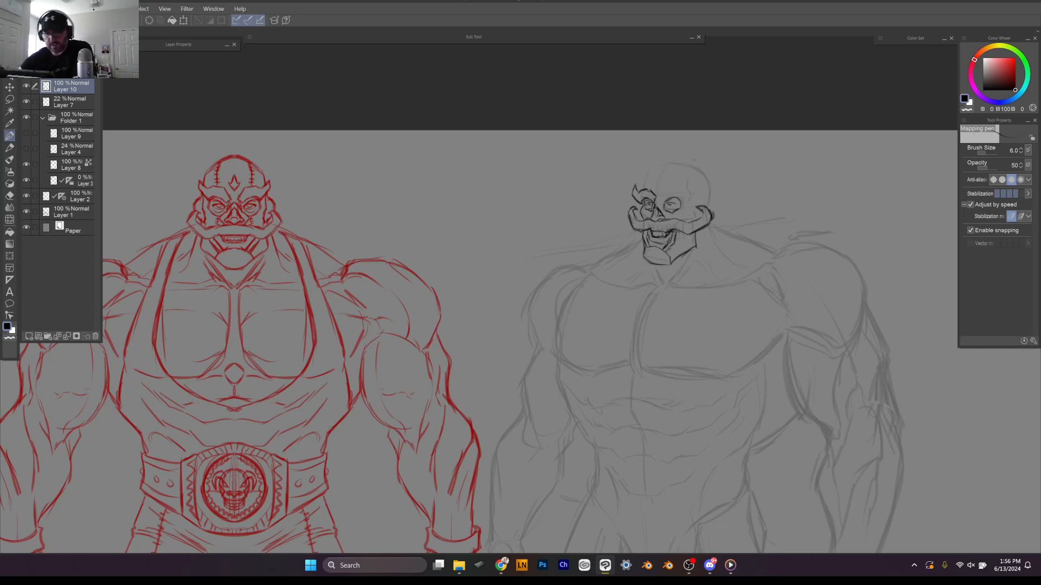
Step: Draw the mask's pointed horn shapes above both eyes, erasing and reworking the stray brow lines
key("e")
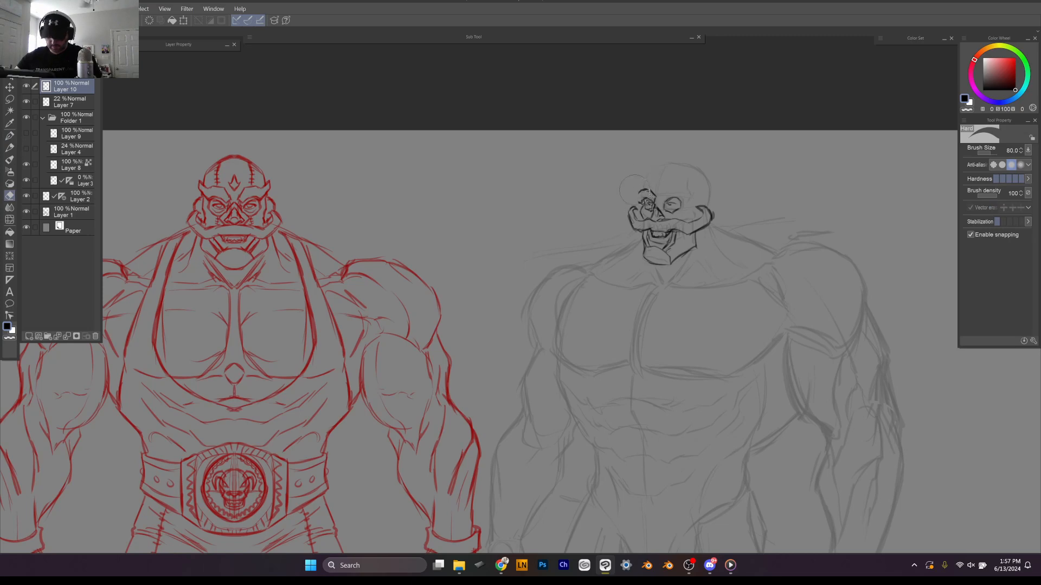
key("p")
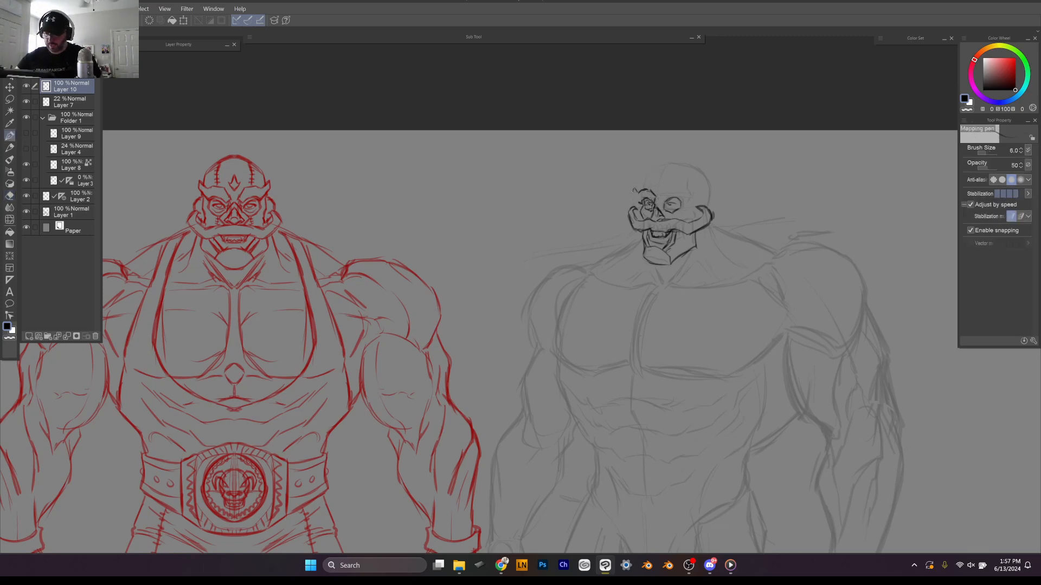
left_click_drag(632, 191, 638, 202)
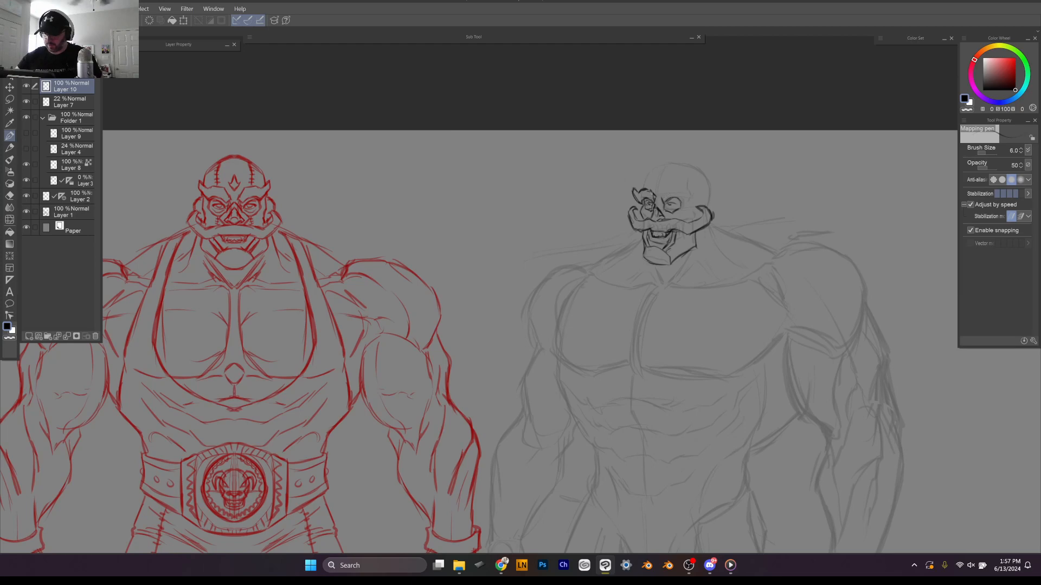
key("e")
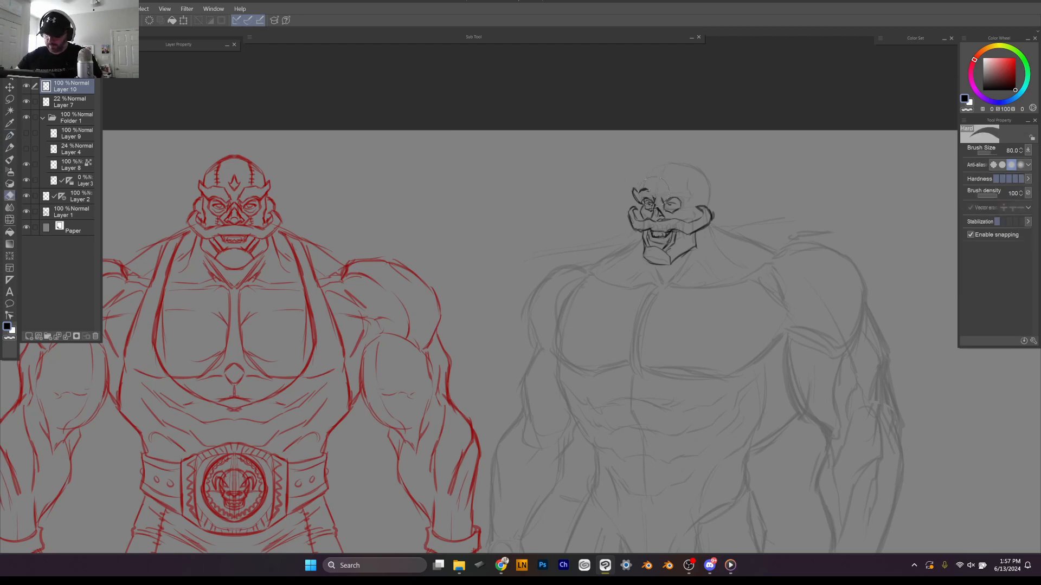
key("p")
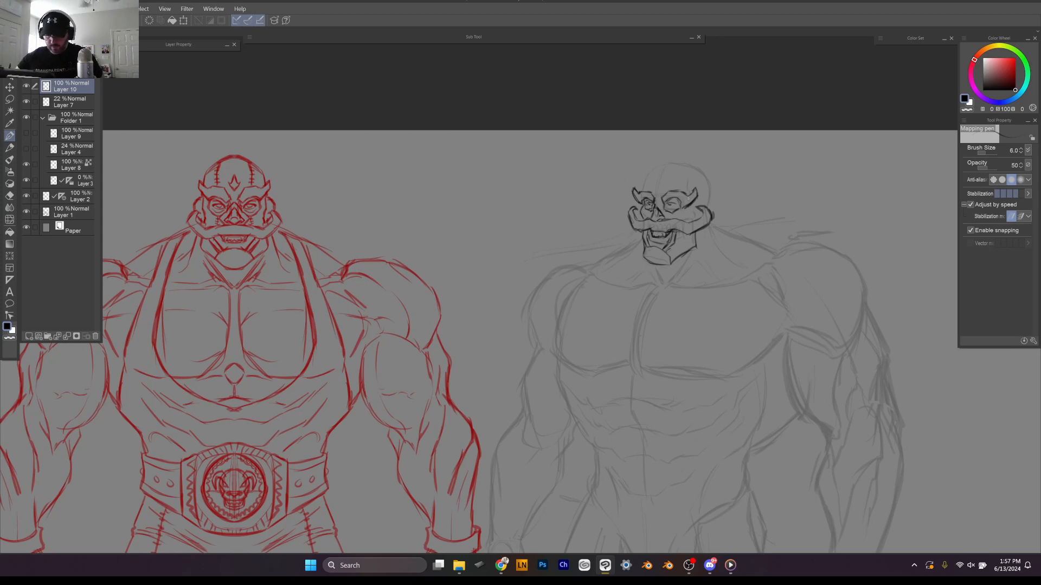
left_click_drag(682, 204, 690, 207)
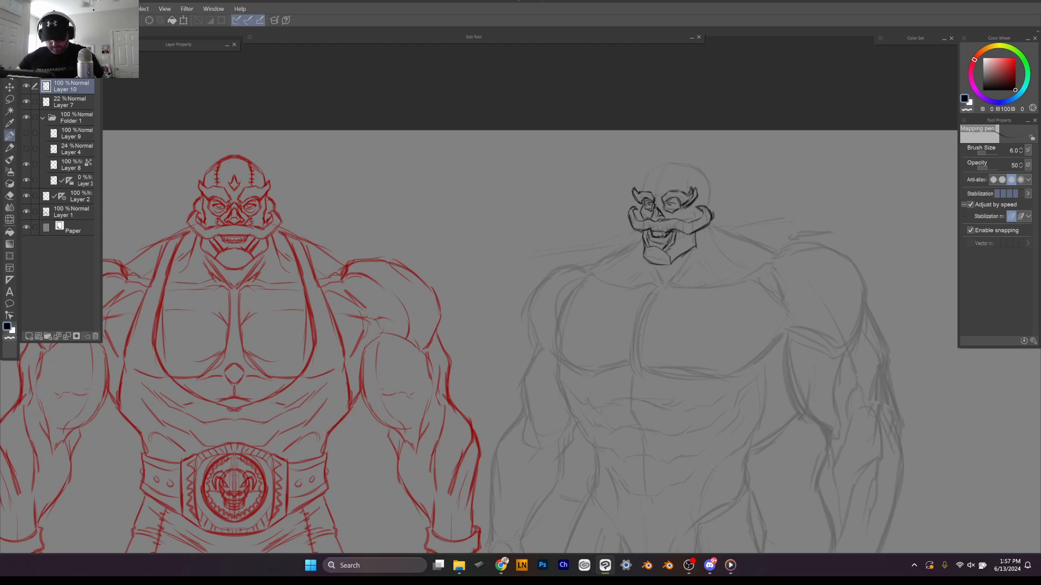
key("e")
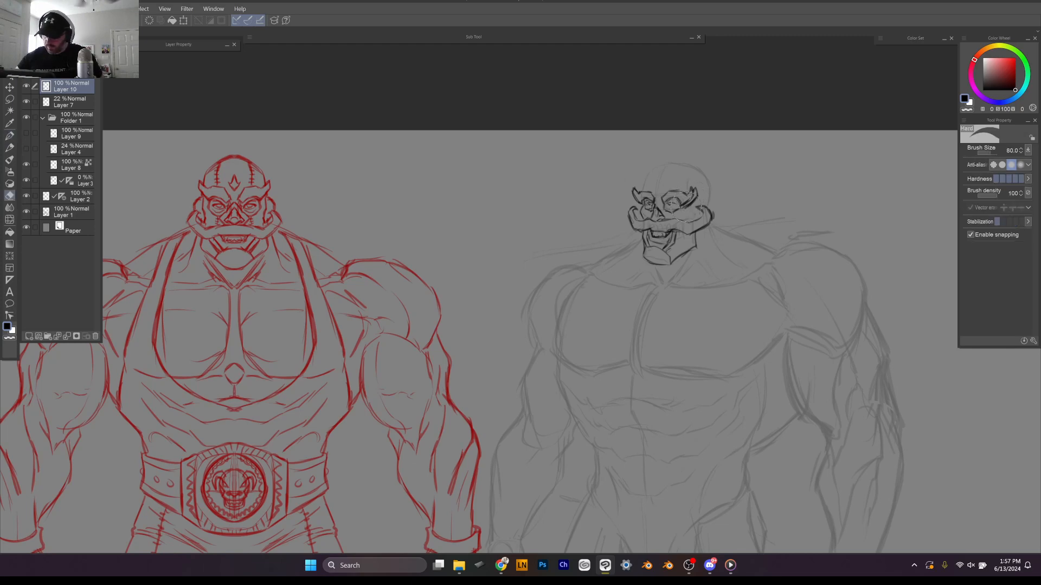
left_click_drag(686, 206, 696, 197)
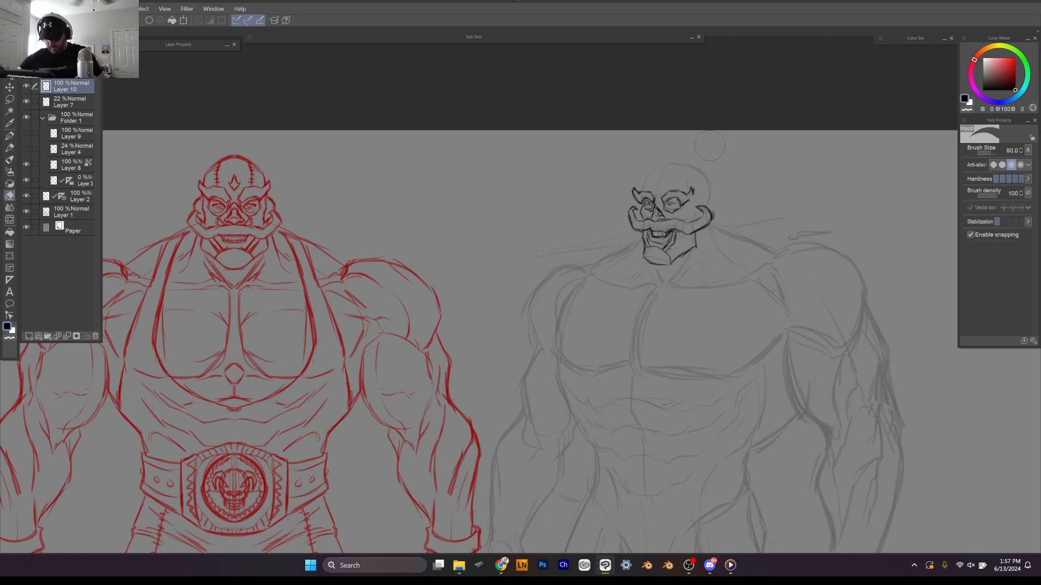
Step: Draw the forehead emblem, the rounded skull outline and the stitched seams of the mask
key("p")
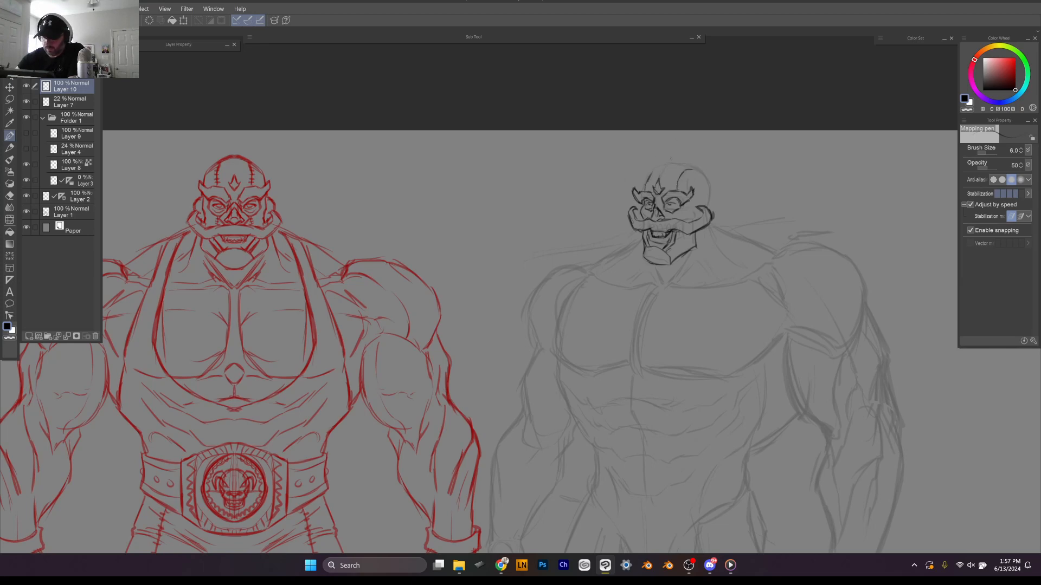
mouse_move(642, 186)
left_mouse_down()
mouse_move(654, 166)
mouse_move(643, 181)
mouse_move(691, 161)
mouse_move(661, 166)
mouse_move(704, 168)
mouse_move(648, 172)
mouse_move(704, 171)
mouse_move(713, 208)
left_mouse_up()
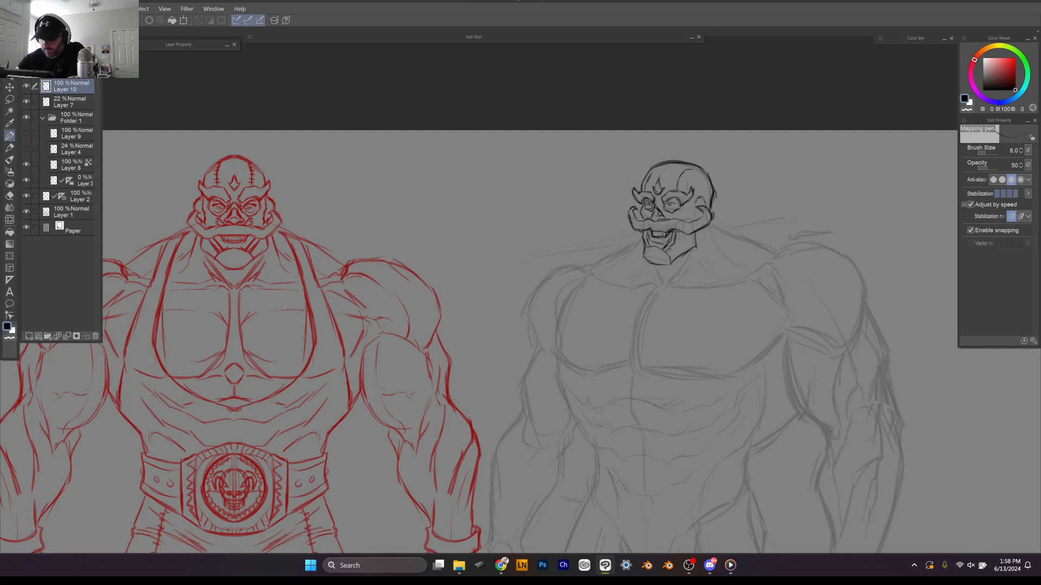
left_click_drag(698, 230, 695, 247)
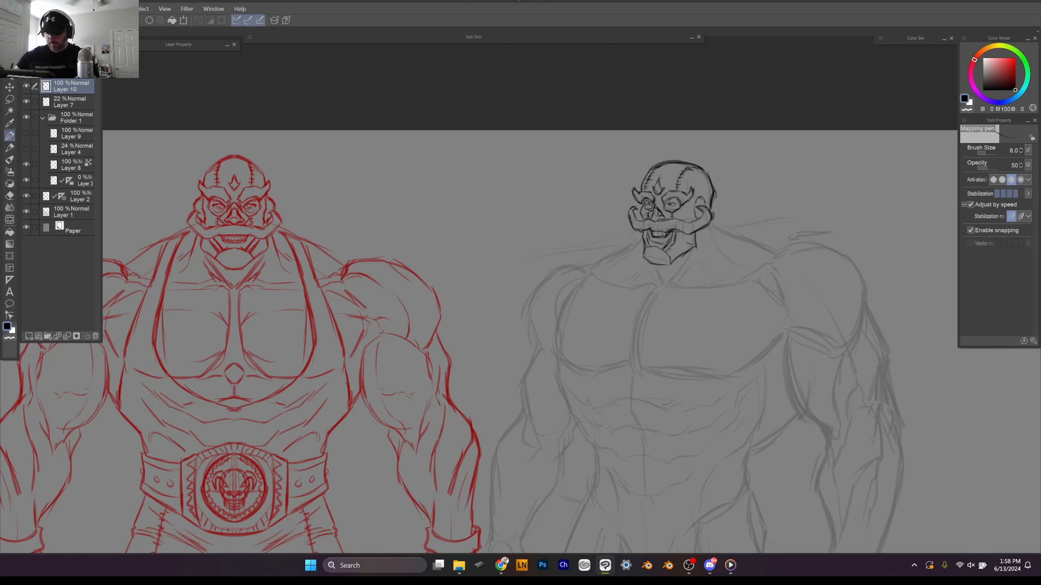
Step: Turn off the pen's Adjust by speed stabilization and draw the neck muscles and both trapezius slopes down to the shoulders
left_click_drag(793, 331, 800, 236)
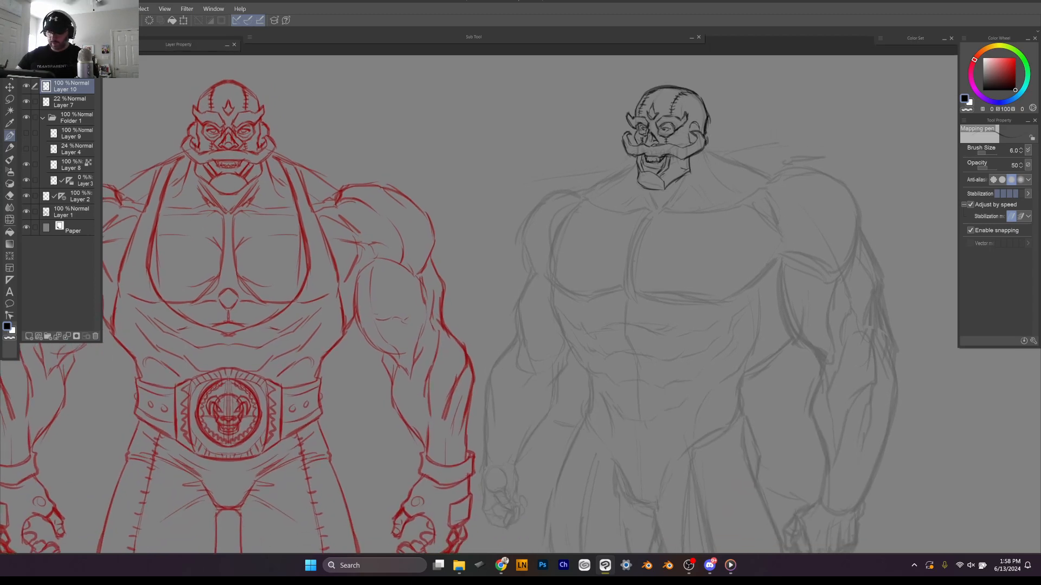
left_click_drag(707, 143, 717, 163)
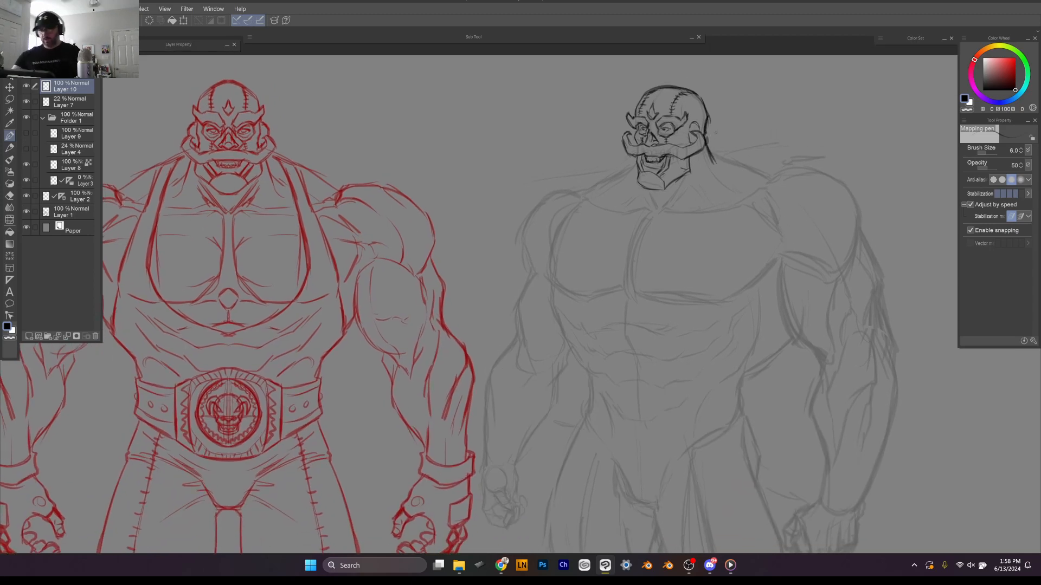
left_click(970, 205)
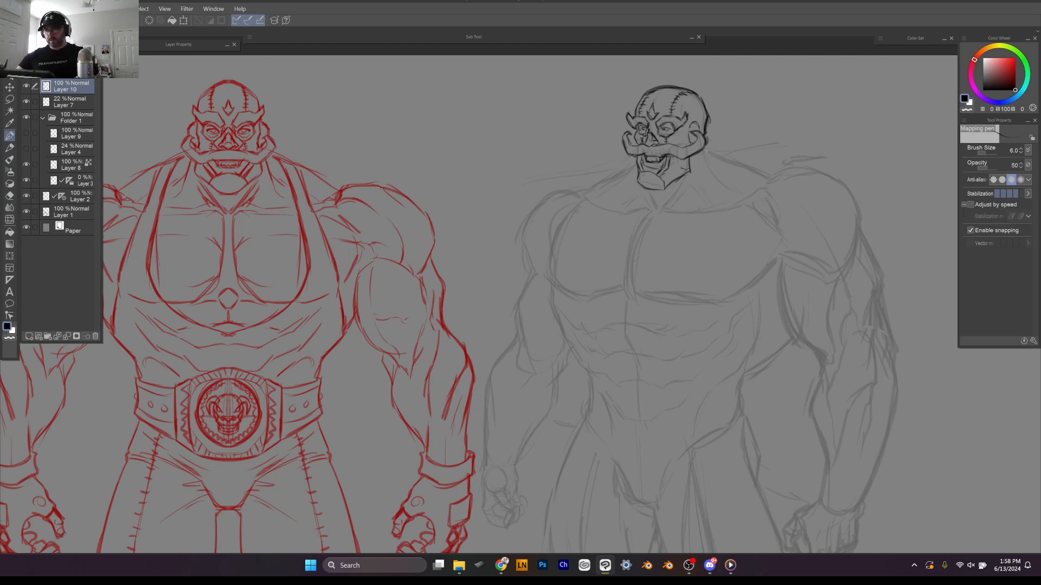
mouse_move(703, 143)
left_mouse_down()
mouse_move(711, 163)
mouse_move(657, 211)
mouse_move(663, 205)
left_mouse_up()
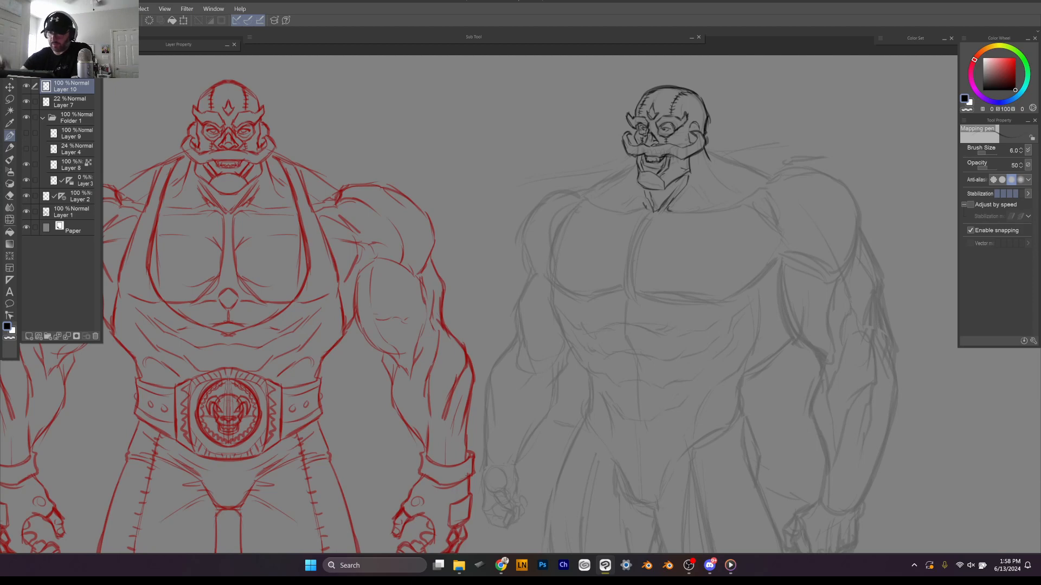
mouse_move(634, 160)
left_mouse_down()
mouse_move(585, 198)
mouse_move(624, 168)
left_mouse_up()
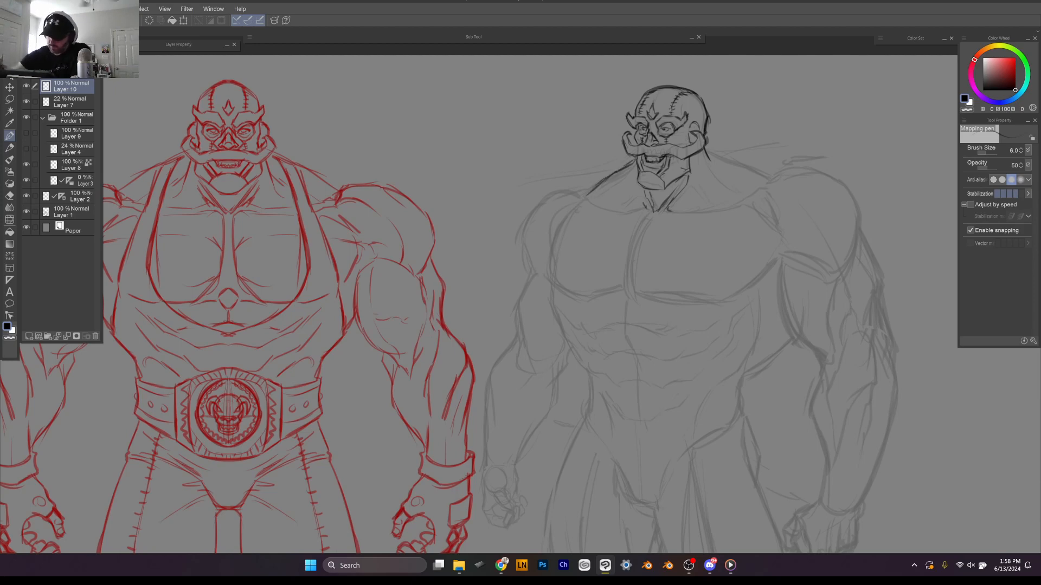
left_click_drag(706, 151, 770, 180)
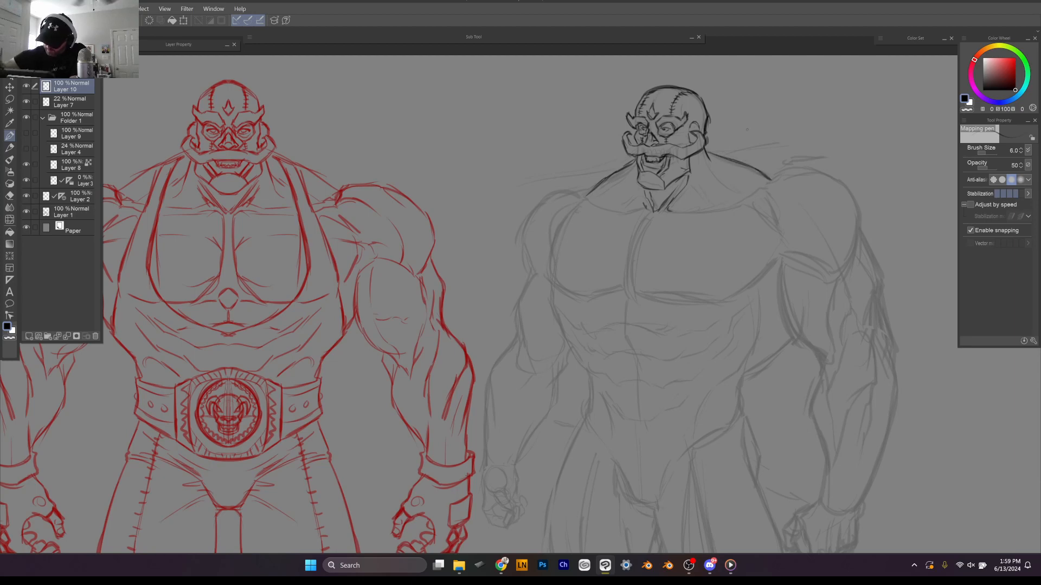
Step: Draw the singlet's deep pointed neckline across the chest, with its short centre line and the inner edges of both straps
scroll(747, 130, "down", 2)
left_click_drag(747, 129, 721, 96)
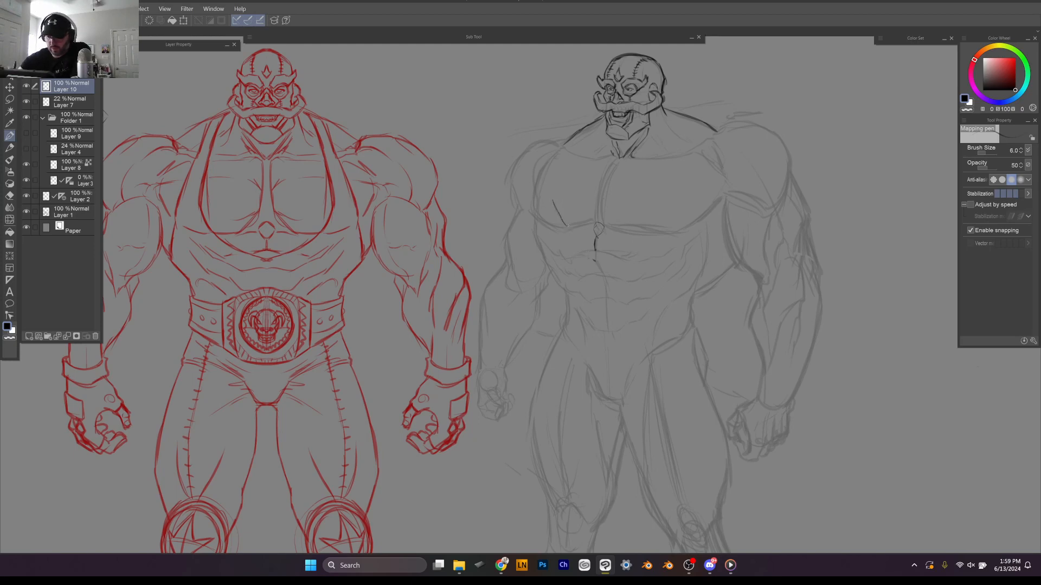
mouse_move(553, 199)
left_mouse_down()
mouse_move(575, 249)
mouse_move(595, 263)
left_mouse_up()
mouse_move(569, 227)
left_mouse_down()
mouse_move(577, 252)
mouse_move(597, 262)
mouse_move(643, 240)
mouse_move(668, 213)
mouse_move(672, 165)
left_mouse_up()
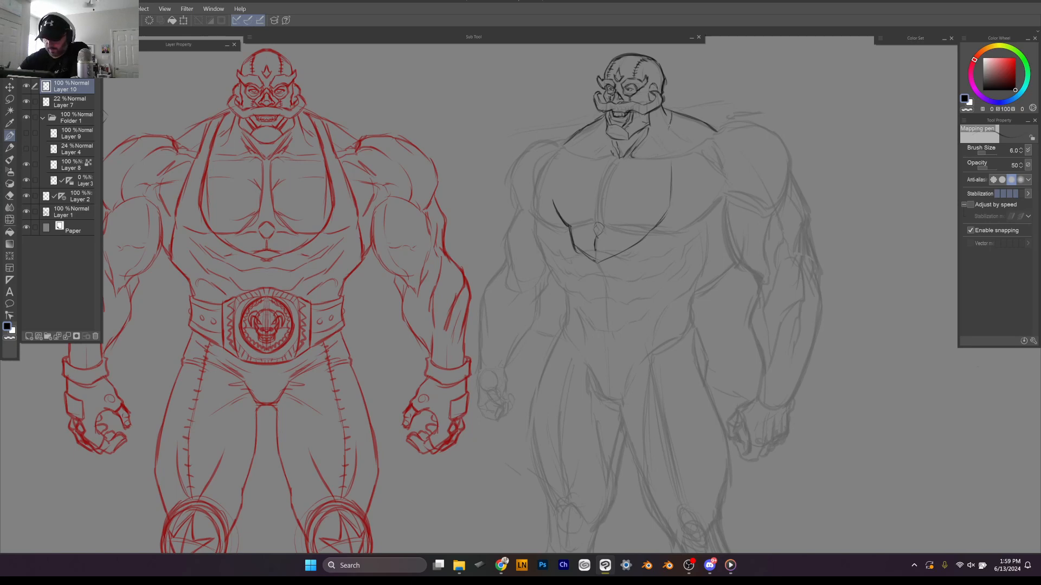
left_click_drag(668, 150, 671, 170)
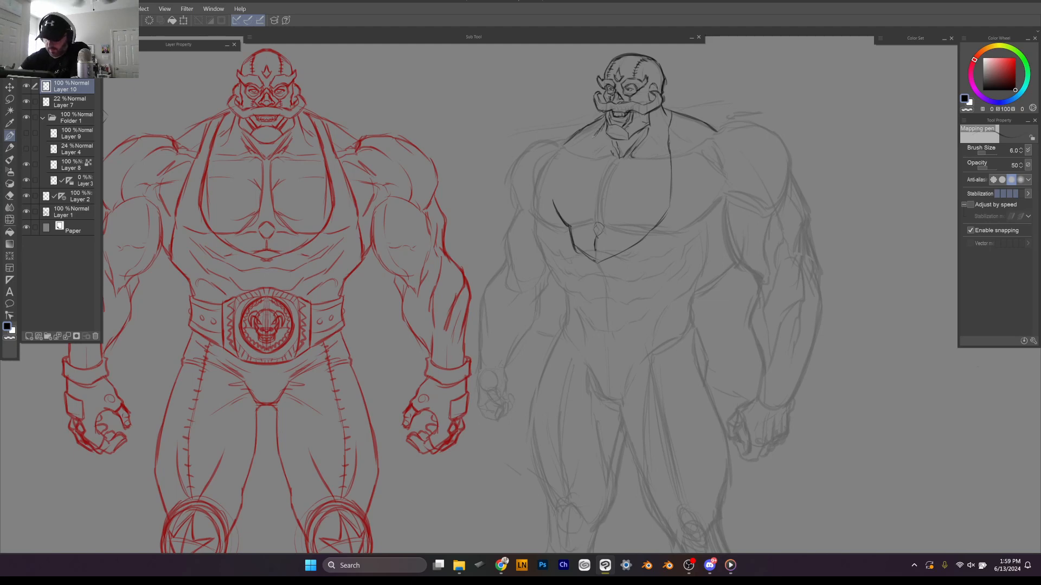
left_click_drag(578, 161, 554, 203)
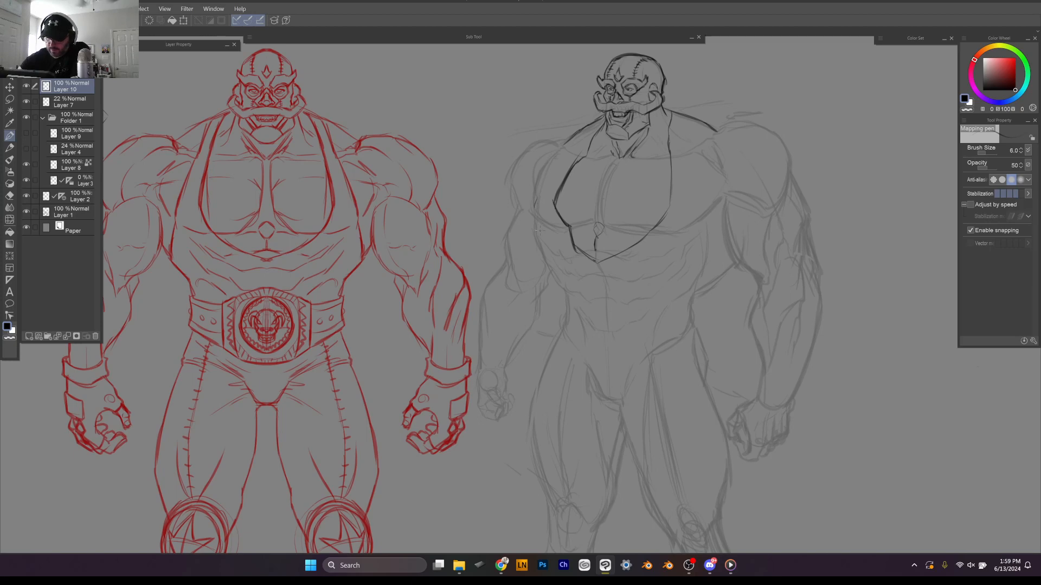
Step: Draw the outer edges of both singlet straps, redoing the lower part of the near-side edge down toward the armpit
mouse_move(541, 244)
left_mouse_down()
mouse_move(538, 204)
mouse_move(568, 156)
left_mouse_up()
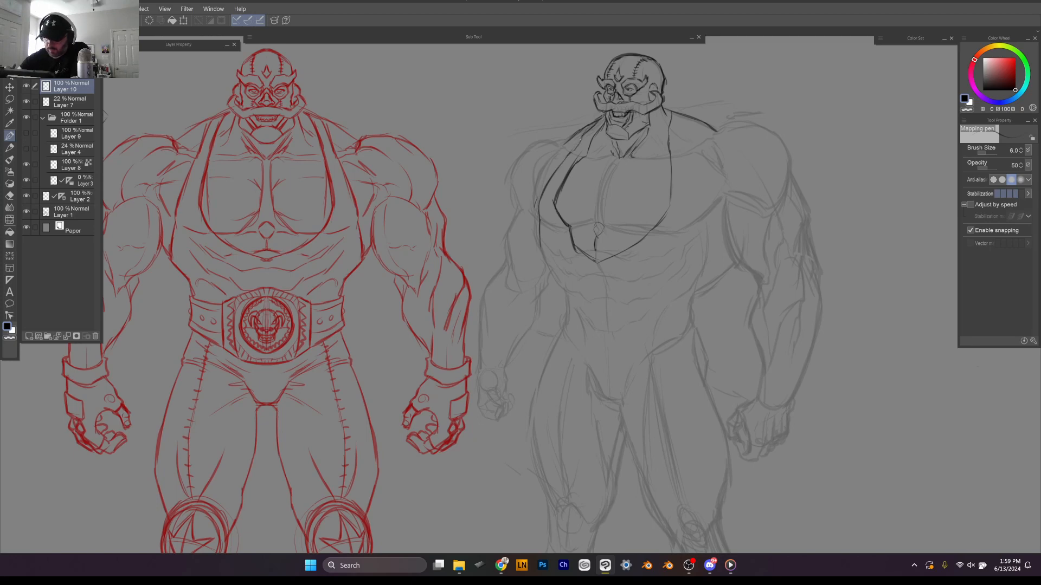
left_click_drag(574, 149, 582, 136)
mouse_move(684, 116)
left_mouse_down()
mouse_move(704, 258)
mouse_move(700, 234)
mouse_move(716, 272)
mouse_move(706, 263)
mouse_move(723, 274)
left_mouse_up()
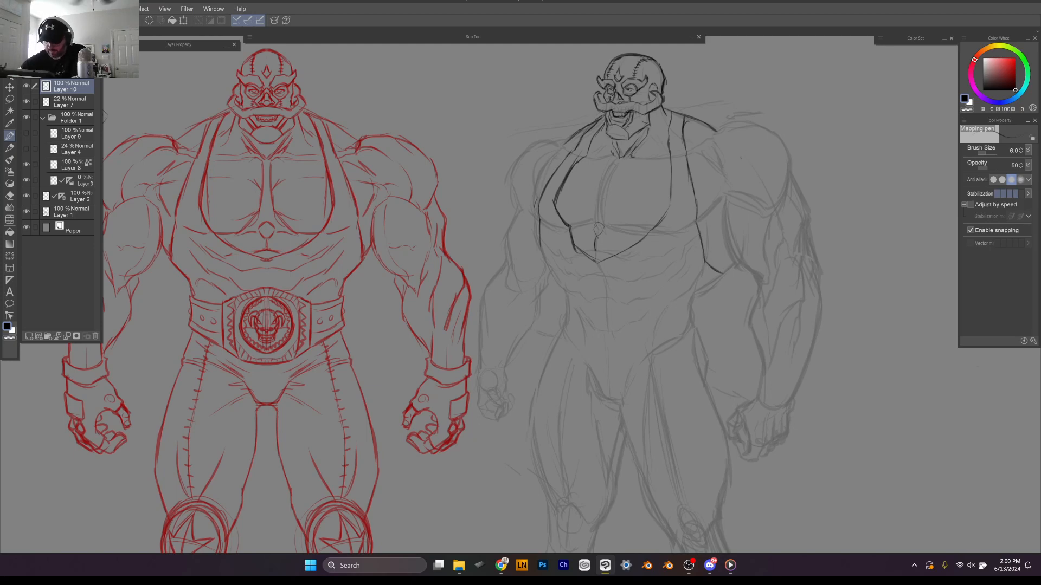
key("ctrl+z")
key("ctrl+z")
key("ctrl+z")
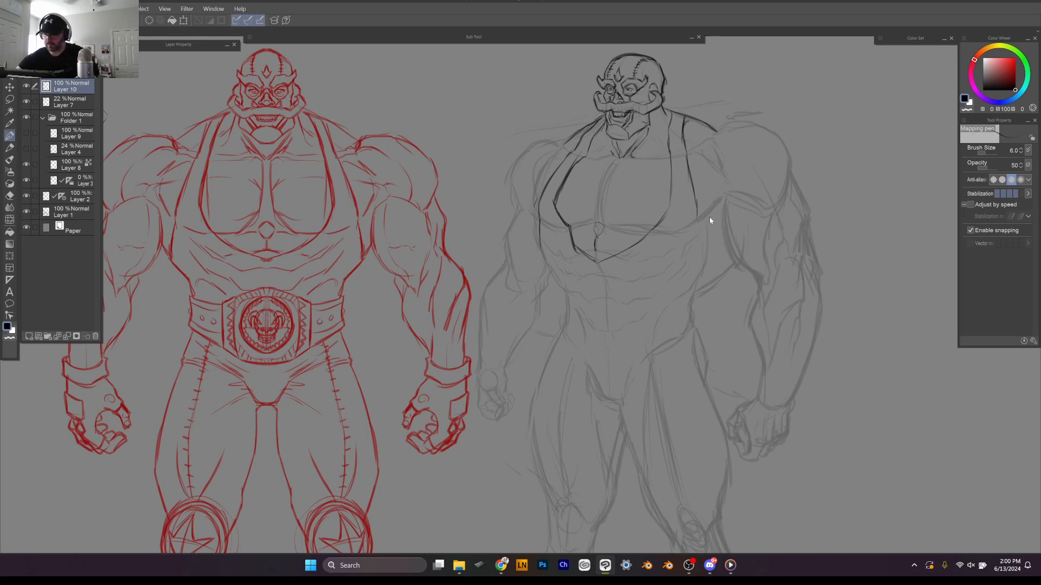
key("ctrl+z")
left_click_drag(690, 175, 715, 242)
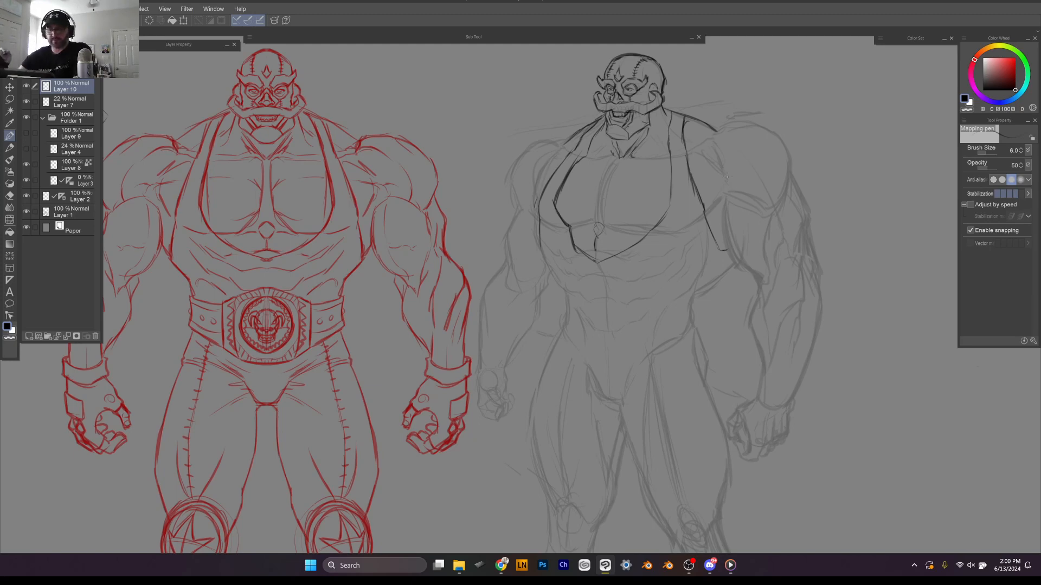
Step: Show the Layer 9 back view instead of the Layer 8 front view and redraw the near-side strap edge down to the armpit and torso side
left_click(36, 134)
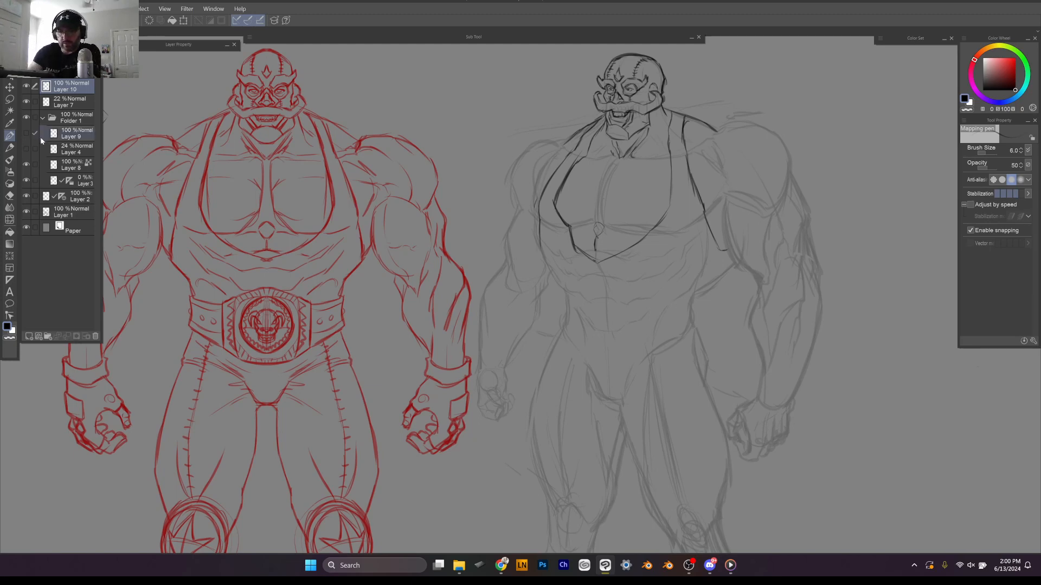
left_click(25, 132)
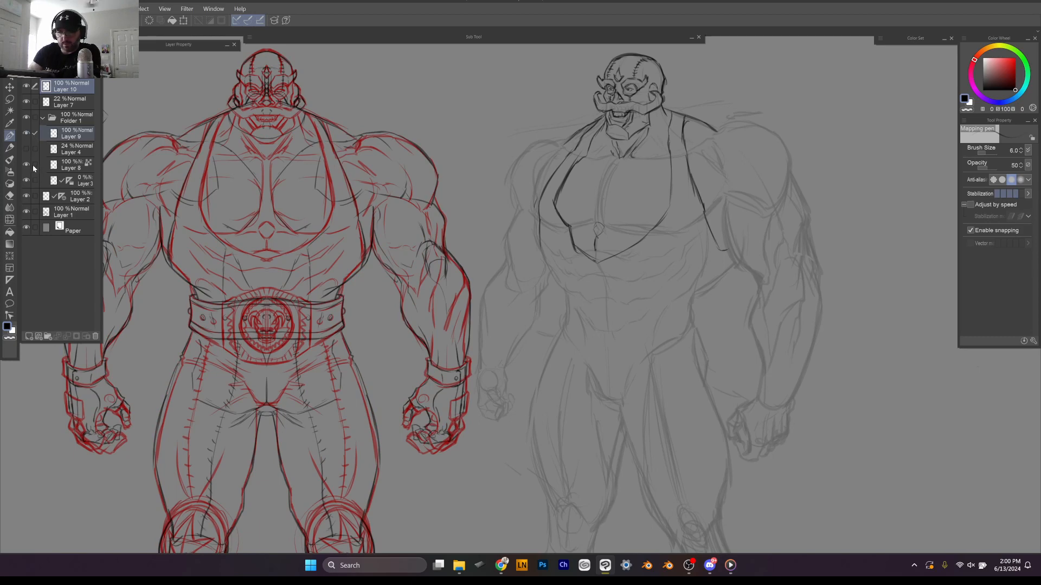
left_click(26, 164)
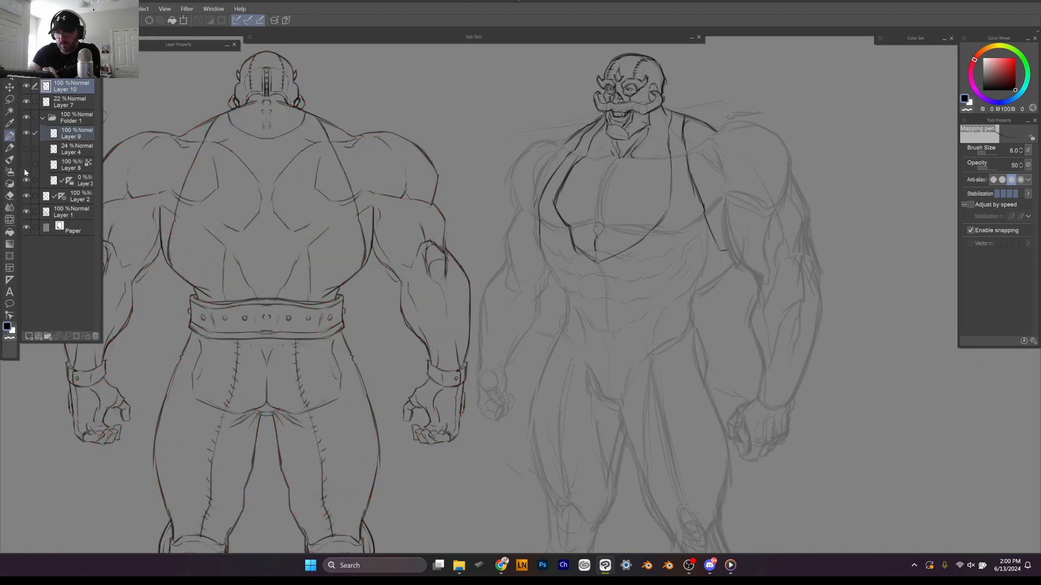
left_click_drag(705, 205, 713, 235)
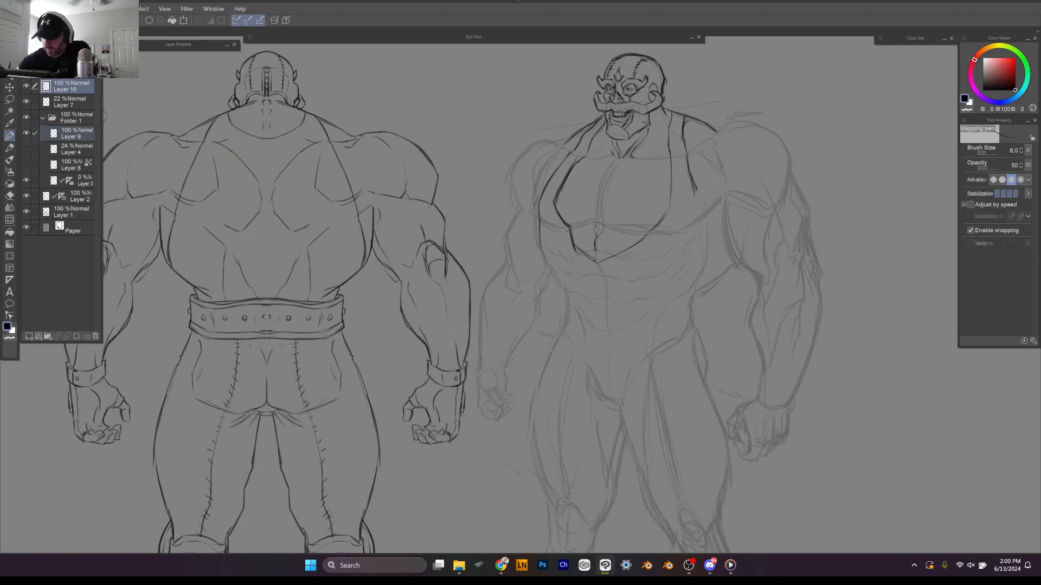
left_click_drag(695, 187, 728, 268)
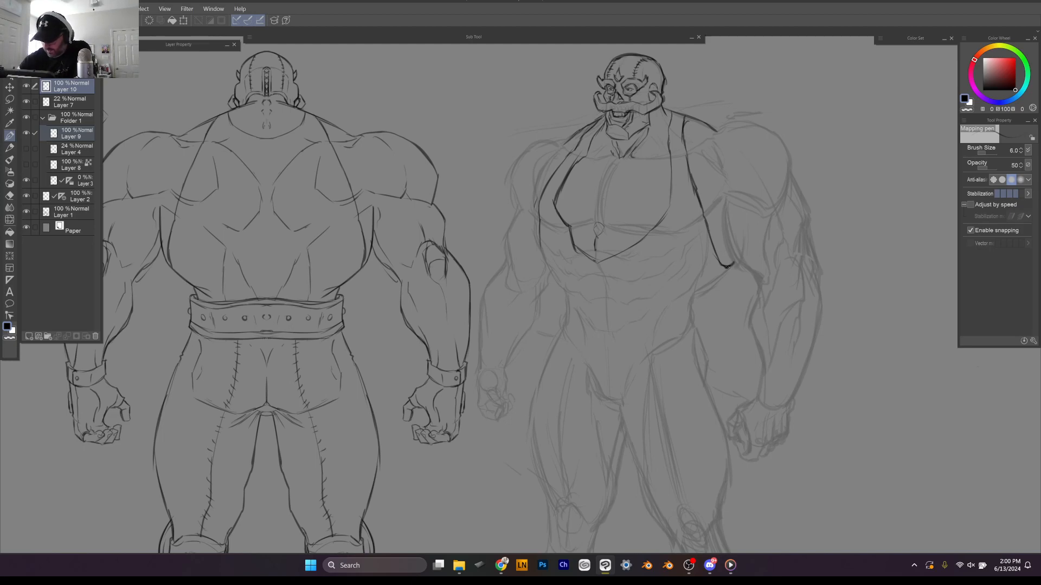
left_click_drag(730, 266, 704, 286)
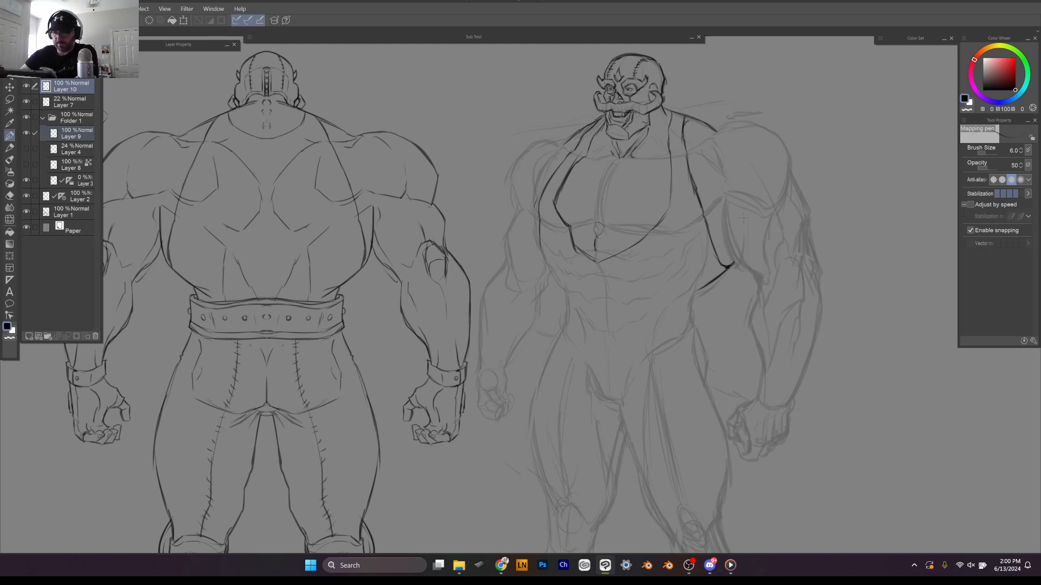
Step: Switch the reference back to the red front view and darken the far-side inner edge of the singlet neckline
left_click(26, 164)
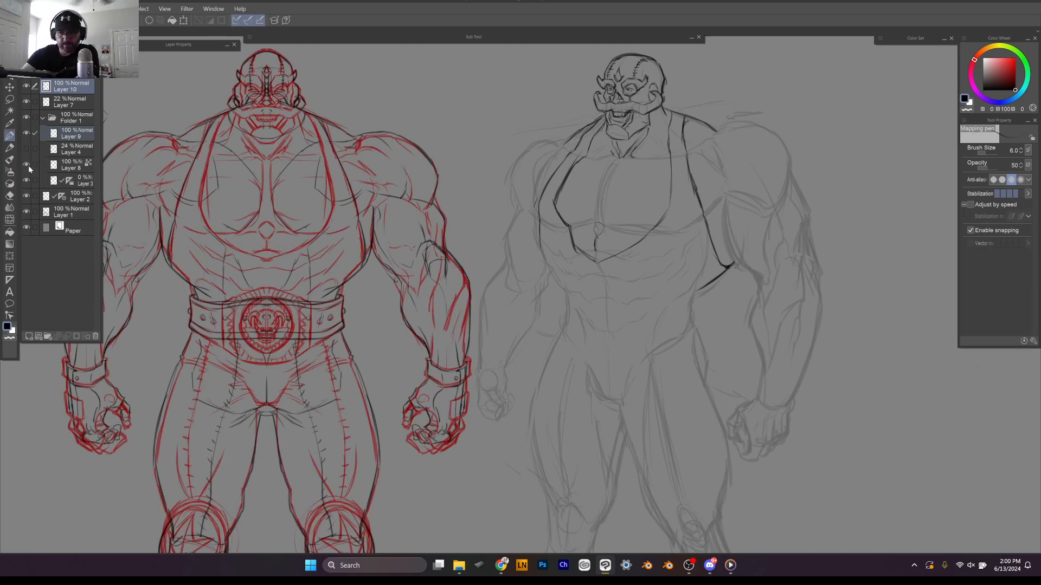
left_click(25, 133)
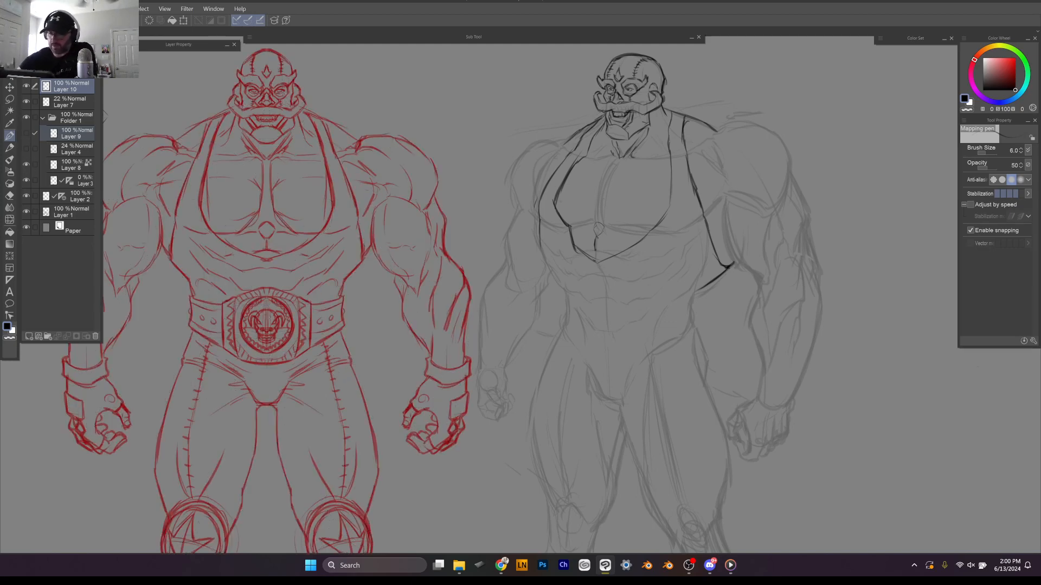
left_click_drag(554, 202, 565, 230)
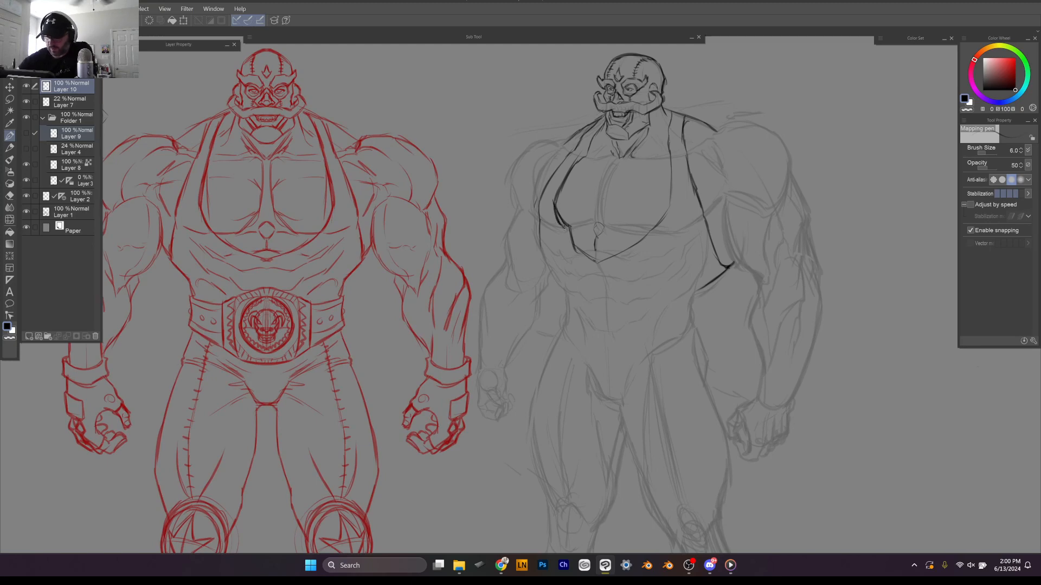
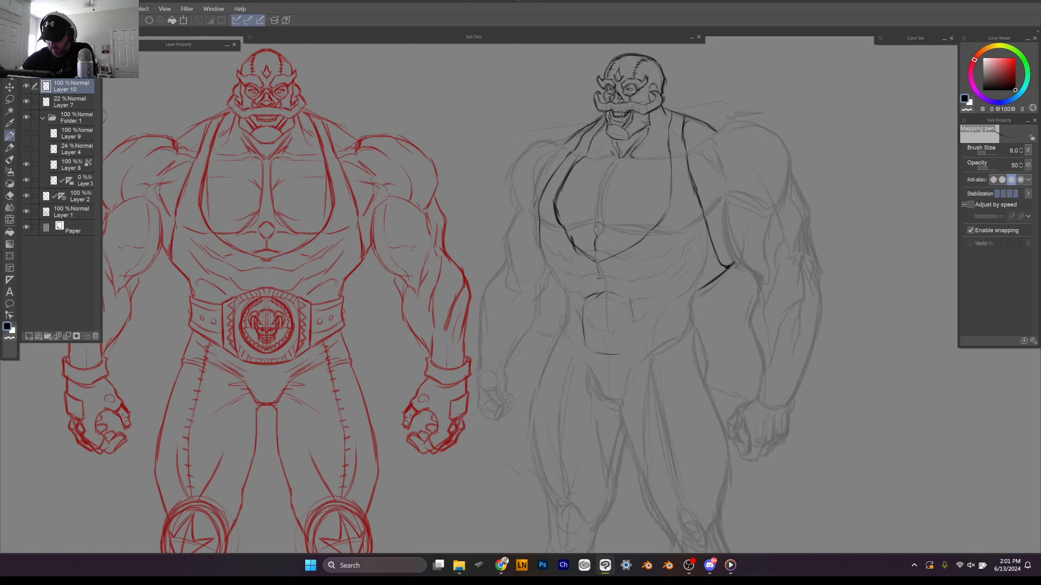
Step: Draw the championship belt's angular buckle plate at the waist, with its side panels and the belt strap on both sides
left_click_drag(633, 300, 631, 347)
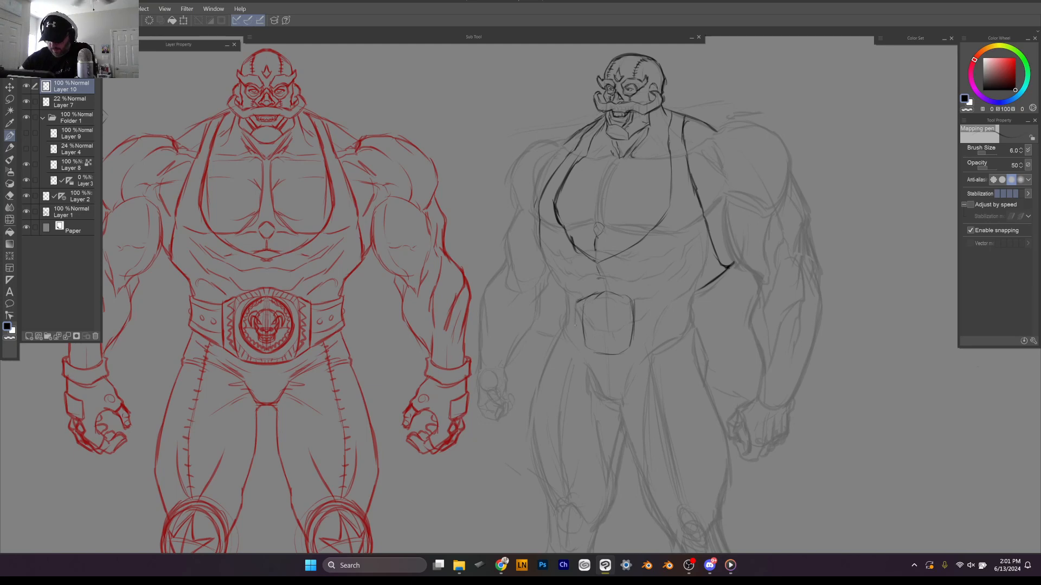
mouse_move(577, 305)
left_mouse_down()
mouse_move(574, 331)
mouse_move(581, 316)
left_mouse_up()
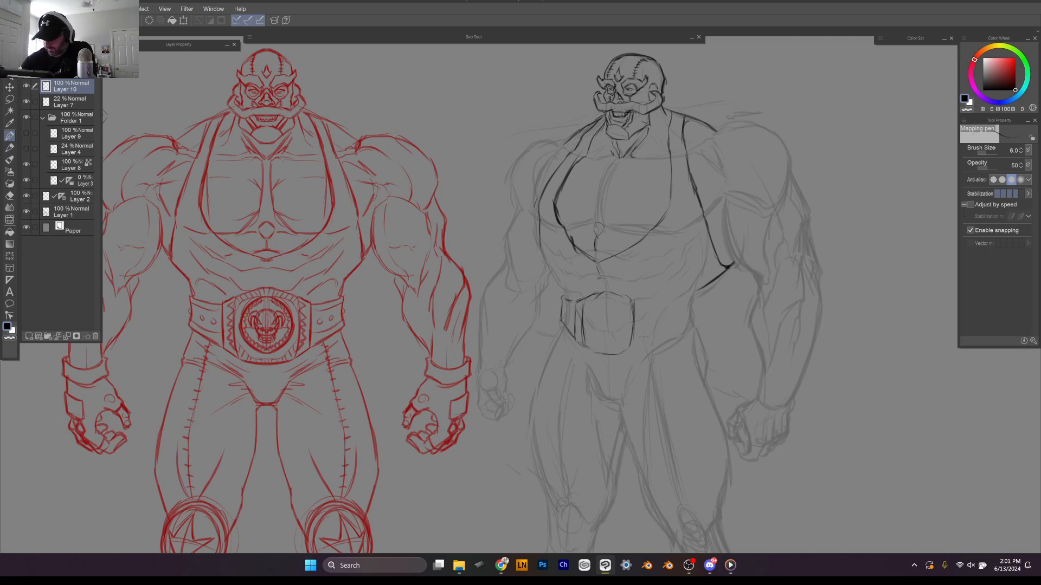
left_click_drag(582, 346, 640, 344)
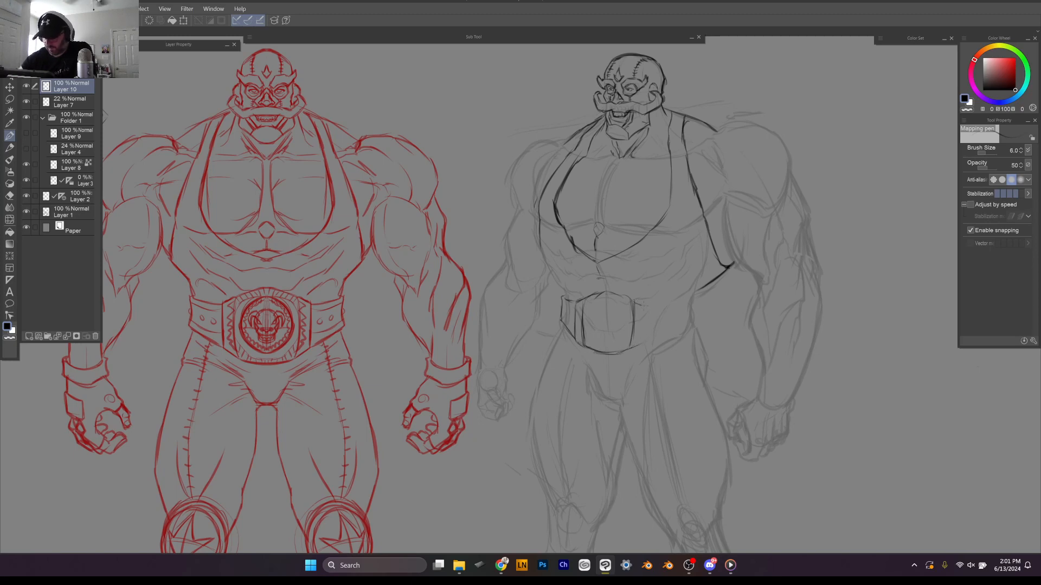
mouse_move(644, 308)
left_mouse_down()
mouse_move(643, 344)
mouse_move(646, 322)
mouse_move(613, 292)
mouse_move(582, 299)
left_mouse_up()
mouse_move(621, 288)
left_mouse_down()
mouse_move(597, 293)
mouse_move(629, 289)
mouse_move(645, 306)
mouse_move(693, 298)
mouse_move(664, 307)
mouse_move(691, 326)
mouse_move(643, 343)
mouse_move(695, 325)
mouse_move(651, 333)
mouse_move(700, 299)
left_mouse_up()
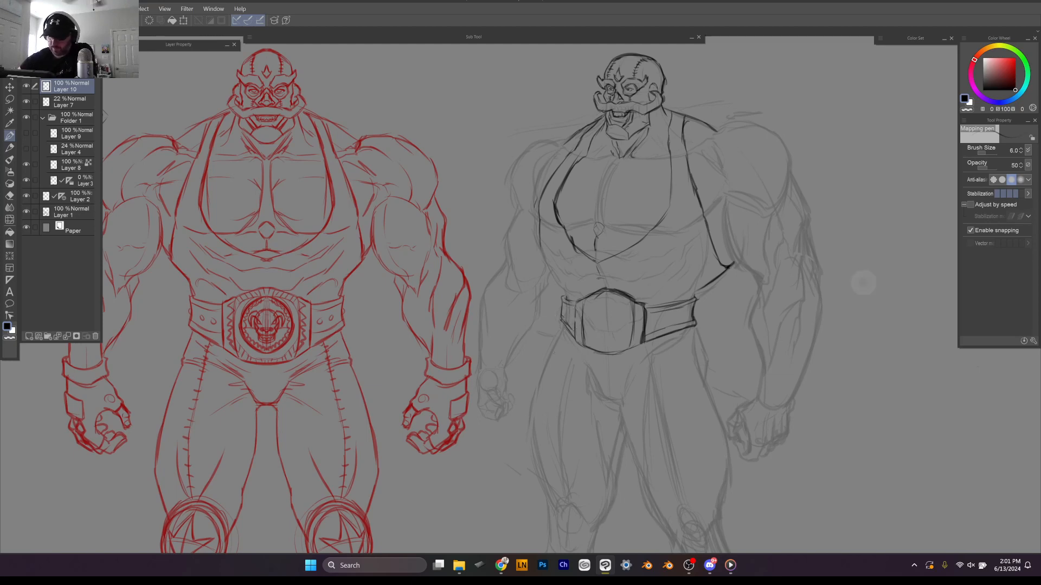
Step: Add the studs to both sides of the belt strap and reinforce the vertical edges of the buckle plate
left_click_drag(562, 318, 575, 326)
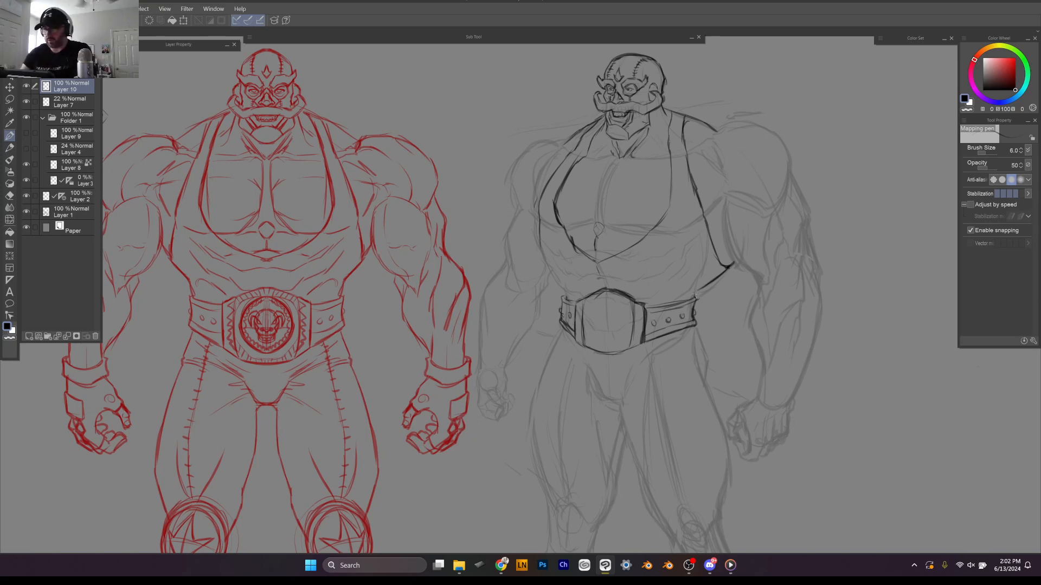
left_click_drag(659, 306, 691, 299)
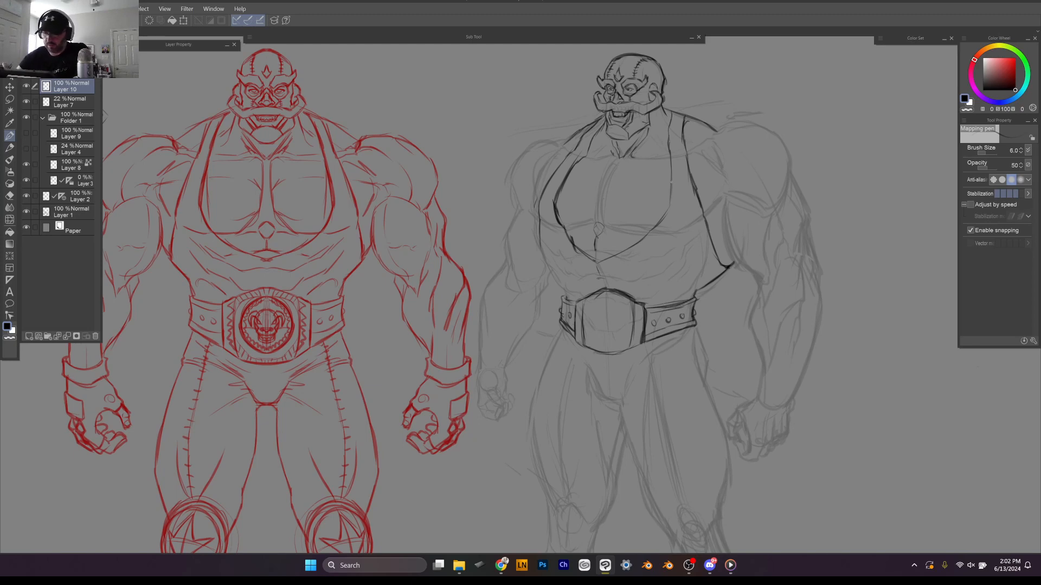
left_click_drag(582, 302, 580, 340)
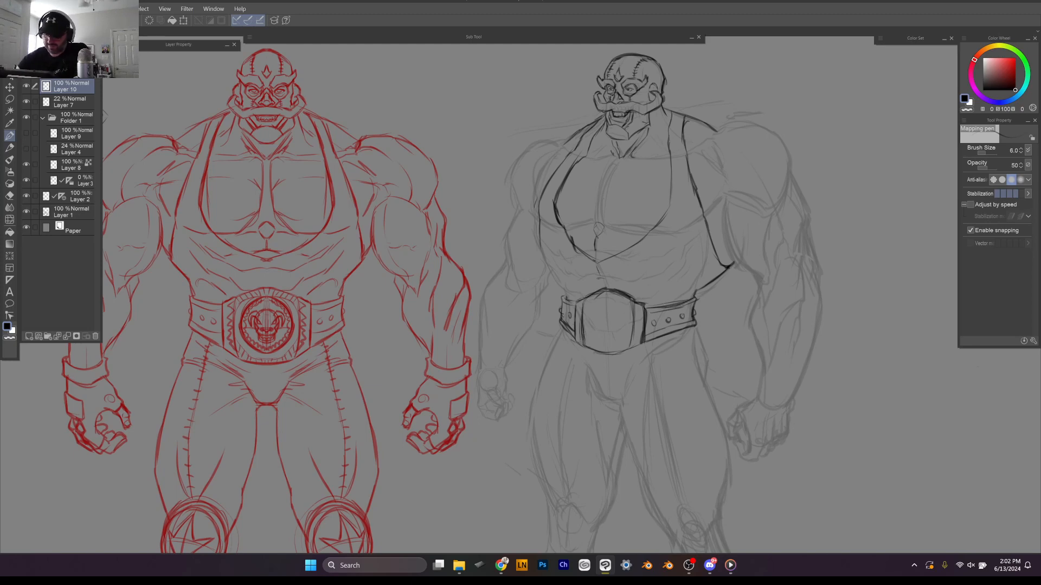
left_click_drag(634, 300, 630, 342)
left_click_drag(646, 308, 645, 338)
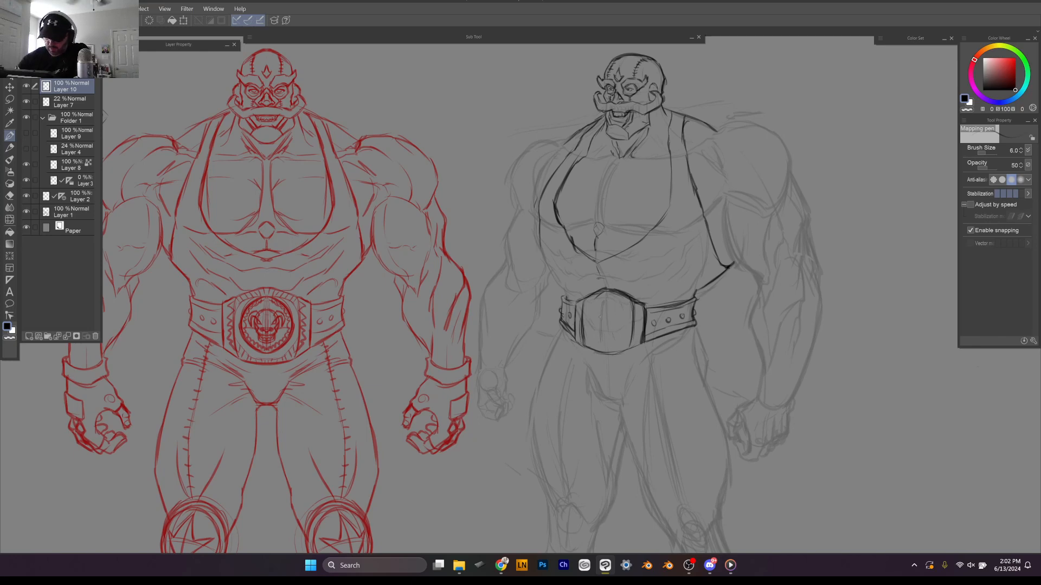
Step: Draw the round medallion on crossed guide lines in the middle of the buckle plate and erase stray lines at its lower far-side edge
left_click_drag(582, 320, 610, 319)
mouse_move(596, 303)
left_mouse_down()
mouse_move(588, 318)
mouse_move(623, 318)
mouse_move(586, 340)
mouse_move(610, 346)
left_mouse_up()
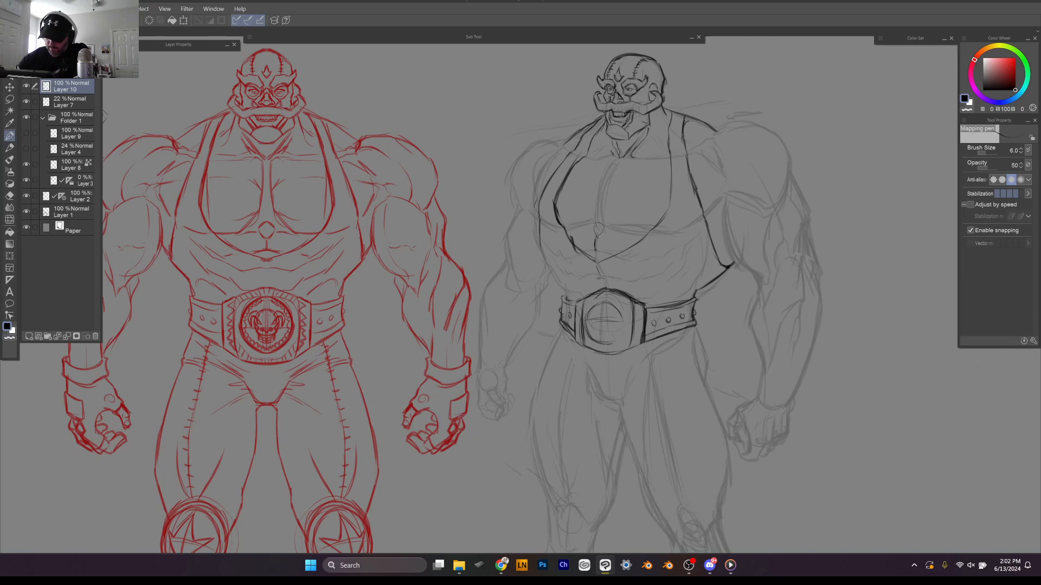
mouse_move(618, 307)
left_mouse_down()
mouse_move(628, 341)
mouse_move(588, 335)
mouse_move(602, 344)
left_mouse_up()
key("e")
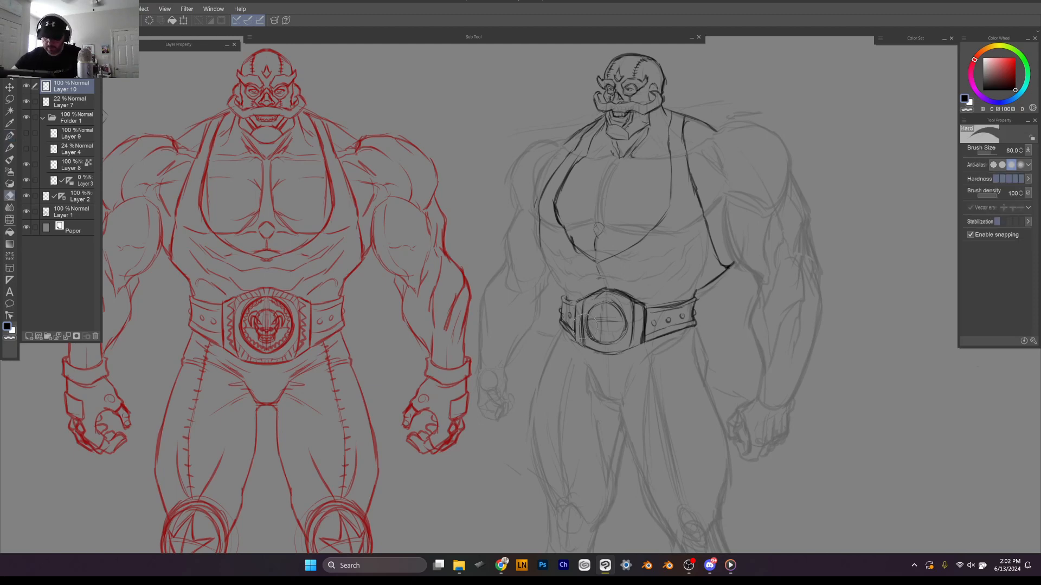
left_click_drag(588, 331, 584, 340)
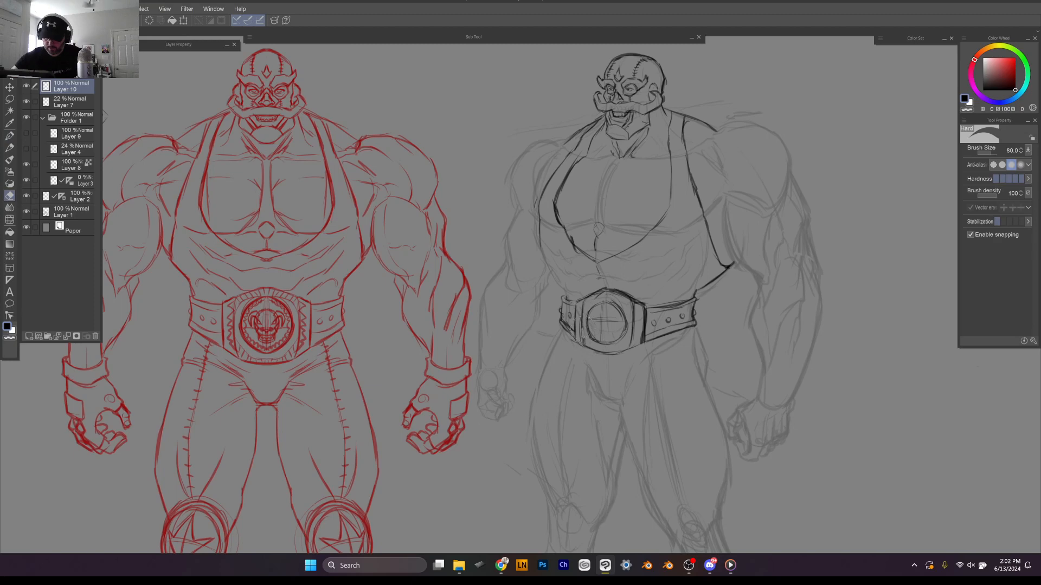
Step: Draw the buckle plate's inner border around the medallion and add short decorative strokes along its lower edge
key("p")
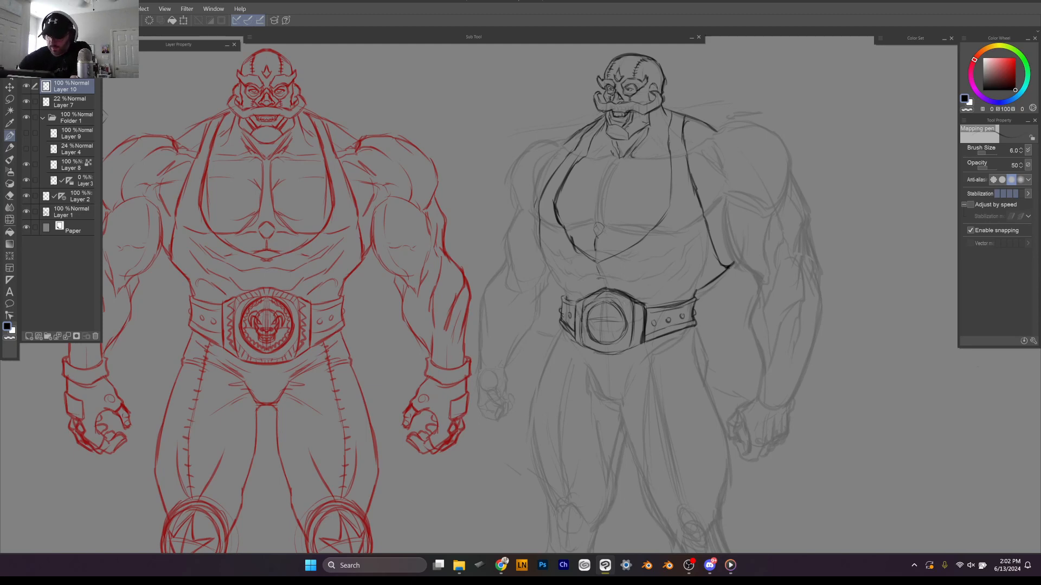
left_click_drag(618, 300, 632, 313)
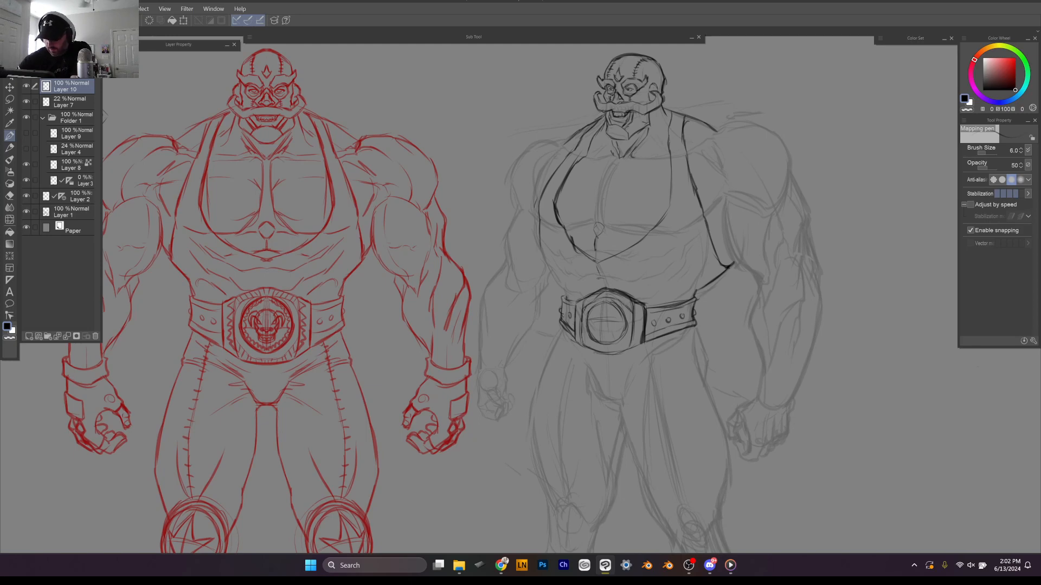
left_click_drag(592, 347, 616, 345)
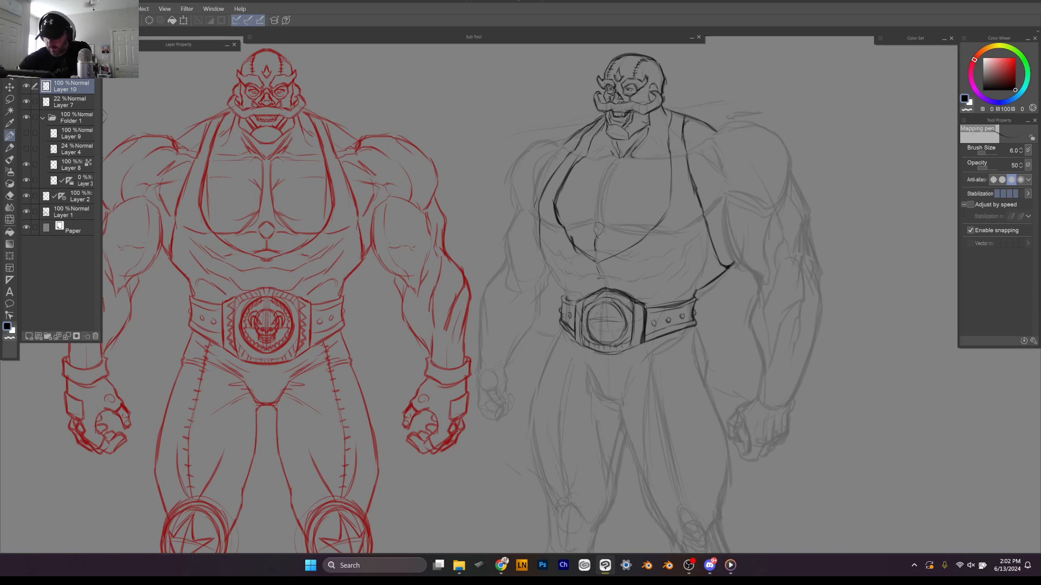
Step: Draw the small horned mask emblem inside the medallion, with ring details around it and a serrated border on the buckle plate
left_click_drag(595, 319, 609, 318)
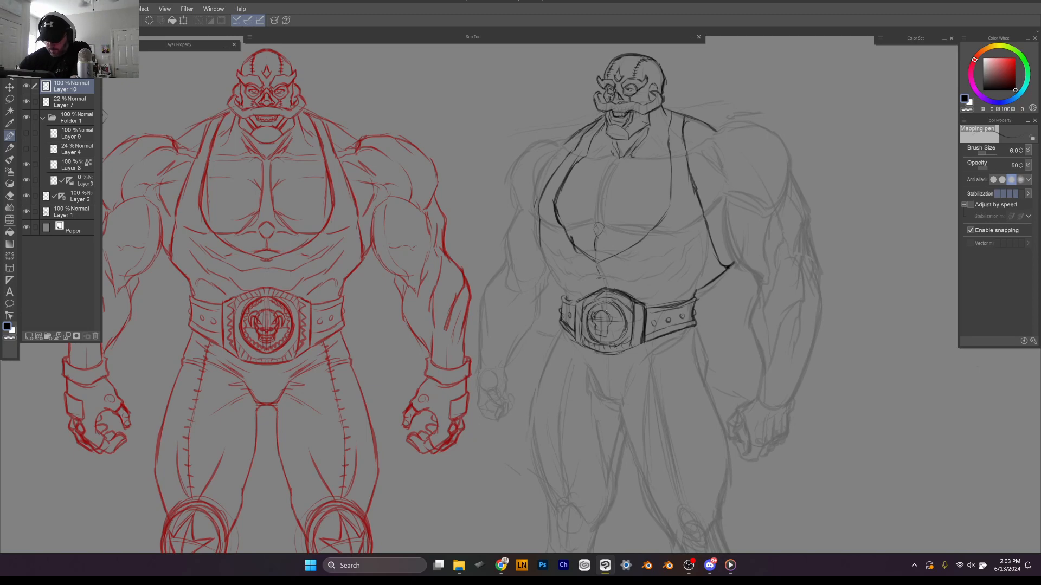
left_click_drag(616, 313, 611, 328)
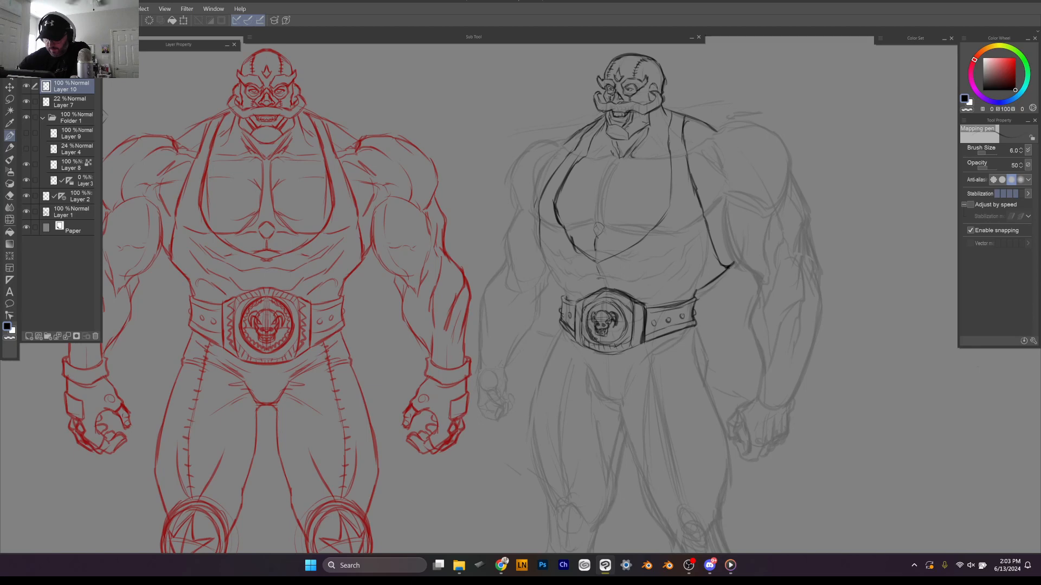
left_click_drag(622, 314, 598, 308)
left_click_drag(598, 307, 587, 317)
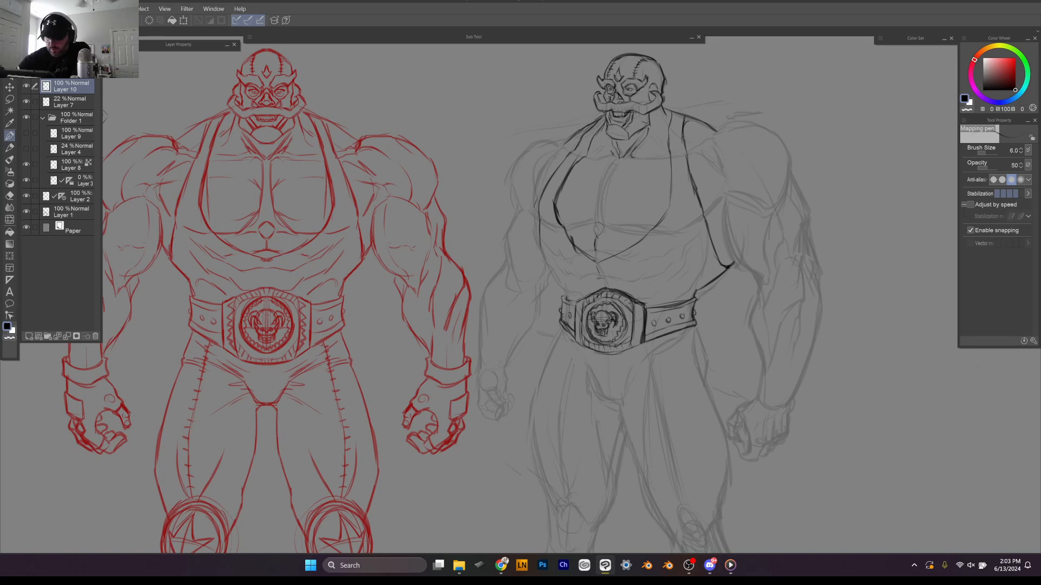
mouse_move(583, 305)
left_mouse_down()
mouse_move(578, 314)
mouse_move(638, 327)
mouse_move(635, 339)
left_mouse_up()
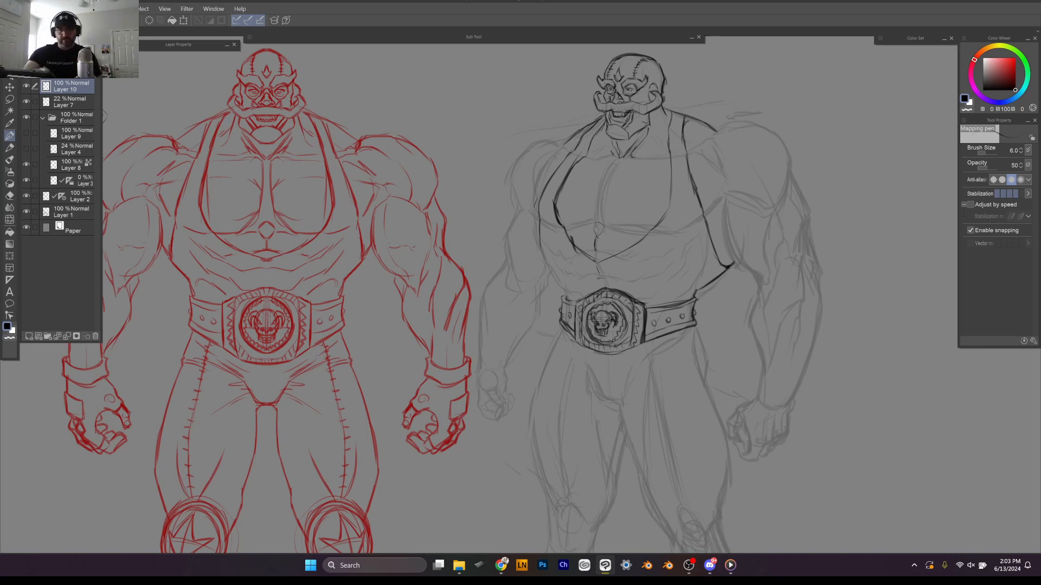
Step: Lasso the belt buckle, reshape its medallion and emblem with Liquify at smaller brush sizes, and clear the selection
left_click(10, 220)
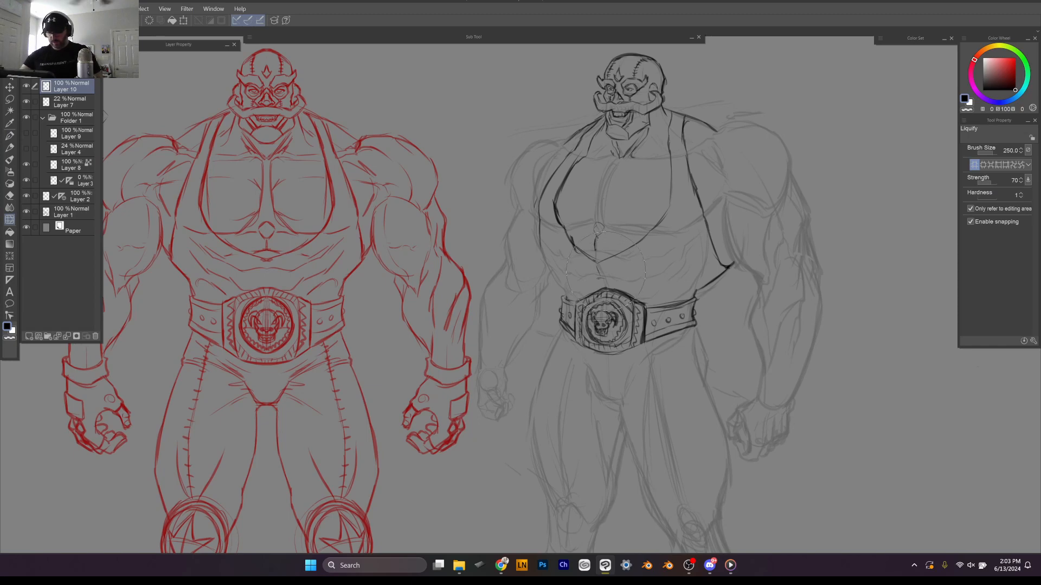
key("m")
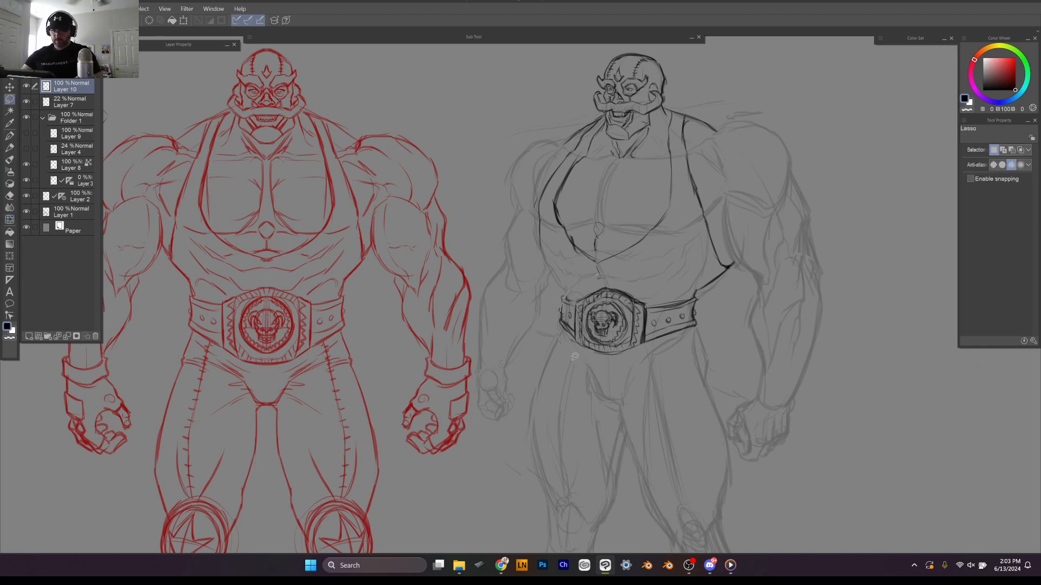
left_click_drag(575, 356, 608, 266)
key("j")
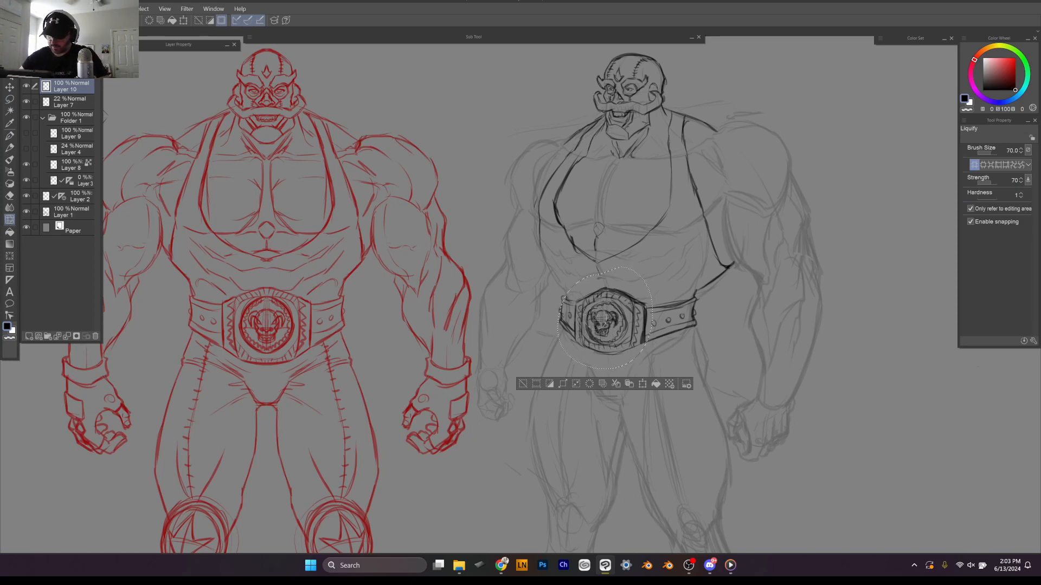
mouse_move(588, 320)
left_mouse_down()
mouse_move(601, 342)
mouse_move(610, 329)
left_mouse_up()
mouse_move(605, 325)
left_mouse_down()
mouse_move(607, 334)
mouse_move(605, 320)
left_mouse_up()
key("bracketleft")
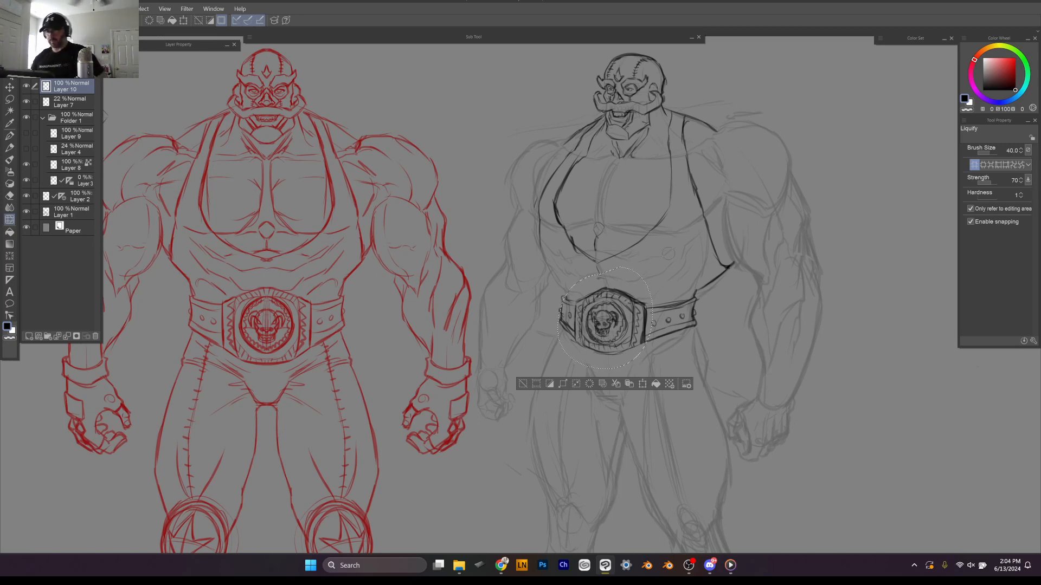
key("ctrl+d")
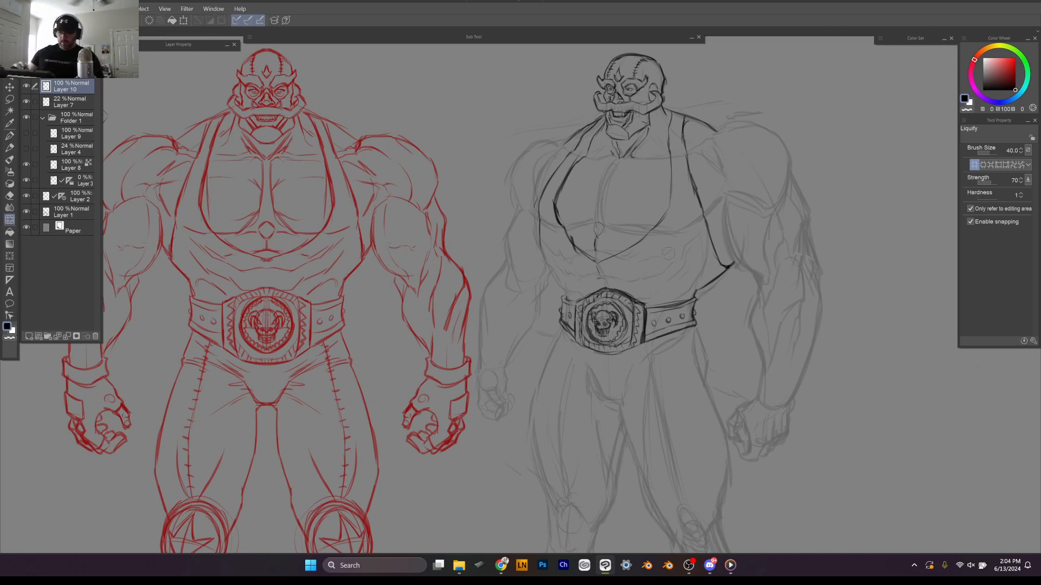
Step: Draw the far-side torso outline with the pen, from below the singlet strap down to the belt
key("p")
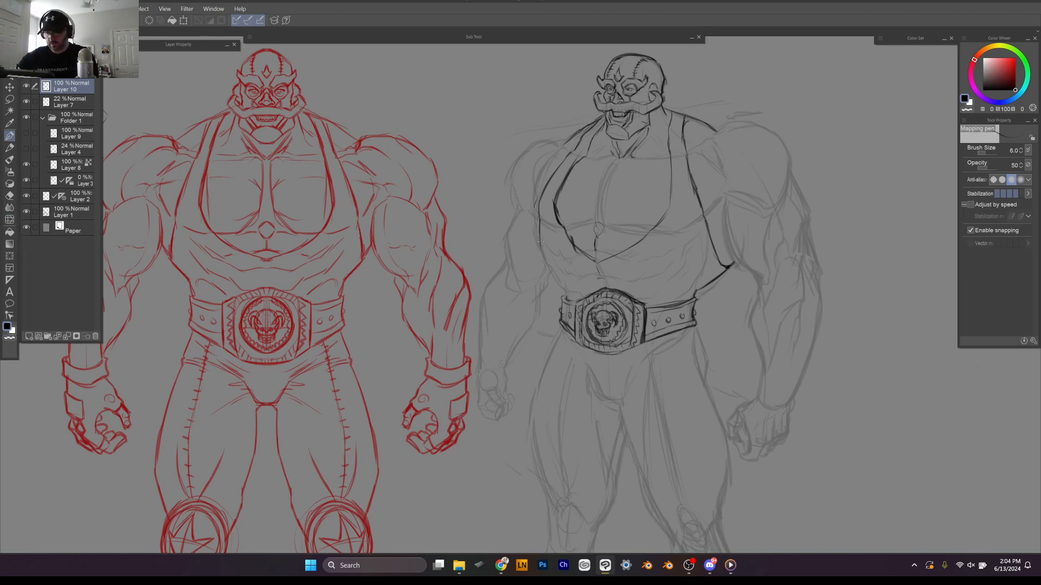
left_click_drag(540, 240, 565, 290)
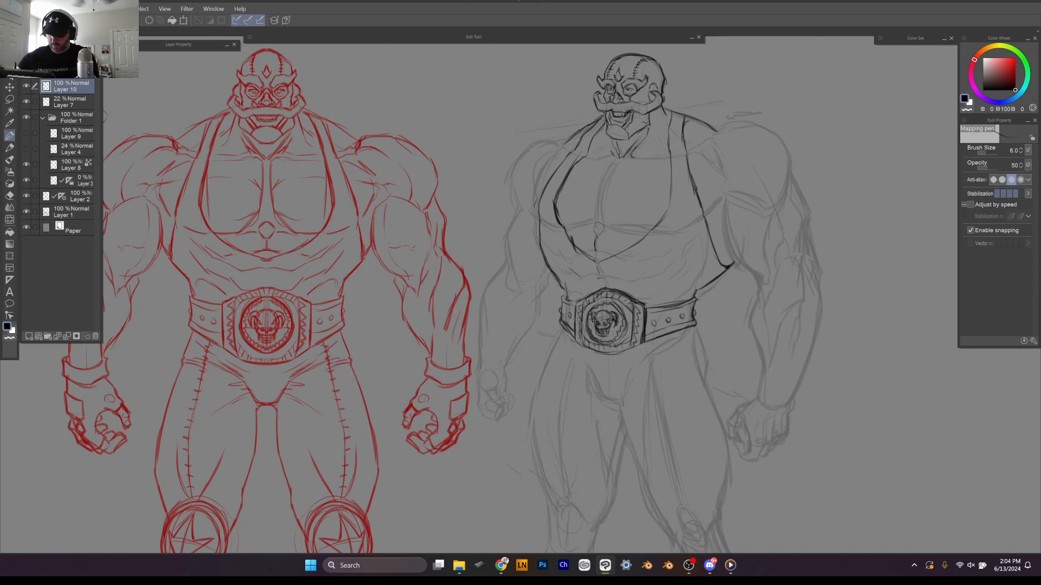
Step: Draw the chest and upper abdominal lines with the pen, including the far-side lat, sternum line, collarbones and near armpit creases
left_click_drag(603, 277, 625, 275)
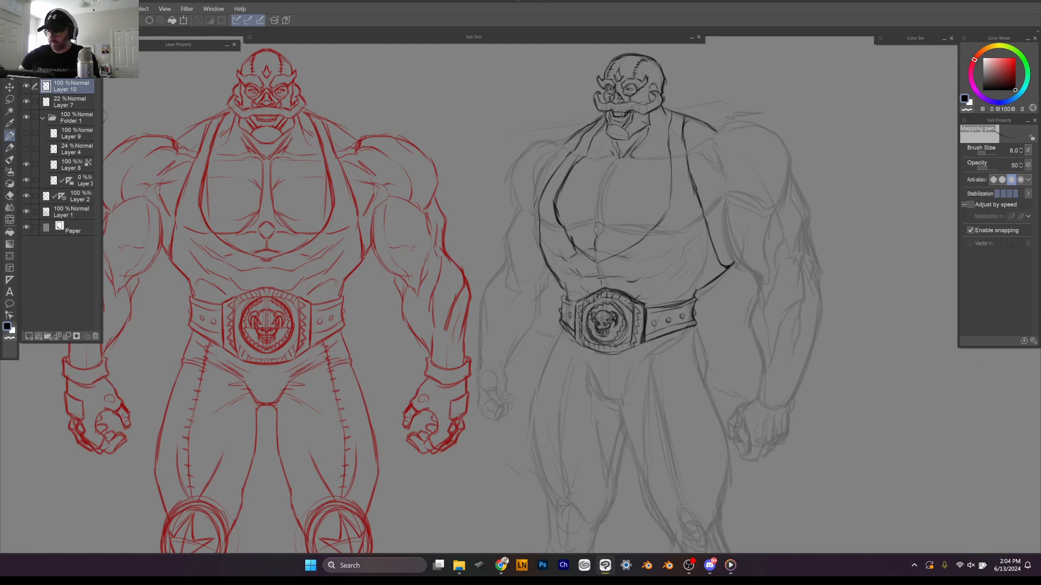
left_click_drag(571, 228, 590, 225)
mouse_move(560, 156)
left_mouse_down()
mouse_move(532, 197)
mouse_move(545, 251)
left_mouse_up()
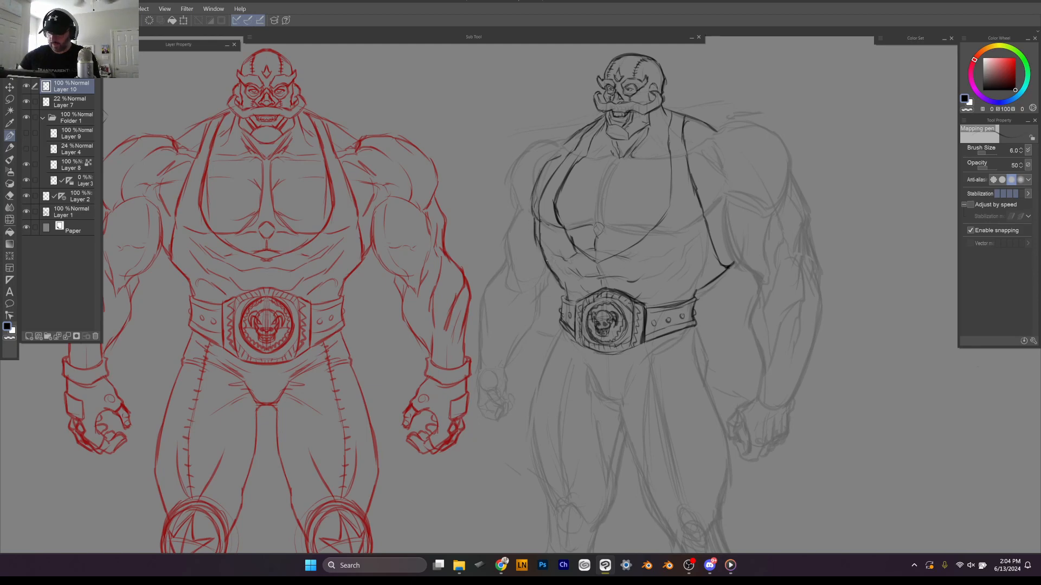
left_click_drag(595, 189, 599, 212)
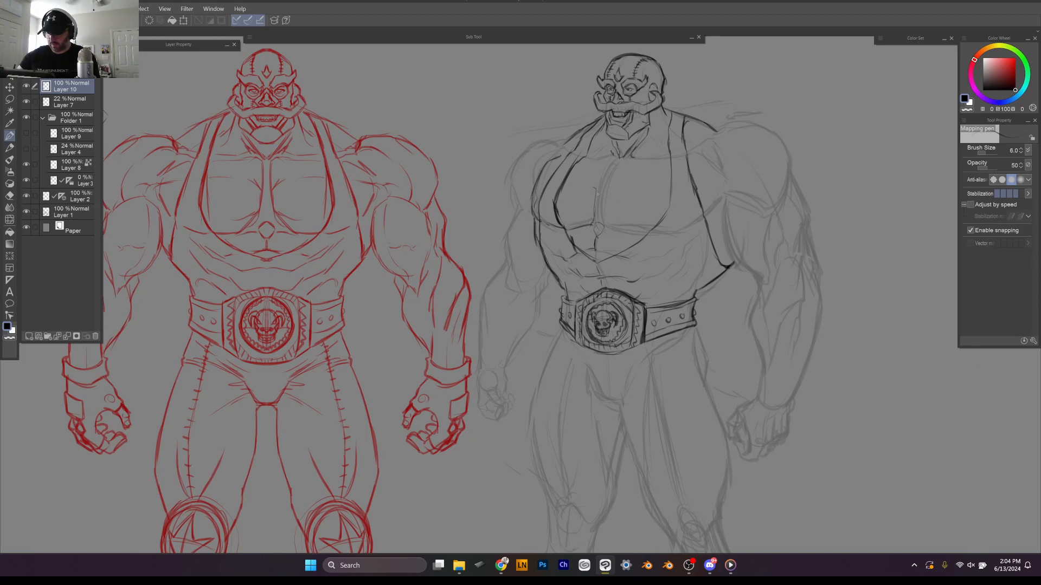
mouse_move(608, 166)
left_mouse_down()
mouse_move(603, 224)
mouse_move(644, 237)
mouse_move(694, 224)
mouse_move(721, 200)
left_mouse_up()
mouse_move(696, 156)
left_mouse_down()
mouse_move(715, 168)
mouse_move(686, 153)
mouse_move(636, 158)
mouse_move(660, 163)
mouse_move(688, 151)
left_mouse_up()
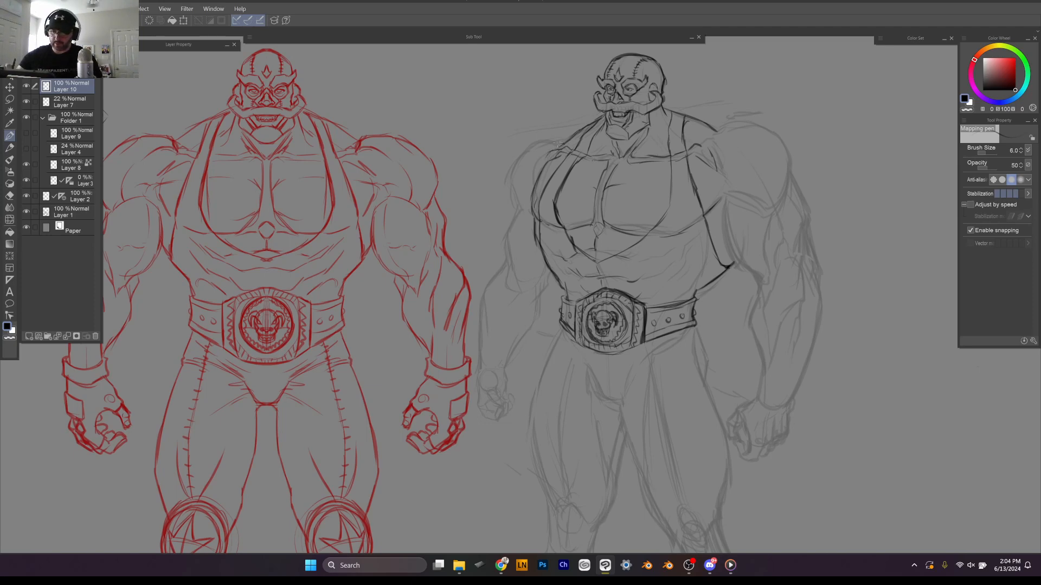
Step: Outline the far shoulder and arm down to the forearm, and add abdominal and oblique muscle lines above the belt
mouse_move(563, 142)
left_mouse_down()
mouse_move(527, 152)
mouse_move(511, 173)
mouse_move(511, 258)
mouse_move(505, 239)
mouse_move(509, 260)
mouse_move(509, 251)
mouse_move(487, 285)
mouse_move(483, 312)
left_mouse_up()
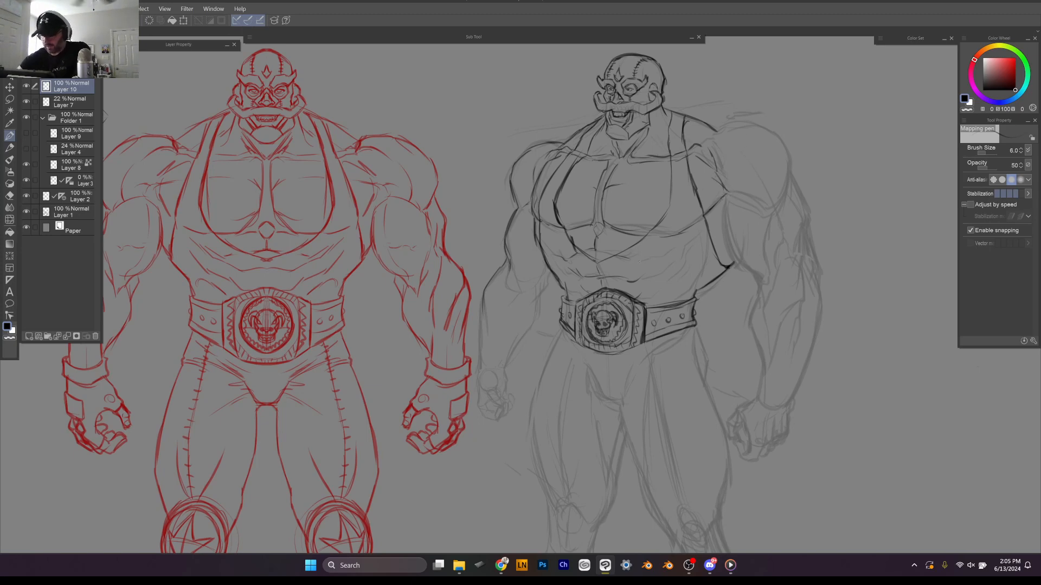
left_click_drag(639, 284, 670, 265)
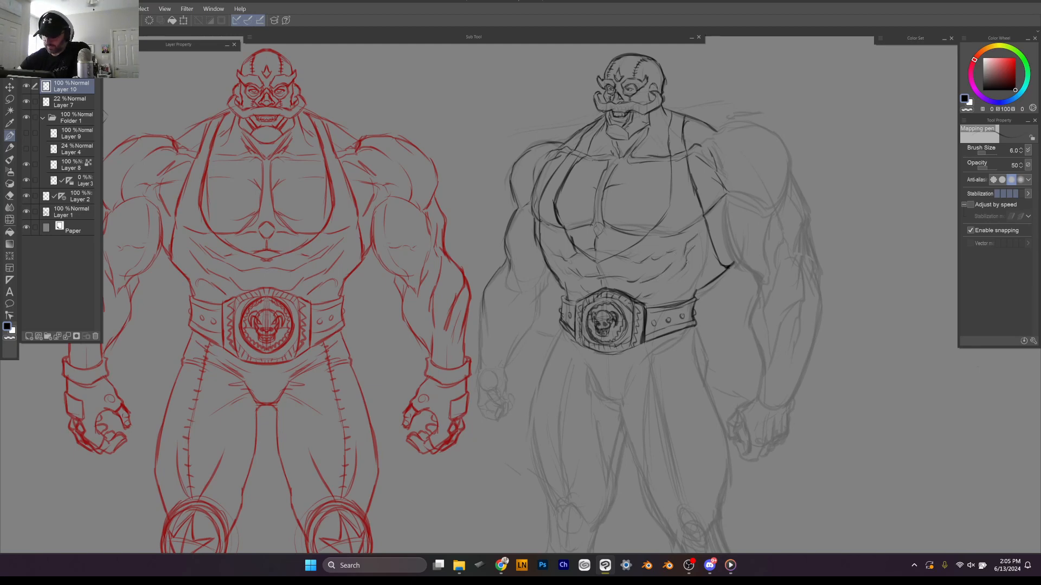
mouse_move(695, 230)
left_mouse_down()
mouse_move(698, 274)
mouse_move(671, 294)
left_mouse_up()
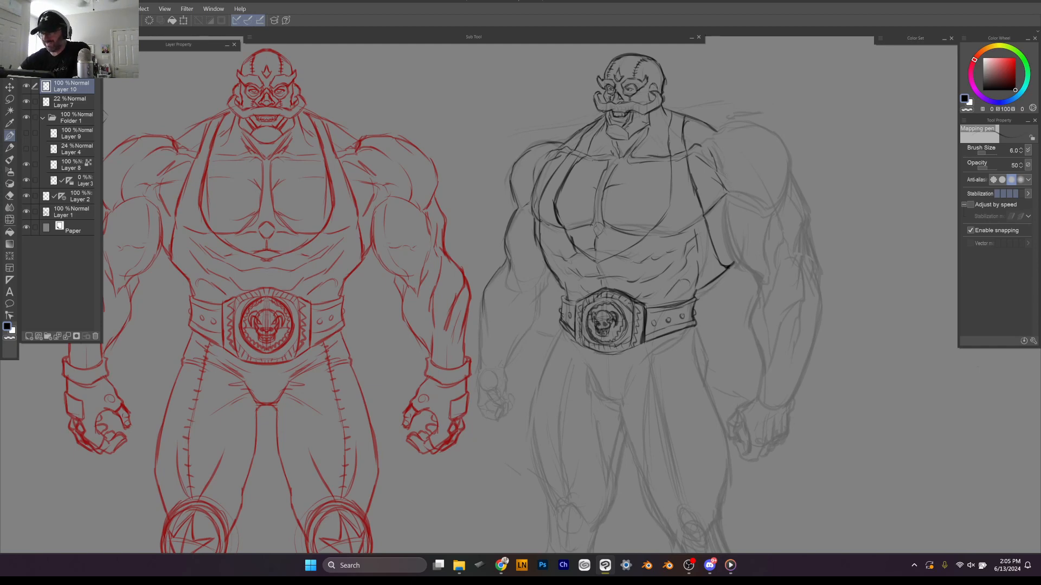
Step: Draw the near arm's inner contour from the armpit to the wrist and outline the glove's wristband
mouse_move(721, 196)
left_mouse_down()
mouse_move(731, 260)
mouse_move(723, 242)
mouse_move(744, 268)
left_mouse_up()
mouse_move(740, 266)
left_mouse_down()
mouse_move(758, 285)
mouse_move(746, 319)
mouse_move(758, 369)
mouse_move(749, 309)
mouse_move(762, 358)
mouse_move(785, 312)
left_mouse_up()
left_click_drag(761, 351, 760, 370)
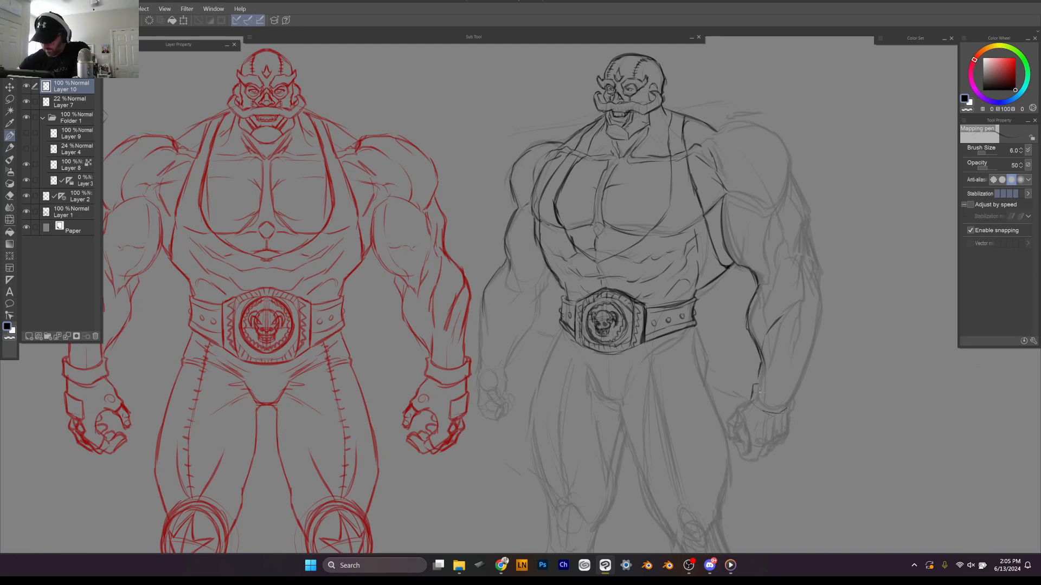
mouse_move(757, 387)
left_mouse_down()
mouse_move(792, 394)
mouse_move(790, 410)
mouse_move(754, 404)
left_mouse_up()
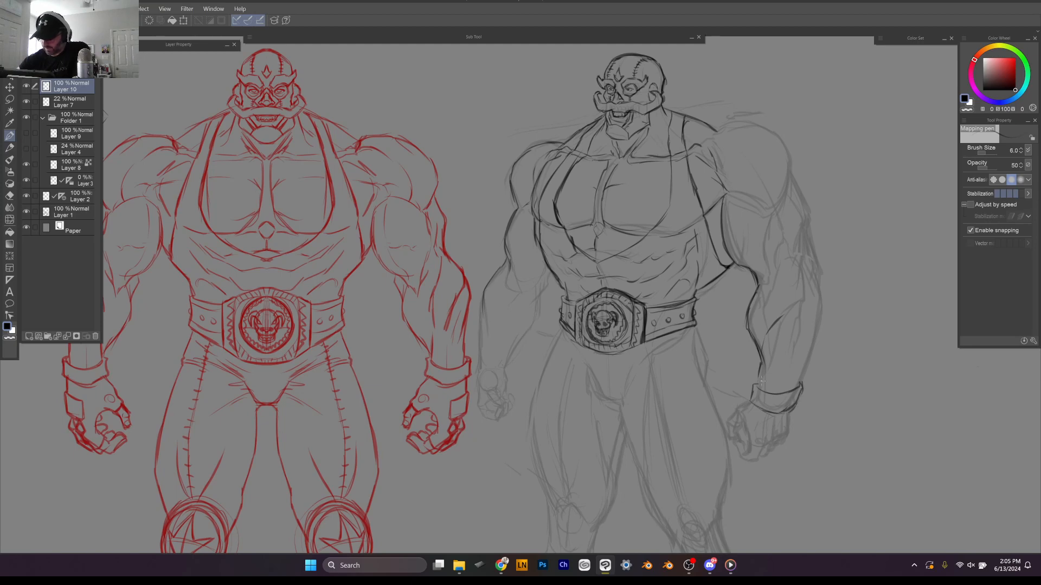
left_click_drag(763, 365, 759, 383)
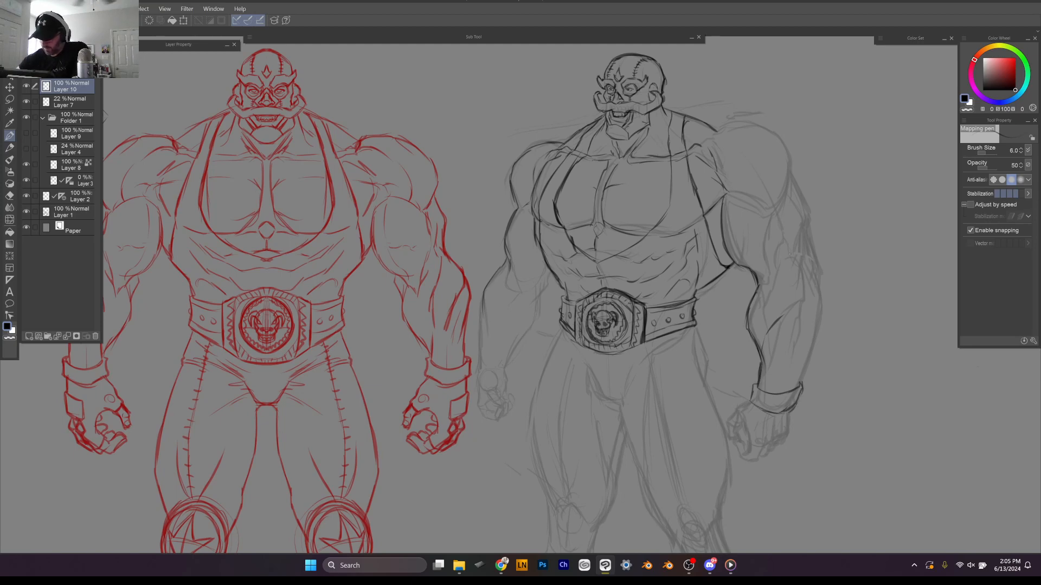
Step: Add muscle lines inside the near forearm and draw its outer contour from the elbow to the wristband
mouse_move(802, 259)
left_mouse_down()
mouse_move(801, 288)
mouse_move(786, 349)
left_mouse_up()
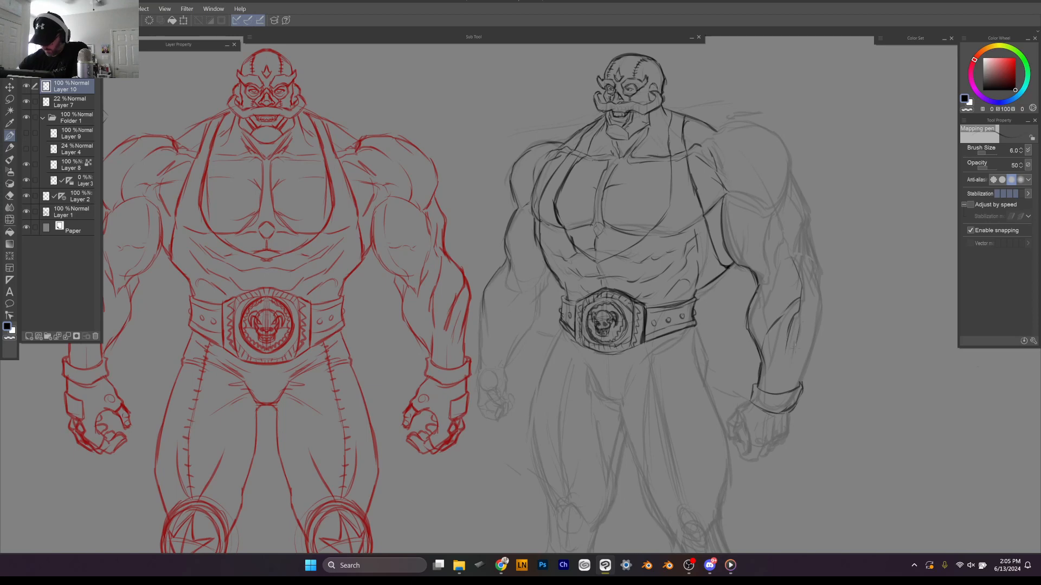
left_click_drag(801, 246, 815, 289)
mouse_move(808, 228)
left_mouse_down()
mouse_move(821, 304)
mouse_move(801, 383)
left_mouse_up()
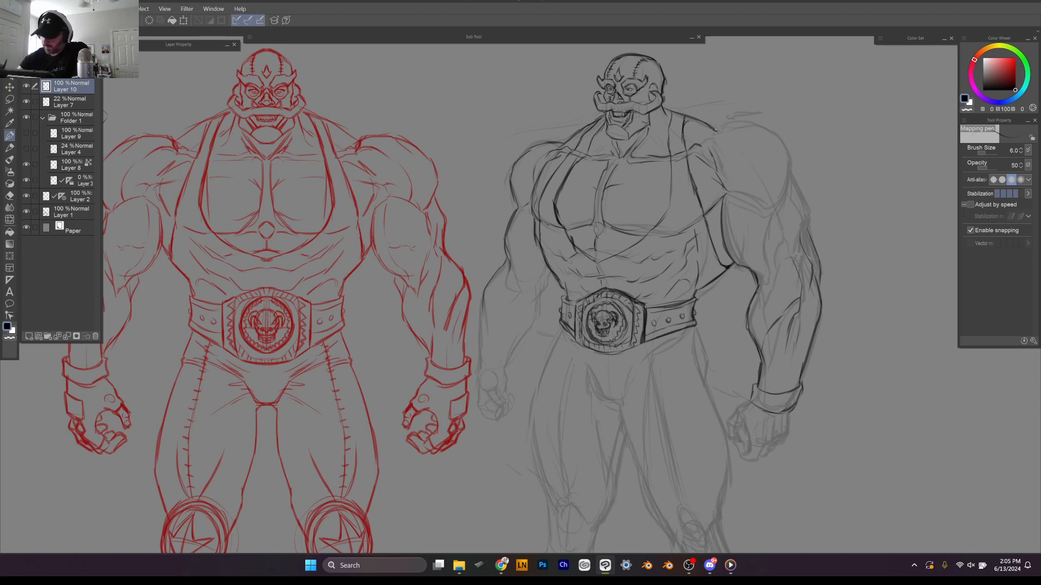
Step: Draw the near shoulder's rounded outline, the back of the upper arm, and the lower edge of the deltoid
mouse_move(709, 140)
left_mouse_down()
mouse_move(748, 124)
mouse_move(777, 132)
mouse_move(791, 193)
mouse_move(806, 194)
mouse_move(807, 235)
left_mouse_up()
left_click_drag(790, 176, 806, 203)
left_click_drag(804, 201, 801, 237)
left_click_drag(731, 202, 768, 198)
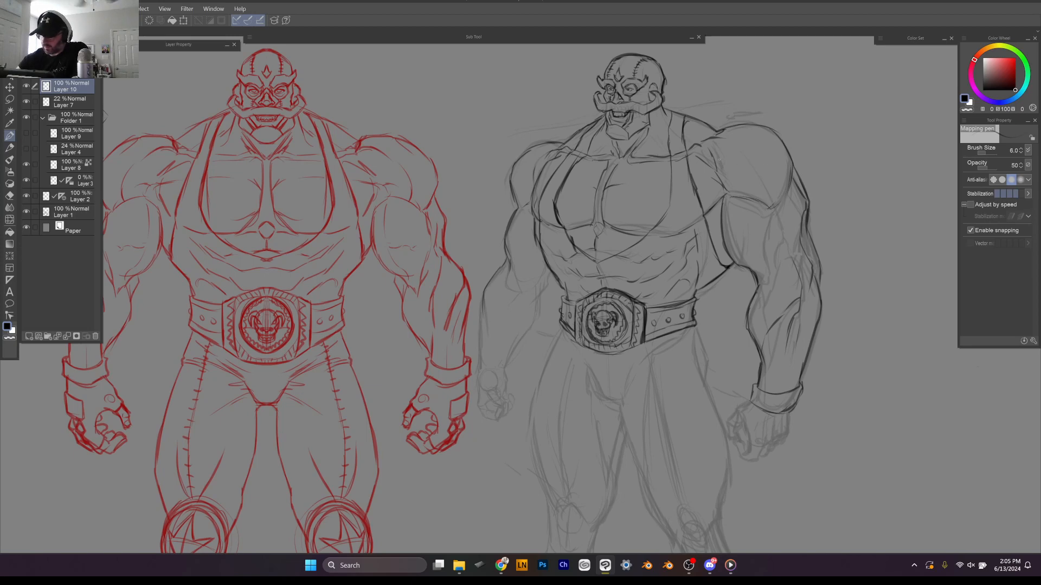
Step: Add muscle lines to the near deltoid and upper arm, continuing through the elbow into the forearm
mouse_move(778, 157)
left_mouse_down()
mouse_move(783, 175)
mouse_move(762, 199)
mouse_move(772, 271)
left_mouse_up()
mouse_move(790, 244)
left_mouse_down()
mouse_move(780, 256)
mouse_move(790, 275)
mouse_move(771, 275)
mouse_move(756, 310)
mouse_move(756, 297)
left_mouse_up()
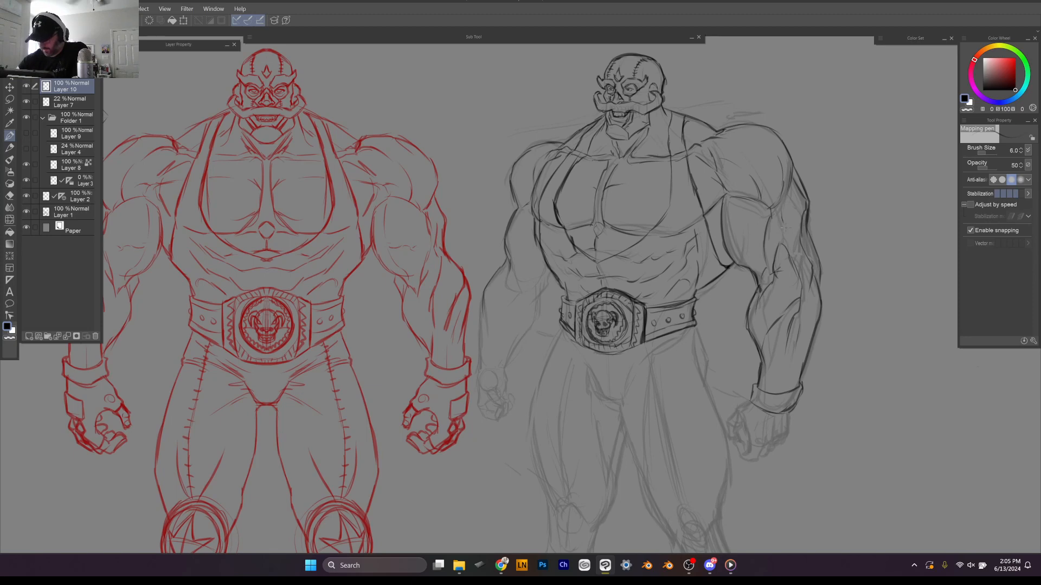
left_click_drag(789, 221, 782, 244)
left_click_drag(779, 218, 776, 237)
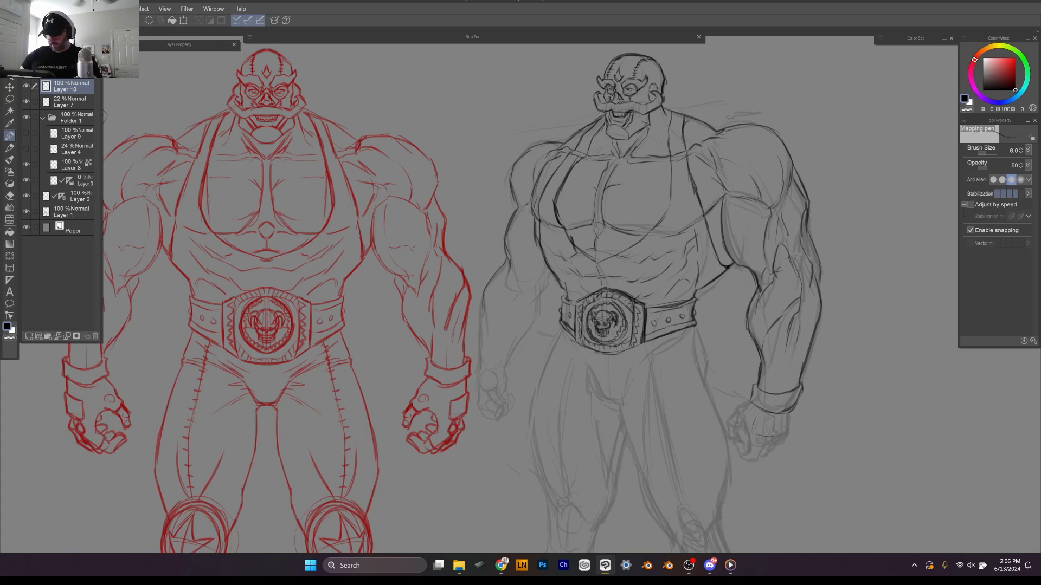
Step: Draw the near hand's fingerless glove with its back panel and knuckle holes, the curled fingers, and the wristband details
mouse_move(773, 436)
left_mouse_down()
mouse_move(756, 417)
mouse_move(789, 415)
mouse_move(770, 437)
mouse_move(750, 428)
mouse_move(763, 437)
mouse_move(735, 415)
left_mouse_up()
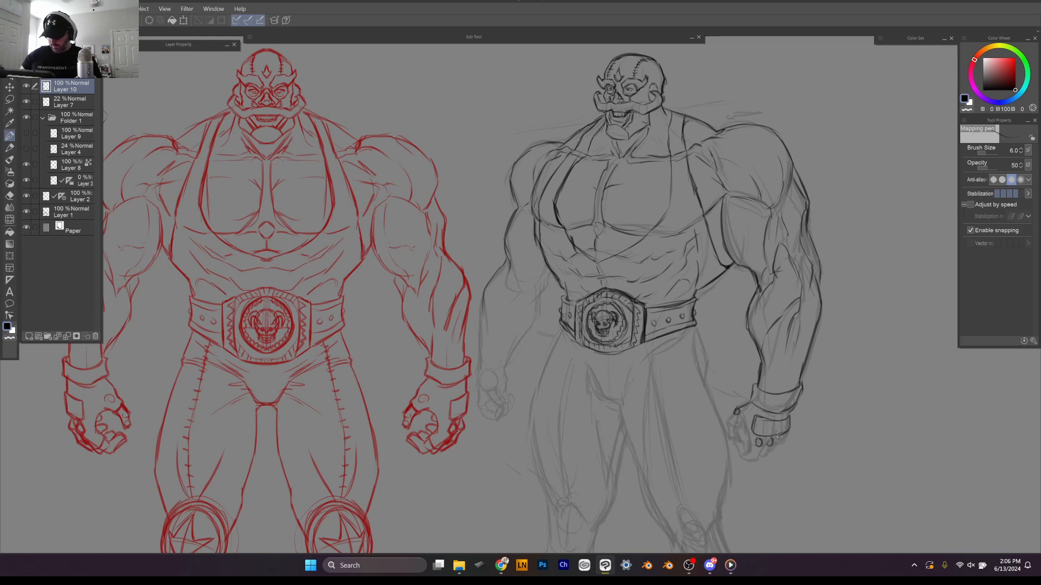
mouse_move(778, 436)
left_mouse_down()
mouse_move(758, 456)
mouse_move(777, 441)
left_mouse_up()
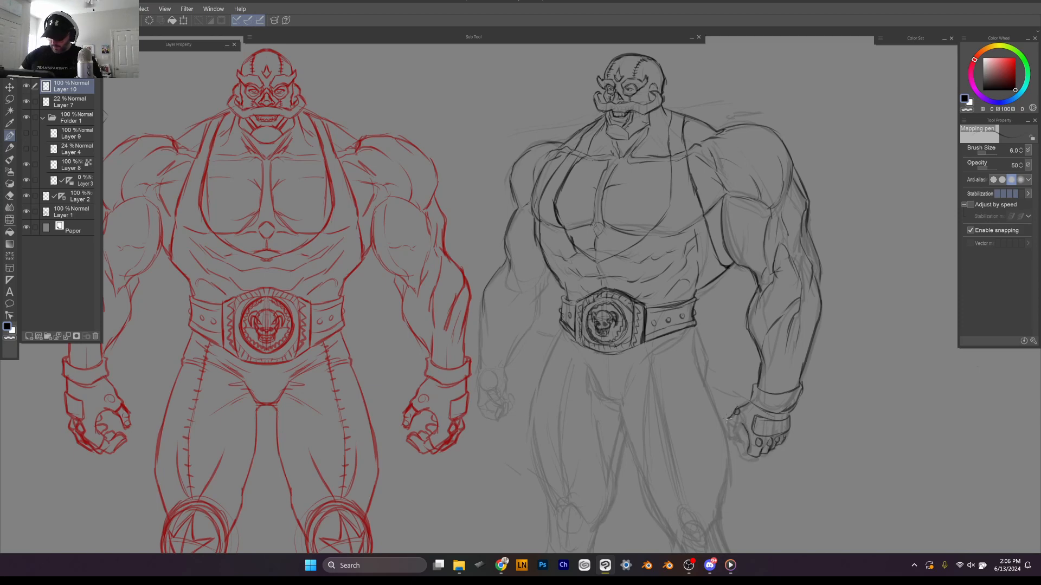
left_click_drag(728, 420, 741, 431)
left_click_drag(729, 432, 736, 438)
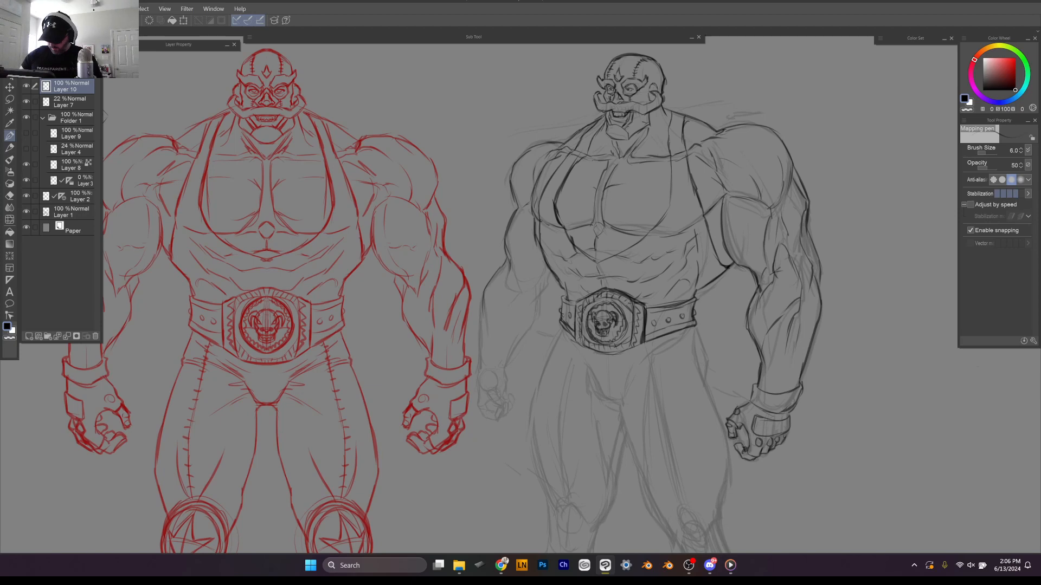
left_click_drag(735, 442, 744, 447)
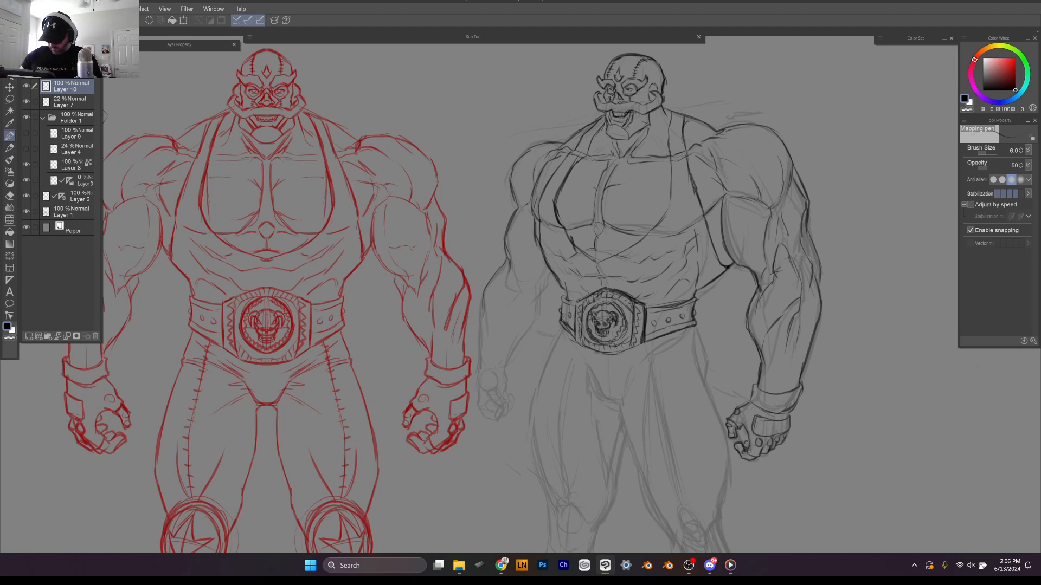
left_click_drag(748, 449, 760, 454)
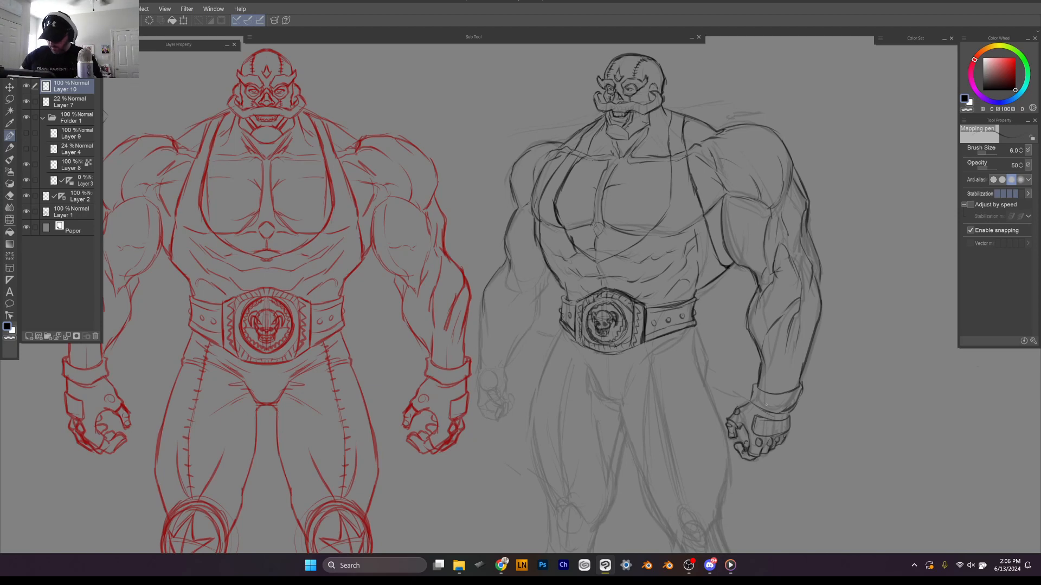
mouse_move(769, 395)
left_mouse_down()
mouse_move(801, 384)
mouse_move(762, 408)
mouse_move(796, 407)
mouse_move(804, 393)
mouse_move(795, 407)
left_mouse_up()
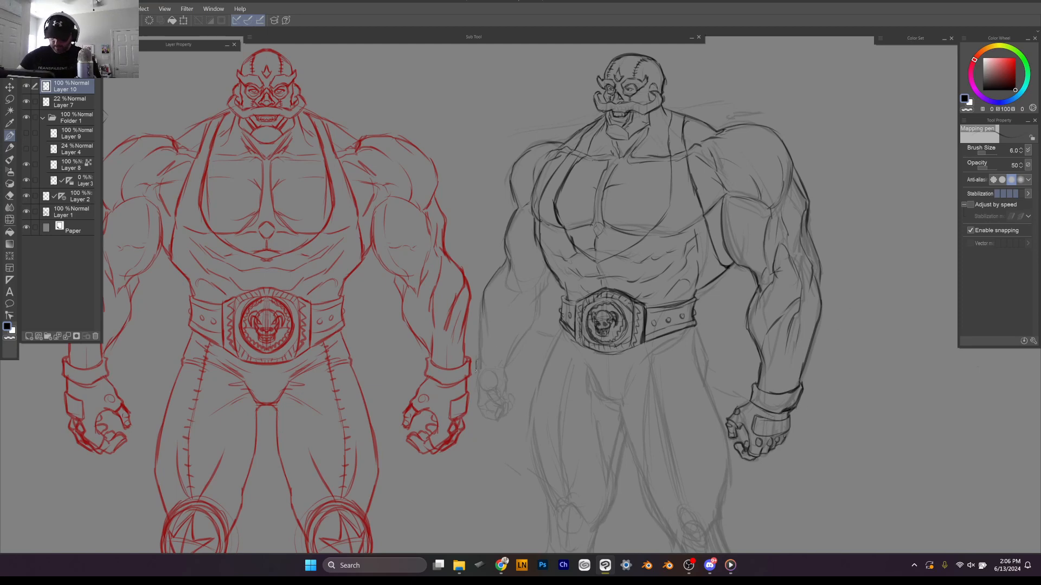
Step: Draw the far hand's wristband, gloved palm and curled fingers over the sketch
left_click_drag(484, 371, 502, 362)
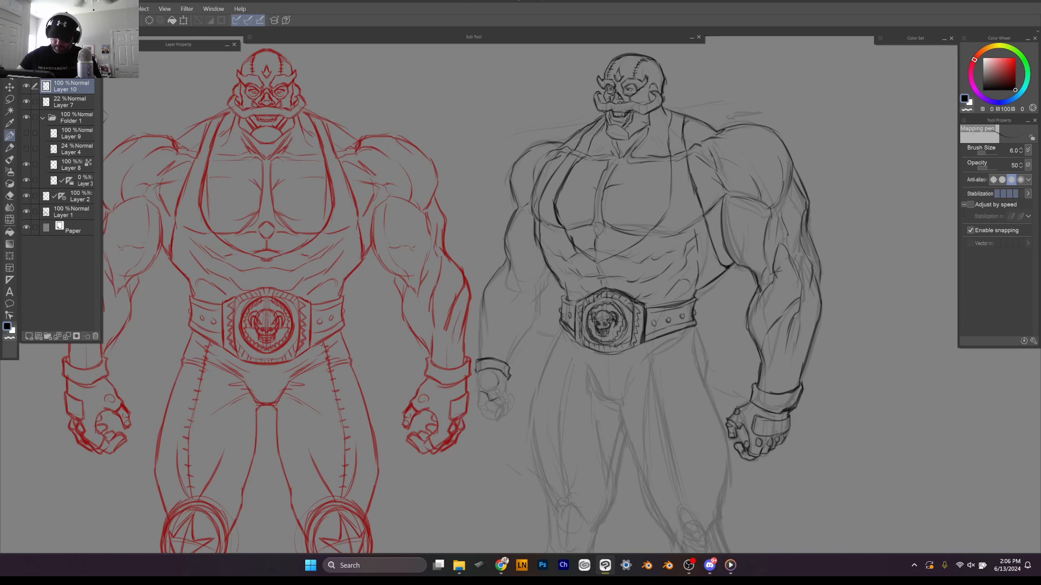
left_click_drag(497, 380, 499, 392)
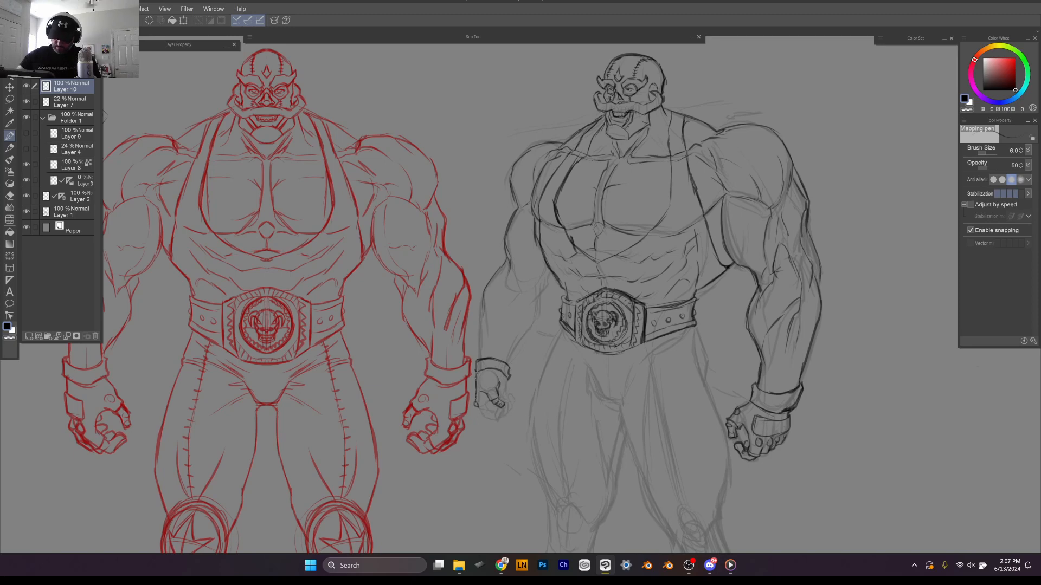
left_click_drag(471, 380, 472, 395)
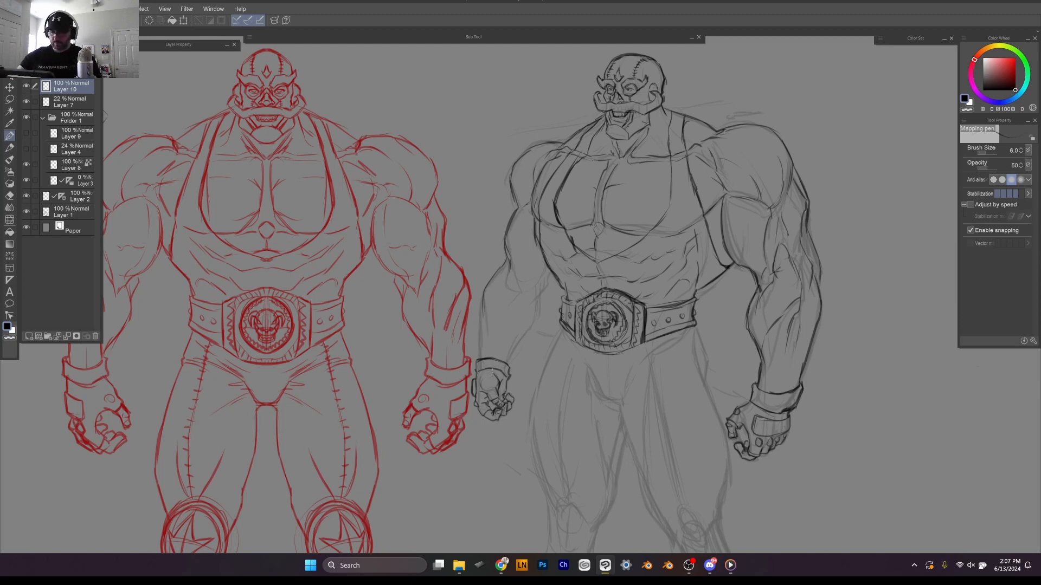
Step: Draw the far forearm's contours between wristband and elbow and fill it with muscle lines
left_click_drag(507, 364, 539, 297)
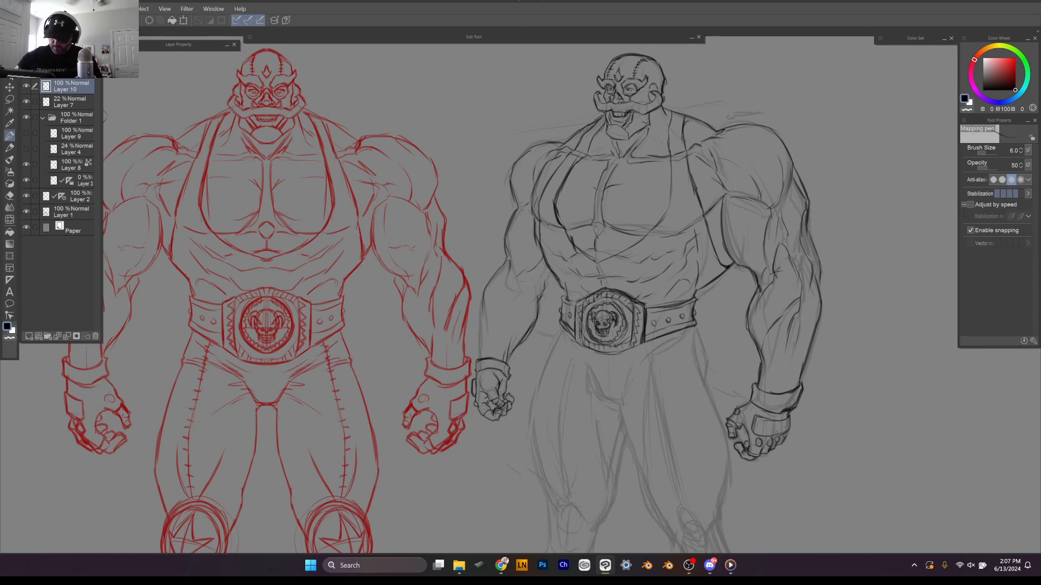
mouse_move(510, 260)
left_mouse_down()
mouse_move(482, 299)
mouse_move(478, 353)
left_mouse_up()
mouse_move(512, 264)
left_mouse_down()
mouse_move(512, 302)
mouse_move(525, 278)
mouse_move(514, 315)
mouse_move(486, 314)
left_mouse_up()
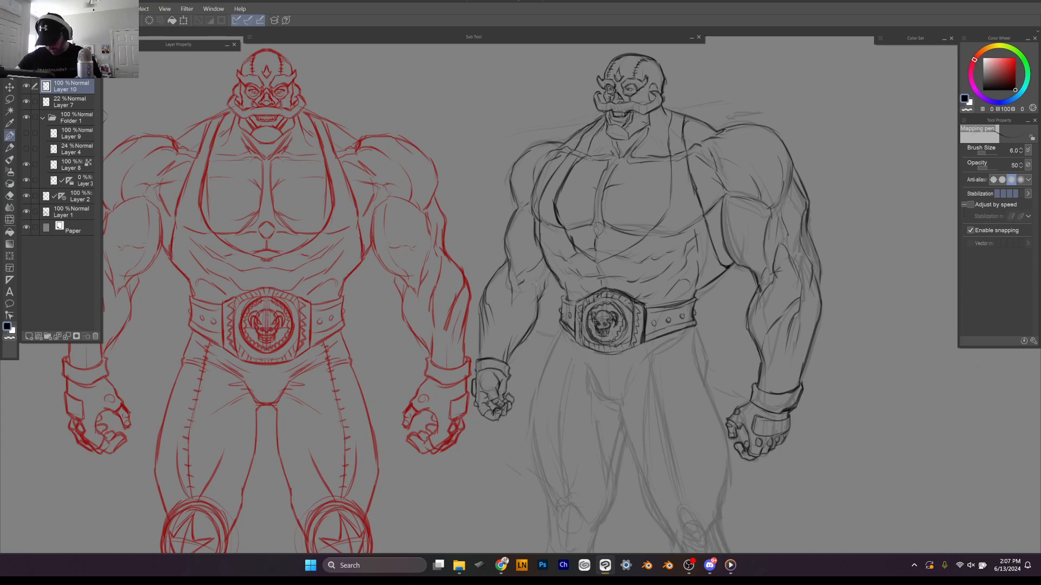
left_click_drag(553, 274, 518, 349)
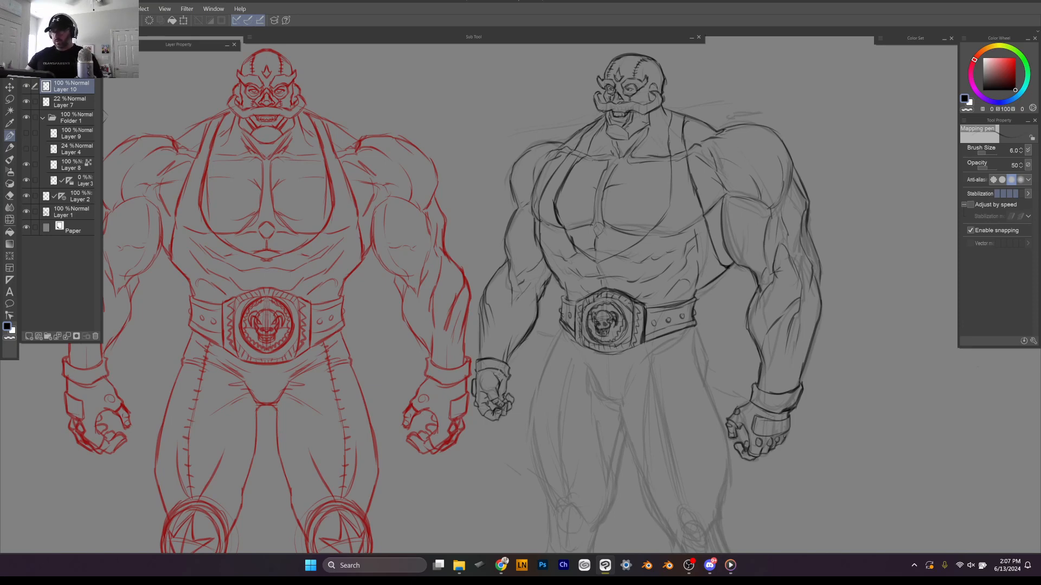
Step: Clean up and reinforce the near arm's outer contour around the elbow, and add muscle lines to both upper arms
mouse_move(809, 233)
left_mouse_down()
mouse_move(818, 255)
mouse_move(805, 218)
mouse_move(820, 284)
left_mouse_up()
key("e")
left_click_drag(808, 222, 833, 266)
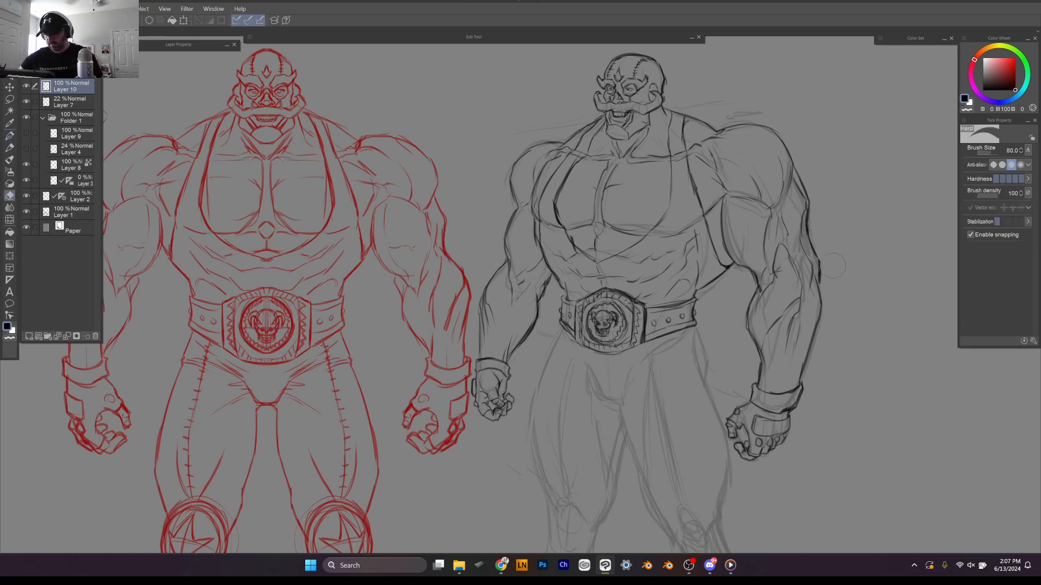
key("p")
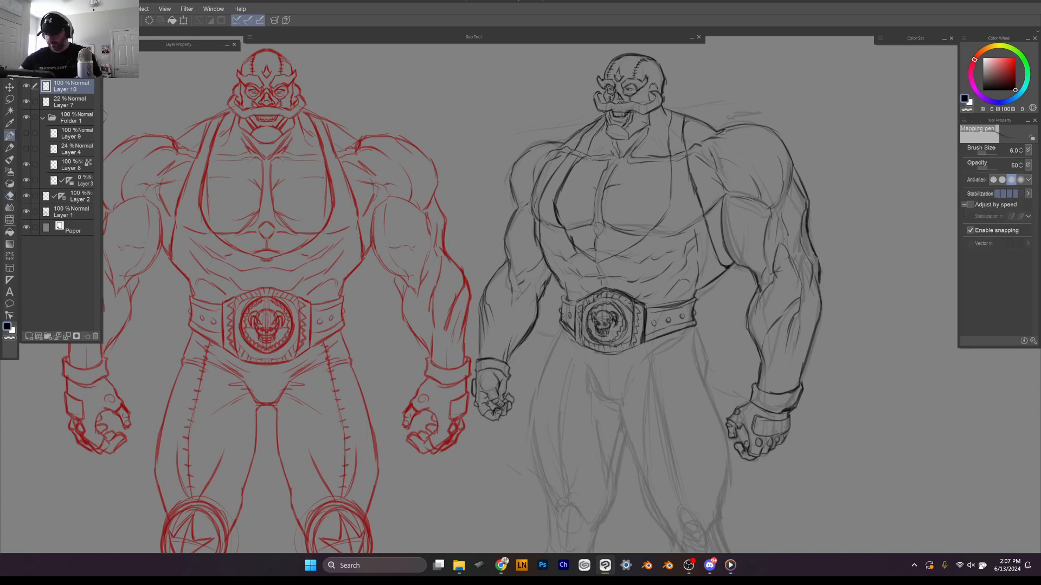
left_click_drag(817, 259, 821, 286)
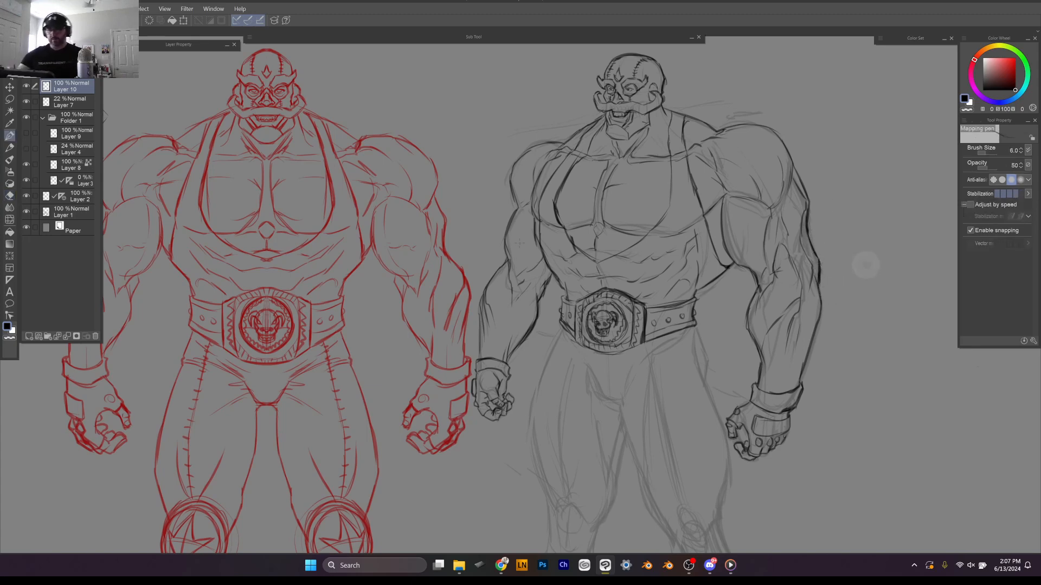
left_click_drag(526, 186, 523, 205)
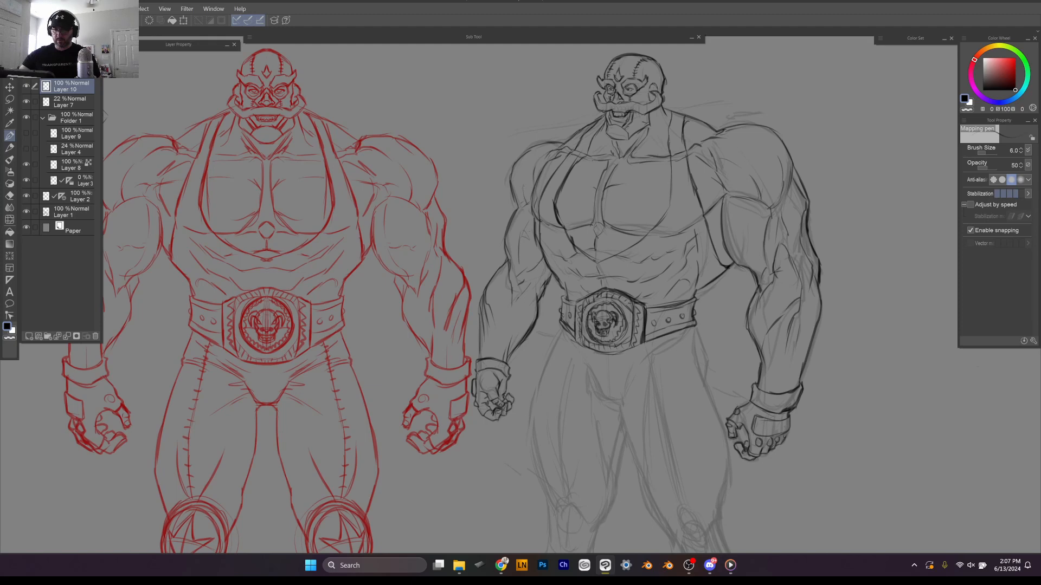
mouse_move(703, 176)
left_mouse_down()
mouse_move(717, 182)
mouse_move(738, 253)
left_mouse_up()
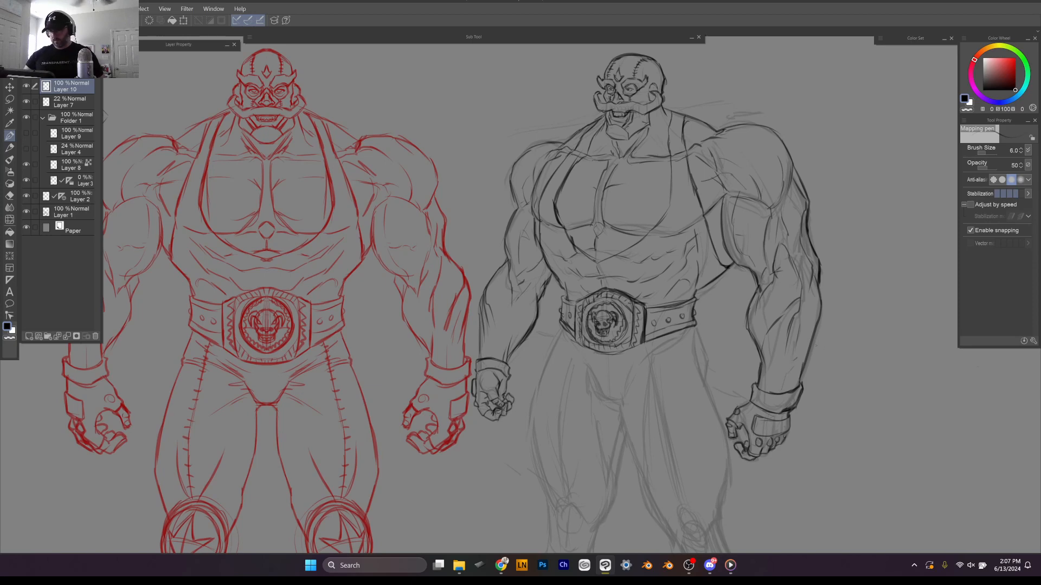
Step: Select the eraser for cleaning up the line art around the three-quarter figure's masked head
left_click_drag(843, 391, 842, 266)
scroll(862, 362, "down", 3)
left_click_drag(857, 378, 798, 402)
scroll(794, 335, "up", 3)
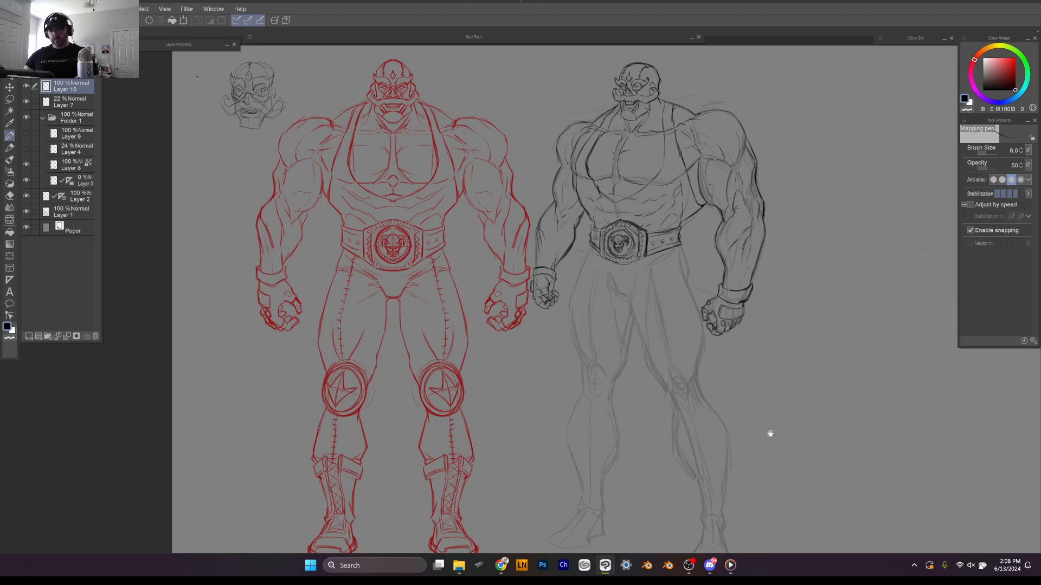
scroll(639, 86, "up", 3)
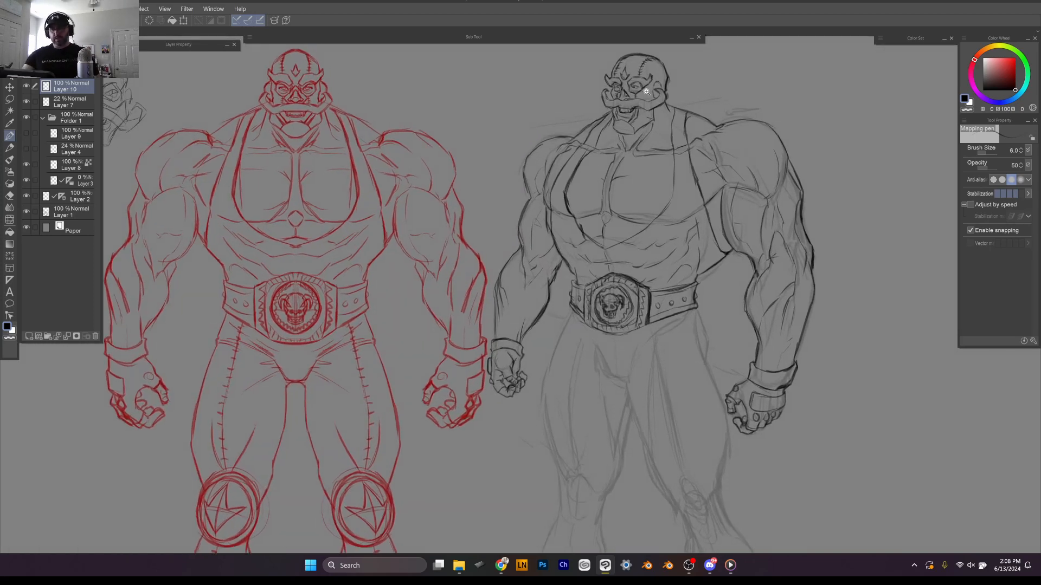
mouse_move(646, 91)
left_mouse_down()
mouse_move(670, 184)
mouse_move(770, 163)
mouse_move(830, 186)
mouse_move(732, 233)
left_mouse_up()
scroll(669, 185, "up", 3)
key("e")
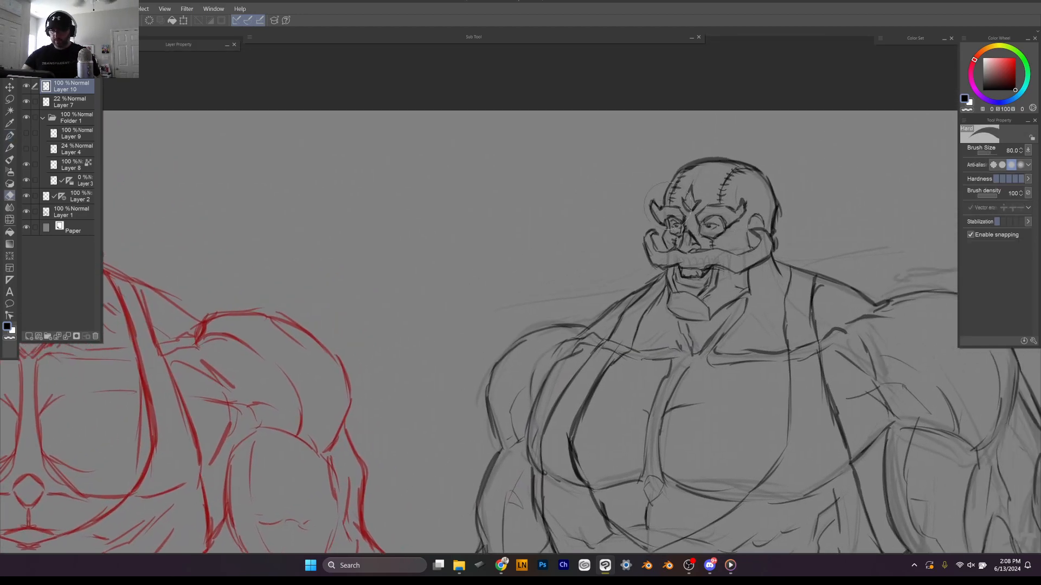
Step: Erase the stray sketch lines around the black figure's mask brow and reduce the eraser size to 30
mouse_move(668, 205)
left_mouse_down()
mouse_move(721, 214)
mouse_move(700, 213)
mouse_move(730, 209)
left_mouse_up()
key("bracketleft")
key("bracketleft")
key("bracketleft")
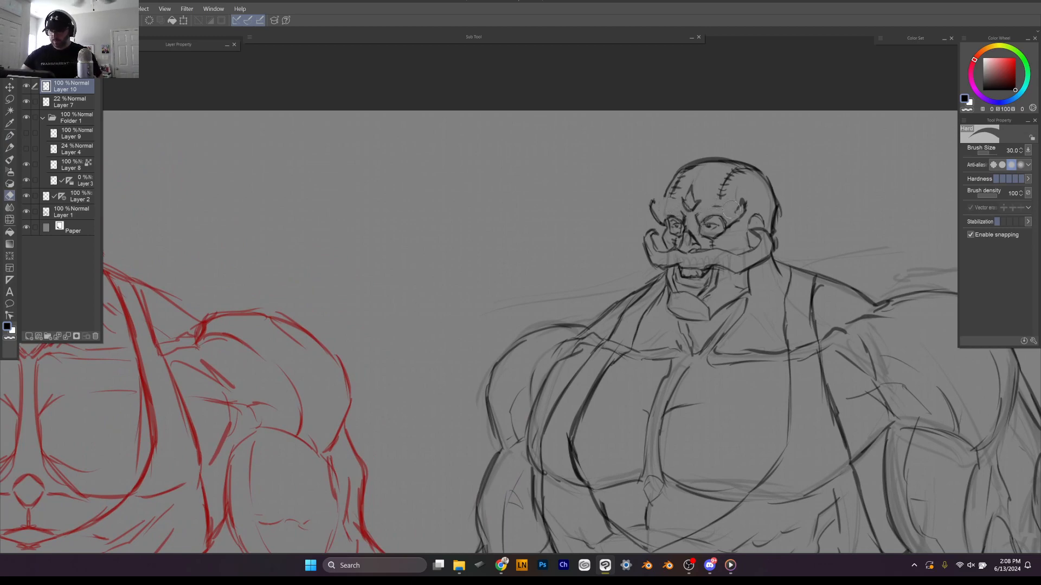
Step: Redraw the horned brow lines of the black figure's mask with the mapping pen
key("p")
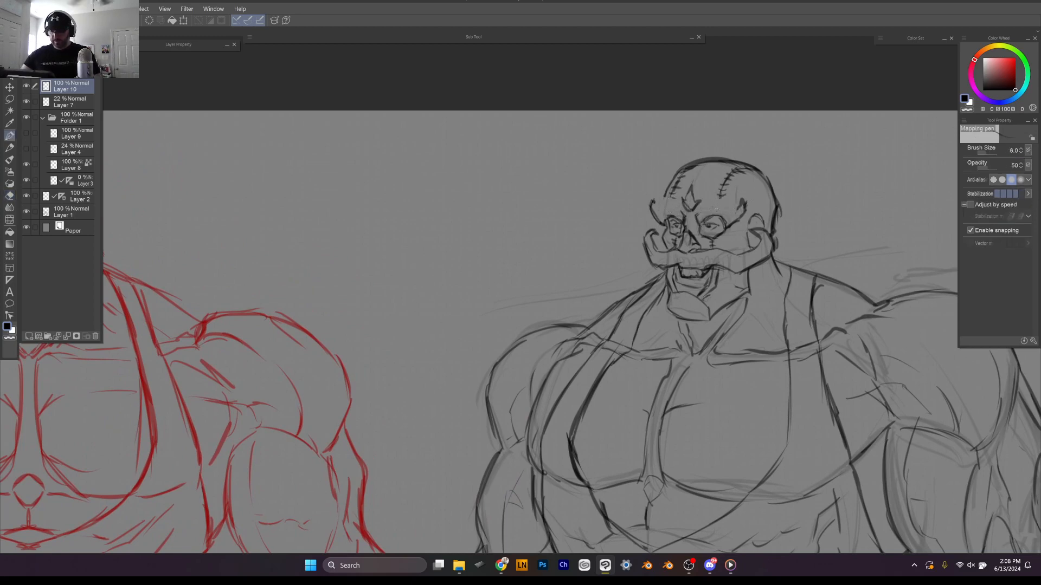
left_click_drag(697, 216, 724, 201)
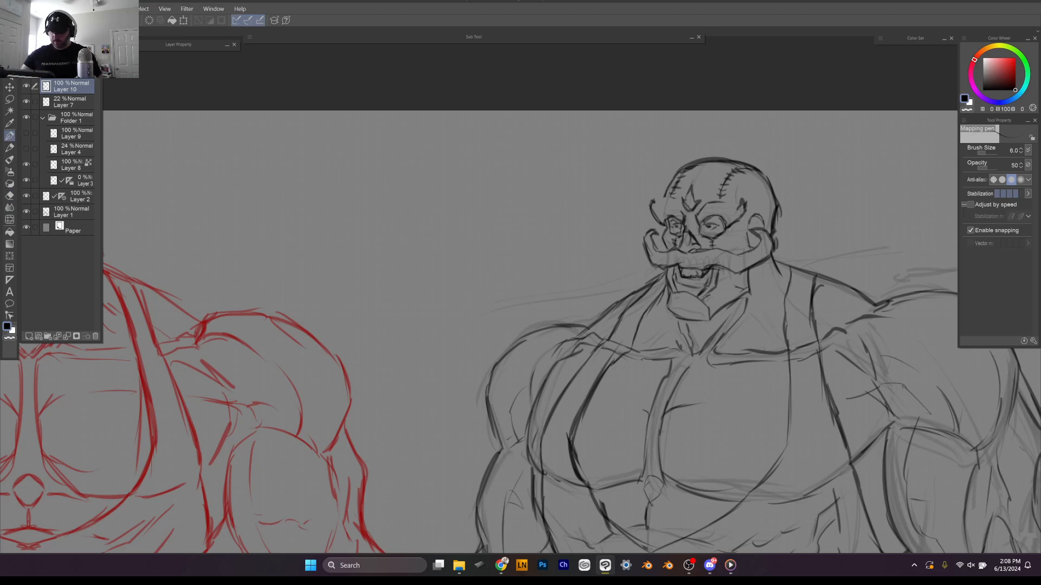
left_click_drag(712, 259, 880, 318)
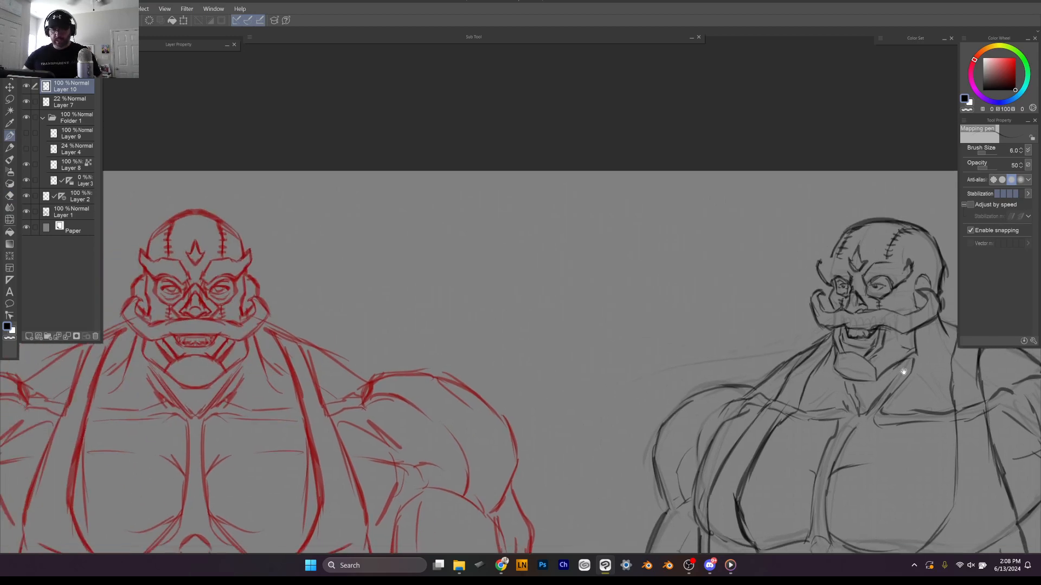
left_click_drag(903, 372, 720, 357)
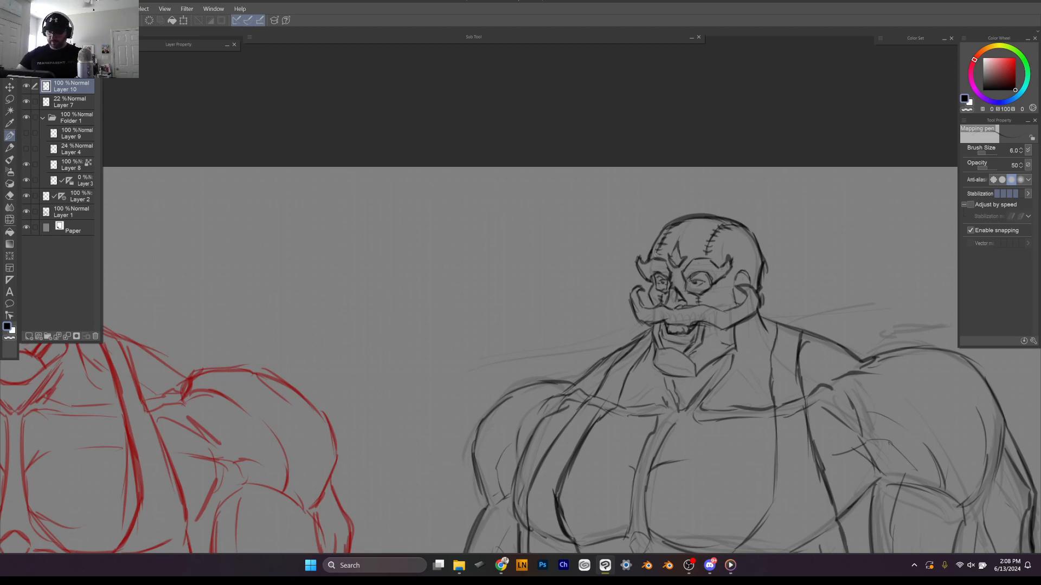
Step: Sketch an oval knee pad with crossed guidelines on the black figure's knee nearest the red figure
left_click_drag(834, 233, 816, 244)
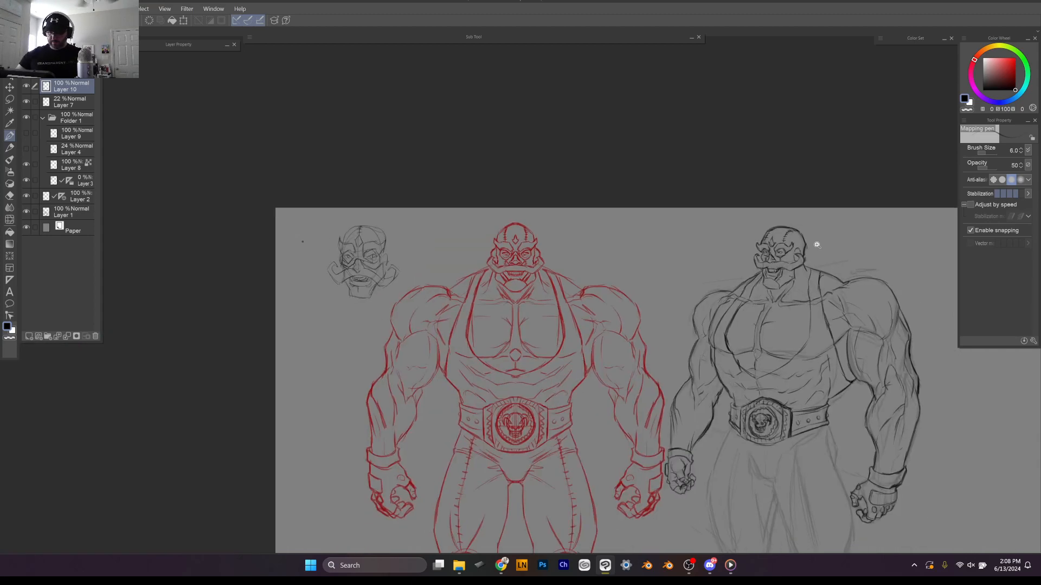
left_click_drag(830, 352, 747, 256)
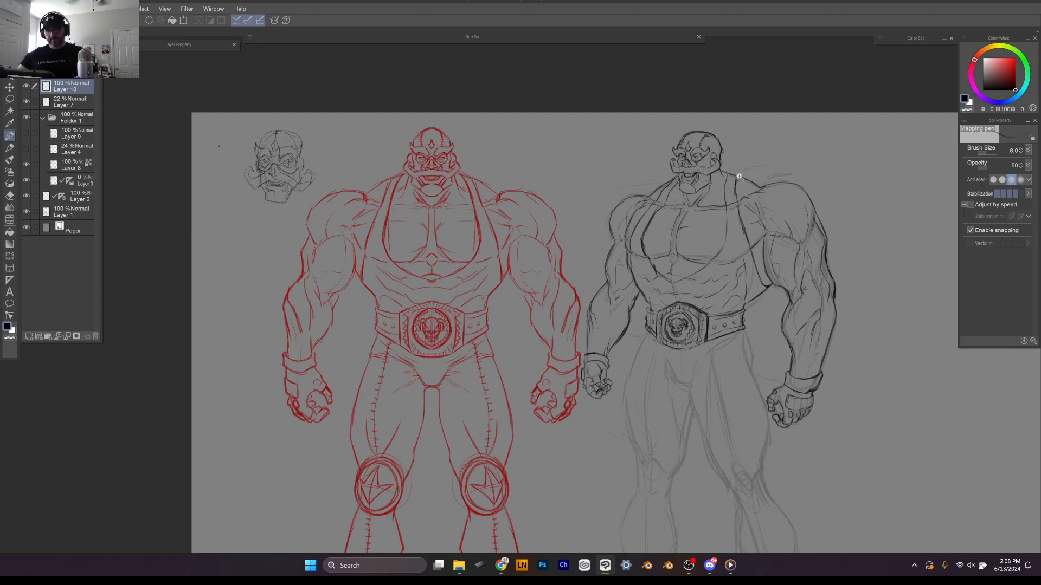
left_click_drag(808, 419, 764, 331)
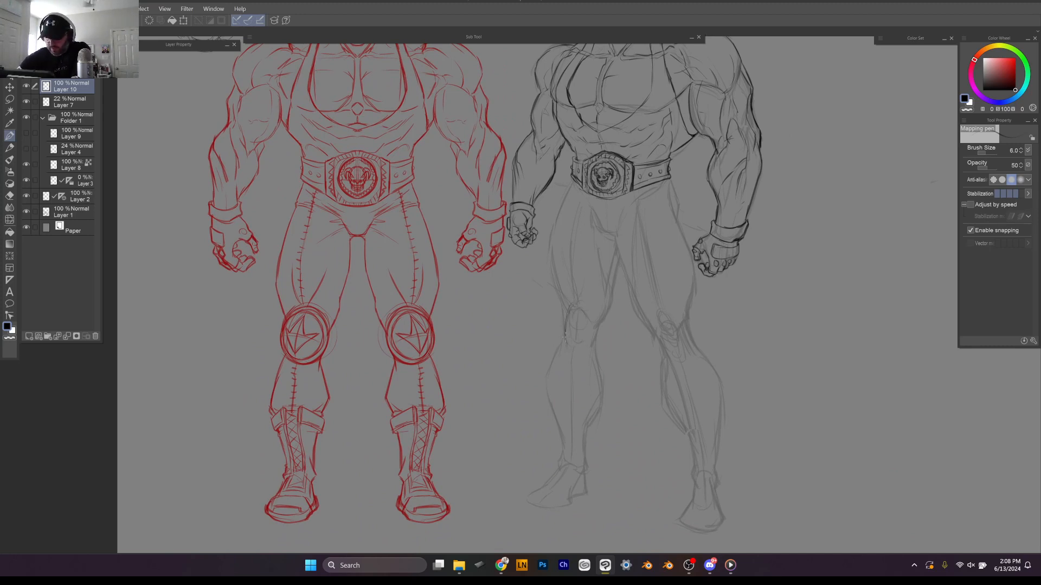
left_click_drag(566, 347, 566, 325)
left_click_drag(567, 326, 586, 329)
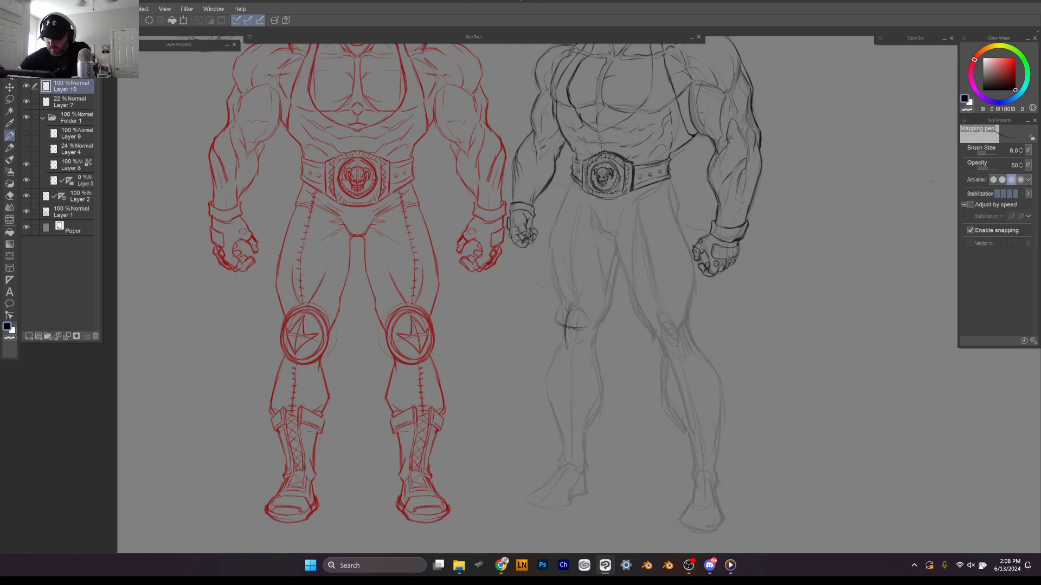
mouse_move(560, 302)
left_mouse_down()
mouse_move(592, 323)
mouse_move(581, 294)
mouse_move(551, 313)
mouse_move(573, 298)
mouse_move(550, 330)
mouse_move(561, 342)
mouse_move(552, 321)
mouse_move(561, 349)
mouse_move(558, 335)
mouse_move(592, 326)
mouse_move(566, 344)
mouse_move(593, 338)
mouse_move(561, 349)
mouse_move(577, 352)
mouse_move(577, 297)
mouse_move(597, 328)
left_mouse_up()
mouse_move(593, 320)
left_mouse_down()
mouse_move(583, 303)
mouse_move(593, 332)
left_mouse_up()
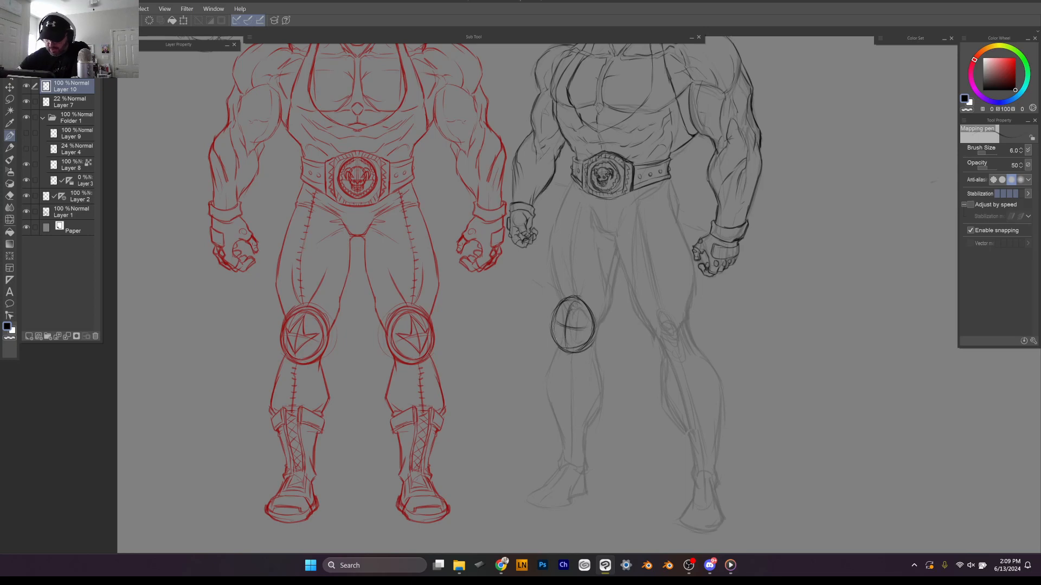
mouse_move(559, 347)
left_mouse_down()
mouse_move(577, 350)
mouse_move(589, 318)
mouse_move(578, 347)
left_mouse_up()
mouse_move(577, 302)
left_mouse_down()
mouse_move(592, 341)
mouse_move(579, 299)
left_mouse_up()
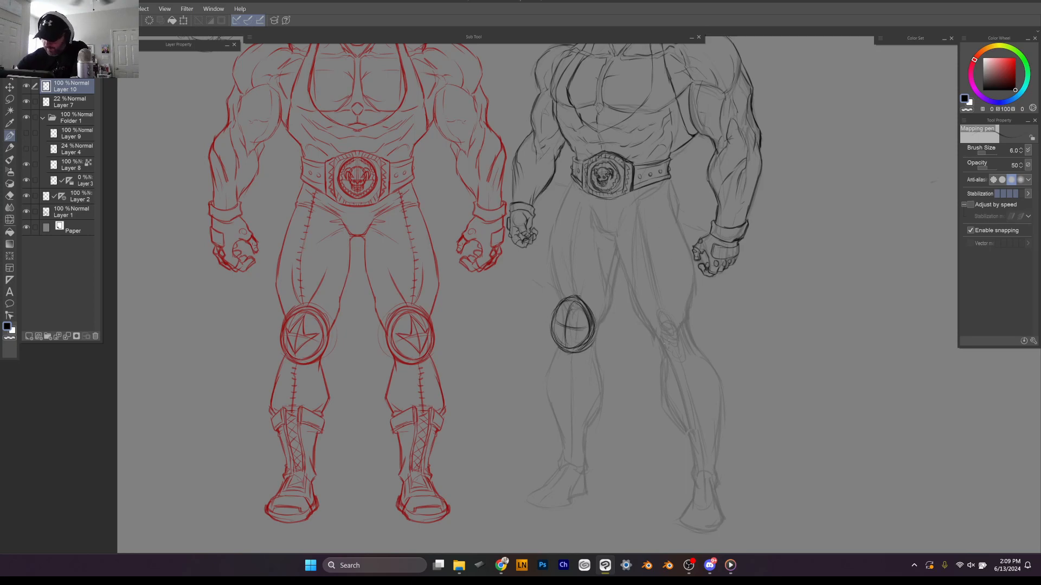
Step: Sketch a matching oval knee pad with tilted cross guidelines on the black figure's other knee
mouse_move(662, 310)
left_mouse_down()
mouse_move(675, 344)
mouse_move(655, 337)
mouse_move(689, 324)
mouse_move(679, 335)
mouse_move(687, 325)
mouse_move(660, 309)
mouse_move(653, 329)
mouse_move(656, 345)
mouse_move(682, 359)
left_mouse_up()
mouse_move(666, 306)
left_mouse_down()
mouse_move(694, 330)
mouse_move(675, 360)
left_mouse_up()
left_click_drag(694, 321, 690, 339)
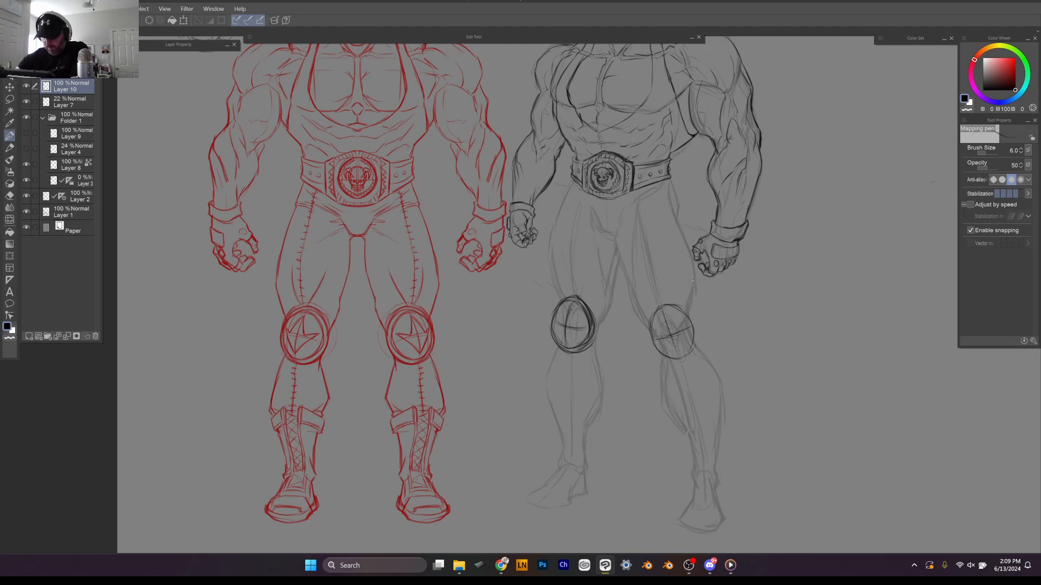
mouse_move(671, 306)
left_mouse_down()
mouse_move(690, 325)
mouse_move(687, 353)
mouse_move(648, 345)
left_mouse_up()
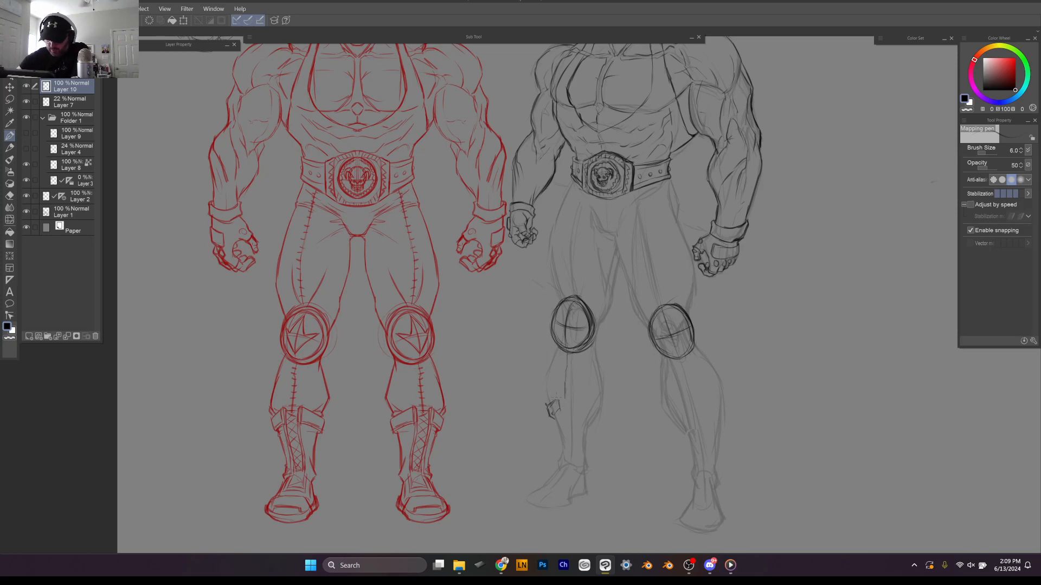
Step: Draw the folded cuff, shaft and front lacing of the boot on the leg nearest the red figure
mouse_move(555, 398)
left_mouse_down()
mouse_move(545, 405)
mouse_move(553, 415)
left_mouse_up()
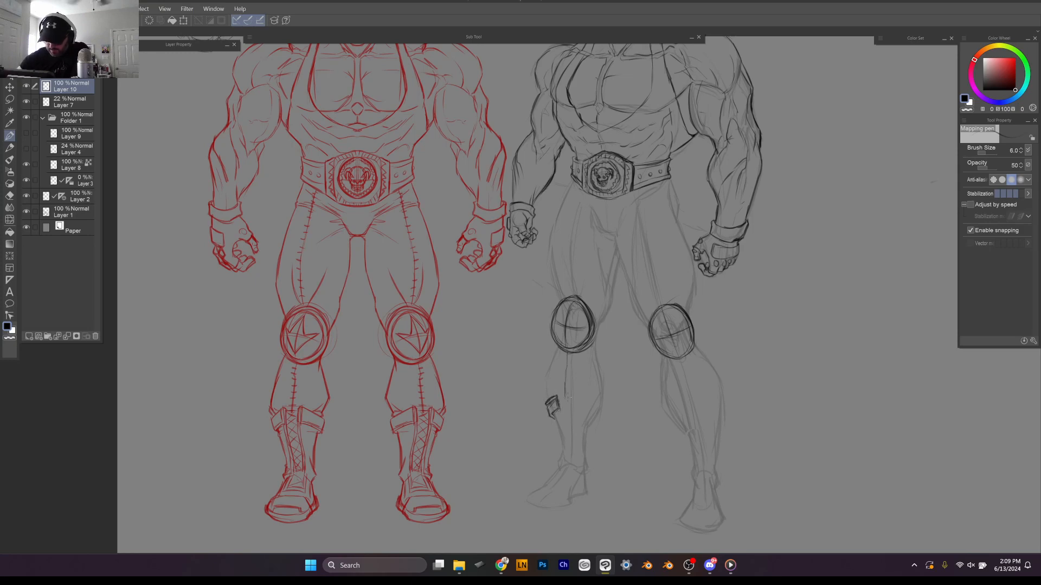
mouse_move(569, 397)
left_mouse_down()
mouse_move(569, 408)
mouse_move(602, 410)
left_mouse_up()
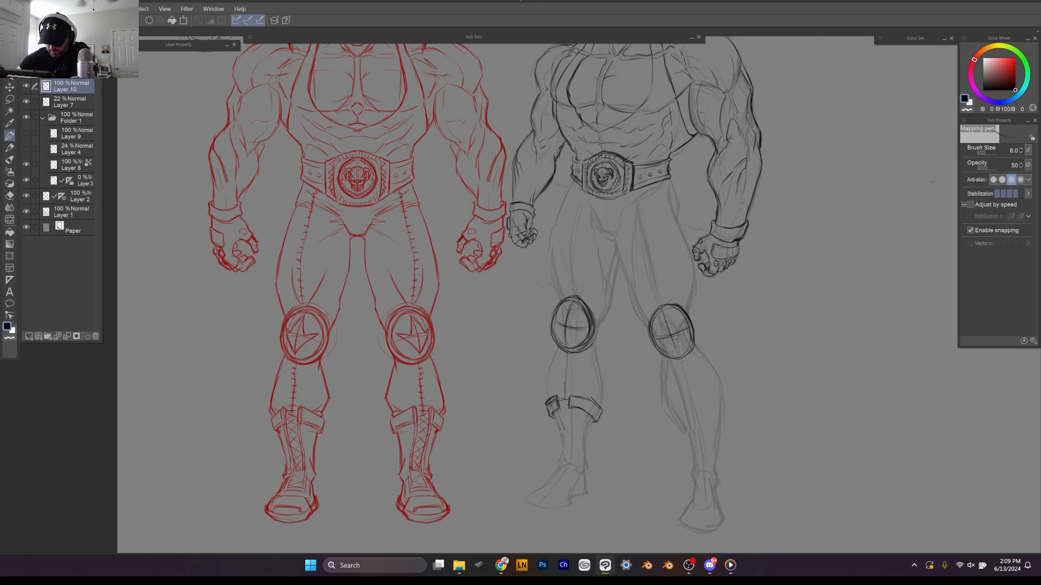
left_click_drag(564, 431, 565, 449)
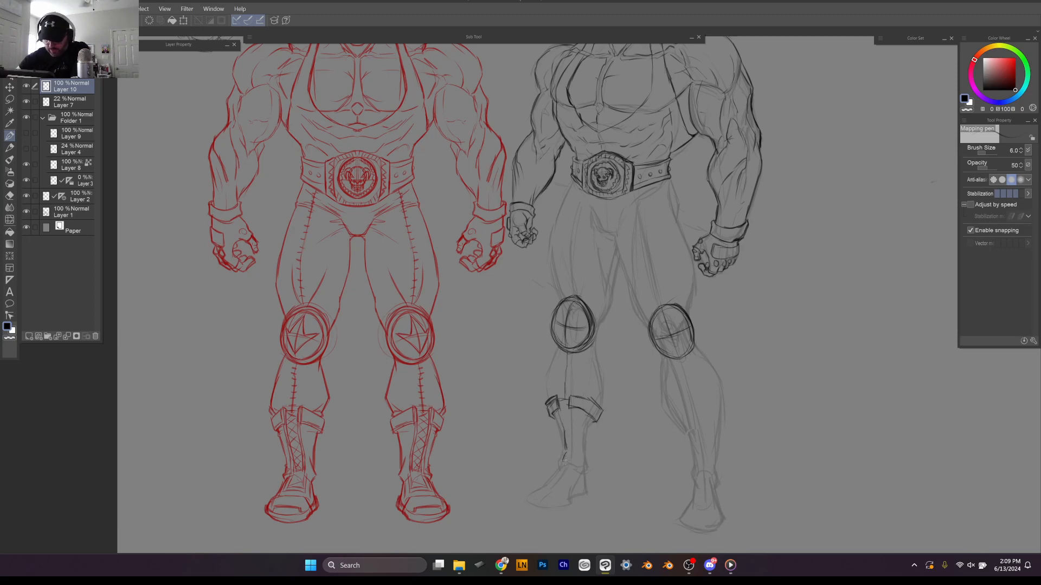
left_click_drag(550, 480, 563, 478)
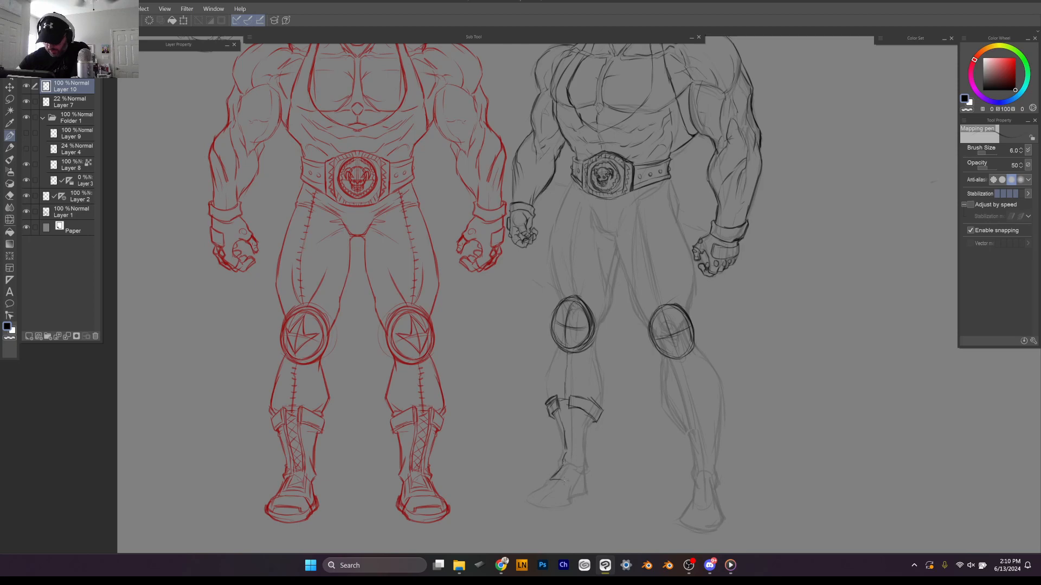
mouse_move(569, 406)
left_mouse_down()
mouse_move(573, 435)
mouse_move(559, 433)
mouse_move(562, 449)
left_mouse_up()
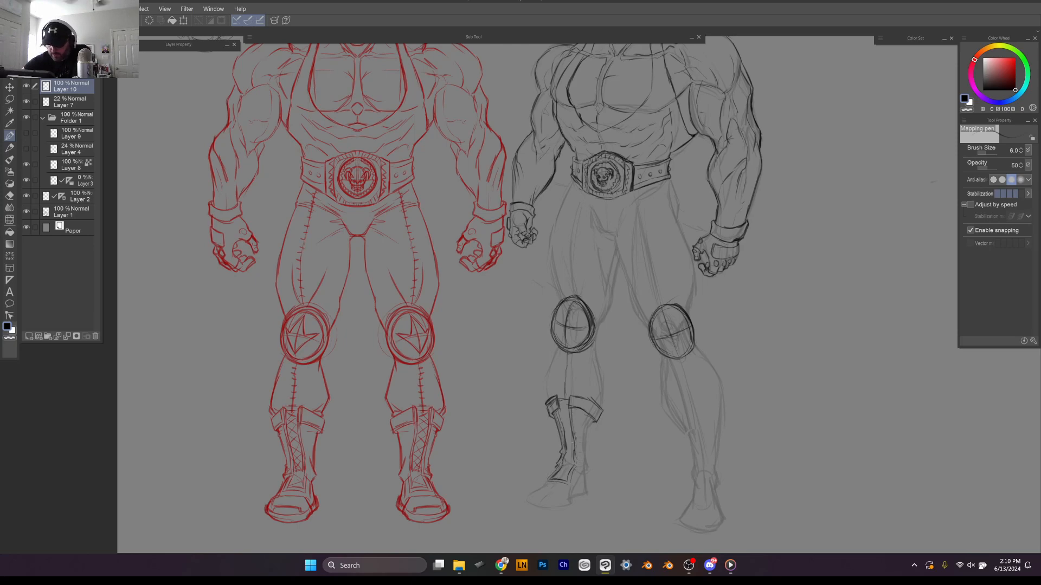
left_click_drag(572, 416, 576, 440)
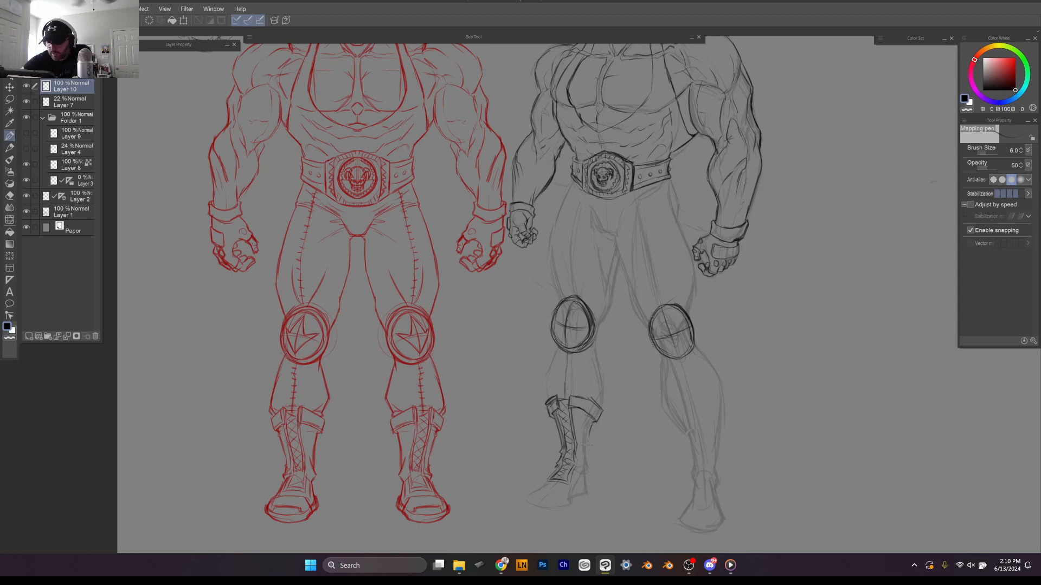
left_click_drag(584, 445, 588, 461)
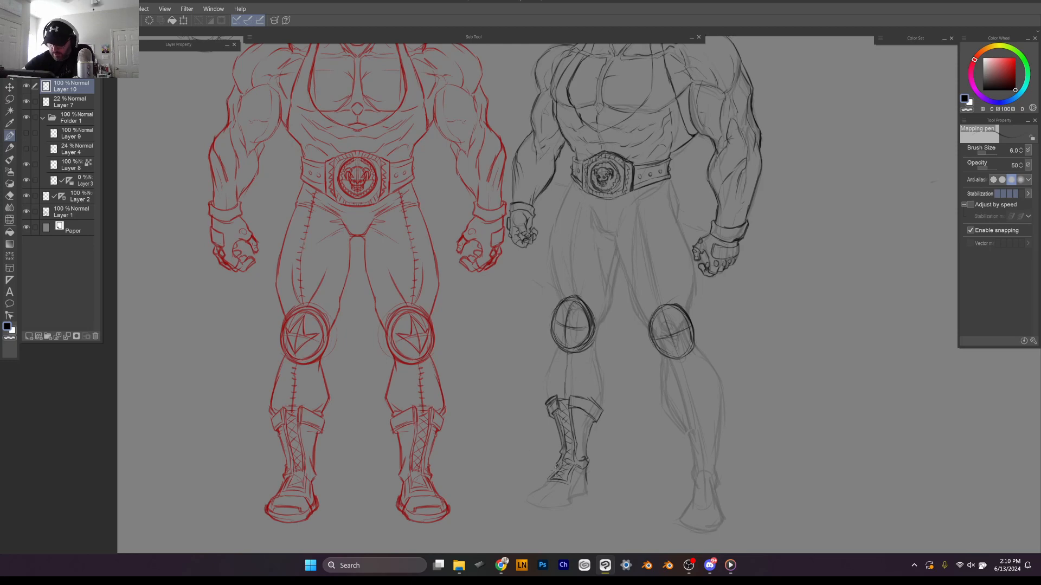
Step: Draw the foot of the laced boot, including its toe cap and sole
mouse_move(556, 468)
left_mouse_down()
mouse_move(524, 496)
mouse_move(572, 495)
mouse_move(552, 506)
mouse_move(521, 501)
mouse_move(571, 514)
mouse_move(551, 508)
mouse_move(578, 498)
left_mouse_up()
left_click_drag(587, 491, 573, 493)
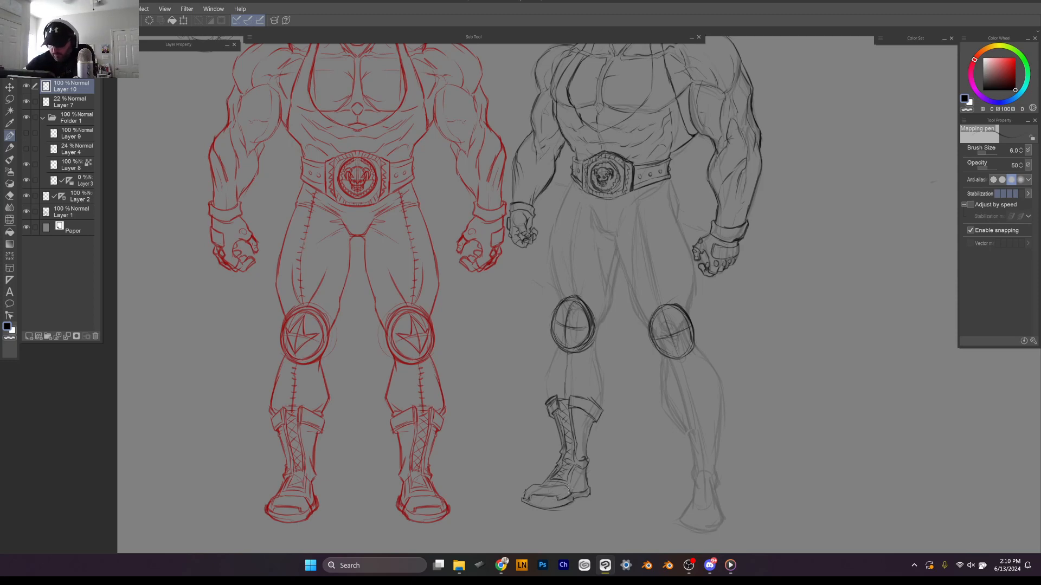
left_click_drag(554, 484, 539, 486)
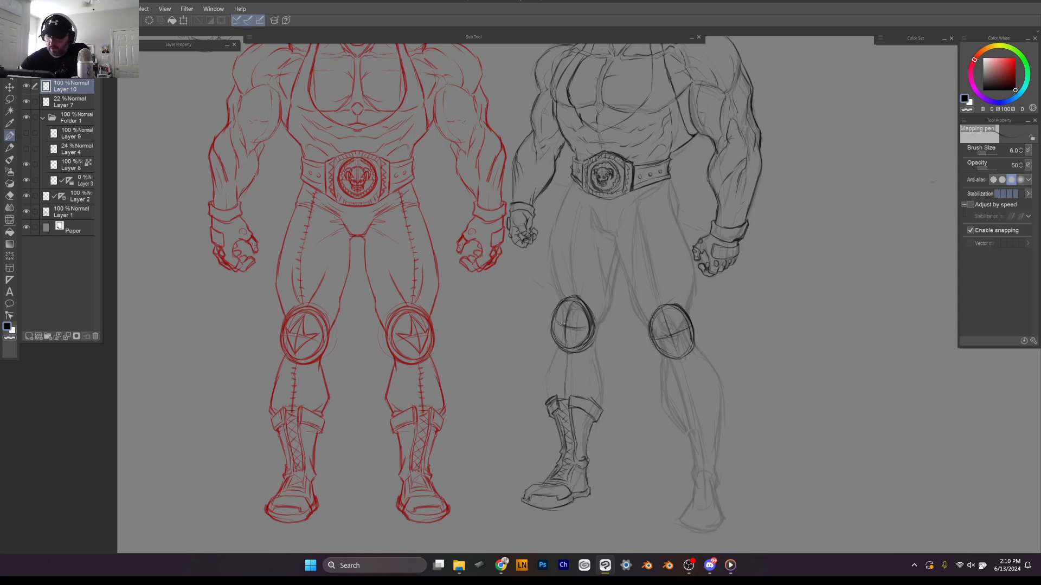
Step: Add a star to the knee pad above the finished boot and outline the lower leg with its stitched seam
mouse_move(557, 324)
left_mouse_down()
mouse_move(571, 339)
mouse_move(584, 318)
mouse_move(572, 305)
mouse_move(584, 318)
mouse_move(545, 388)
left_mouse_up()
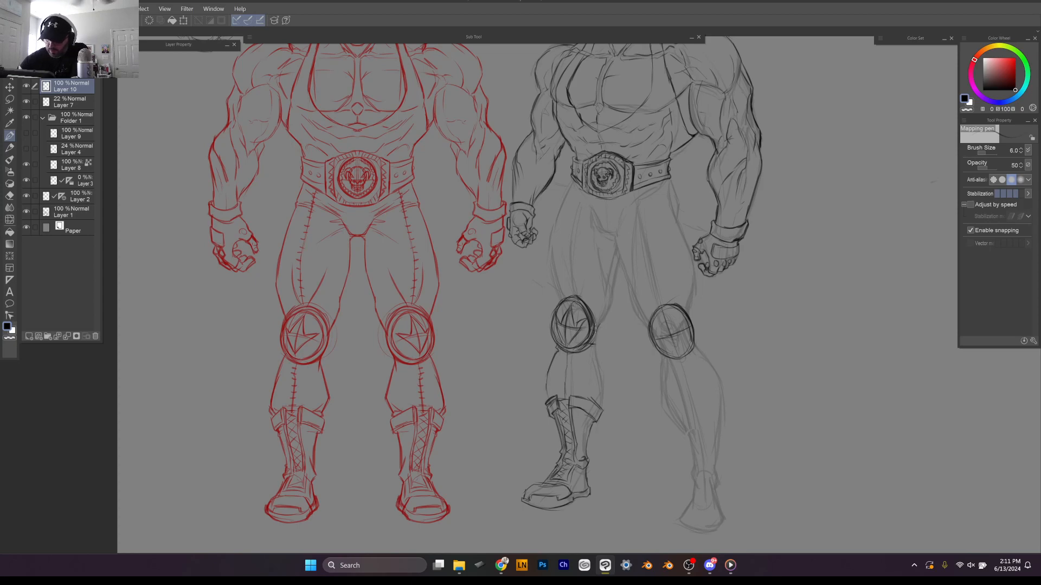
left_click_drag(597, 317, 601, 407)
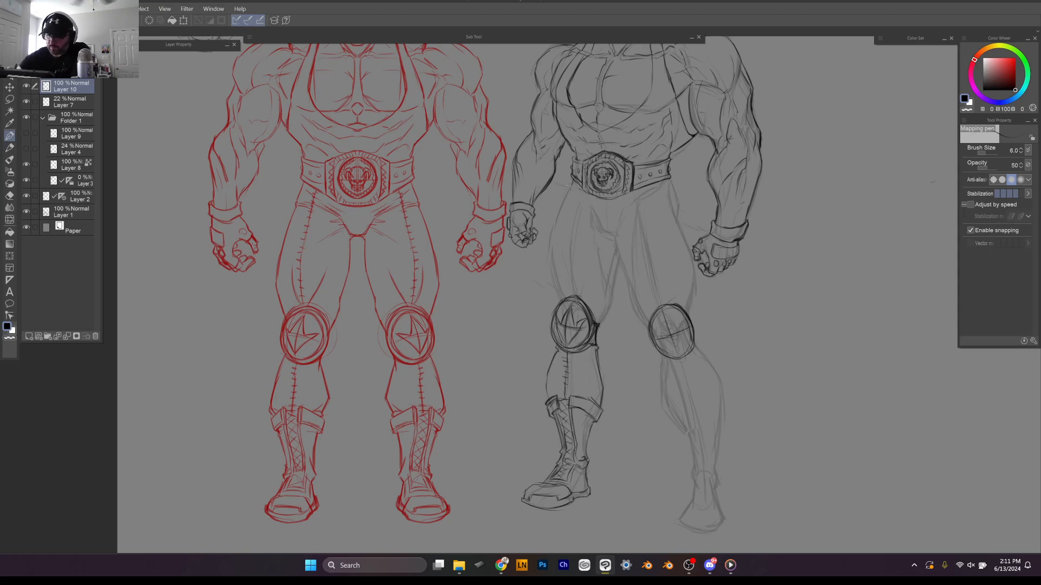
Step: Outline the outer and inner thigh of the black figure's leg nearest the red figure
mouse_move(569, 187)
left_mouse_down()
mouse_move(549, 247)
mouse_move(560, 298)
left_mouse_up()
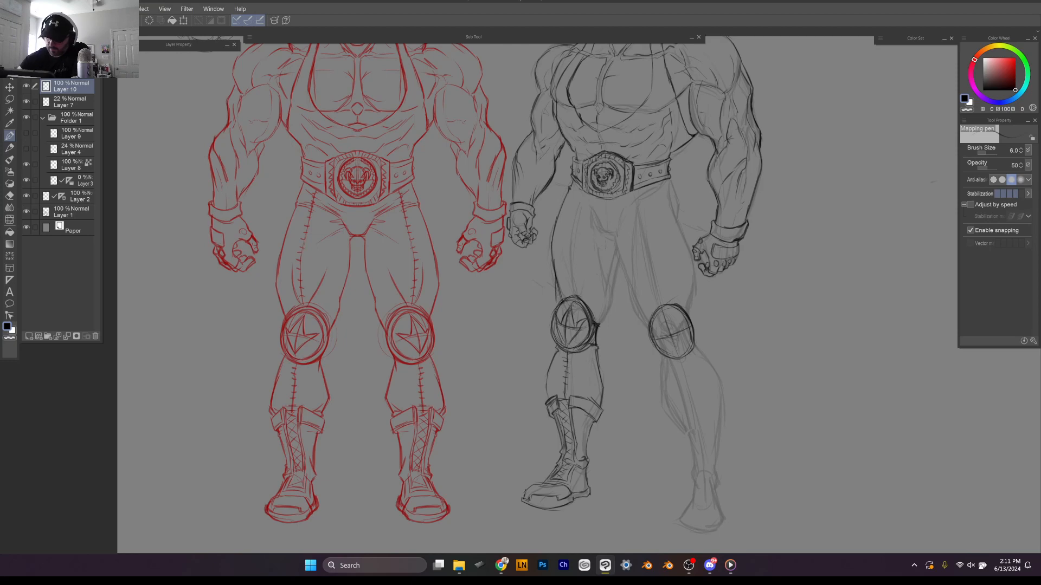
left_click_drag(599, 239, 598, 264)
left_click_drag(612, 301, 601, 323)
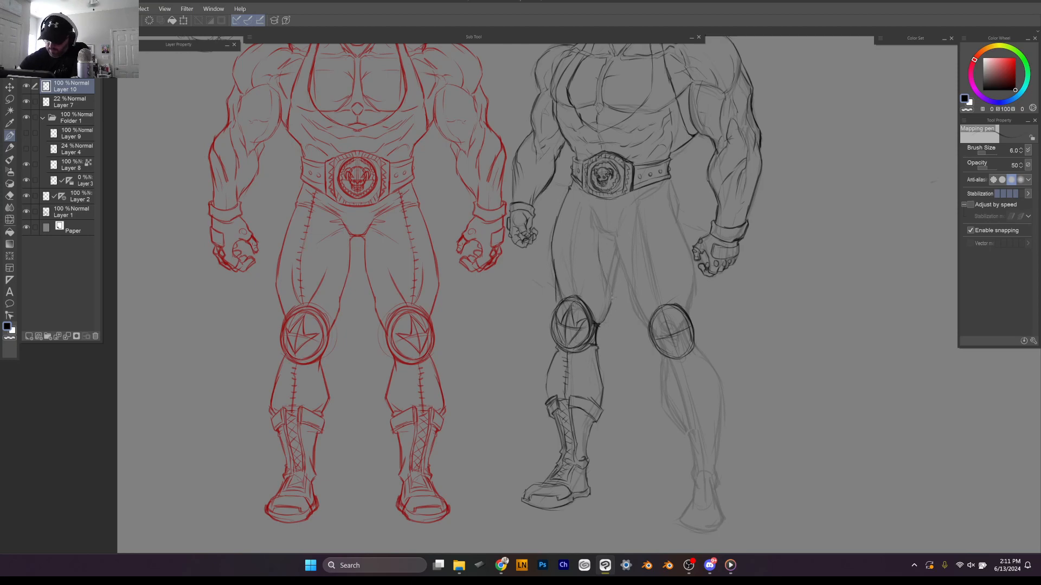
mouse_move(613, 269)
left_mouse_down()
mouse_move(612, 305)
mouse_move(614, 294)
left_mouse_up()
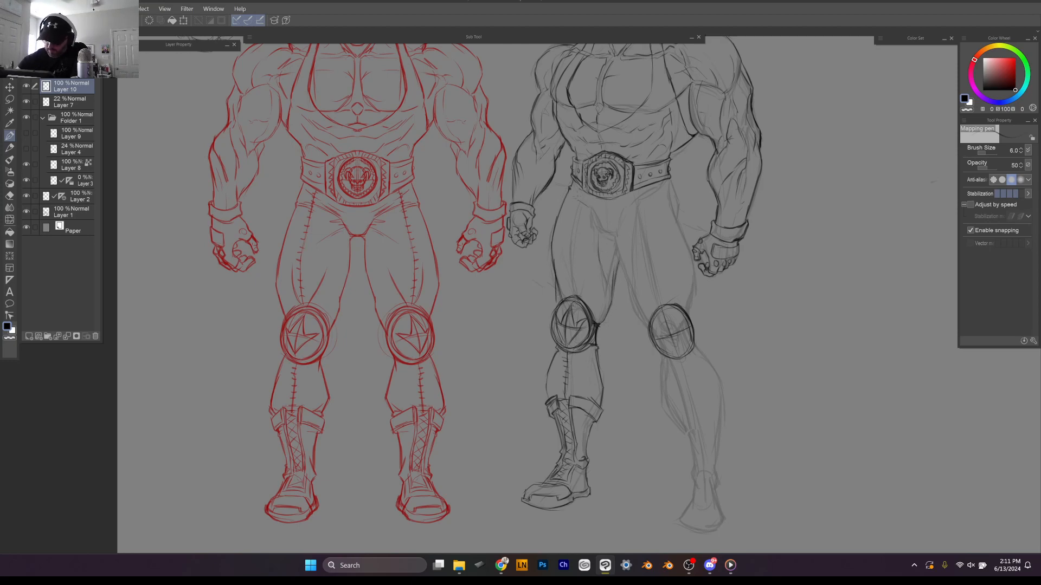
Step: Draw the crotch contour below the championship belt and a stitched seam down the thigh nearest the red figure
left_click_drag(593, 209, 599, 232)
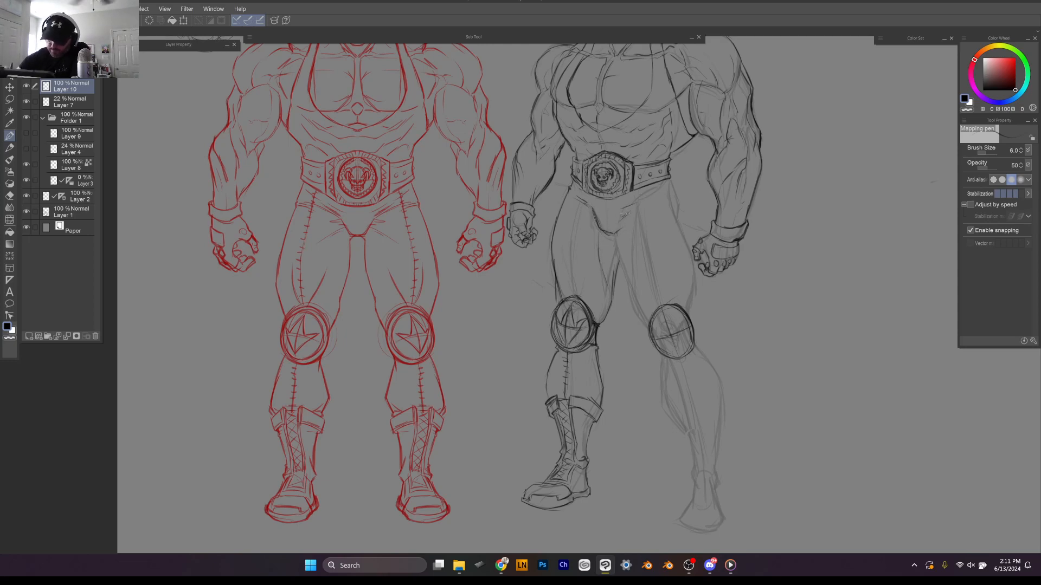
left_click_drag(621, 217, 637, 206)
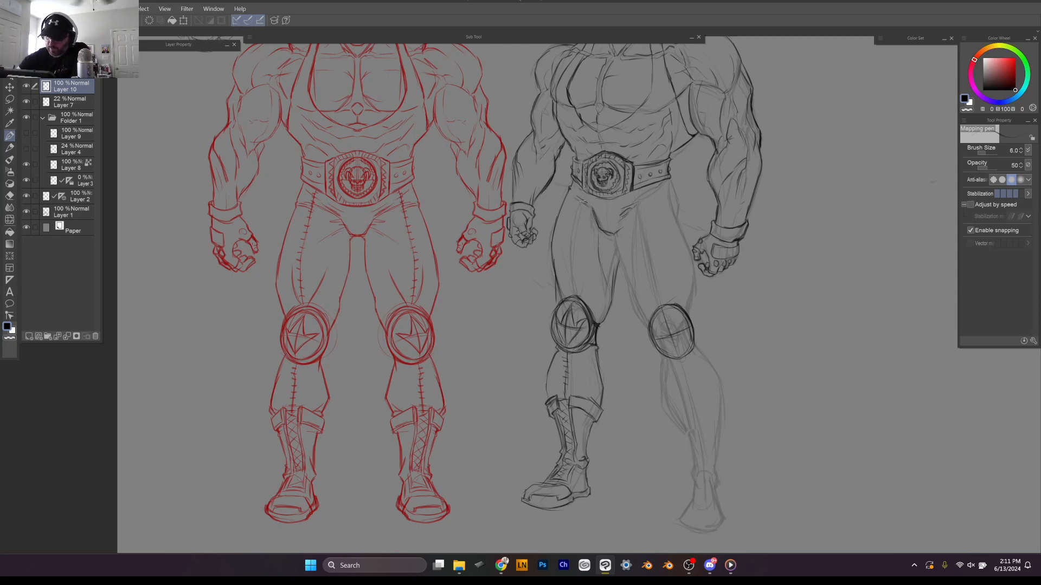
left_click_drag(580, 204, 555, 302)
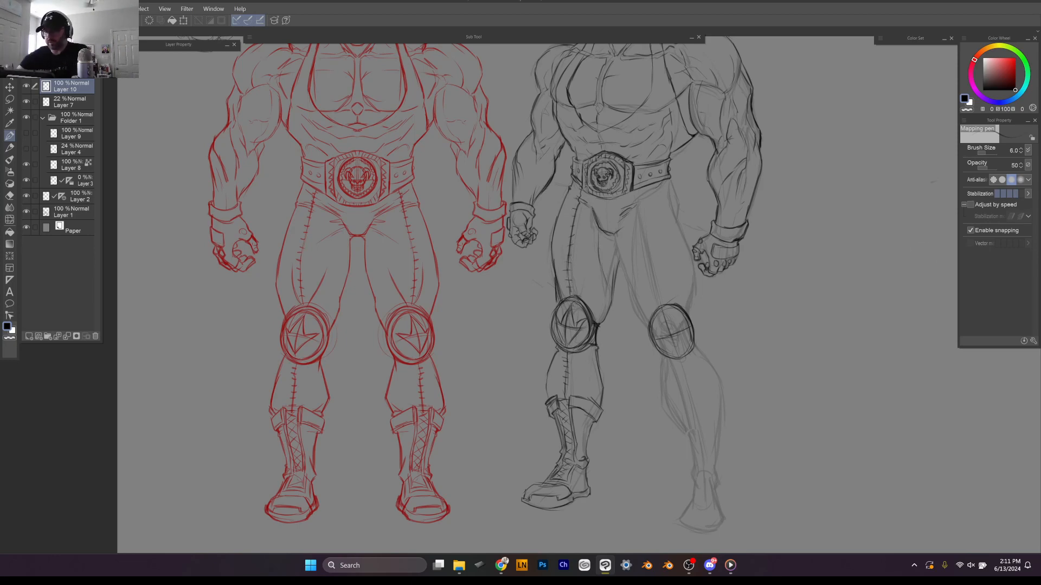
Step: Outline the inner and outer contours of the black figure's other thigh down to its knee pad
left_click_drag(616, 239, 643, 320)
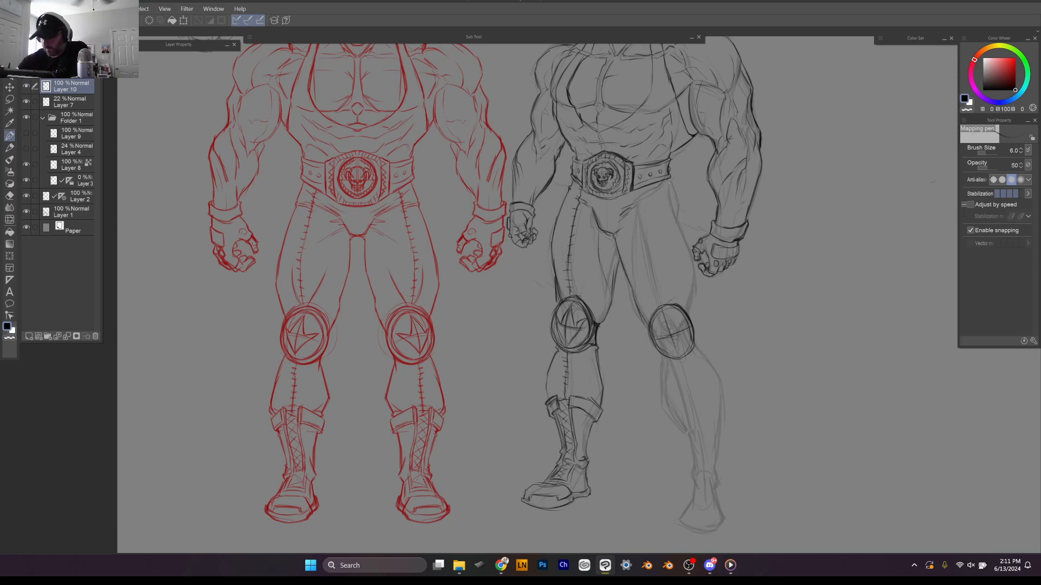
left_click_drag(668, 179, 680, 215)
left_click_drag(673, 200, 694, 311)
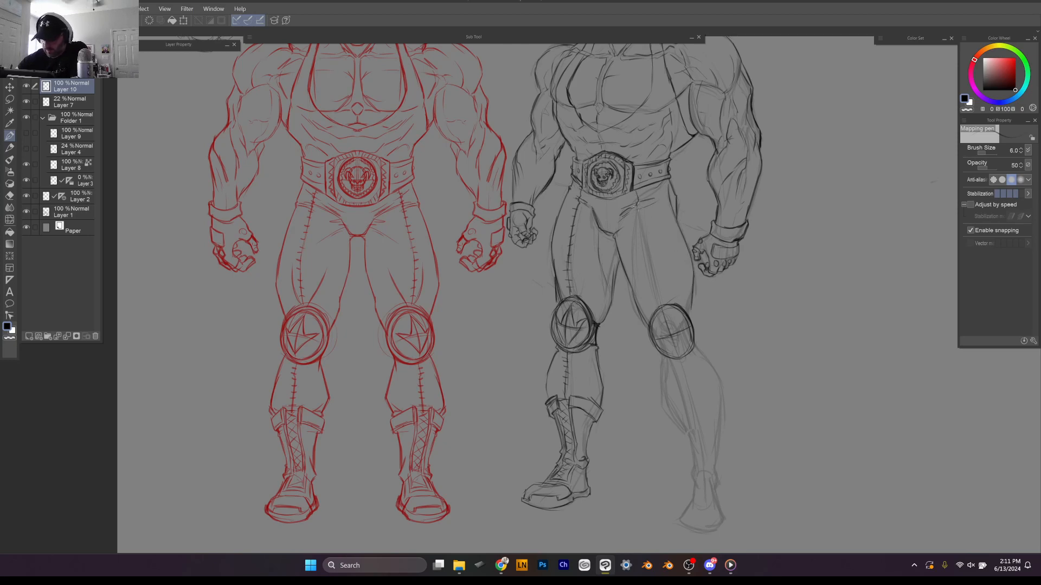
Step: Draw the stitched seam and fold lines on the thigh farther from the red figure
left_click_drag(639, 206, 658, 287)
left_click_drag(651, 265, 657, 282)
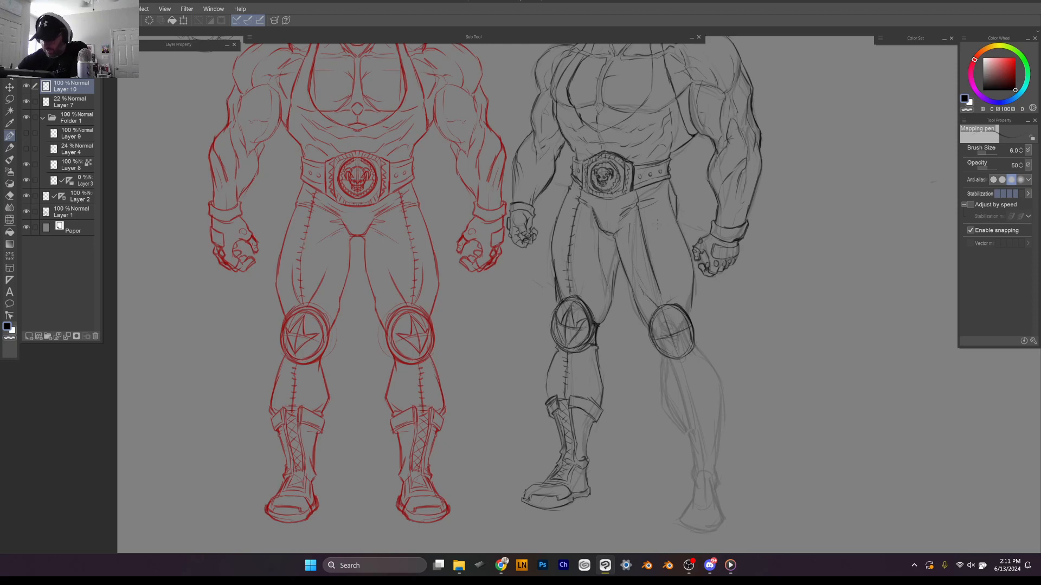
left_click_drag(662, 208, 683, 259)
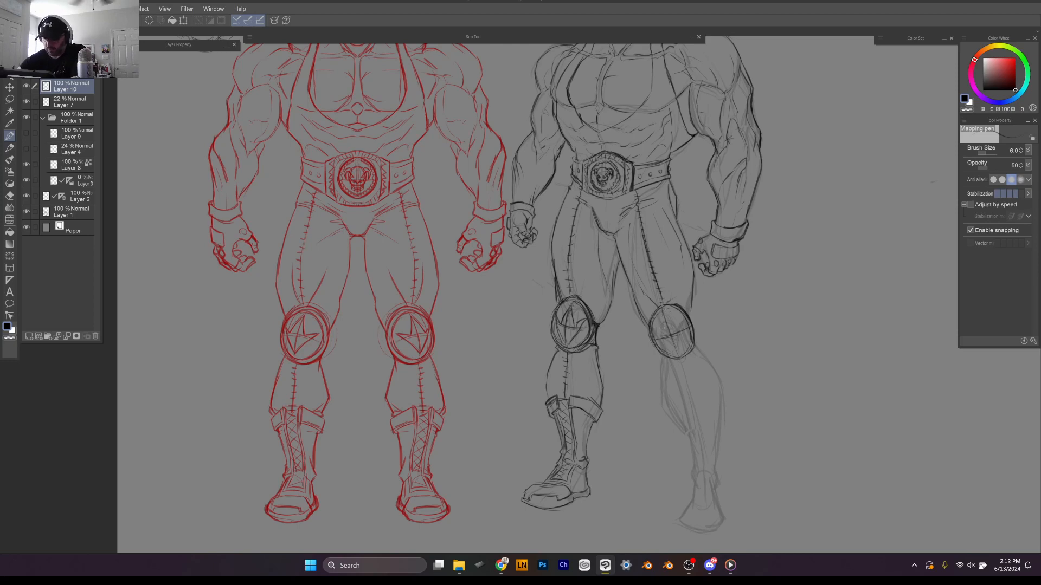
Step: Draw the star on the knee pad farthest from the red figure and the folded cuff of the boot below it
mouse_move(663, 309)
left_mouse_down()
mouse_move(682, 327)
mouse_move(675, 337)
mouse_move(670, 321)
mouse_move(659, 330)
mouse_move(669, 337)
mouse_move(653, 330)
mouse_move(676, 355)
left_mouse_up()
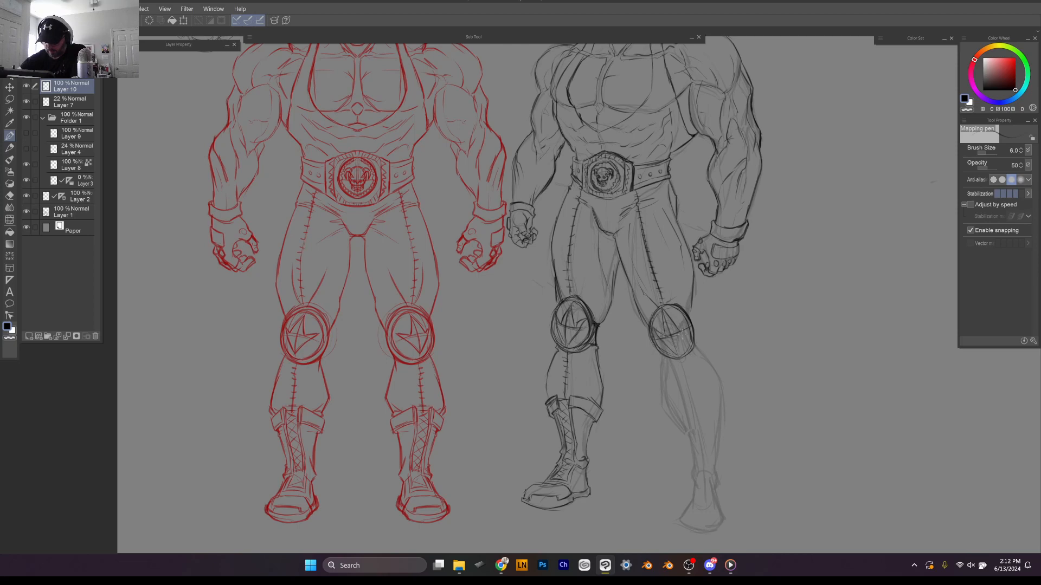
mouse_move(686, 319)
left_mouse_down()
mouse_move(677, 355)
mouse_move(629, 274)
left_mouse_up()
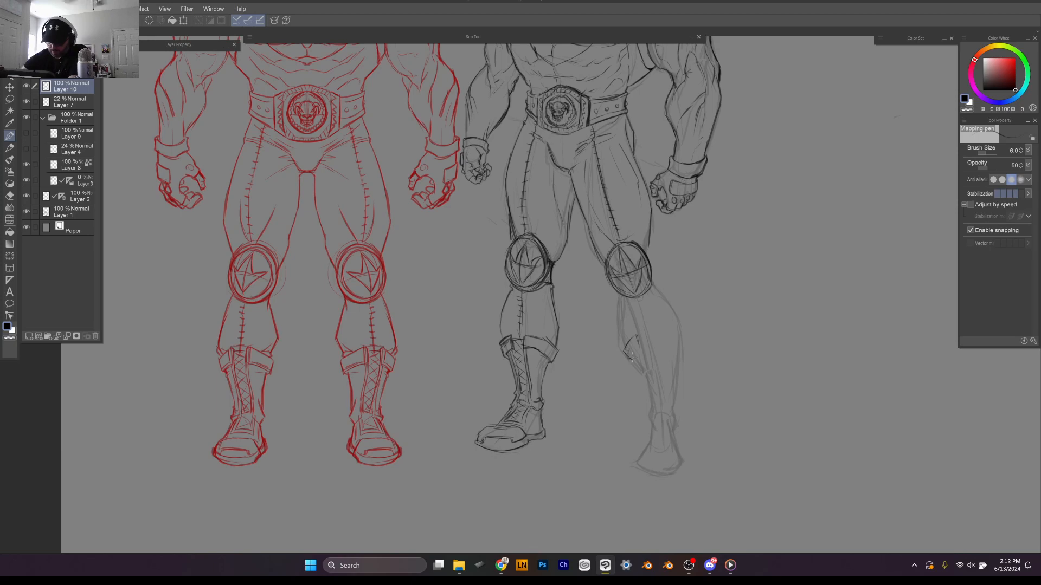
left_click_drag(635, 348, 632, 358)
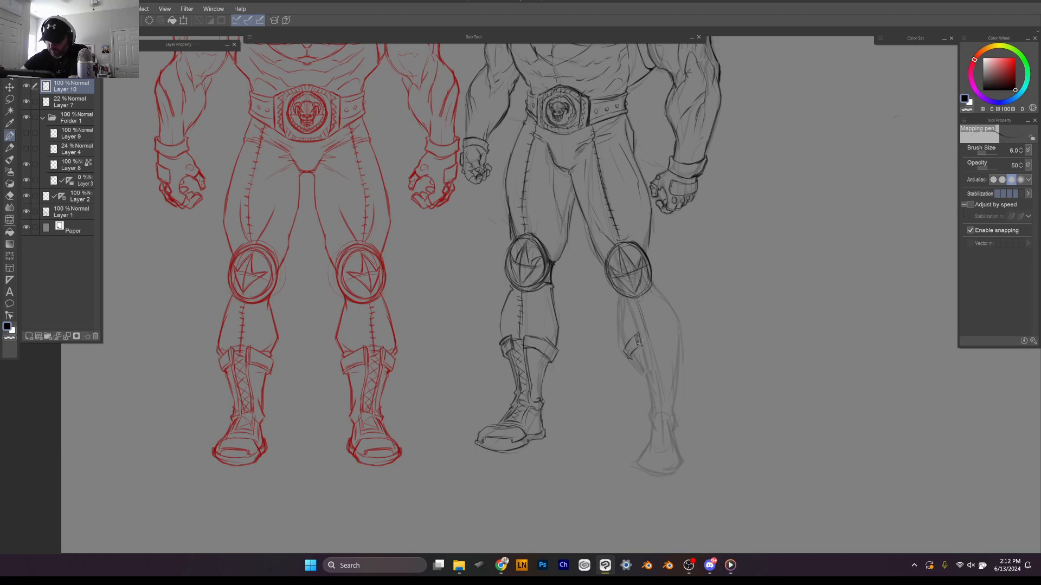
mouse_move(651, 327)
left_mouse_down()
mouse_move(651, 341)
mouse_move(670, 345)
mouse_move(671, 329)
mouse_move(684, 345)
left_mouse_up()
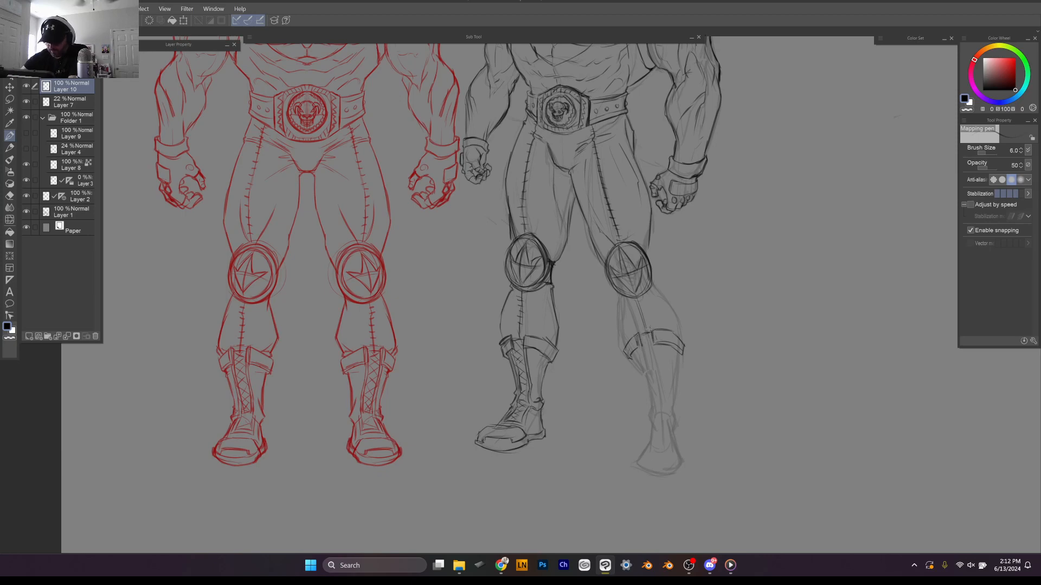
Step: Outline the shaft of the boot farthest from the red figure and draw the edges of its lacing panel down to the ankle
mouse_move(632, 357)
left_mouse_down()
mouse_move(649, 388)
mouse_move(649, 425)
mouse_move(655, 391)
mouse_move(676, 423)
left_mouse_up()
left_click_drag(682, 355, 677, 394)
left_click_drag(680, 378, 674, 408)
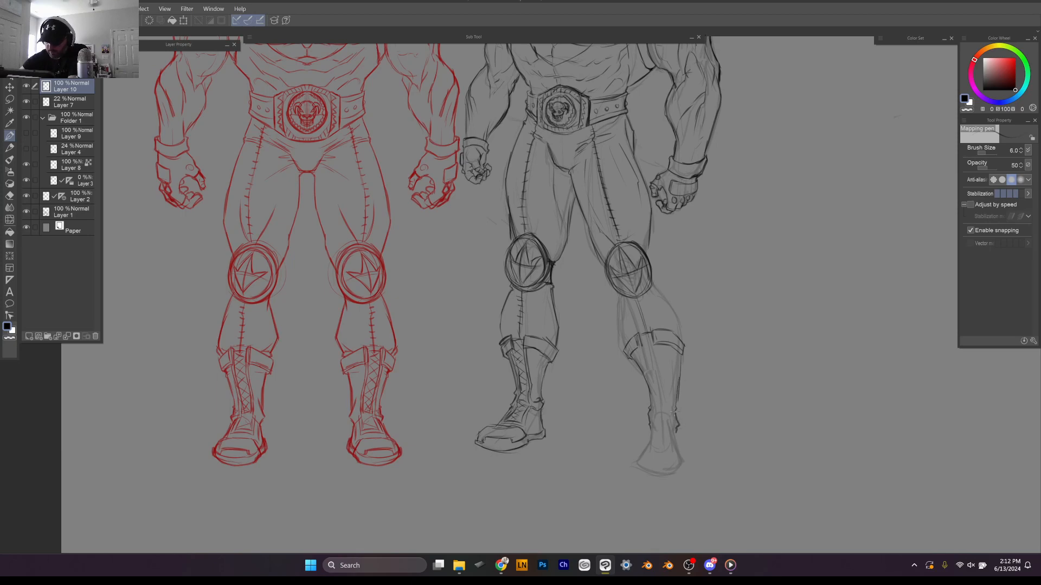
left_click_drag(643, 348, 654, 388)
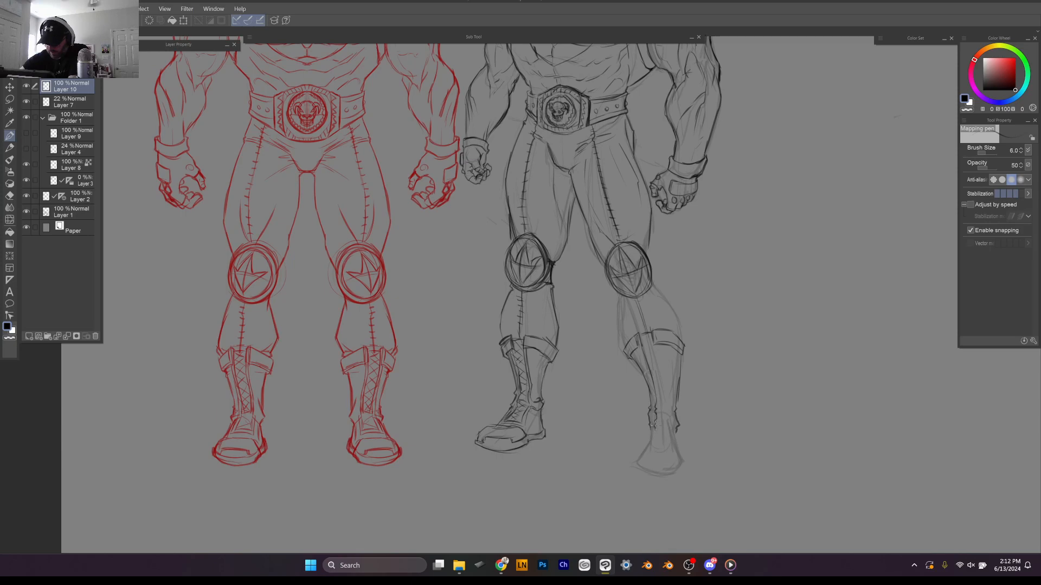
left_click_drag(652, 343, 669, 435)
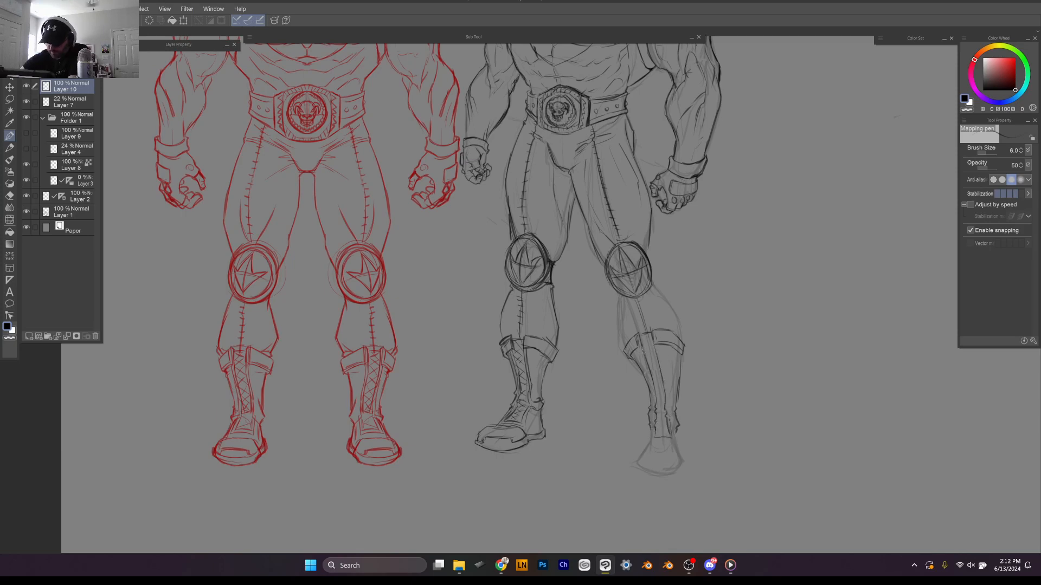
Step: Draw crisscross laces down the front panel of the boot farthest from the red figure
left_click_drag(643, 347, 638, 360)
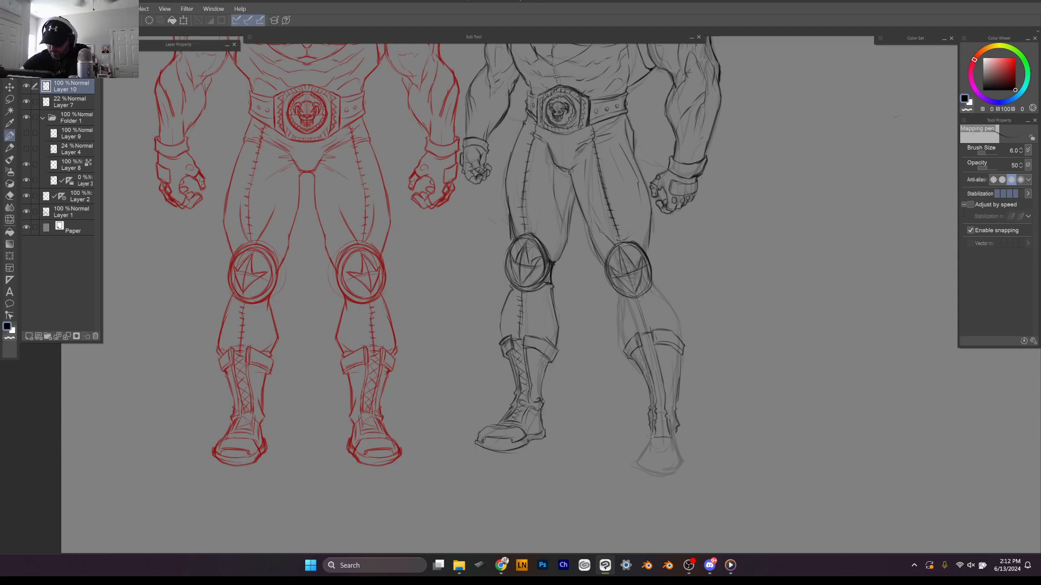
left_click_drag(669, 418, 674, 434)
left_click_drag(656, 347, 661, 364)
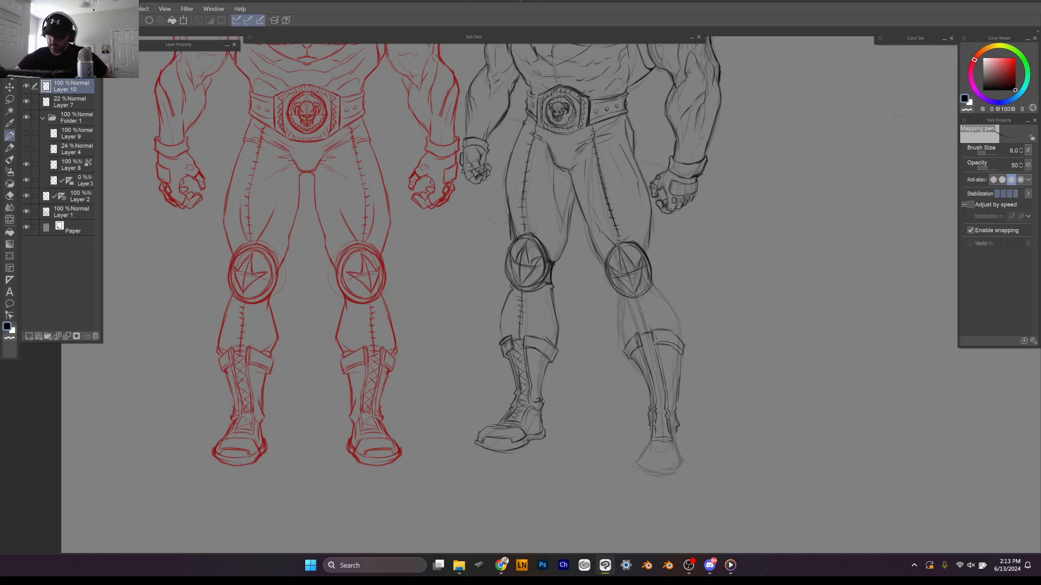
mouse_move(654, 426)
left_mouse_down()
mouse_move(667, 437)
mouse_move(665, 415)
left_mouse_up()
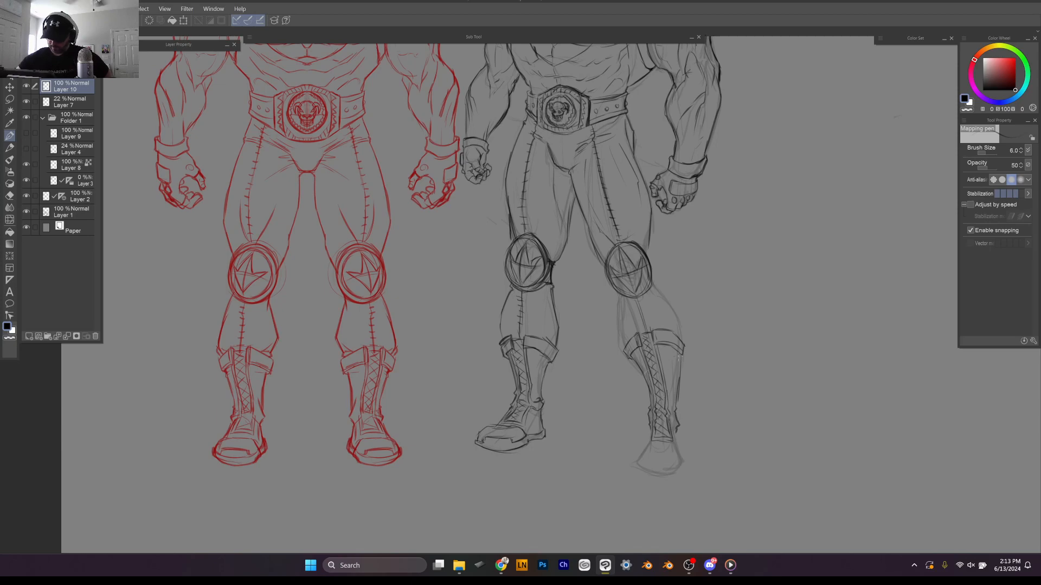
Step: Draw the ankle, foot, toe cap and sole contours of the boot farthest from the red figure
left_click_drag(680, 366, 676, 408)
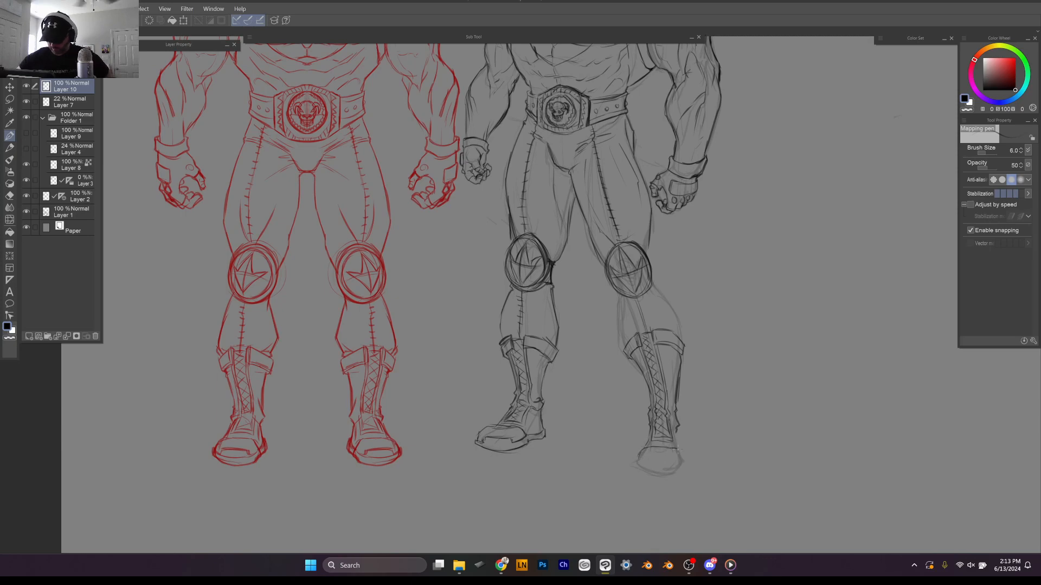
mouse_move(677, 449)
left_mouse_down()
mouse_move(682, 460)
mouse_move(651, 473)
mouse_move(668, 475)
left_mouse_up()
left_click_drag(673, 422, 683, 458)
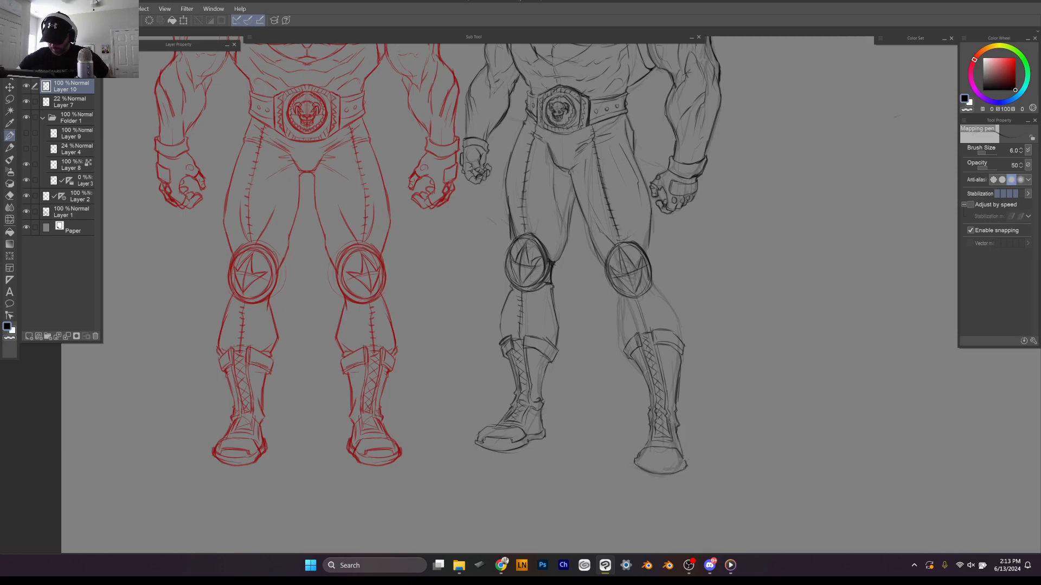
left_click_drag(677, 424, 683, 458)
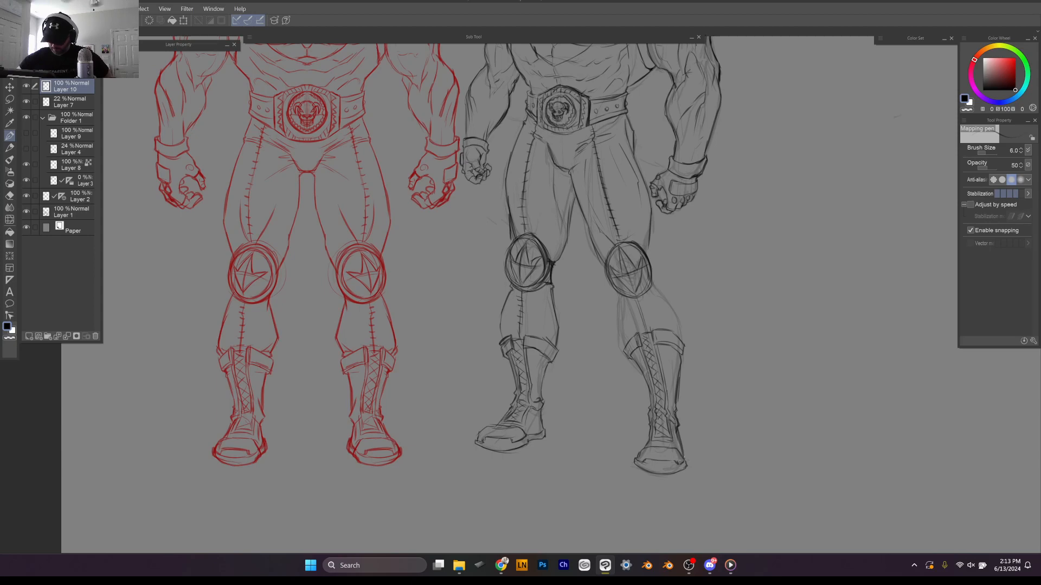
left_click_drag(683, 453, 687, 467)
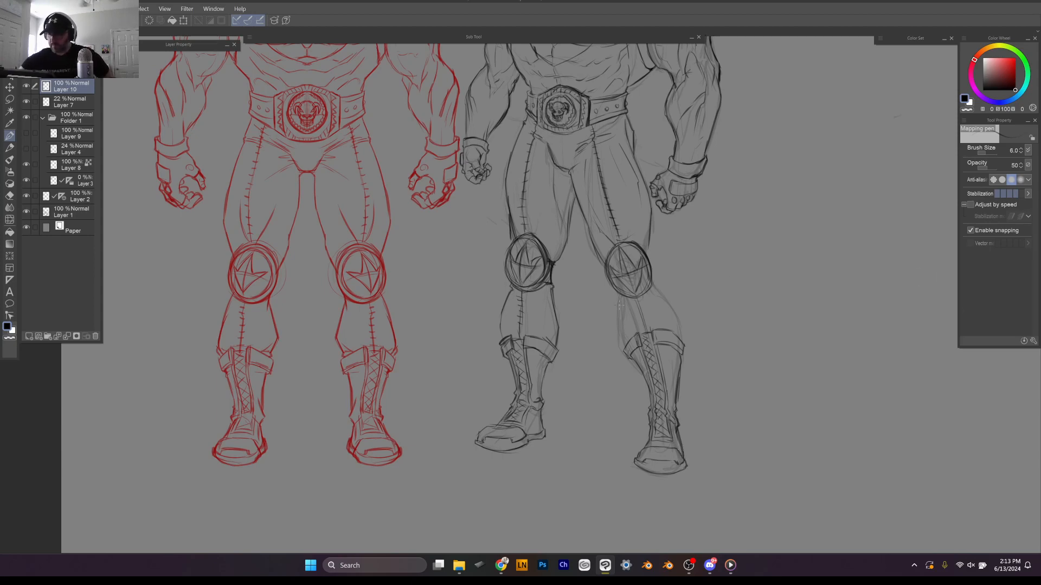
Step: Outline both sides of the calf between the knee pad and the far boot cuff and add its stitched seam
left_click_drag(620, 319, 627, 344)
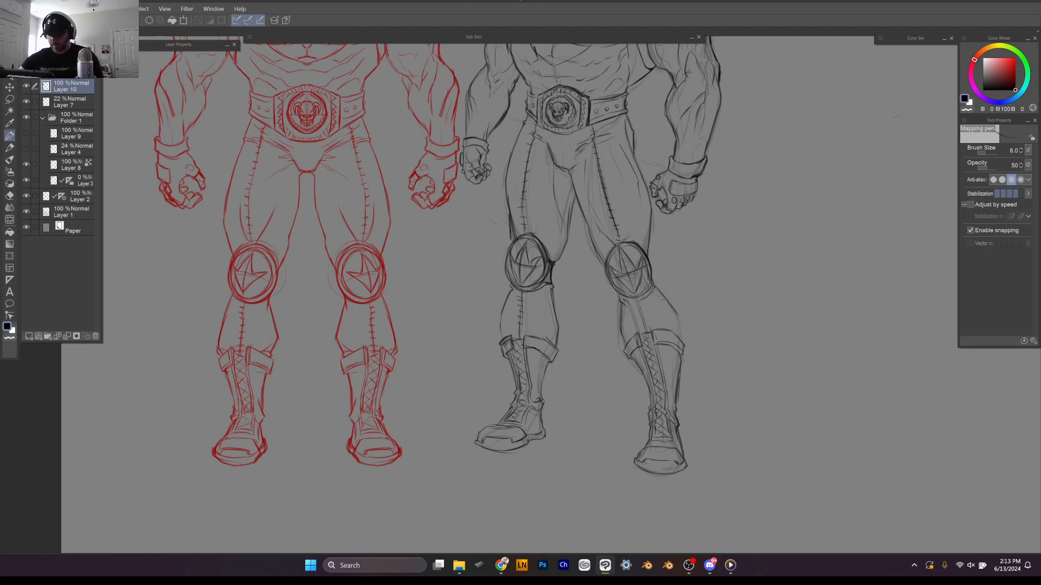
left_click_drag(663, 297, 684, 342)
left_click_drag(635, 297, 648, 337)
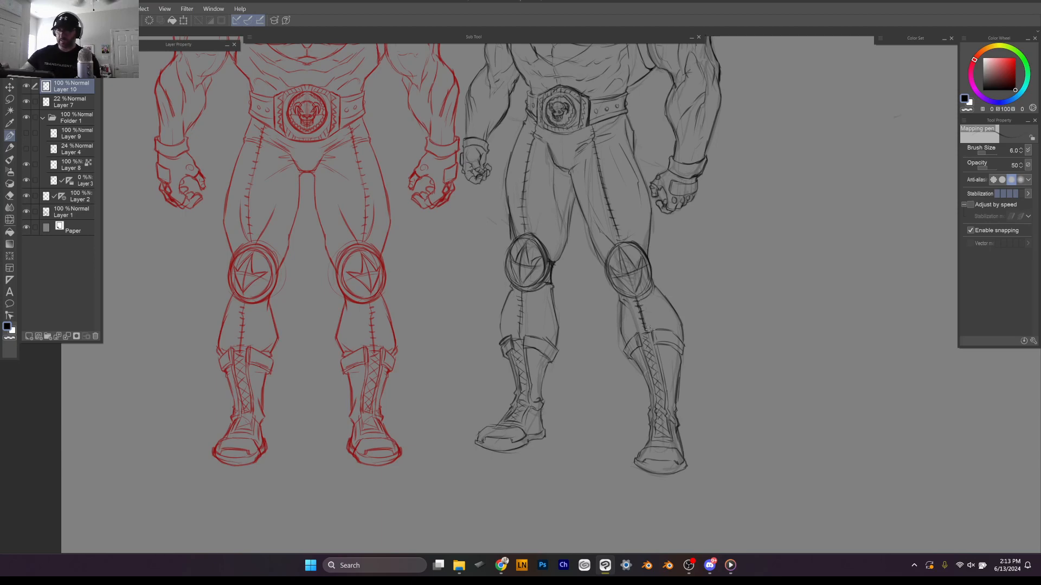
Step: Select Layer 10 and Layer 7 together and clear the stray marks in the empty area beside the black figure
scroll(649, 329, "down", 3)
left_click_drag(649, 329, 611, 376)
scroll(611, 376, "down", 1)
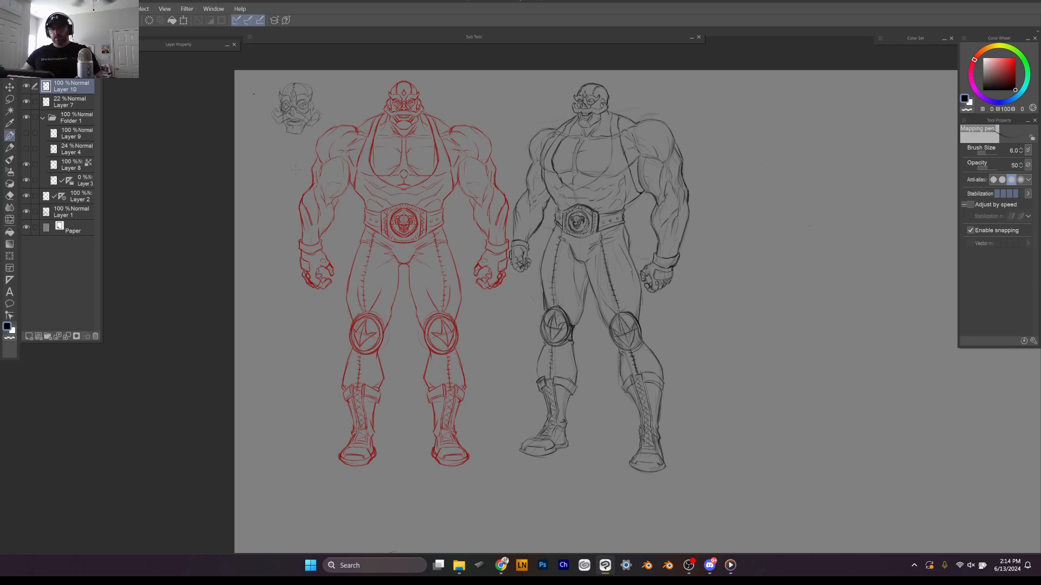
left_click(83, 102)
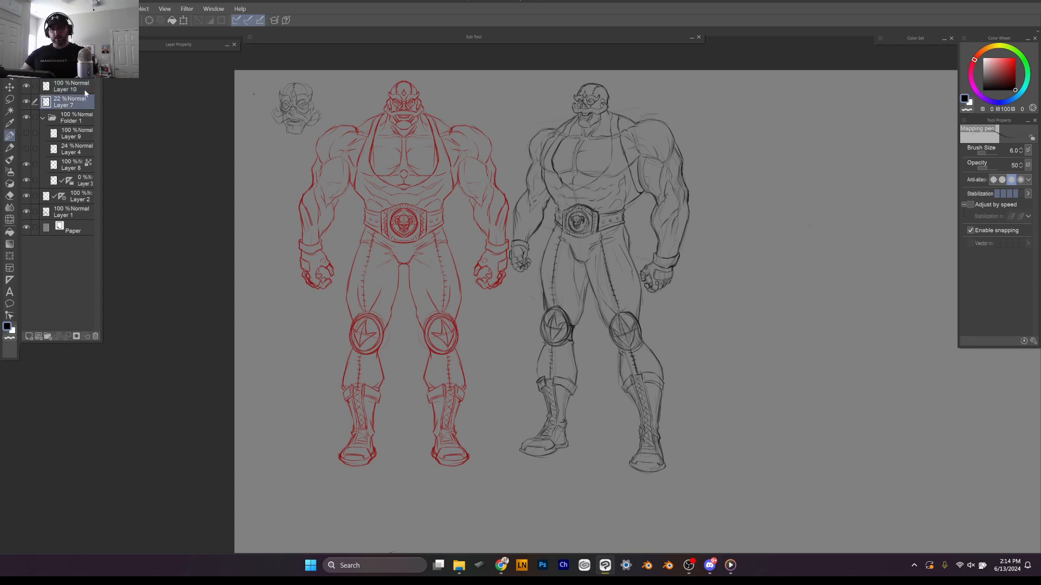
left_click(84, 89)
left_click(86, 103, "ctrl")
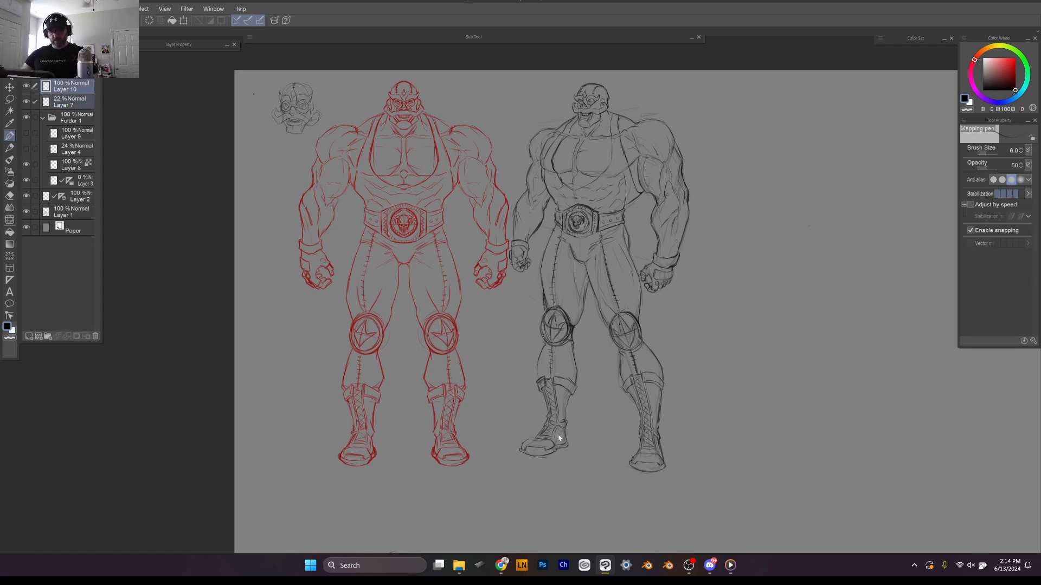
key("ctrl+t")
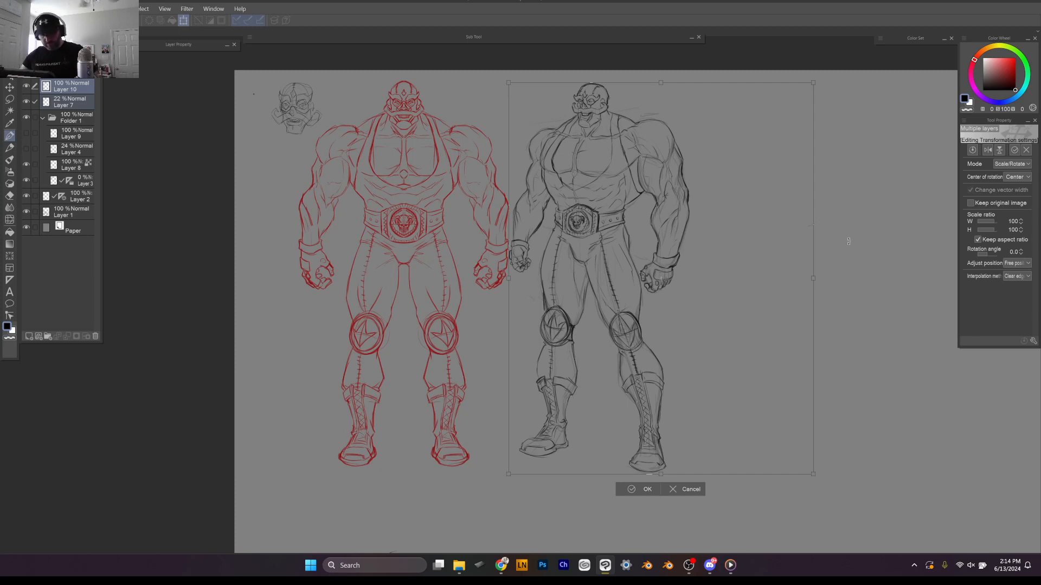
key("Return")
key("m")
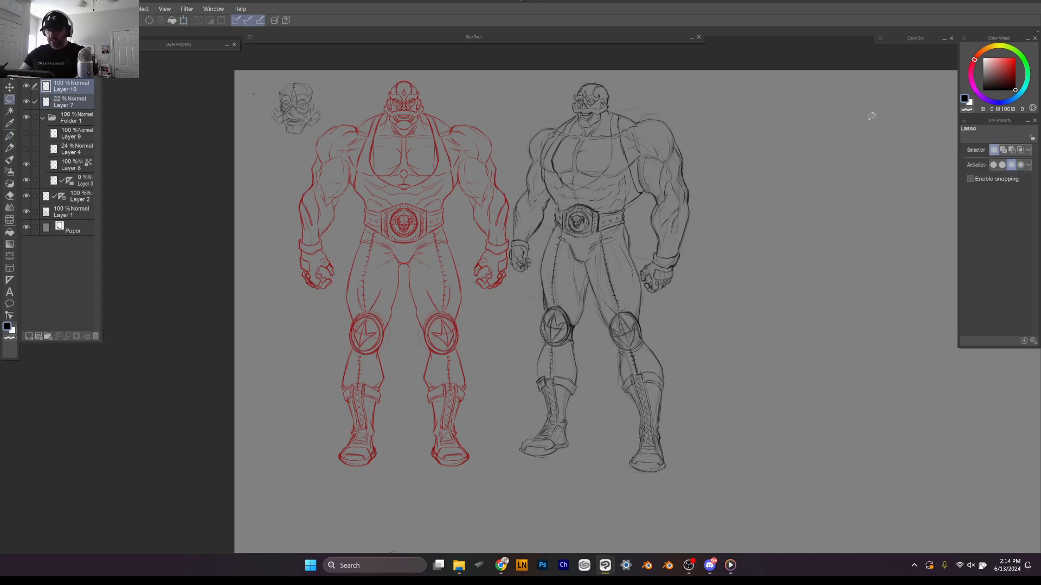
mouse_move(874, 112)
left_mouse_down()
mouse_move(699, 298)
mouse_move(938, 276)
left_mouse_up()
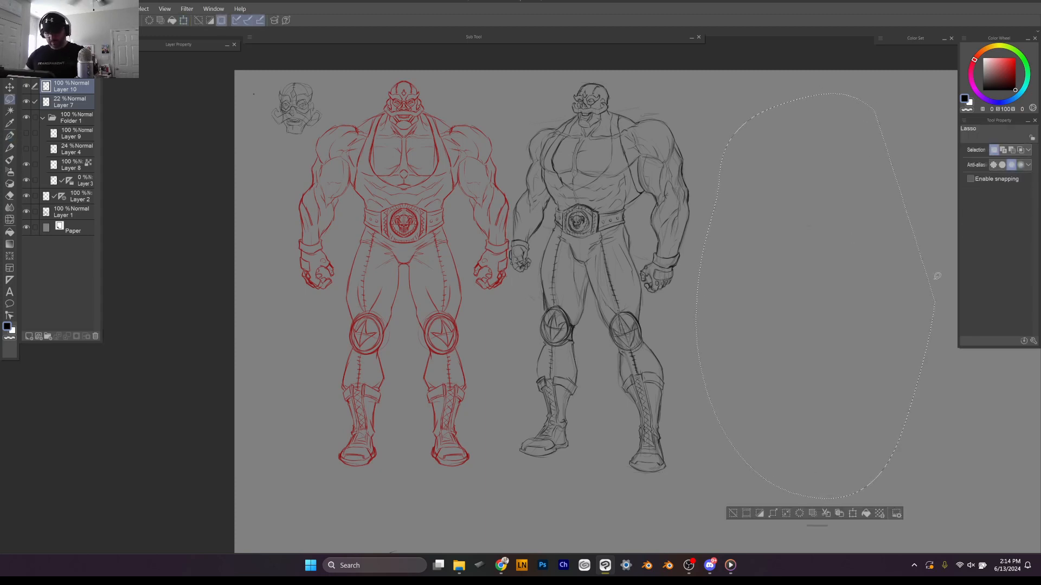
key("ctrl+d")
Step: Scale the black figure on both layers to 101%, and hide Layer 7 so only Layer 10 is active
key("ctrl+t")
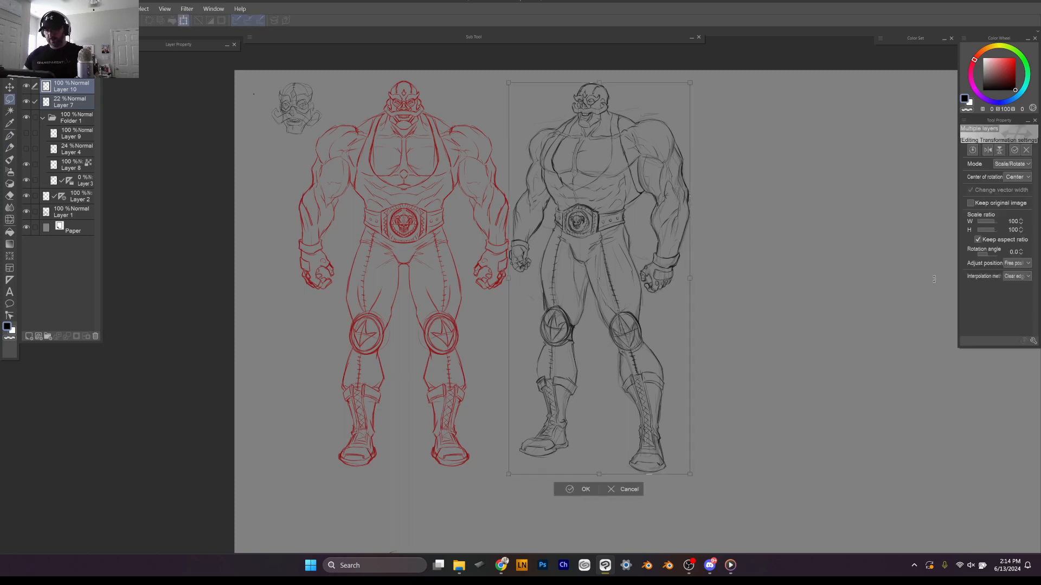
left_click_drag(691, 473, 693, 478)
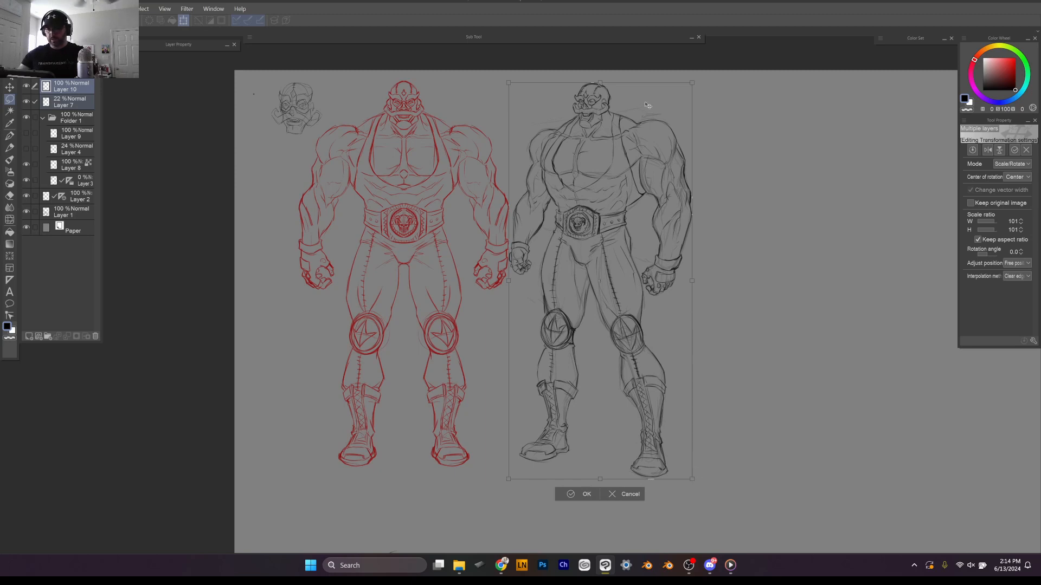
left_click_drag(629, 241, 678, 190)
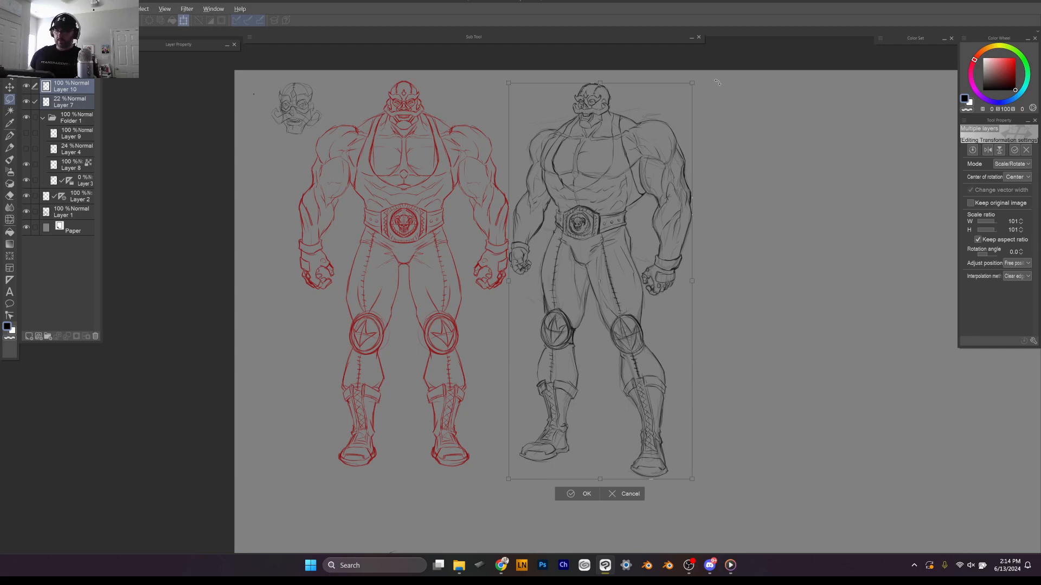
left_click(584, 494)
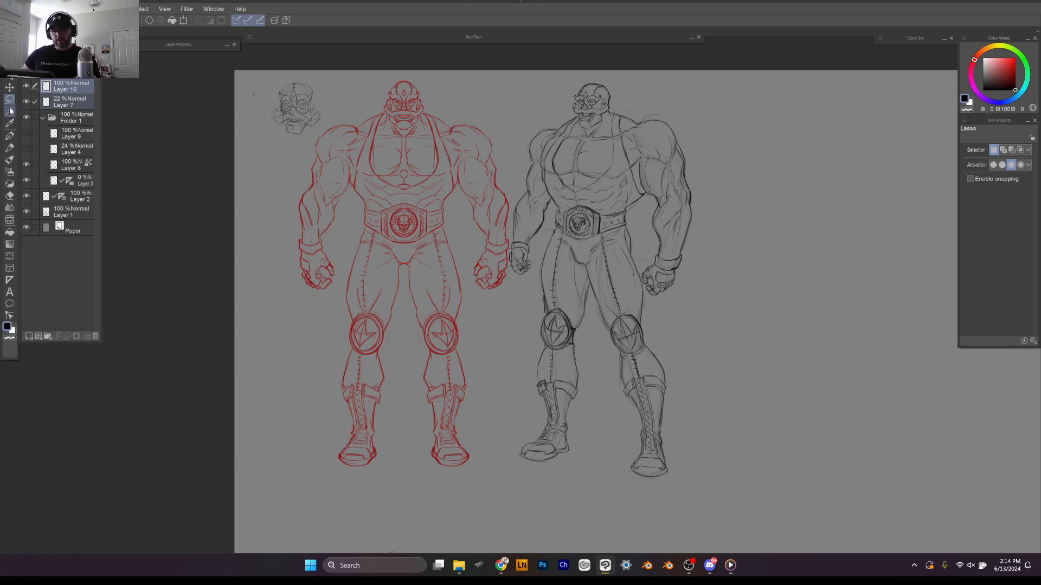
left_click(26, 102)
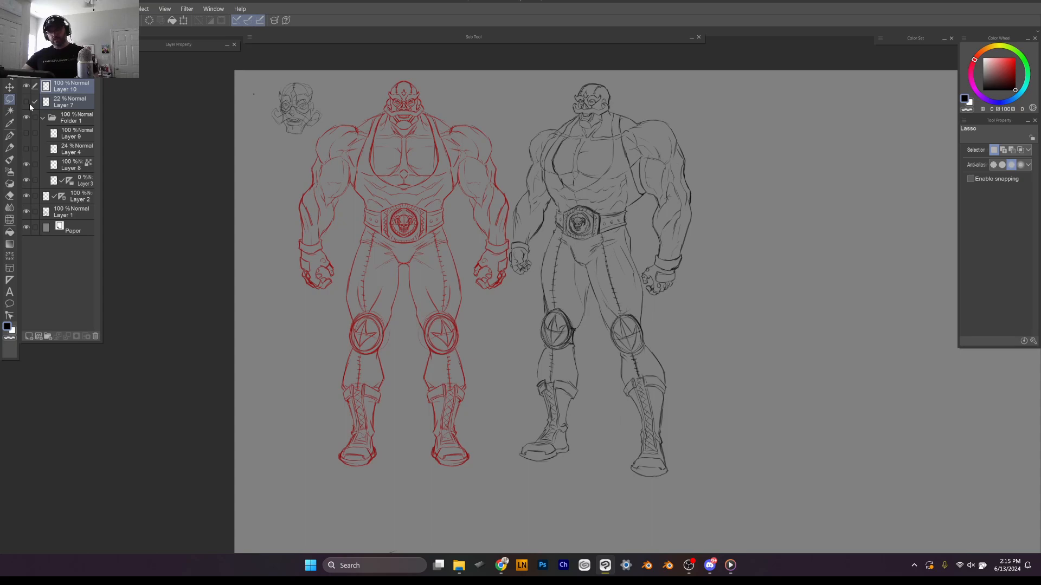
left_click(74, 91)
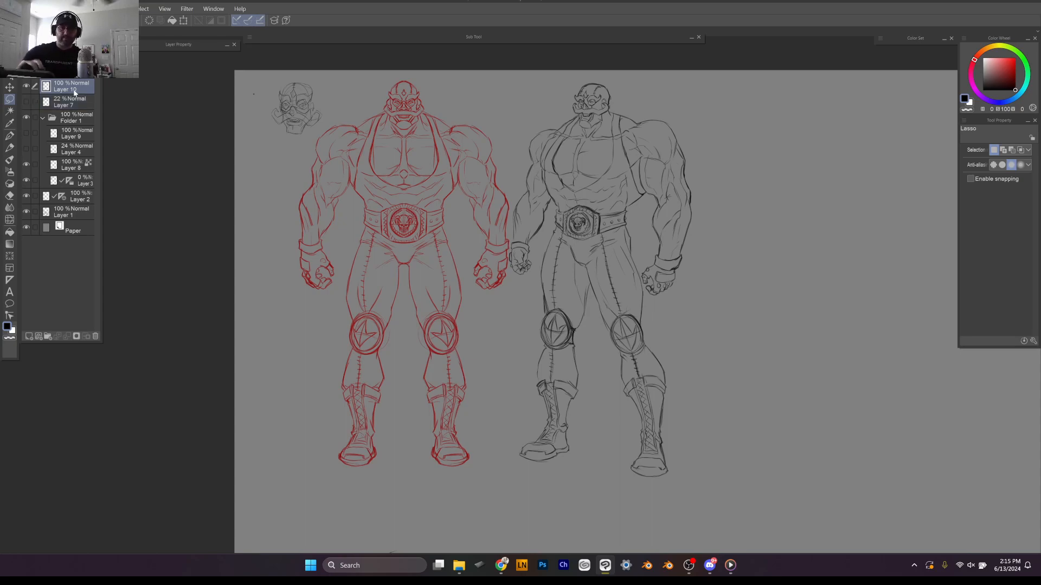
Step: Lasso the black figure's gloved hand farthest from the red figure, enlarge it slightly and reposition it below the wristband
scroll(628, 222, "up", 5)
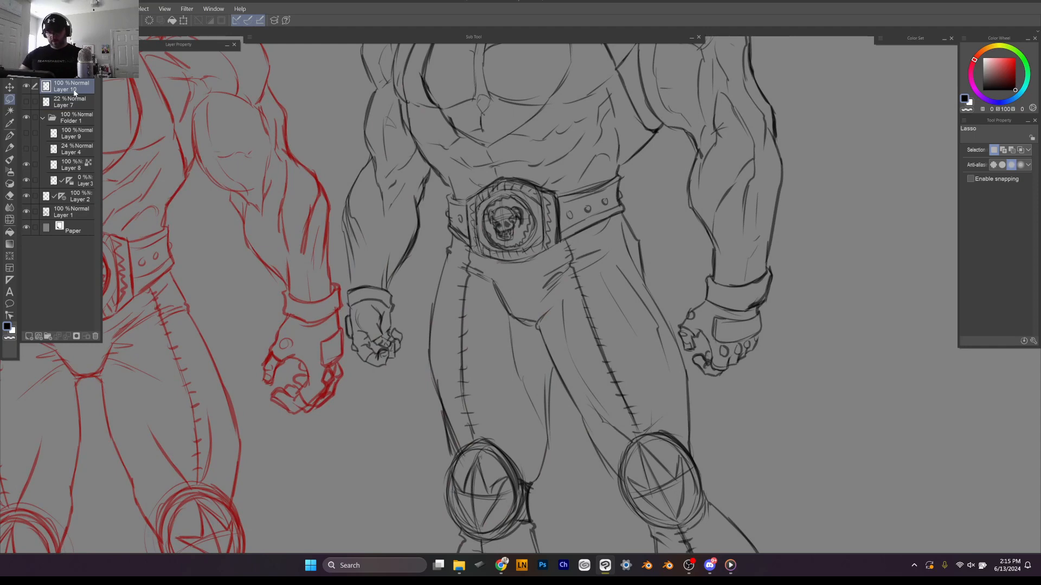
scroll(505, 298, "down", 2)
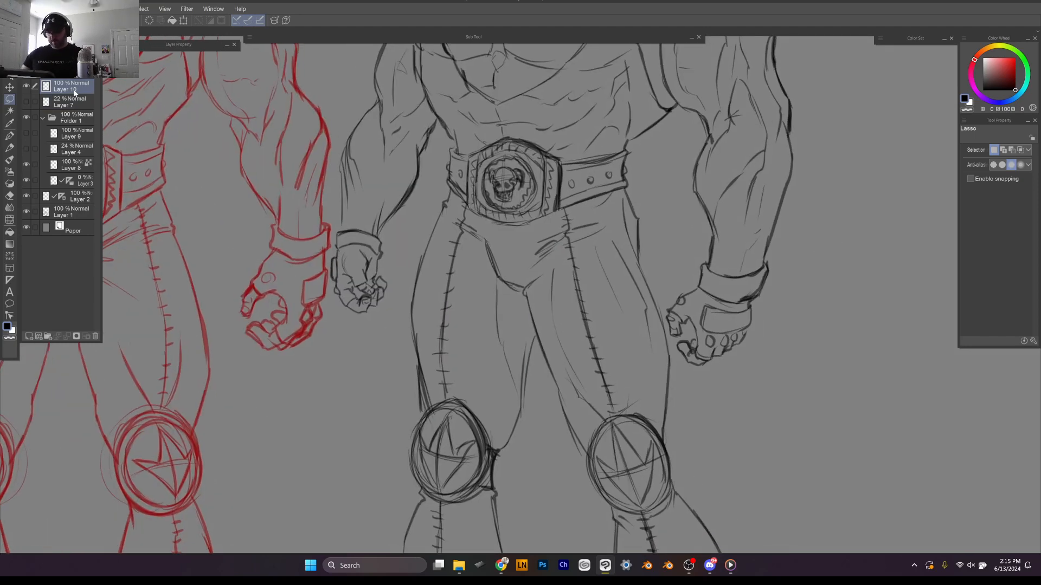
mouse_move(754, 216)
left_mouse_down()
mouse_move(782, 282)
mouse_move(751, 301)
mouse_move(704, 289)
mouse_move(667, 317)
mouse_move(750, 366)
mouse_move(758, 300)
left_mouse_up()
key("ctrl+t")
left_click_drag(766, 382, 770, 387)
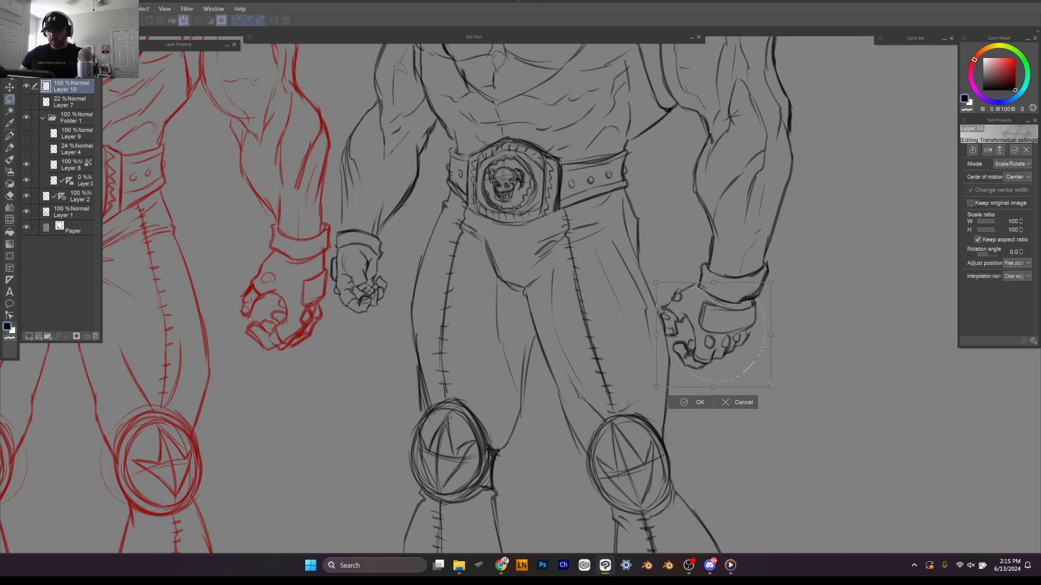
left_click_drag(752, 347, 767, 338)
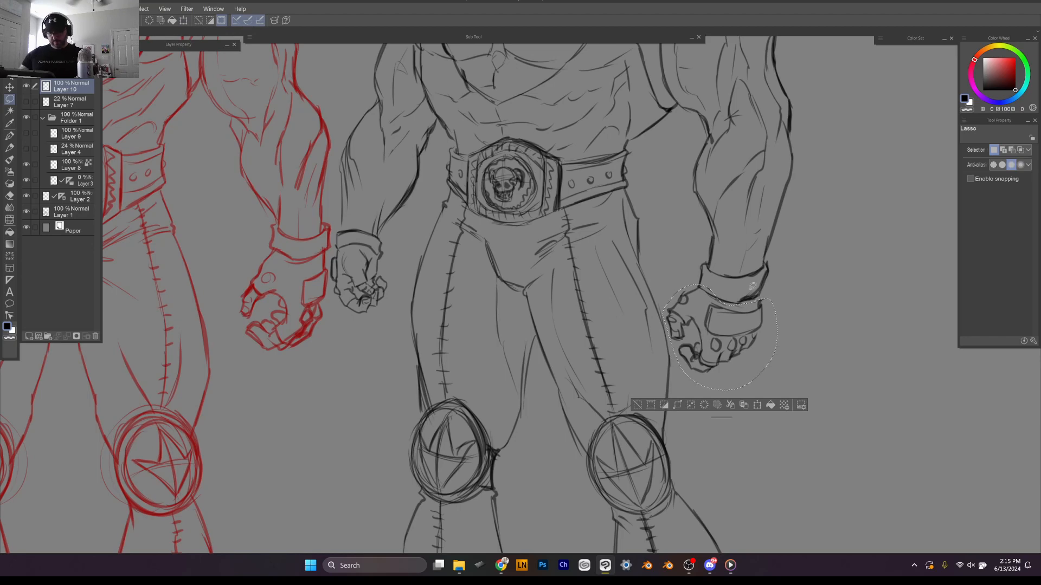
key("Return")
key("p")
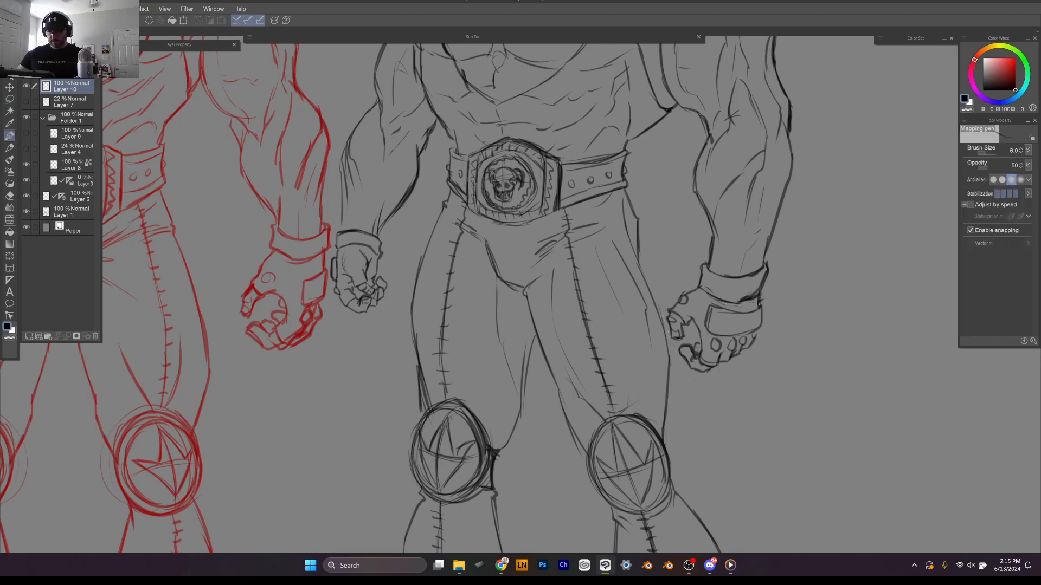
Step: Lasso the black figure's far hand together with its wristband, enlarge it slightly, nudge it into place under the forearm and deselect
left_click_drag(696, 325, 789, 362)
key("m")
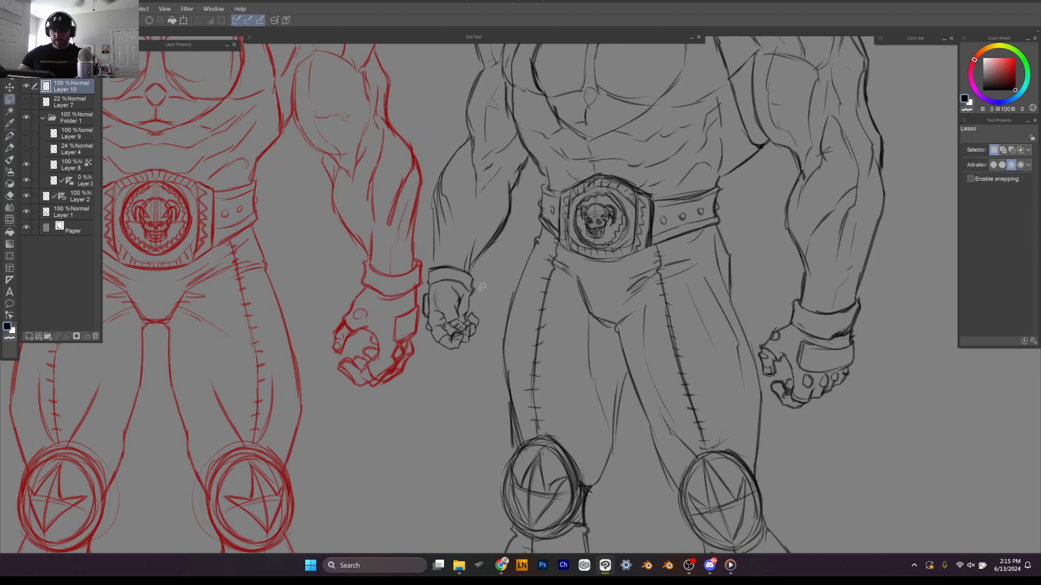
mouse_move(426, 288)
left_mouse_down()
mouse_move(490, 335)
mouse_move(427, 287)
left_mouse_up()
key("ctrl+t")
mouse_move(462, 323)
left_mouse_down()
mouse_move(461, 304)
mouse_move(475, 291)
mouse_move(460, 311)
left_mouse_up()
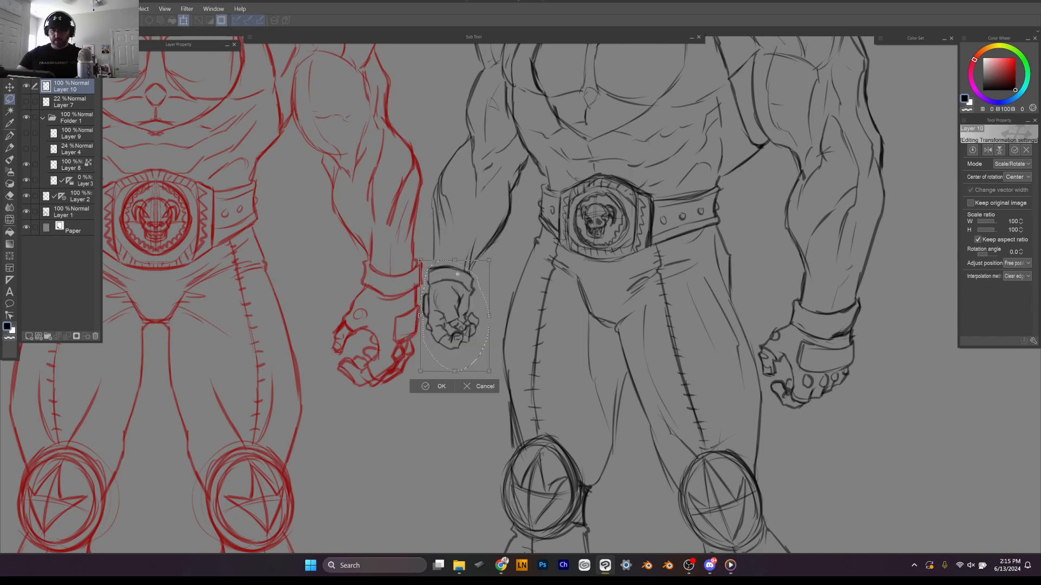
left_click_drag(457, 274, 454, 270)
left_click_drag(490, 371, 497, 379)
key("Return")
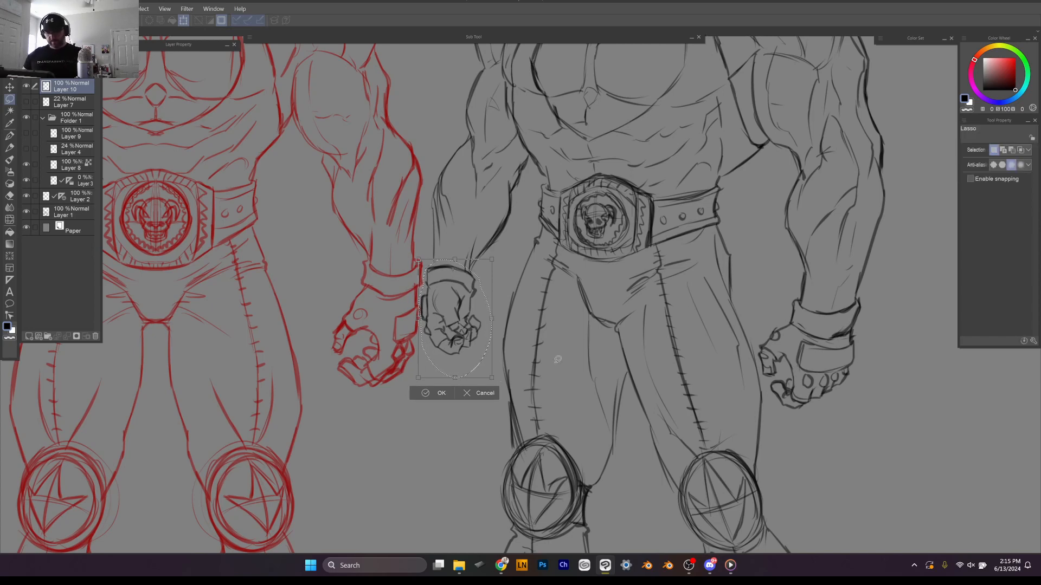
scroll(460, 323, "up", 1)
left_click_drag(459, 323, 460, 319)
key("ctrl+d")
key("ctrl+0")
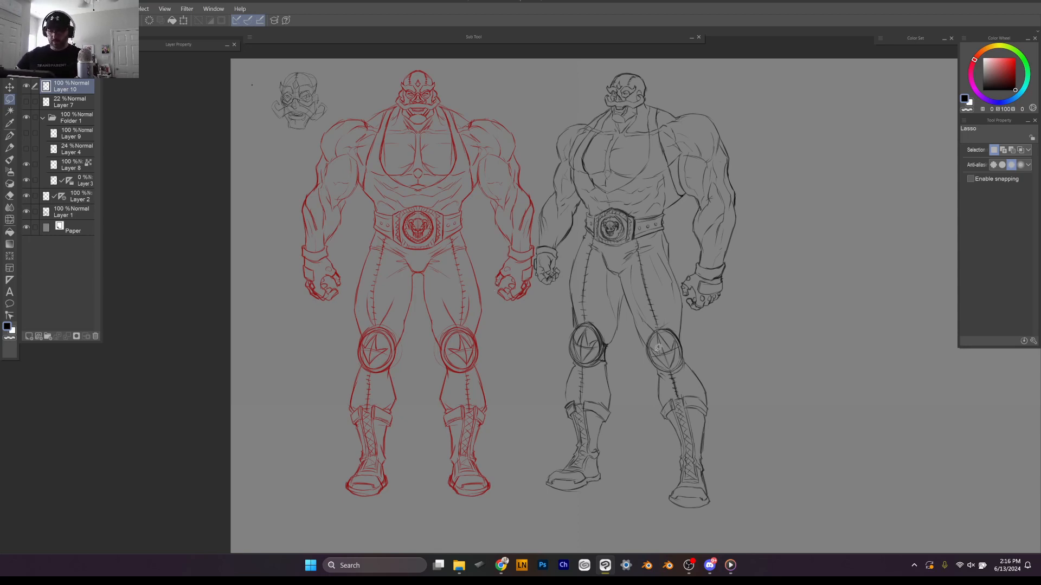
Step: Show the back view on Layer 9, hide the red front view on Layer 8, and reveal the faint side-view sketch
key("p")
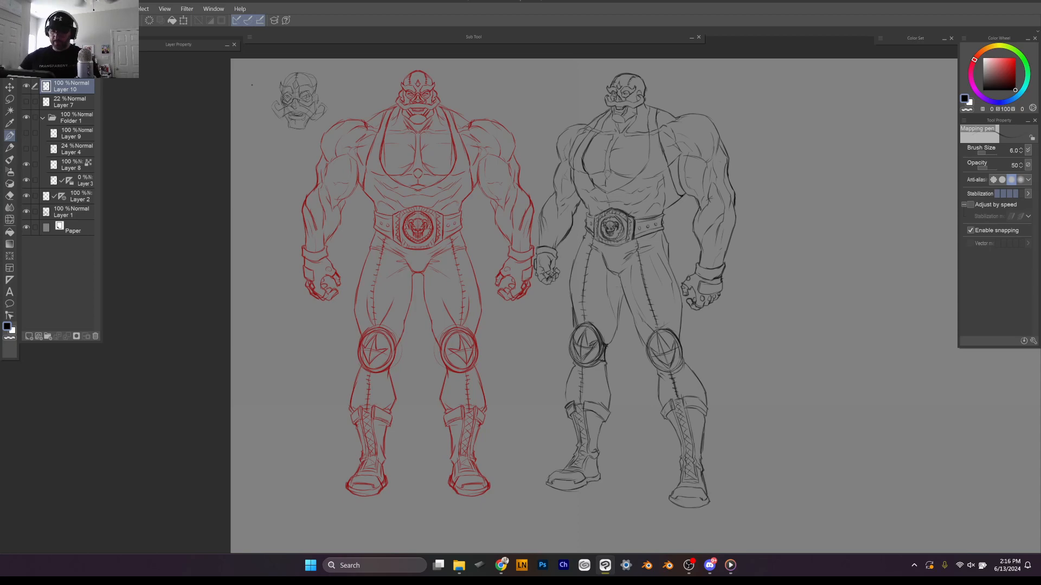
scroll(747, 281, "down", 2)
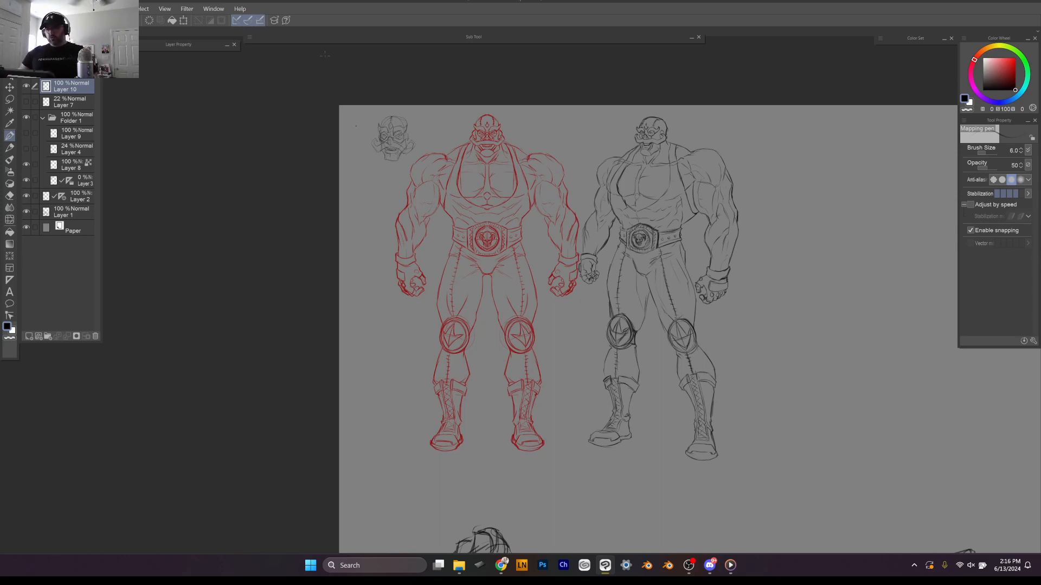
left_click_drag(655, 298, 576, 290)
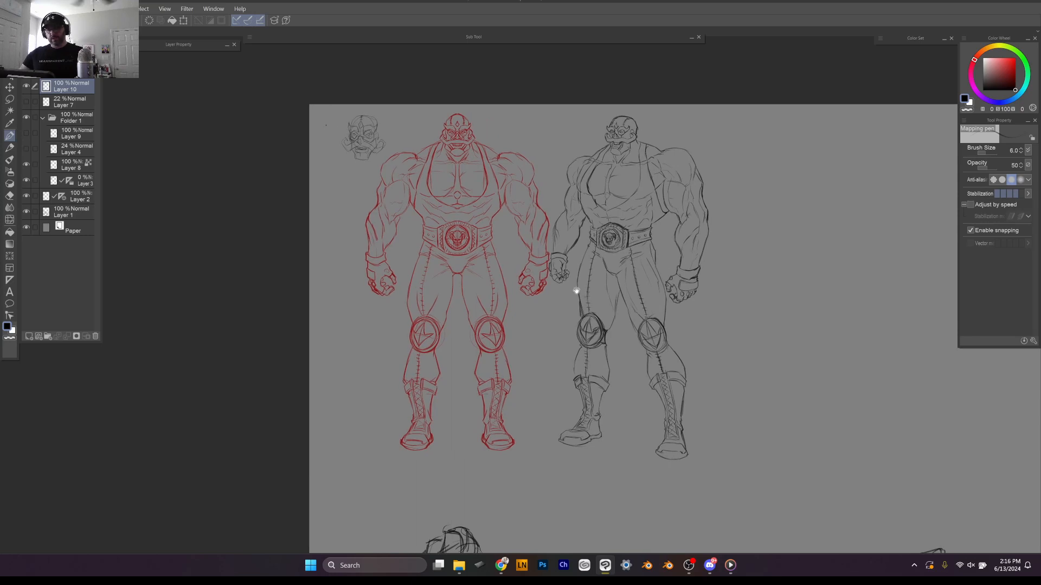
left_click(27, 133)
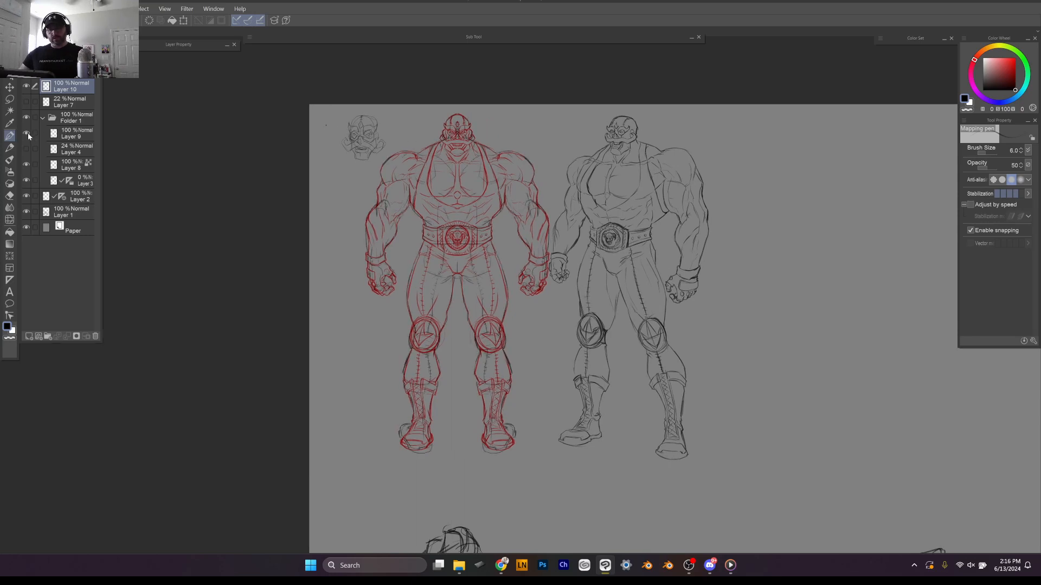
left_click(27, 164)
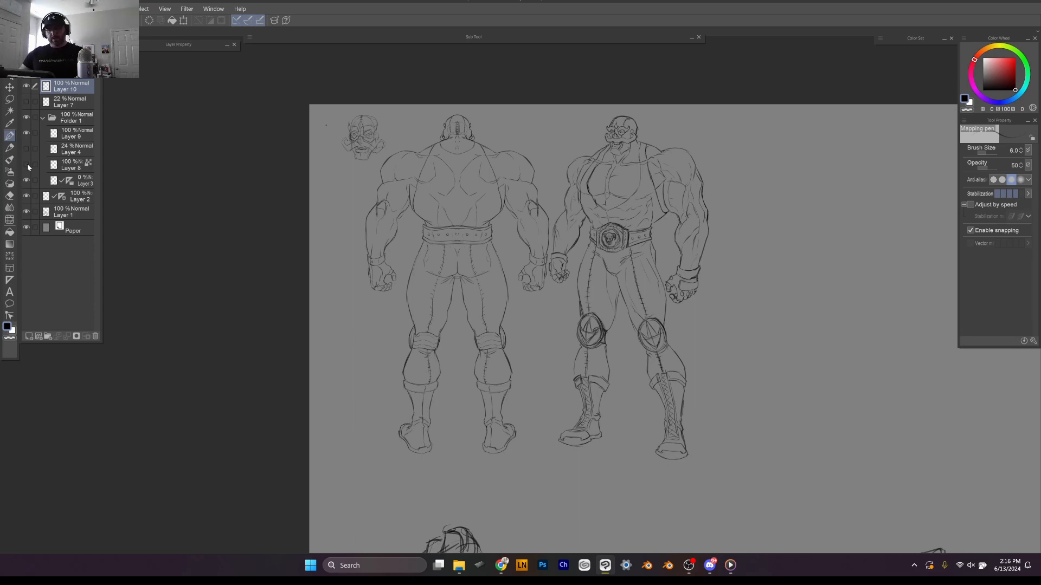
left_click(26, 150)
left_click(25, 154)
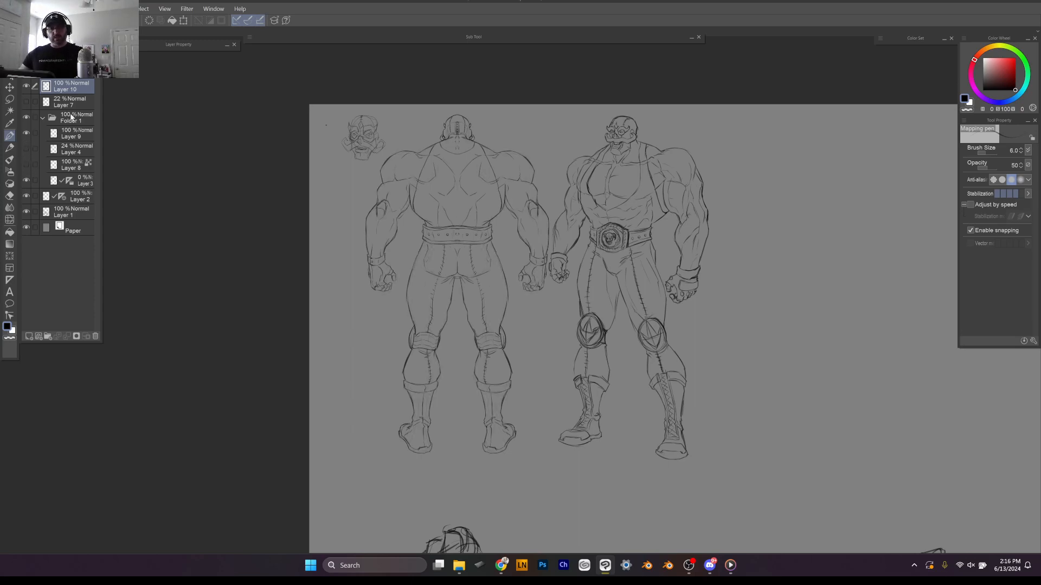
left_click(26, 102)
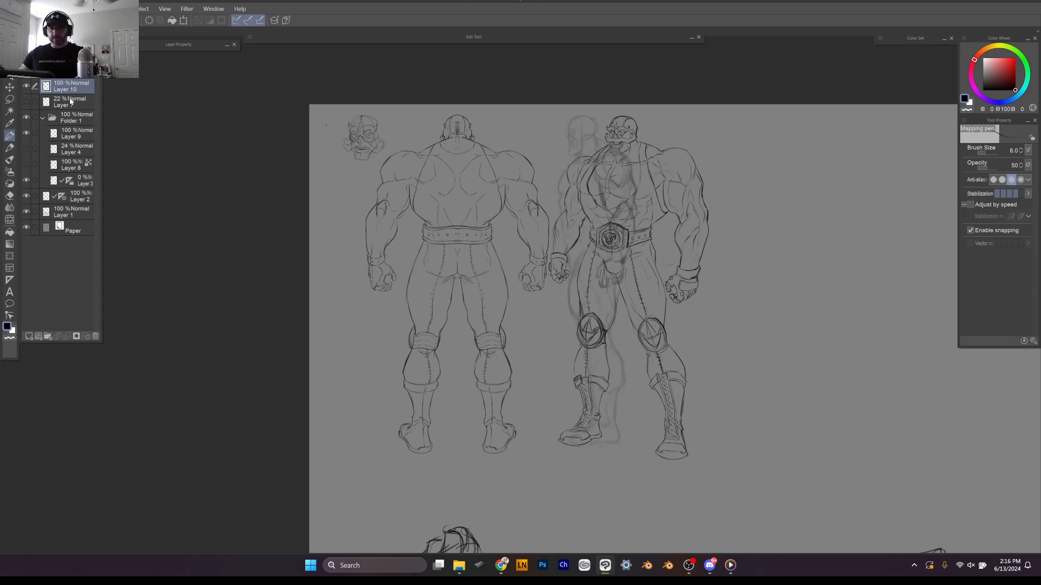
Step: Move the three-quarter figure on Layers 10 and 7 clear of the side view and scale it to 102%
left_click(72, 102, "ctrl")
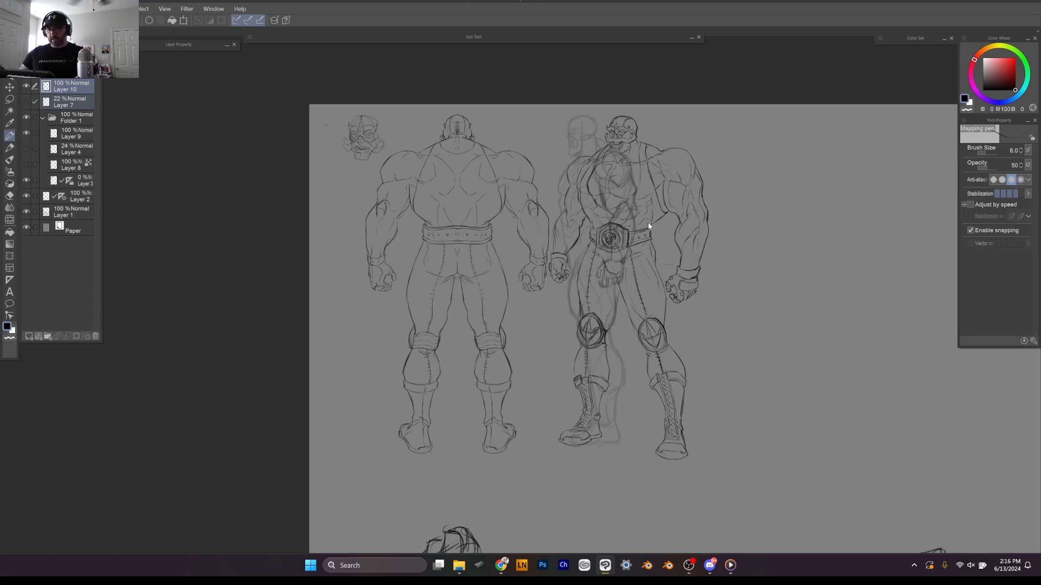
mouse_move(648, 222)
left_mouse_down()
mouse_move(758, 224)
mouse_move(749, 230)
left_mouse_up()
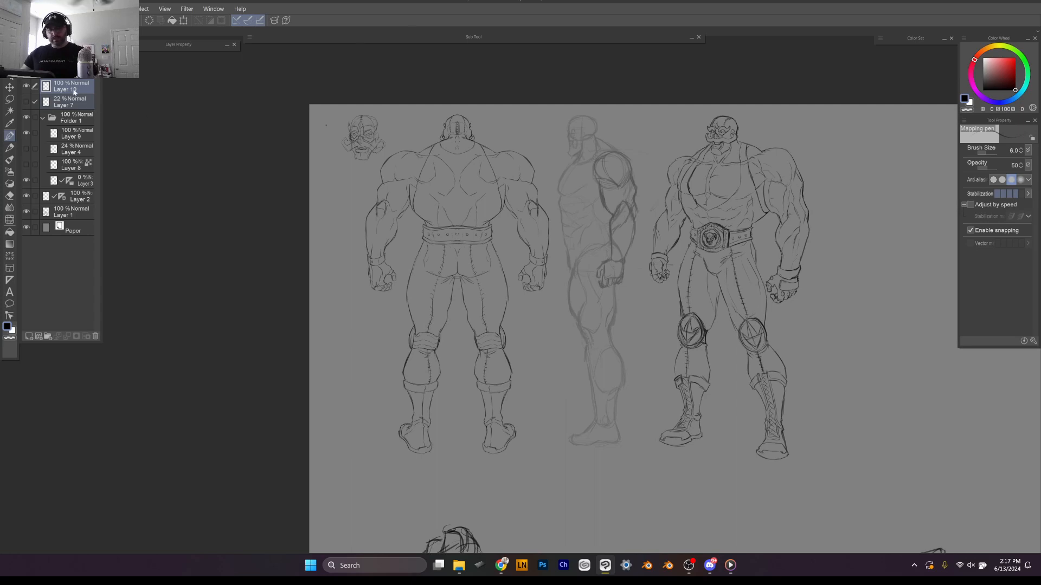
key("ctrl+t")
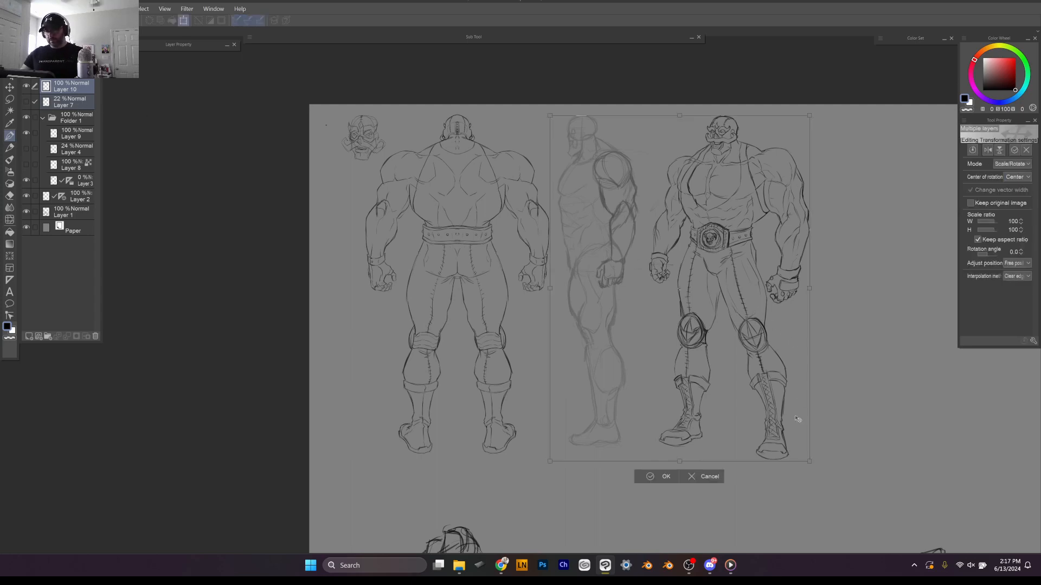
left_click_drag(809, 461, 816, 466)
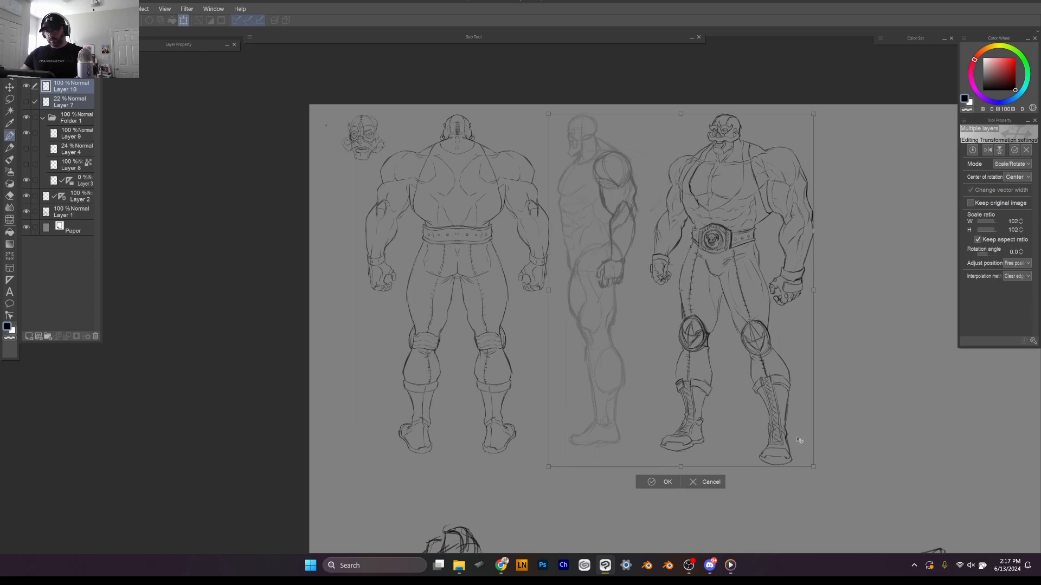
left_click_drag(800, 438, 799, 437)
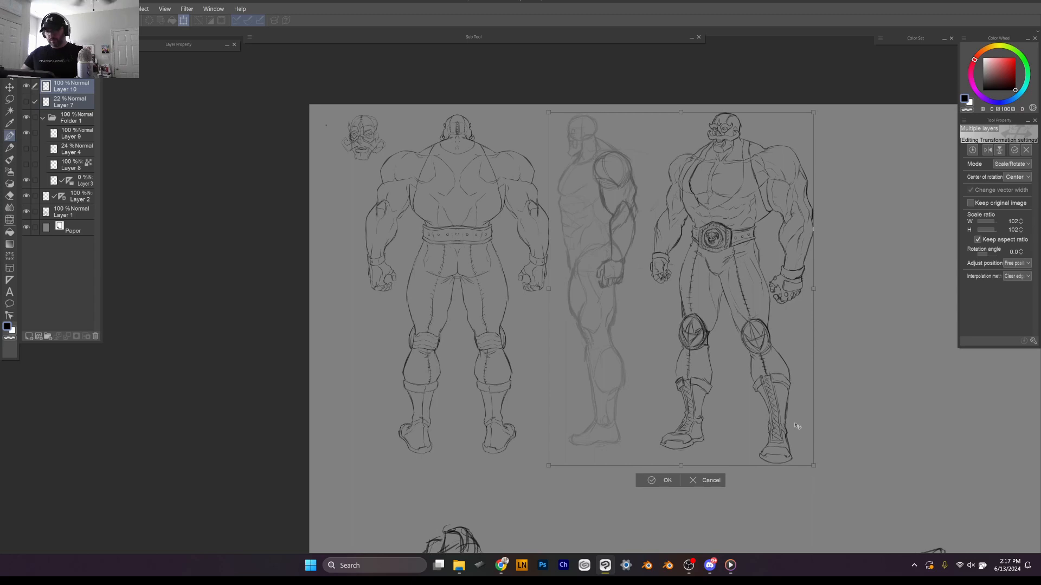
key("Return")
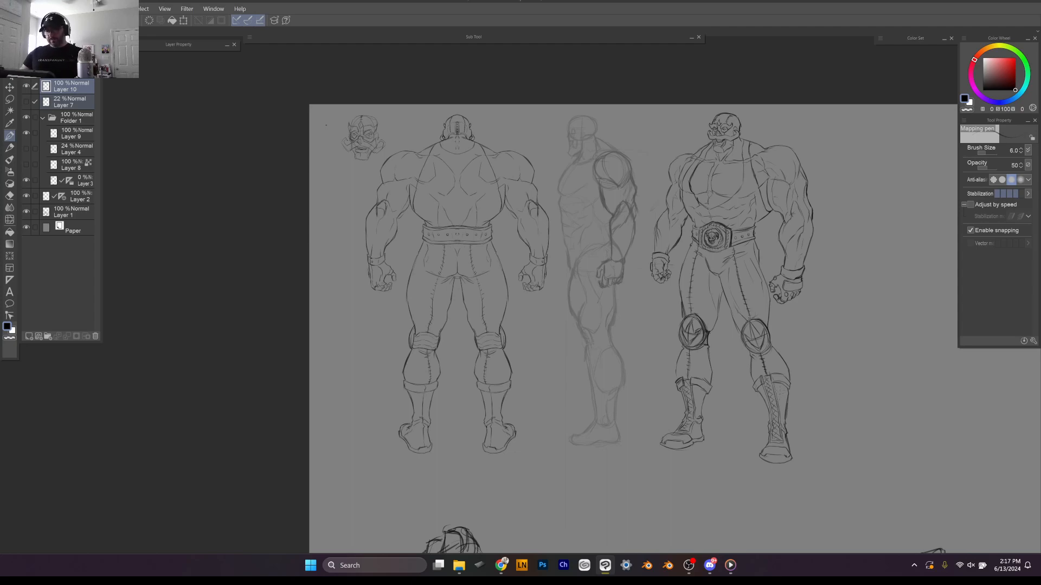
Step: Choose Liquify, then undo and restore the figure's last scaling to compare how the feet line up with the other views
scroll(758, 460, "up", 4)
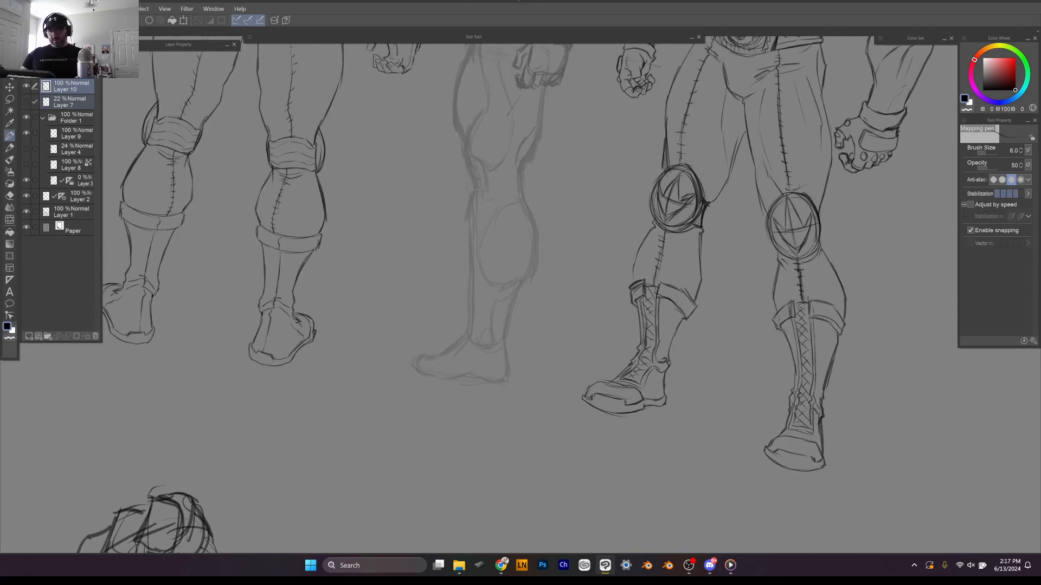
scroll(749, 239, "down", 1)
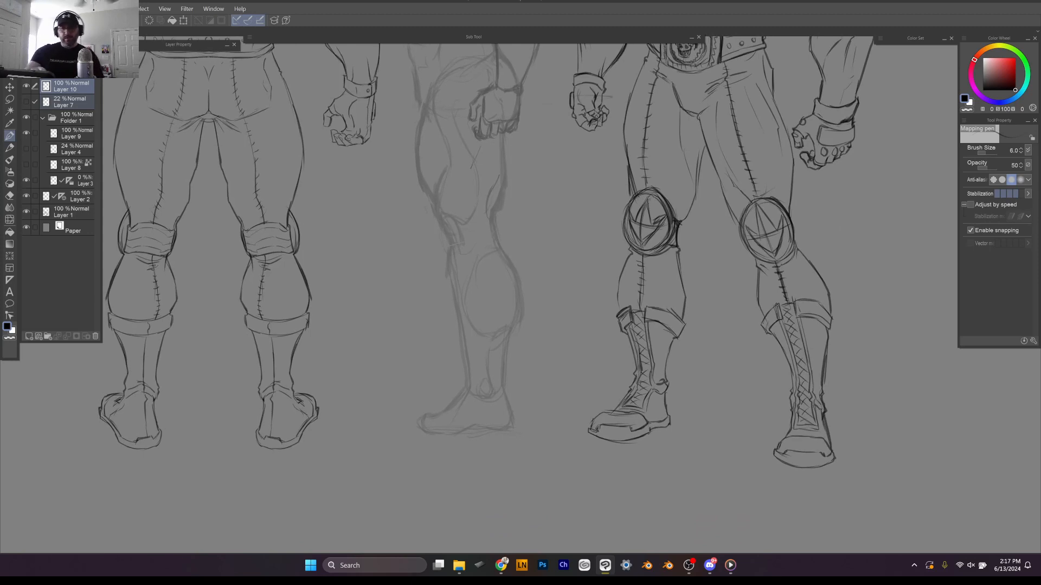
left_click(10, 219)
key("ctrl+z")
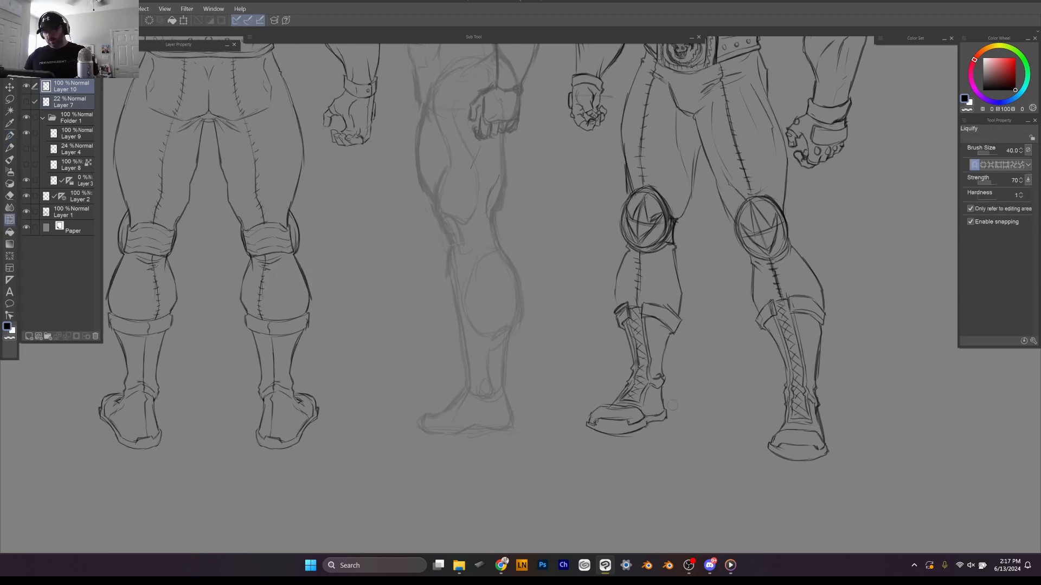
key("ctrl+y")
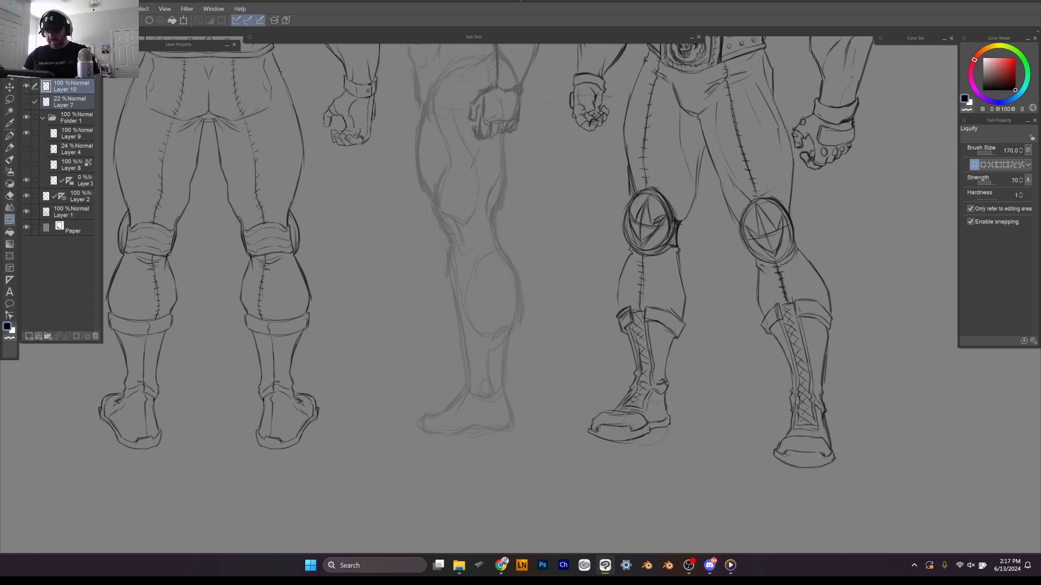
key("bracketleft")
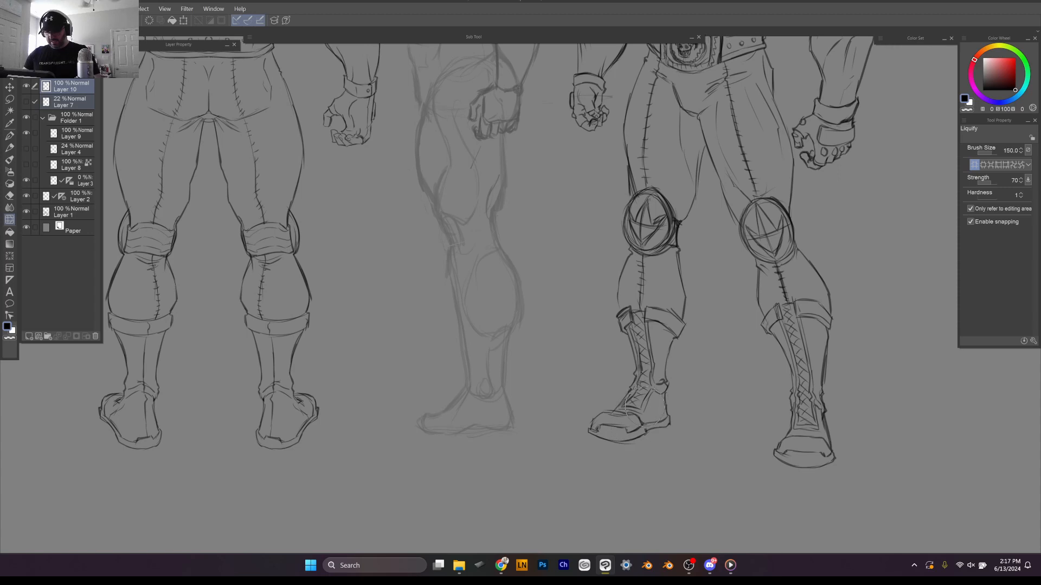
key("bracketleft")
key("bracketleft")
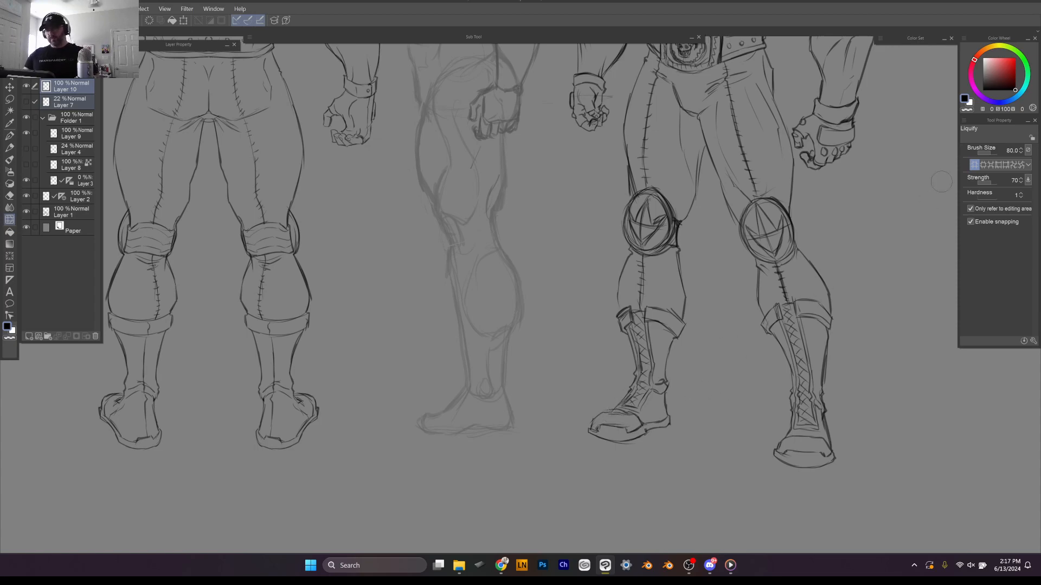
scroll(941, 182, "down", 5)
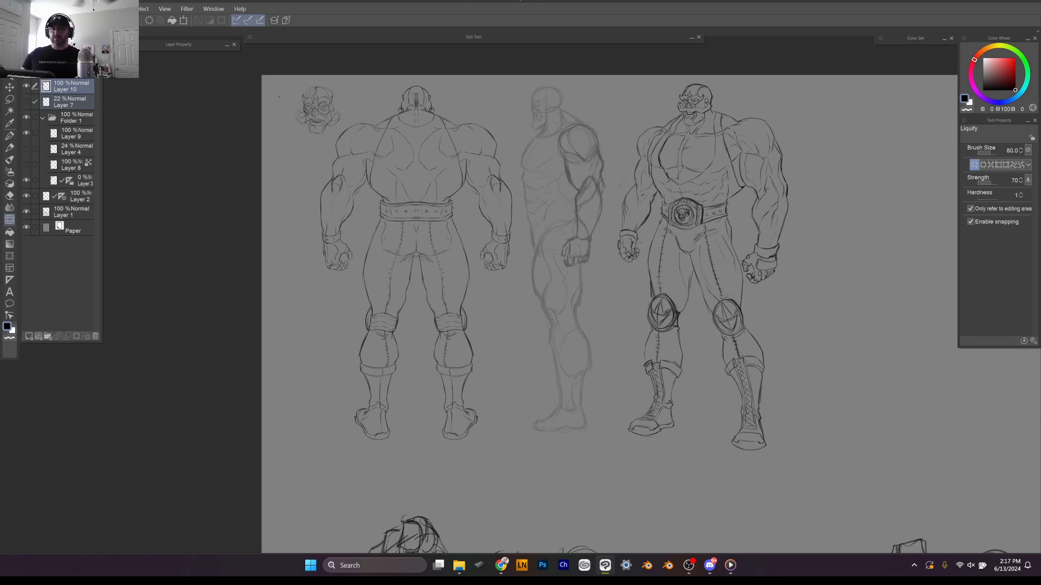
scroll(429, 309, "down", 2)
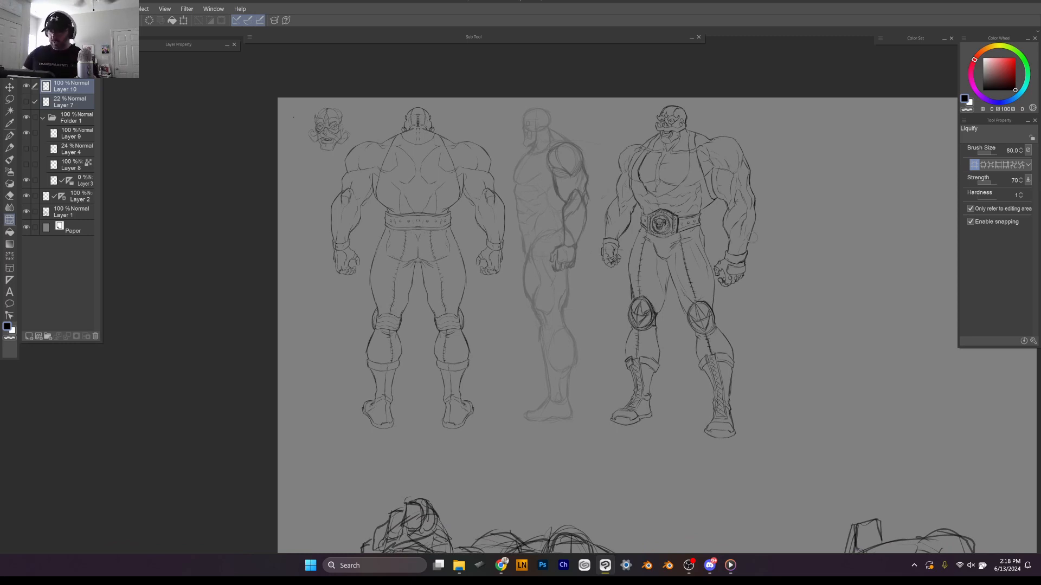
key("bracketright")
key("bracketright")
key("bracketright")
key("bracketright")
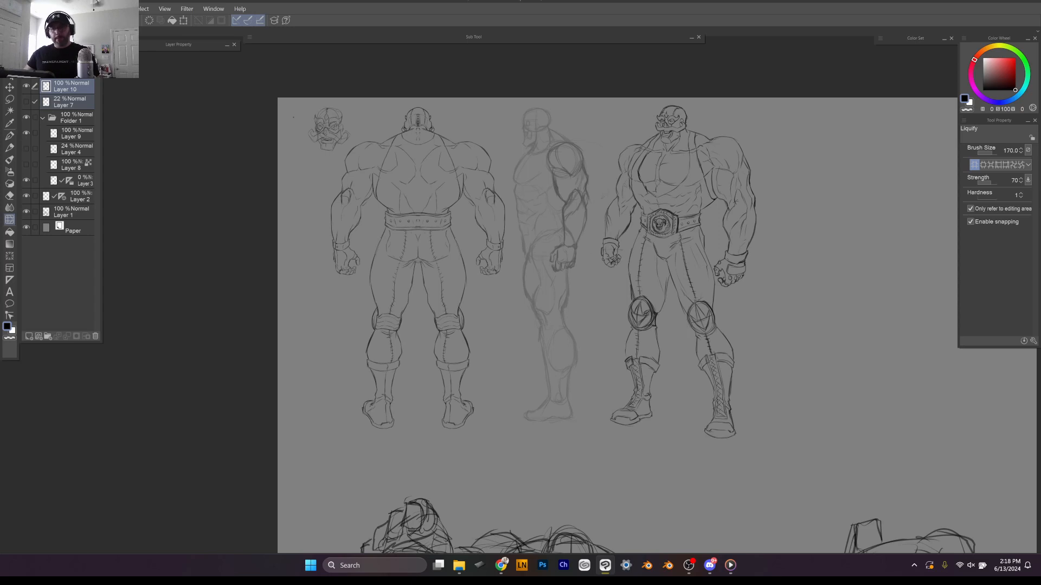
Step: Identify the side-view arm lines by toggling Layer 6's visibility, and lower that layer's opacity to 33%
scroll(76, 87, "up", 2)
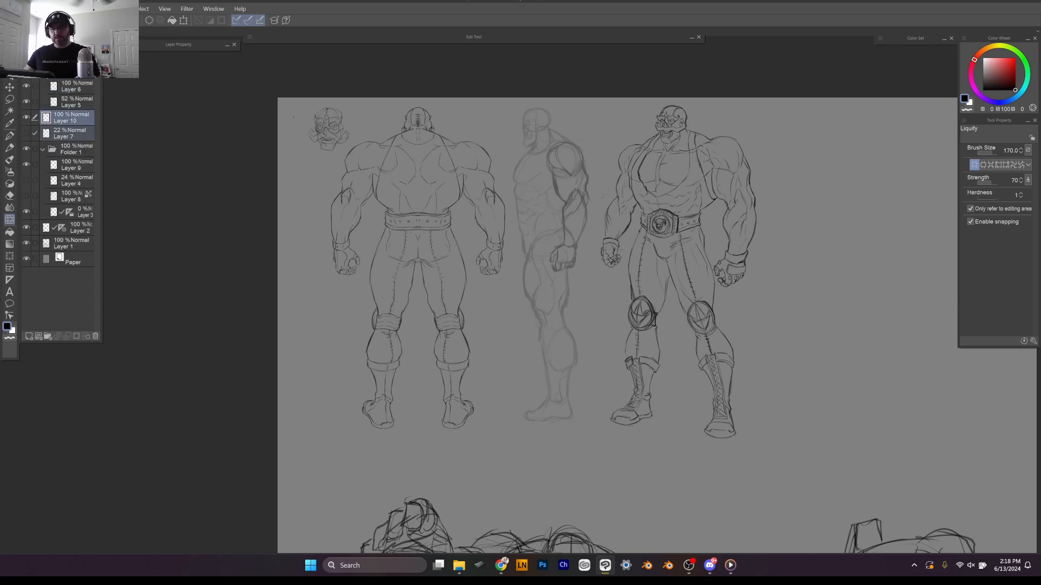
left_click(26, 85)
left_click(25, 85)
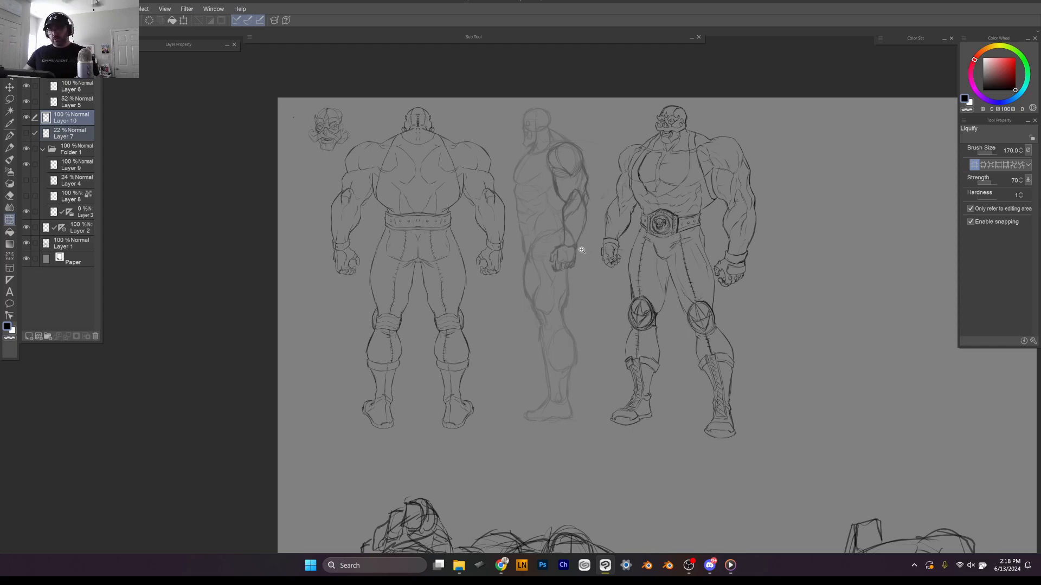
scroll(588, 255, "up", 5)
left_click_drag(559, 317, 551, 337)
scroll(541, 408, "down", 10)
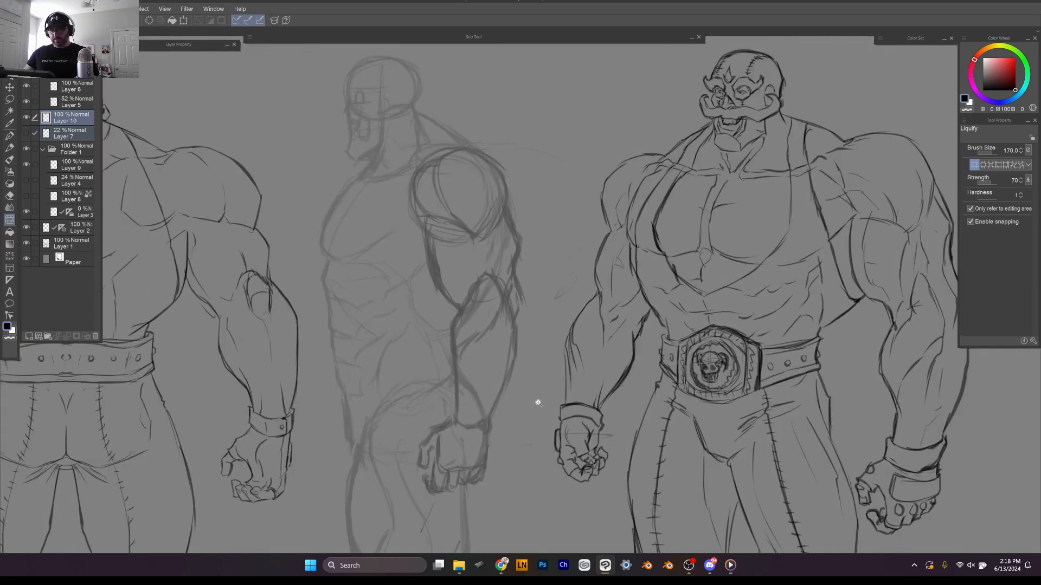
left_click_drag(533, 406, 530, 330)
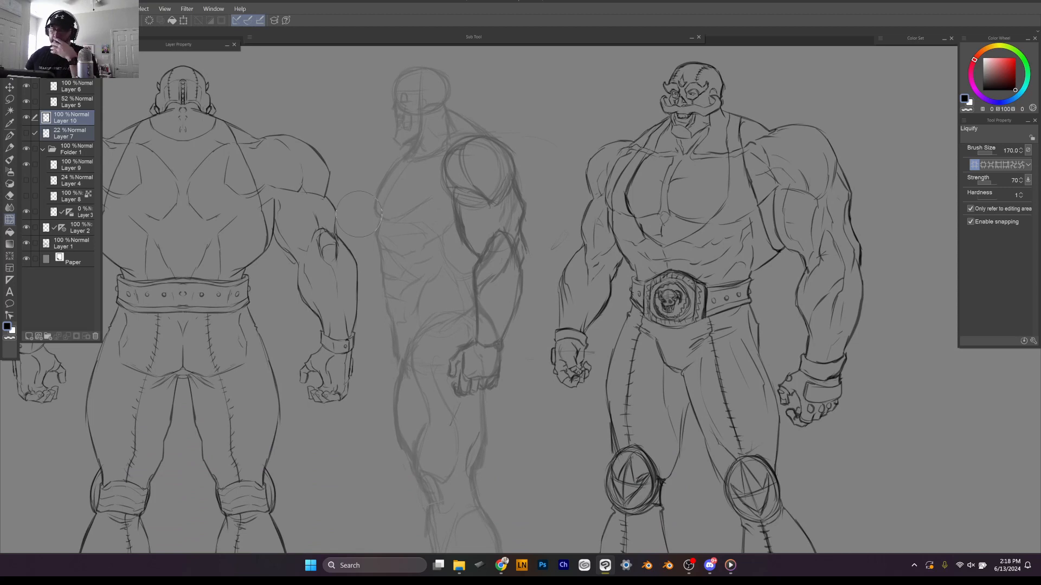
left_click(74, 87)
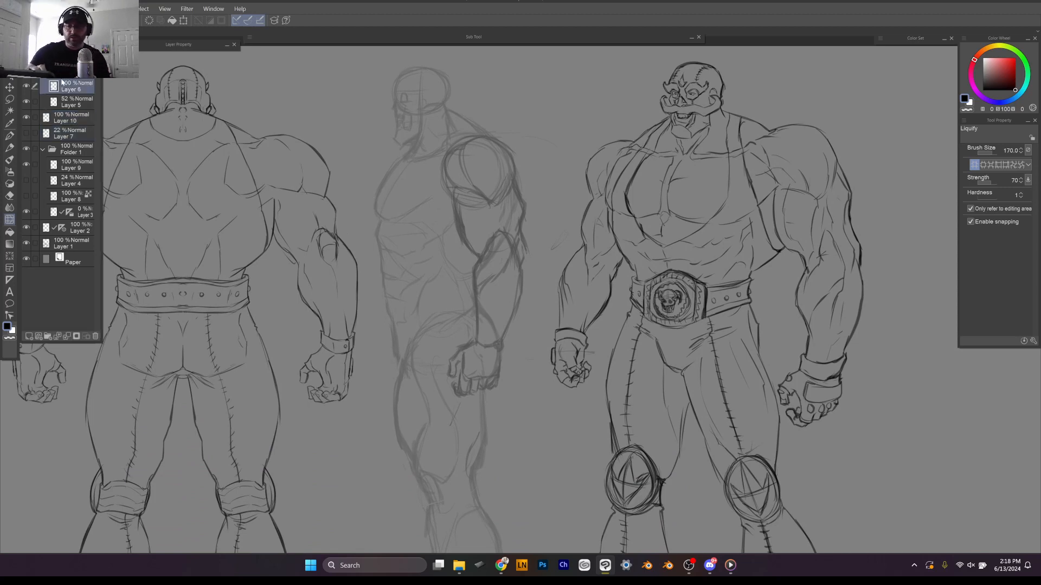
left_click(26, 87)
left_click(25, 86)
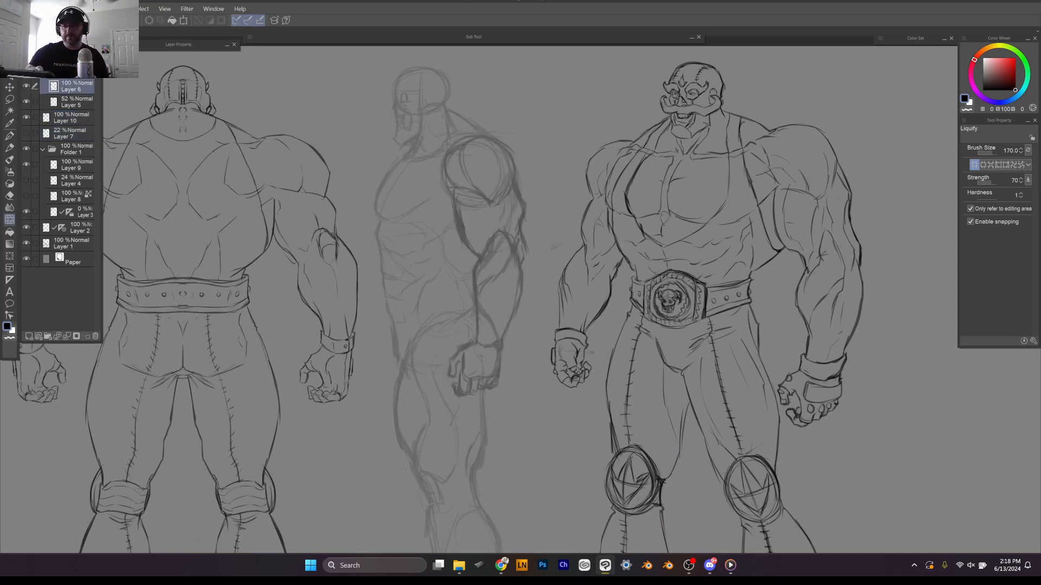
left_click_drag(80, 61, 66, 62)
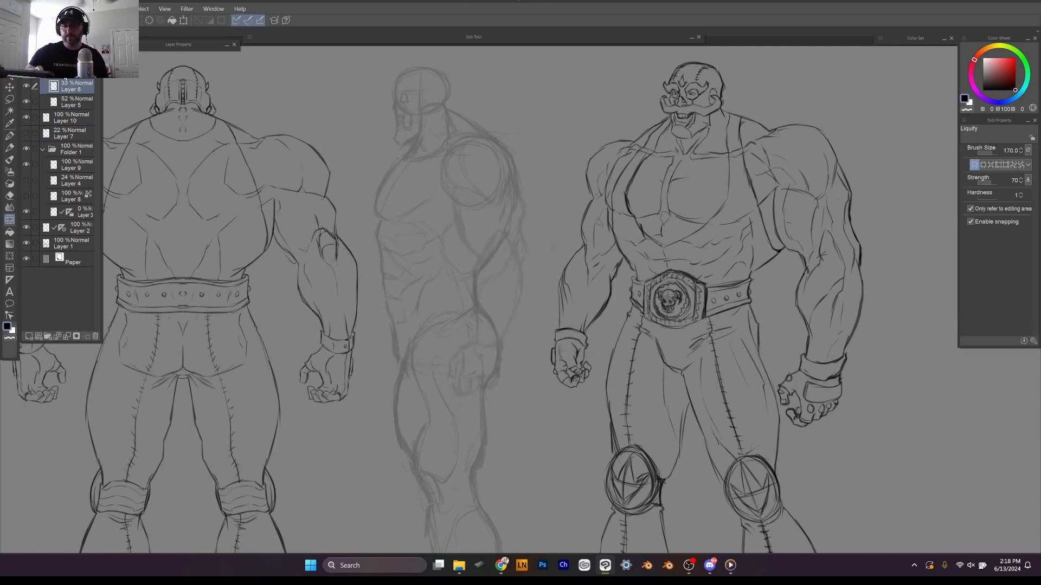
Step: Raise the opacity of the folder holding the side-view sketch and make Layer 6 active again
left_click(80, 71)
left_click(82, 49)
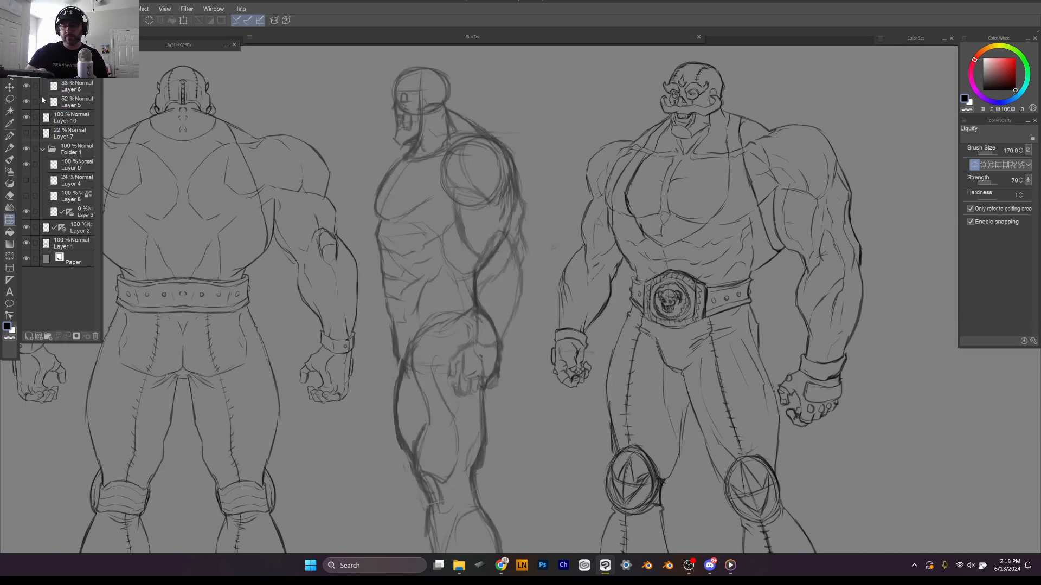
left_click(79, 90)
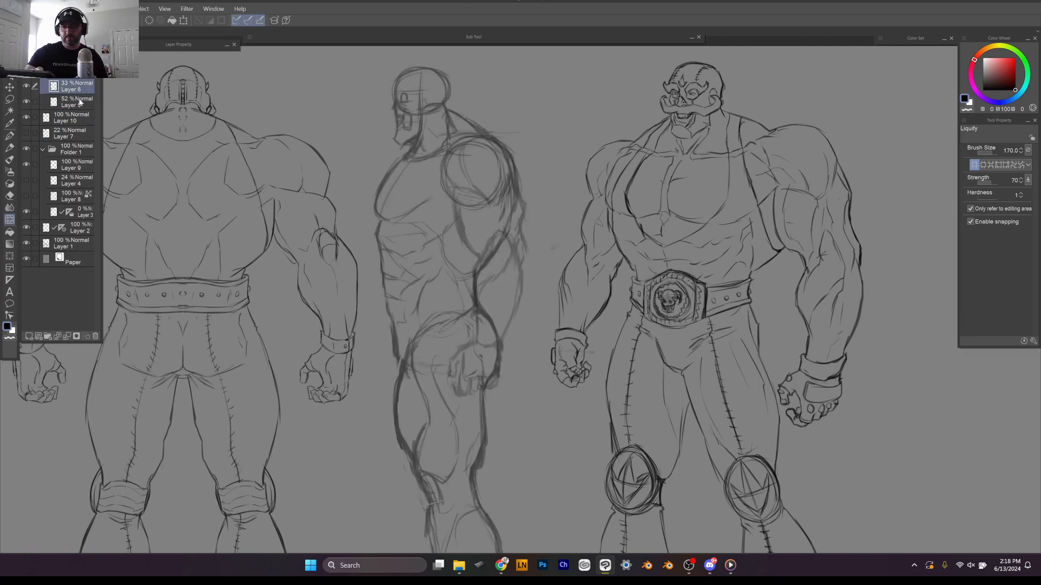
Step: Lower the opacity of Layers 6 and 5 together to 8% and add a new layer directly above Layer 6
left_click(81, 101, "shift")
left_click(66, 61)
left_click_drag(67, 61, 61, 61)
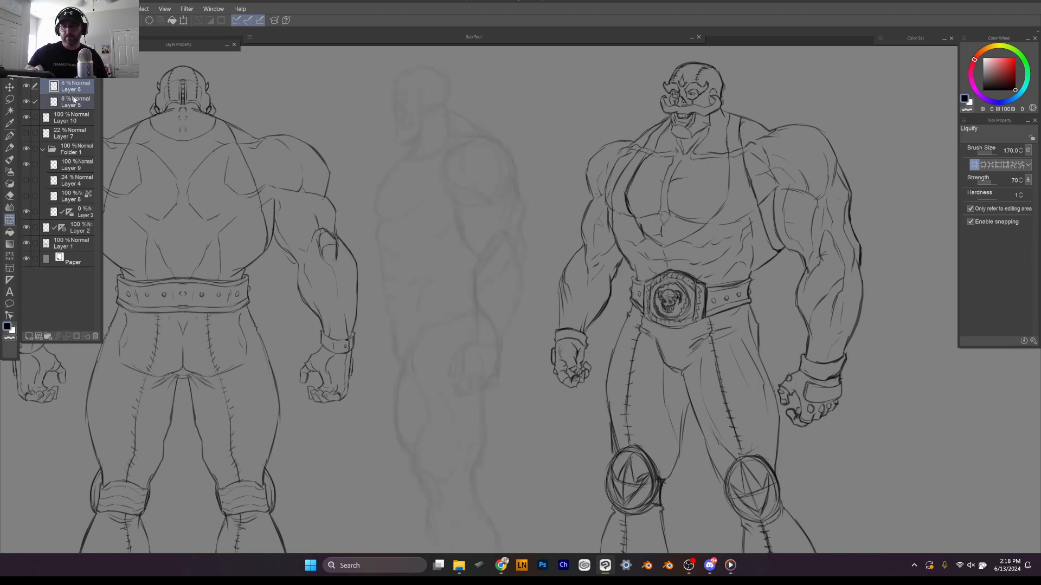
left_click(72, 91)
left_click(30, 336)
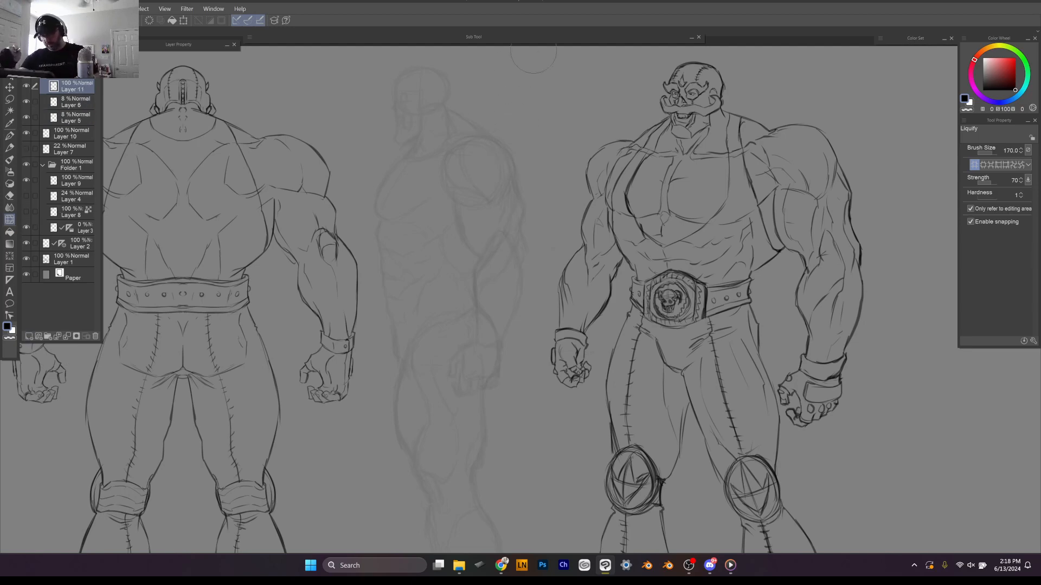
Step: With the pencil at size 6, draw the side view's wrist cuff, the glove's back-of-hand panel and the row of knuckle holes
key("p")
scroll(382, 144, "up", 3)
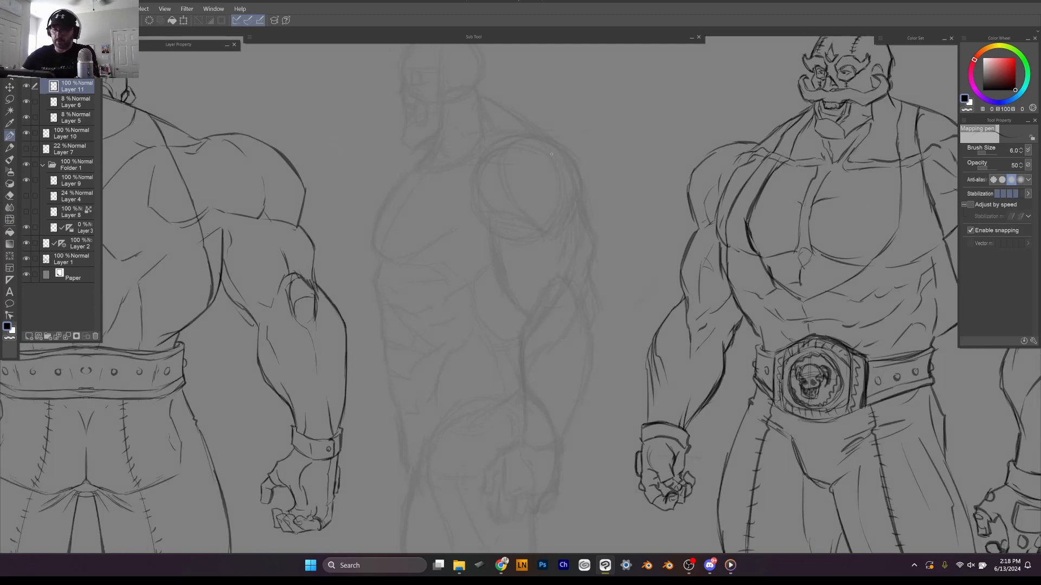
scroll(626, 119, "down", 3)
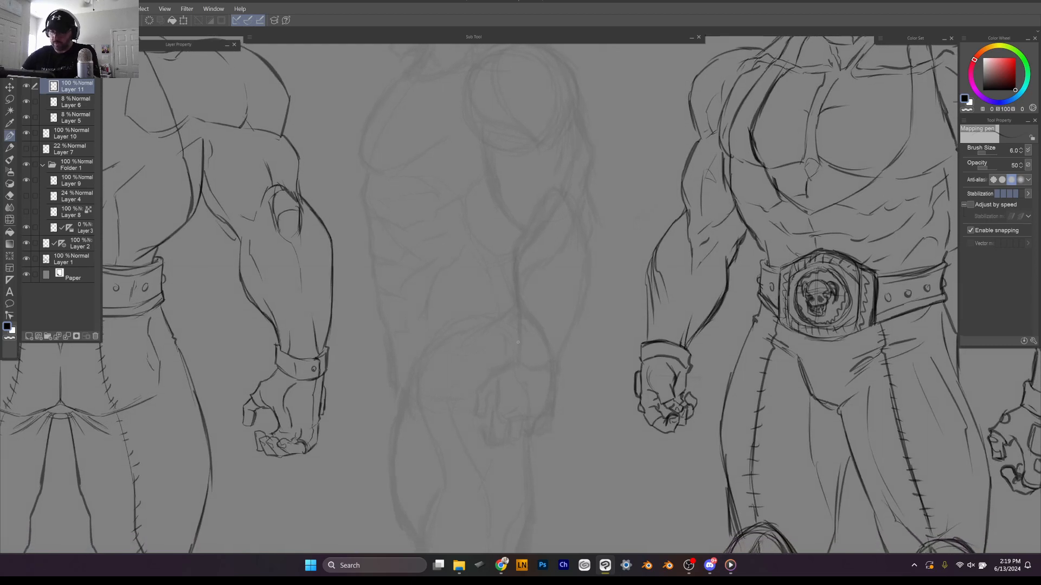
mouse_move(513, 345)
left_mouse_down()
mouse_move(511, 362)
mouse_move(541, 377)
mouse_move(560, 372)
mouse_move(548, 358)
mouse_move(566, 355)
mouse_move(562, 370)
left_mouse_up()
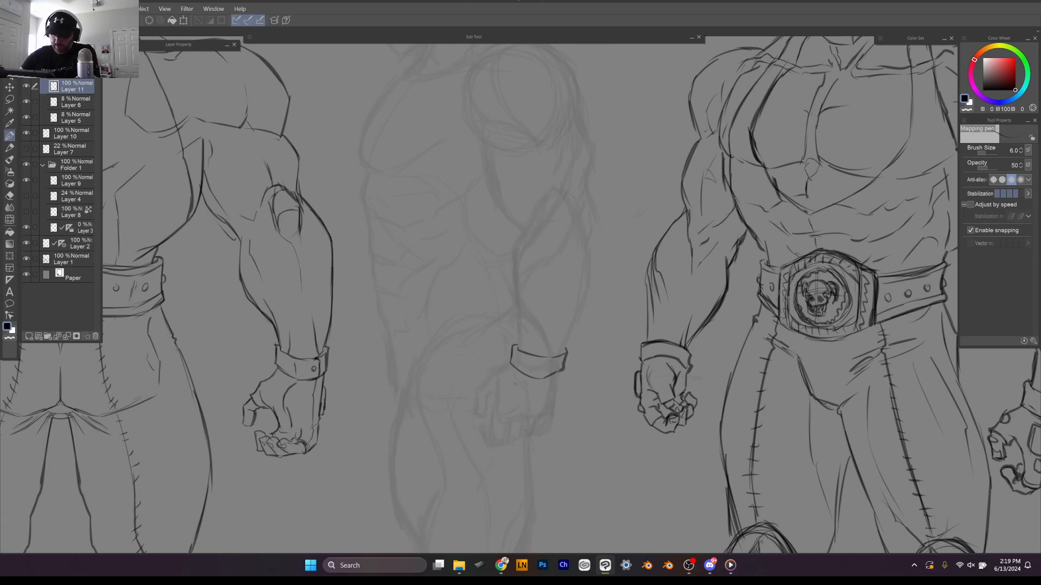
mouse_move(504, 399)
left_mouse_down()
mouse_move(553, 403)
mouse_move(508, 380)
mouse_move(550, 379)
mouse_move(555, 394)
left_mouse_up()
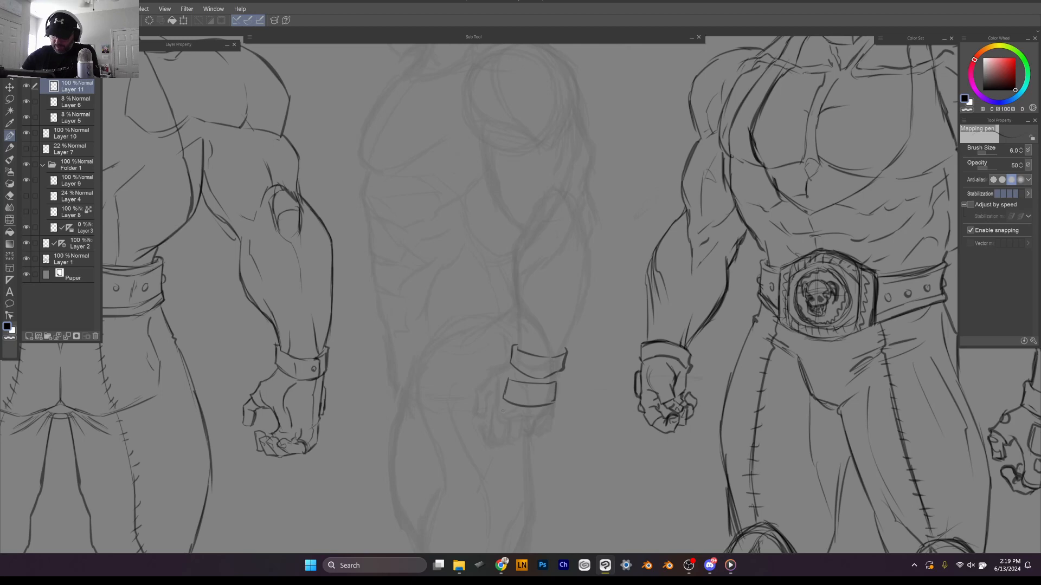
mouse_move(508, 419)
left_mouse_down()
mouse_move(545, 420)
mouse_move(550, 411)
left_mouse_up()
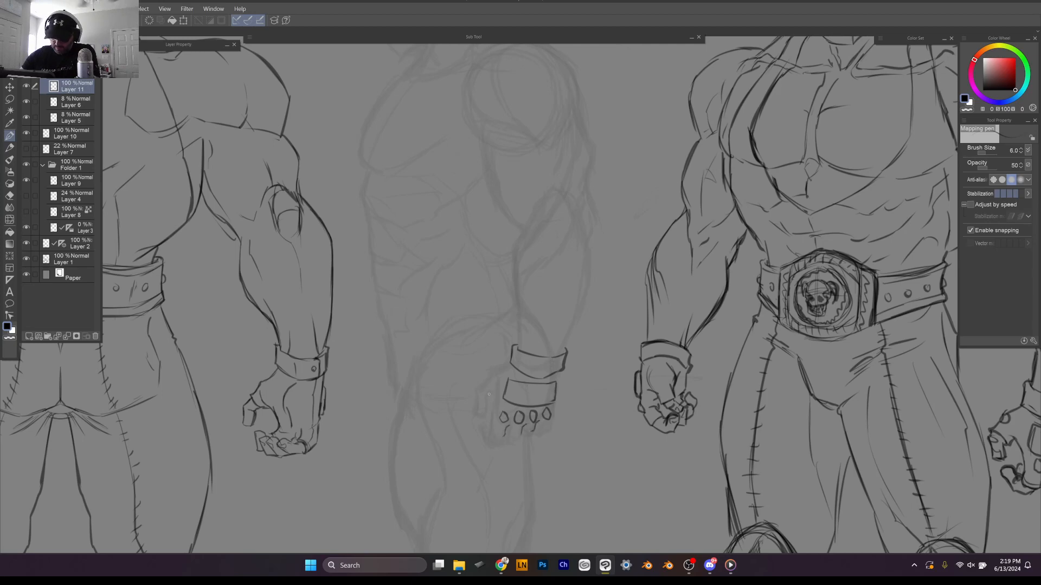
Step: Draw the thumb, the outer contour of the gloved fist and the curled fingers beneath the knuckles
mouse_move(491, 400)
left_mouse_down()
mouse_move(499, 437)
mouse_move(533, 431)
mouse_move(554, 411)
mouse_move(559, 370)
mouse_move(491, 371)
mouse_move(478, 393)
mouse_move(487, 400)
mouse_move(489, 382)
mouse_move(492, 401)
mouse_move(476, 408)
left_mouse_up()
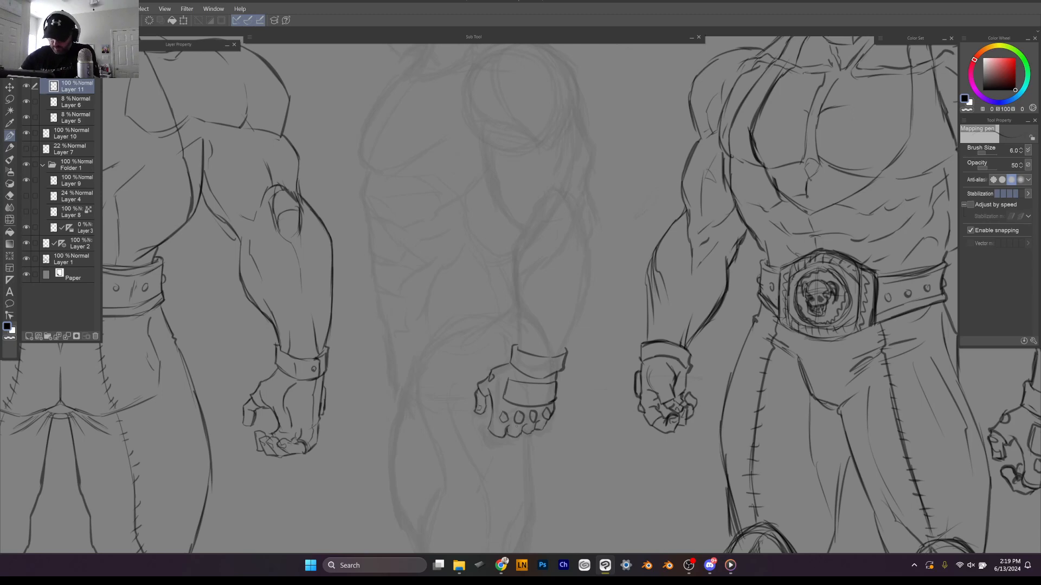
left_click_drag(498, 444, 489, 445)
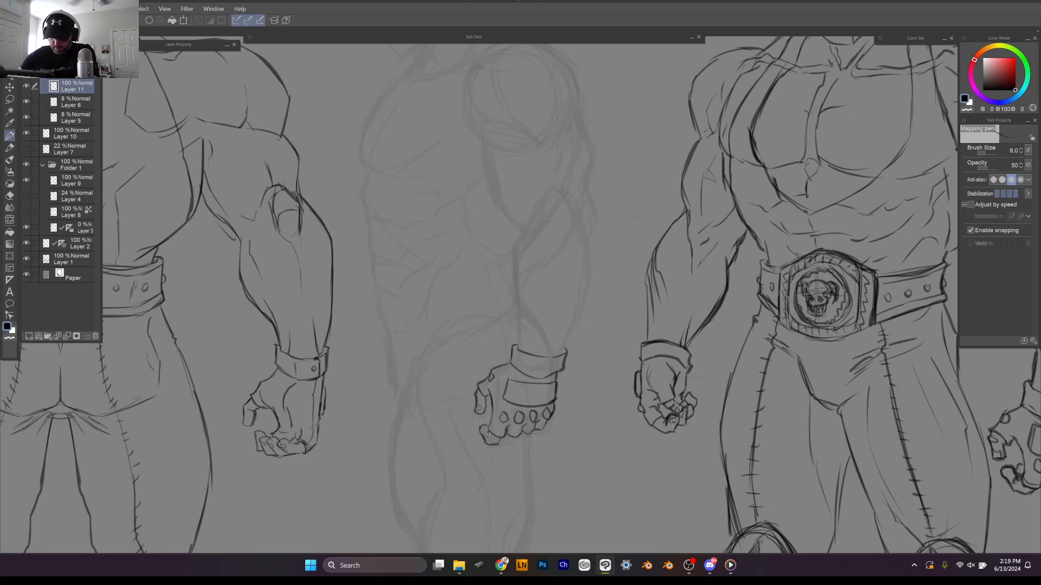
left_click_drag(499, 441, 512, 442)
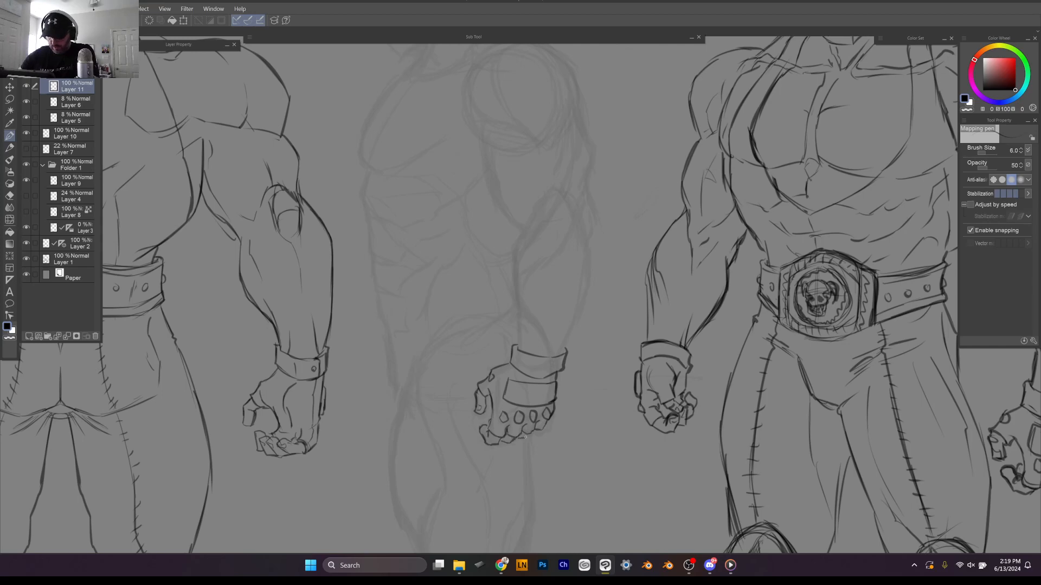
left_click_drag(534, 434, 542, 431)
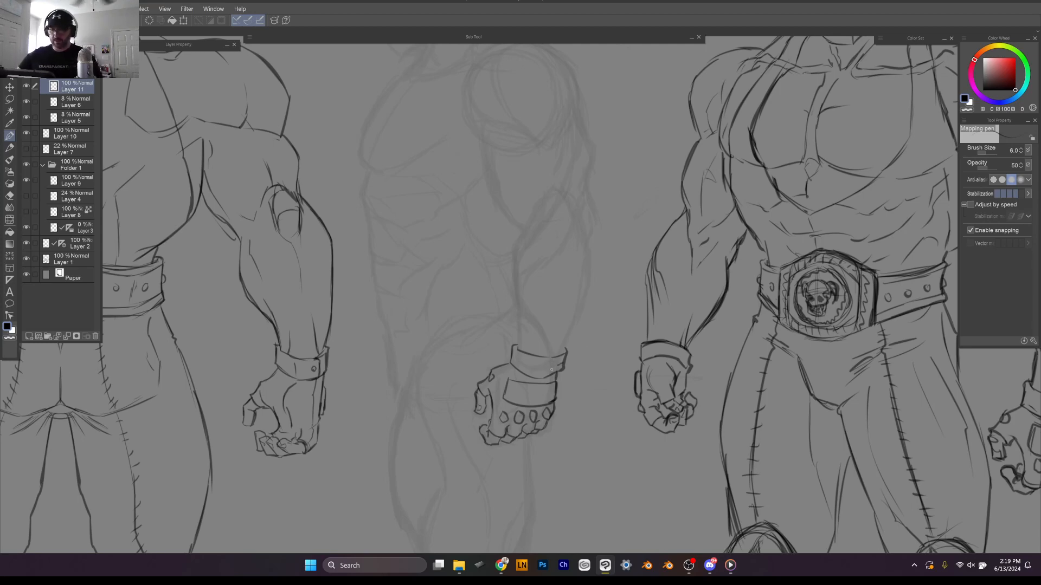
Step: Draw the front contour of the side-view arm from shoulder to cuff, plus the muscle lines around the elbow and forearm
scroll(622, 302, "up", 3)
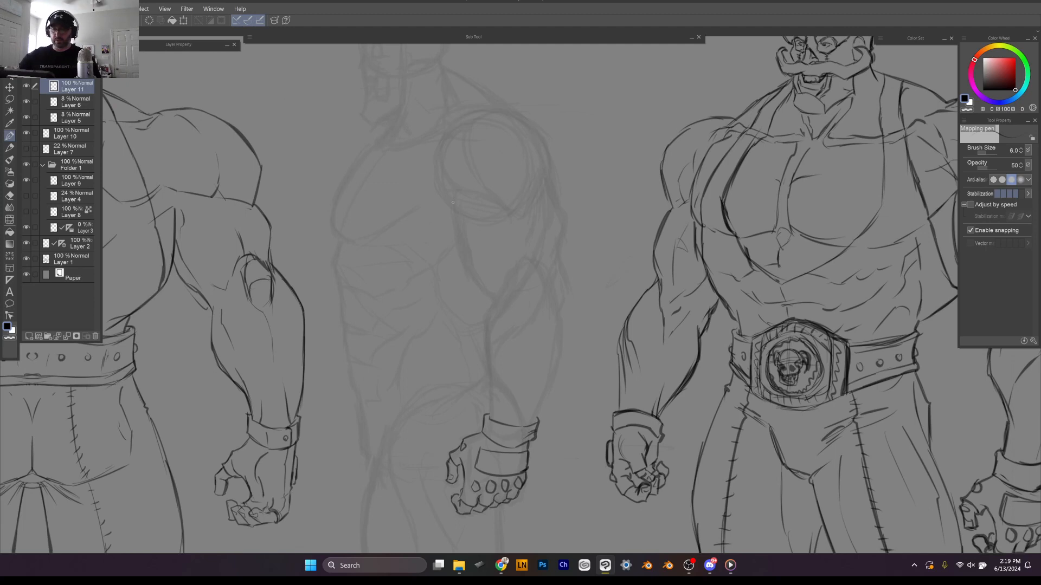
mouse_move(453, 204)
left_mouse_down()
mouse_move(493, 304)
mouse_move(483, 336)
mouse_move(491, 419)
left_mouse_up()
mouse_move(521, 258)
left_mouse_down()
mouse_move(499, 301)
mouse_move(522, 257)
mouse_move(529, 314)
mouse_move(497, 352)
left_mouse_up()
left_click_drag(537, 305, 515, 386)
left_click_drag(521, 335, 516, 358)
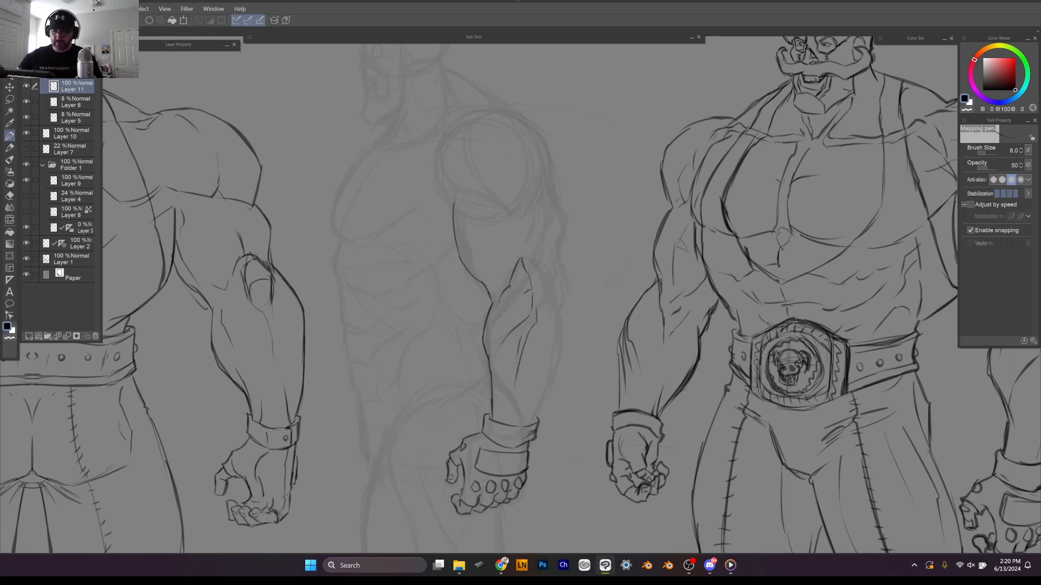
left_click_drag(540, 236, 545, 320)
Step: Outline the side view's rounded deltoid, undo one stray stroke, and add the inner muscle lines down to the triceps
mouse_move(458, 204)
left_mouse_down()
mouse_move(518, 218)
mouse_move(508, 214)
mouse_move(554, 169)
left_mouse_up()
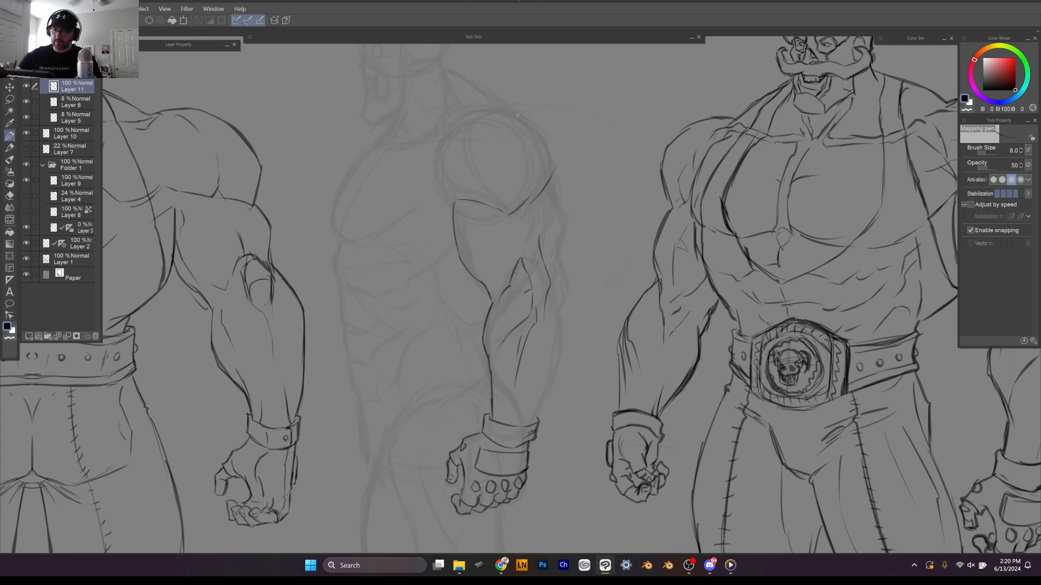
left_click_drag(493, 111, 532, 163)
mouse_move(510, 112)
left_mouse_down()
mouse_move(557, 168)
mouse_move(459, 128)
mouse_move(445, 146)
mouse_move(442, 189)
left_mouse_up()
key("ctrl+z")
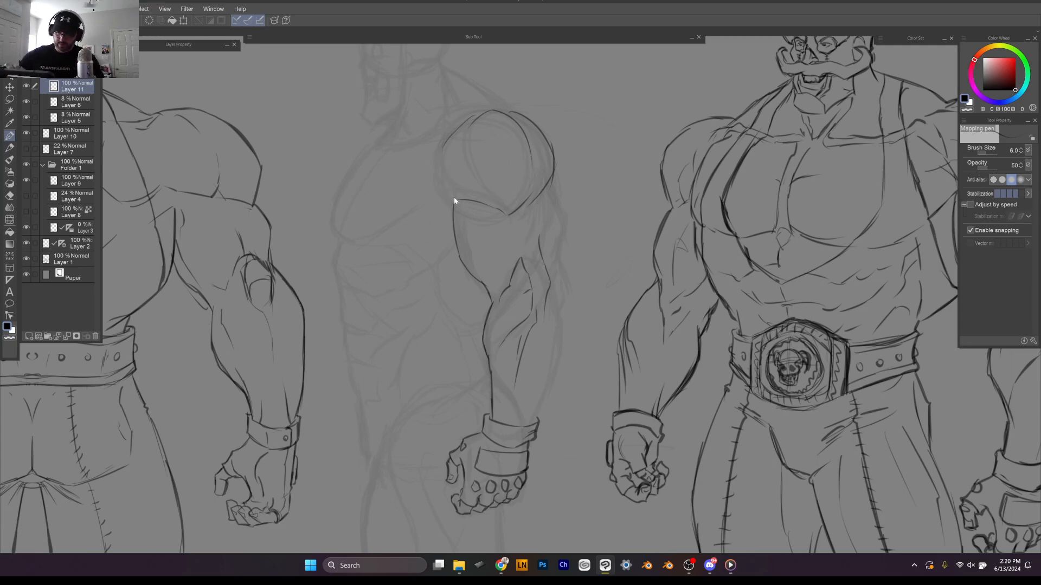
left_click_drag(454, 200, 437, 171)
mouse_move(470, 118)
left_mouse_down()
mouse_move(441, 145)
mouse_move(441, 177)
mouse_move(484, 201)
mouse_move(511, 247)
left_mouse_up()
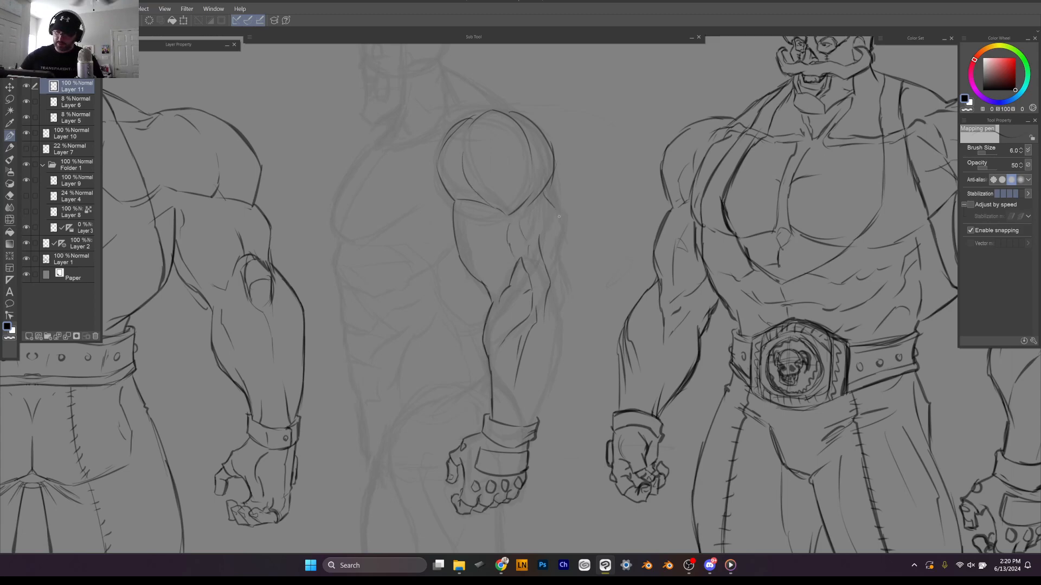
Step: Draw the rear contour of the arm from deltoid to wrist and add short detail lines on the biceps, forearm and cuff
left_click_drag(559, 215, 562, 273)
mouse_move(550, 181)
left_mouse_down()
mouse_move(564, 221)
mouse_move(555, 272)
mouse_move(560, 248)
mouse_move(568, 292)
mouse_move(556, 326)
mouse_move(555, 295)
mouse_move(556, 362)
mouse_move(541, 379)
left_mouse_up()
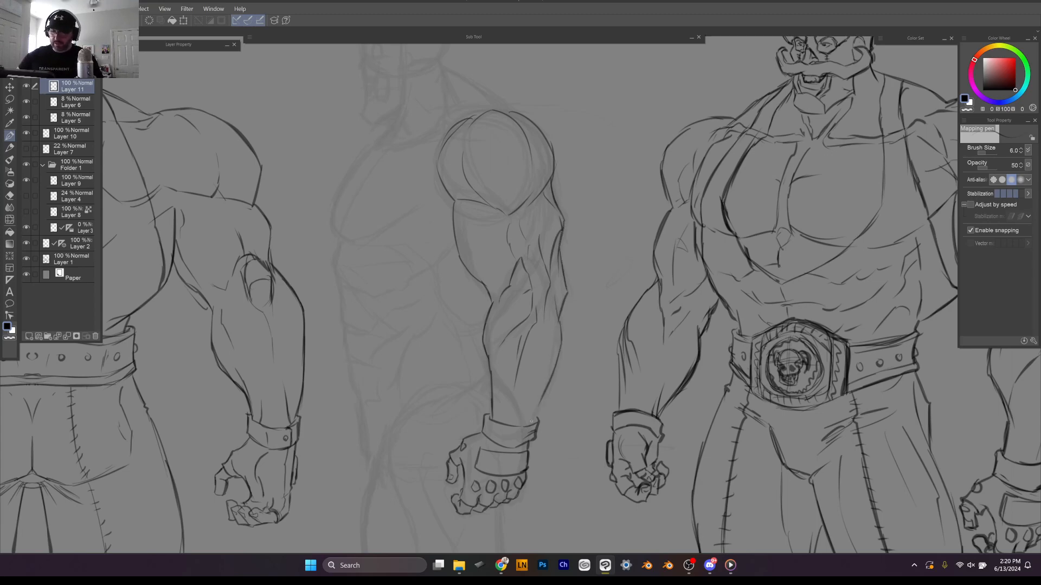
mouse_move(531, 421)
left_mouse_down()
mouse_move(545, 388)
mouse_move(534, 414)
left_mouse_up()
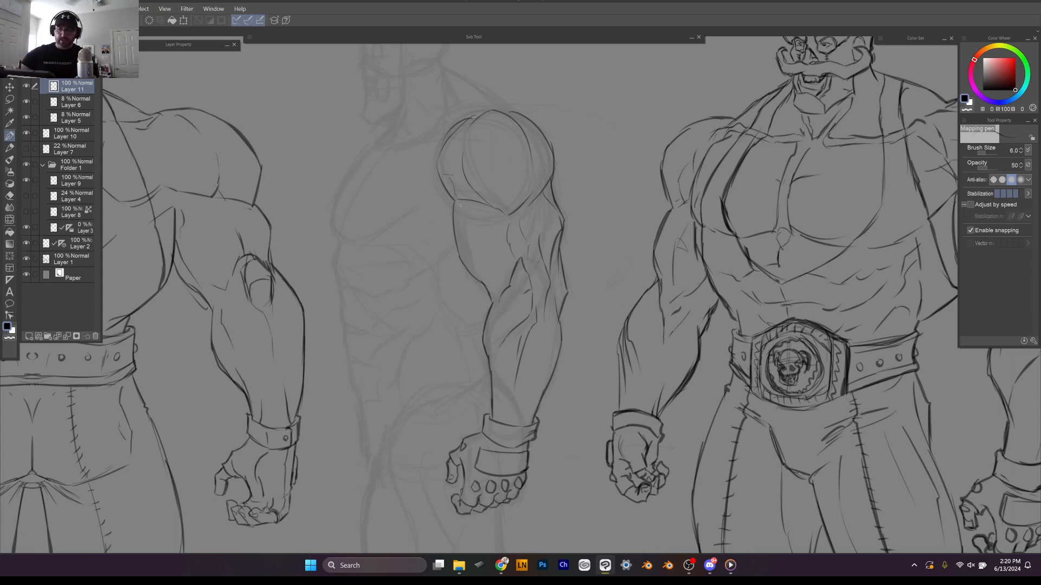
left_click_drag(460, 206, 460, 235)
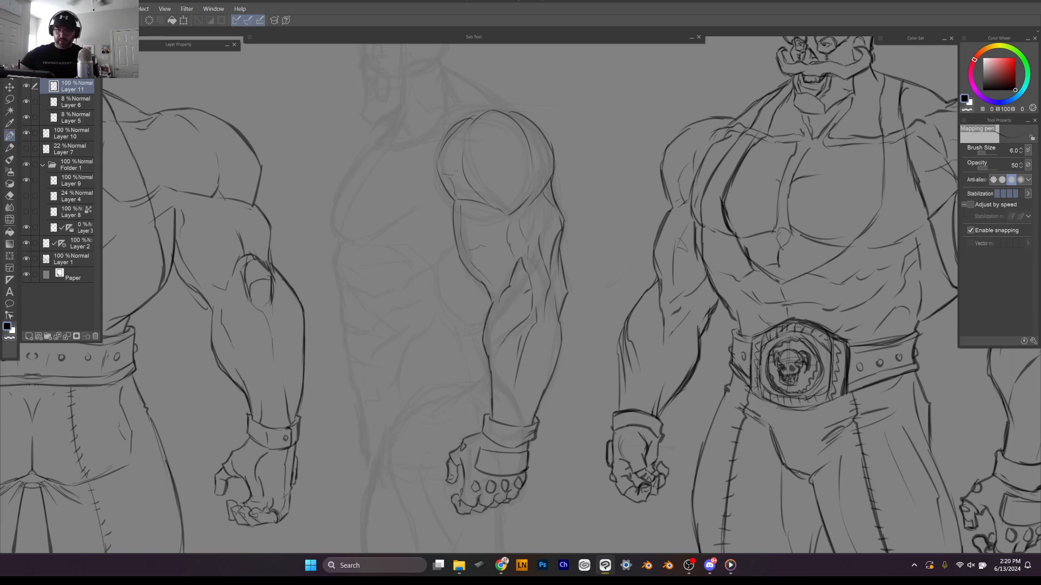
left_click_drag(558, 331, 549, 355)
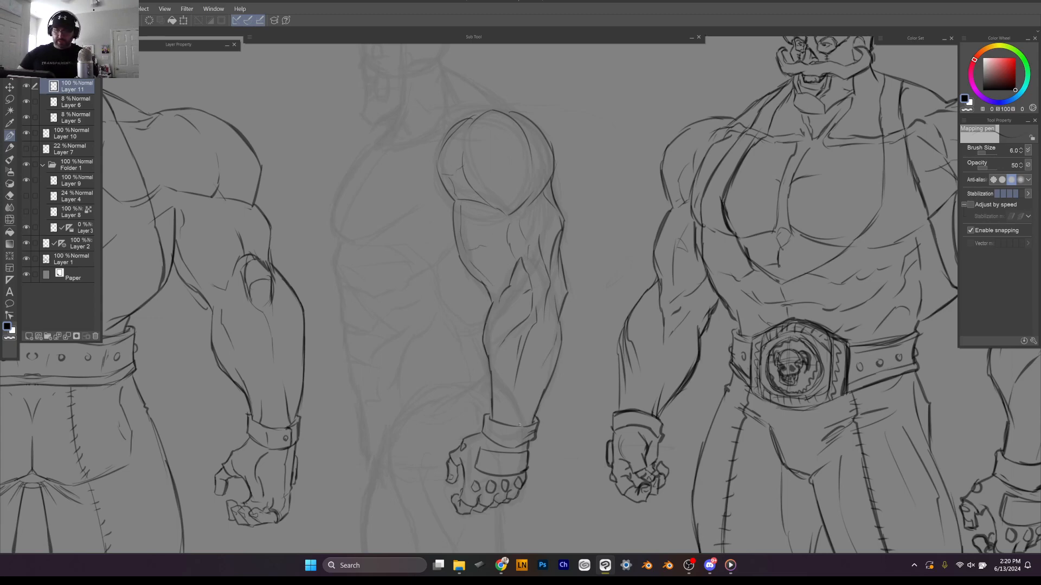
left_click_drag(520, 425, 524, 410)
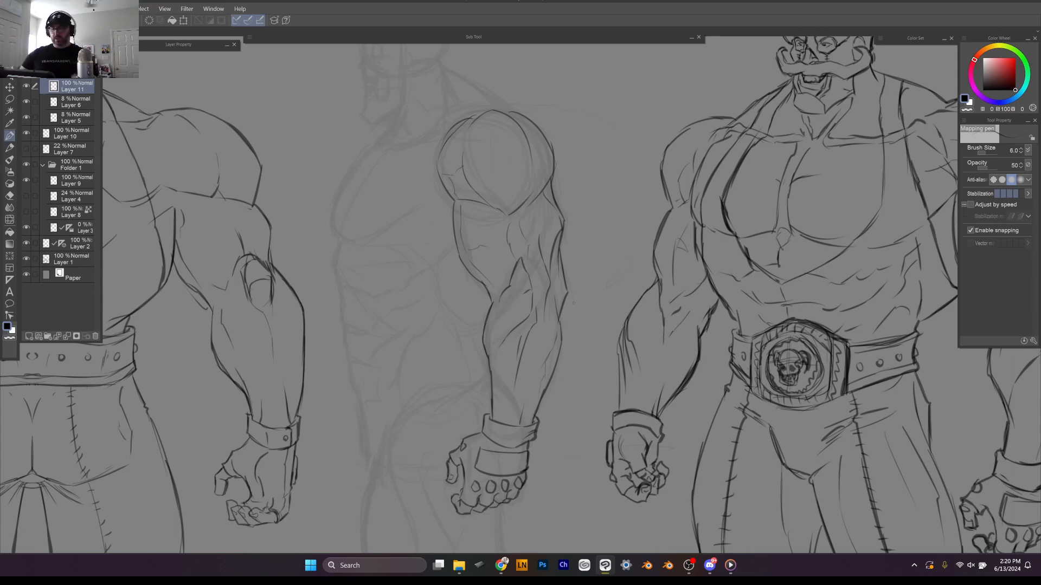
Step: Hide the finished arm on Layer 11 and the arm sketch on Layer 6, and add a new layer above Layer 6
scroll(623, 211, "down", 3)
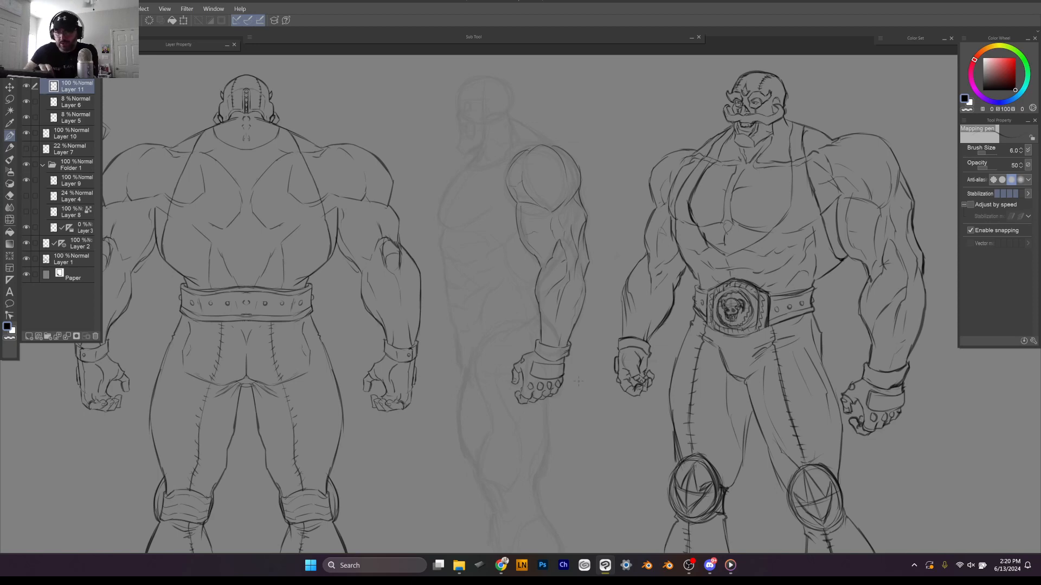
left_click(26, 87)
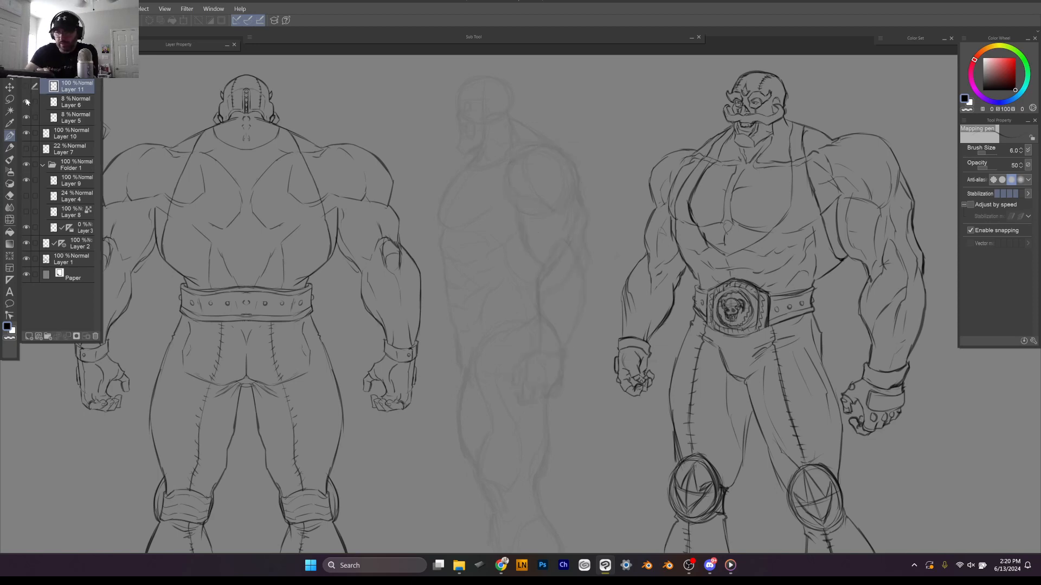
left_click(76, 102)
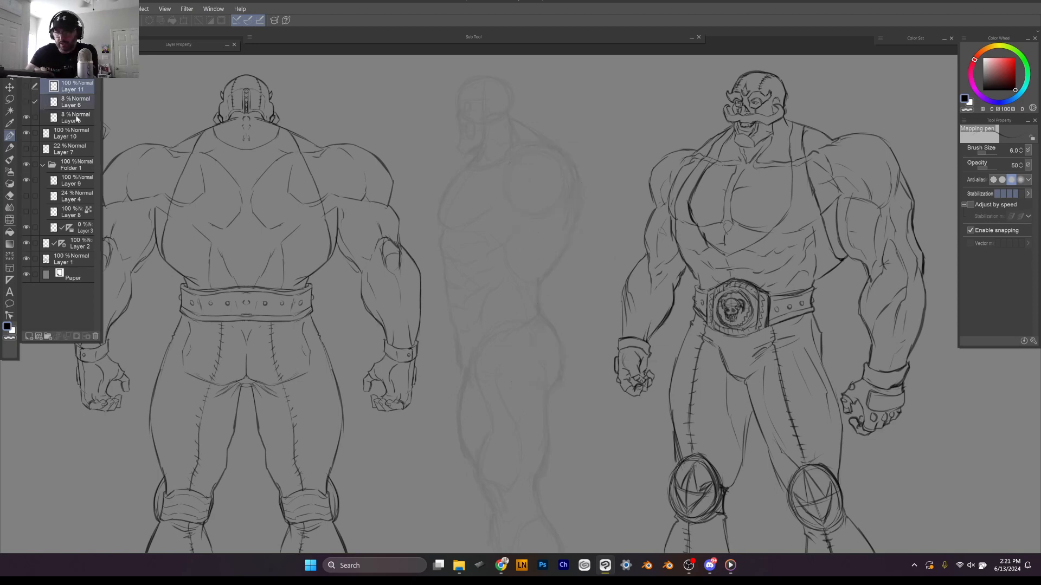
left_click(31, 336)
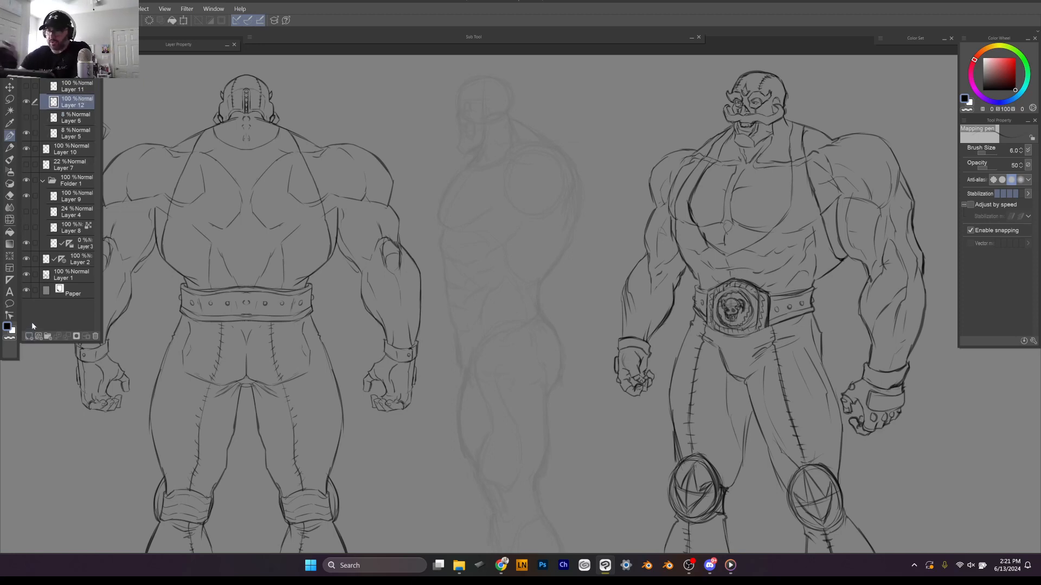
Step: Show the red front view on Layer 8 in place of the back view on Layer 9, framed beside the side-view head
scroll(488, 303, "up", 3)
scroll(488, 304, "right", 3)
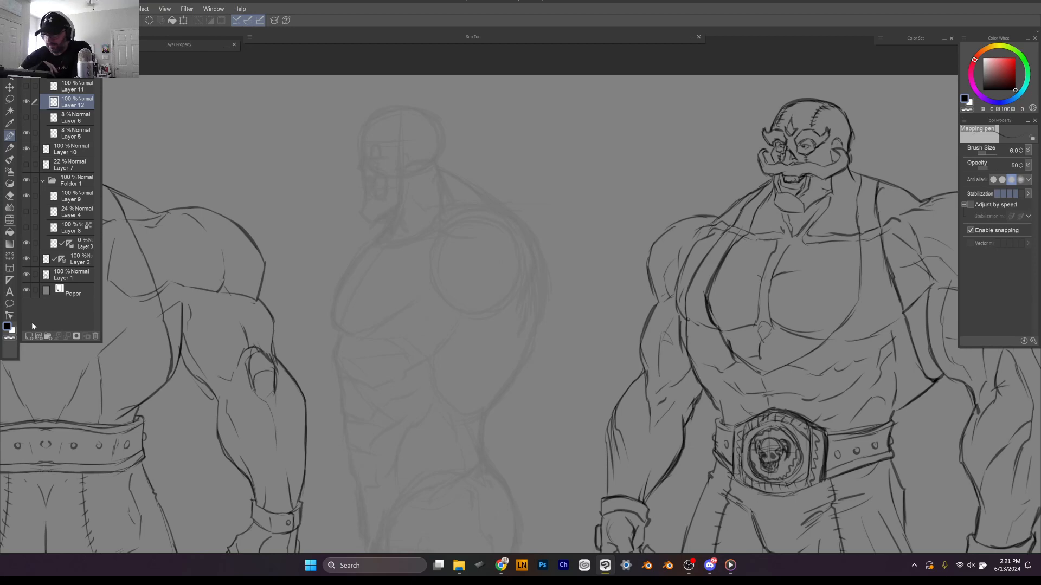
scroll(488, 303, "down", 2)
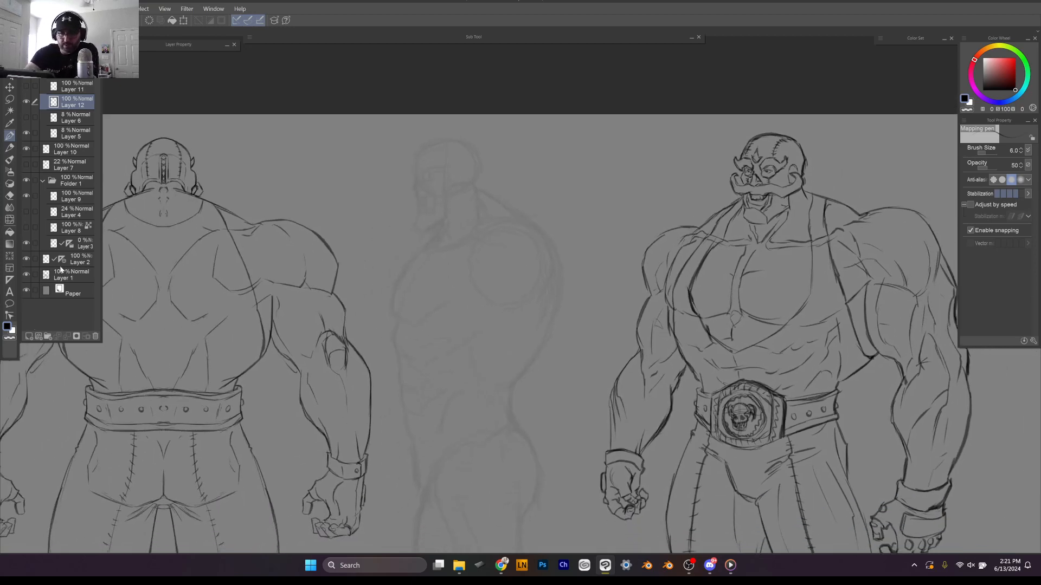
left_click(26, 227)
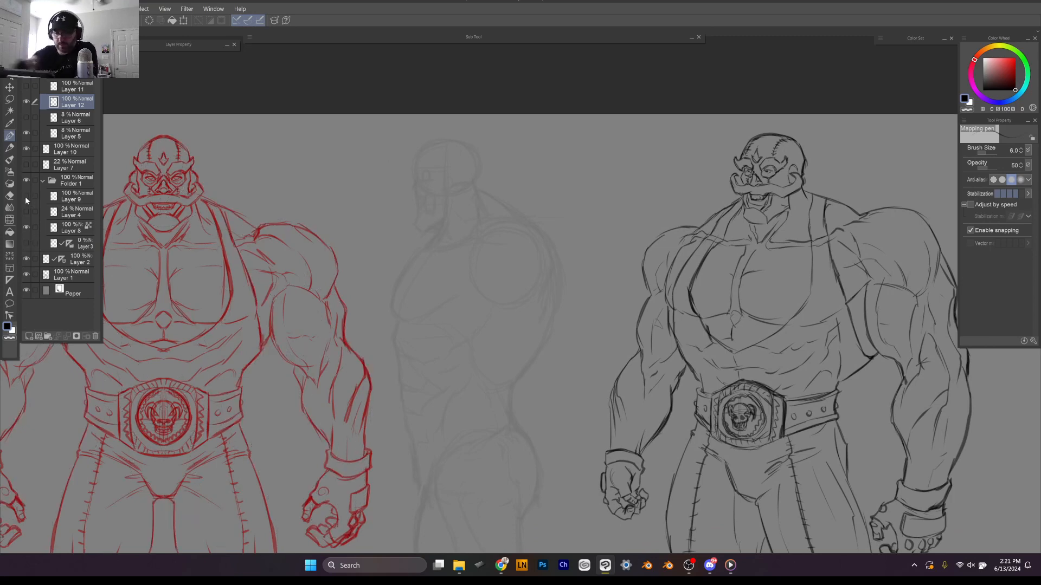
scroll(162, 164, "up", 3)
scroll(388, 303, "up", 1)
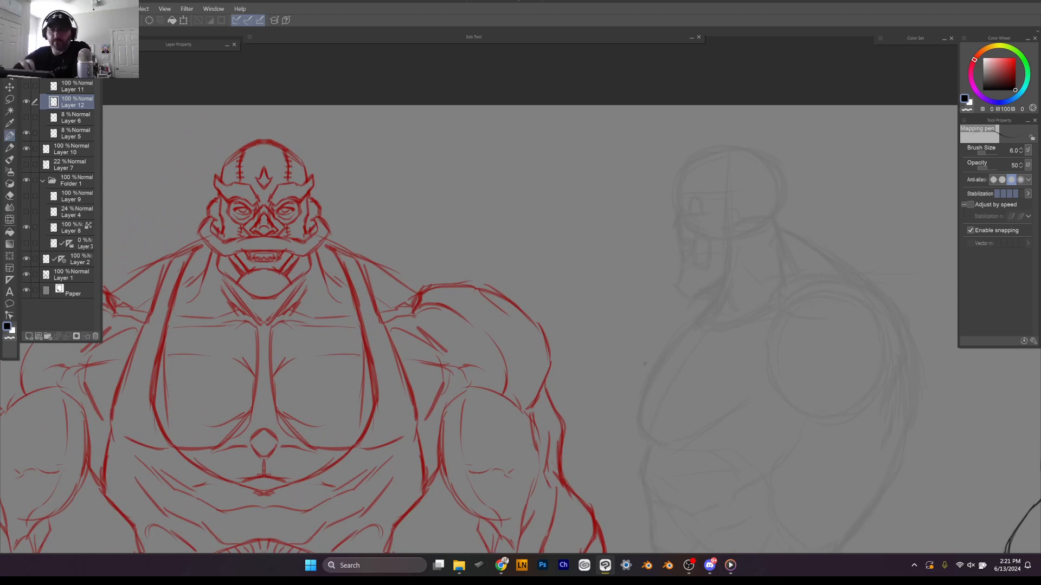
Step: On Layer 2, draw straight horizontal guides from the front view's head top, nose base and eyes across to the side-view head
left_click(80, 261)
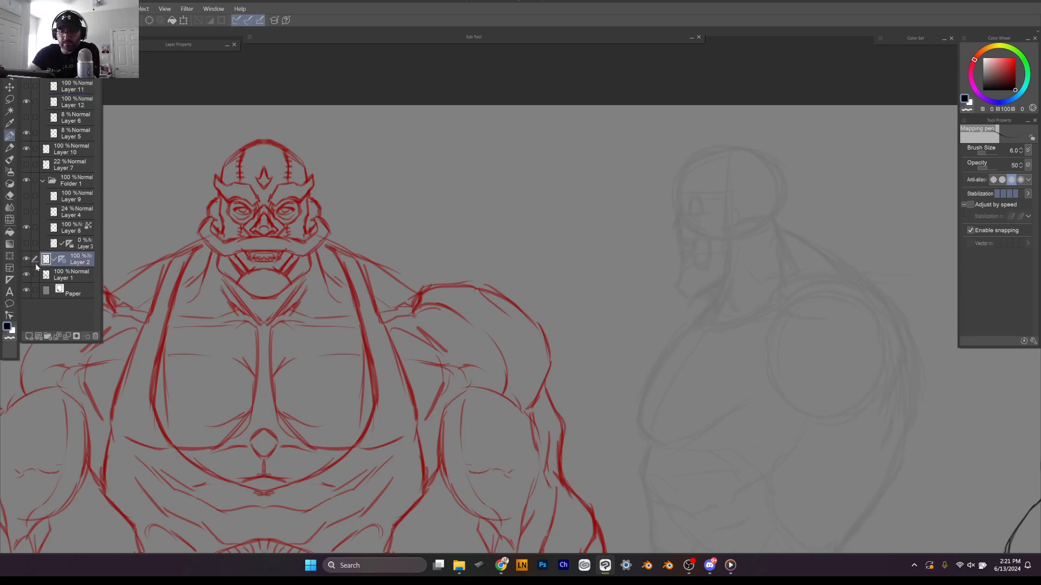
left_click_drag(390, 188, 586, 188)
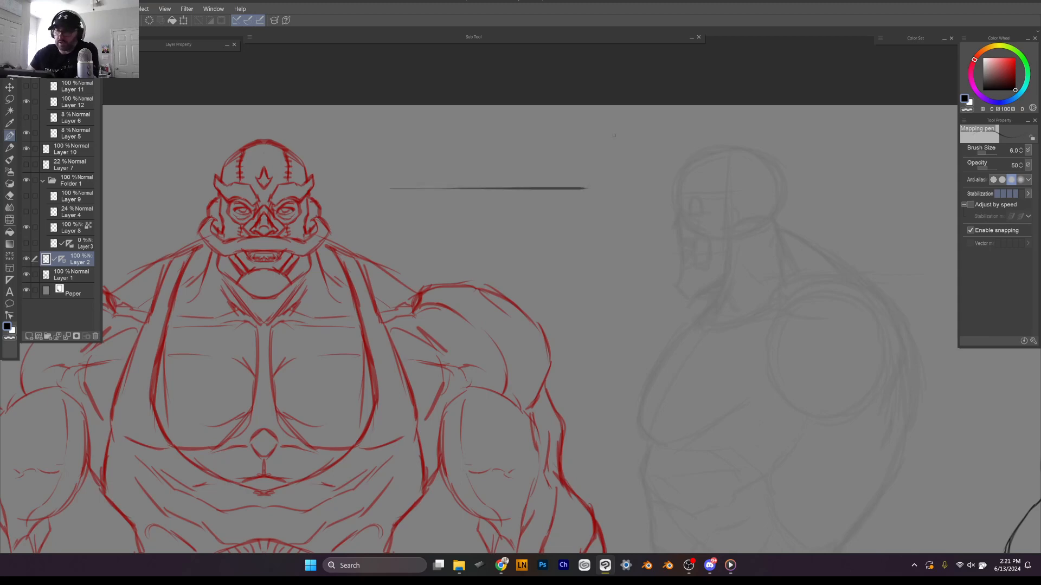
key("ctrl+z")
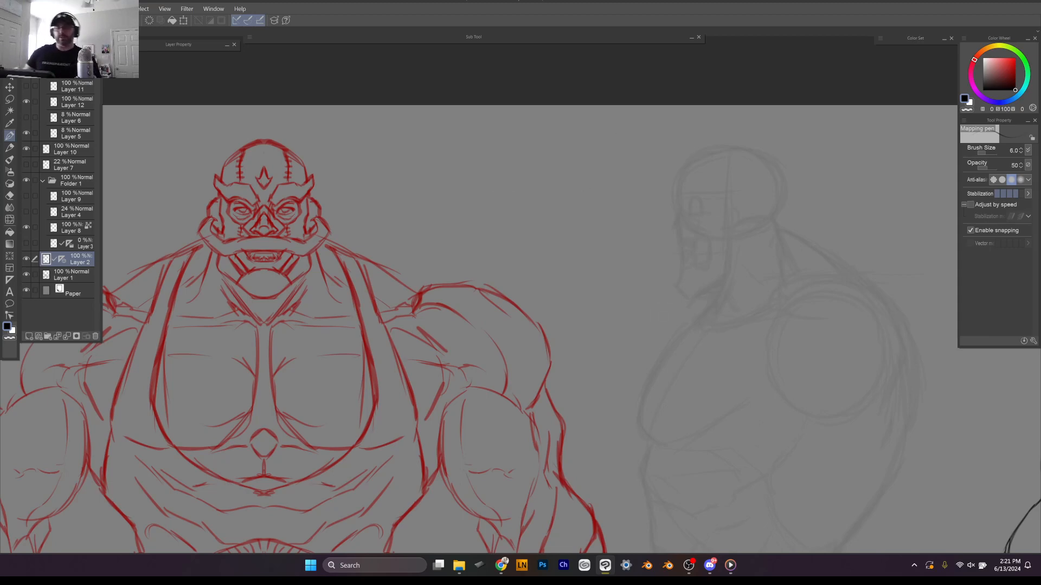
left_click_drag(259, 139, 779, 139)
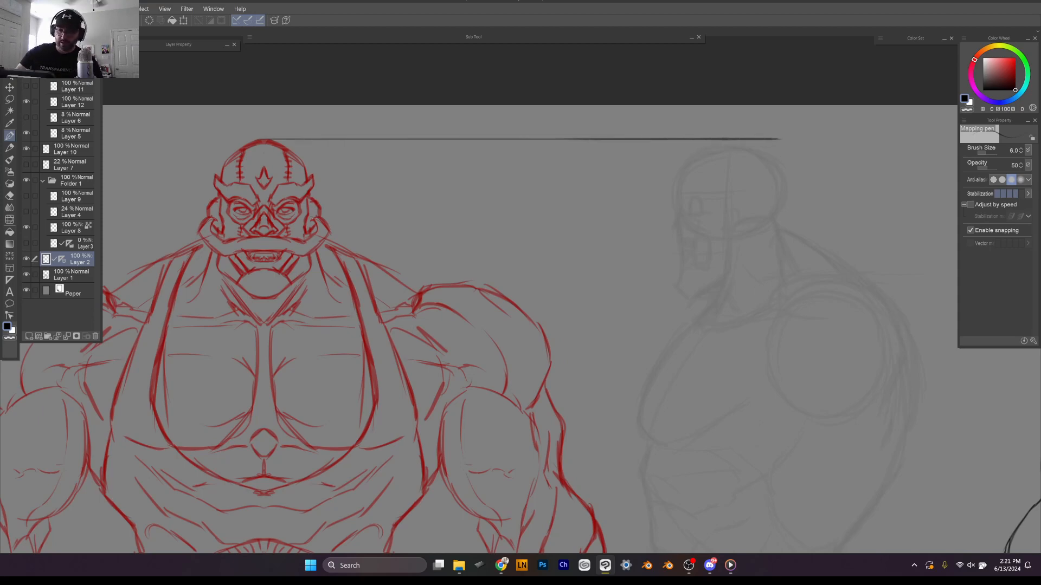
left_click_drag(305, 236, 693, 236)
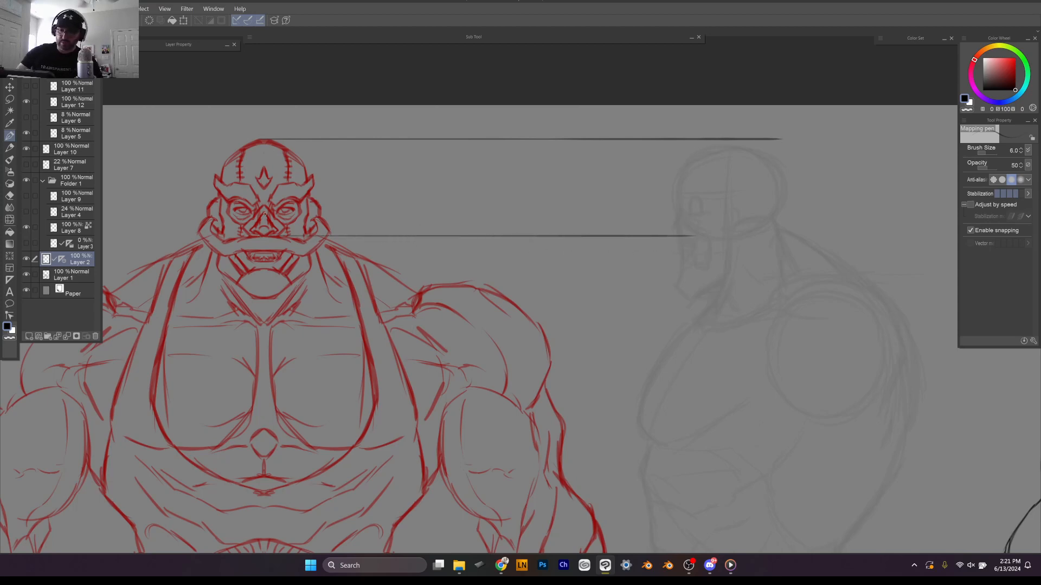
mouse_move(347, 214)
left_mouse_down()
mouse_move(634, 214)
mouse_move(681, 225)
left_mouse_up()
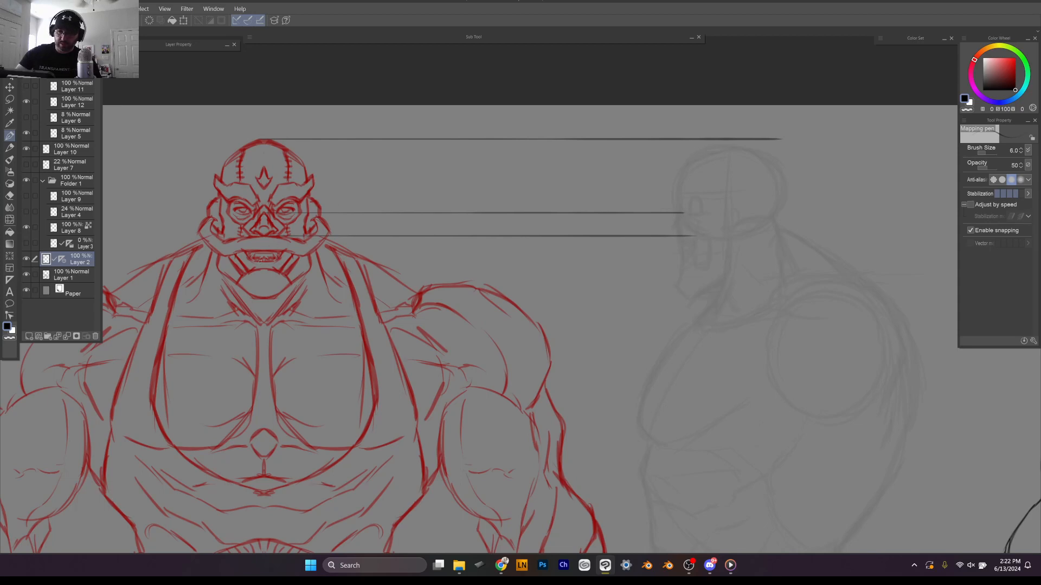
Step: Draw straight horizontal guides from the front view's mouth, lower lip and chin across to the side-view head, and lower Layer 2's opacity to 44%
mouse_move(391, 255)
left_mouse_down()
mouse_move(613, 265)
mouse_move(725, 289)
left_mouse_up()
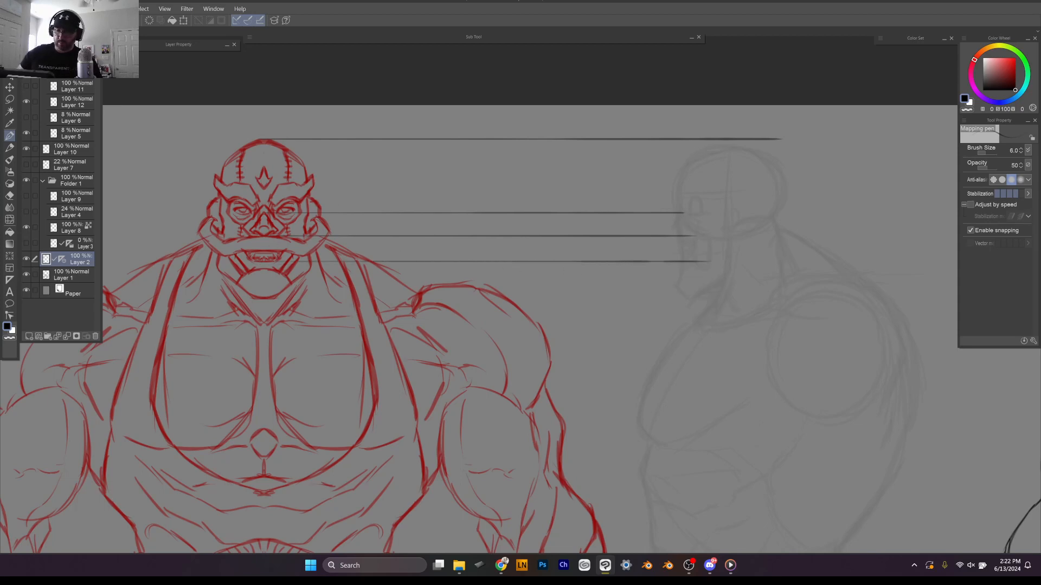
left_click_drag(284, 251, 705, 251)
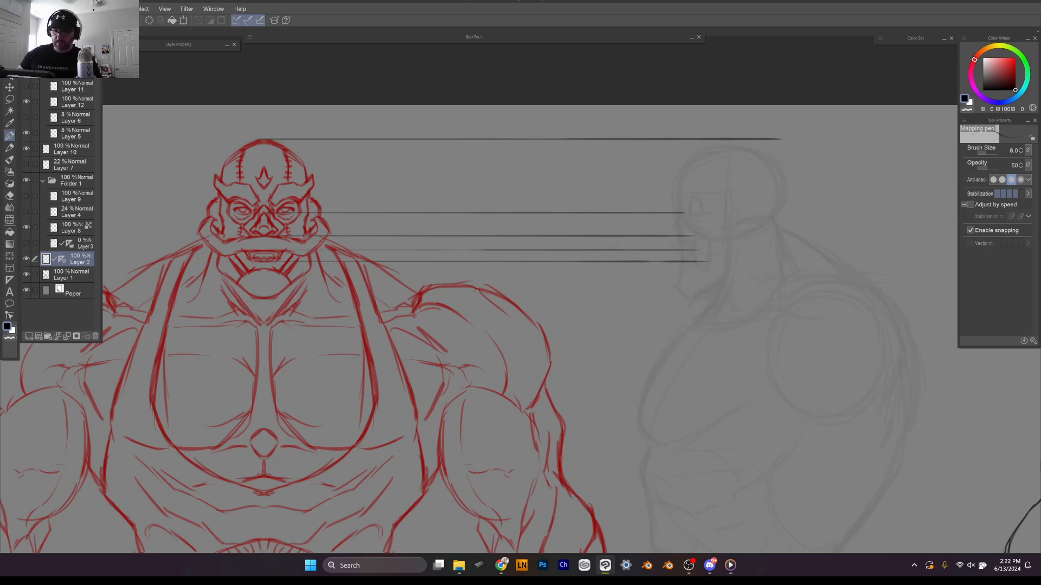
left_click_drag(293, 270, 692, 279)
left_click_drag(265, 299, 743, 300)
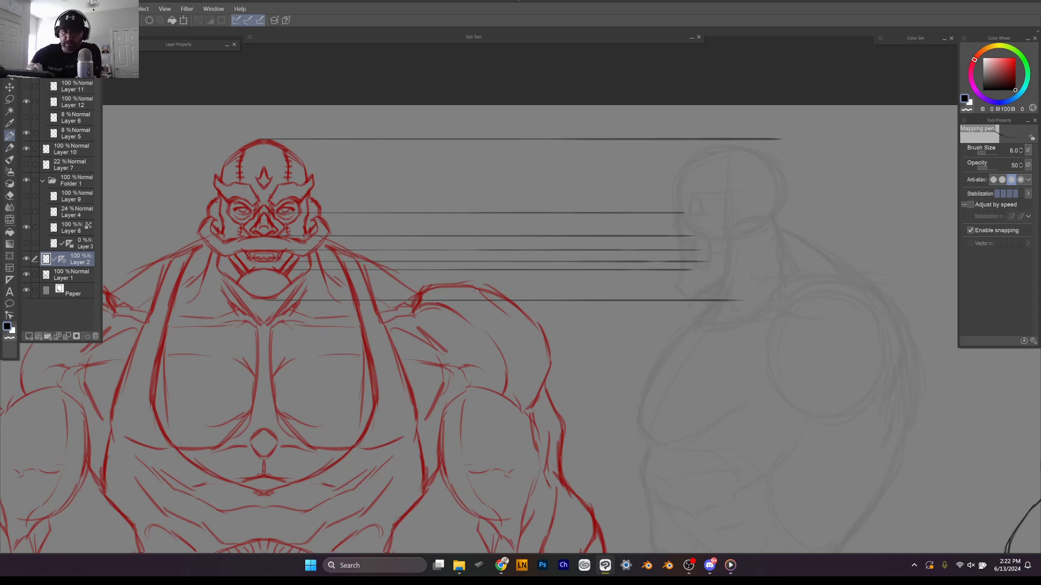
left_click_drag(81, 53, 69, 53)
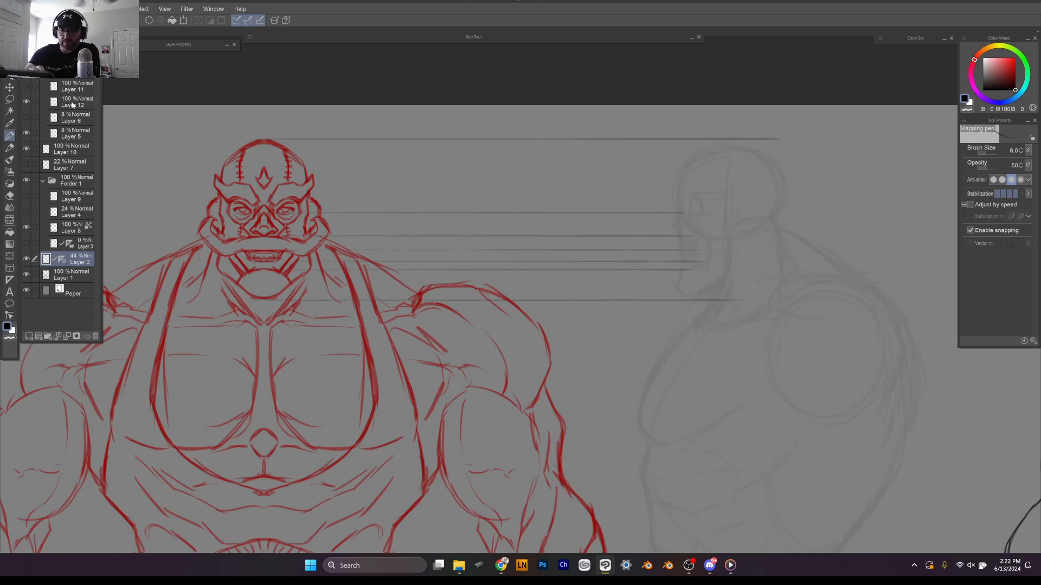
Step: On Layer 12, draw the side-view face contour from the crown over the forehead and brow to the nose tip and nostril
left_click(55, 102)
left_click(27, 102)
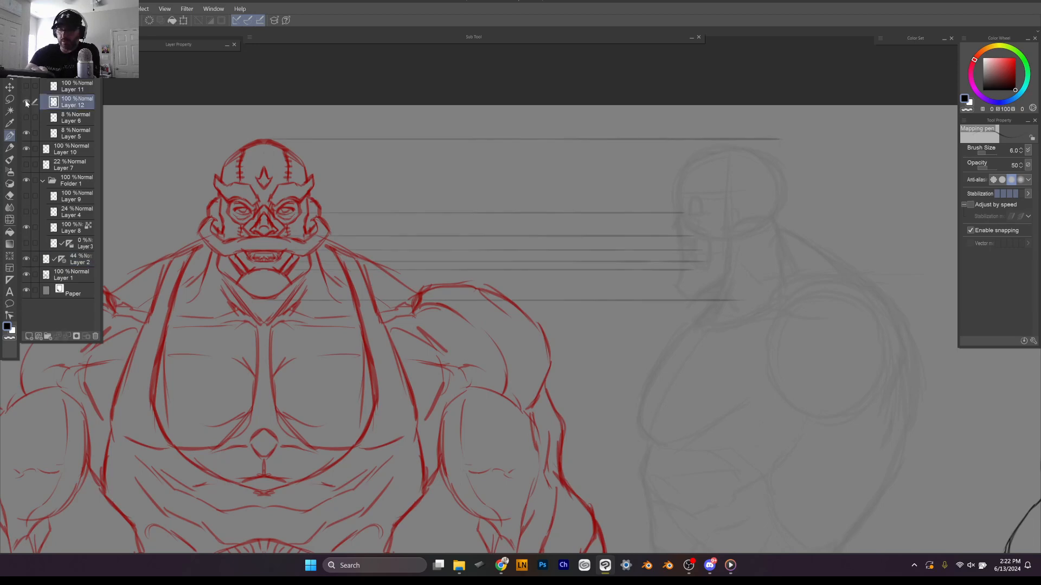
key("ctrl+plus")
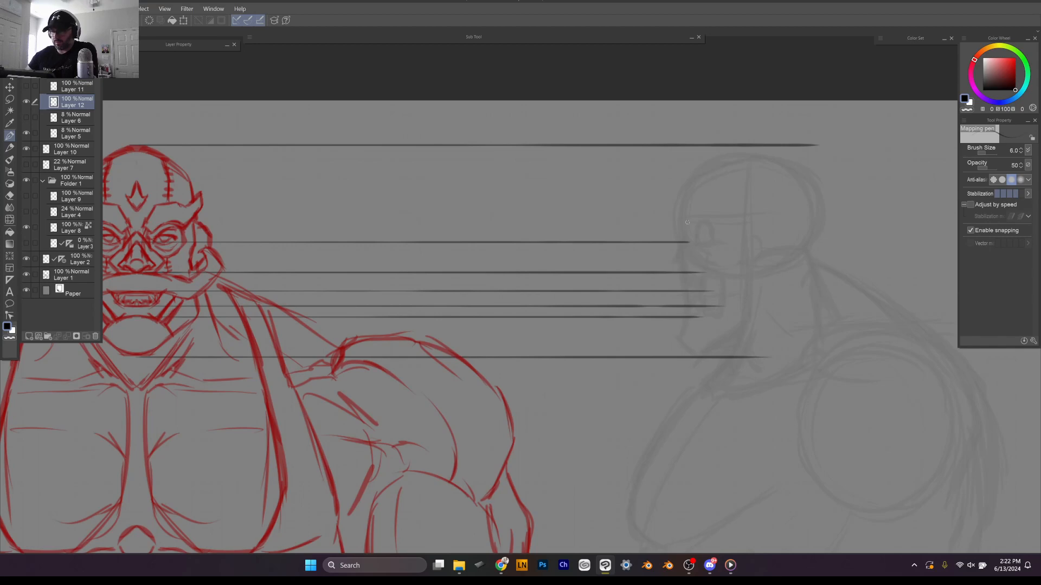
key("ctrl+y")
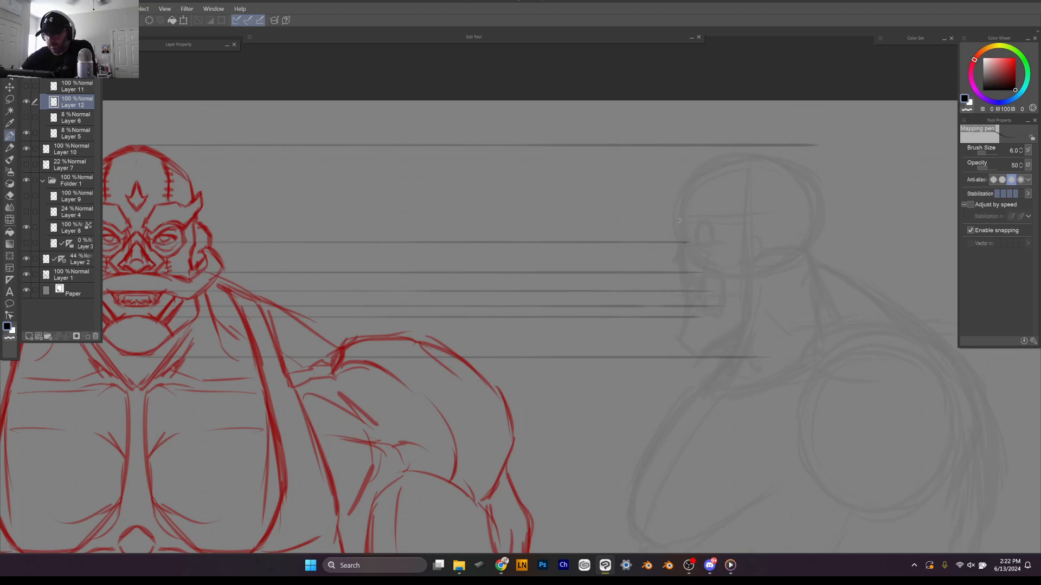
mouse_move(754, 146)
left_mouse_down()
mouse_move(708, 158)
mouse_move(720, 155)
mouse_move(685, 185)
mouse_move(677, 222)
left_mouse_up()
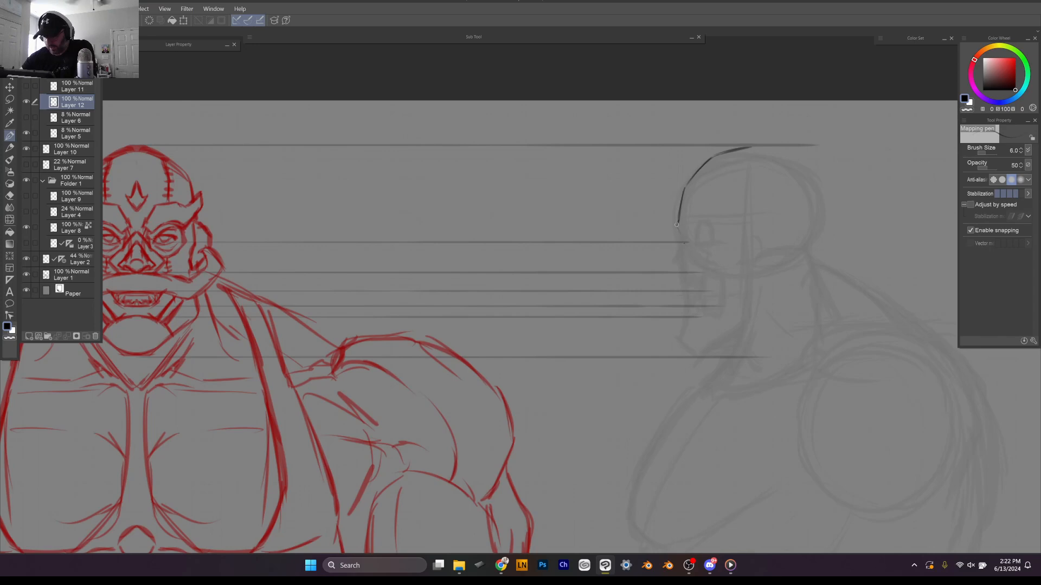
left_click_drag(677, 224, 682, 235)
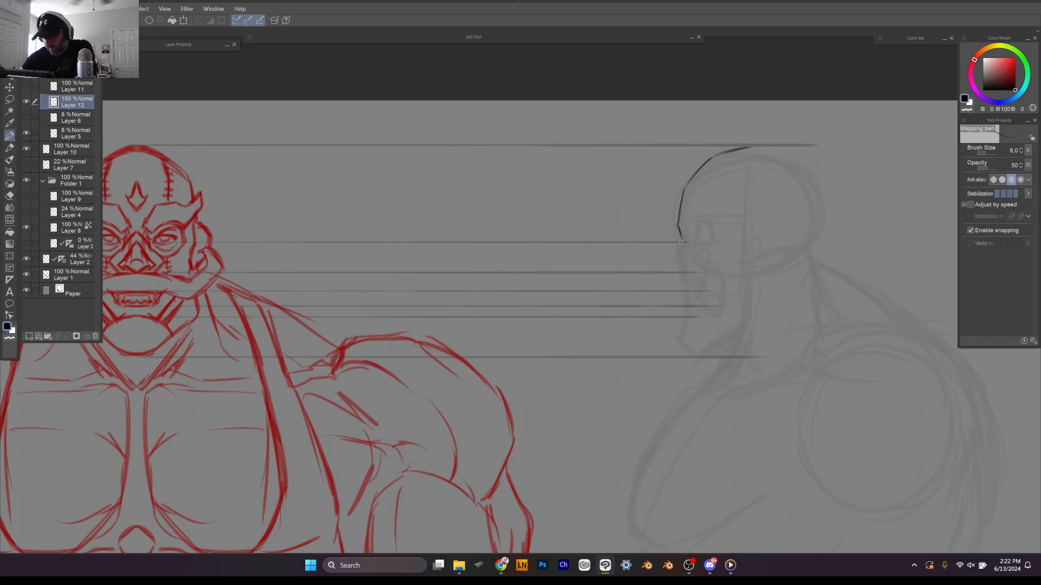
mouse_move(677, 249)
left_mouse_down()
mouse_move(672, 270)
mouse_move(682, 271)
left_mouse_up()
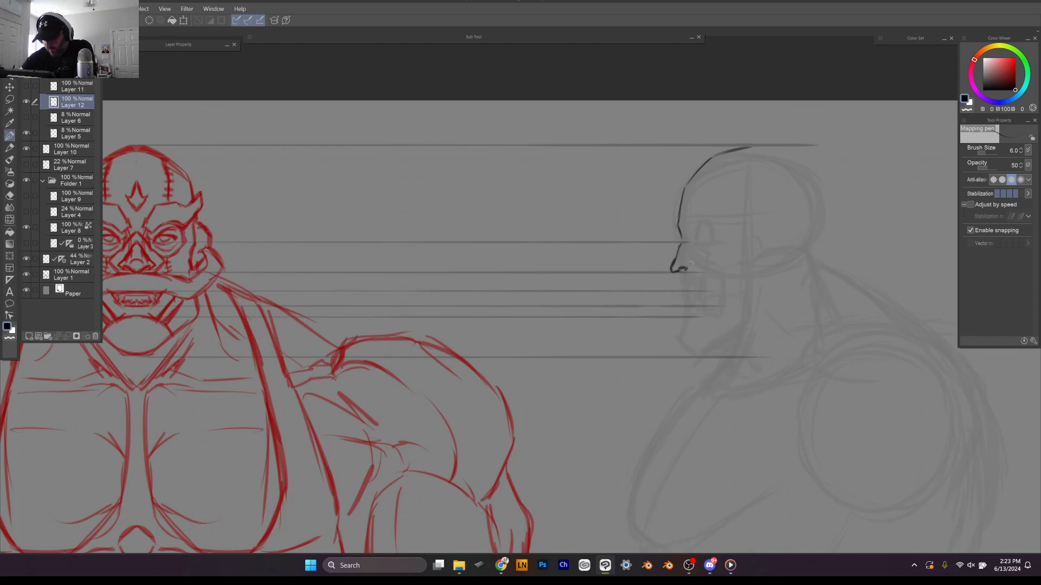
left_click_drag(682, 269, 692, 265)
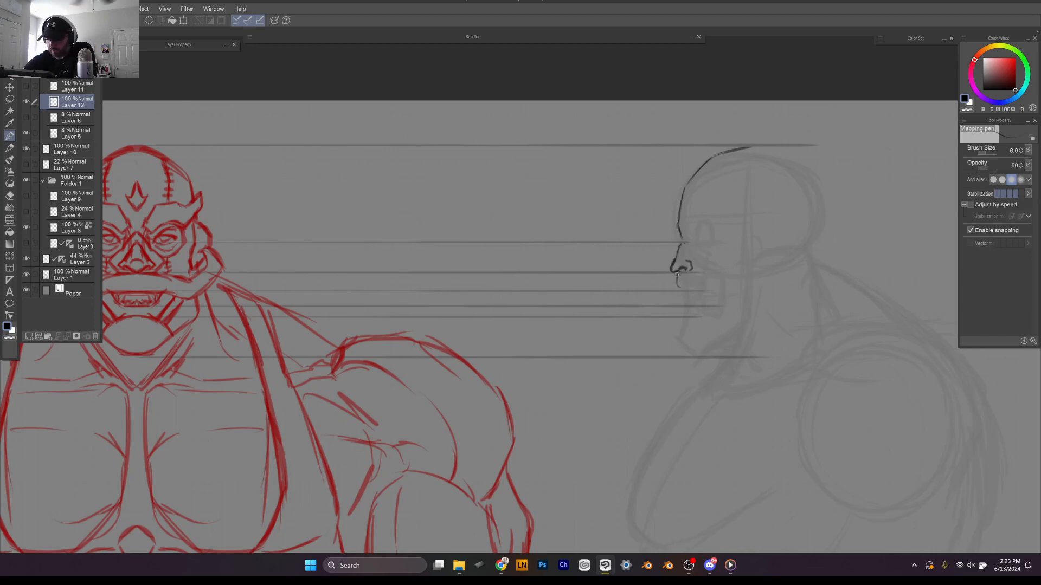
Step: Continue the face profile through the lips and chin, add the jawline up towards the ear, and strengthen the forehead and brow line
left_click_drag(676, 273, 684, 288)
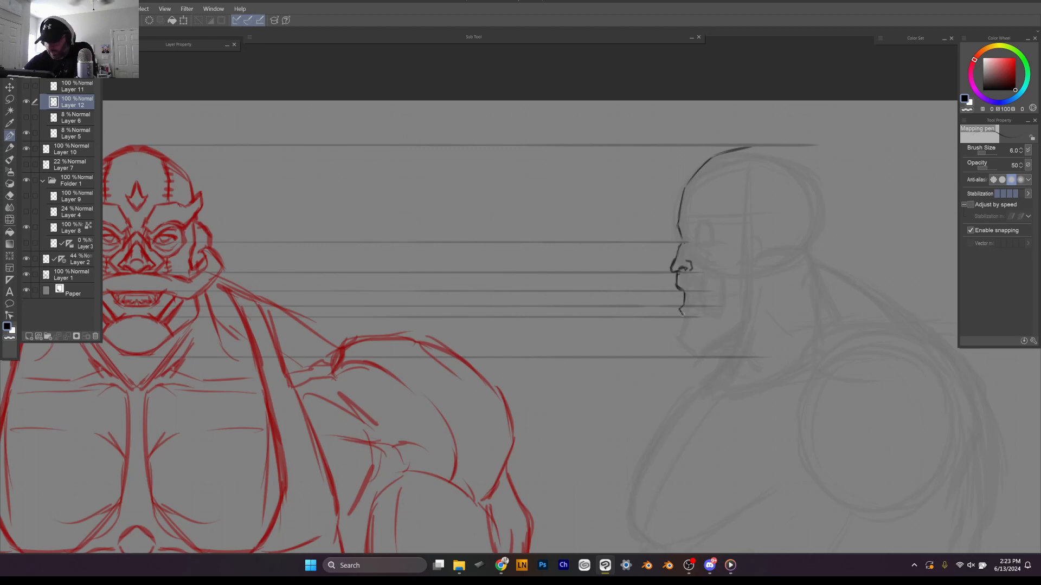
mouse_move(682, 314)
left_mouse_down()
mouse_move(675, 333)
mouse_move(698, 356)
mouse_move(756, 327)
left_mouse_up()
left_click_drag(756, 287, 754, 325)
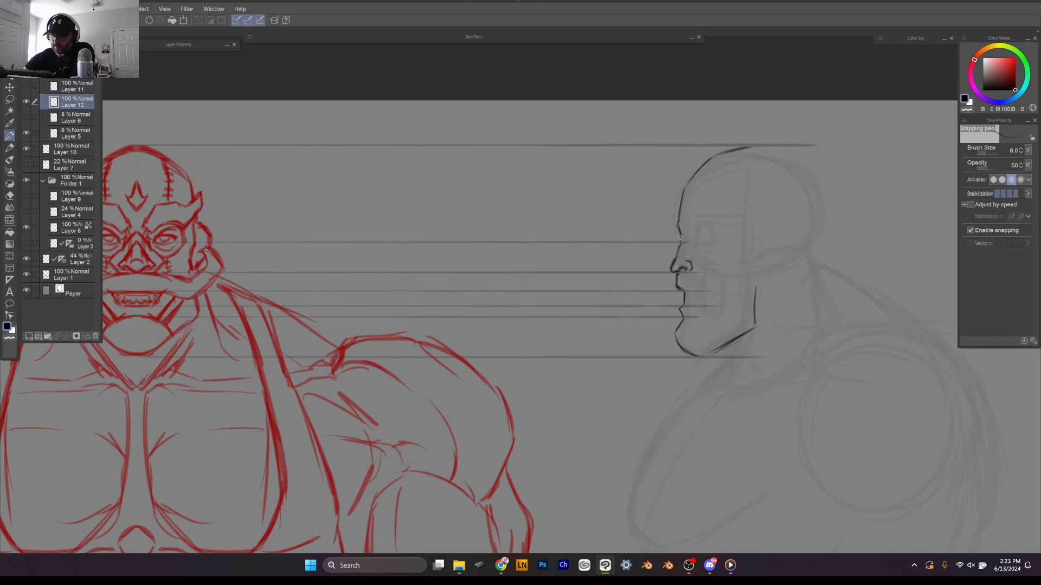
left_click_drag(699, 168, 715, 155)
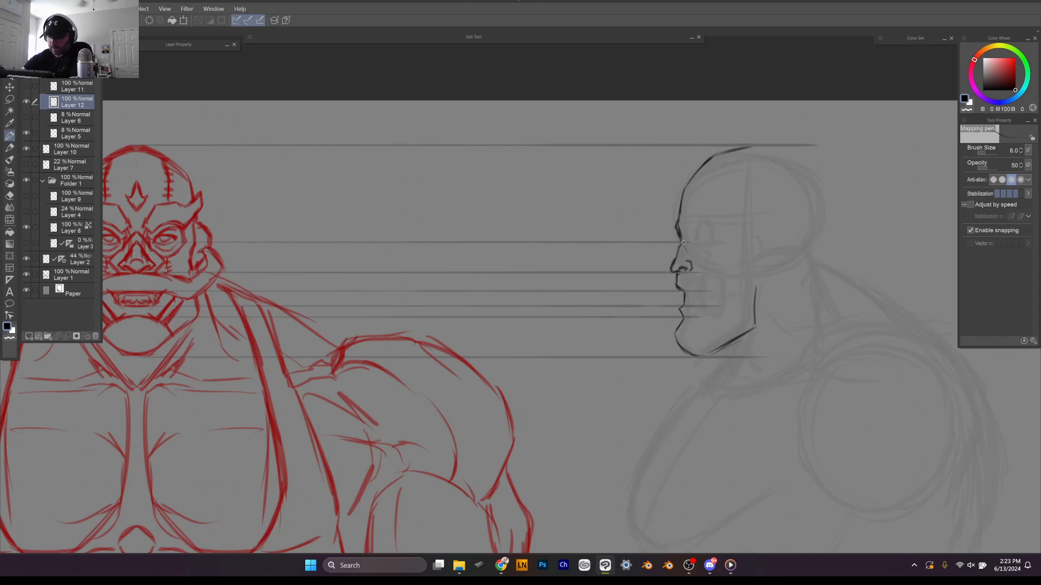
Step: Draw the line from the nose bridge to the nostril and outline the front part of the mustache across the cheek
mouse_move(682, 242)
left_mouse_down()
mouse_move(687, 249)
mouse_move(695, 267)
mouse_move(680, 274)
mouse_move(709, 290)
left_mouse_up()
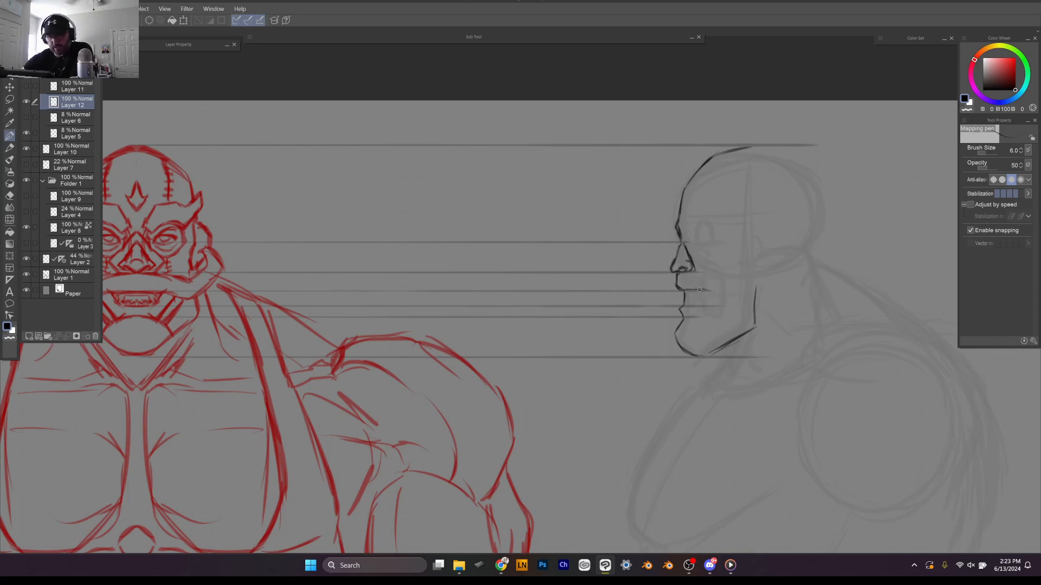
left_click_drag(702, 290, 709, 298)
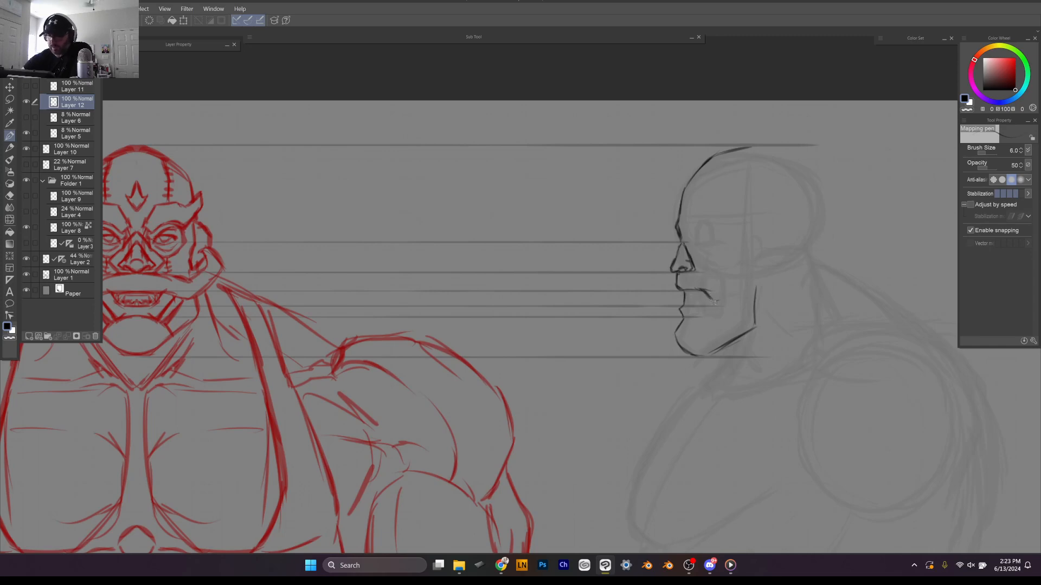
mouse_move(713, 299)
left_mouse_down()
mouse_move(742, 275)
mouse_move(714, 276)
left_mouse_up()
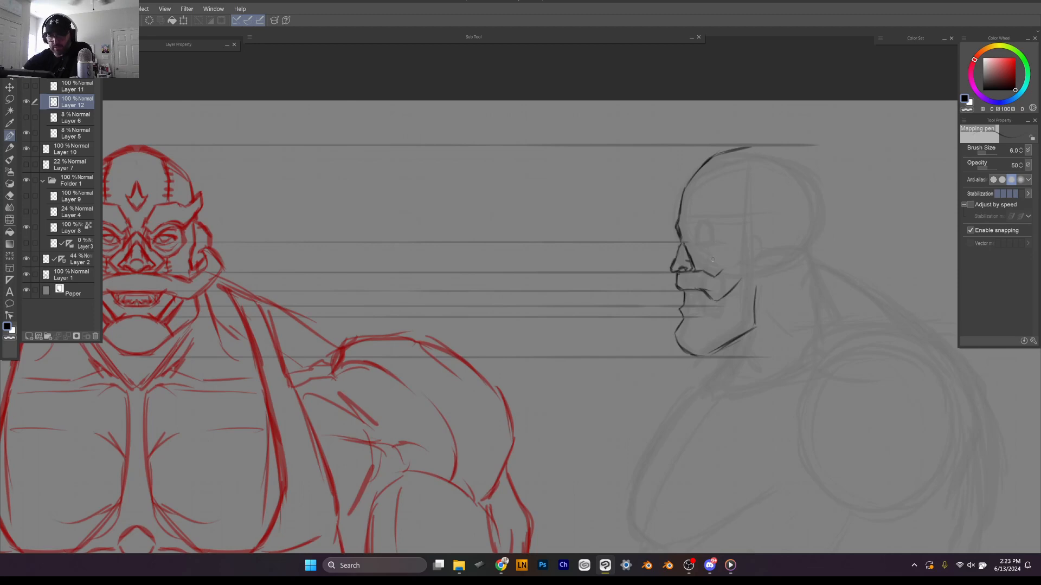
Step: On Layer 2, add horizontal guides from the front view's curled mustache end across to the side-view head
left_click(78, 259)
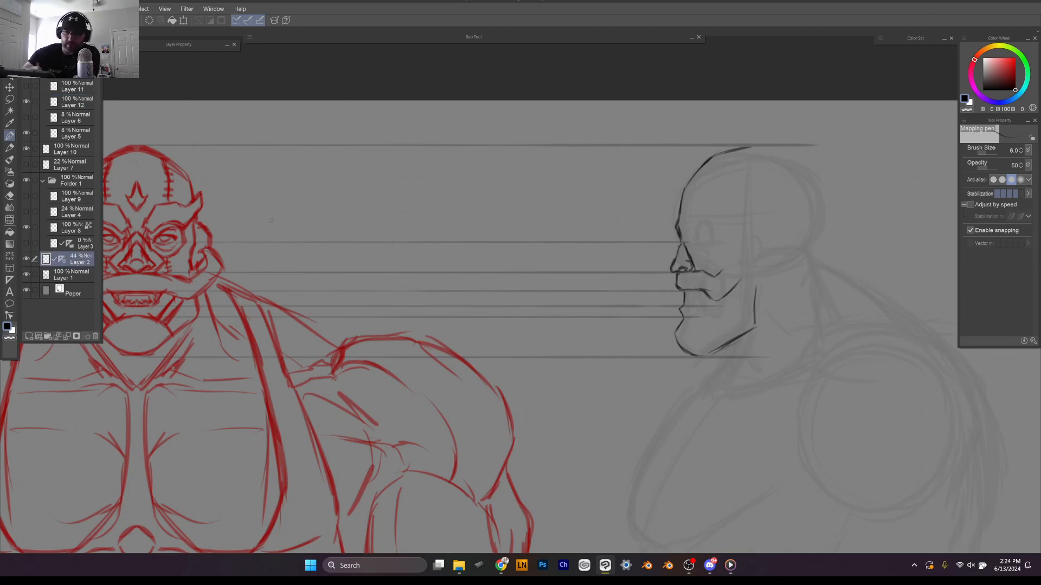
left_click_drag(222, 267, 772, 269)
left_click_drag(211, 246, 754, 245)
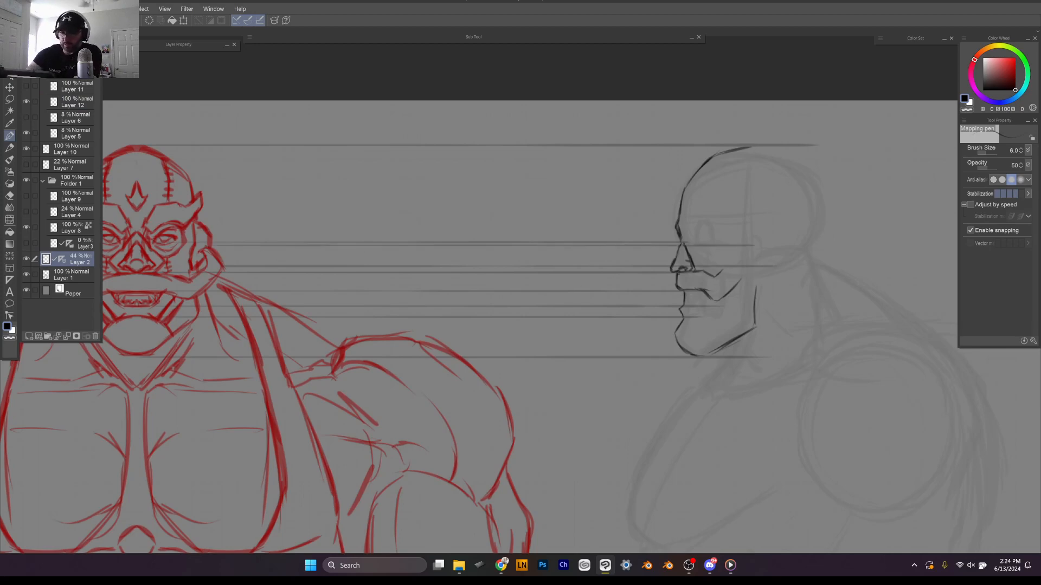
left_click_drag(223, 254, 762, 255)
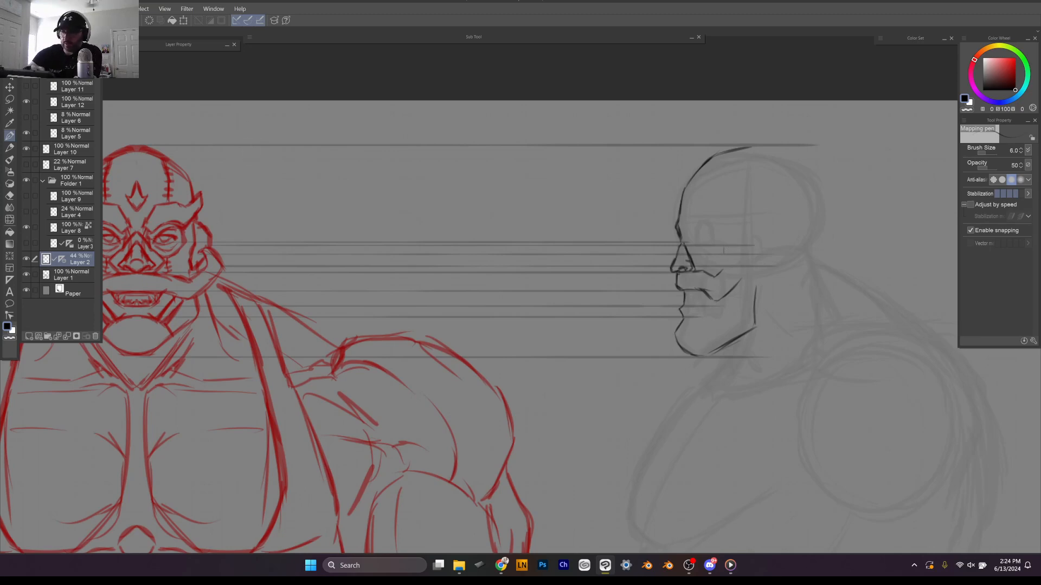
Step: On Layer 12, draw the upturned end of the side-view mustache, using the new guides for its height
left_click(78, 102)
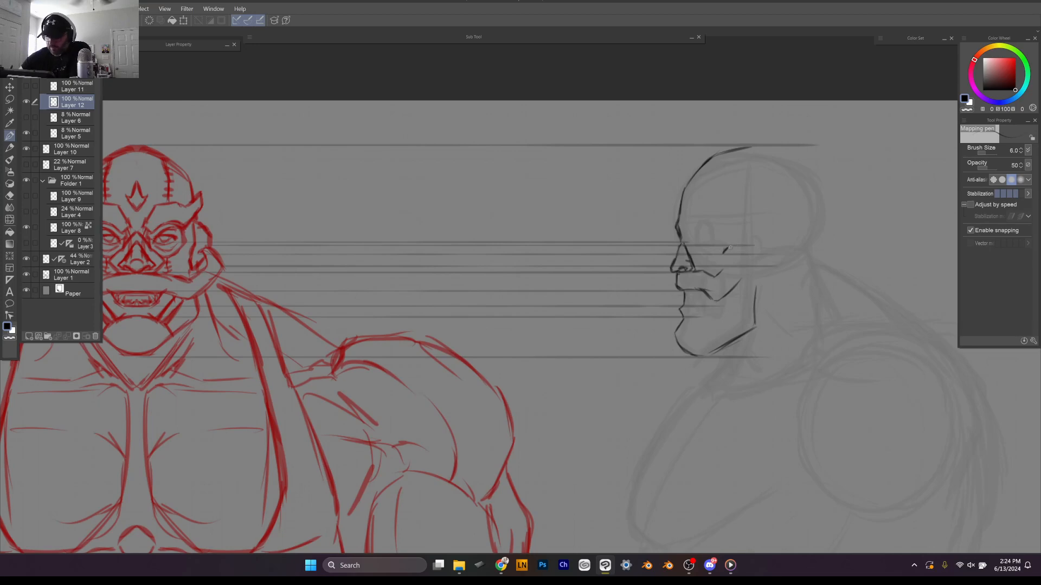
mouse_move(732, 249)
left_mouse_down()
mouse_move(744, 271)
mouse_move(722, 296)
left_mouse_up()
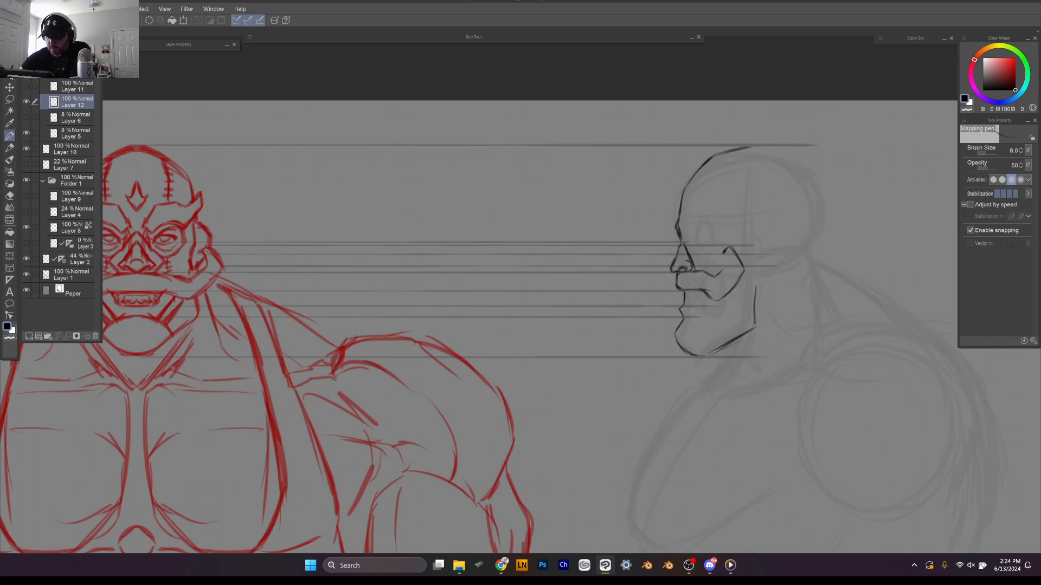
left_click_drag(728, 252, 724, 273)
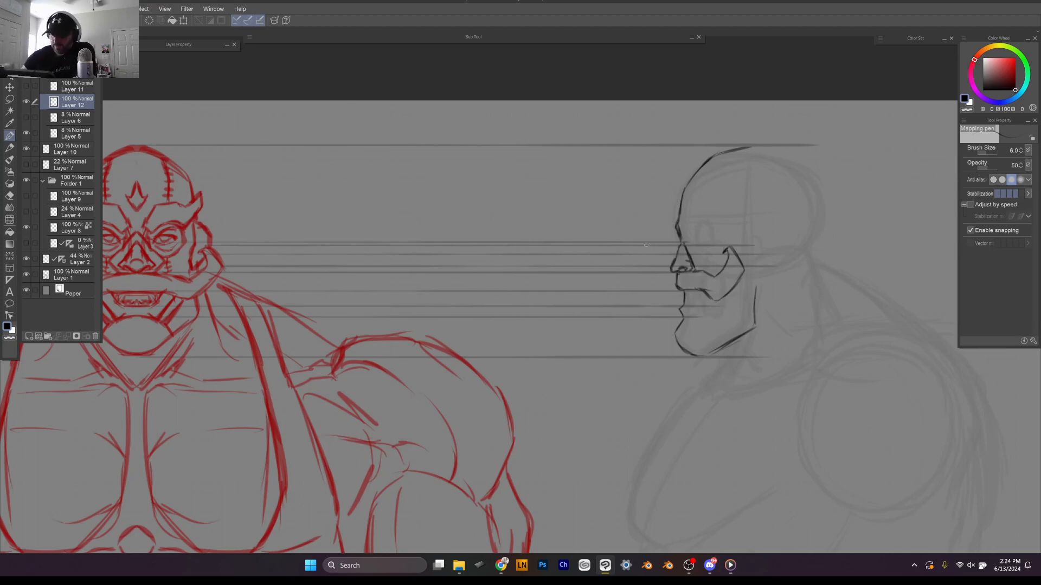
Step: Sketch the angry brow and the eye in profile, undoing the stray eyelid strokes and redrawing the eye beneath the brow
left_click_drag(696, 236, 706, 234)
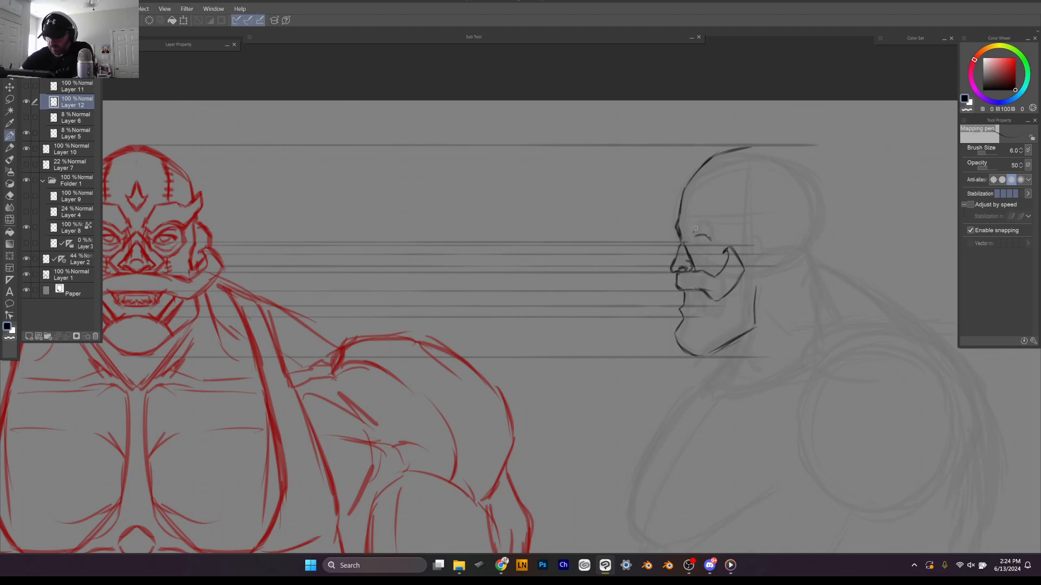
left_click_drag(693, 232, 706, 217)
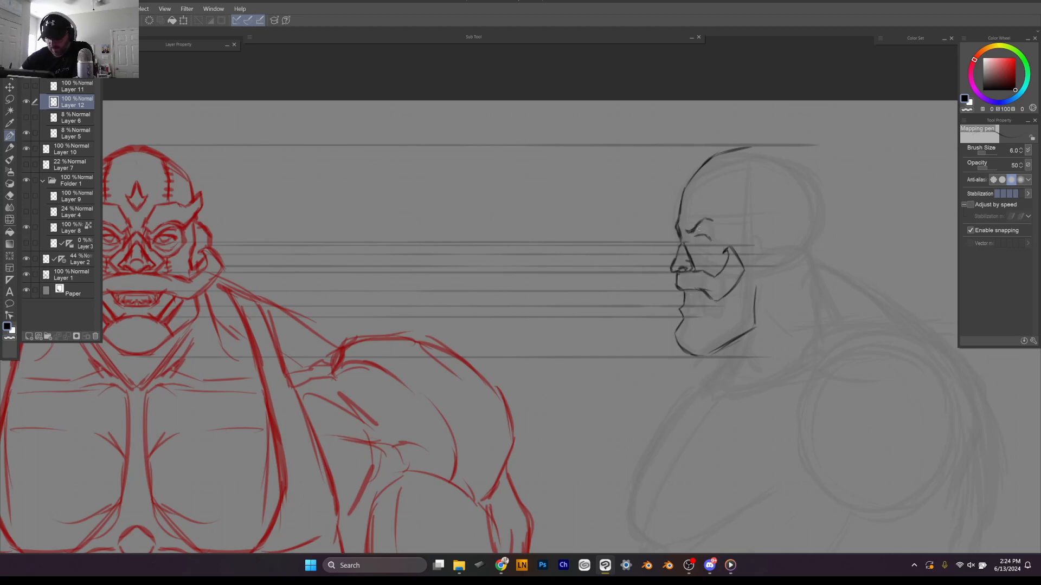
left_click_drag(705, 232, 711, 239)
key("ctrl+z")
key("ctrl+z")
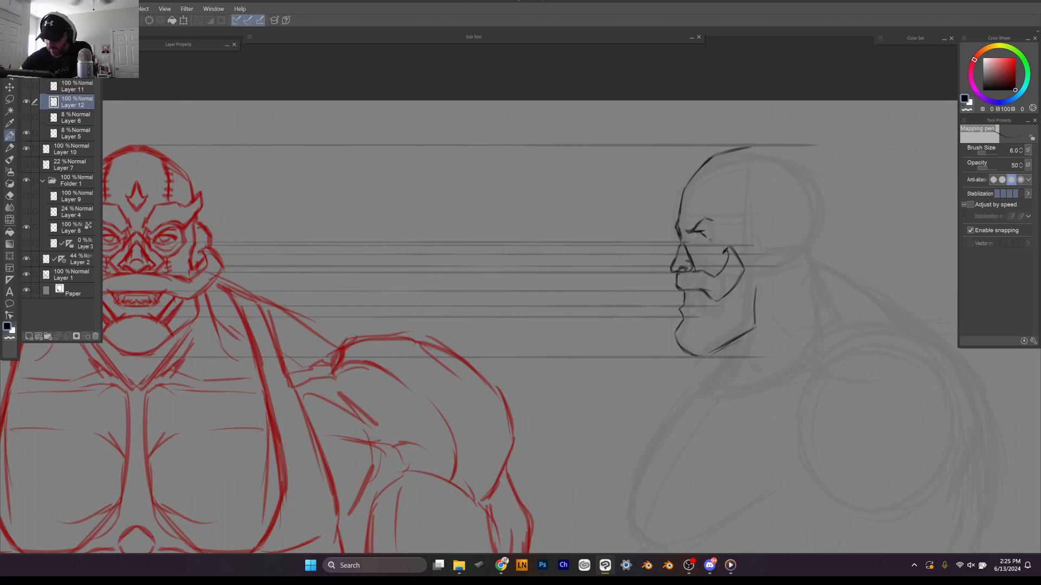
left_click_drag(696, 238, 705, 237)
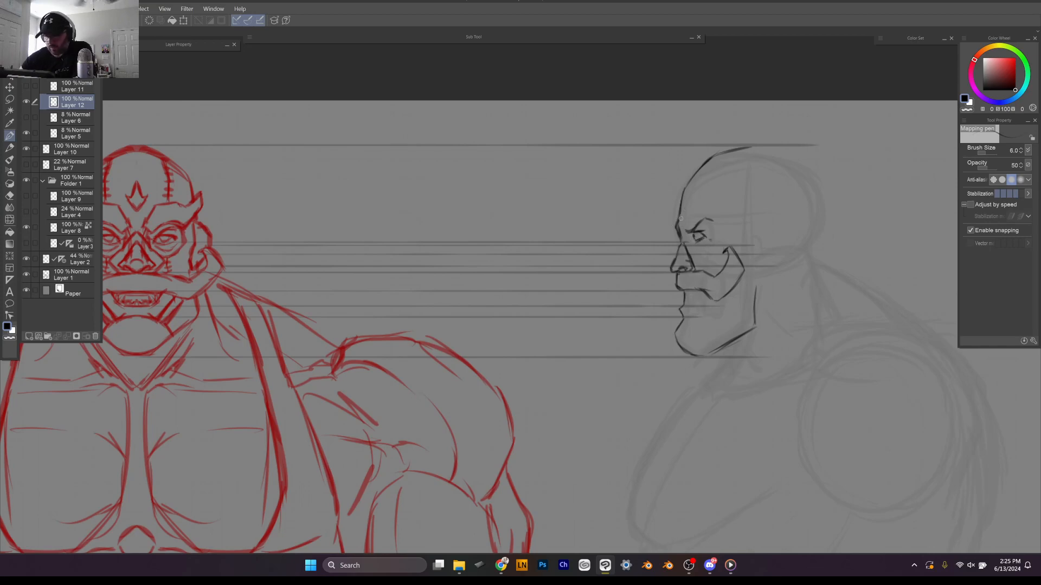
Step: Draw the mask's brow ridge sweeping back into a pointed horn, and outline the eye opening beneath it
left_click_drag(683, 210, 677, 231)
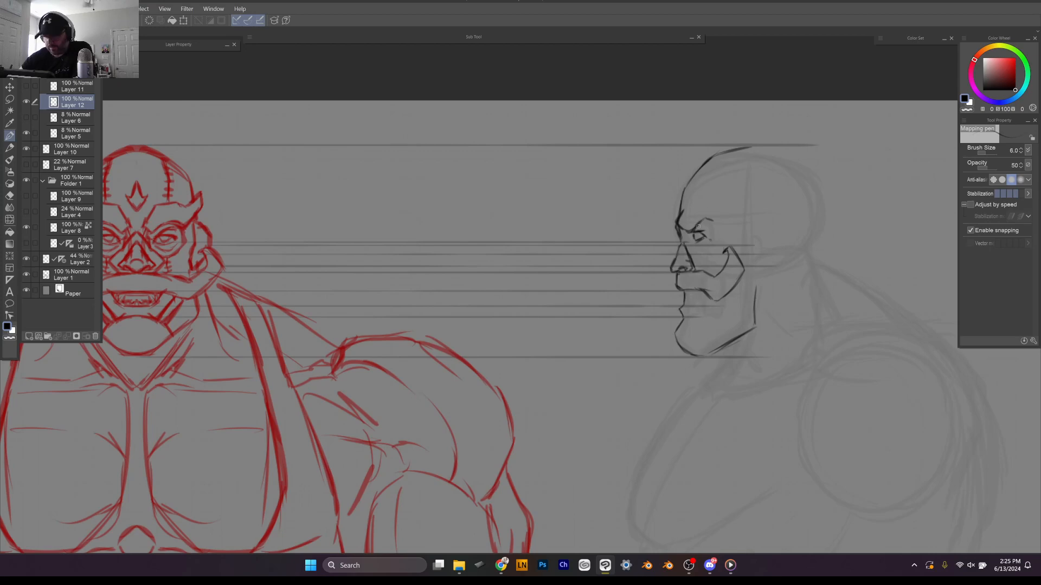
left_click_drag(688, 231, 712, 218)
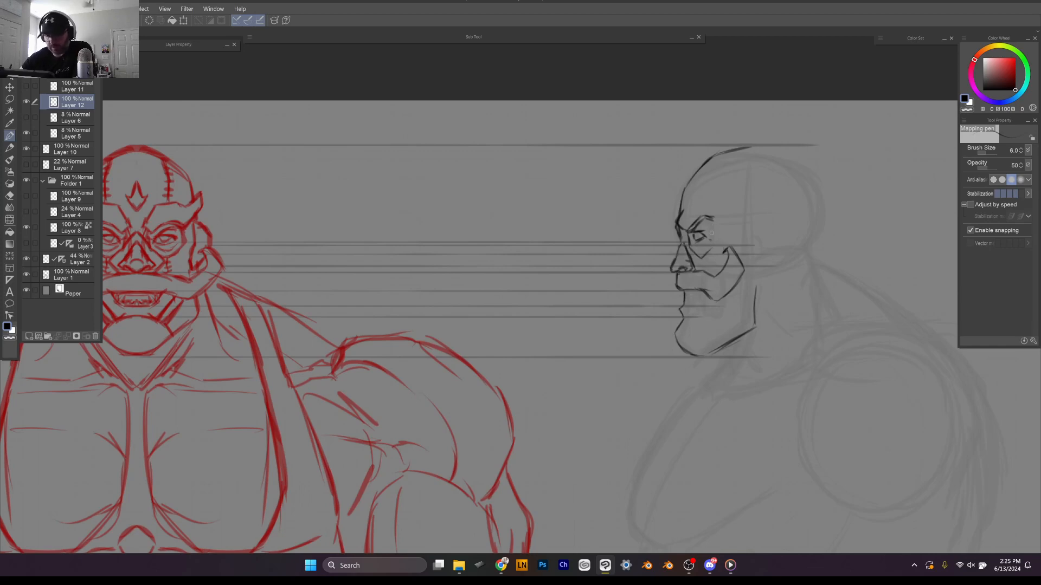
mouse_move(710, 221)
left_mouse_down()
mouse_move(712, 246)
mouse_move(700, 251)
mouse_move(688, 202)
mouse_move(710, 198)
mouse_move(712, 184)
mouse_move(715, 220)
left_mouse_up()
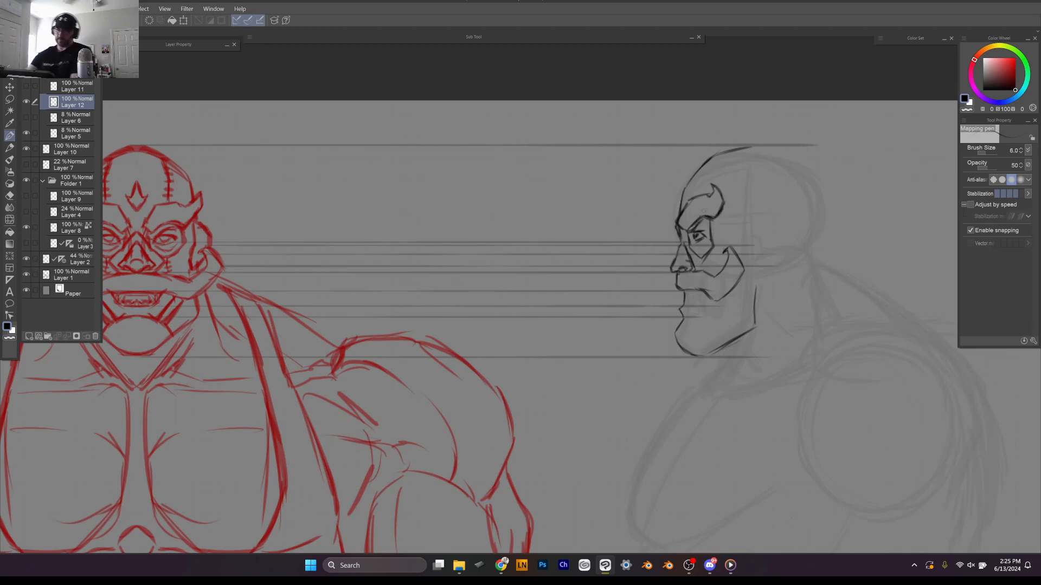
Step: Draw the open mouth with teeth and lower lip, the rounded chin outline and the slanted mask strip along the jaw
mouse_move(685, 292)
left_mouse_down()
mouse_move(686, 304)
mouse_move(700, 297)
mouse_move(686, 305)
mouse_move(699, 295)
left_mouse_up()
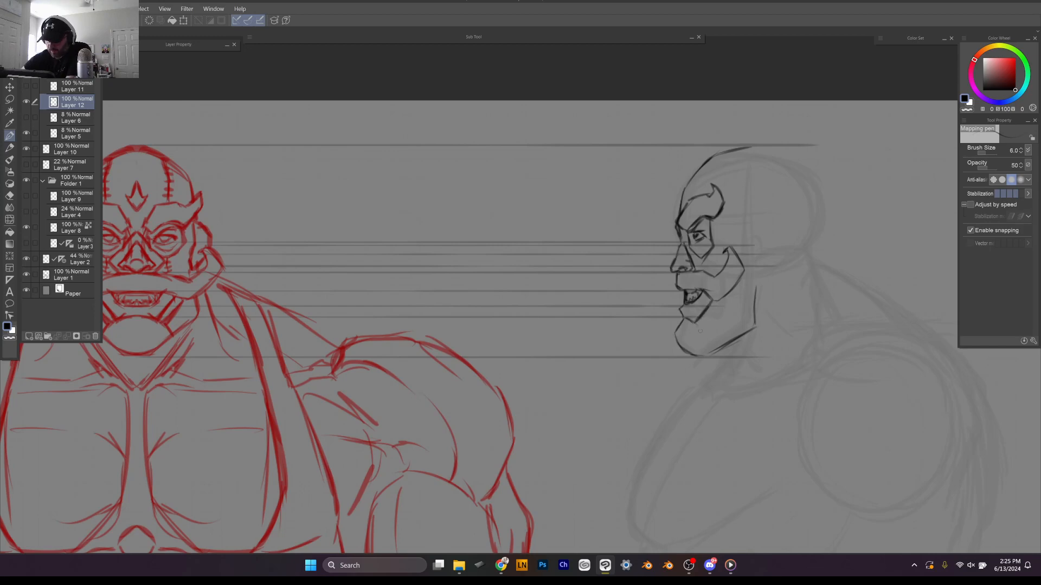
left_click_drag(703, 327, 711, 346)
mouse_move(717, 304)
left_mouse_down()
mouse_move(700, 322)
mouse_move(714, 301)
mouse_move(678, 315)
left_mouse_up()
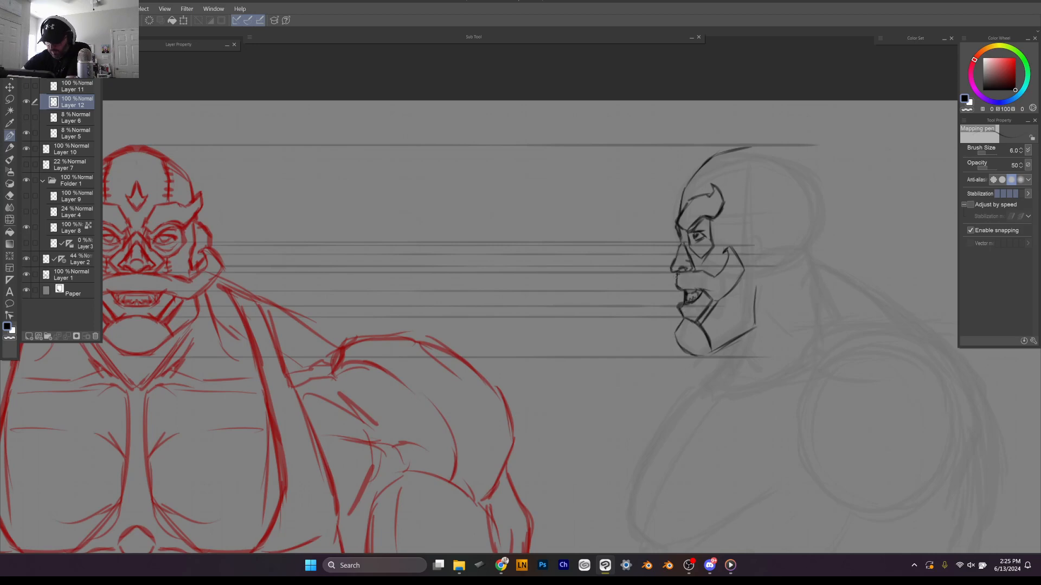
Step: Refine the line work around the mustache front and mouth, and add an inner contour to the mask's eye opening
mouse_move(676, 275)
left_mouse_down()
mouse_move(714, 287)
mouse_move(695, 311)
left_mouse_up()
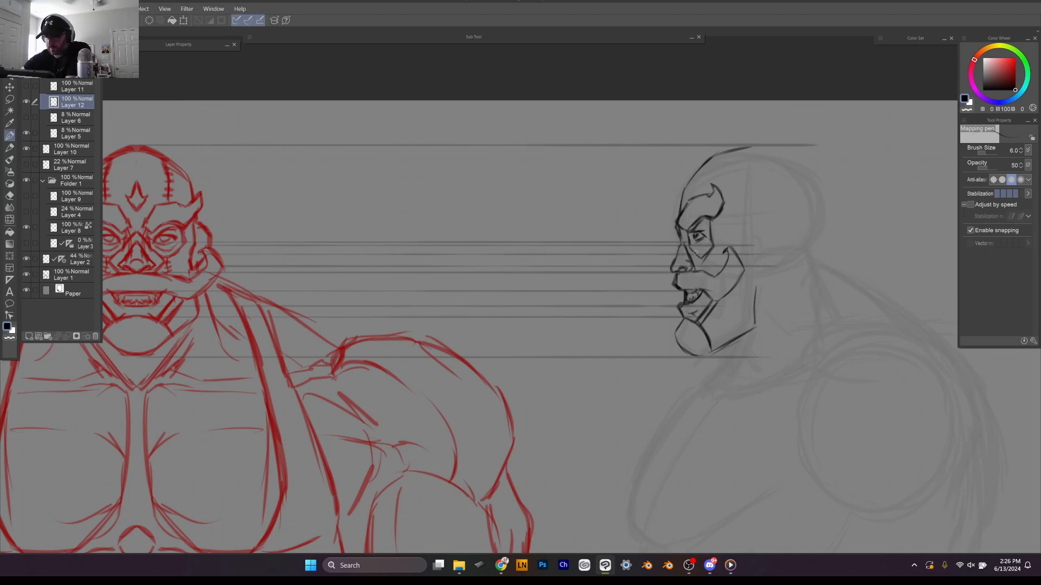
mouse_move(693, 251)
left_mouse_down()
mouse_move(708, 249)
mouse_move(708, 223)
left_mouse_up()
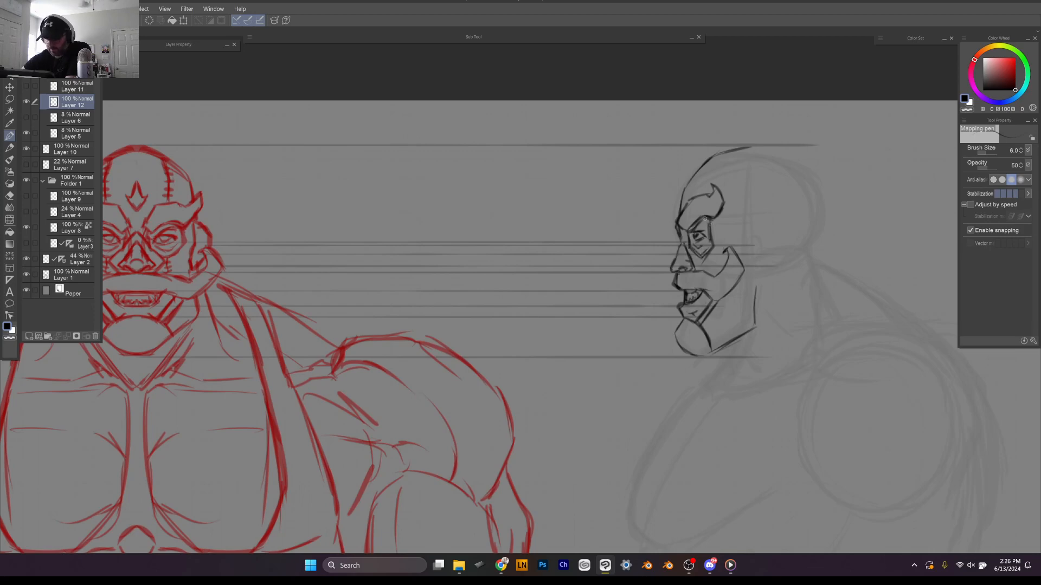
left_click_drag(704, 226, 712, 218)
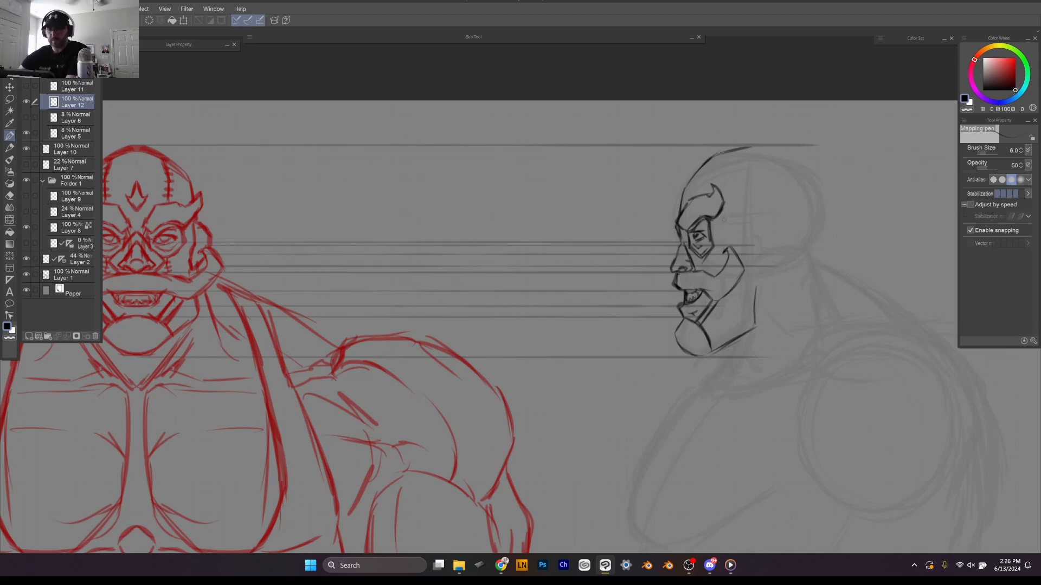
Step: Add horizontal guides on Layer 2 from the front view's ear top and mask horn across to the side-view head
left_click(86, 263)
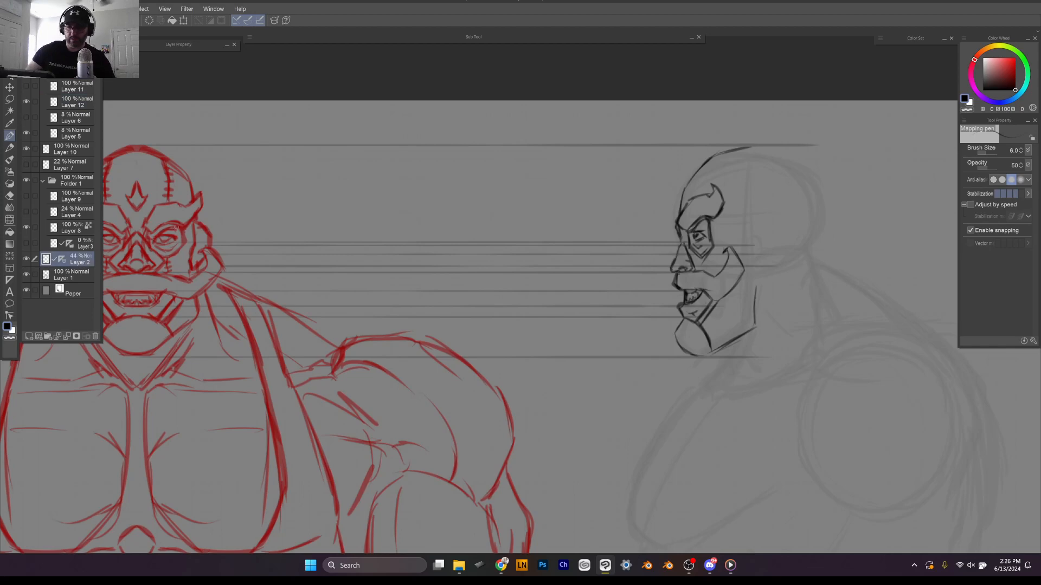
mouse_move(214, 231)
left_mouse_down()
mouse_move(677, 243)
mouse_move(723, 230)
mouse_move(744, 243)
left_mouse_up()
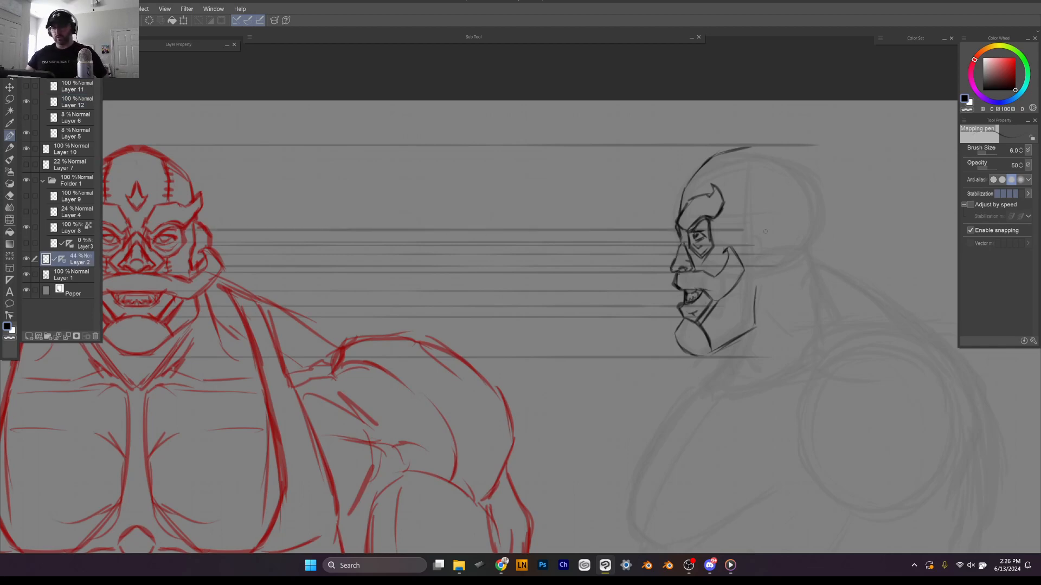
left_click_drag(199, 190, 758, 190)
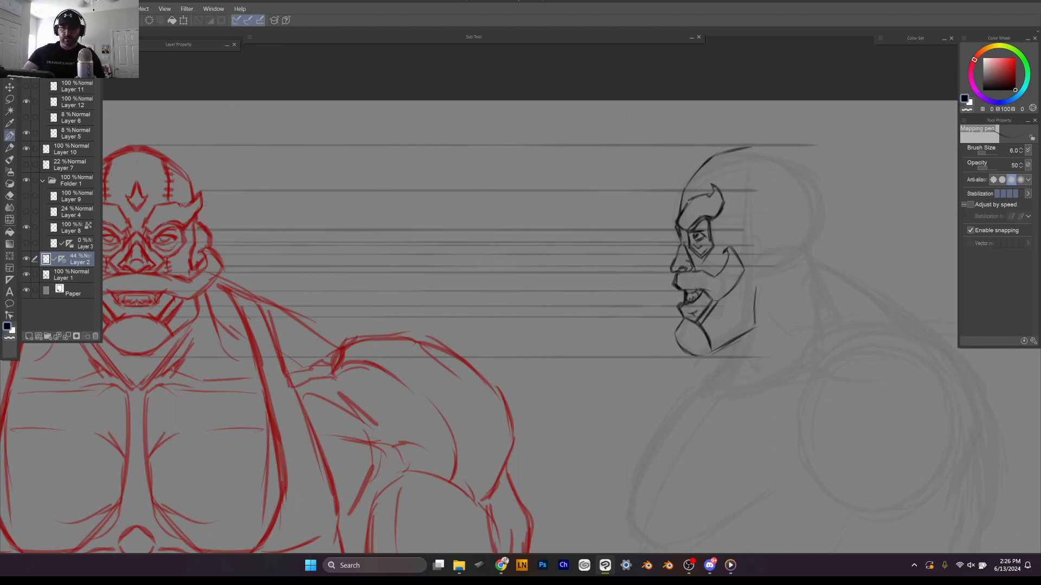
left_click_drag(208, 203, 709, 204)
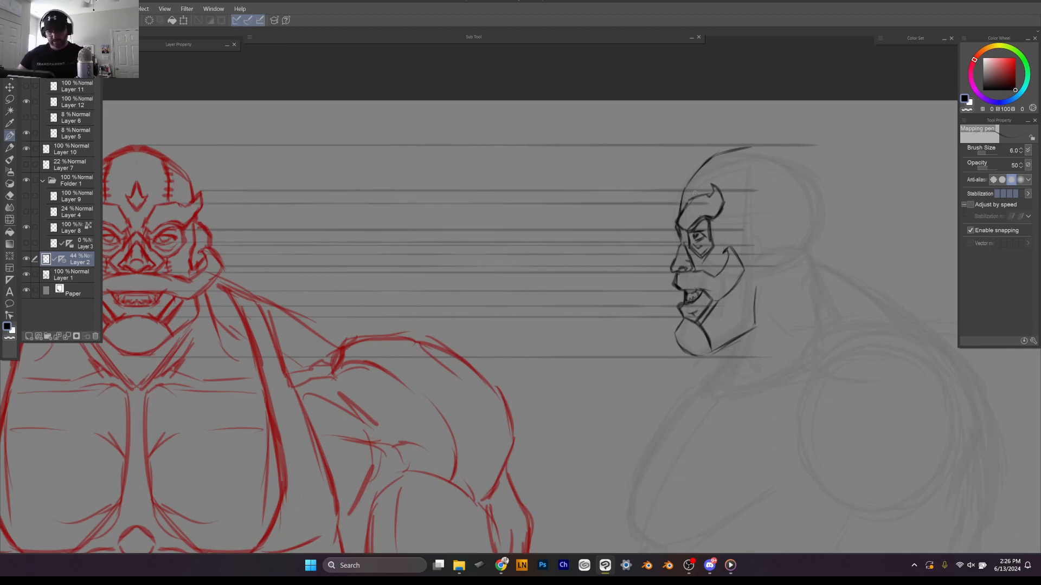
Step: Erase the side-view mask's brow horn on Layer 12 and redraw it sweeping back to a point at the horn guides
left_click(78, 101)
key("e")
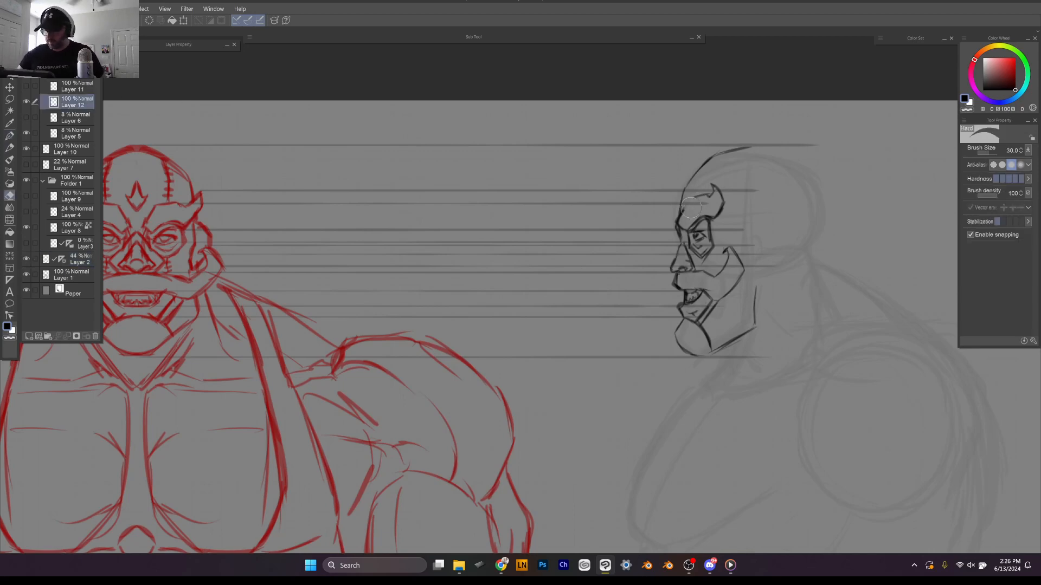
mouse_move(708, 193)
left_mouse_down()
mouse_move(703, 214)
mouse_move(732, 197)
mouse_move(690, 222)
mouse_move(722, 203)
mouse_move(699, 216)
mouse_move(724, 219)
mouse_move(743, 201)
left_mouse_up()
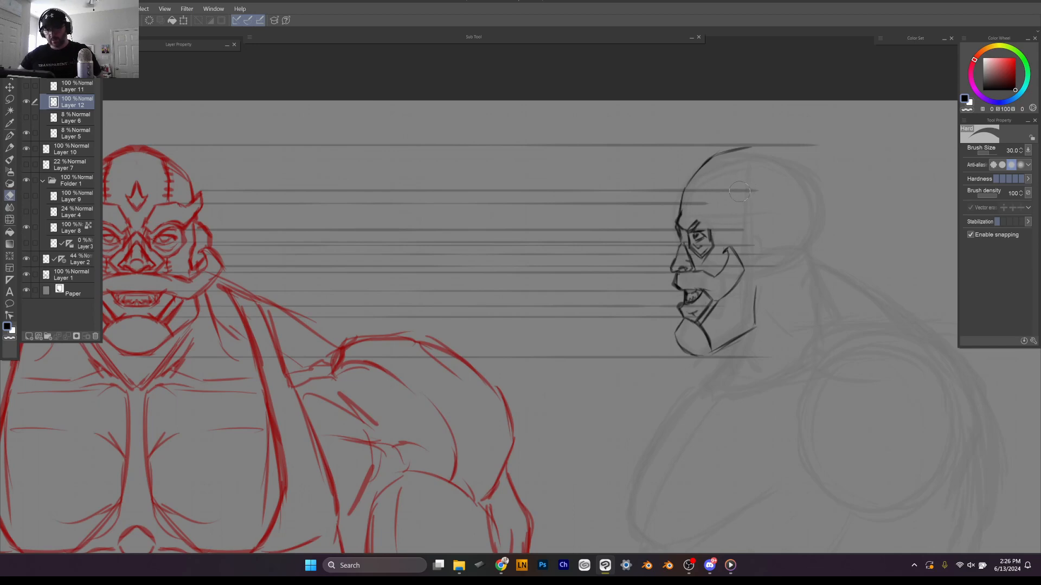
left_click_drag(737, 193, 738, 179)
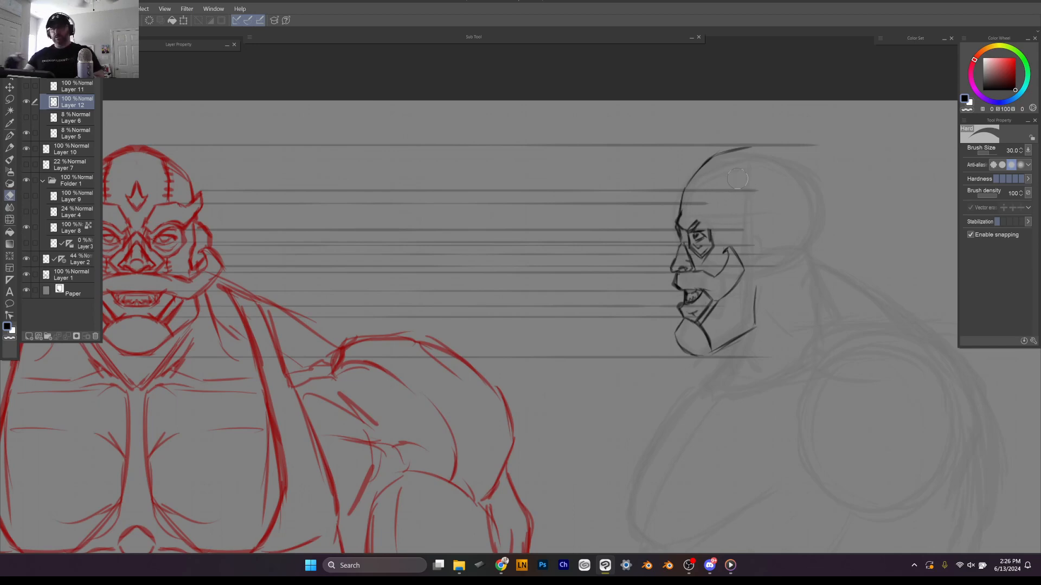
key("p")
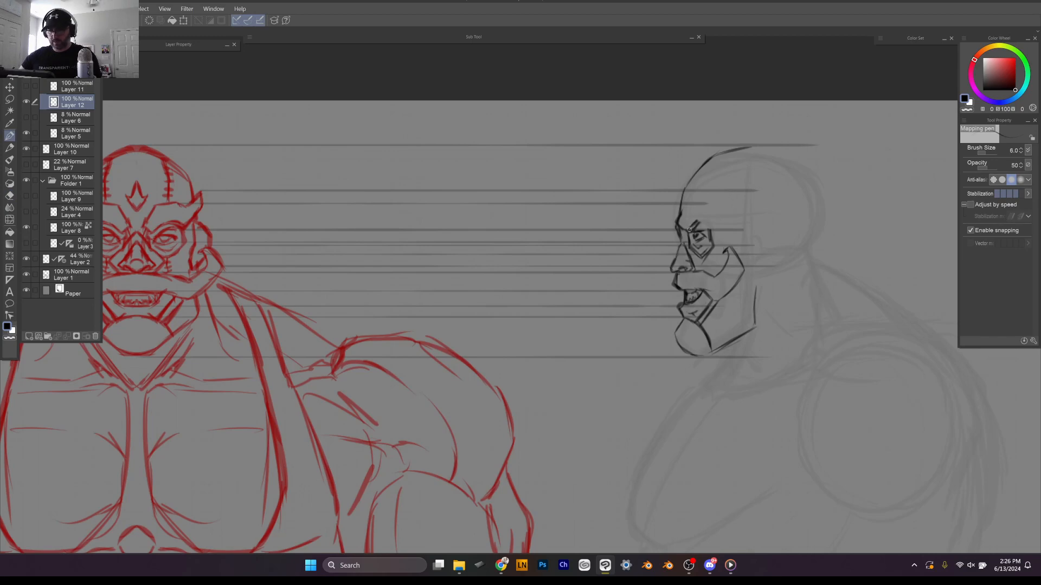
mouse_move(685, 205)
left_mouse_down()
mouse_move(718, 236)
mouse_move(700, 223)
mouse_move(713, 230)
mouse_move(731, 219)
mouse_move(711, 230)
mouse_move(731, 210)
left_mouse_up()
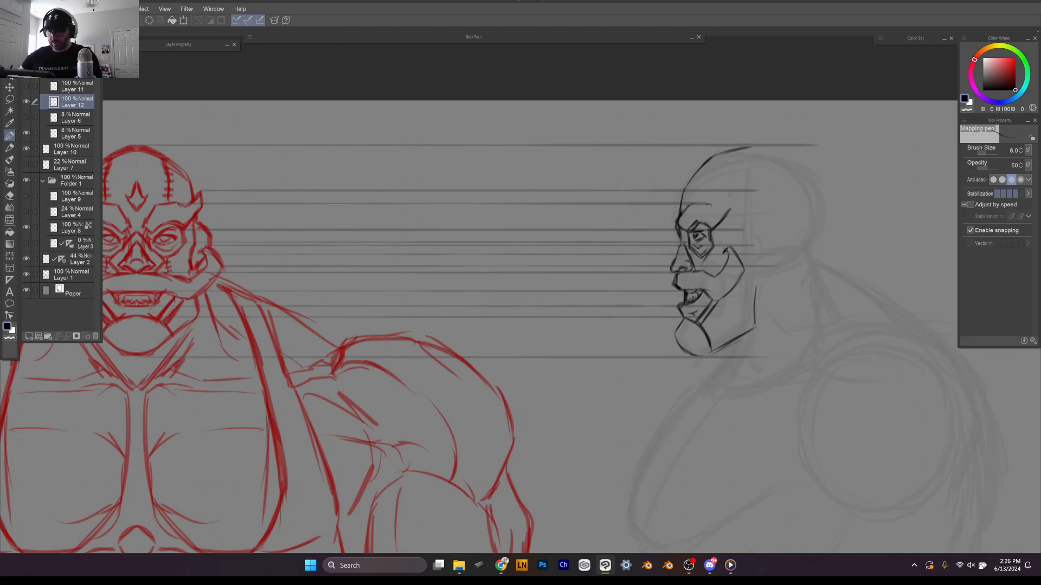
left_click_drag(729, 192, 734, 207)
mouse_move(729, 194)
left_mouse_down()
mouse_move(710, 208)
mouse_move(729, 191)
mouse_move(718, 226)
mouse_move(679, 227)
mouse_move(710, 202)
left_mouse_up()
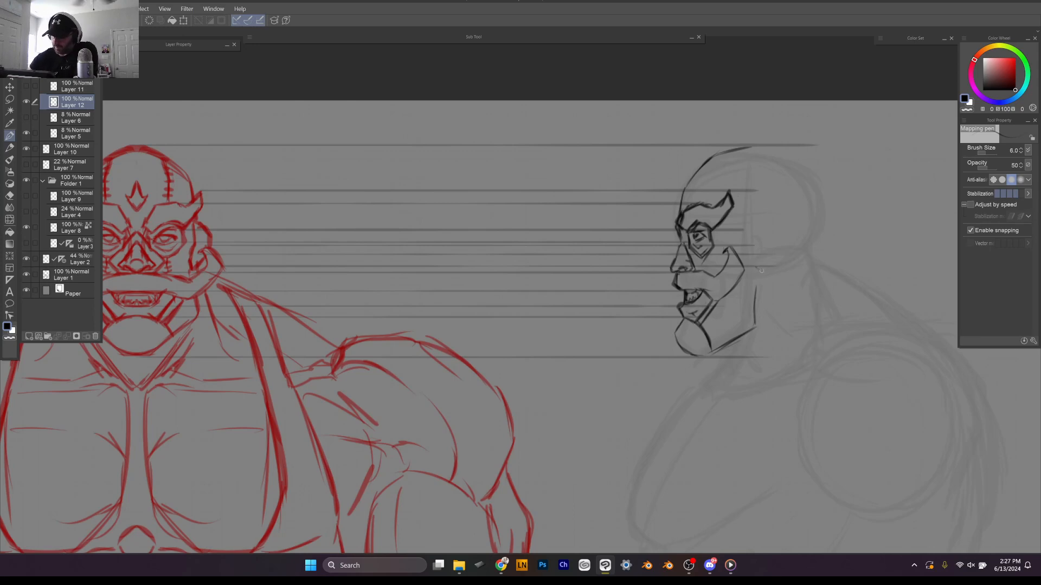
Step: Draw the oval ear, extend the jaw line up to it, and close the outline around the back of the skull
left_click_drag(762, 269, 778, 259)
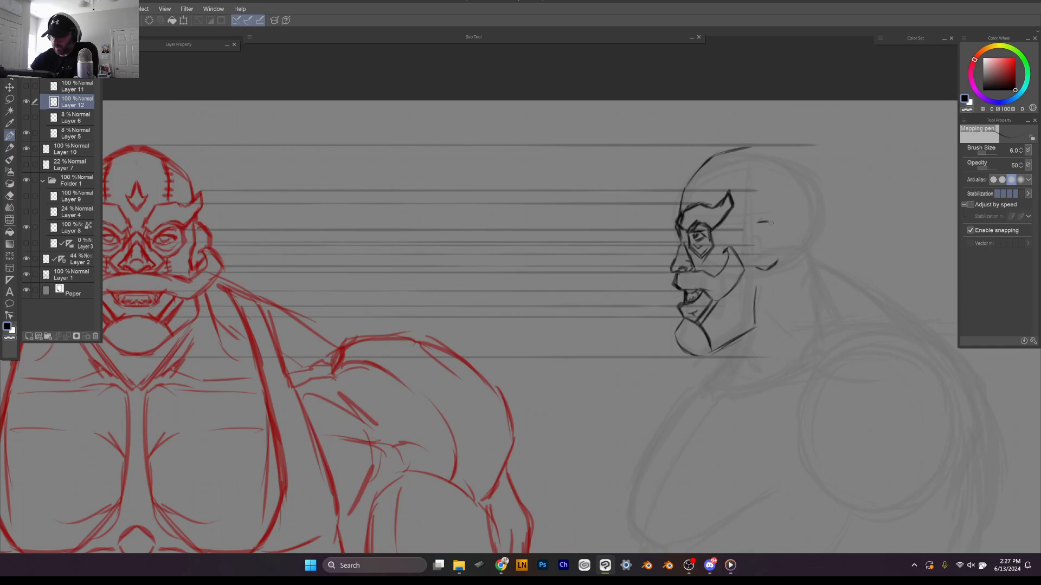
left_click_drag(772, 223, 779, 261)
left_click_drag(756, 224, 754, 329)
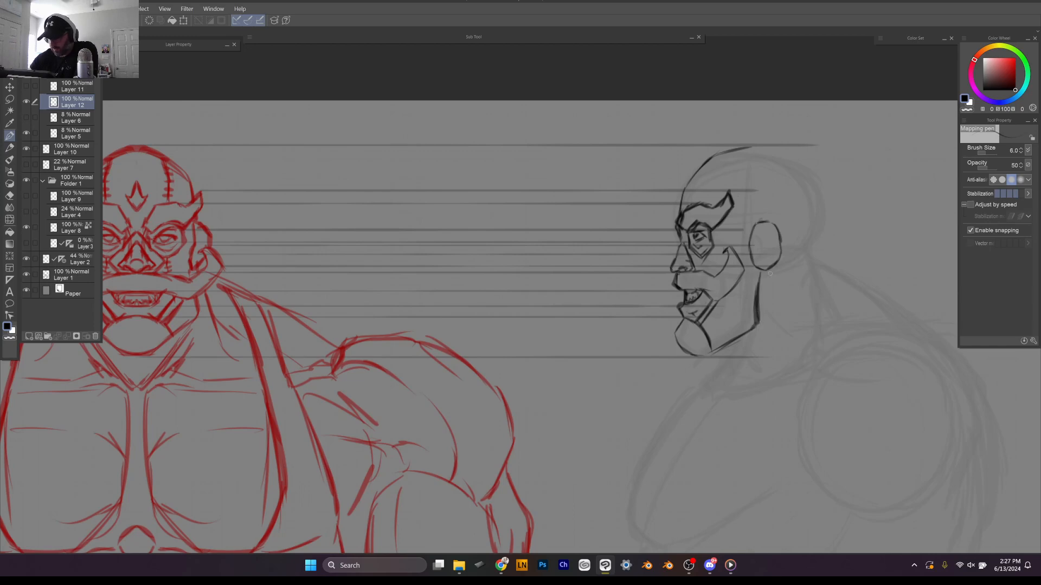
left_click_drag(764, 270, 821, 237)
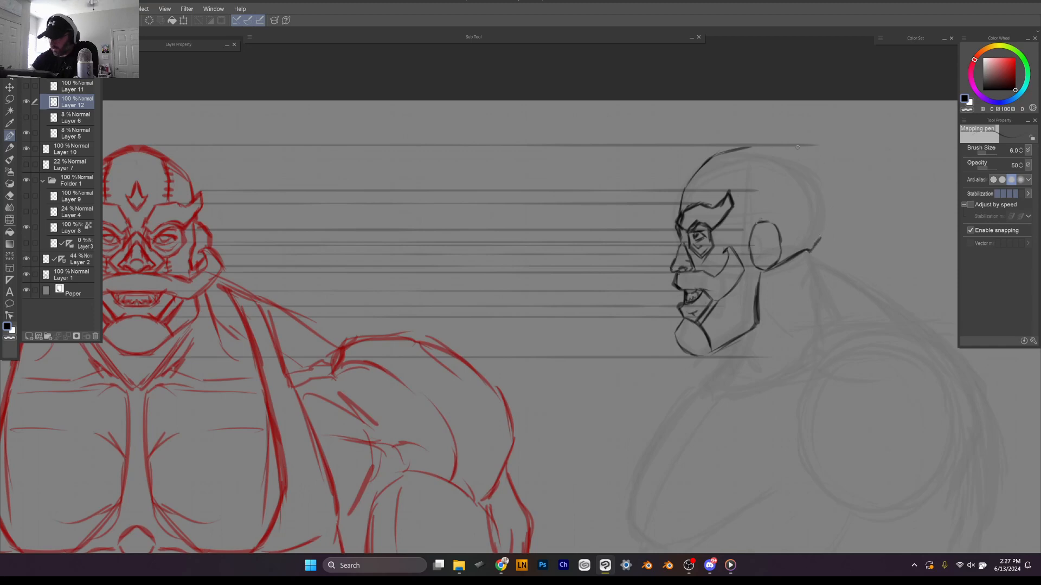
mouse_move(794, 145)
left_mouse_down()
mouse_move(771, 144)
mouse_move(820, 182)
mouse_move(823, 165)
mouse_move(820, 240)
left_mouse_up()
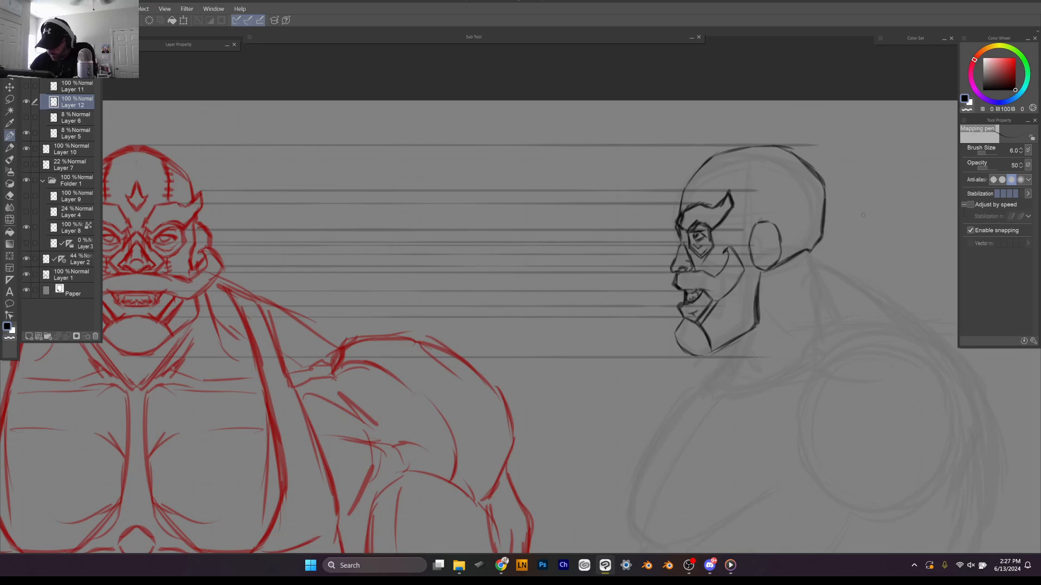
Step: Reinforce the underside of the jaw, and draw the mask's band curving over the skull with the pointed forehead emblem
scroll(819, 241, "down", 2)
scroll(797, 296, "down", 3)
scroll(796, 295, "up", 2)
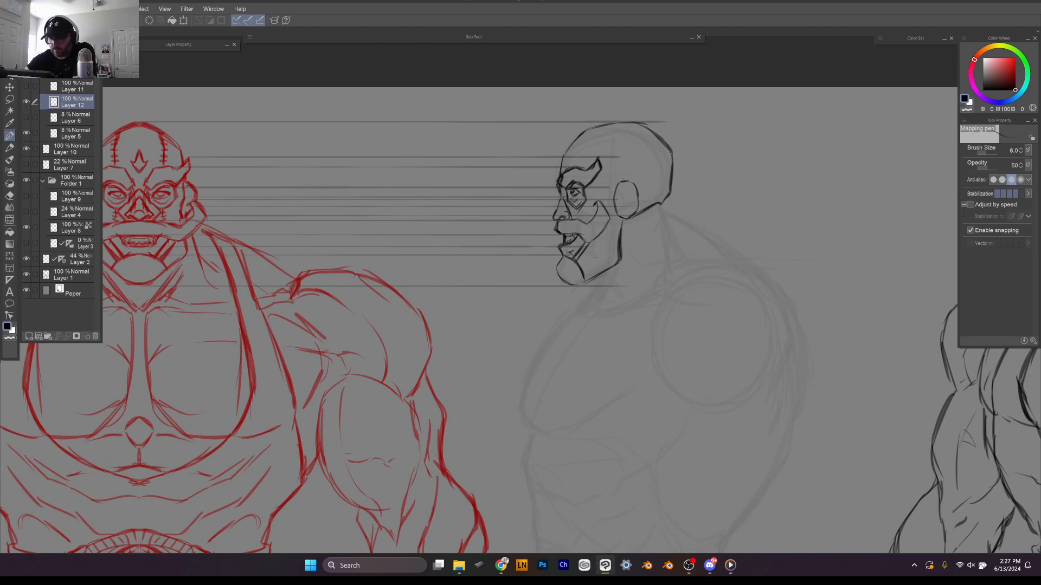
left_click_drag(619, 256, 579, 288)
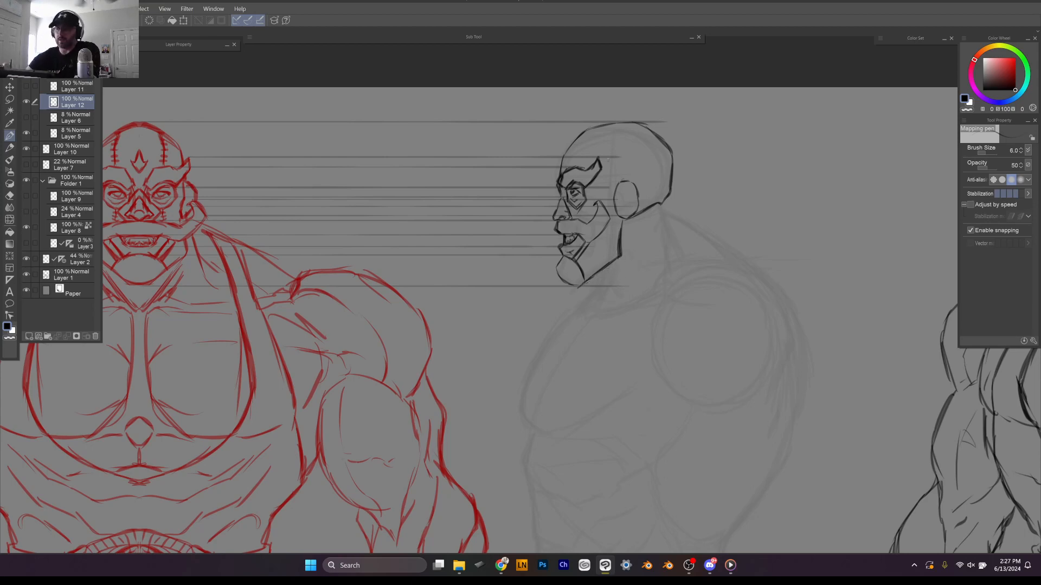
mouse_move(587, 163)
left_mouse_down()
mouse_move(598, 142)
mouse_move(636, 132)
mouse_move(655, 164)
left_mouse_up()
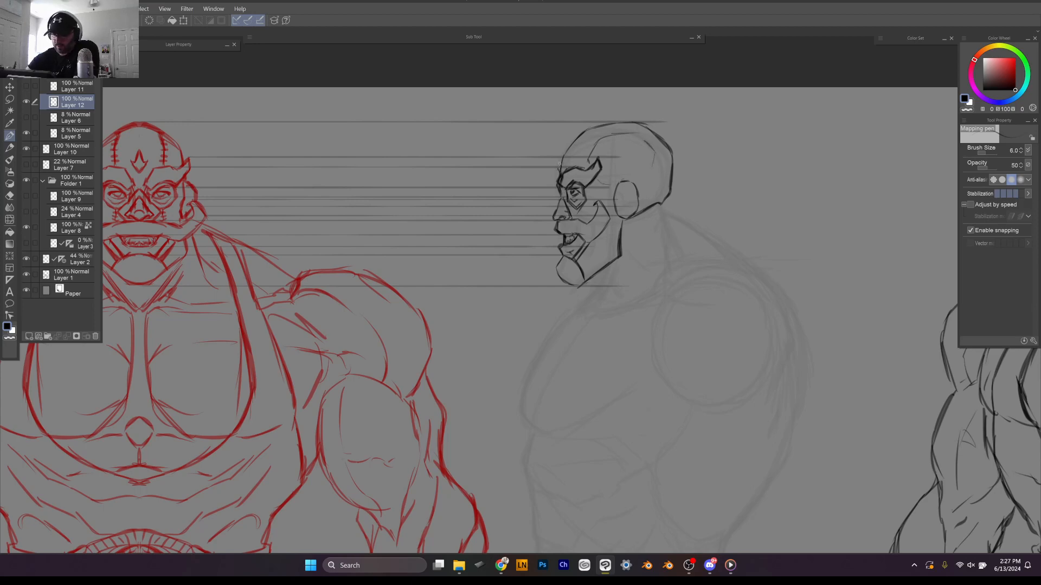
mouse_move(557, 159)
left_mouse_down()
mouse_move(560, 148)
mouse_move(561, 167)
mouse_move(601, 131)
mouse_move(649, 129)
mouse_move(662, 151)
mouse_move(658, 204)
left_mouse_up()
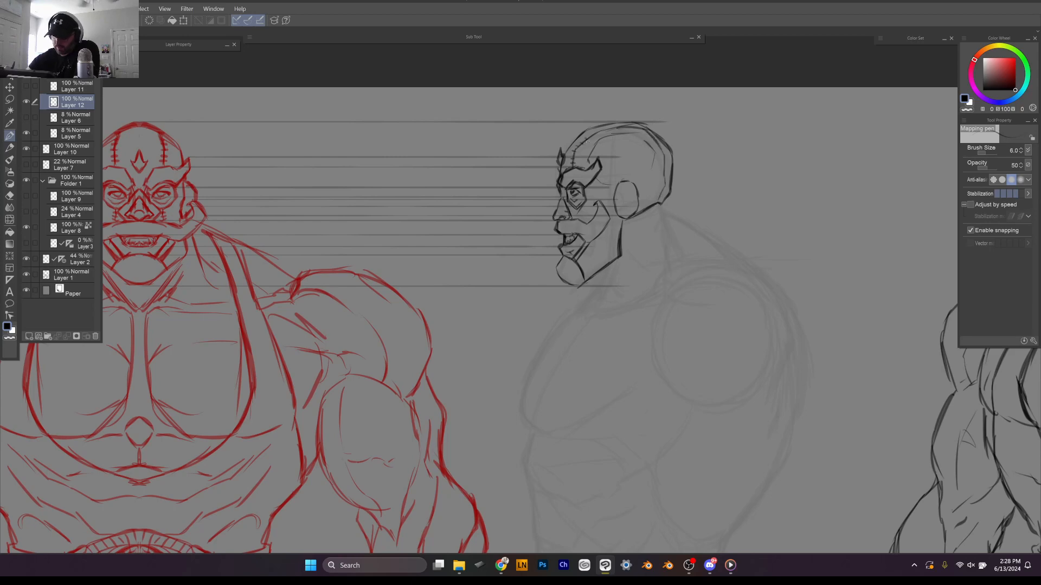
Step: Add short stitch marks along the mask's seam from the forehead over the crown to the back of the head
left_click_drag(620, 125, 622, 129)
left_click_drag(627, 124, 629, 129)
left_click_drag(634, 124, 660, 151)
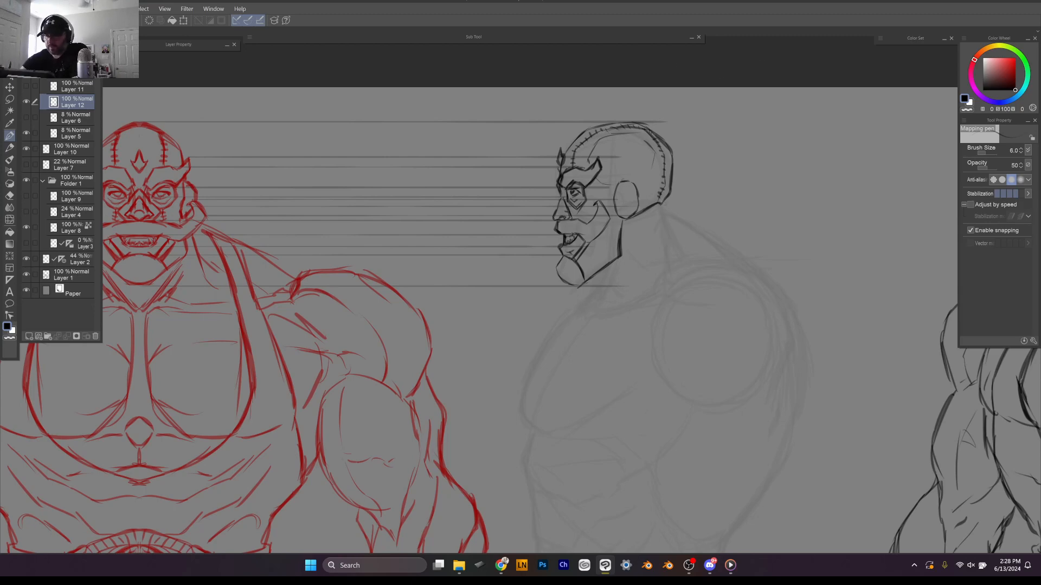
Step: Draw the side view's throat and rounded chest contour, plus the back of the neck sloping into the upper back
mouse_move(614, 265)
left_mouse_down()
mouse_move(600, 289)
mouse_move(593, 276)
mouse_move(579, 288)
mouse_move(590, 288)
mouse_move(590, 303)
mouse_move(535, 348)
mouse_move(556, 328)
mouse_move(514, 410)
mouse_move(541, 429)
left_mouse_up()
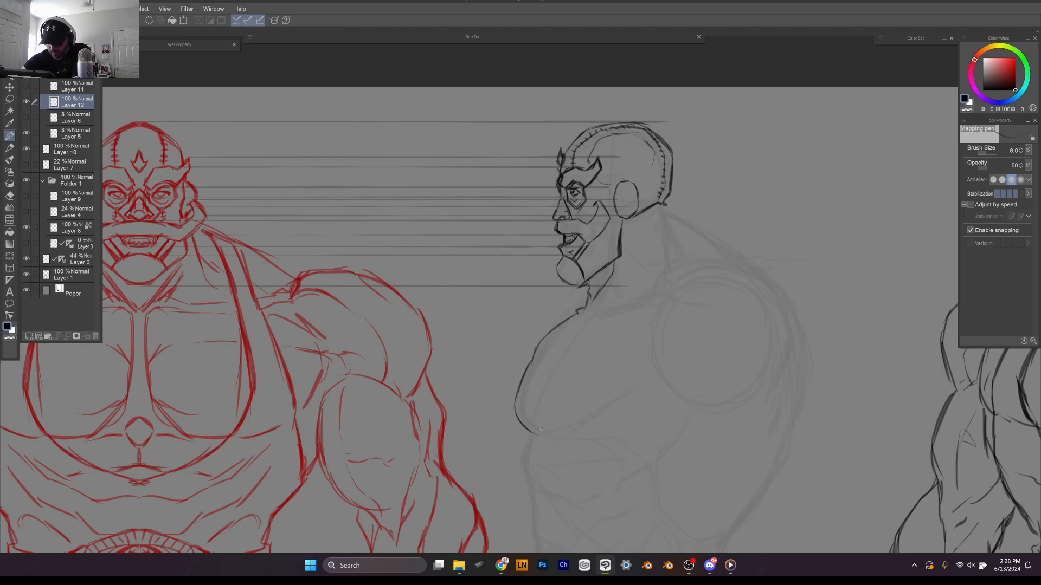
key("ctrl+minus")
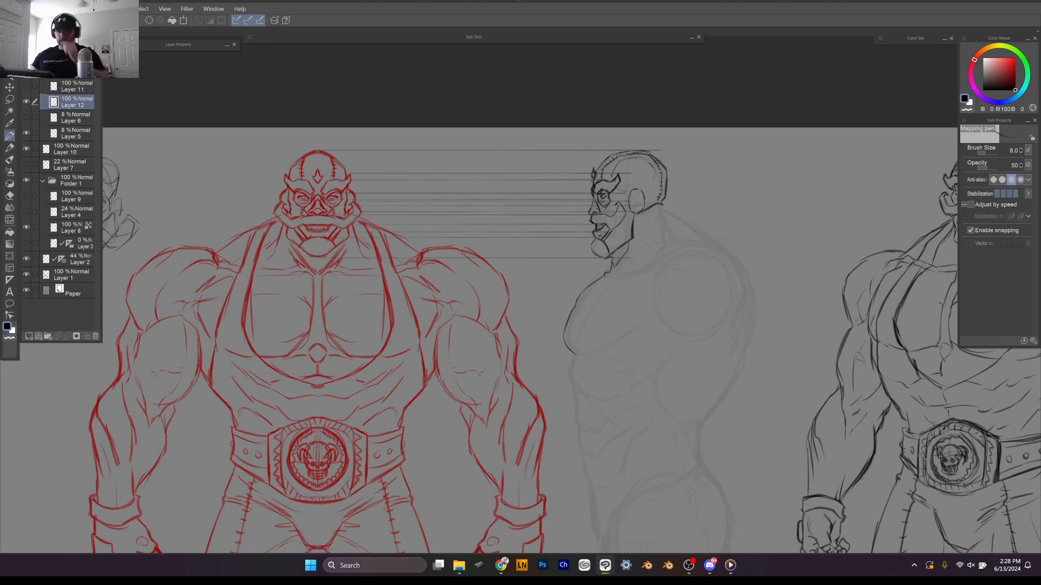
scroll(550, 235, "up", 1)
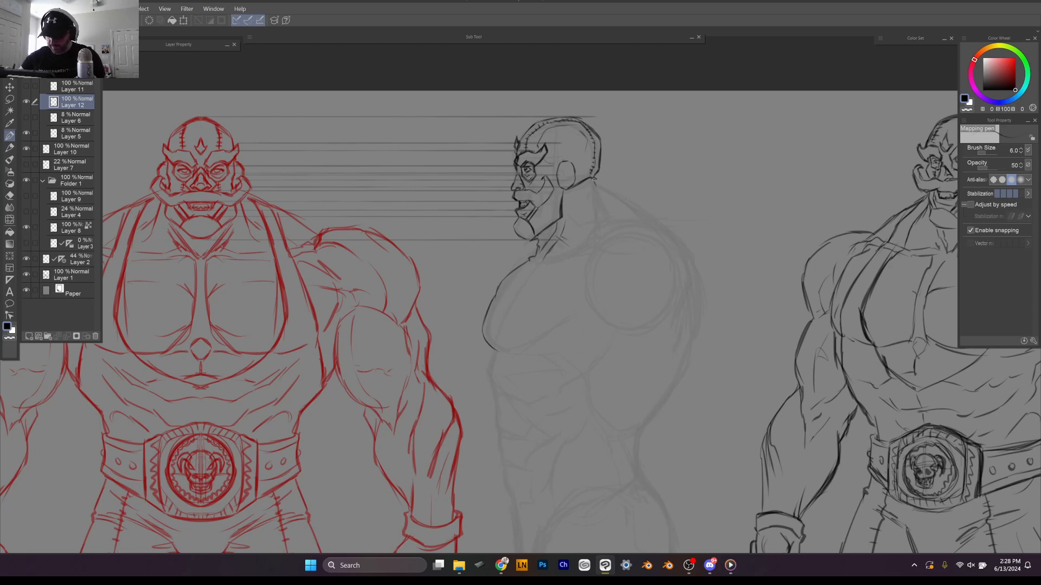
left_click_drag(597, 187, 593, 225)
mouse_move(596, 183)
left_mouse_down()
mouse_move(647, 201)
mouse_move(603, 187)
mouse_move(633, 194)
mouse_move(653, 223)
mouse_move(624, 194)
mouse_move(677, 238)
left_mouse_up()
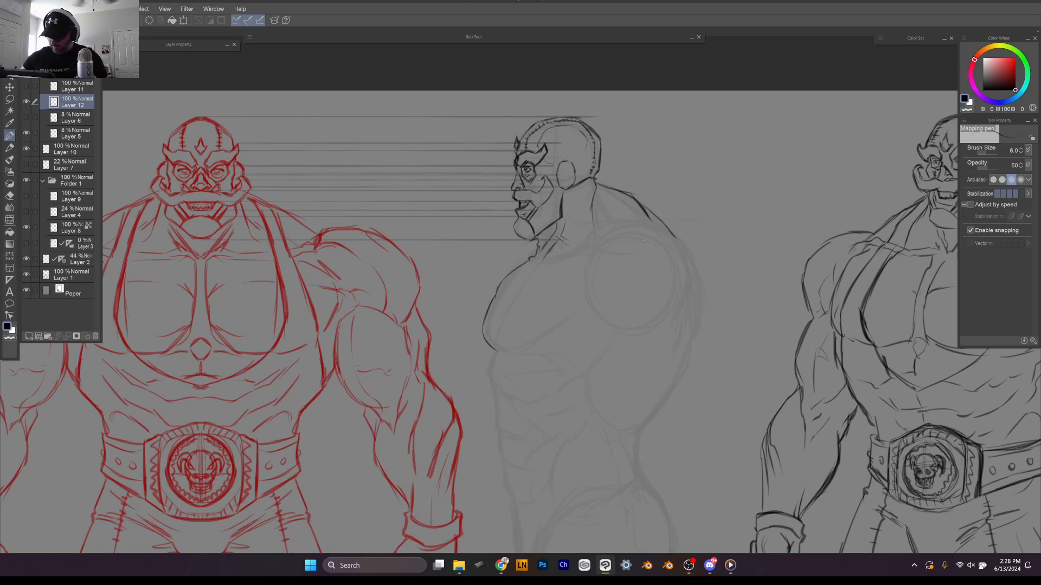
Step: Outline the round shoulder over the faded sketch and draw the collar line from the throat to the shoulder
mouse_move(600, 245)
left_mouse_down()
mouse_move(648, 232)
mouse_move(686, 273)
mouse_move(665, 244)
mouse_move(682, 278)
left_mouse_up()
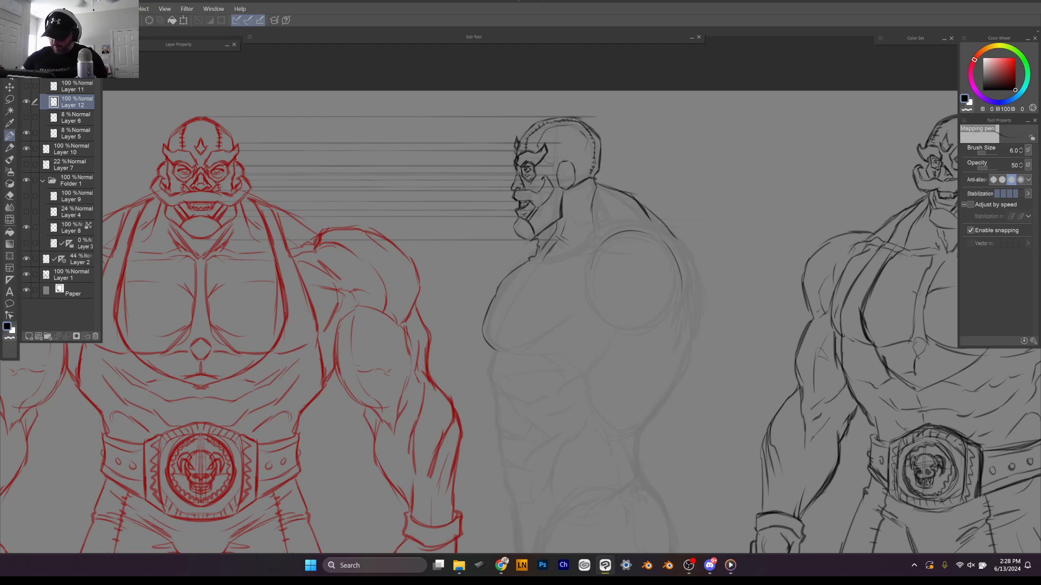
left_click_drag(603, 271, 601, 318)
left_click_drag(591, 215, 591, 232)
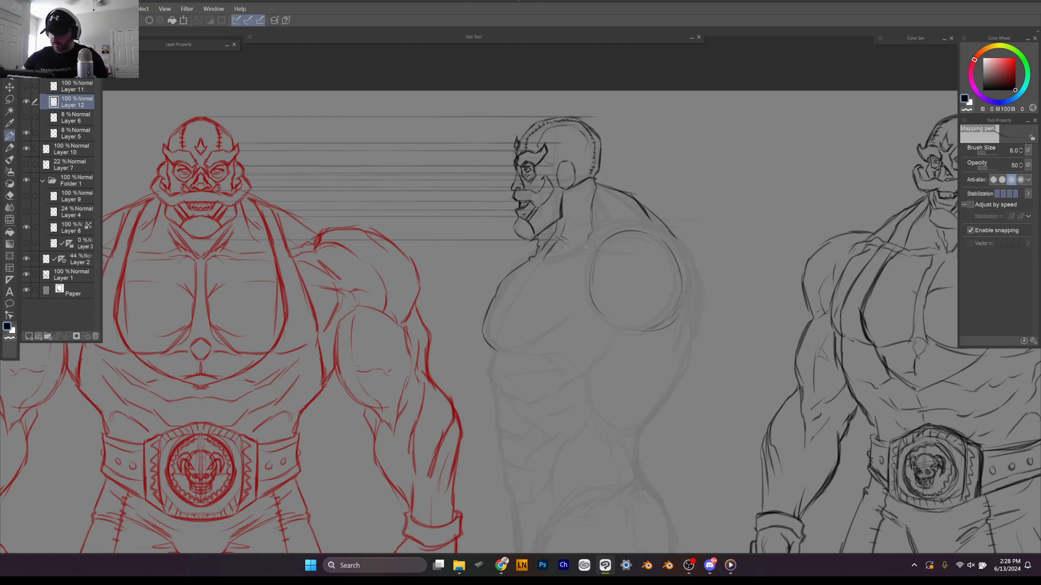
left_click_drag(532, 260, 598, 238)
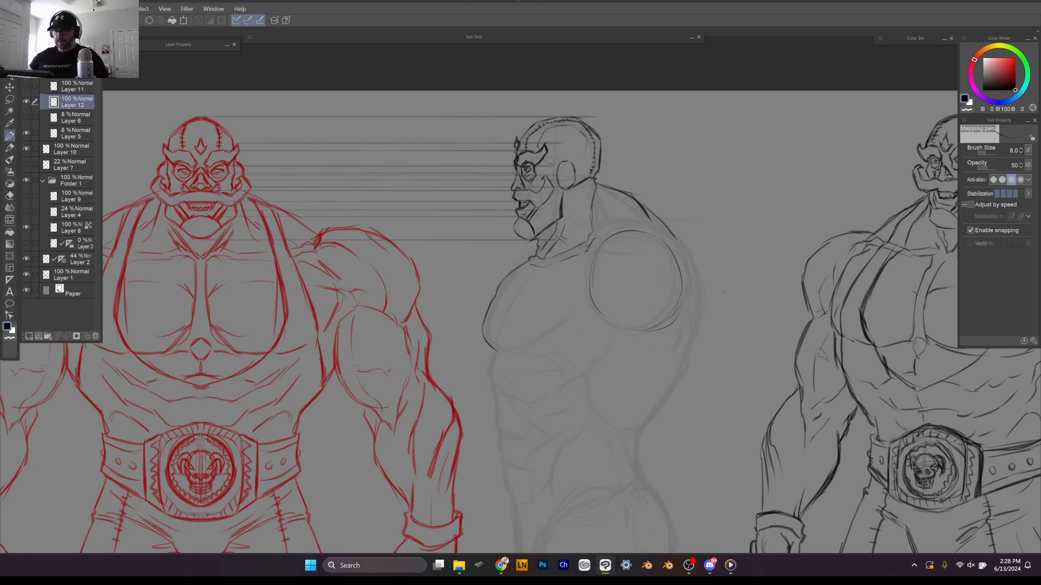
Step: Draw a horizontal guide on Layer 2 from the bottom of the front view's chest across the side-view torso
scroll(724, 292, "down", 2)
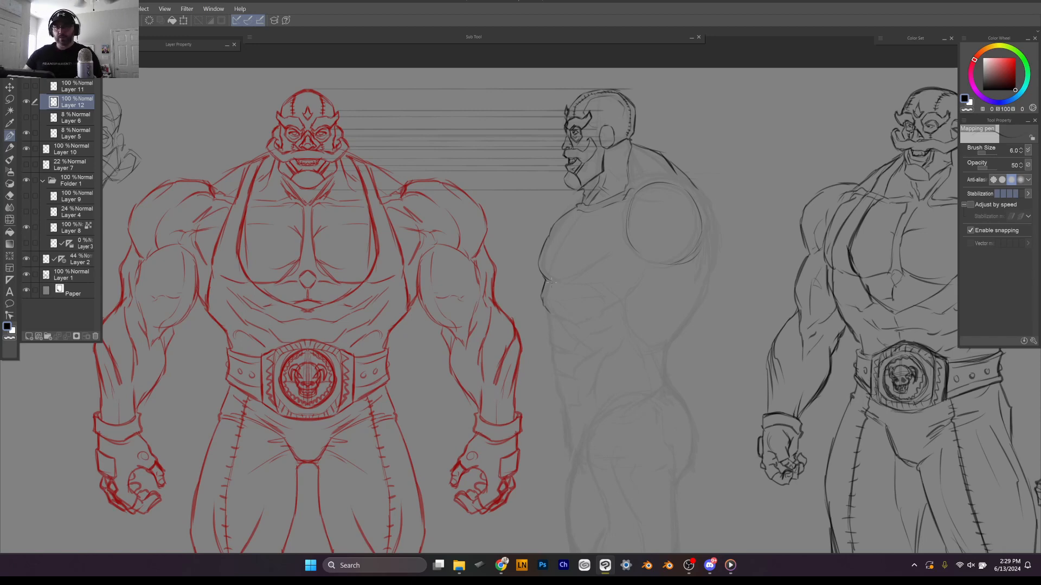
left_click(76, 261)
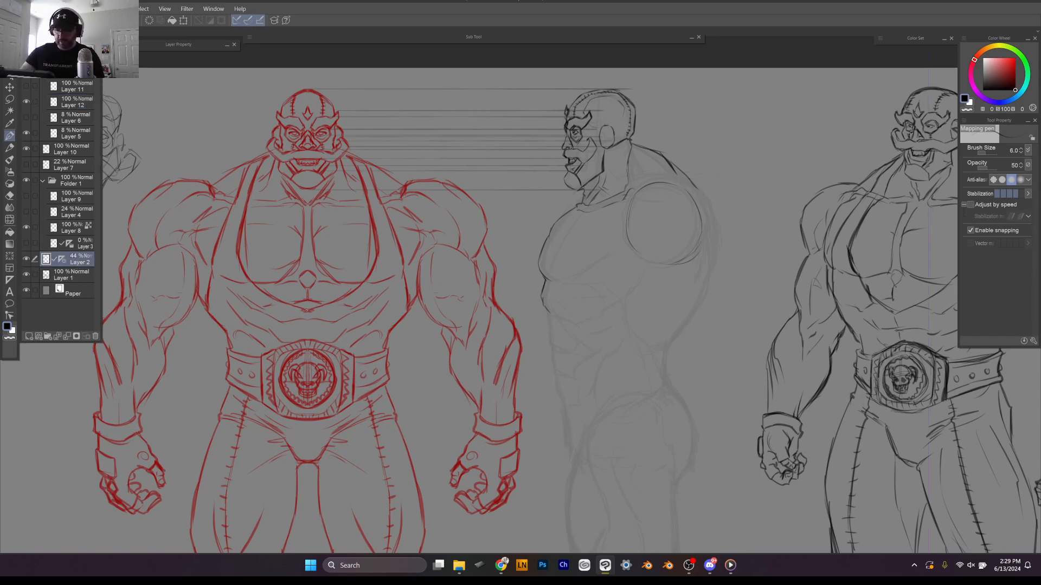
left_click_drag(314, 311, 563, 311)
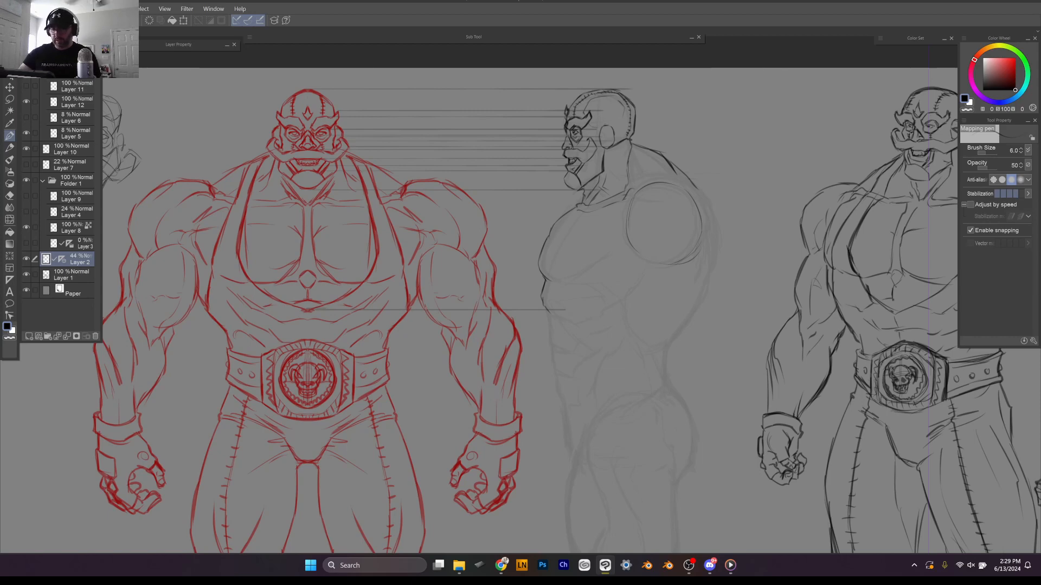
left_click_drag(559, 310, 685, 310)
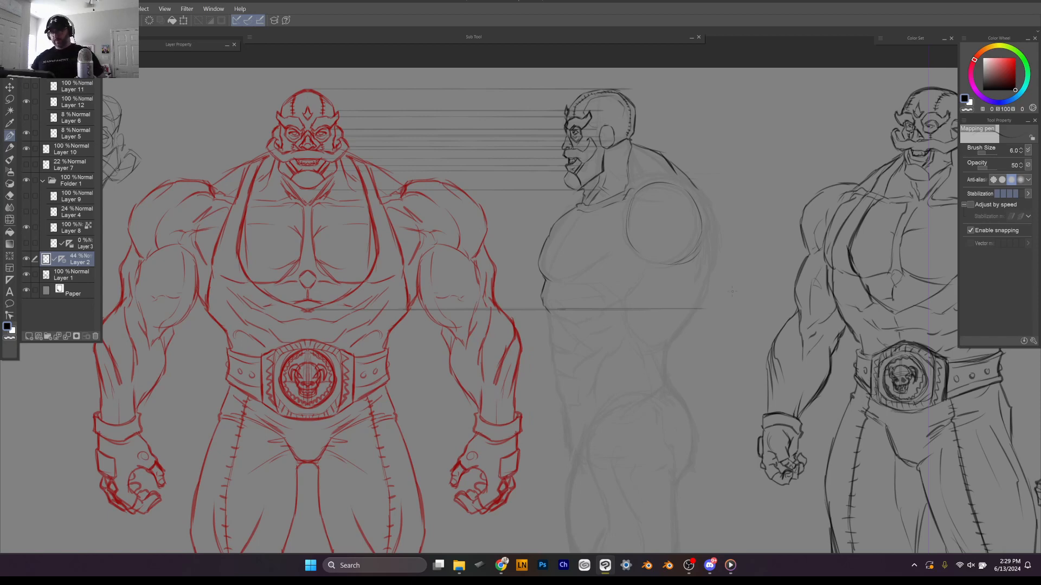
Step: Draw horizontal guides on Layer 2 from the front view's belt and buckle edges across the side-view waist, and make Layer 12 active
scroll(672, 250, "down", 2)
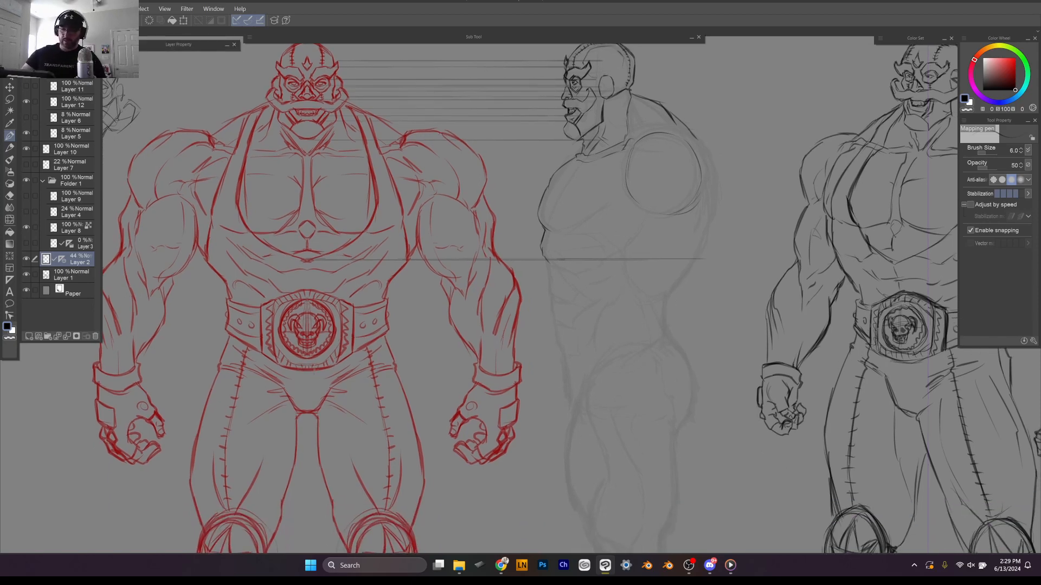
left_click_drag(320, 398, 647, 399)
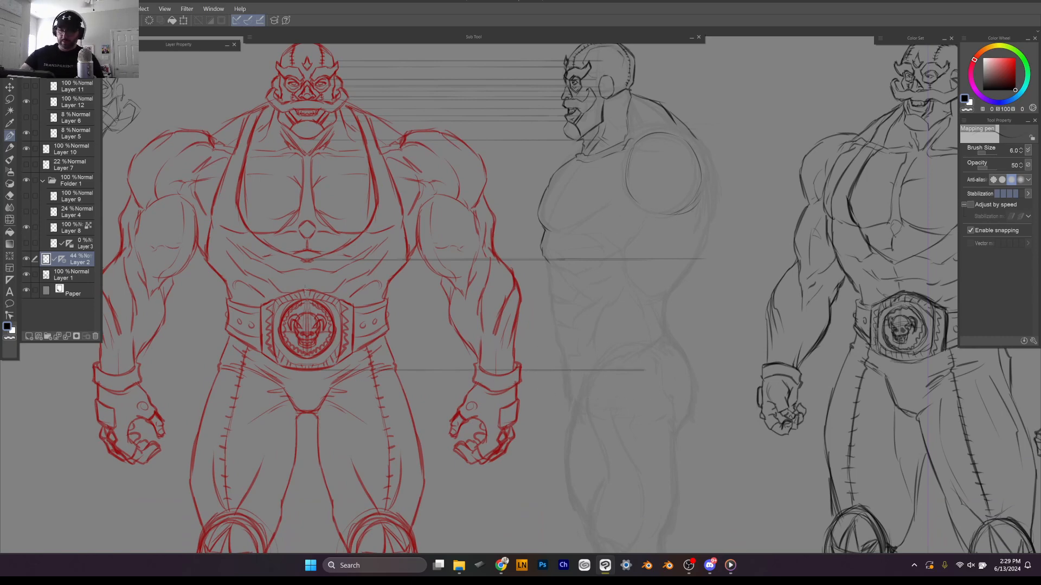
left_click_drag(322, 318, 657, 317)
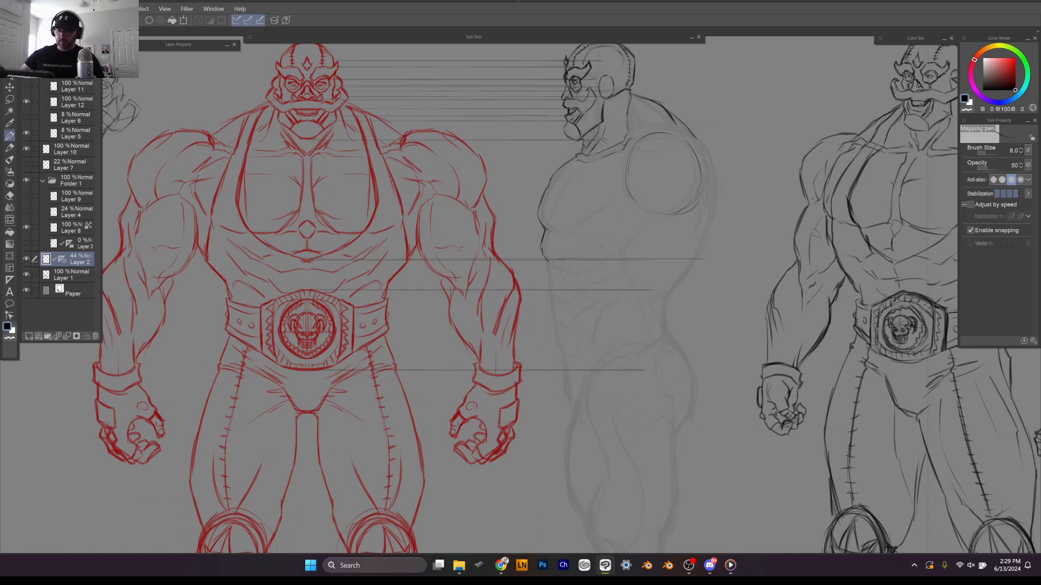
left_click_drag(355, 300, 636, 300)
left_click_drag(338, 363, 644, 364)
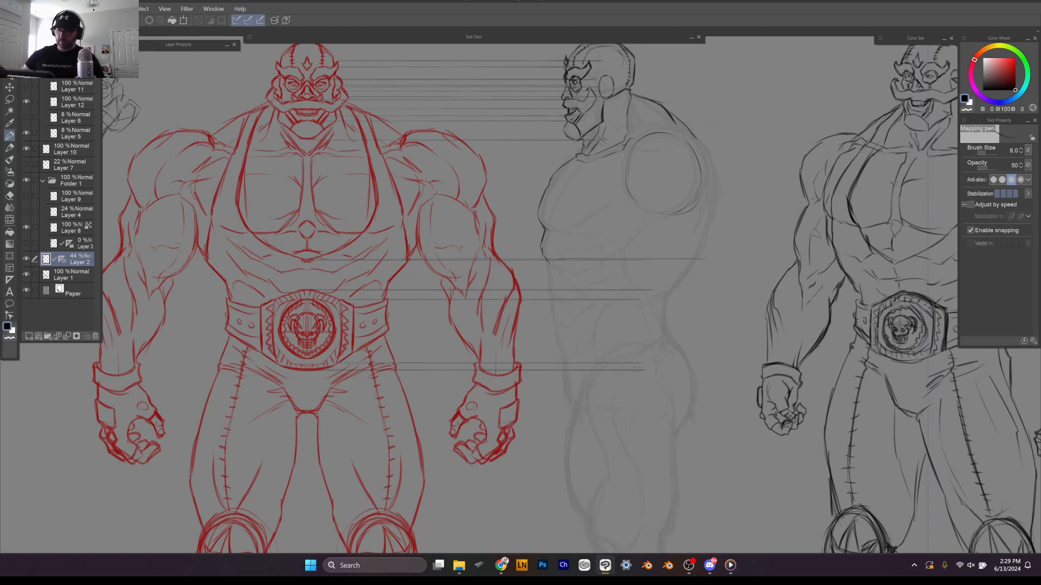
left_click_drag(374, 352, 609, 341)
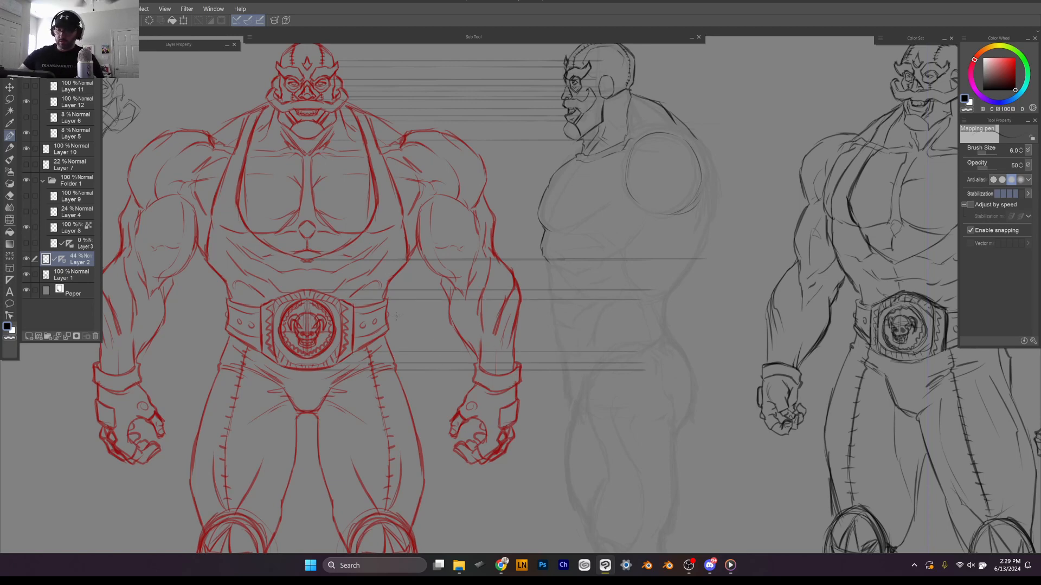
left_click_drag(399, 307, 602, 307)
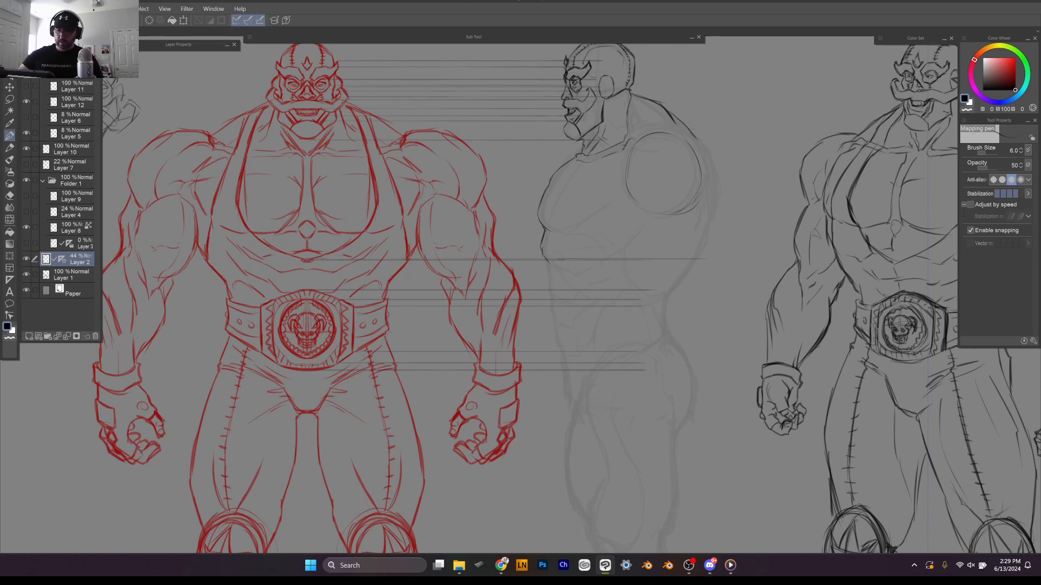
left_click_drag(395, 334, 667, 335)
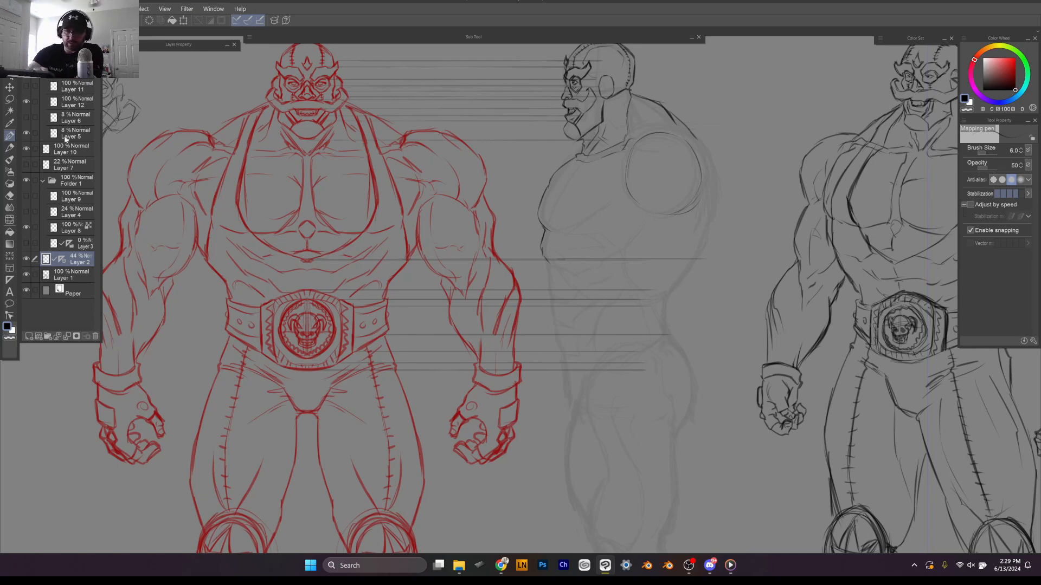
left_click(93, 101)
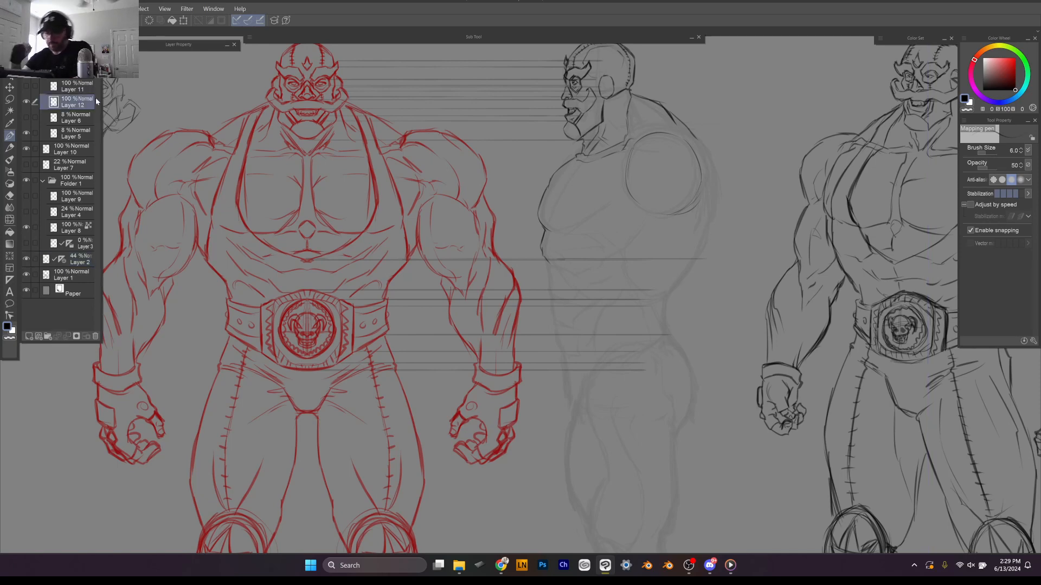
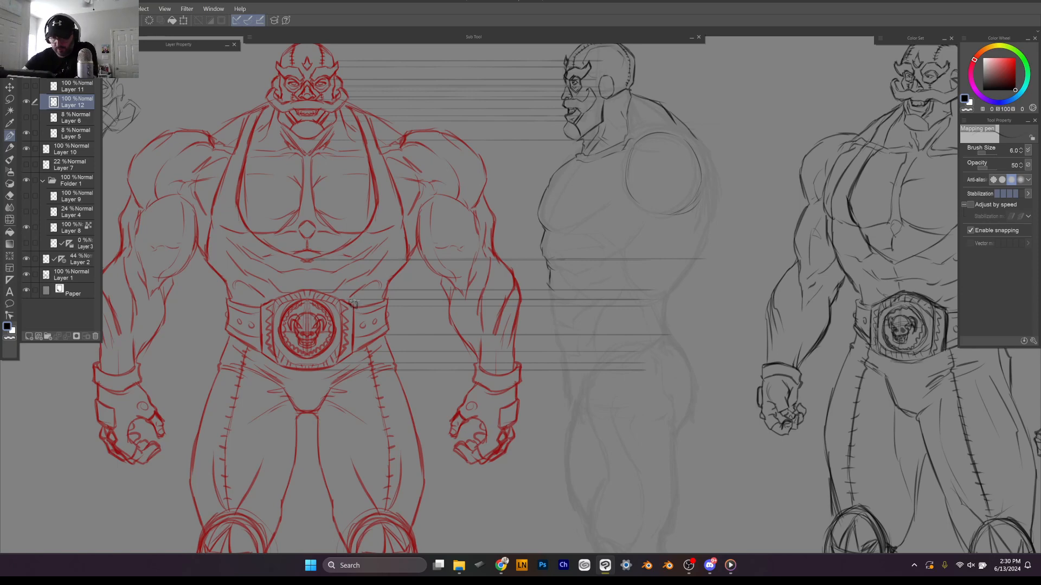
left_click_drag(354, 280, 352, 302)
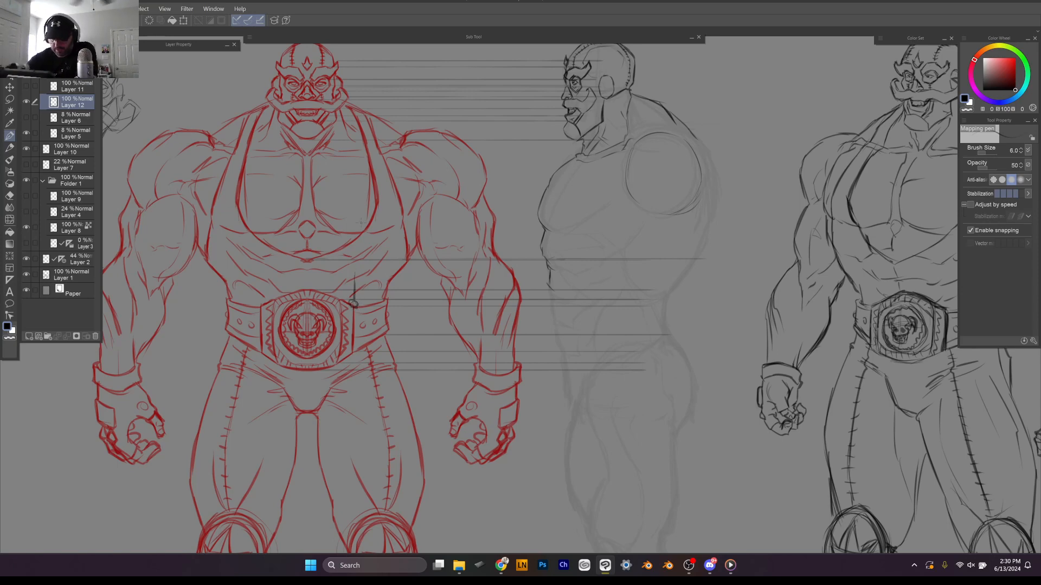
key("ctrl+z")
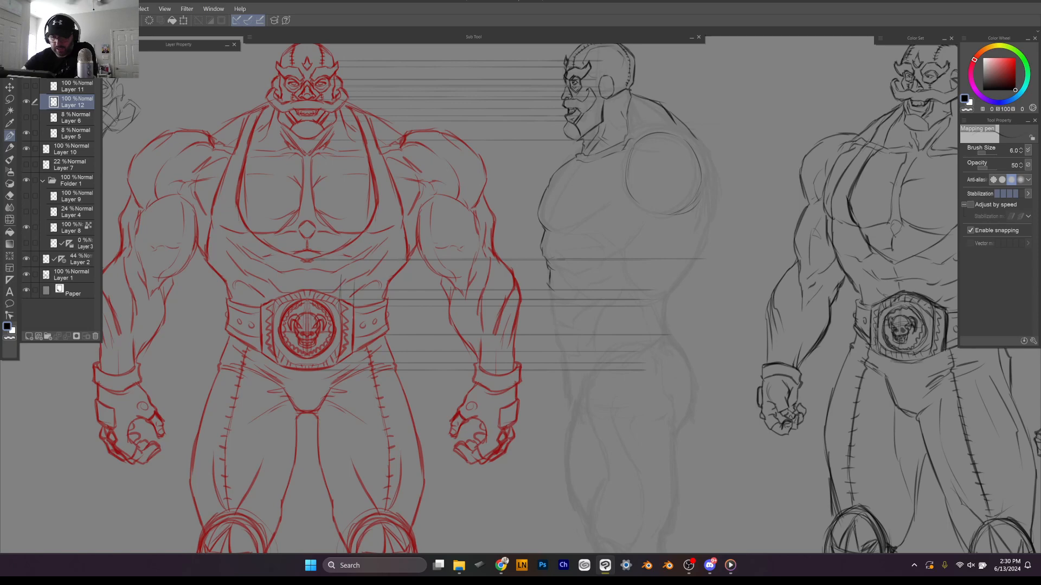
key("ctrl+z")
key("ctrl+z")
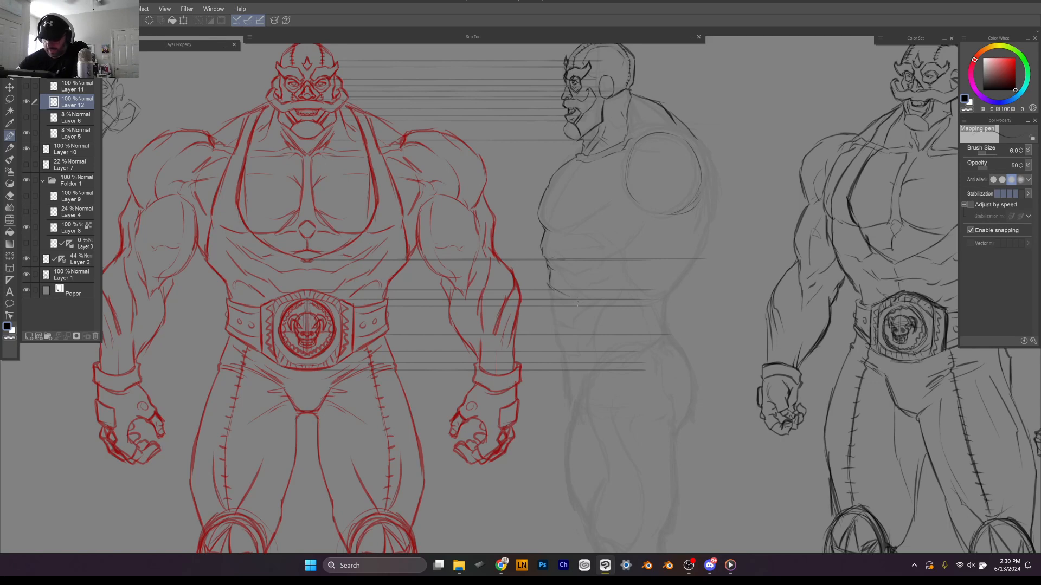
Step: Draw the side view's buckle plate between the guides, with a curved front edge, slanted upper and lower edges and two vertical lines behind
left_click_drag(574, 301, 556, 292)
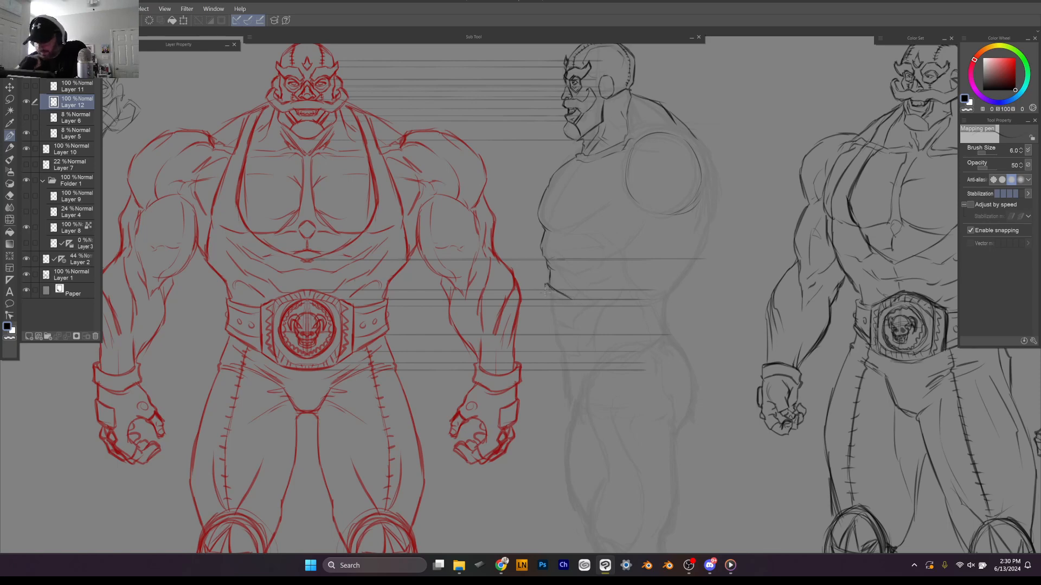
left_click_drag(547, 286, 545, 332)
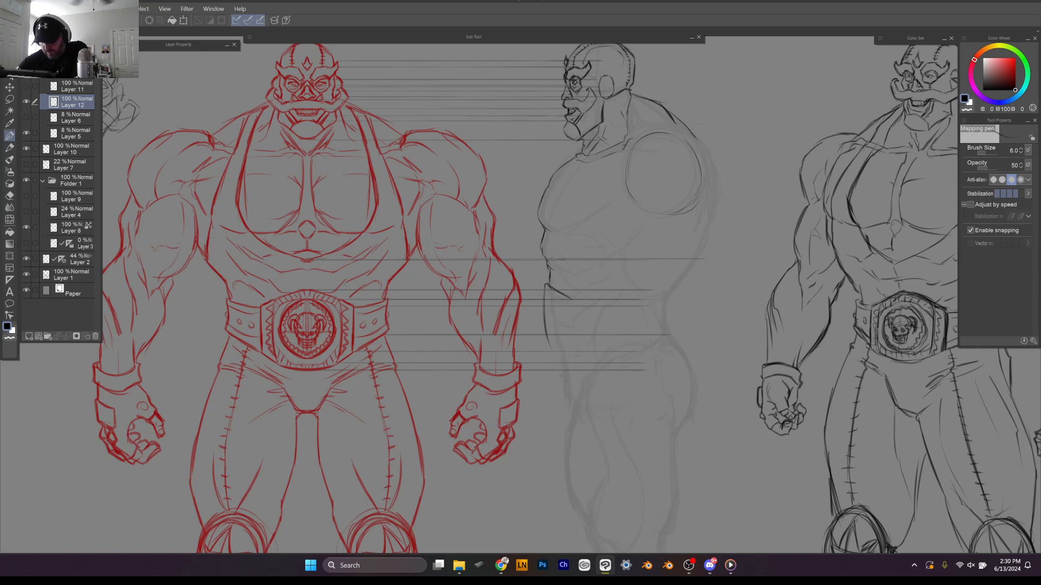
left_click_drag(546, 342, 557, 366)
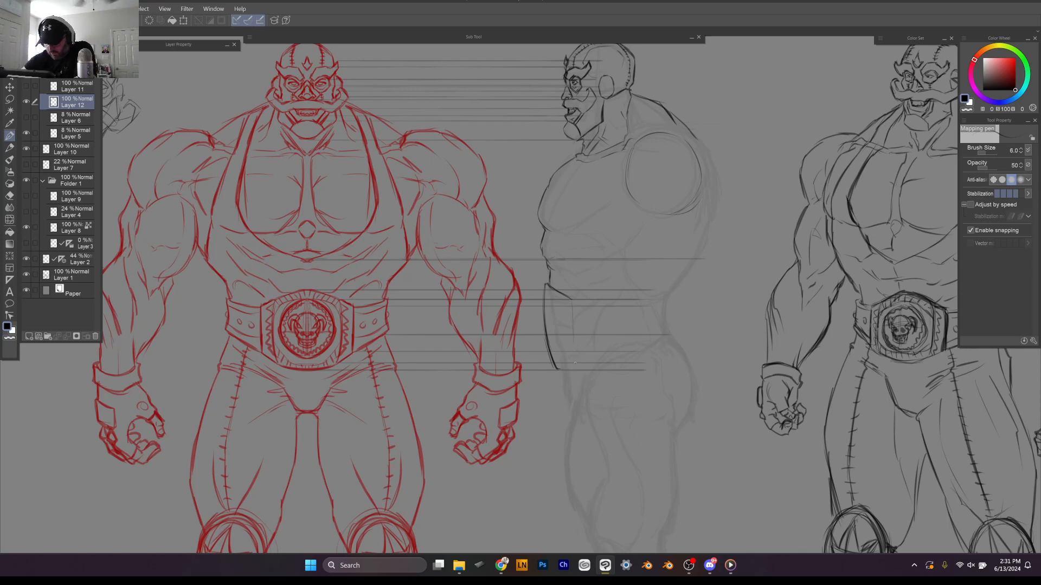
mouse_move(571, 313)
left_mouse_down()
mouse_move(574, 363)
mouse_move(559, 373)
mouse_move(574, 358)
left_mouse_up()
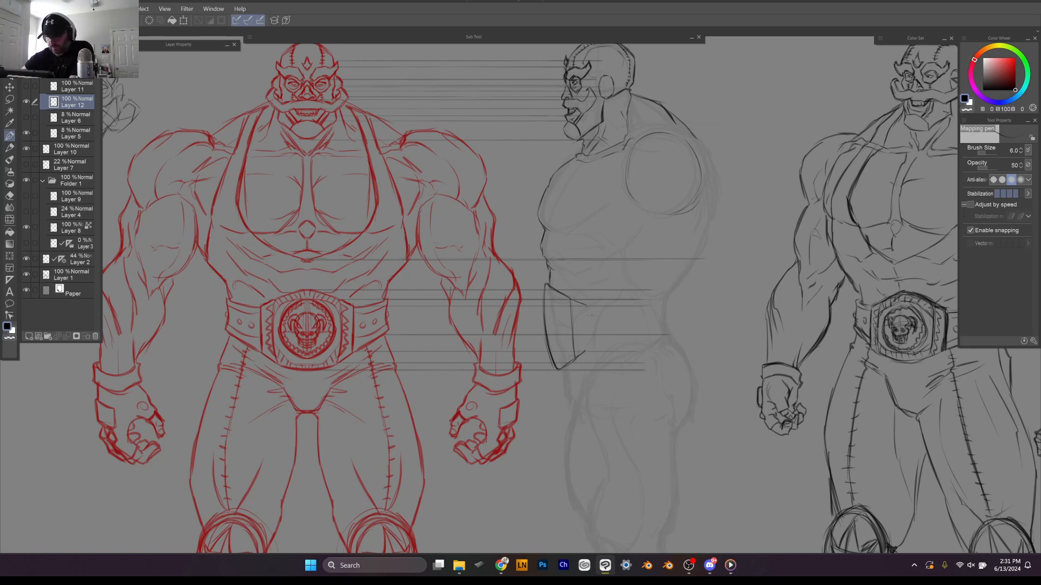
left_click_drag(586, 309, 586, 348)
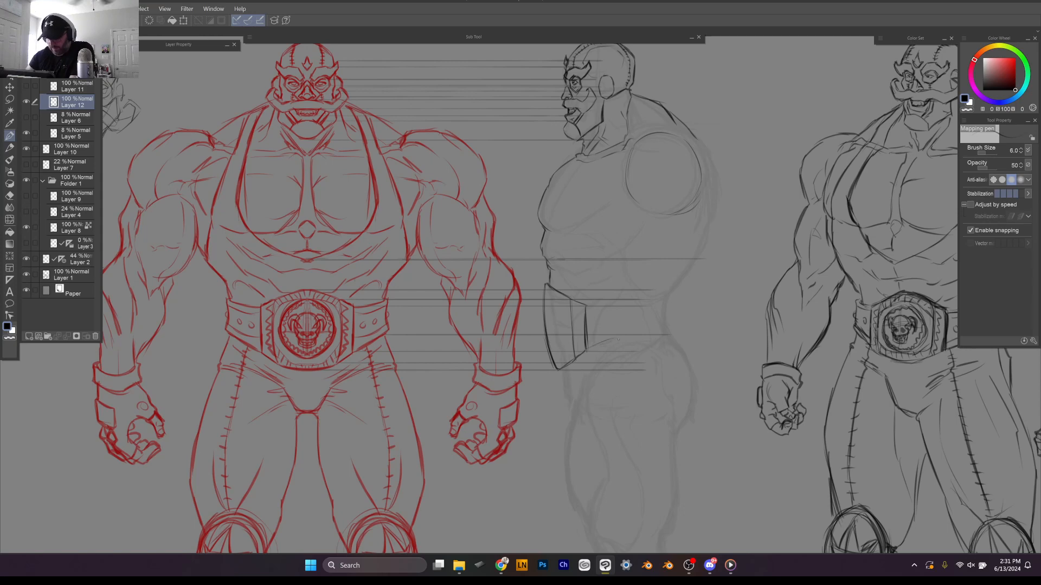
Step: Draw the belt strap's upper and lower edges from the buckle plate around the waist to the side view's back
left_click_drag(620, 337, 600, 343)
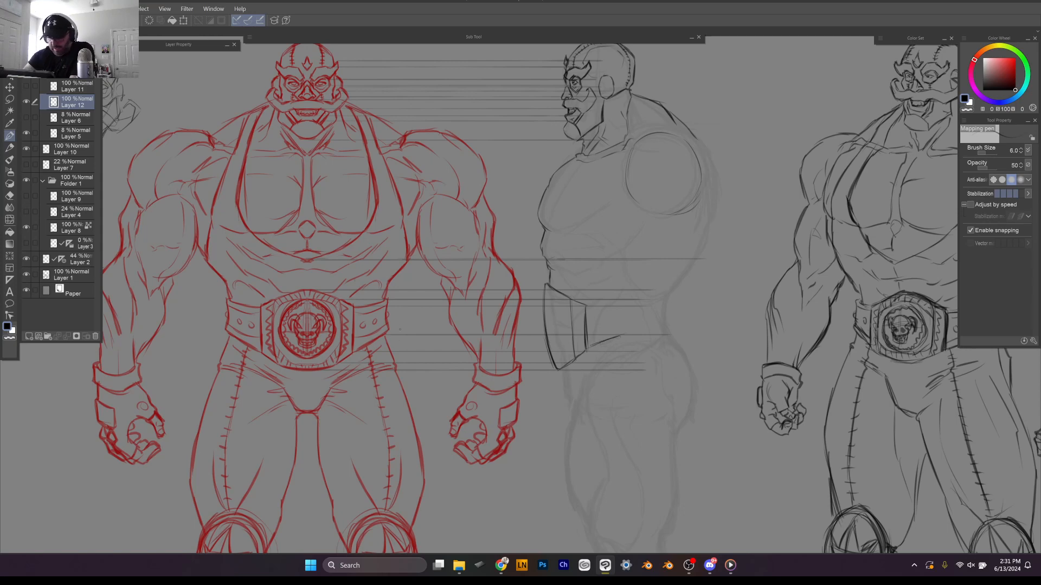
left_click_drag(394, 328, 399, 328)
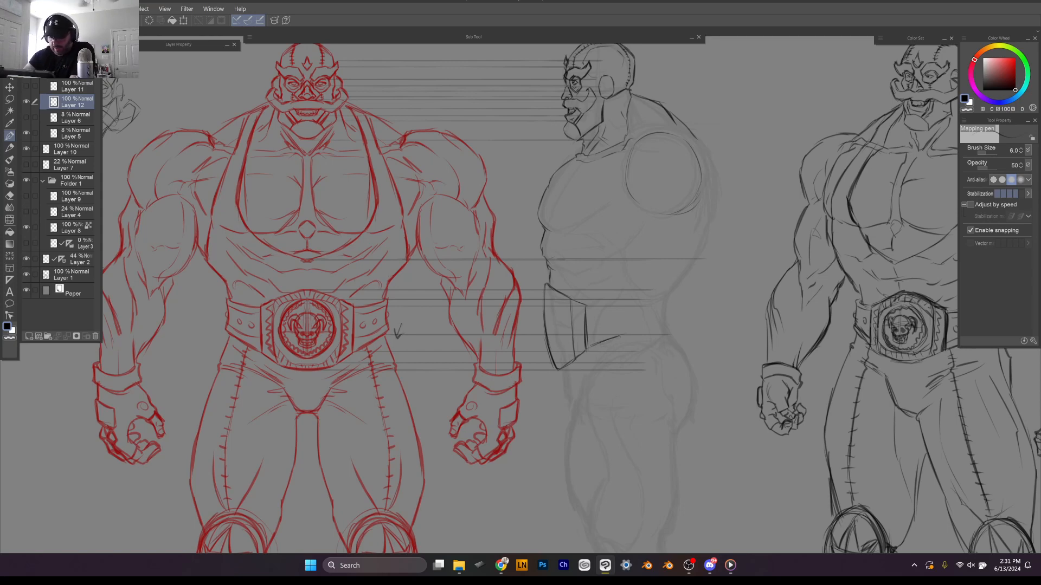
key("ctrl+z")
left_click_drag(626, 332, 672, 337)
mouse_move(588, 305)
left_mouse_down()
mouse_move(632, 297)
mouse_move(670, 310)
mouse_move(619, 301)
mouse_move(669, 325)
left_mouse_up()
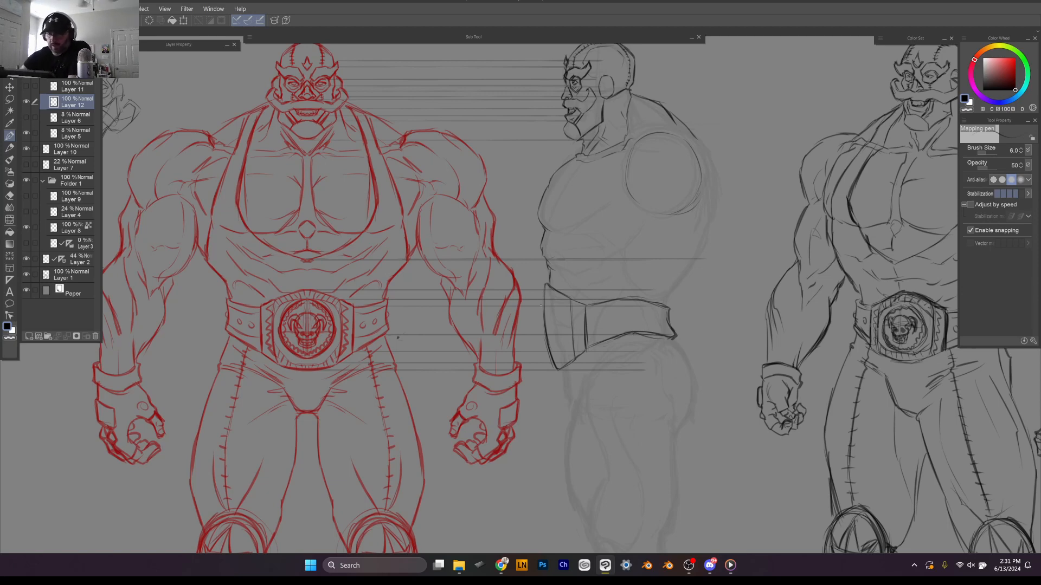
Step: Redraw horizontal guides on Layer 2 from the top and bottom of the front buckle's round medallion to the side-view buckle
left_click(81, 263)
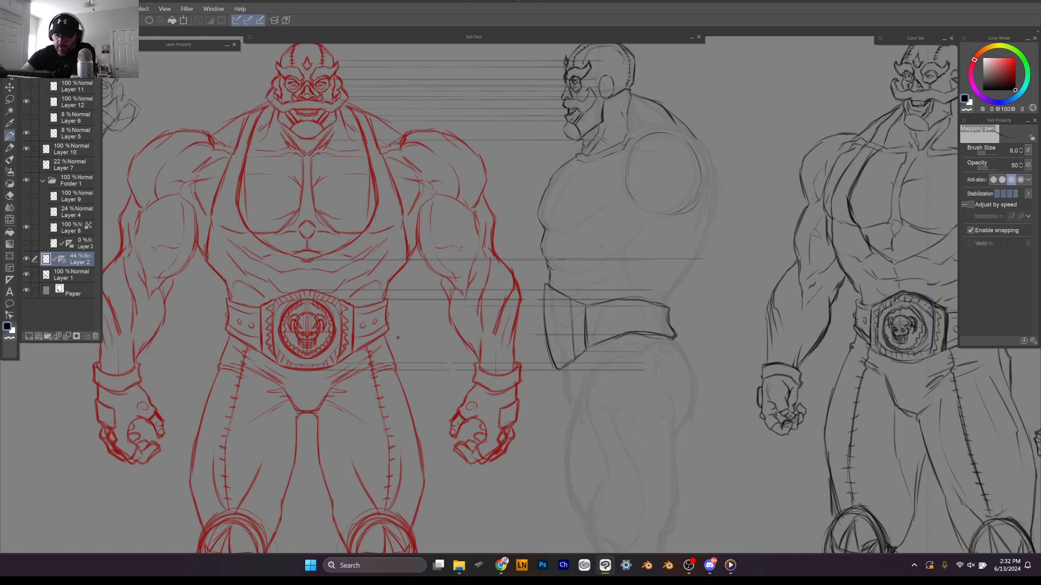
left_click_drag(381, 298, 571, 299)
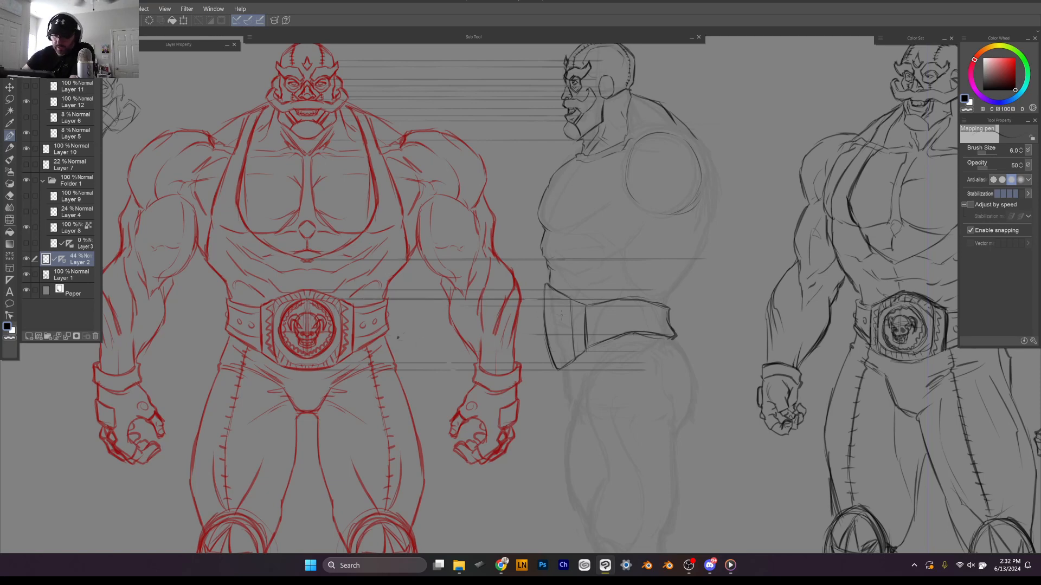
left_click_drag(350, 356, 579, 356)
key("ctrl+z")
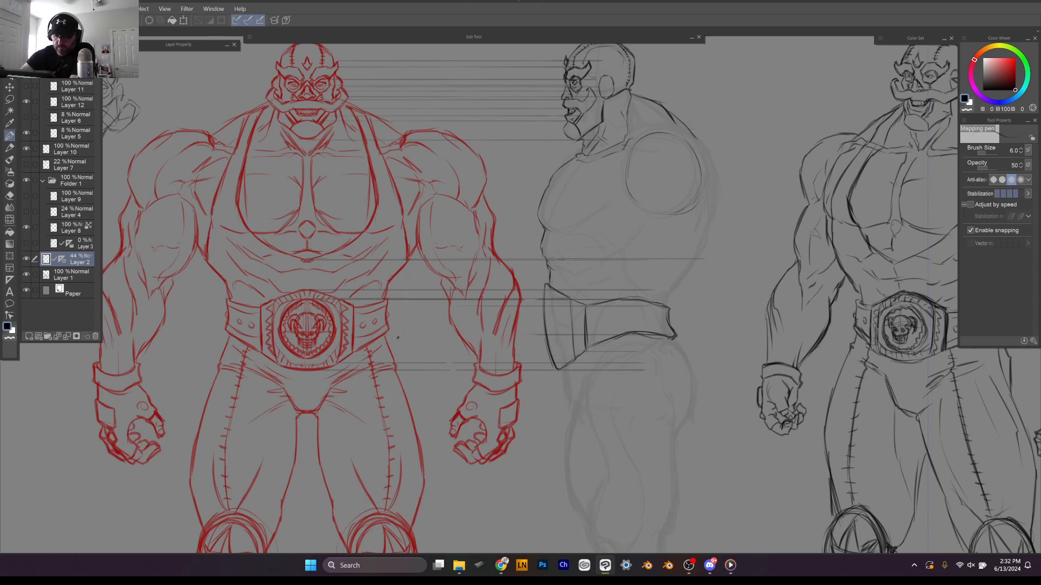
left_click_drag(371, 358, 586, 358)
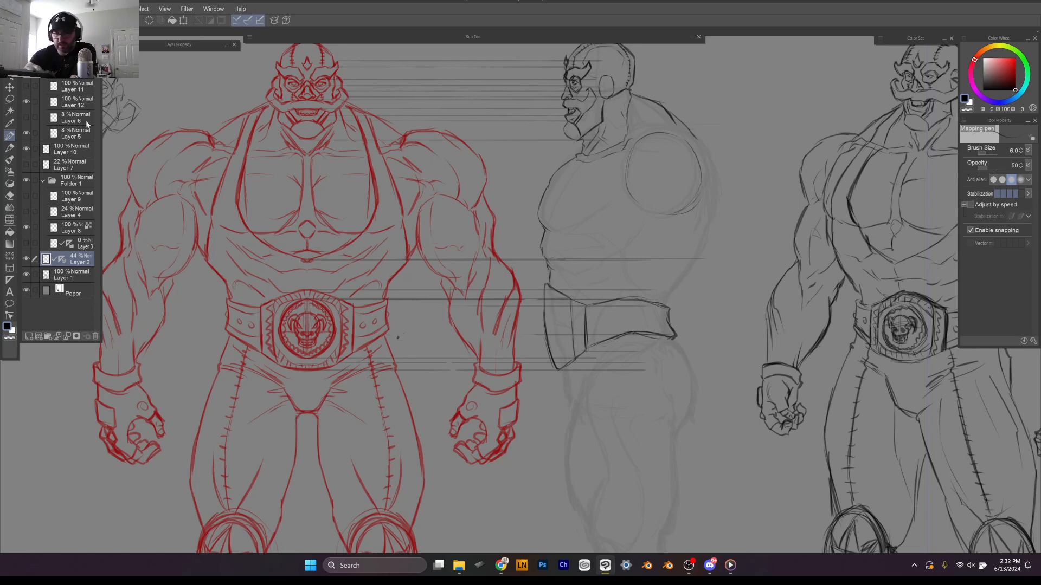
Step: On Layer 12, draw the buckle's round medallion as a narrow ellipse protruding from the front of the side-view plate
left_click(76, 102)
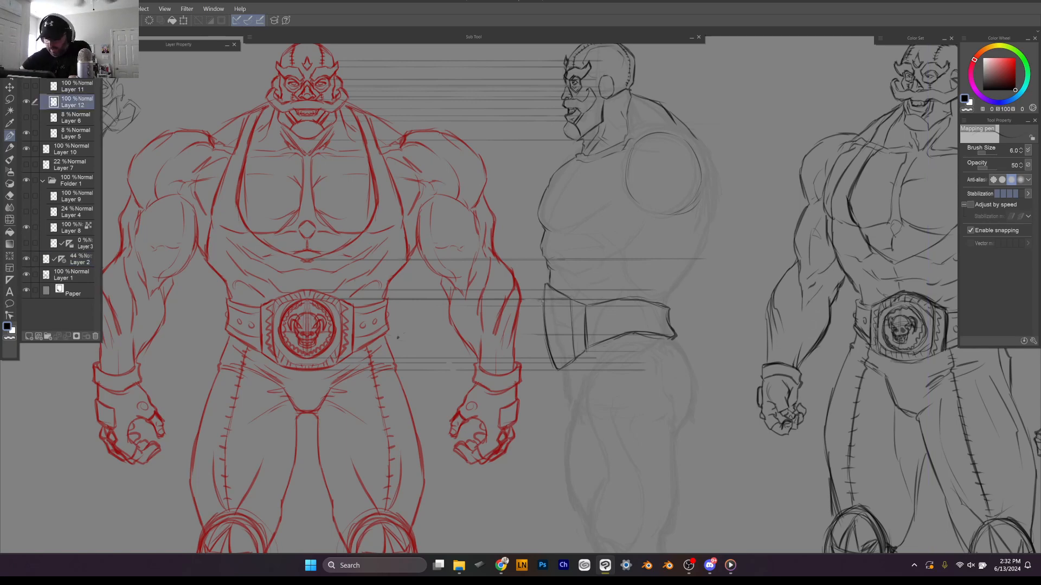
left_click_drag(543, 301, 541, 342)
left_click_drag(541, 302, 541, 338)
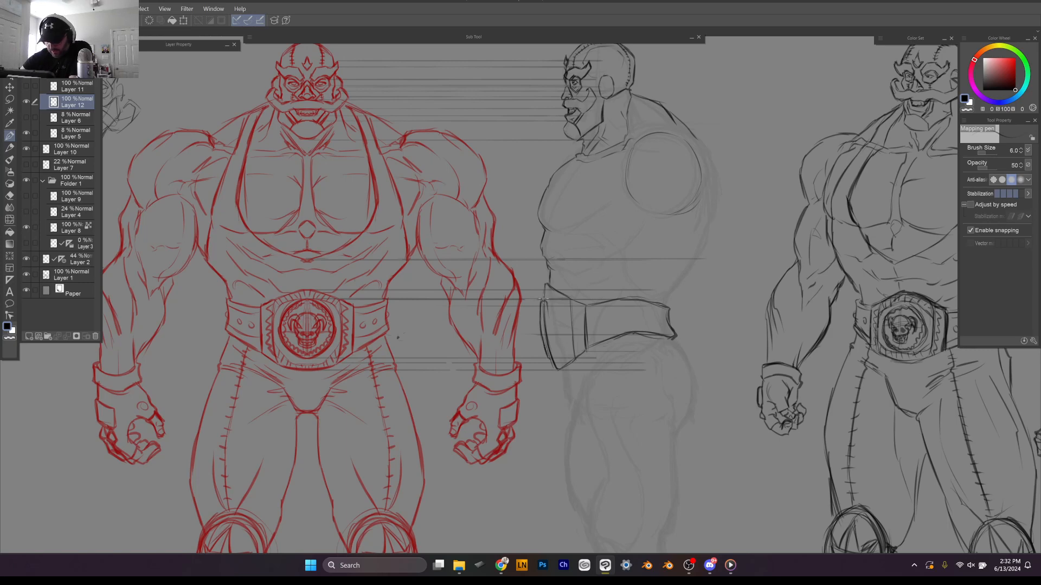
mouse_move(543, 299)
left_mouse_down()
mouse_move(541, 328)
mouse_move(554, 346)
left_mouse_up()
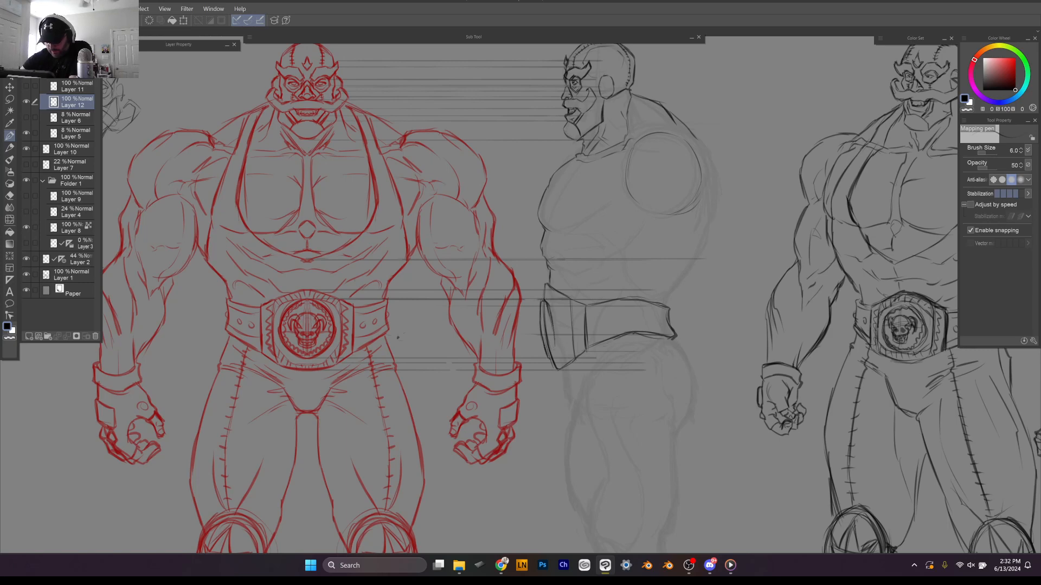
left_click_drag(548, 304, 552, 344)
mouse_move(544, 300)
left_mouse_down()
mouse_move(549, 359)
mouse_move(544, 306)
left_mouse_up()
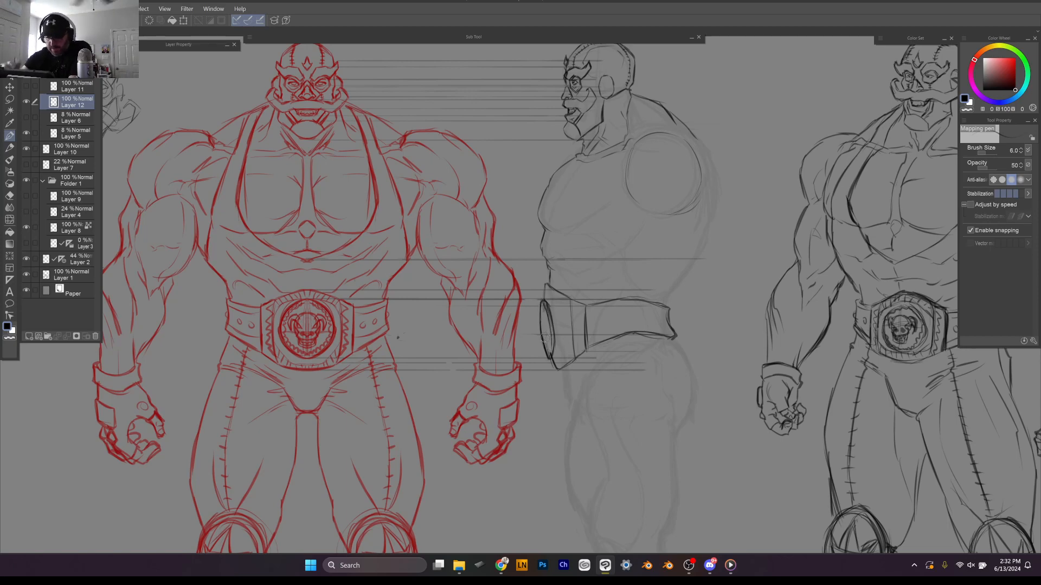
Step: Sketch the skull emblem inside the side-view medallion and add the jagged trim along the buckle plate's lower and upper edges
scroll(543, 337, "up", 1)
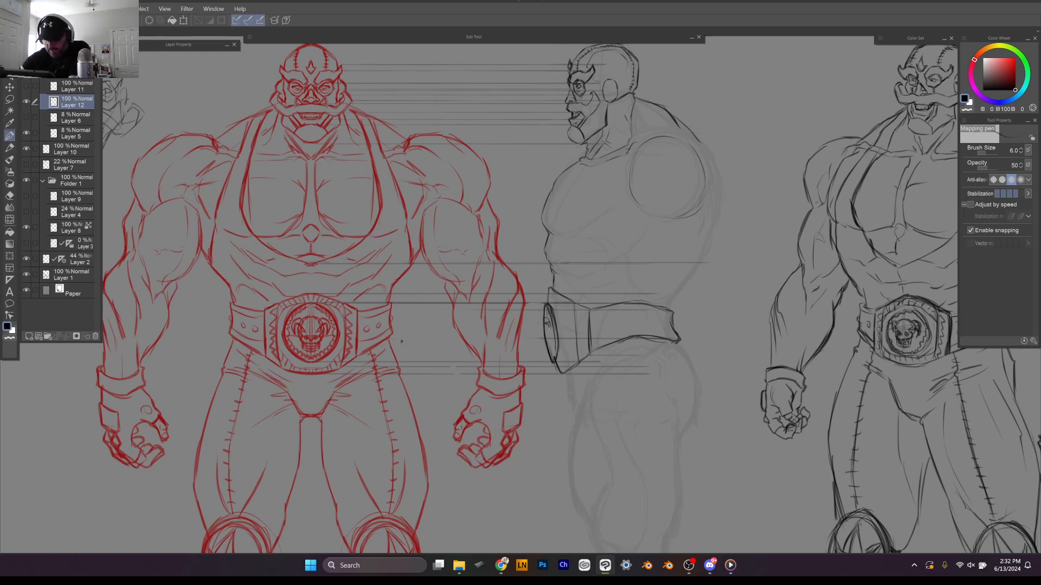
left_click_drag(549, 326, 546, 324)
left_click_drag(555, 345, 553, 359)
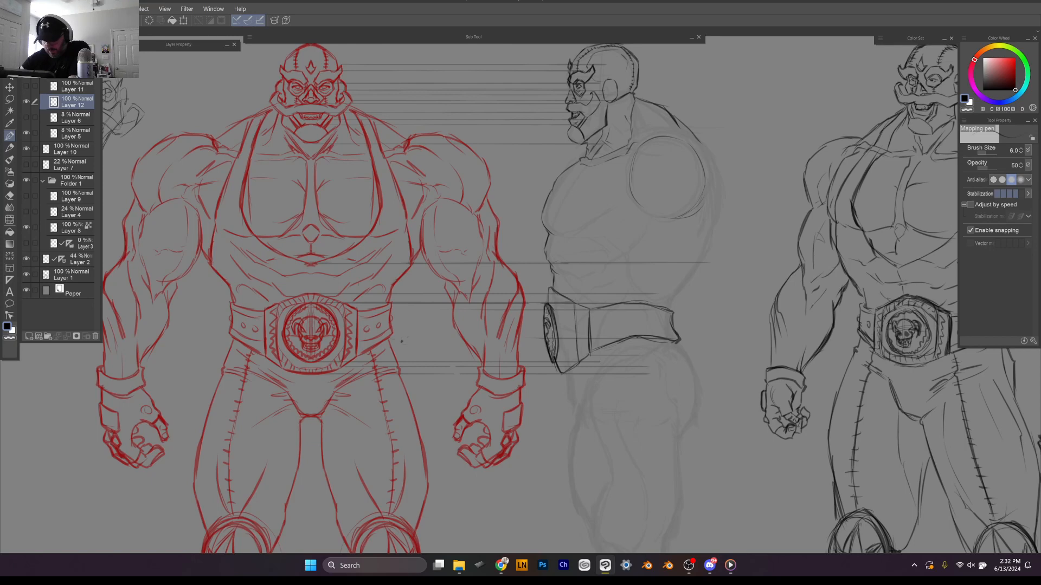
left_click_drag(548, 307, 544, 323)
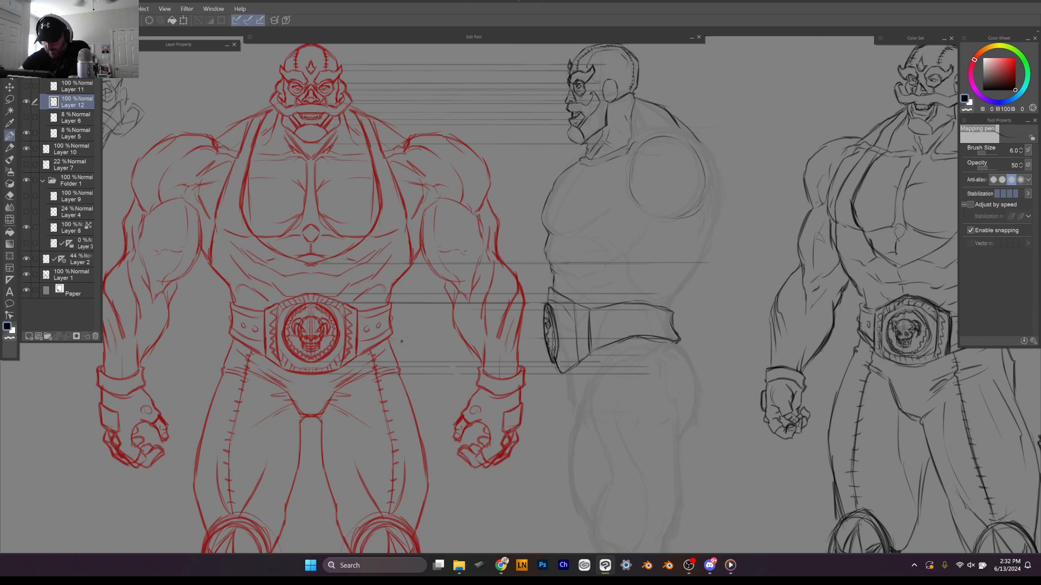
mouse_move(567, 365)
left_mouse_down()
mouse_move(573, 352)
mouse_move(560, 363)
left_mouse_up()
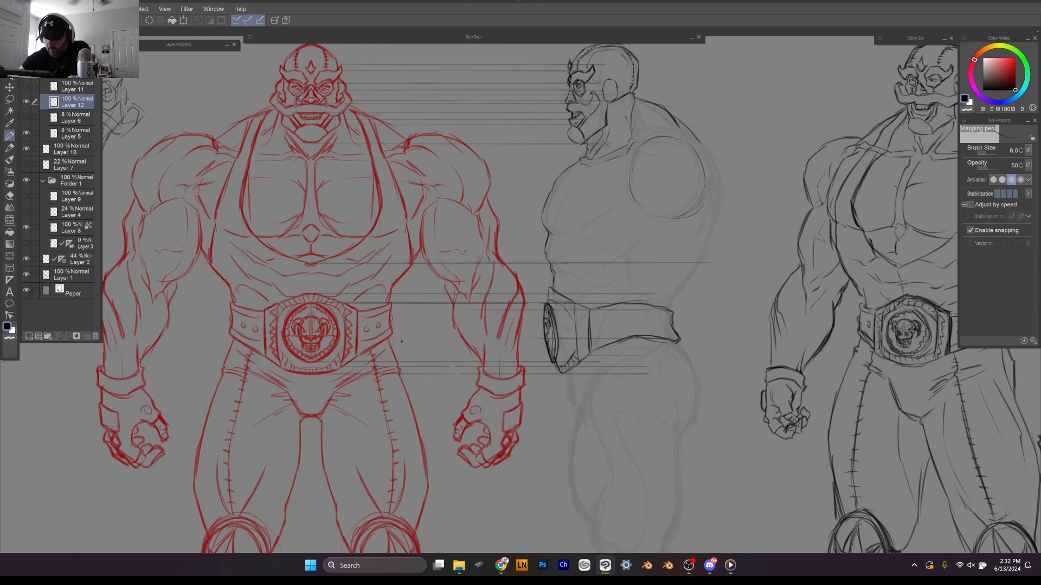
left_click_drag(553, 290, 551, 302)
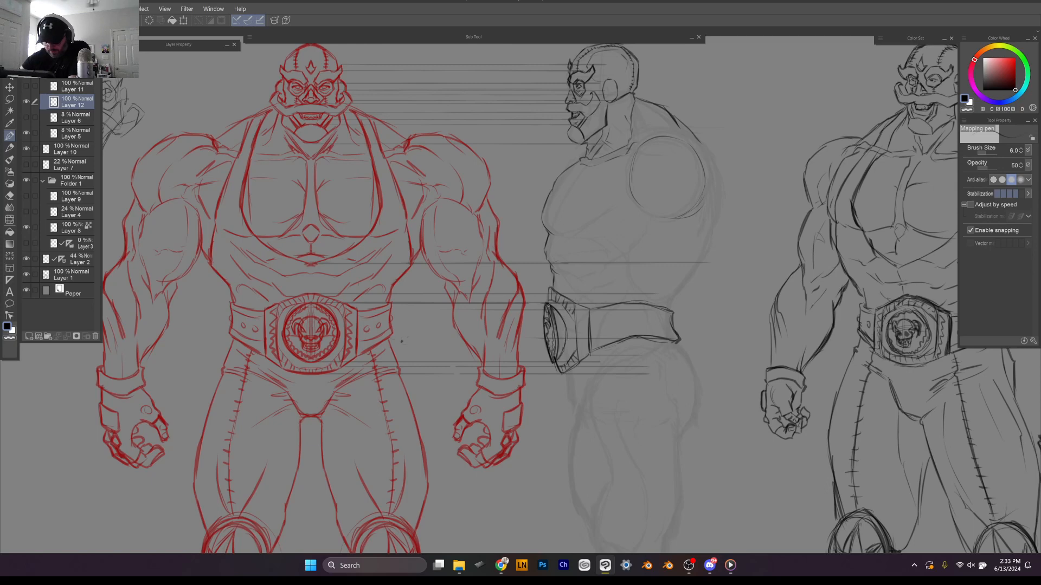
Step: Redraw the side-view medallion as a wider ellipse with a darker rim and rough in its emblem again
mouse_move(553, 310)
left_mouse_down()
mouse_move(565, 344)
mouse_move(555, 332)
mouse_move(550, 347)
mouse_move(550, 309)
mouse_move(554, 356)
left_mouse_up()
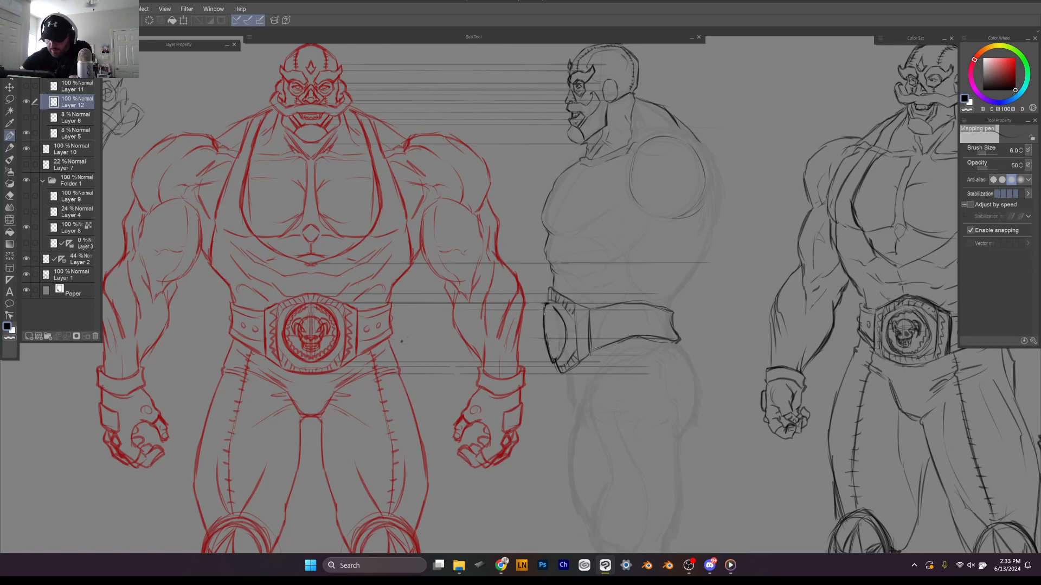
mouse_move(548, 299)
left_mouse_down()
mouse_move(564, 325)
mouse_move(555, 361)
mouse_move(562, 348)
mouse_move(546, 304)
mouse_move(564, 357)
left_mouse_up()
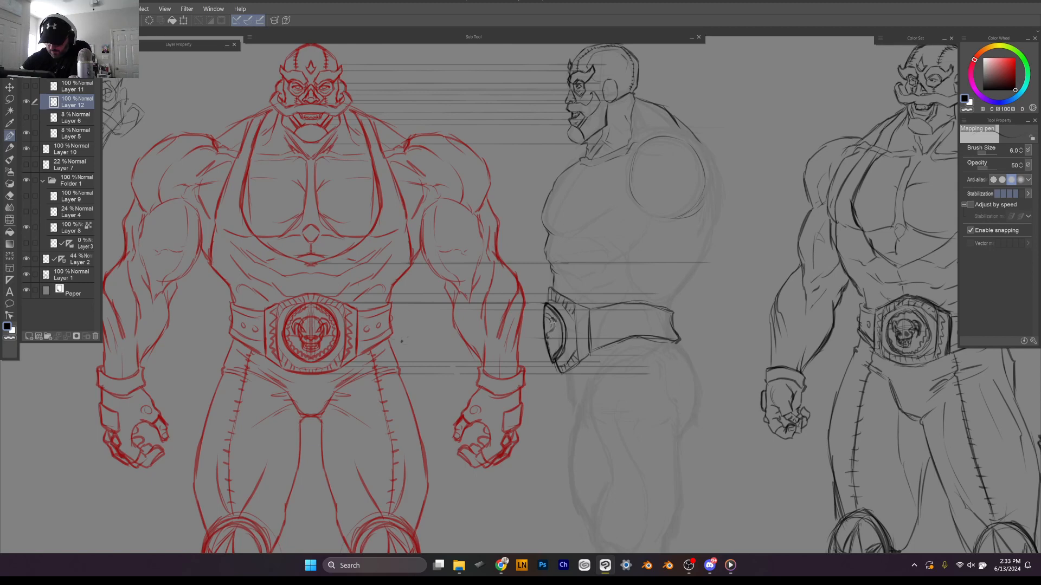
Step: Darken the skull emblem in the side-view medallion and add zigzag trim down the rear edge of the buckle plate
mouse_move(507, 547)
left_mouse_down()
mouse_move(547, 518)
mouse_move(668, 472)
mouse_move(409, 478)
mouse_move(428, 487)
left_mouse_up()
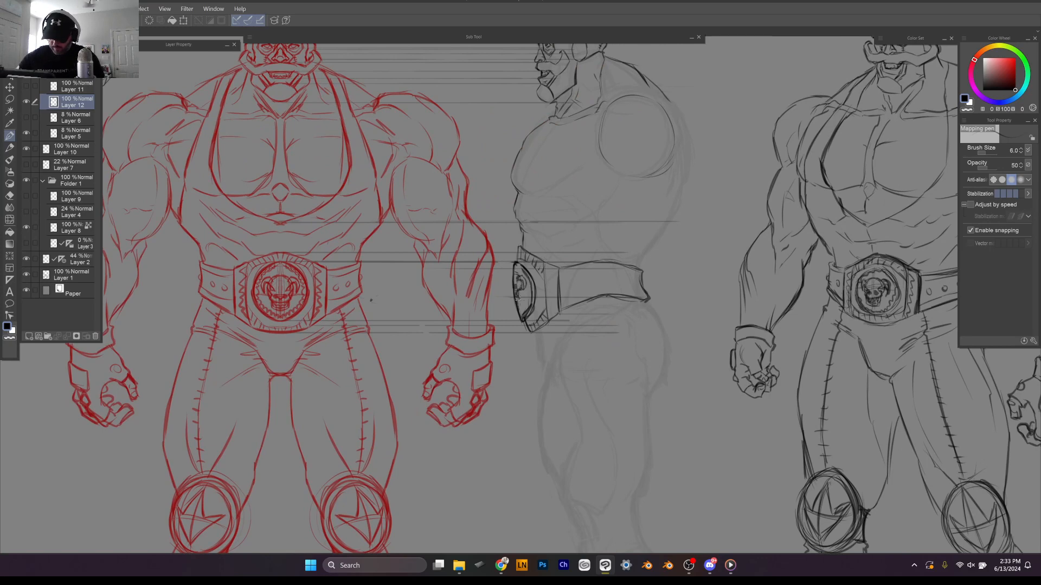
left_click_drag(527, 303, 515, 263)
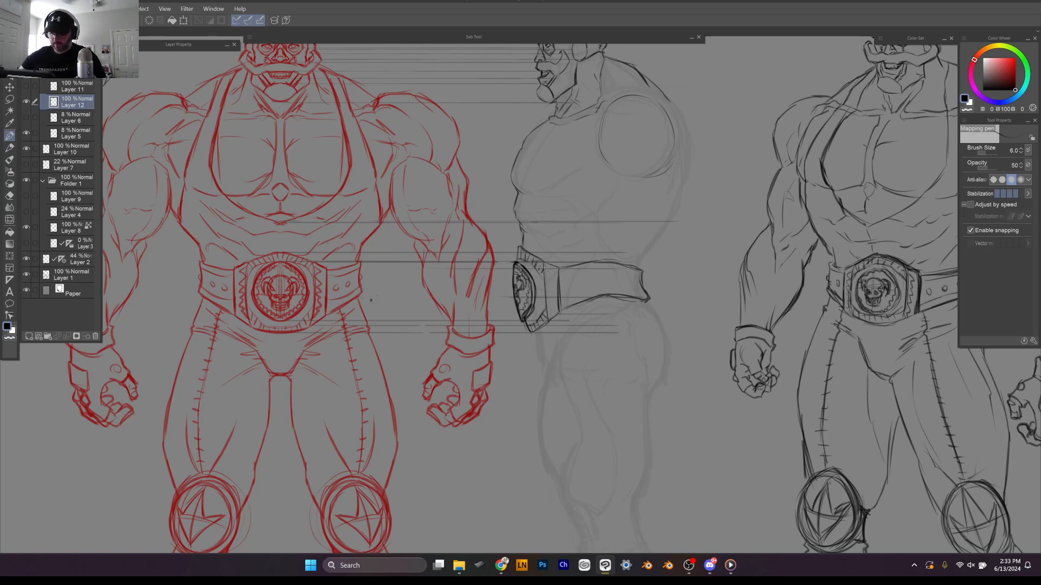
left_click_drag(544, 267, 554, 301)
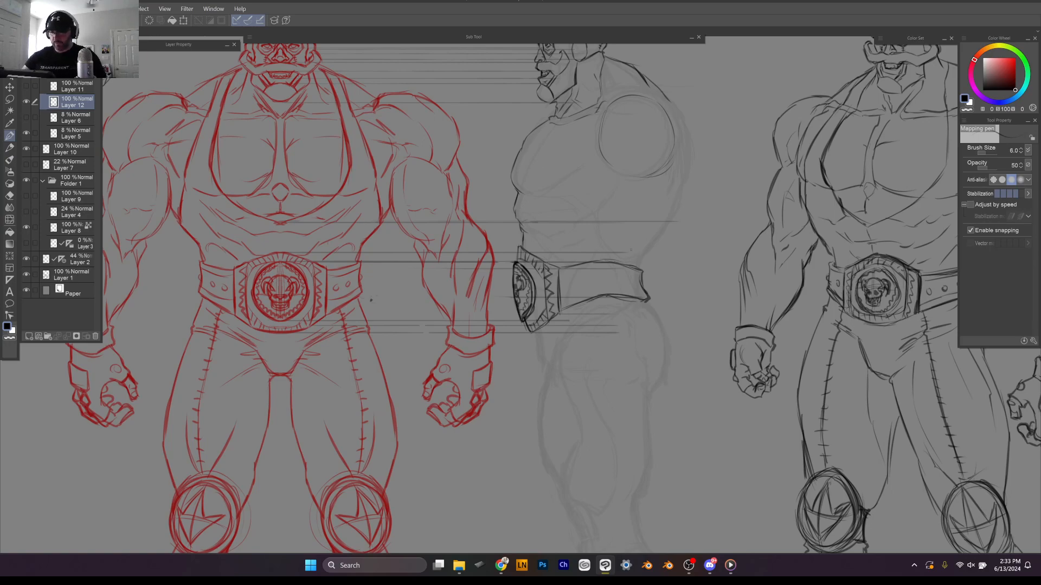
Step: Draw inner border lines along both edges of the side-view belt strap and add a row of round studs between them
left_click_drag(667, 225, 531, 135)
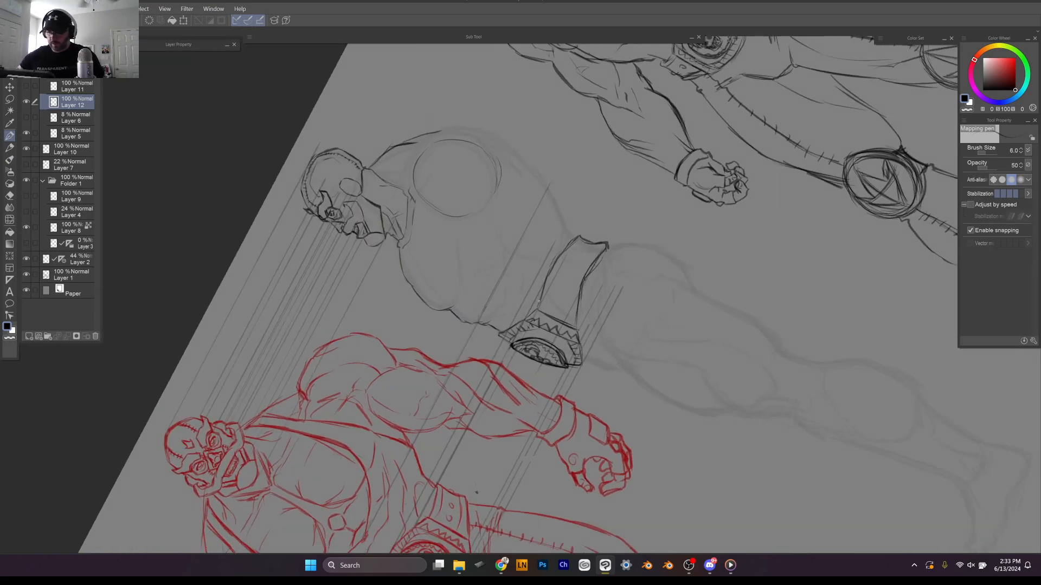
mouse_move(546, 311)
left_mouse_down()
mouse_move(583, 243)
mouse_move(552, 269)
mouse_move(577, 242)
left_mouse_up()
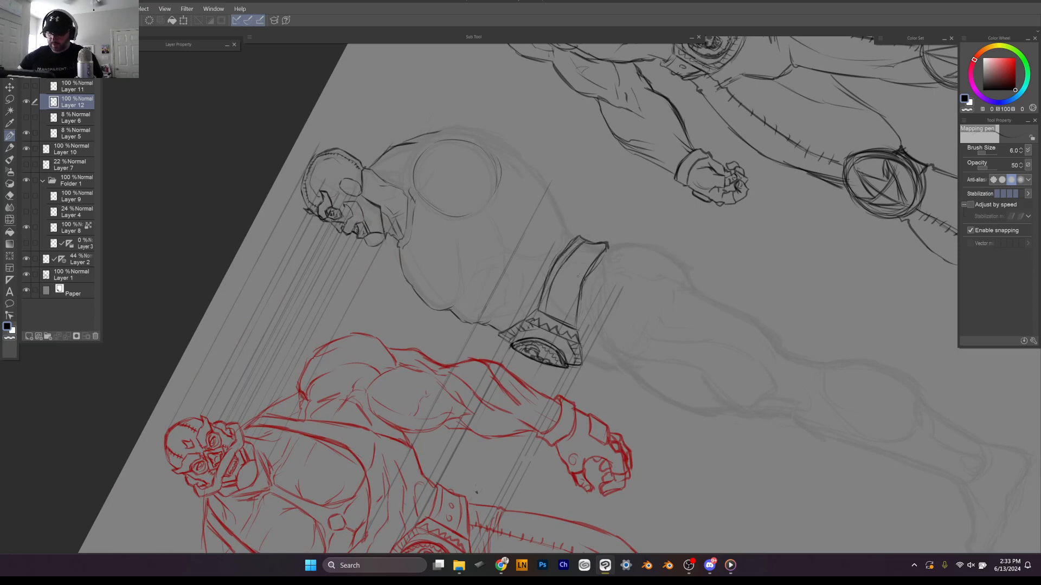
left_click_drag(572, 319, 595, 252)
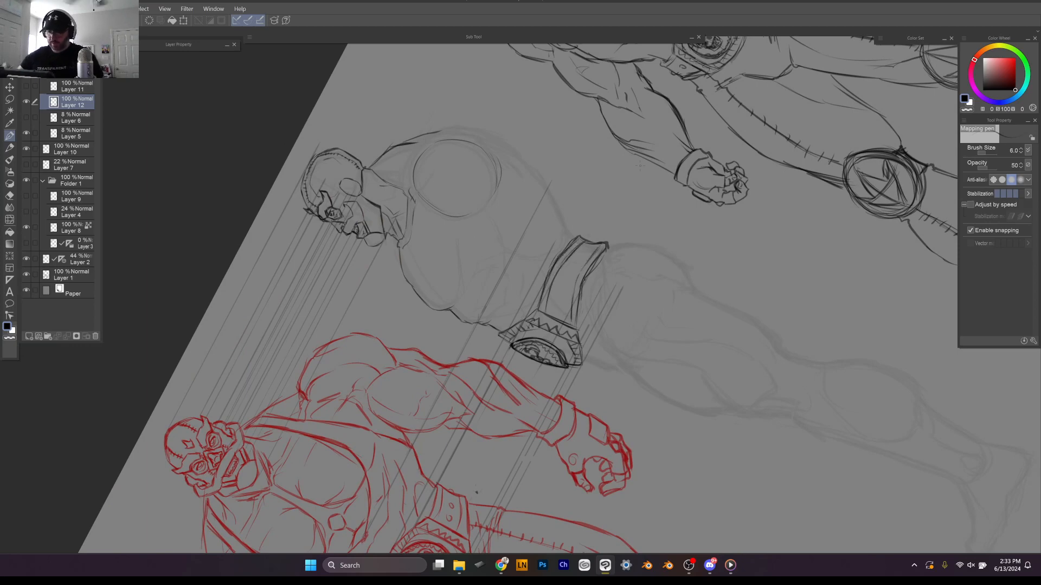
left_click_drag(640, 166, 755, 214)
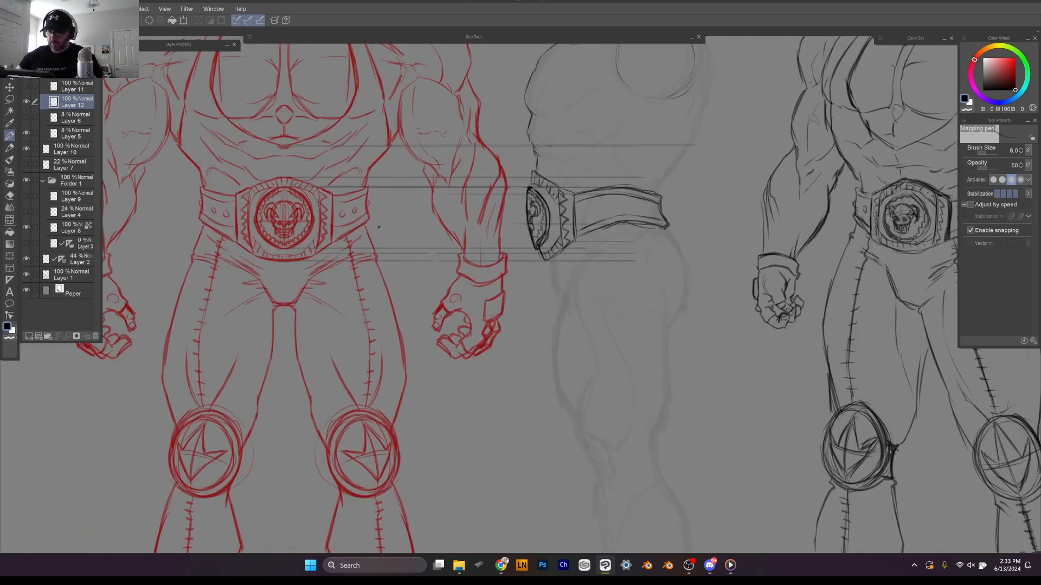
left_click_drag(573, 233, 602, 220)
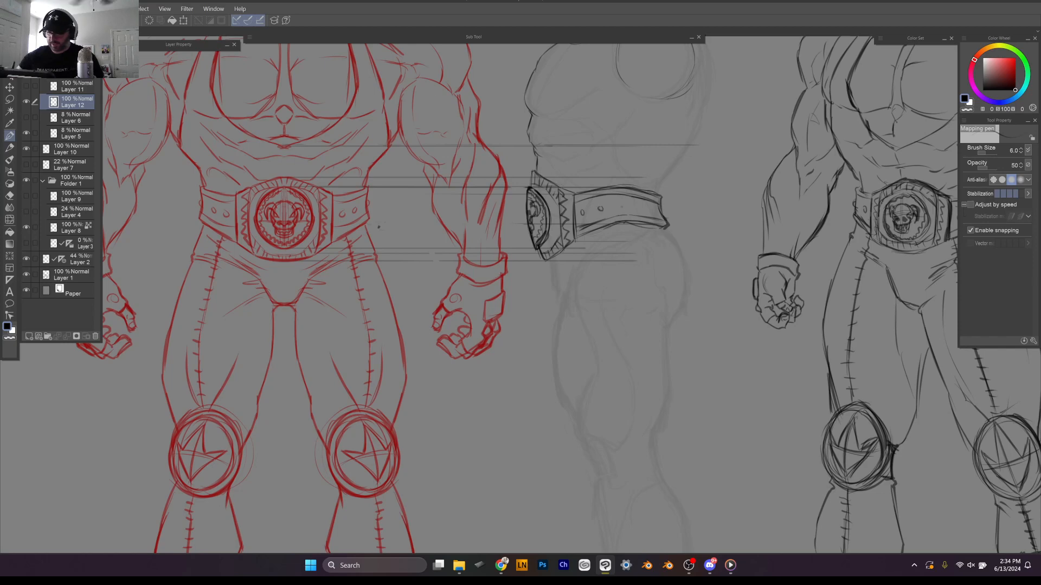
left_click_drag(625, 203, 623, 211)
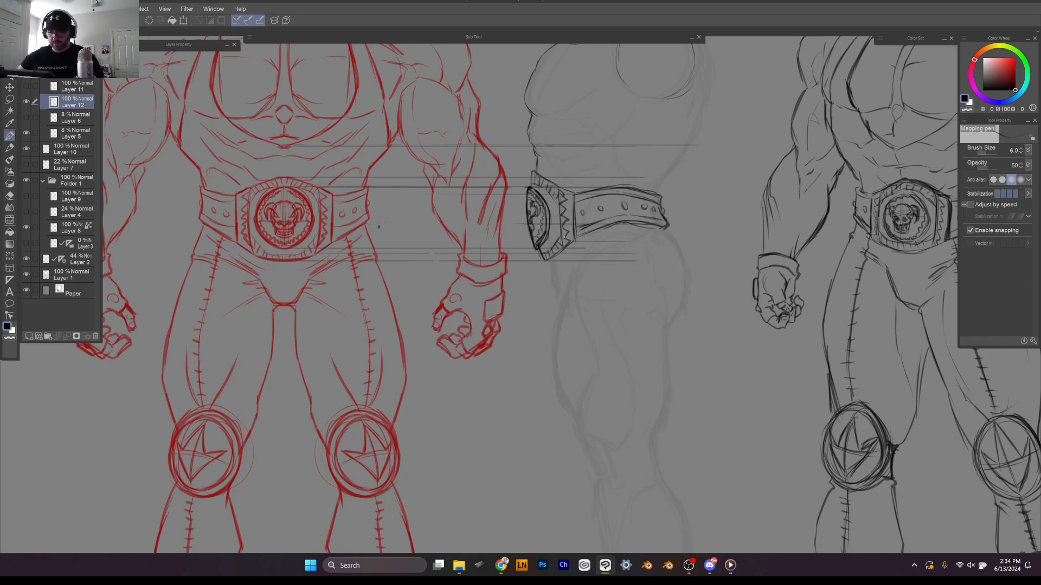
Step: Draw the side-view tights below the belt: the front crotch contour, fabric folds across the hip, and the rounded buttock outline
left_click_drag(552, 278, 553, 261)
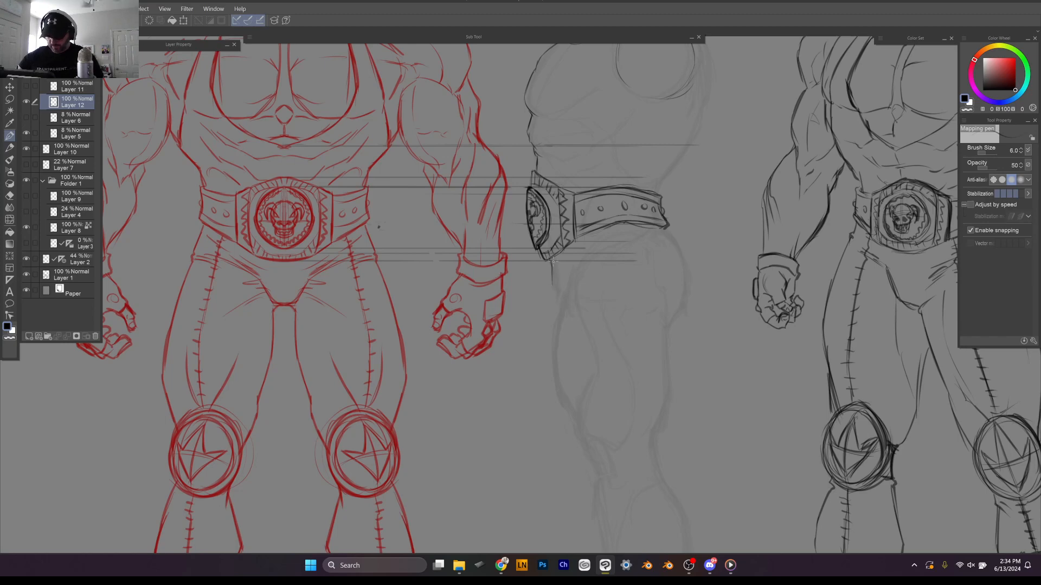
mouse_move(560, 301)
left_mouse_down()
mouse_move(575, 266)
mouse_move(563, 283)
mouse_move(587, 262)
left_mouse_up()
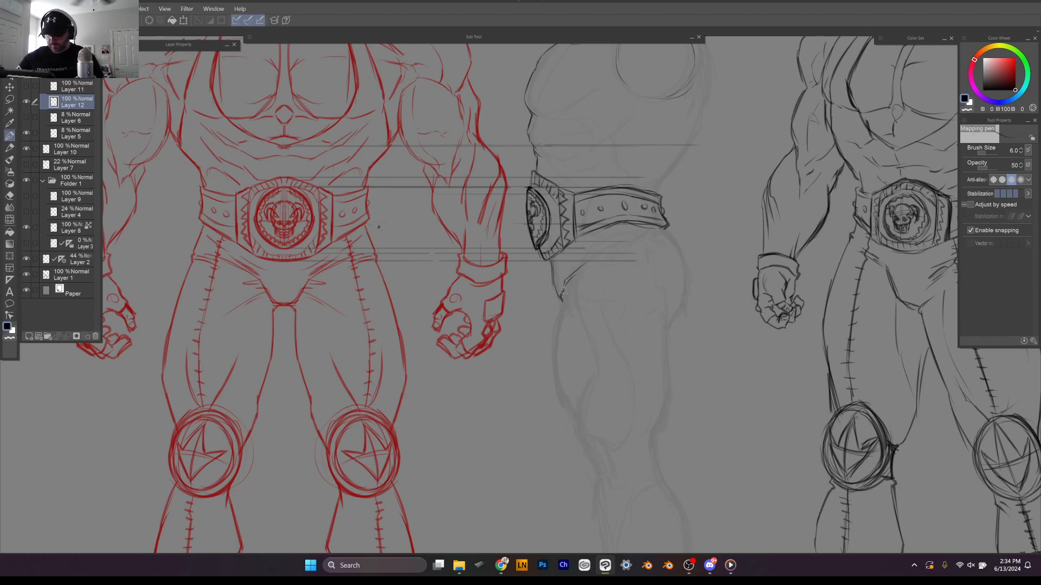
left_click_drag(561, 303, 557, 332)
mouse_move(570, 271)
left_mouse_down()
mouse_move(601, 251)
mouse_move(629, 255)
mouse_move(666, 284)
left_mouse_up()
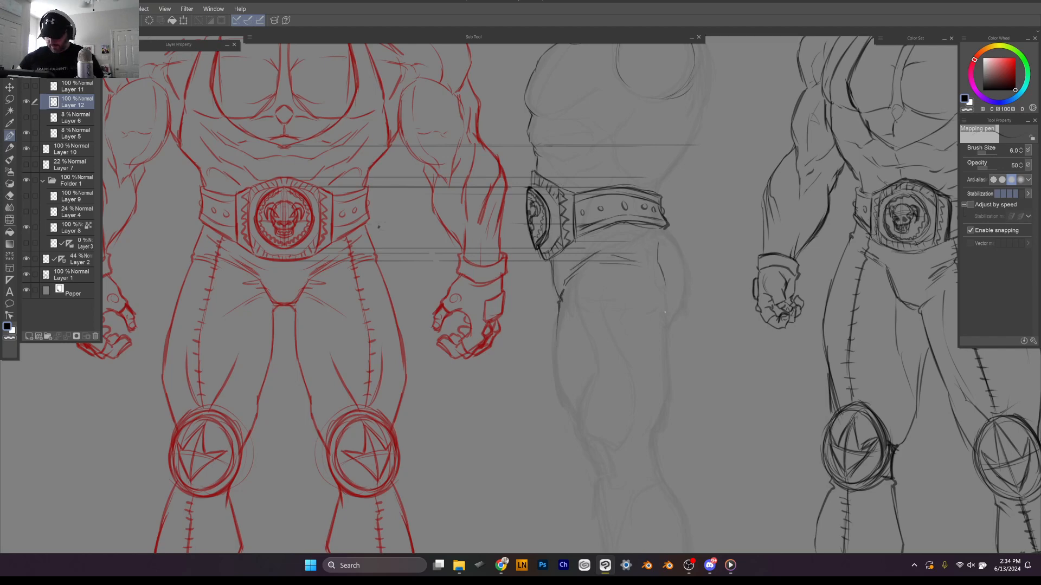
mouse_move(661, 227)
left_mouse_down()
mouse_move(688, 275)
mouse_move(671, 322)
mouse_move(739, 167)
mouse_move(707, 441)
left_mouse_up()
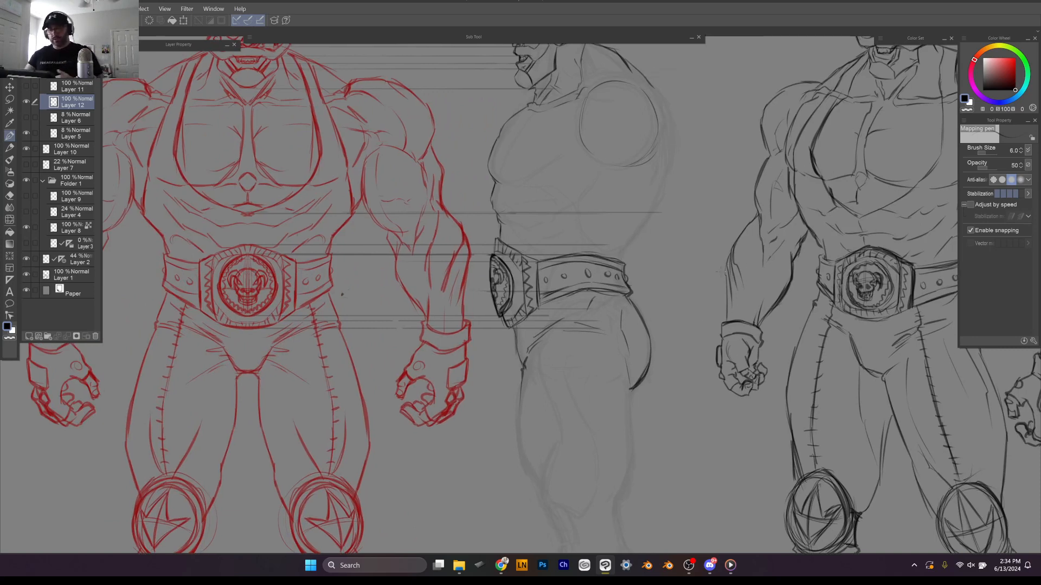
Step: Draw the singlet's side edge across the side-view chest, plus the waist line above the belt and the lat contour below the armpit
left_click_drag(806, 380, 768, 434)
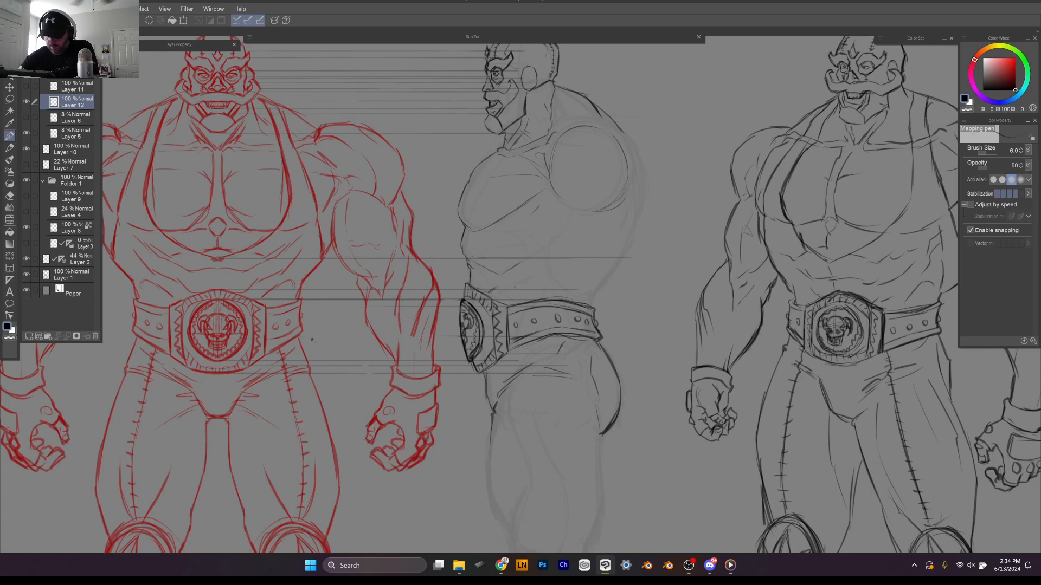
mouse_move(548, 230)
left_mouse_down()
mouse_move(552, 267)
mouse_move(576, 298)
left_mouse_up()
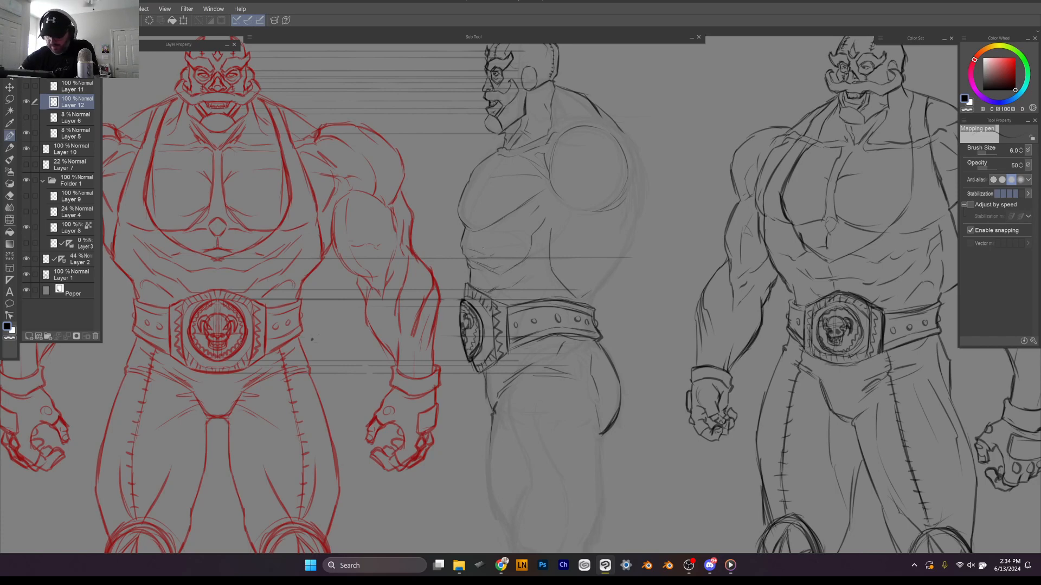
left_click_drag(477, 251, 518, 154)
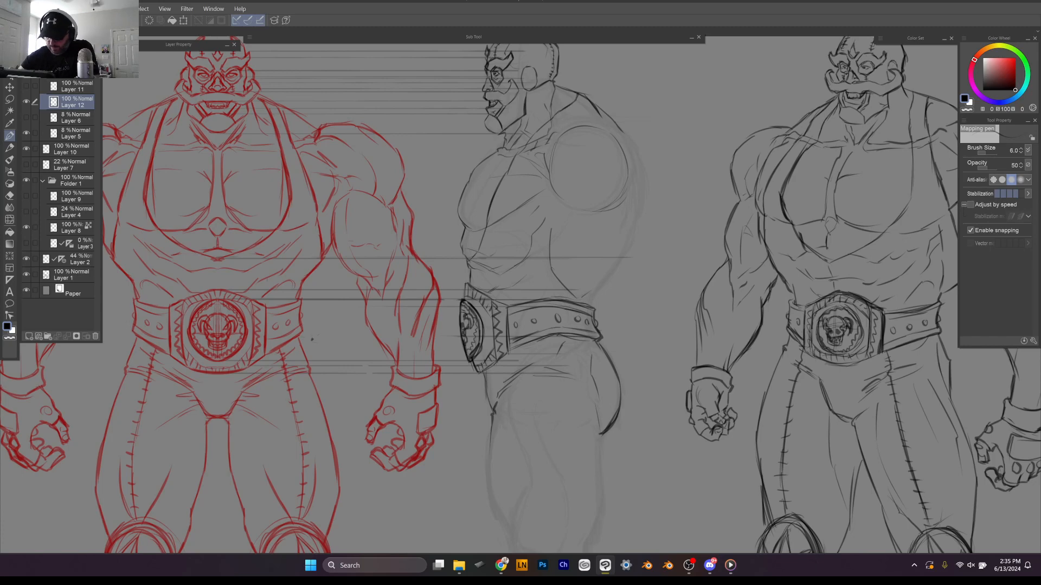
left_click_drag(515, 193, 529, 240)
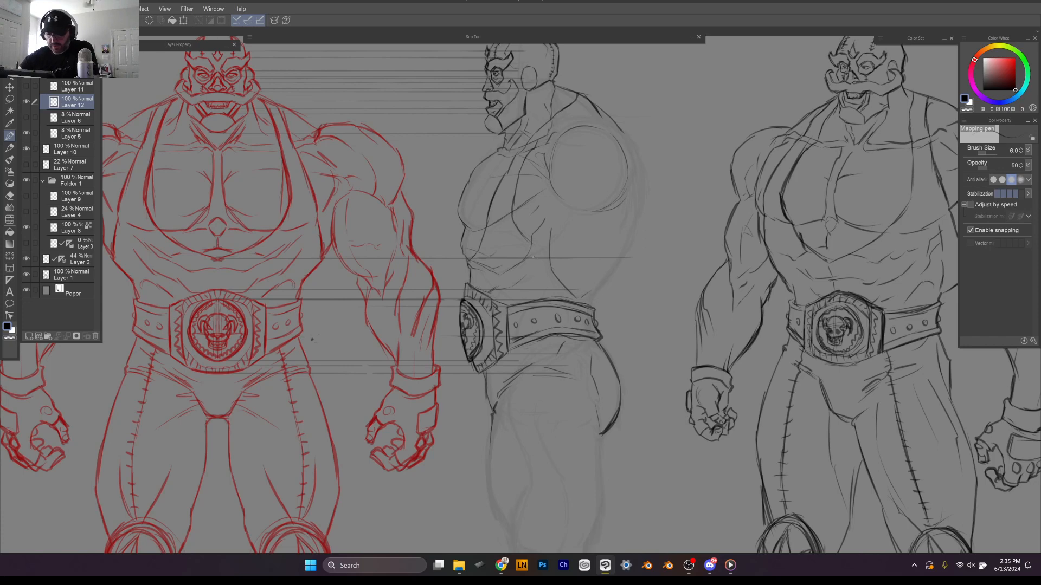
mouse_move(521, 233)
left_mouse_down()
mouse_move(546, 258)
mouse_move(590, 237)
left_mouse_up()
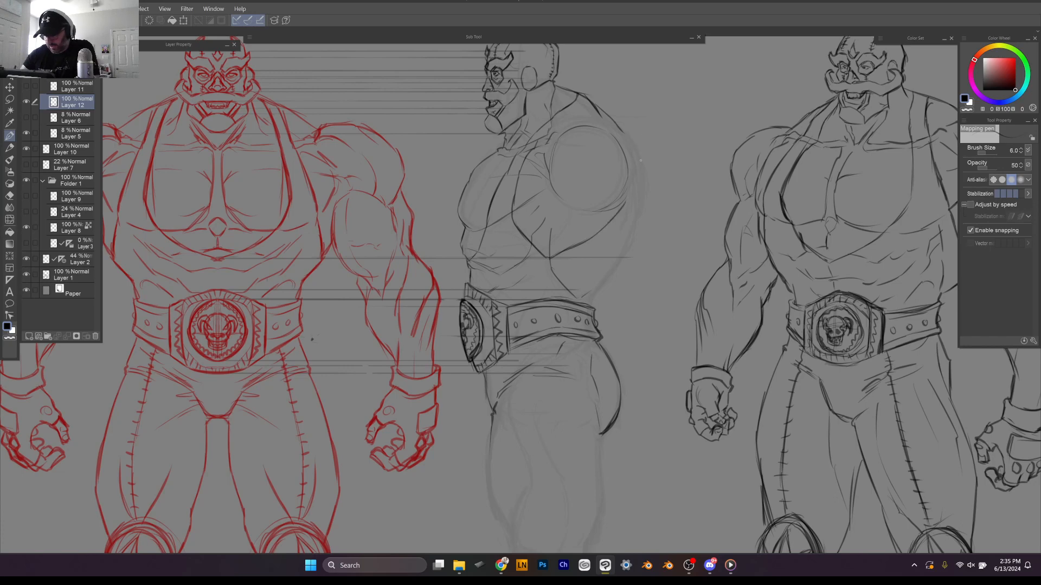
Step: Outline the side-view shoulder and back from the upper back down to the belt, and add muscle lines under the armpit
left_click_drag(633, 167, 616, 212)
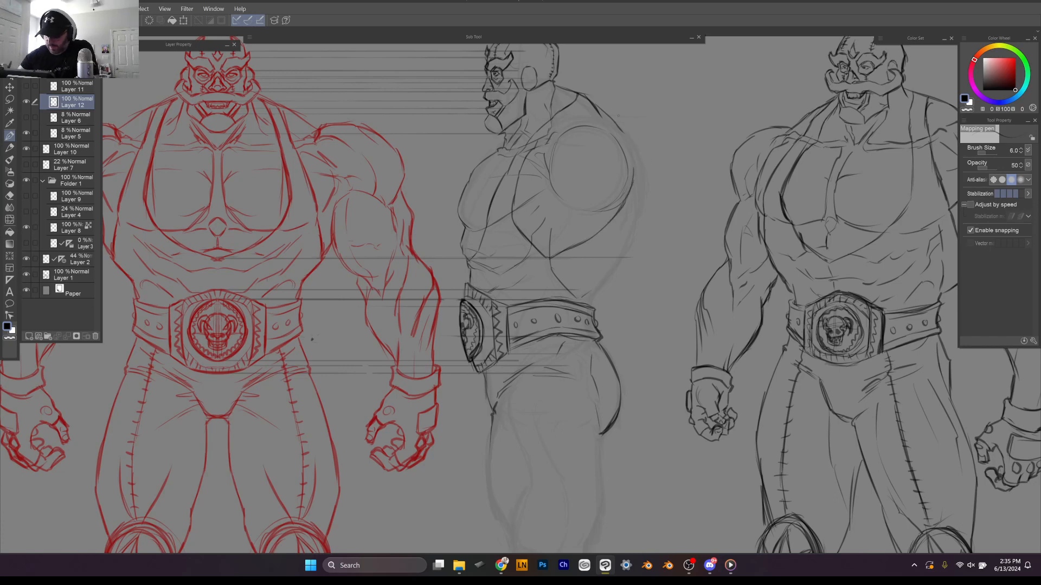
mouse_move(537, 139)
left_mouse_down()
mouse_move(588, 111)
mouse_move(622, 130)
mouse_move(633, 167)
left_mouse_up()
left_click_drag(620, 131, 631, 163)
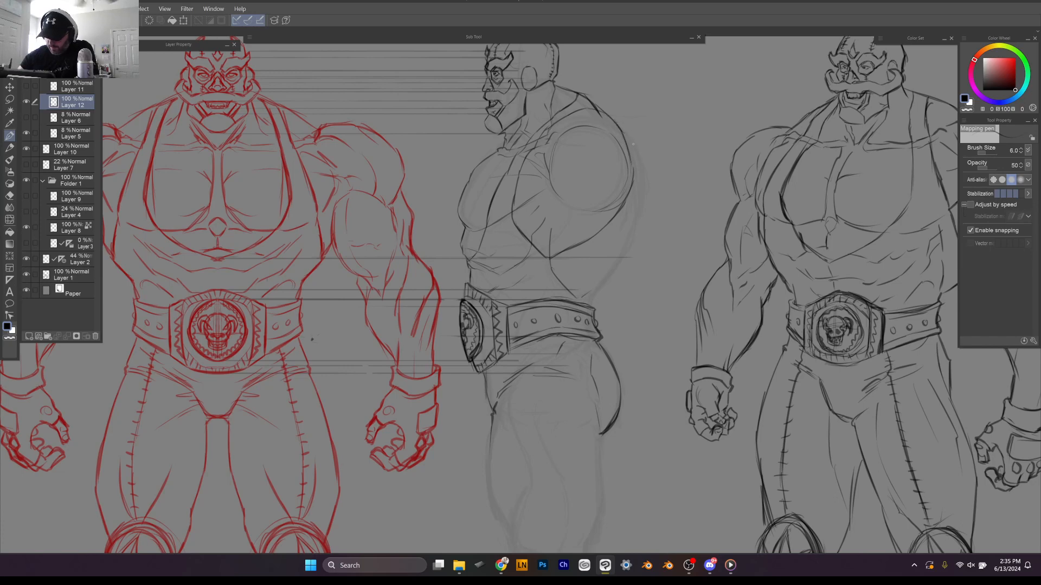
mouse_move(603, 109)
left_mouse_down()
mouse_move(638, 143)
mouse_move(643, 191)
mouse_move(632, 236)
mouse_move(591, 304)
left_mouse_up()
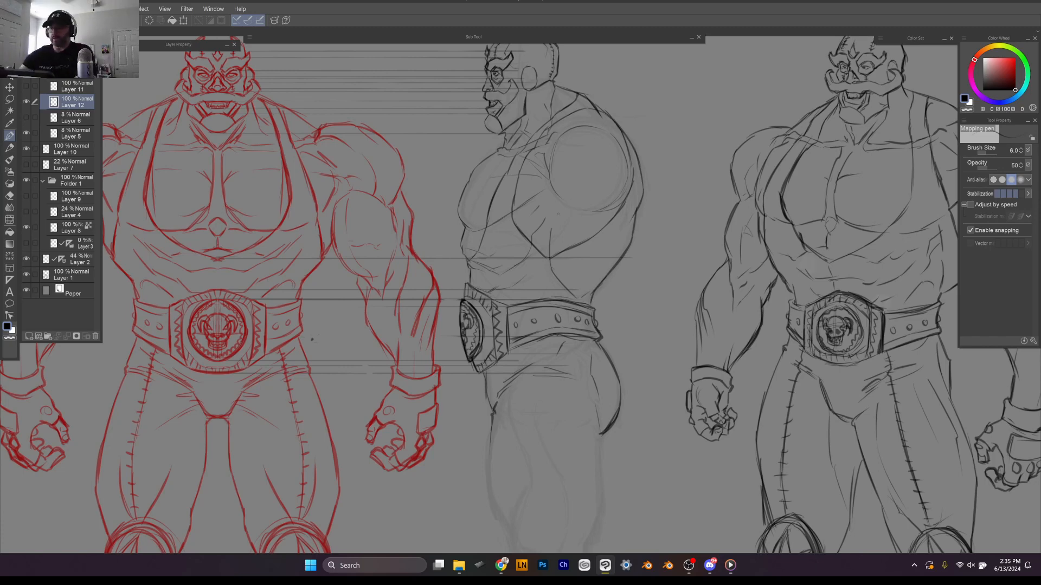
left_click_drag(556, 206, 550, 259)
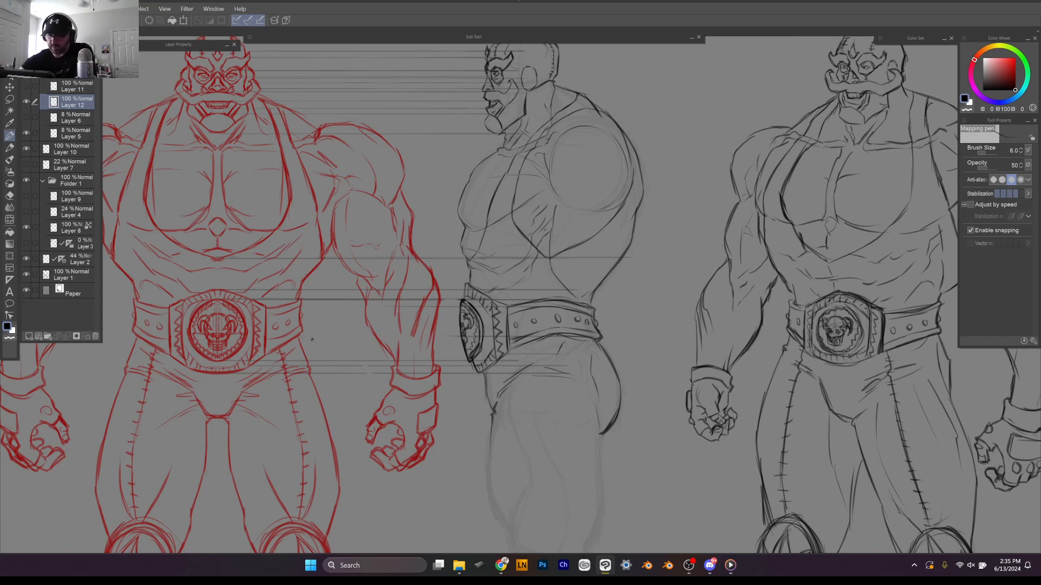
Step: On Layer 2, draw horizontal guides from the top and bottom of the front-view knee pad to the side-view leg
left_click_drag(627, 167, 614, 122)
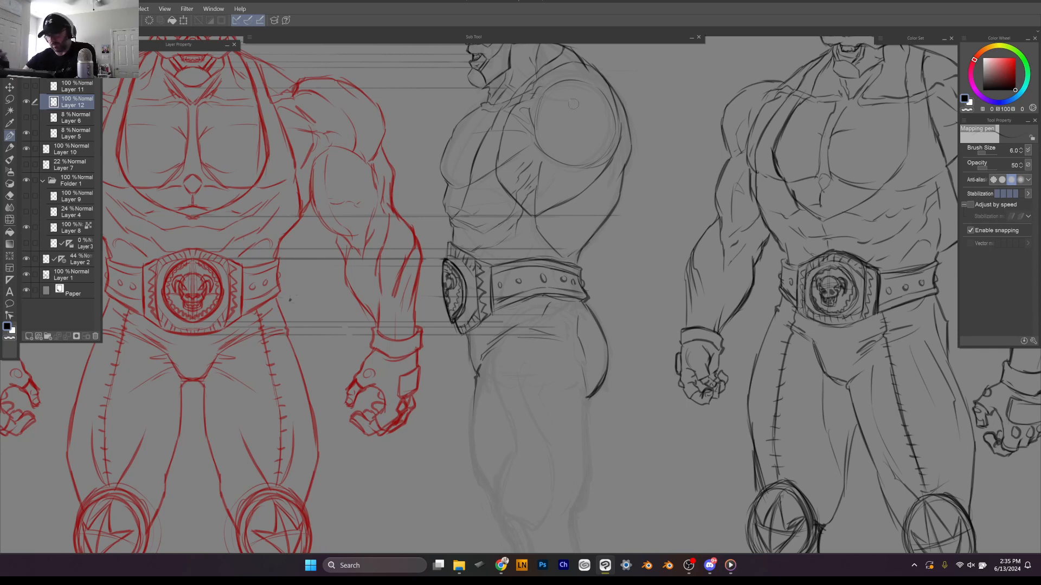
mouse_move(290, 298)
left_mouse_down()
mouse_move(343, 193)
mouse_move(369, 167)
mouse_move(330, 127)
mouse_move(315, 71)
mouse_move(325, 75)
left_mouse_up()
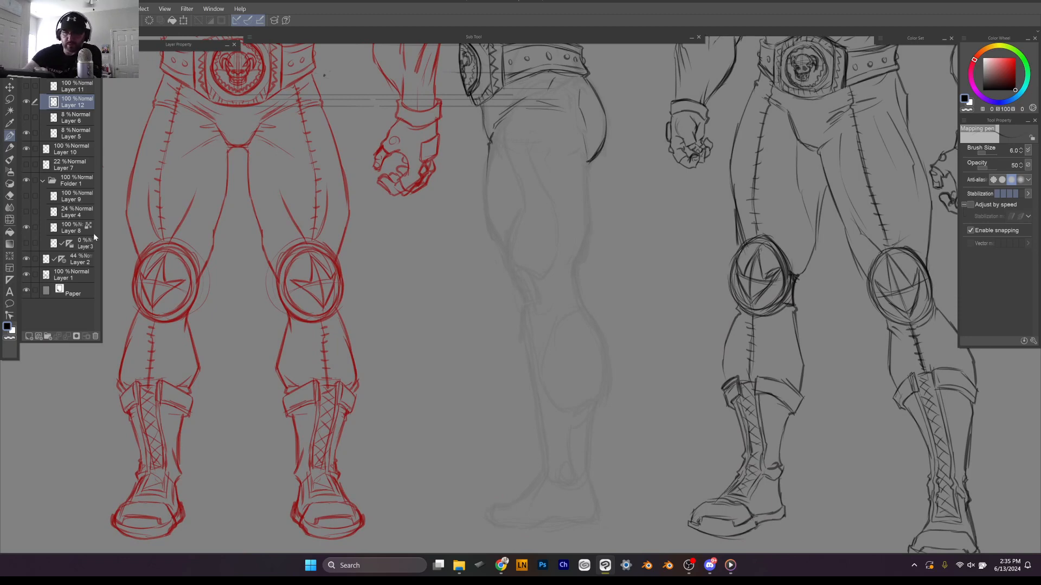
left_click(90, 264)
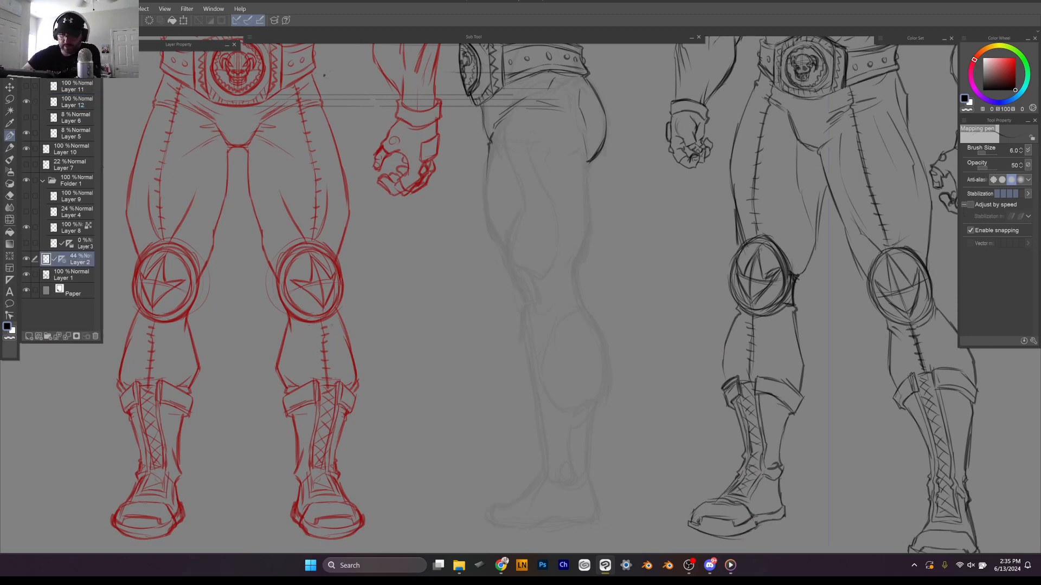
mouse_move(322, 323)
left_mouse_down()
mouse_move(536, 338)
mouse_move(565, 323)
left_mouse_up()
left_click_drag(322, 243, 558, 288)
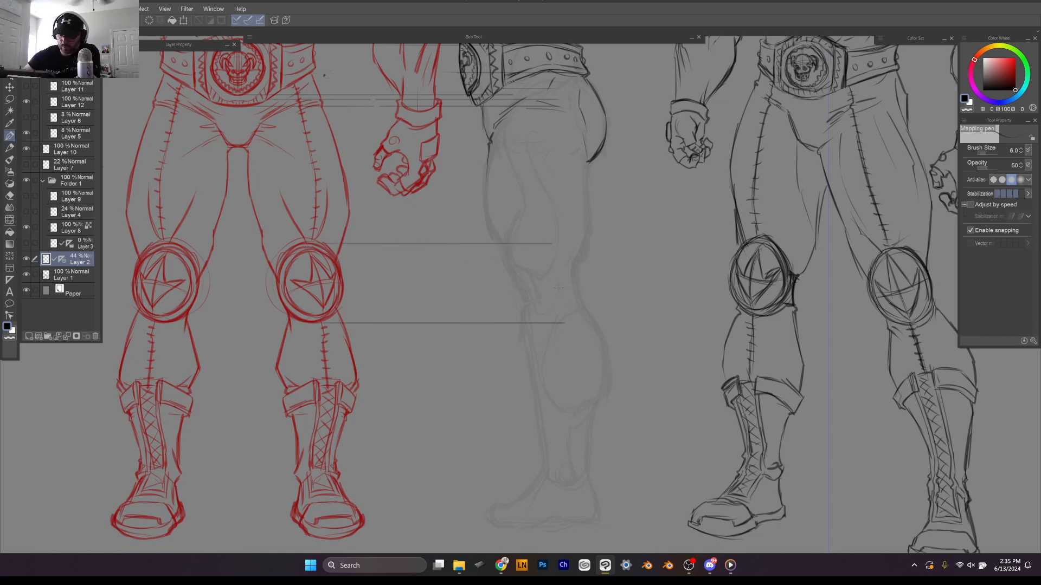
Step: Draw horizontal guides from the top and lower edges of the front-view boot cuff to the side-view leg, plus a ground line beneath the foot
left_click_drag(565, 350, 582, 366)
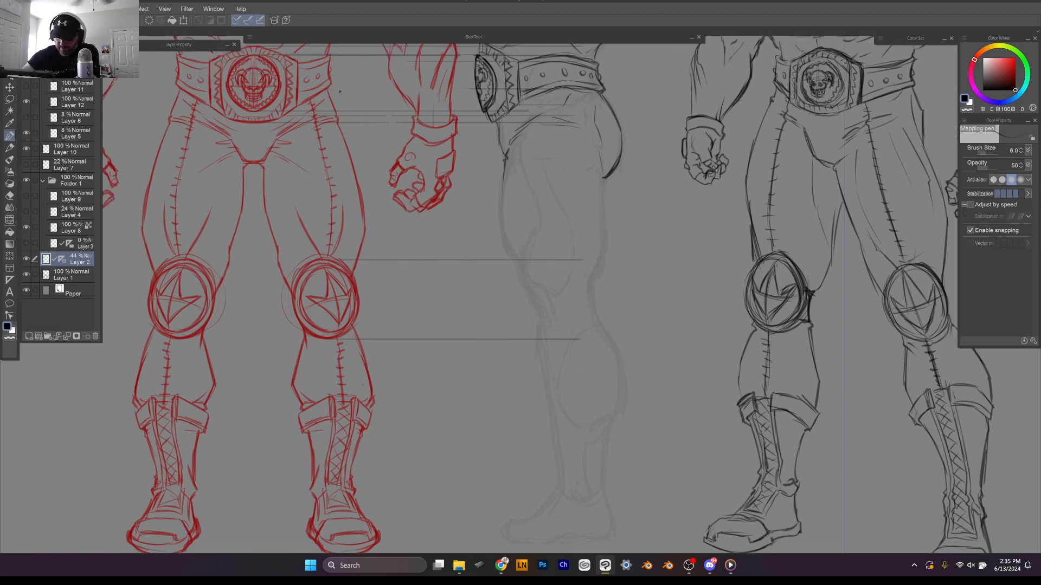
left_click_drag(355, 396, 644, 396)
mouse_move(580, 339)
left_mouse_down()
mouse_move(523, 267)
mouse_move(521, 234)
left_mouse_up()
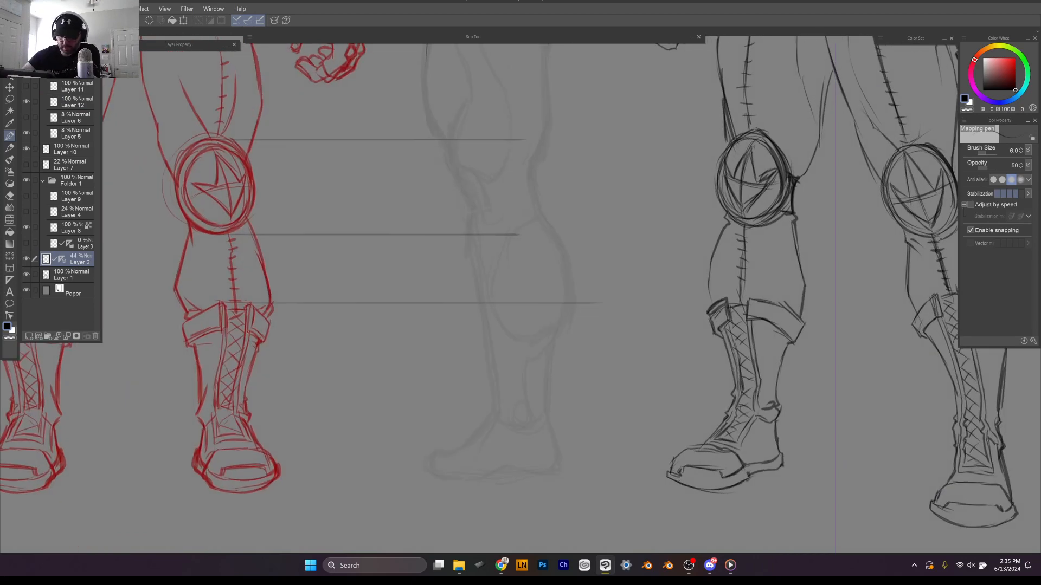
left_click_drag(270, 332, 601, 332)
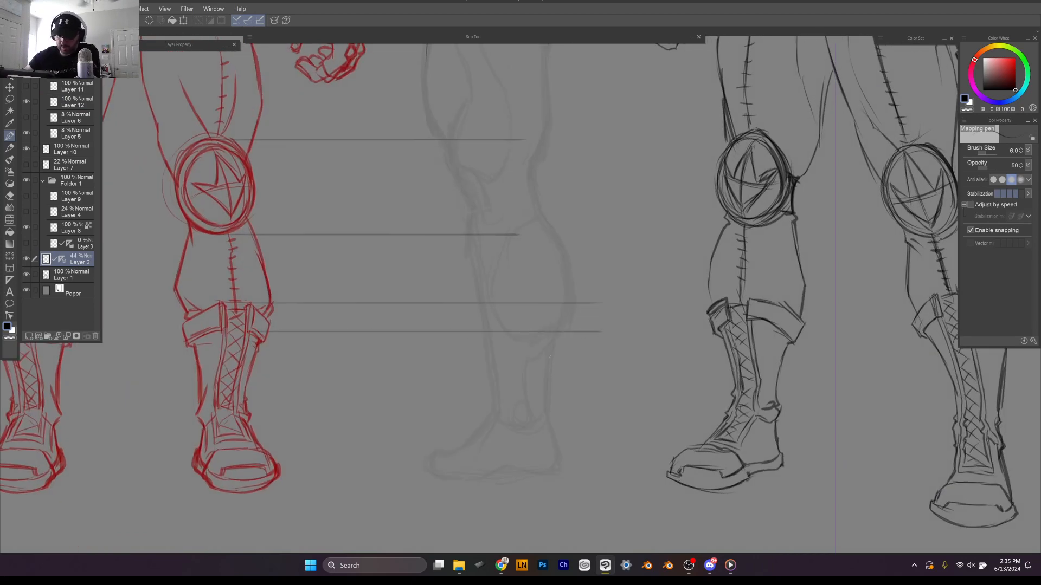
left_click_drag(262, 340, 586, 341)
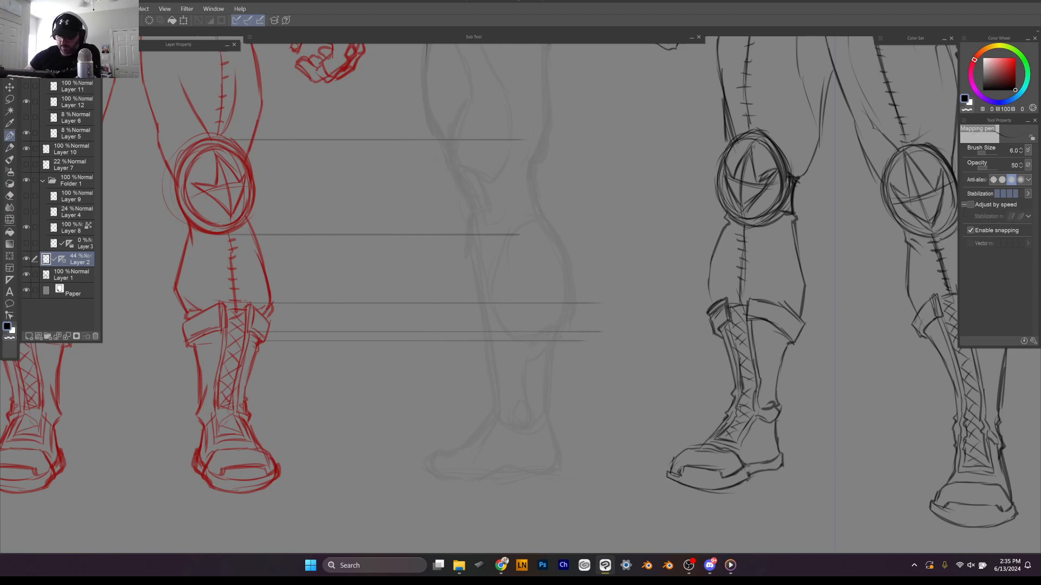
left_click_drag(271, 323, 618, 323)
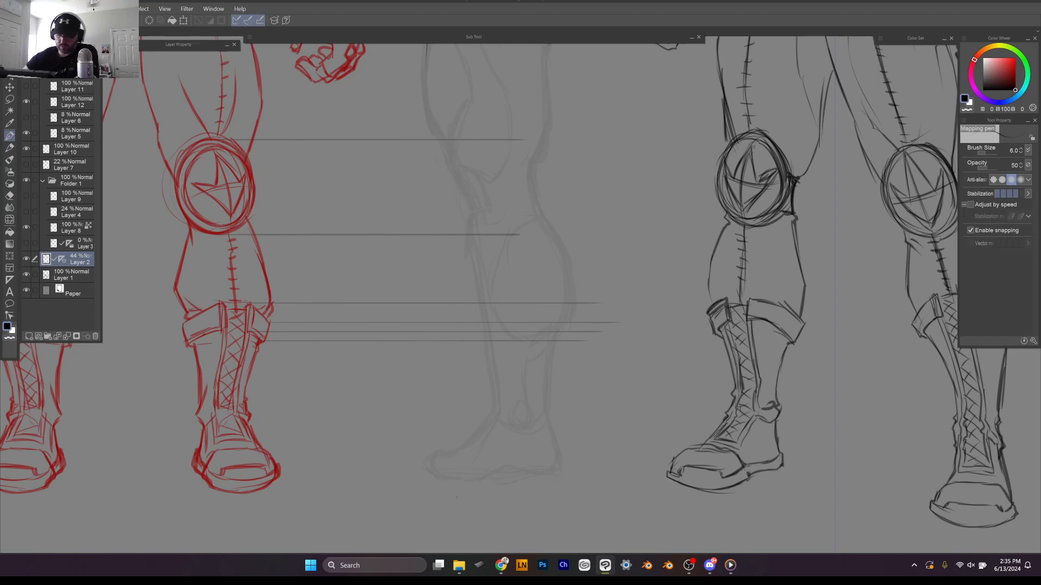
left_click_drag(429, 485, 556, 484)
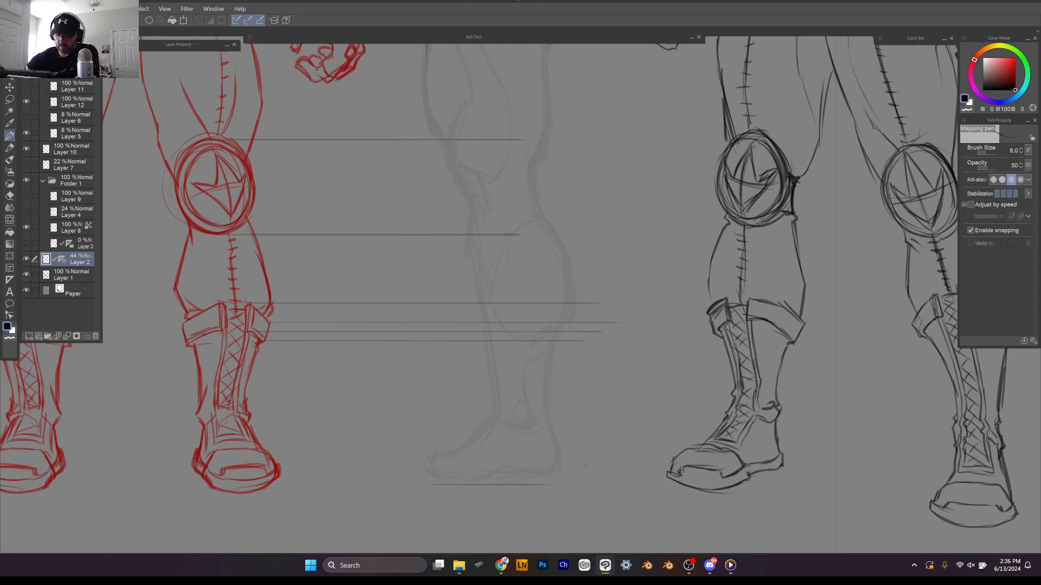
Step: On Layer 12, draw the side-view knee pad as a tilted narrow ellipse between the two knee guides
left_click(70, 100)
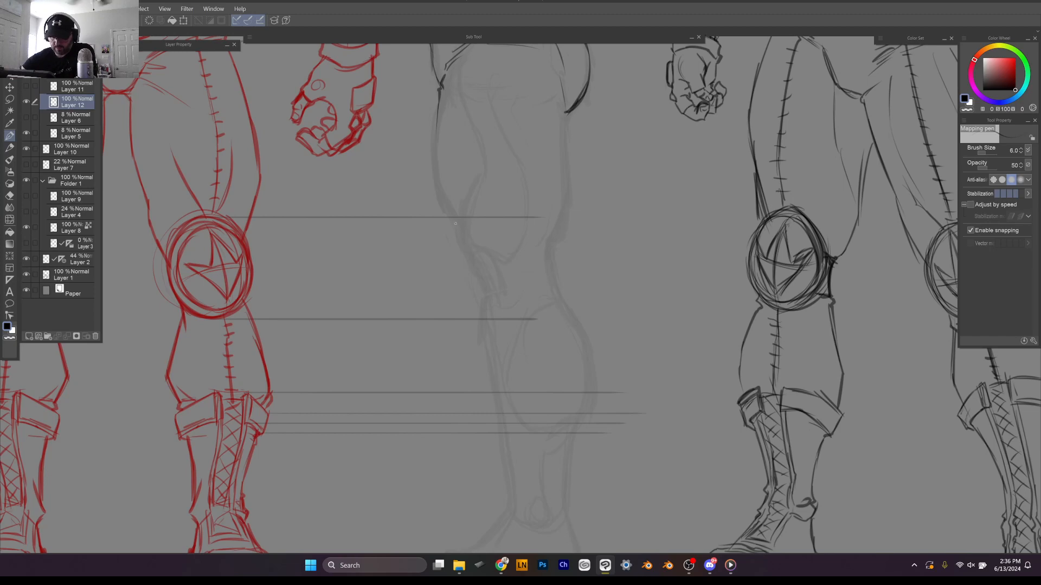
mouse_move(453, 222)
left_mouse_down()
mouse_move(458, 296)
mouse_move(478, 319)
mouse_move(448, 271)
mouse_move(454, 221)
mouse_move(490, 266)
left_mouse_up()
mouse_move(458, 217)
left_mouse_down()
mouse_move(480, 247)
mouse_move(487, 310)
mouse_move(473, 319)
mouse_move(459, 218)
mouse_move(495, 290)
left_mouse_up()
left_click_drag(489, 250, 481, 318)
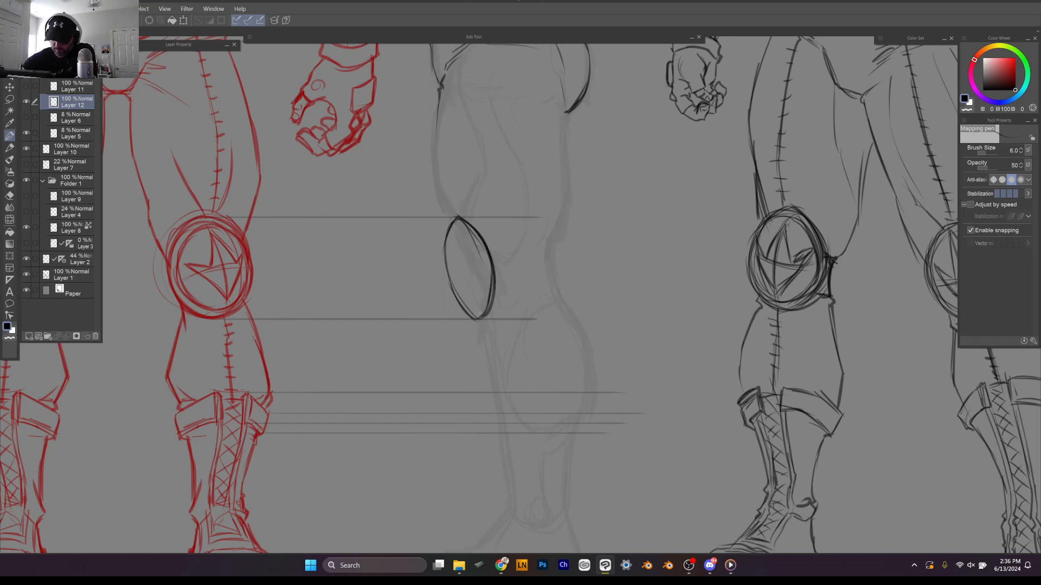
left_click_drag(496, 279, 476, 324)
left_click_drag(456, 219, 477, 320)
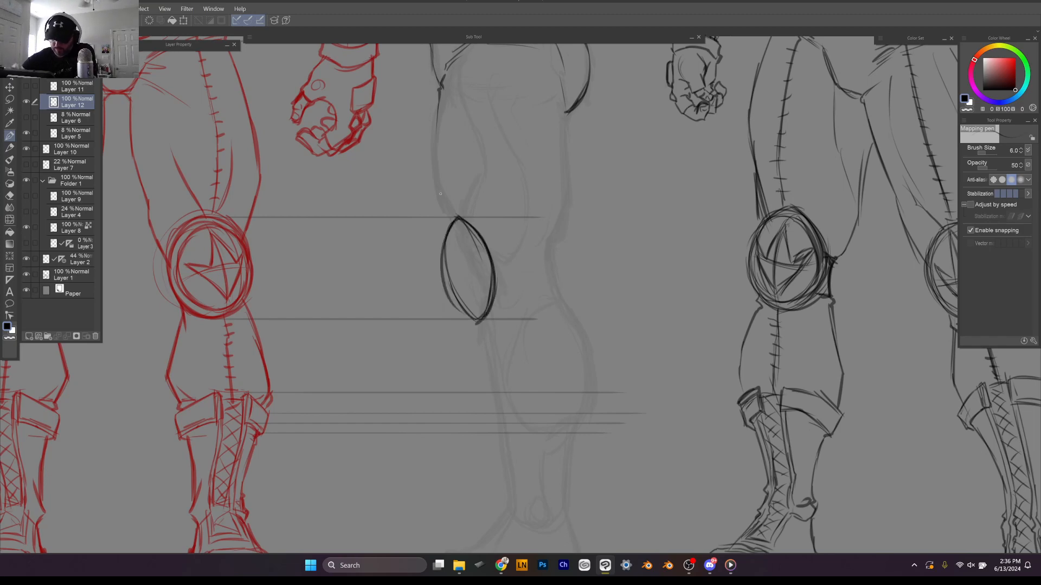
Step: Redraw the side-view knee pad as a wider tilted oval between the knee guides, with its strap wrapping behind the knee
mouse_move(466, 234)
left_mouse_down()
mouse_move(477, 247)
mouse_move(466, 320)
left_mouse_up()
left_click_drag(458, 209, 491, 320)
mouse_move(491, 231)
left_mouse_down()
mouse_move(492, 300)
mouse_move(477, 250)
mouse_move(447, 301)
left_mouse_up()
mouse_move(457, 215)
left_mouse_down()
mouse_move(443, 274)
mouse_move(485, 319)
mouse_move(507, 296)
left_mouse_up()
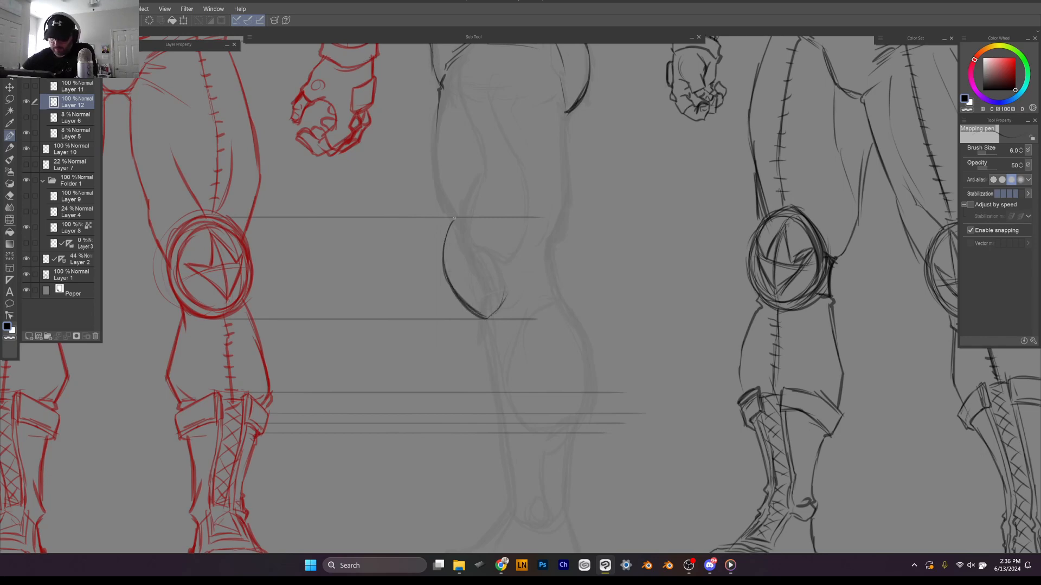
mouse_move(454, 219)
left_mouse_down()
mouse_move(480, 228)
mouse_move(499, 266)
mouse_move(485, 318)
mouse_move(561, 283)
left_mouse_up()
mouse_move(498, 254)
left_mouse_down()
mouse_move(556, 249)
mouse_move(561, 286)
mouse_move(513, 291)
mouse_move(545, 277)
mouse_move(527, 256)
mouse_move(503, 270)
left_mouse_up()
mouse_move(455, 223)
left_mouse_down()
mouse_move(475, 231)
mouse_move(498, 288)
mouse_move(482, 315)
left_mouse_up()
Step: Draw the foreshortened star emblem on the face of the side-view knee pad
left_click_drag(446, 269, 467, 276)
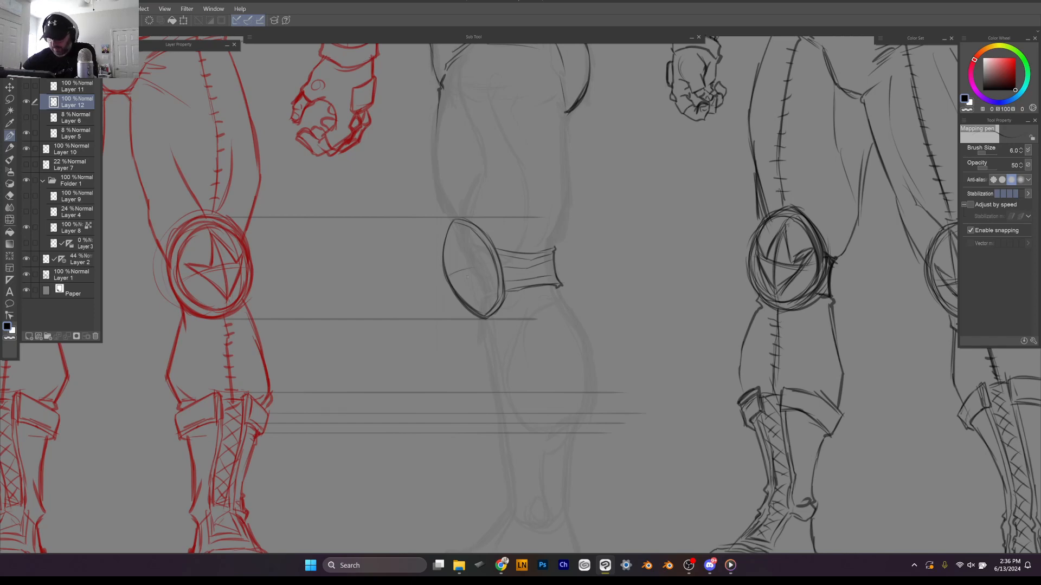
left_click_drag(449, 231, 455, 272)
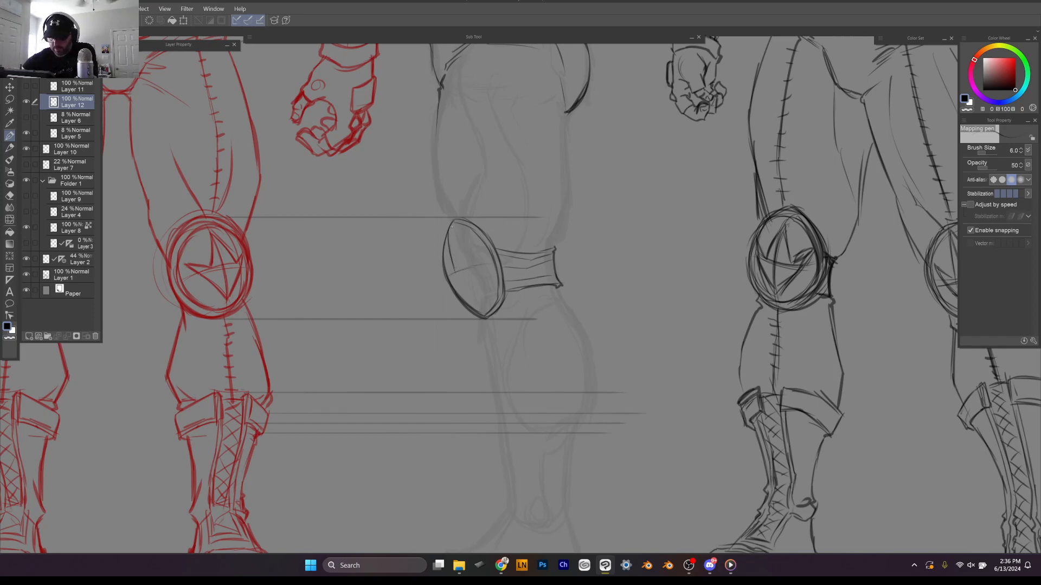
mouse_move(448, 226)
left_mouse_down()
mouse_move(455, 271)
mouse_move(470, 249)
mouse_move(467, 304)
left_mouse_up()
mouse_move(471, 246)
left_mouse_down()
mouse_move(470, 269)
mouse_move(458, 265)
left_mouse_up()
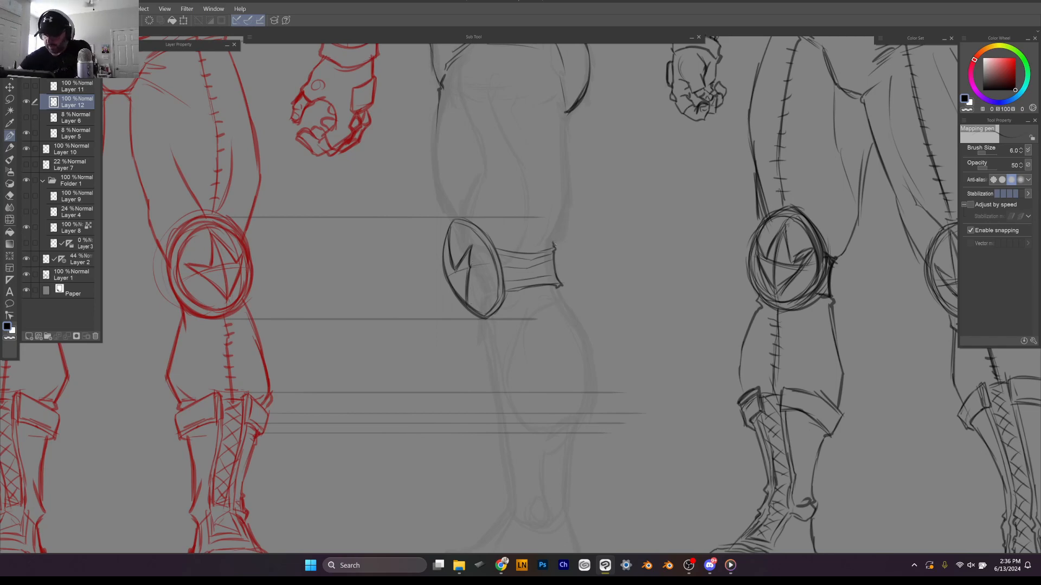
Step: Outline the front and back of the side-view thigh down to the knee pad and add inner muscle lines
left_click_drag(553, 238, 556, 223)
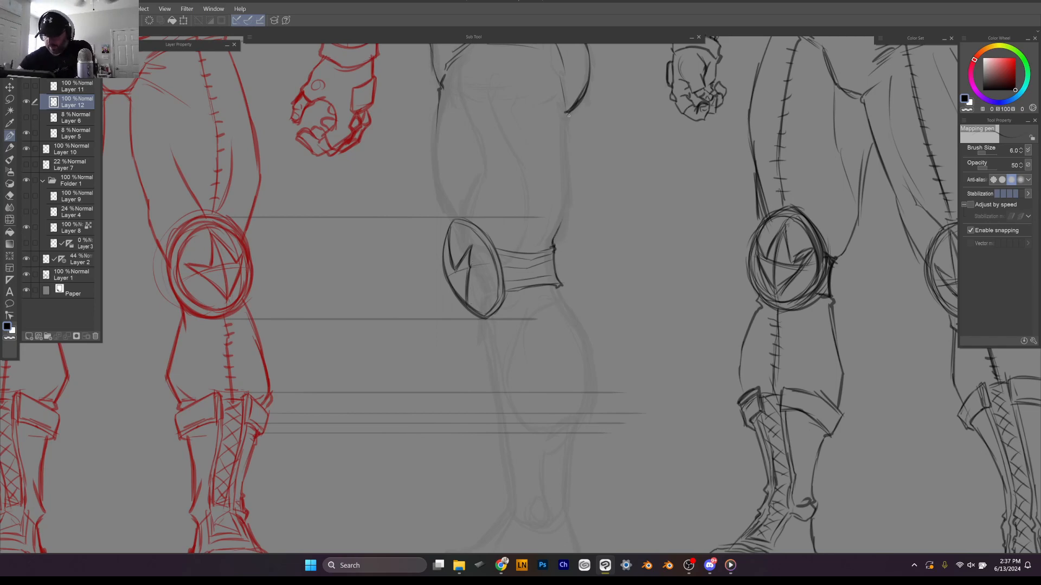
left_click_drag(568, 115, 557, 230)
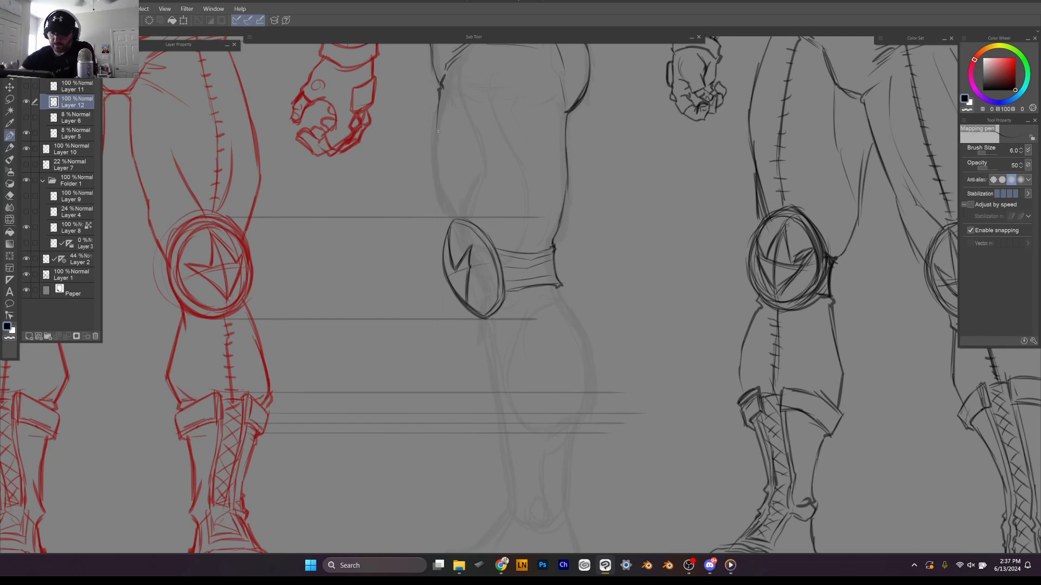
mouse_move(440, 112)
left_mouse_down()
mouse_move(435, 173)
mouse_move(461, 219)
left_mouse_up()
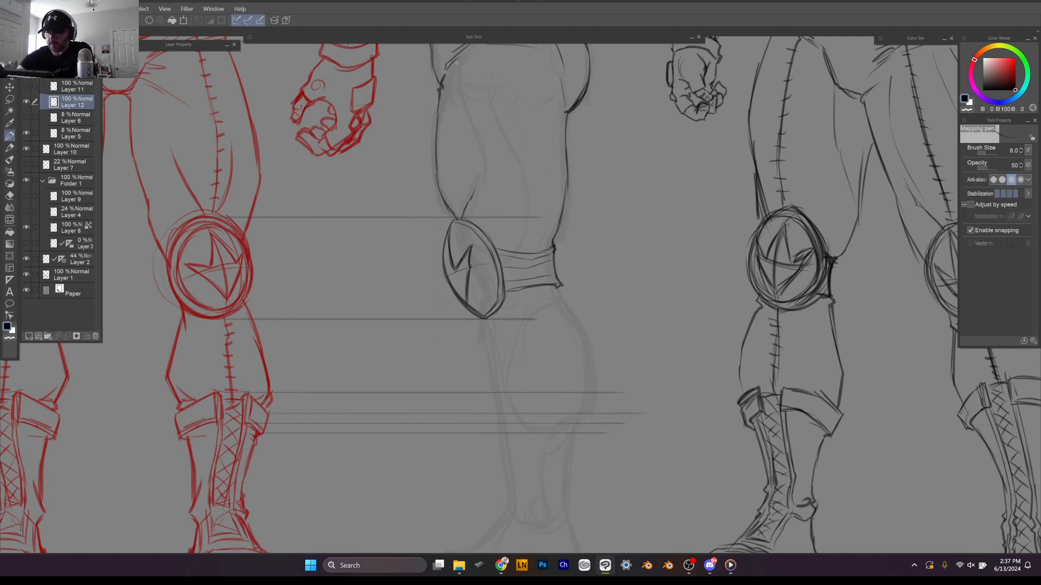
left_click_drag(457, 62, 469, 110)
left_click_drag(493, 69, 498, 119)
mouse_move(528, 185)
left_mouse_down()
mouse_move(529, 208)
mouse_move(500, 248)
left_mouse_up()
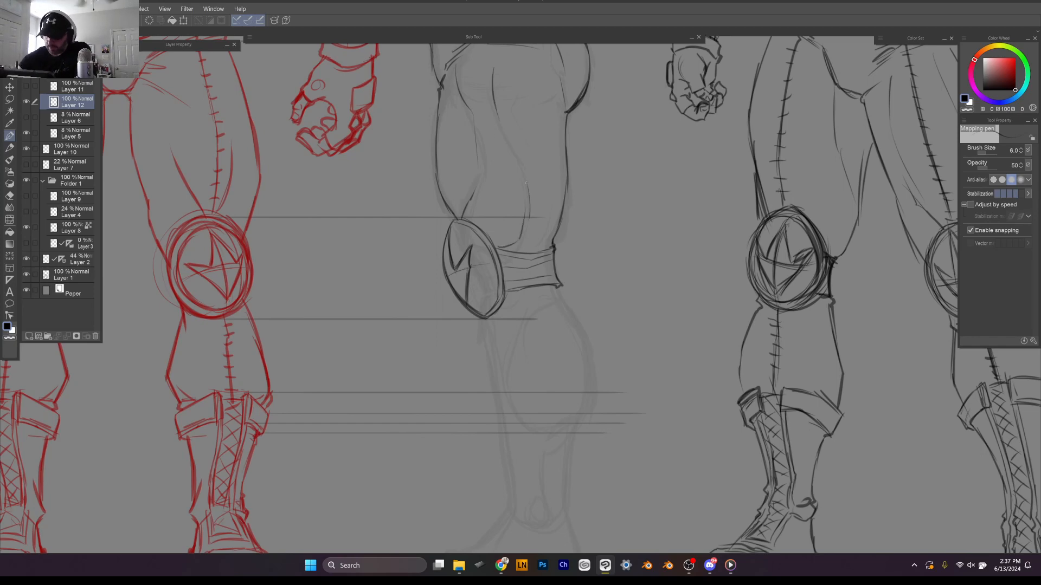
left_click_drag(544, 63, 541, 102)
Step: Draw the side-view boot cuff between the cuff guides, sloping down toward the back of the calf
left_click_drag(557, 285, 573, 160)
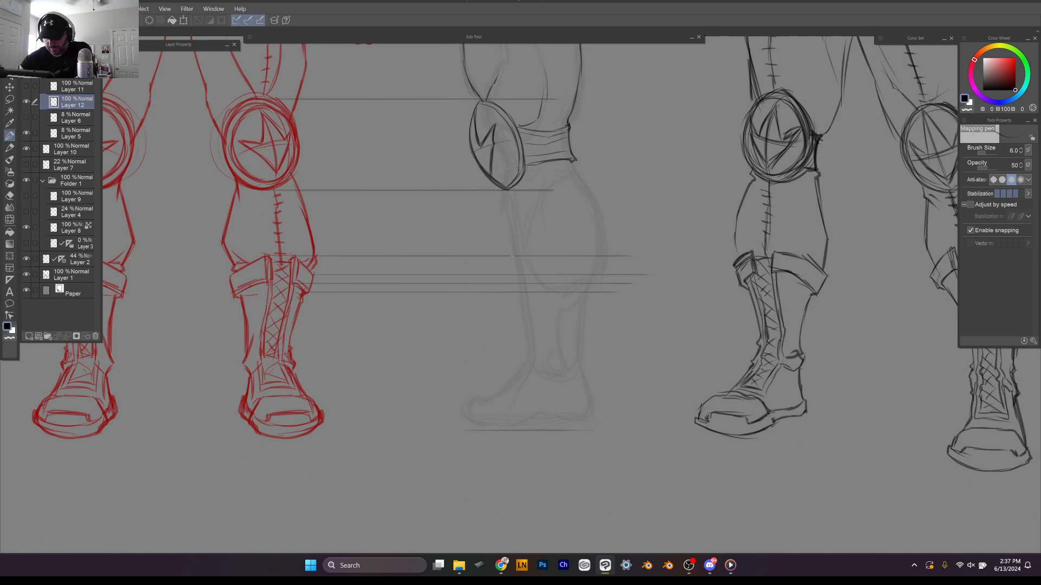
mouse_move(512, 257)
left_mouse_down()
mouse_move(514, 272)
mouse_move(529, 254)
left_mouse_up()
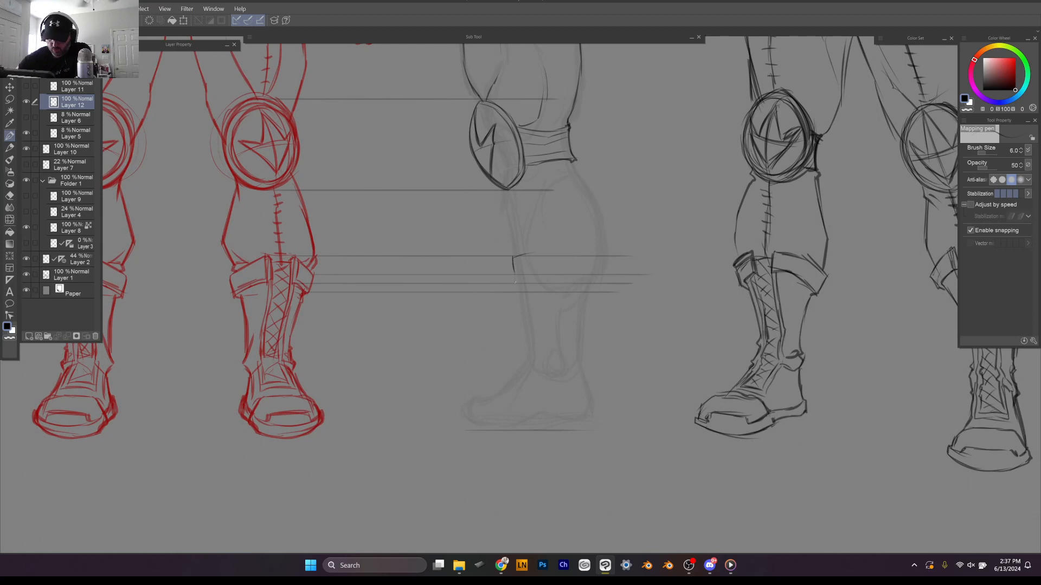
left_click_drag(514, 280, 511, 259)
mouse_move(514, 283)
left_mouse_down()
mouse_move(584, 297)
mouse_move(543, 291)
mouse_move(589, 296)
left_mouse_up()
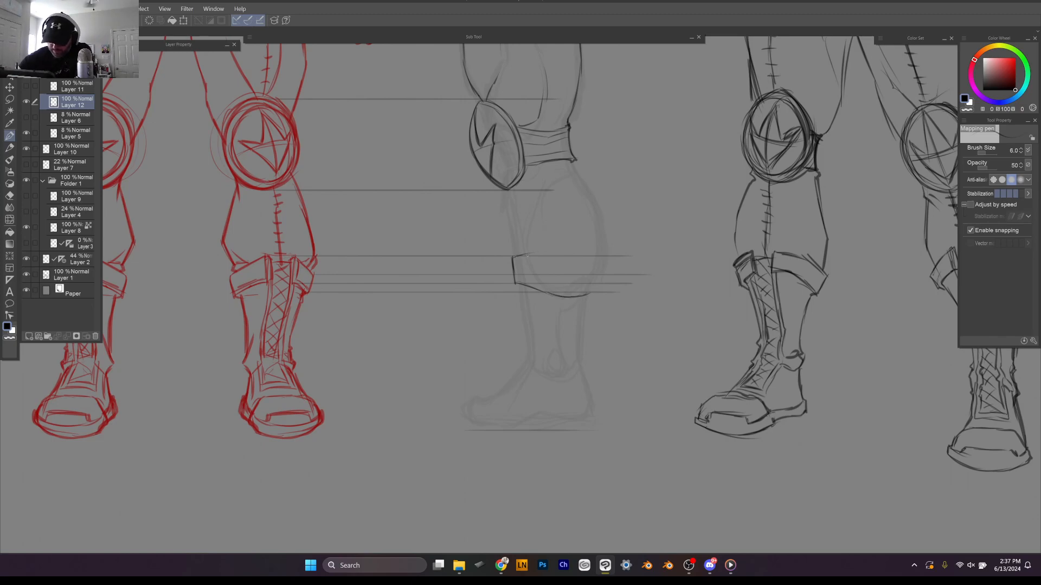
mouse_move(532, 254)
left_mouse_down()
mouse_move(592, 276)
mouse_move(595, 292)
left_mouse_up()
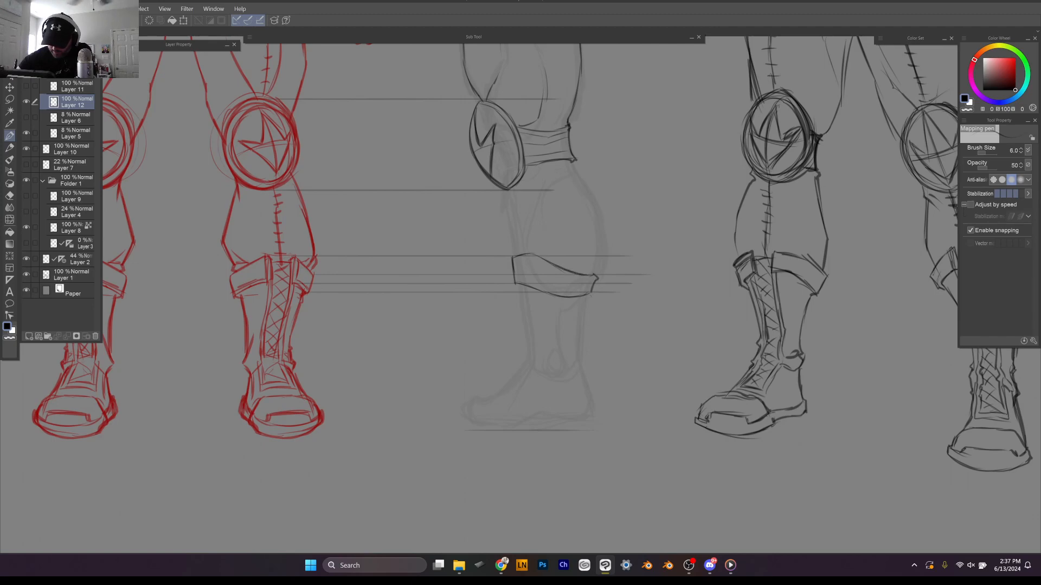
Step: Outline the side-view calf and shin above the cuff, and the boot shaft down to a curved ankle seam
mouse_move(573, 171)
left_mouse_down()
mouse_move(603, 223)
mouse_move(596, 278)
mouse_move(547, 189)
mouse_move(539, 244)
left_mouse_up()
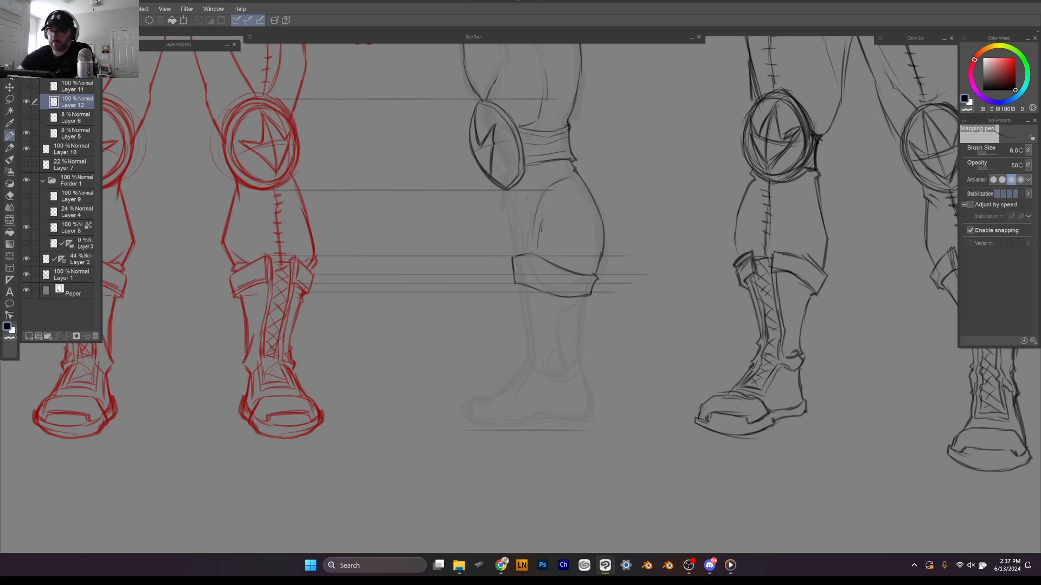
mouse_move(507, 193)
left_mouse_down()
mouse_move(513, 257)
mouse_move(512, 207)
mouse_move(522, 256)
mouse_move(512, 257)
mouse_move(525, 252)
mouse_move(514, 278)
mouse_move(524, 361)
mouse_move(550, 374)
left_mouse_up()
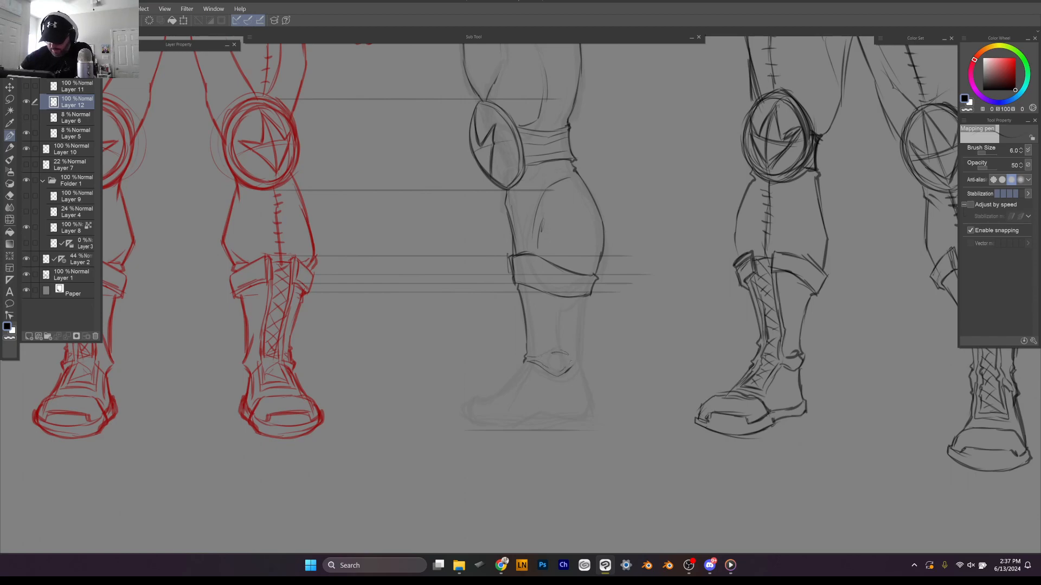
left_click_drag(579, 299, 577, 342)
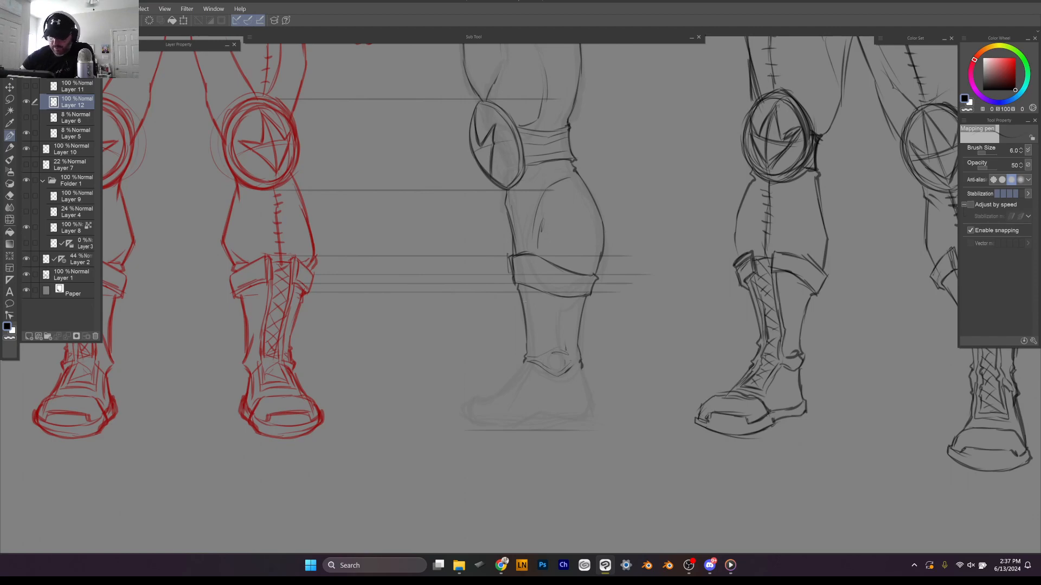
left_click_drag(524, 288, 529, 357)
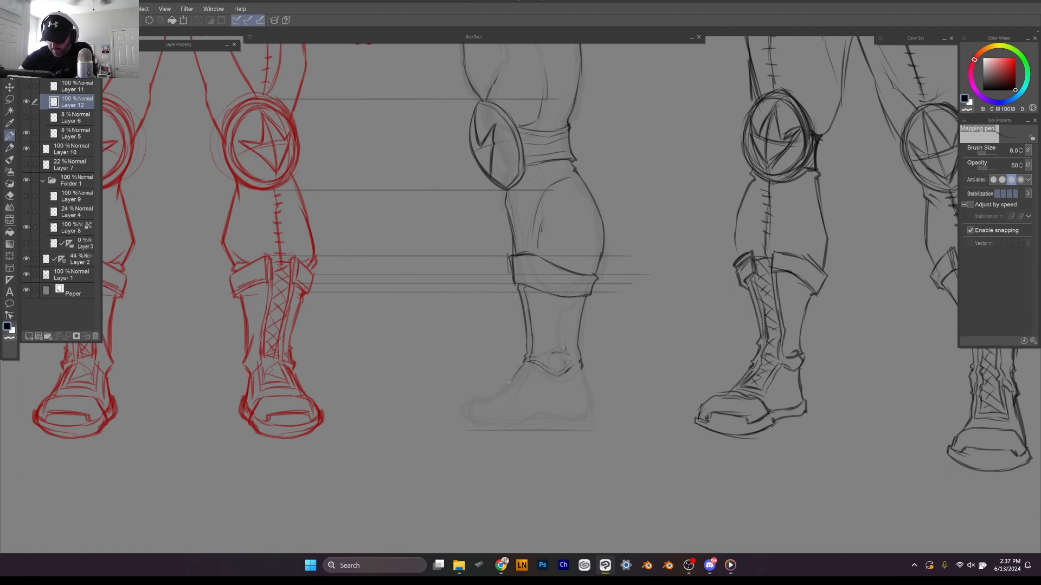
Step: Draw the boot's laced front edge down the instep, the rounded toe and the arched sole line
left_click_drag(530, 365, 513, 384)
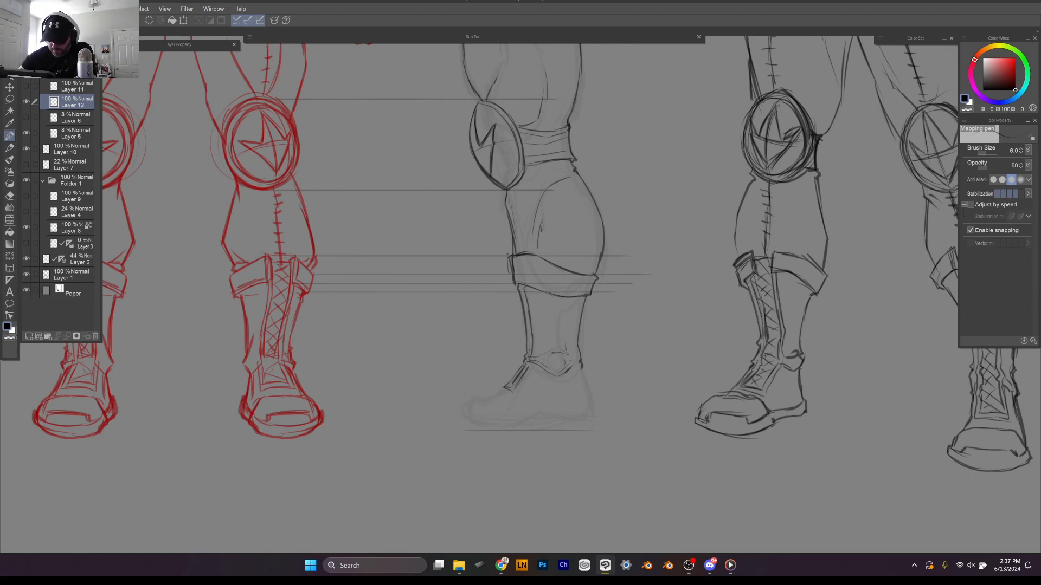
left_click_drag(523, 285, 528, 354)
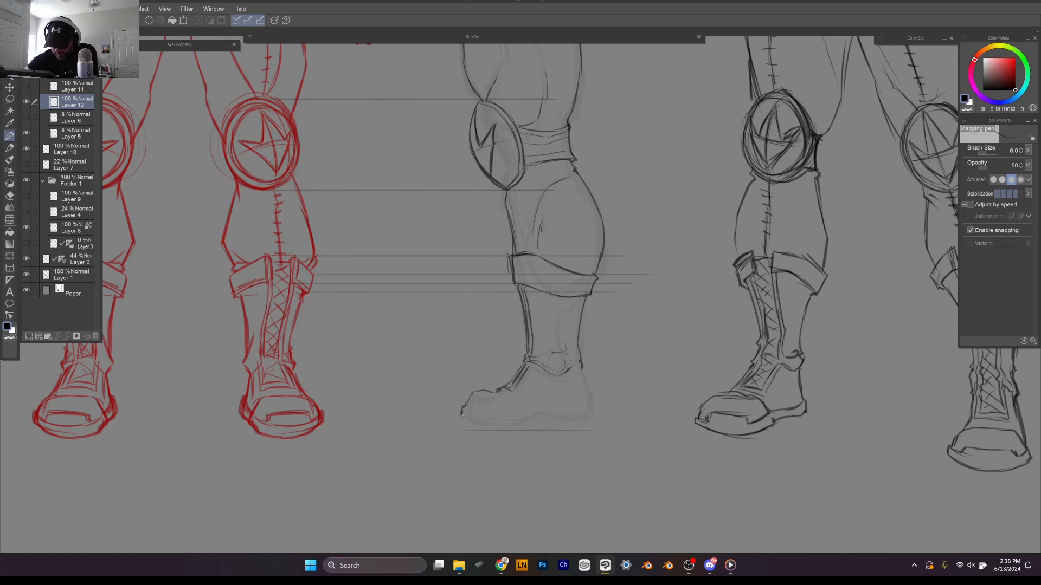
mouse_move(461, 416)
left_mouse_down()
mouse_move(496, 426)
mouse_move(546, 416)
mouse_move(591, 418)
left_mouse_up()
key("ctrl+z")
key("ctrl+z")
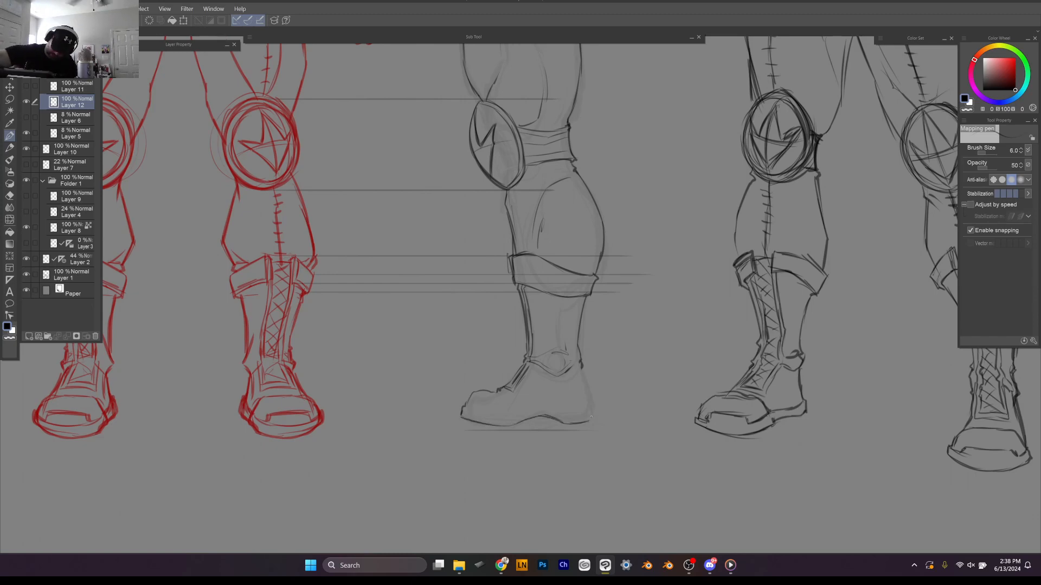
Step: Outline the boot's heel and add the toe cap seam, foot seam and sole edge
left_click_drag(585, 375, 598, 422)
key("ctrl+z")
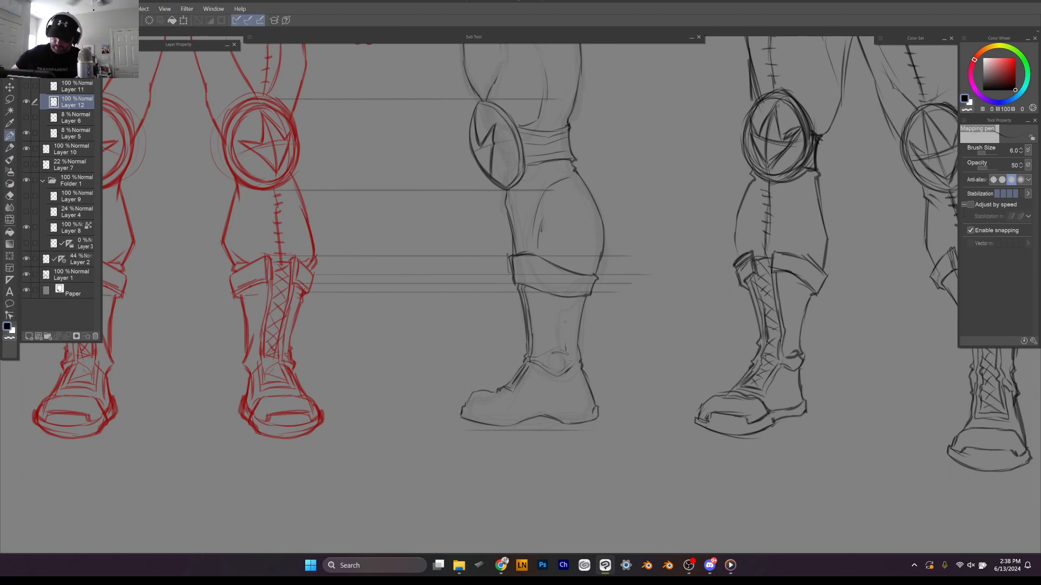
left_click_drag(495, 395, 494, 413)
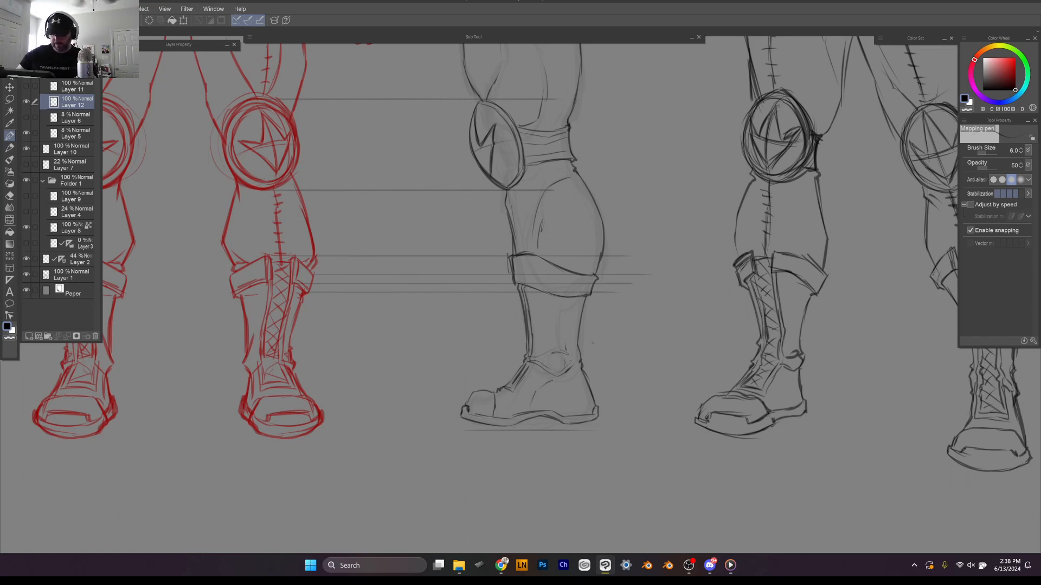
Step: Reinforce the lower edge of the side-view boot cuff and add a stitched seam down the front of the thigh
left_click_drag(626, 295, 634, 366)
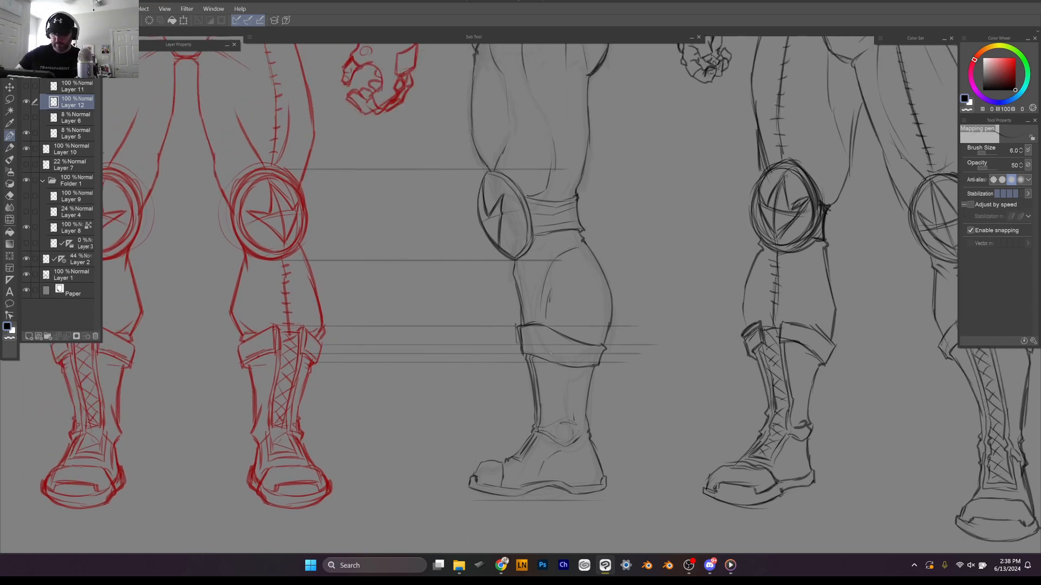
left_click_drag(523, 353, 592, 367)
left_click_drag(670, 265, 679, 393)
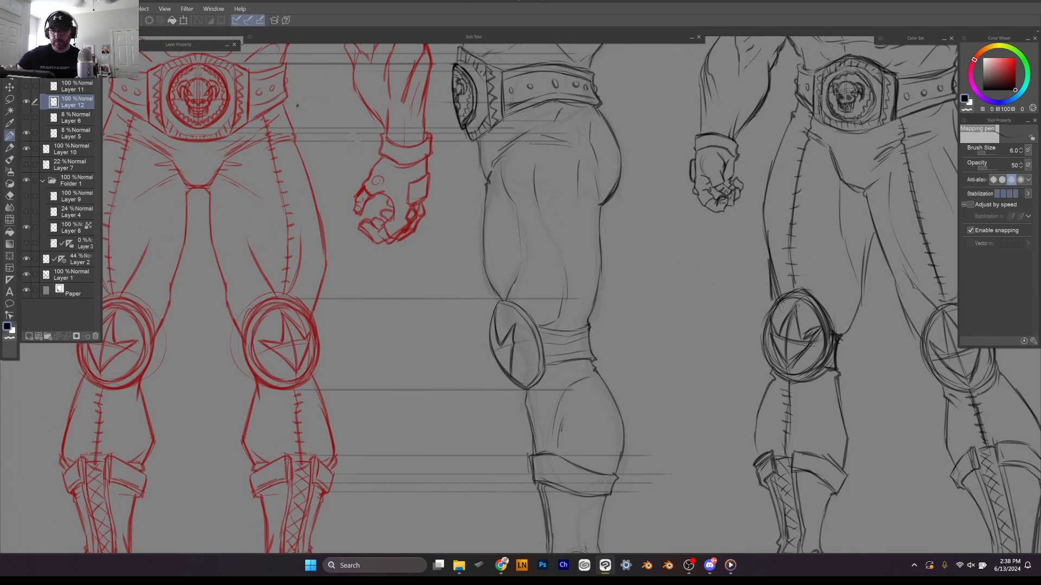
mouse_move(494, 127)
left_mouse_down()
mouse_move(488, 266)
mouse_move(498, 289)
left_mouse_up()
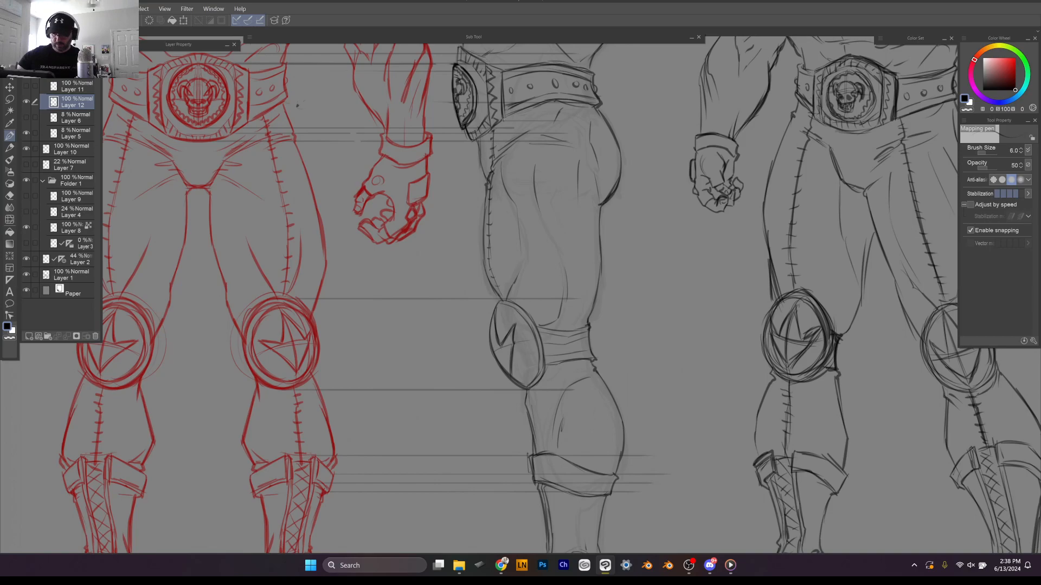
Step: Hide the horizontal guide lines on Layer 2 and bring the whole turnaround into view
left_click_drag(780, 268, 734, 293)
scroll(792, 359, "down", 3)
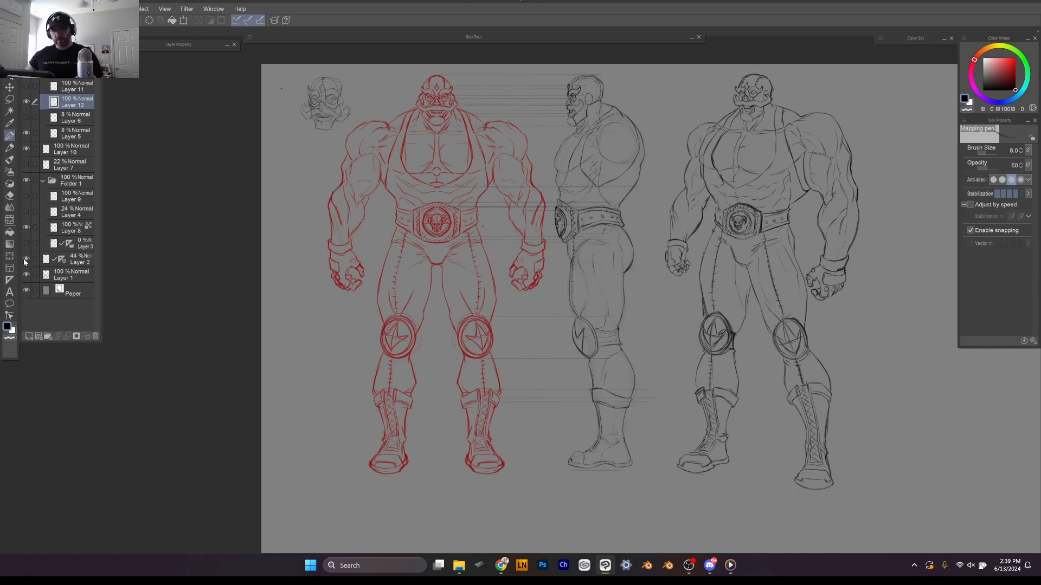
left_click_drag(561, 374, 543, 275)
scroll(538, 276, "down", 3)
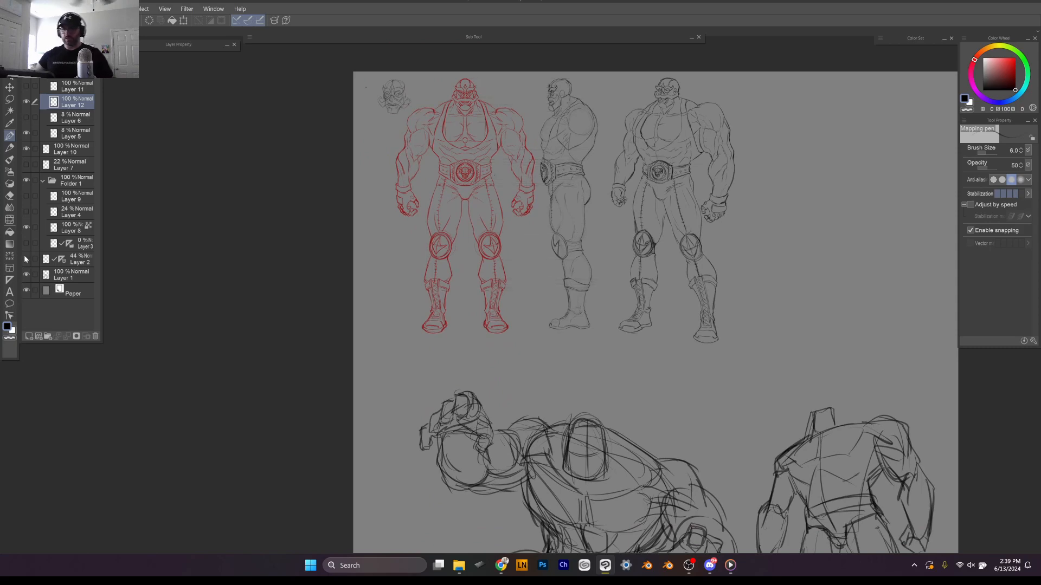
key("ctrl+plus")
scroll(470, 313, "up", 1)
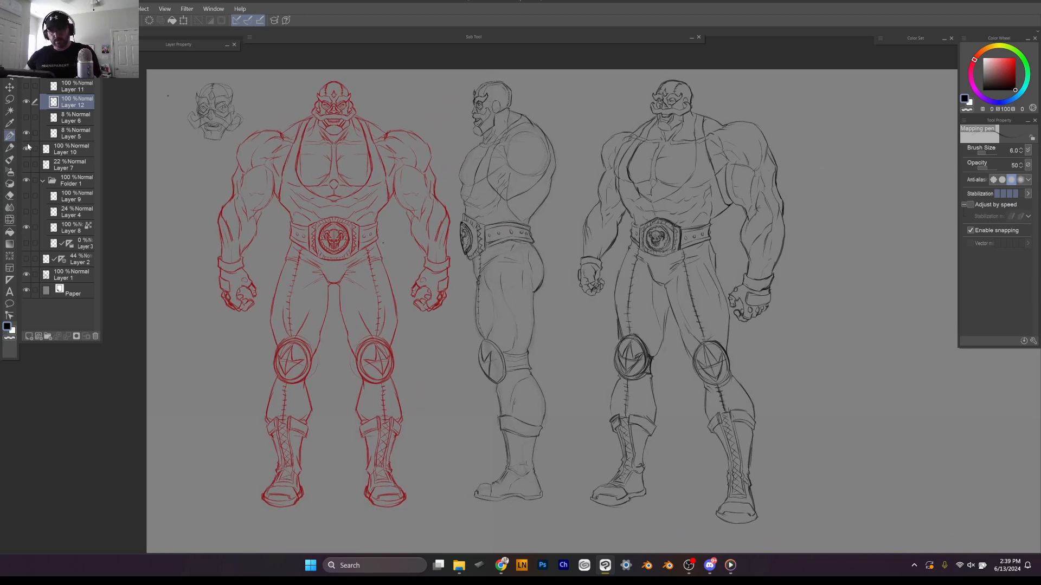
Step: Show Layer 11, hide the Layer 5 rough, and move the side-view arm off the body to the space beside it
left_click(27, 87)
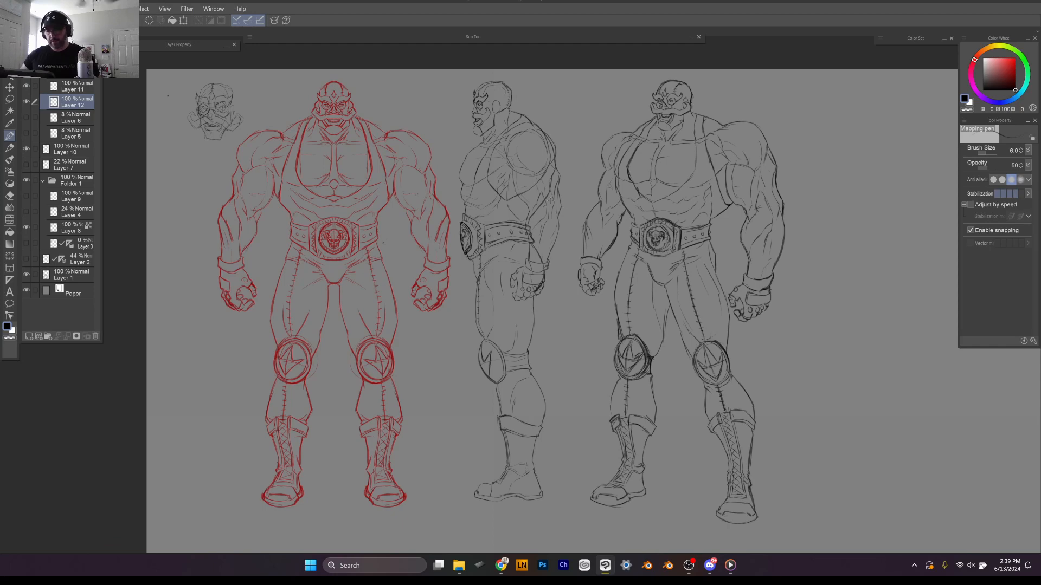
left_click(72, 87)
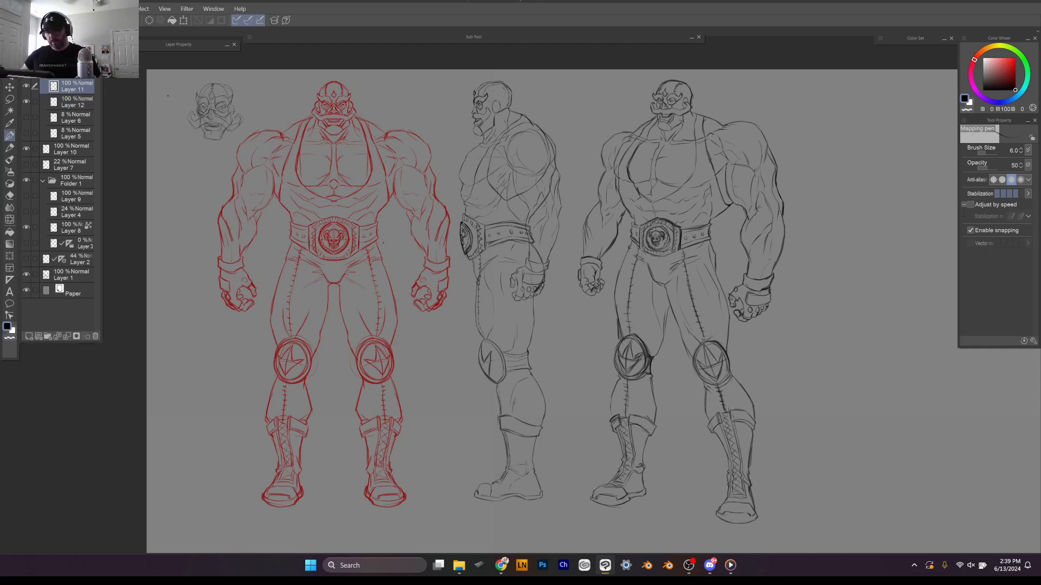
left_click_drag(564, 208, 612, 209)
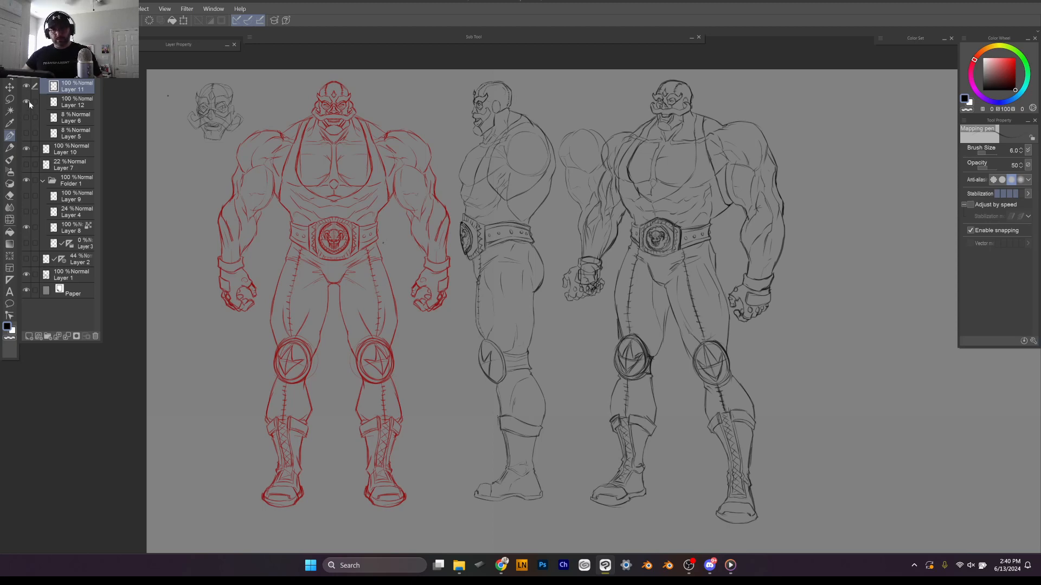
left_click(27, 85)
left_click(27, 86)
left_click(29, 273)
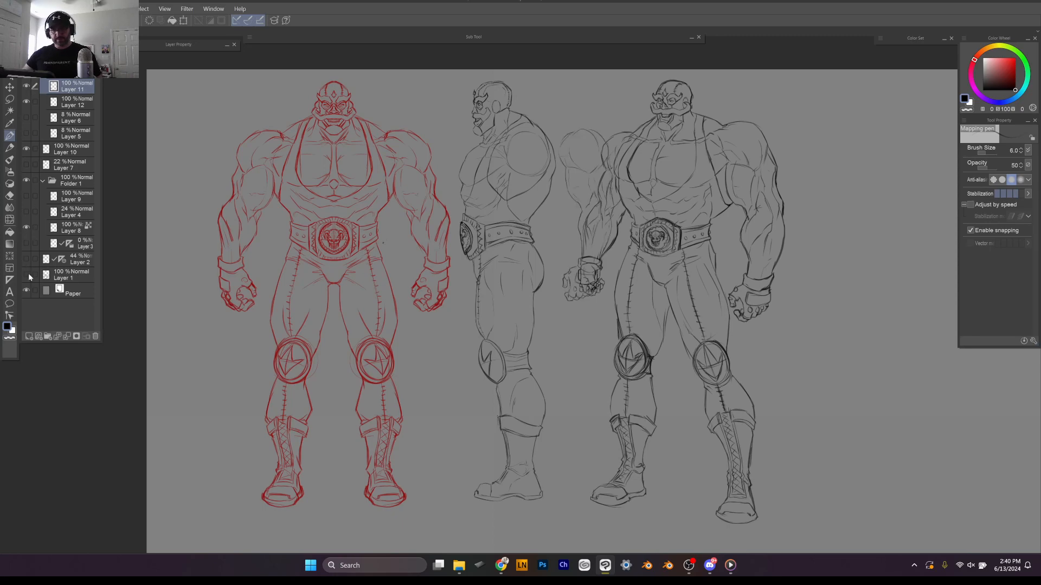
left_click(28, 273)
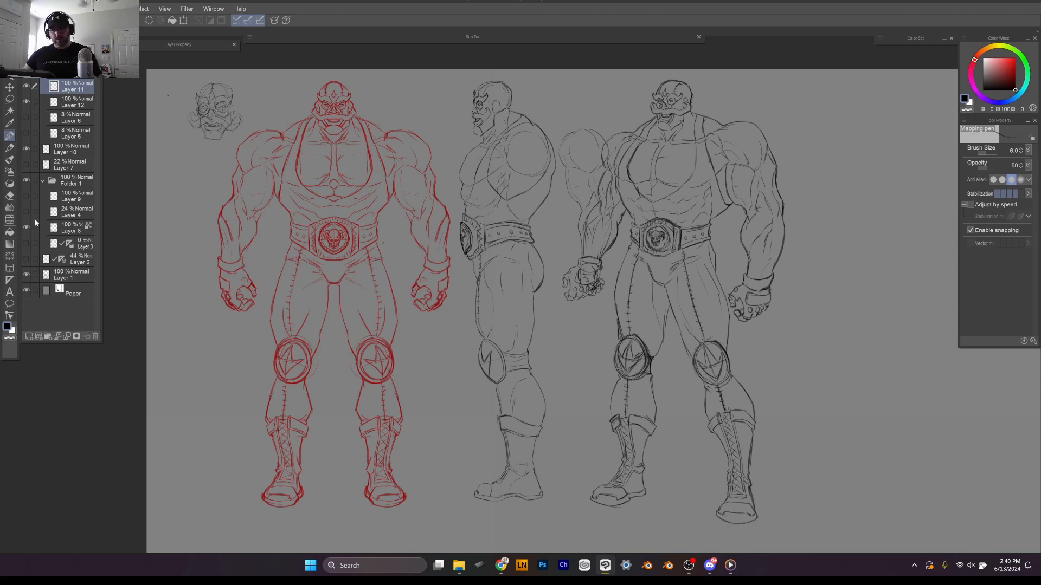
Step: Move Layers 11 and 12 together to place the side view right of the three-quarter view, and make Layer 10 active
left_click(82, 107)
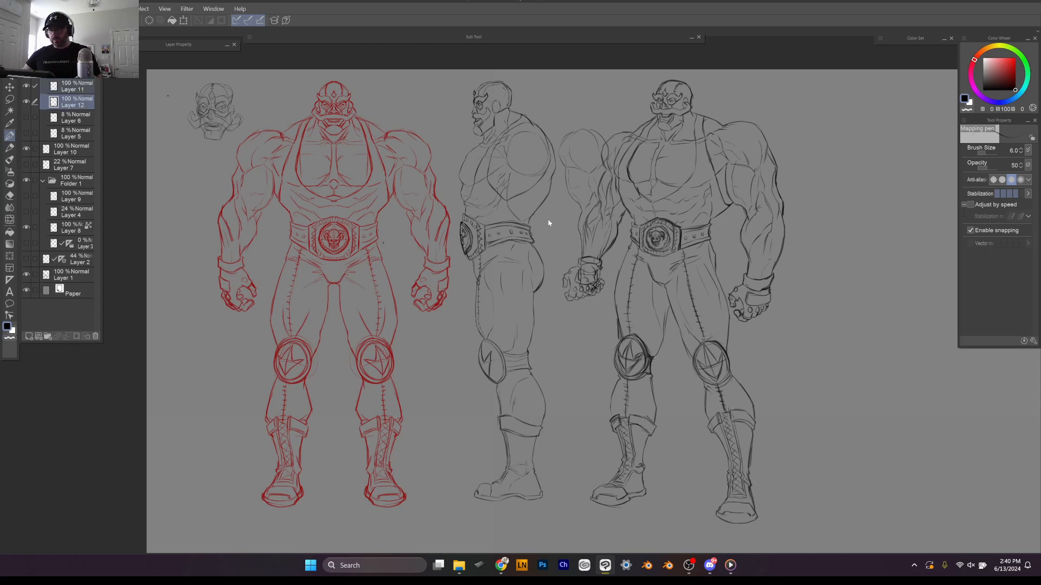
mouse_move(521, 224)
left_mouse_down()
mouse_move(942, 233)
mouse_move(857, 231)
mouse_move(869, 234)
mouse_move(849, 256)
left_mouse_up()
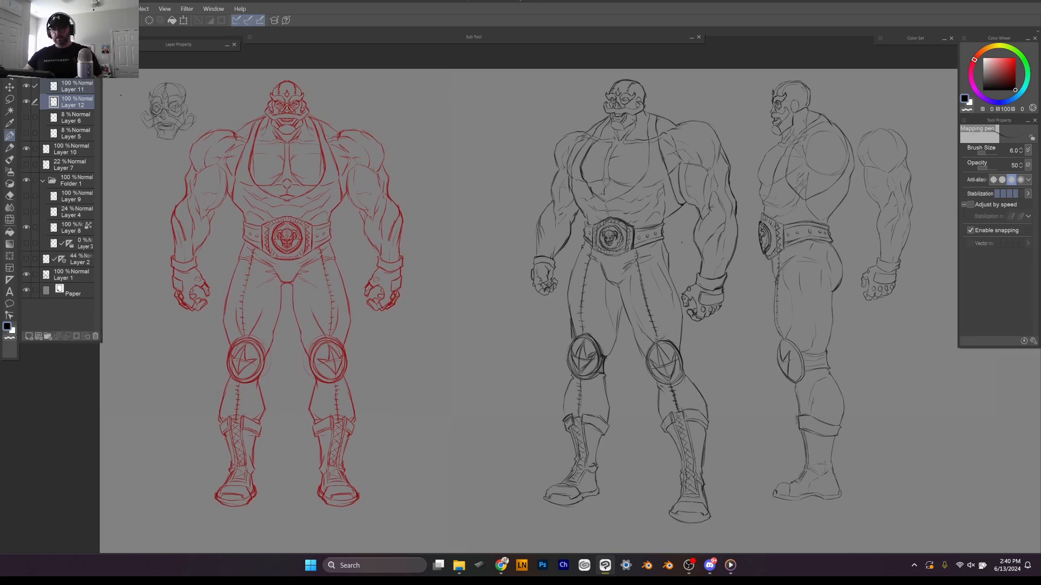
left_click(73, 149)
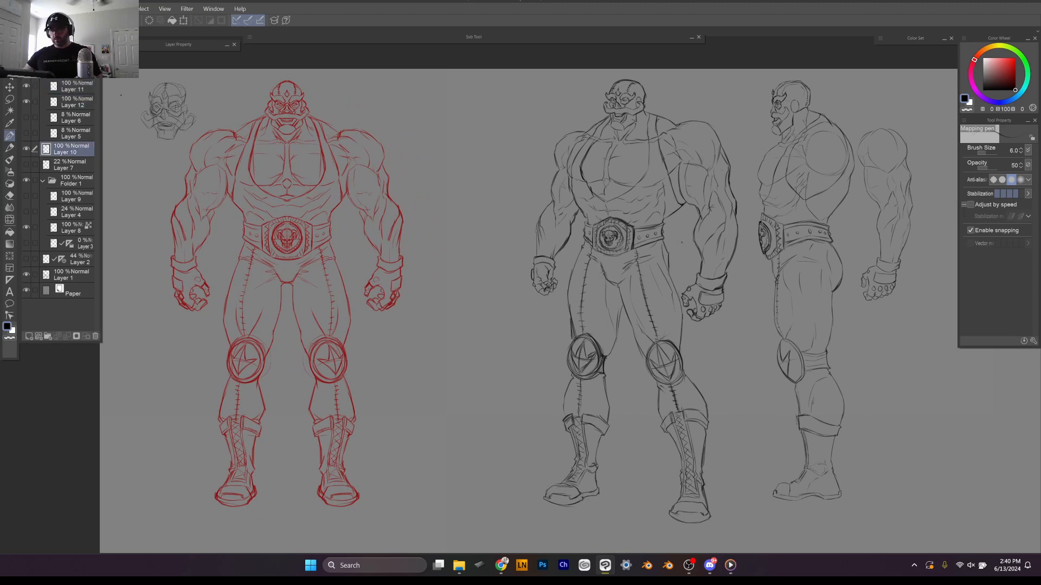
key("ctrl+z")
key("ctrl+y")
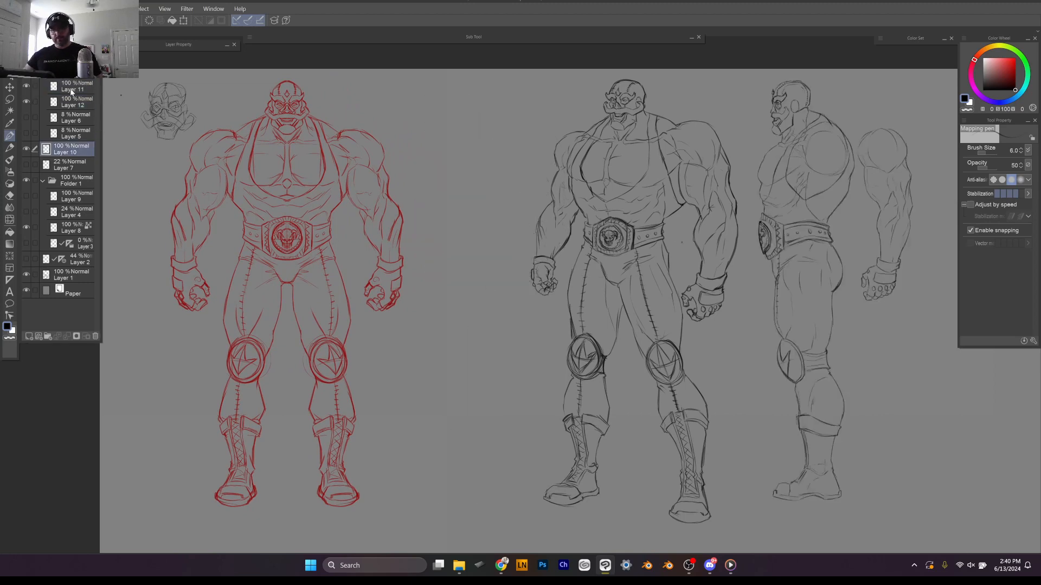
left_click(71, 89)
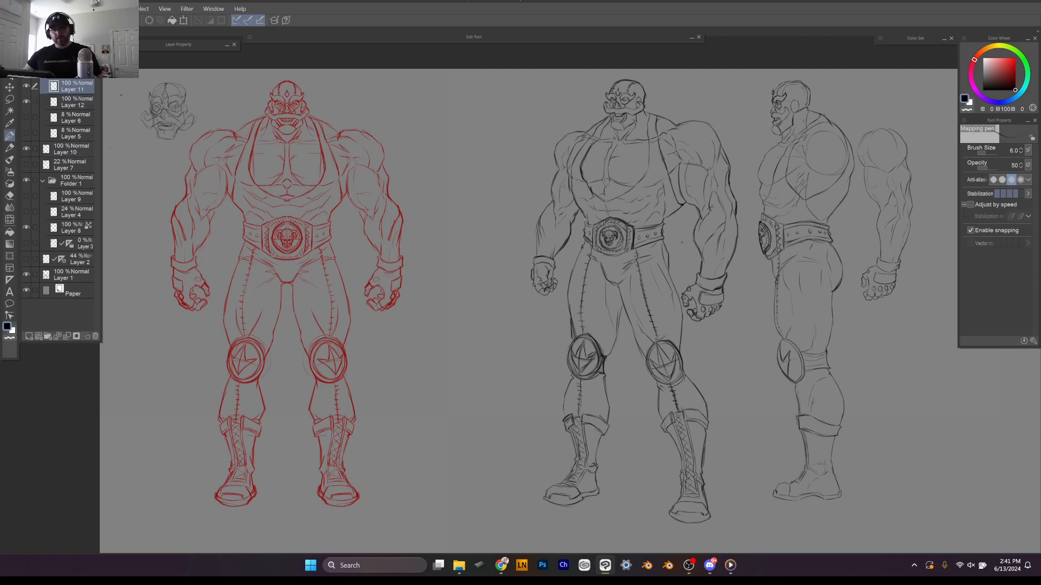
left_click(75, 101)
left_click(75, 91, "ctrl")
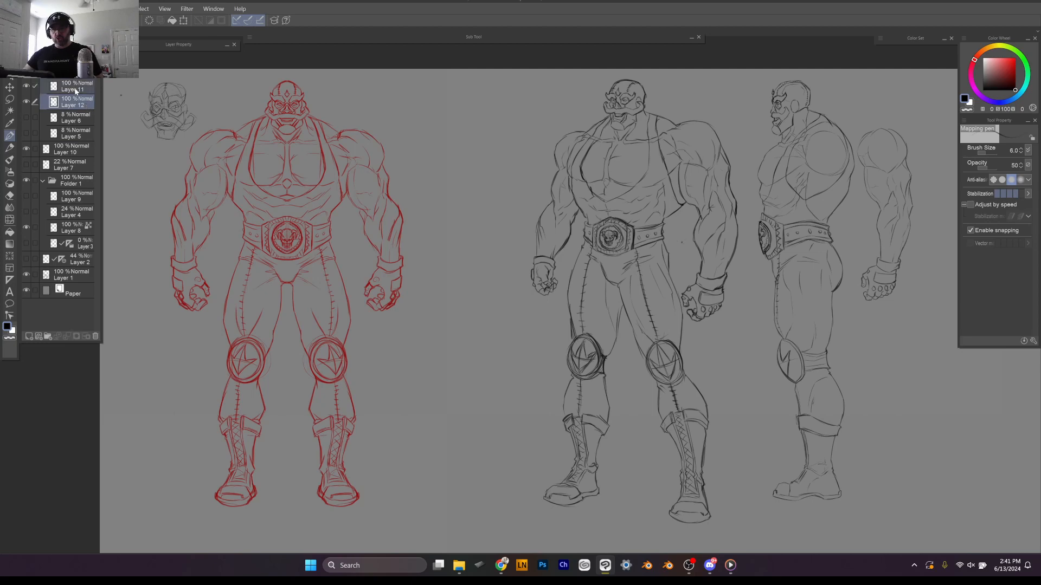
left_click(9, 86)
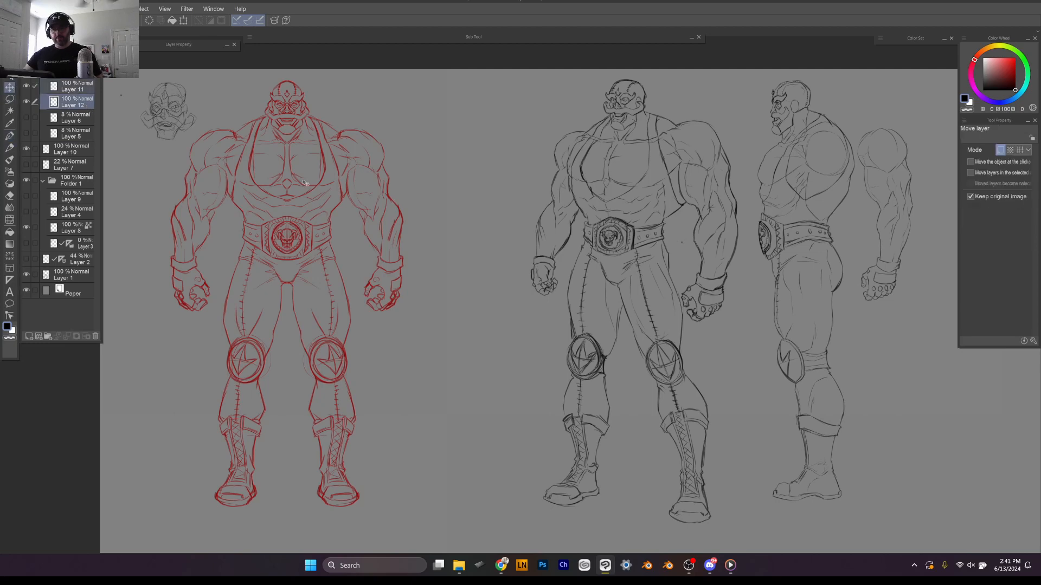
left_click_drag(466, 230, 553, 226)
key("ctrl+z")
key("ctrl+z")
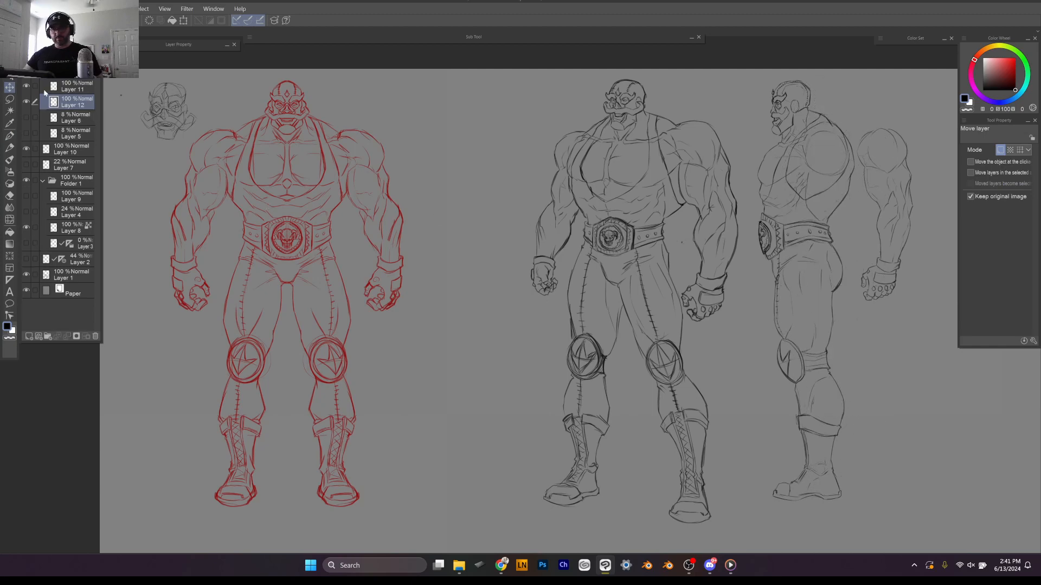
Step: Turn off Keep original image for moving layers and undo the small trial move of the side view
left_click(971, 196)
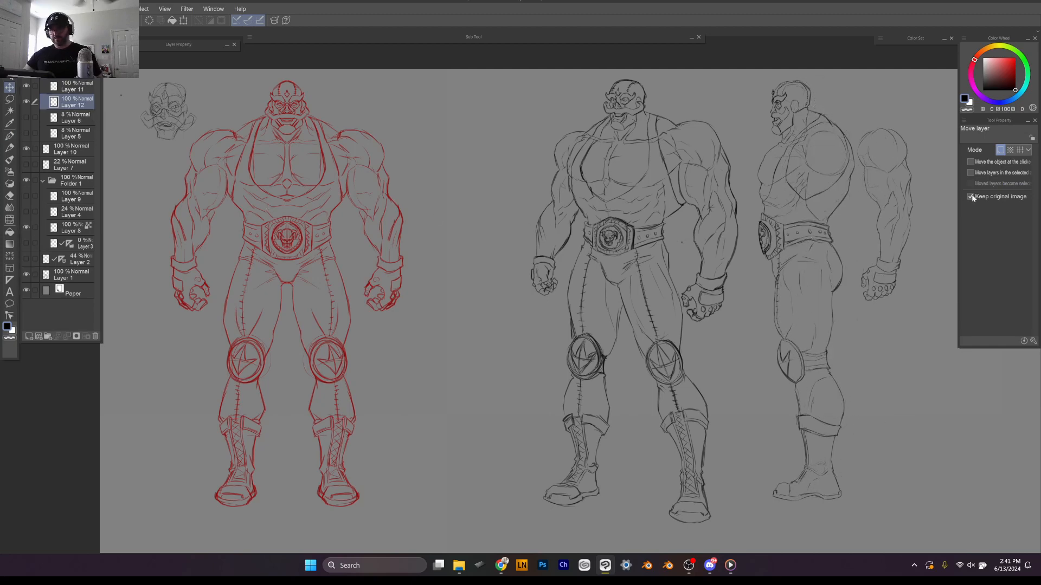
mouse_move(796, 253)
left_mouse_down()
mouse_move(819, 254)
mouse_move(794, 254)
mouse_move(803, 253)
left_mouse_up()
key("ctrl+z")
Step: Move Layers 10, 11 and 12 together horizontally, farther from the red front view, to open a gap for another figure
left_click(76, 86)
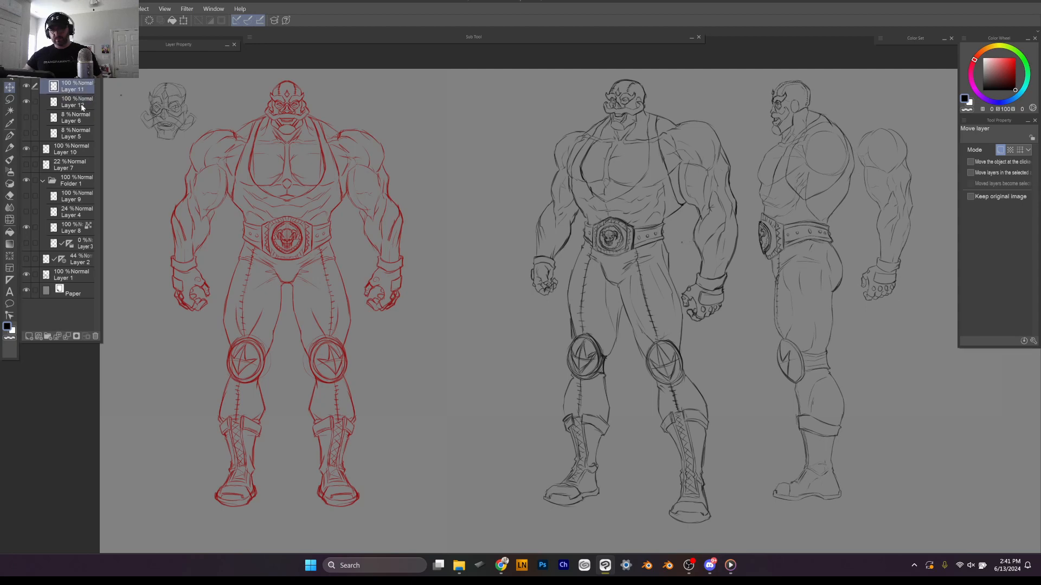
left_click(75, 101, "ctrl")
left_click(71, 150, "ctrl")
left_click(619, 291, "ctrl")
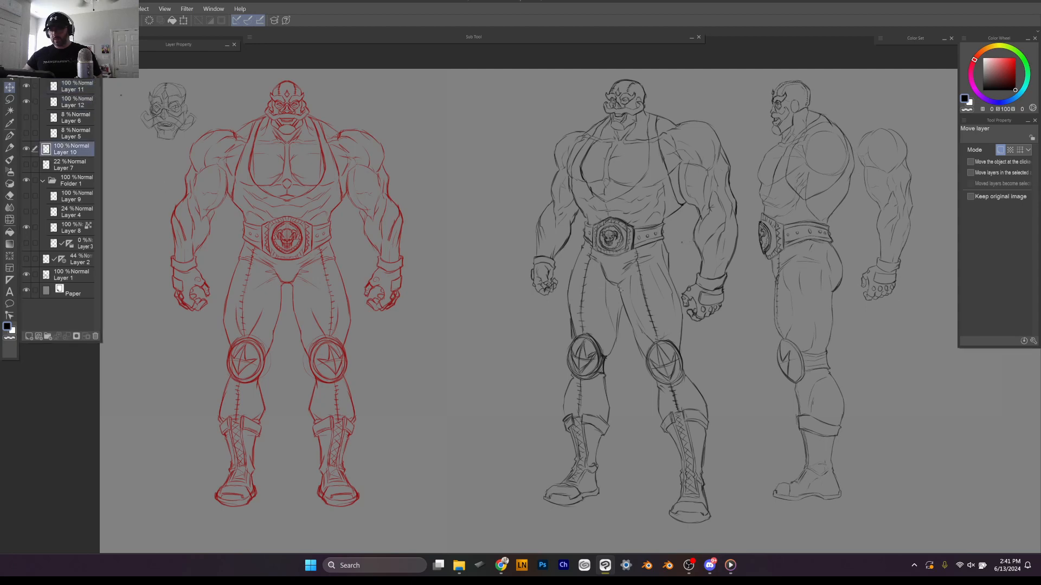
left_click(81, 86)
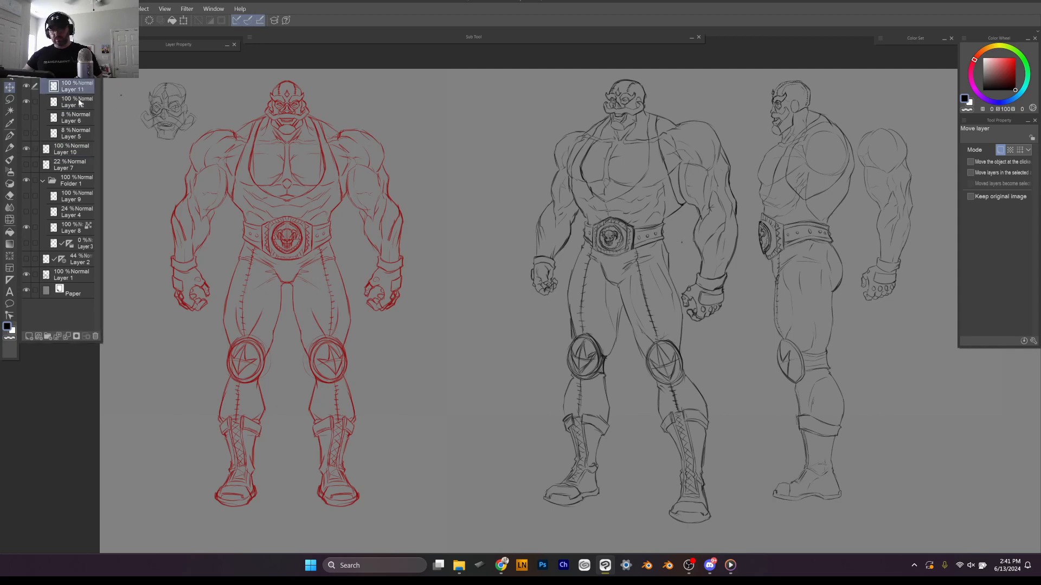
left_click(80, 101)
left_click(73, 89)
left_click(72, 103, "ctrl")
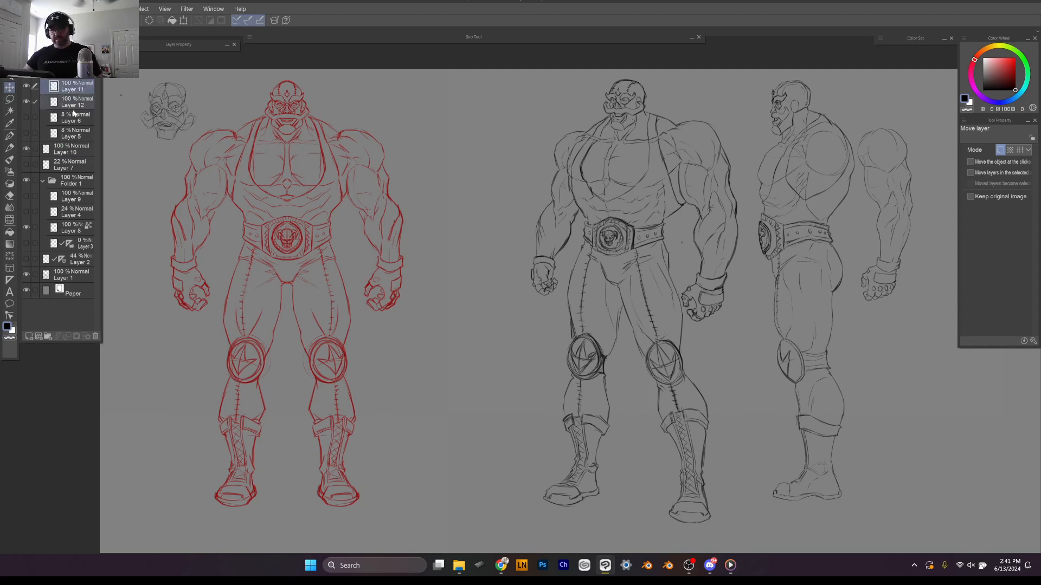
left_click(80, 150, "ctrl")
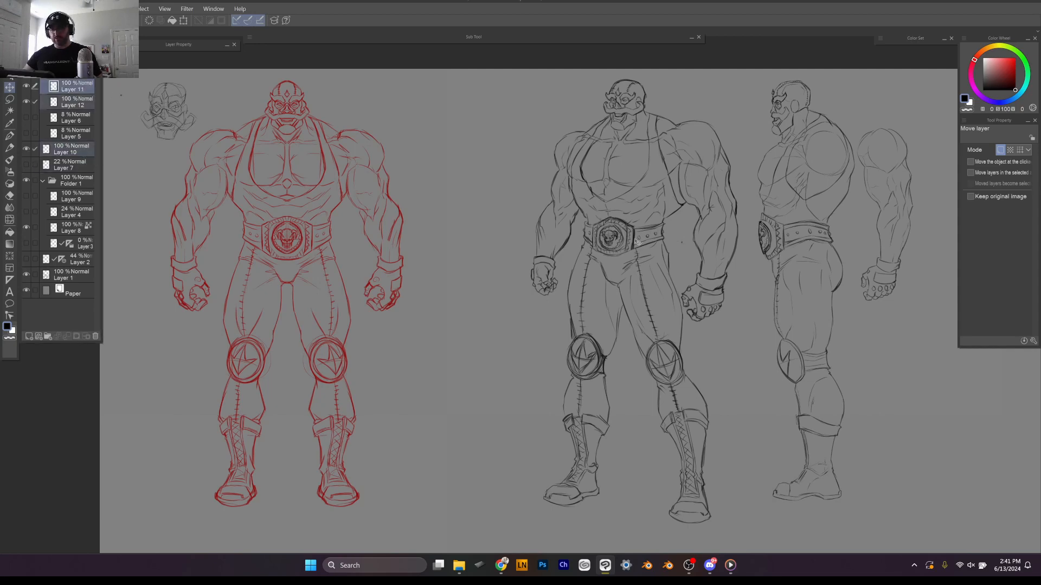
left_click_drag(636, 245, 695, 245)
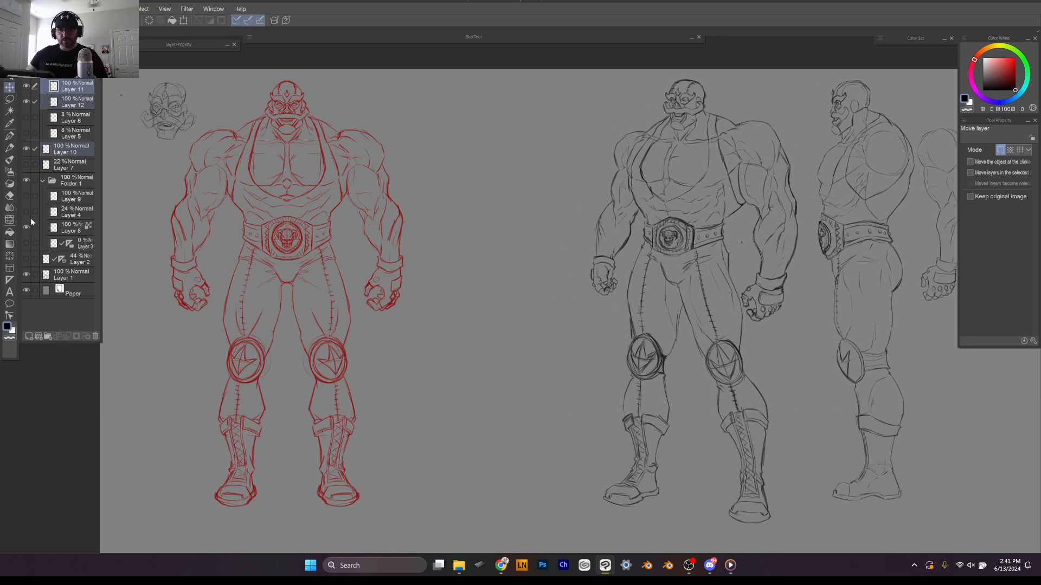
Step: Show Layer 9 and move the back view off the front view into the gap beside it
left_click(26, 197)
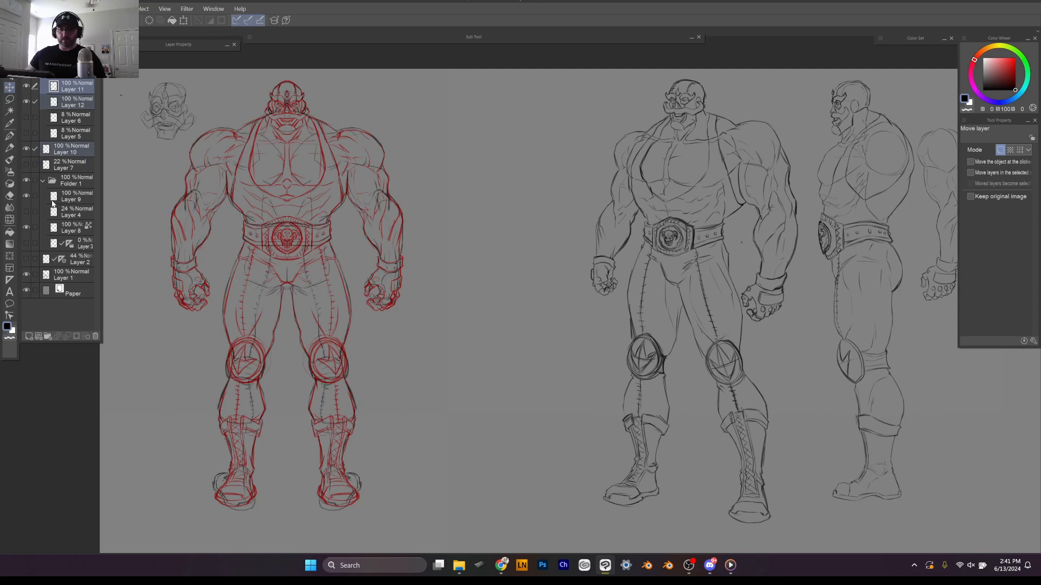
left_click(73, 196)
left_click_drag(336, 207, 566, 210)
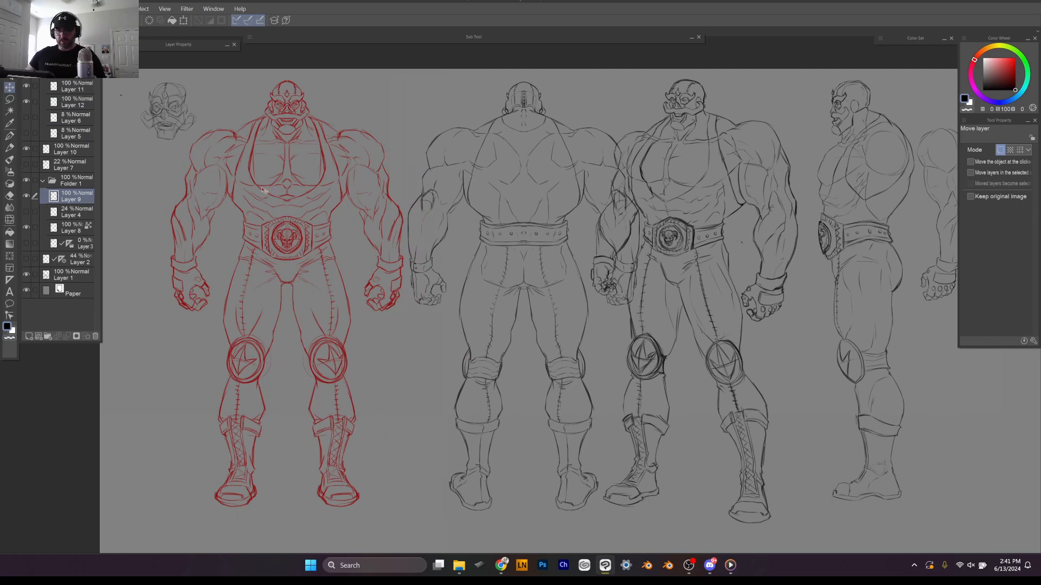
Step: Toggle the visibility of Layer 8, Folder 1 and Layer 10 to check which figure each one holds
scroll(540, 276, "down", 3)
scroll(546, 277, "up", 1)
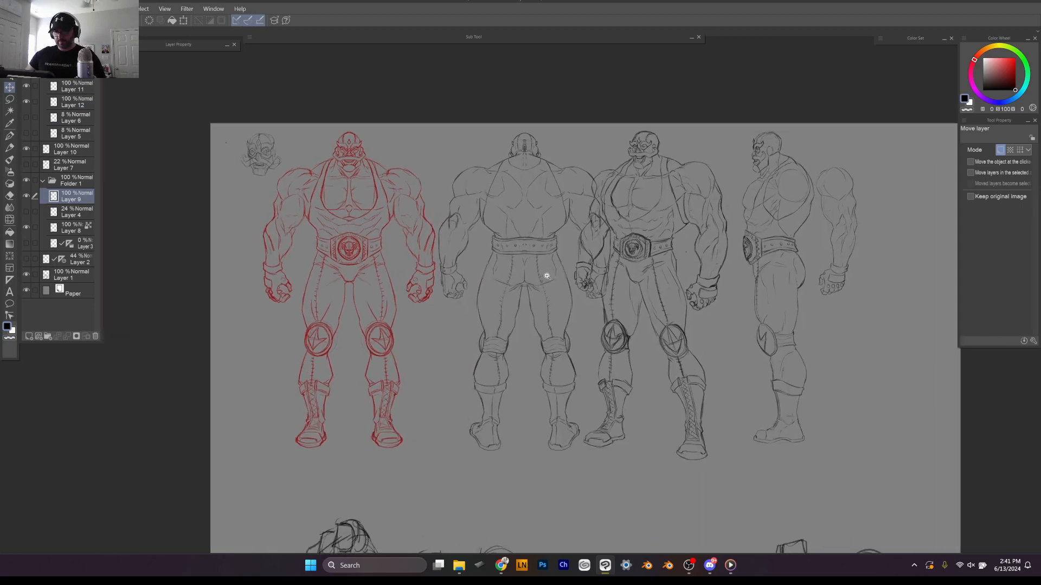
left_click_drag(547, 276, 521, 268)
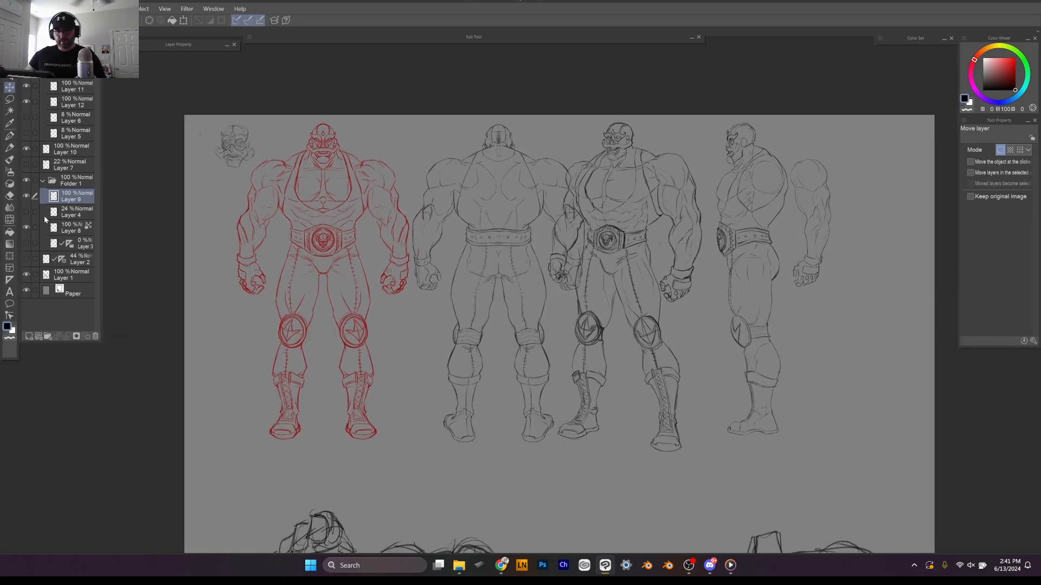
left_click(26, 227)
left_click(26, 228)
left_click(23, 181)
left_click(24, 181)
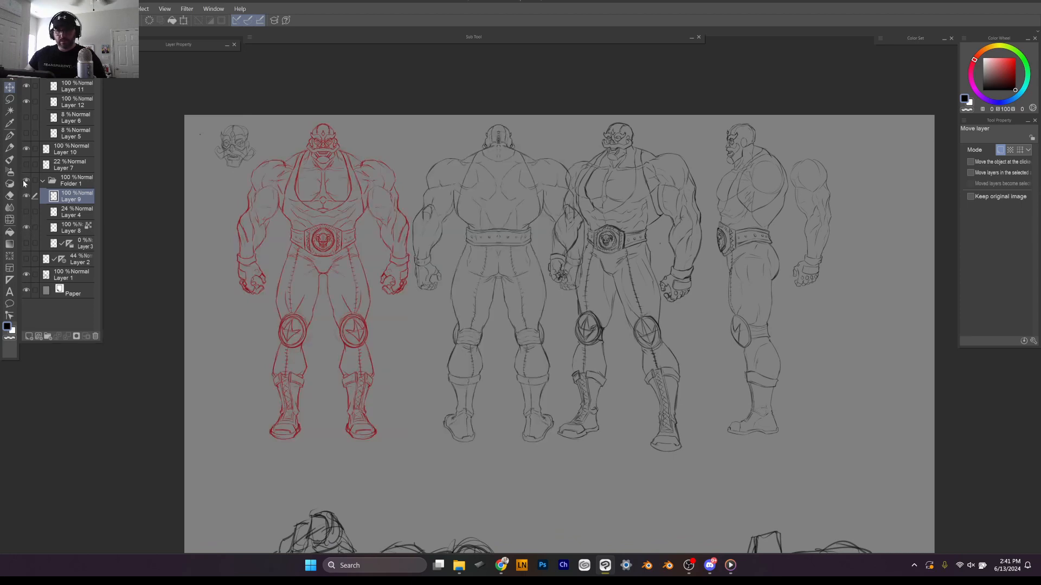
left_click(33, 149)
left_click(27, 149)
left_click(27, 148)
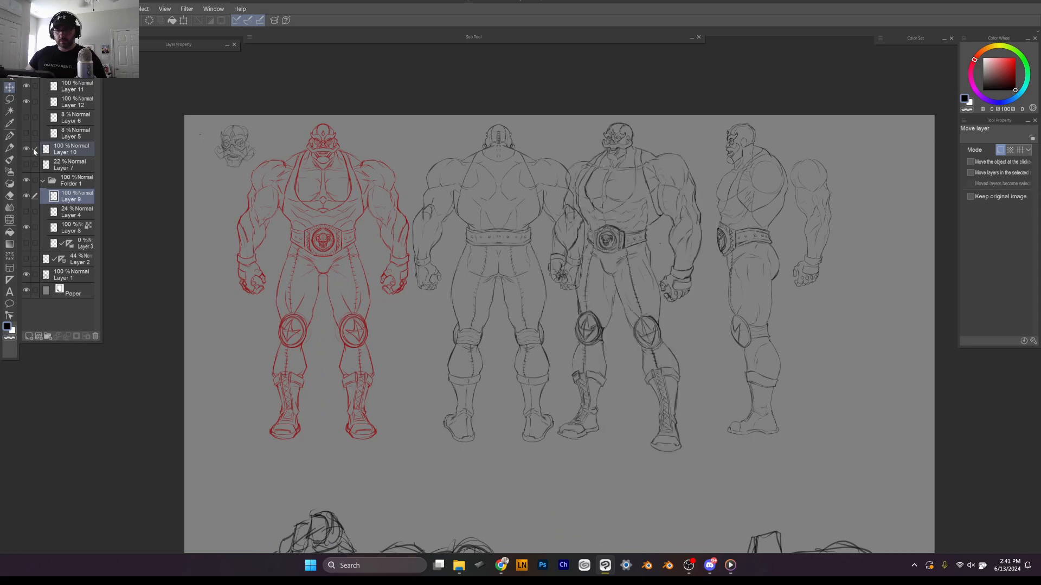
left_click(34, 148)
left_click(55, 152)
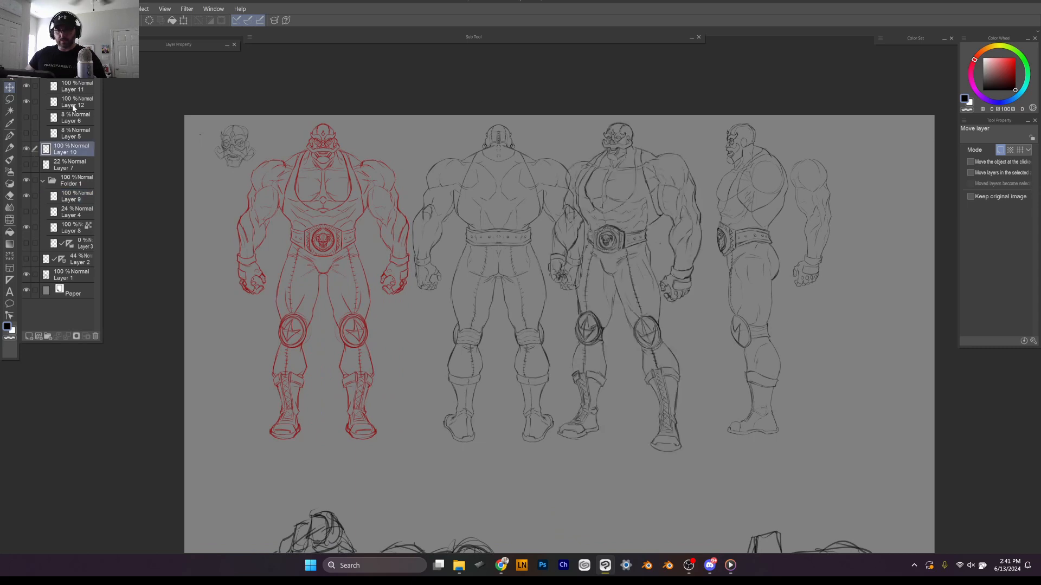
Step: Move Layers 10, 11 and 12 together again so the three-quarter view clears the back view's arm
left_click(73, 103)
left_click(73, 87)
left_click(73, 103, "ctrl")
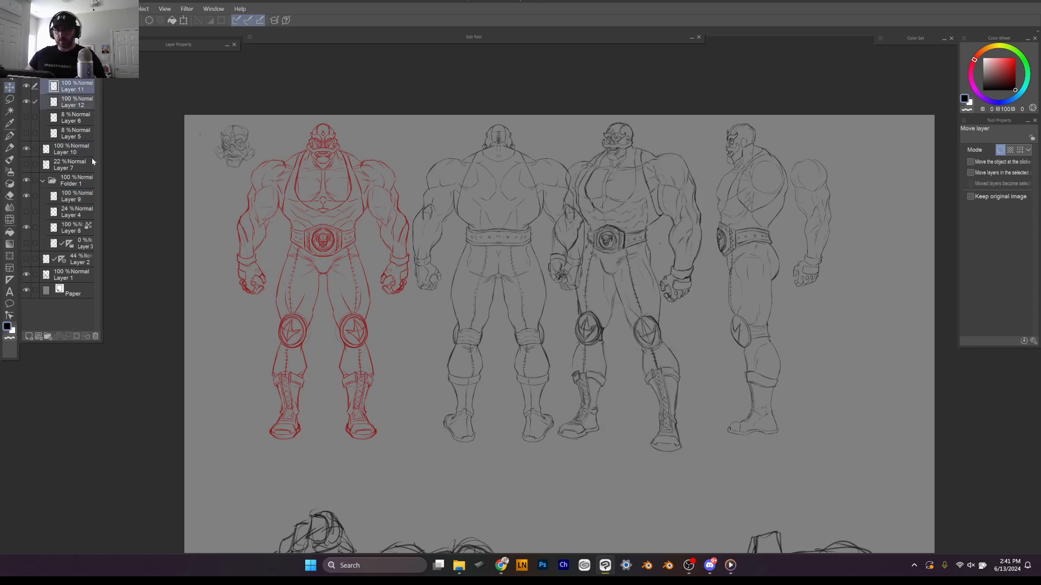
left_click(90, 152, "ctrl")
left_click_drag(684, 248, 725, 247)
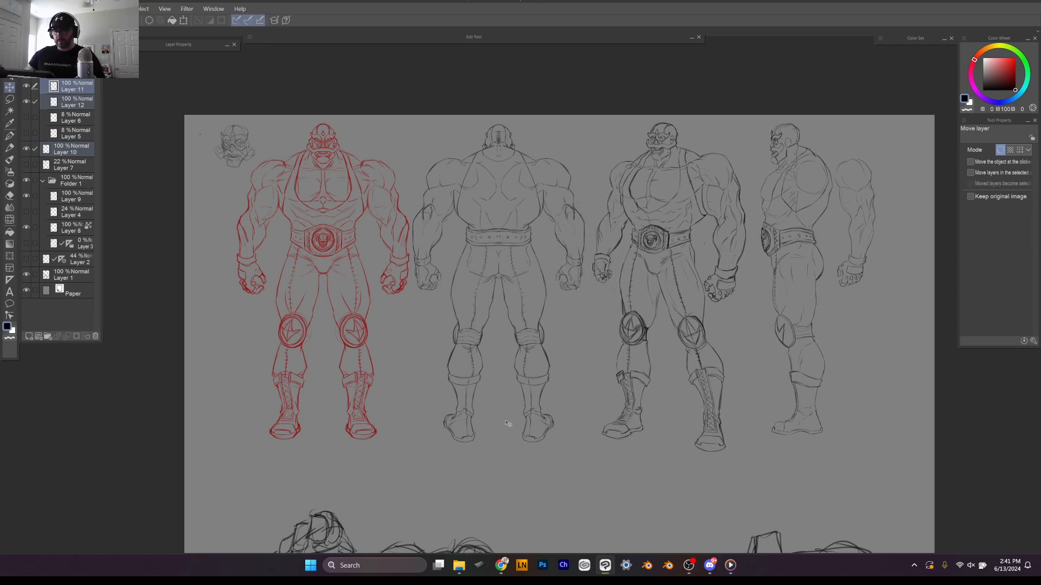
Step: Delete the small mask head sketch beside the front view from Layer 1 with a lasso selection, then deselect
left_click(61, 276)
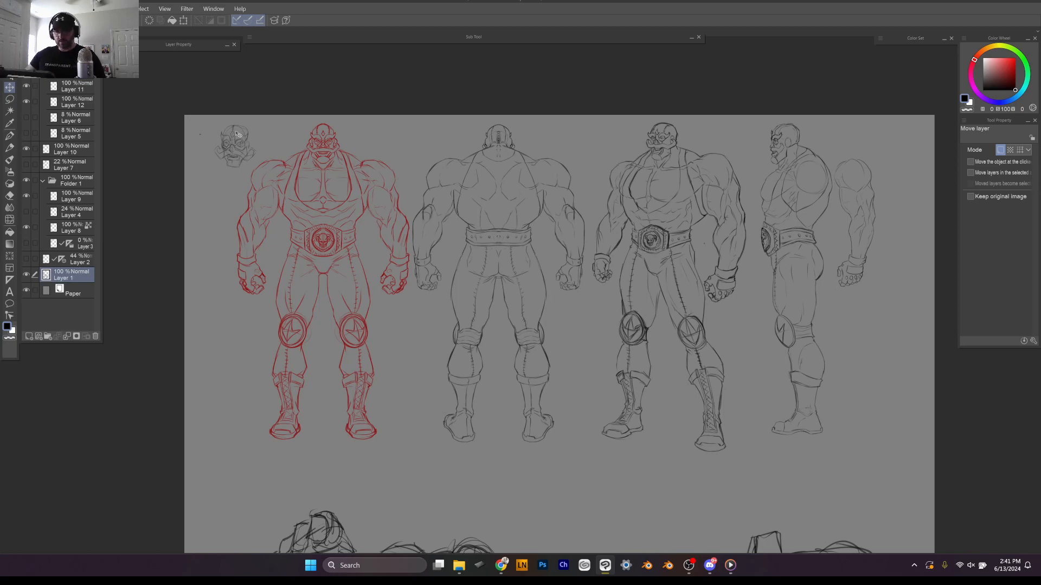
key("m")
mouse_move(231, 127)
left_mouse_down()
mouse_move(184, 151)
mouse_move(299, 140)
mouse_move(288, 89)
left_mouse_up()
key("Delete")
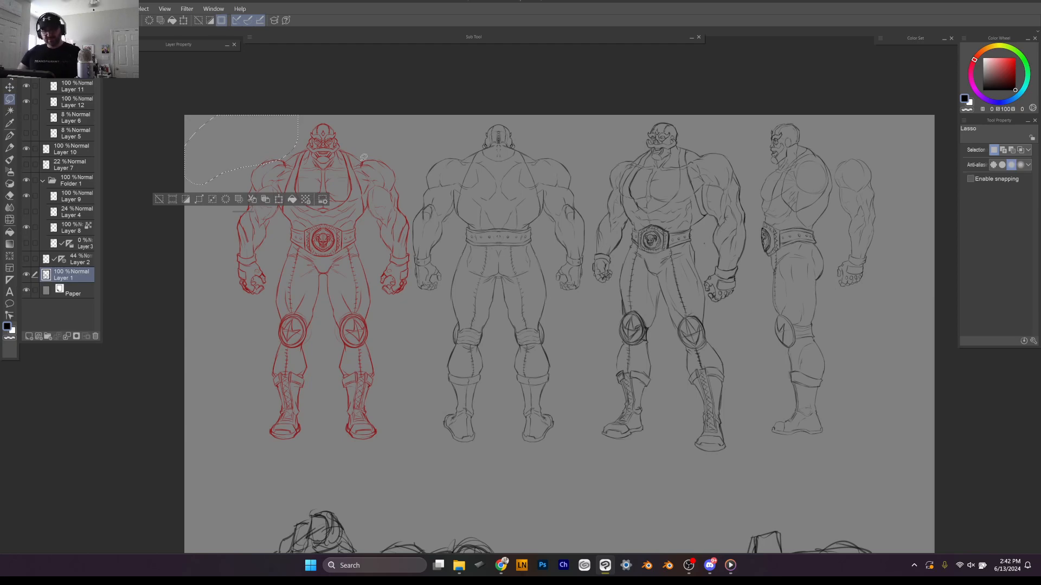
key("ctrl+d")
Step: Recolour the red front-view line art on Layer 8 with the black drawing colour
scroll(555, 250, "up", 2)
scroll(555, 250, "down", 2)
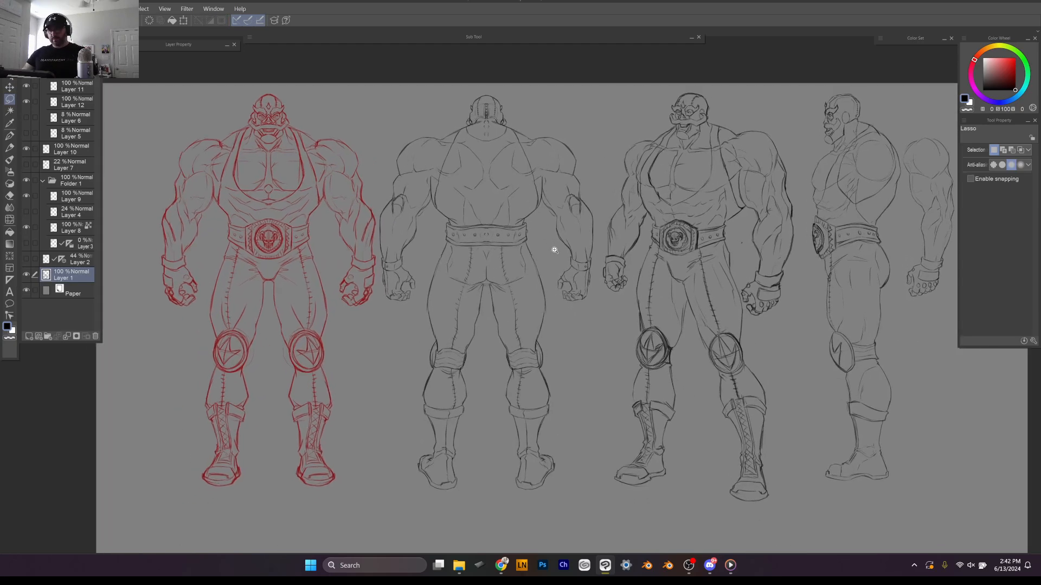
left_click_drag(615, 271, 589, 262)
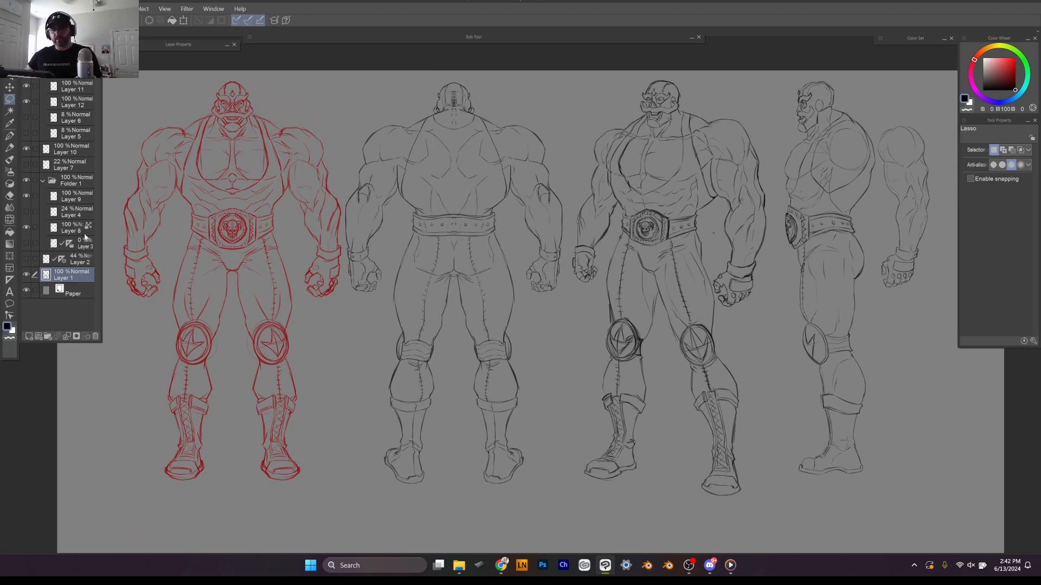
left_click(70, 231)
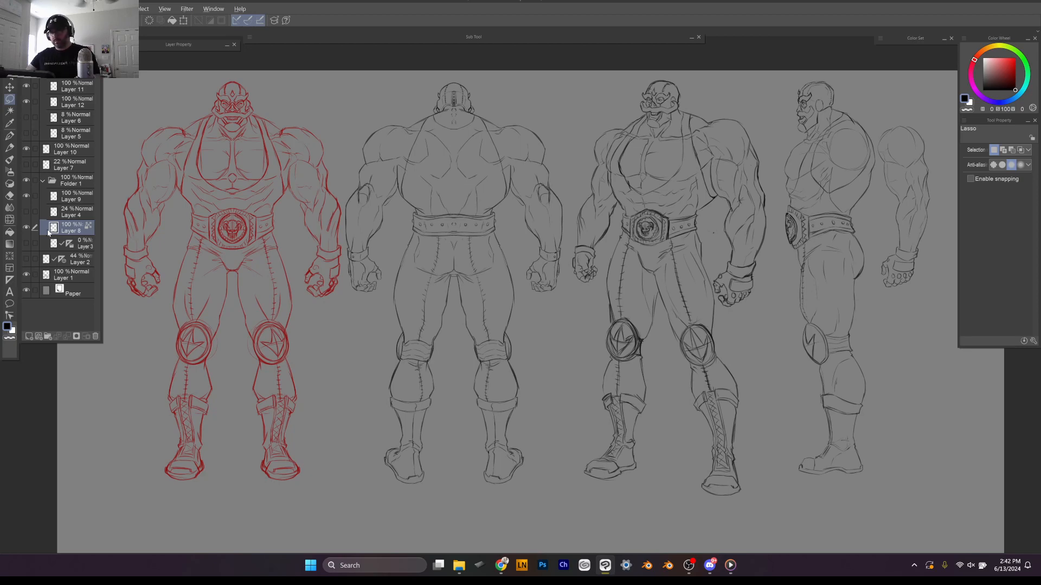
key("alt+Delete")
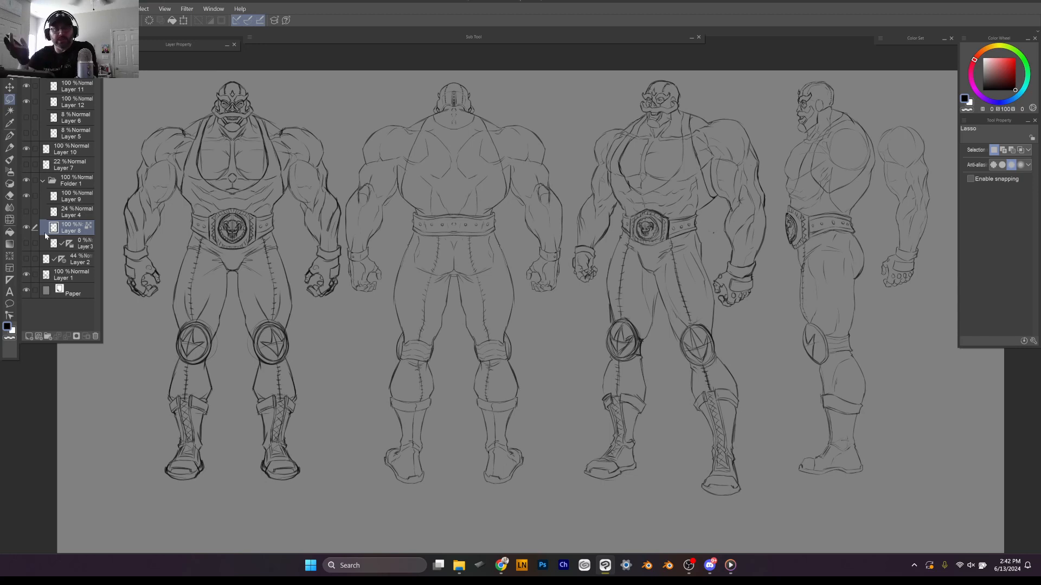
key("ctrl+minus")
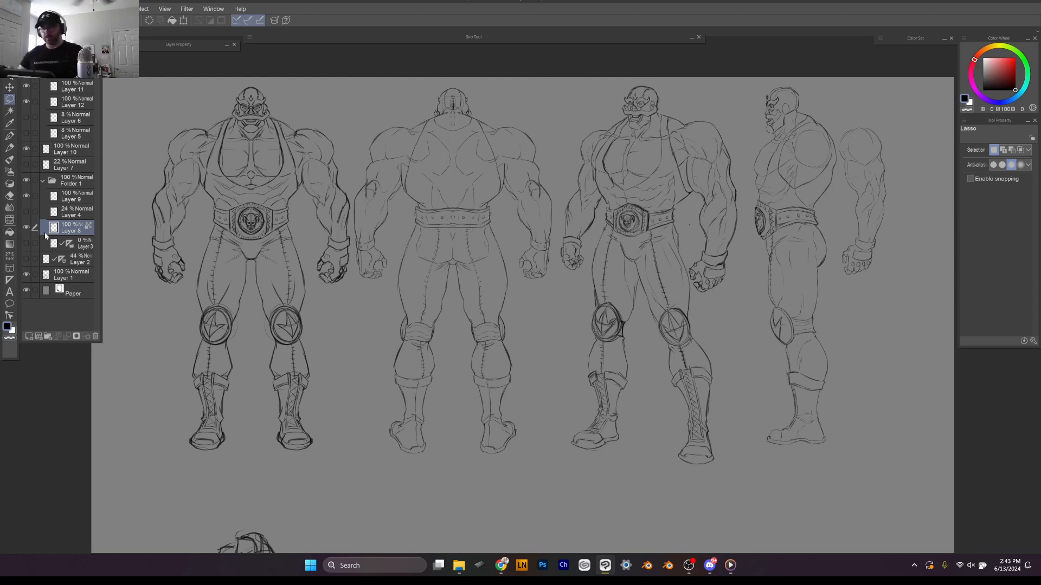
scroll(849, 367, "up", 3)
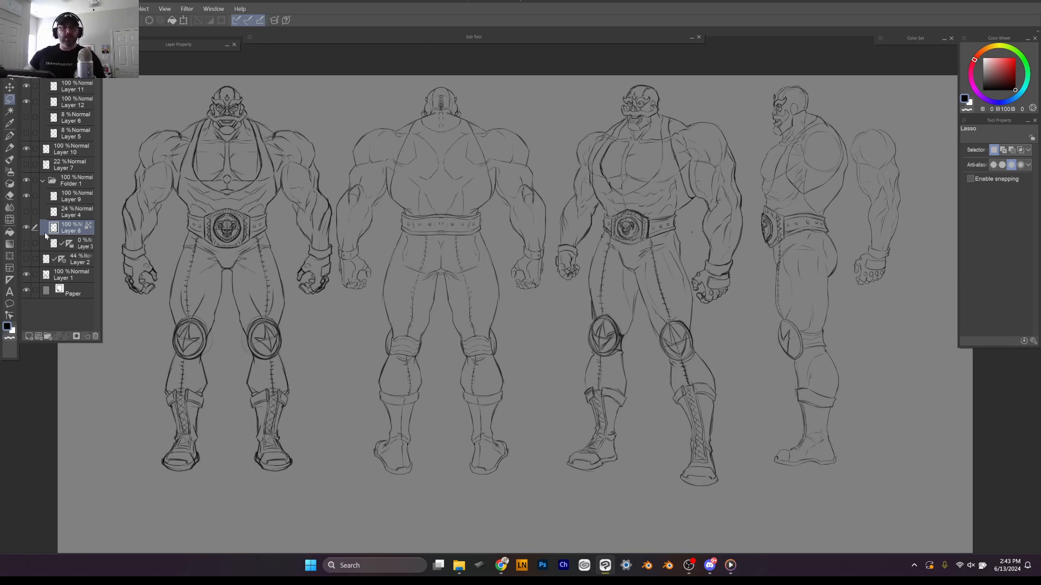
scroll(380, 282, "up", 3)
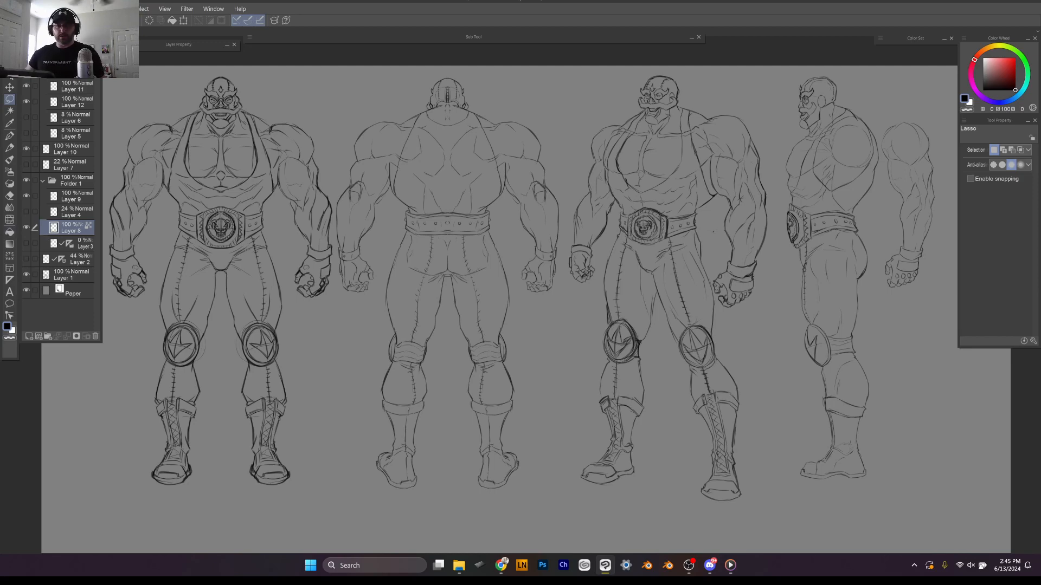
key("alt+Tab")
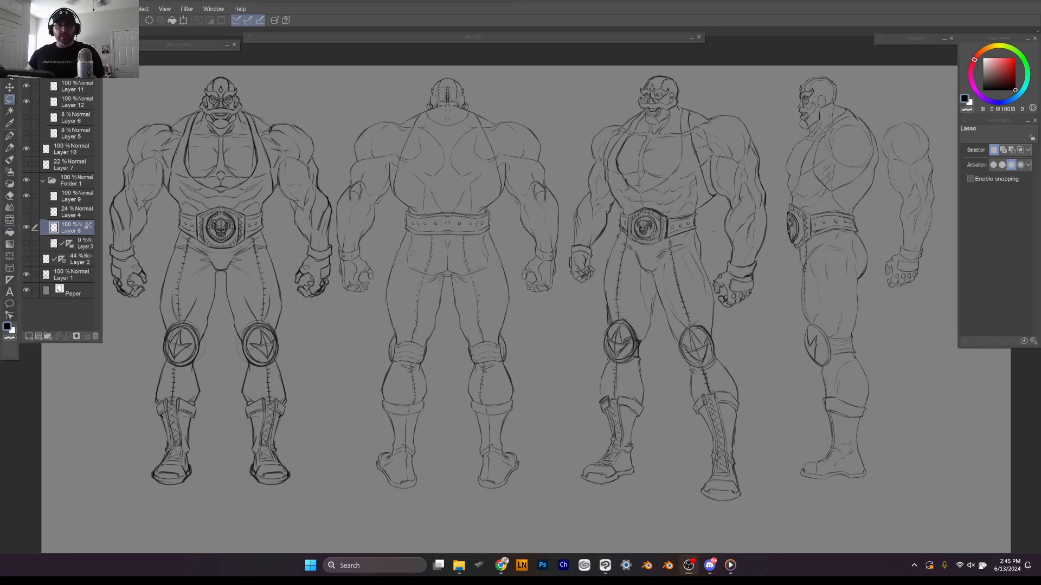